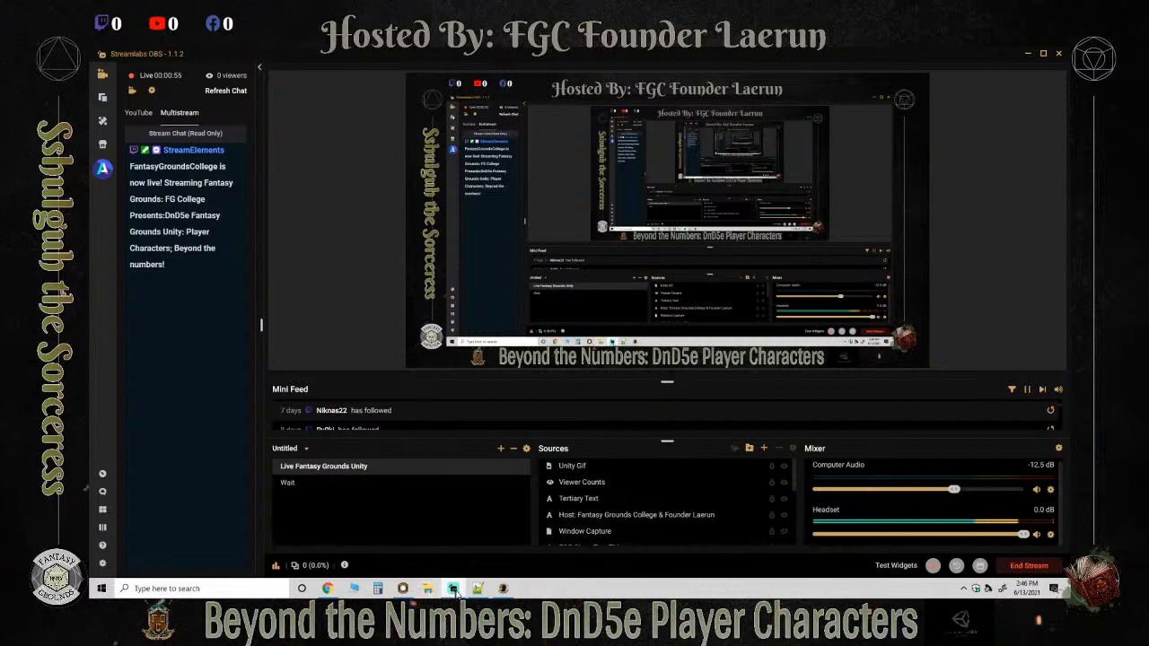
# Switch to Fantasy Grounds, shift the open character sheet slightly, and extend it down to the desktop's lower edge.
pyautogui.moveTo(410, 597)
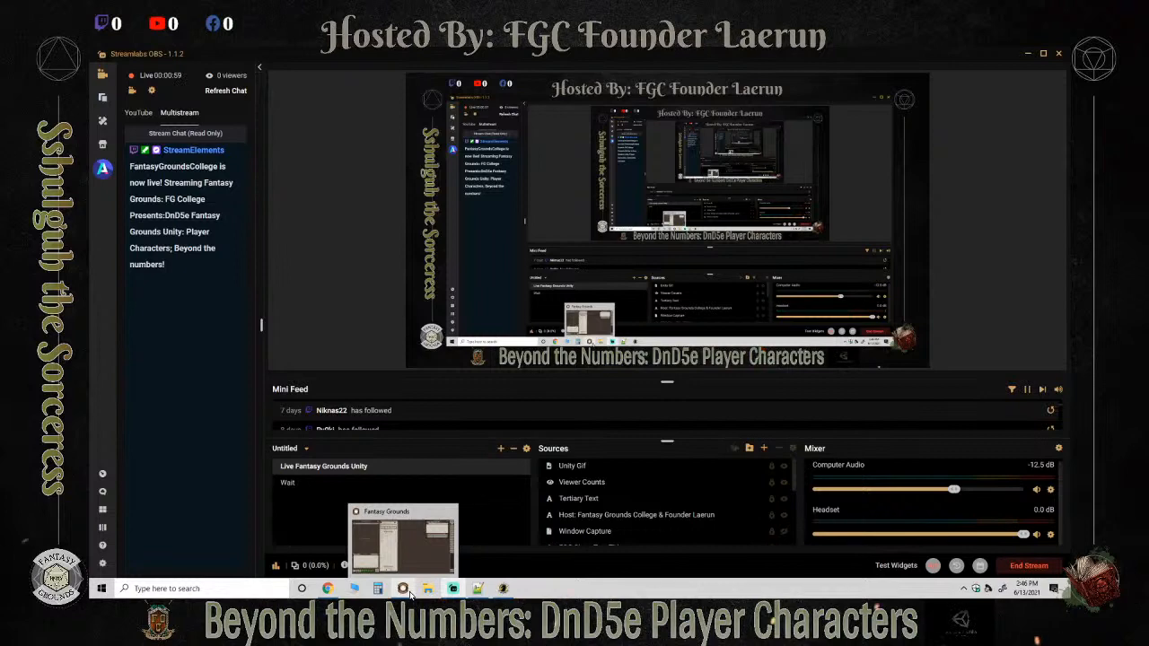
pyautogui.click(409, 595)
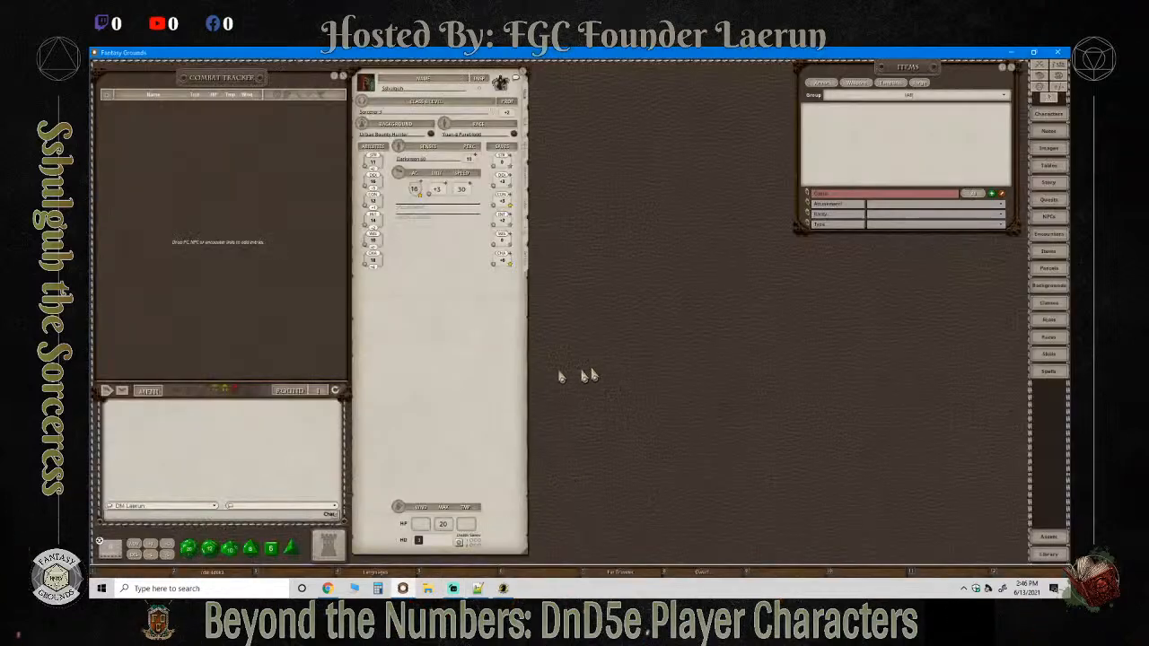
pyautogui.moveTo(489, 363); pyautogui.dragTo(490, 361)
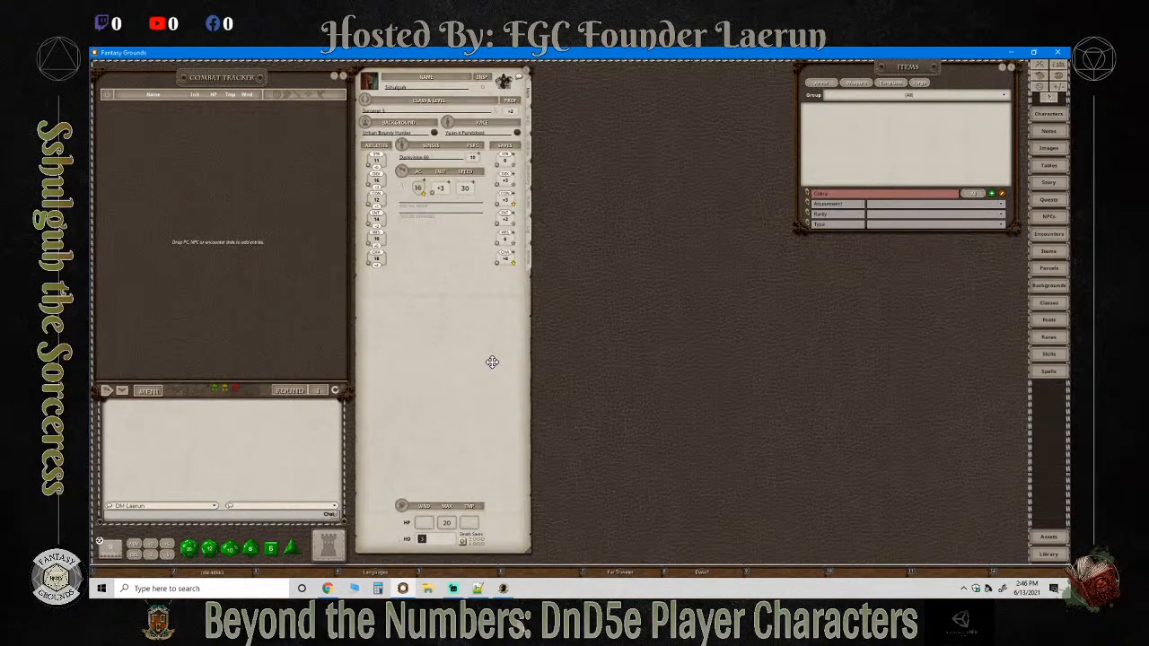
pyautogui.moveTo(530, 563); pyautogui.dragTo(529, 569)
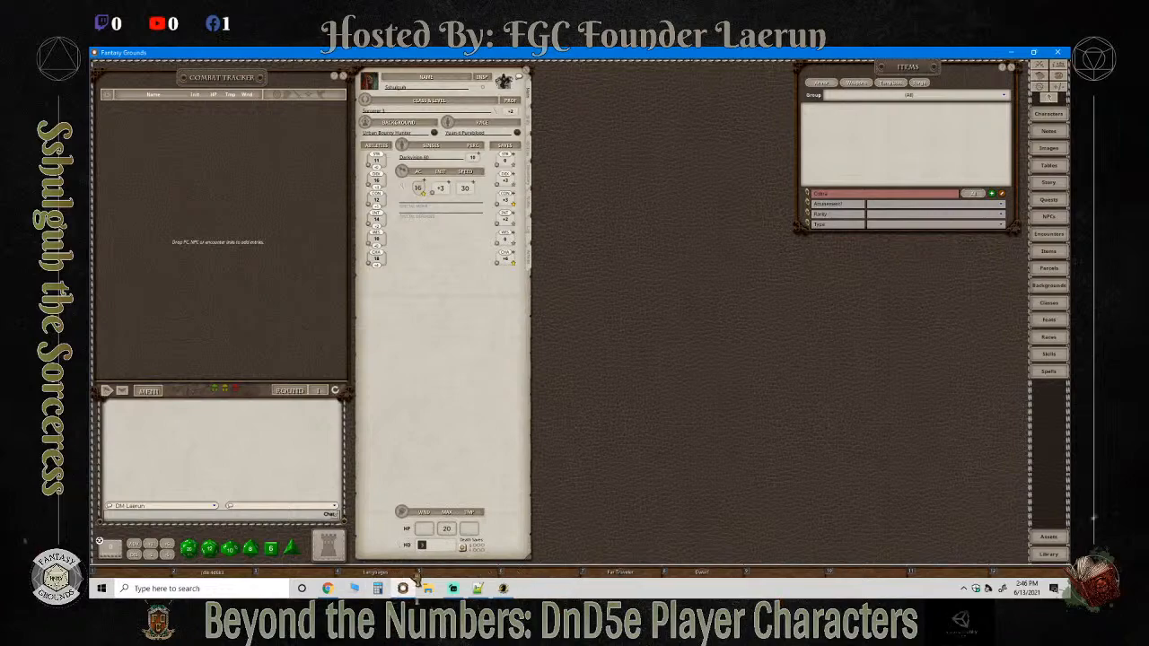
# Show the snake woman token in TokenTool and the RollAdvantage Token Stamp page in Chrome.
pyautogui.click(503, 588)
pyautogui.click(506, 588)
pyautogui.click(502, 588)
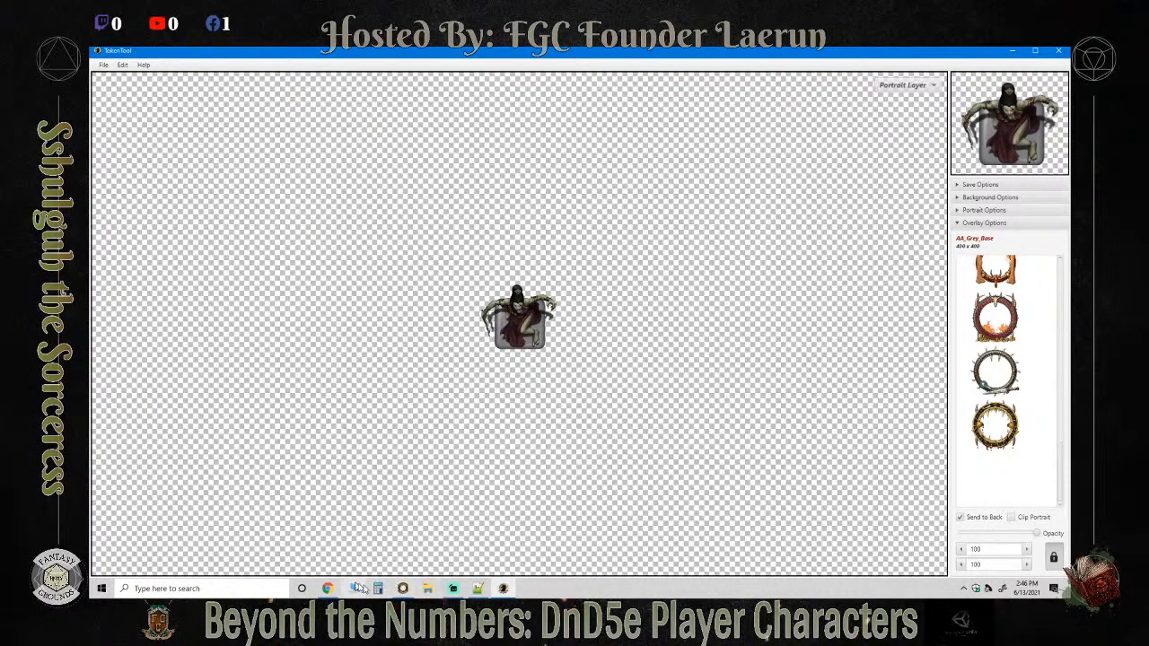
pyautogui.moveTo(403, 593)
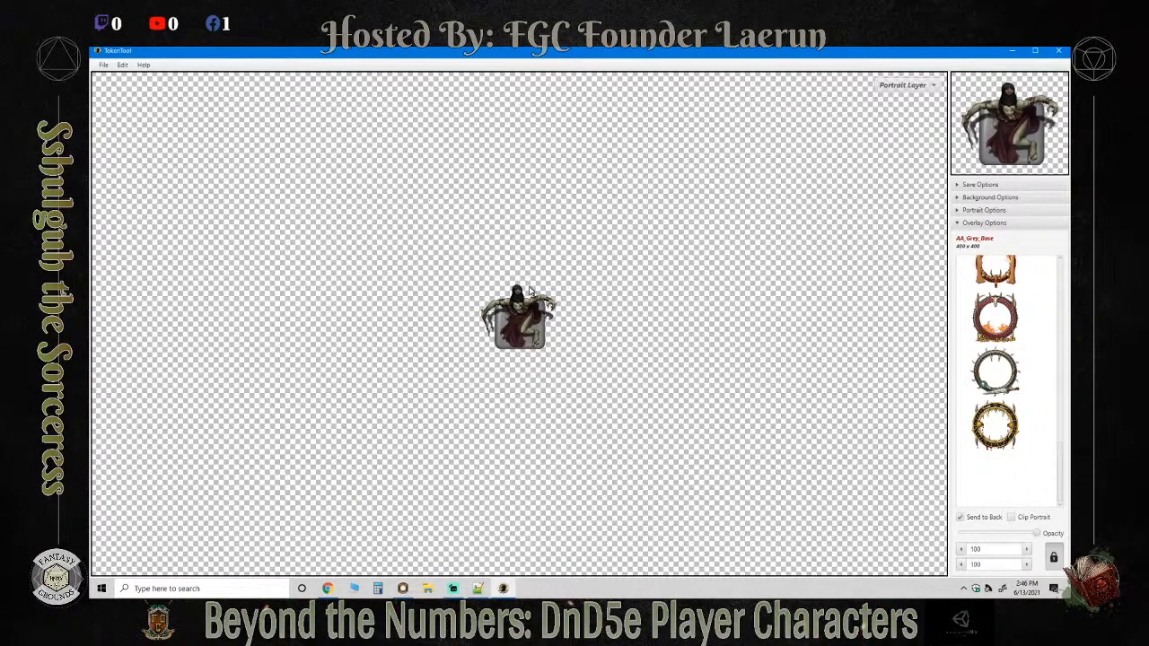
pyautogui.click(328, 589)
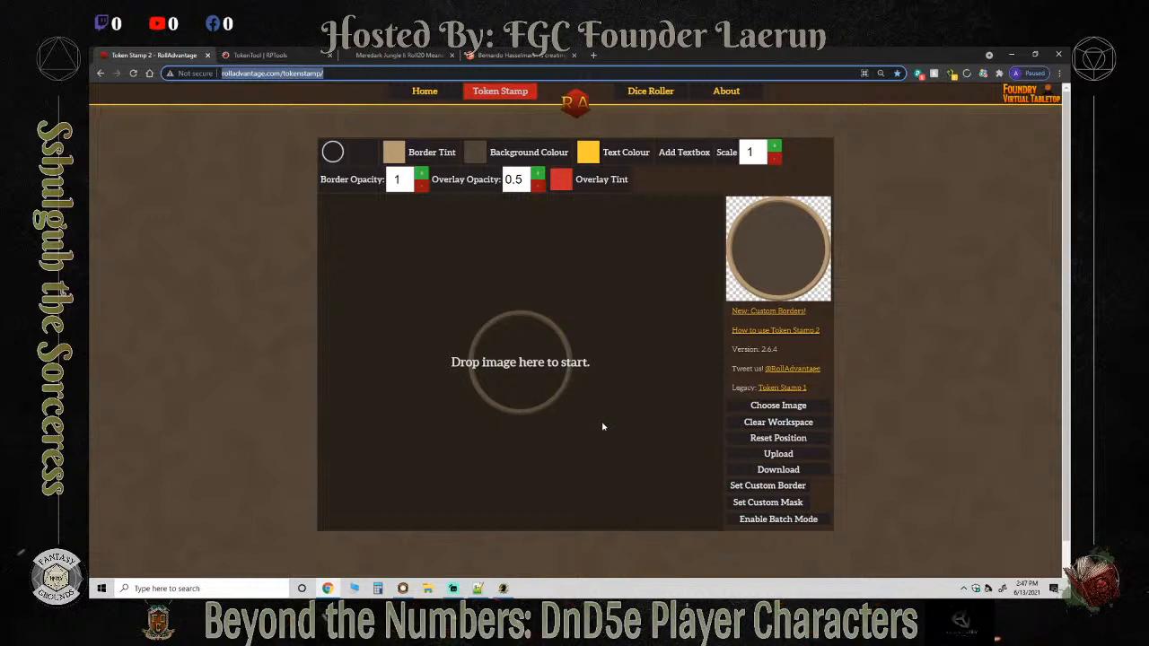
# Return to Fantasy Grounds, open the character's Urban Bounty Hunter background, enlarge it to read its proficiencies and features, and close it.
pyautogui.click(403, 589)
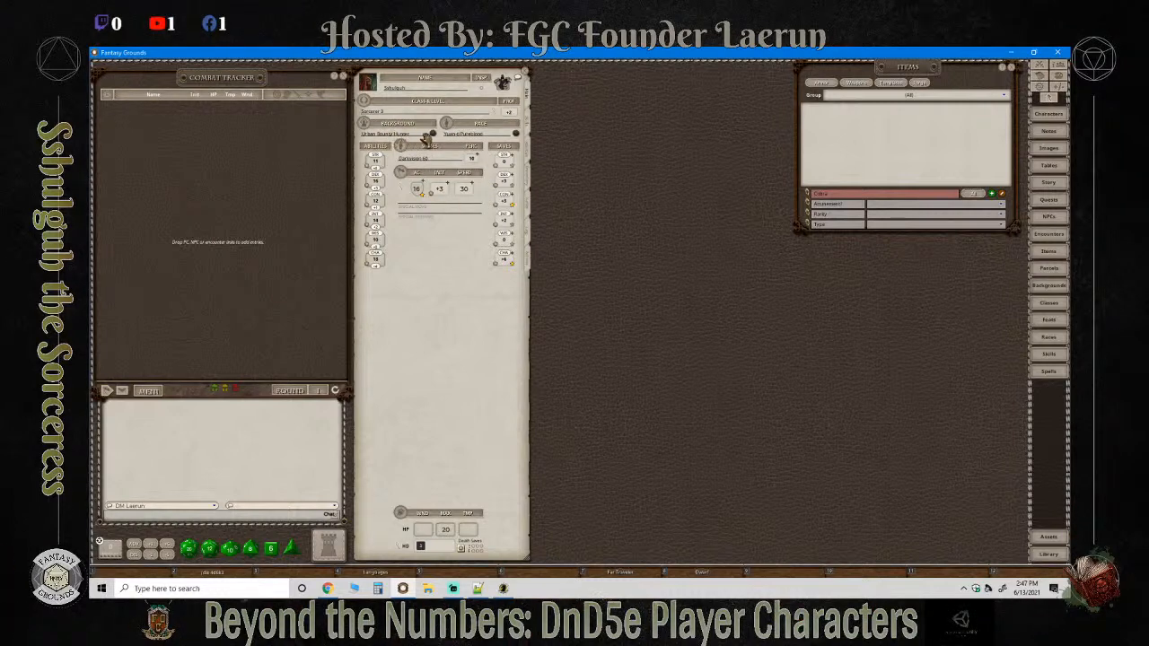
pyautogui.click(432, 137)
pyautogui.moveTo(605, 256); pyautogui.dragTo(634, 99)
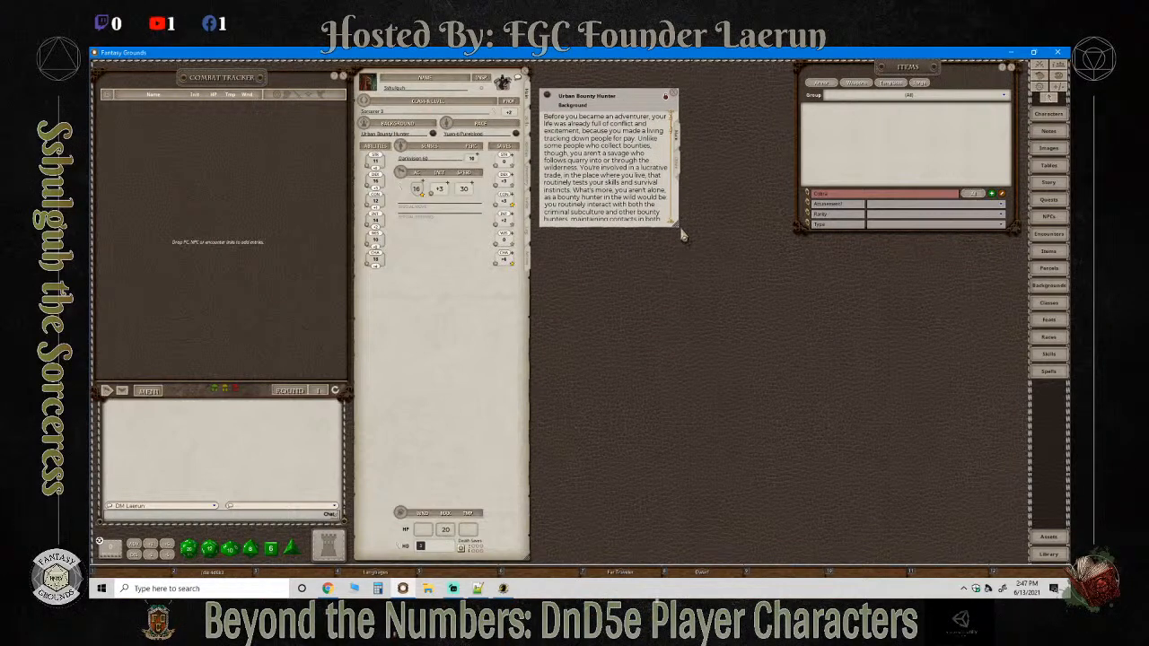
pyautogui.moveTo(678, 228); pyautogui.dragTo(713, 411)
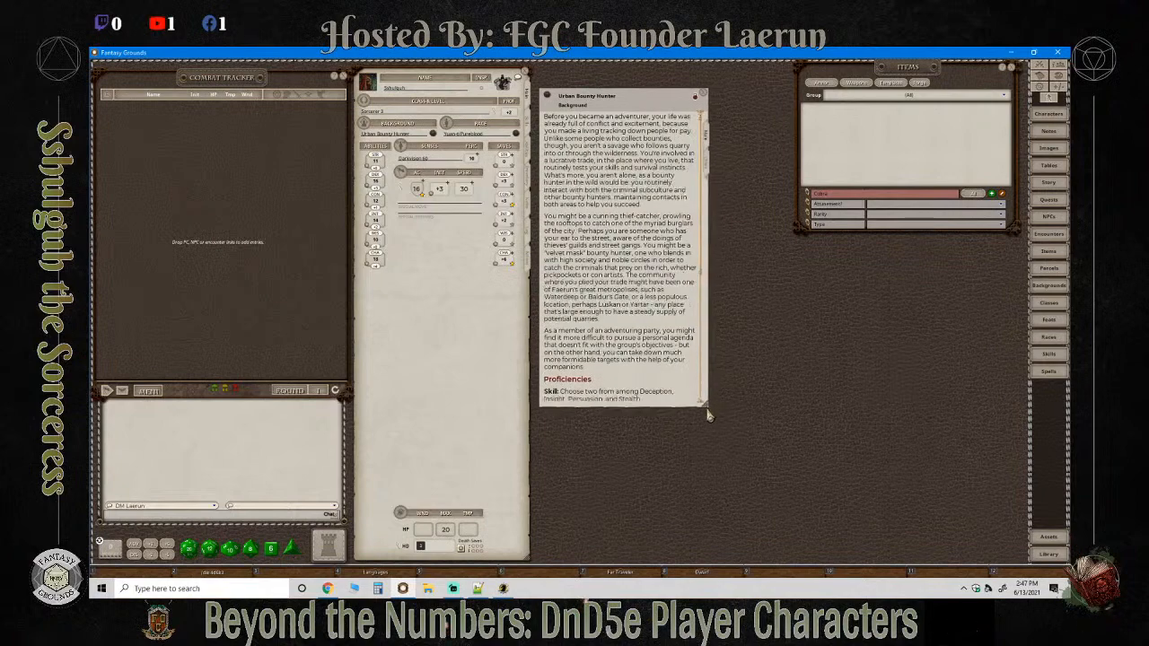
pyautogui.scroll(-5, 656, 365)
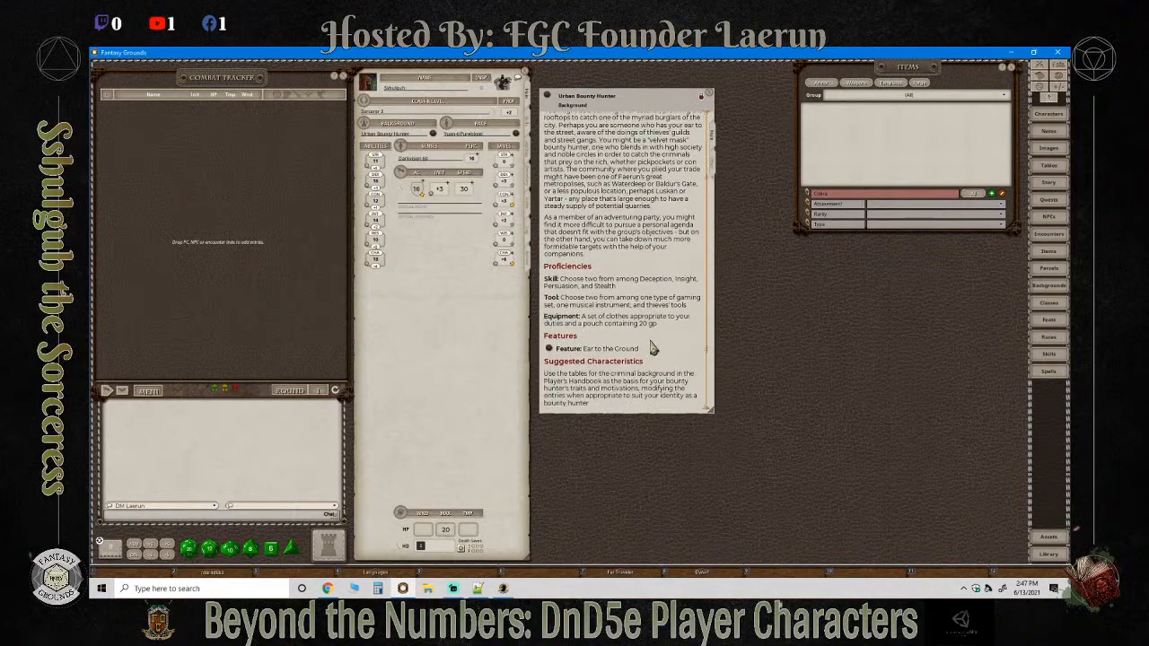
pyautogui.scroll(5, 654, 348)
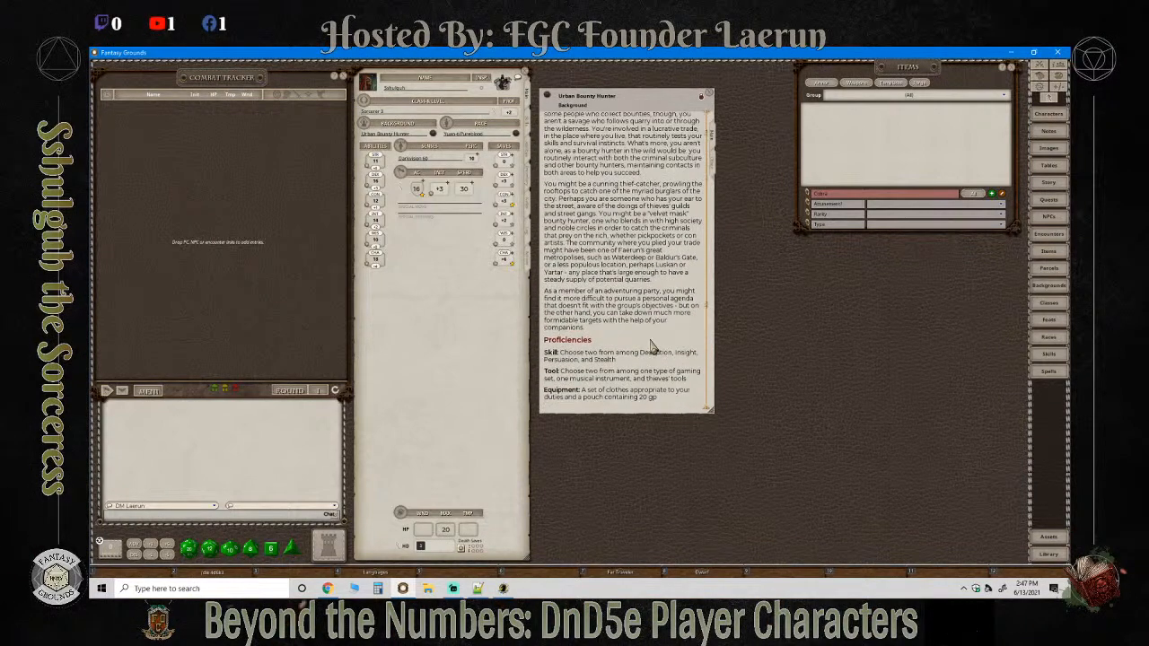
pyautogui.click(705, 95)
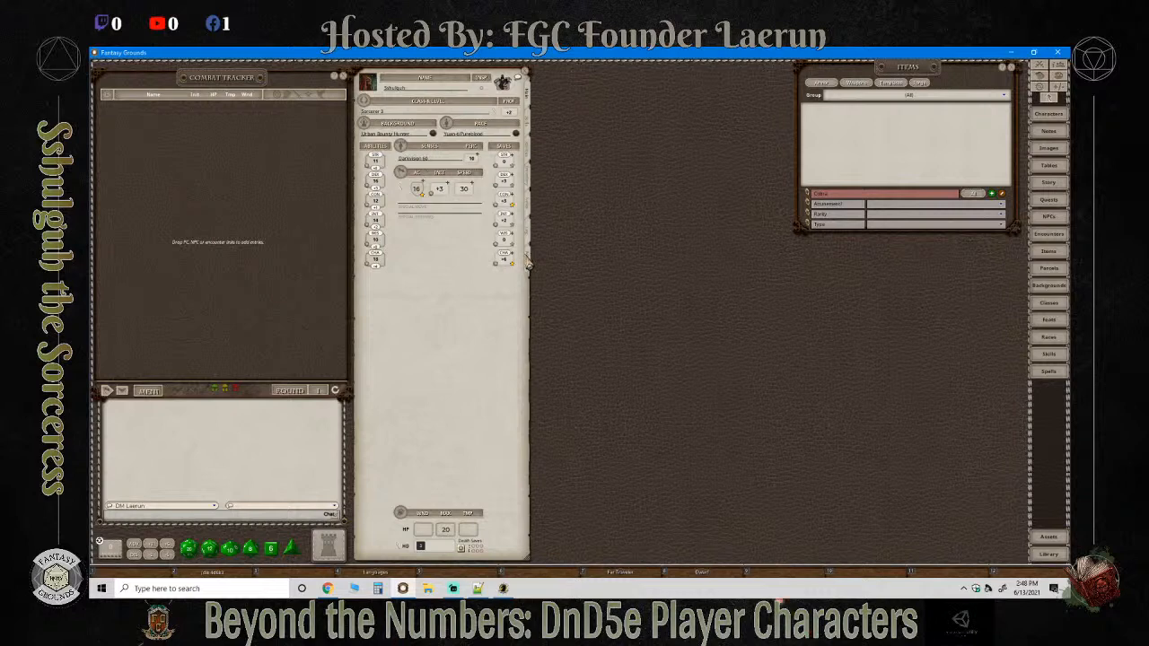
# Turn off list editing on the character's actions page and look through the weapons, spells, standard actions and racial traits.
pyautogui.click(528, 263)
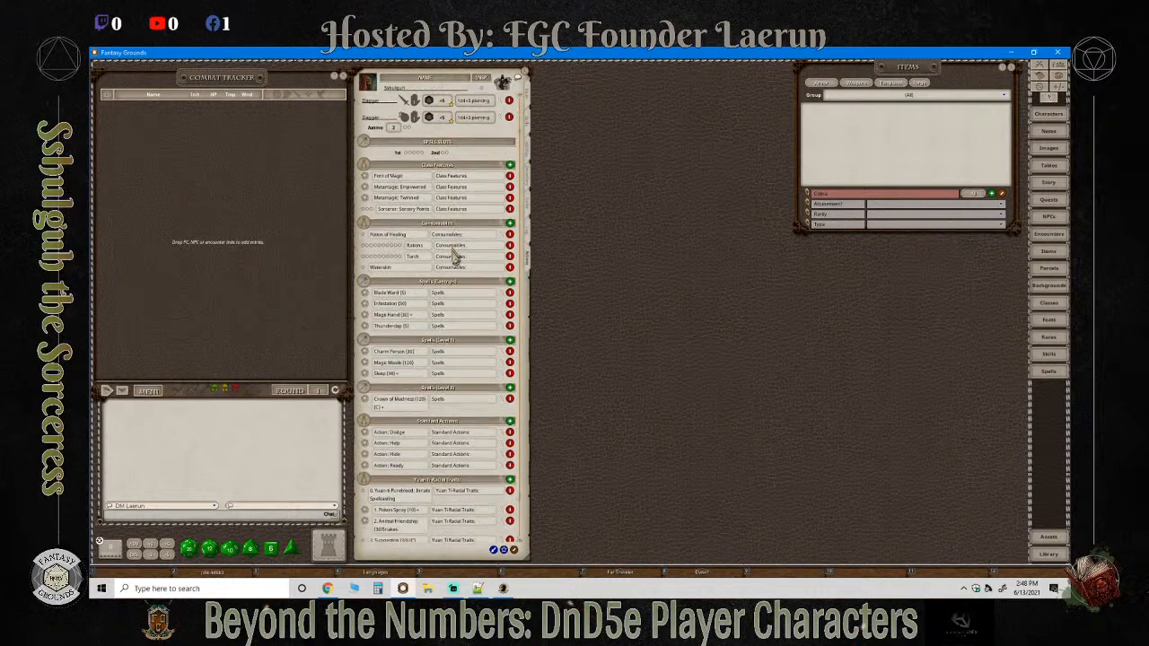
pyautogui.scroll(-1, 455, 259)
pyautogui.scroll(-1, 499, 429)
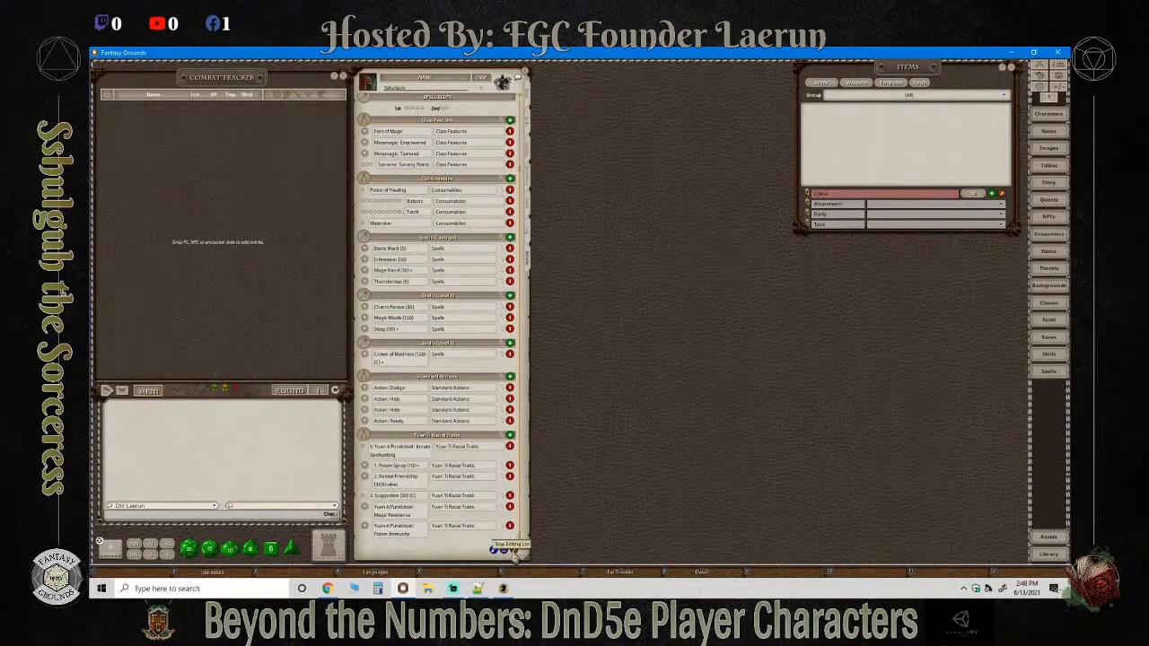
pyautogui.click(512, 551)
pyautogui.scroll(3, 454, 489)
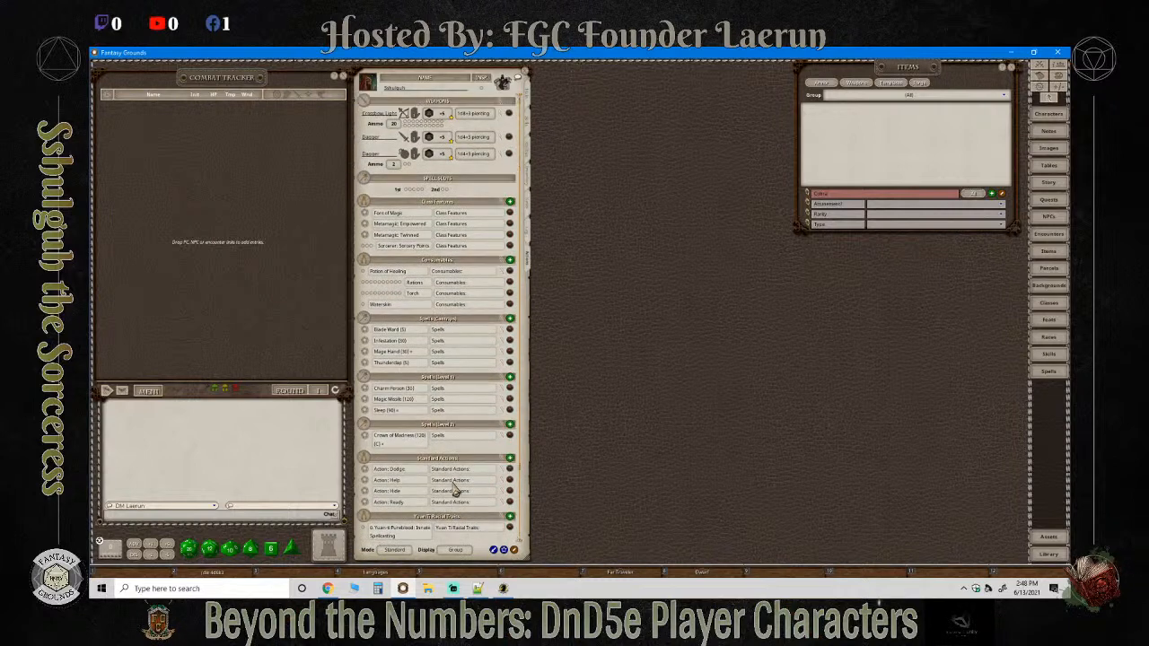
pyautogui.scroll(-1, 455, 489)
pyautogui.scroll(3, 455, 489)
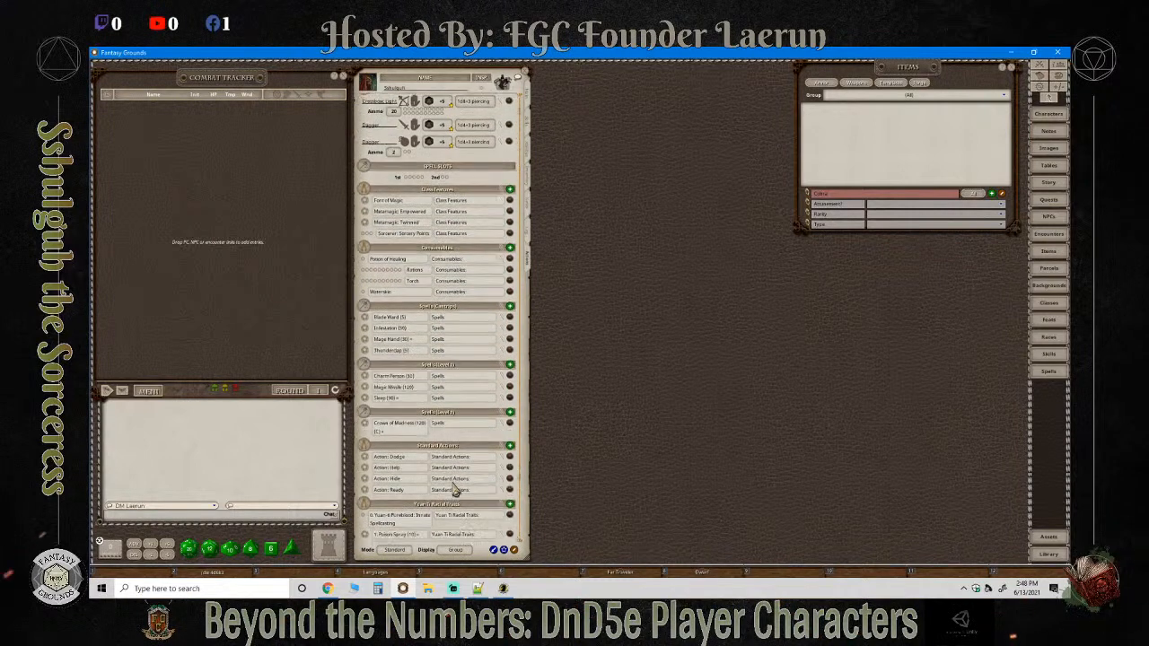
pyautogui.scroll(-2, 434, 444)
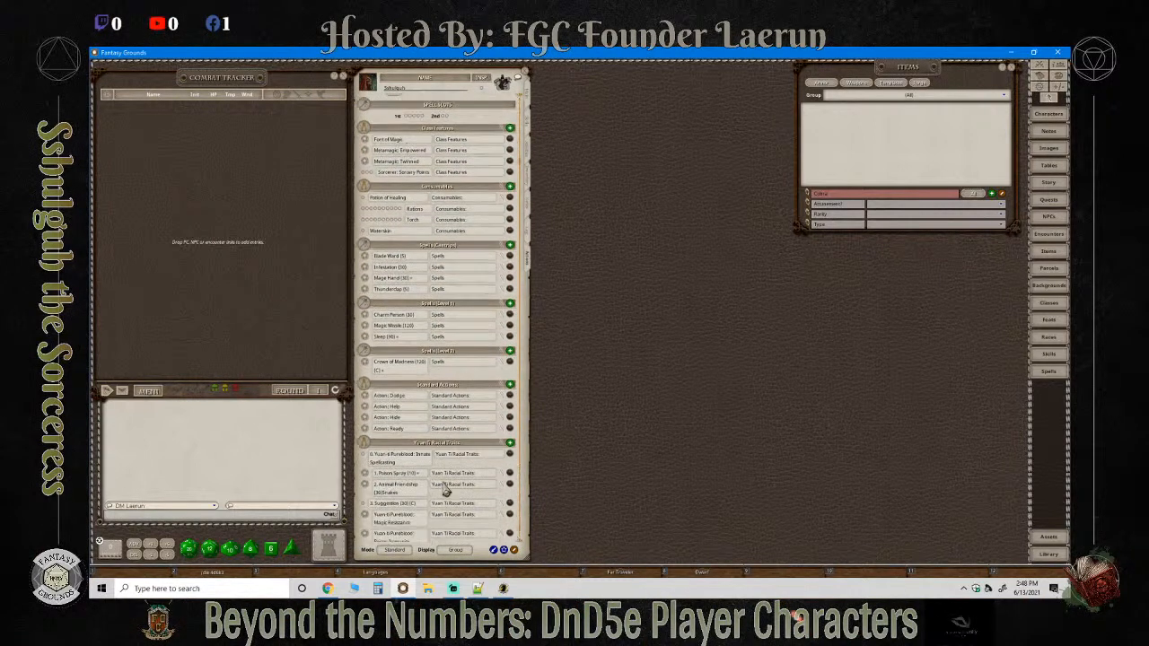
pyautogui.scroll(1, 452, 481)
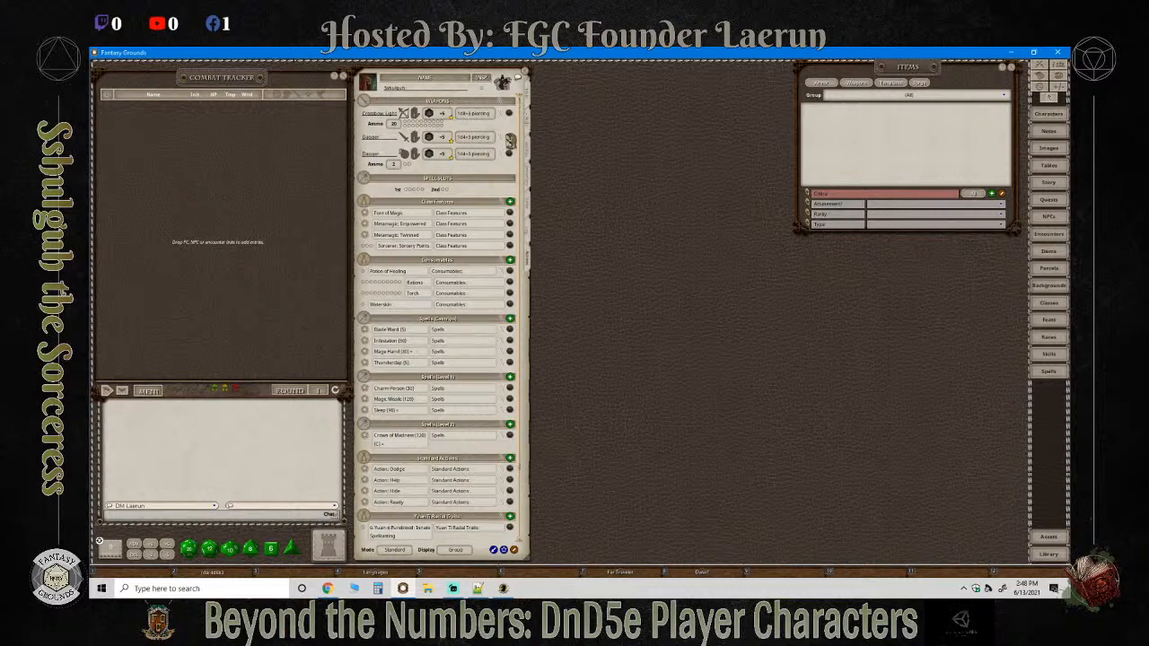
# Review the character's skills, then the features, traits, proficiencies and the Abyssal, Common and Draconic languages.
pyautogui.click(529, 131)
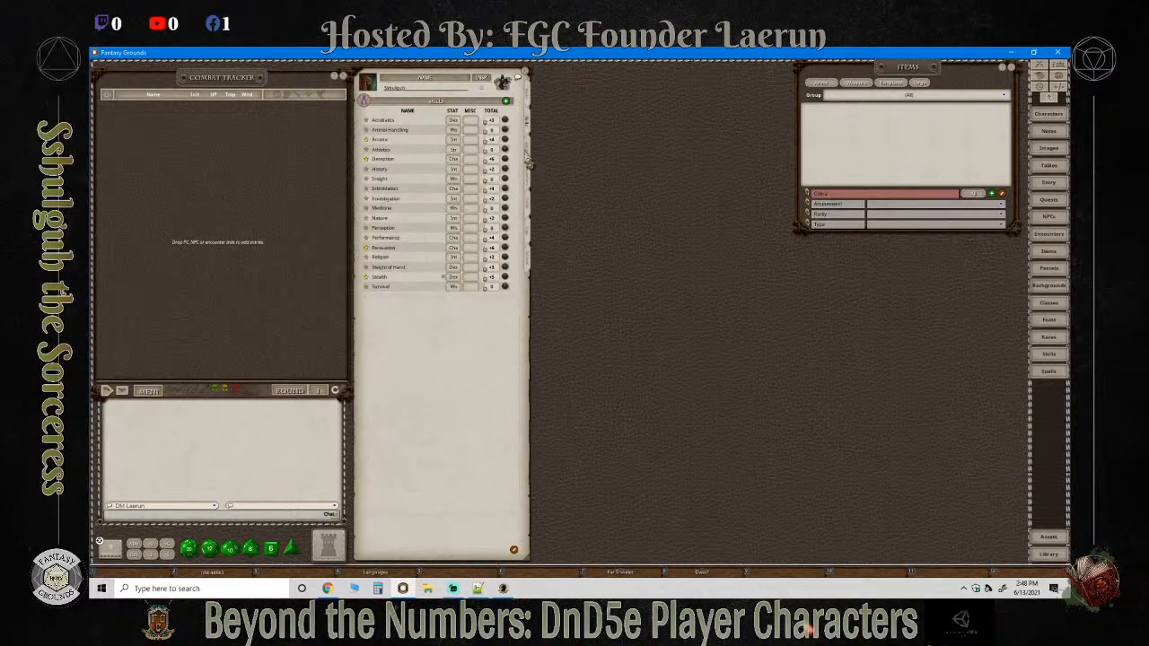
pyautogui.click(530, 149)
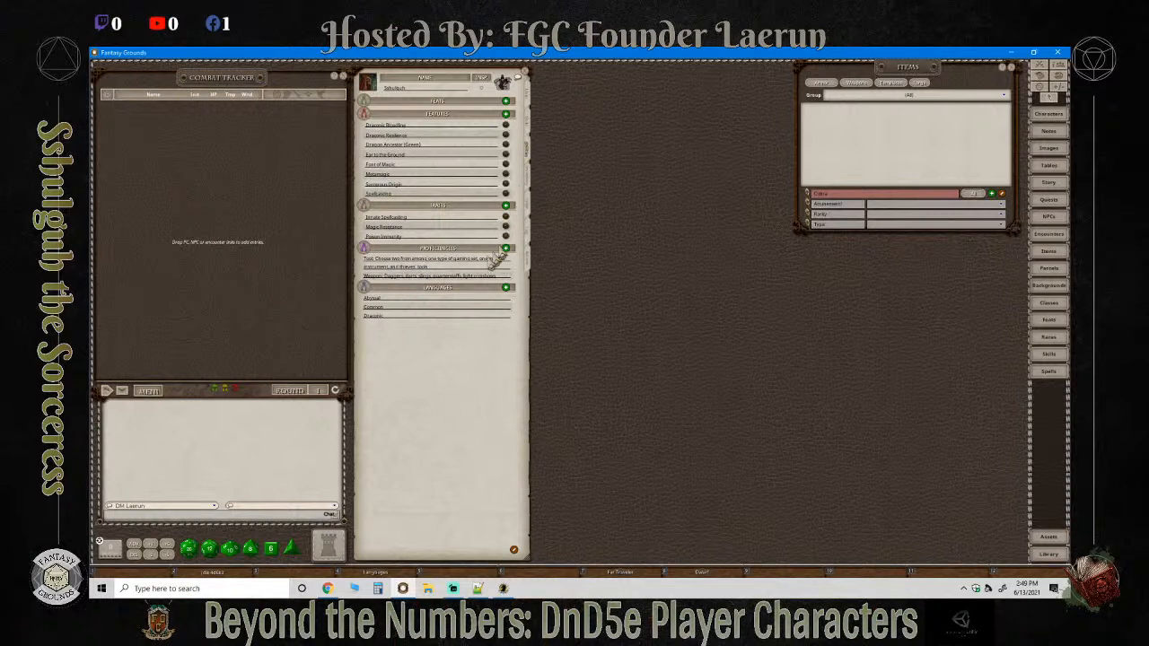
pyautogui.click(396, 299)
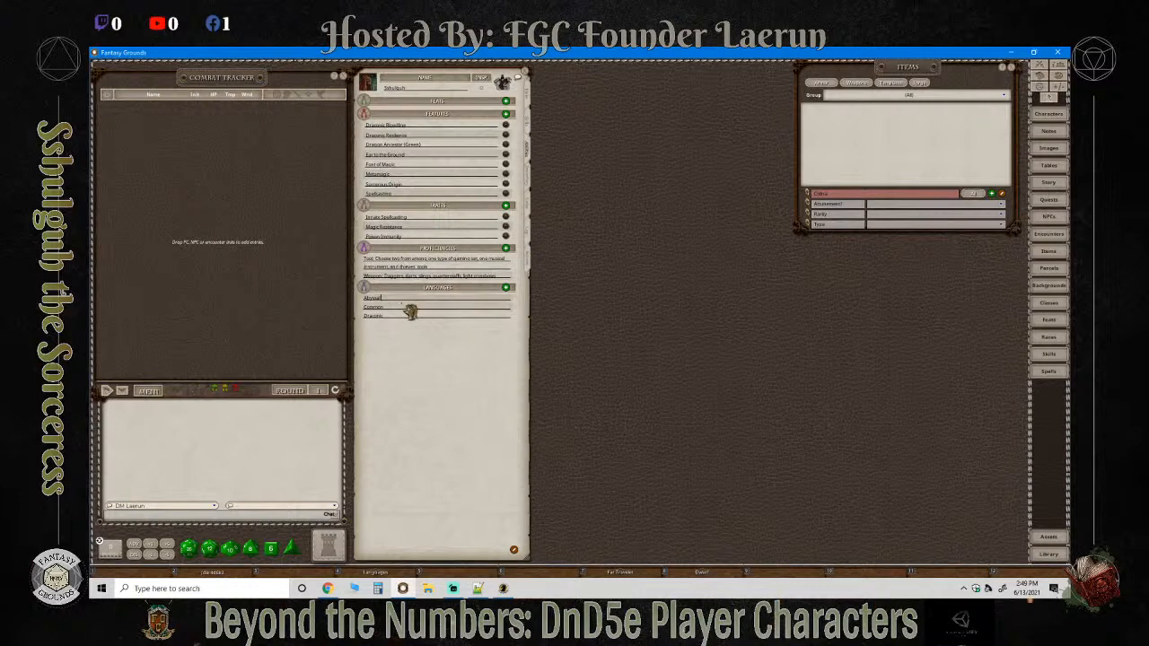
pyautogui.click(401, 308)
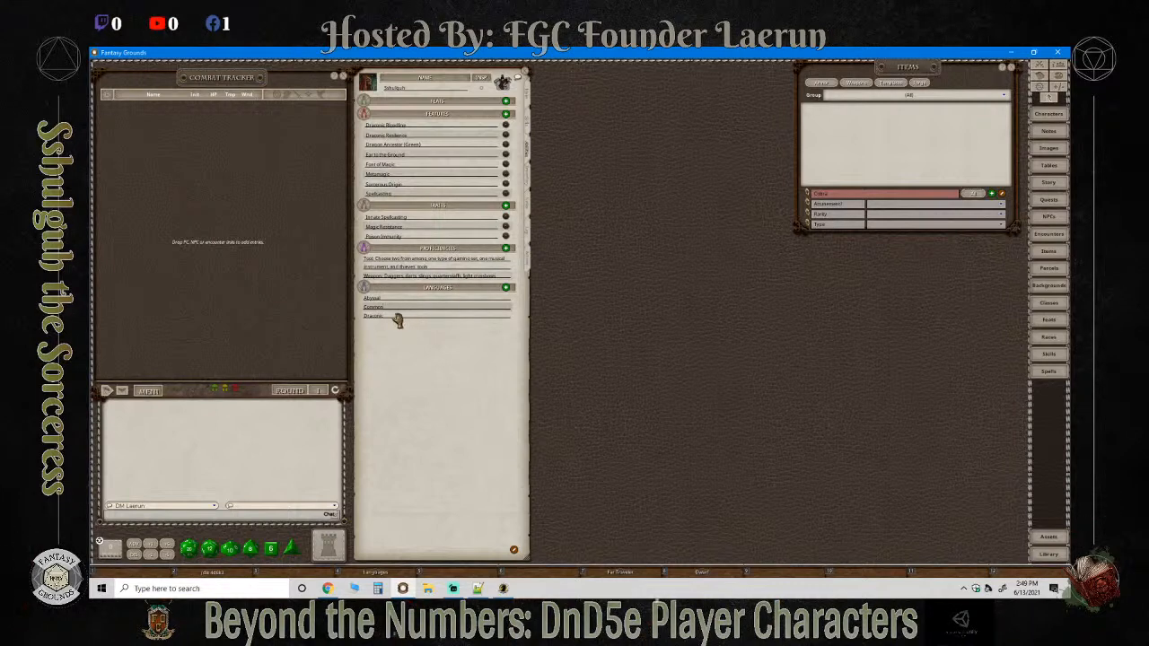
pyautogui.click(398, 319)
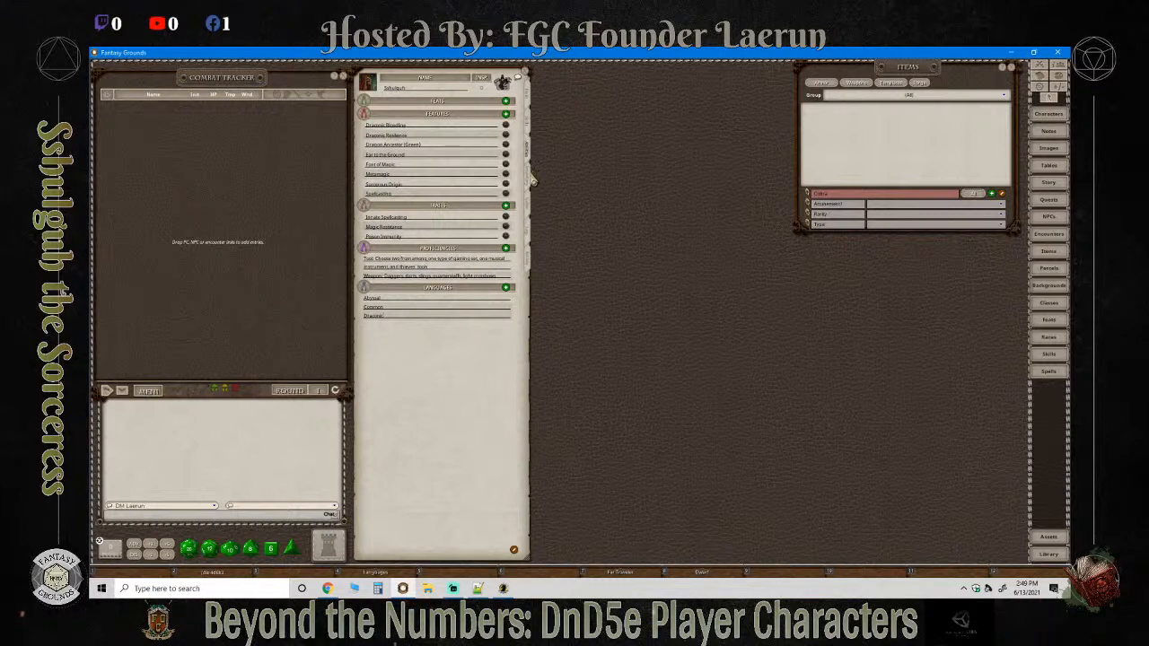
# Show the character's equipment list and move the Items window over the Combat Tracker.
pyautogui.click(528, 178)
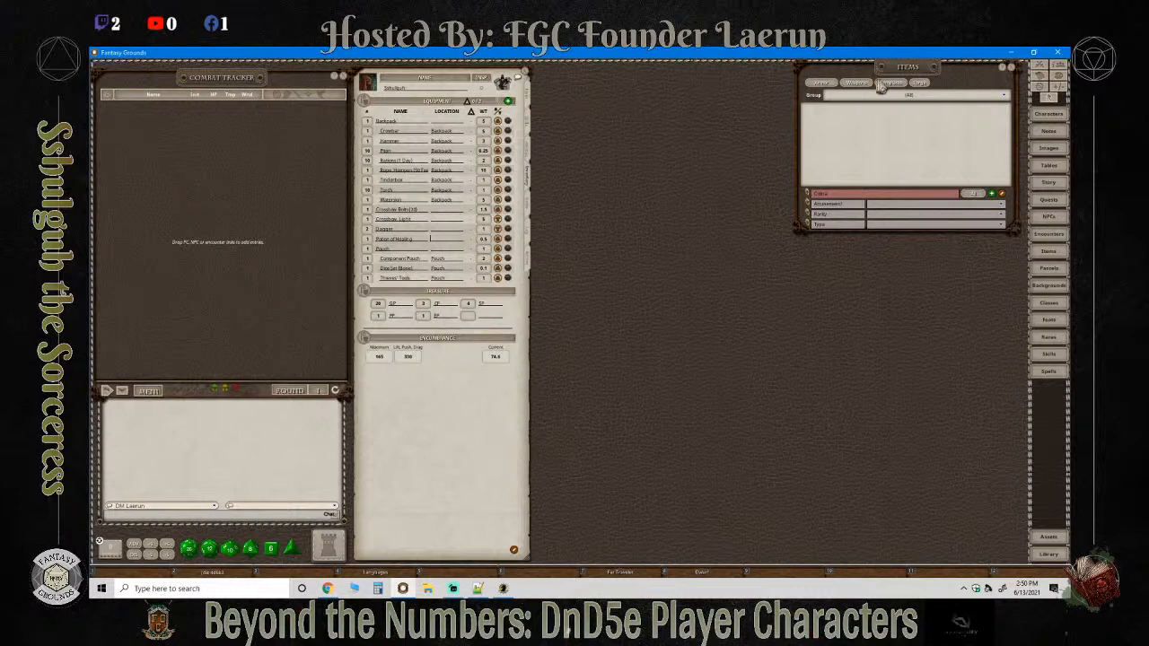
pyautogui.moveTo(875, 75); pyautogui.dragTo(233, 113)
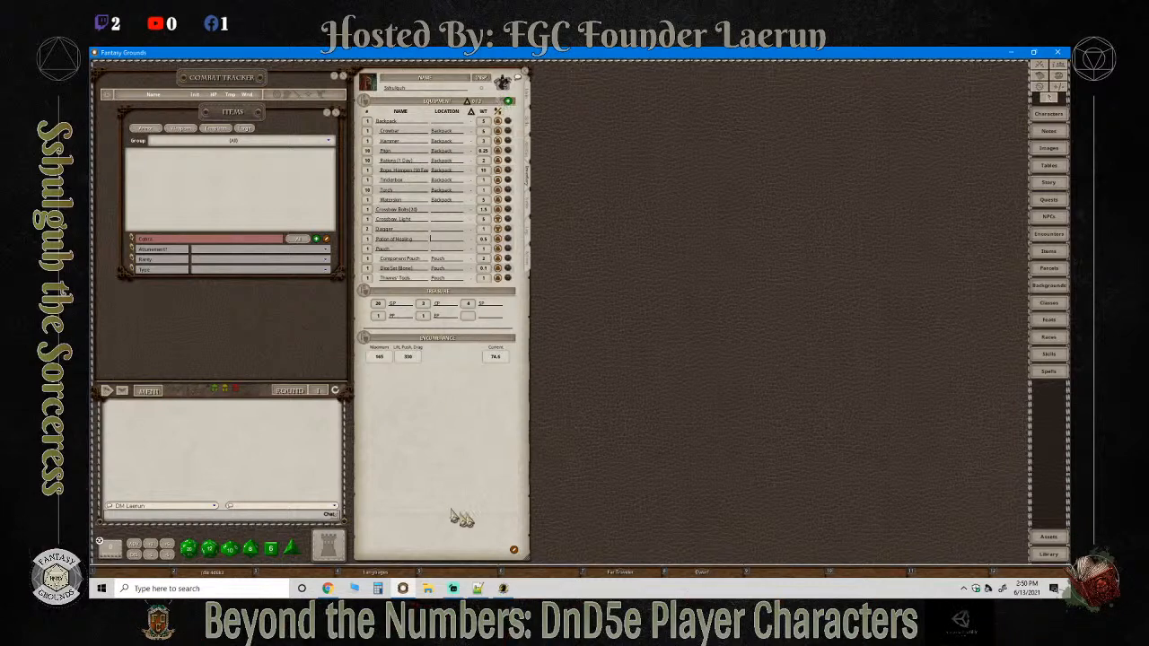
# Switch from Fantasy Grounds to view the Token Stamp page in Chrome and the token in TokenTool.
pyautogui.moveTo(403, 593)
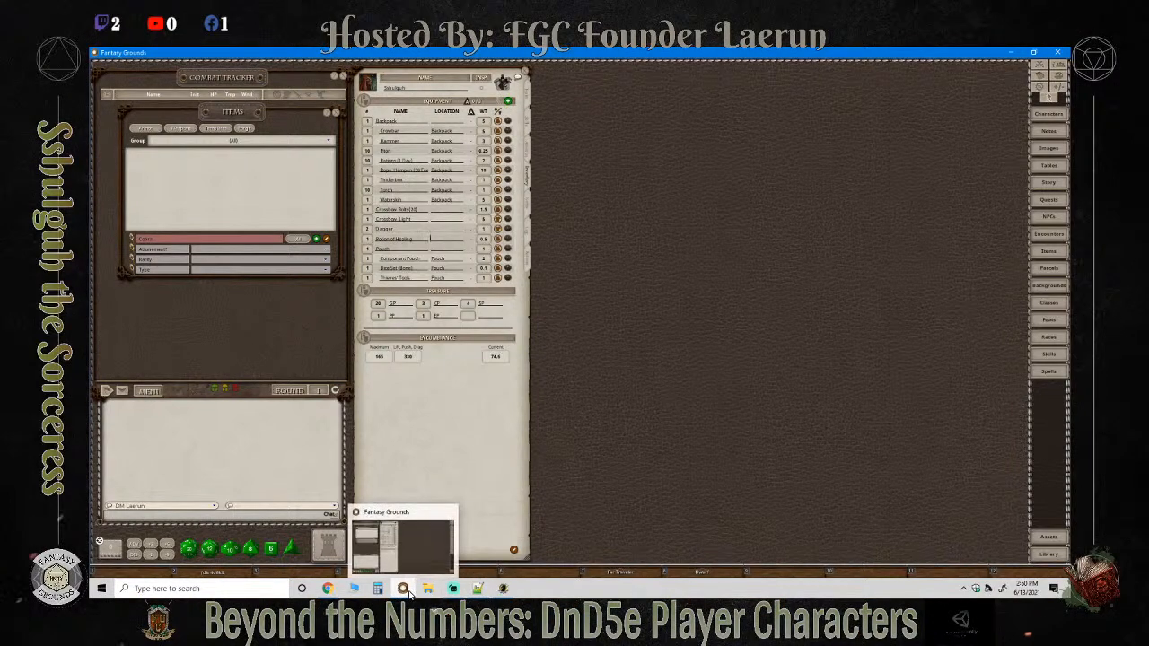
pyautogui.click(504, 590)
pyautogui.click(504, 590)
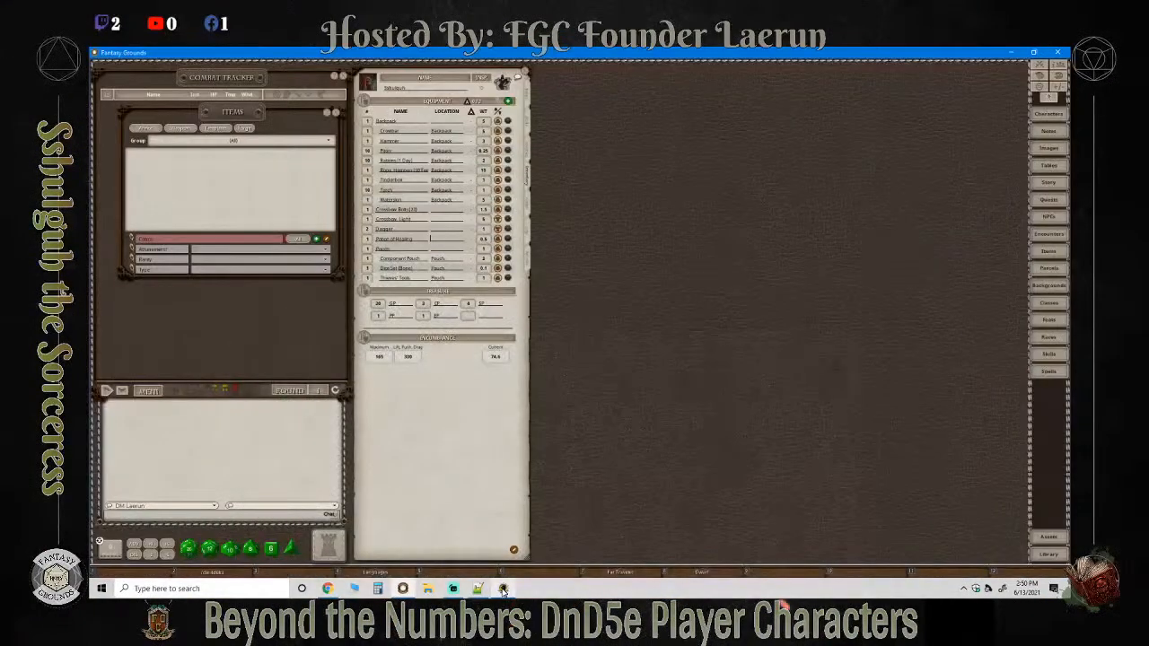
pyautogui.click(404, 589)
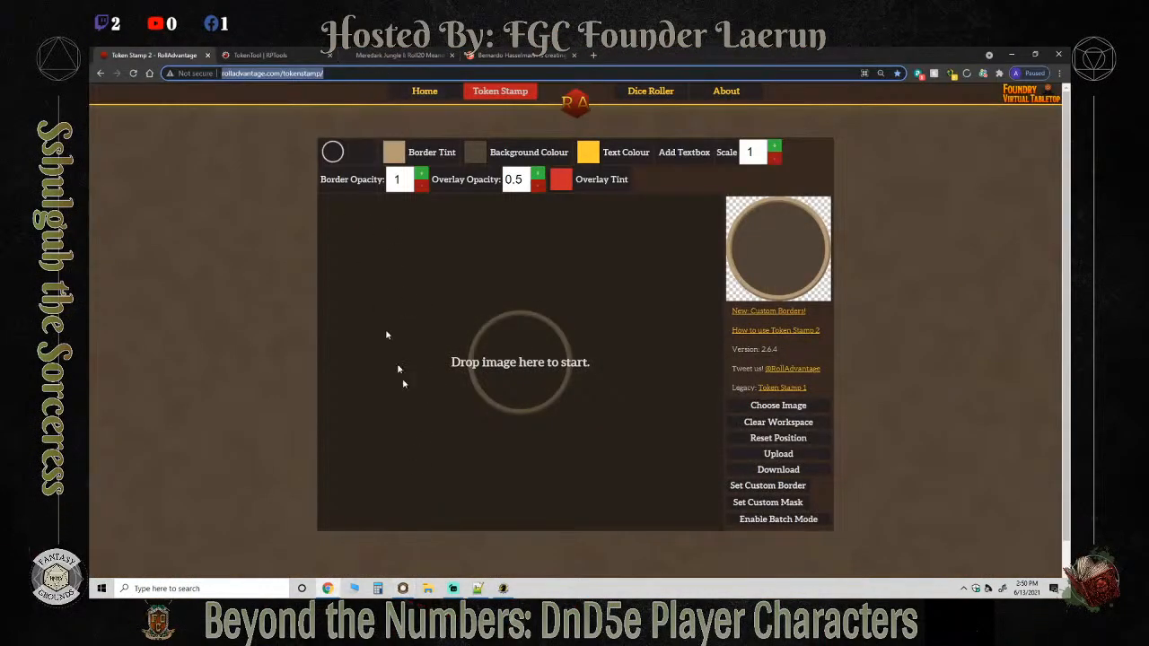
pyautogui.click(504, 590)
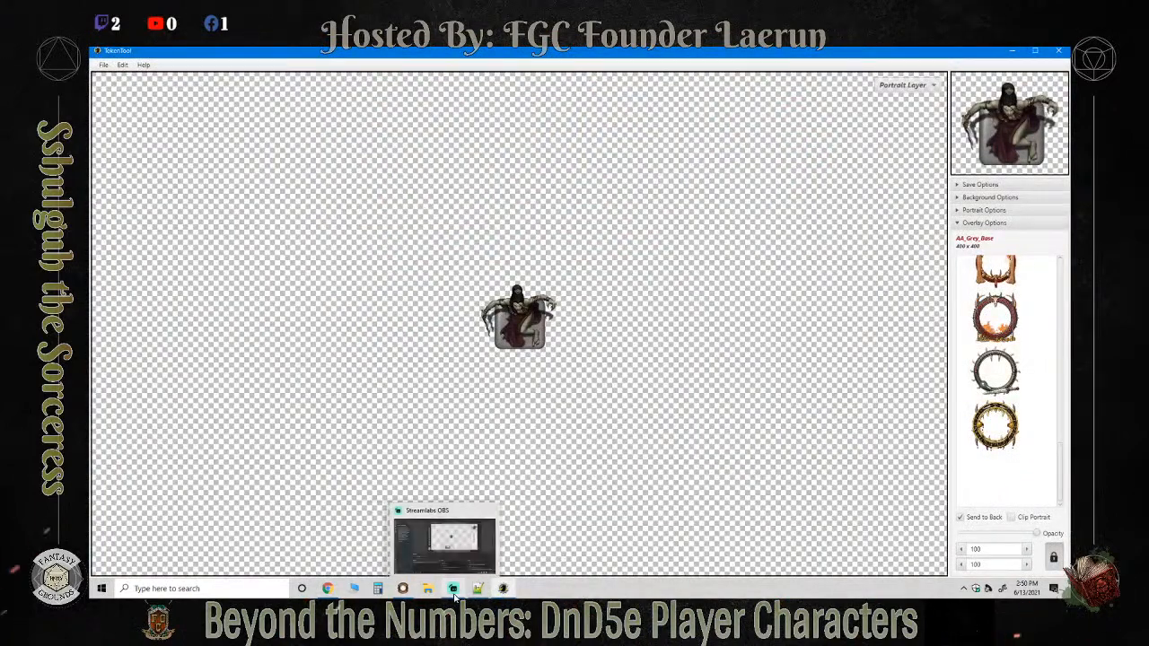
# Switch to Streamlabs OBS, check the Mini Feed, and toggle the mute of the Computer Audio source.
pyautogui.click(455, 589)
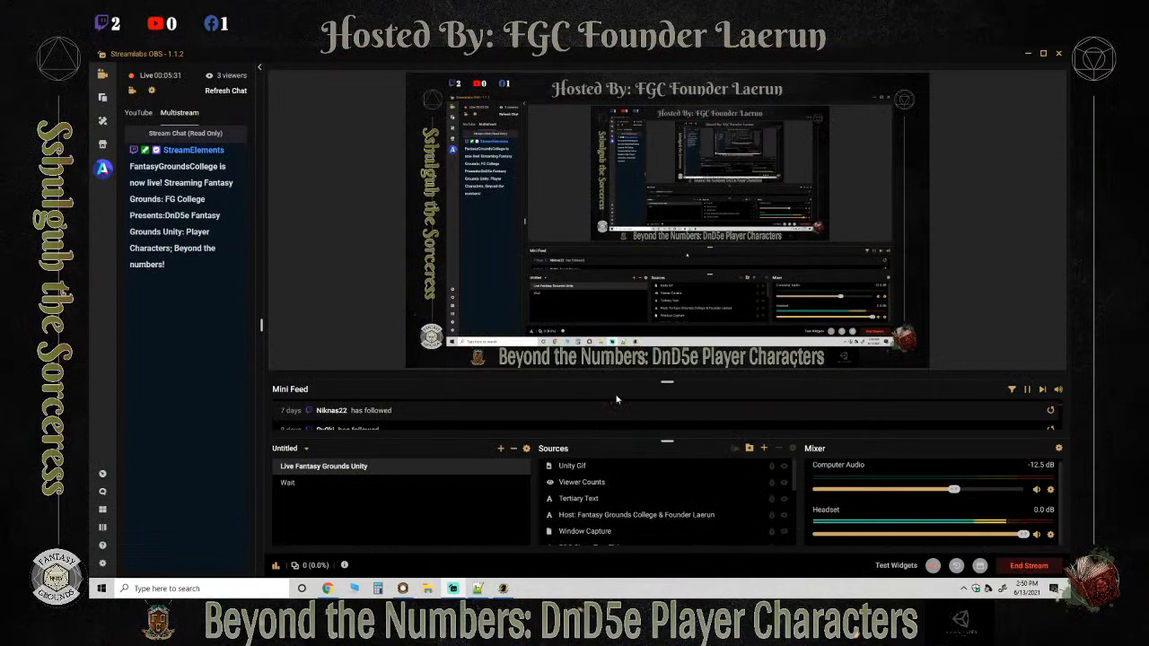
pyautogui.scroll(-2, 610, 408)
pyautogui.scroll(5, 610, 408)
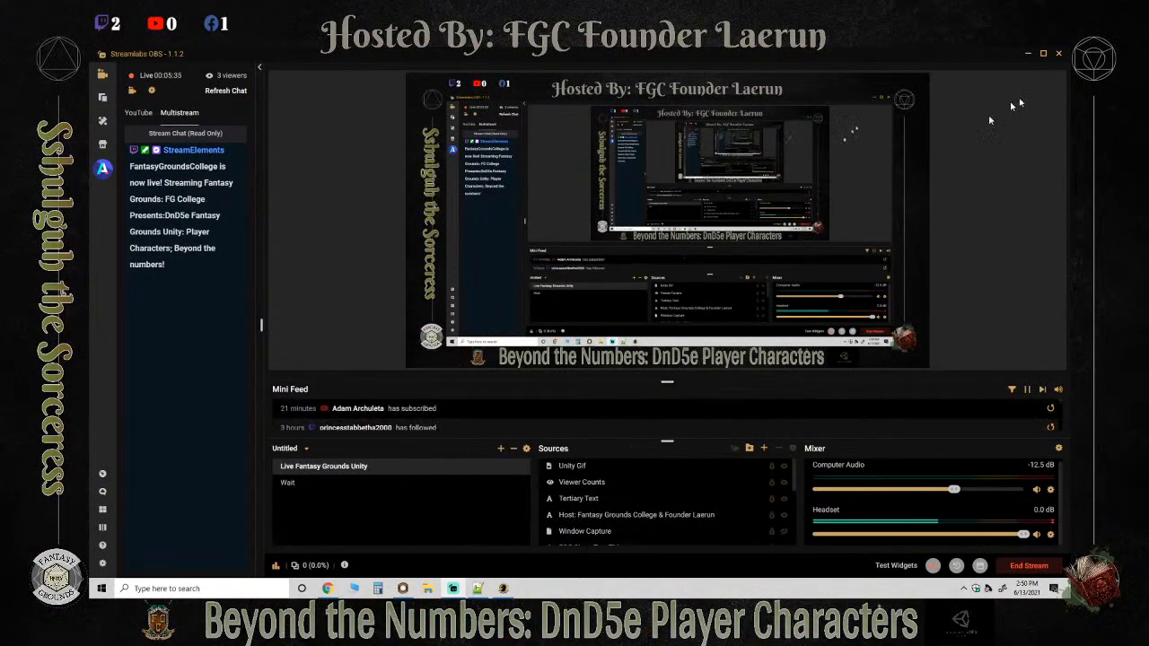
pyautogui.click(1037, 491)
# Switch from Streamlabs OBS to Chrome and look over the empty Token Stamp 2 workspace.
pyautogui.hotkey('alt', 'Tab')
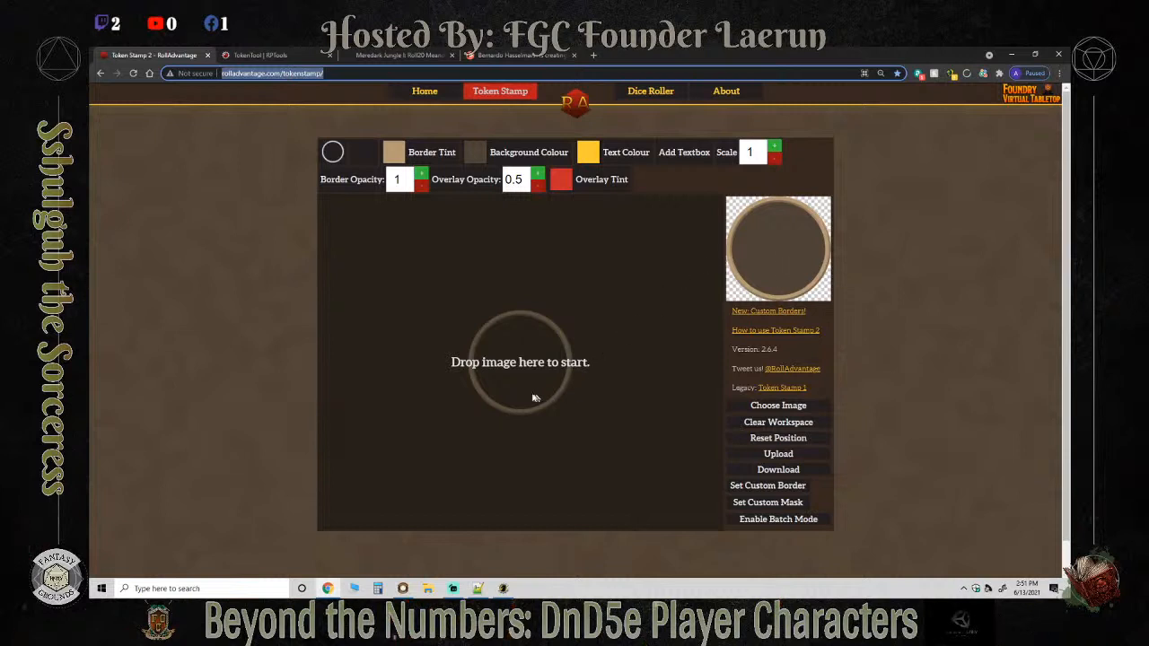
pyautogui.scroll(-1, 516, 386)
pyautogui.scroll(1, 515, 386)
# Find the snake woman JPG among File Explorer's recent files, place the window beside Token Stamp, and open the image in Photos.
pyautogui.click(429, 590)
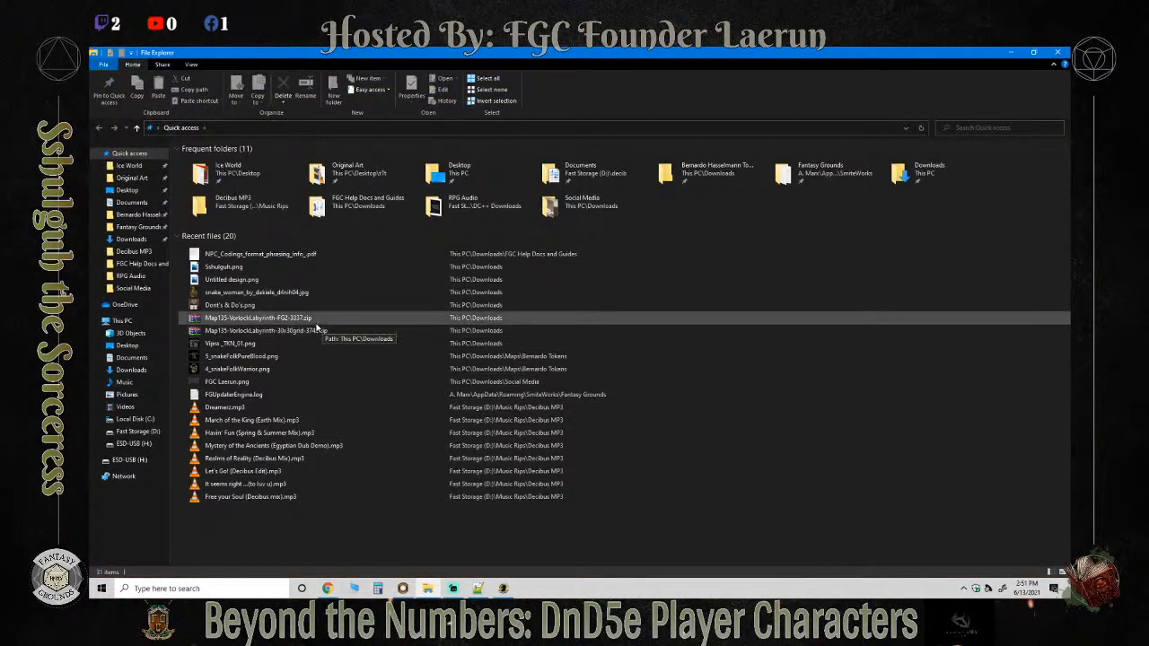
pyautogui.click(270, 293)
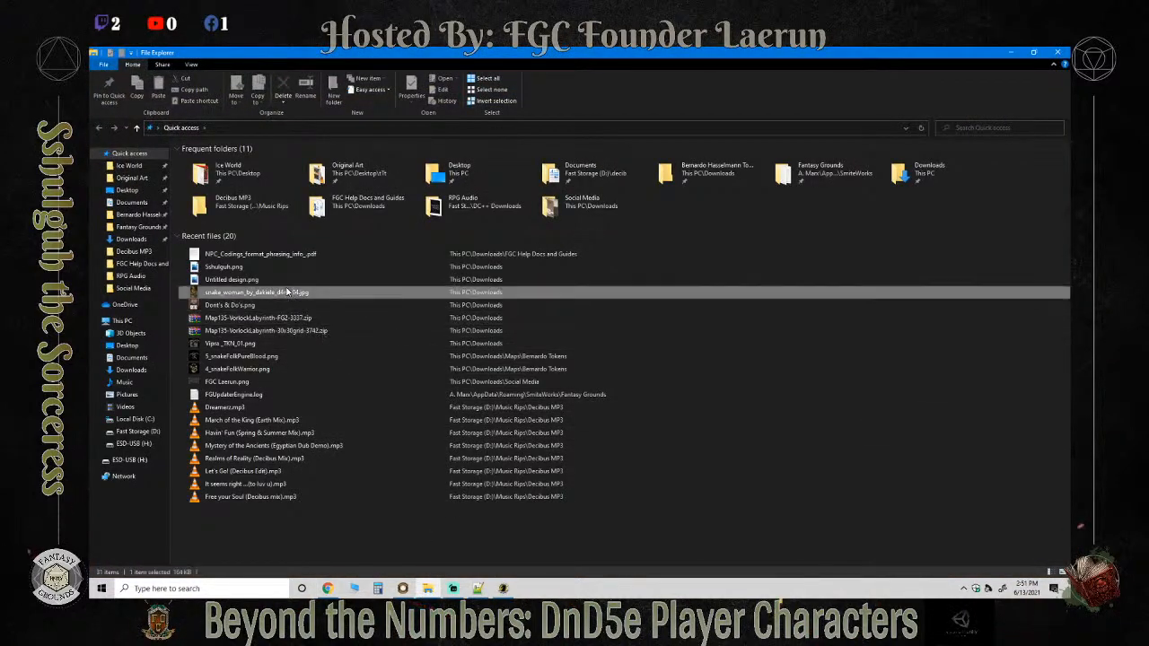
pyautogui.click(1033, 52)
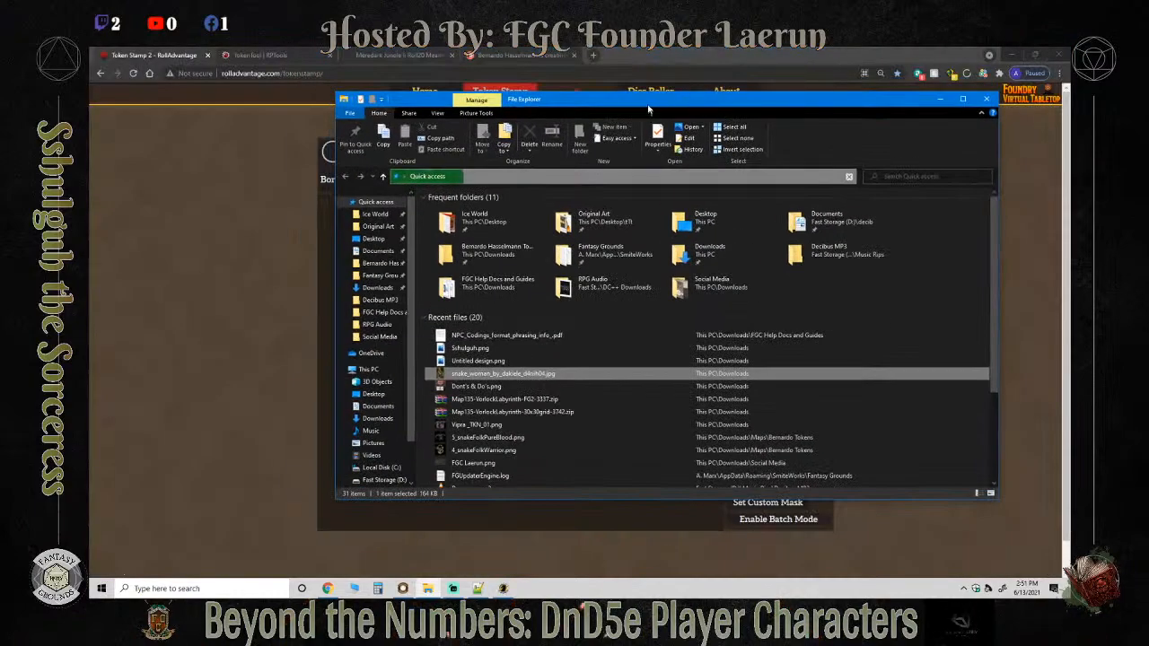
pyautogui.moveTo(656, 113); pyautogui.dragTo(959, 107)
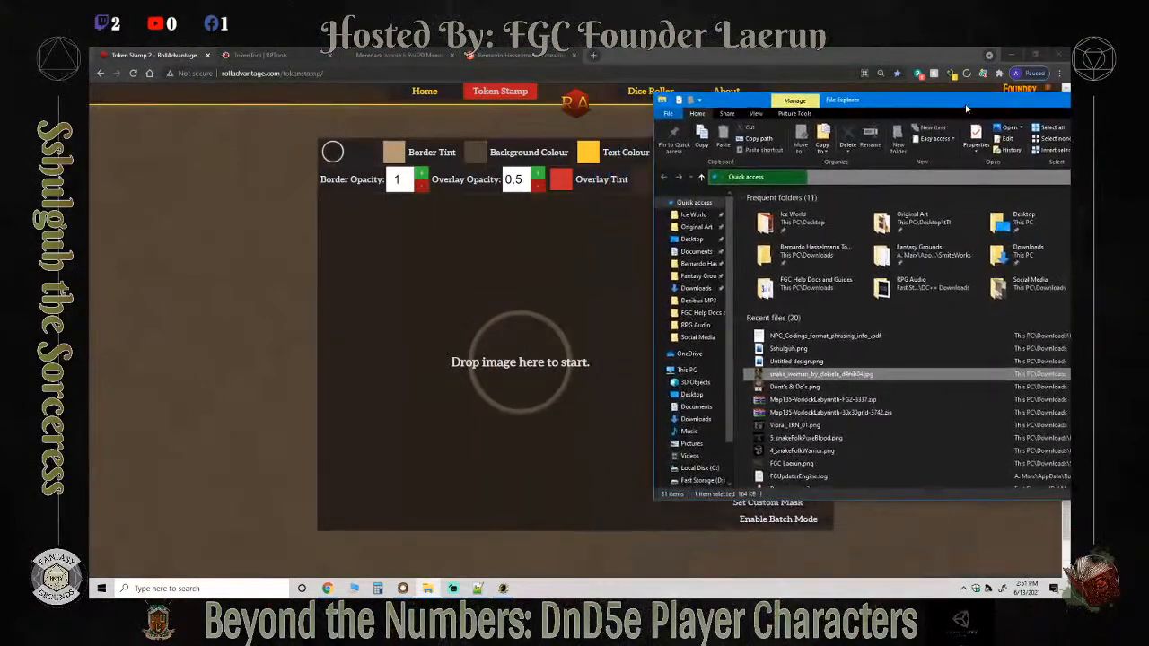
pyautogui.doubleClick(754, 374)
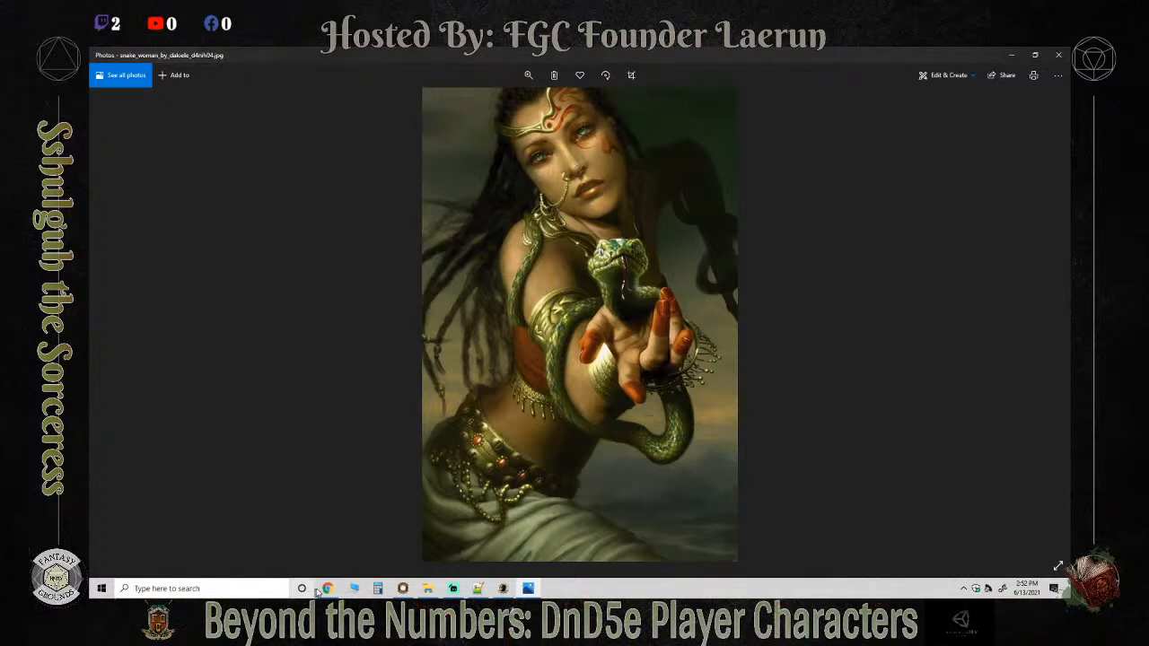
# Return to Chrome, load Canva in a new tab, and open the Sshulguh design.
pyautogui.moveTo(328, 588)
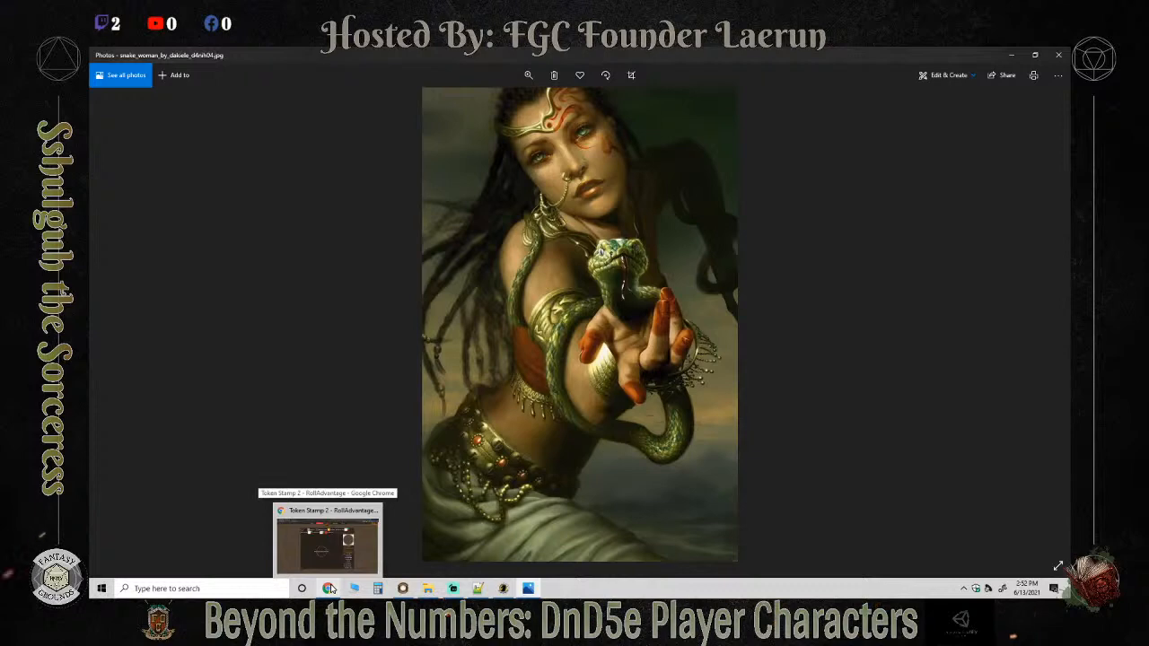
pyautogui.click(328, 539)
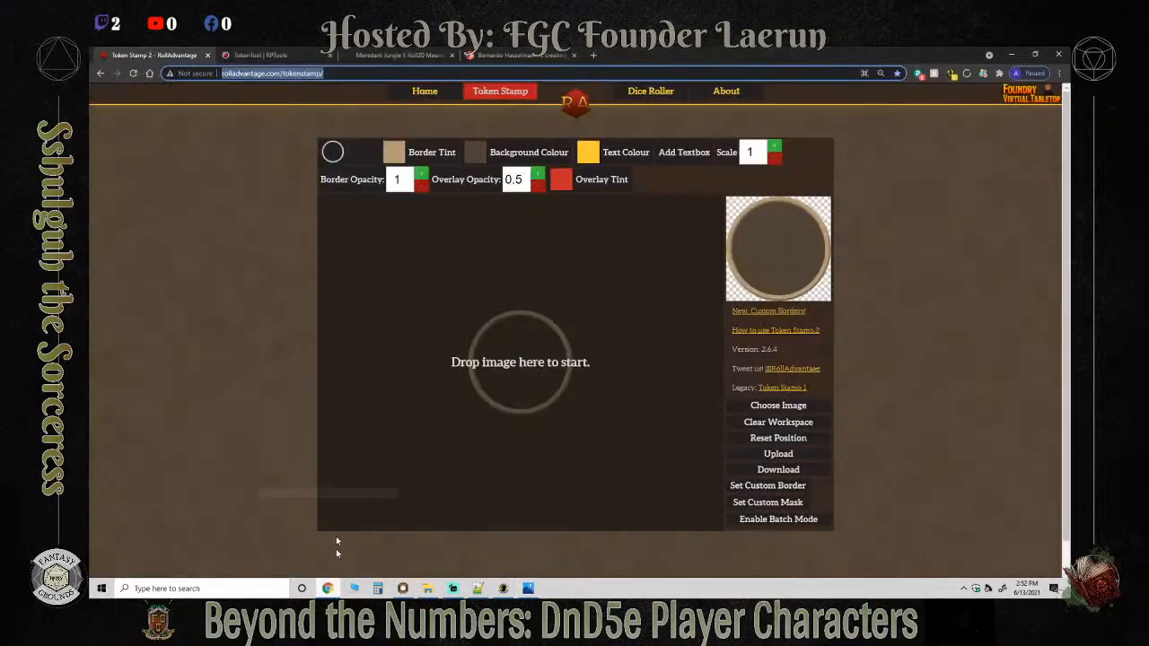
pyautogui.click(592, 56)
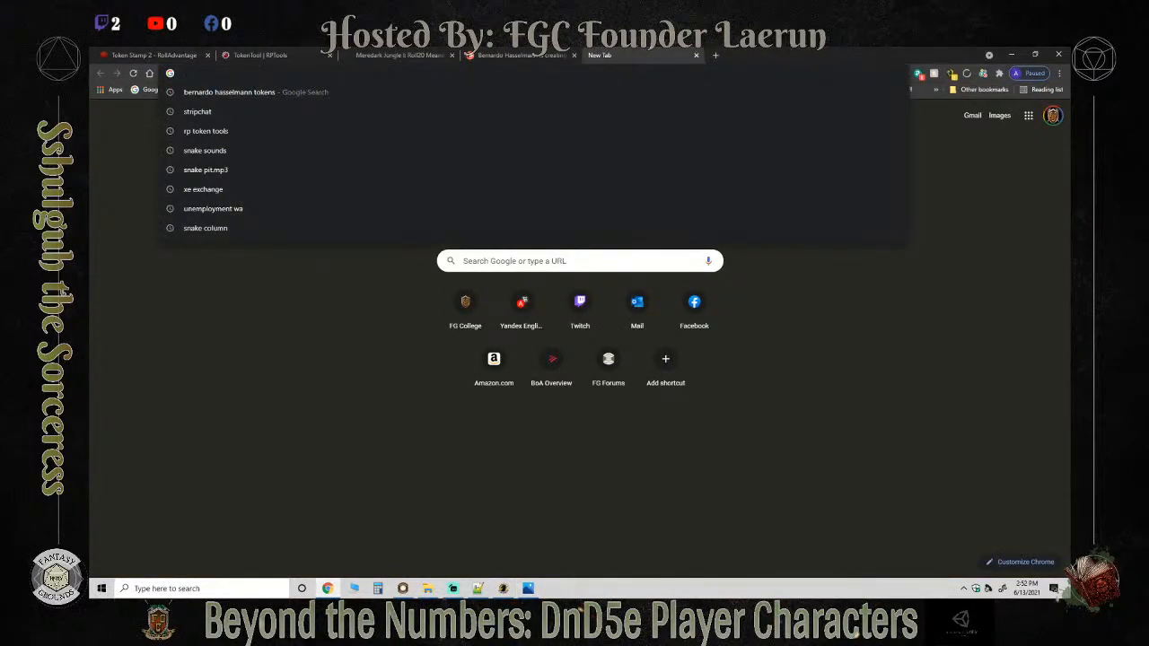
pyautogui.write('canva')
pyautogui.press('Return')
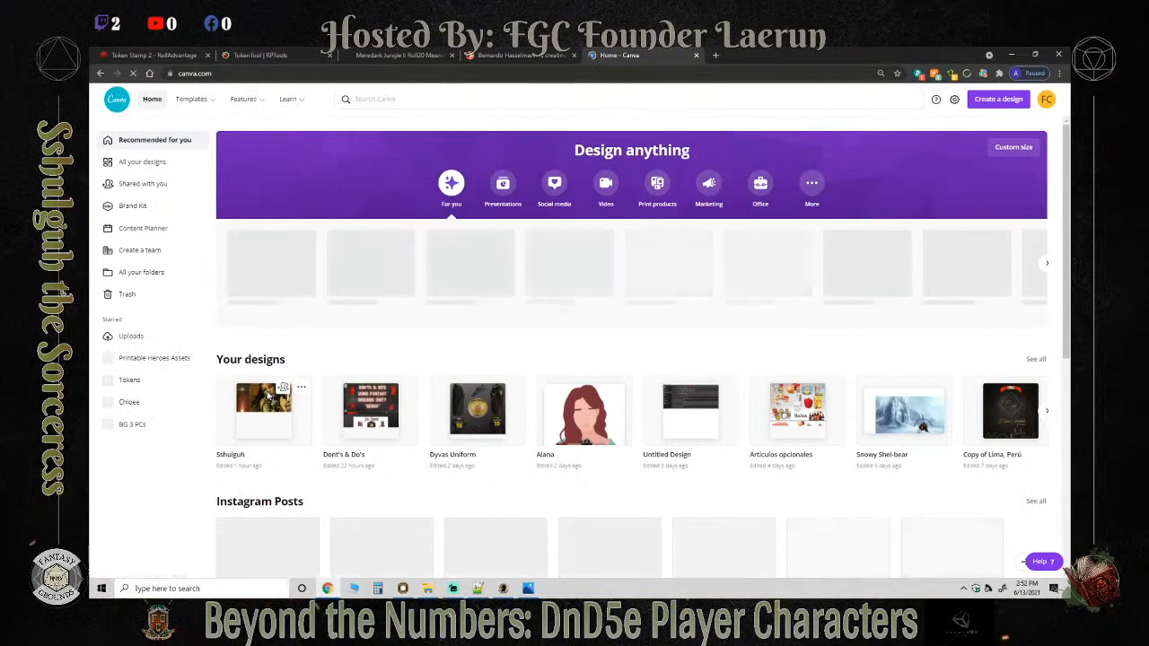
pyautogui.click(267, 396)
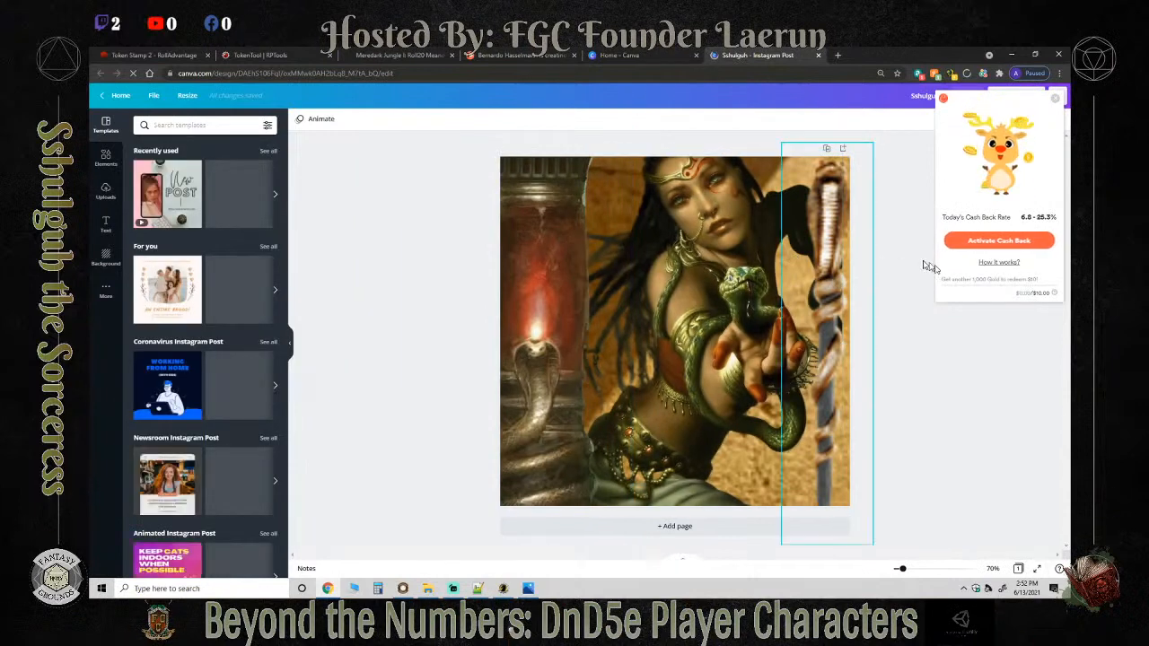
# Examine the figure layer in the Sshulguh design and insert the original snake woman picture from the uploaded images.
pyautogui.click(734, 257)
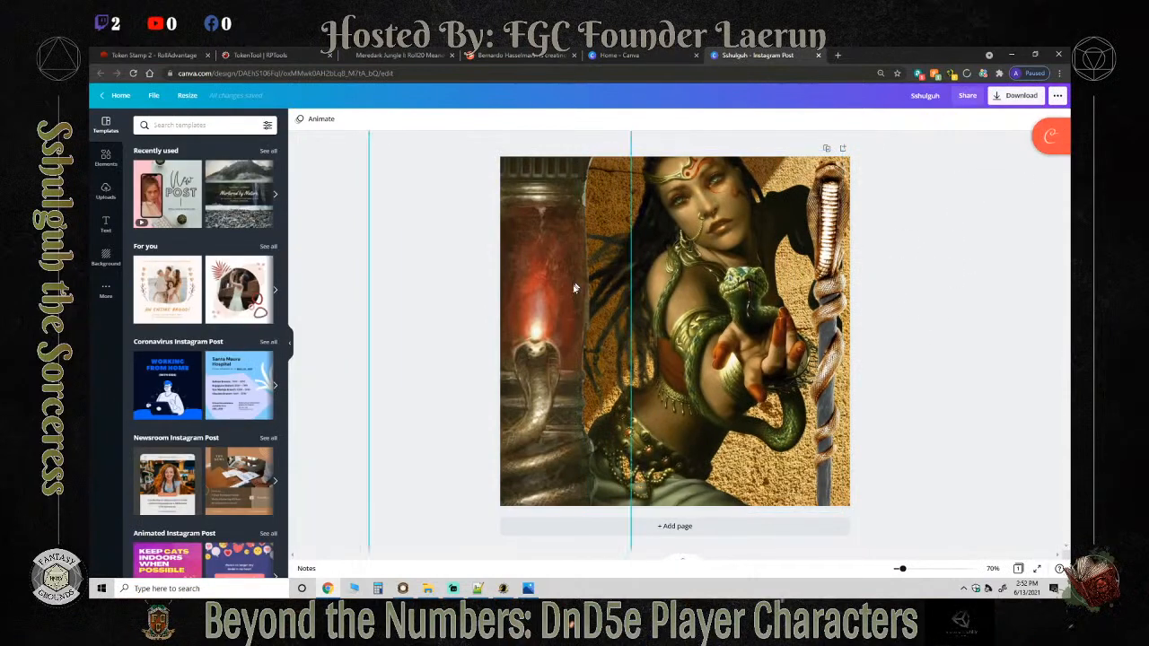
pyautogui.rightClick(691, 263)
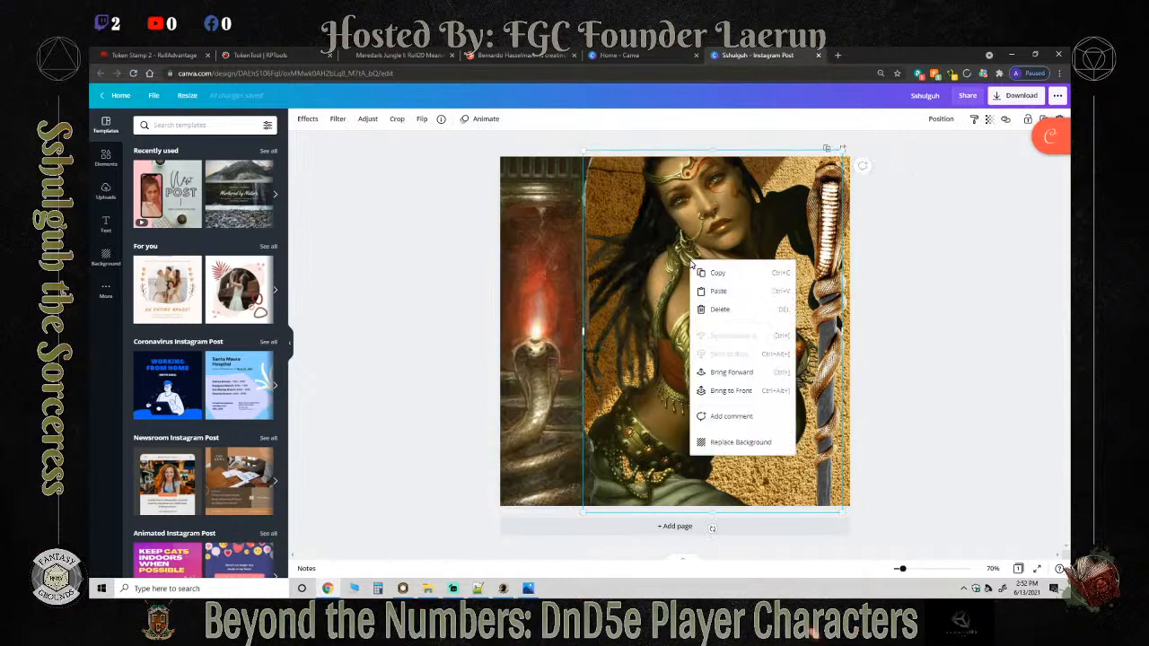
pyautogui.click(106, 187)
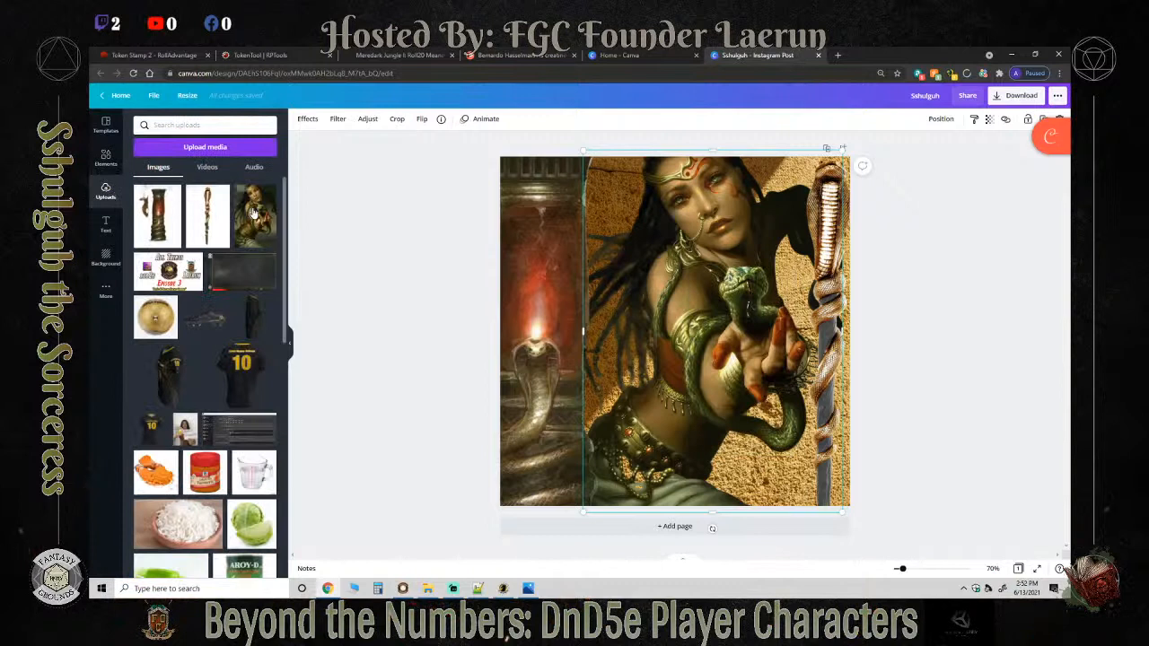
pyautogui.click(258, 215)
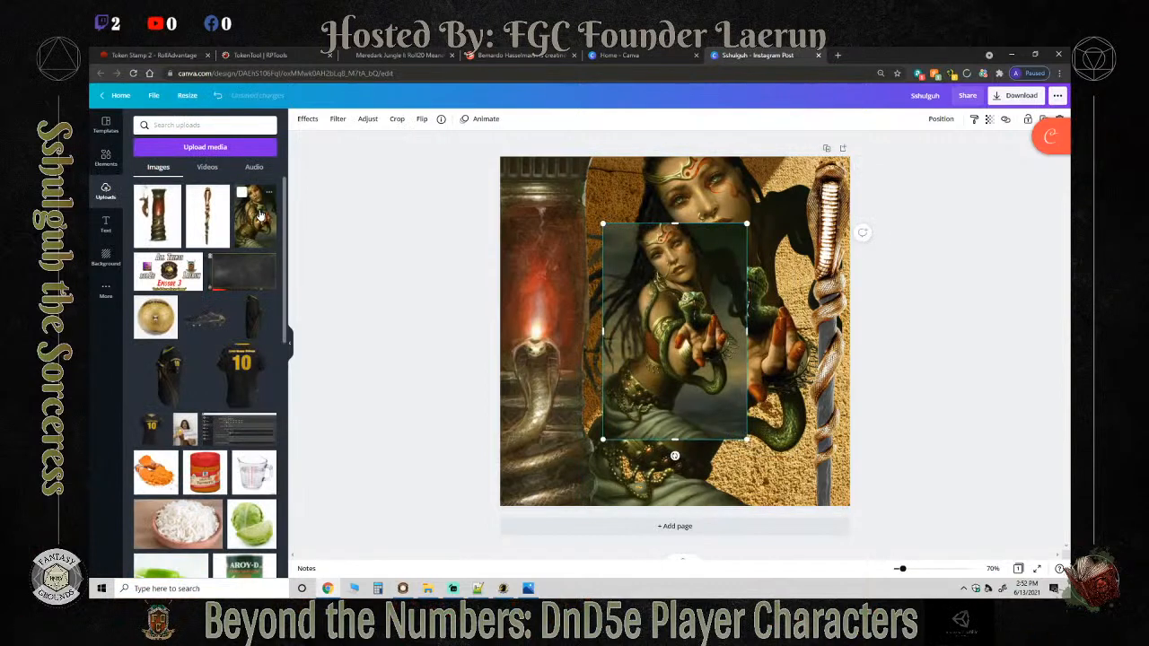
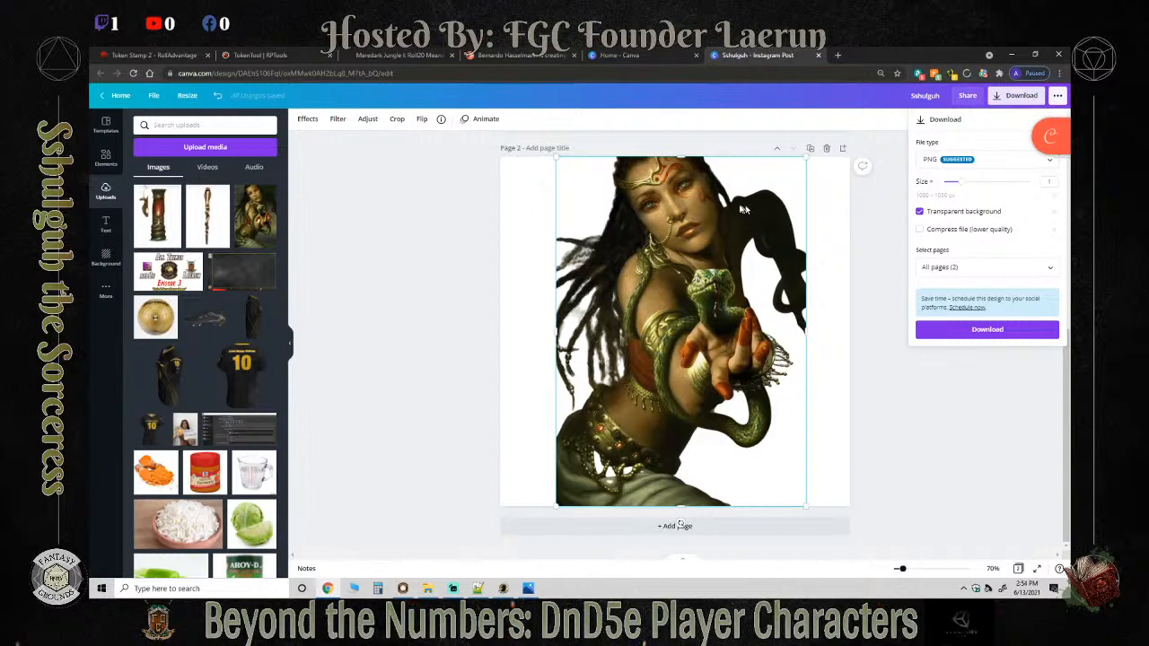
# Download all pages of the design as PNG with a transparent background and open 2.png from Sshulguh.zip.
pyautogui.click(977, 328)
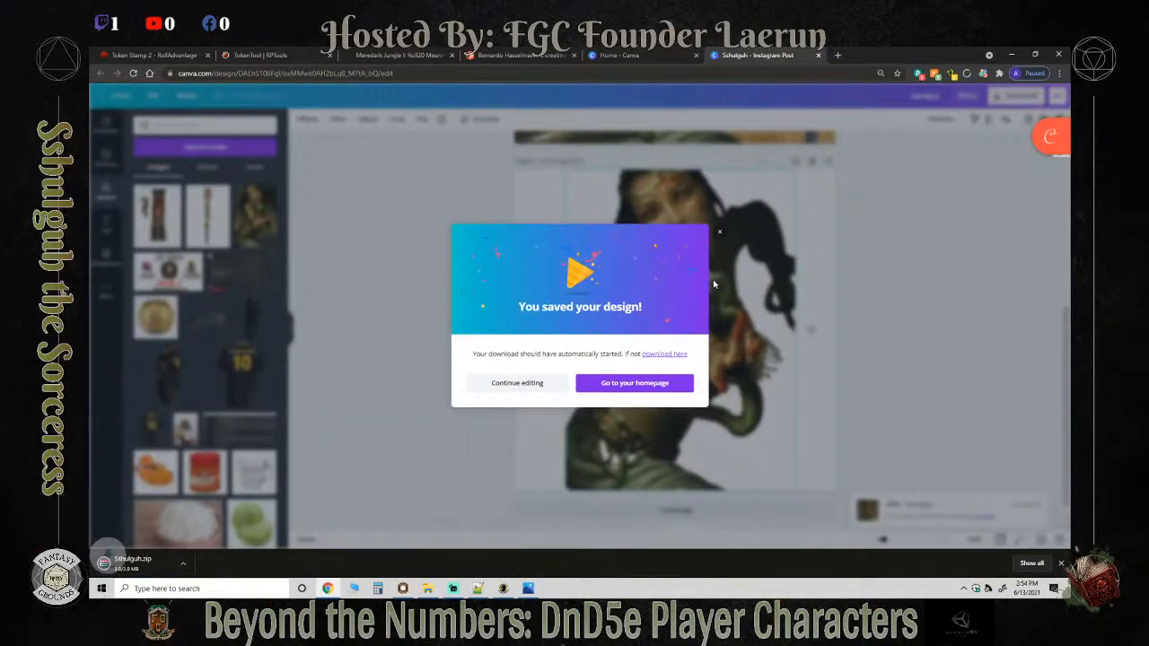
pyautogui.click(134, 564)
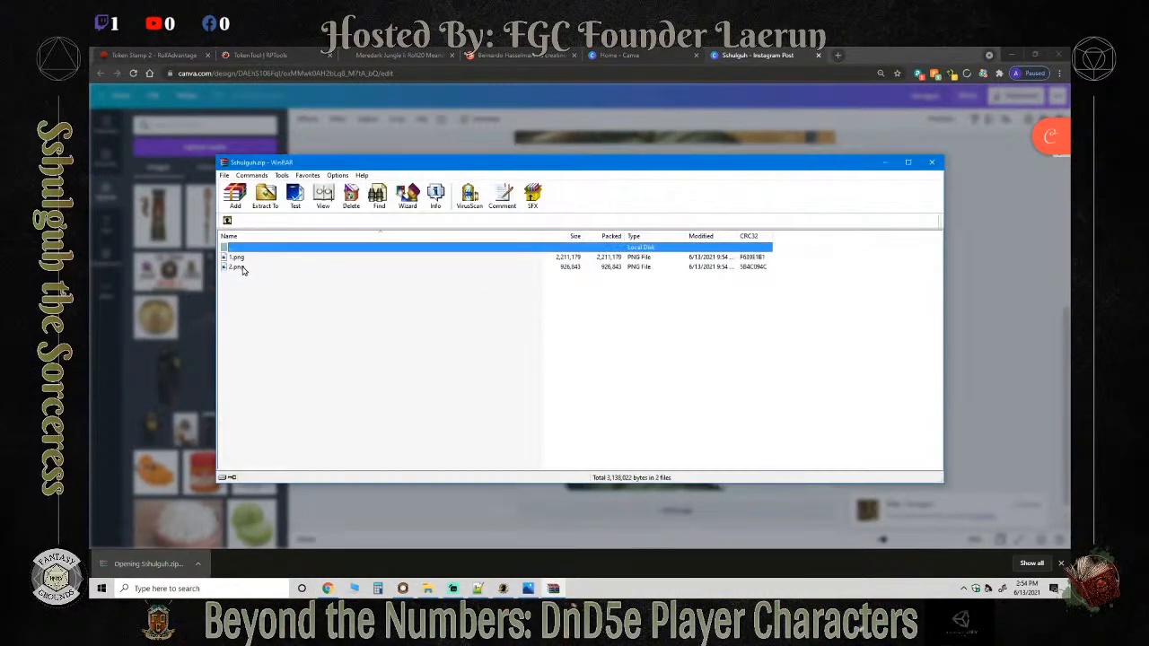
pyautogui.doubleClick(242, 268)
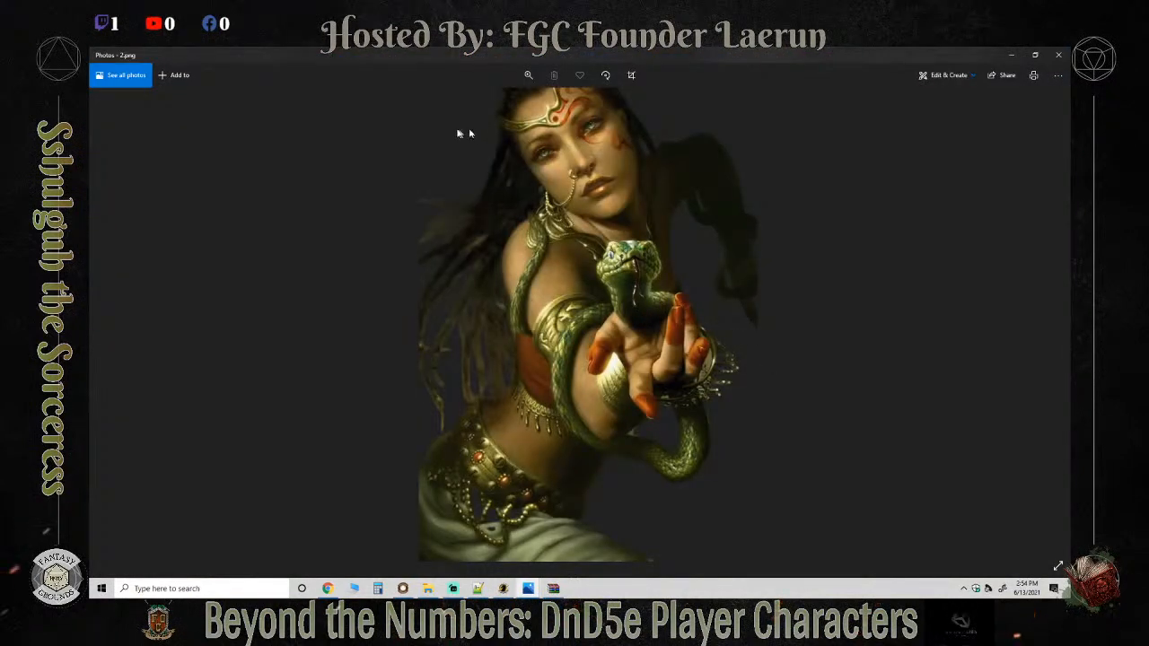
# Crop the cut-out figure to a nearly square frame around the woman's face, with the headband and earring included.
pyautogui.click(631, 75)
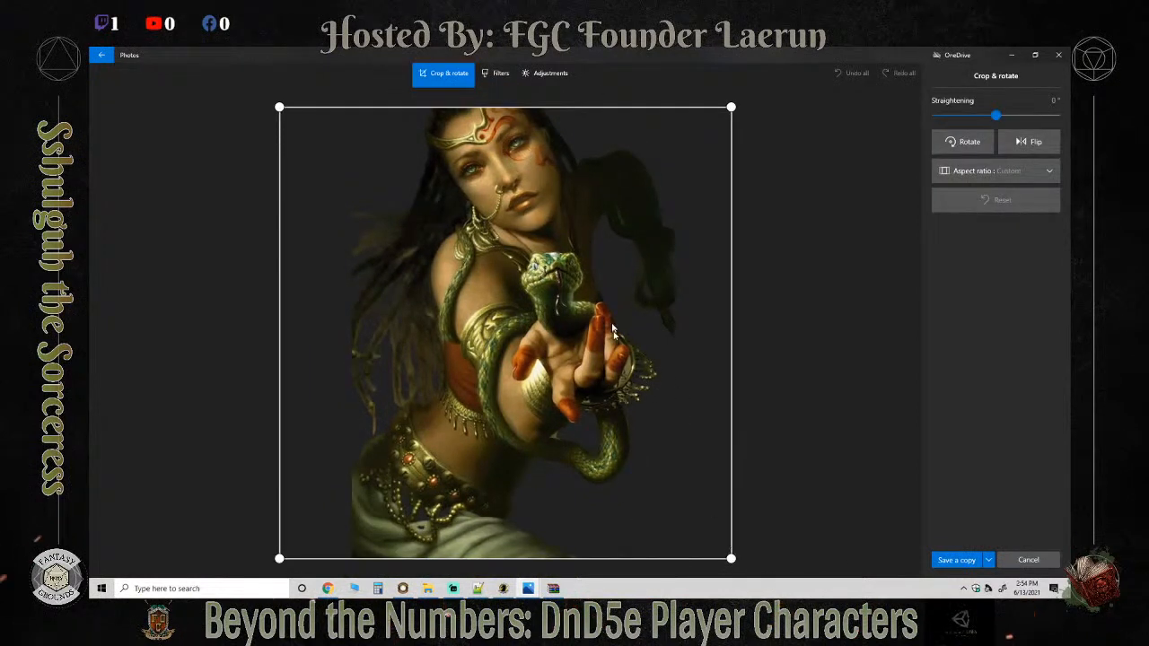
pyautogui.moveTo(731, 558); pyautogui.dragTo(583, 285)
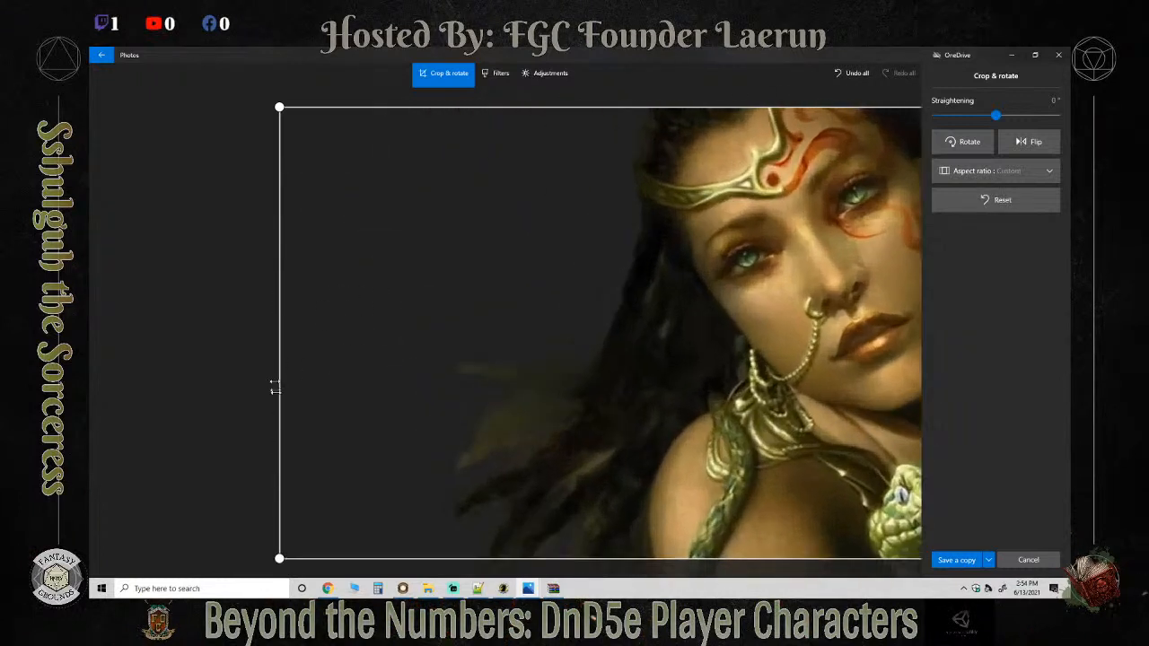
pyautogui.moveTo(280, 558); pyautogui.dragTo(692, 519)
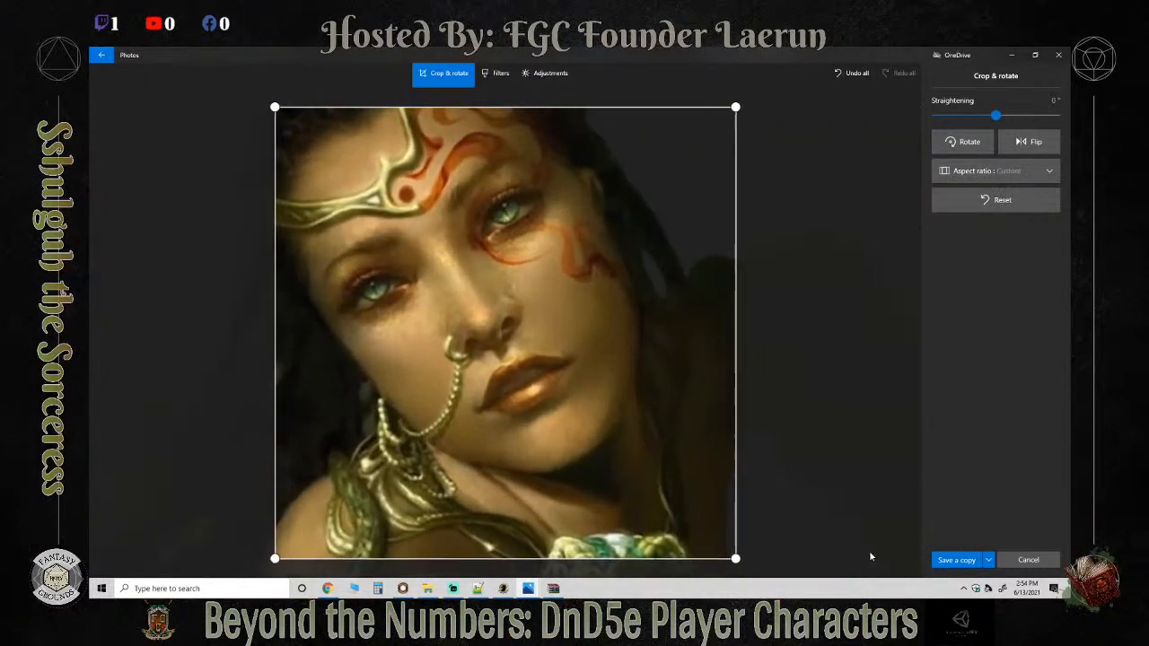
pyautogui.moveTo(567, 411)
pyautogui.mouseDown()
pyautogui.moveTo(560, 401)
pyautogui.moveTo(580, 427)
pyautogui.mouseUp()
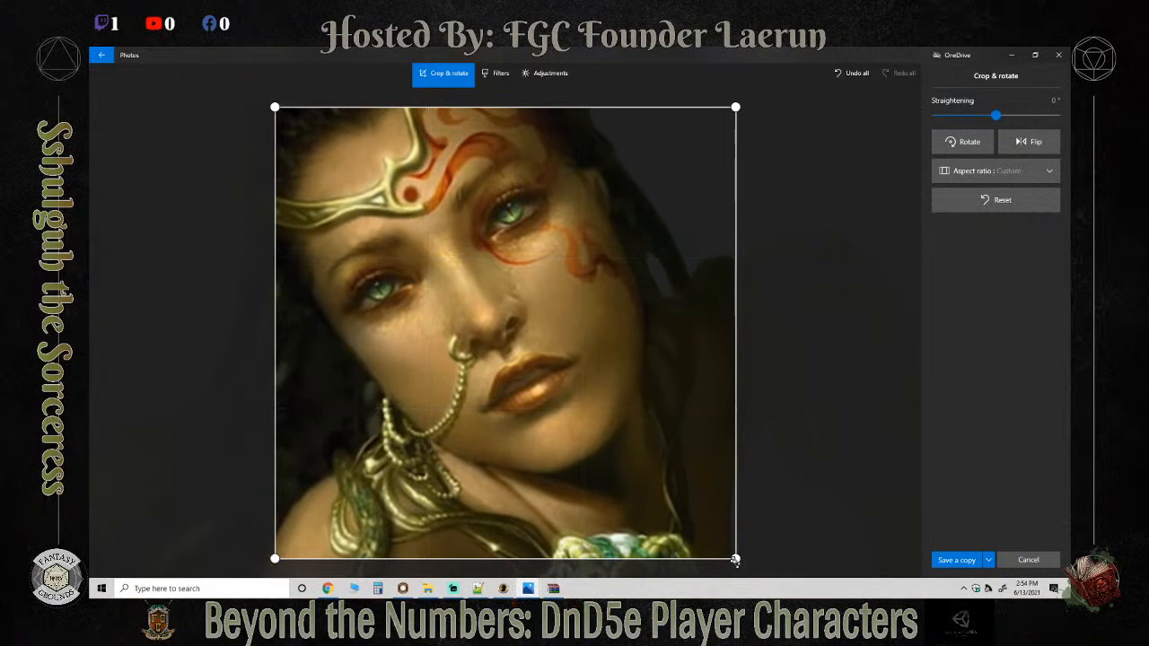
pyautogui.moveTo(735, 561)
pyautogui.mouseDown()
pyautogui.moveTo(718, 536)
pyautogui.moveTo(733, 548)
pyautogui.mouseUp()
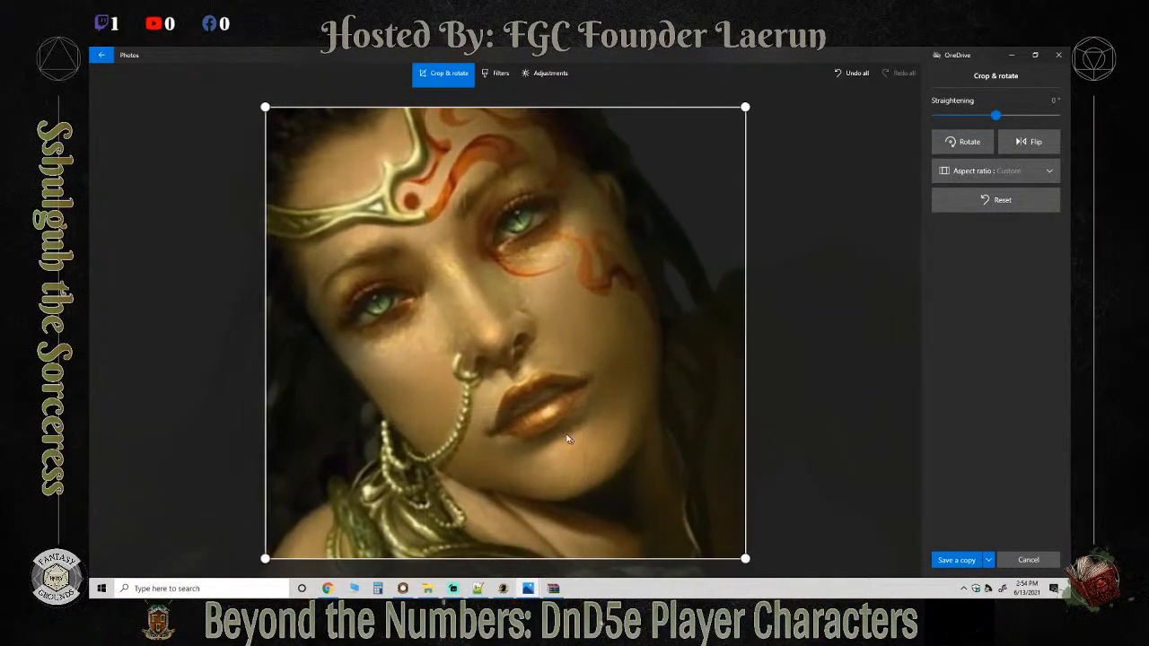
pyautogui.moveTo(504, 441); pyautogui.dragTo(536, 412)
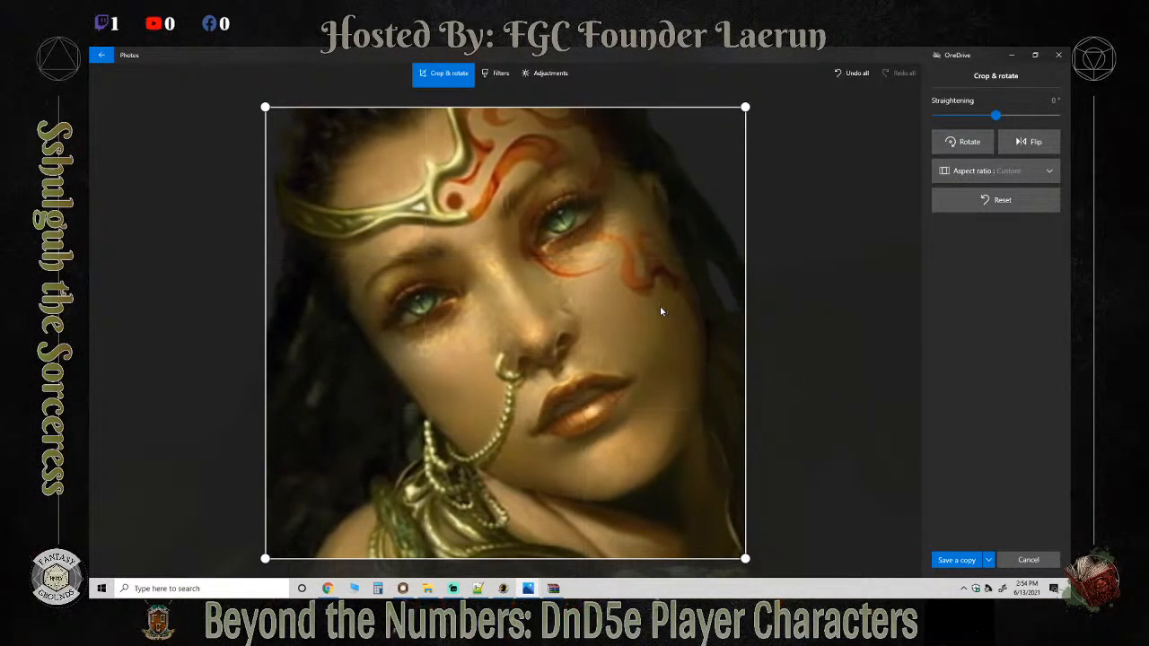
# Save a copy of the cropped image in Downloads as Sshulguh_Portrait.png.
pyautogui.click(956, 560)
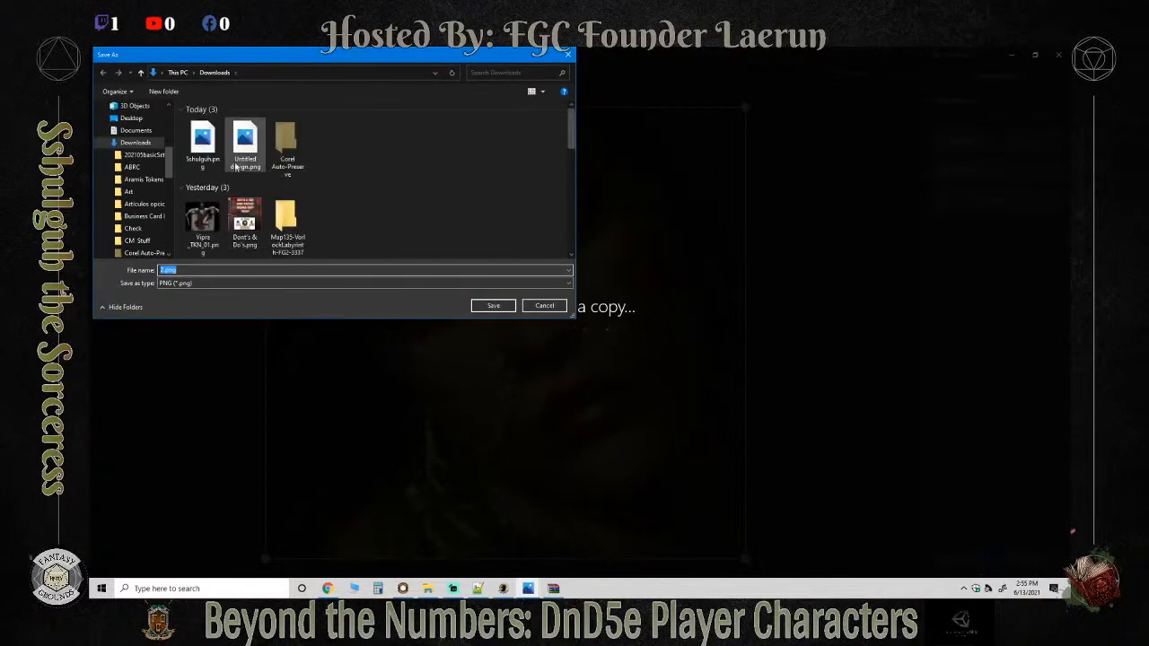
pyautogui.click(203, 143)
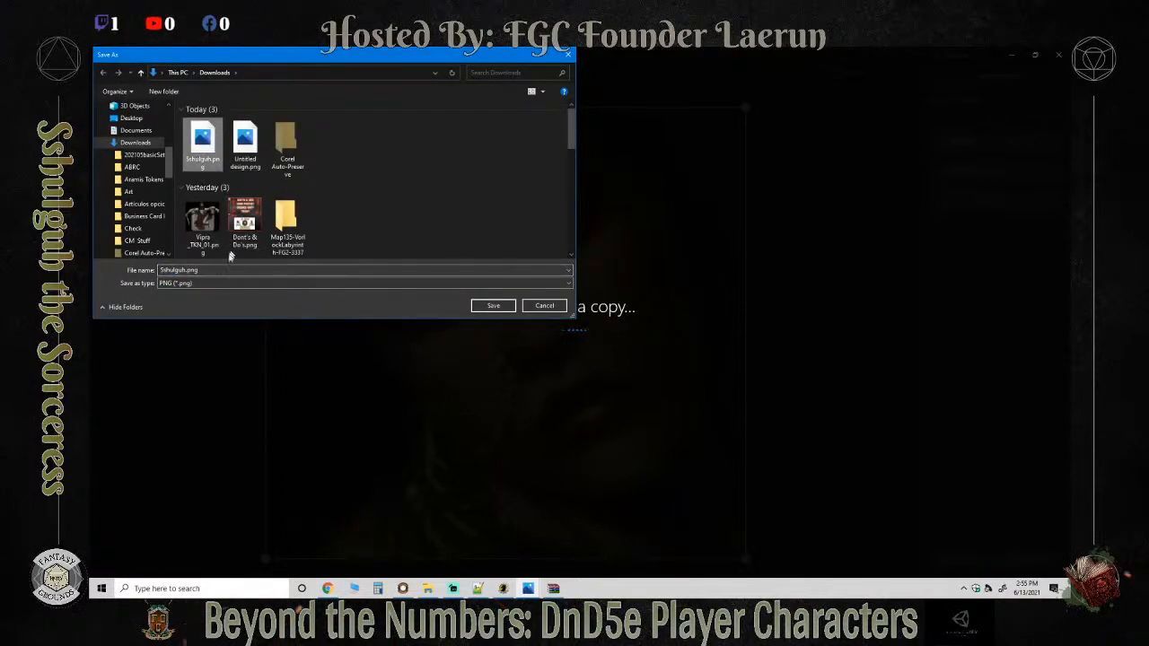
pyautogui.click(189, 269)
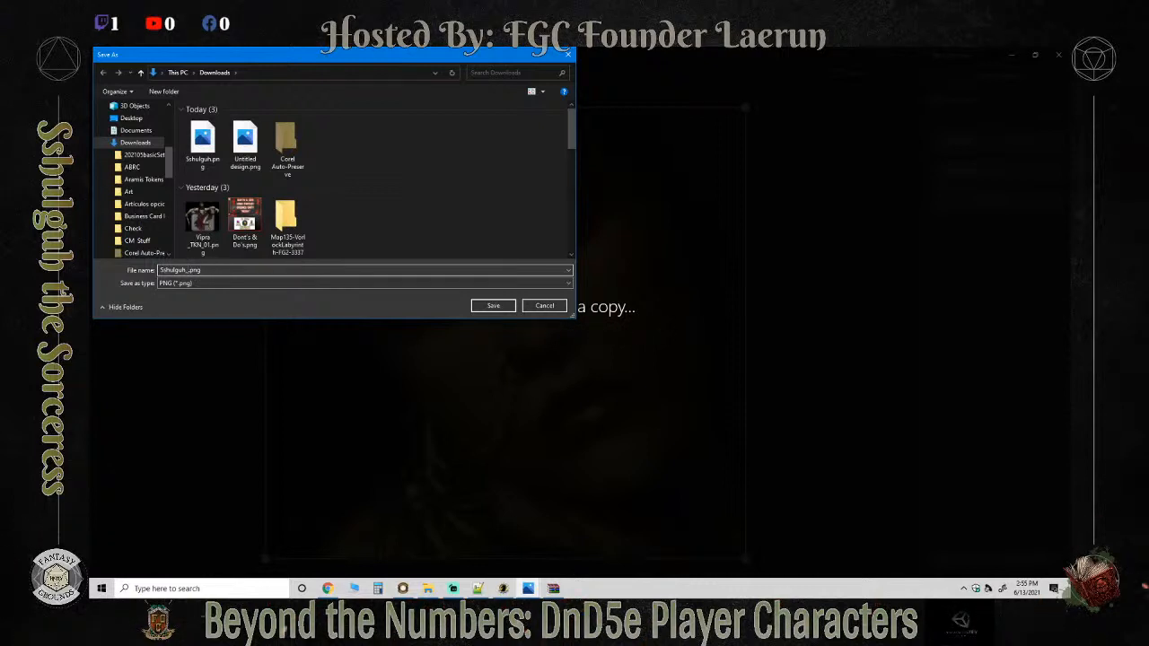
pyautogui.write('rait')
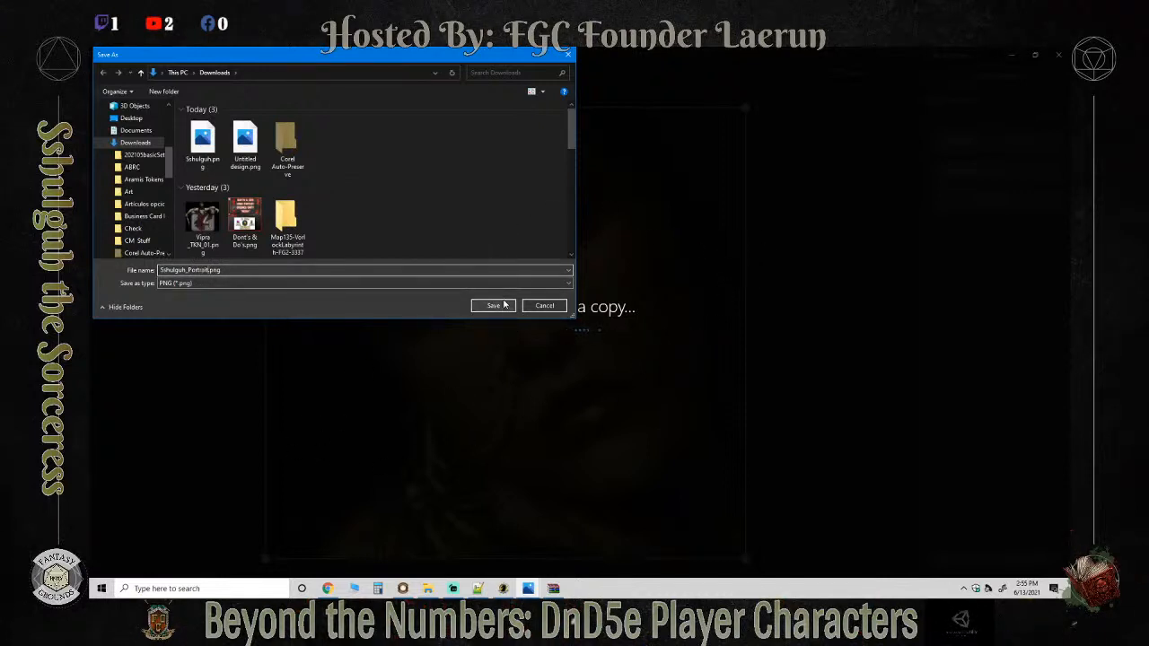
pyautogui.click(494, 306)
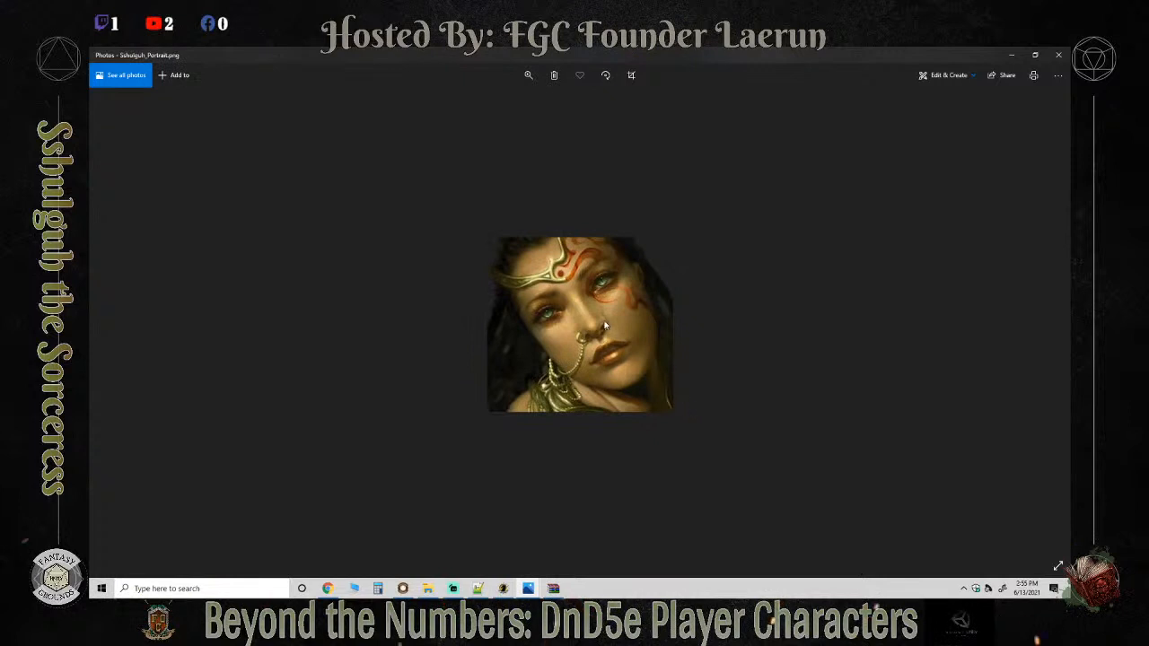
# Check the portrait's dimensions in the custom resize options and leave without saving a resized copy.
pyautogui.rightClick(604, 323)
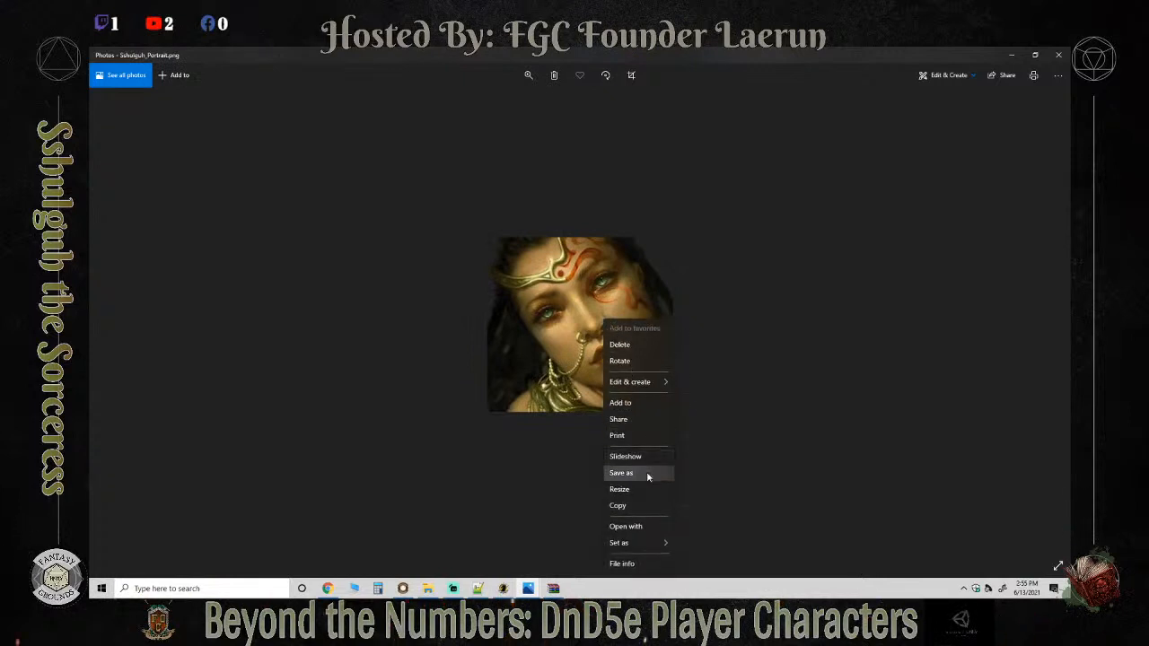
pyautogui.click(642, 492)
pyautogui.click(515, 386)
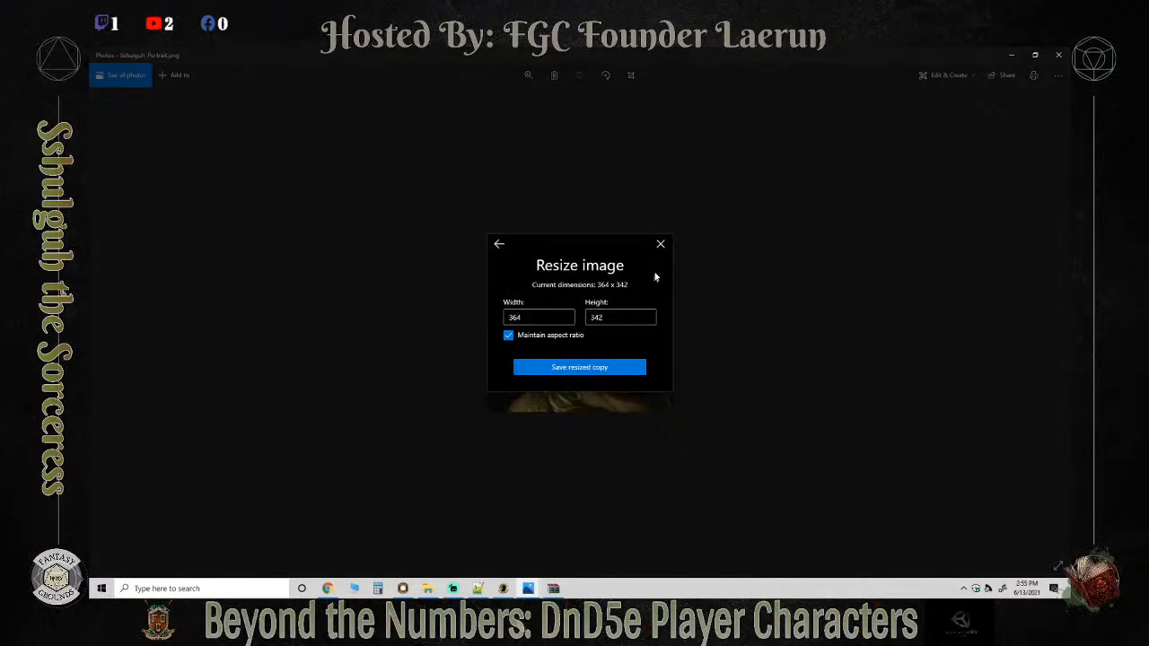
pyautogui.click(661, 244)
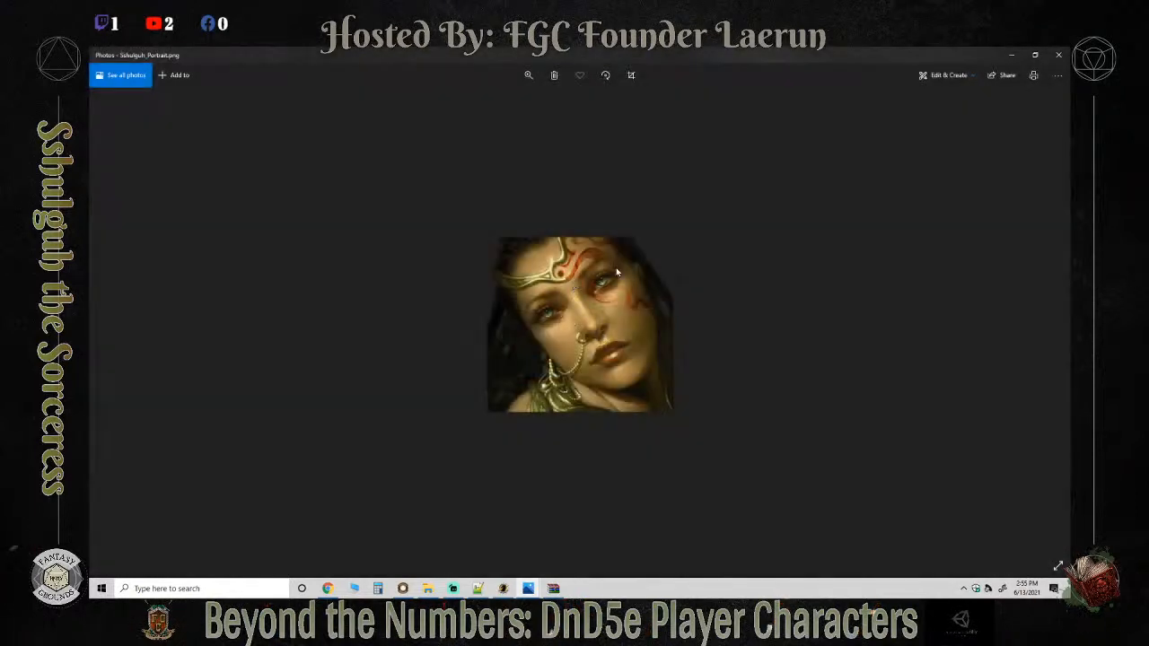
# Open Sshulguh_Portrait.png from Photos in Corel PaintShop Pro X9 (64-bit), without making it the default for PNG files.
pyautogui.rightClick(579, 313)
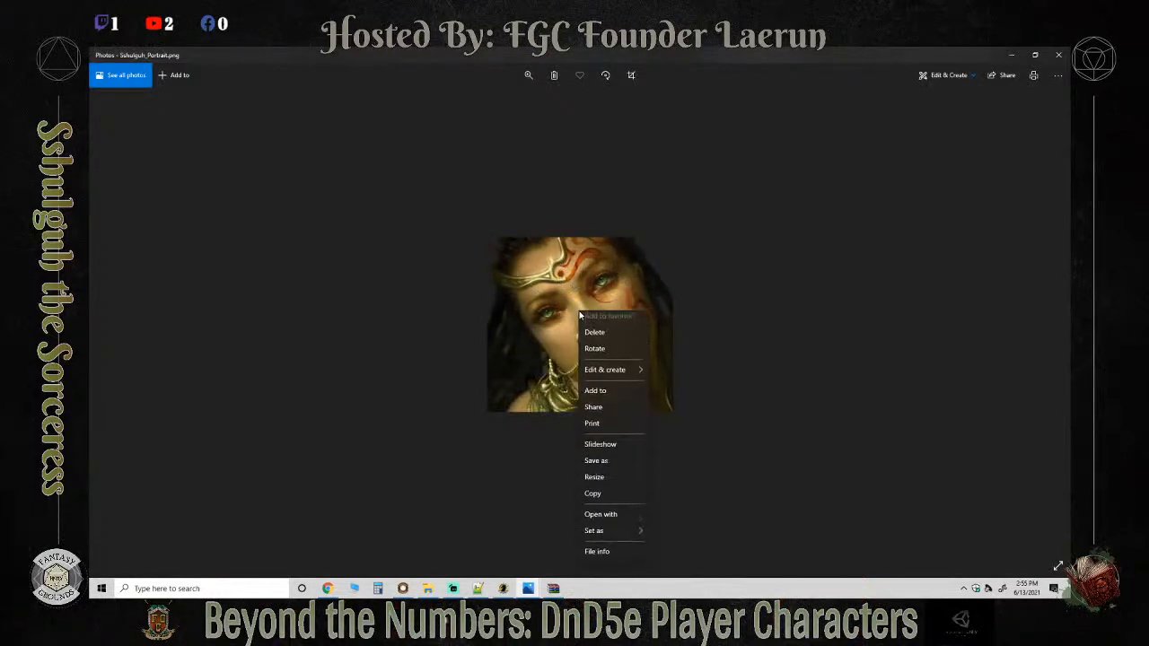
pyautogui.click(615, 516)
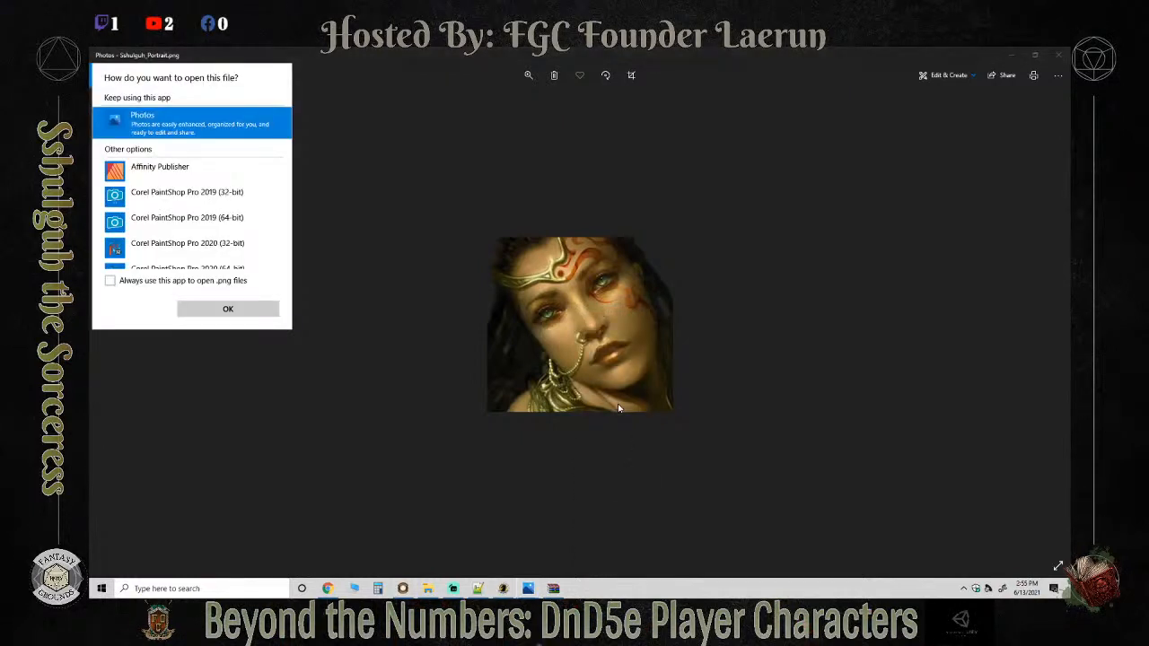
pyautogui.scroll(-2, 220, 220)
pyautogui.scroll(-2, 220, 220)
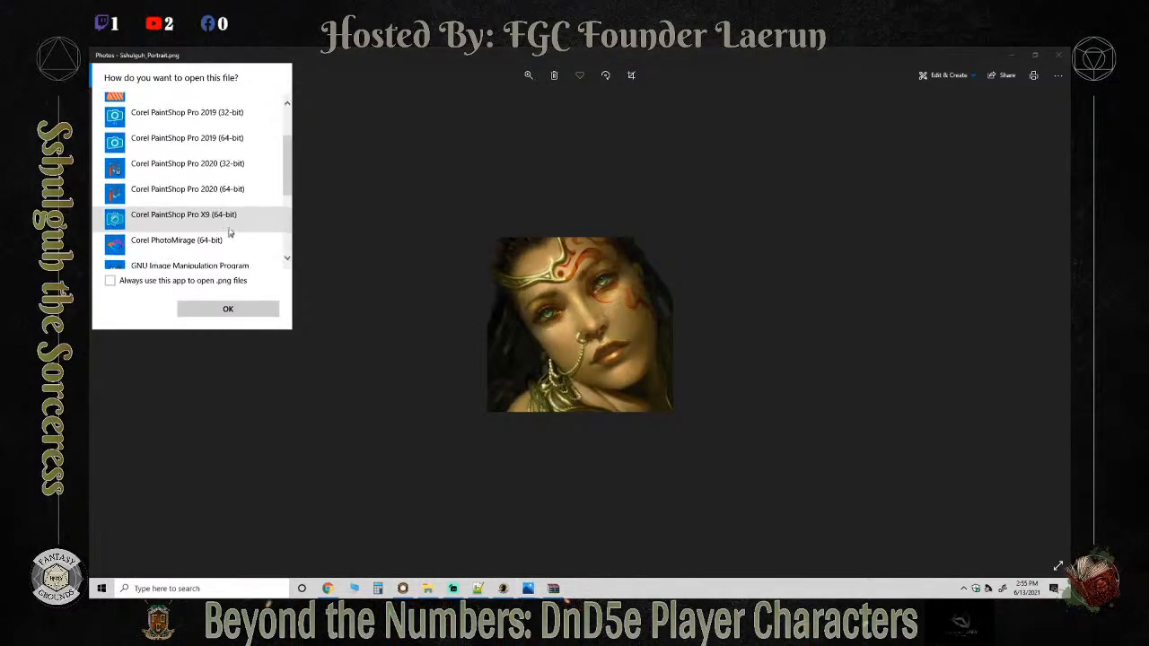
pyautogui.click(229, 217)
pyautogui.click(256, 309)
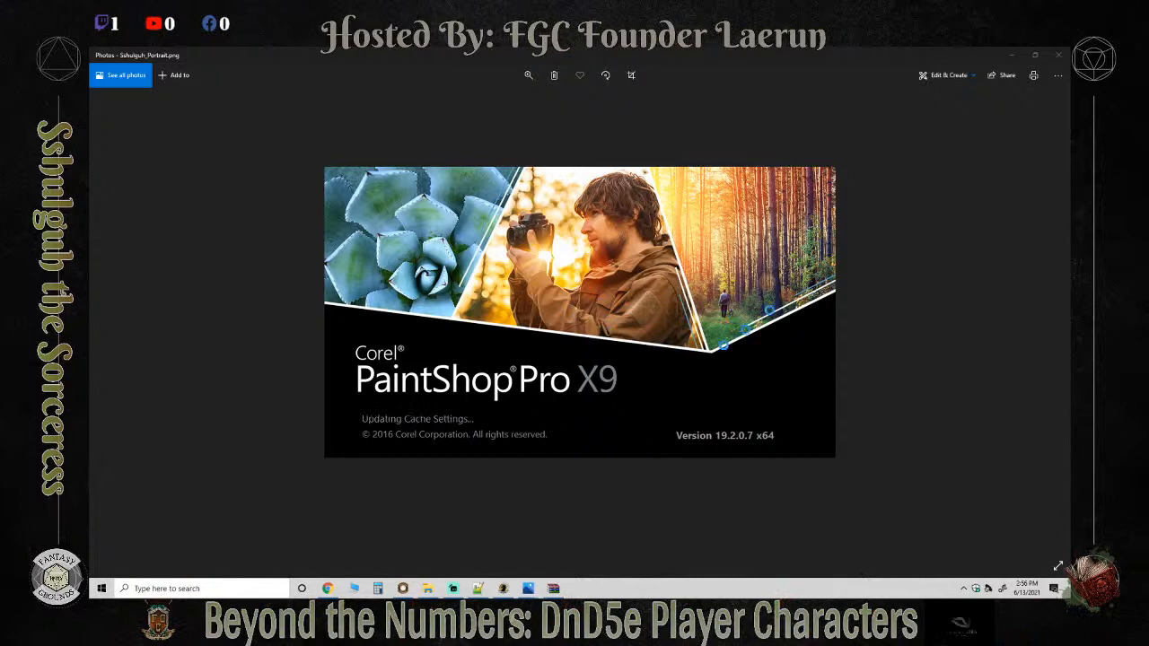
# Close Photos and the Sshulguh.zip archive, dismiss Canva's saved-design message, and close both Canva pages.
pyautogui.click(1060, 54)
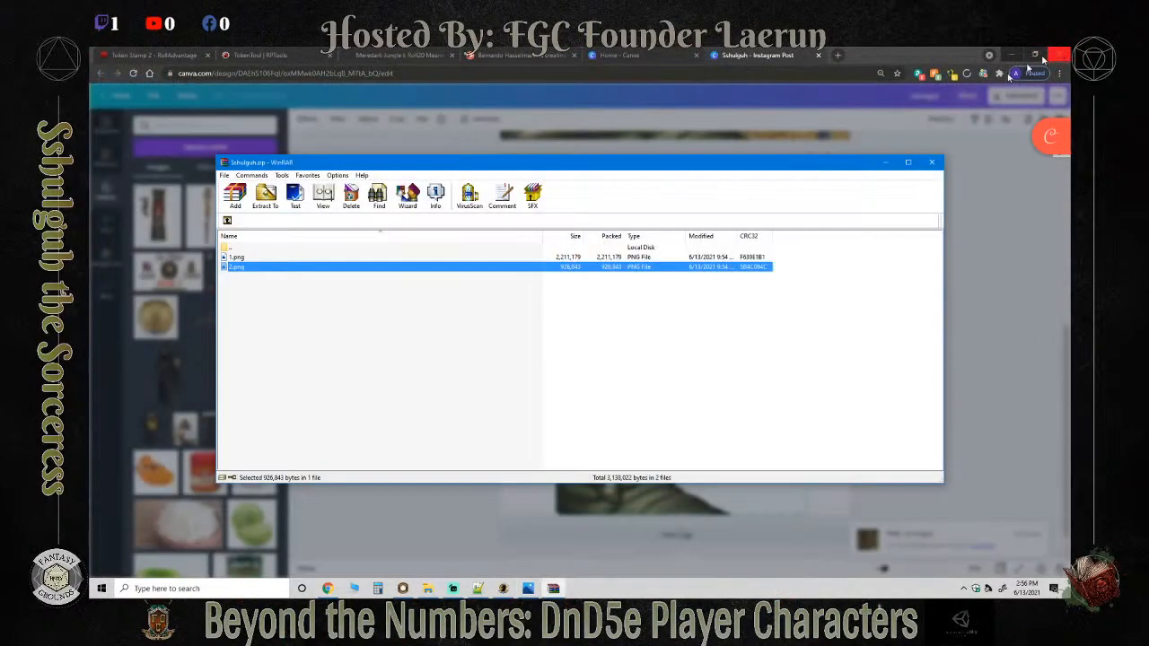
pyautogui.click(932, 163)
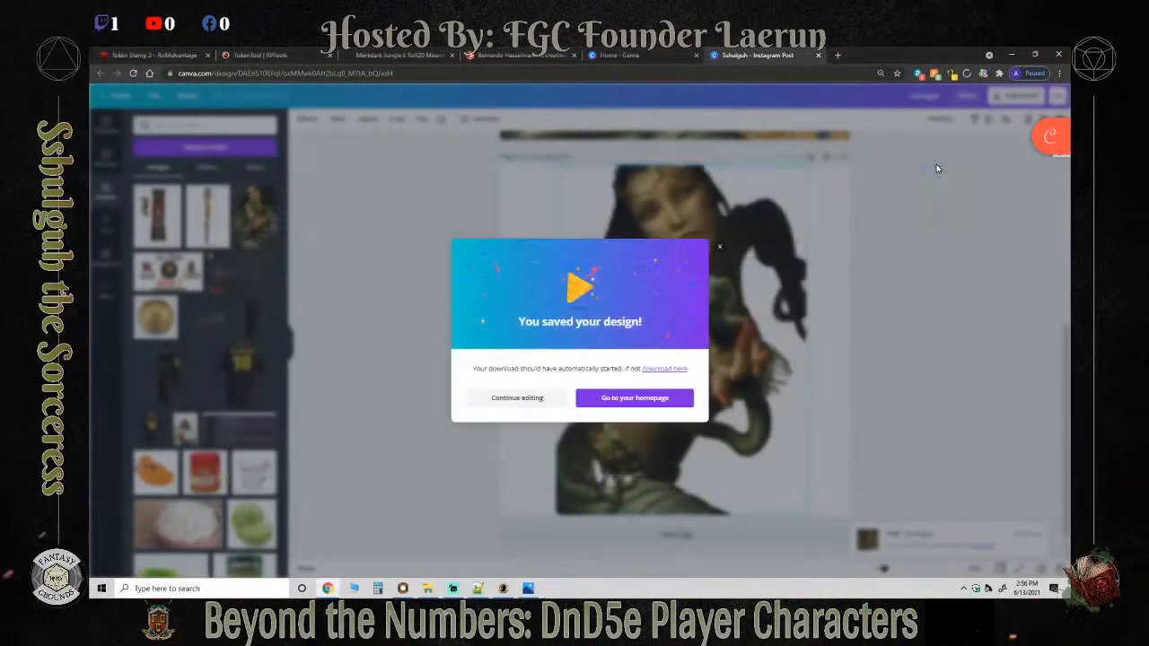
pyautogui.click(719, 248)
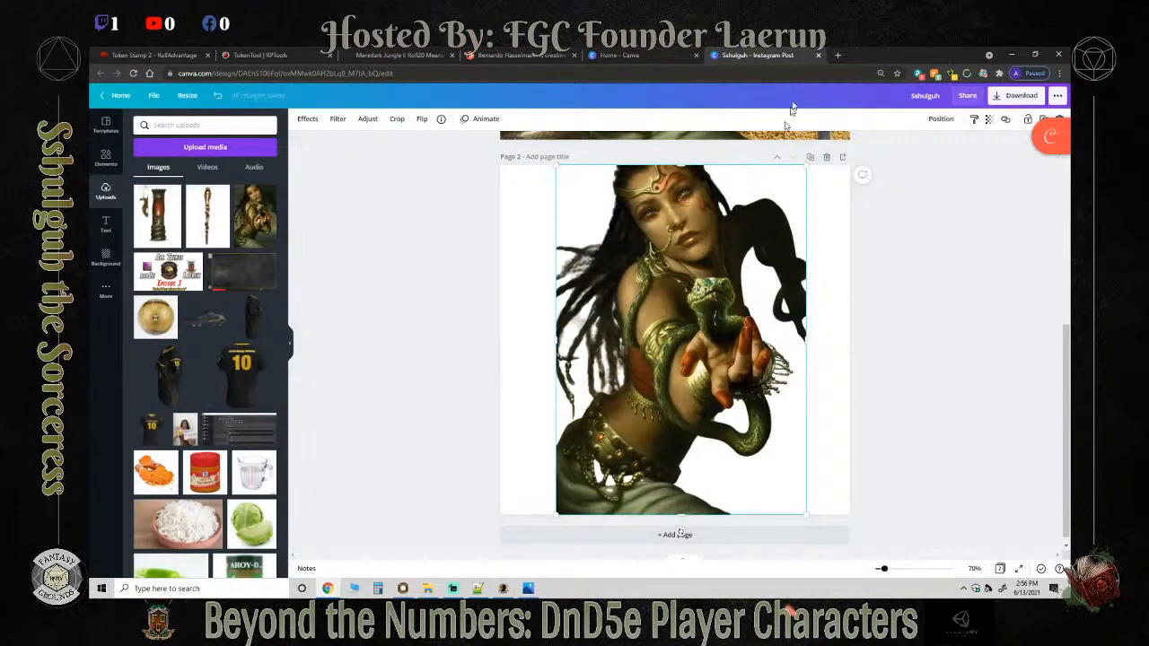
pyautogui.click(818, 54)
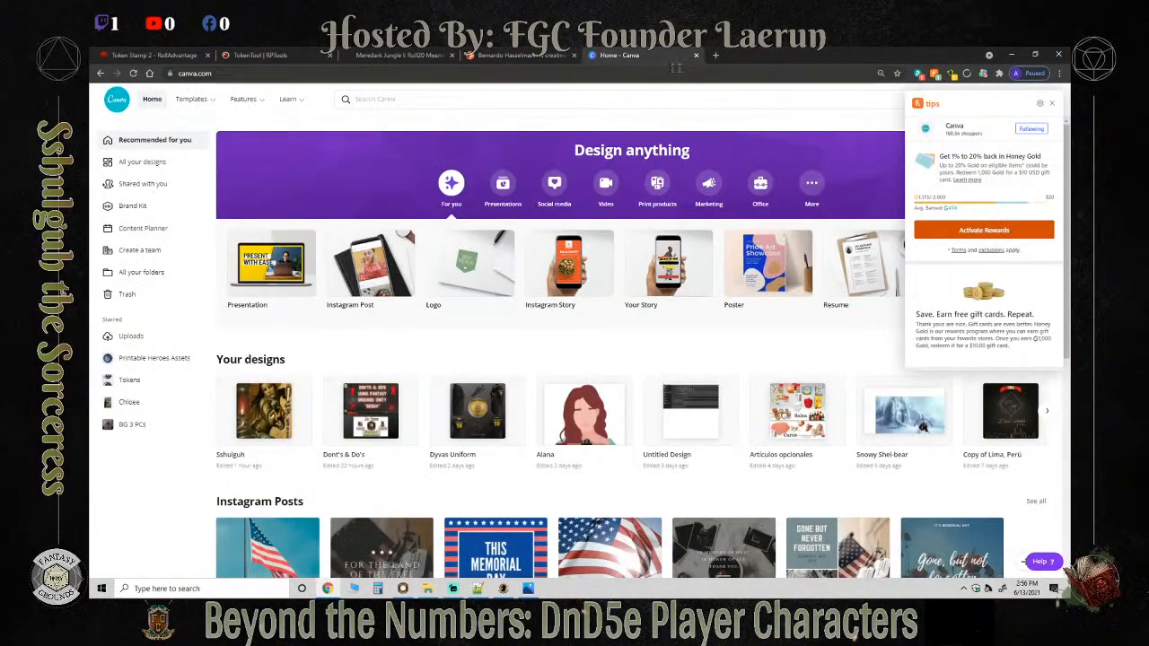
pyautogui.click(695, 54)
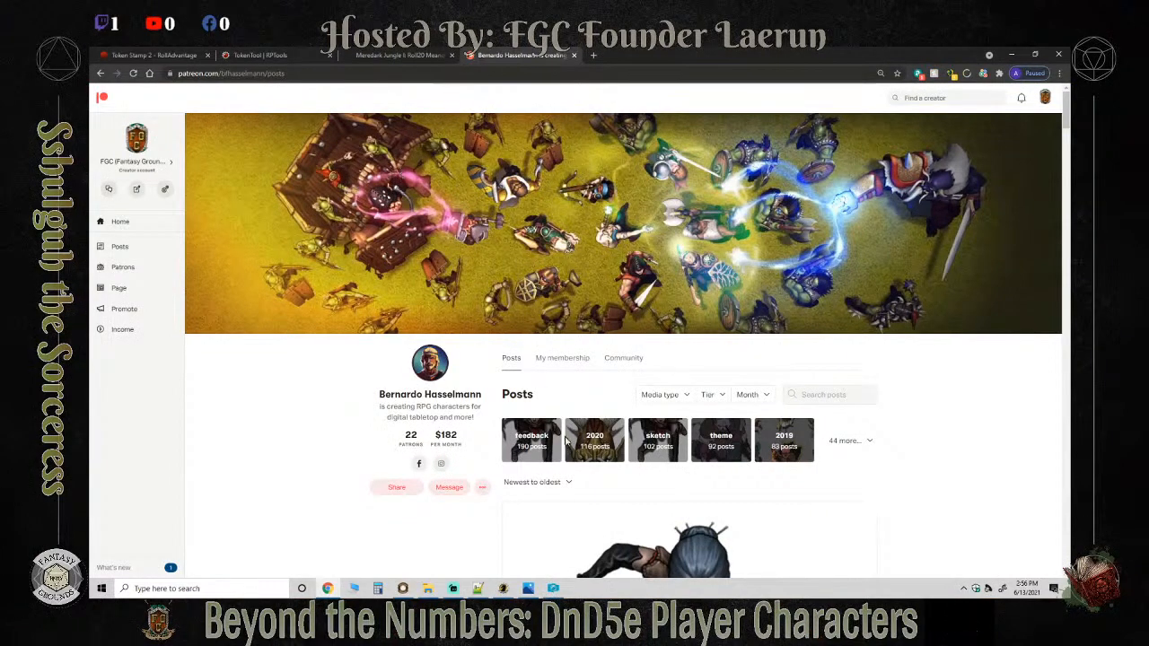
# Look over the token artist's Patreon posts and the Meredark Jungle I map pack page, and close the map pack page.
pyautogui.scroll(-2, 493, 269)
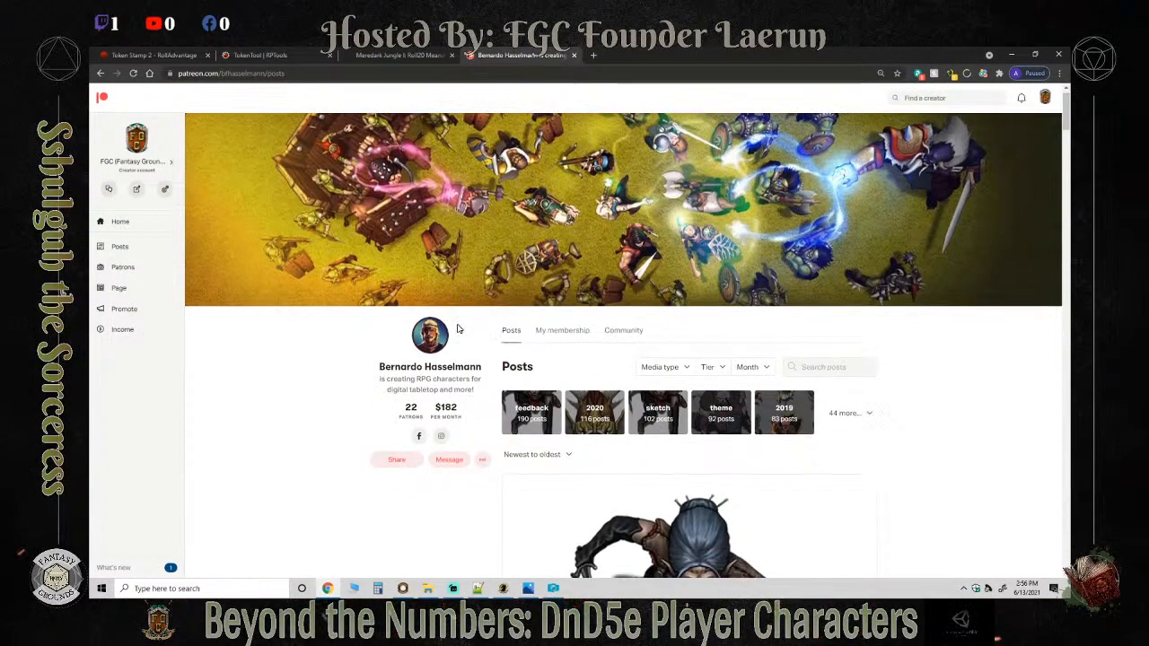
pyautogui.scroll(-2, 503, 354)
pyautogui.scroll(4, 513, 356)
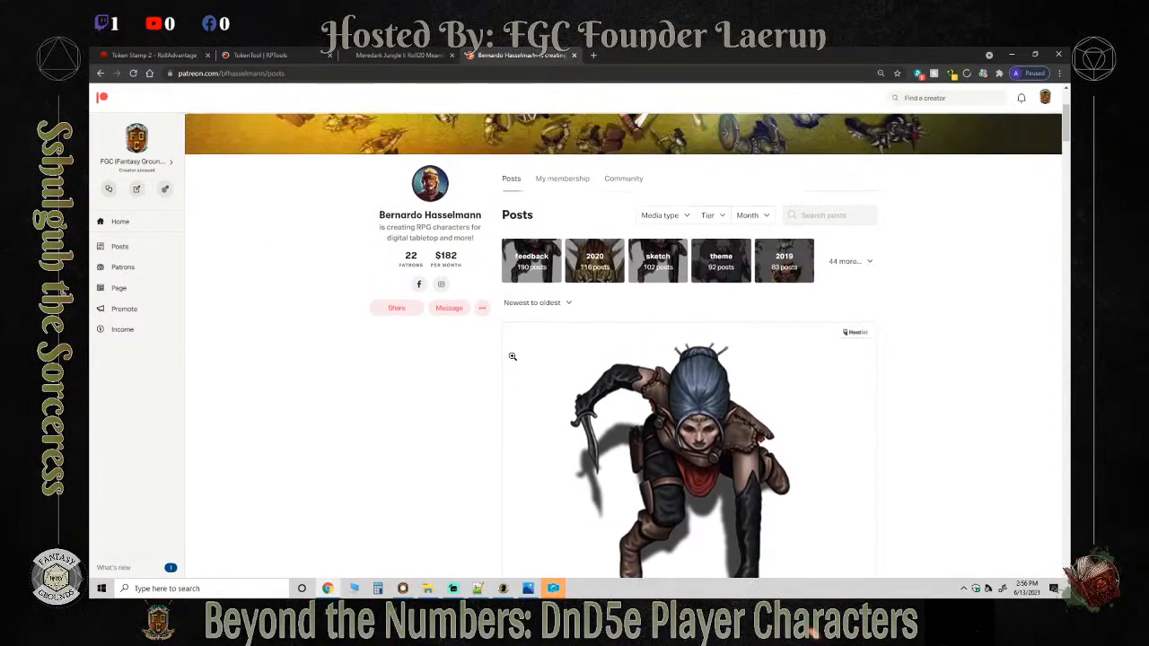
pyautogui.click(419, 55)
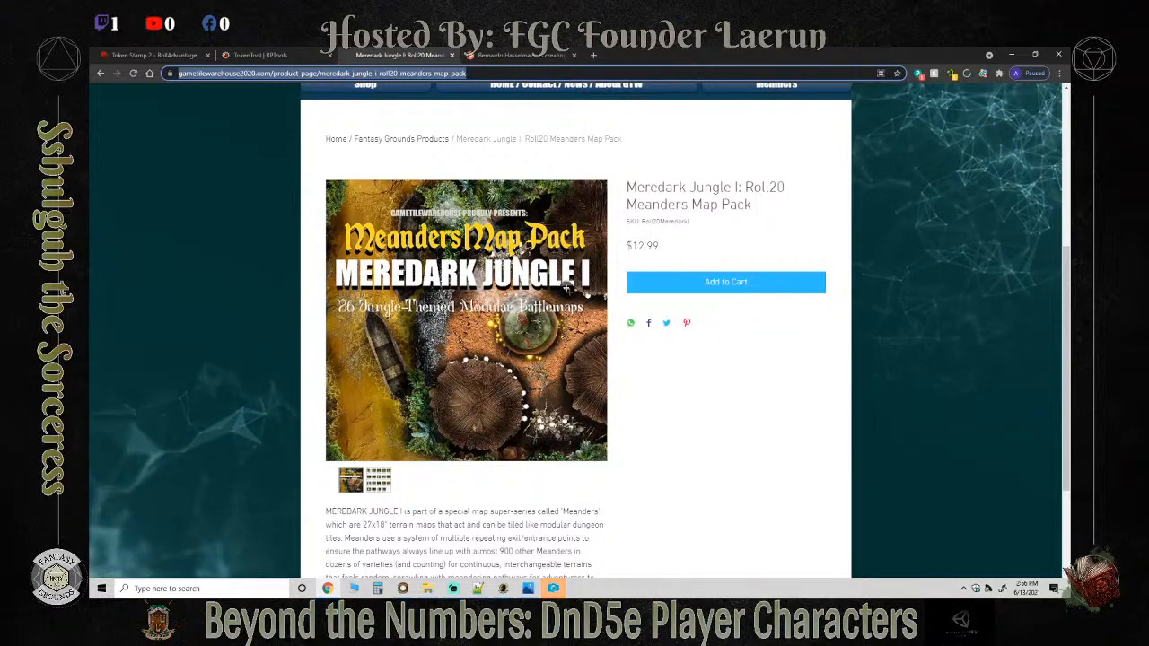
pyautogui.scroll(1, 520, 359)
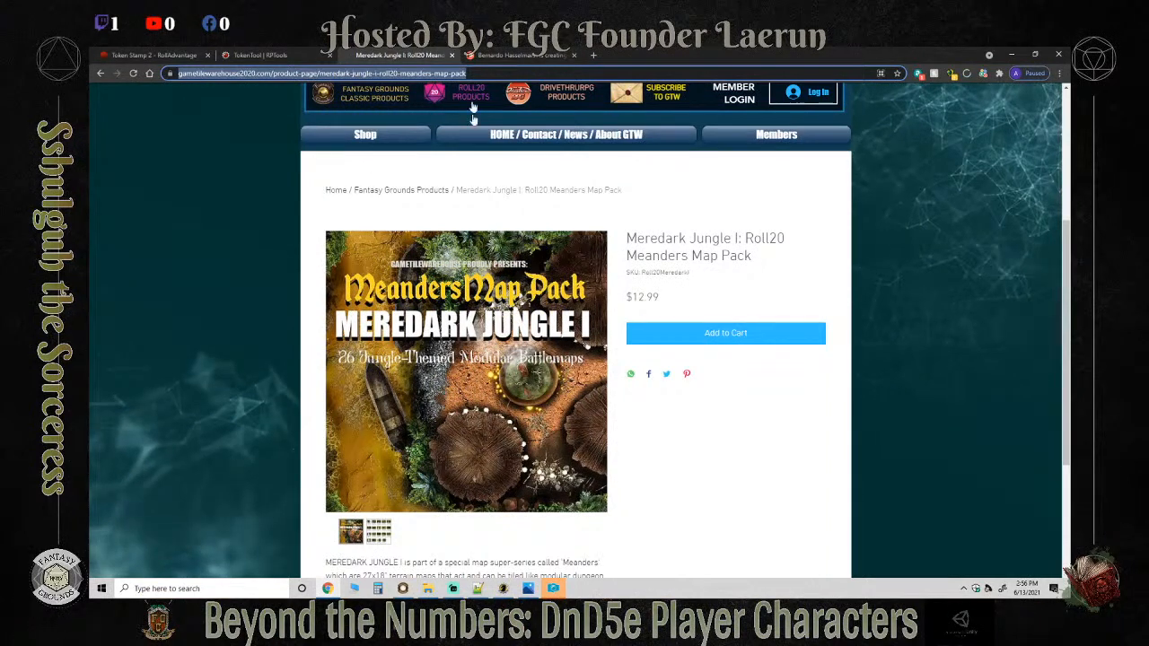
pyautogui.click(453, 55)
# Examine the RPTools download page, the sample token in the TokenTool app, and the Token Stamp 2 page.
pyautogui.click(296, 60)
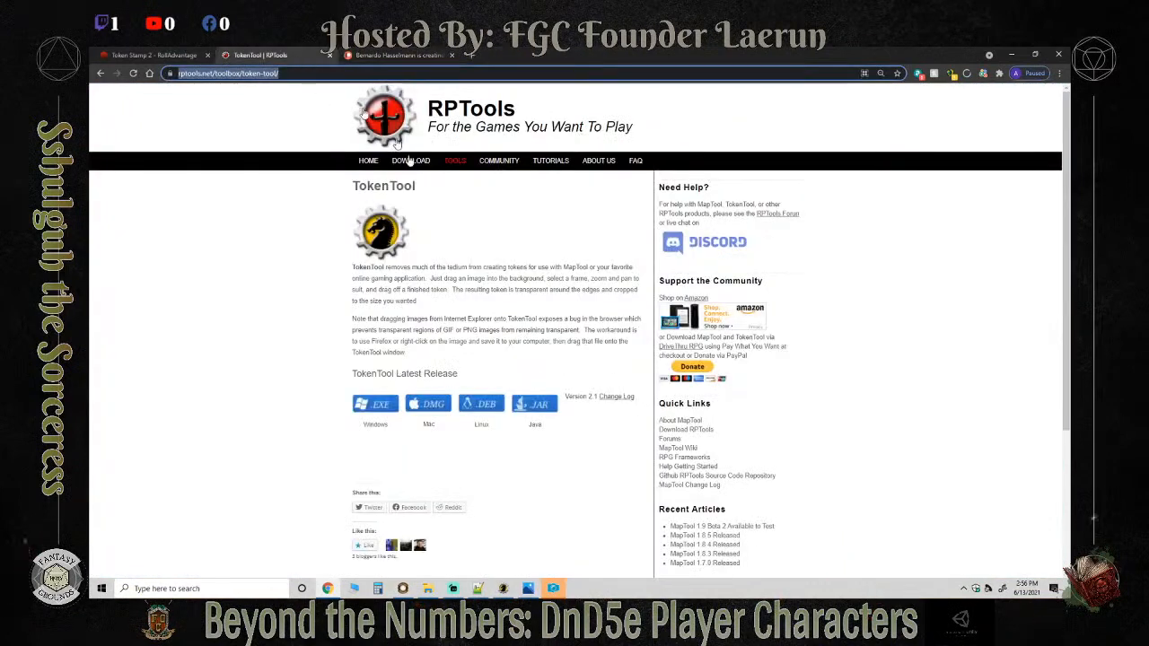
pyautogui.scroll(-2, 525, 359)
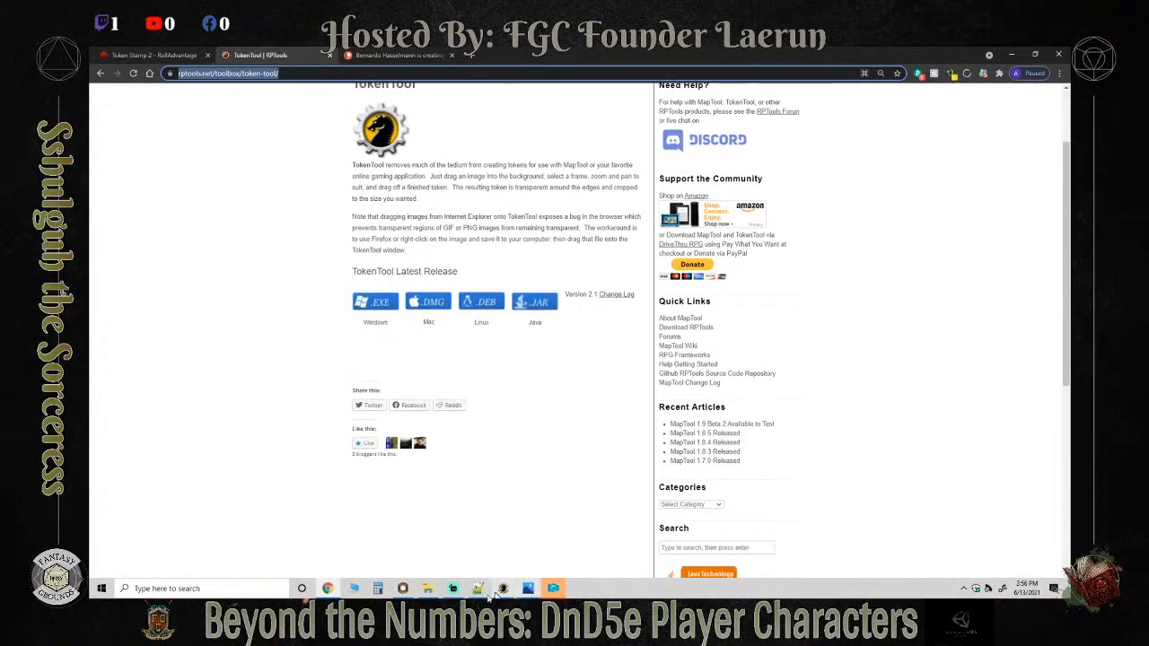
pyautogui.click(503, 588)
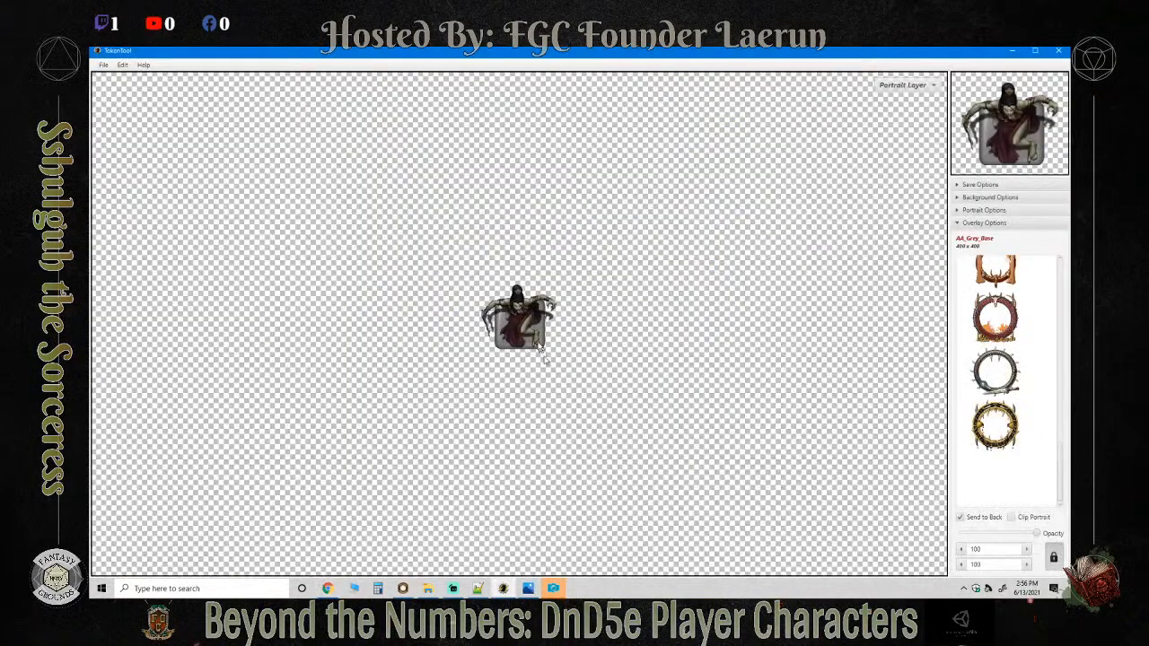
pyautogui.scroll(4, 539, 348)
pyautogui.scroll(-5, 537, 347)
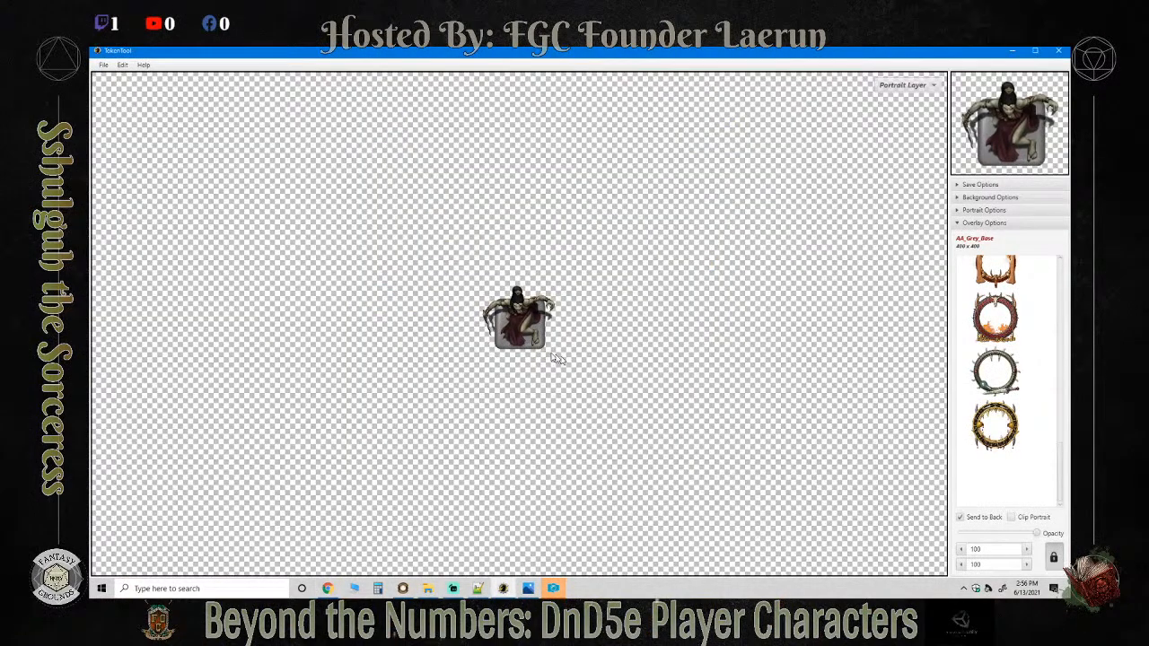
pyautogui.scroll(1, 711, 415)
pyautogui.scroll(-1, 710, 414)
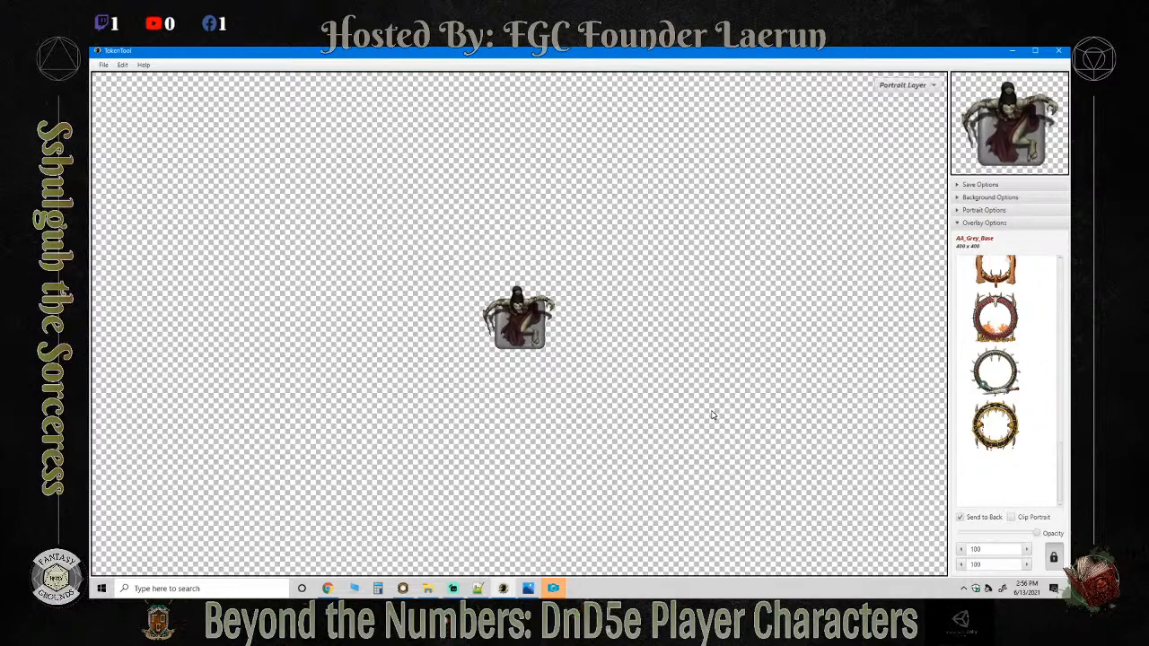
pyautogui.click(1012, 51)
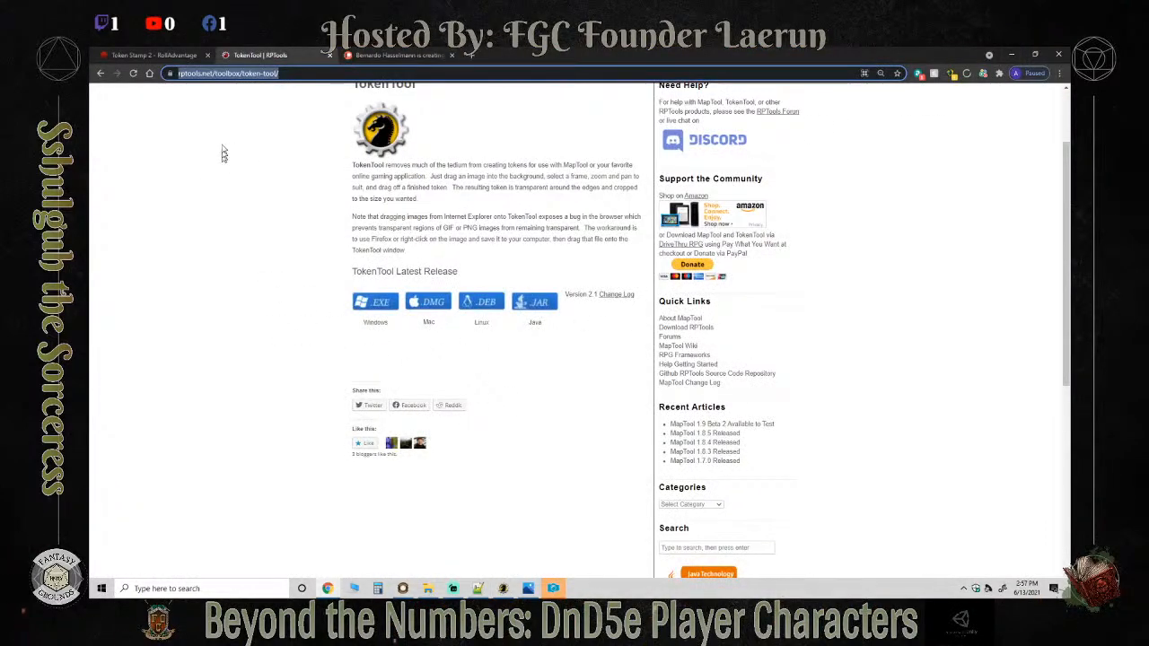
pyautogui.click(182, 55)
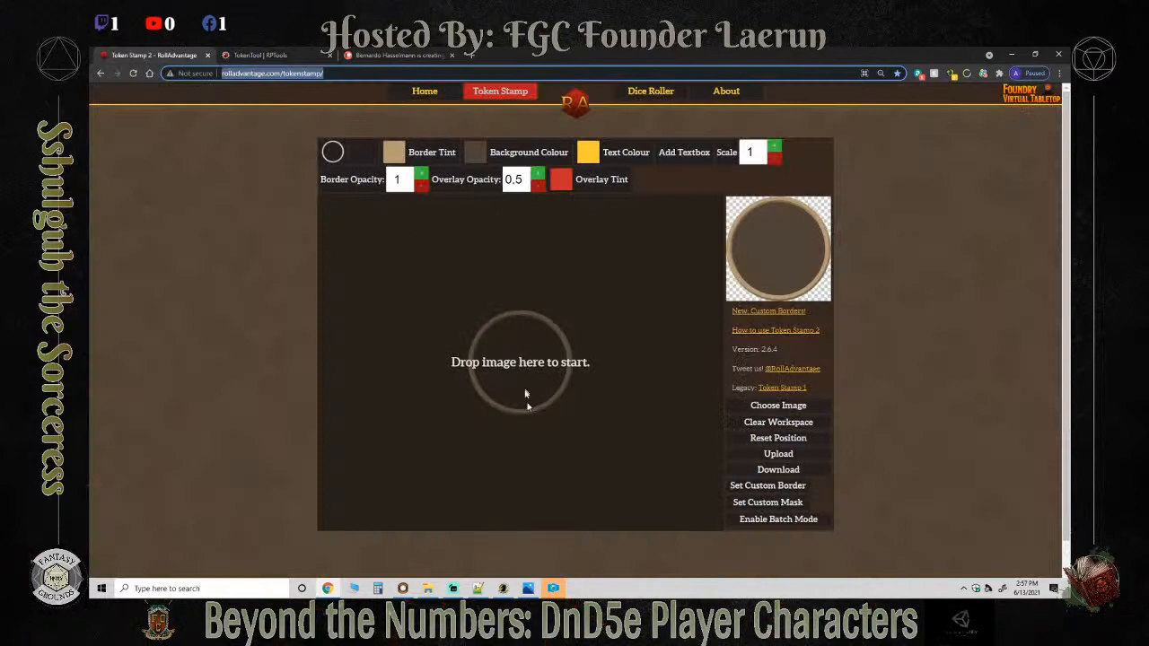
# Switch to PaintShop Pro, crop the portrait to a 342 x 342 pixel square around the face, and save the file.
pyautogui.click(553, 590)
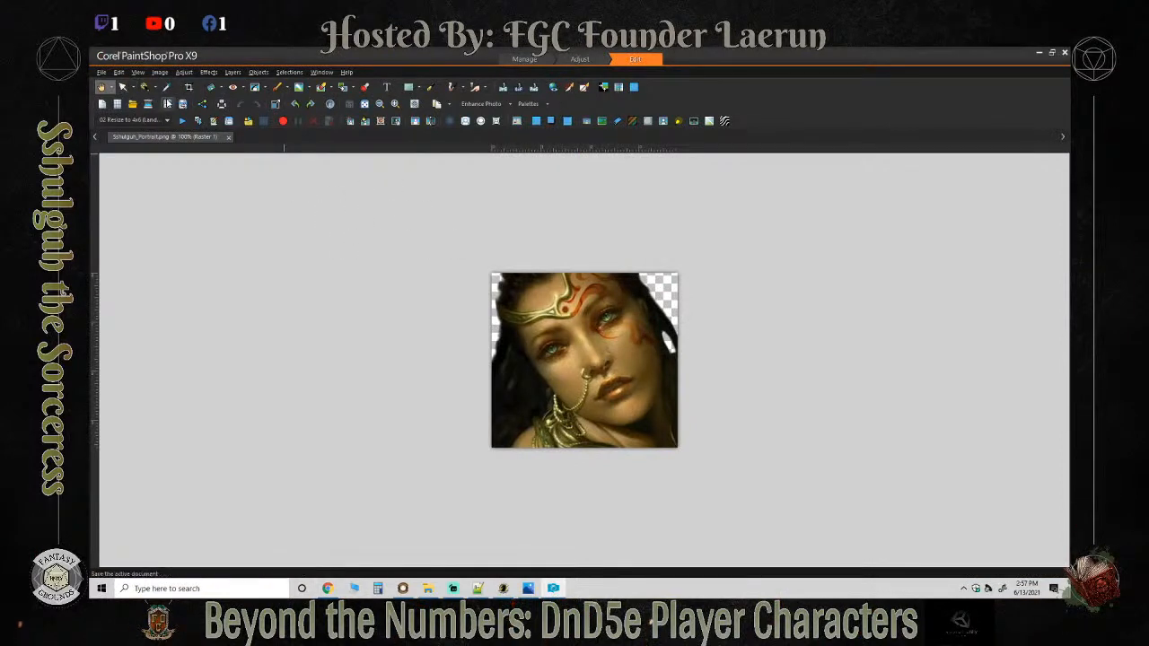
pyautogui.click(188, 87)
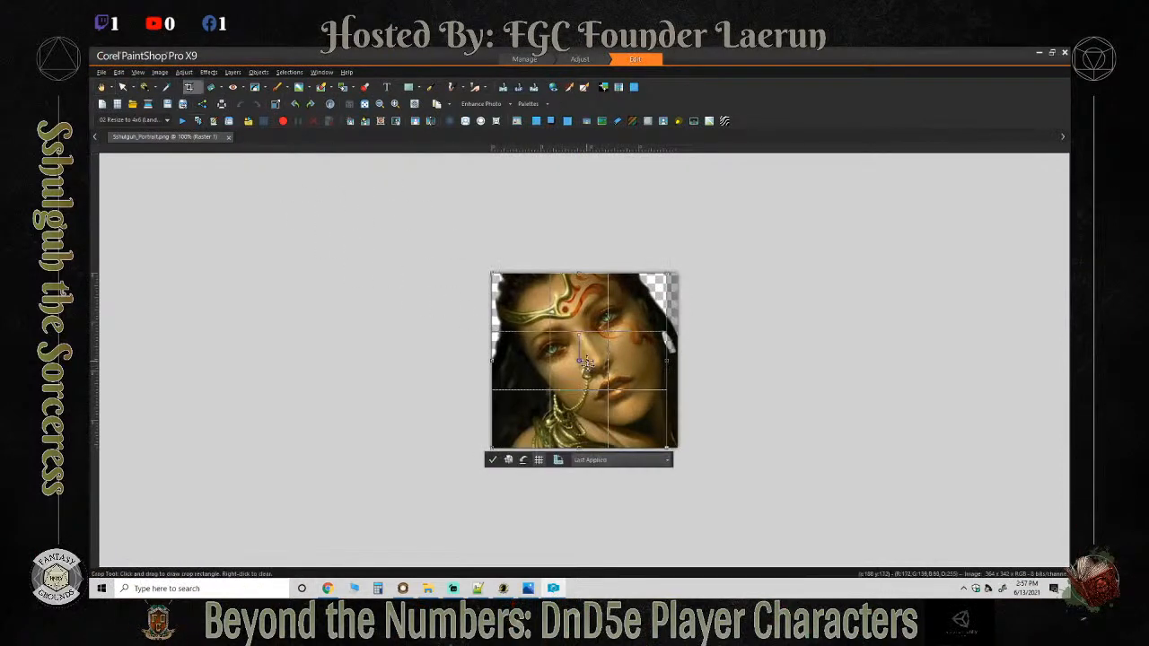
pyautogui.moveTo(609, 366); pyautogui.dragTo(613, 366)
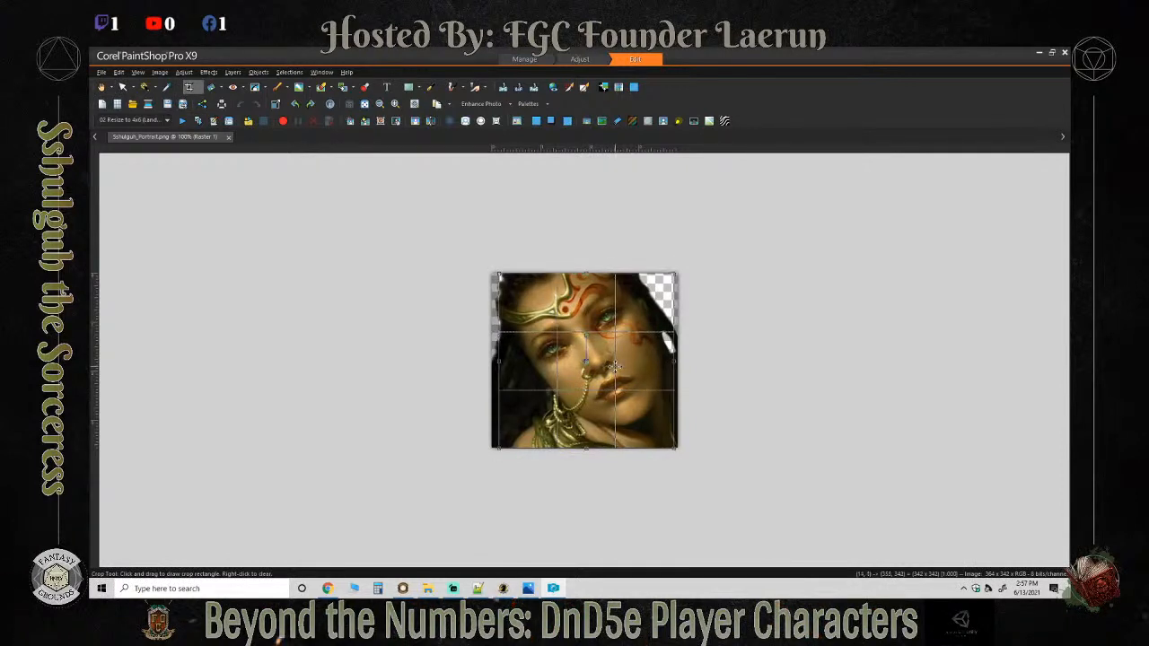
pyautogui.moveTo(615, 365); pyautogui.dragTo(610, 365)
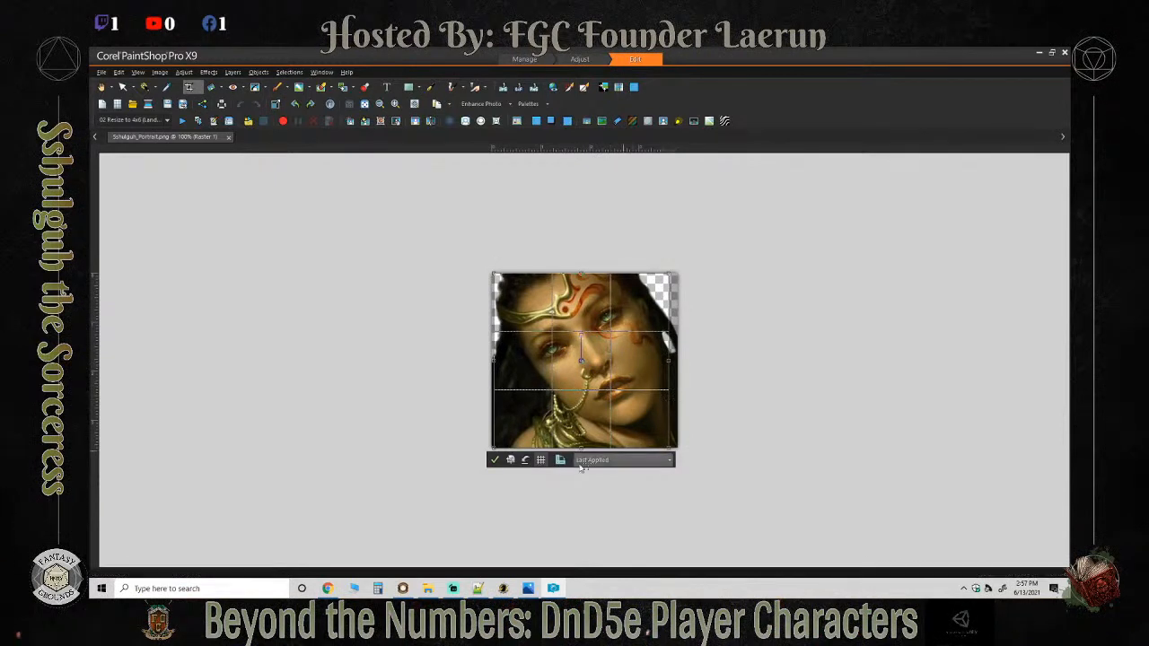
pyautogui.click(492, 460)
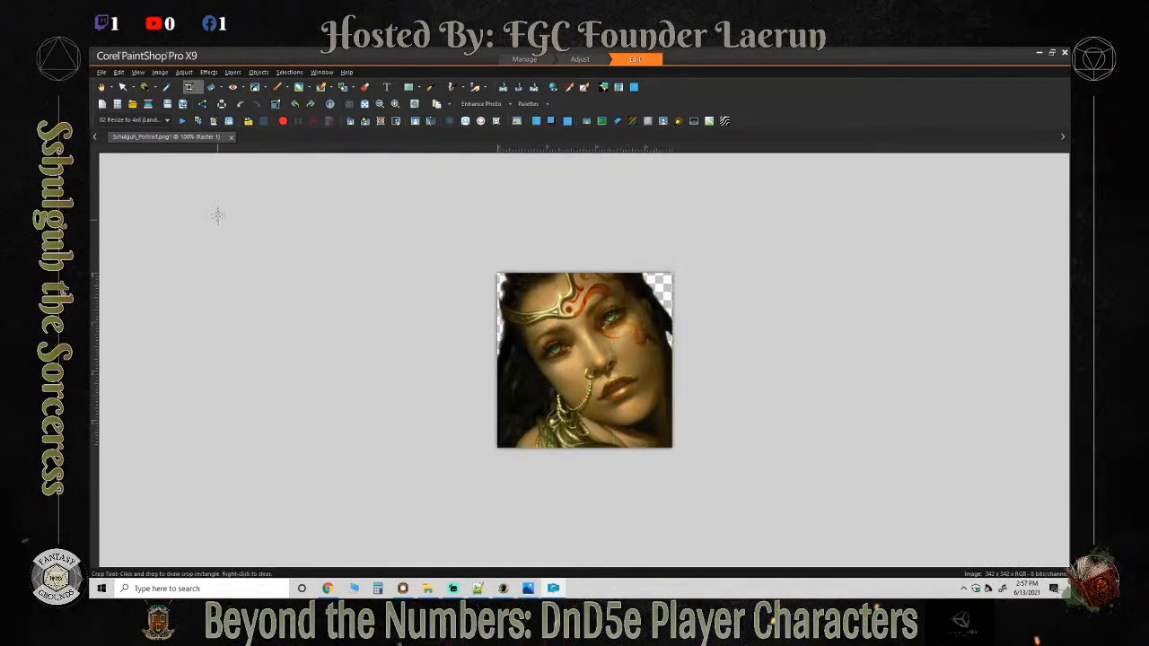
pyautogui.click(102, 72)
pyautogui.click(123, 169)
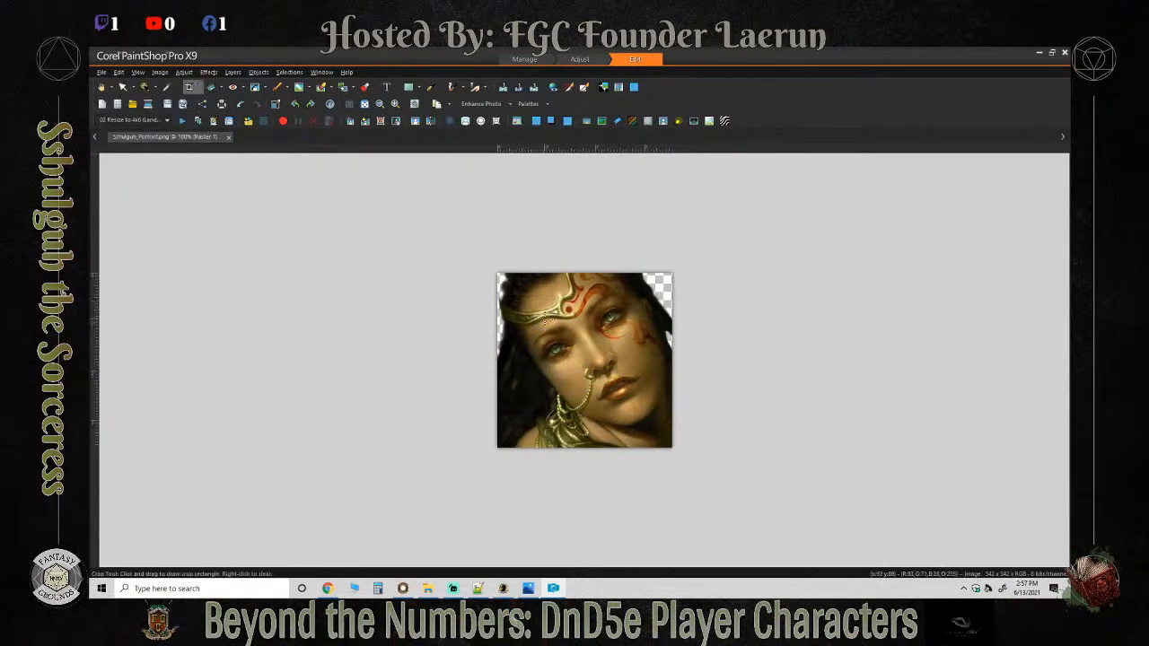
# Resize the square portrait to 256 x 256 pixels with the aspect ratio locked.
pyautogui.click(160, 72)
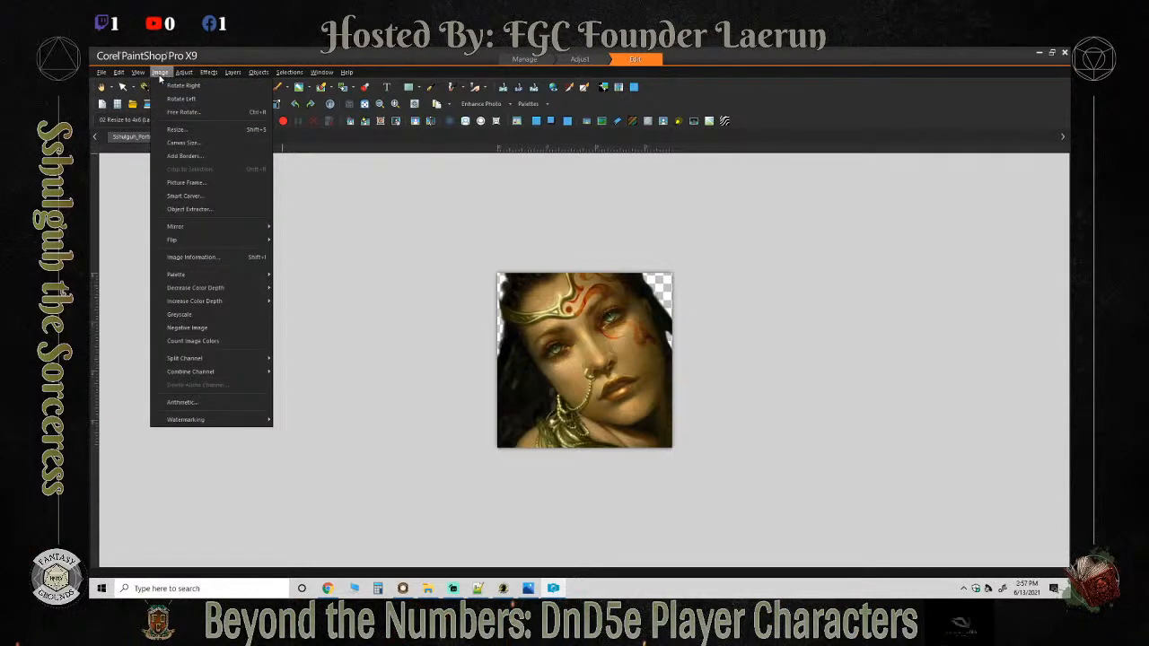
pyautogui.click(176, 130)
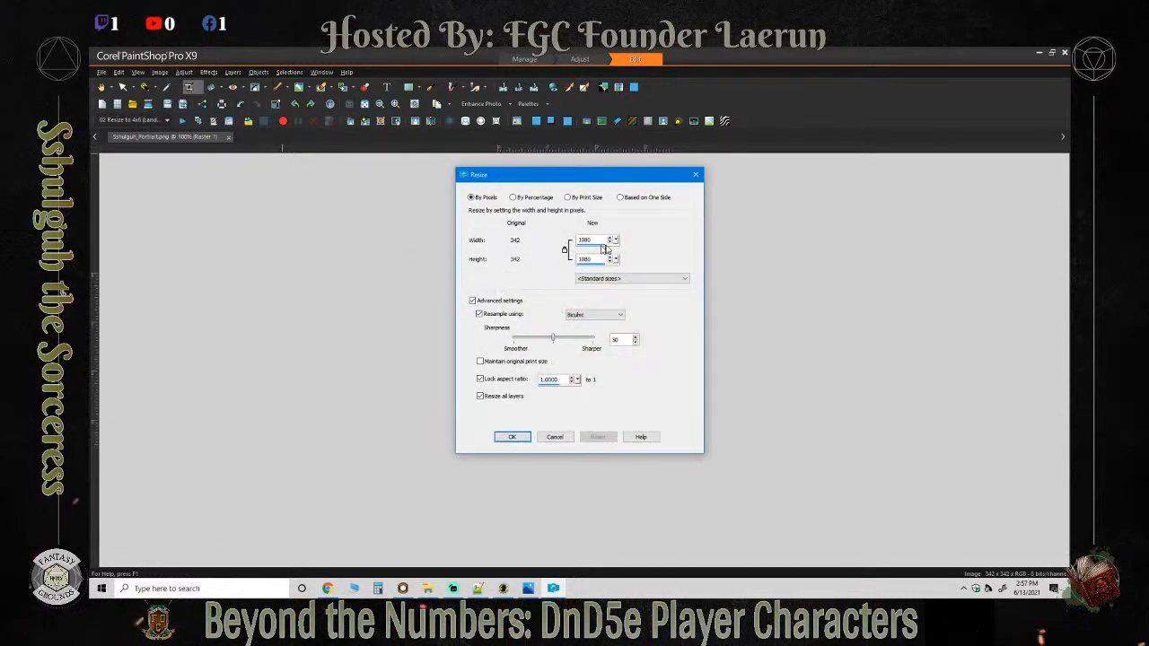
pyautogui.moveTo(583, 240); pyautogui.dragTo(528, 318)
pyautogui.write('200')
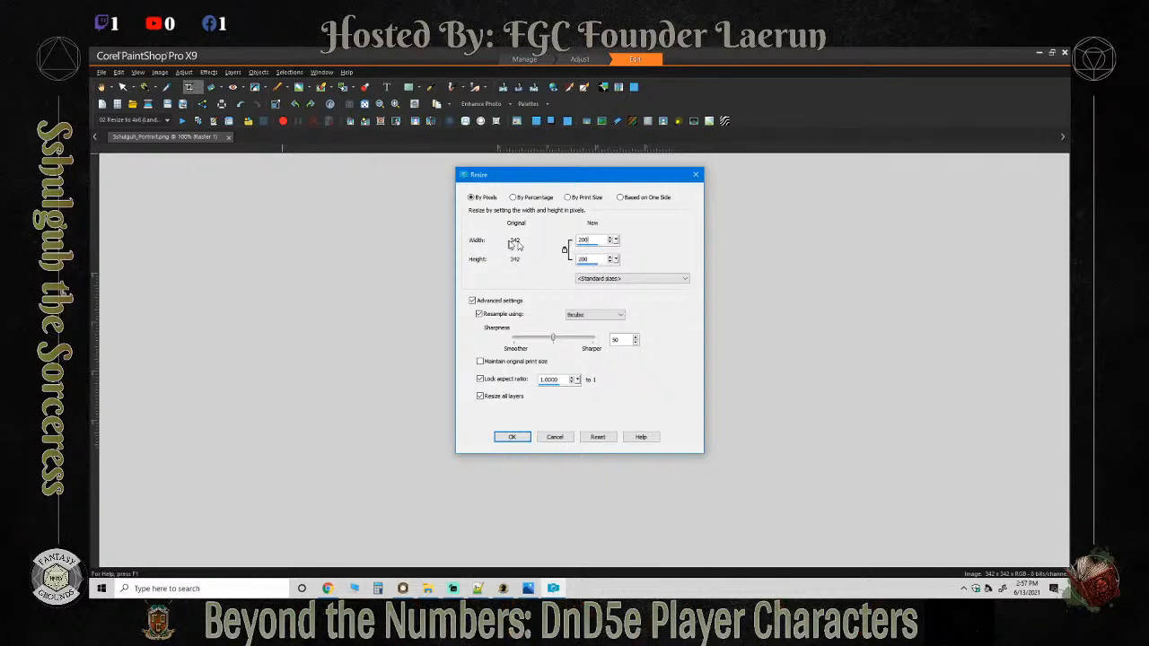
pyautogui.doubleClick(601, 239)
pyautogui.write('2')
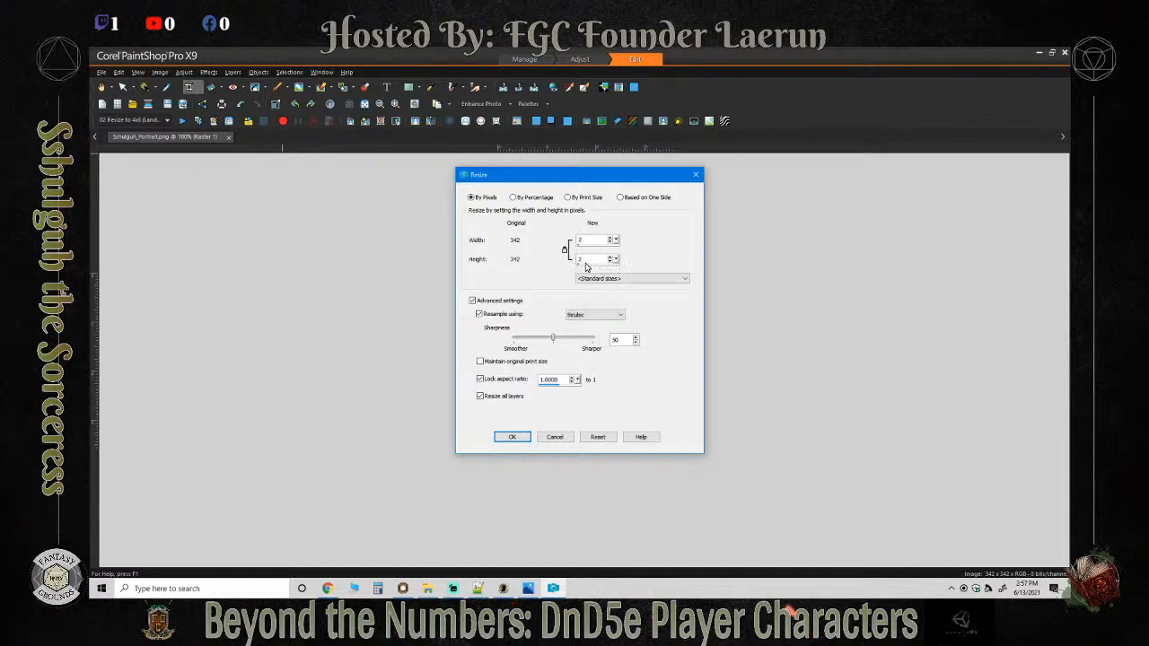
pyautogui.write('56')
pyautogui.click(513, 437)
pyautogui.scroll(3, 641, 434)
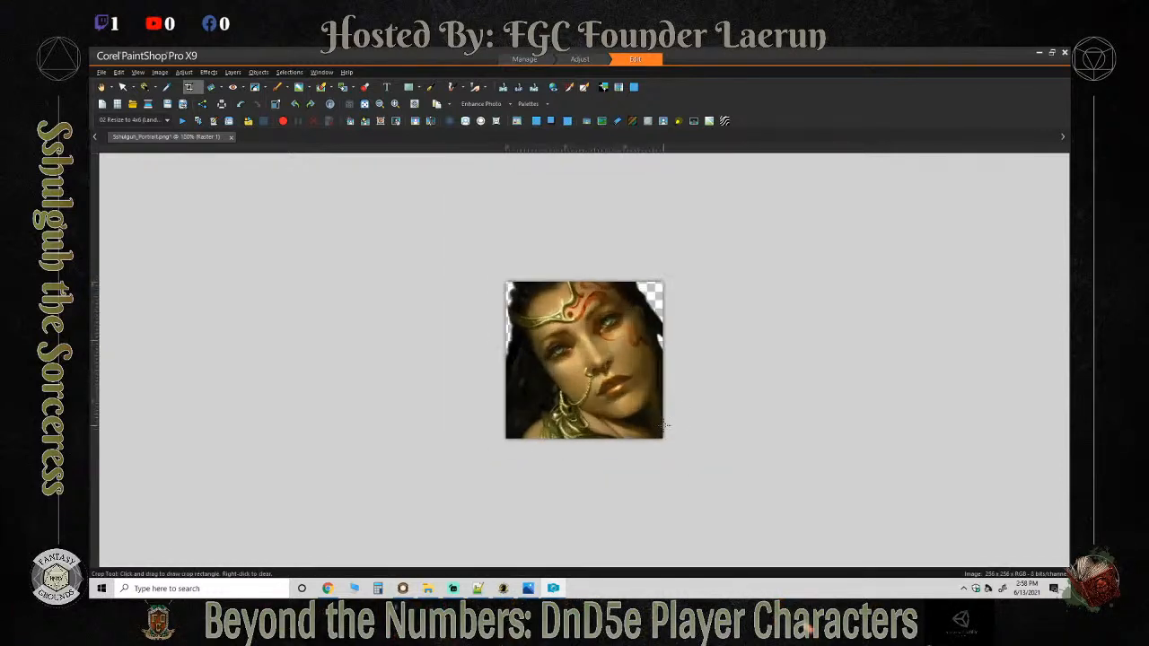
pyautogui.scroll(-1, 662, 426)
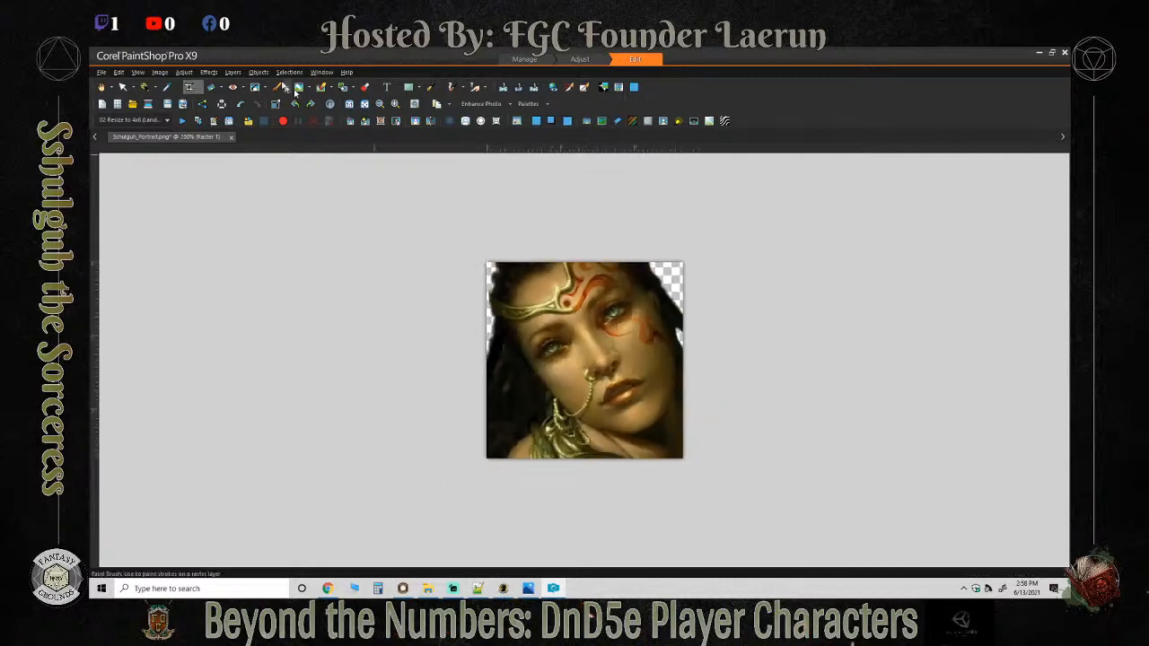
pyautogui.click(159, 73)
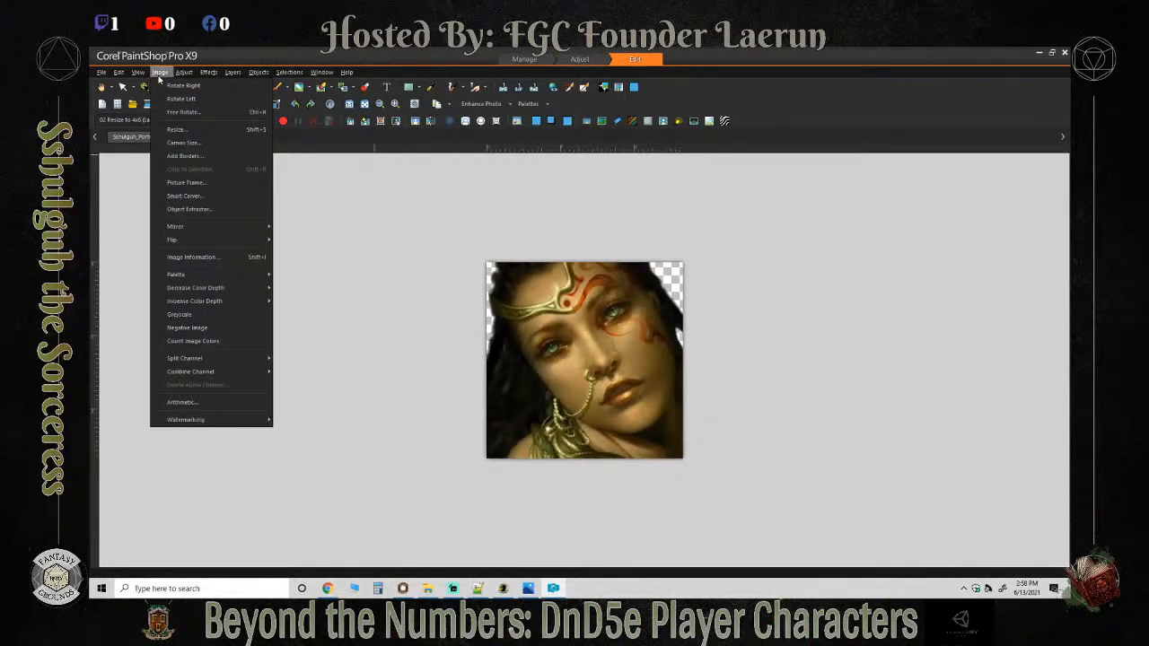
pyautogui.moveTo(182, 72)
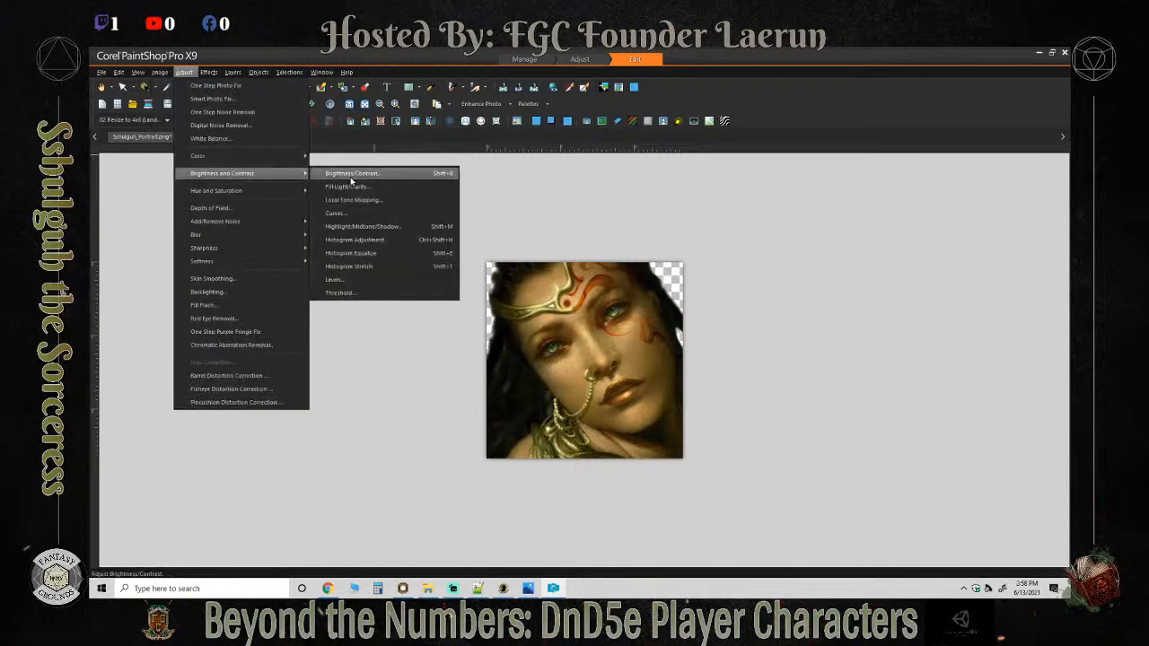
pyautogui.click(782, 302)
pyautogui.click(889, 371)
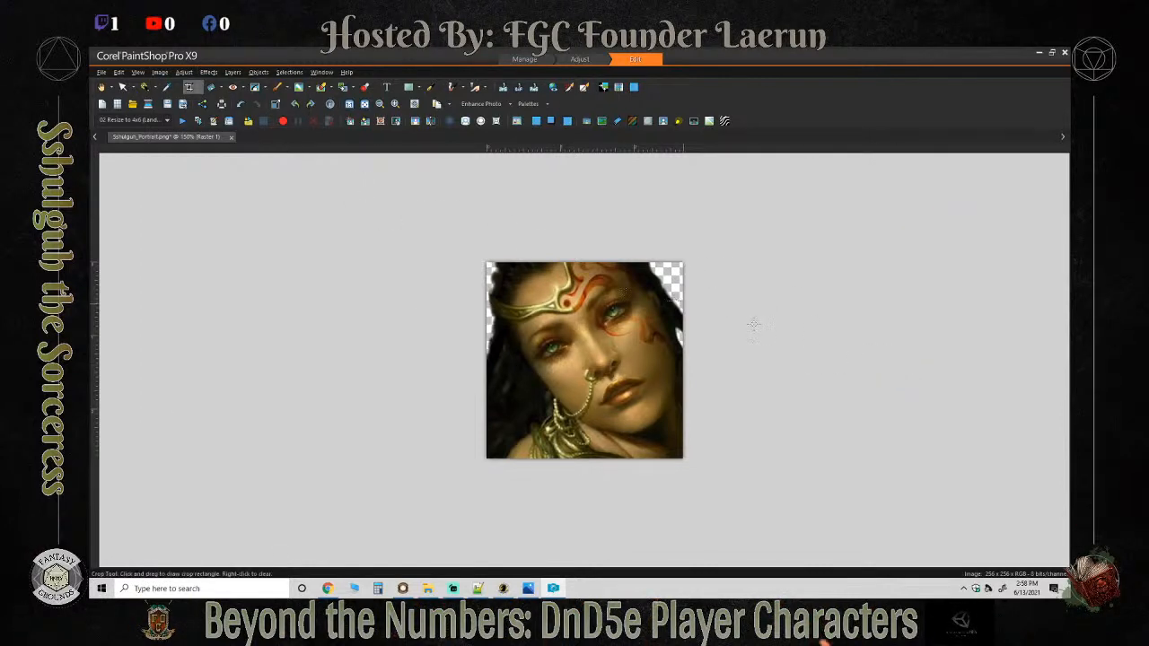
# Apply One Step Noise Removal to the resized portrait and undo it.
pyautogui.click(159, 72)
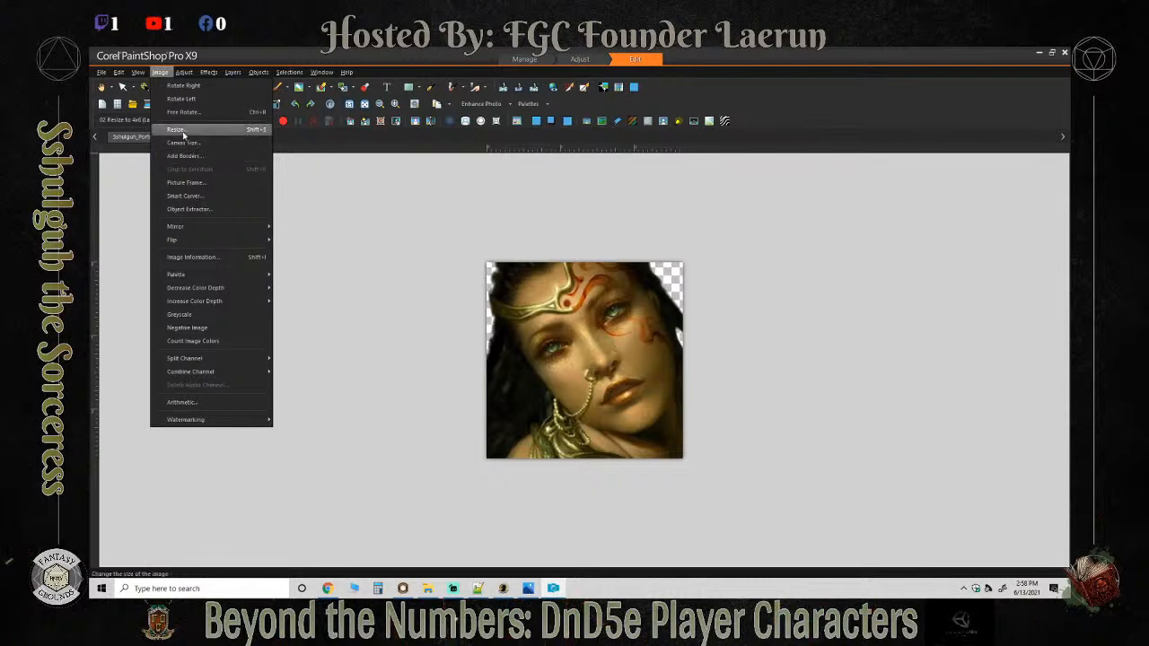
pyautogui.click(183, 72)
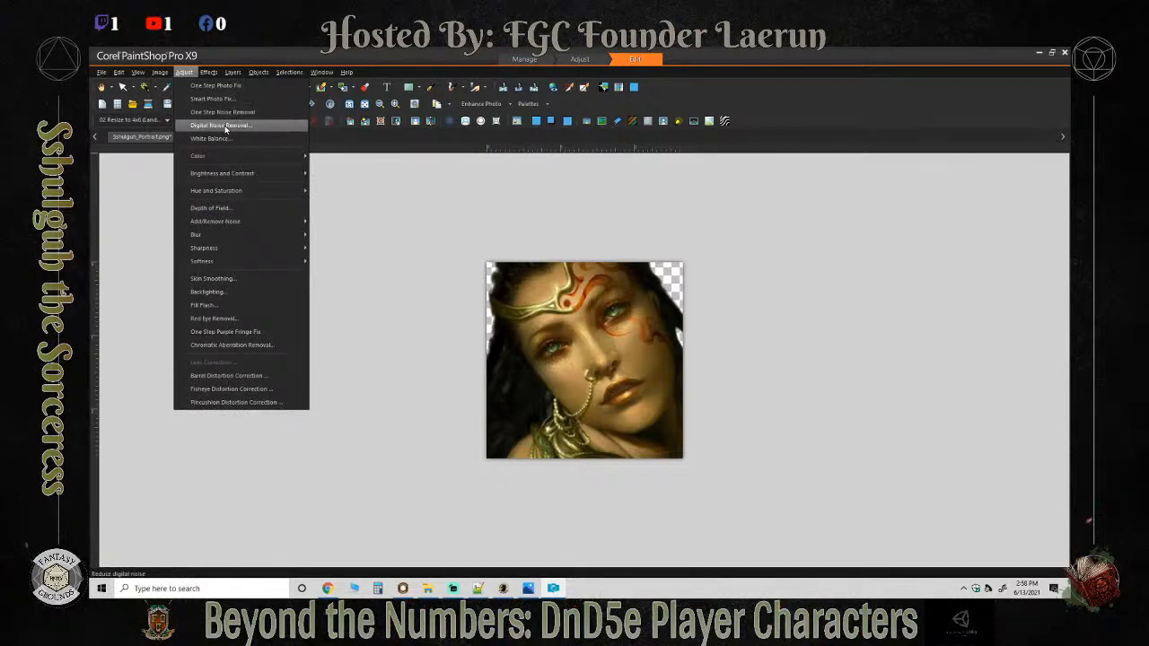
pyautogui.press('Escape')
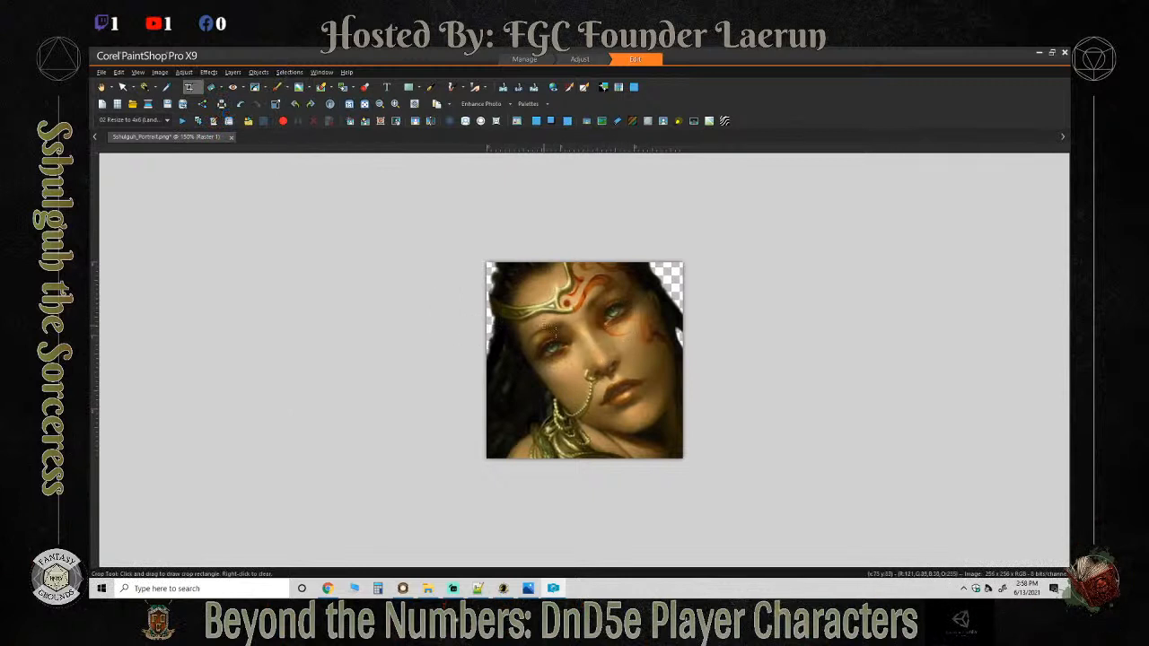
pyautogui.click(120, 72)
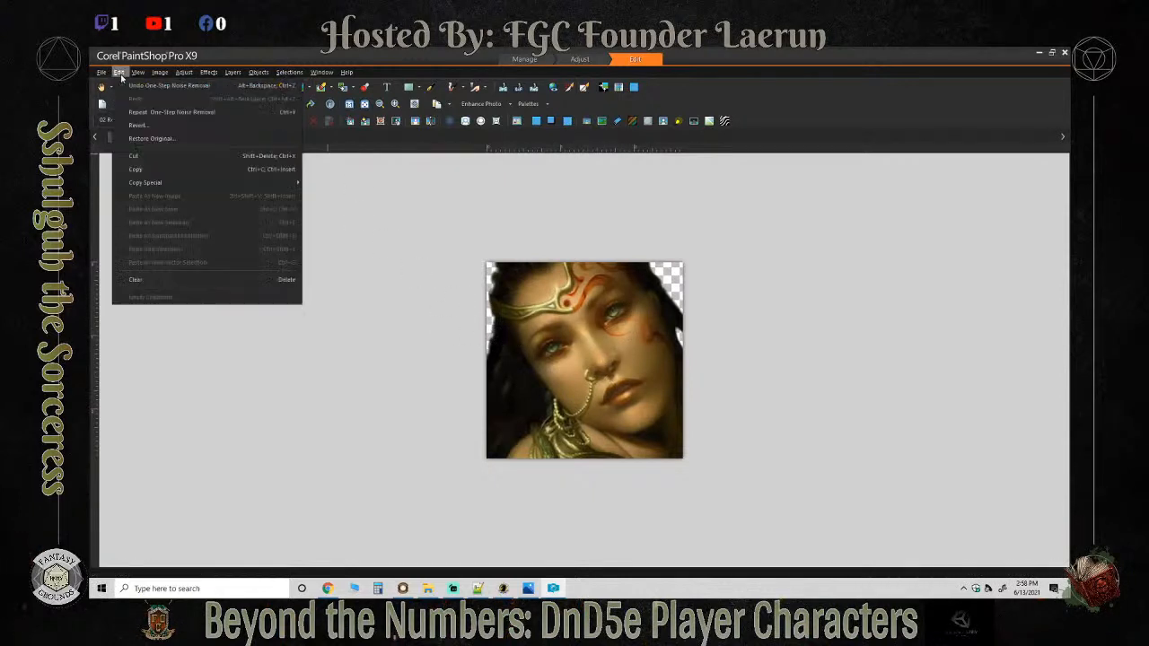
pyautogui.click(162, 86)
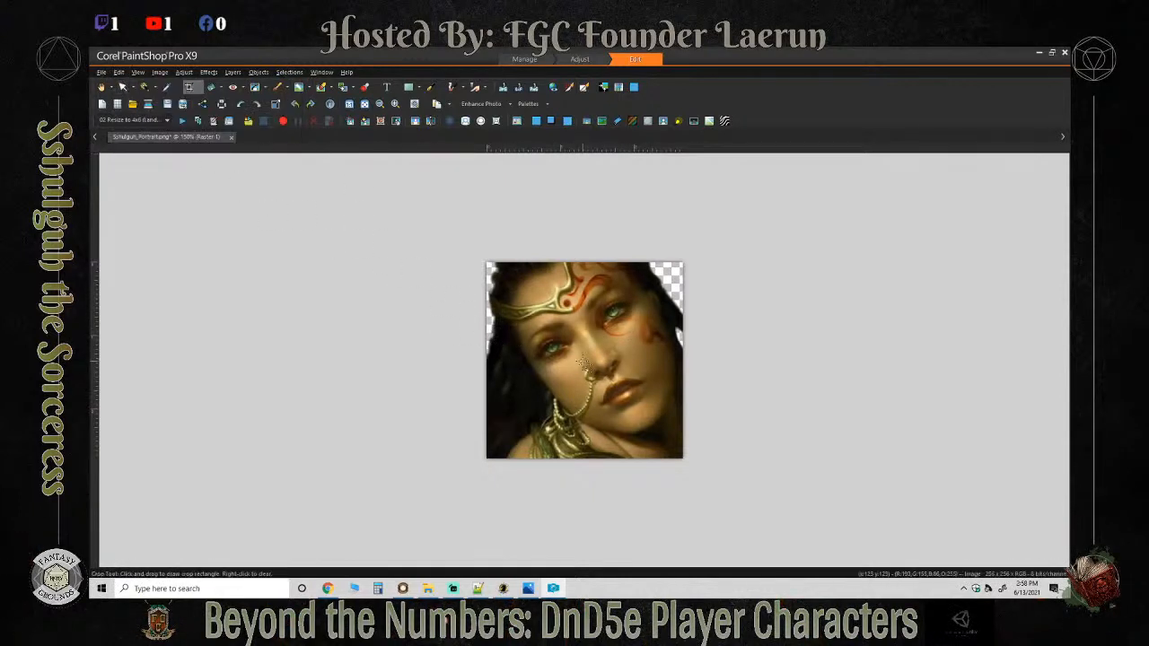
# Examine the quality of the resized portrait at several magnifications, both reduced and in close-up.
pyautogui.scroll(2, 660, 292)
pyautogui.scroll(-5, 660, 292)
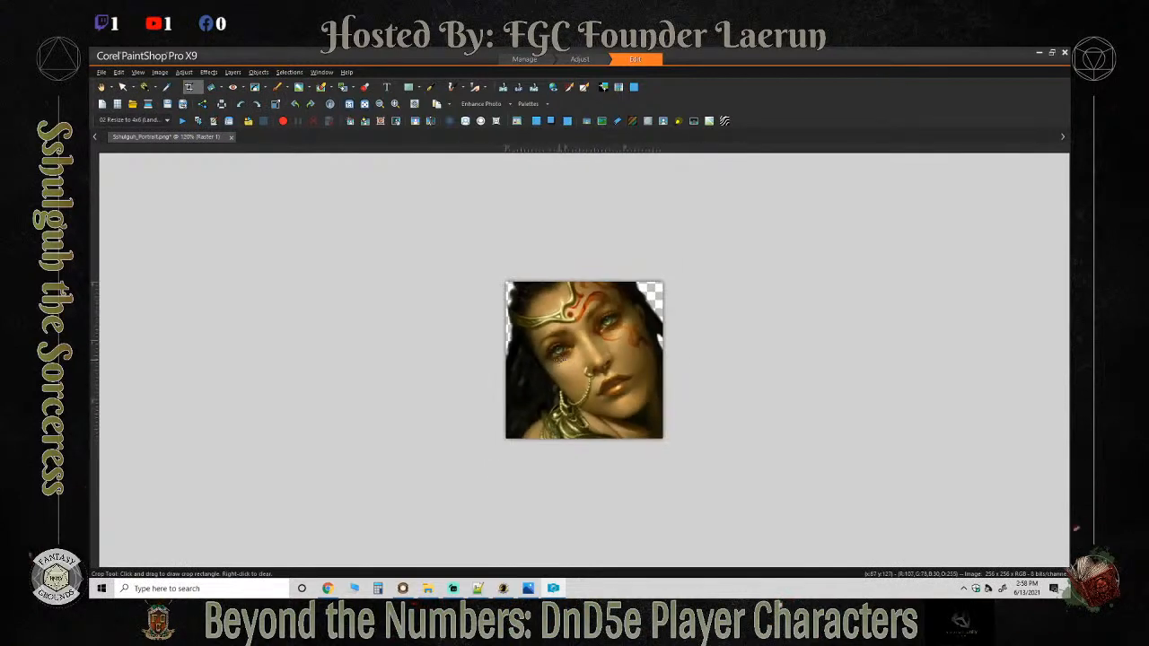
pyautogui.scroll(-2, 652, 388)
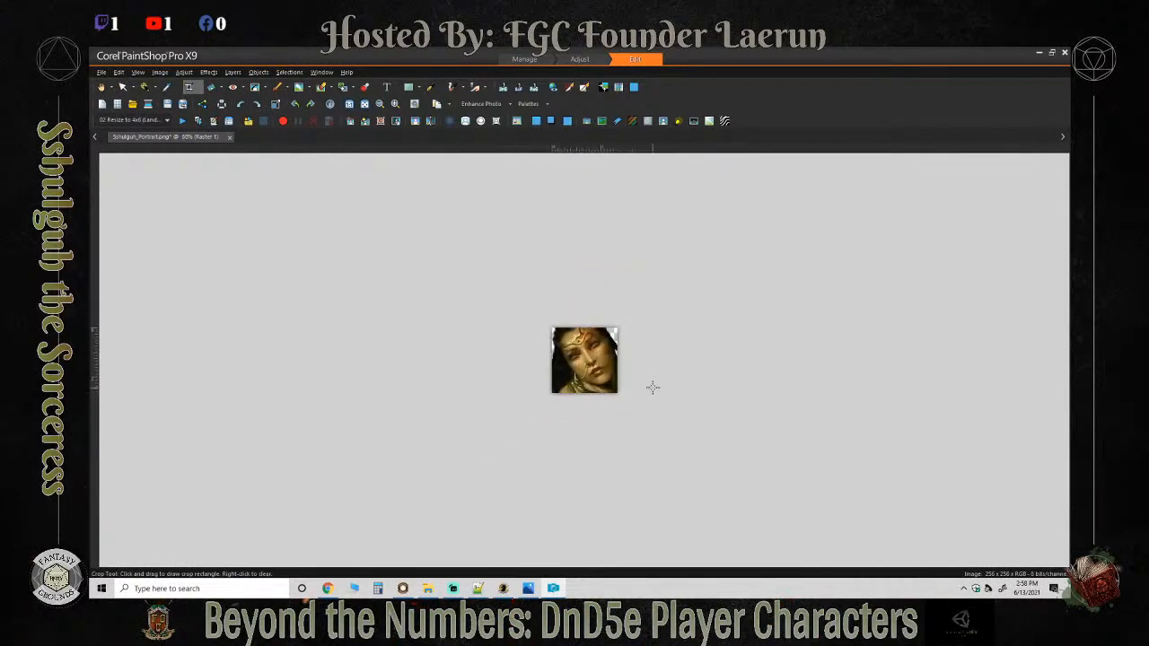
pyautogui.scroll(2, 635, 397)
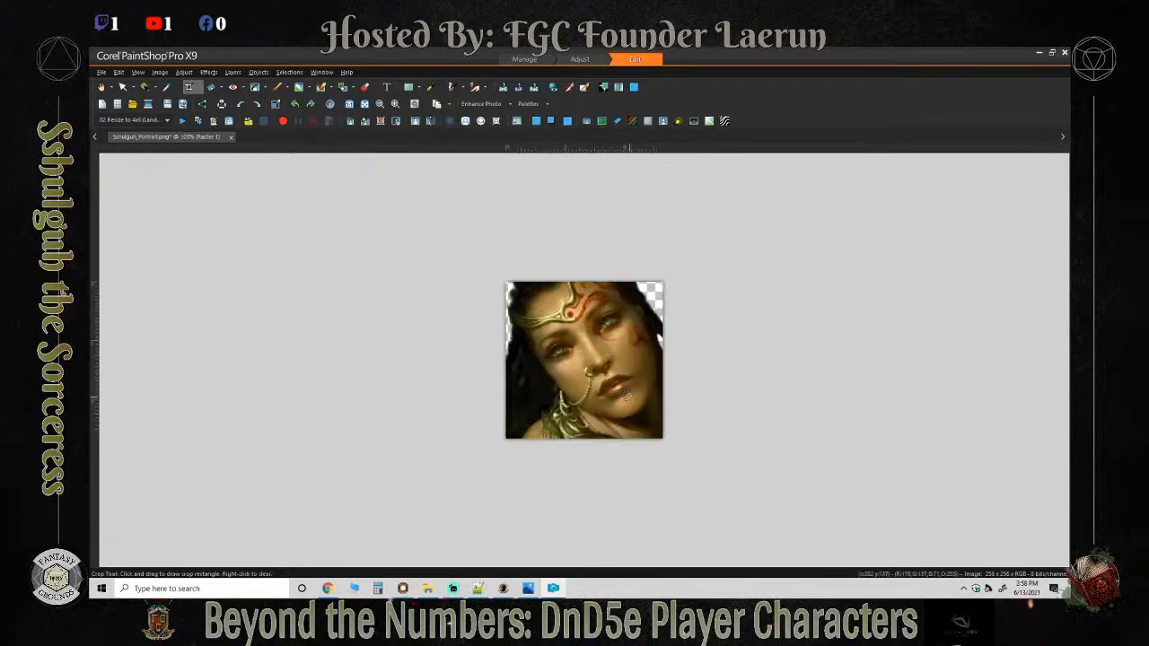
pyautogui.scroll(2, 618, 388)
pyautogui.scroll(2, 616, 389)
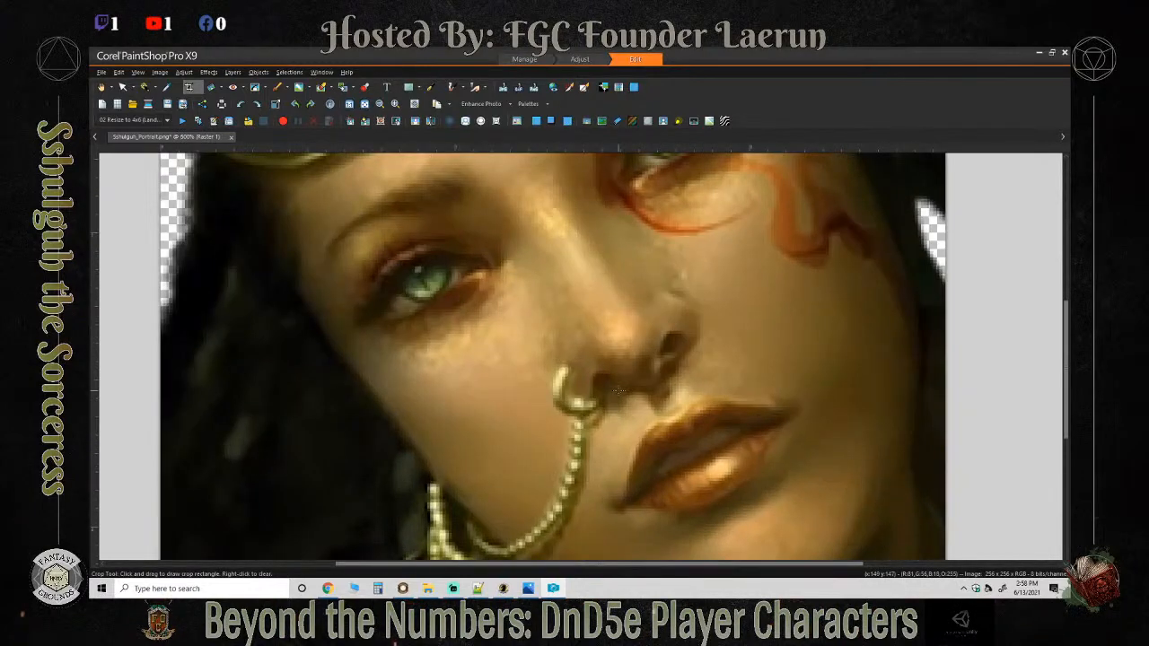
pyautogui.scroll(-3, 615, 389)
pyautogui.scroll(-1, 584, 360)
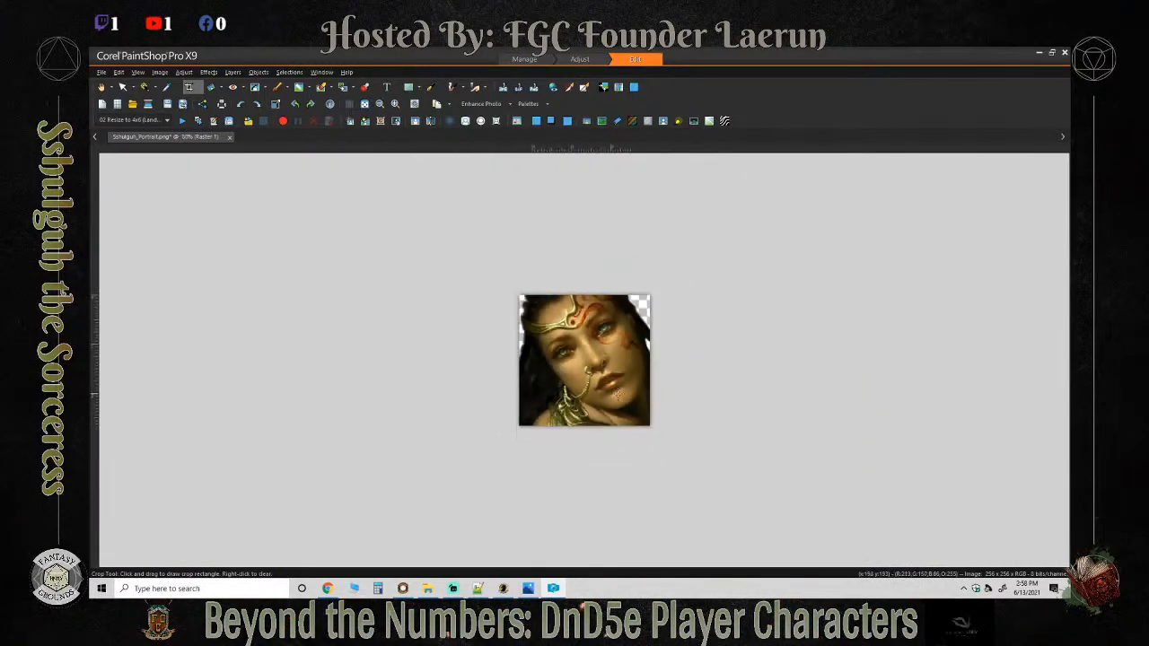
pyautogui.scroll(-1, 584, 360)
pyautogui.scroll(1, 585, 360)
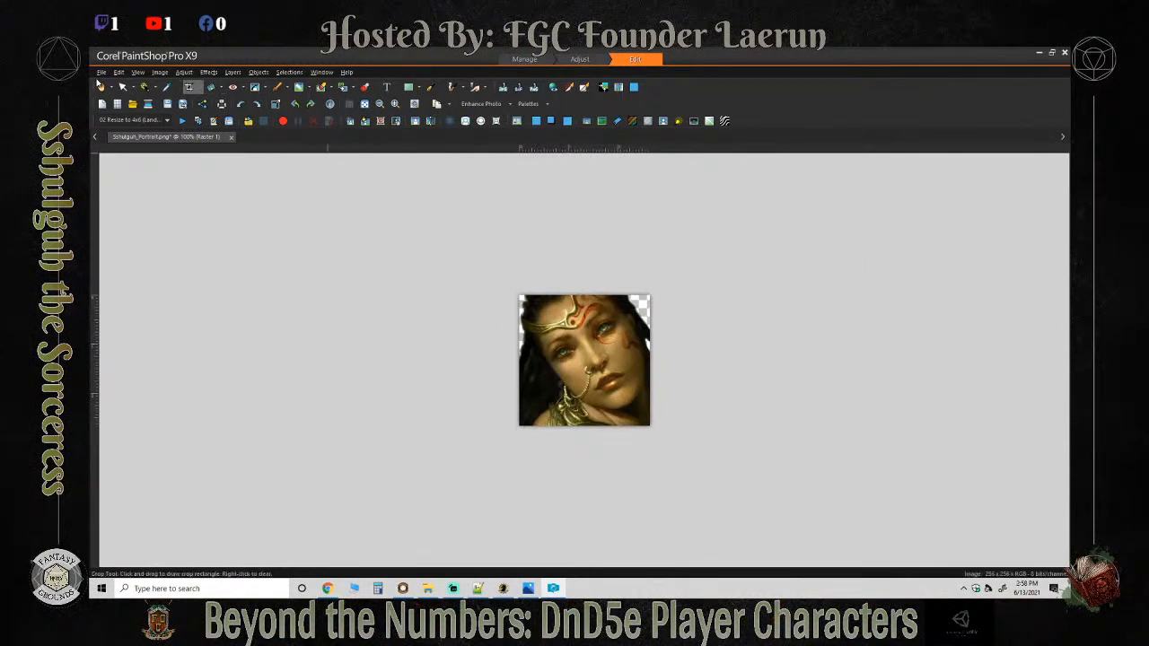
# Save the resized portrait and switch to the Token Stamp 2 page in Chrome.
pyautogui.click(102, 72)
pyautogui.click(383, 300)
pyautogui.click(1038, 53)
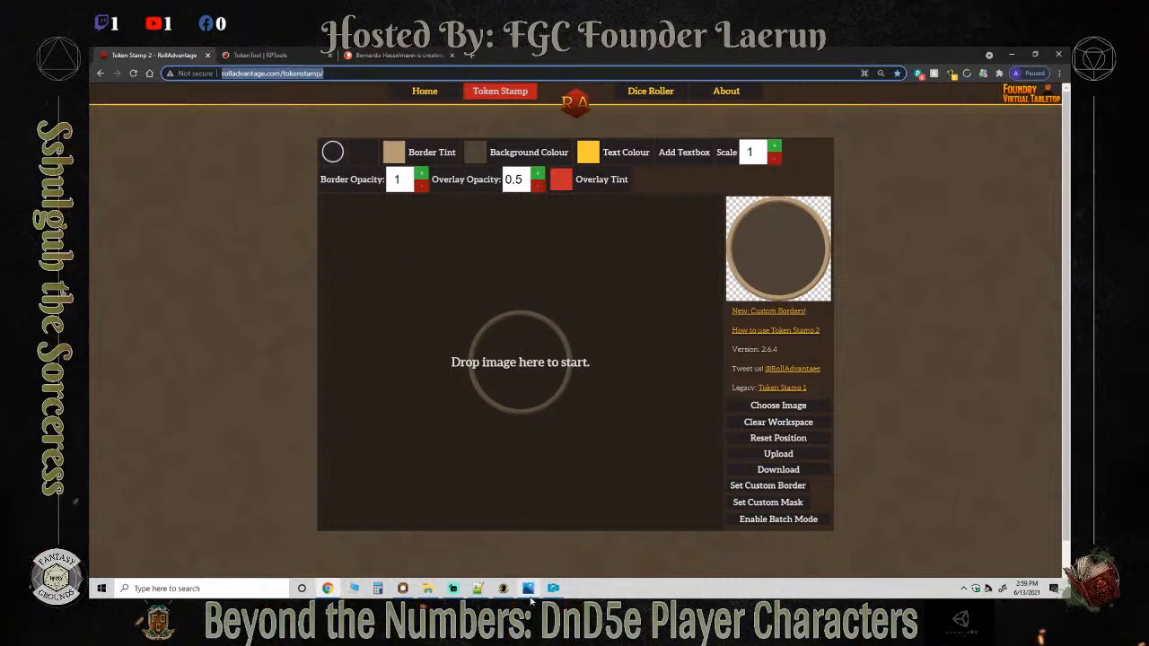
# Close the full-figure picture in the photo viewer and load Sshulguh_Portrait.png from File Explorer into Token Stamp 2.
pyautogui.moveTo(527, 582)
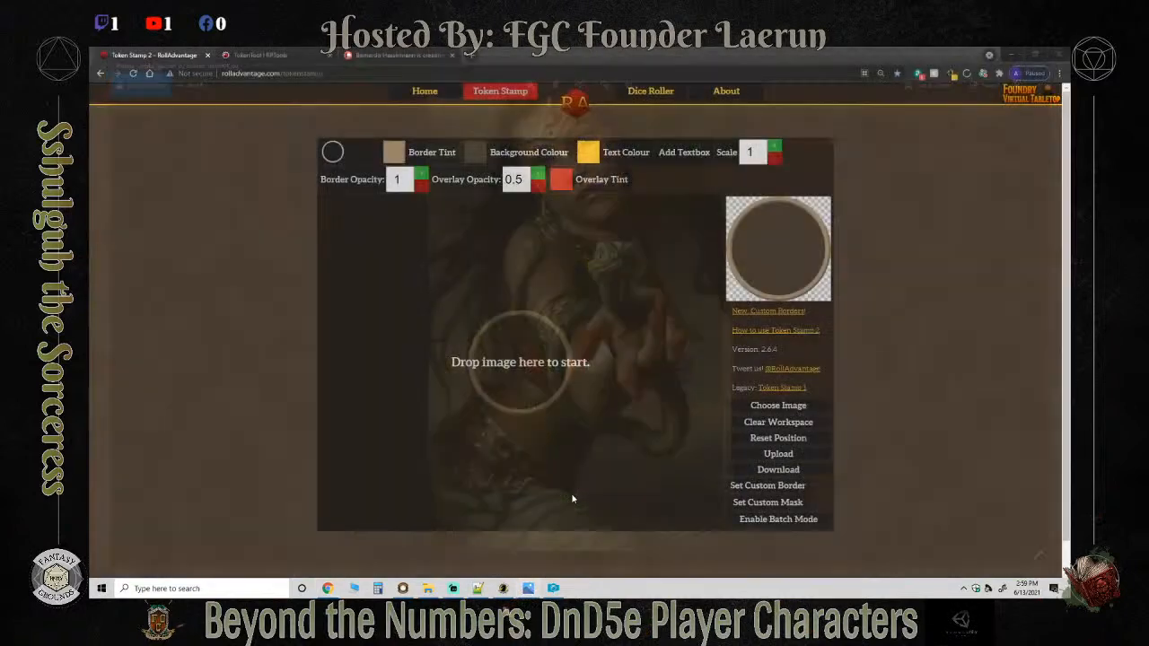
pyautogui.click(575, 496)
pyautogui.moveTo(505, 597)
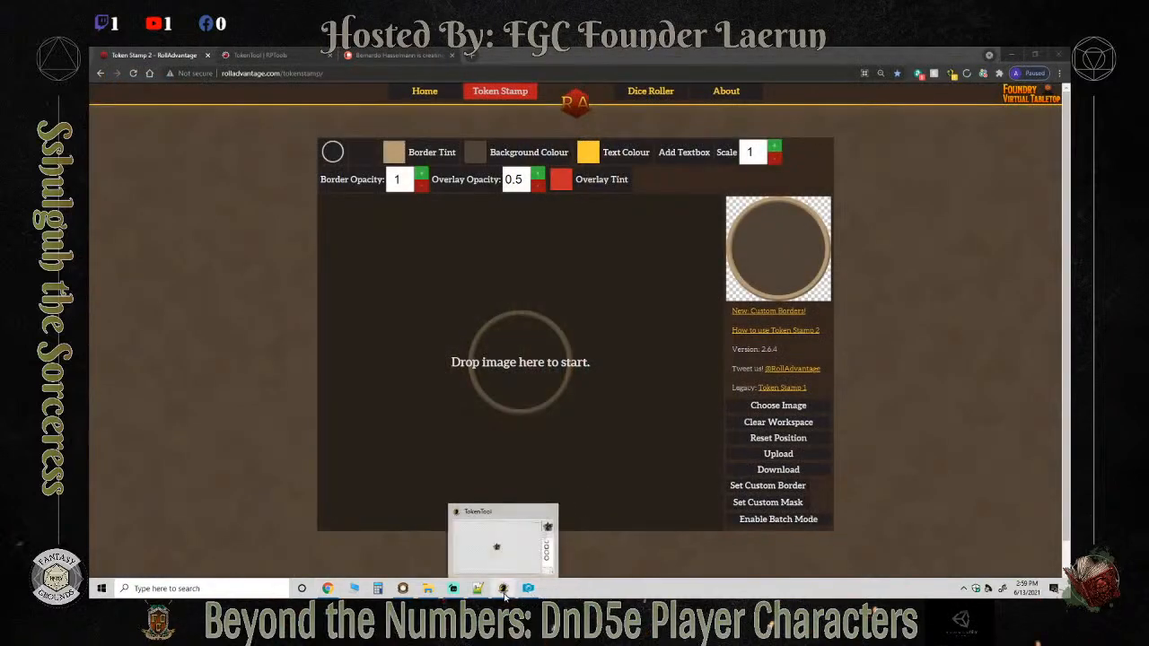
pyautogui.click(428, 589)
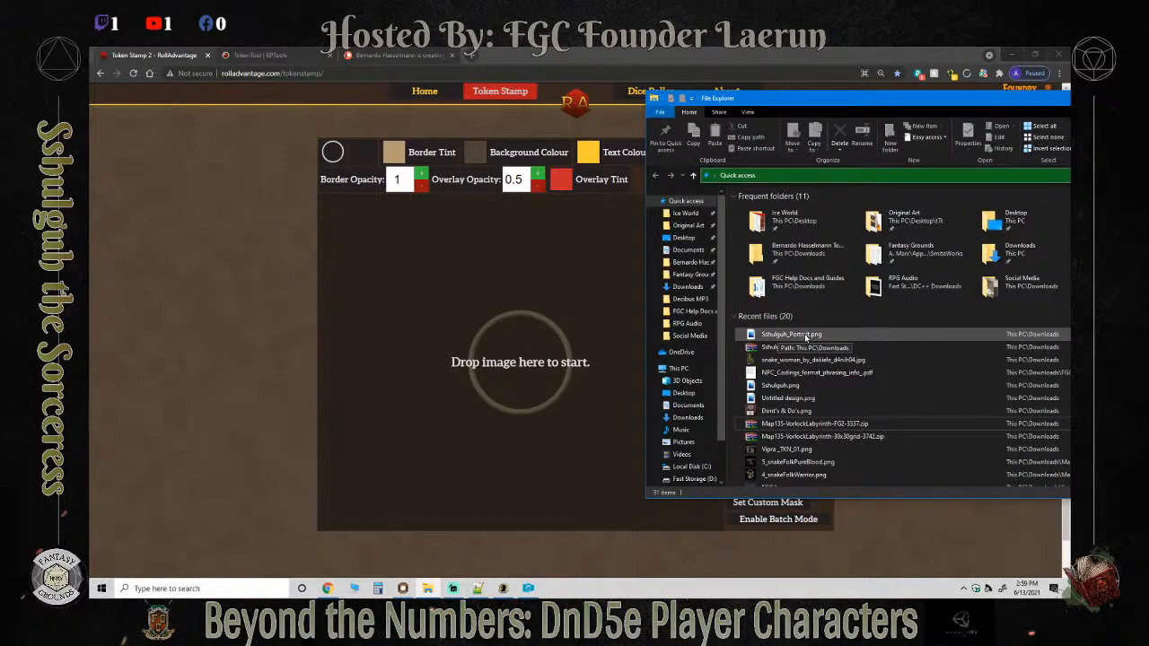
pyautogui.moveTo(806, 336); pyautogui.dragTo(538, 401)
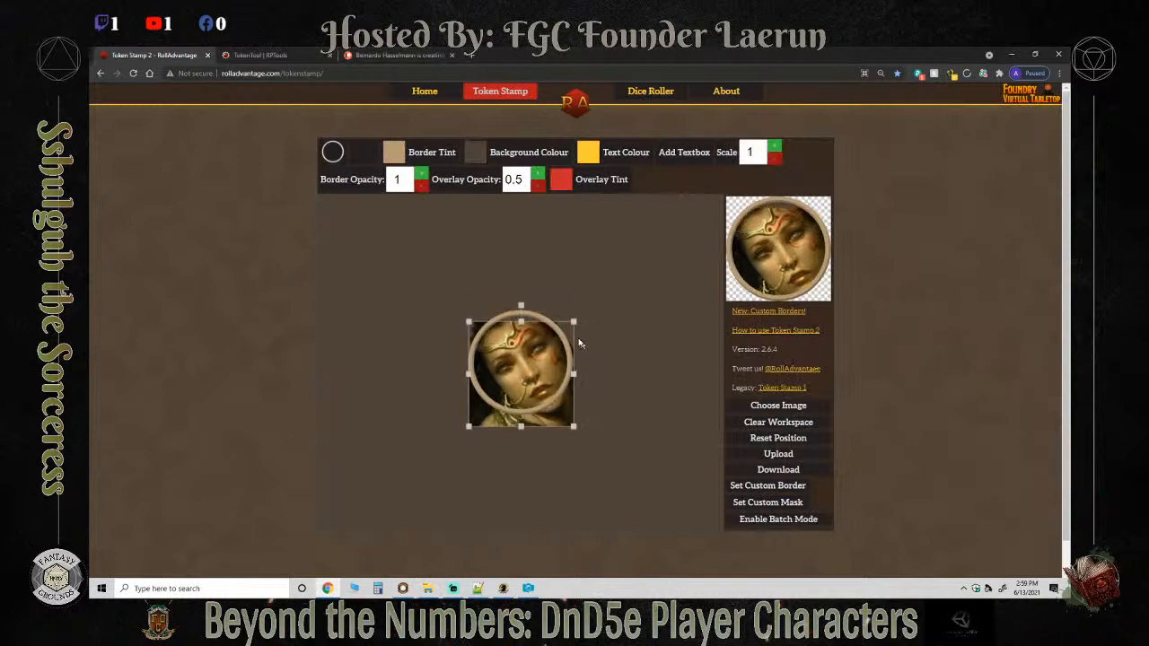
# Shrink the portrait slightly, choose the thin square border, and centre the portrait inside it.
pyautogui.moveTo(574, 321)
pyautogui.mouseDown()
pyautogui.moveTo(650, 258)
pyautogui.moveTo(571, 326)
pyautogui.mouseUp()
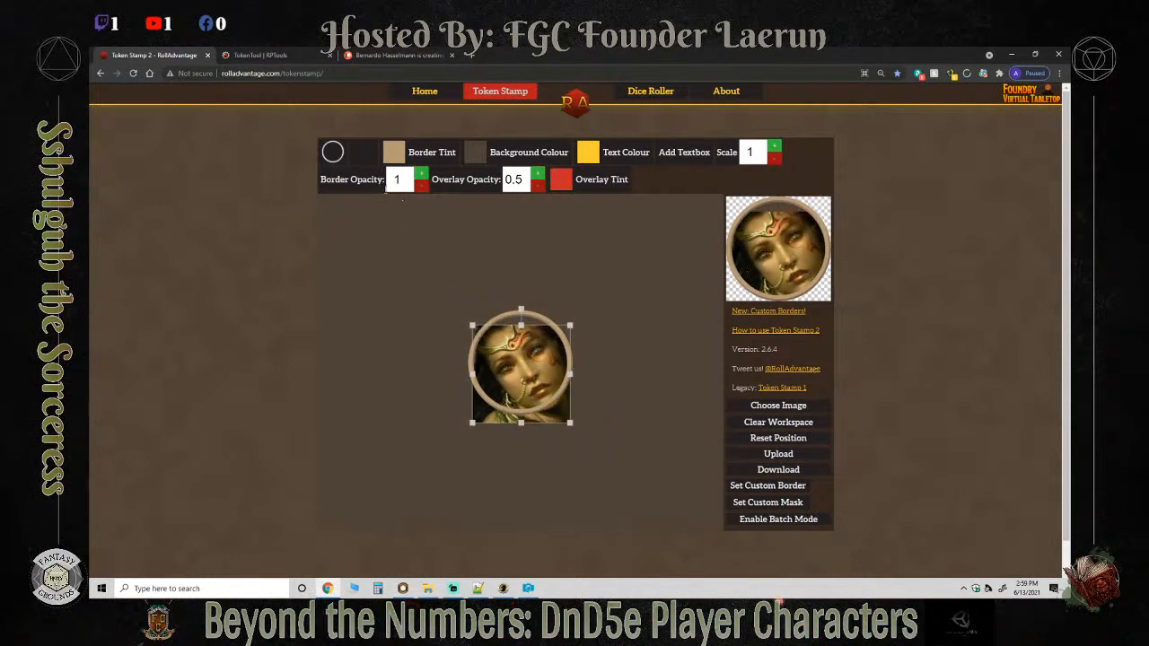
pyautogui.click(332, 153)
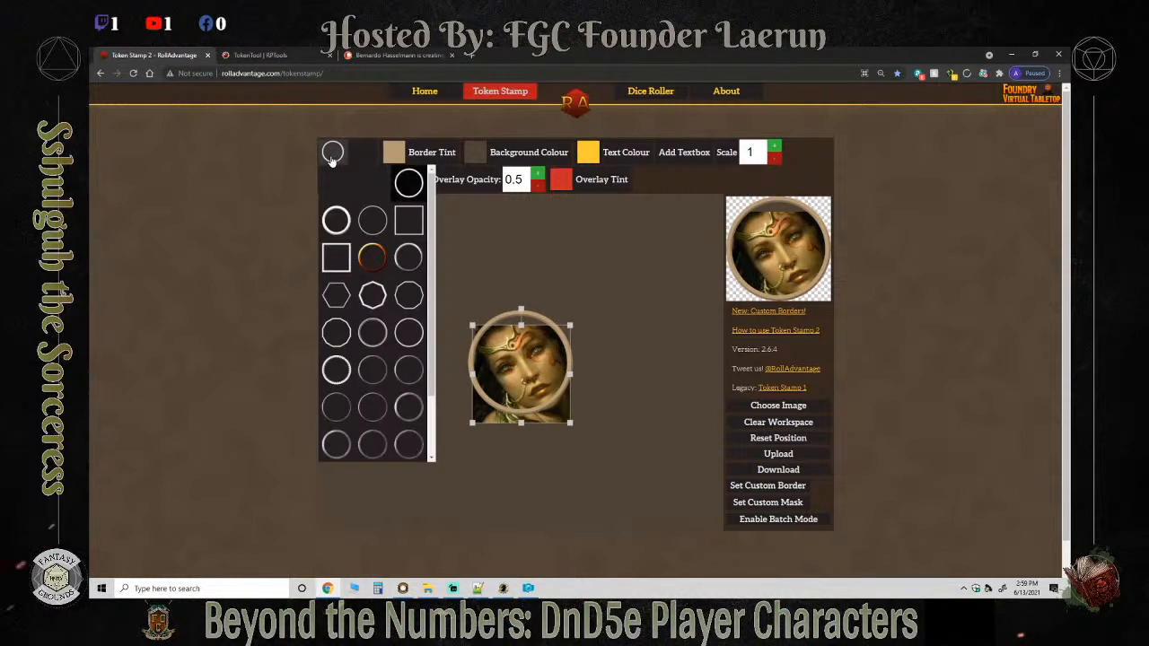
pyautogui.click(400, 231)
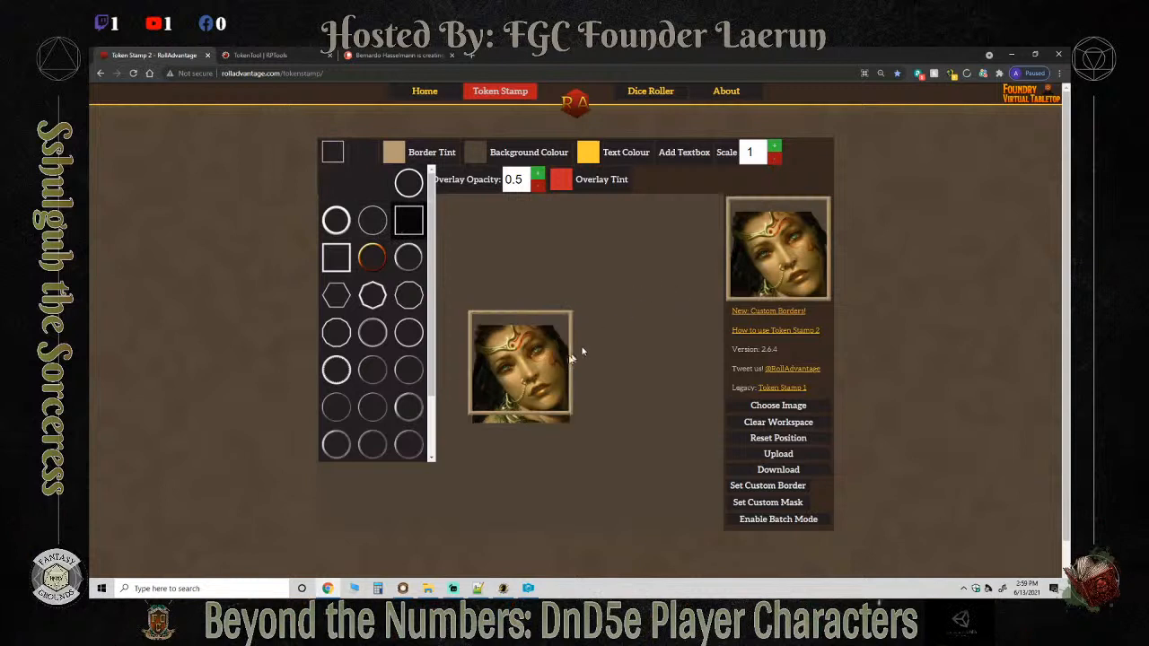
pyautogui.moveTo(540, 359); pyautogui.dragTo(532, 341)
pyautogui.click(642, 364)
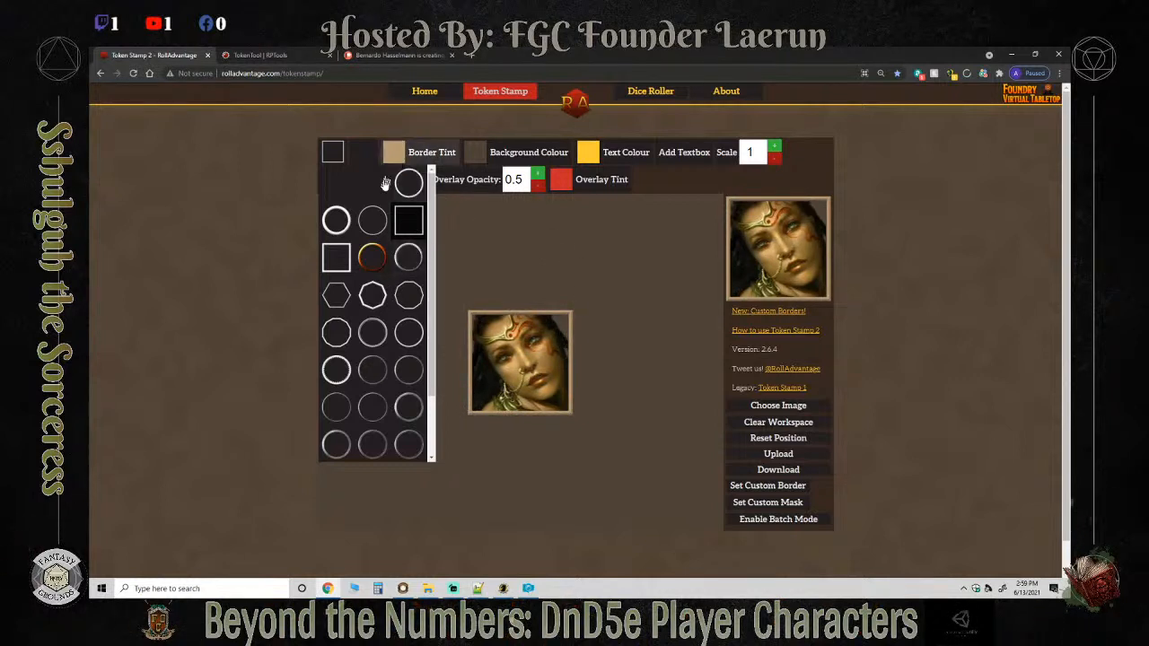
pyautogui.click(330, 152)
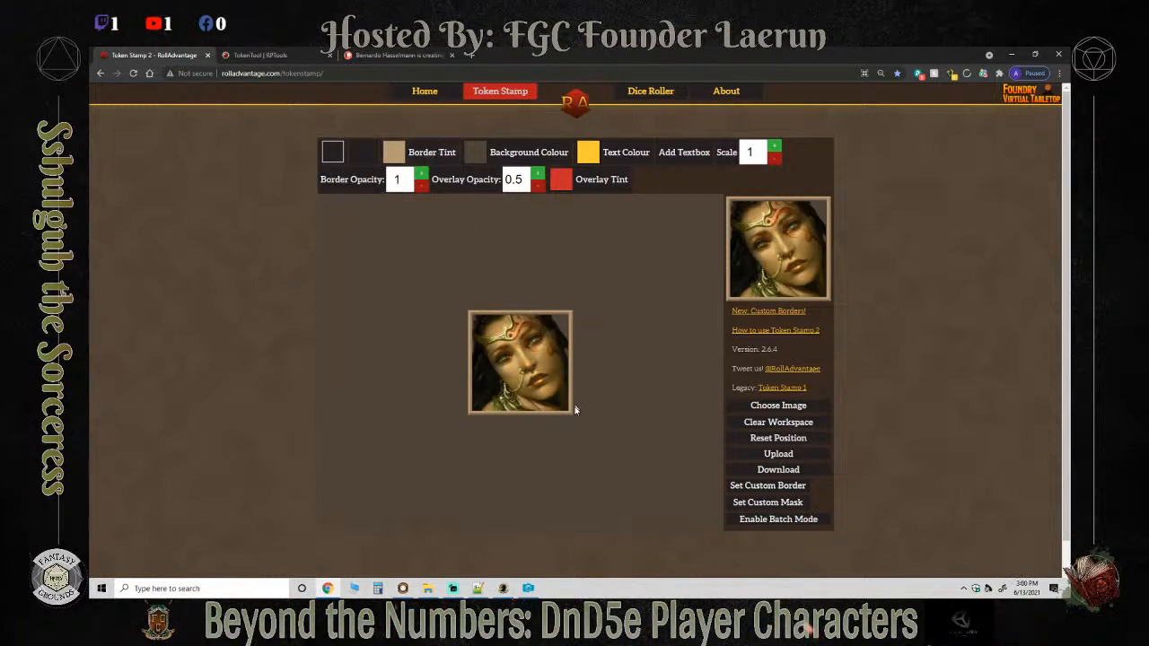
# Try light and dark green border tints on the token and set the border tint to white.
pyautogui.click(394, 152)
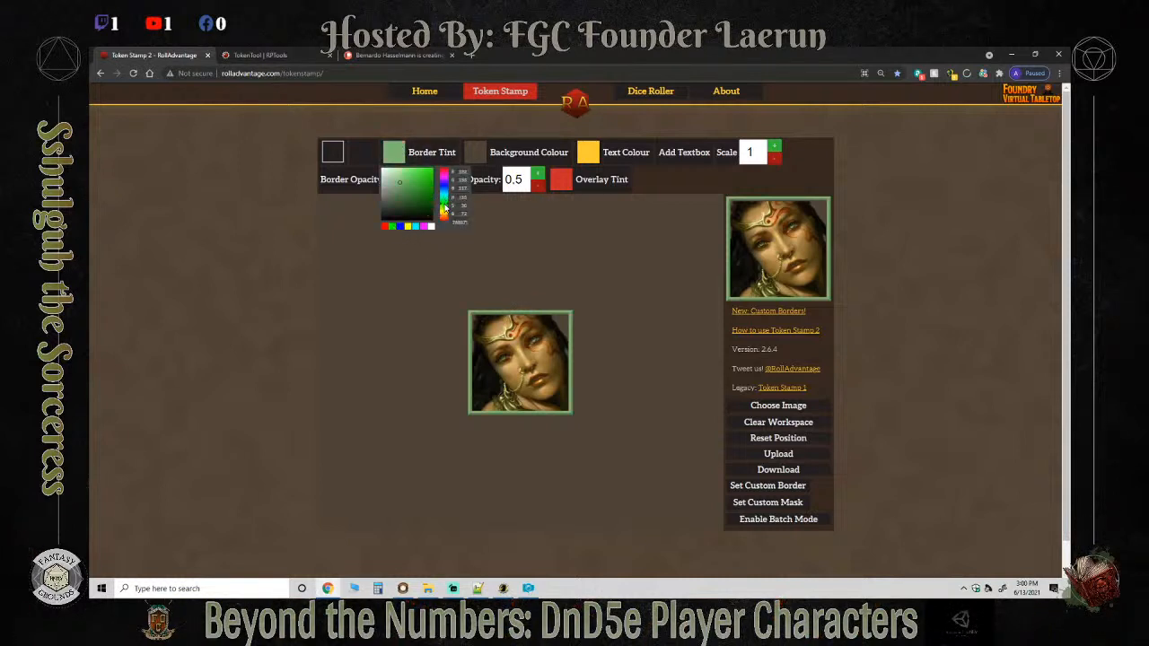
pyautogui.moveTo(407, 185)
pyautogui.mouseDown()
pyautogui.moveTo(409, 209)
pyautogui.moveTo(410, 198)
pyautogui.mouseUp()
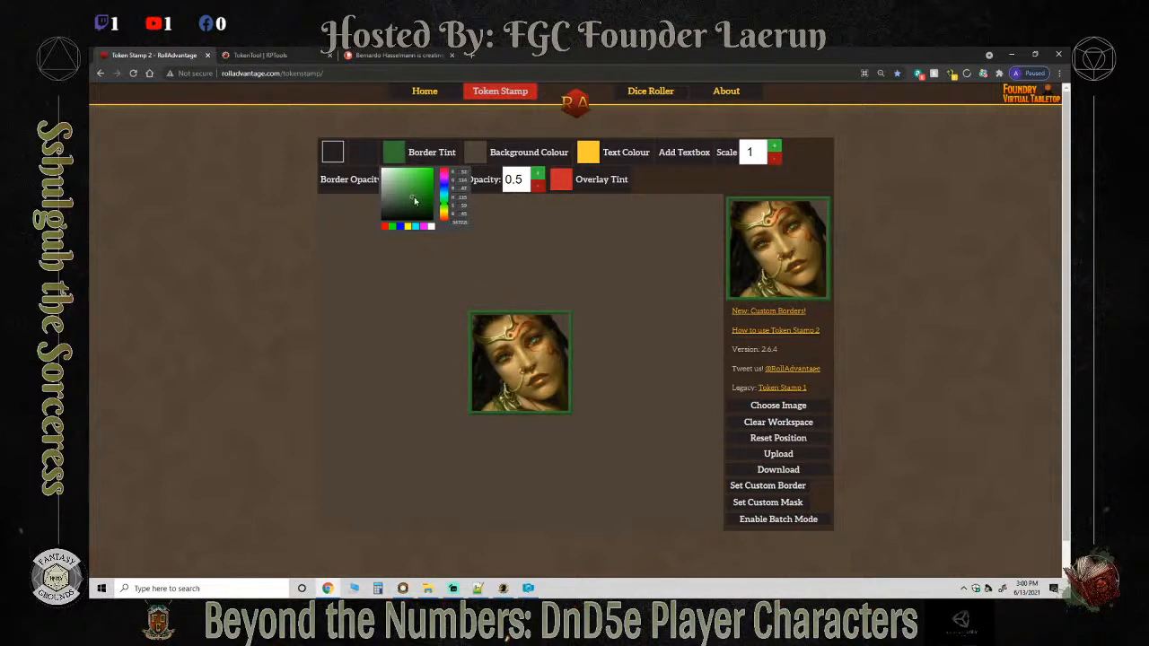
pyautogui.moveTo(408, 194)
pyautogui.mouseDown()
pyautogui.moveTo(364, 155)
pyautogui.moveTo(377, 158)
pyautogui.mouseUp()
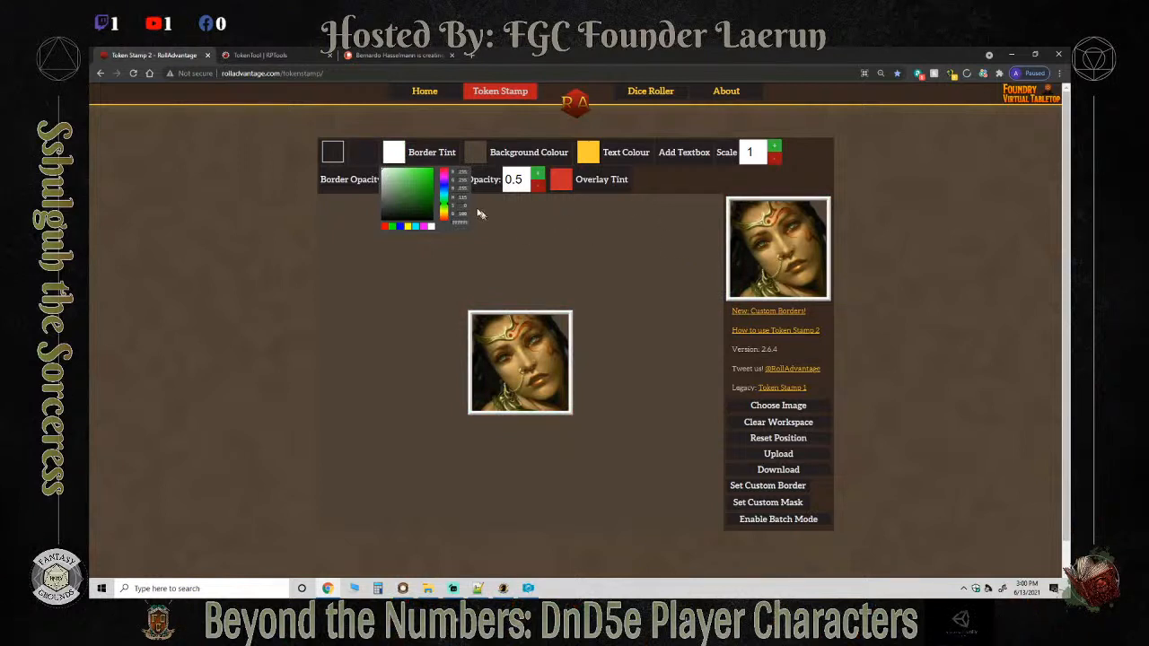
# Remove the token's border and enlarge the portrait until it fills the square token preview.
pyautogui.click(332, 155)
pyautogui.click(338, 186)
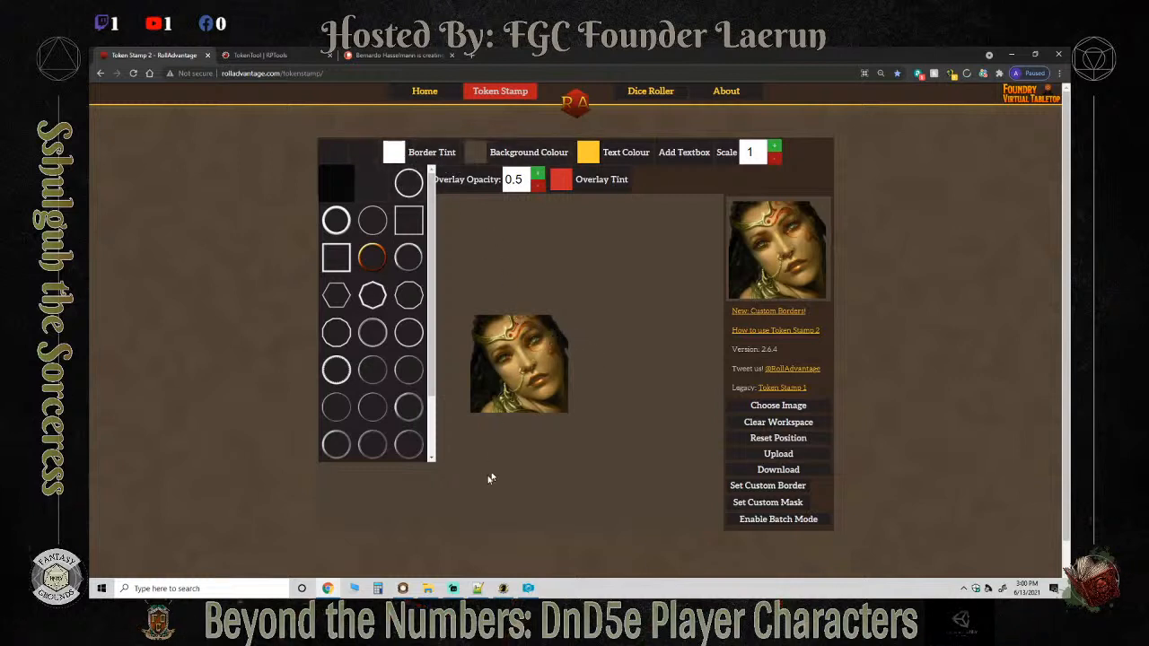
pyautogui.click(339, 184)
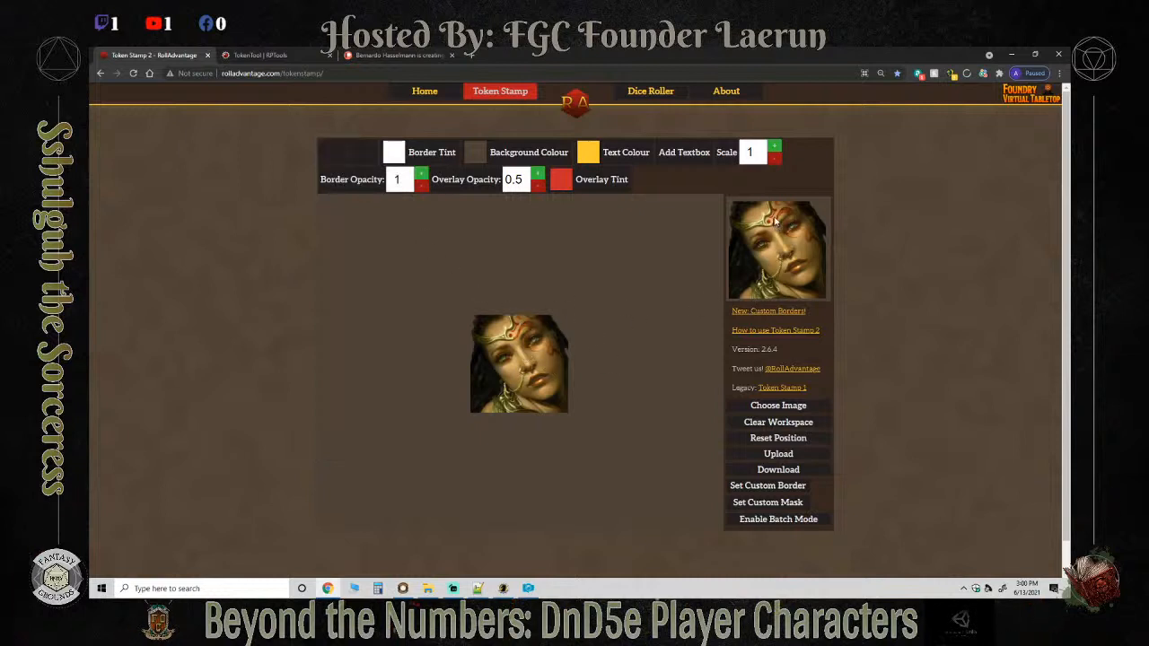
pyautogui.click(544, 335)
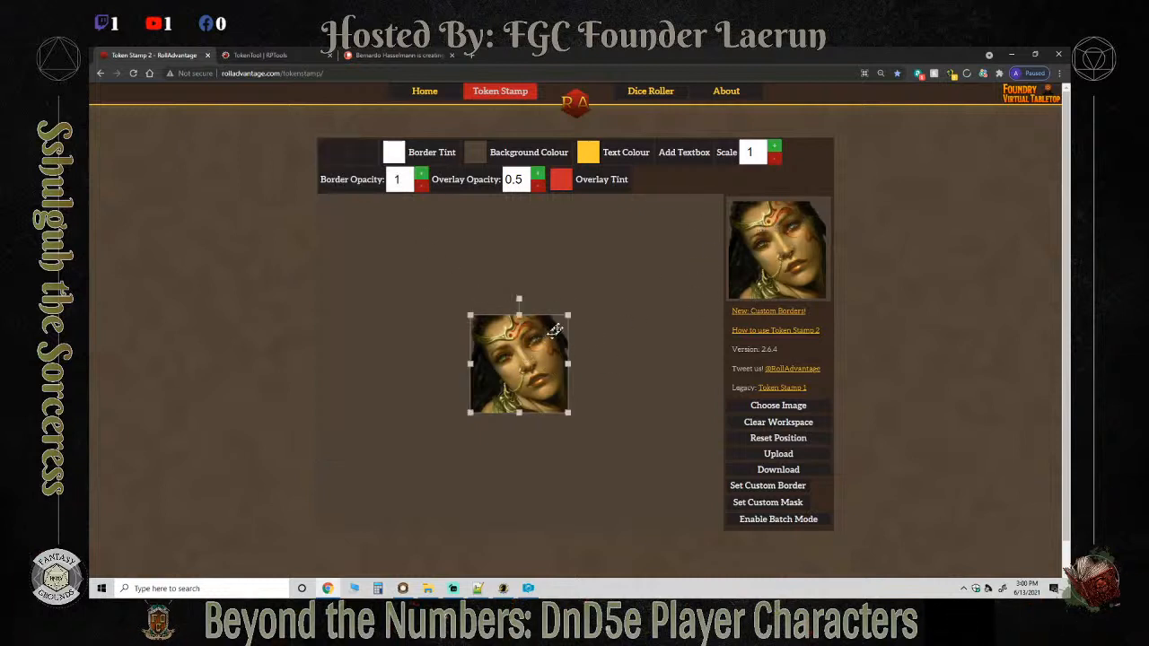
pyautogui.moveTo(568, 314); pyautogui.dragTo(569, 311)
pyautogui.moveTo(568, 312); pyautogui.dragTo(570, 308)
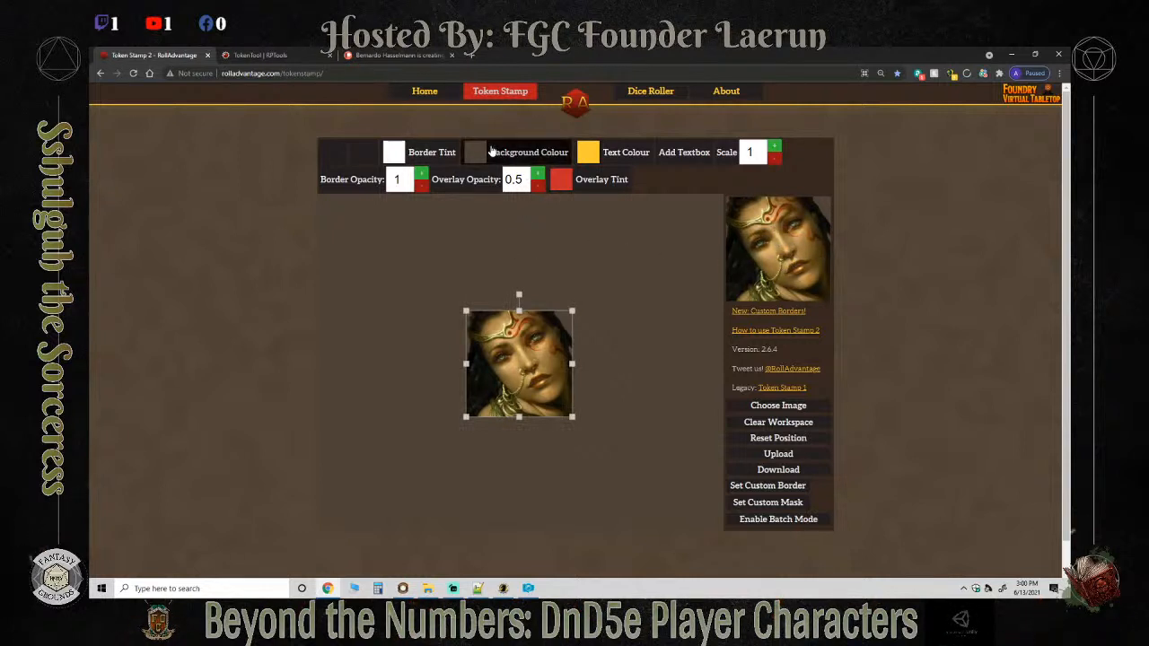
# Try teal and maroon background colours for the token and set the background to a medium green.
pyautogui.click(493, 152)
pyautogui.click(526, 199)
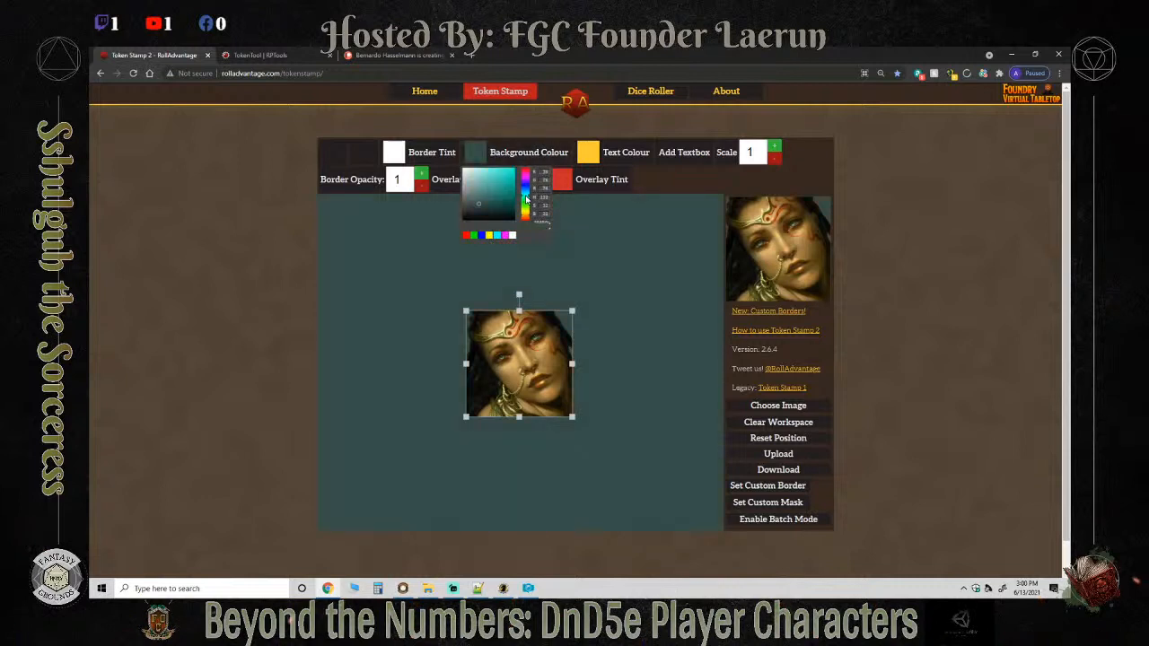
pyautogui.click(526, 184)
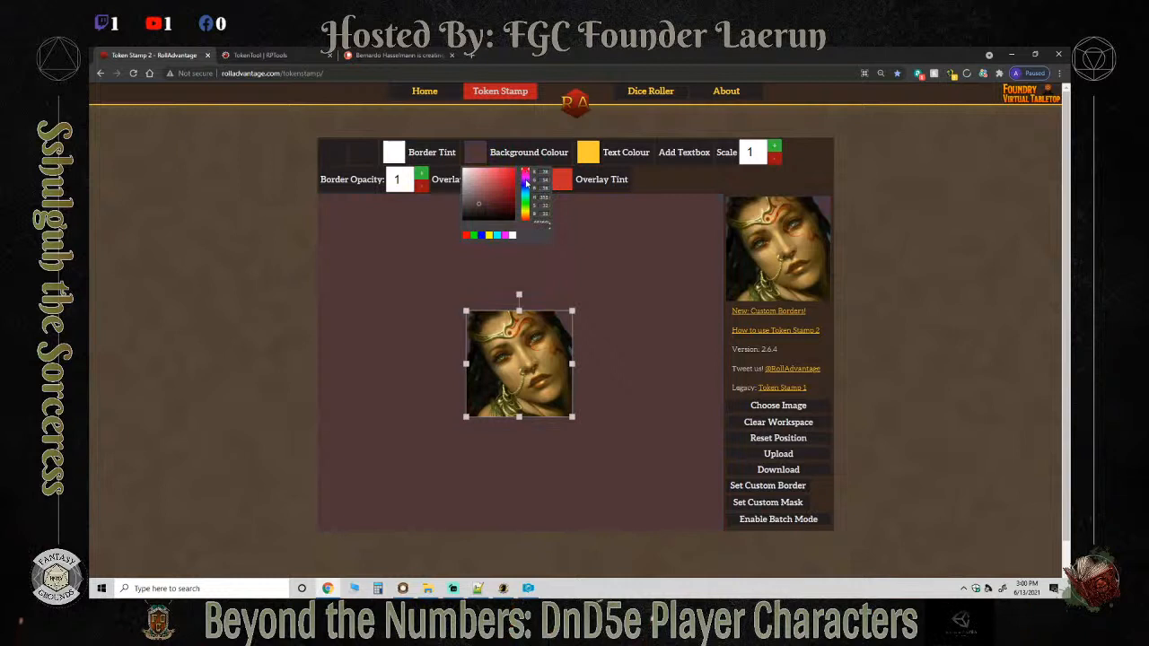
pyautogui.click(526, 203)
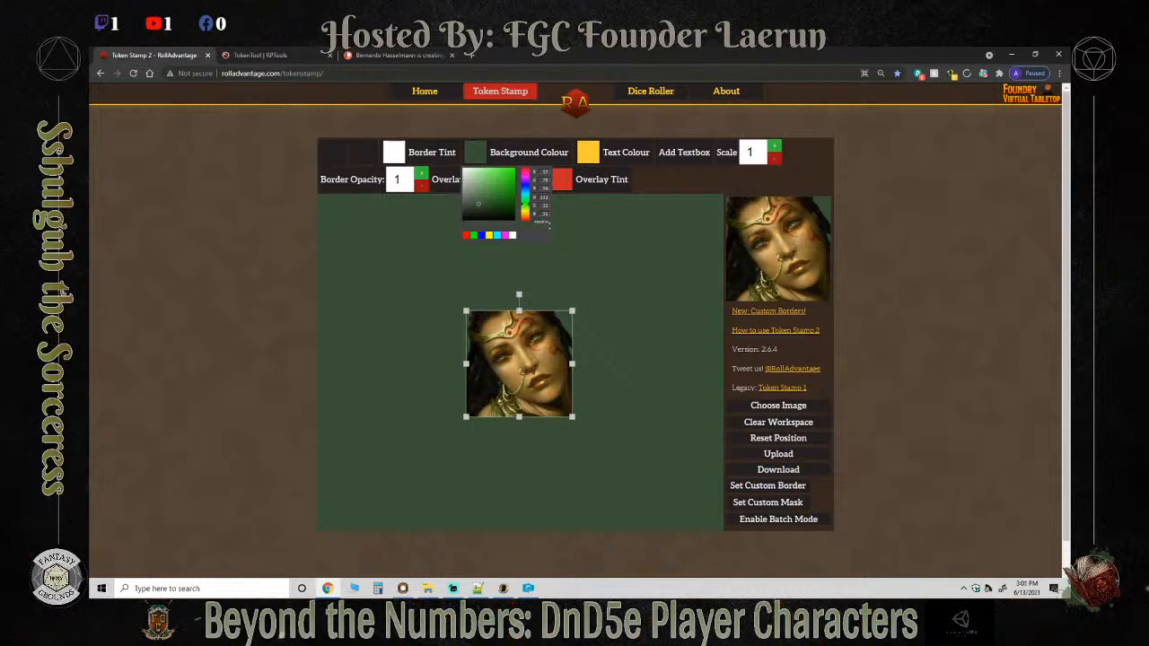
pyautogui.moveTo(478, 203); pyautogui.dragTo(481, 190)
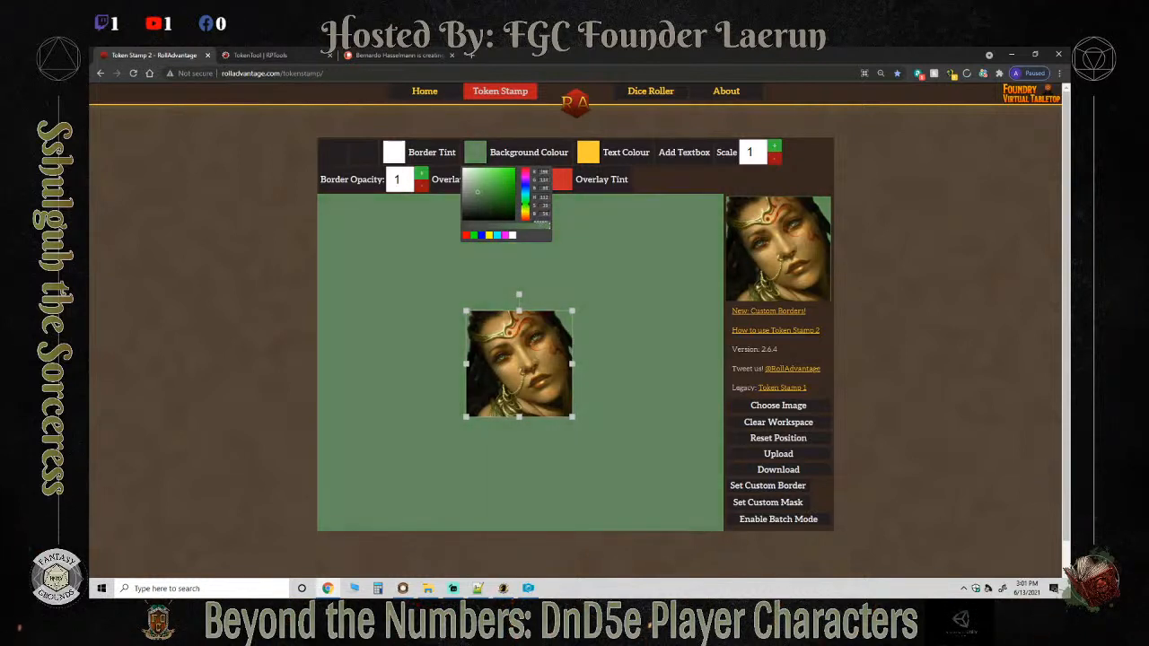
pyautogui.moveTo(478, 189); pyautogui.dragTo(490, 186)
# Enlarge the portrait slightly again so it extends past the edges of the token area.
pyautogui.scroll(-1, 671, 392)
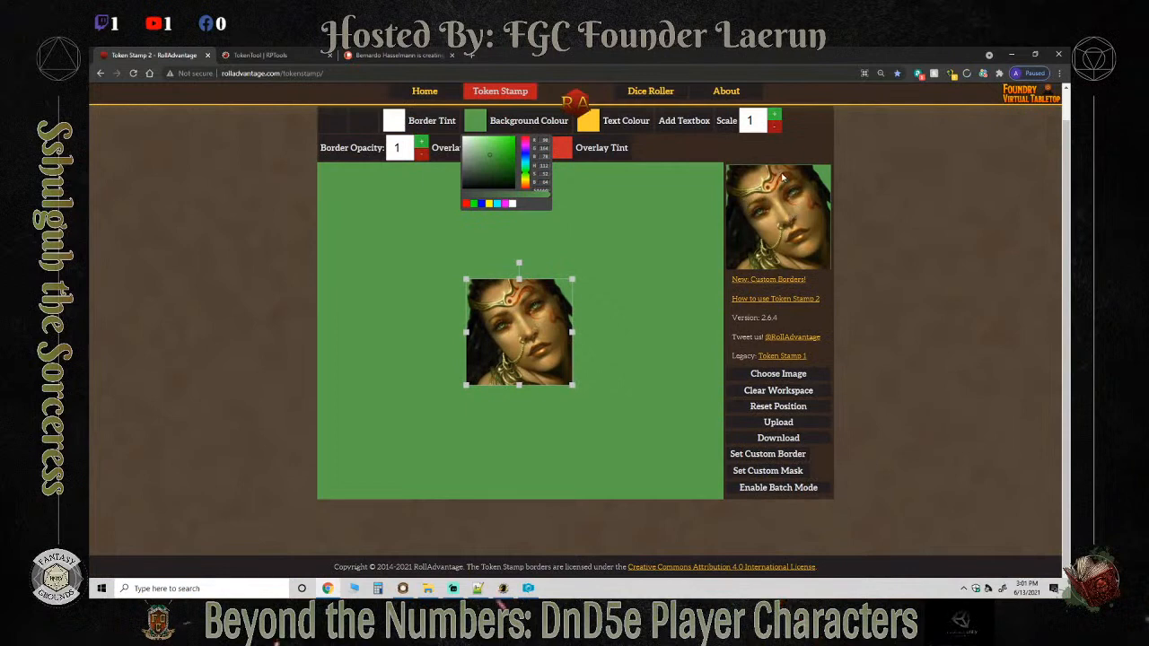
pyautogui.click(531, 316)
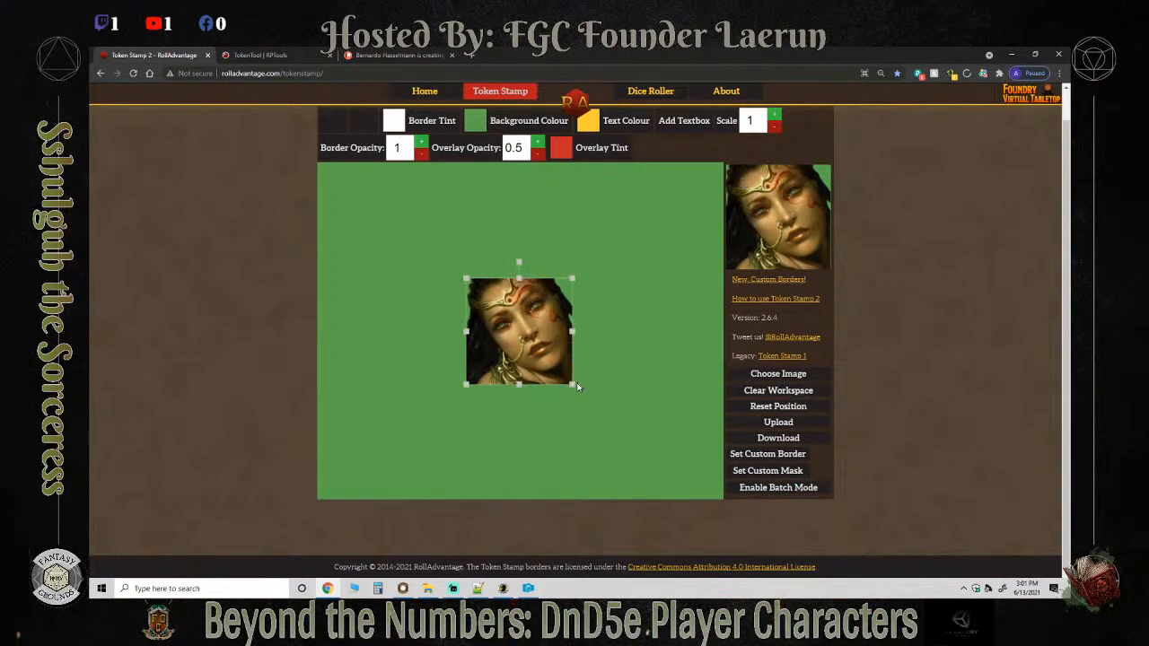
pyautogui.moveTo(571, 386); pyautogui.dragTo(577, 389)
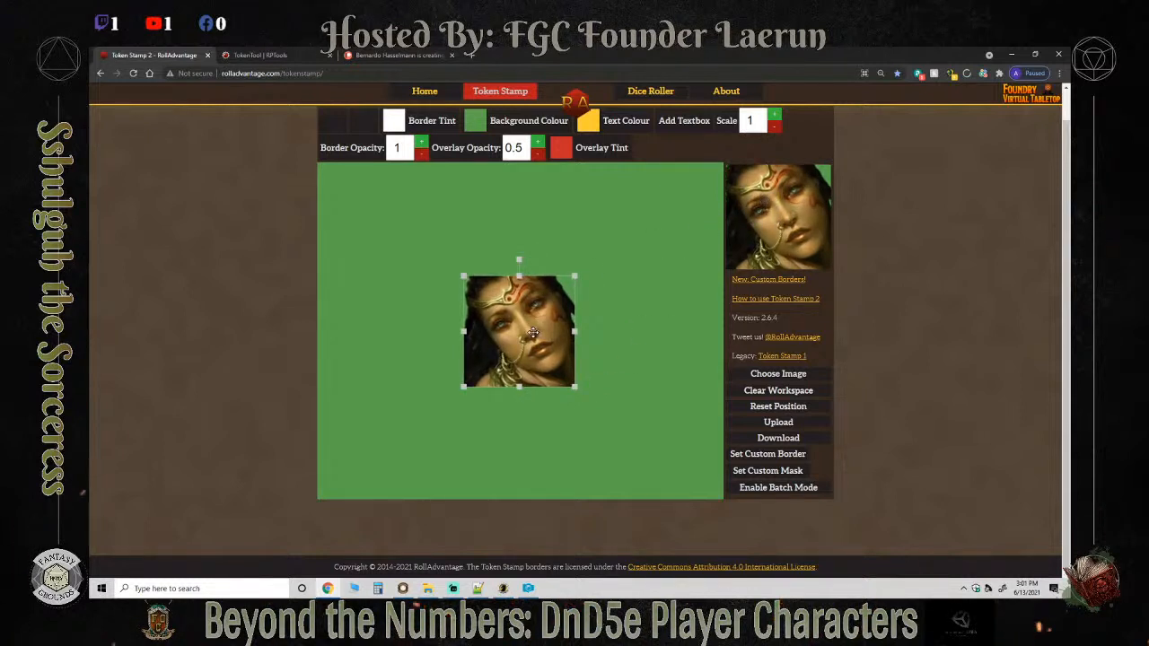
# Try moving and resizing the portrait so it fits exactly inside the square token area.
pyautogui.moveTo(532, 332); pyautogui.dragTo(531, 342)
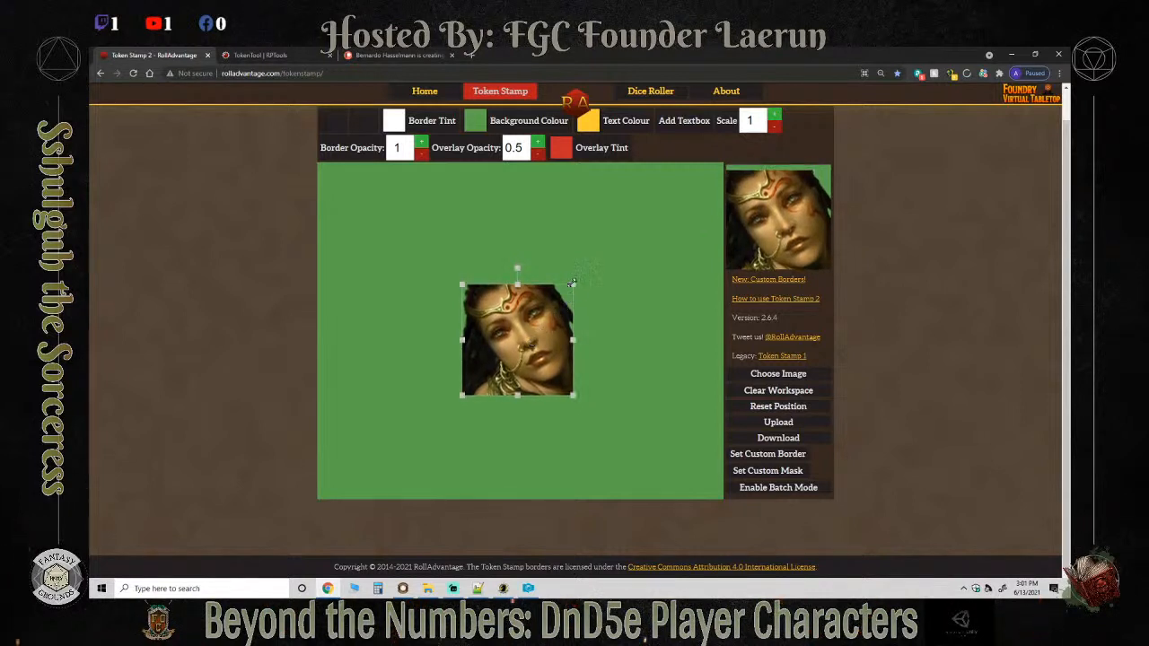
pyautogui.moveTo(572, 284); pyautogui.dragTo(576, 277)
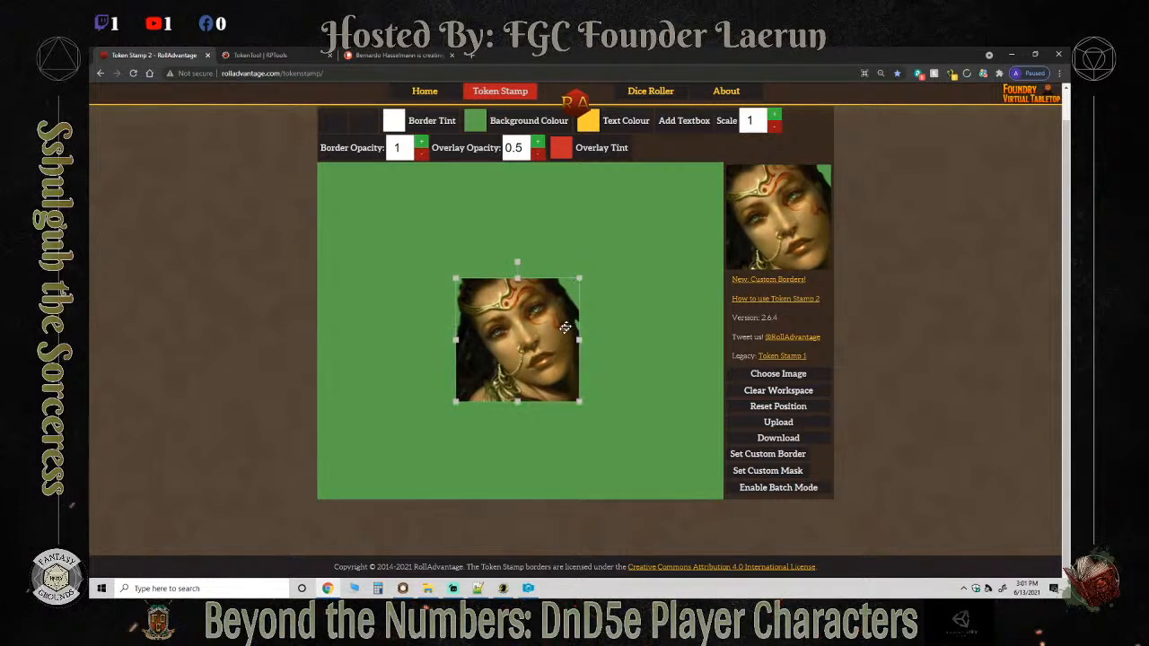
pyautogui.moveTo(580, 277); pyautogui.dragTo(578, 279)
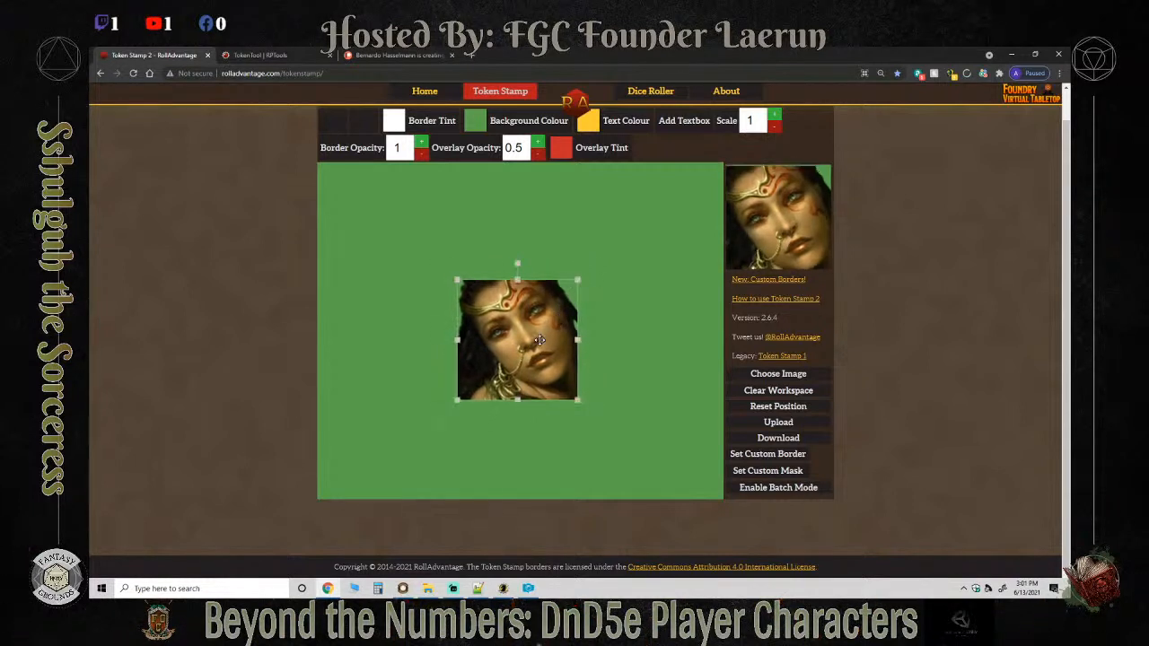
pyautogui.moveTo(538, 340); pyautogui.dragTo(539, 339)
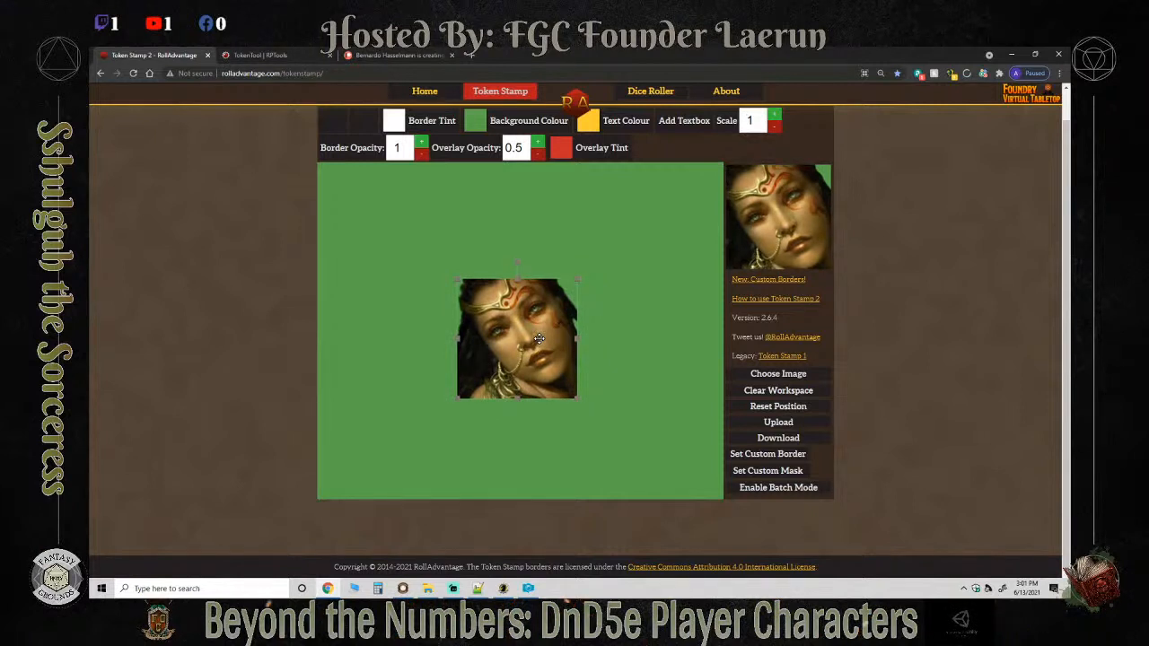
pyautogui.moveTo(577, 278); pyautogui.dragTo(570, 285)
pyautogui.moveTo(536, 331); pyautogui.dragTo(535, 323)
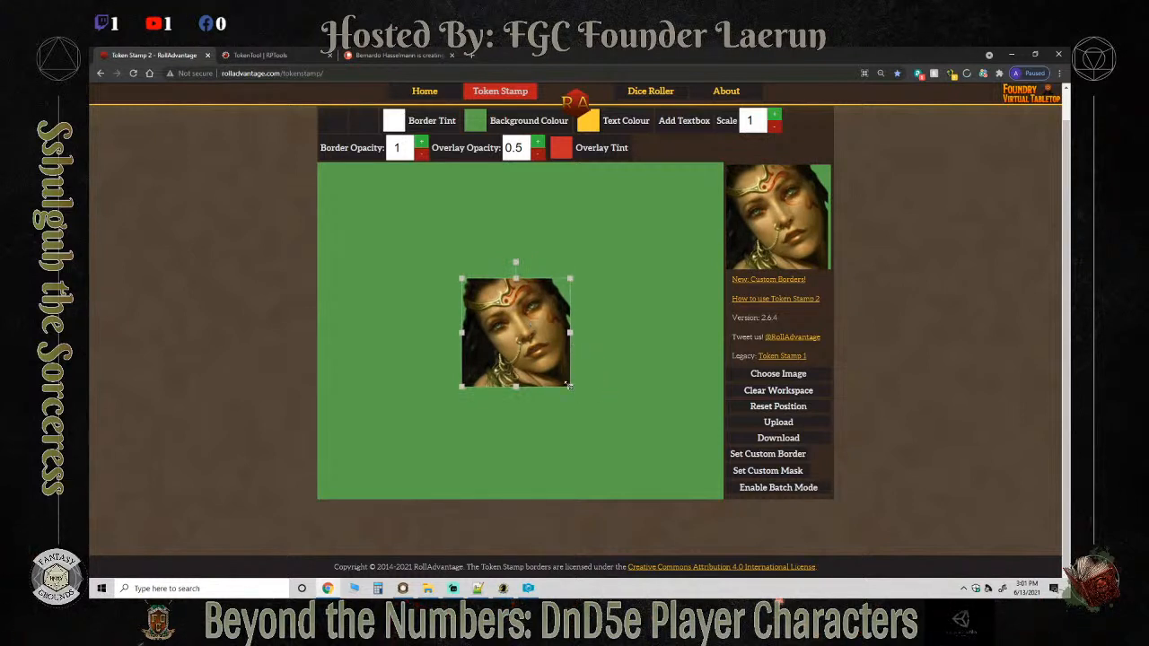
pyautogui.moveTo(568, 384); pyautogui.dragTo(577, 388)
# Close the current Token Stamp page and reopen rolladvantage.com/tokenstamp/ in a new browser tab.
pyautogui.hotkey('alt', 'Home')
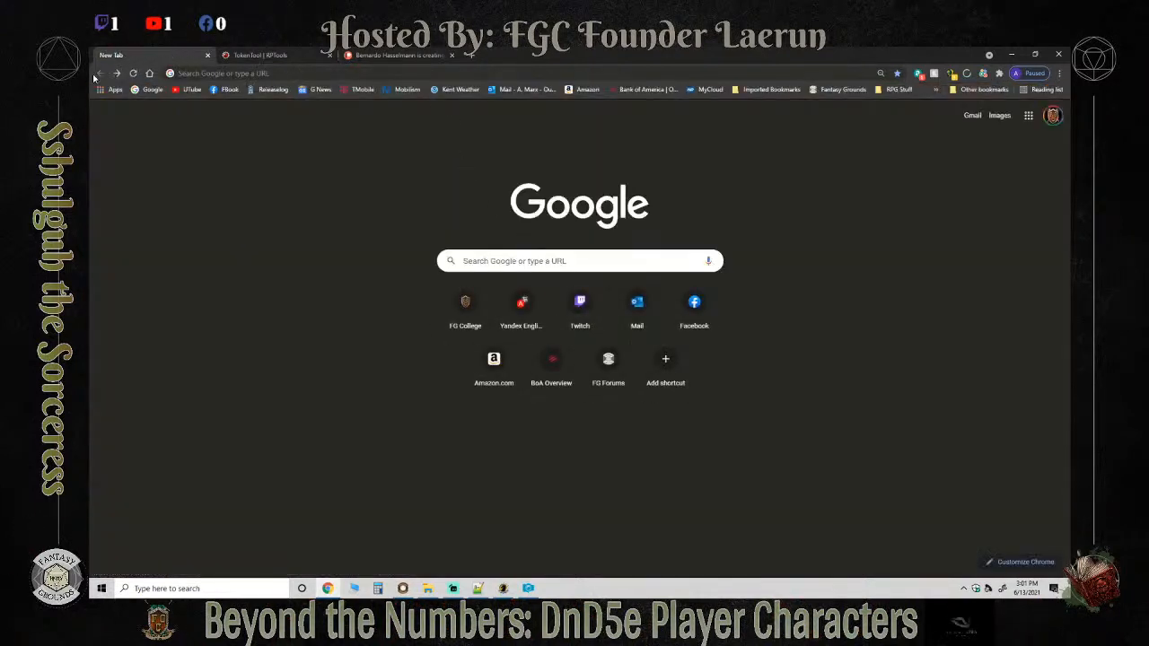
pyautogui.click(208, 56)
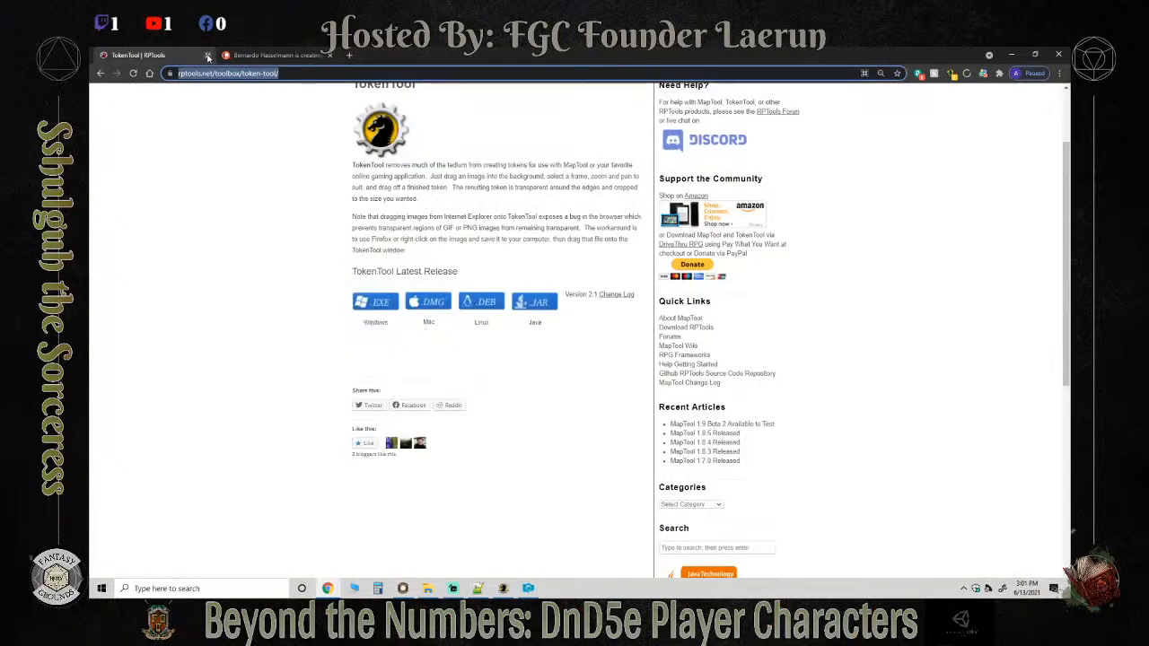
pyautogui.click(348, 55)
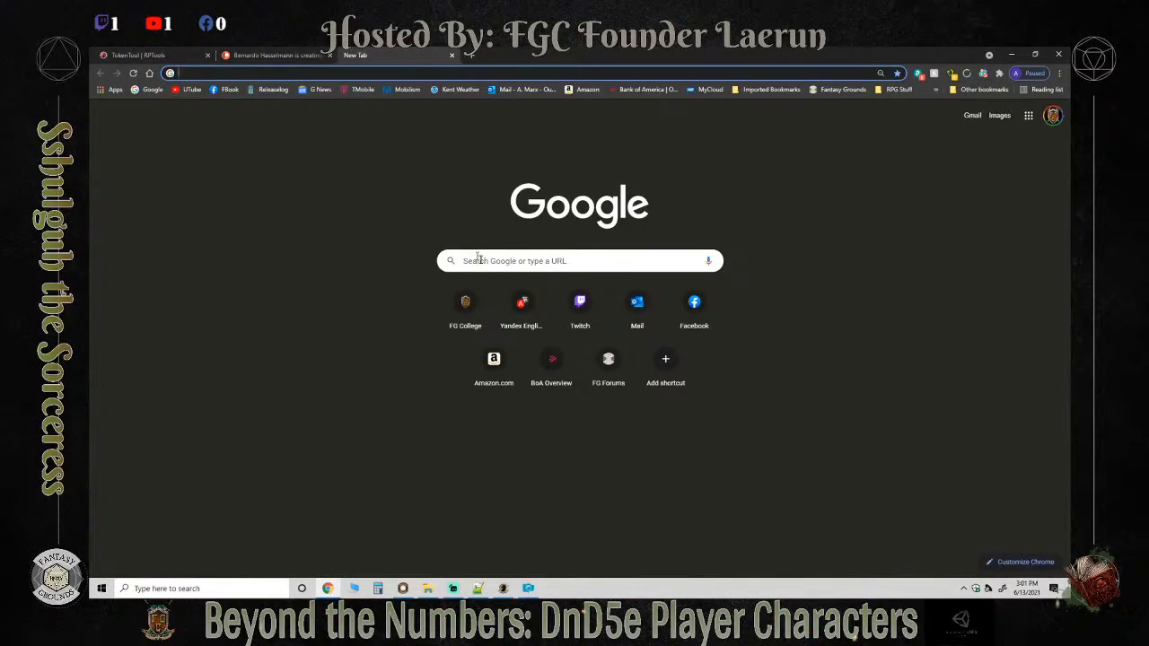
pyautogui.click(489, 265)
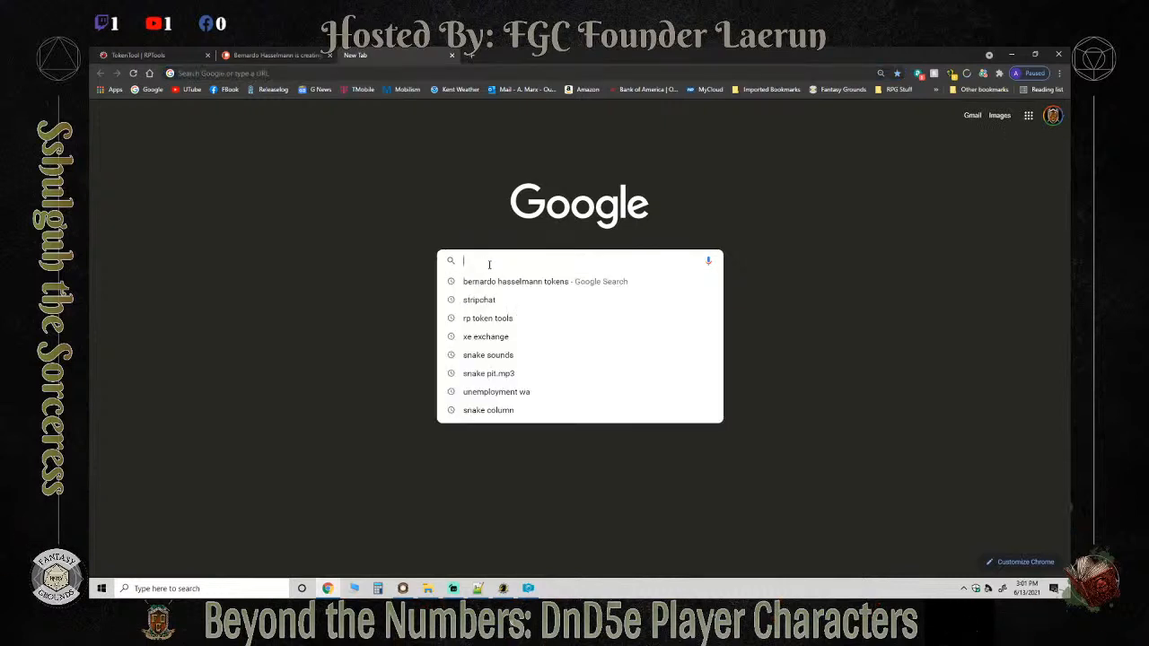
pyautogui.click(281, 73)
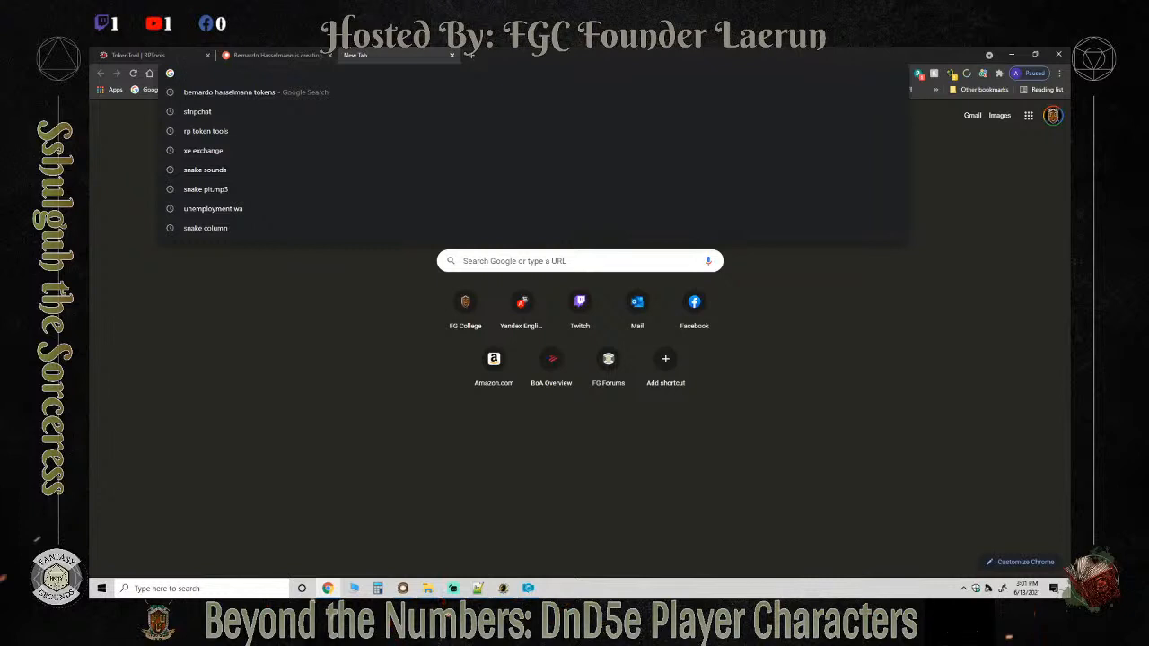
pyautogui.write('rolladvantage.com/tokenstamp/')
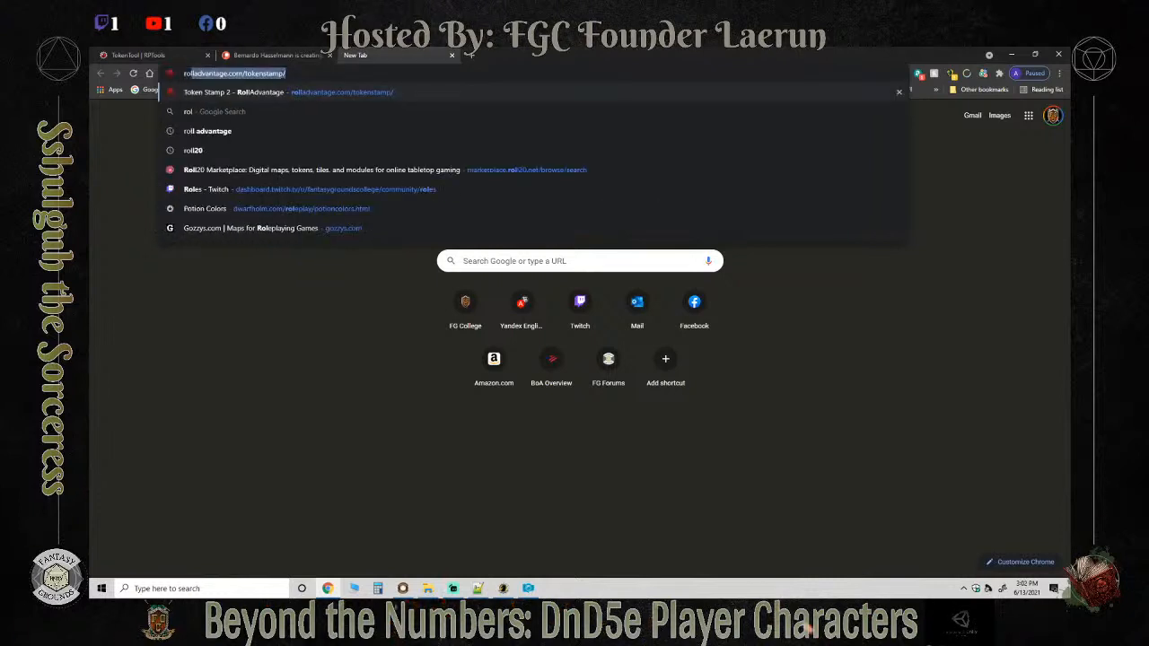
pyautogui.press('Right')
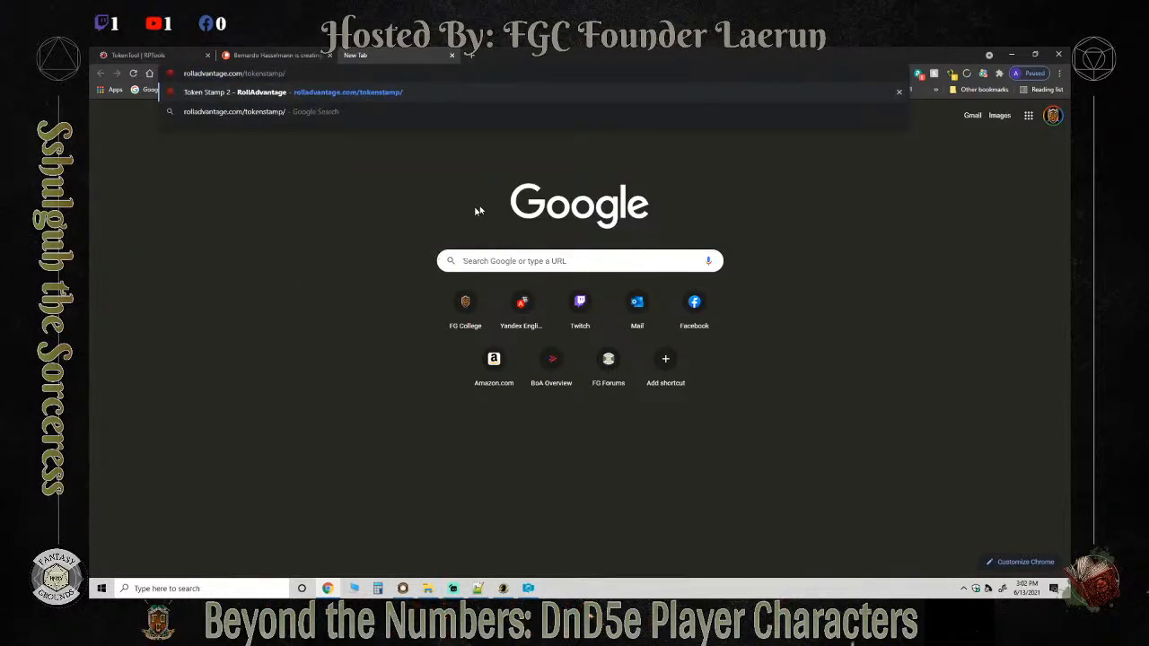
pyautogui.press('Return')
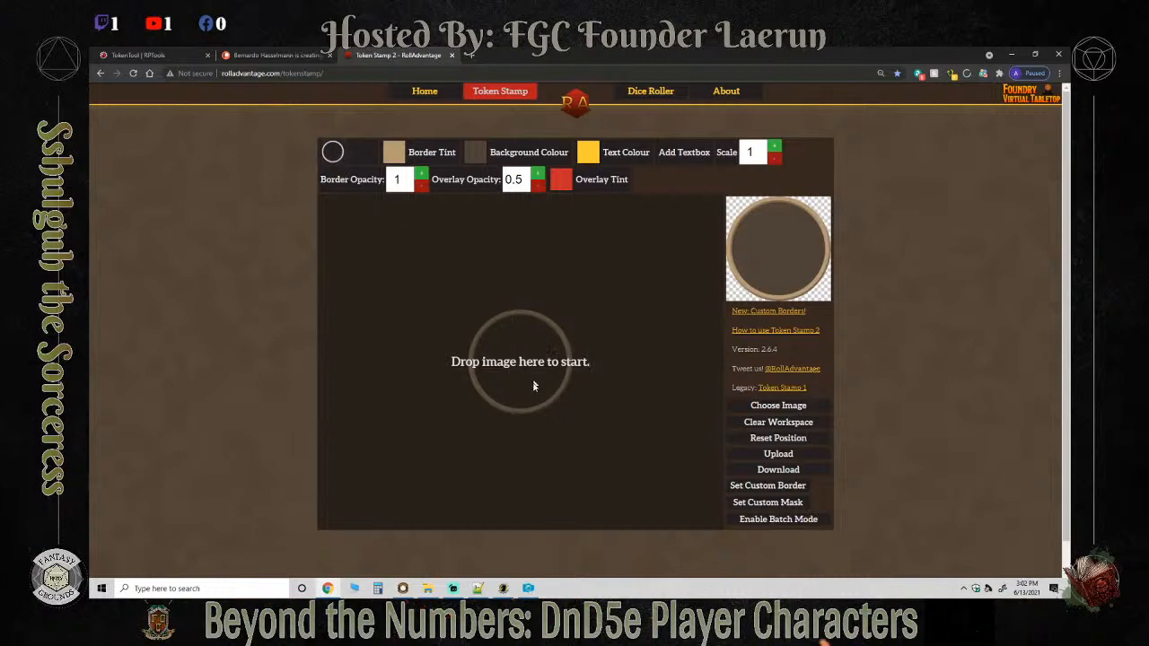
# Load Sshulguh_Portrait.png from the recent files into the empty token workspace and remove the token's circular border.
pyautogui.click(429, 588)
pyautogui.click(776, 334)
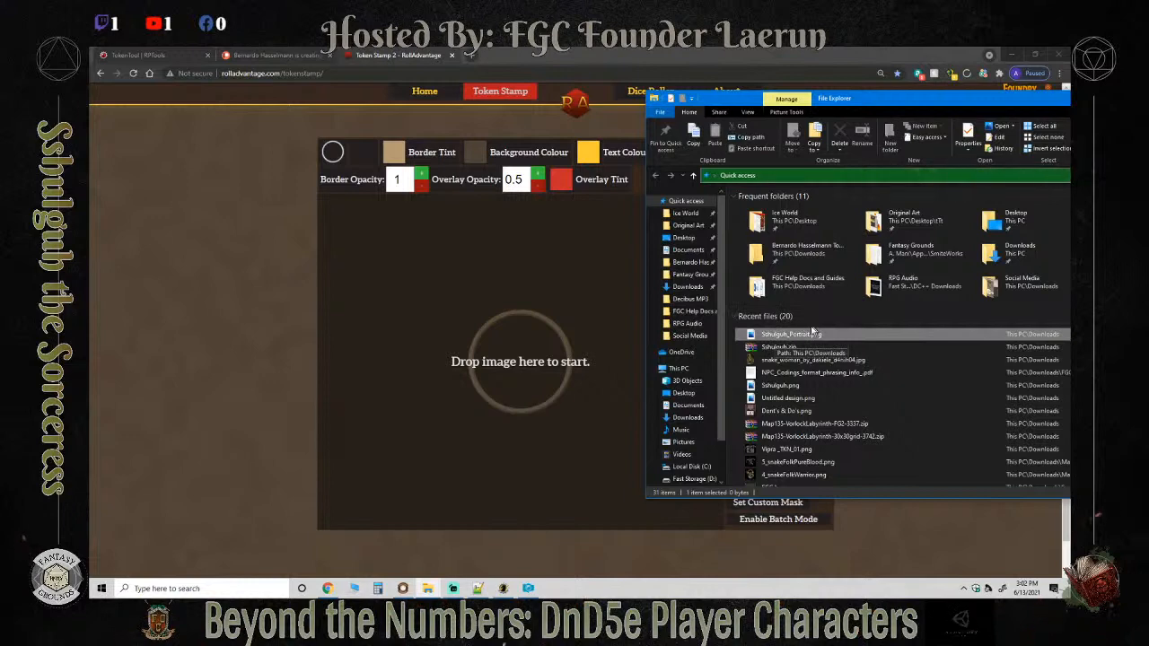
pyautogui.moveTo(781, 336); pyautogui.dragTo(521, 379)
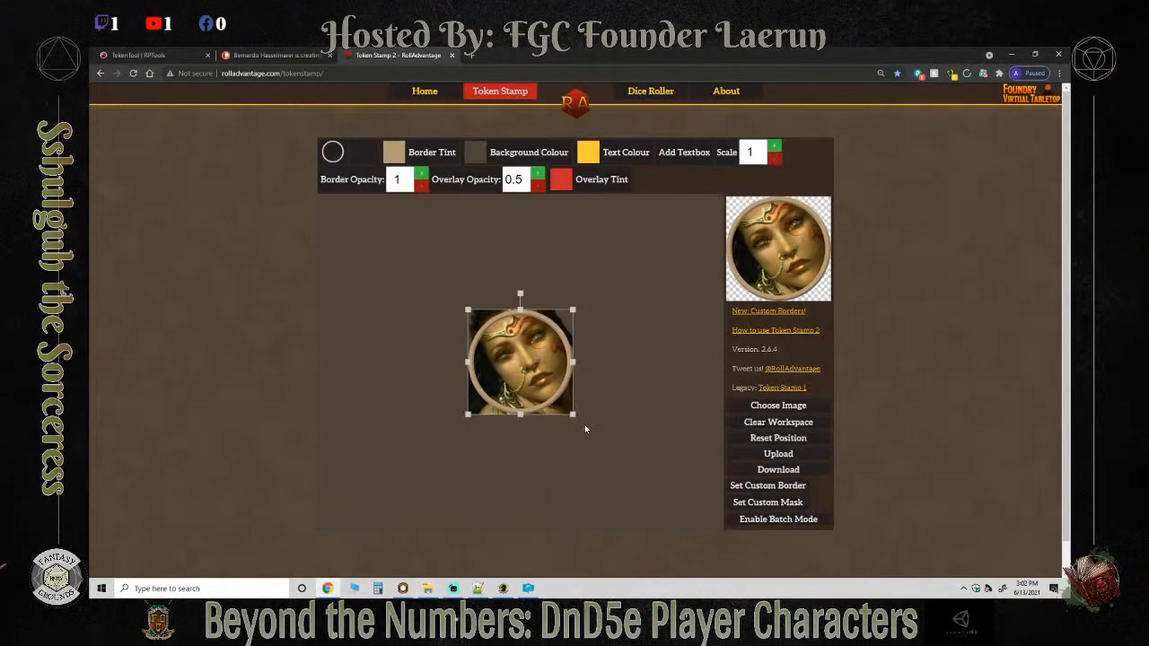
pyautogui.click(332, 152)
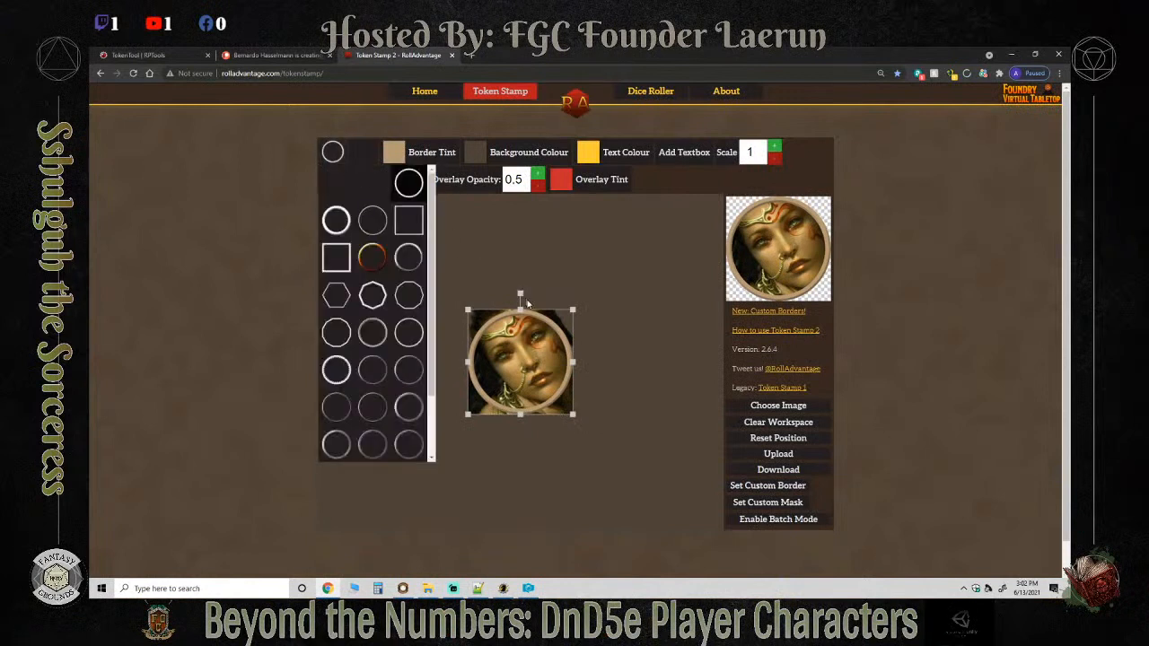
pyautogui.click(338, 185)
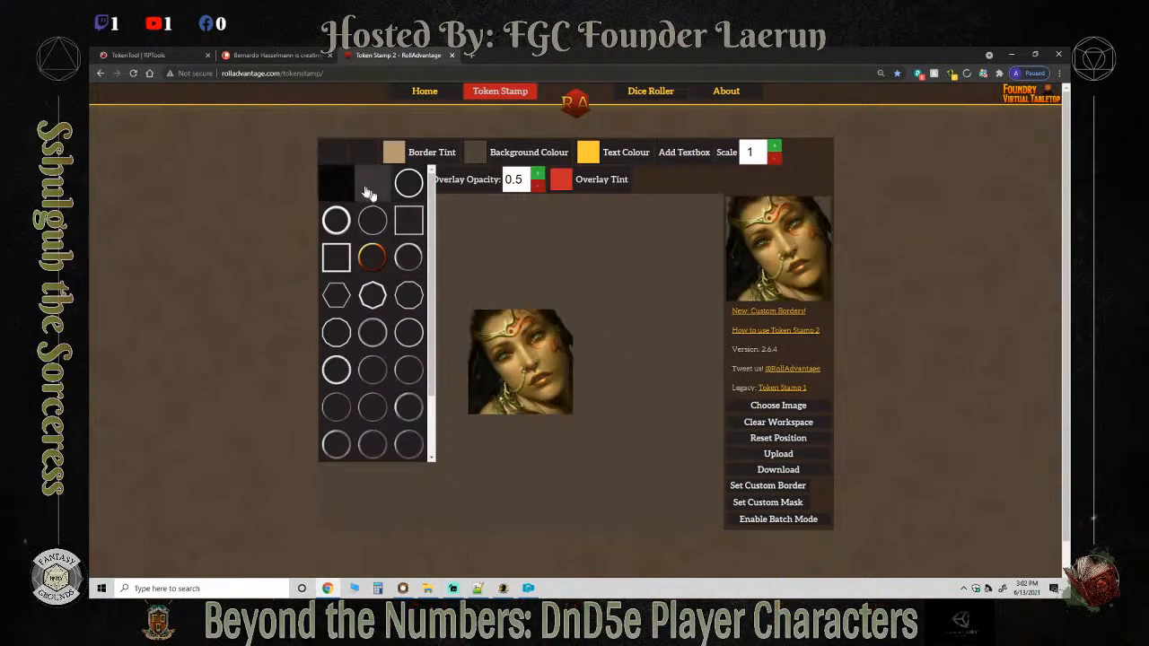
pyautogui.click(324, 159)
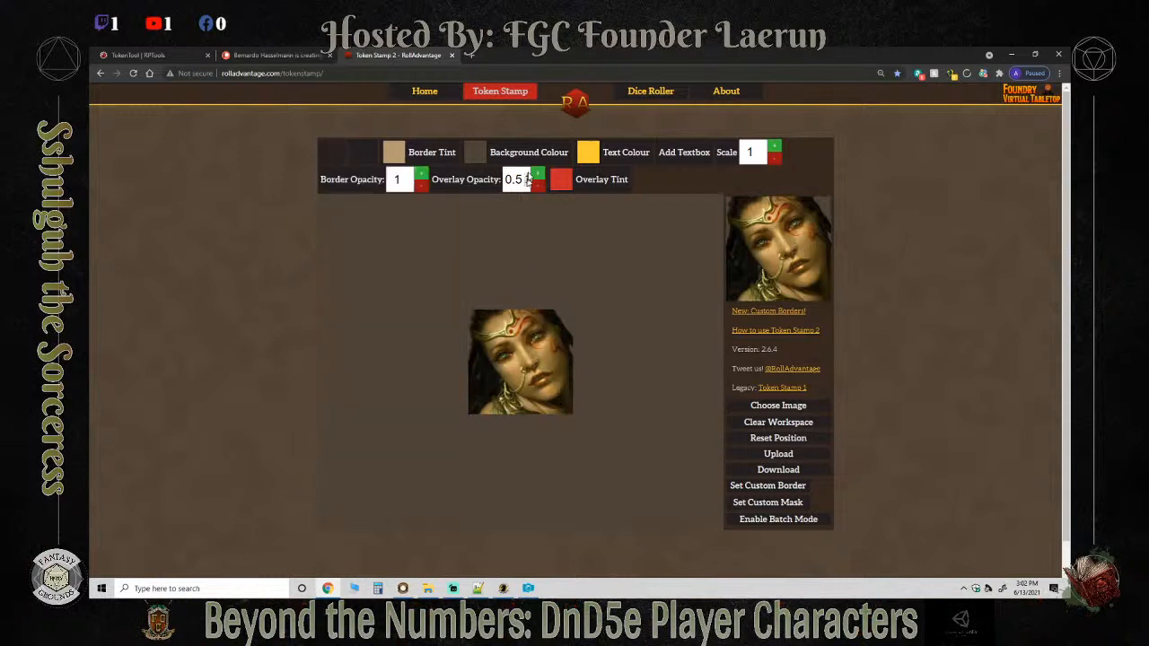
# Set the token's background colour to a muted green, then download the token and check the saved image.
pyautogui.click(526, 152)
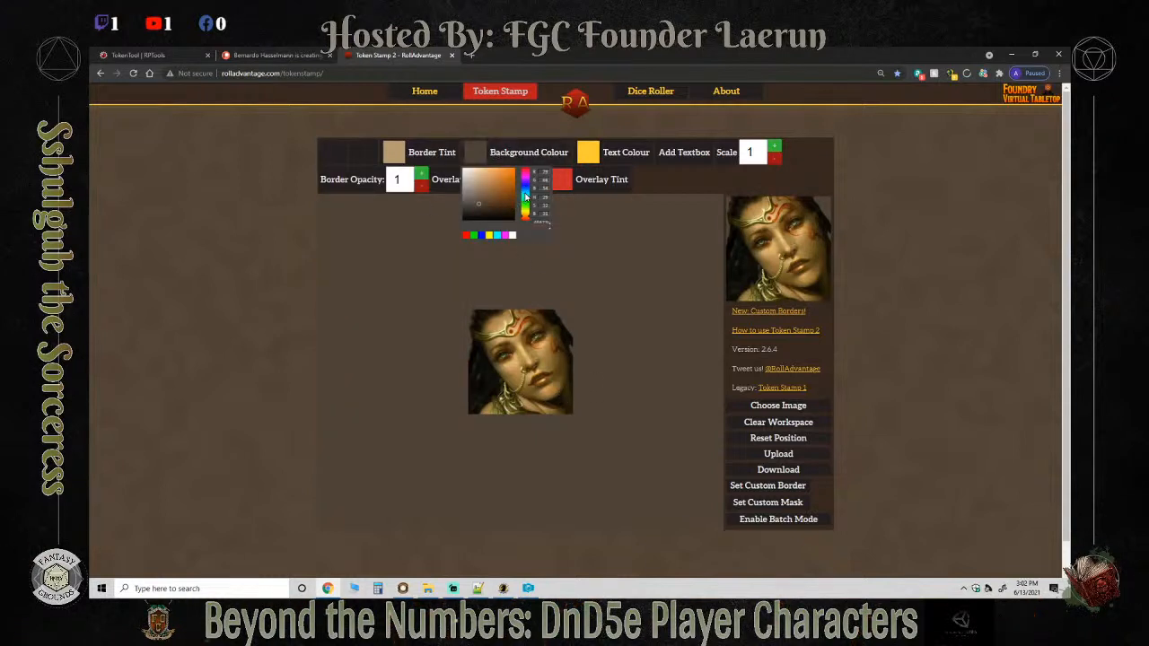
pyautogui.click(526, 196)
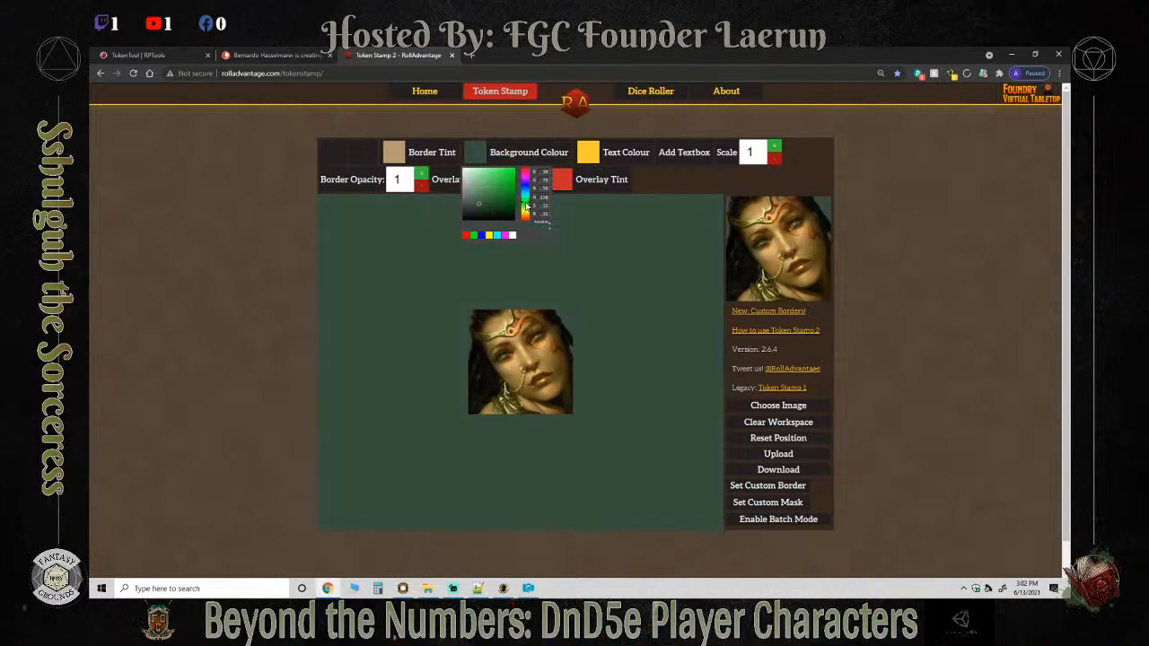
pyautogui.moveTo(526, 206); pyautogui.dragTo(480, 194)
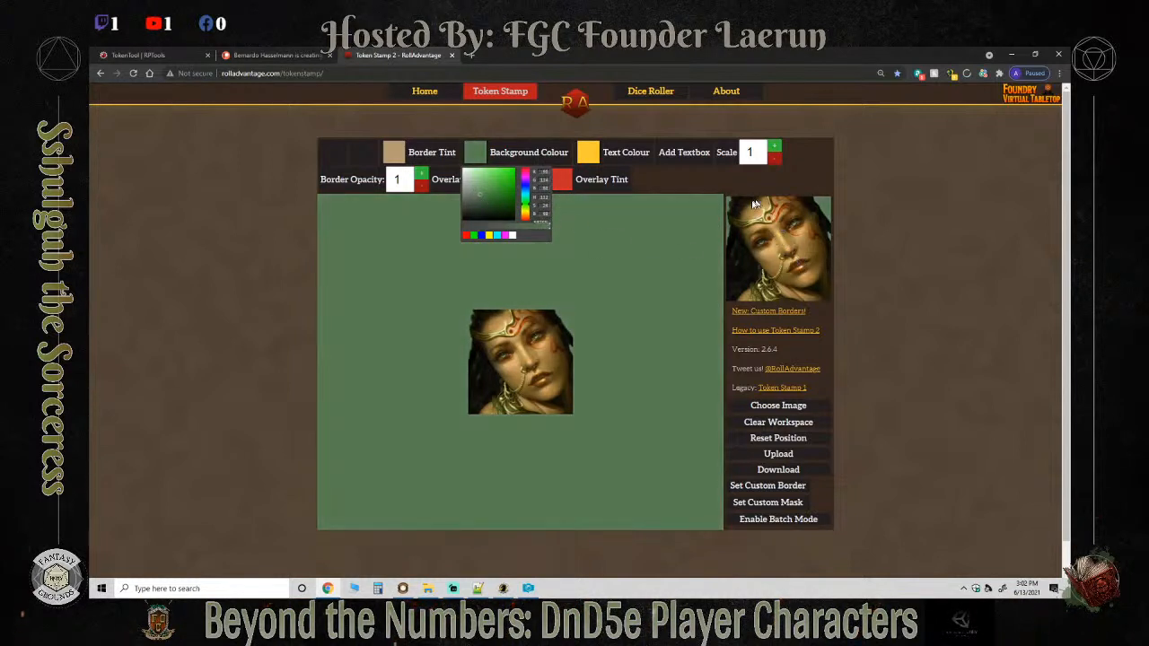
pyautogui.click(608, 252)
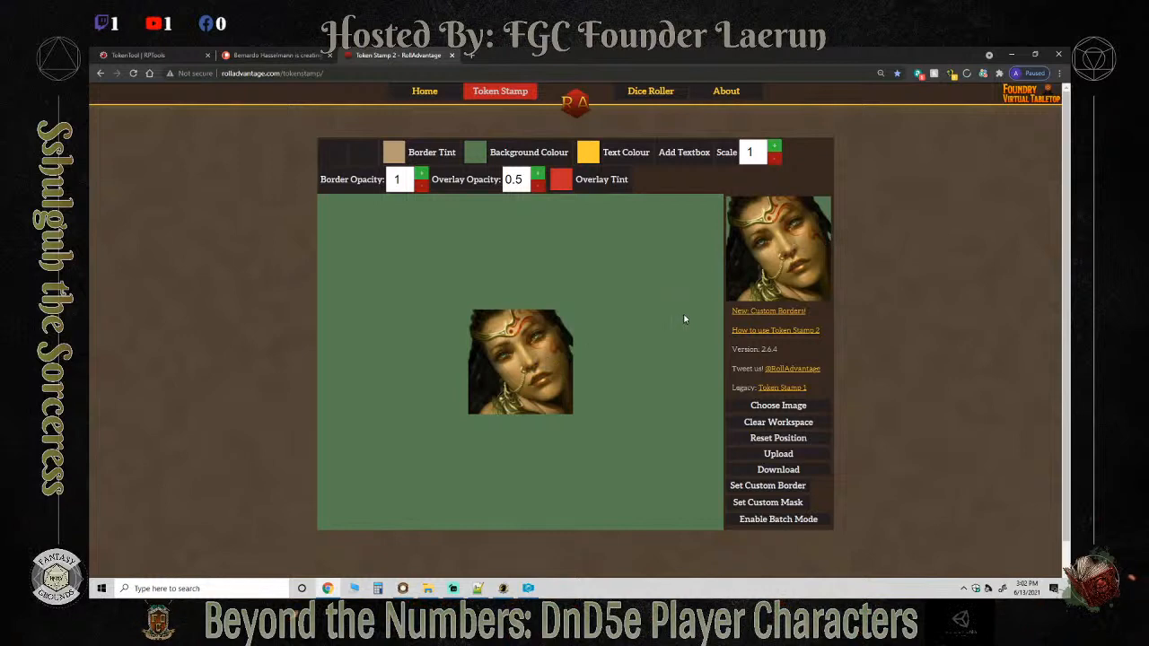
pyautogui.click(803, 473)
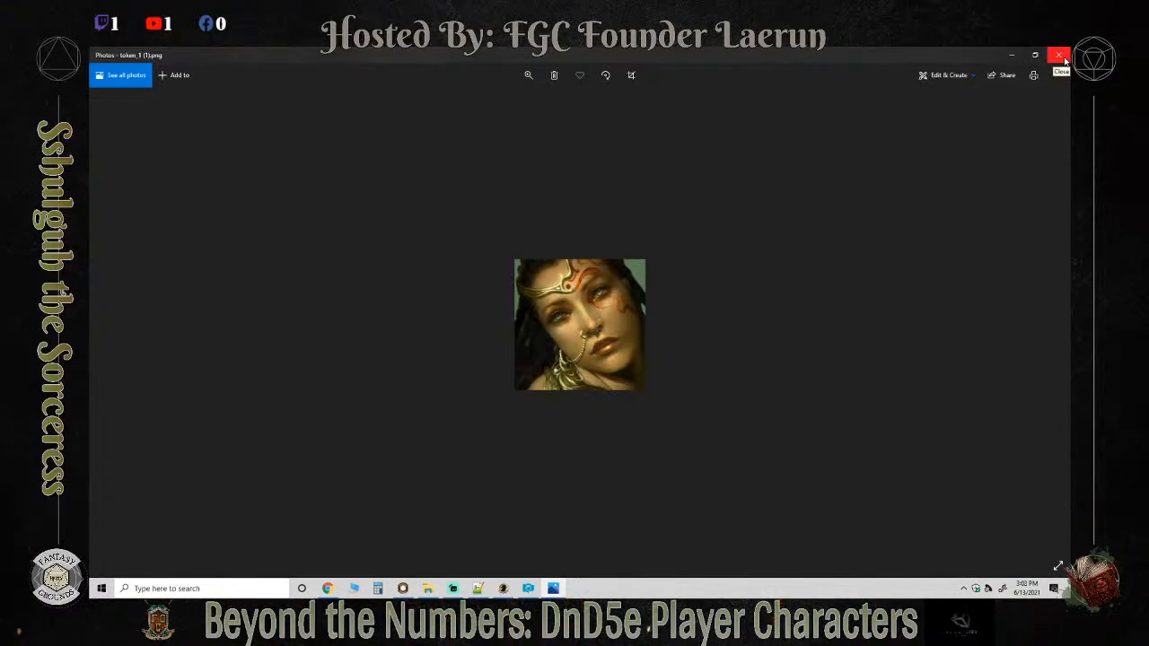
pyautogui.click(1061, 57)
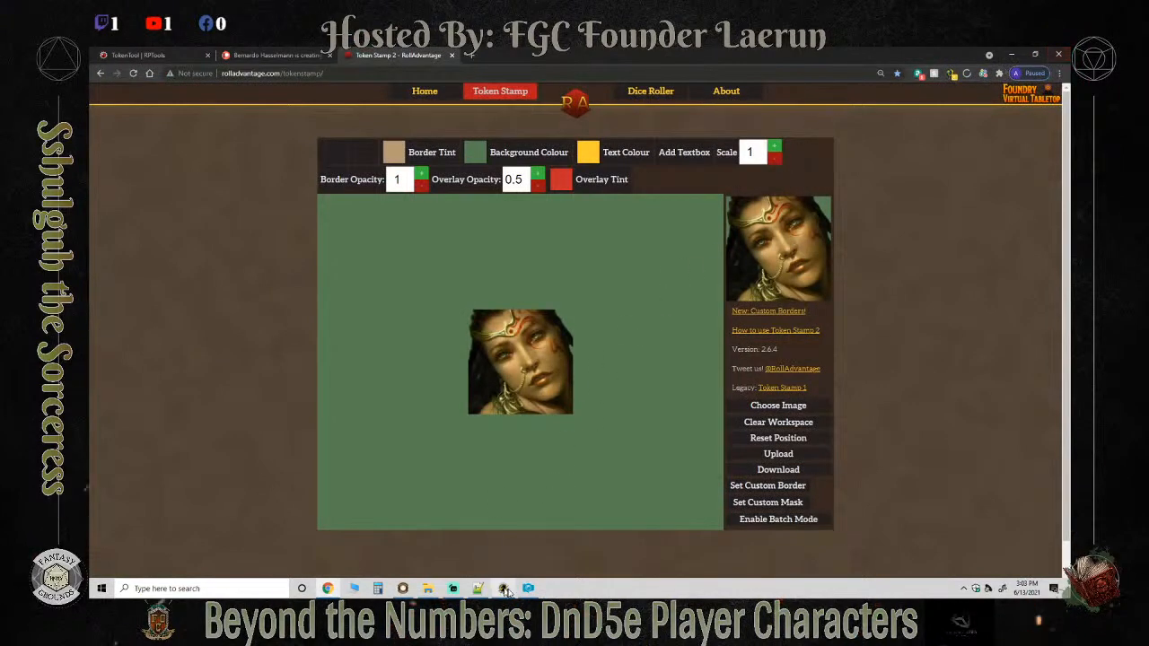
# View Untitled design.png in File Explorer and look through the recent files for the downloaded token image.
pyautogui.click(452, 590)
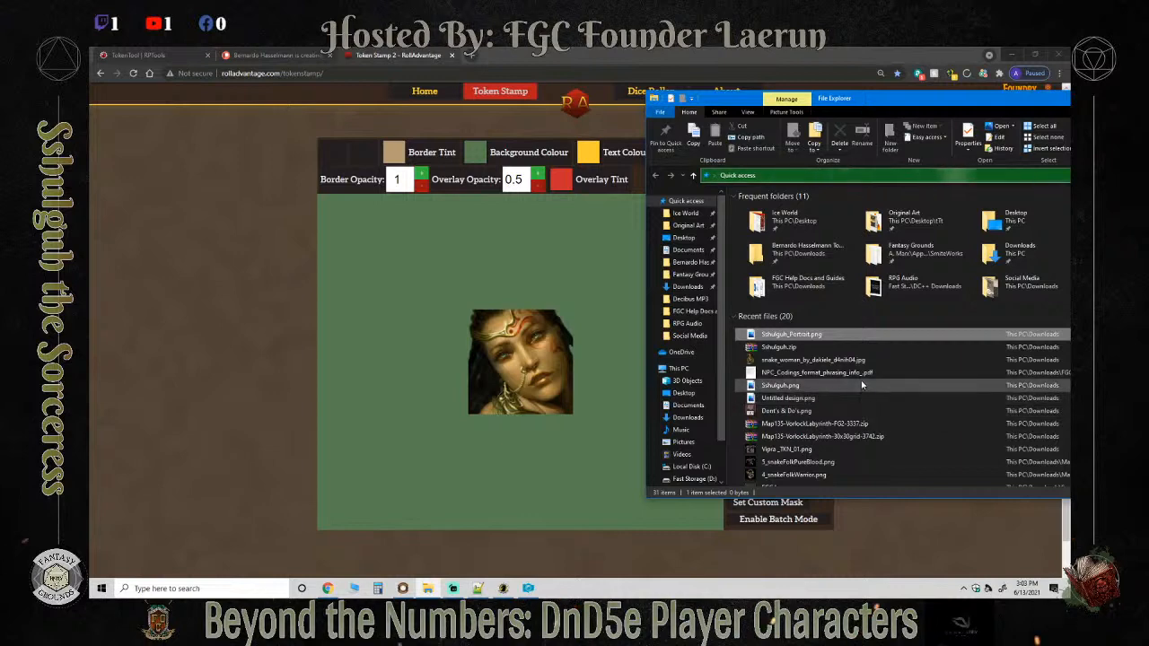
pyautogui.doubleClick(783, 398)
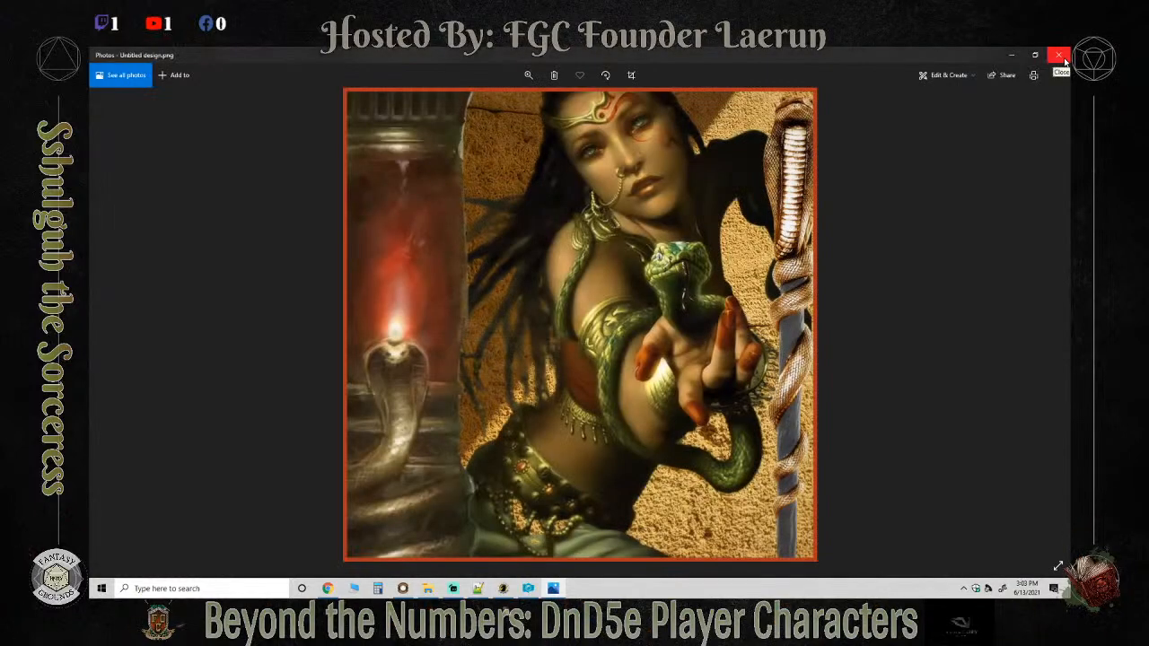
pyautogui.click(1061, 58)
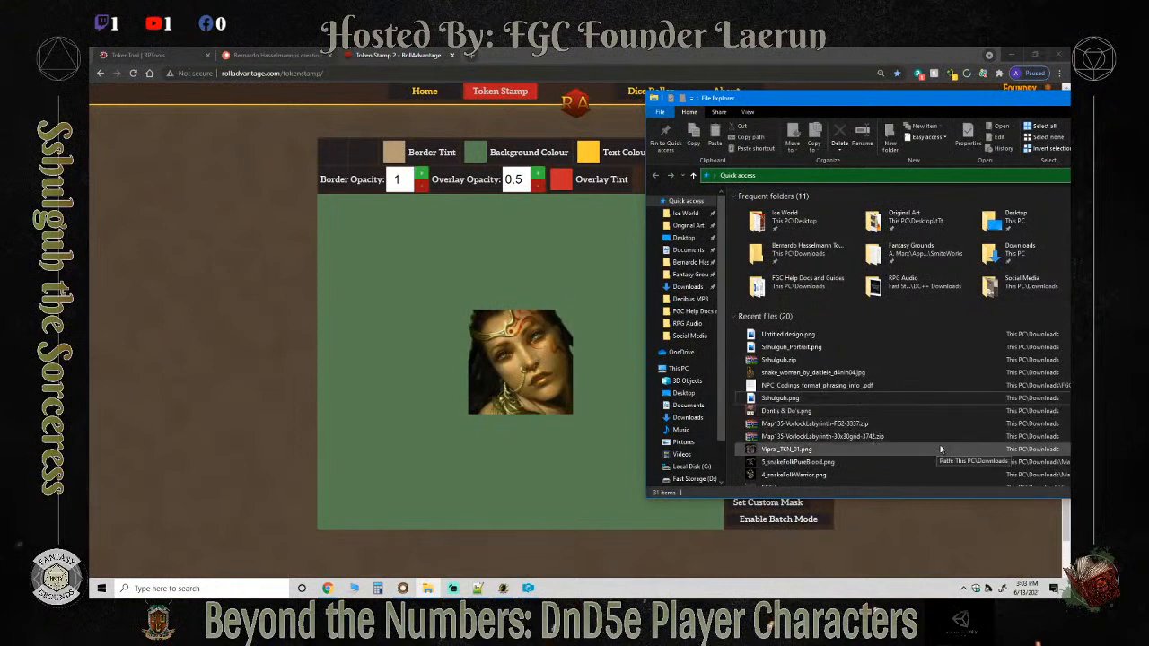
pyautogui.click(793, 333)
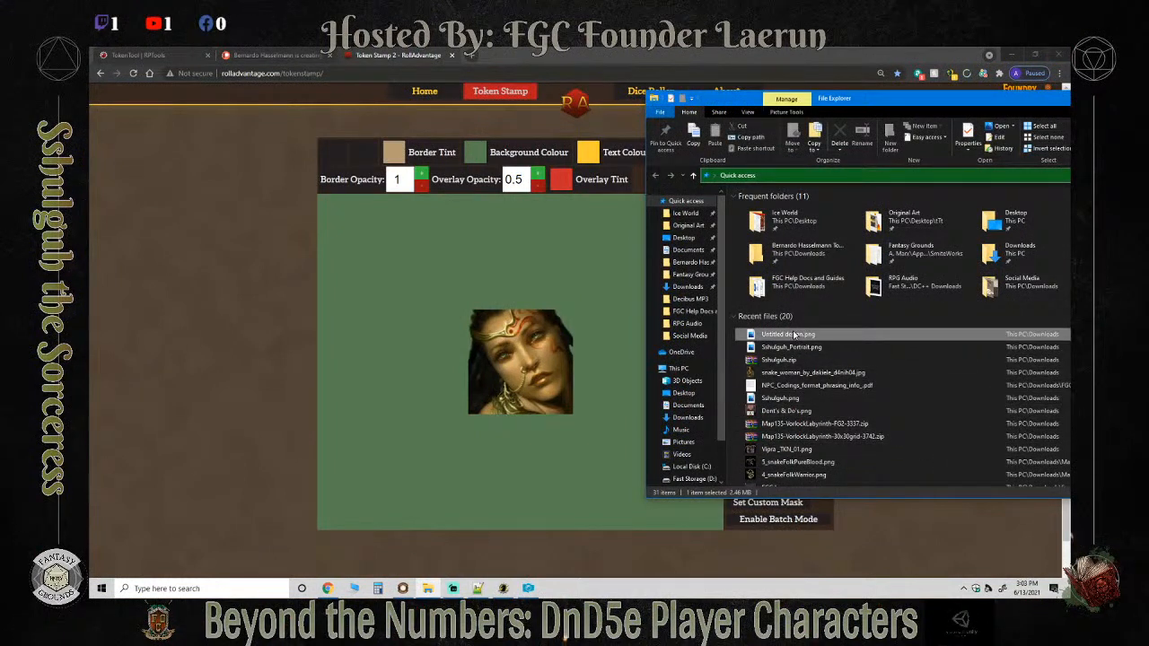
pyautogui.click(841, 374)
pyautogui.scroll(-2, 834, 412)
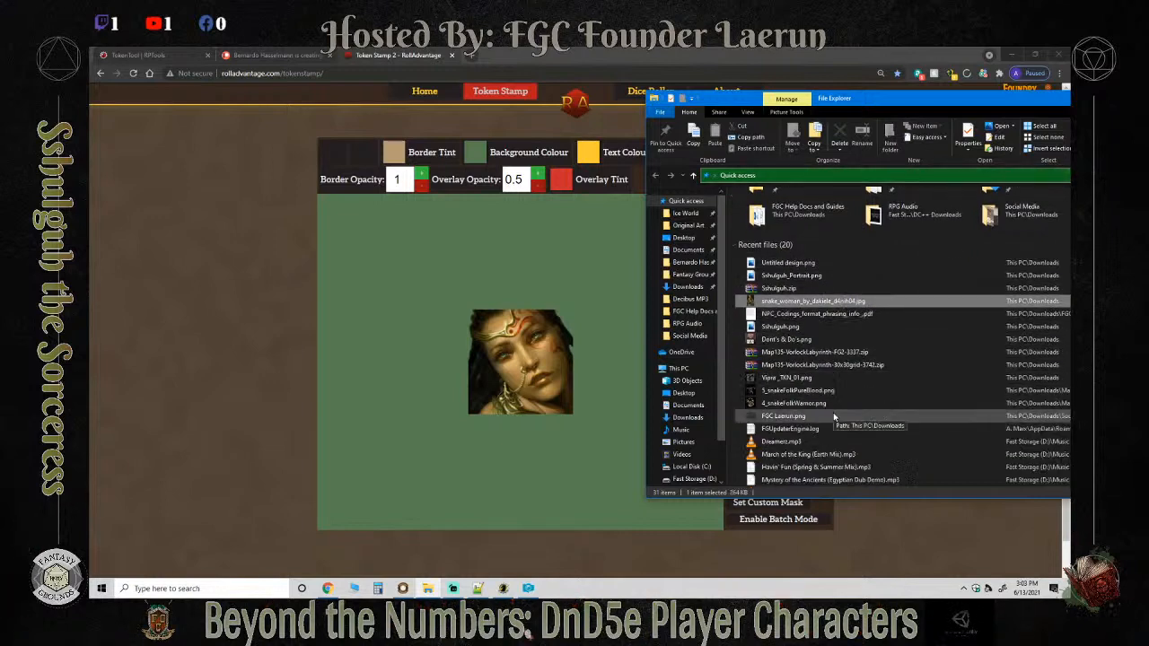
pyautogui.scroll(2, 834, 417)
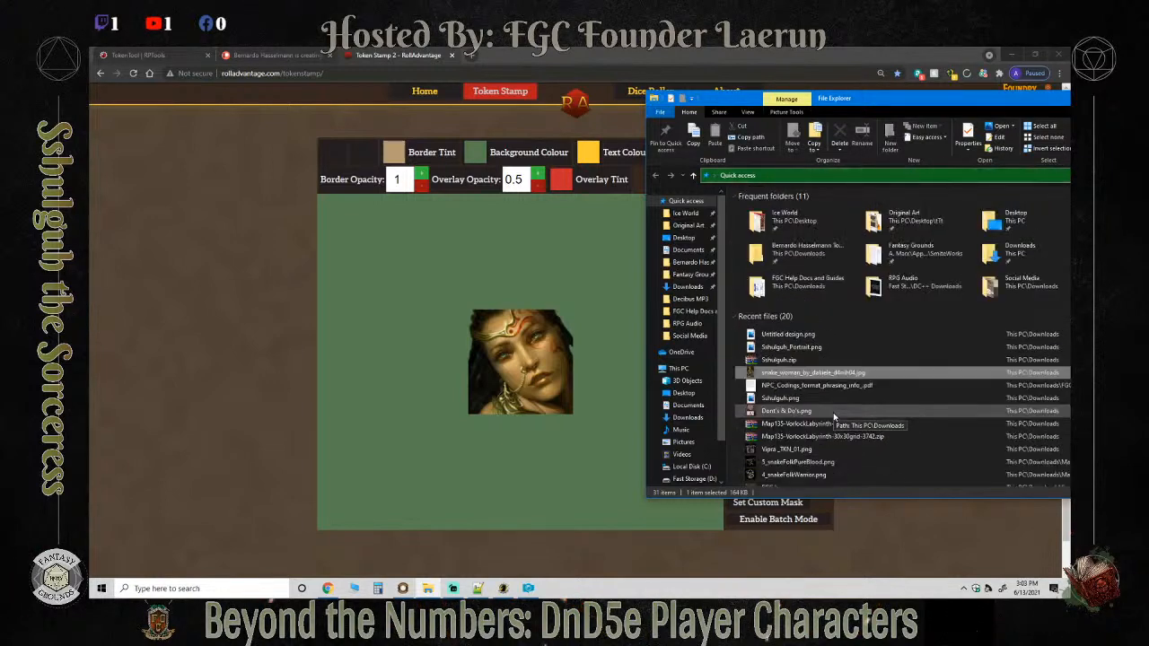
pyautogui.scroll(-2, 834, 417)
pyautogui.scroll(2, 834, 417)
pyautogui.moveTo(932, 101); pyautogui.dragTo(632, 144)
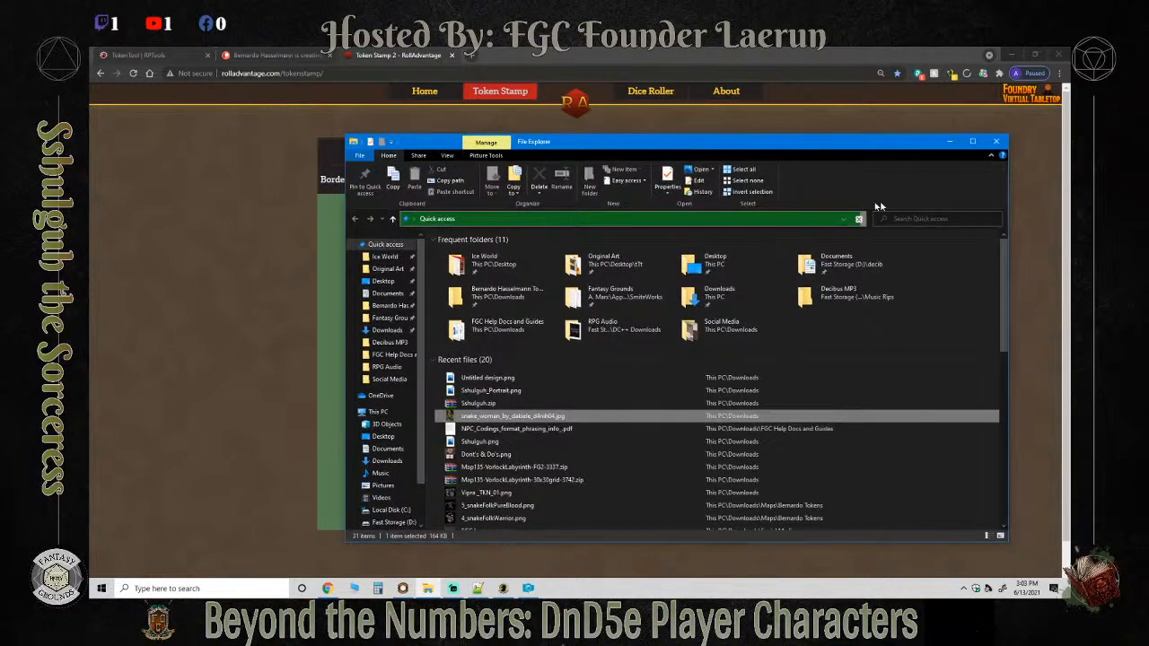
pyautogui.click(950, 141)
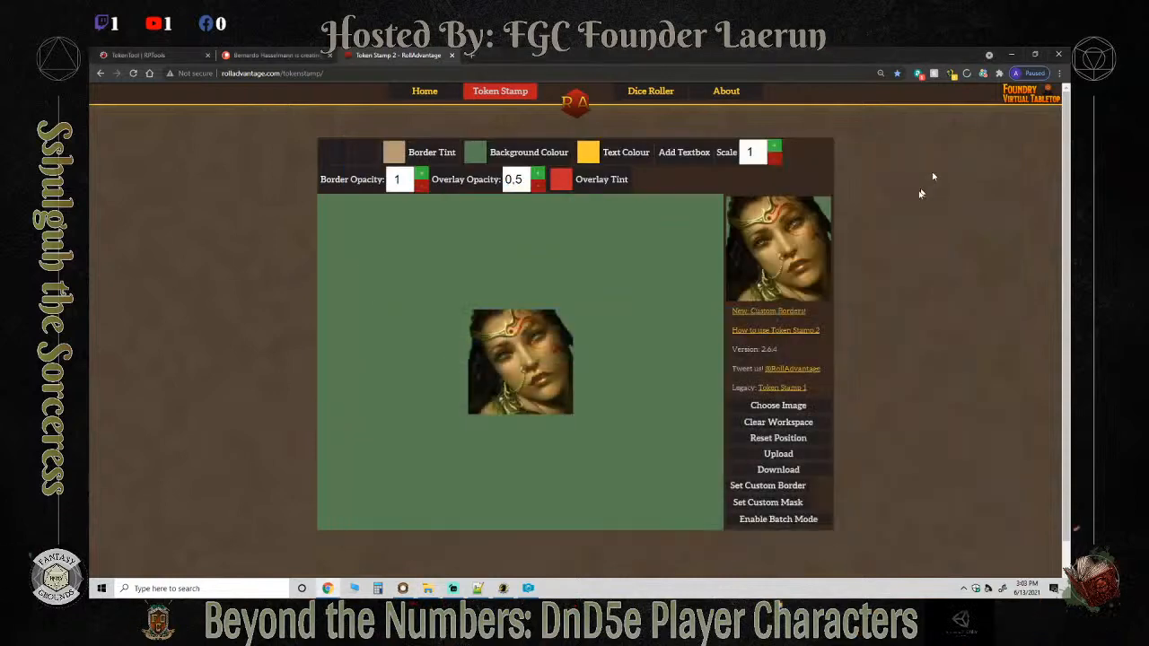
# Download the token again, check the saved image, and return to the token artist's Patreon page.
pyautogui.click(778, 469)
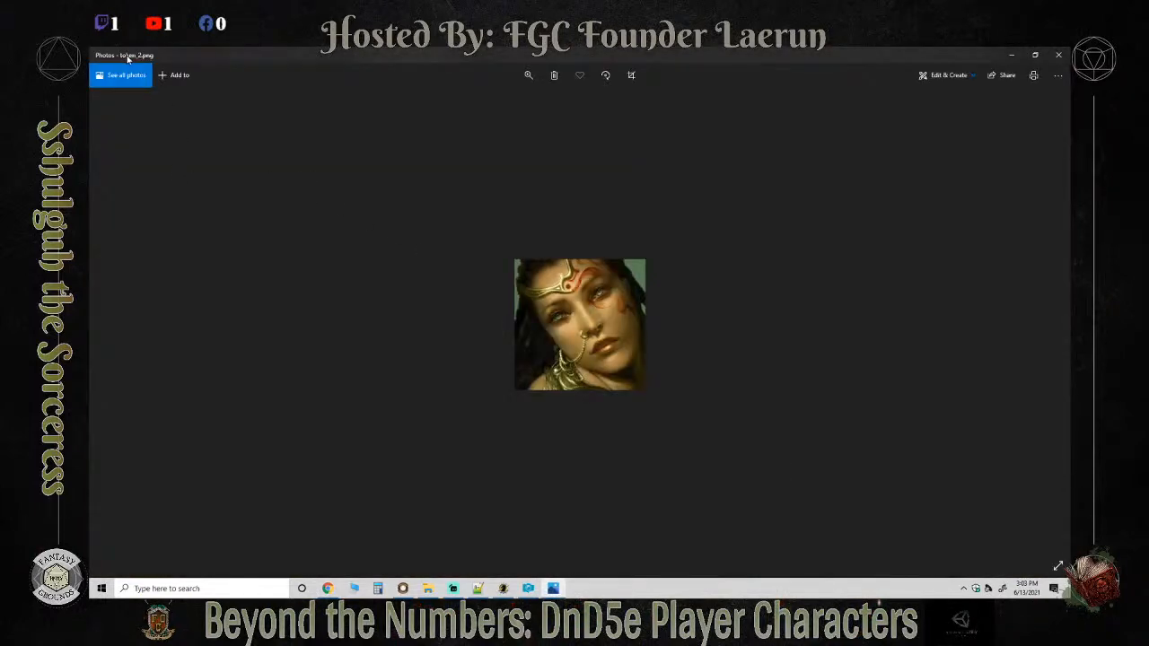
pyautogui.click(1059, 54)
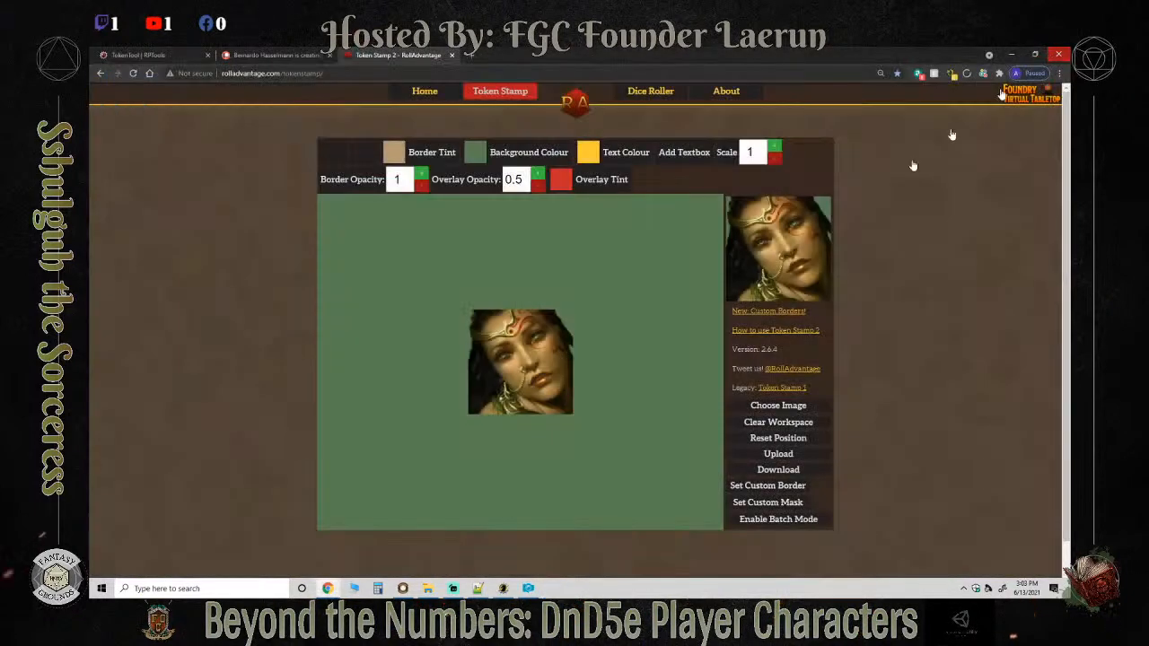
pyautogui.click(270, 54)
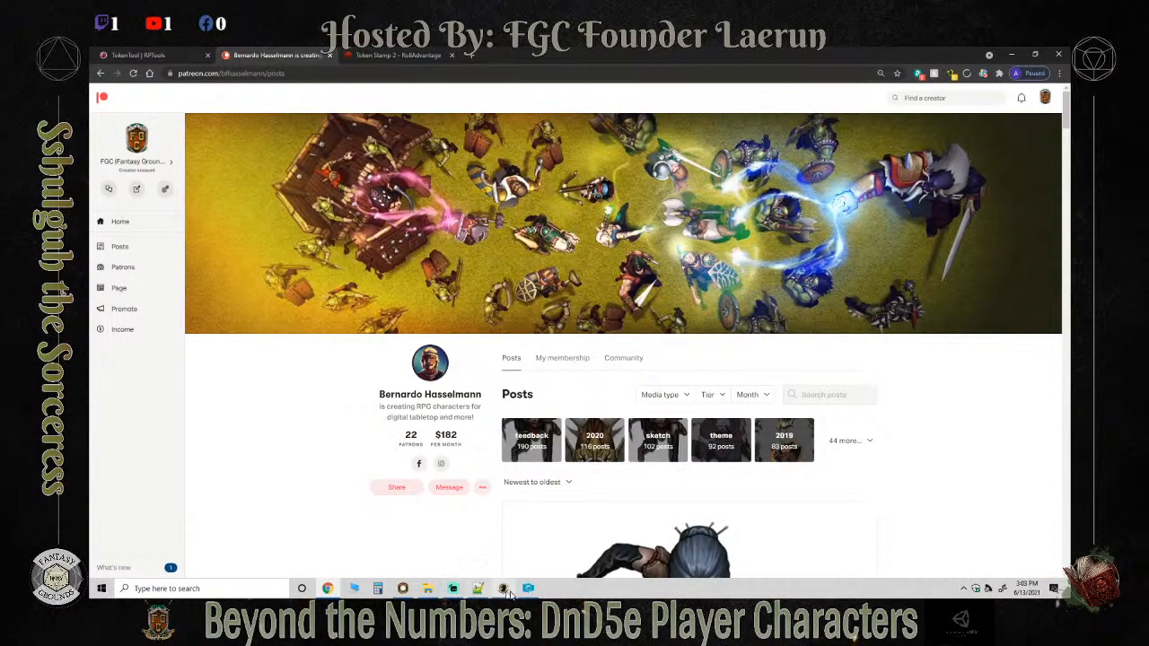
# Open the Downloads folder in File Explorer and delete token_2.png.
pyautogui.click(431, 593)
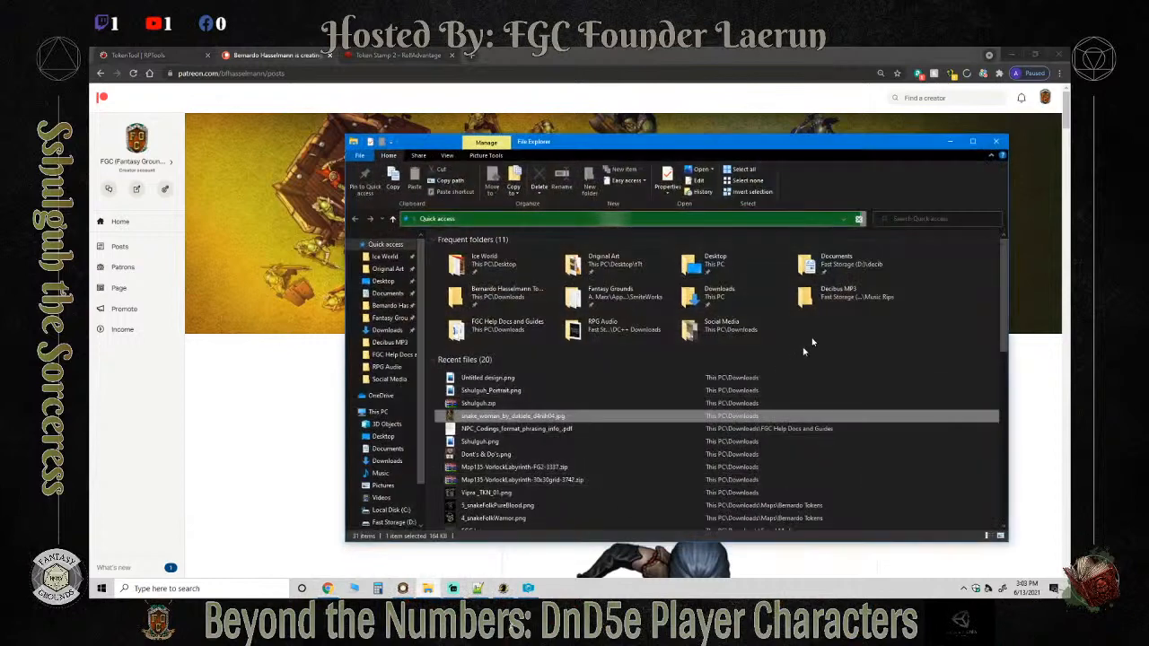
pyautogui.click(386, 330)
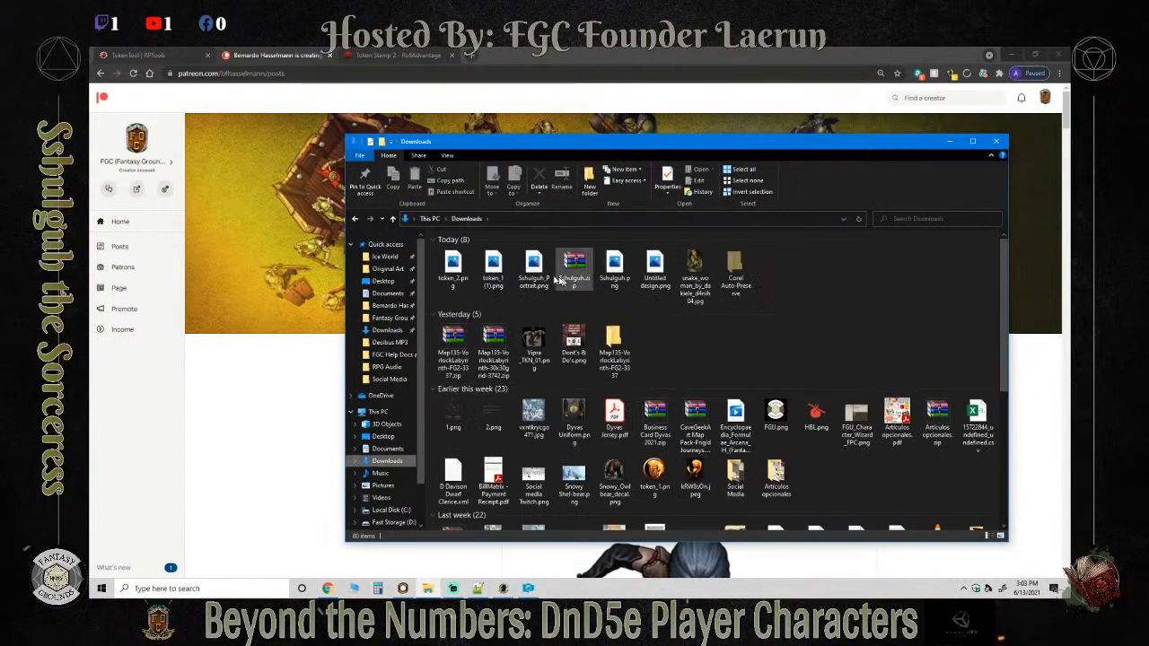
pyautogui.click(454, 266)
# Rename token_1 (1).png in the Downloads folder to Sshulguh_Token2.png.
pyautogui.click(452, 266)
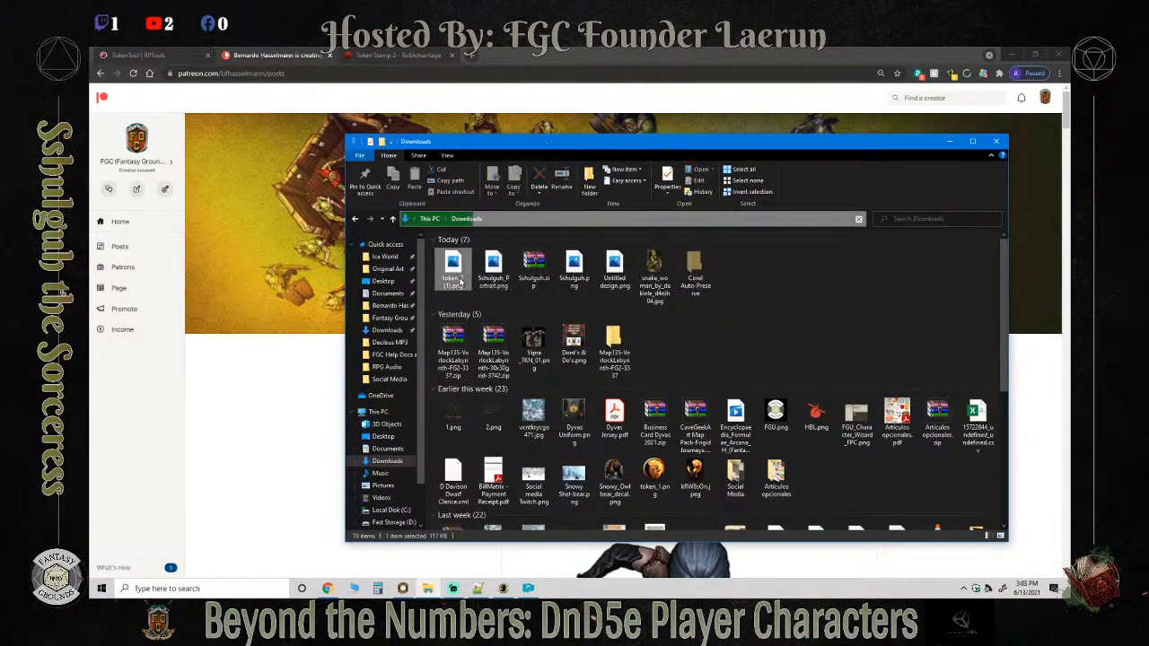
pyautogui.press('F2')
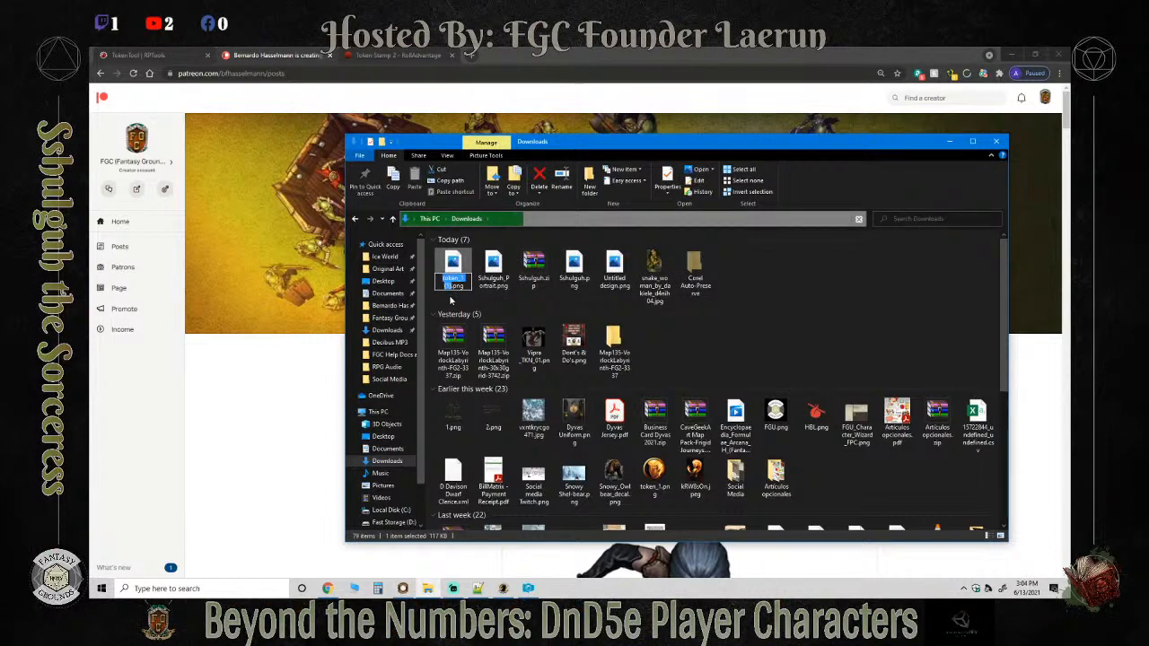
pyautogui.write('Shulugh')
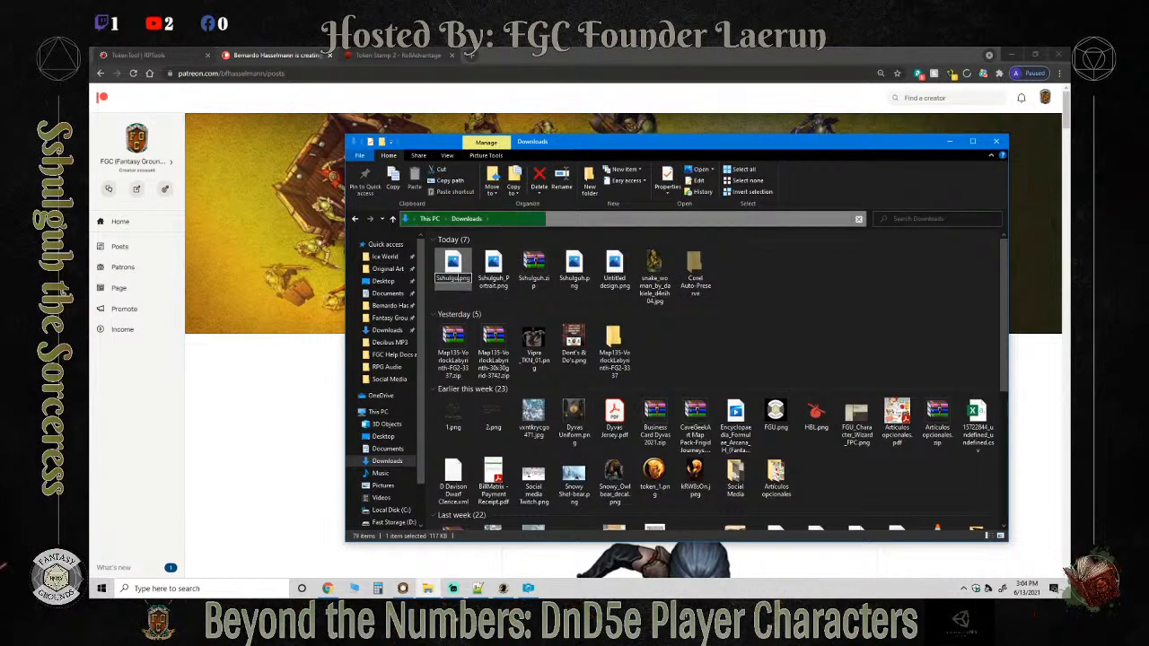
pyautogui.press('Return')
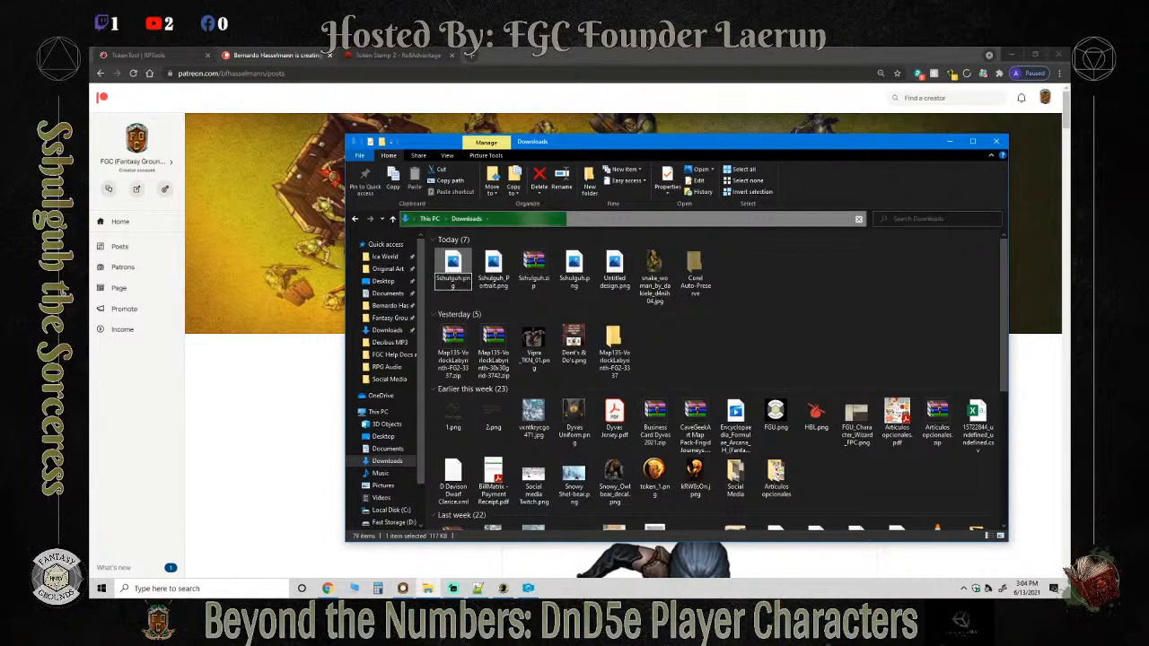
pyautogui.write('_')
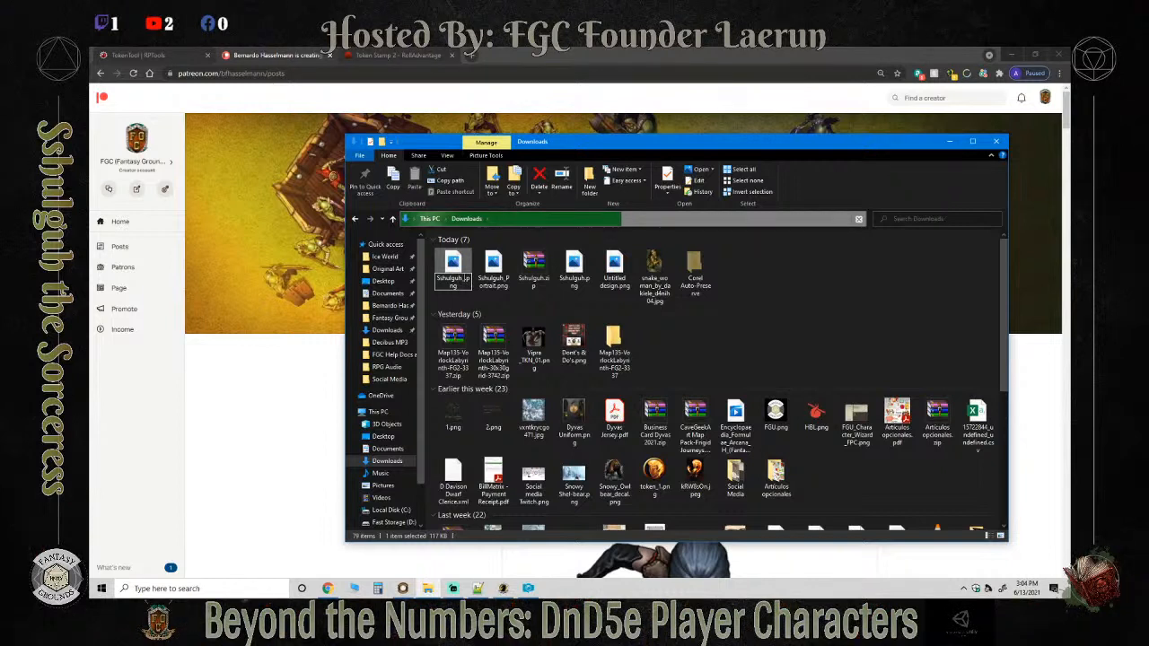
pyautogui.write('Token')
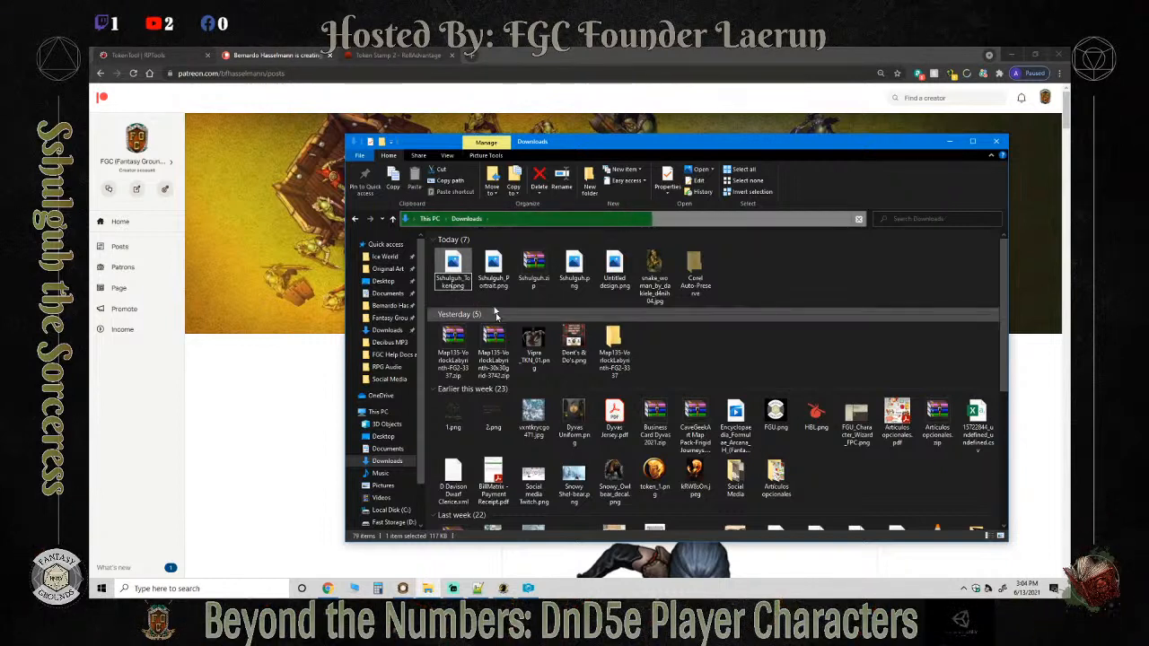
pyautogui.click(541, 299)
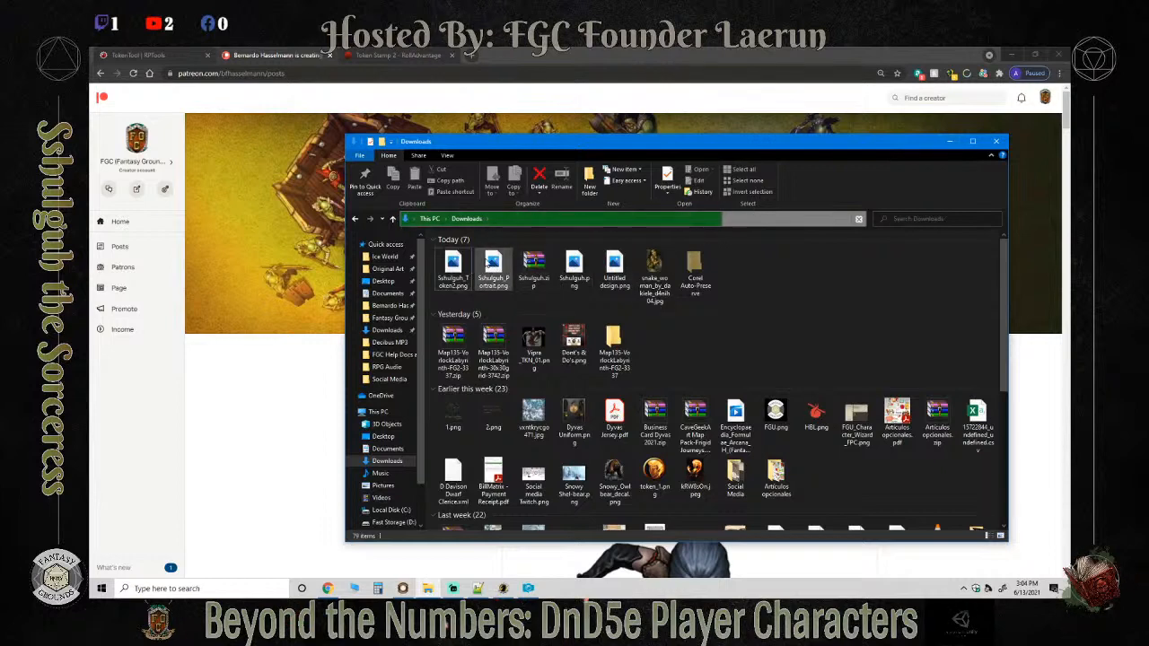
# View Sshulguh_Portrait.png, close the image and return to the Token Stamp 2 page.
pyautogui.doubleClick(492, 263)
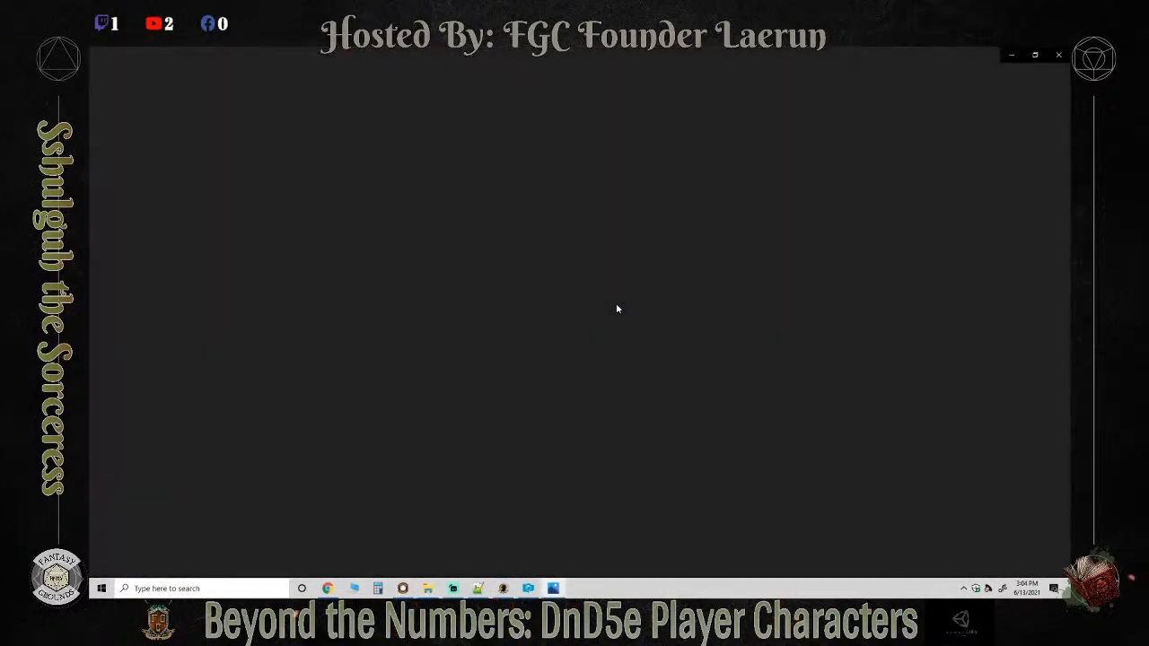
pyautogui.click(1058, 55)
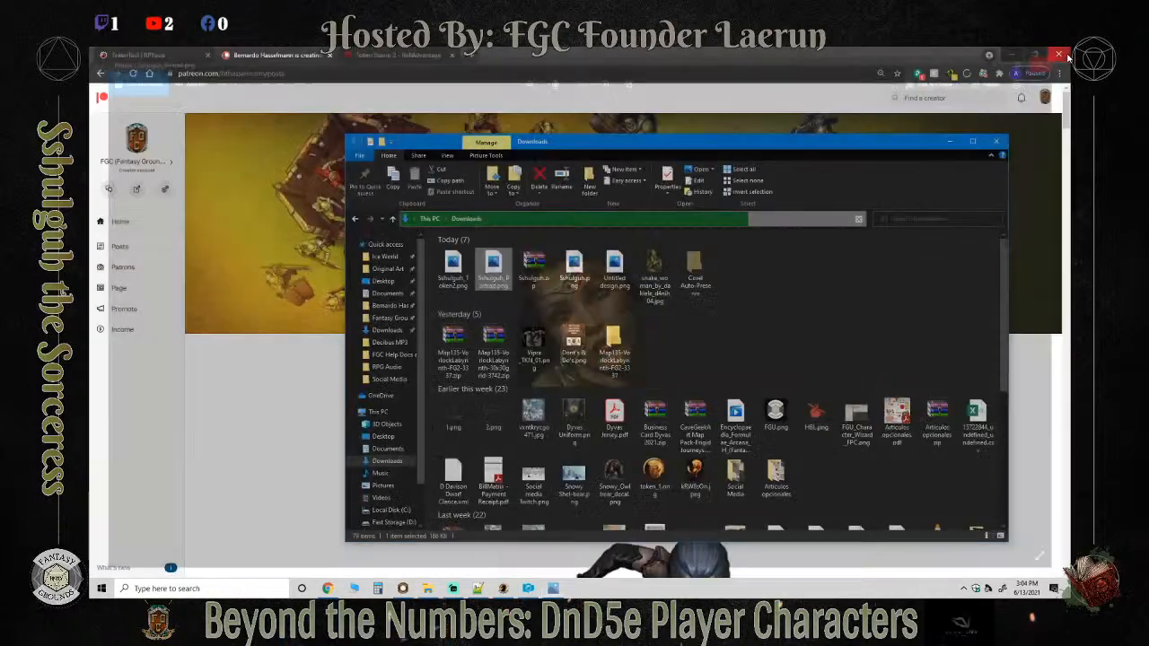
pyautogui.click(951, 142)
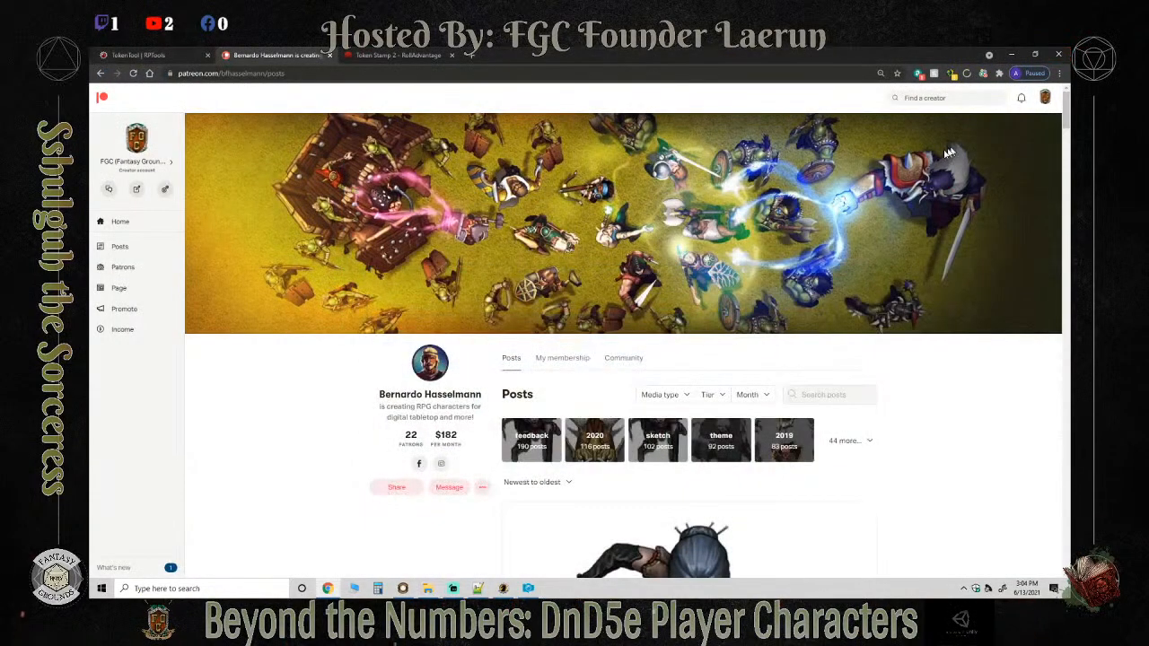
pyautogui.click(386, 55)
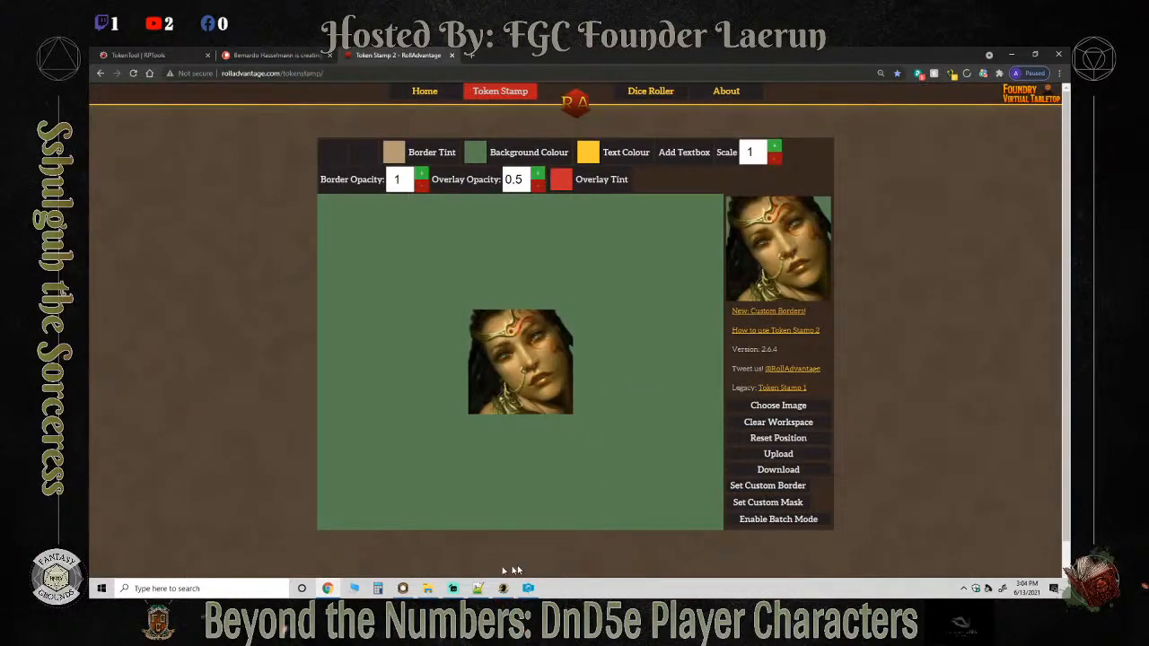
# Switch to Fantasy Grounds, show the portrait assets and open their portraits folder in File Explorer.
pyautogui.click(453, 589)
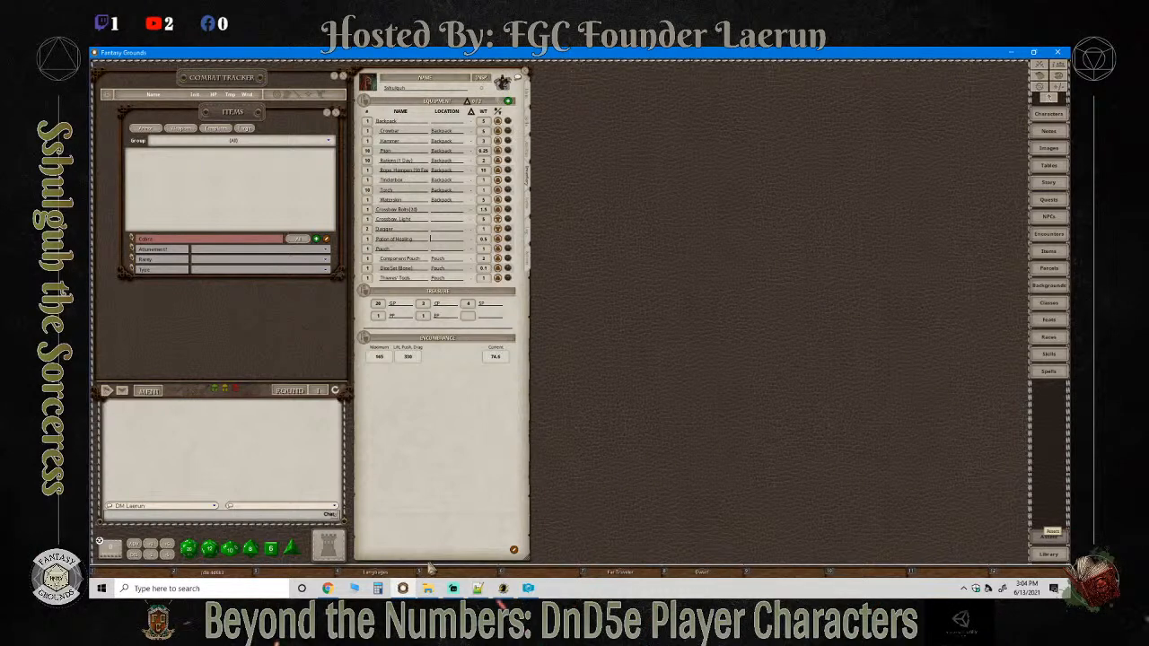
pyautogui.click(1048, 536)
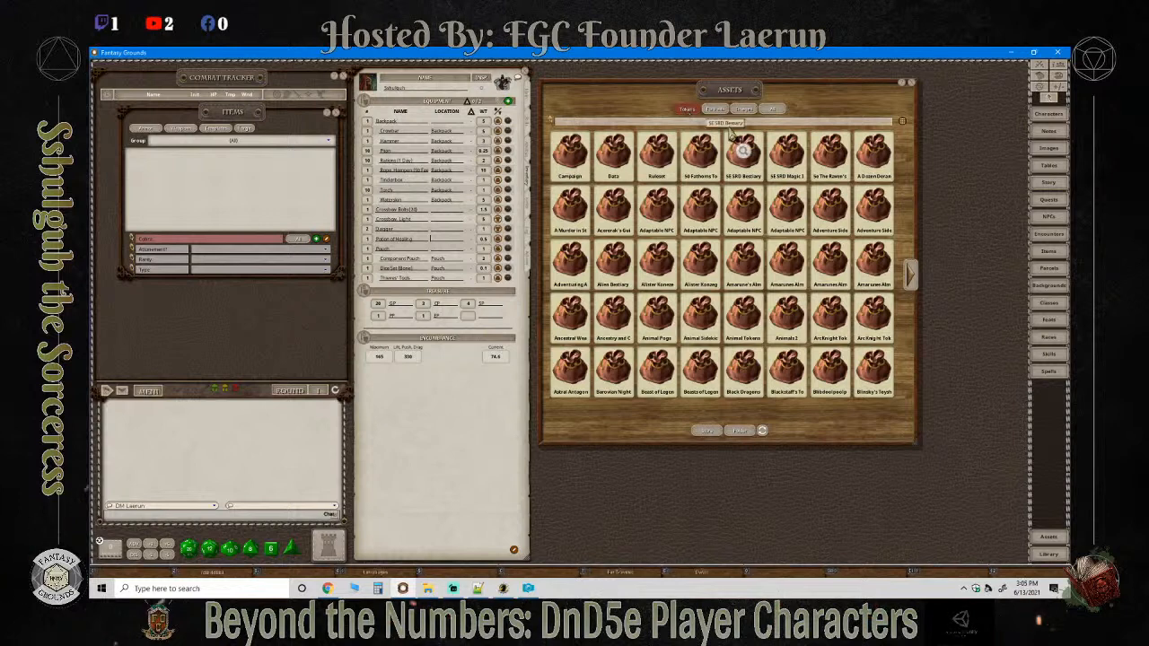
pyautogui.click(716, 109)
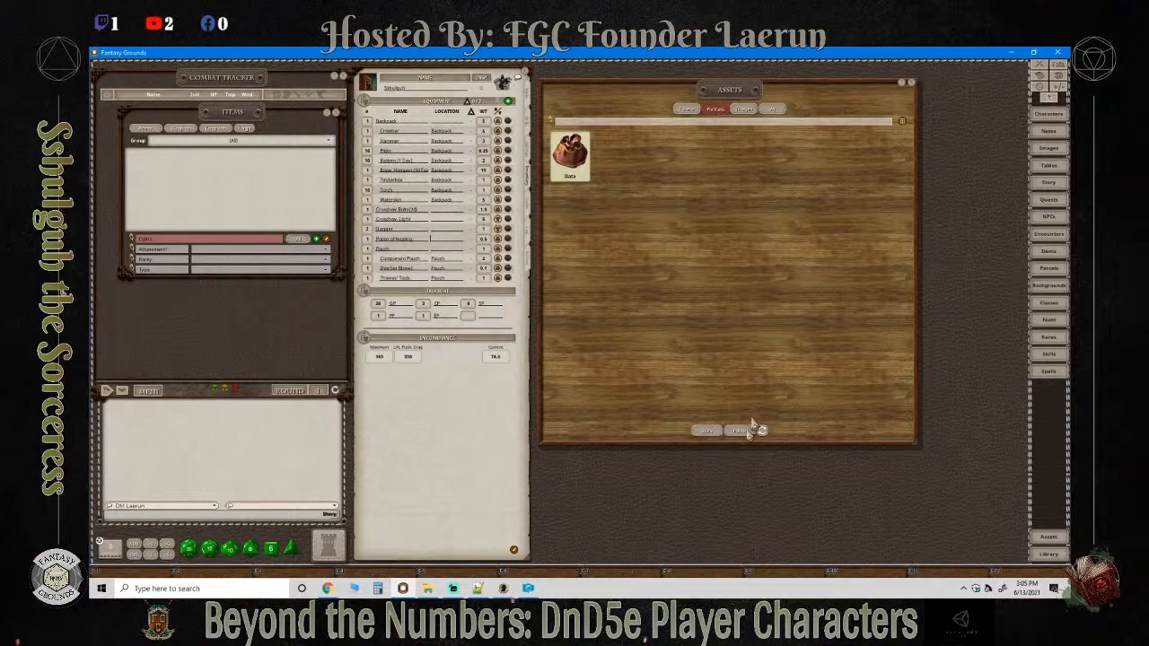
pyautogui.click(741, 432)
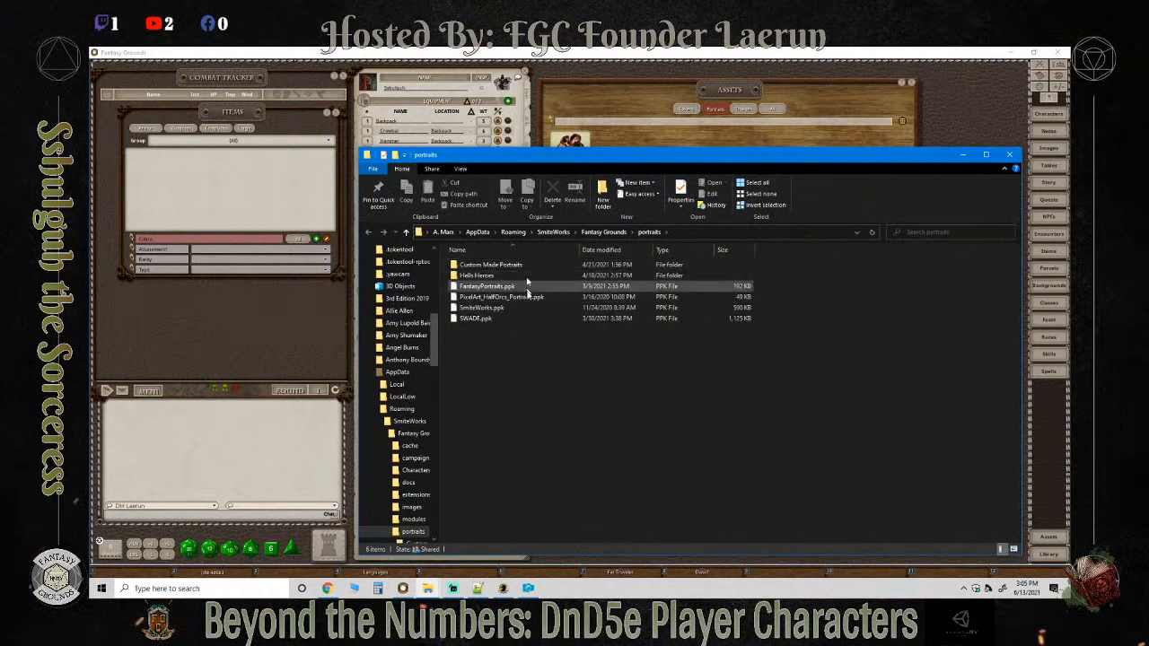
# Show the Custom Made Portraits group in the Fantasy Grounds assets and open the matching folder in File Explorer.
pyautogui.click(964, 157)
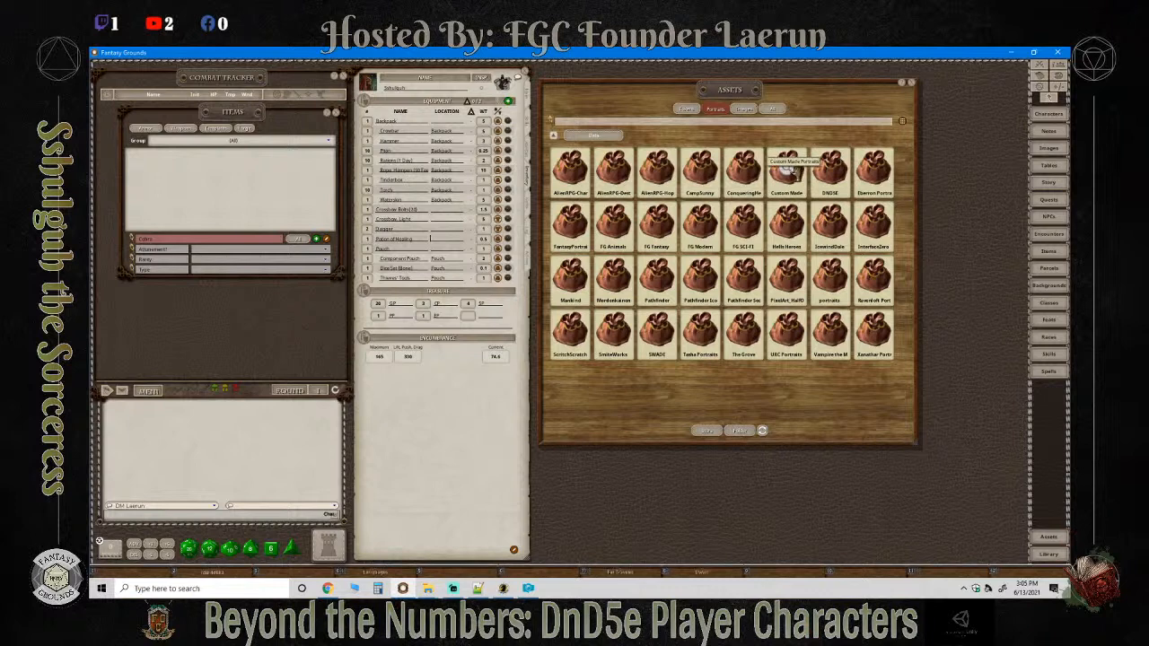
pyautogui.click(786, 169)
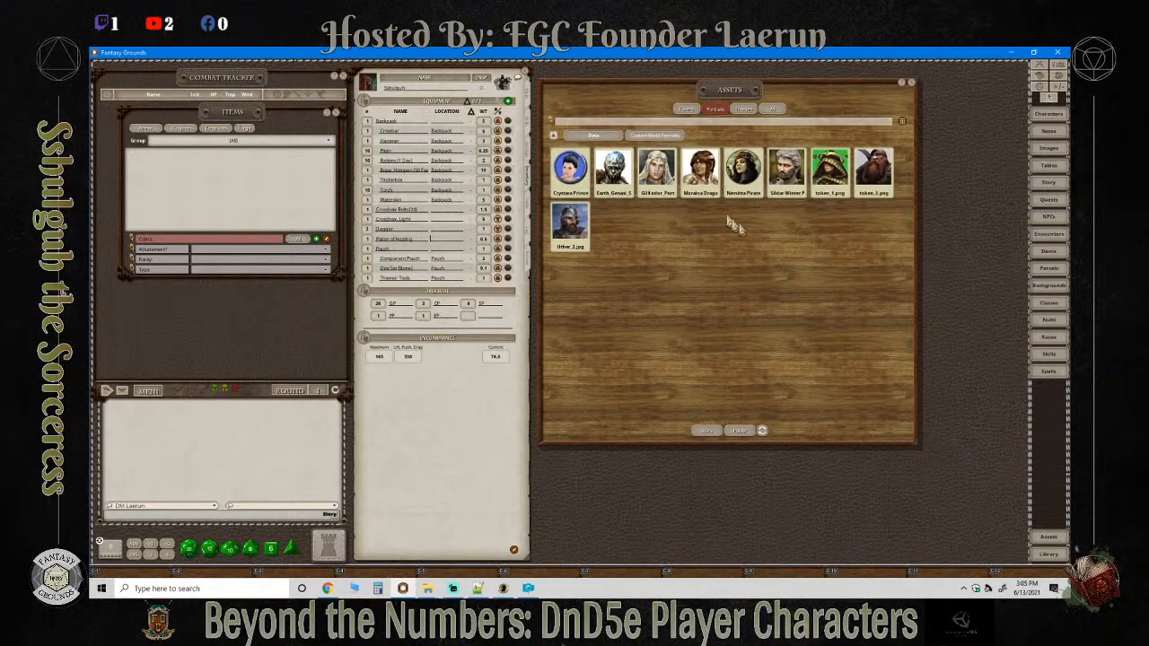
pyautogui.click(745, 433)
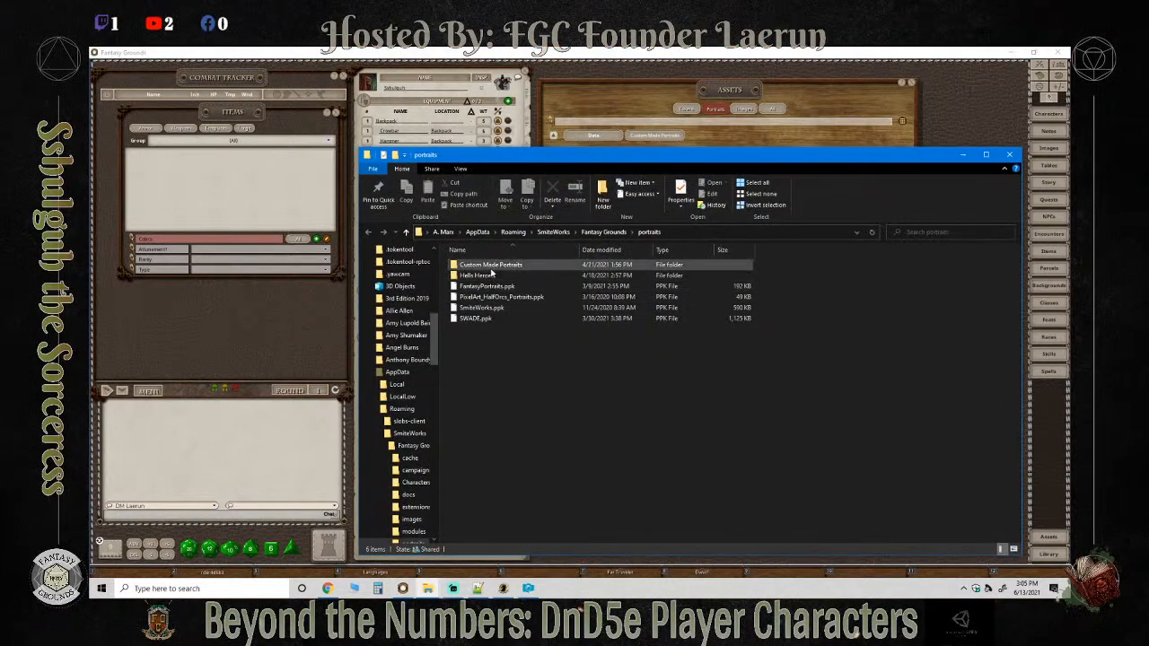
pyautogui.doubleClick(492, 265)
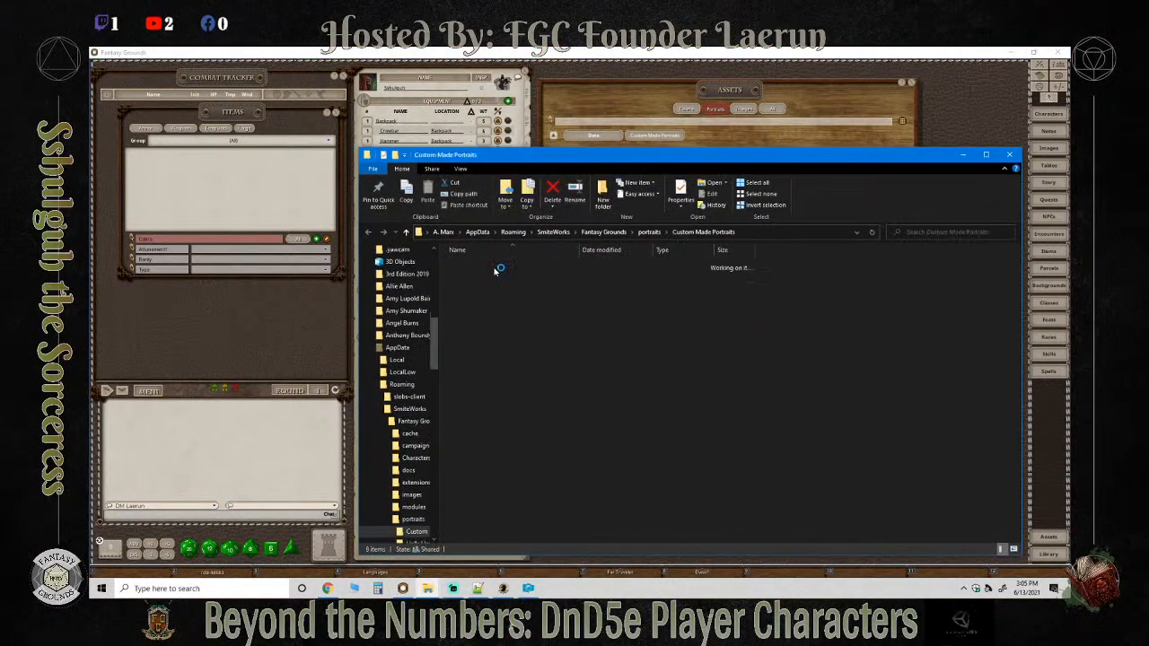
# Check the stream chat in Streamlabs OBS, then close Corel PaintShop Pro with the portrait image.
pyautogui.click(453, 590)
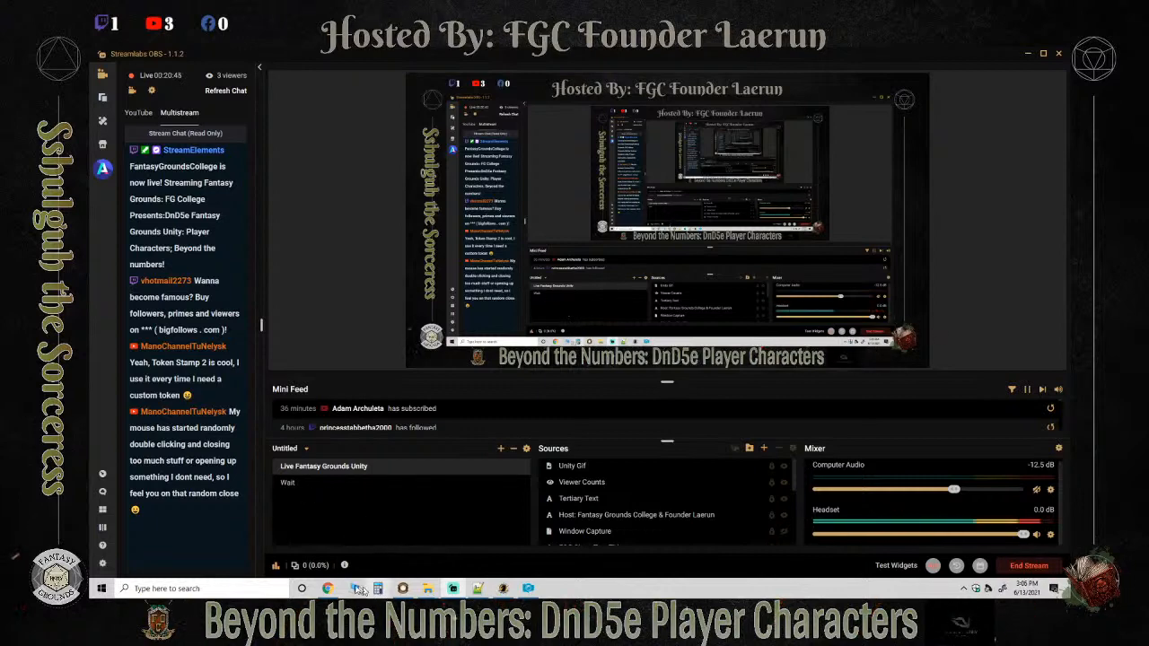
pyautogui.click(329, 588)
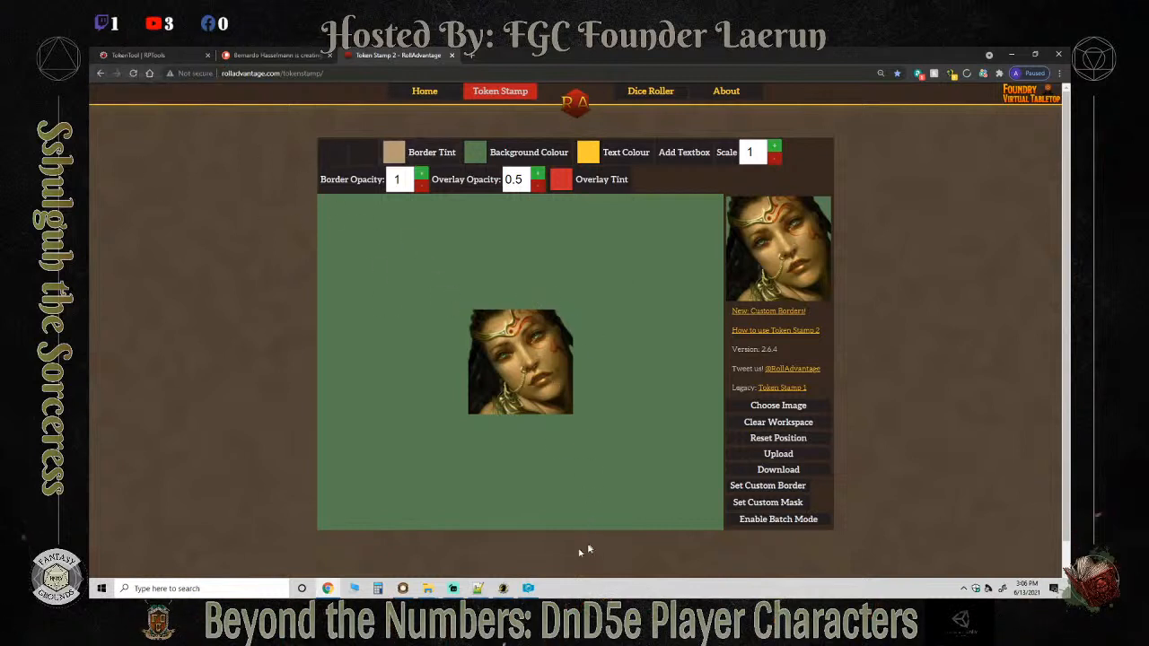
pyautogui.click(528, 589)
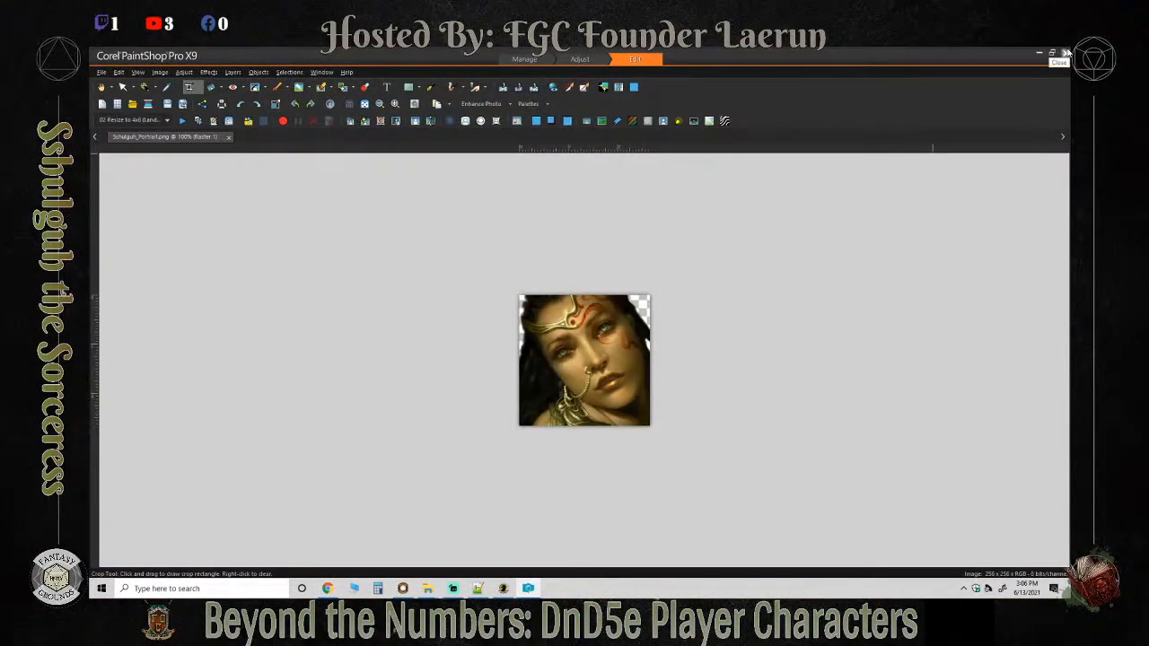
pyautogui.click(1065, 53)
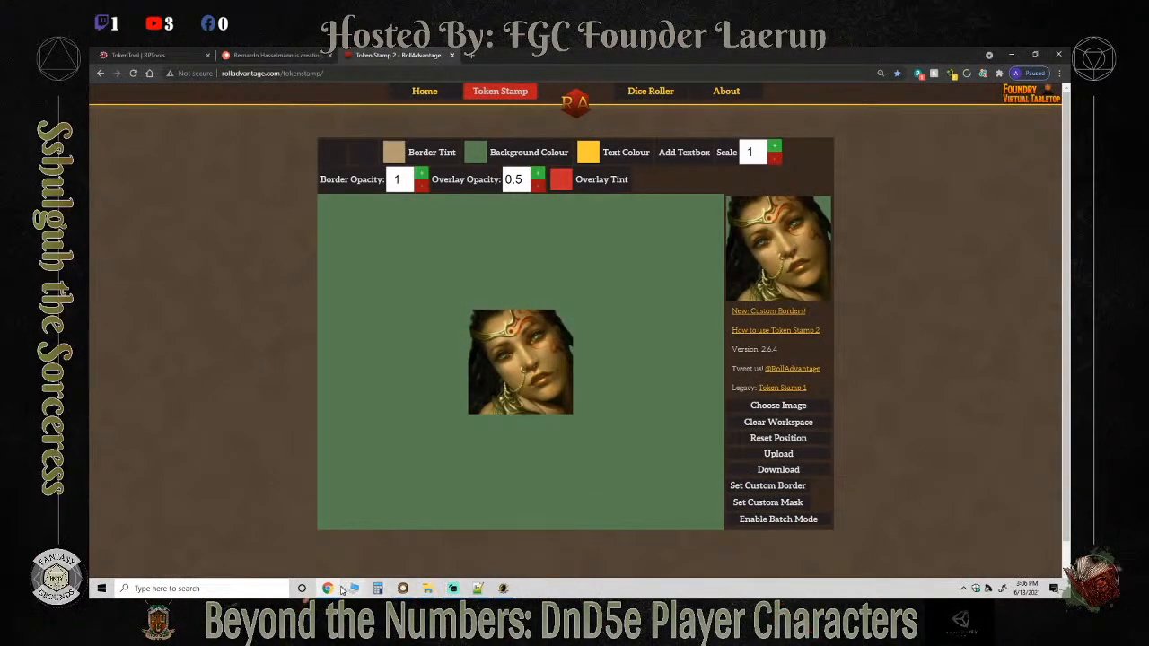
# Return to Fantasy Grounds and reopen the Custom Made Portraits folder from the portrait assets.
pyautogui.click(404, 588)
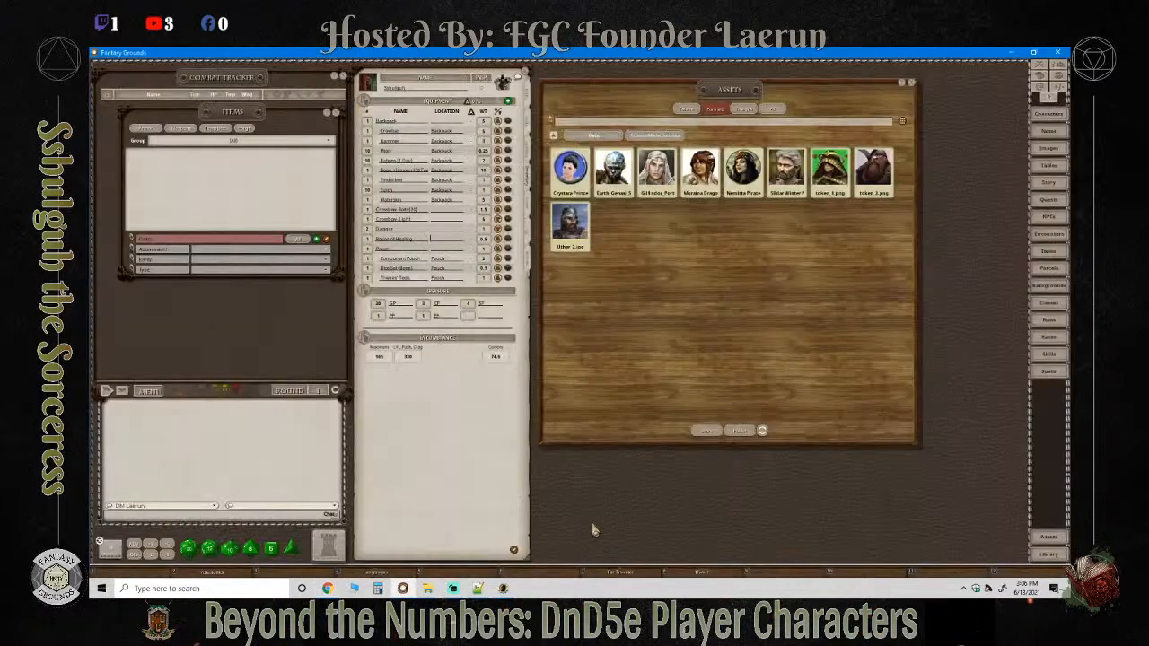
pyautogui.click(748, 432)
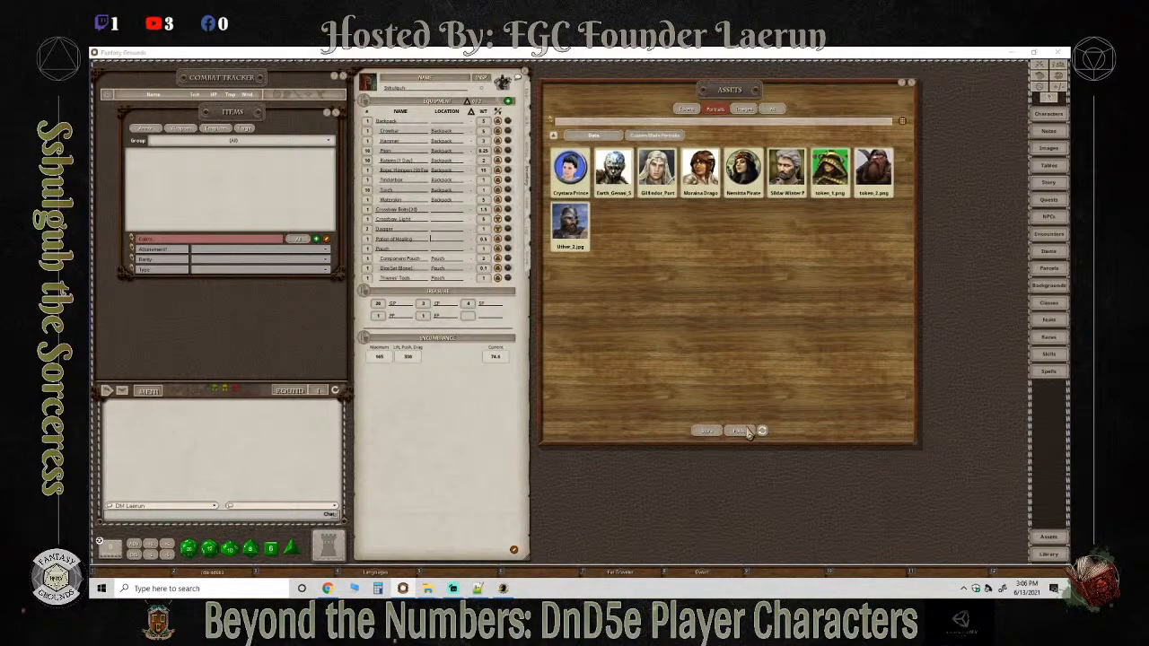
pyautogui.doubleClick(530, 281)
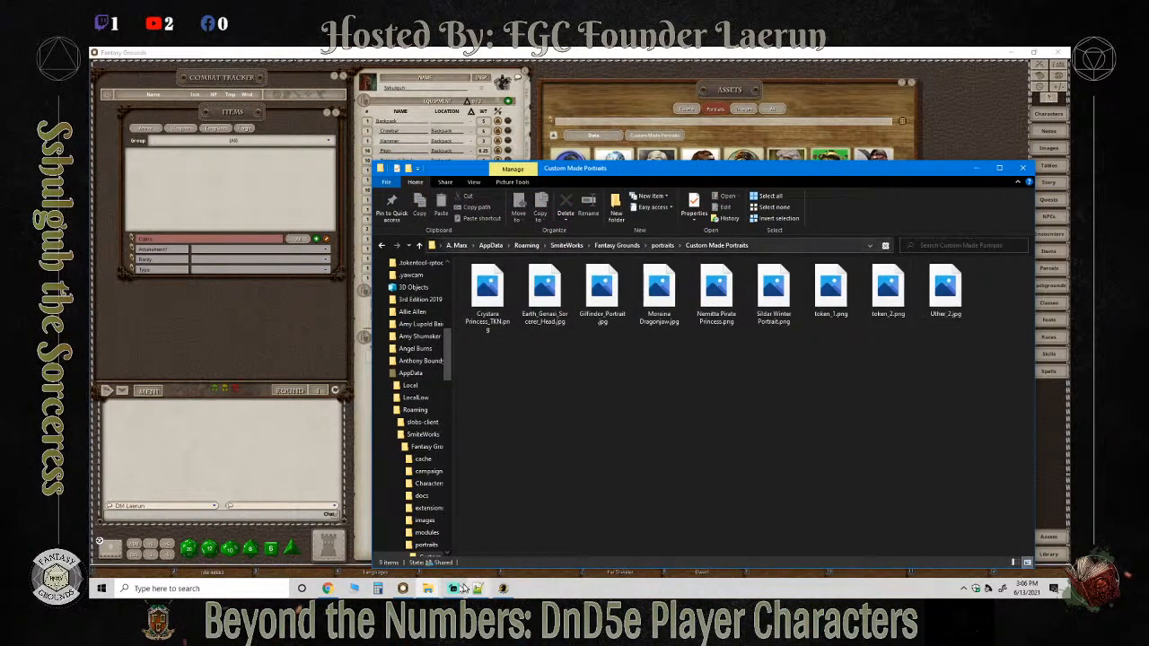
# Move Sshulguh_Portrait.png from Downloads into the Custom Made Portraits folder, close that folder and return to Fantasy Grounds.
pyautogui.moveTo(431, 595)
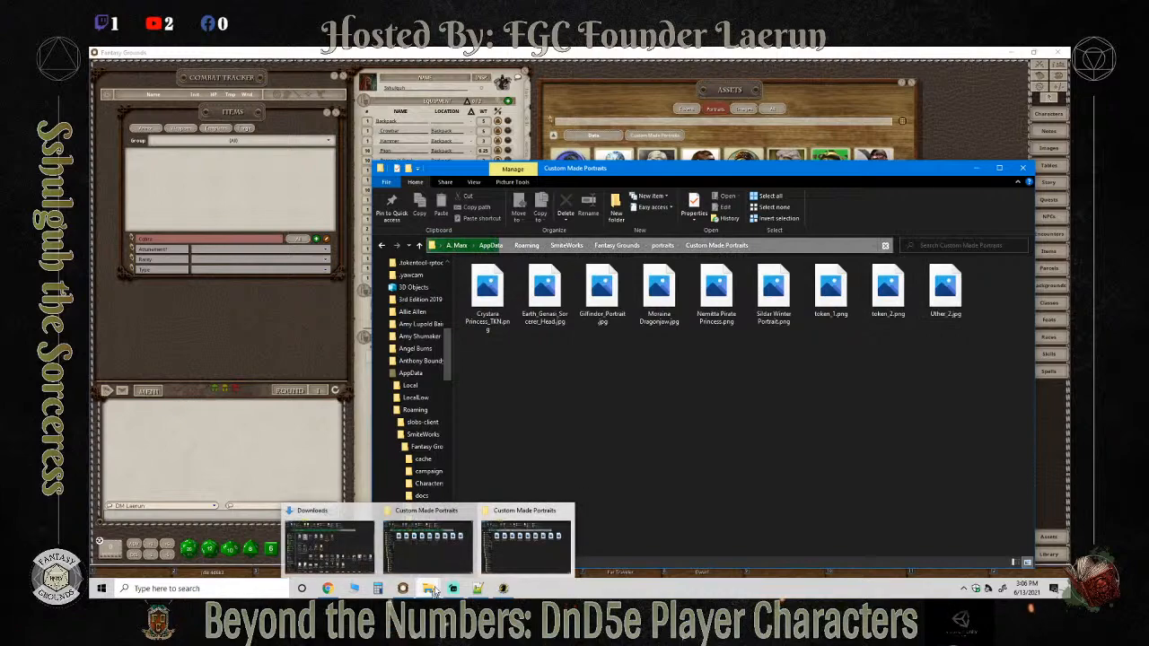
pyautogui.click(346, 517)
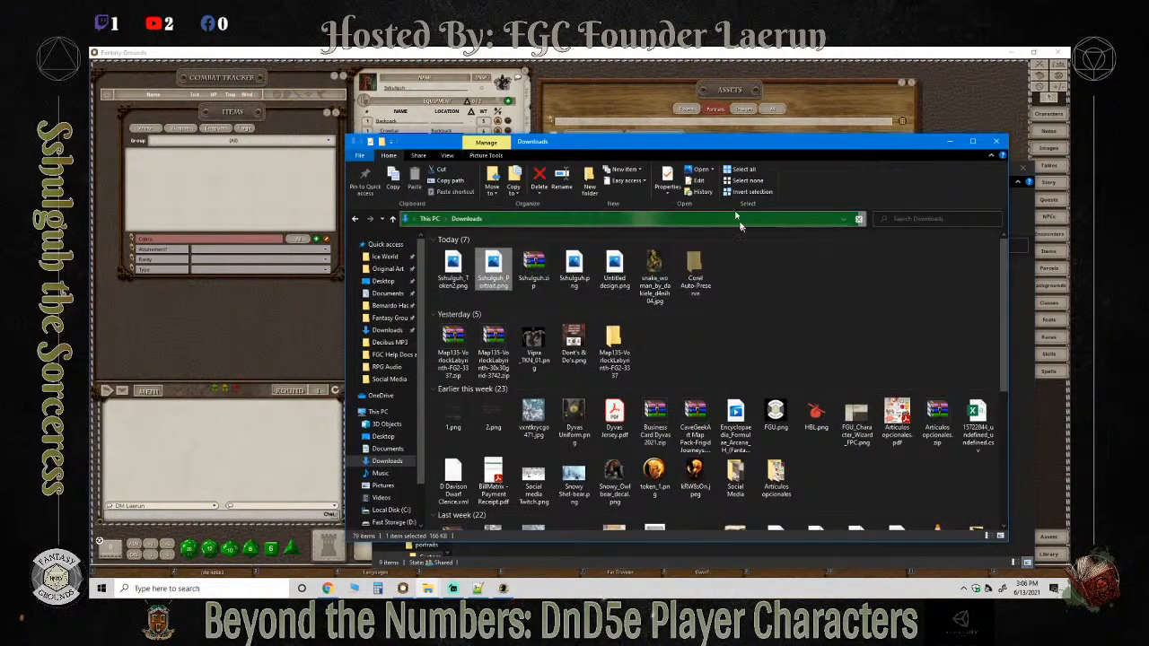
pyautogui.moveTo(665, 146); pyautogui.dragTo(939, 304)
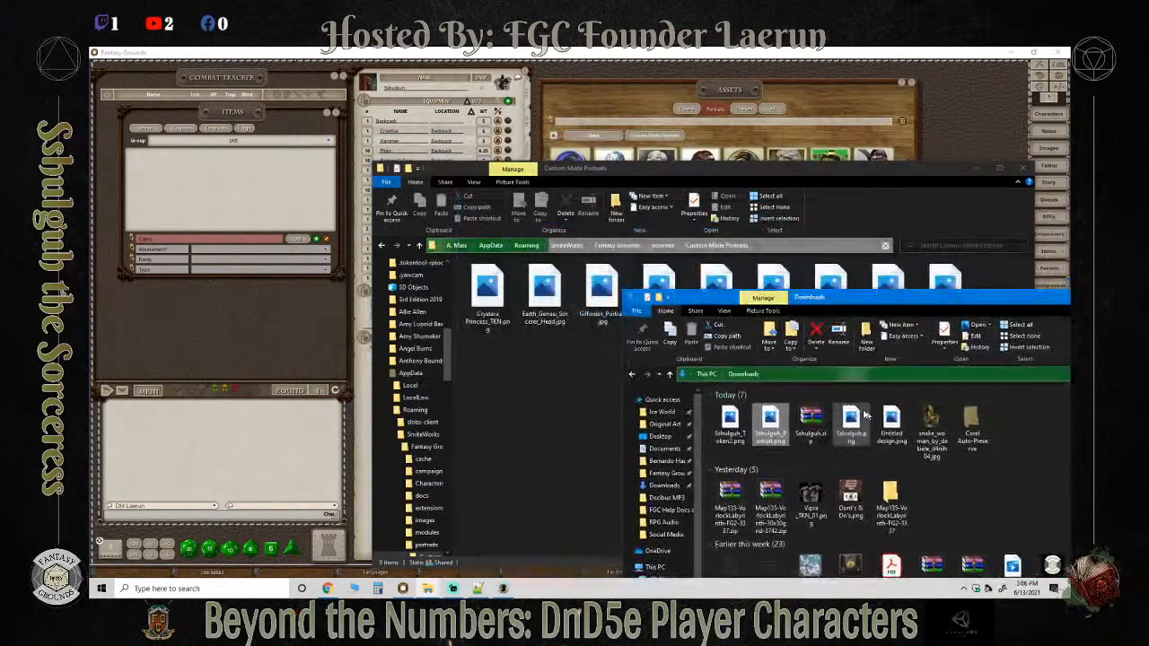
pyautogui.moveTo(767, 422); pyautogui.dragTo(505, 394)
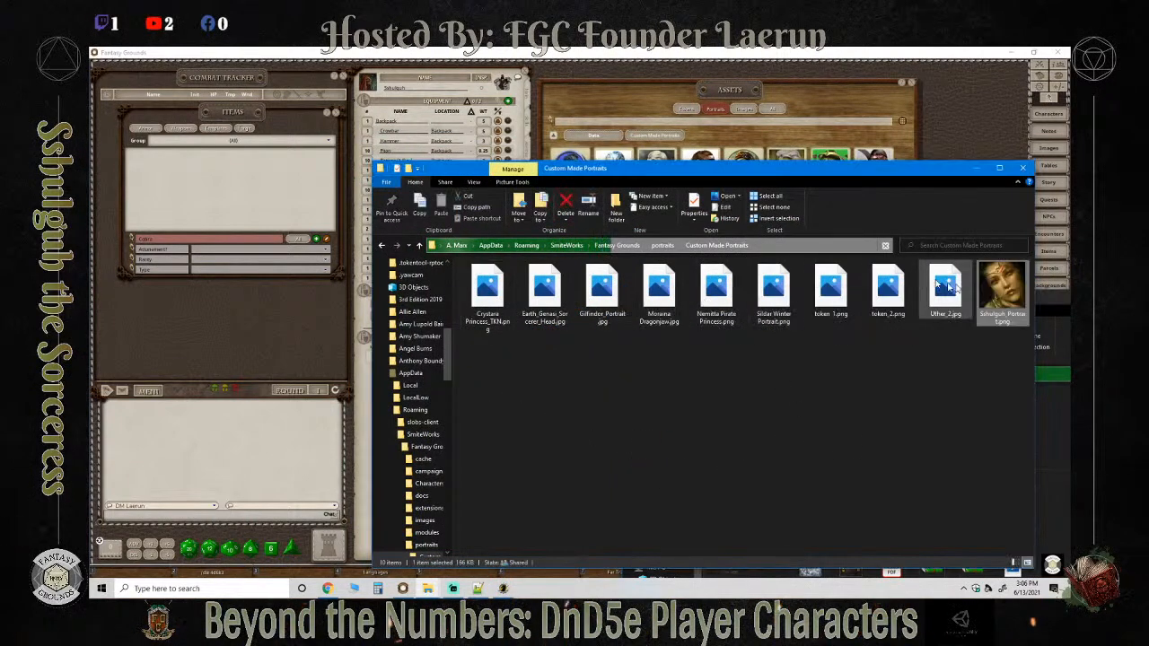
pyautogui.moveTo(718, 169); pyautogui.dragTo(569, 162)
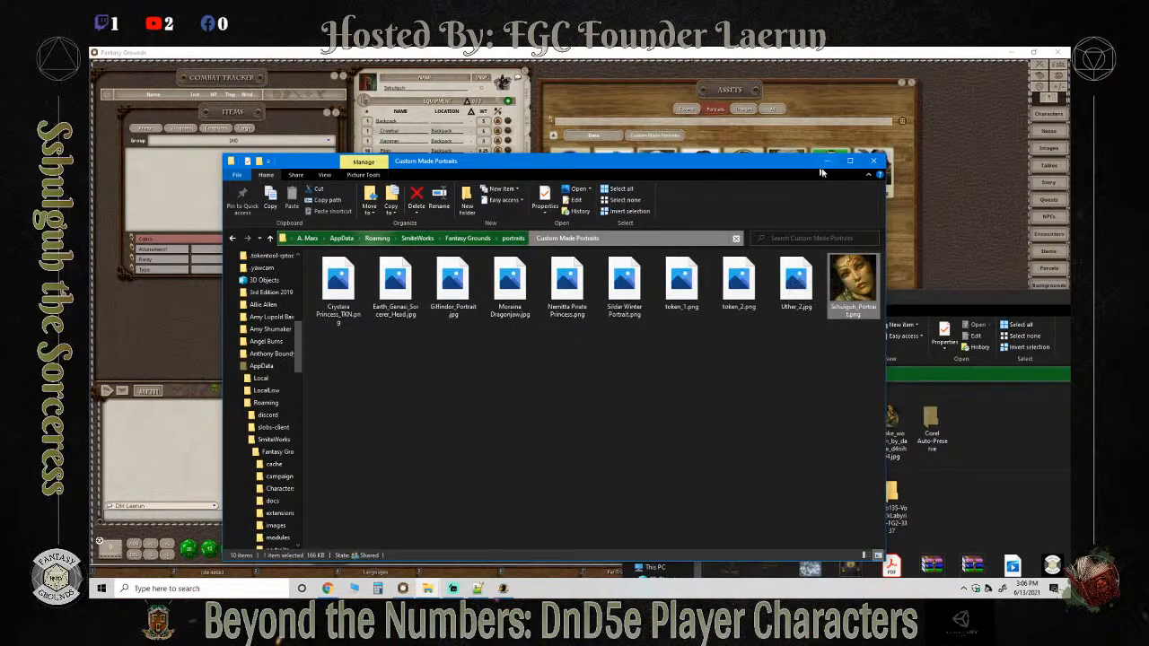
pyautogui.click(878, 163)
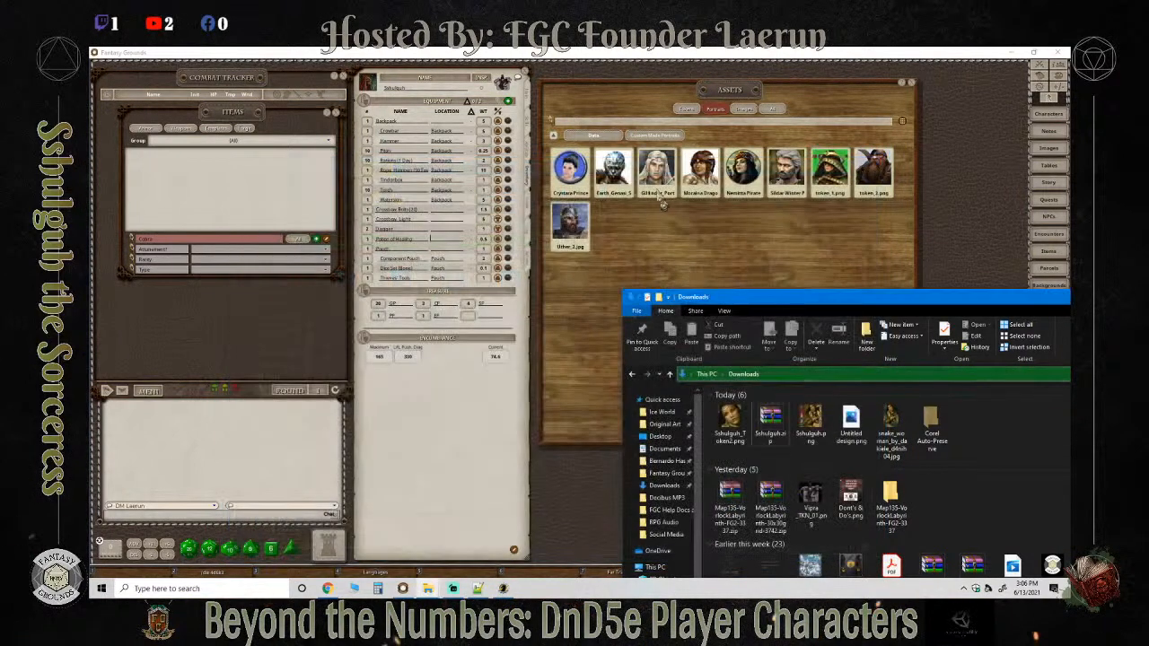
pyautogui.click(710, 101)
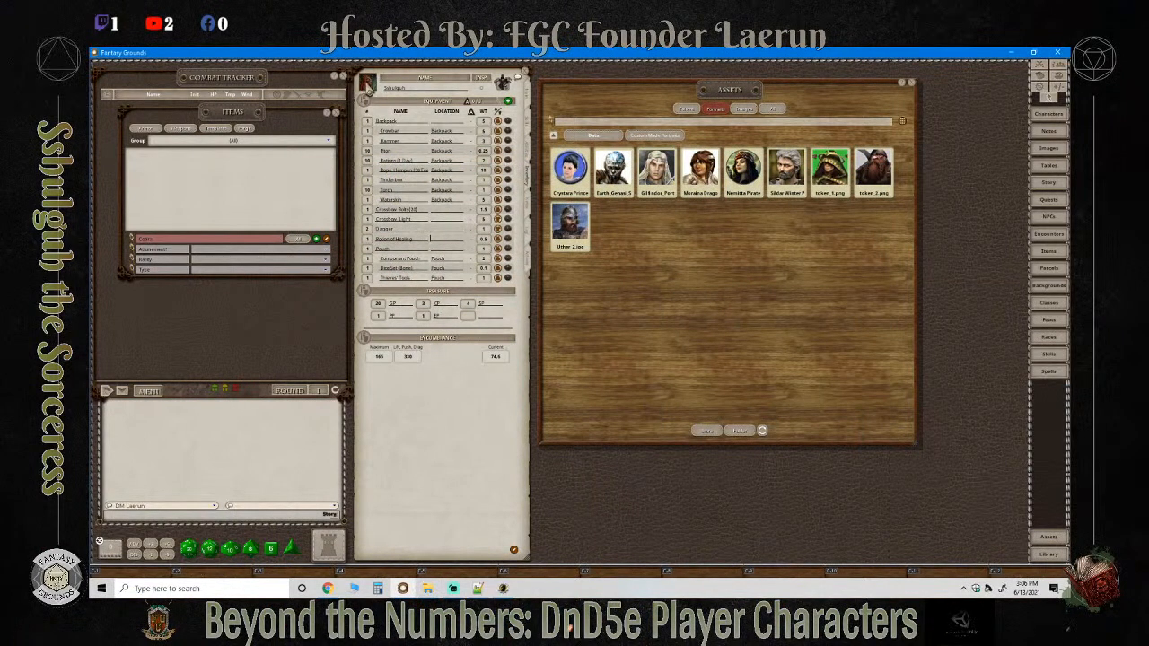
# Refresh the portrait assets and assign Sshulguh_Portrait.png as the portrait on the character sheet, closing the portrait picker.
pyautogui.click(763, 432)
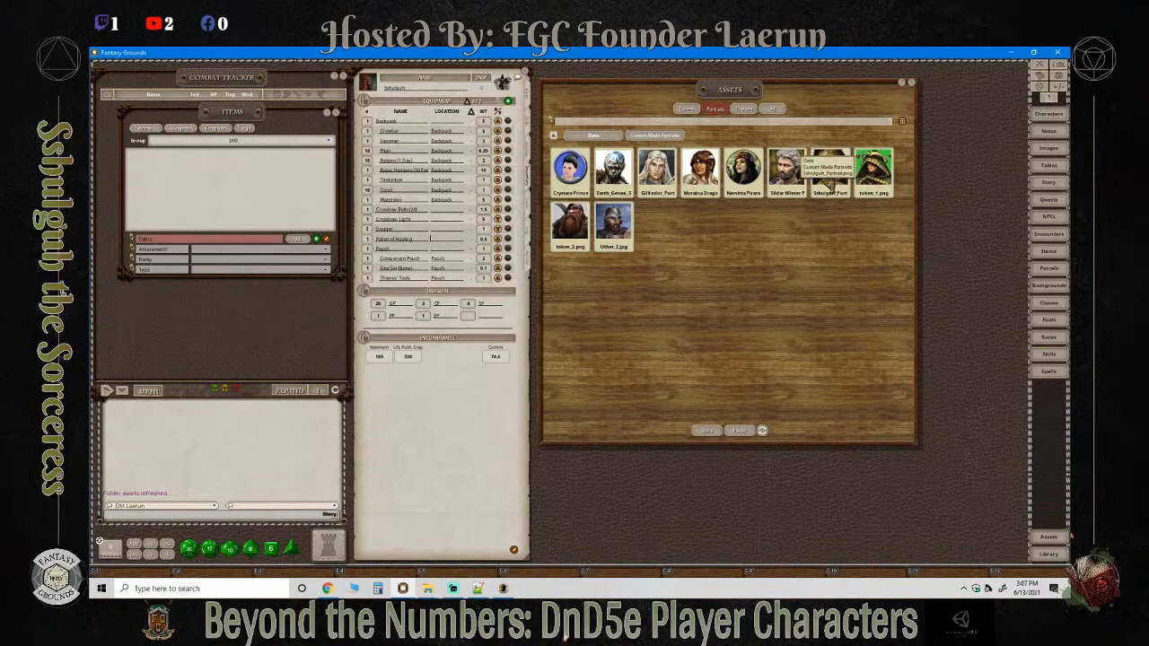
pyautogui.moveTo(830, 182); pyautogui.dragTo(443, 183)
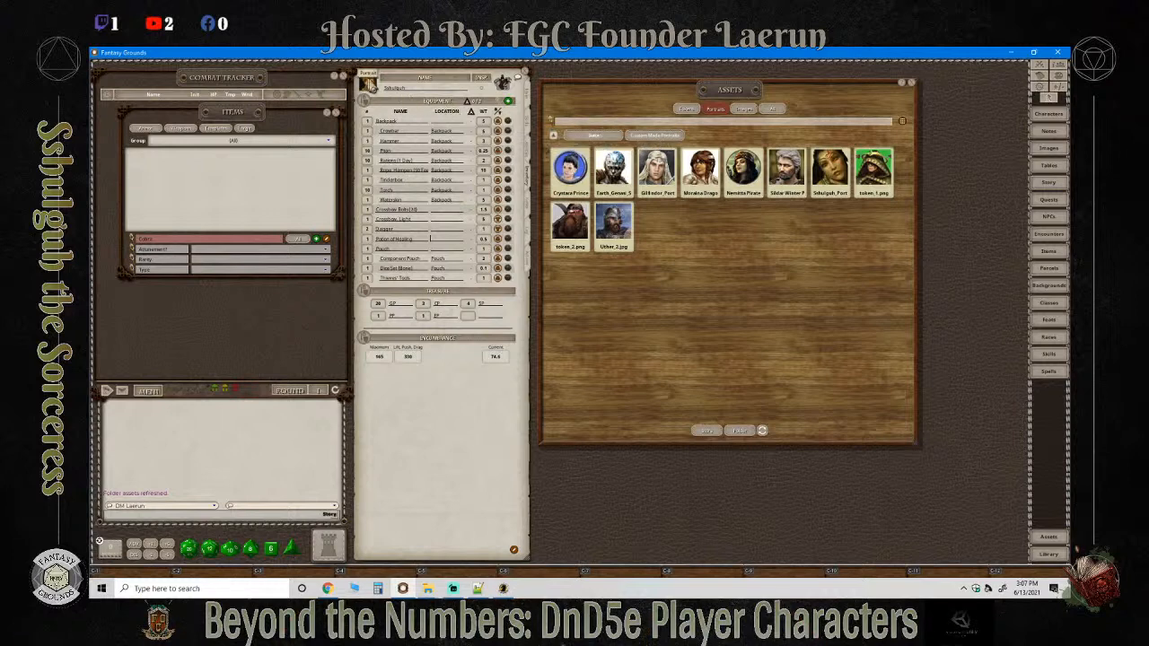
pyautogui.click(368, 84)
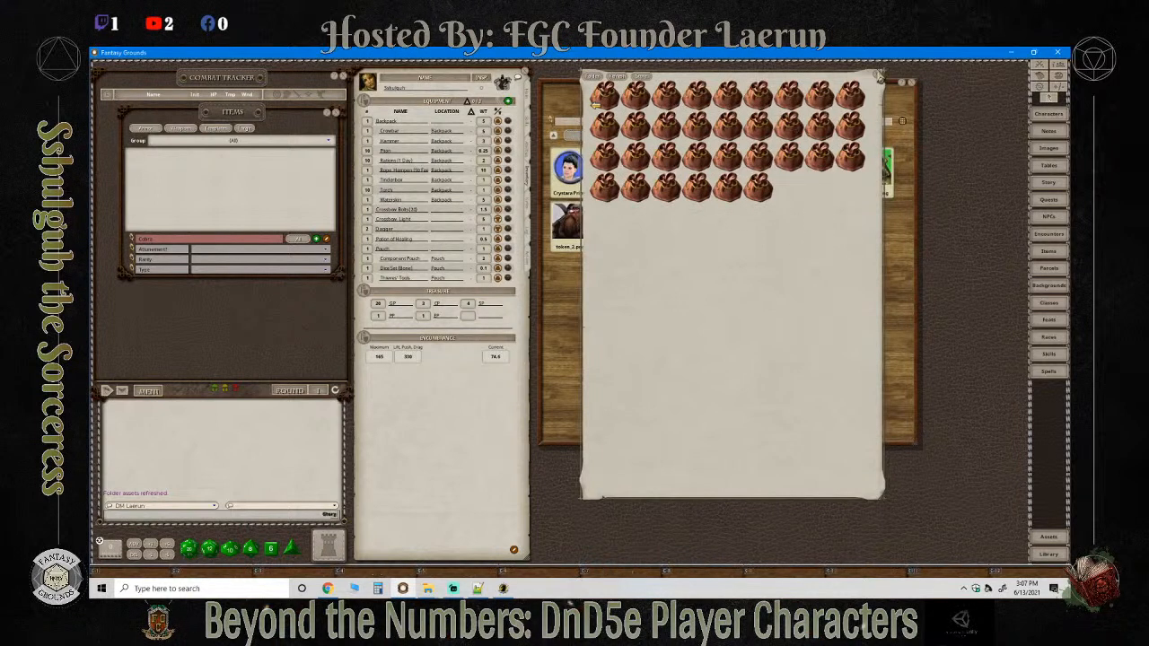
pyautogui.click(879, 73)
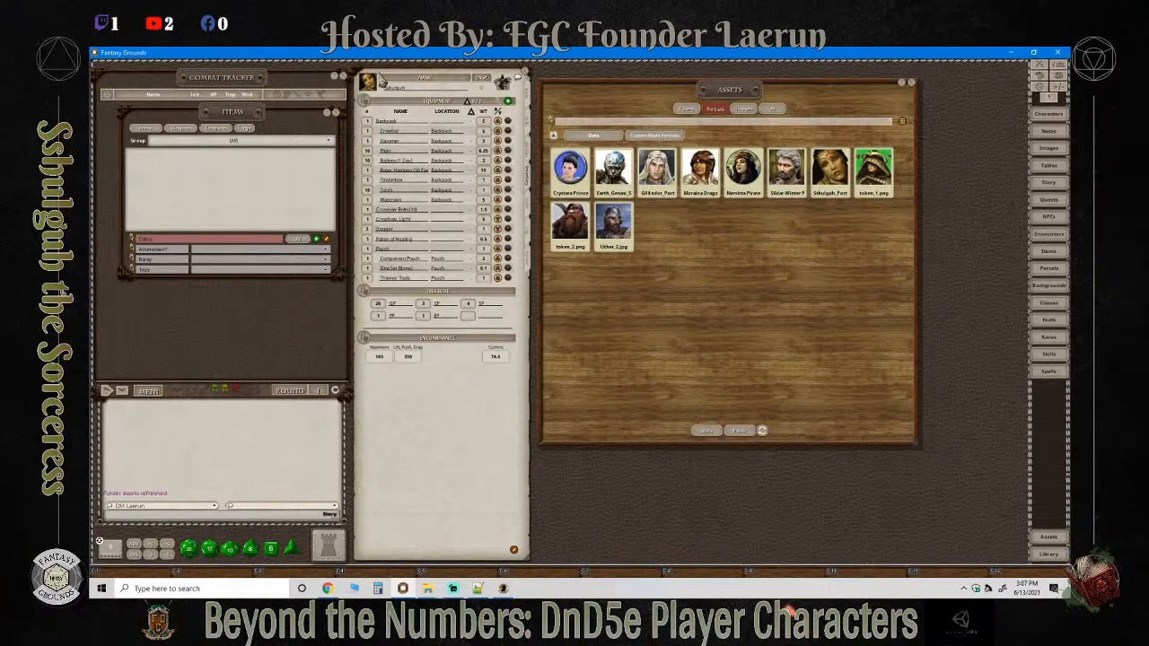
# Close the Assets and Items windows and add the character to the Combat Tracker.
pyautogui.click(911, 82)
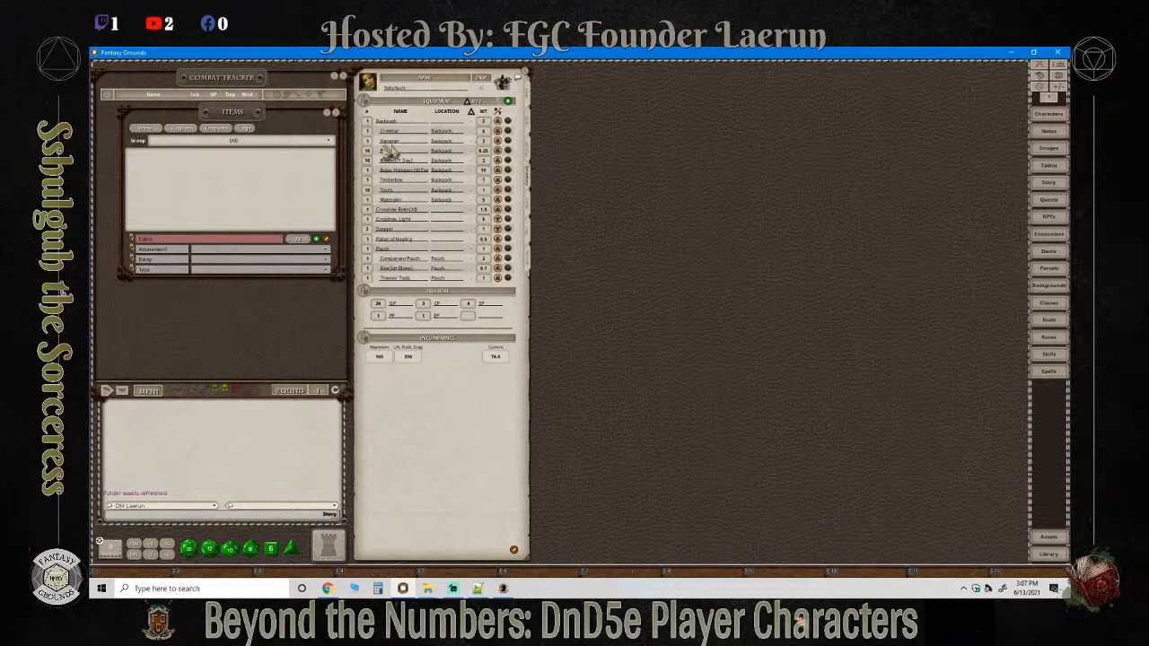
pyautogui.click(337, 115)
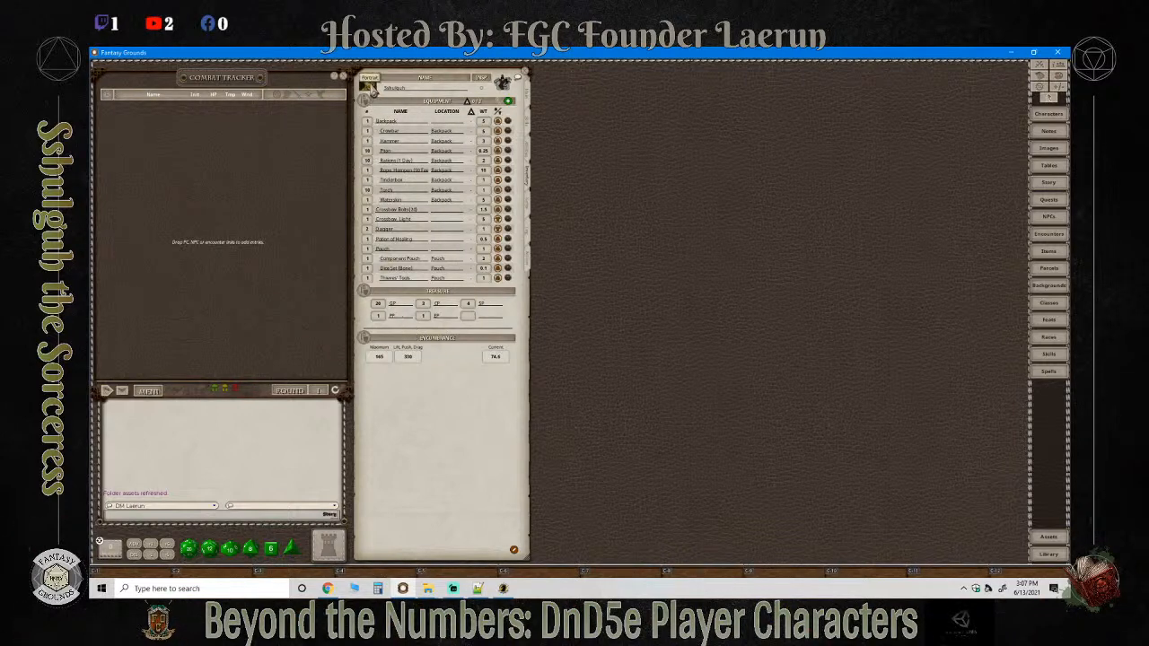
pyautogui.moveTo(370, 90); pyautogui.dragTo(170, 136)
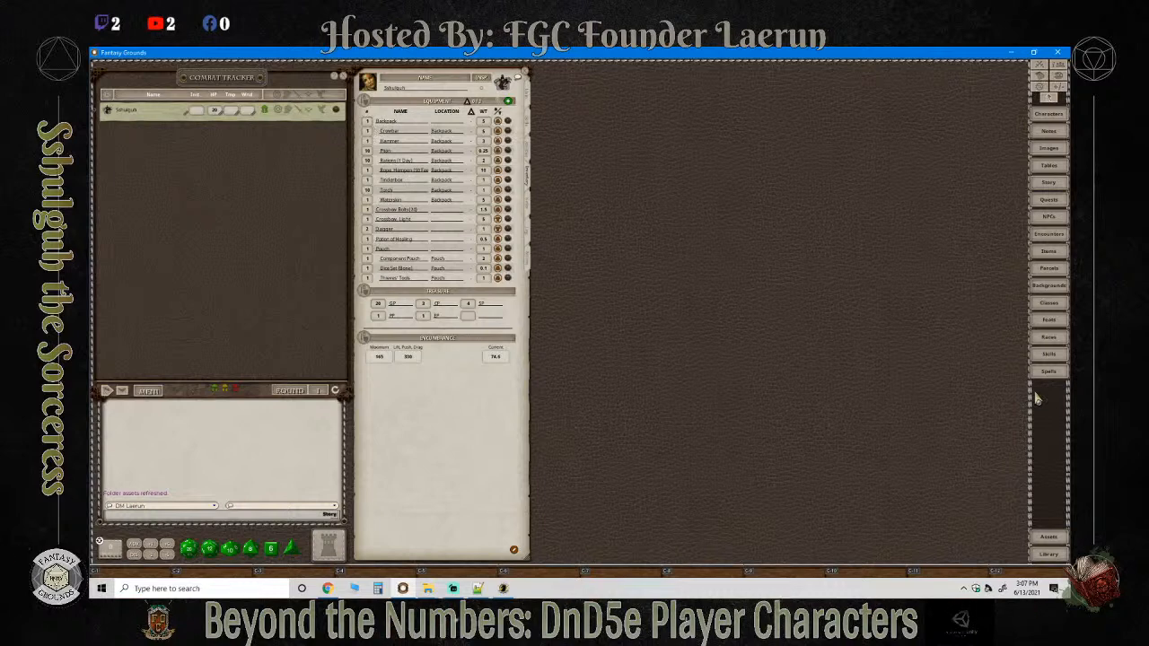
# Open the Images & Maps list of the Meredark Jungle II map pack from the Library and enlarge the list window.
pyautogui.click(1055, 556)
pyautogui.scroll(-1, 708, 244)
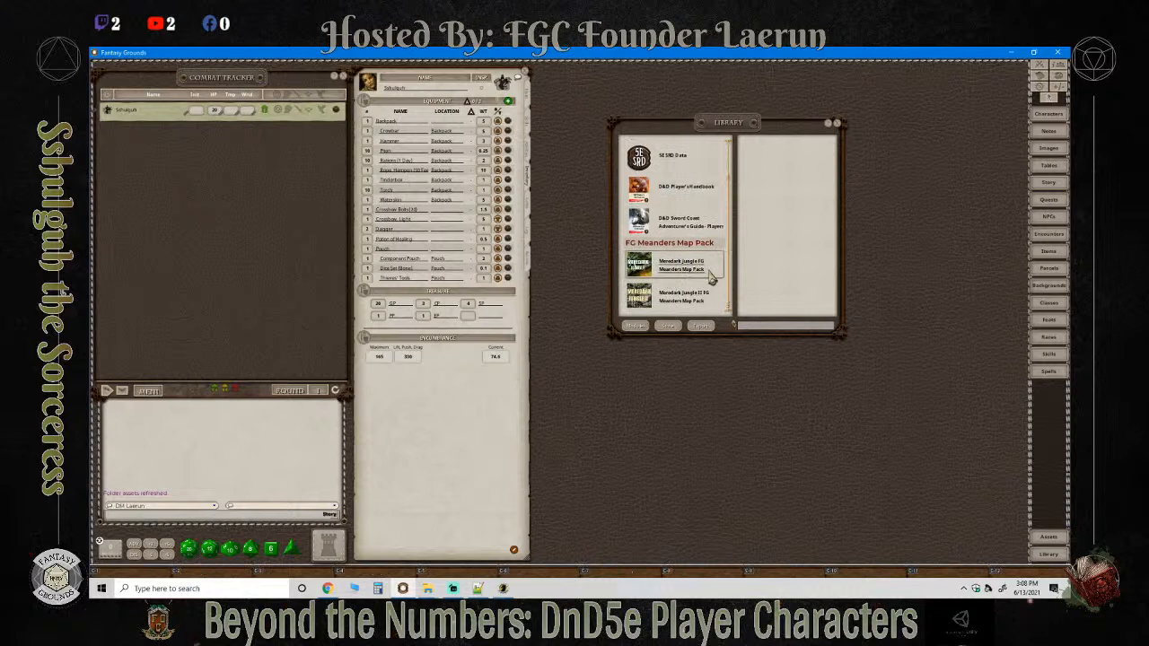
pyautogui.click(697, 280)
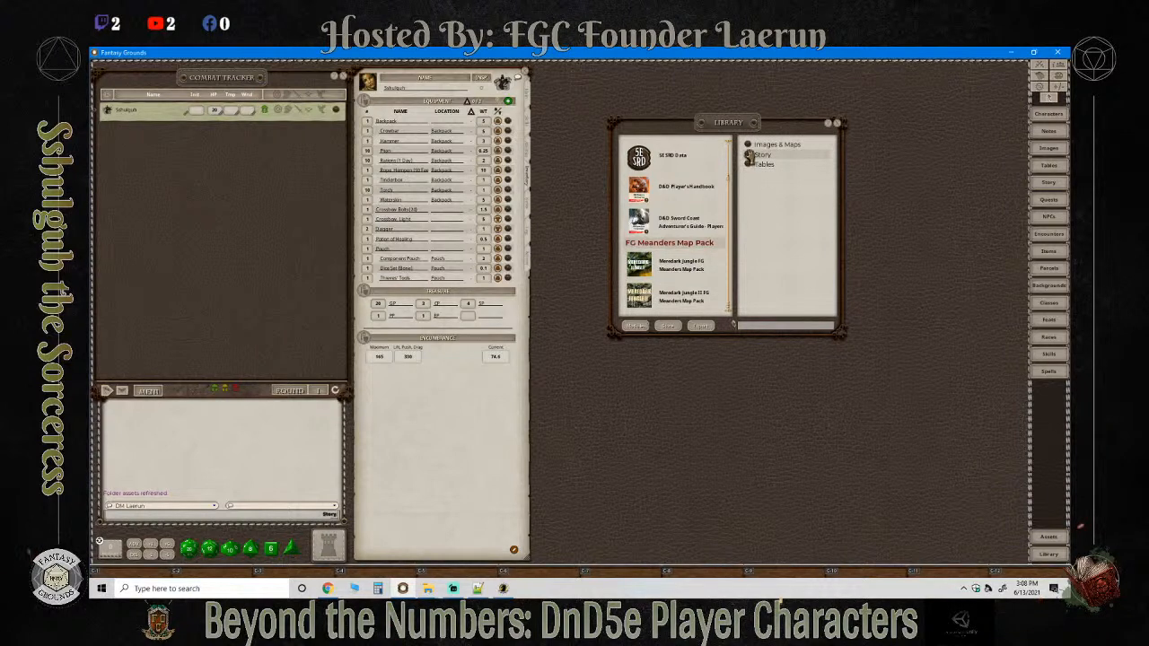
pyautogui.click(750, 146)
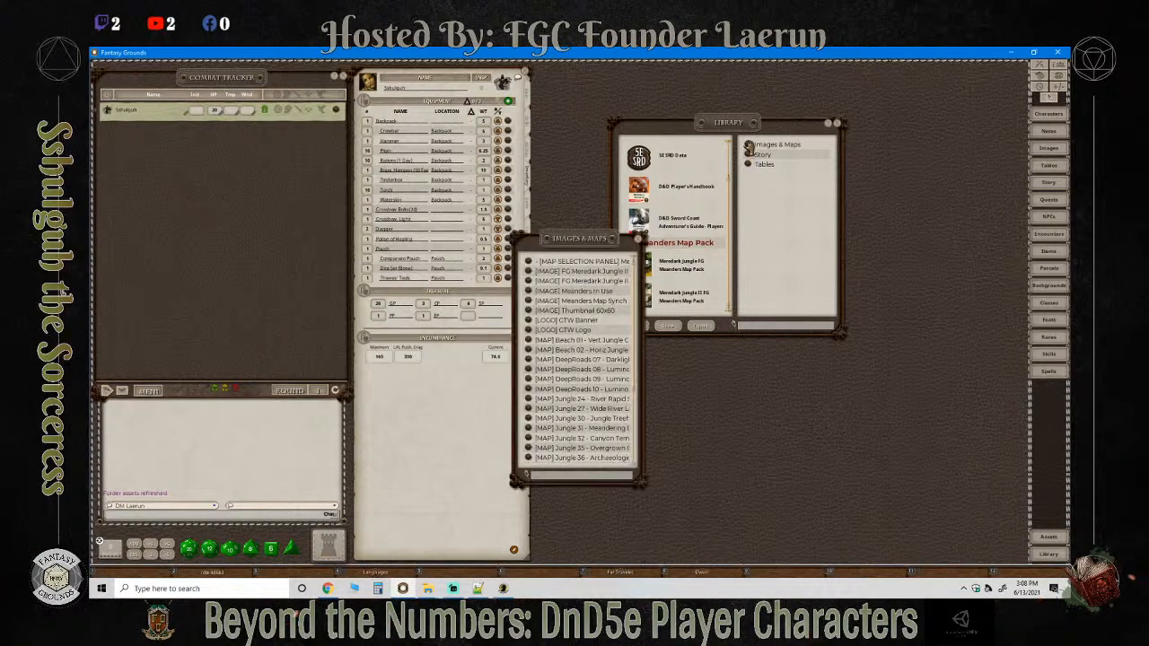
pyautogui.click(837, 124)
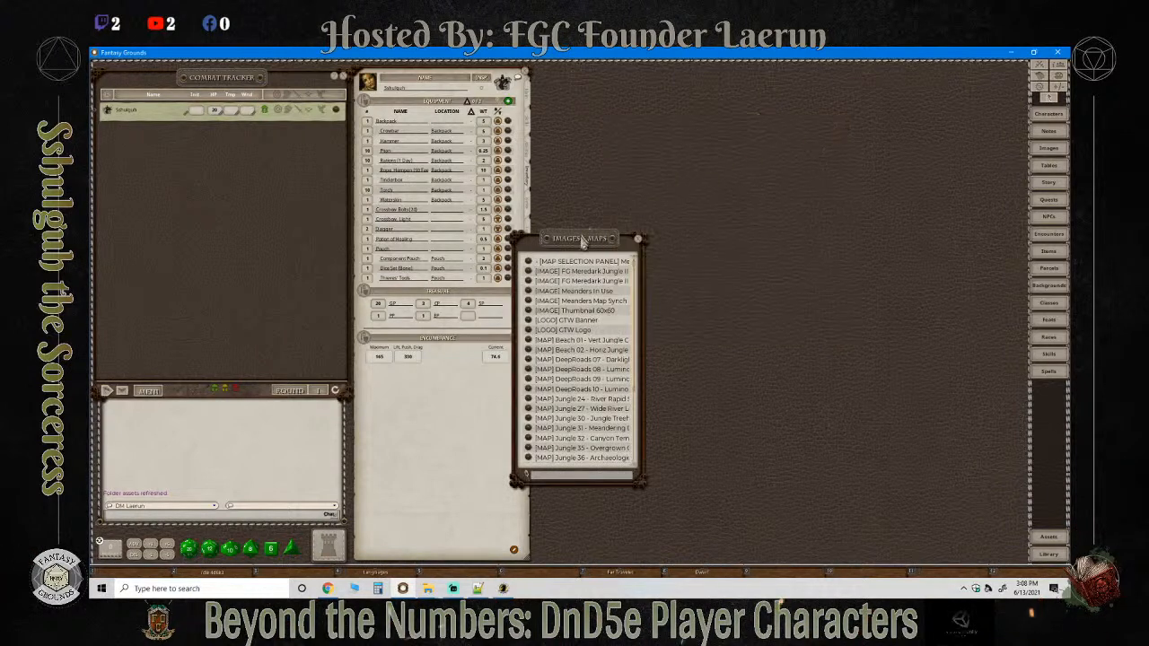
pyautogui.moveTo(579, 239); pyautogui.dragTo(723, 180)
pyautogui.scroll(-1, 742, 332)
pyautogui.scroll(-1, 742, 332)
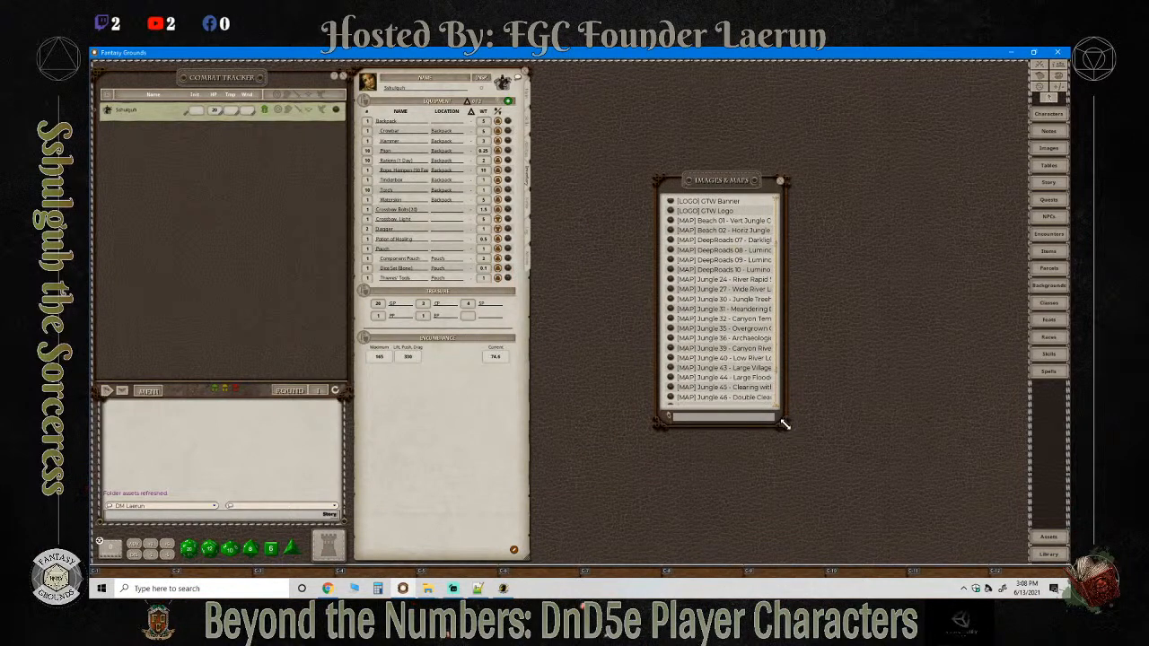
pyautogui.moveTo(784, 425); pyautogui.dragTo(958, 502)
pyautogui.scroll(2, 709, 270)
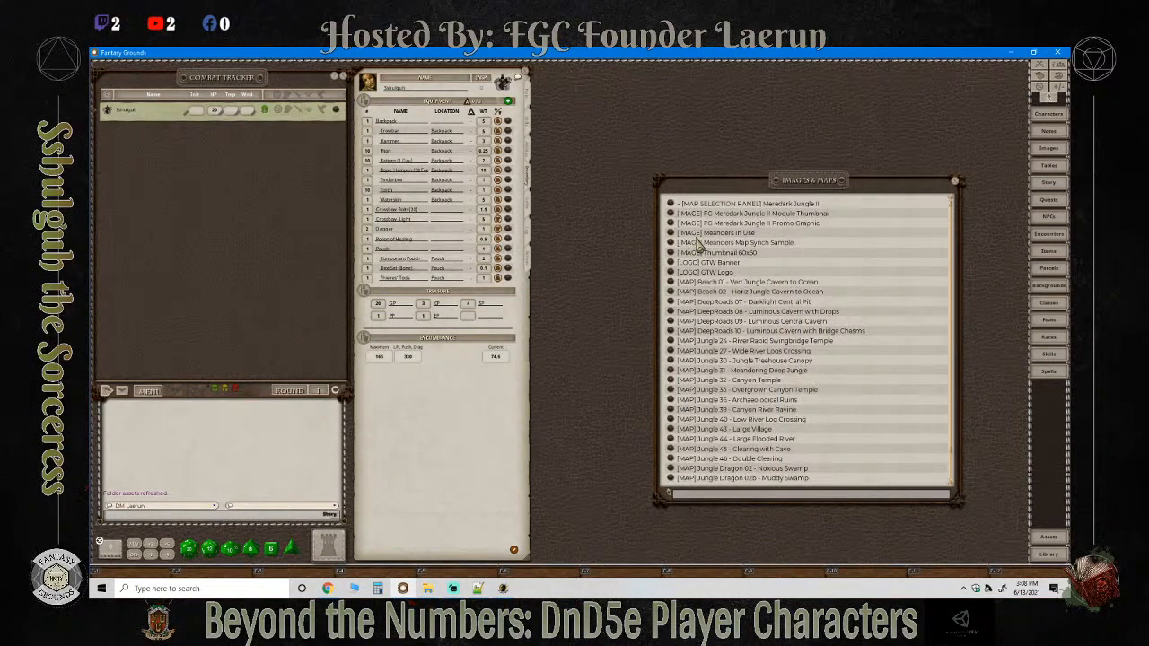
# Open the Meredark Jungle II map selection panel and enlarge its window.
pyautogui.click(671, 206)
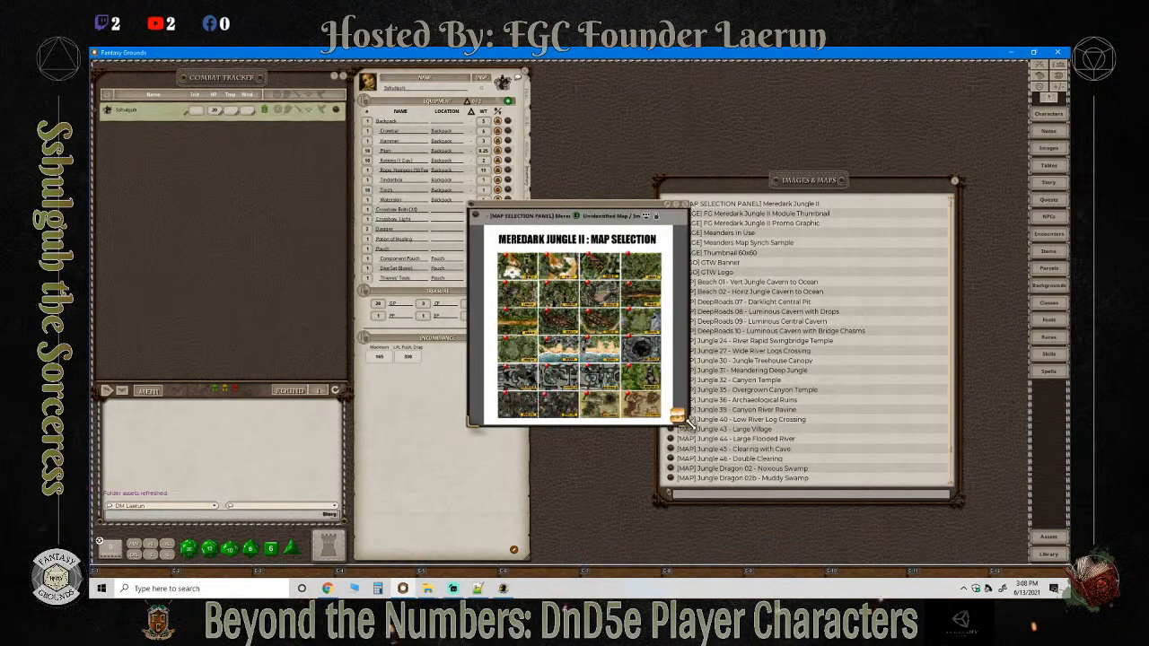
pyautogui.moveTo(677, 416); pyautogui.dragTo(865, 523)
pyautogui.scroll(5, 686, 441)
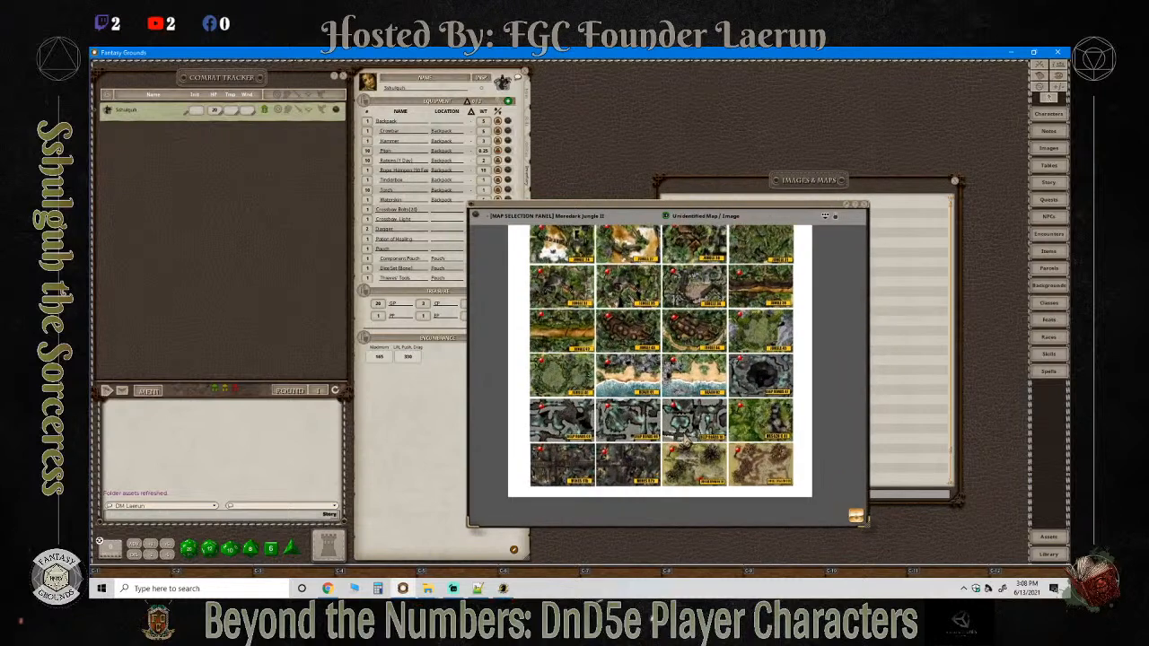
# Look over the map thumbnails in the Meredark Jungle II selection panel for a suitable battle map.
pyautogui.scroll(1, 686, 441)
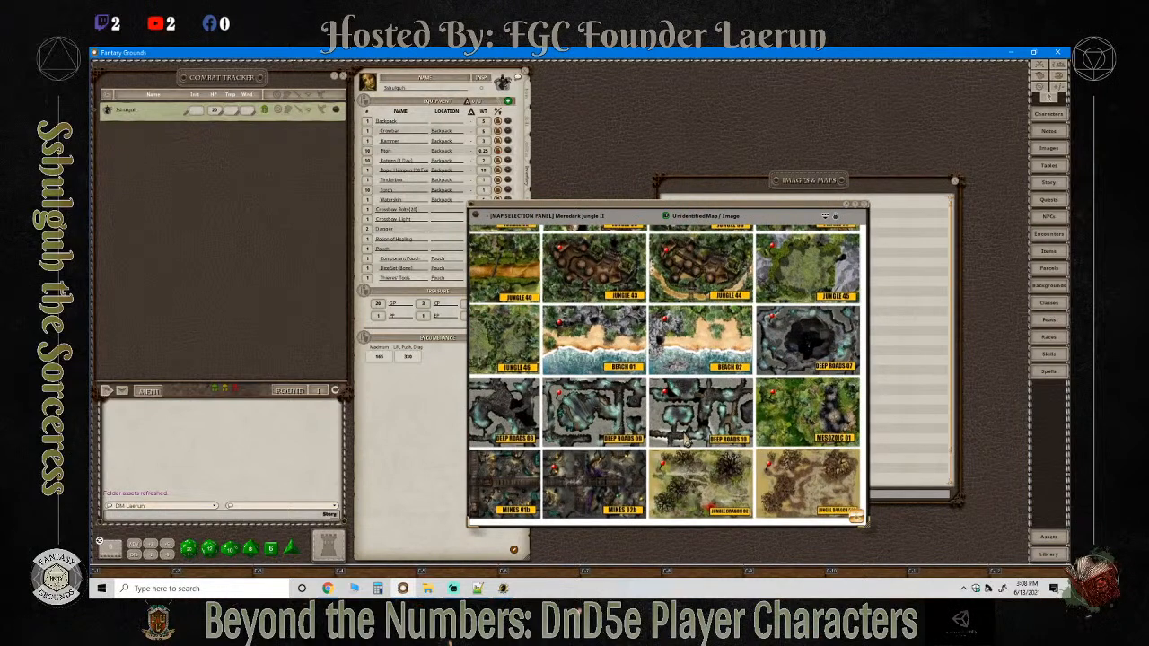
pyautogui.scroll(-1, 686, 441)
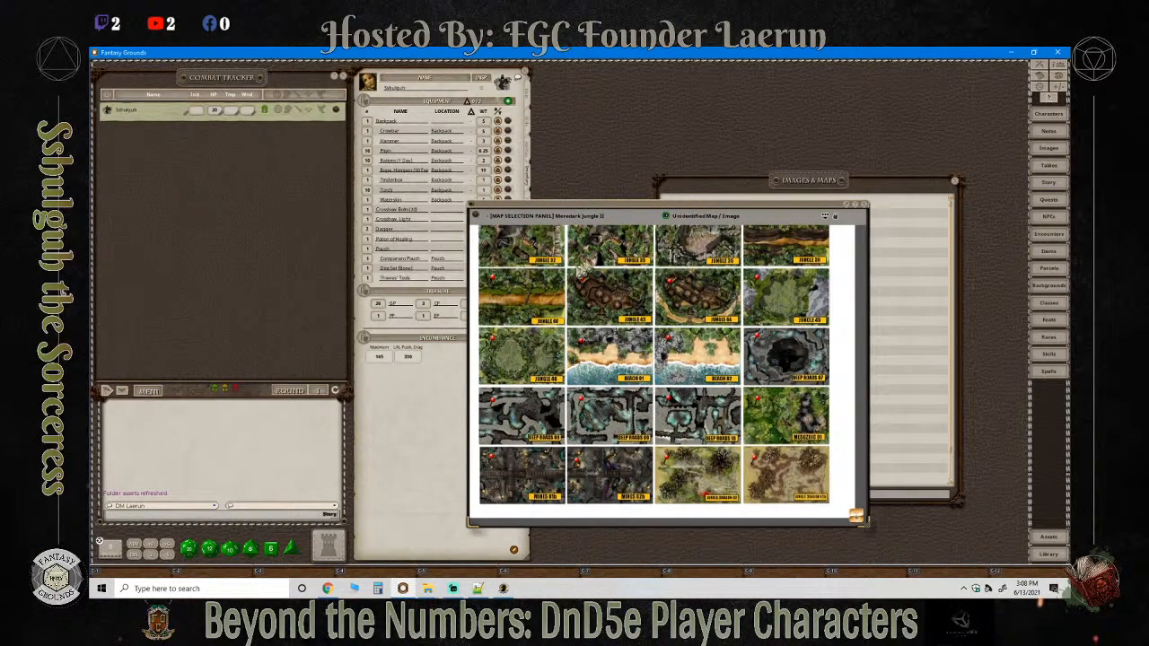
pyautogui.scroll(1, 686, 275)
pyautogui.scroll(-1, 685, 275)
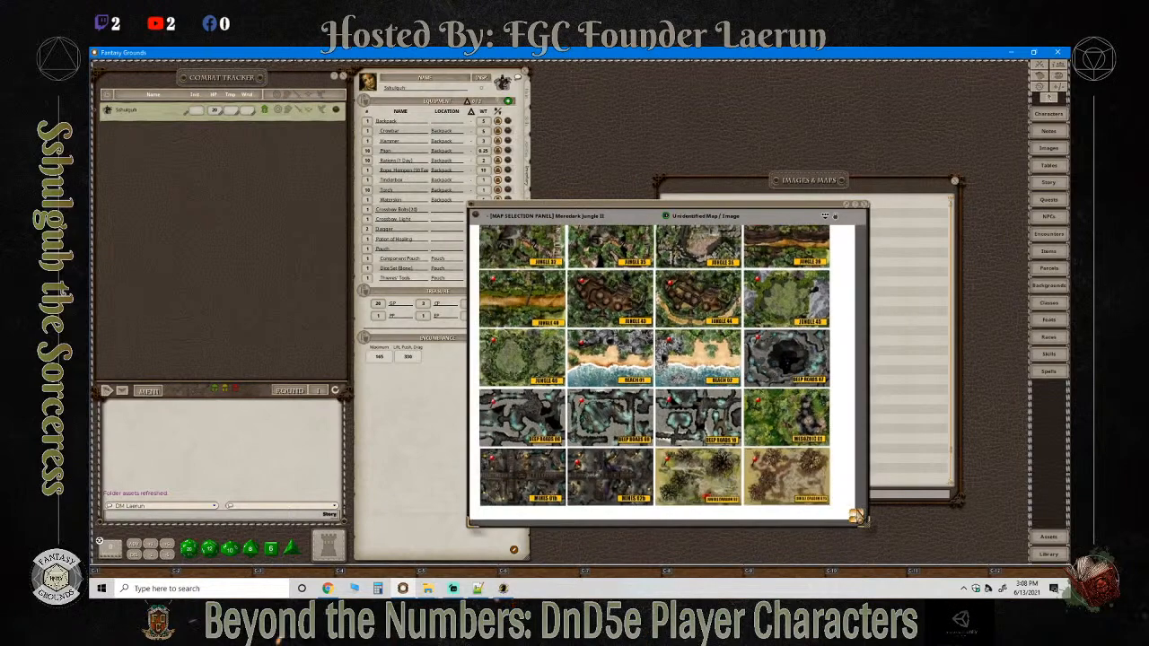
pyautogui.scroll(1, 857, 518)
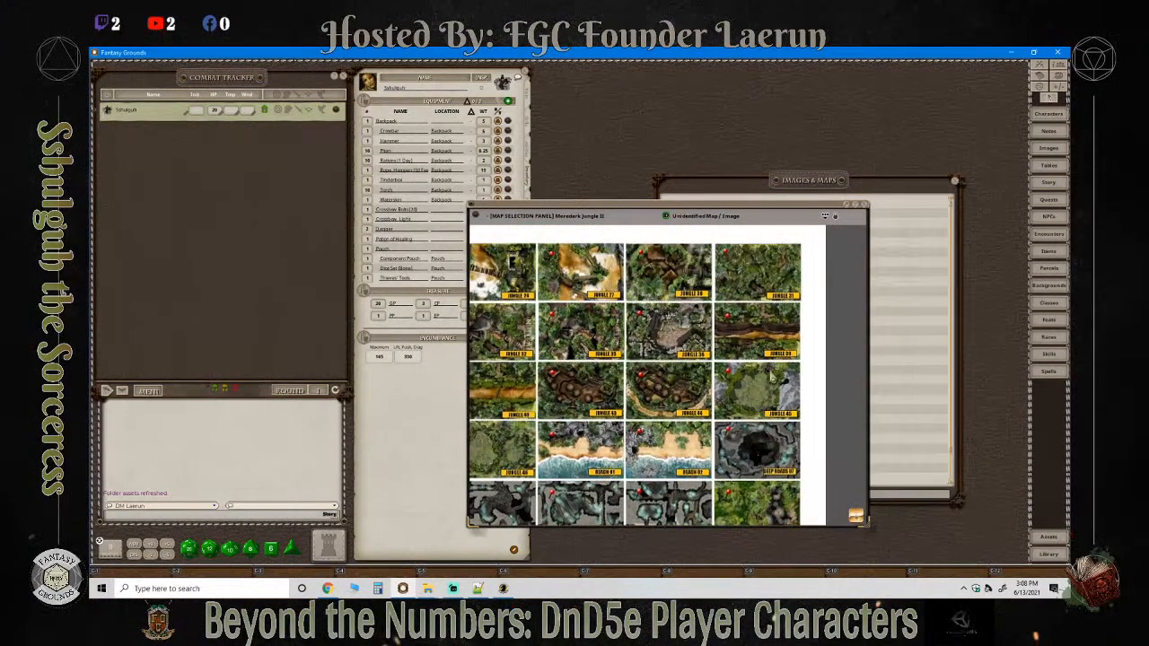
pyautogui.scroll(1, 843, 513)
pyautogui.scroll(-2, 848, 514)
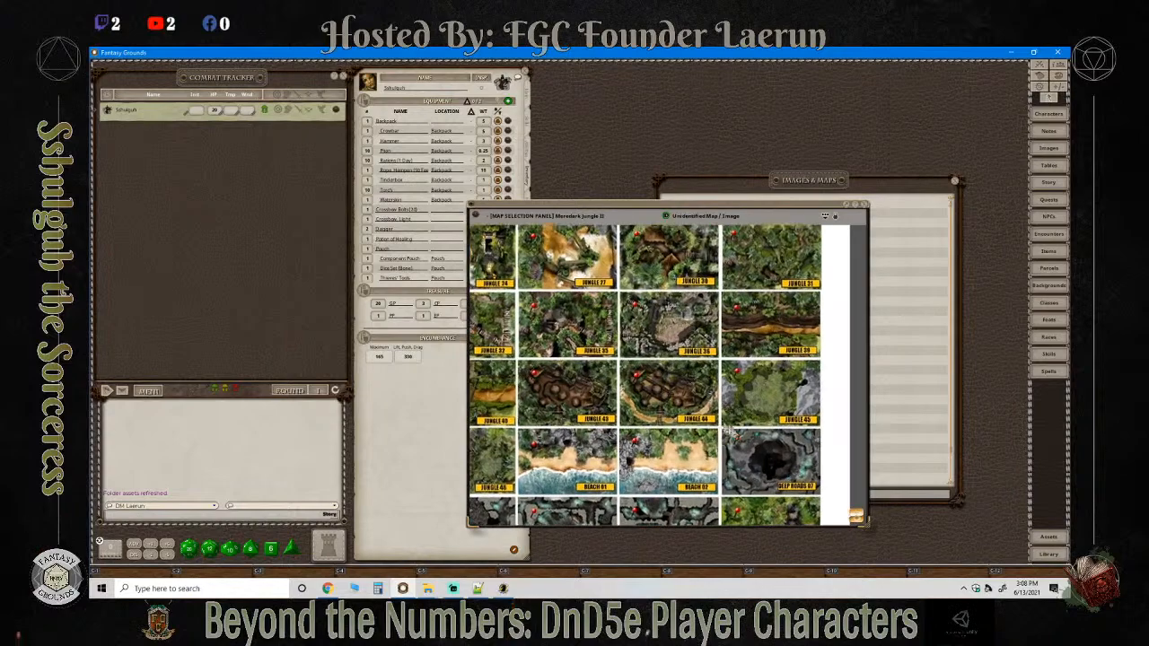
pyautogui.scroll(3, 853, 516)
pyautogui.scroll(2, 857, 518)
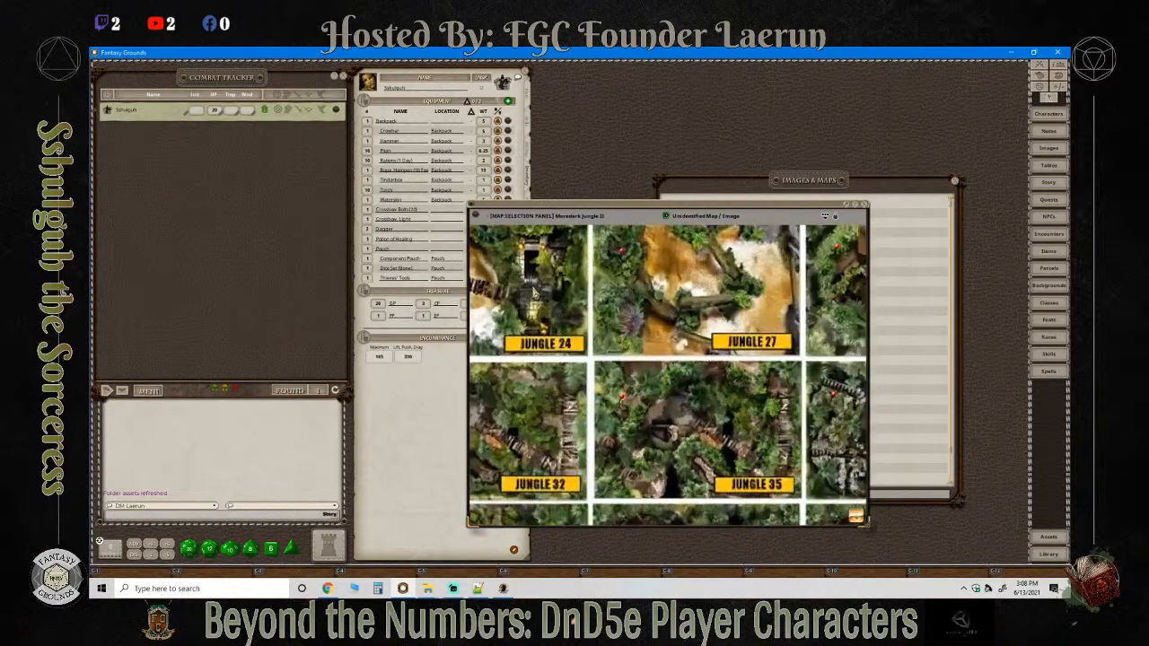
pyautogui.scroll(-3, 857, 518)
pyautogui.scroll(2, 860, 520)
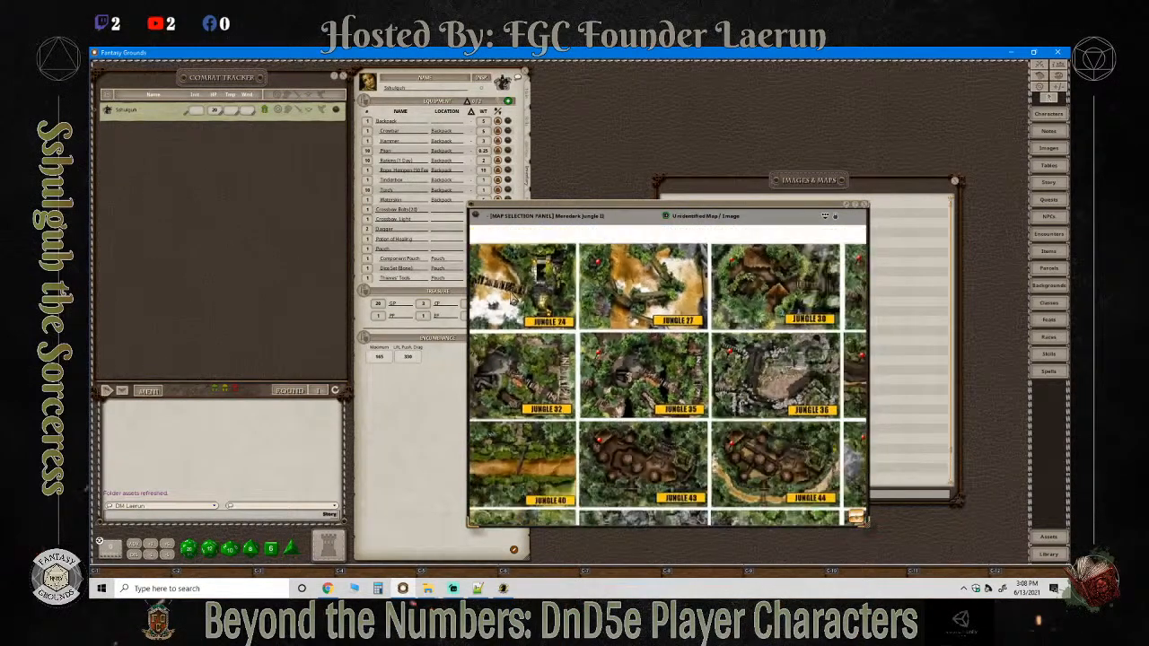
pyautogui.scroll(-2, 858, 519)
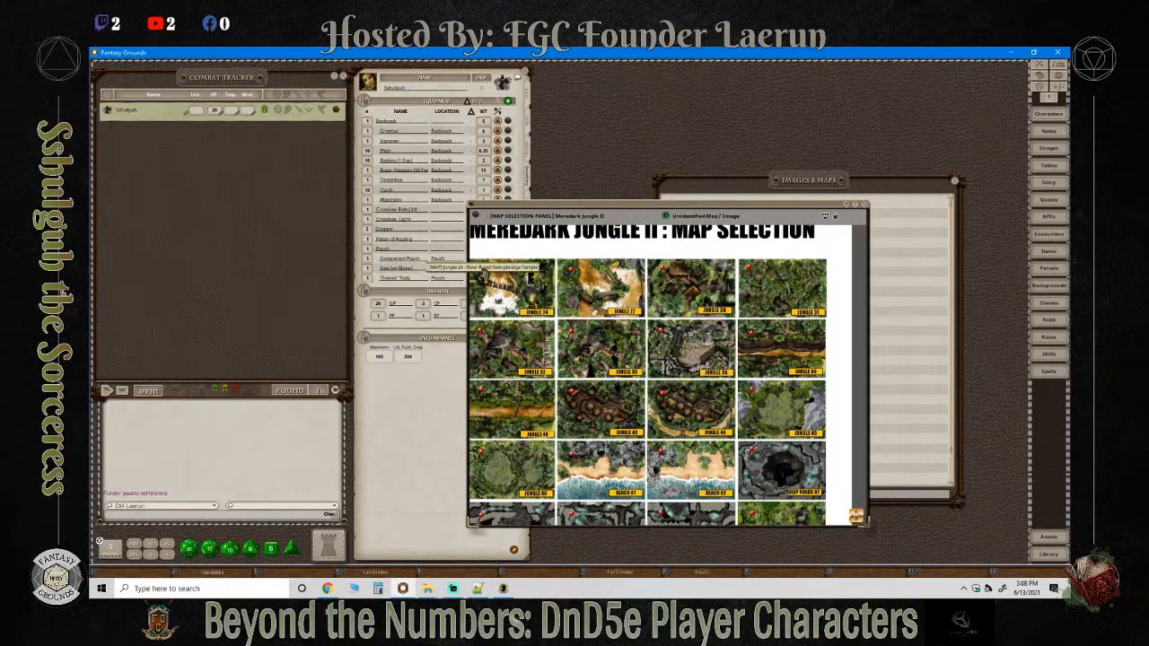
# Open the Jungle 24 - River Rapid Swingbridge Temple map and close the selection panel and the Images & Maps list.
pyautogui.click(485, 274)
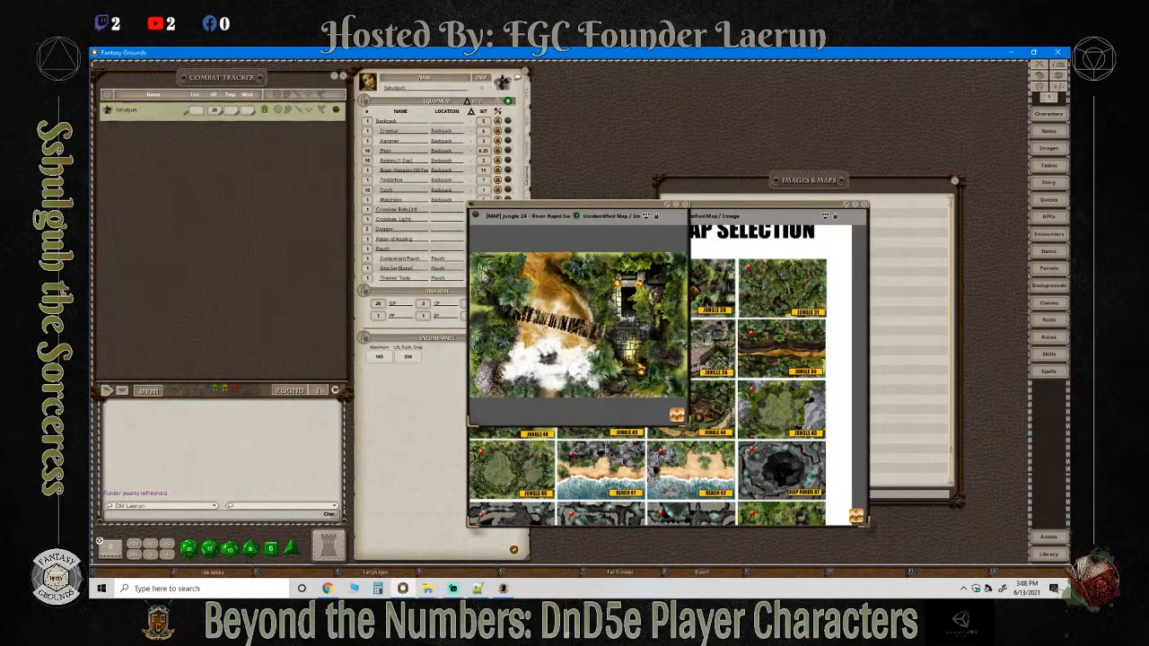
pyautogui.click(864, 207)
pyautogui.click(954, 181)
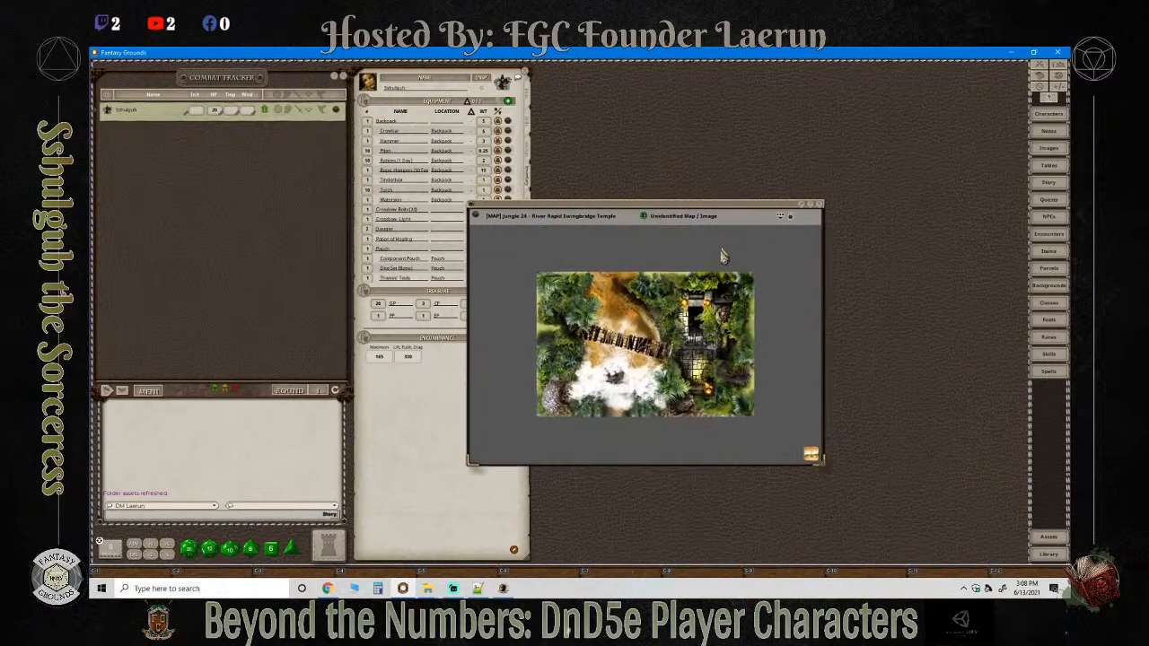
# Position the Jungle 24 map window beside the character sheet and resize it to a wide, shallow frame.
pyautogui.moveTo(631, 212); pyautogui.dragTo(694, 81)
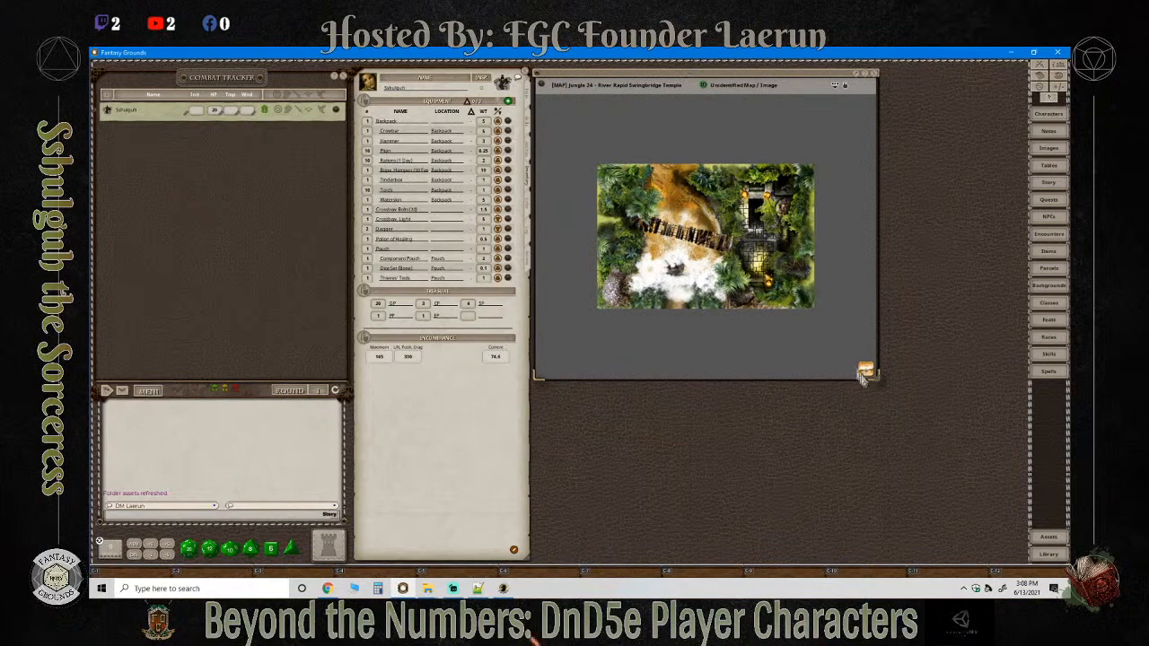
pyautogui.moveTo(876, 380); pyautogui.dragTo(1009, 489)
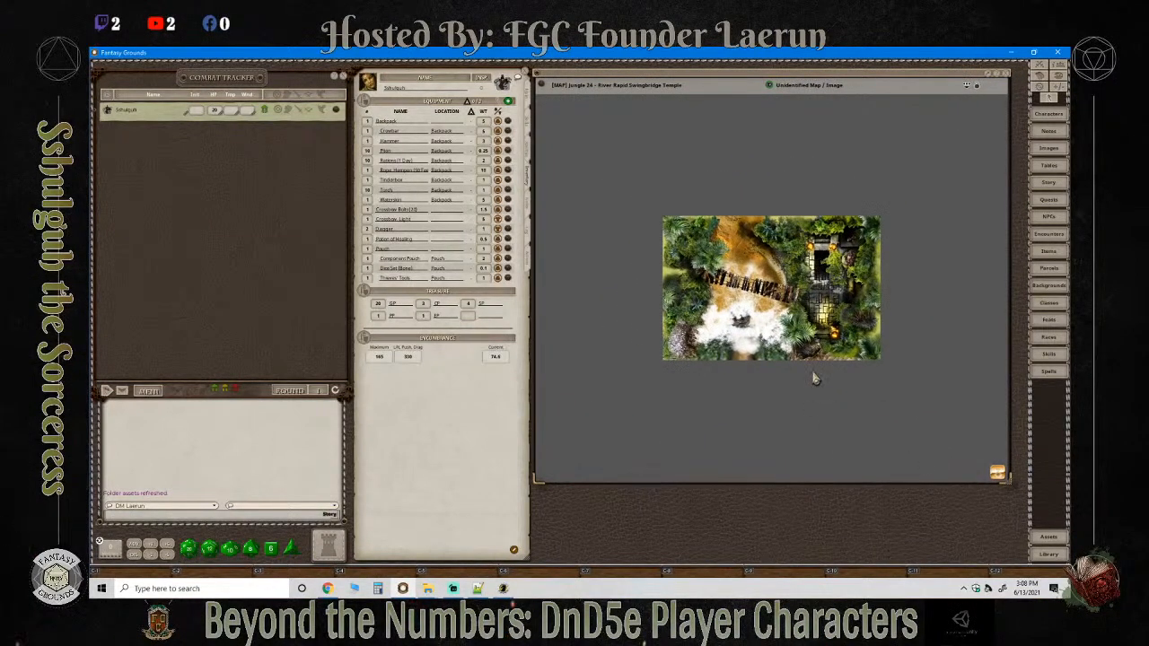
pyautogui.scroll(2, 815, 375)
pyautogui.moveTo(895, 485); pyautogui.dragTo(890, 343)
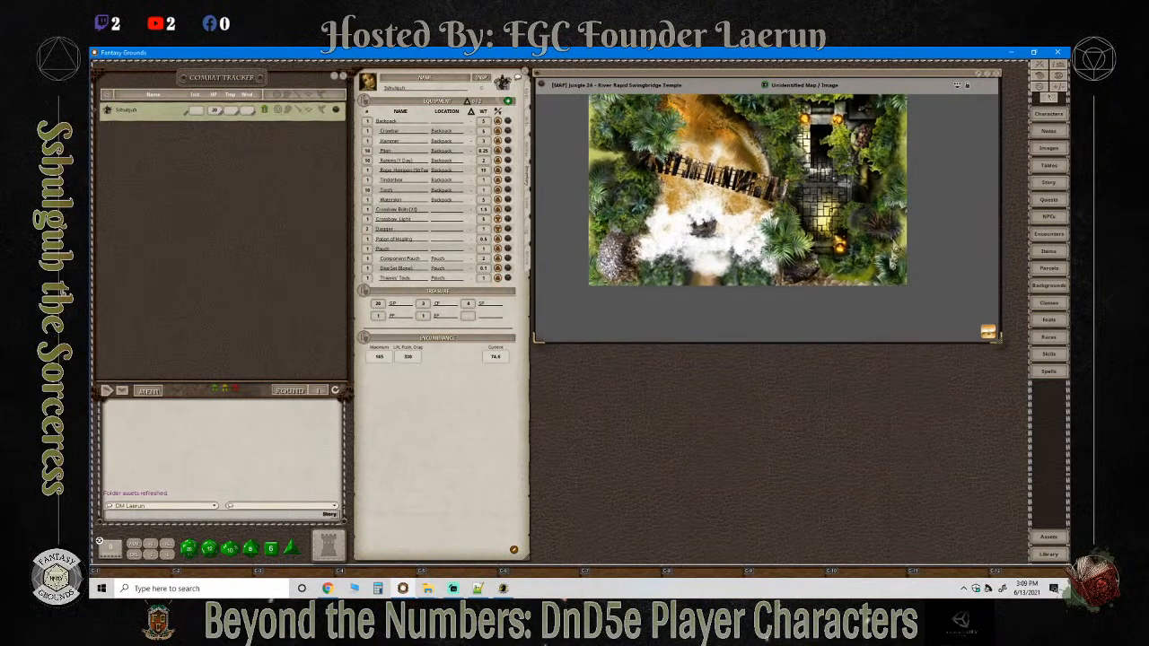
# Show the map's toolbar, fit the Jungle 24 image to its window and enlarge the window slightly.
pyautogui.click(957, 85)
pyautogui.click(924, 104)
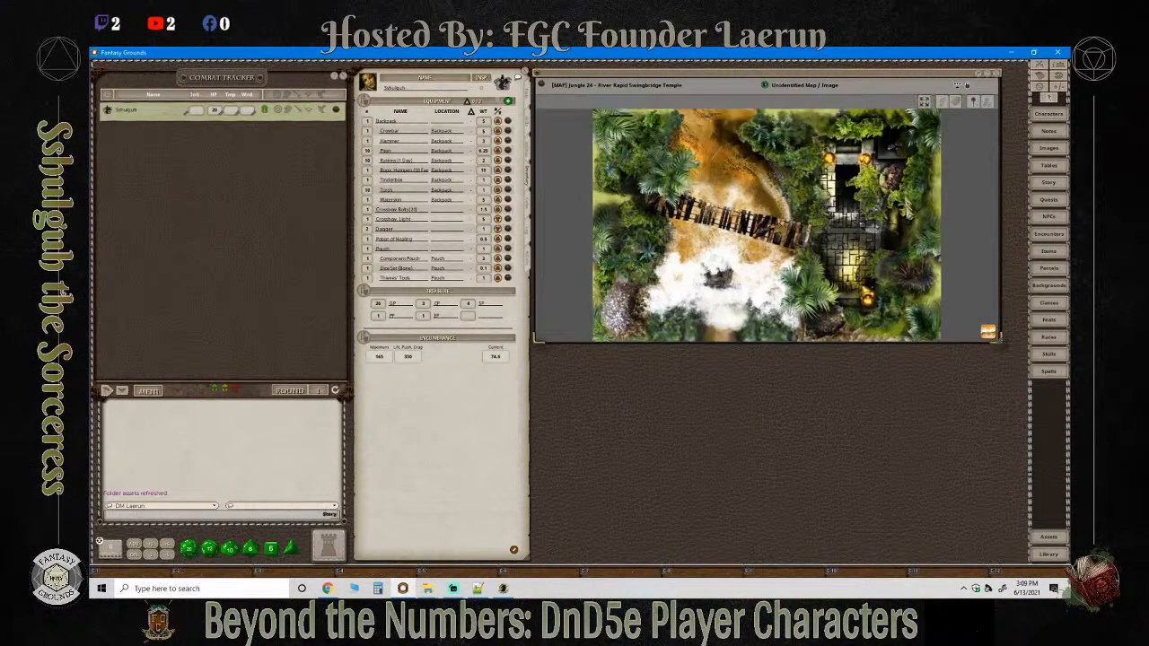
pyautogui.scroll(1, 962, 238)
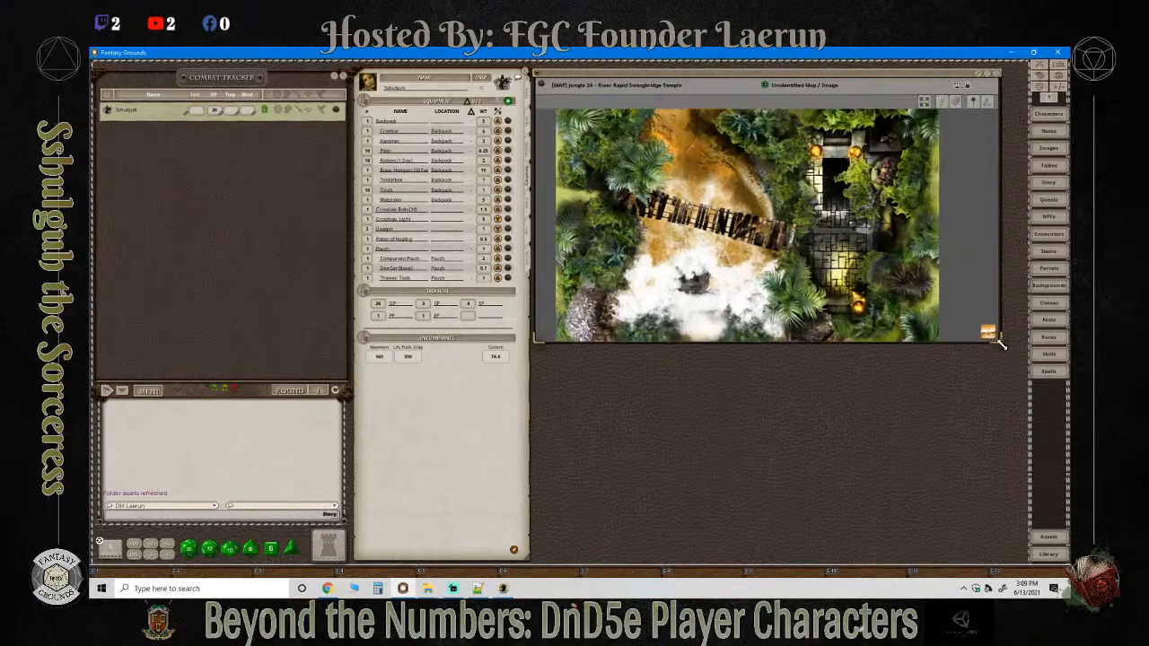
pyautogui.moveTo(1002, 344); pyautogui.dragTo(1023, 382)
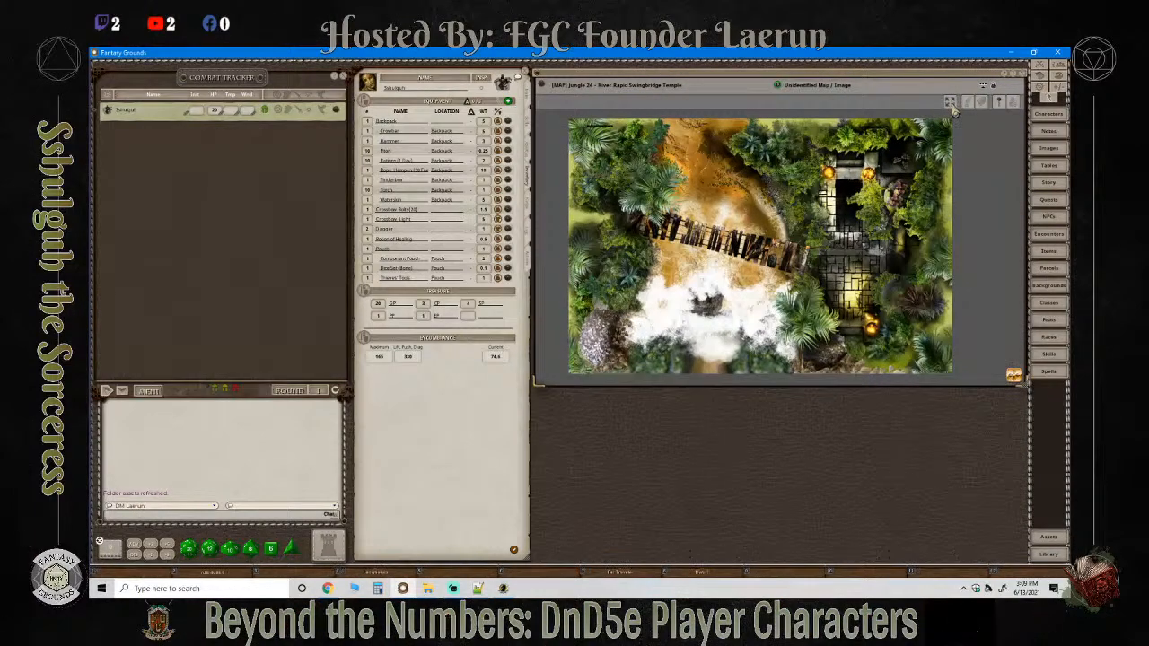
pyautogui.scroll(3, 947, 253)
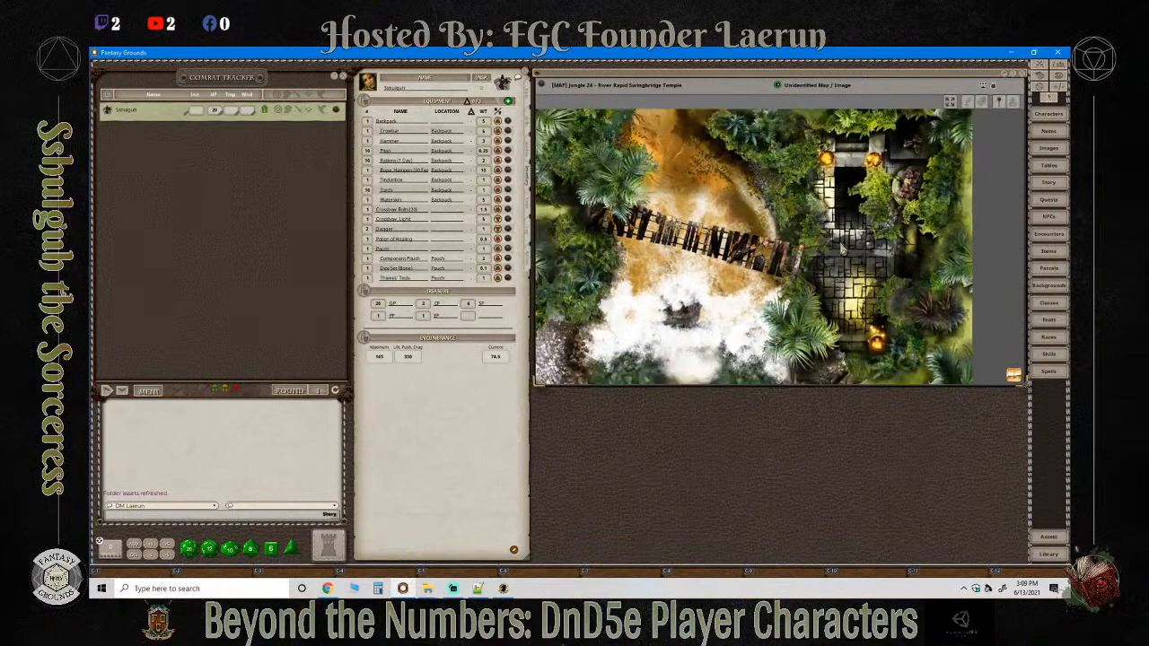
# Hide the map's toolbar and unlock the Jungle 24 map to show its grid and layer settings.
pyautogui.click(984, 87)
pyautogui.scroll(1, 852, 169)
pyautogui.scroll(-1, 875, 160)
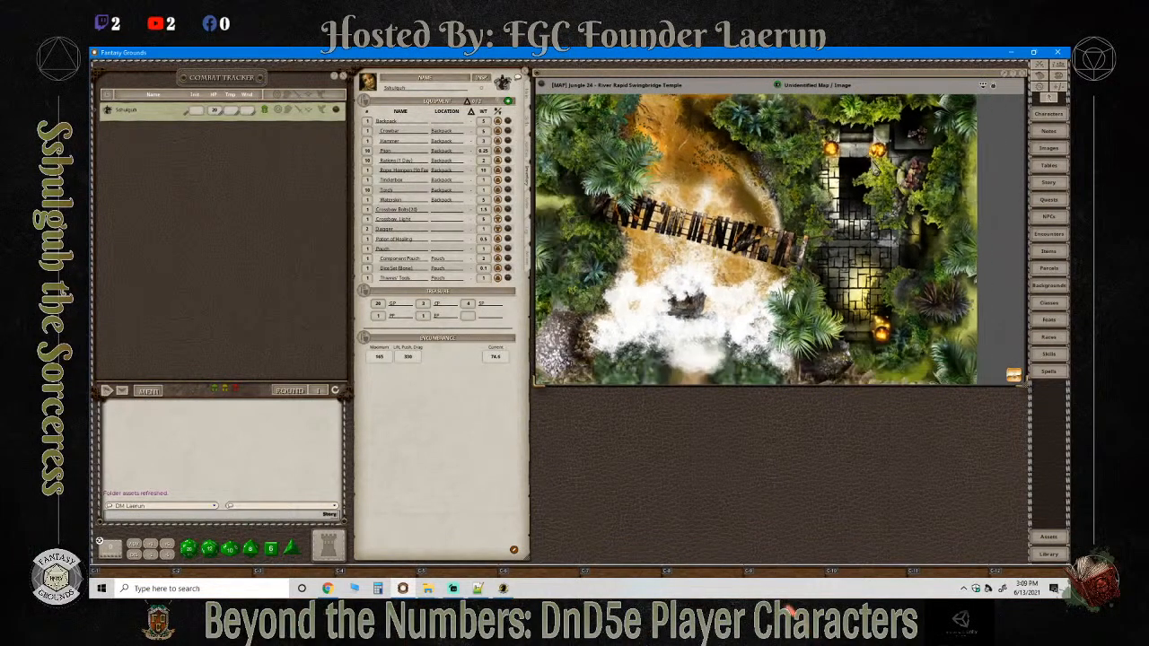
pyautogui.click(993, 87)
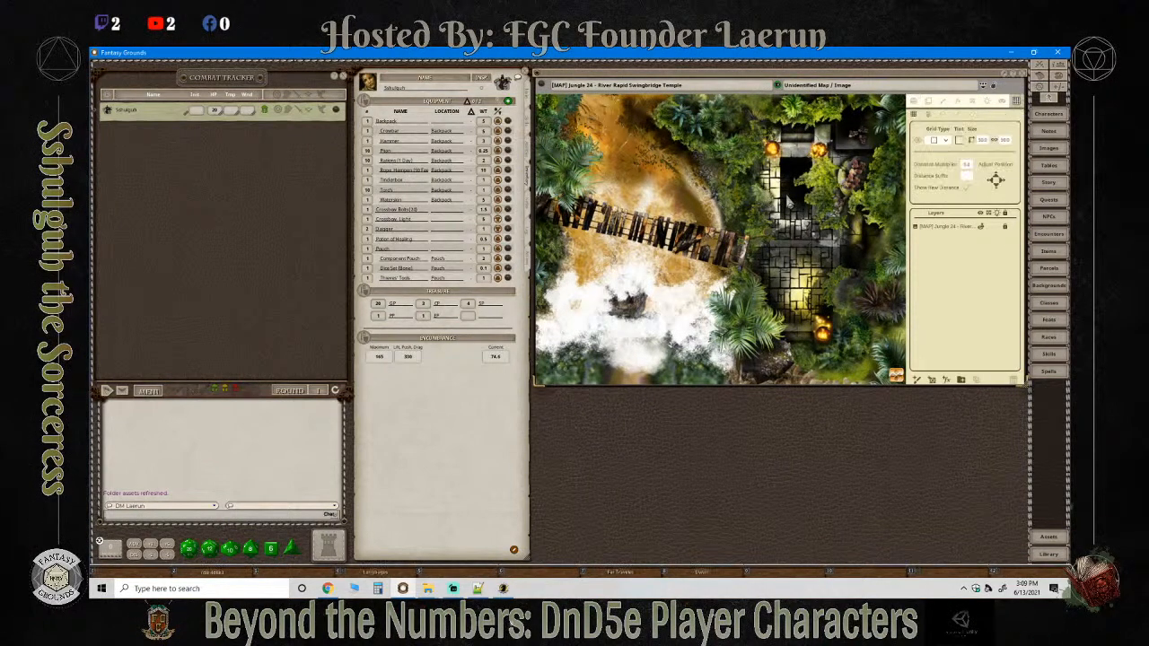
pyautogui.scroll(-1, 785, 202)
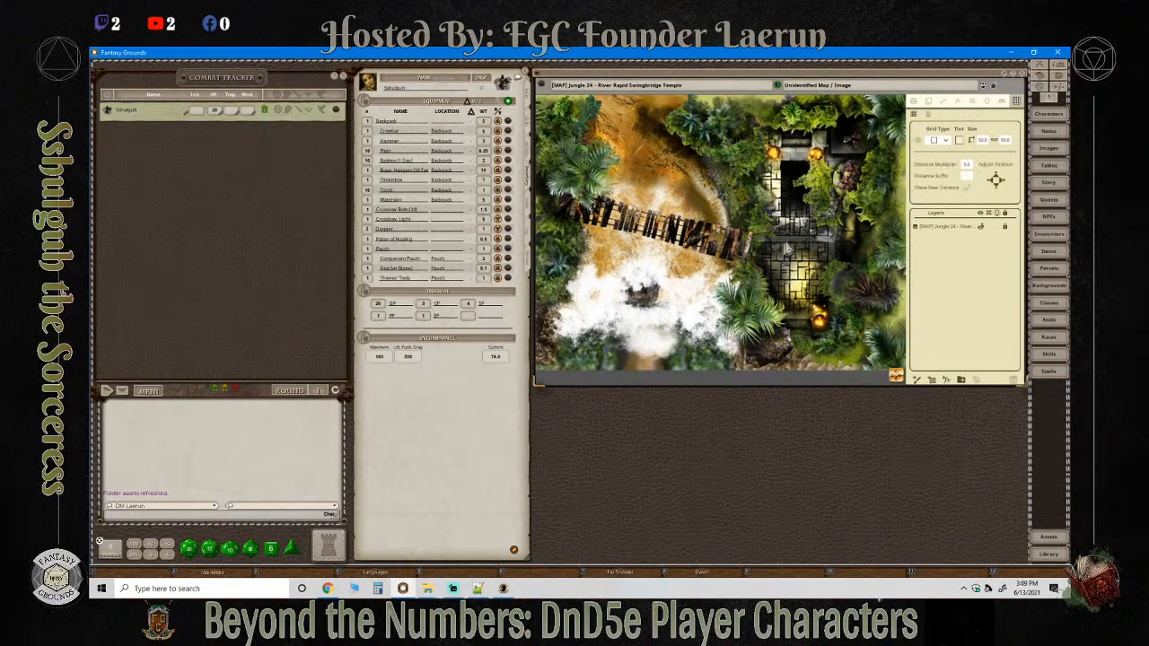
# Show the grid on the Jungle 24 map and nudge it left to line up with the temple's stone floor.
pyautogui.scroll(4, 807, 256)
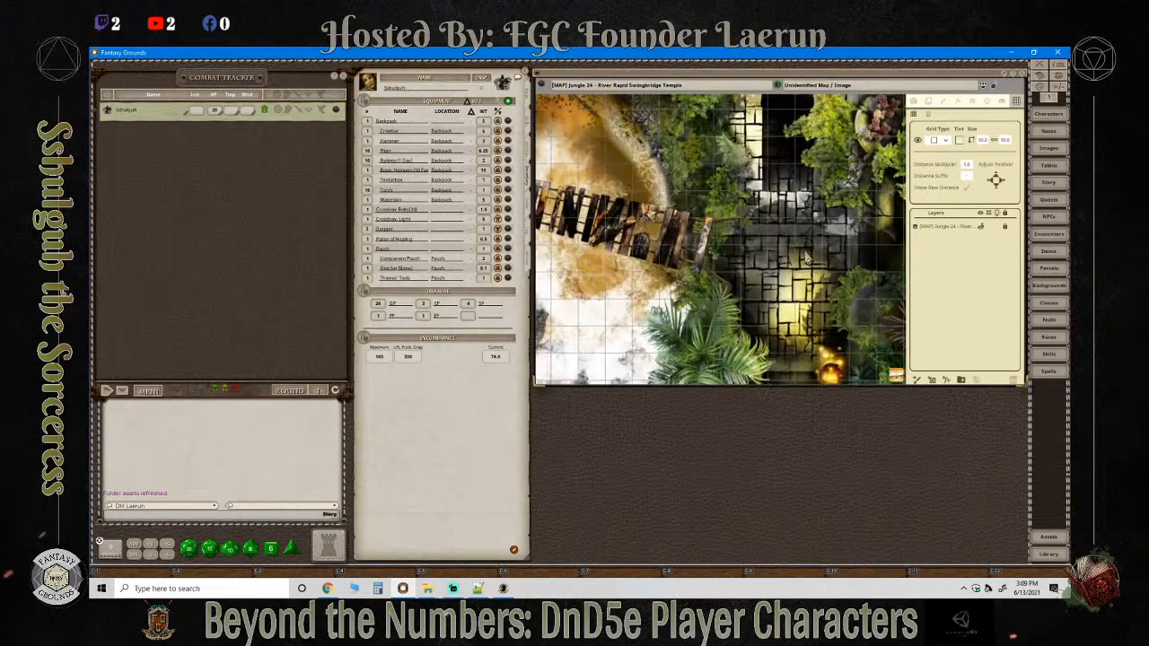
pyautogui.scroll(3, 807, 256)
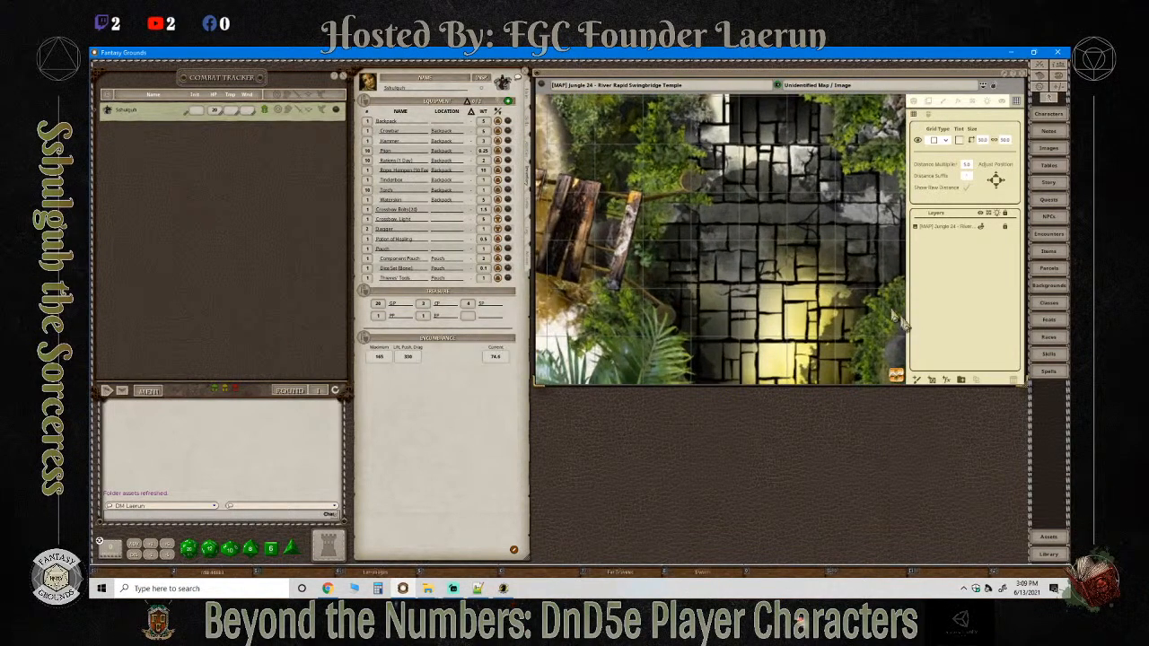
pyautogui.moveTo(900, 379); pyautogui.dragTo(910, 304)
pyautogui.scroll(3, 751, 282)
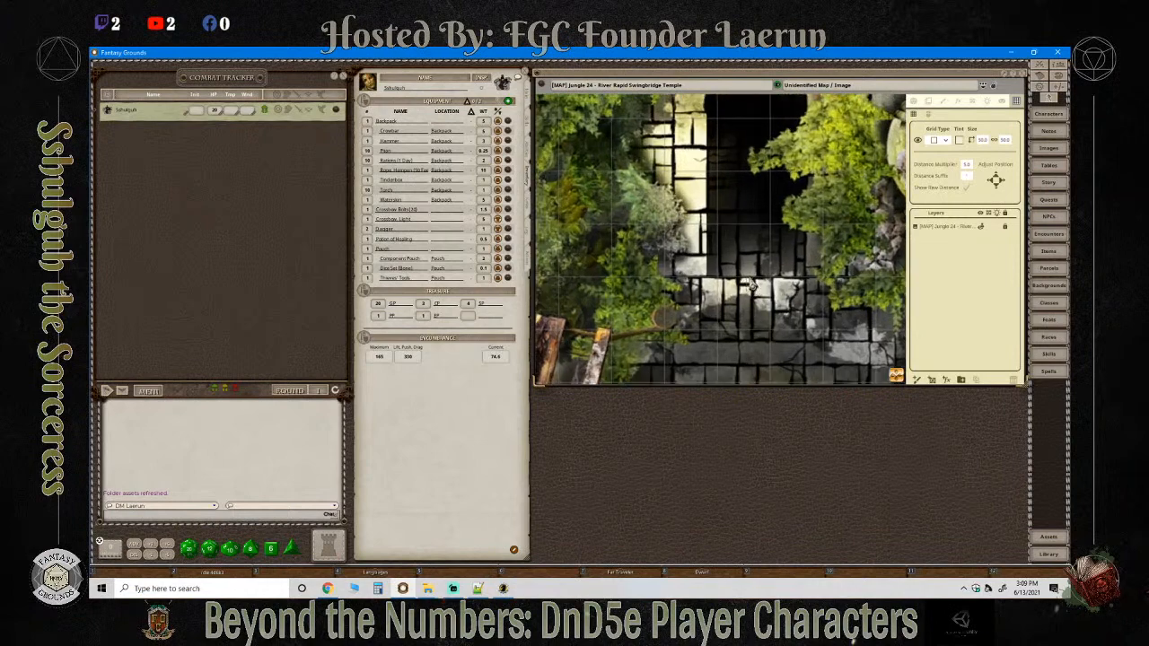
pyautogui.scroll(1, 802, 243)
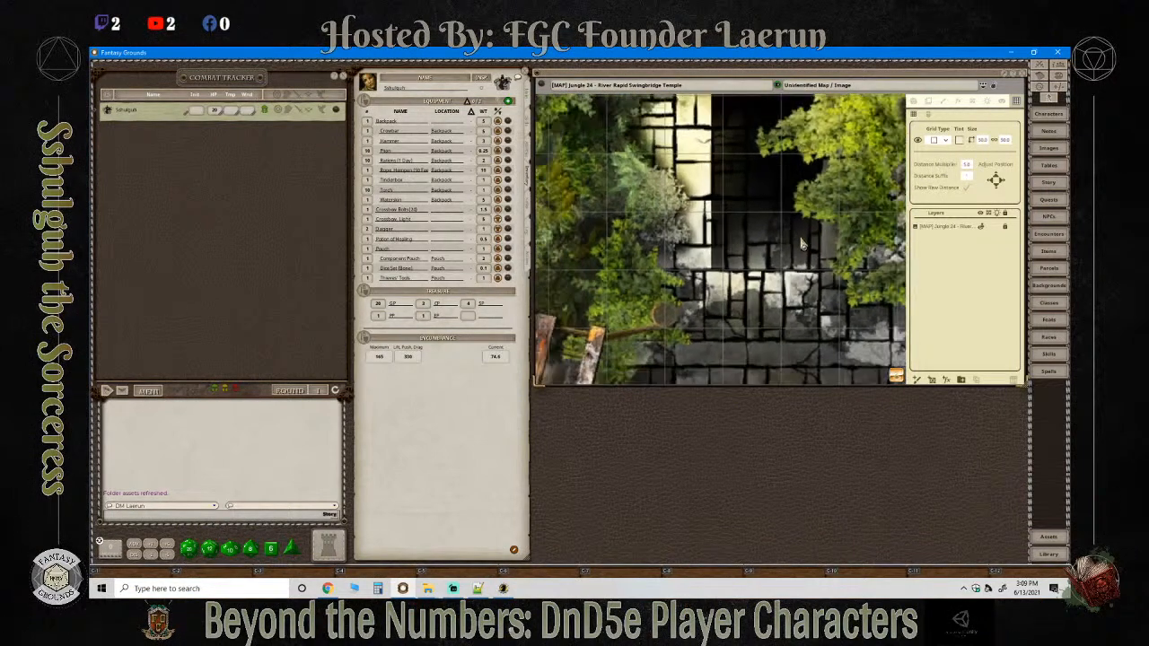
pyautogui.scroll(2, 766, 260)
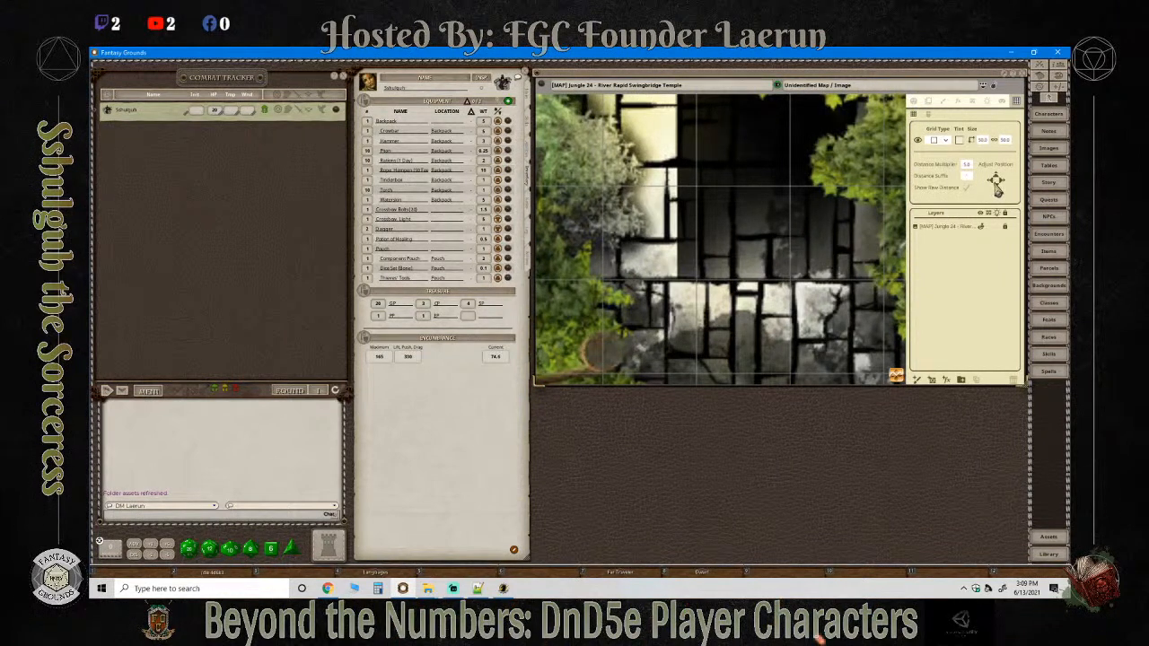
pyautogui.click(994, 179)
pyautogui.click(995, 179)
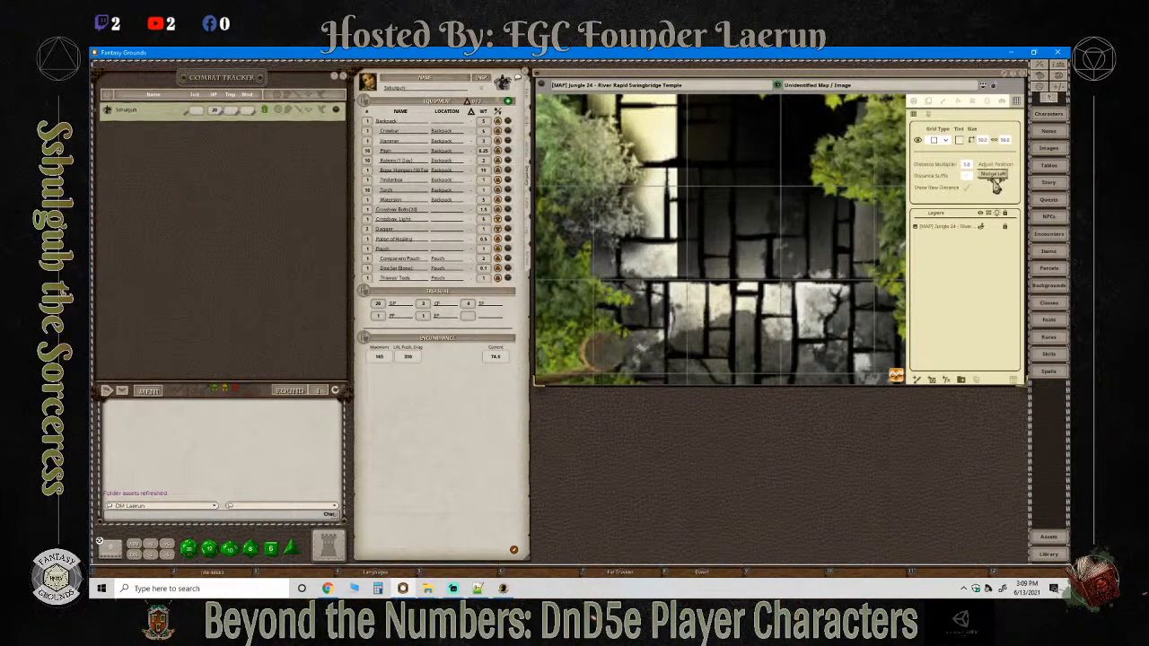
pyautogui.click(995, 180)
pyautogui.click(994, 179)
pyautogui.click(994, 180)
pyautogui.click(995, 180)
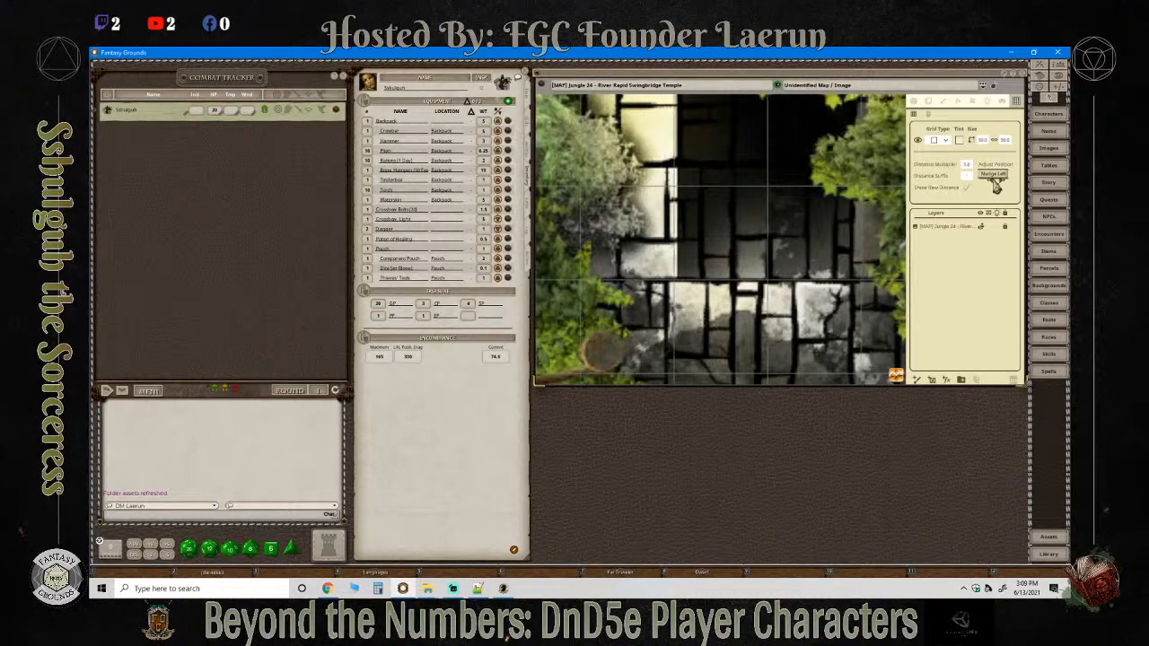
pyautogui.click(995, 180)
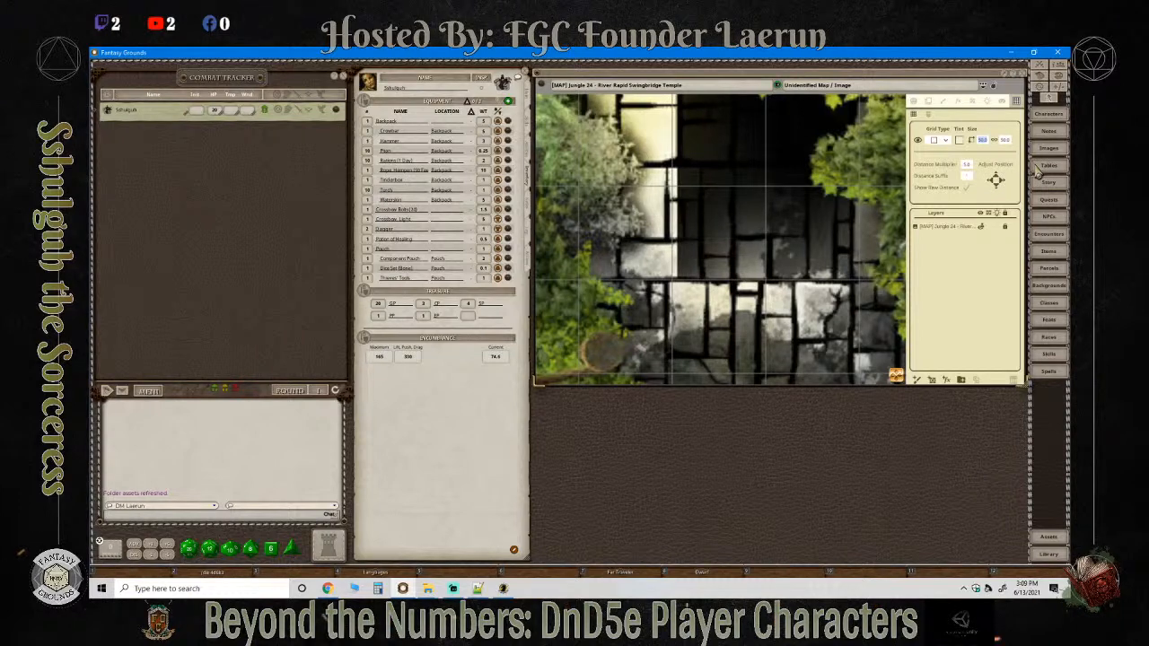
# Set the grid size to 48 and nudge the grid left to match the edge of the temple walkway.
pyautogui.click(1006, 140)
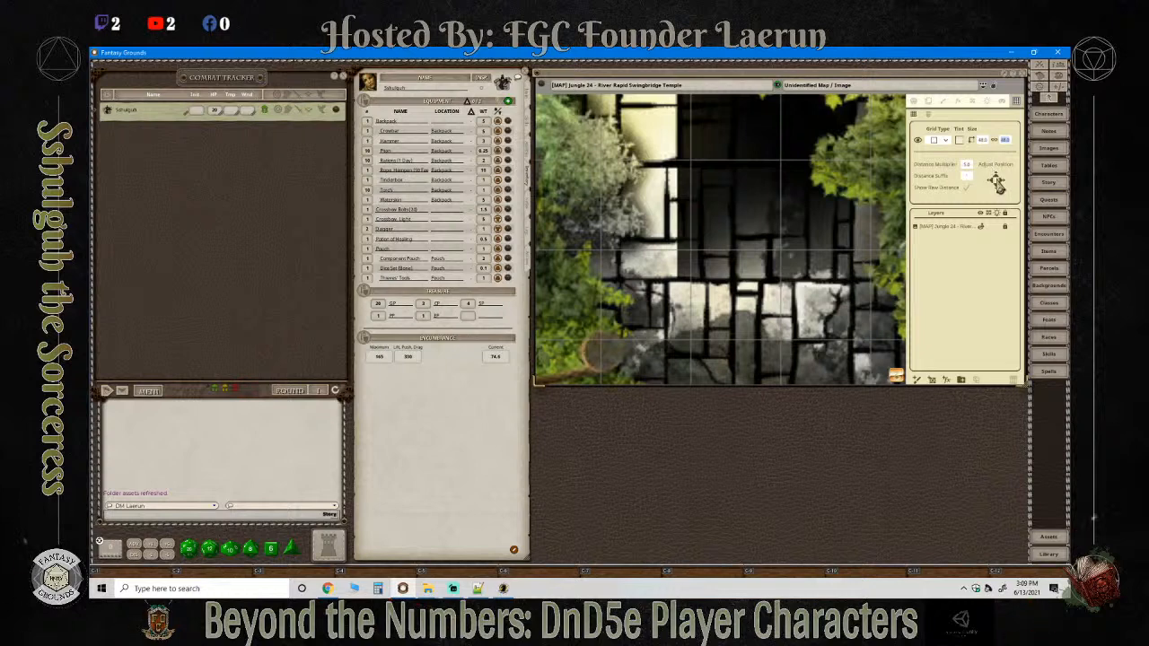
pyautogui.click(992, 181)
pyautogui.click(992, 182)
pyautogui.click(992, 181)
pyautogui.click(993, 181)
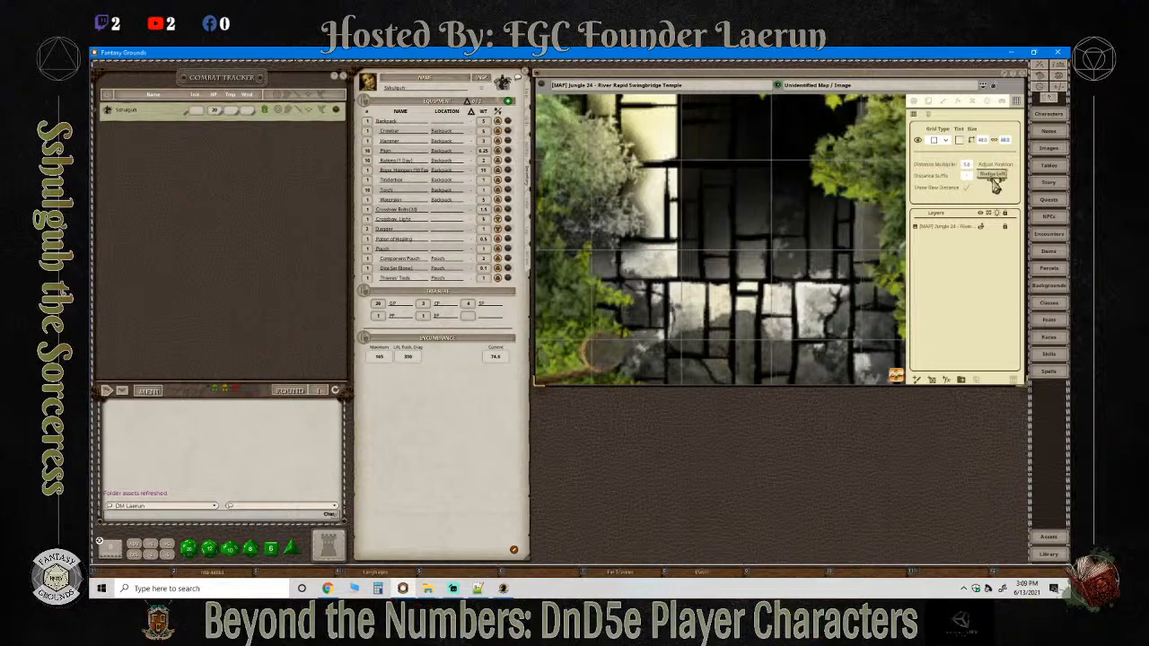
pyautogui.click(993, 181)
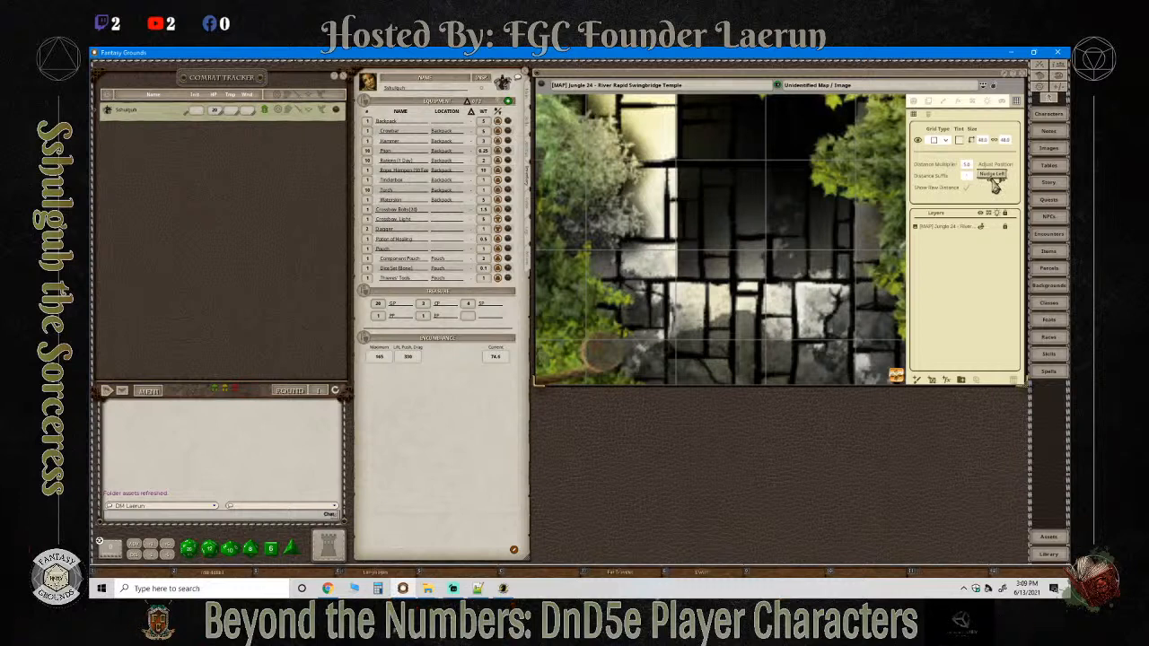
# Nudge the grid down several times to line up its horizontal lines with the stone floor.
pyautogui.moveTo(808, 243); pyautogui.dragTo(863, 281)
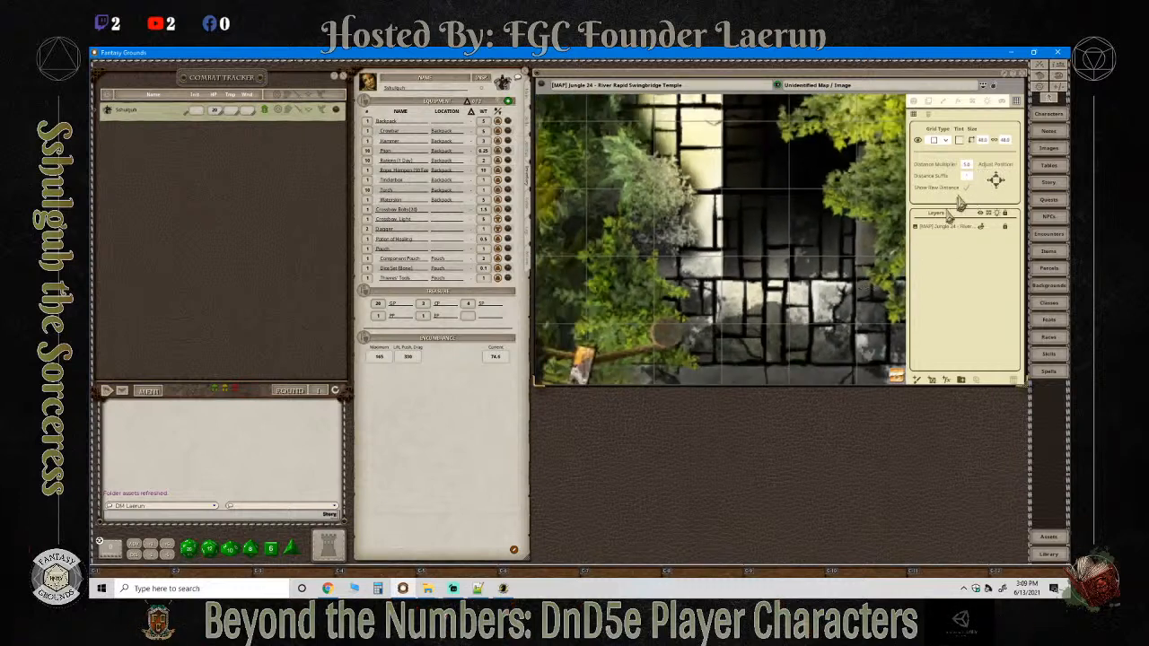
pyautogui.click(997, 187)
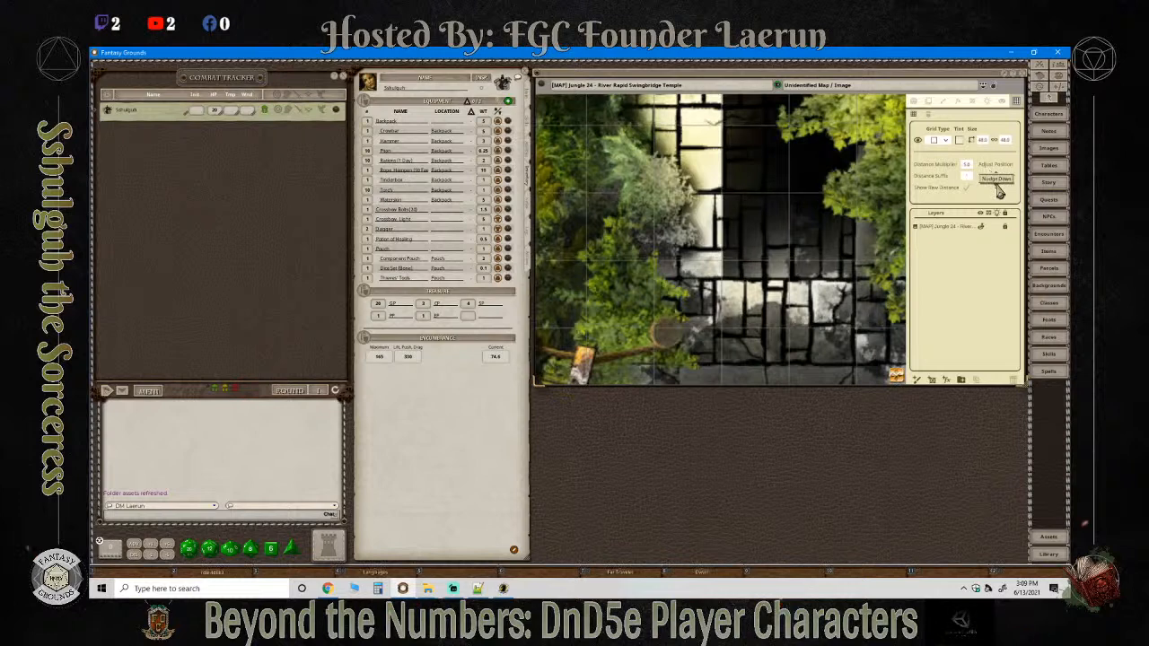
pyautogui.click(997, 186)
pyautogui.click(998, 188)
pyautogui.click(998, 188)
pyautogui.click(998, 188)
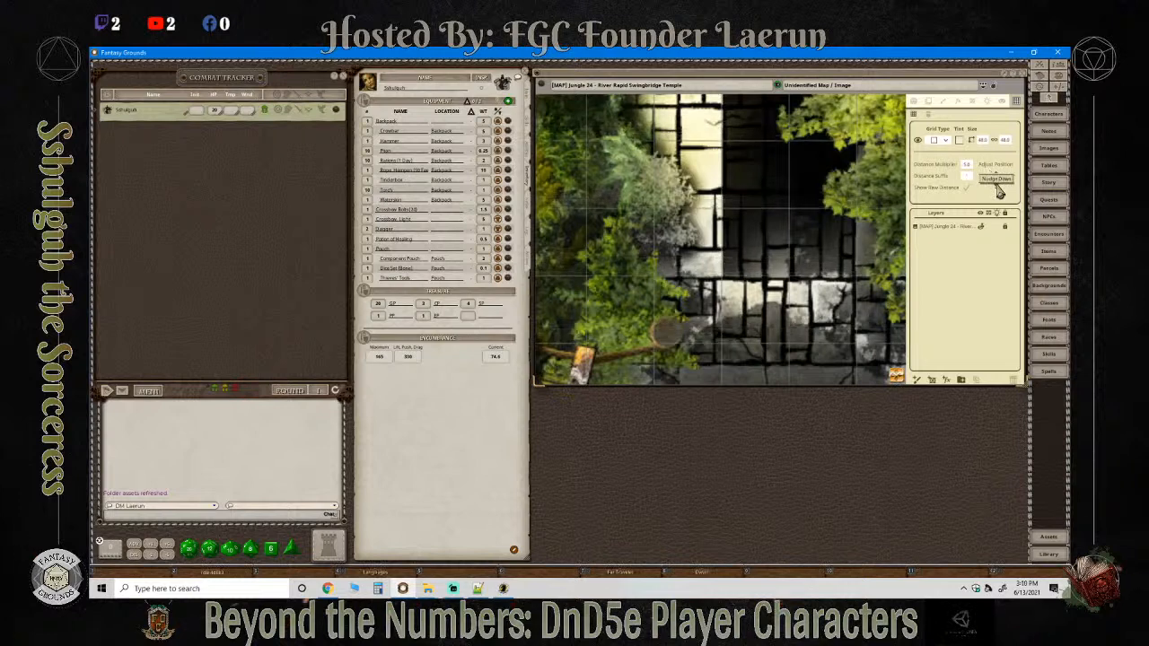
pyautogui.click(998, 188)
# Change the grid colour to a semi-transparent yellow-green sampled from the foliage on the map.
pyautogui.scroll(-5, 808, 289)
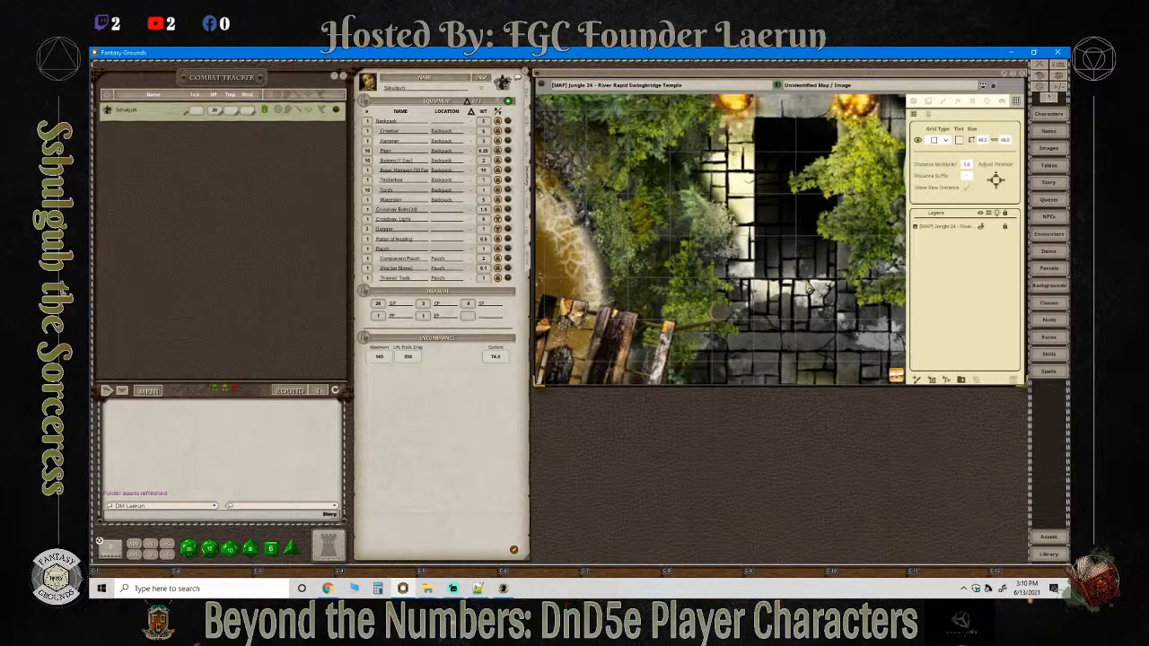
pyautogui.scroll(-4, 810, 290)
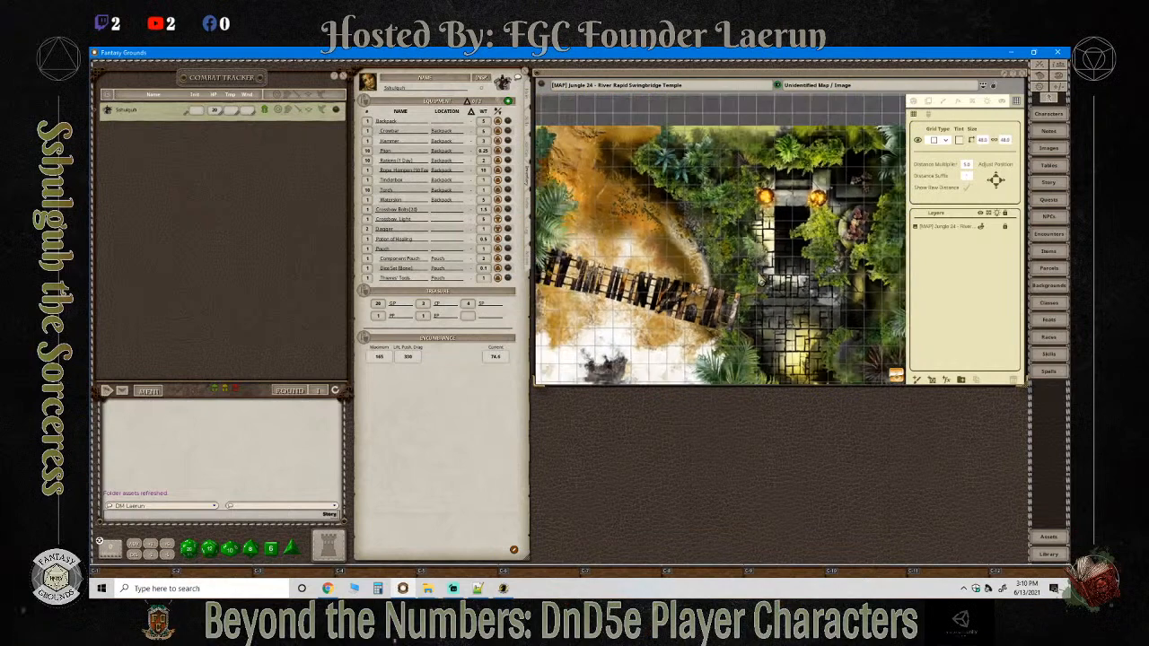
pyautogui.scroll(5, 750, 252)
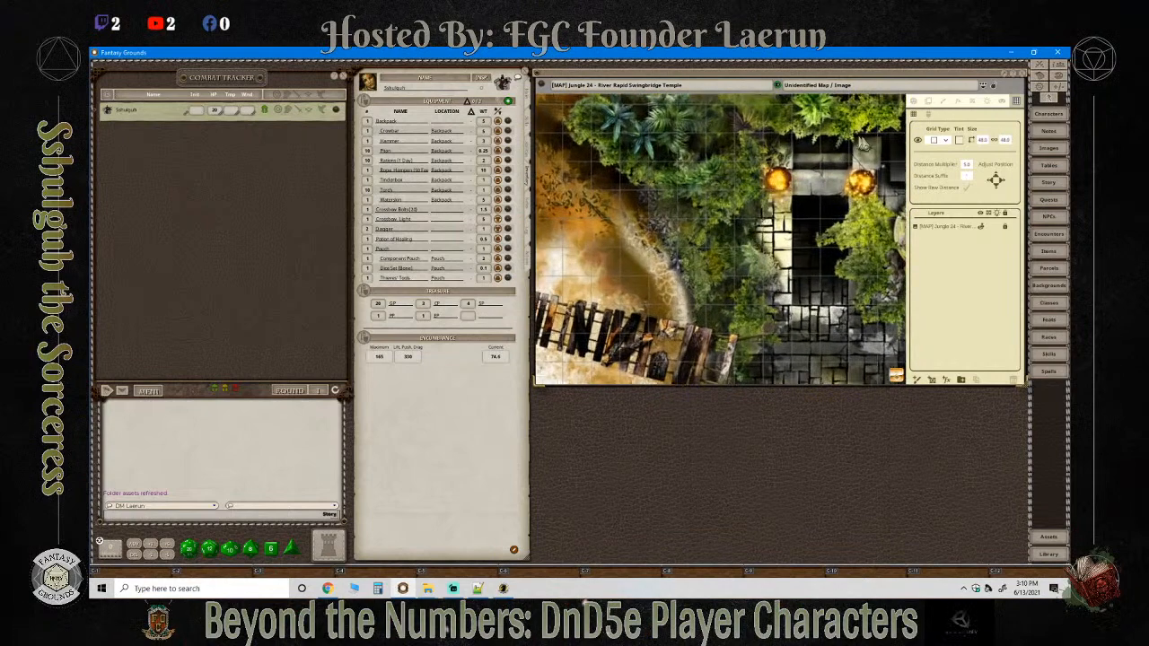
pyautogui.click(961, 144)
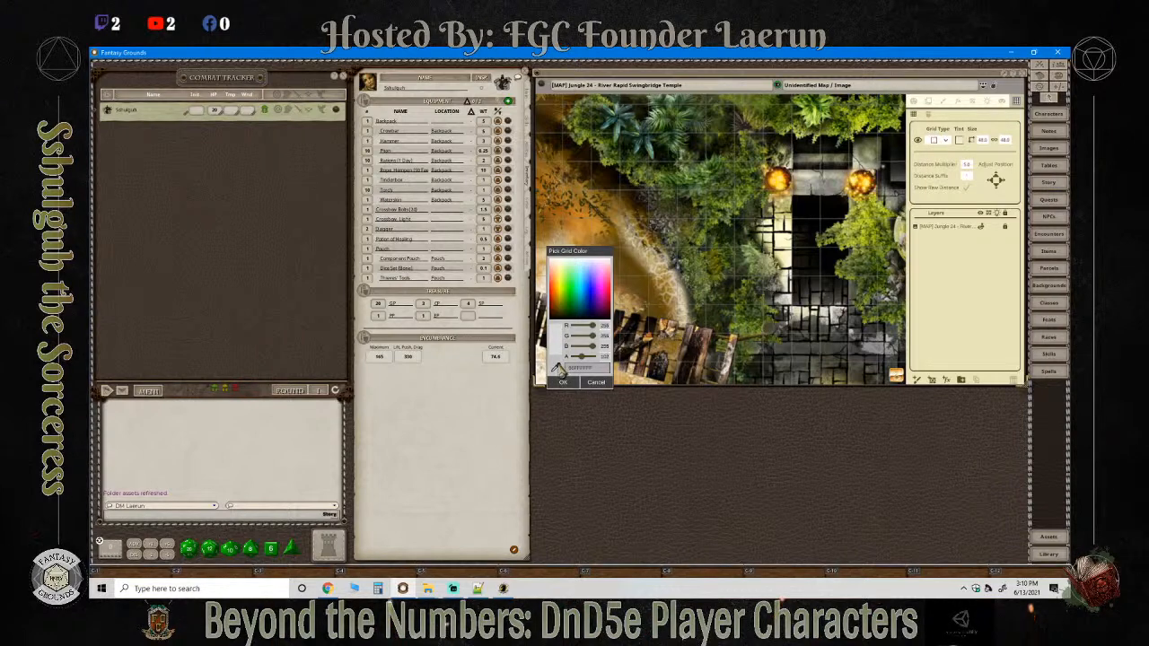
pyautogui.click(557, 367)
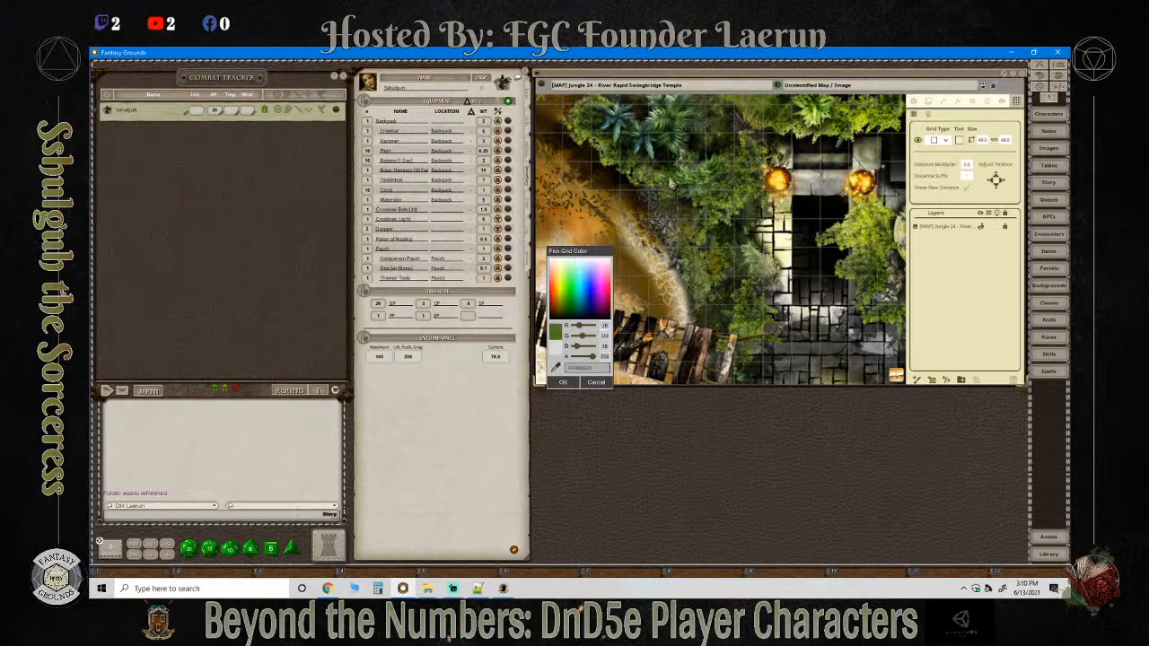
pyautogui.click(856, 235)
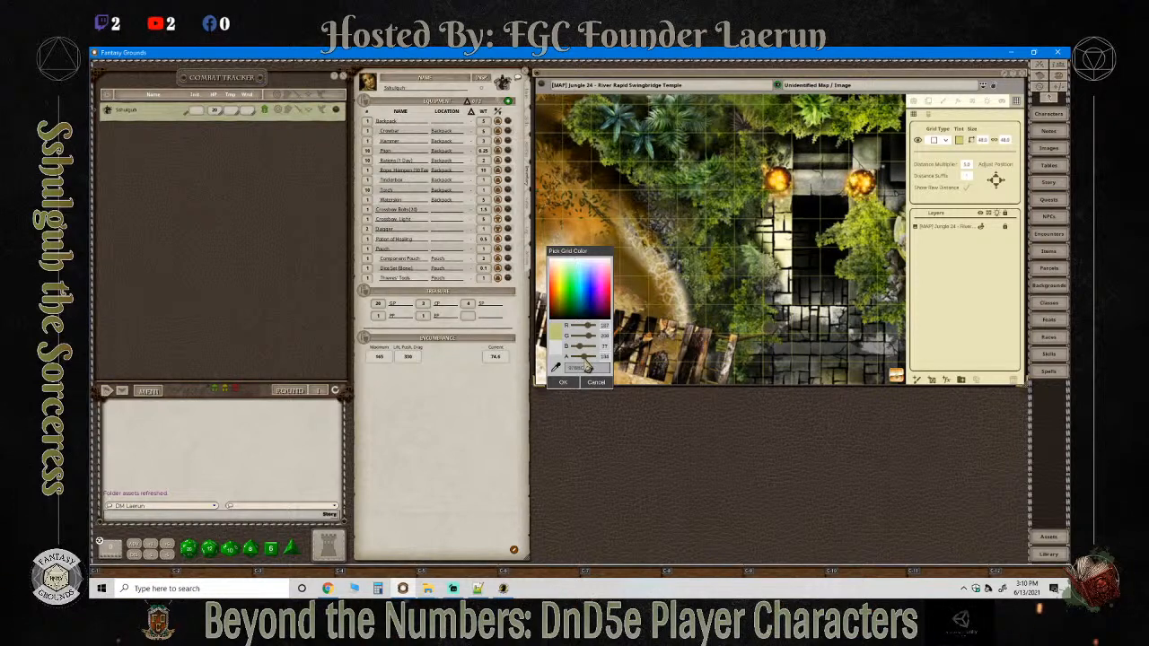
pyautogui.click(563, 382)
# Place the sorceress's token on the swingbridge and lock the map to hide its grid and layer settings.
pyautogui.scroll(-4, 660, 277)
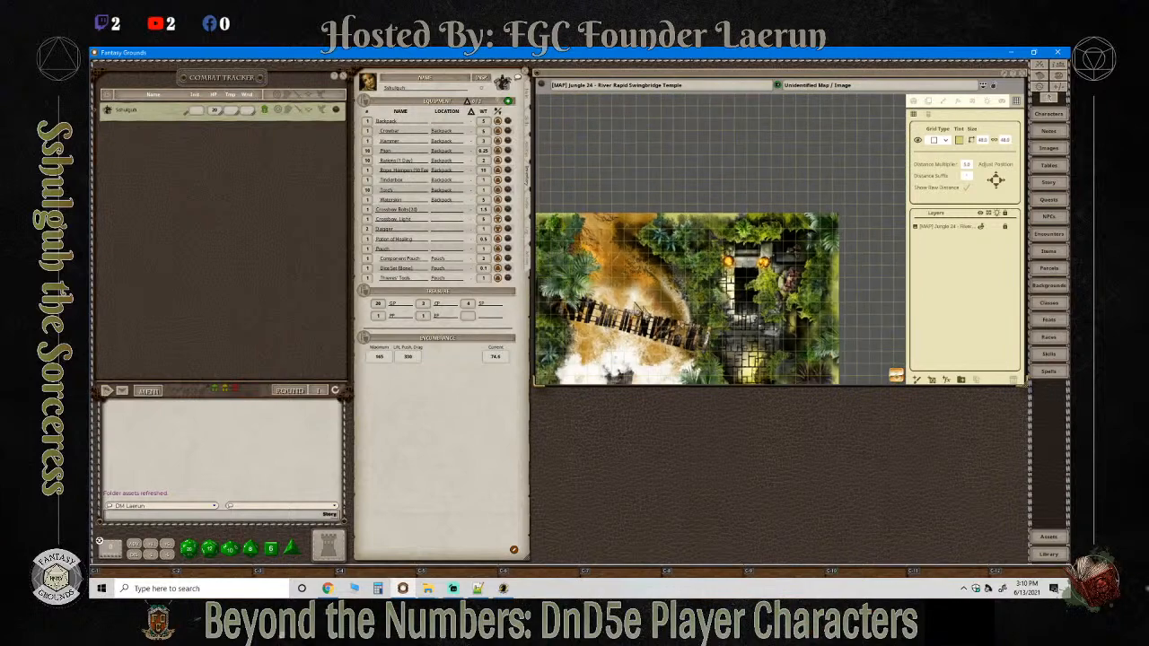
pyautogui.scroll(2, 660, 277)
pyautogui.scroll(-3, 660, 314)
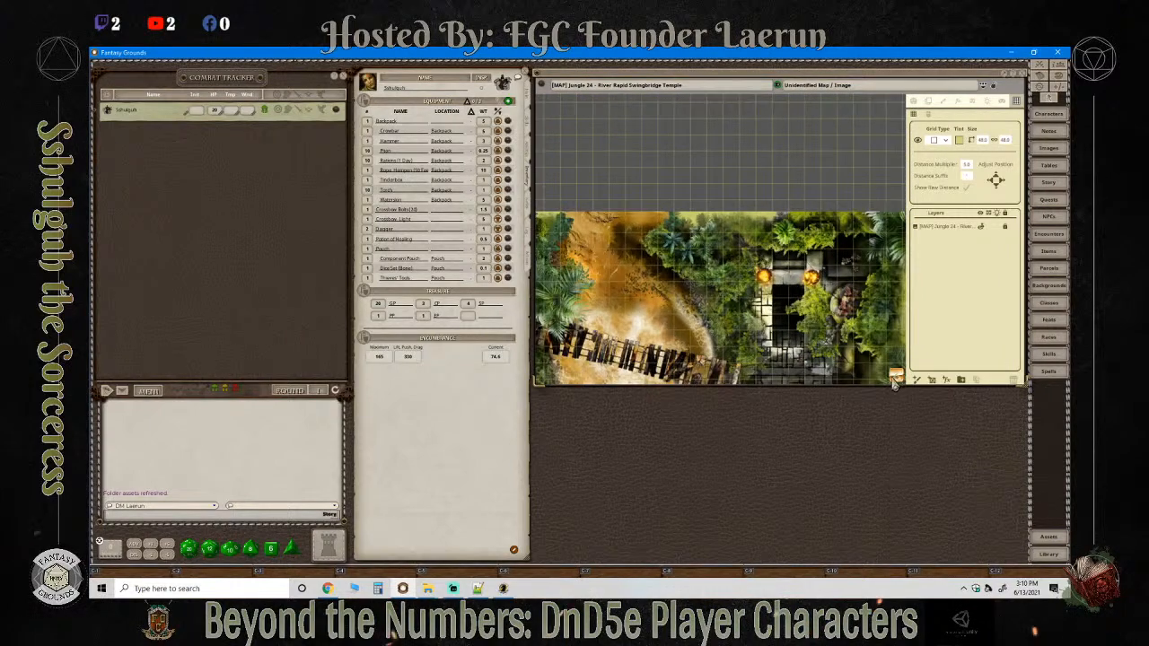
pyautogui.scroll(5, 896, 377)
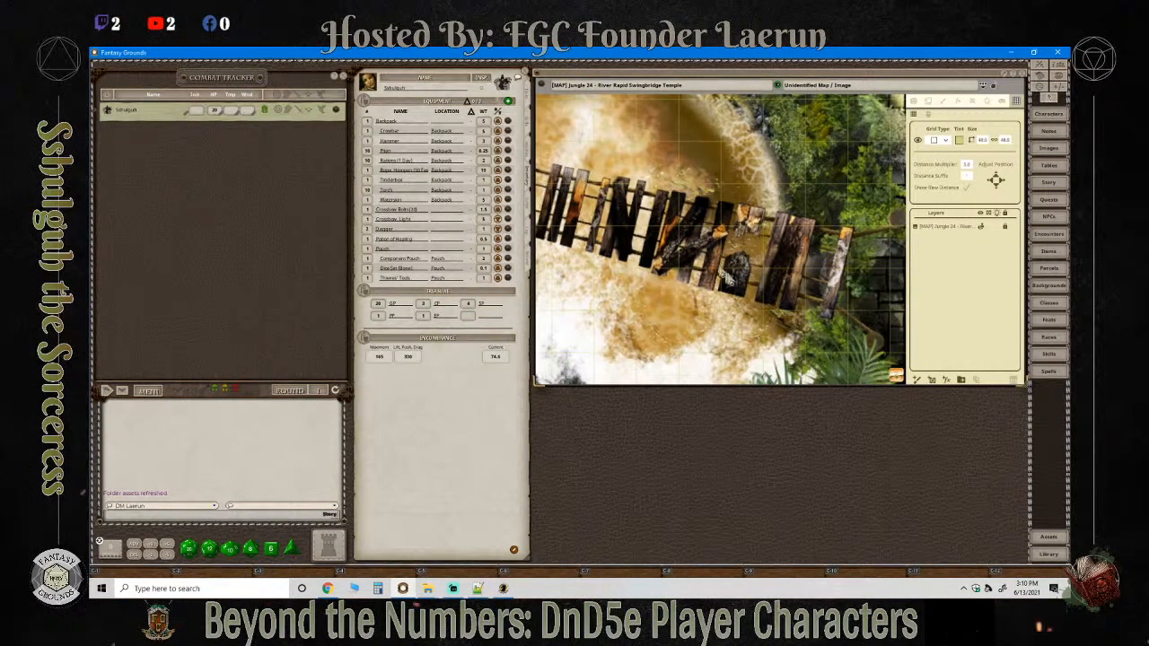
pyautogui.scroll(2, 709, 265)
pyautogui.scroll(2, 698, 260)
pyautogui.scroll(1, 698, 260)
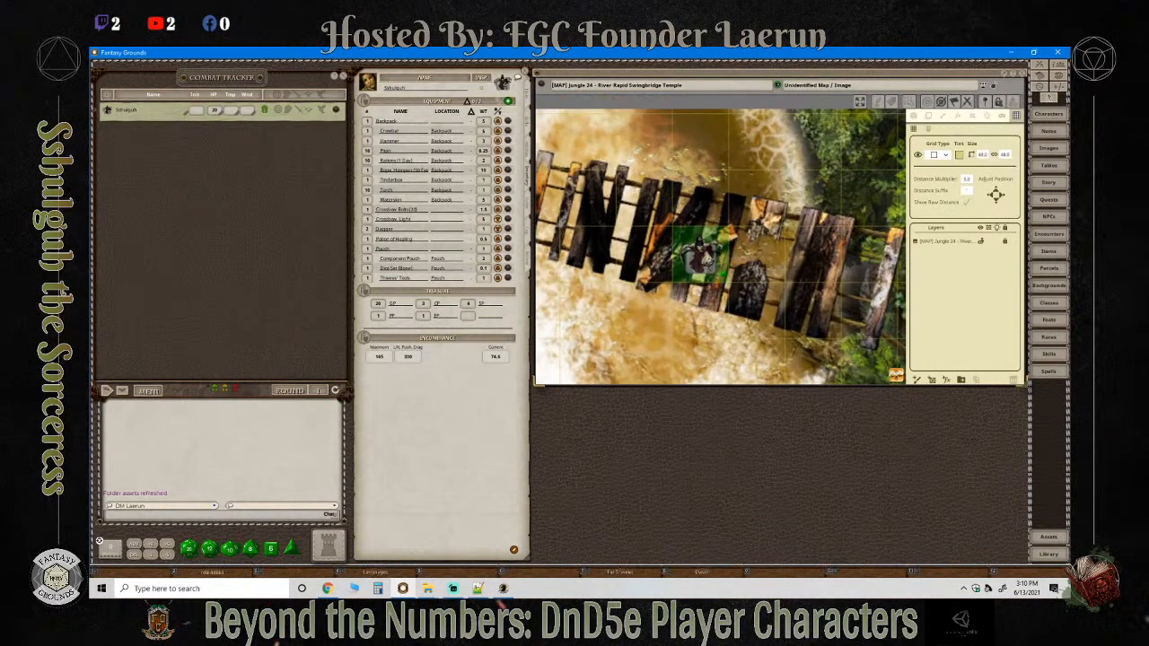
pyautogui.scroll(1, 700, 258)
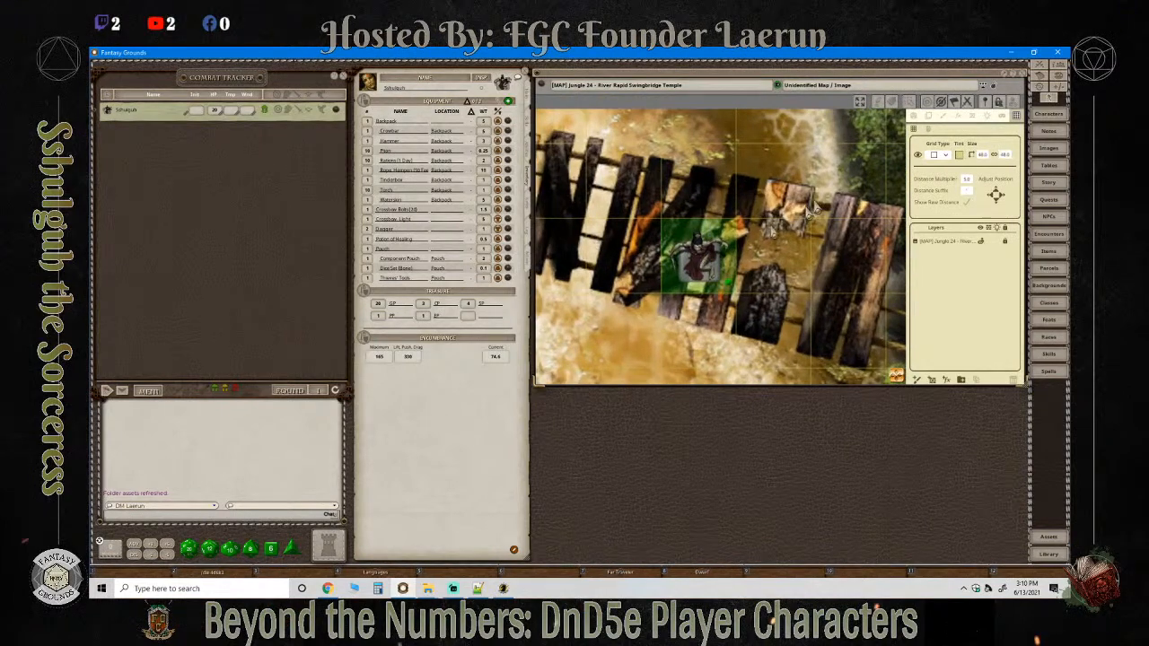
pyautogui.click(936, 117)
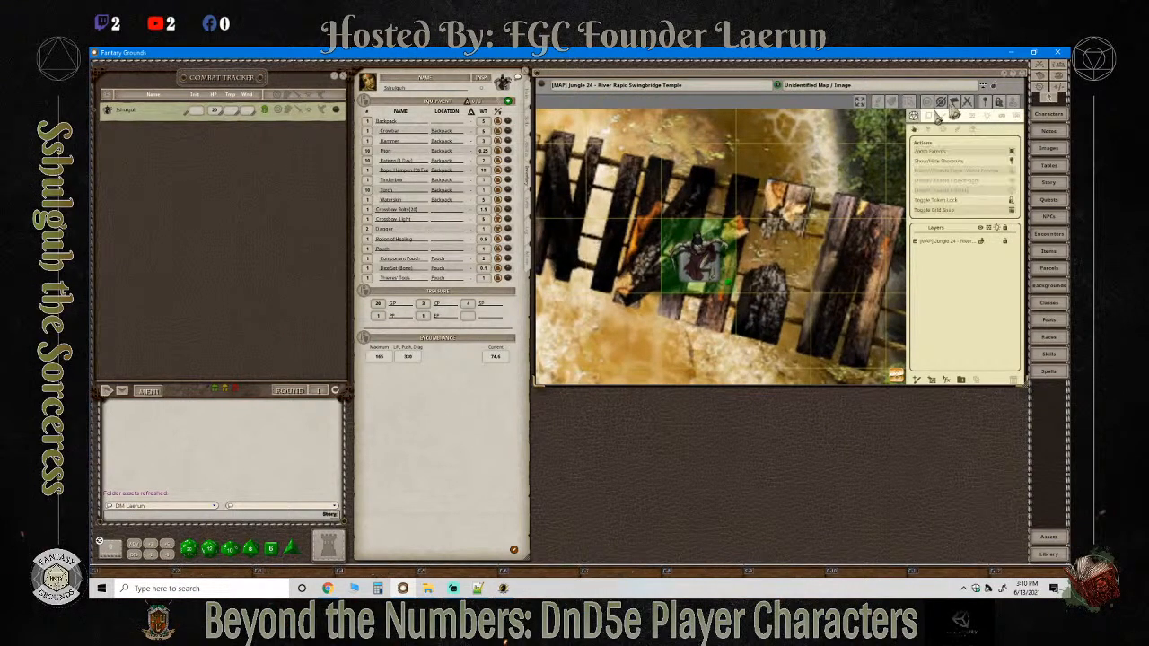
pyautogui.click(994, 86)
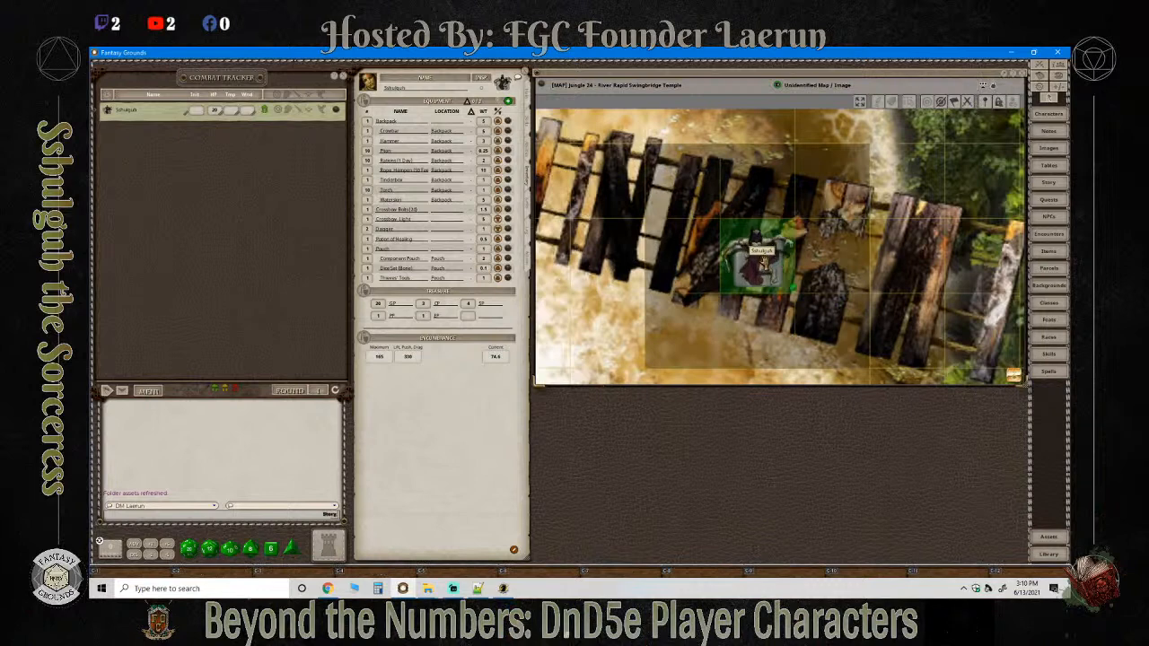
# Scale the sorceress's token on the bridge up to nearly two grid squares and back down to slightly over one square.
pyautogui.keyDown('ctrl'); pyautogui.scroll(5, 763, 258); pyautogui.keyUp('ctrl')
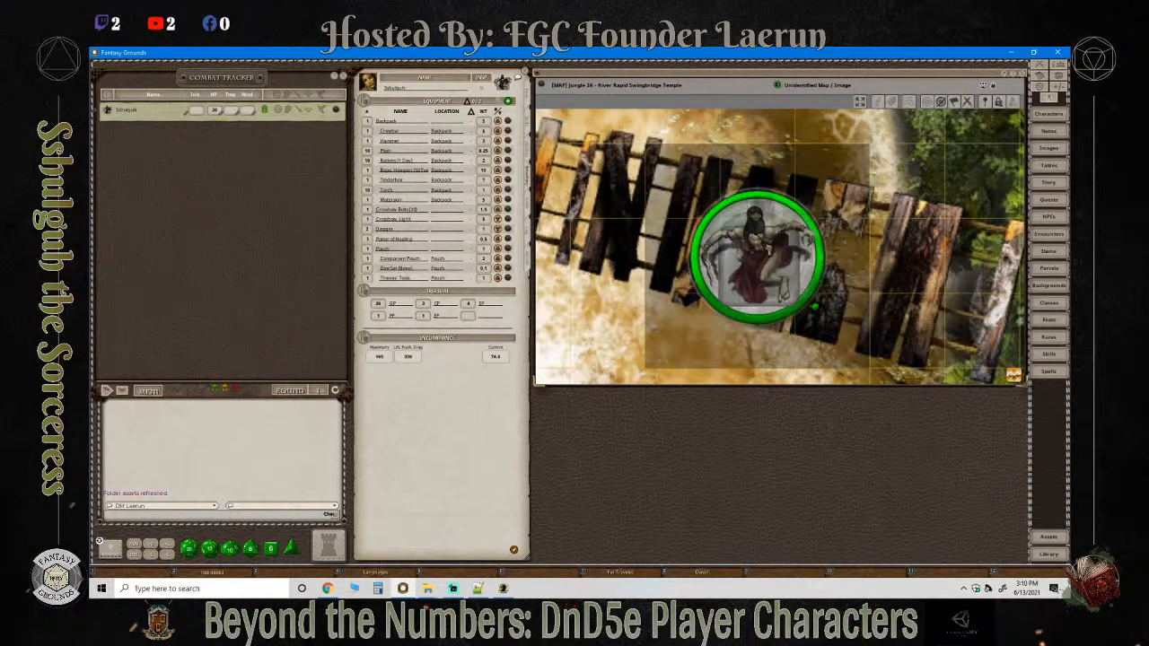
pyautogui.scroll(-2, 854, 273)
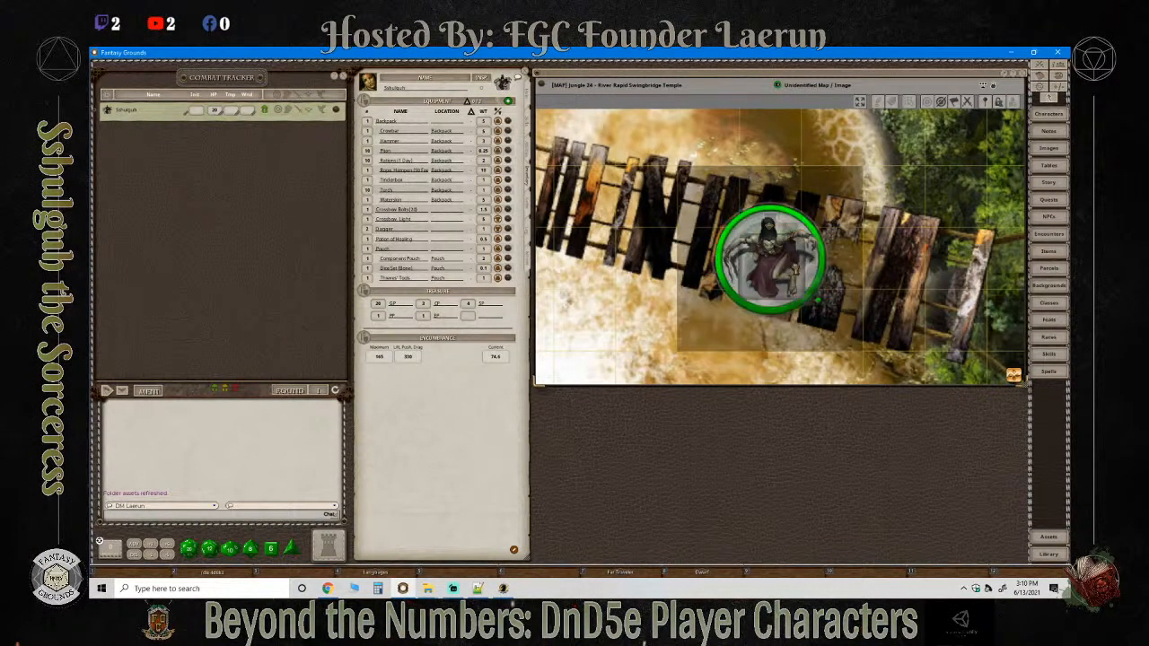
pyautogui.scroll(-1, 781, 265)
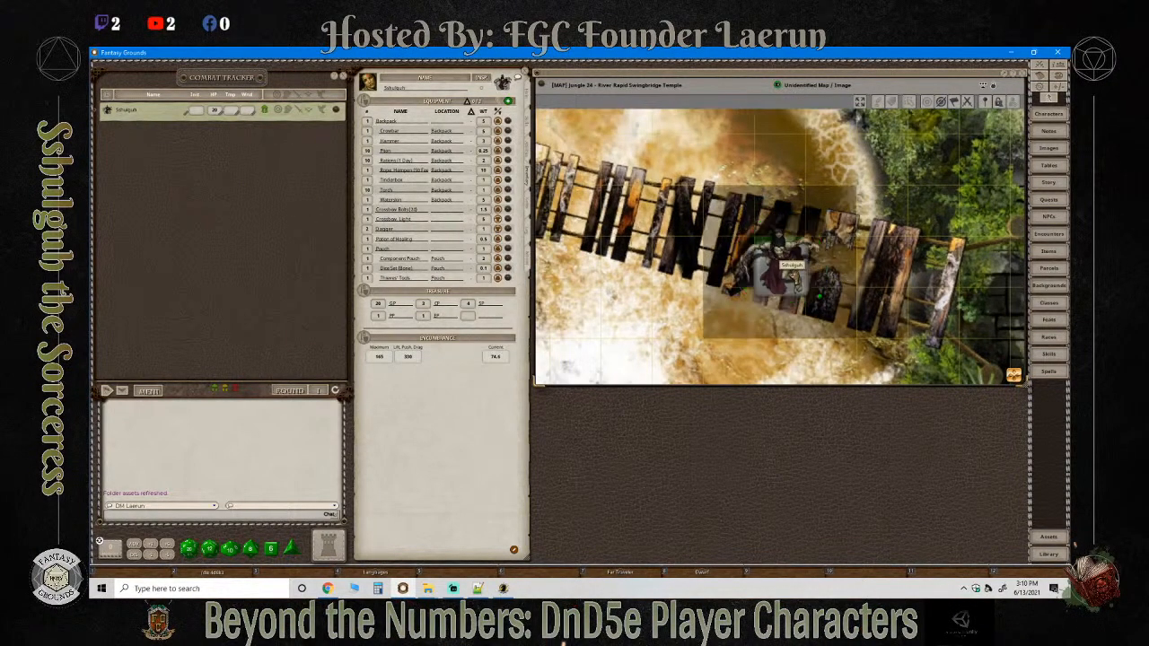
pyautogui.scroll(4, 867, 283)
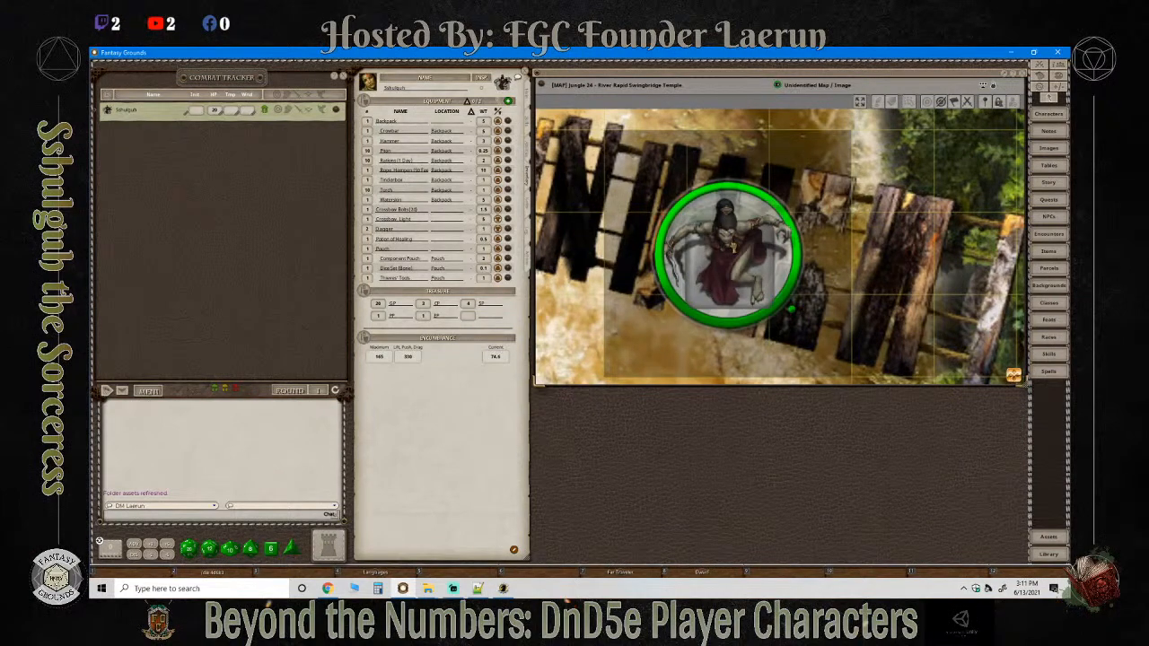
pyautogui.scroll(-3, 727, 252)
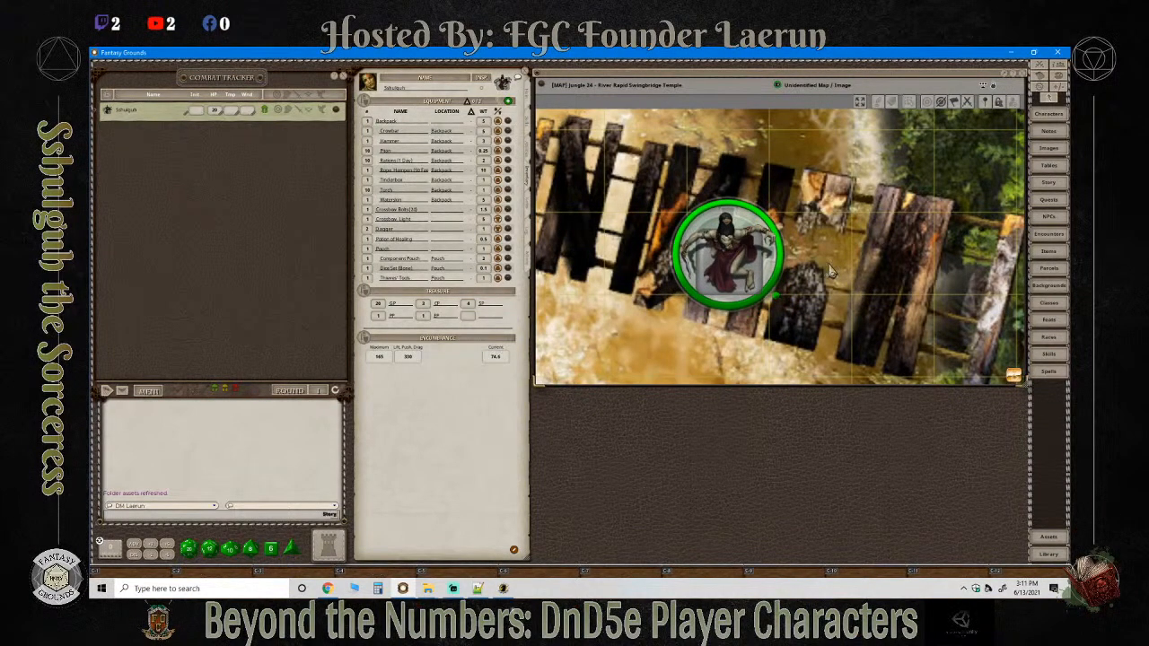
pyautogui.scroll(-2, 830, 273)
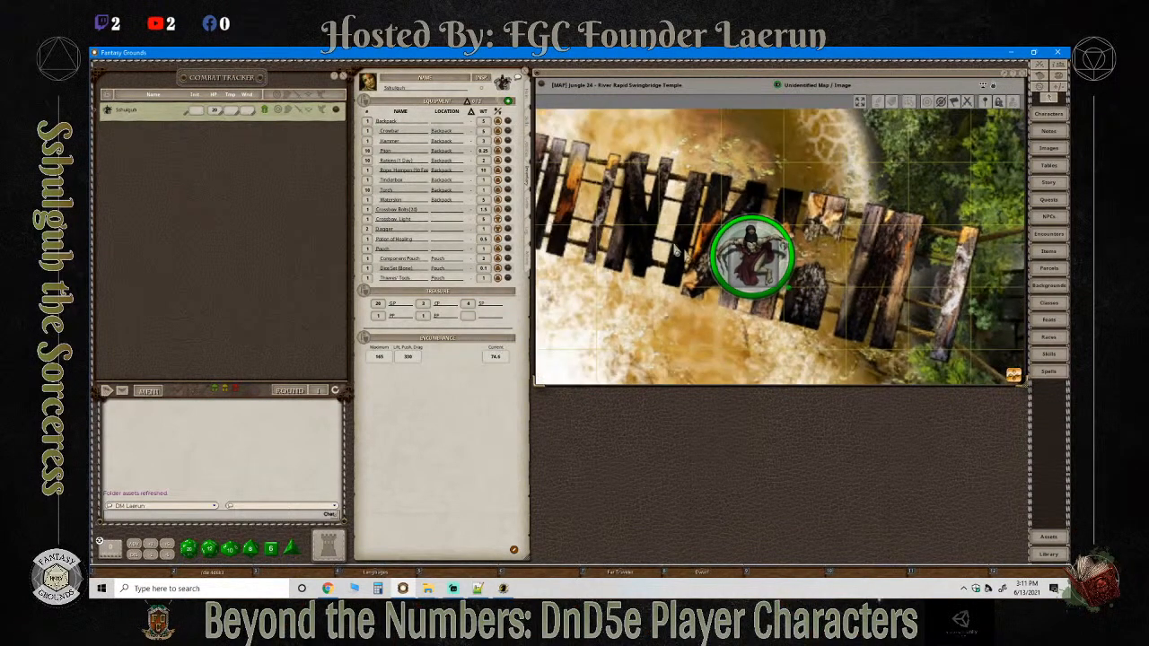
pyautogui.scroll(2, 794, 319)
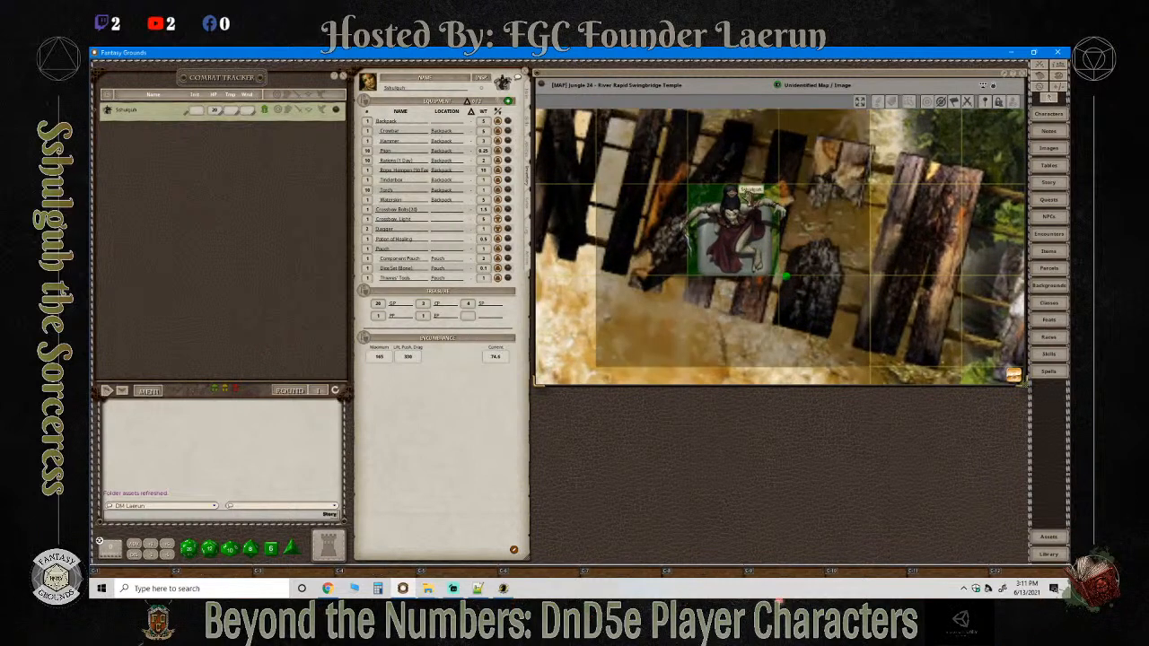
pyautogui.click(733, 233)
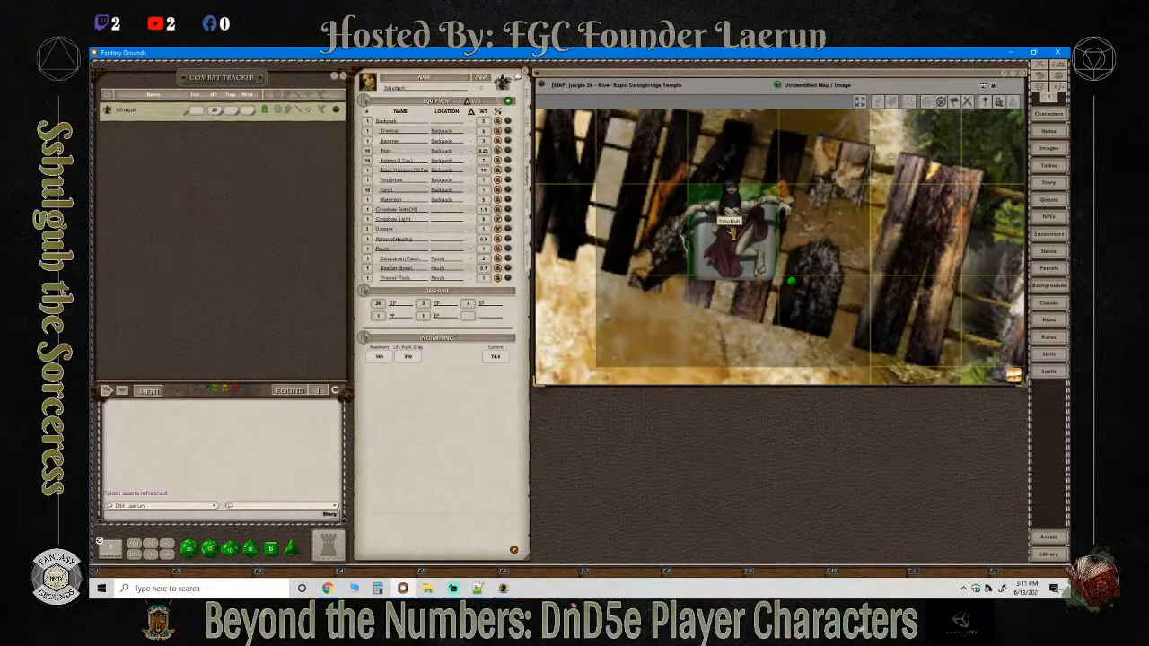
# Rescale the sorceress's token on the swingbridge so its figure overhangs a single grid square.
pyautogui.click(732, 232)
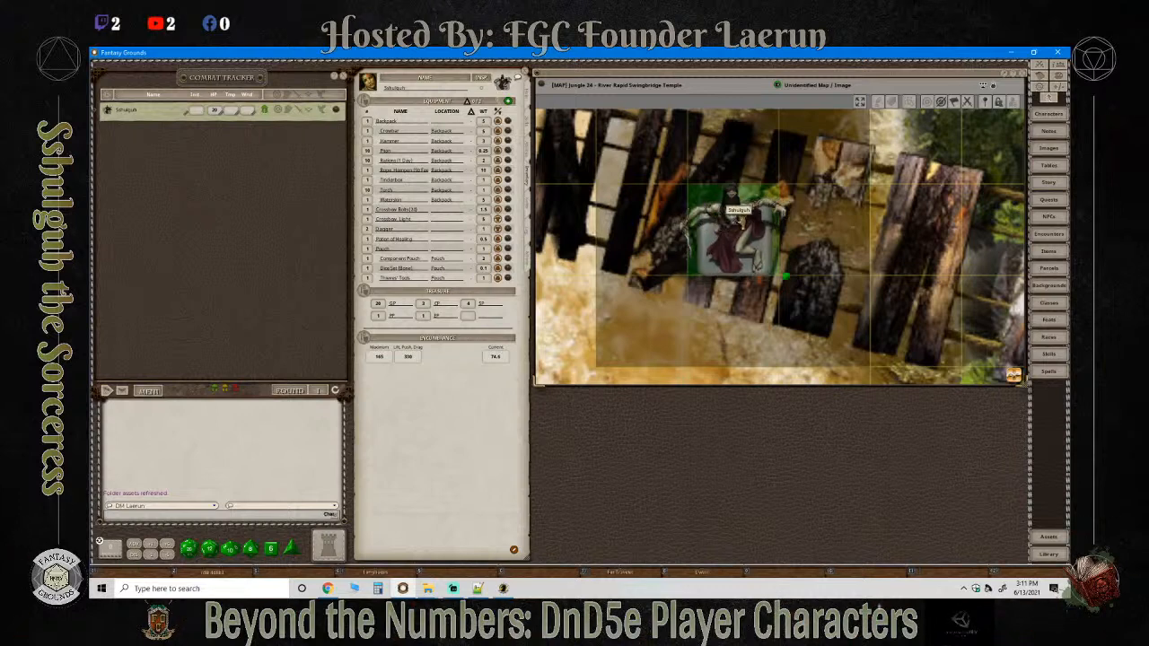
pyautogui.scroll(4, 736, 221)
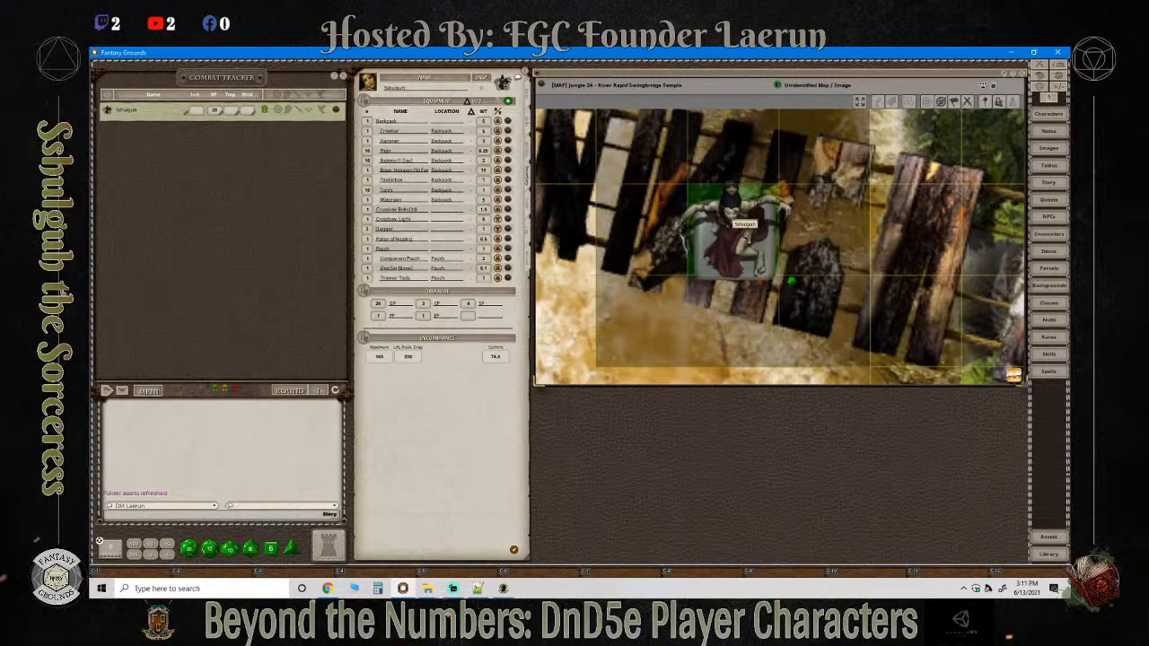
pyautogui.scroll(-1, 744, 231)
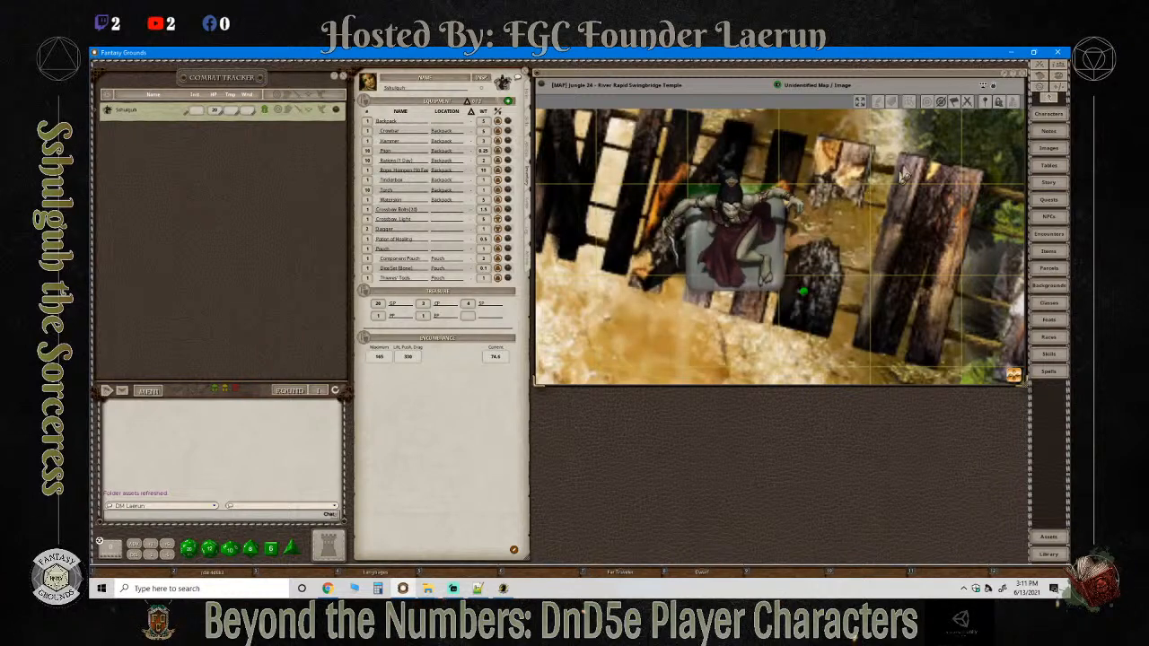
# Unlock the map to view the token with the layer settings shown, lock it again and close the map.
pyautogui.click(992, 85)
pyautogui.scroll(-3, 806, 260)
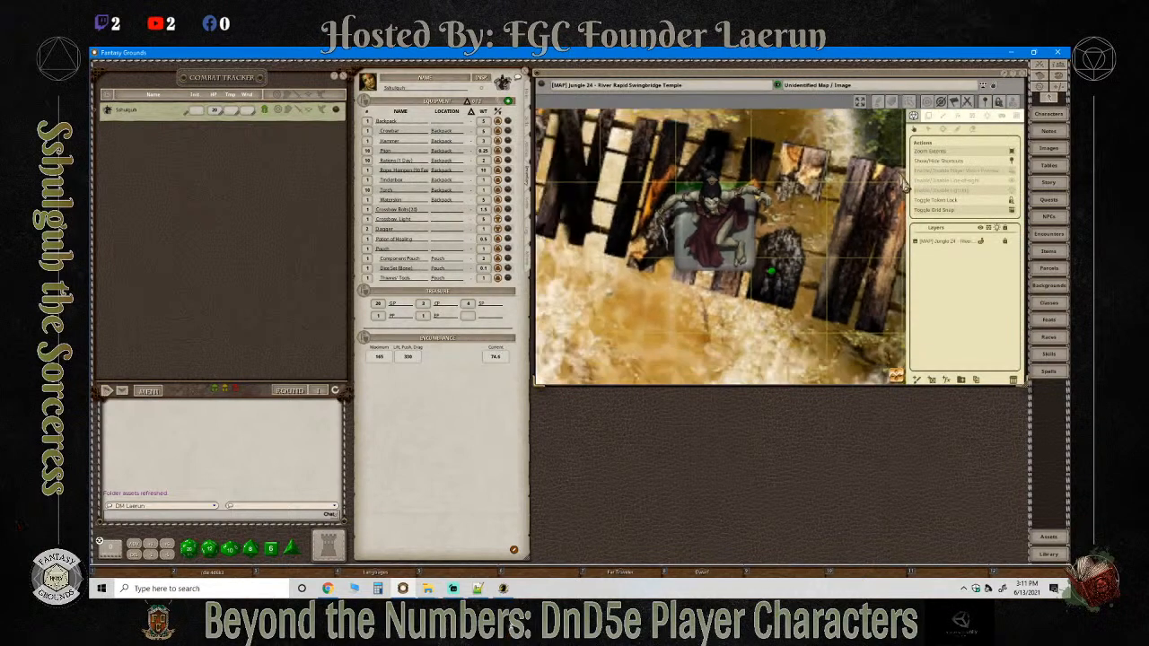
pyautogui.scroll(3, 805, 262)
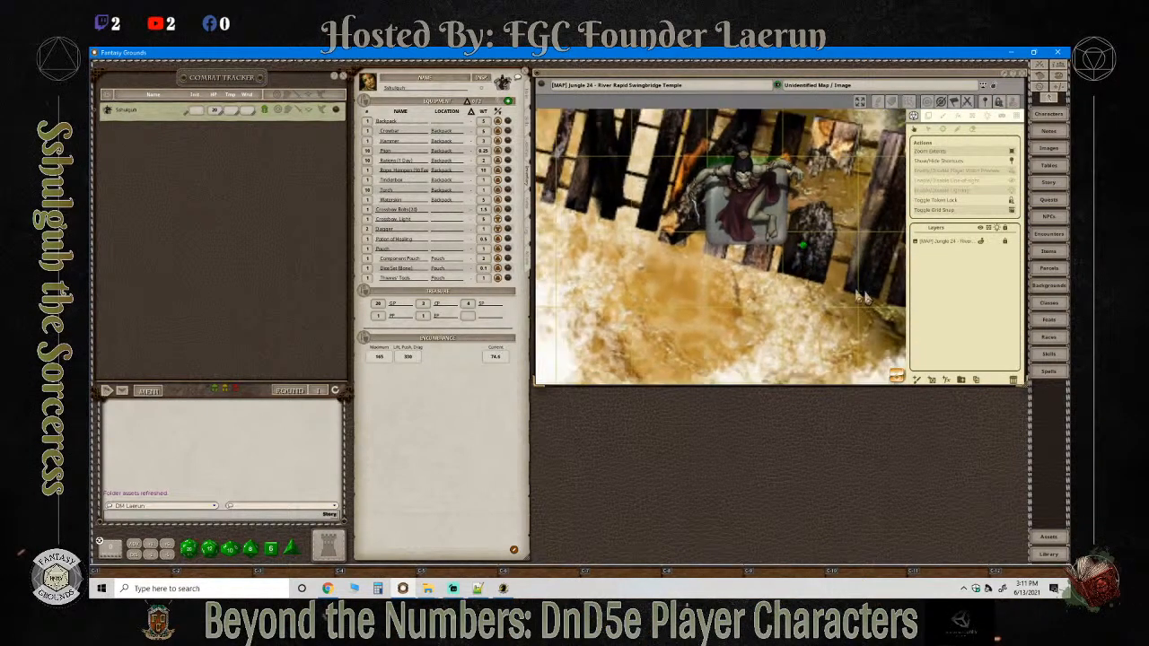
pyautogui.click(994, 86)
pyautogui.click(1020, 75)
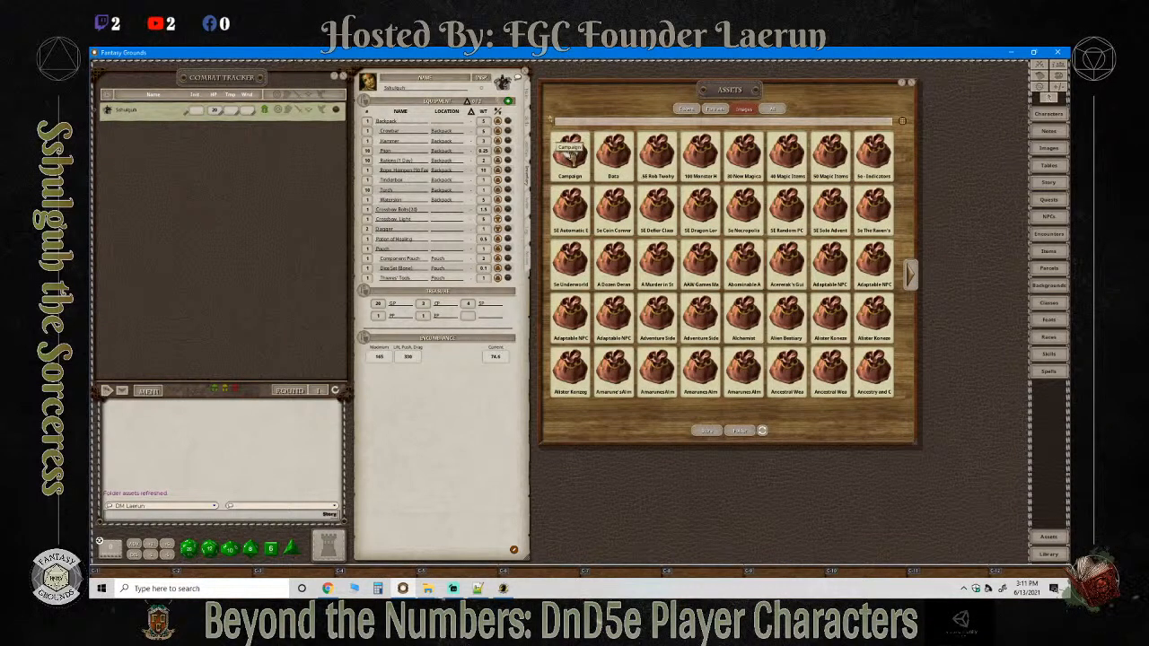
# Preview the Vipra.jpg image in the campaign's image assets and close the preview.
pyautogui.click(570, 151)
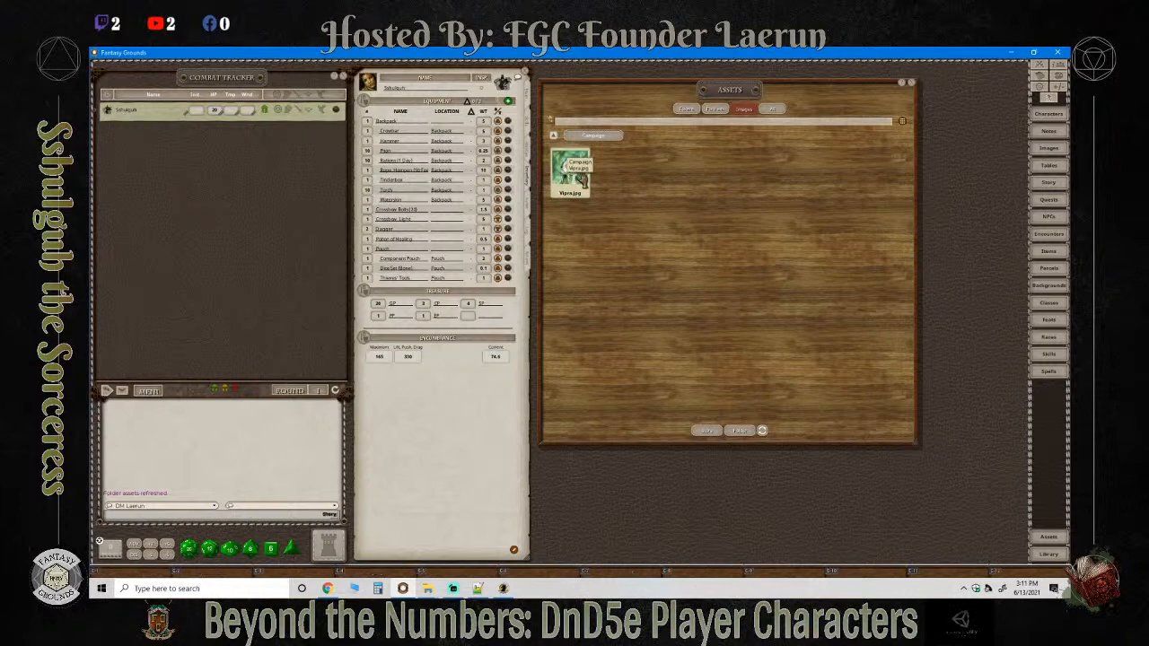
pyautogui.click(580, 179)
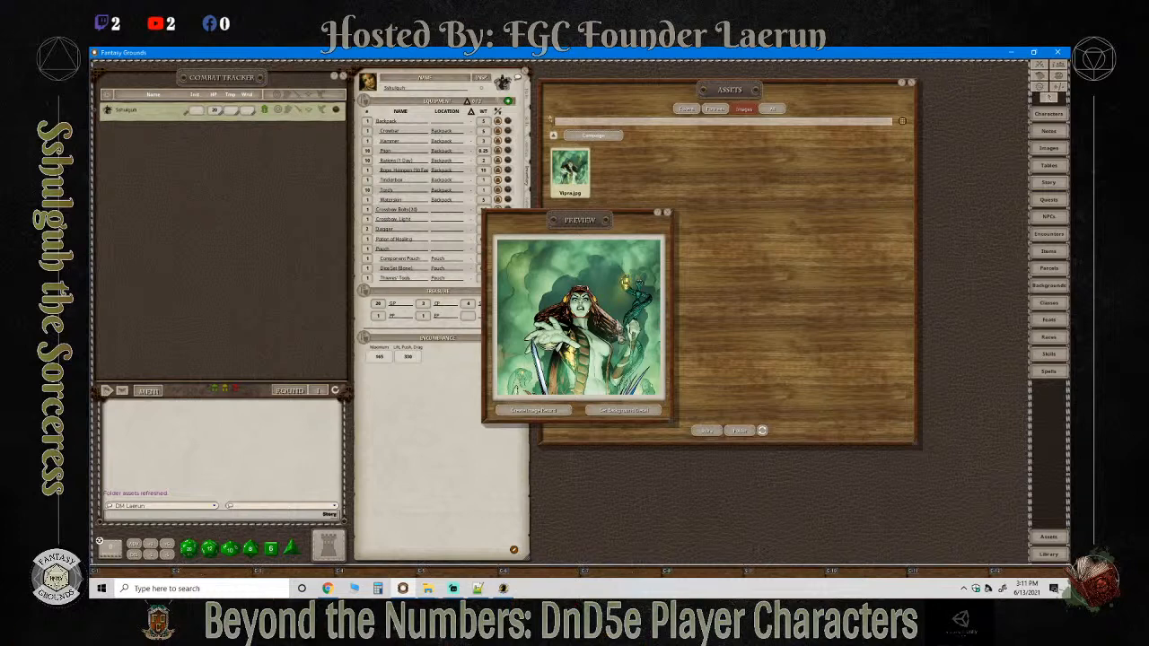
pyautogui.click(668, 212)
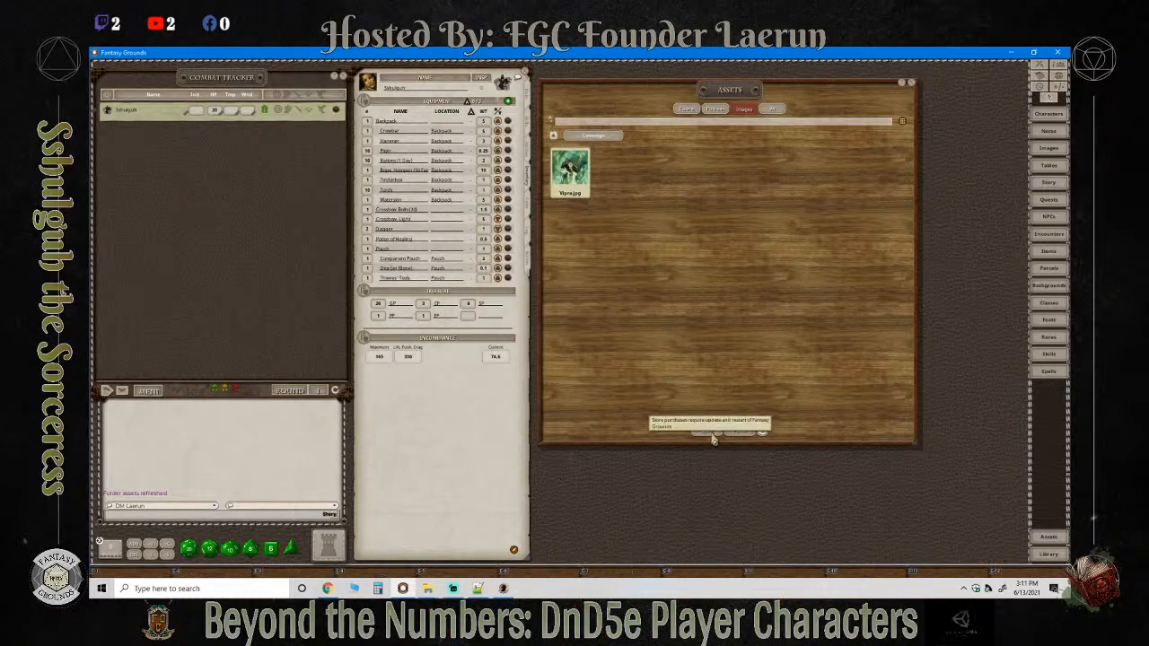
# Open the campaign's images folder and add Sshulguh.png to it from the Downloads folder.
pyautogui.click(740, 432)
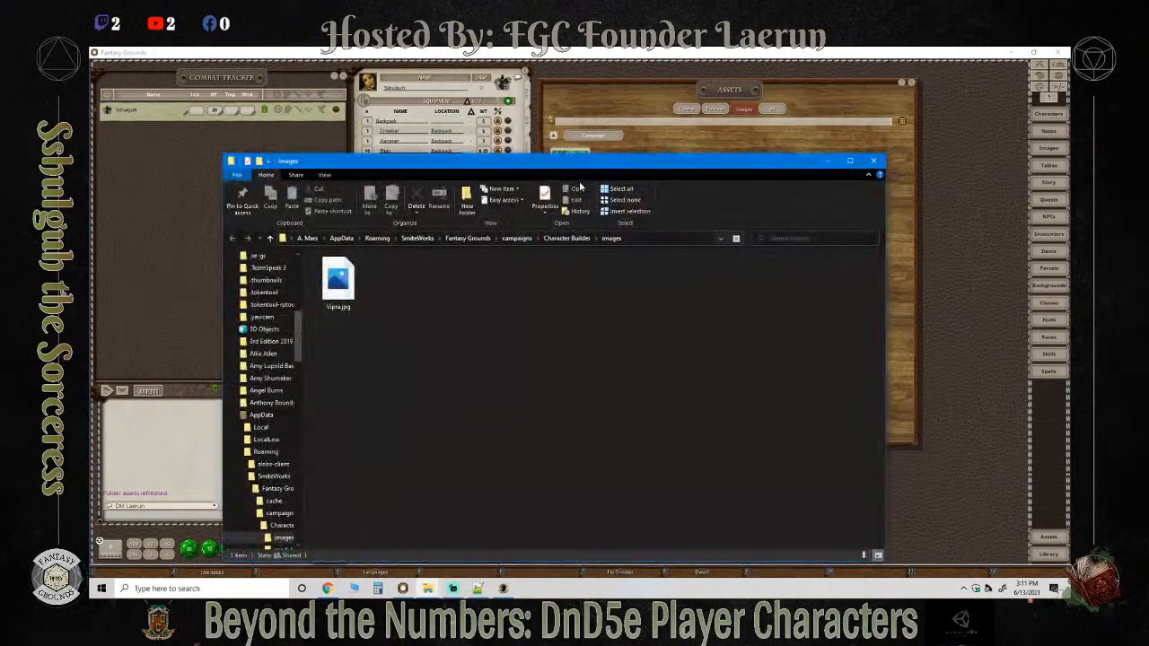
pyautogui.moveTo(580, 168); pyautogui.dragTo(731, 105)
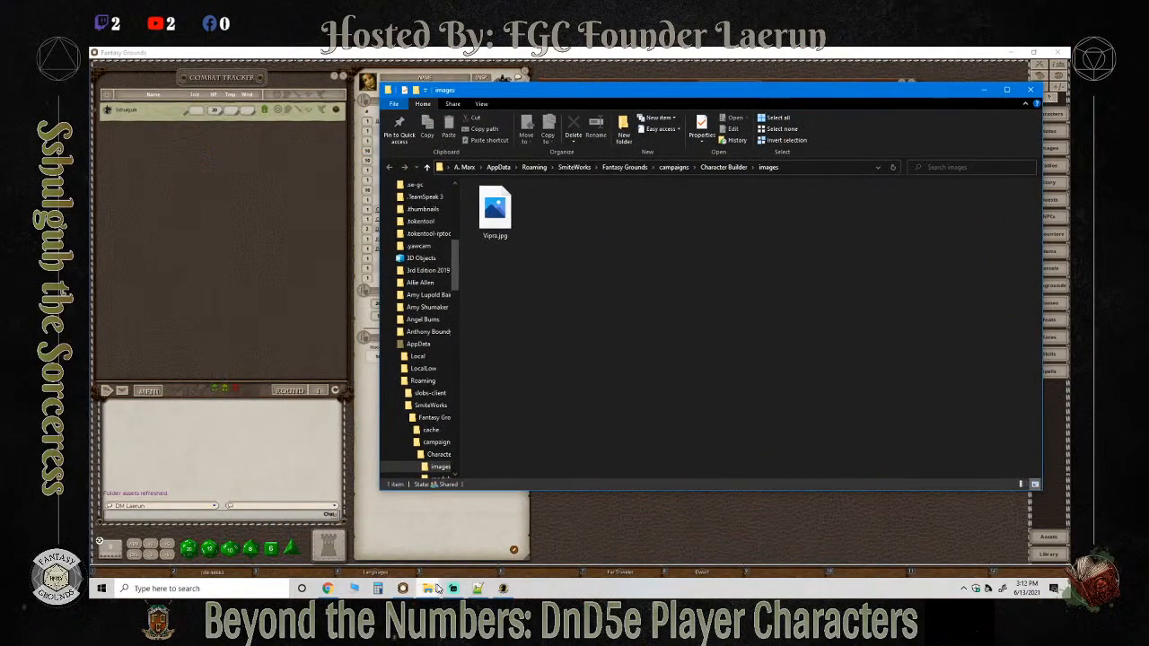
pyautogui.moveTo(432, 590)
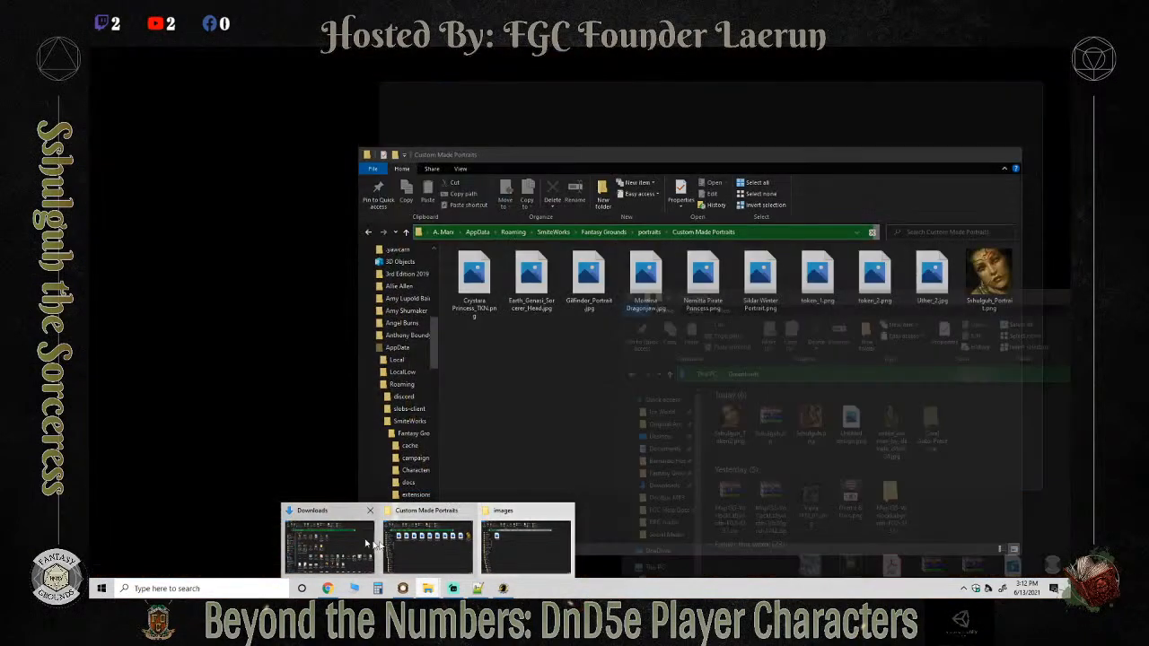
pyautogui.click(366, 543)
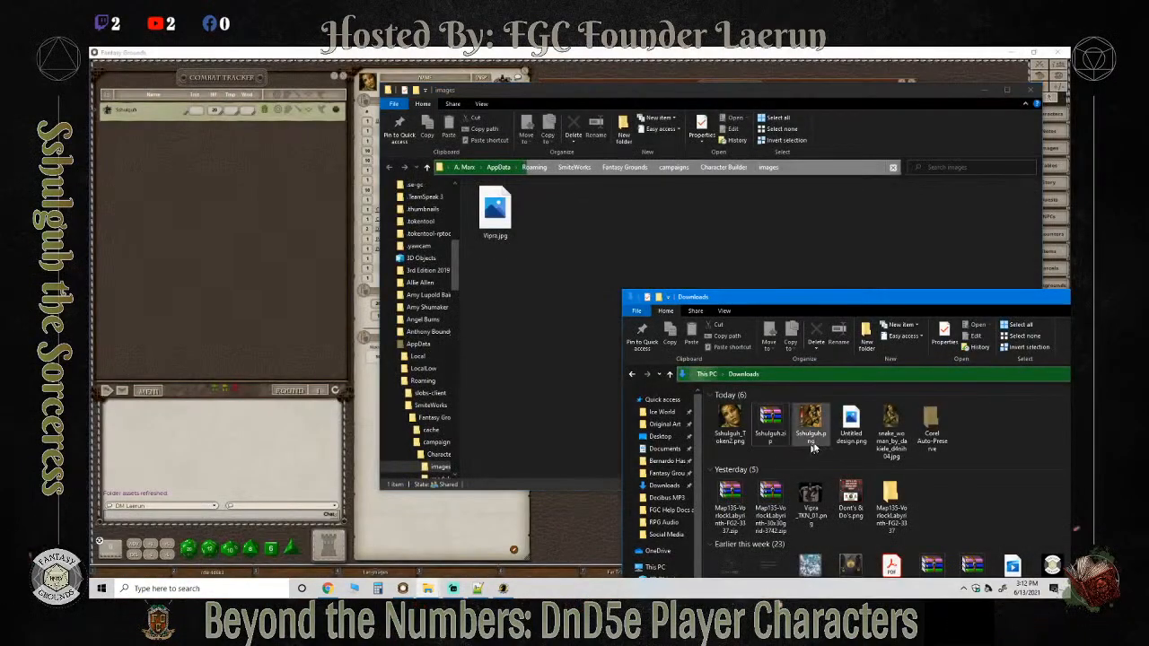
pyautogui.moveTo(819, 428); pyautogui.dragTo(564, 237)
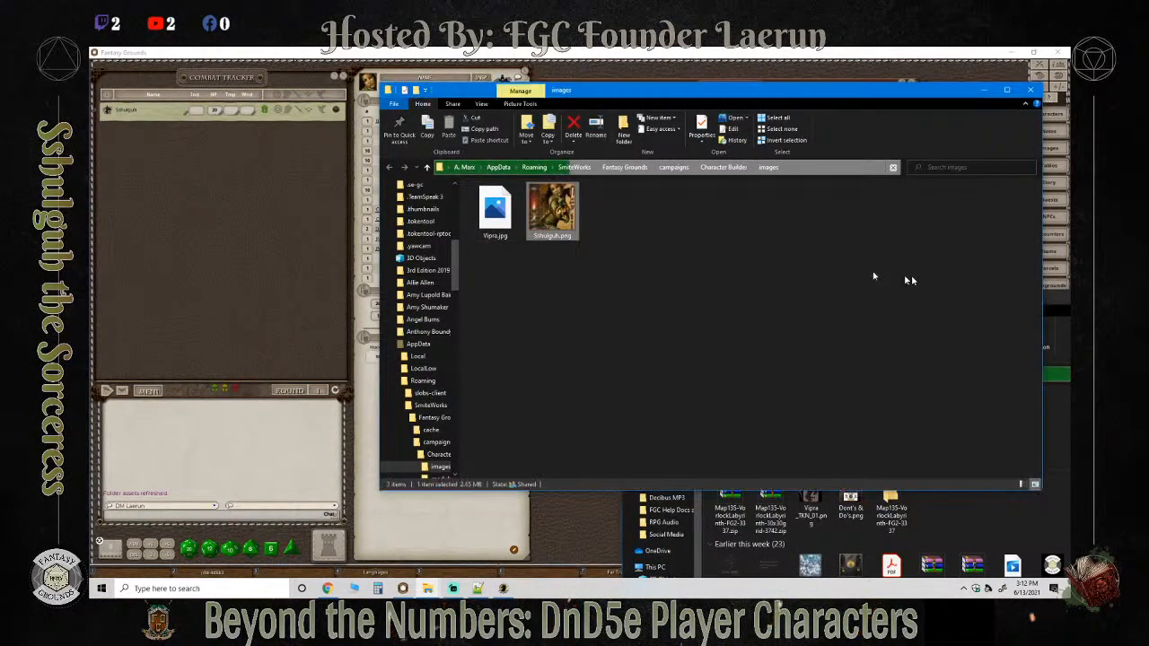
# Close the images folder, return to Fantasy Grounds, refresh the image assets and preview Sshulguh.png.
pyautogui.click(1036, 91)
pyautogui.moveTo(1010, 310); pyautogui.dragTo(759, 334)
pyautogui.click(631, 185)
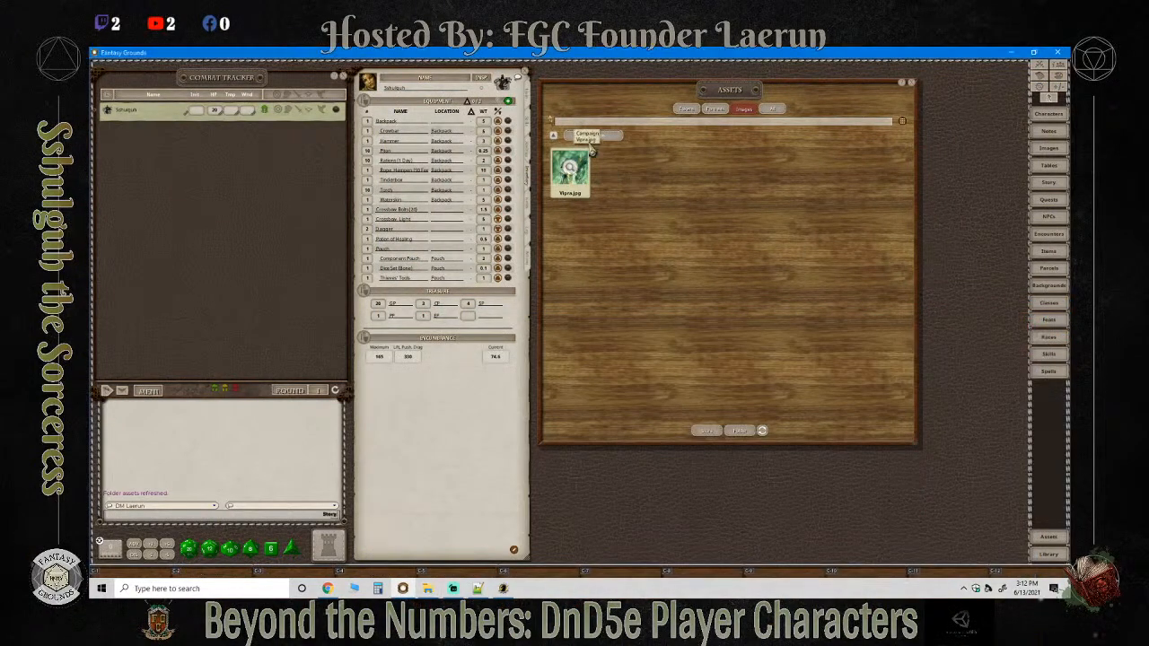
pyautogui.click(763, 432)
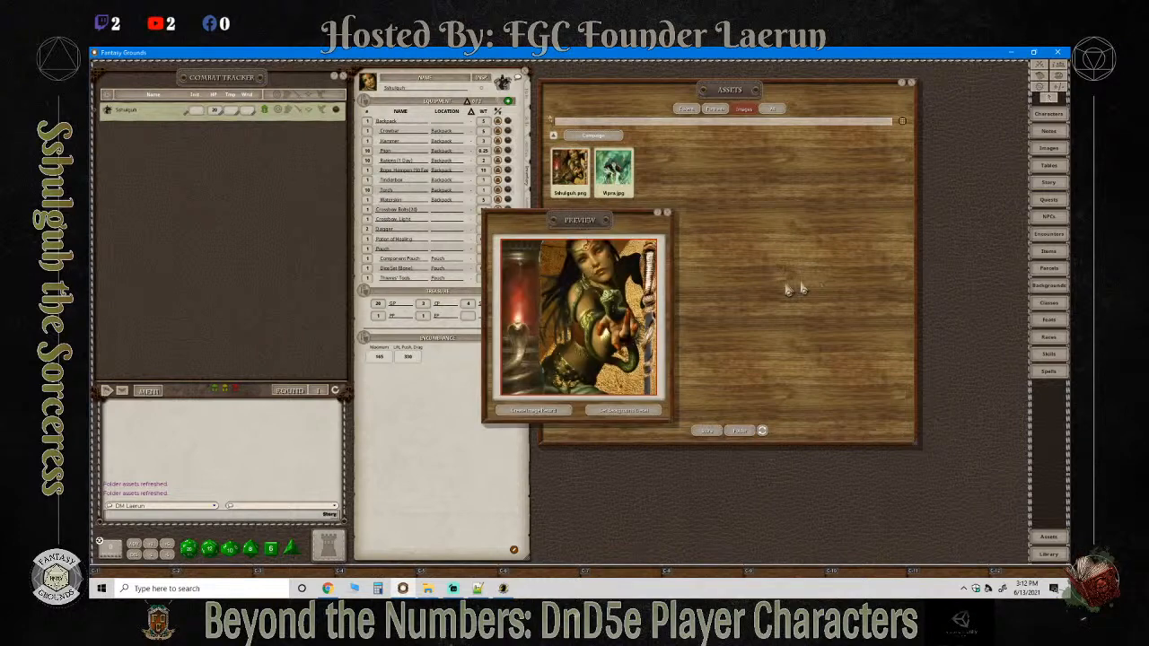
# Close the asset browser and set the previewed Sshulguh.png image as the tabletop's background decal.
pyautogui.click(912, 81)
pyautogui.moveTo(584, 226); pyautogui.dragTo(667, 92)
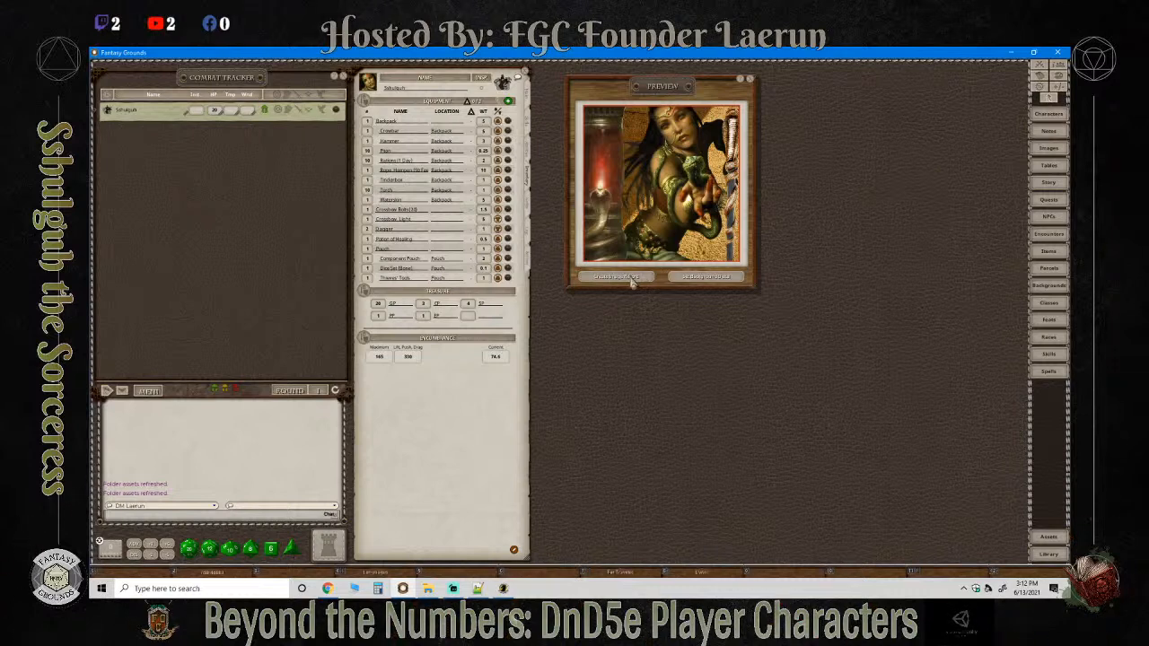
pyautogui.moveTo(632, 279); pyautogui.dragTo(645, 305)
pyautogui.moveTo(814, 340); pyautogui.dragTo(729, 300)
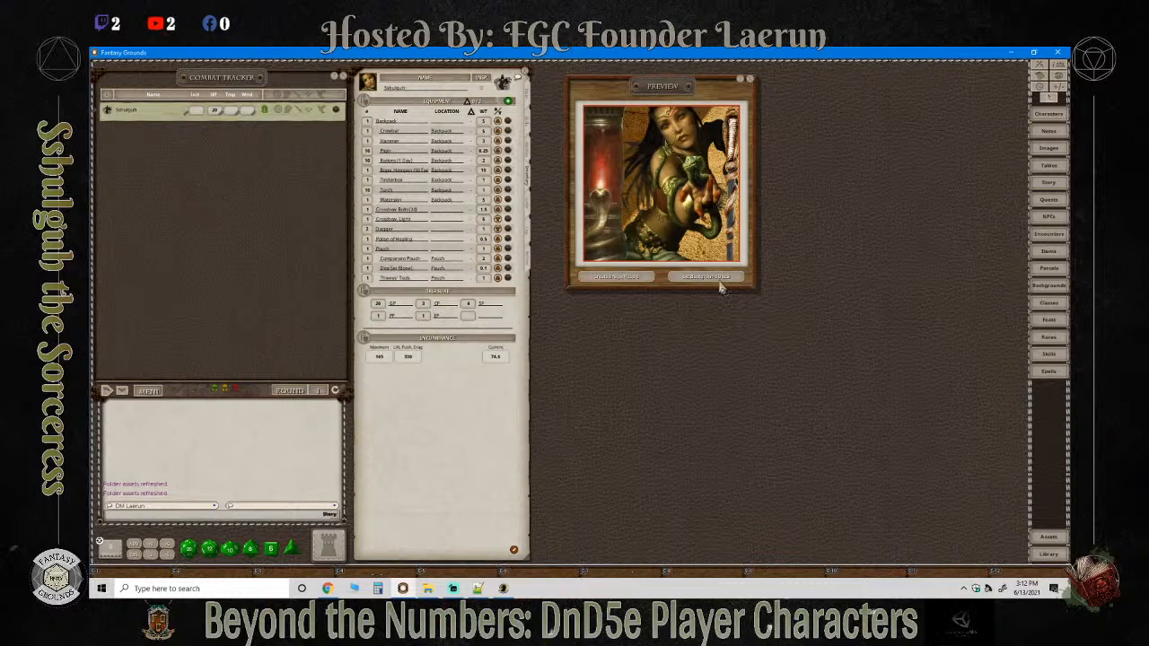
pyautogui.click(719, 281)
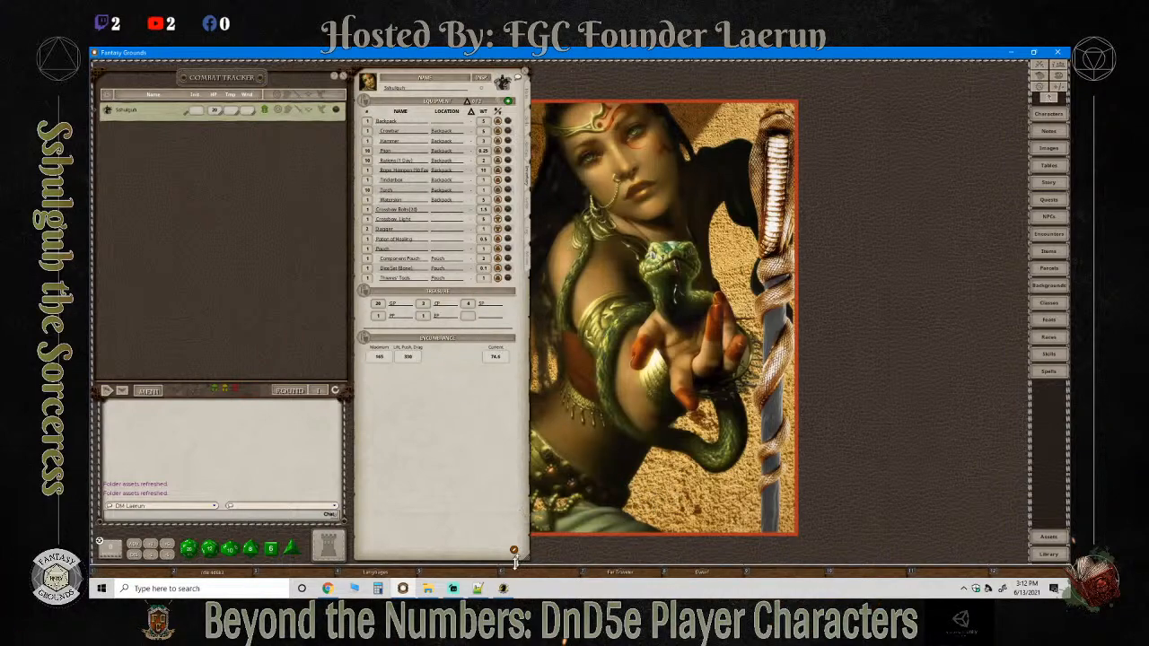
# Switch to TokenTool, show the background options and scale the sorceress portrait up and down over the grey base.
pyautogui.click(503, 589)
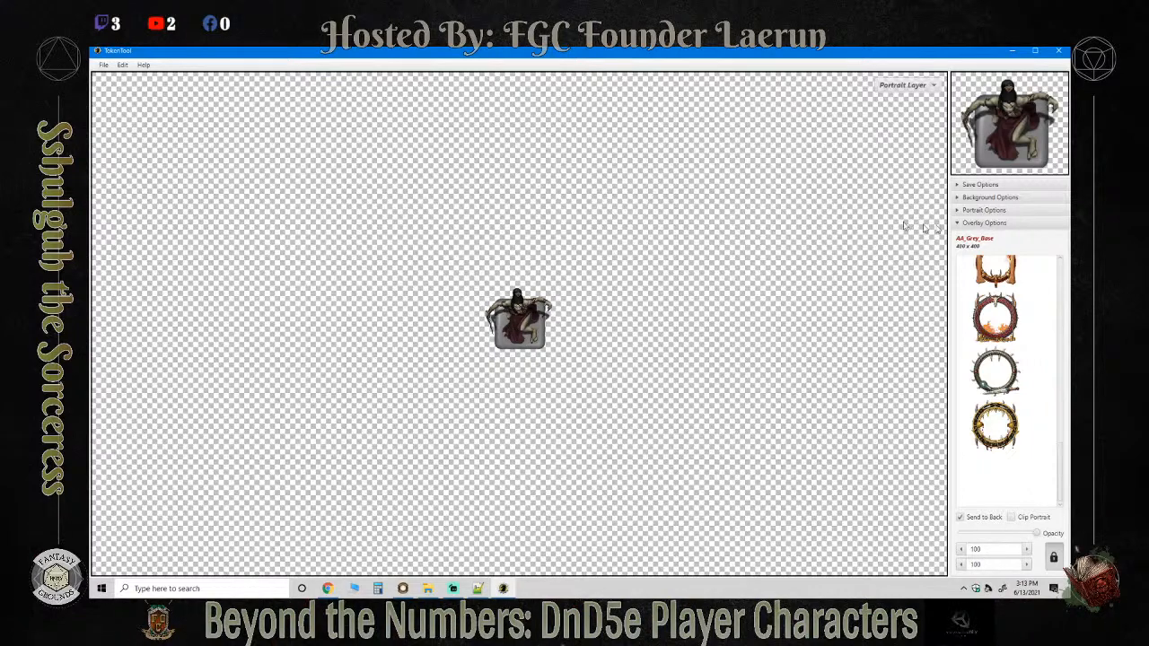
pyautogui.click(1007, 198)
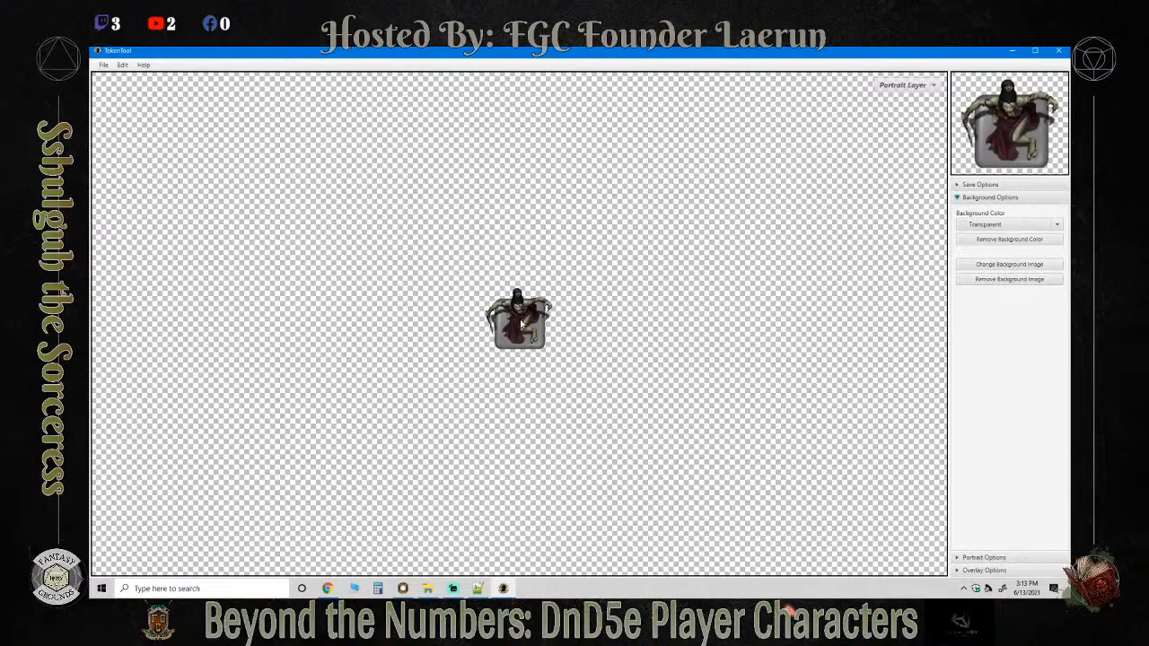
pyautogui.scroll(2, 521, 325)
pyautogui.scroll(-2, 520, 324)
pyautogui.scroll(3, 520, 328)
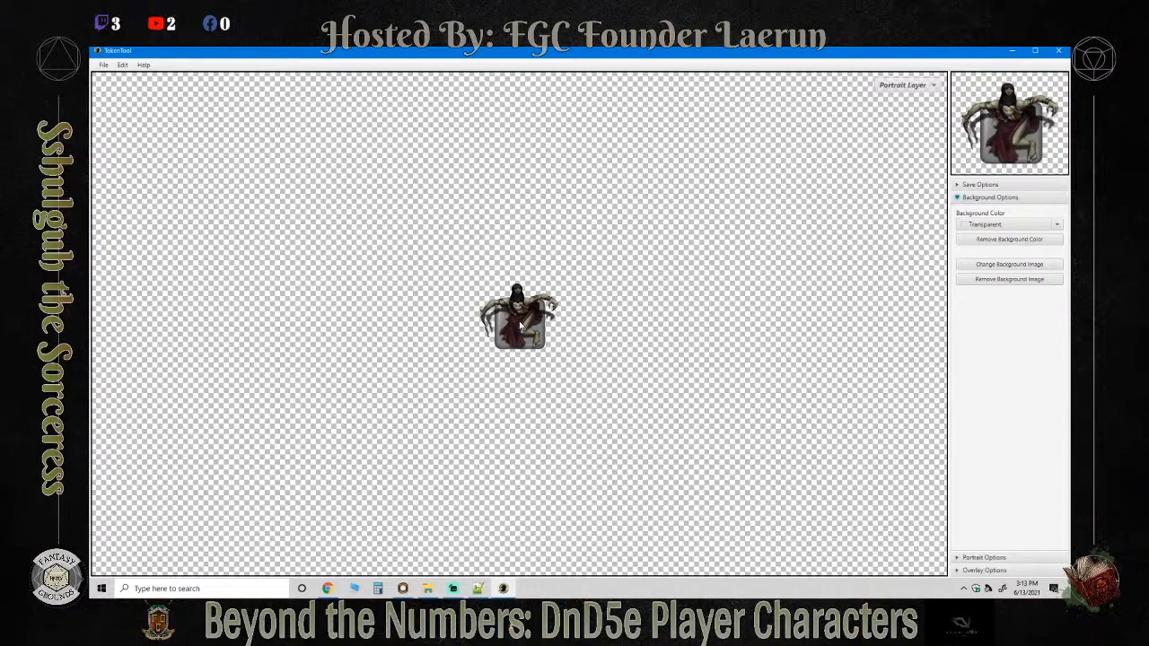
pyautogui.scroll(1, 520, 328)
pyautogui.scroll(-4, 521, 327)
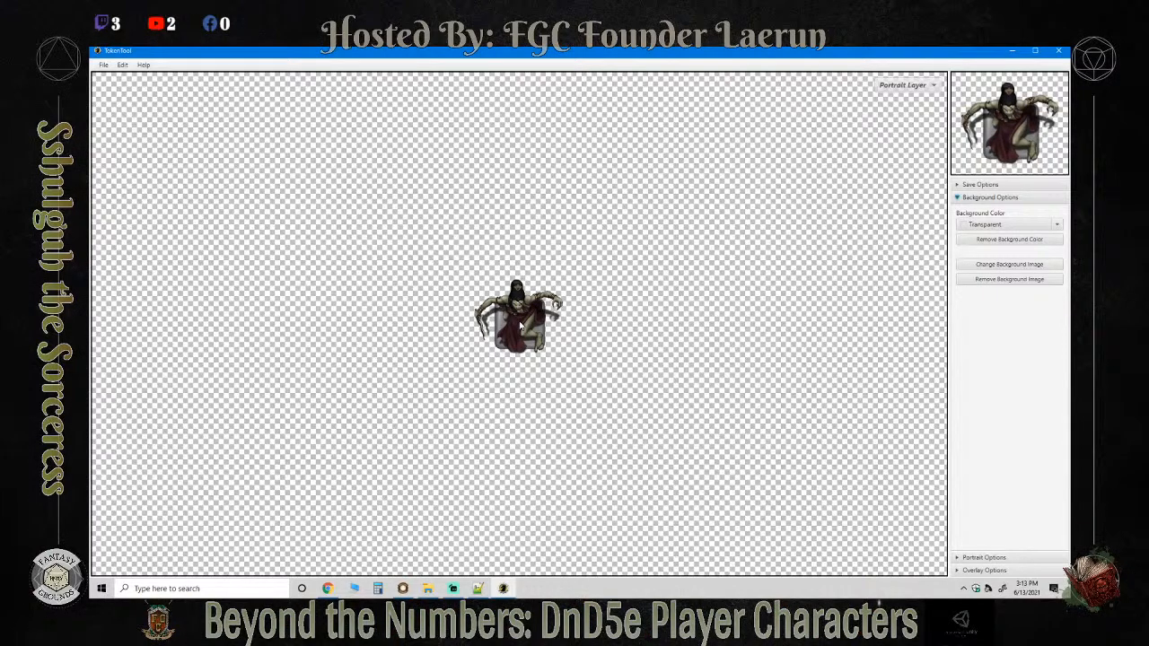
pyautogui.scroll(4, 521, 327)
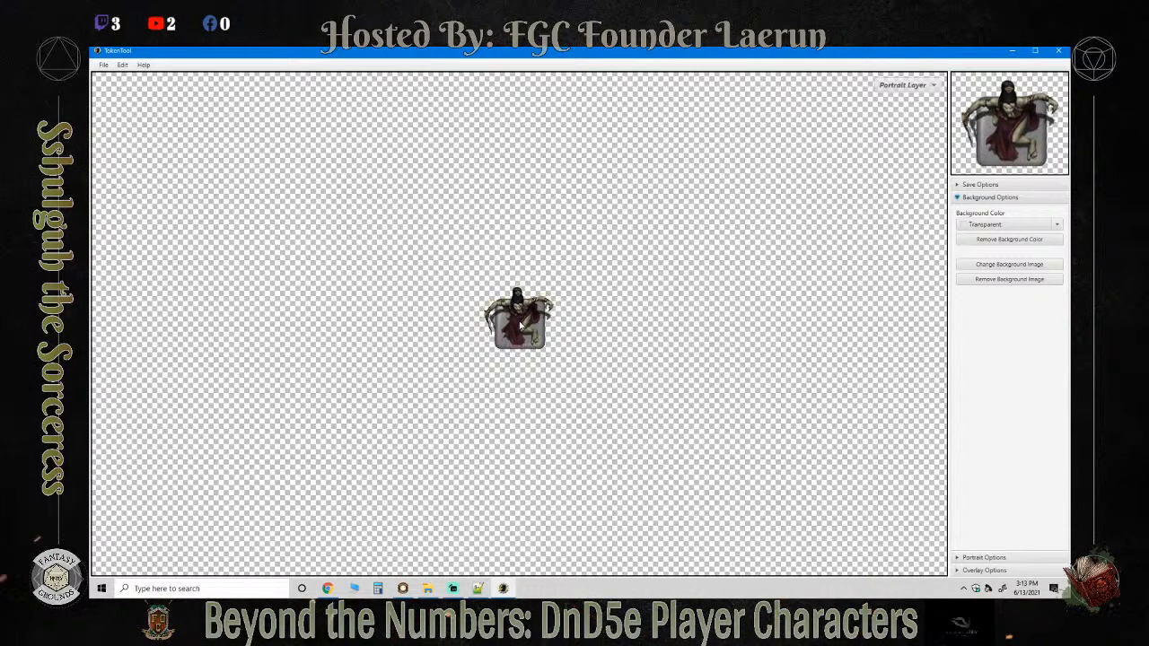
pyautogui.scroll(-3, 521, 327)
pyautogui.scroll(2, 520, 328)
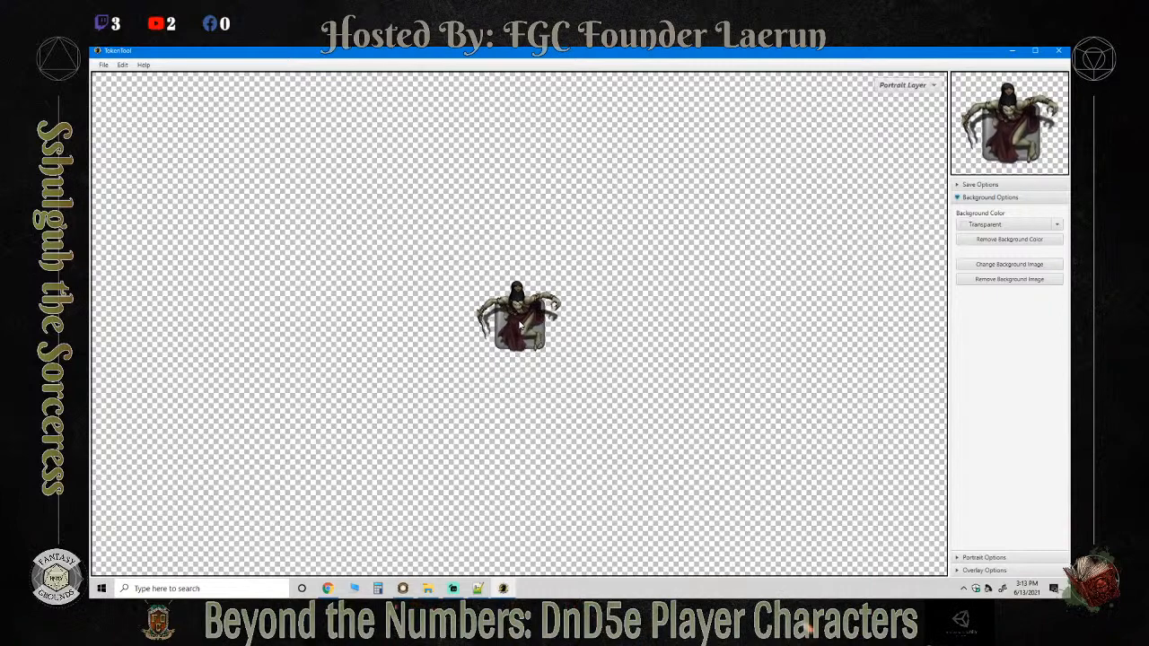
pyautogui.scroll(-1, 519, 324)
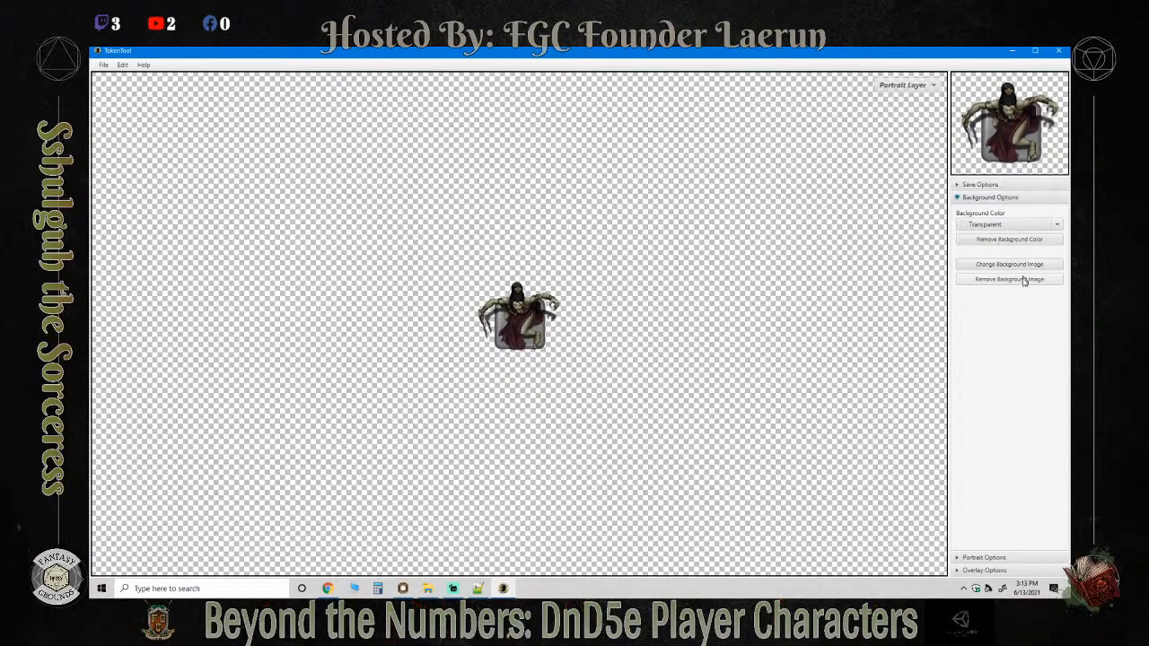
# Collapse the option sections and rescale the portrait so the head and arms extend beyond the grey base.
pyautogui.click(958, 187)
pyautogui.click(958, 186)
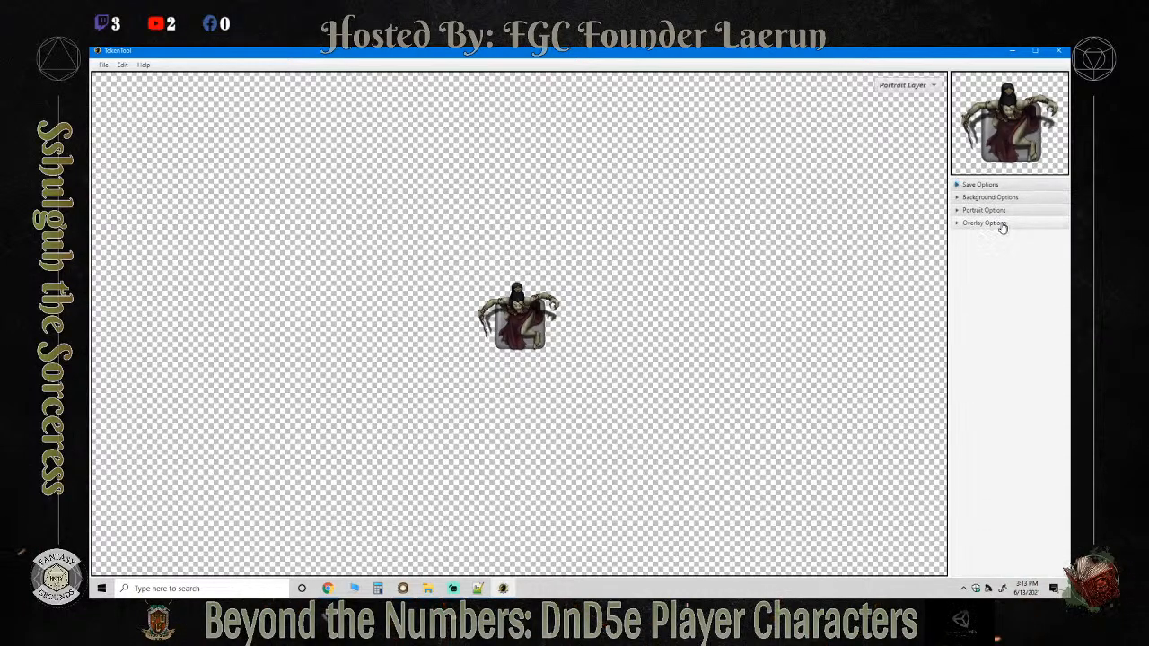
pyautogui.click(998, 226)
pyautogui.click(987, 224)
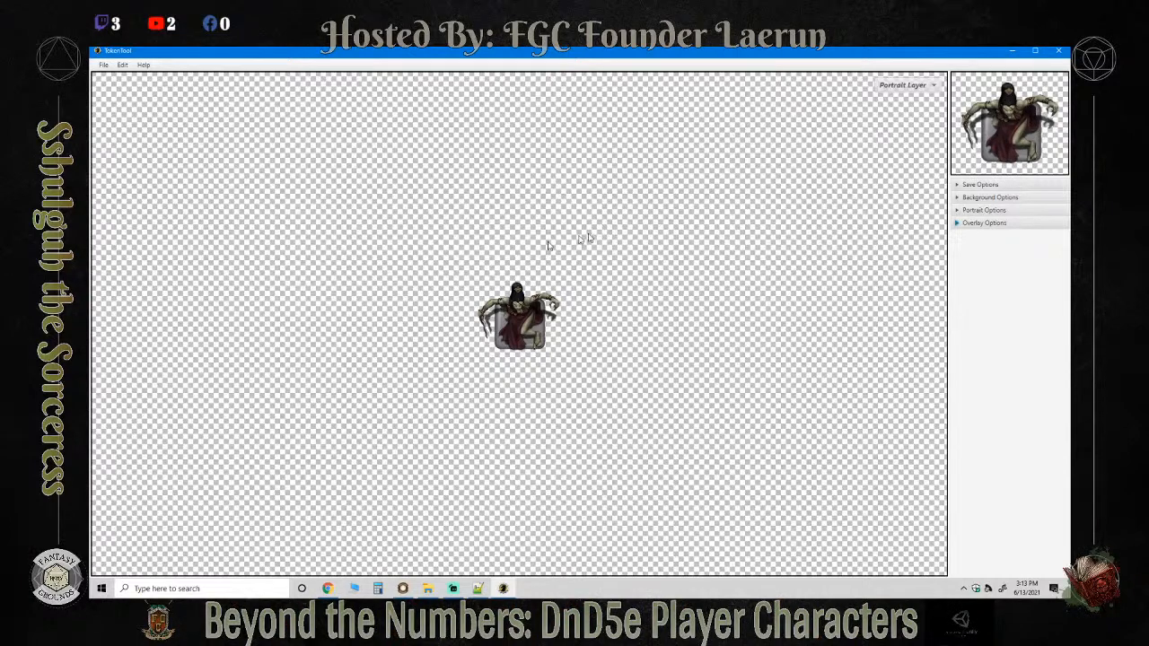
pyautogui.scroll(6, 505, 334)
pyautogui.scroll(-6, 505, 334)
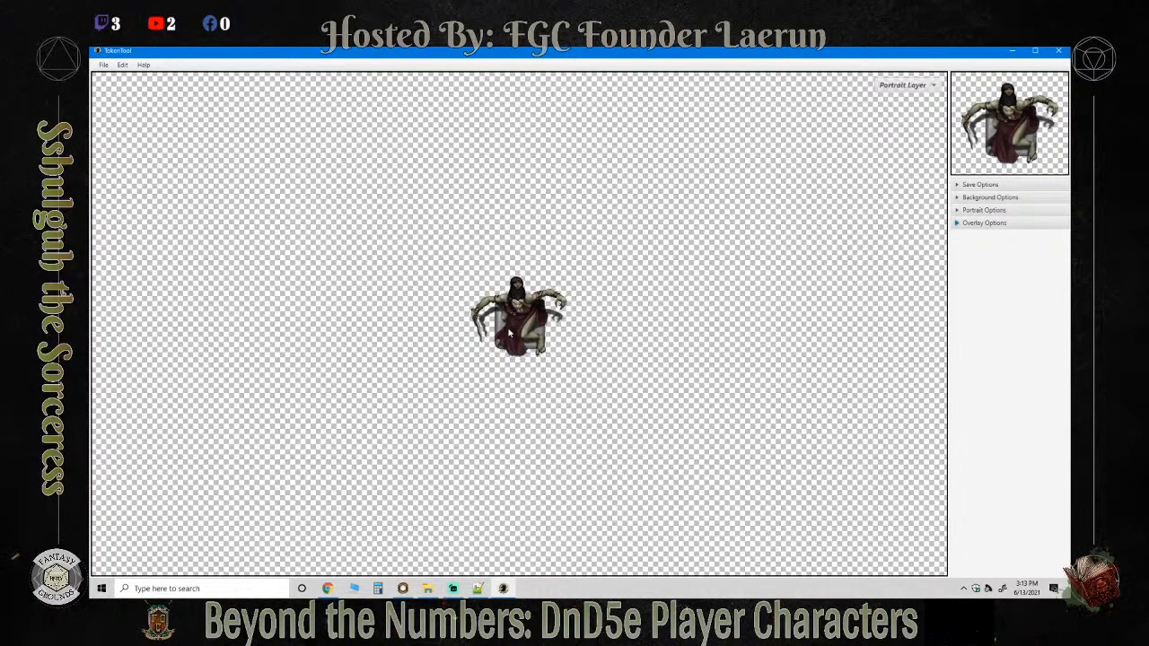
pyautogui.scroll(-2, 505, 334)
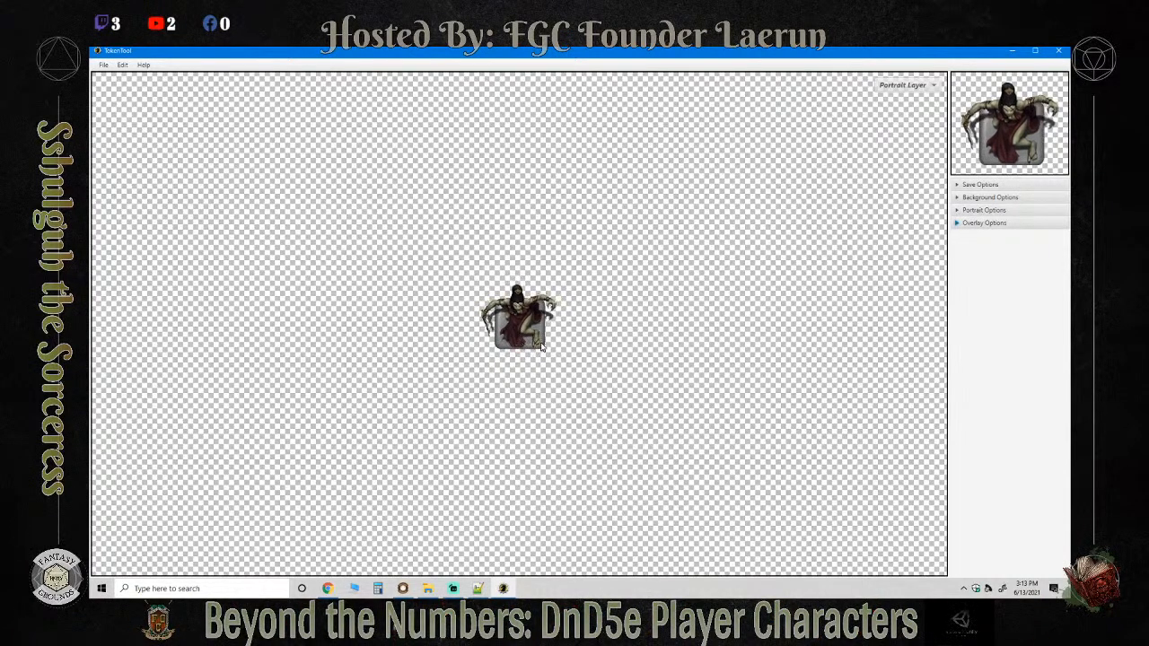
# Reduce the opacity of the AA_Grey_Base overlay to a partly transparent level behind the sorceress portrait.
pyautogui.click(983, 223)
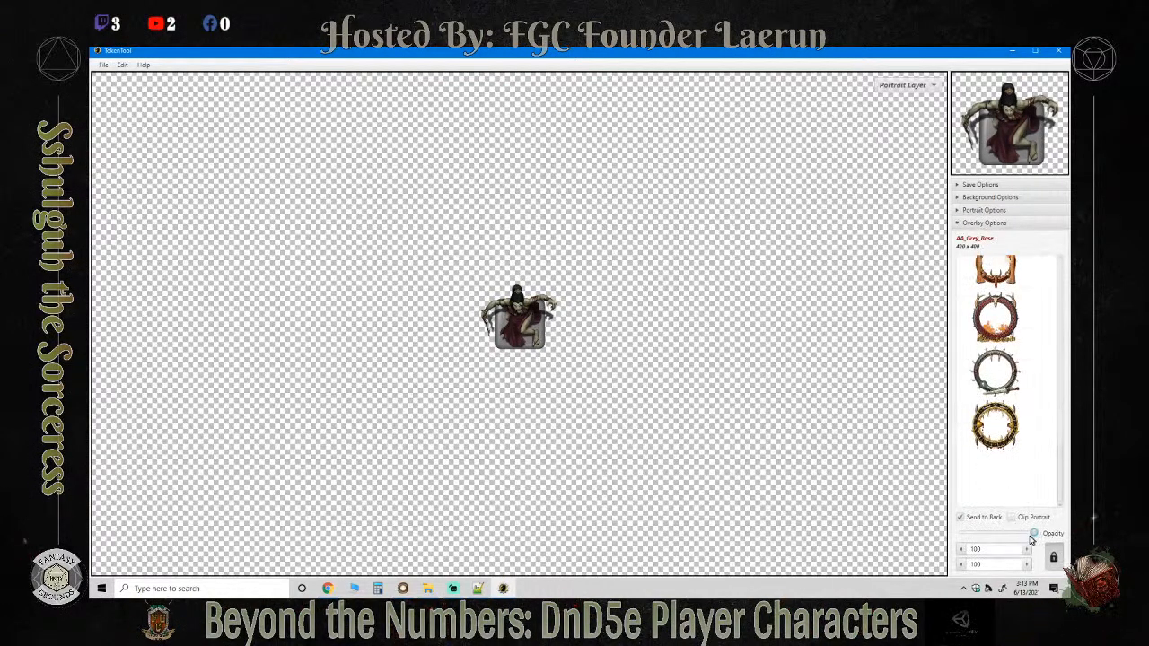
pyautogui.moveTo(1033, 534)
pyautogui.mouseDown()
pyautogui.moveTo(993, 534)
pyautogui.moveTo(1011, 533)
pyautogui.mouseUp()
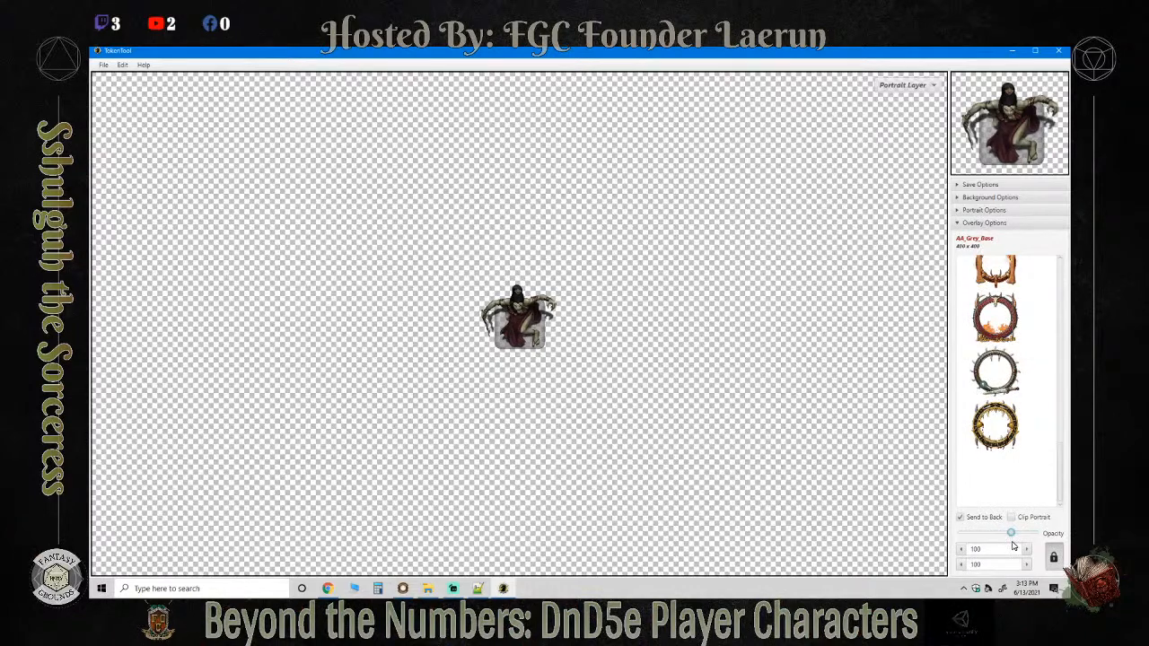
pyautogui.scroll(2, 541, 325)
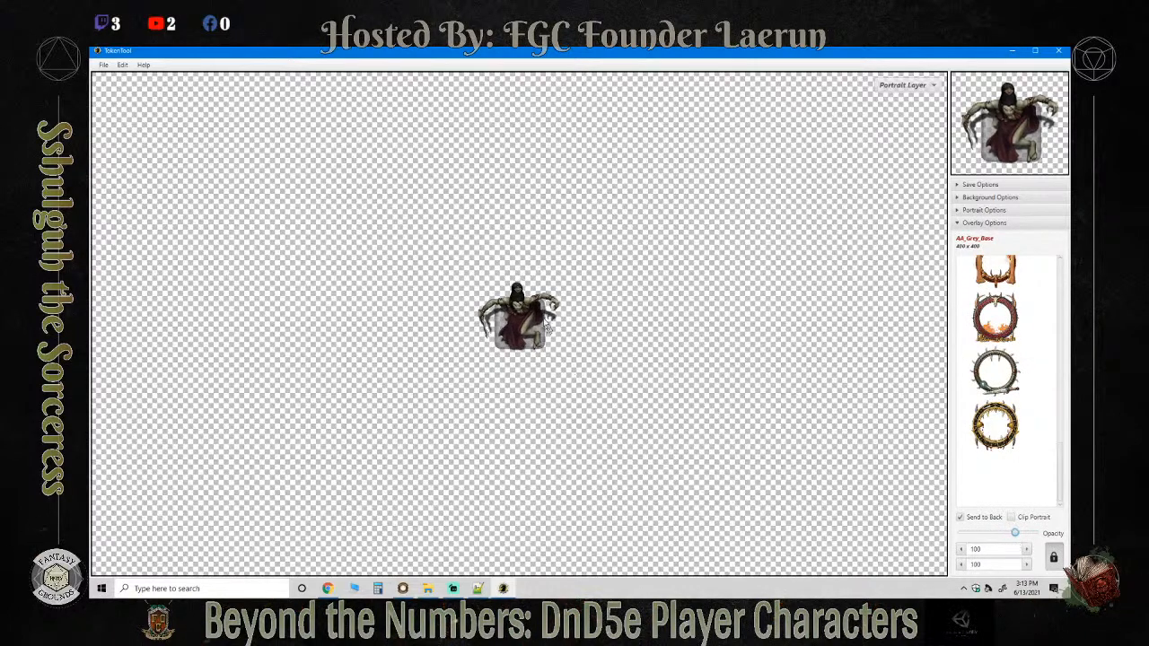
pyautogui.scroll(-2, 545, 338)
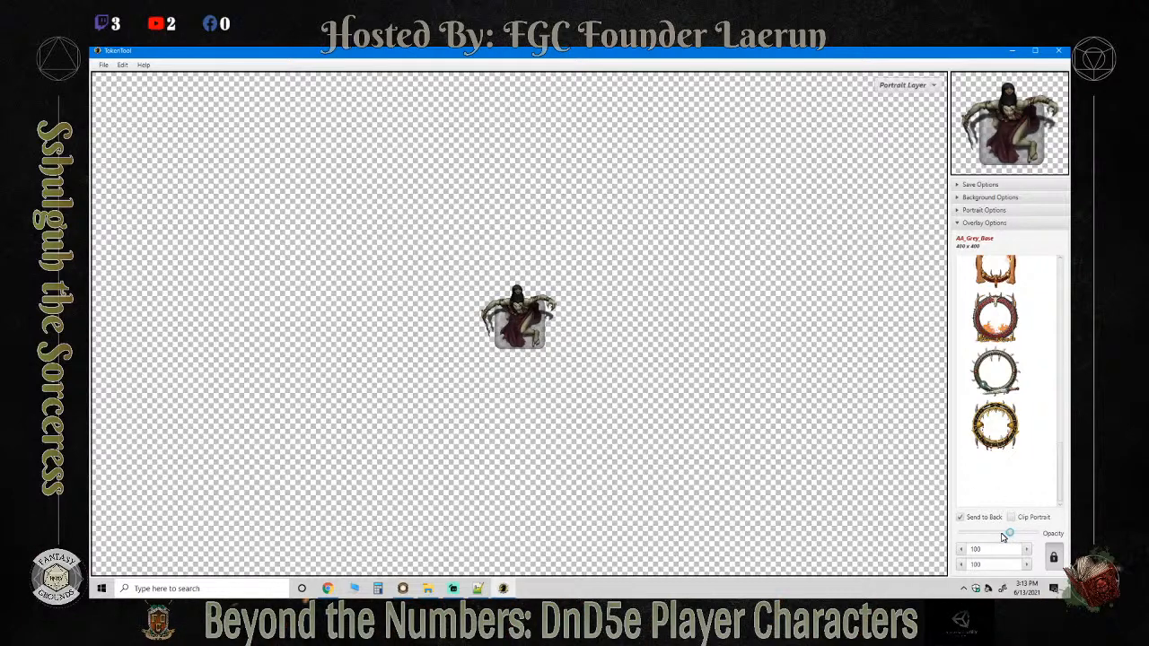
pyautogui.moveTo(1003, 537); pyautogui.dragTo(1032, 536)
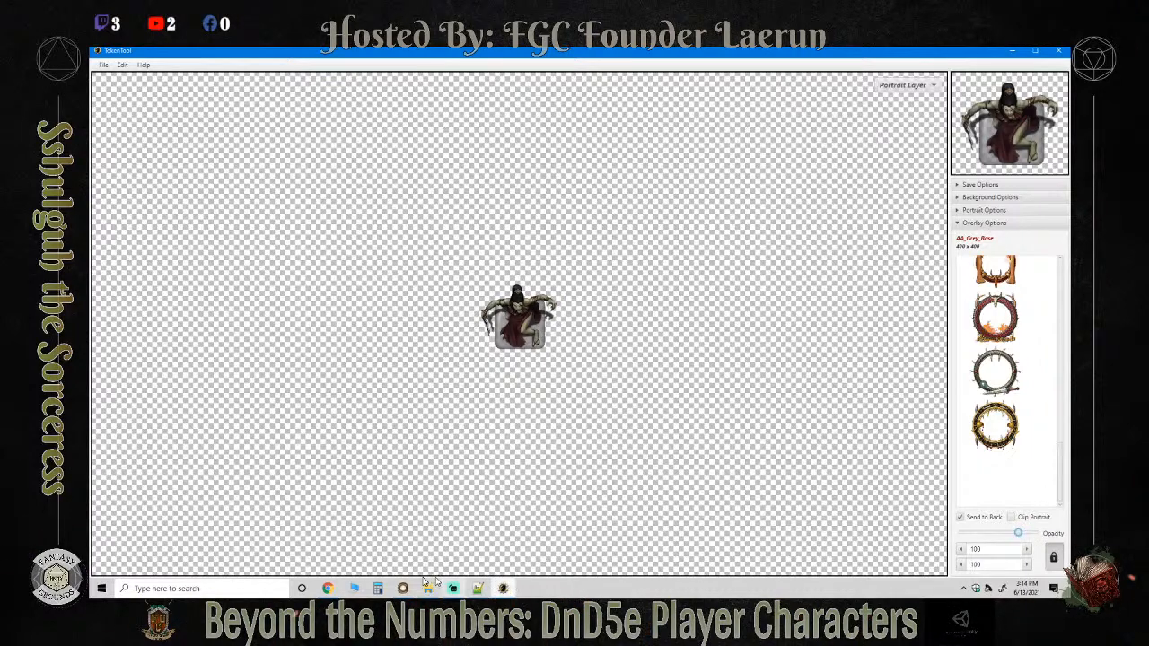
# Close TokenTool and revisit the TokenTool download, Patreon token artist and Token Stamp 2 pages in the web browser.
pyautogui.doubleClick(994, 554)
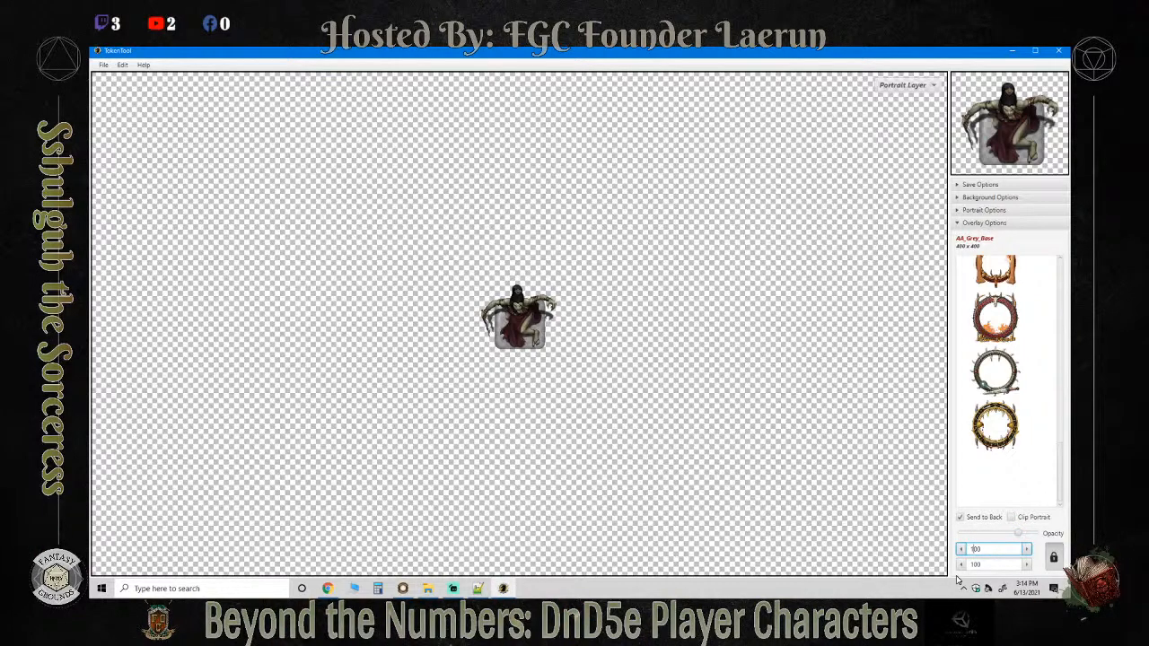
pyautogui.click(1060, 51)
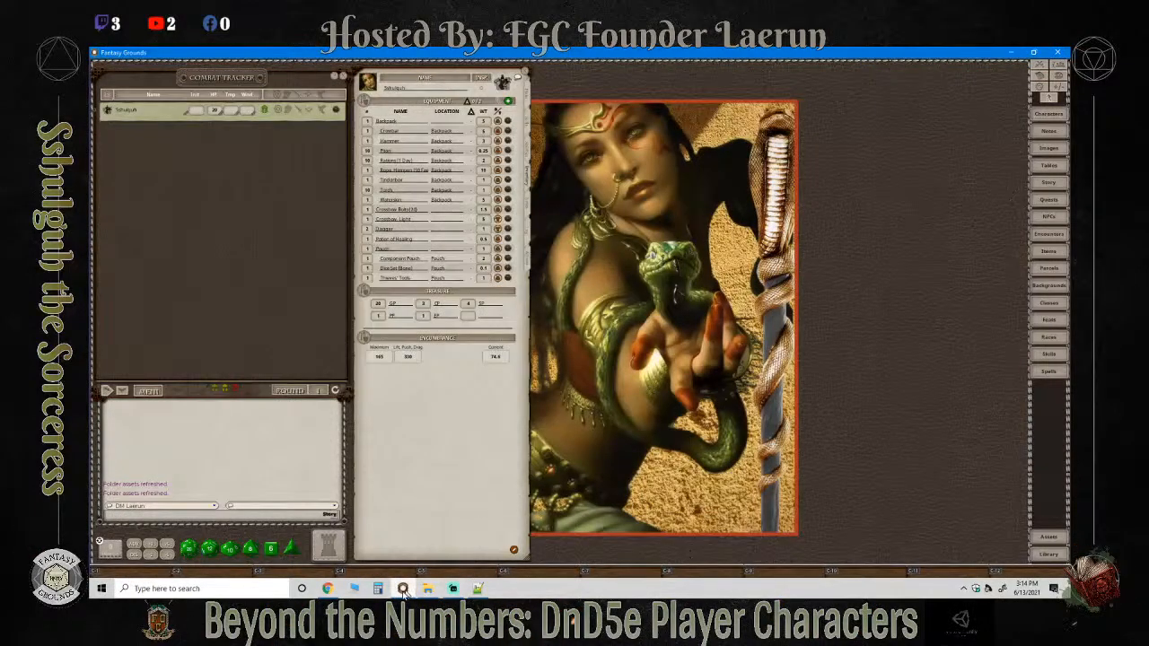
pyautogui.click(329, 589)
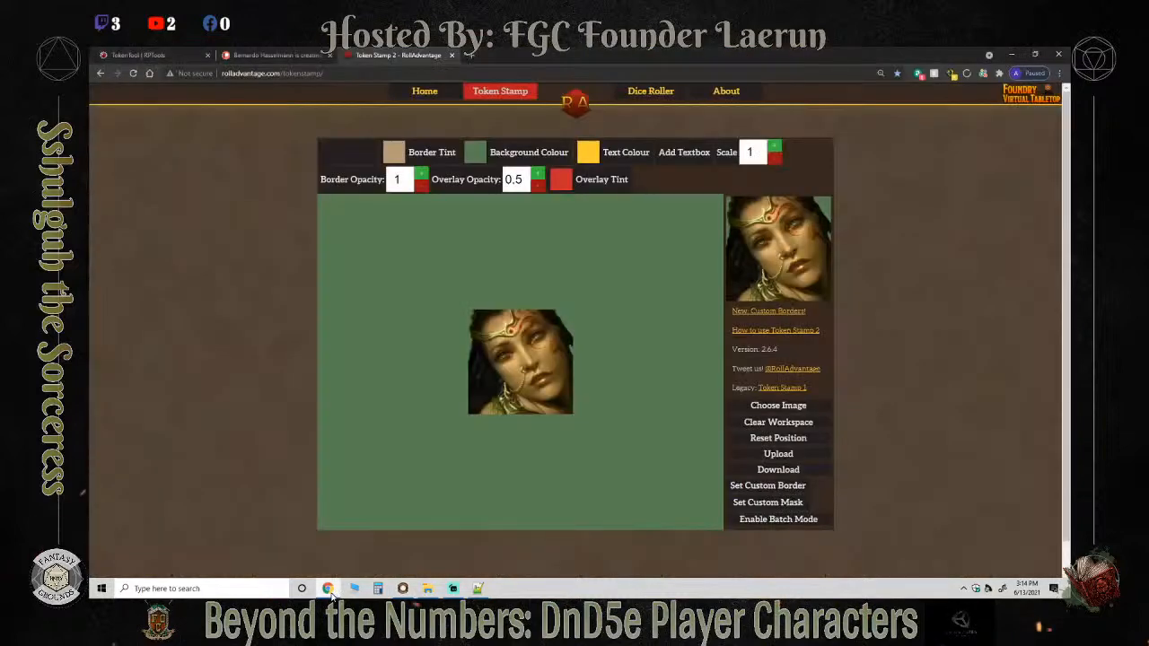
pyautogui.click(455, 592)
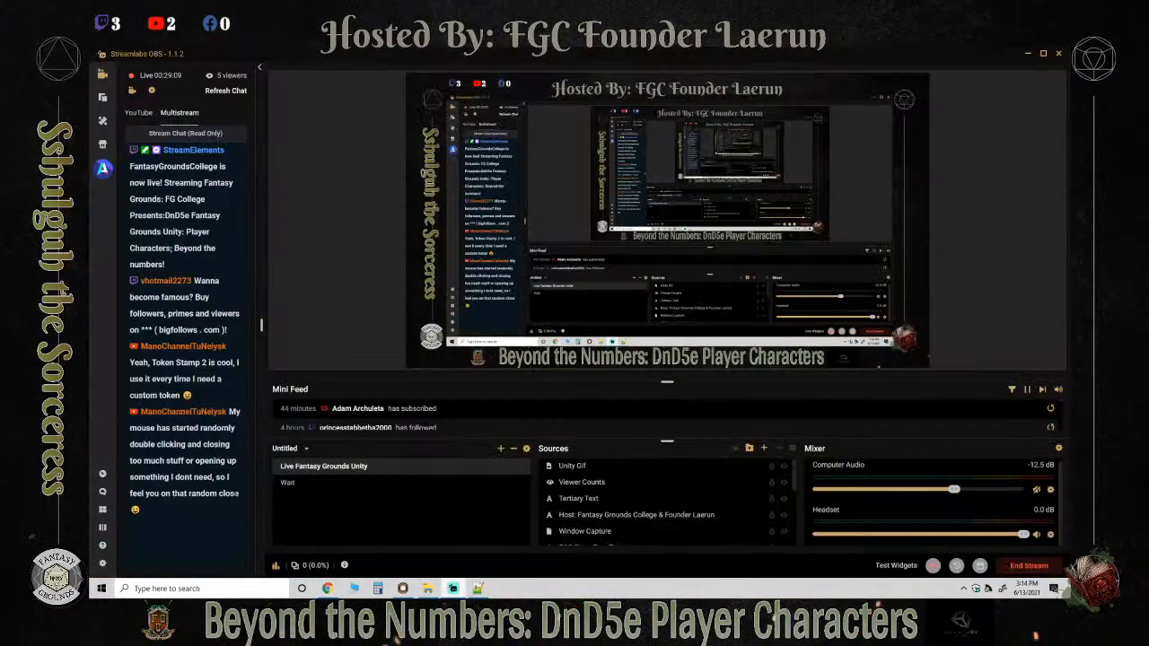
pyautogui.click(327, 588)
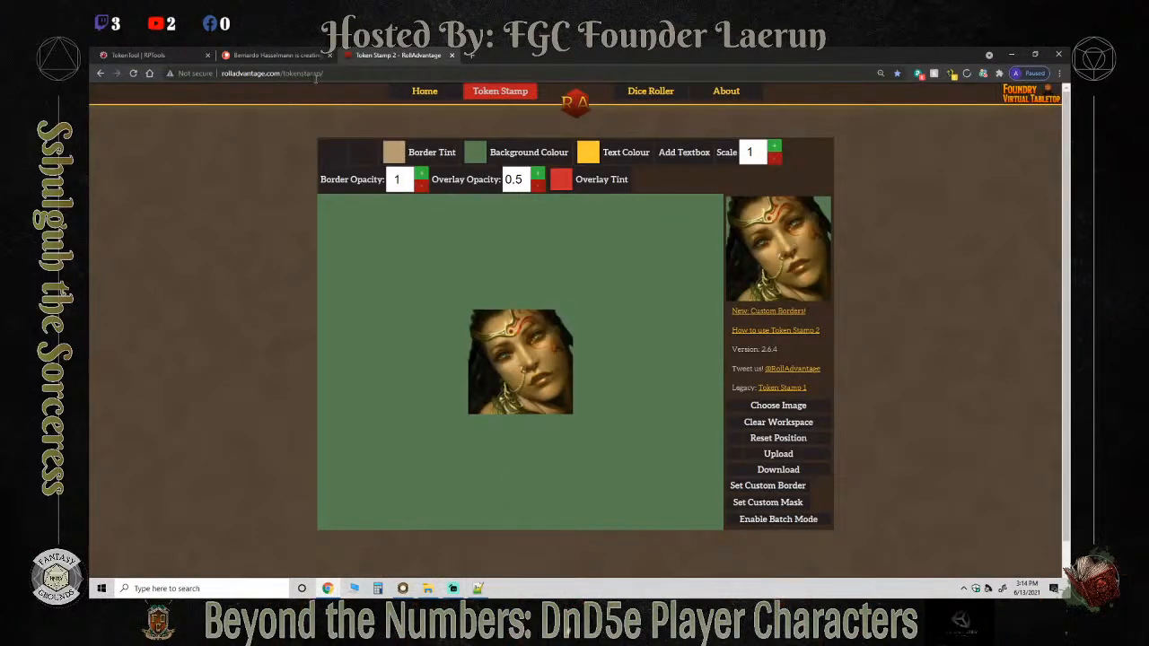
pyautogui.click(278, 56)
pyautogui.click(180, 56)
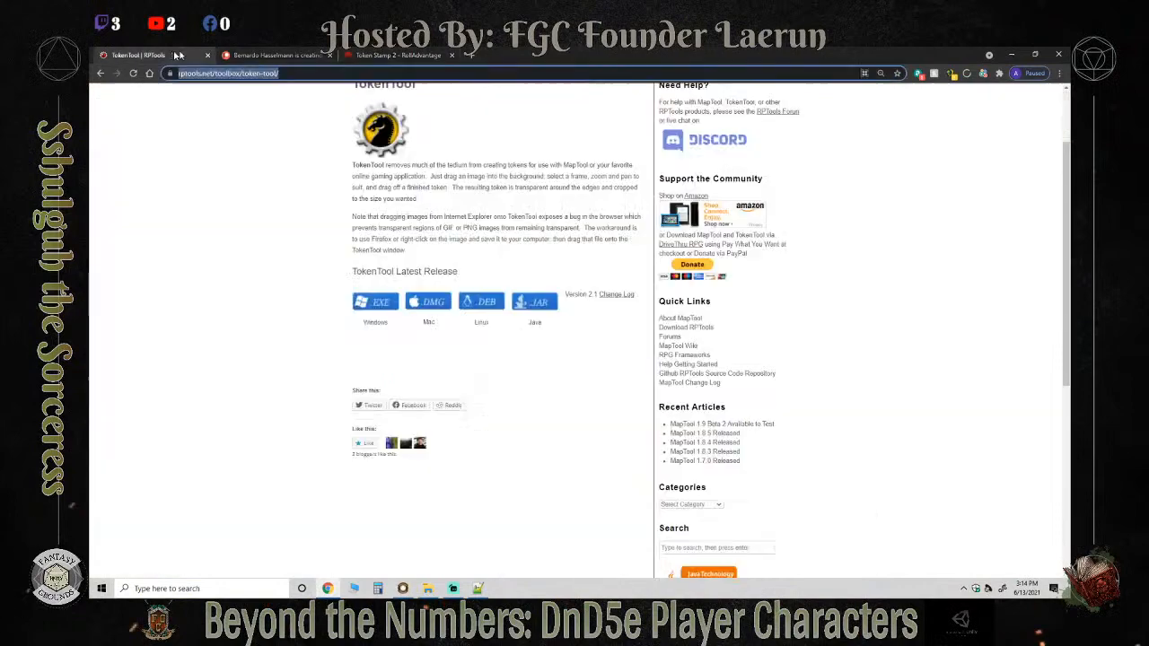
pyautogui.click(299, 56)
pyautogui.click(394, 56)
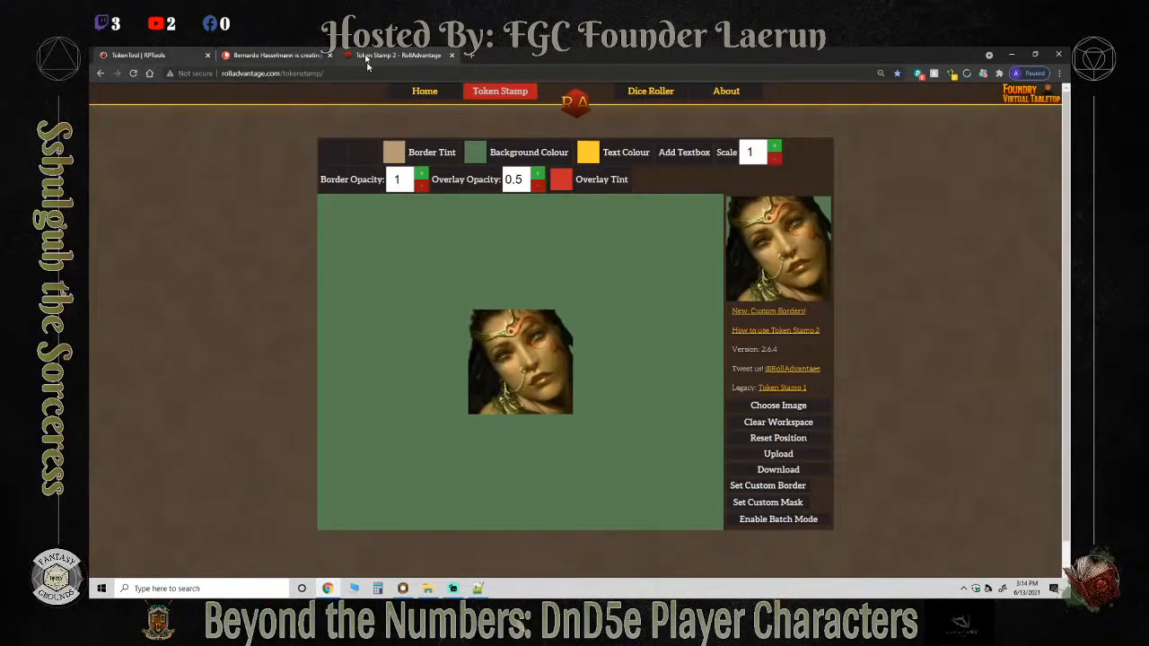
# Check the session notes in Notepad++ and the live chat and headset audio level in Streamlabs OBS.
pyautogui.click(402, 588)
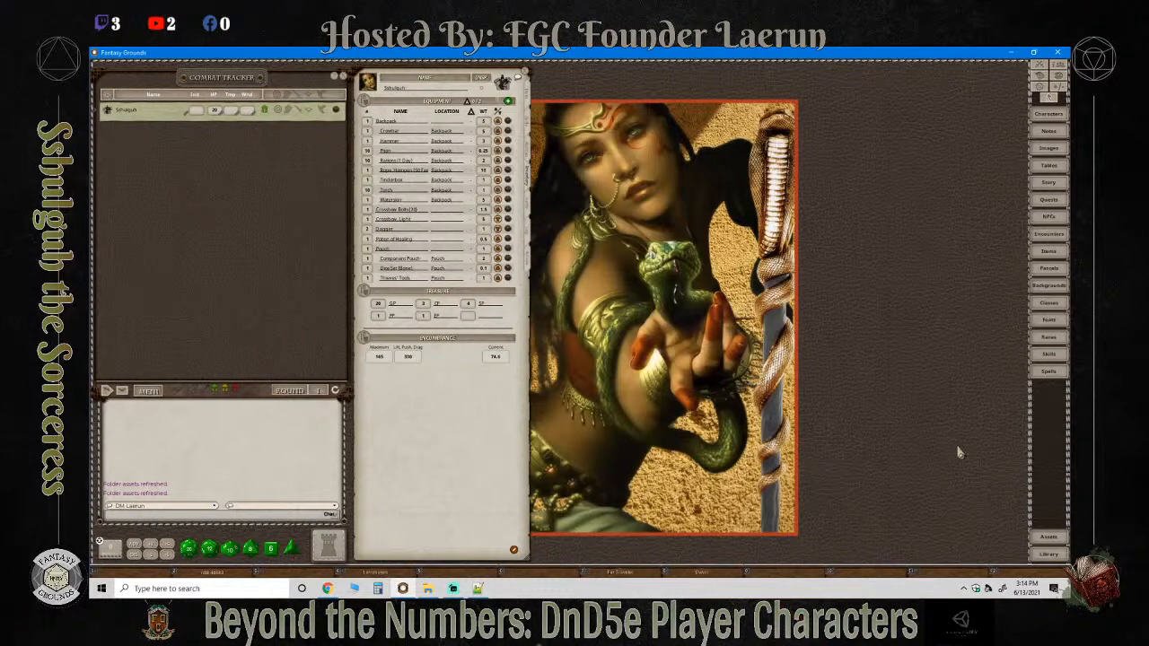
pyautogui.click(965, 588)
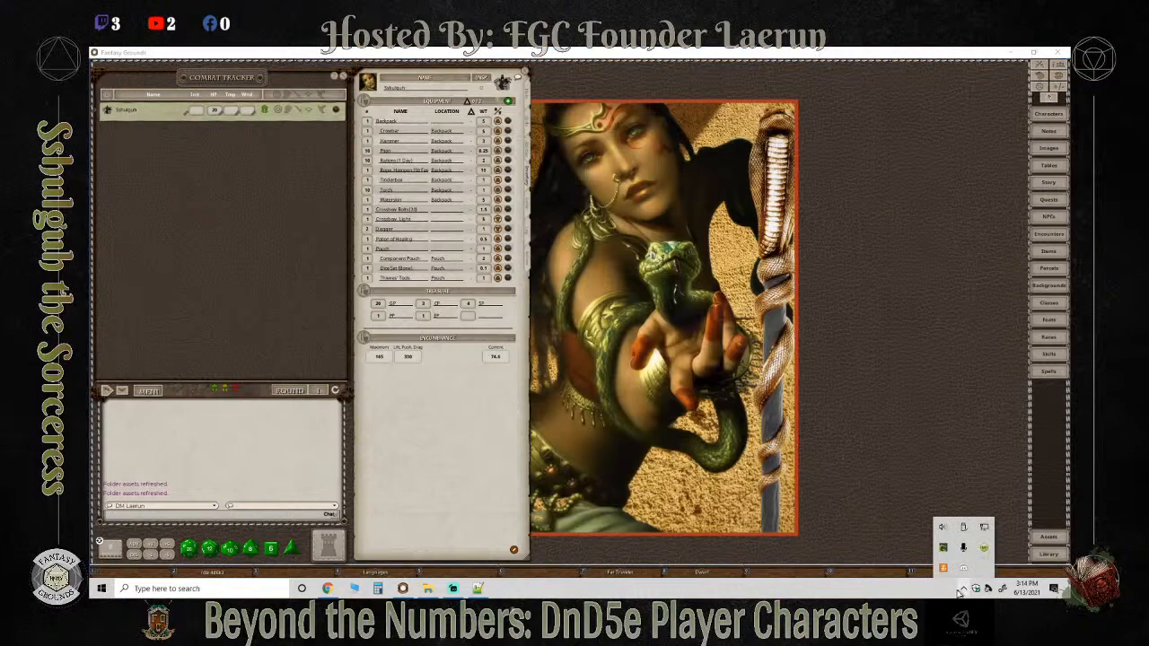
pyautogui.click(477, 589)
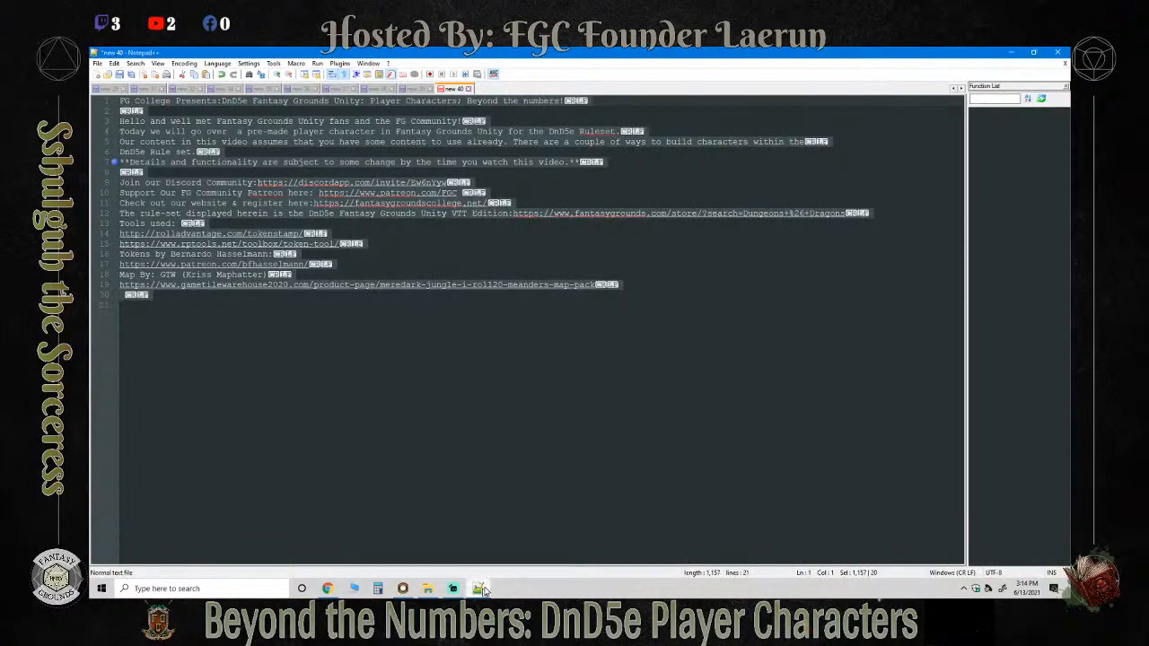
pyautogui.click(454, 591)
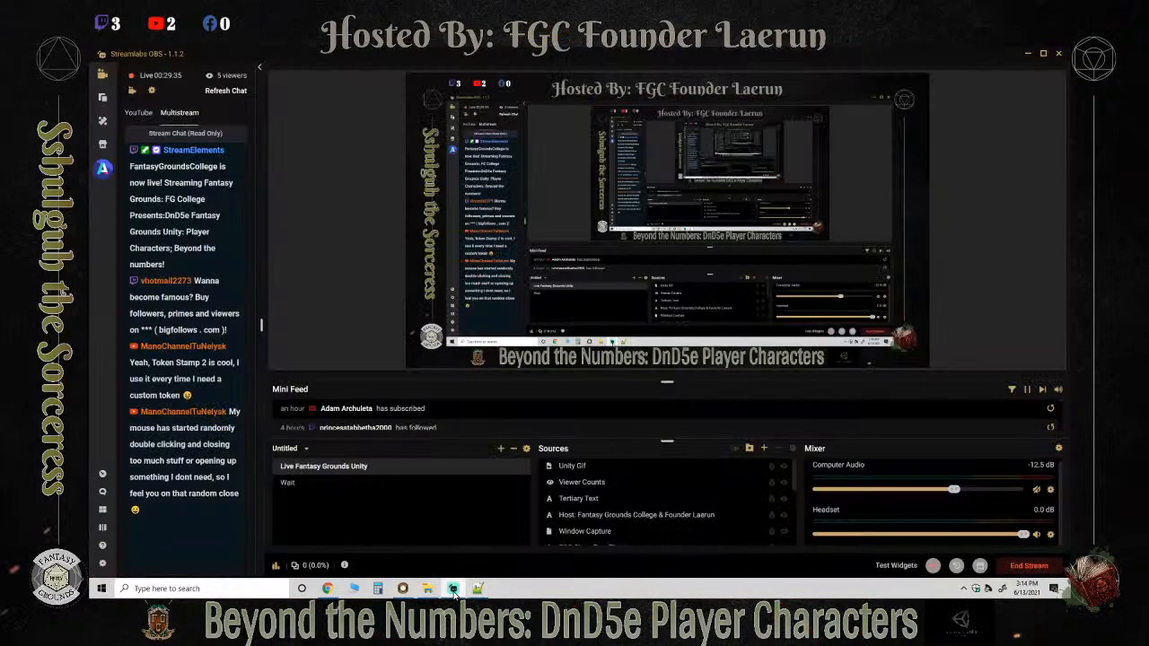
pyautogui.click(453, 591)
pyautogui.click(454, 591)
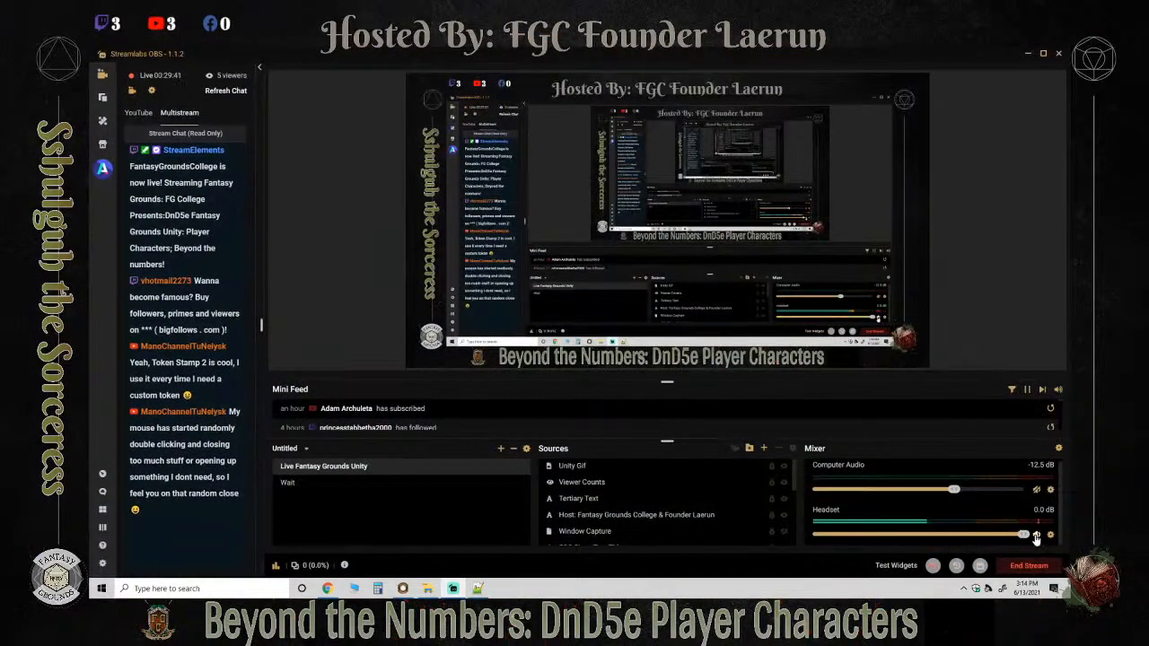
pyautogui.click(1030, 55)
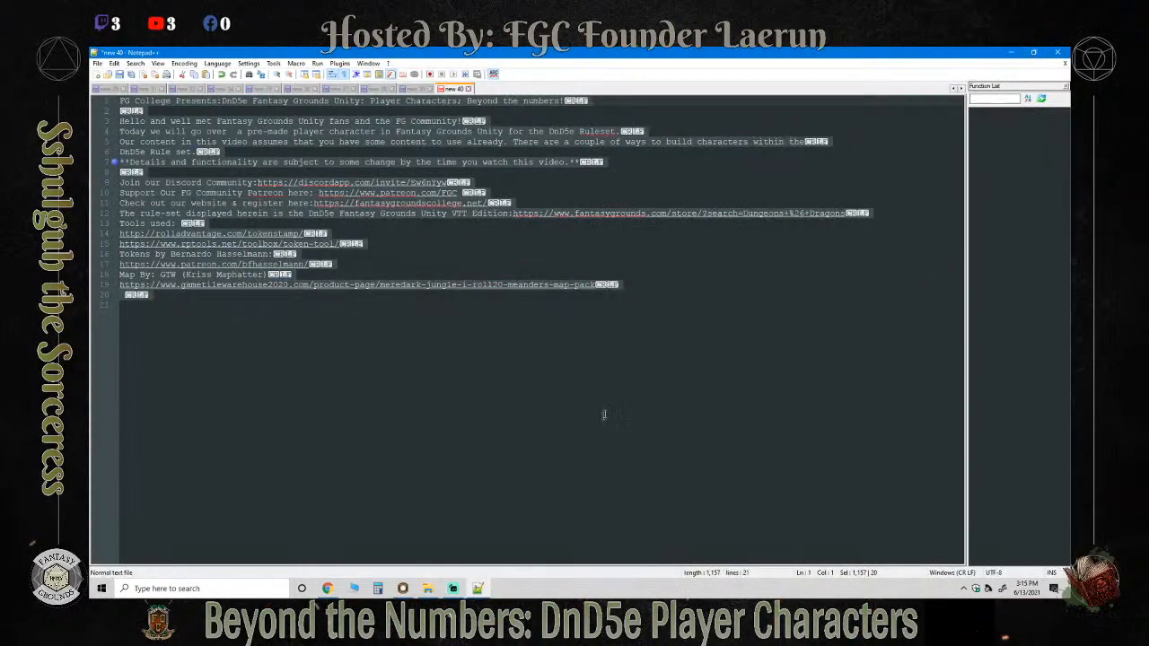
# Switch to Fantasy Grounds, open the Items list and place it over the background artwork, clear of the combat tracker.
pyautogui.click(411, 599)
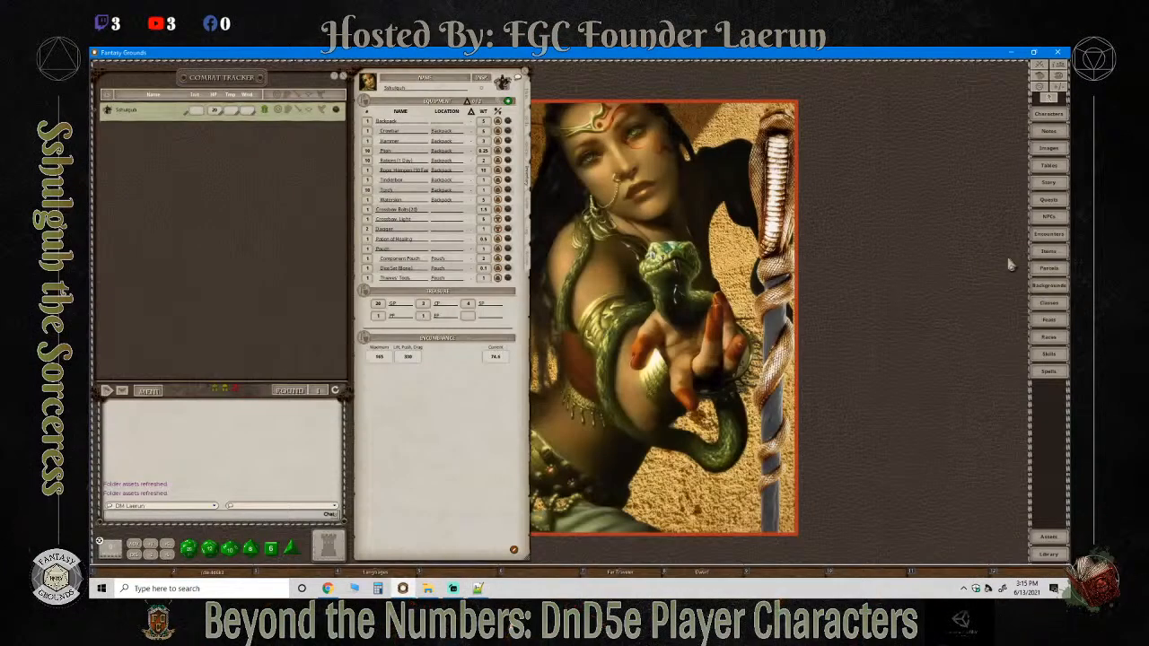
pyautogui.click(1051, 251)
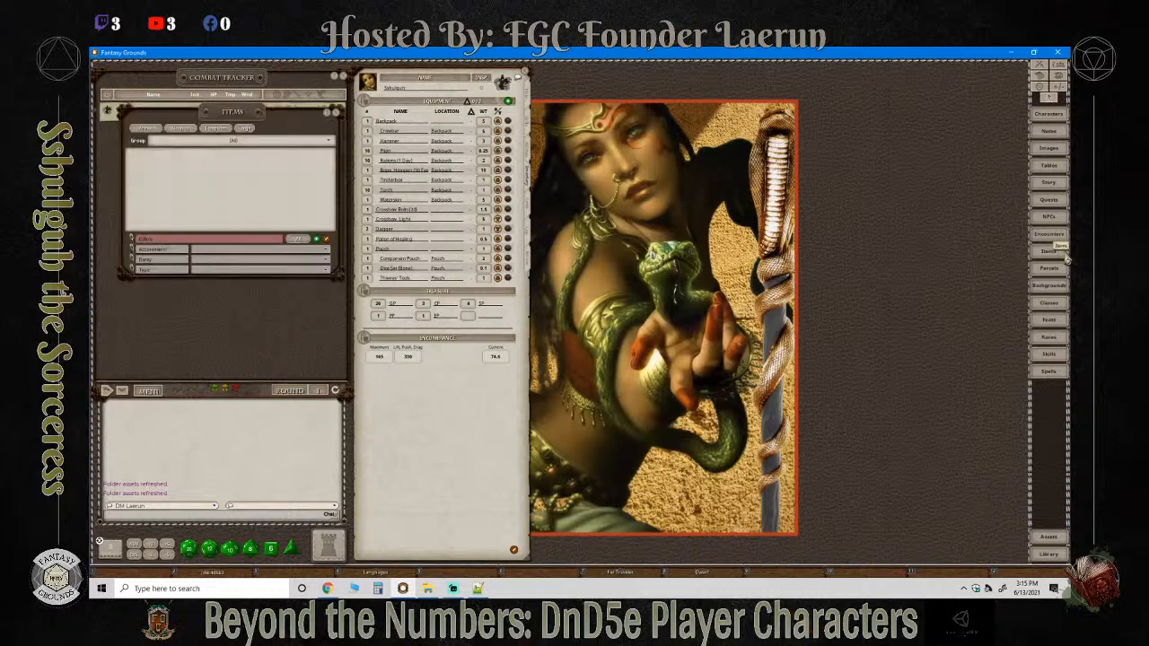
pyautogui.moveTo(208, 121); pyautogui.dragTo(792, 125)
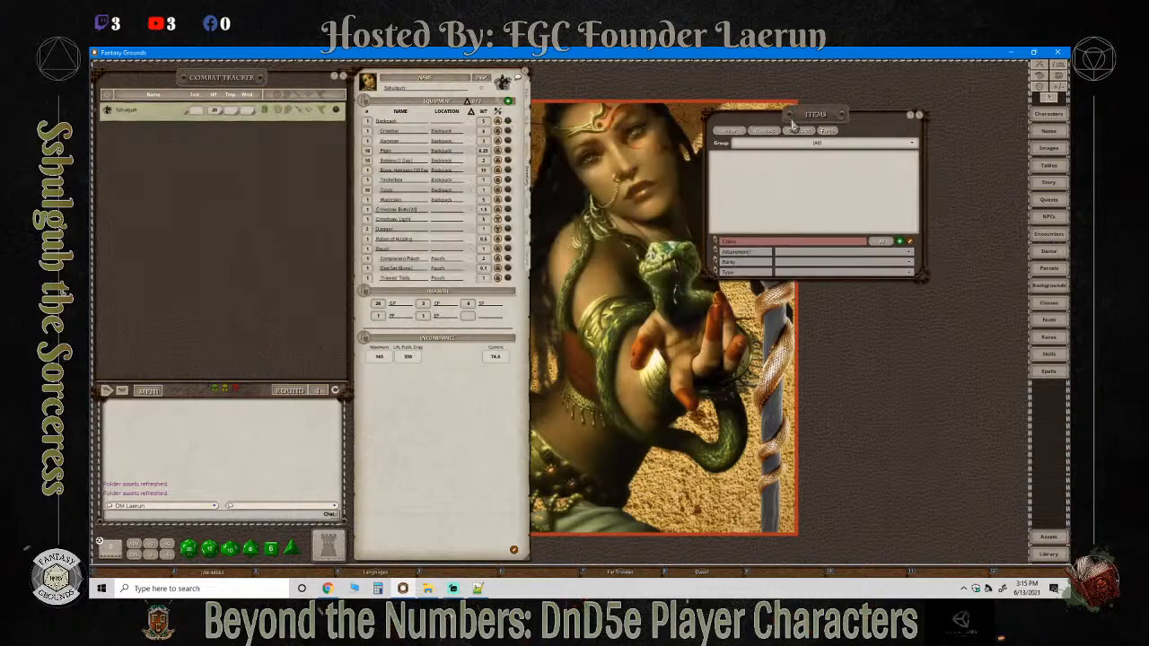
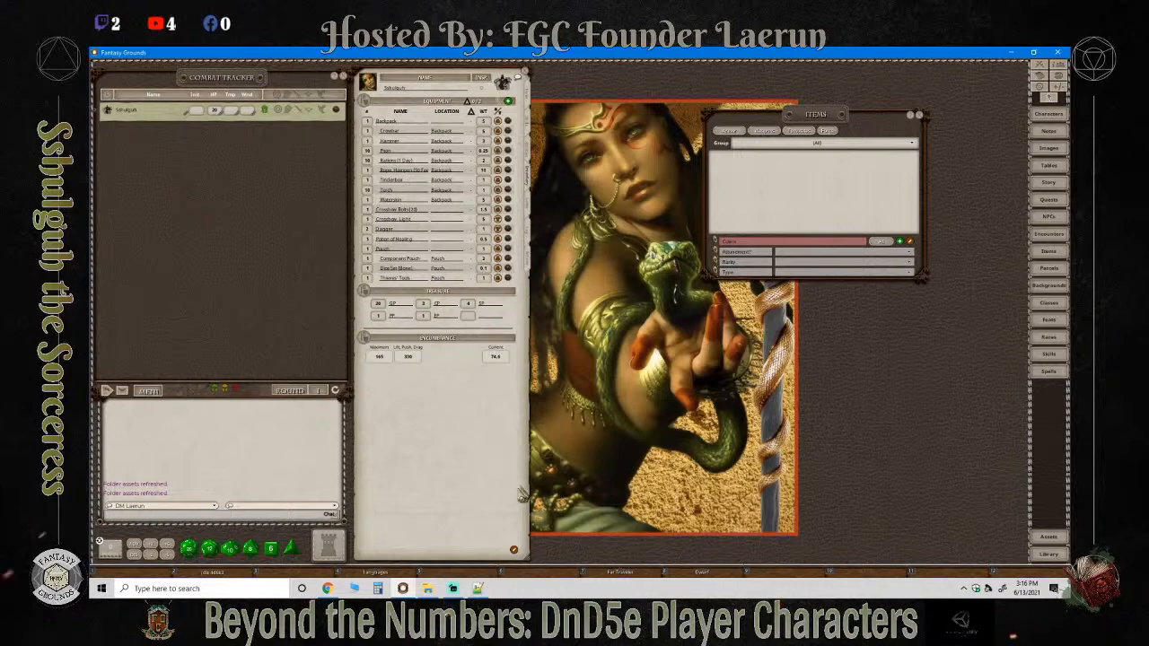
# Read the new viewer messages in Streamlabs OBS and show the token artist's Patreon page in the browser.
pyautogui.click(452, 589)
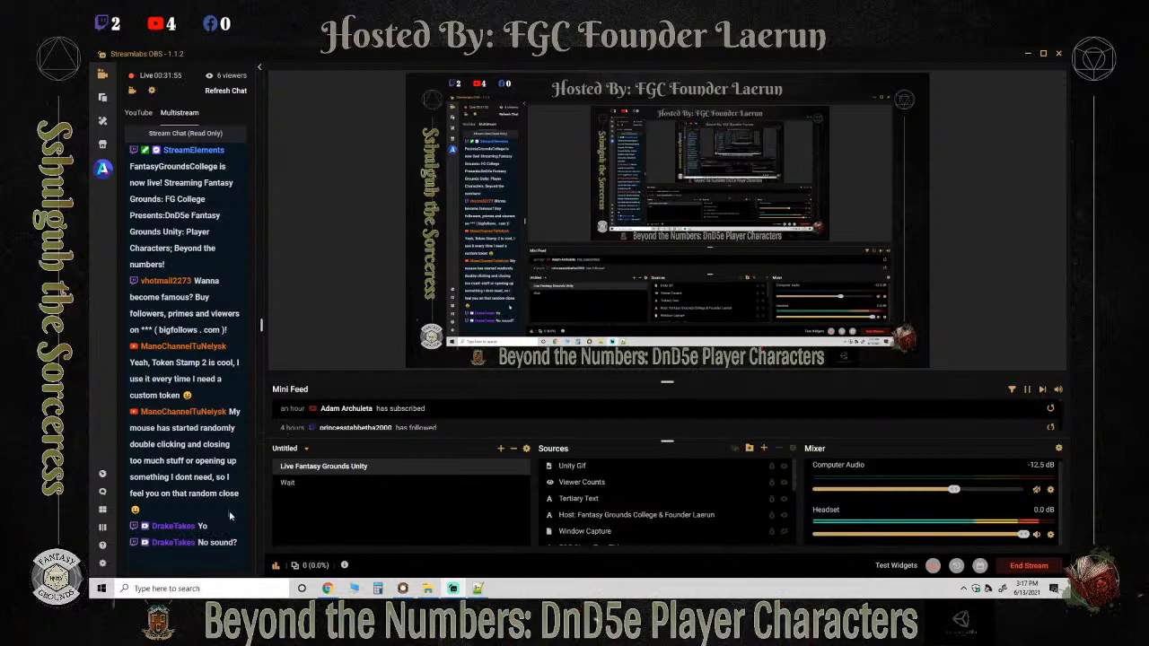
pyautogui.click(325, 590)
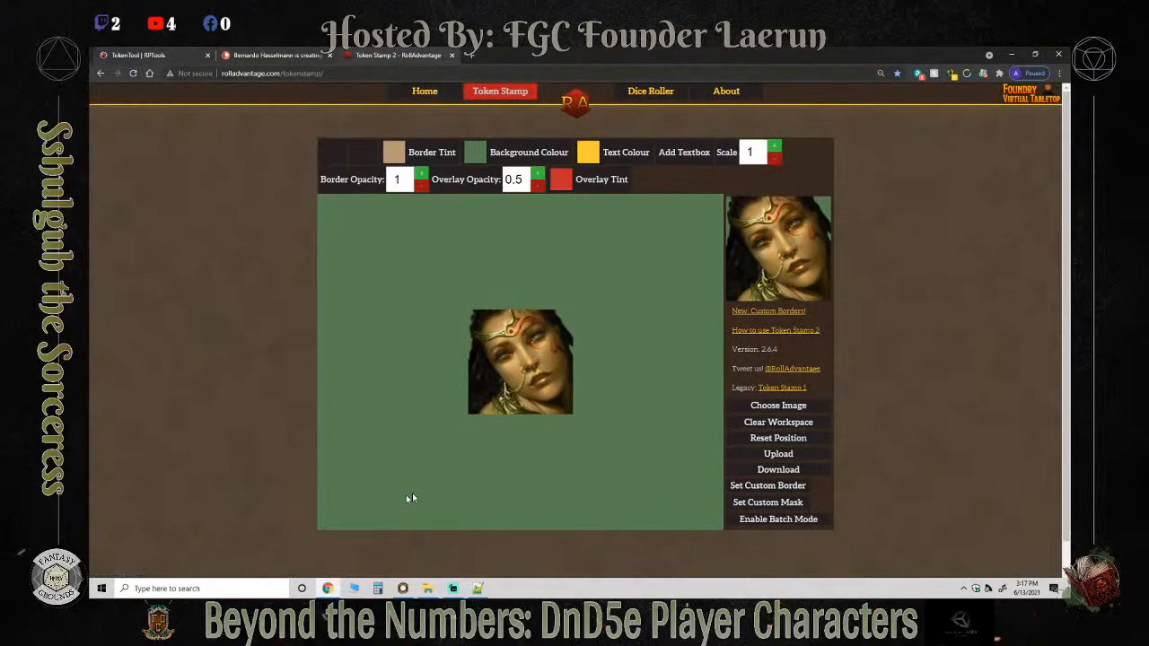
pyautogui.moveTo(450, 595)
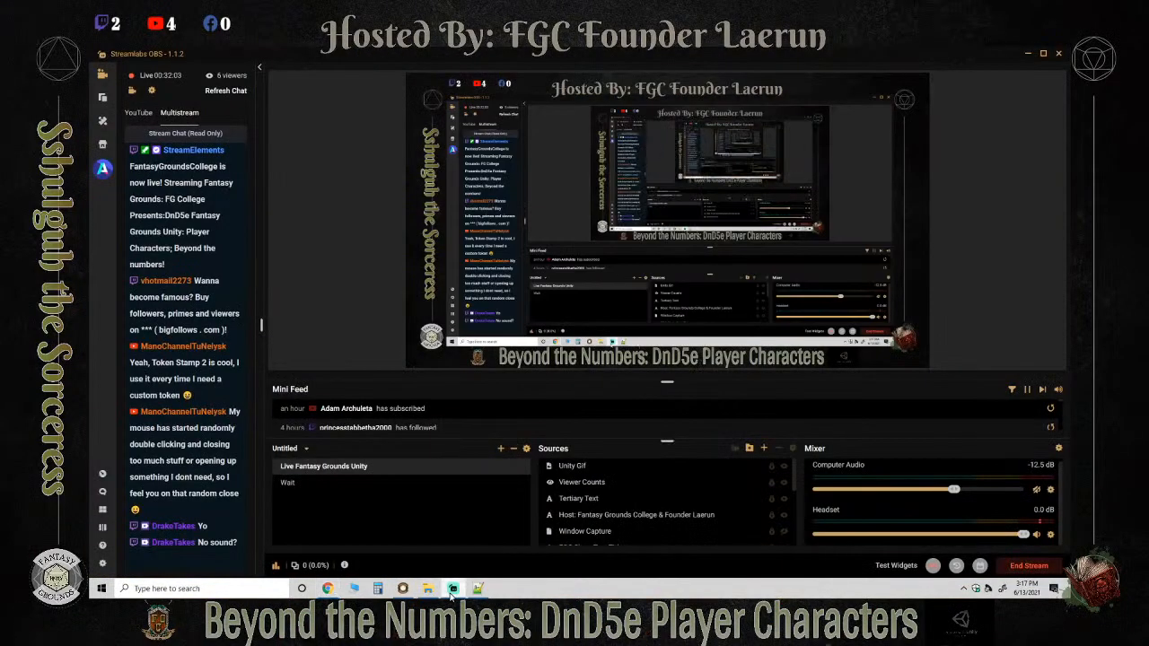
pyautogui.click(328, 588)
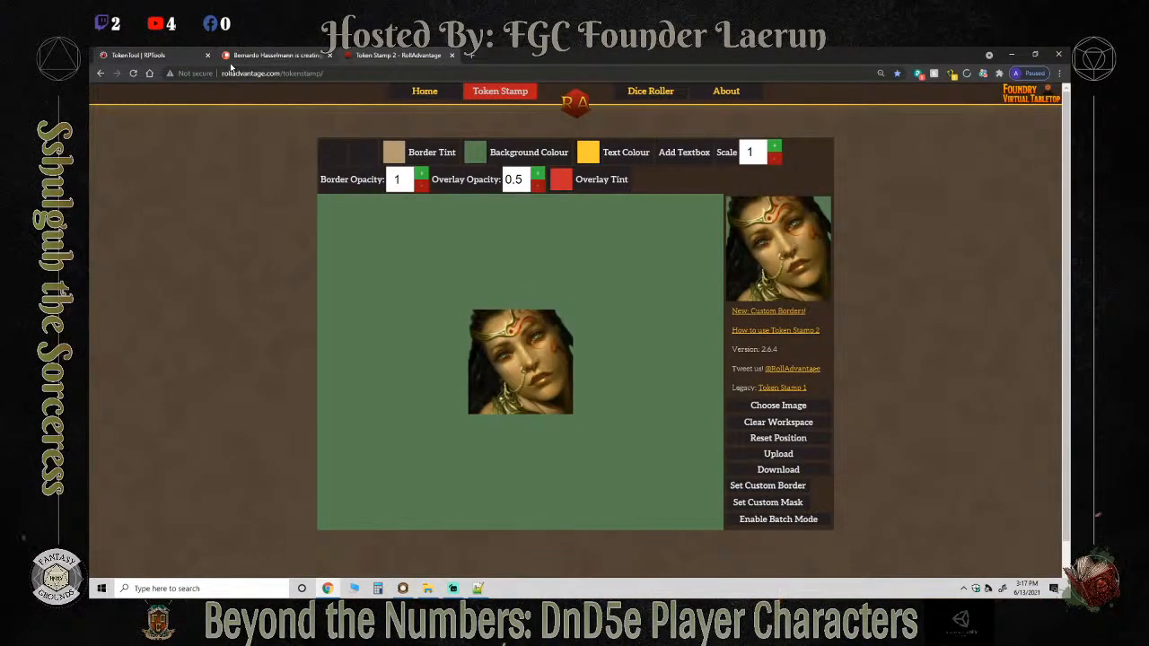
pyautogui.click(265, 56)
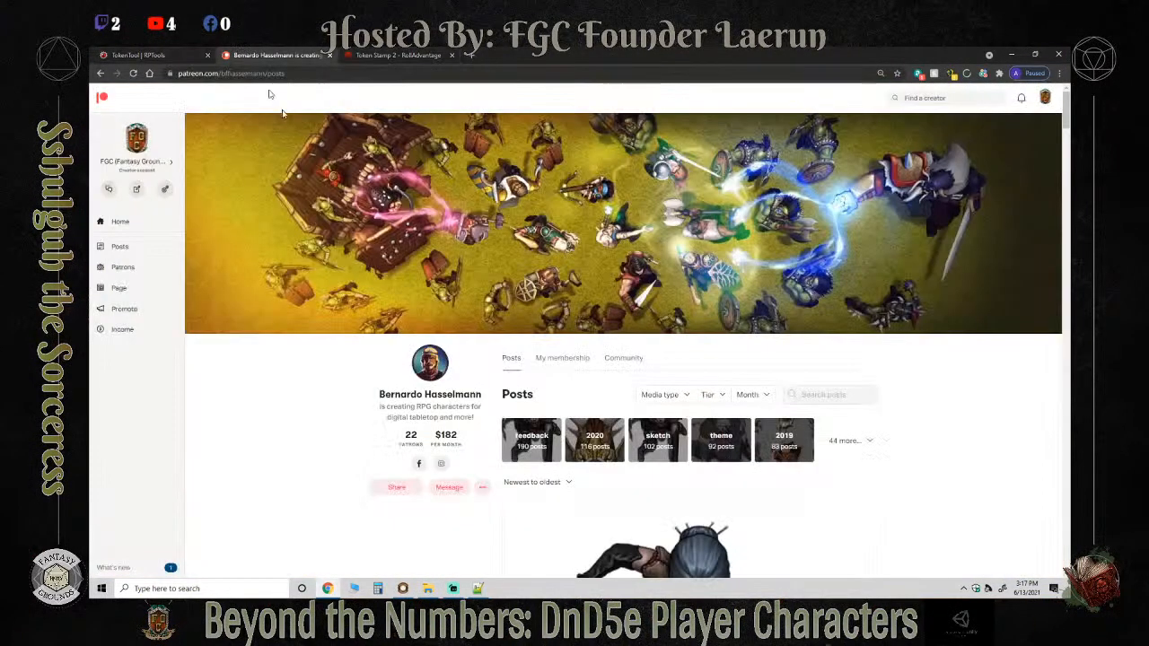
# Return to Fantasy Grounds, search the Items list for "quarter" and reposition the list over the upper part of the artwork.
pyautogui.click(403, 588)
pyautogui.moveTo(813, 115); pyautogui.dragTo(654, 102)
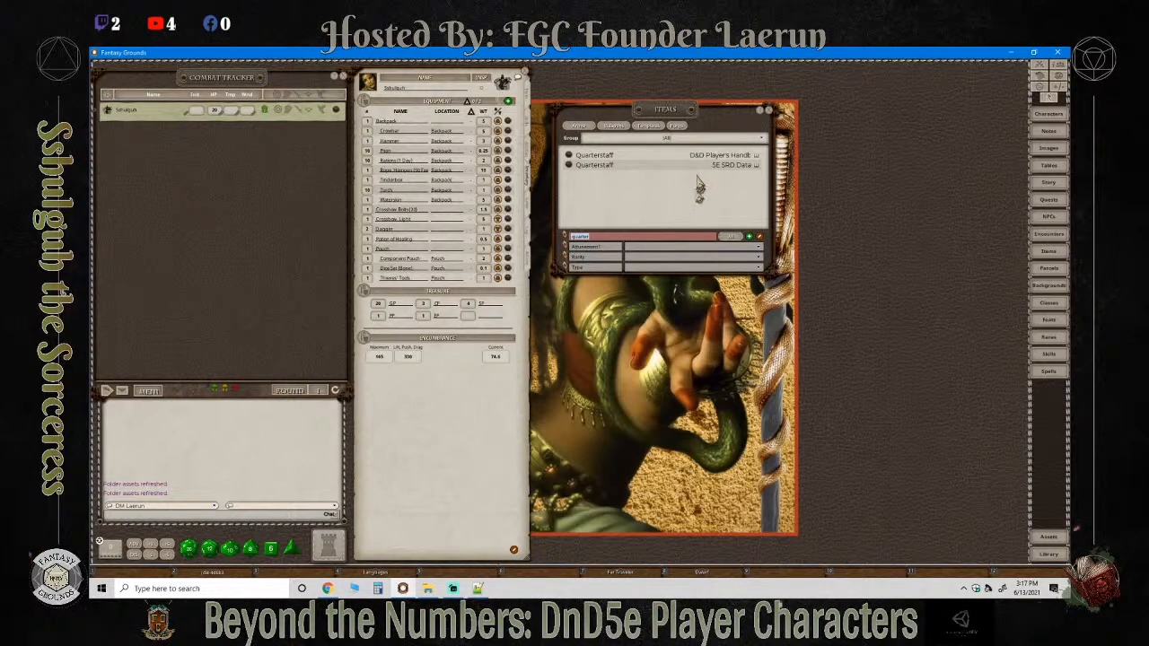
pyautogui.moveTo(663, 116); pyautogui.dragTo(812, 100)
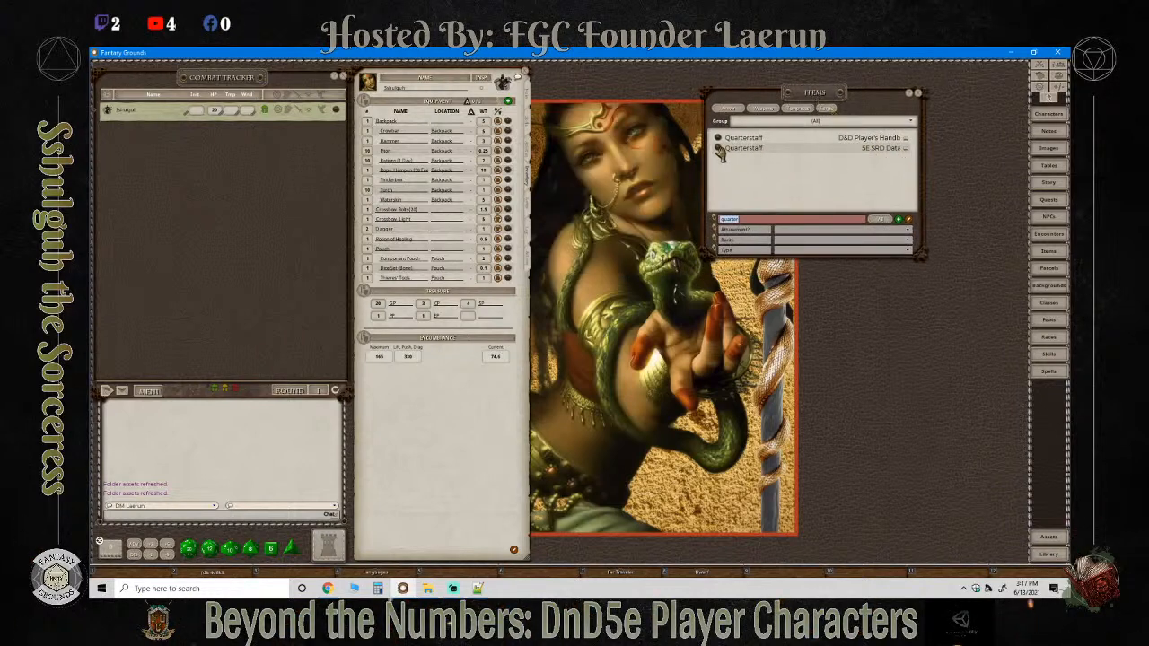
# Add a new group to the Items list and name it Custom Magic Items.
pyautogui.click(815, 121)
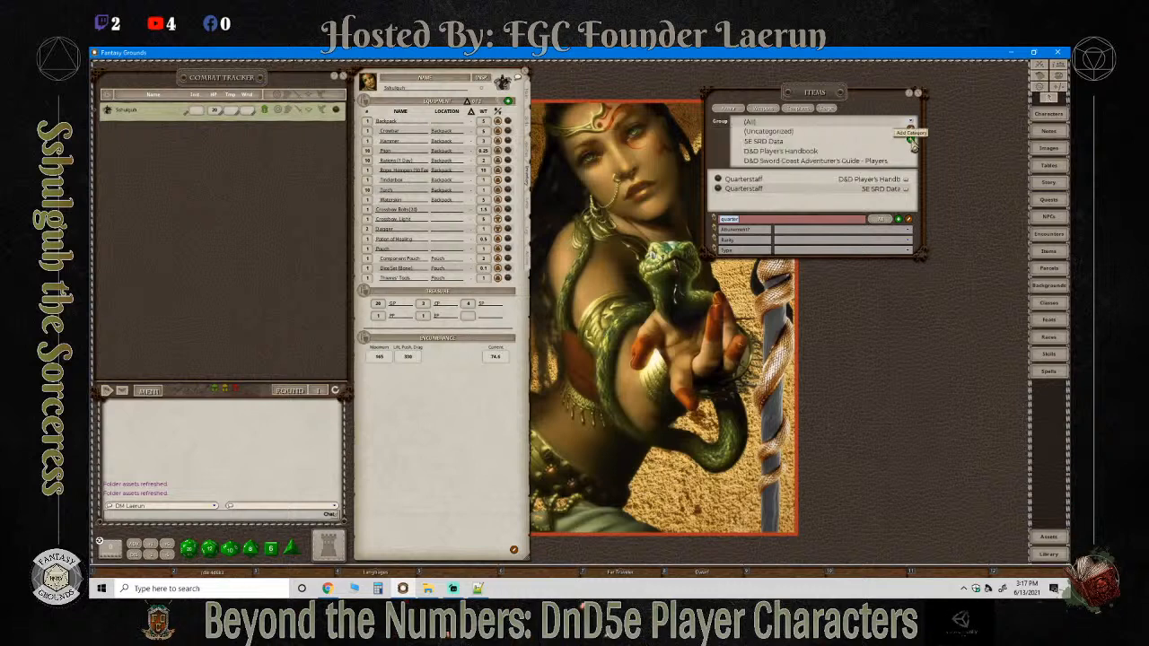
pyautogui.click(911, 139)
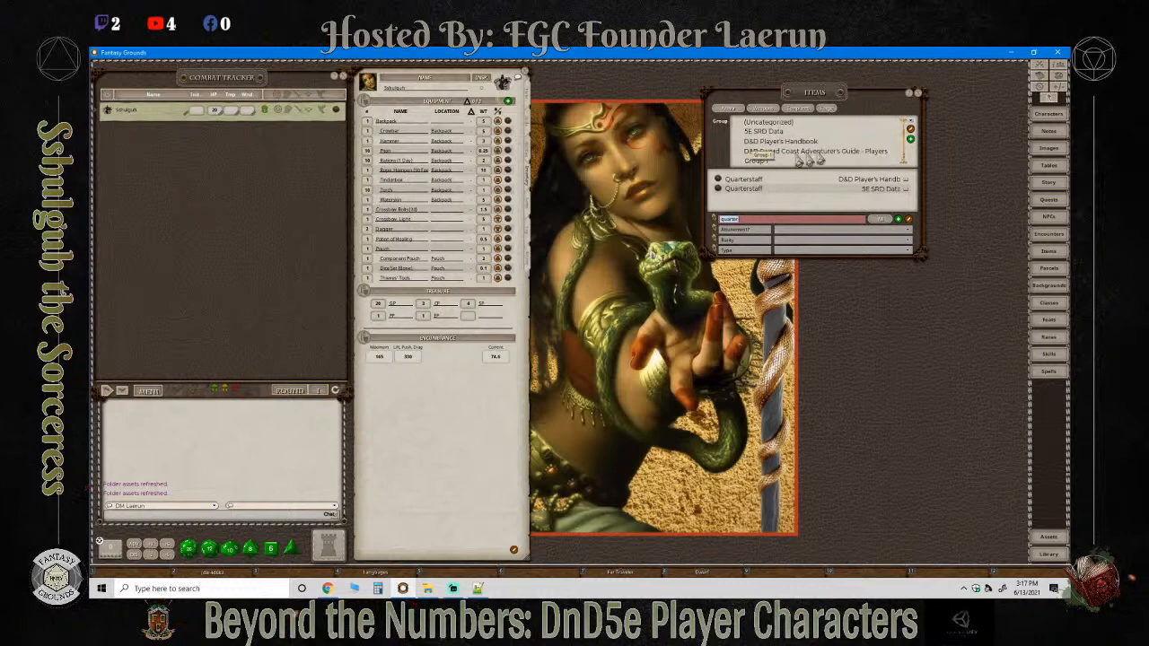
pyautogui.click(910, 129)
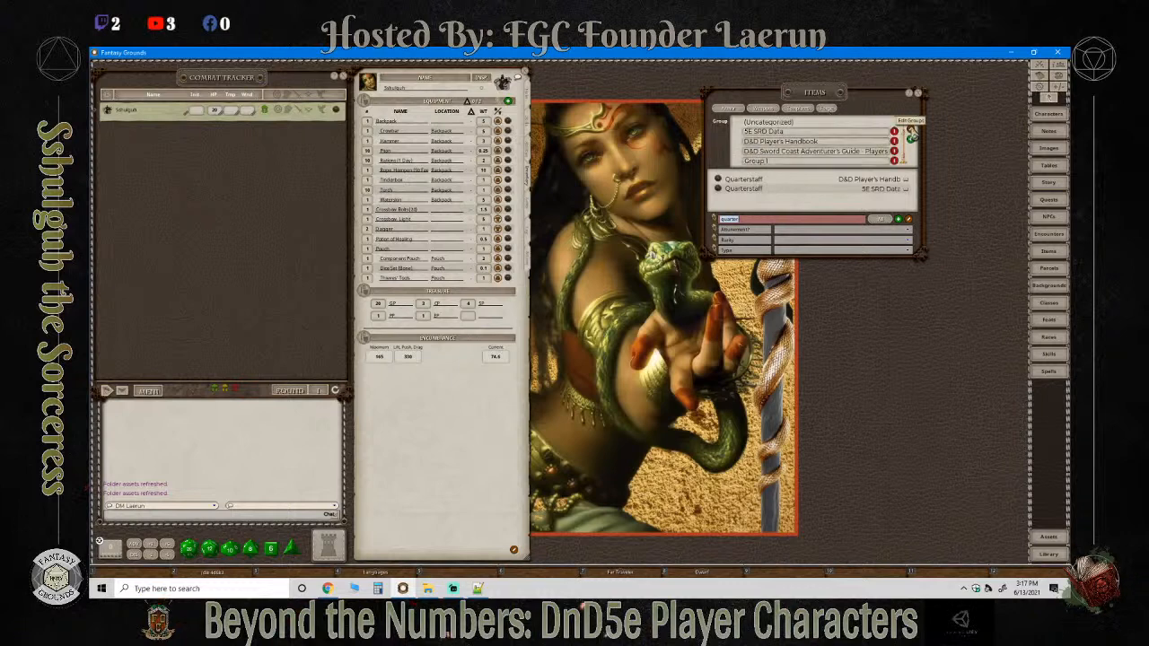
pyautogui.click(785, 164)
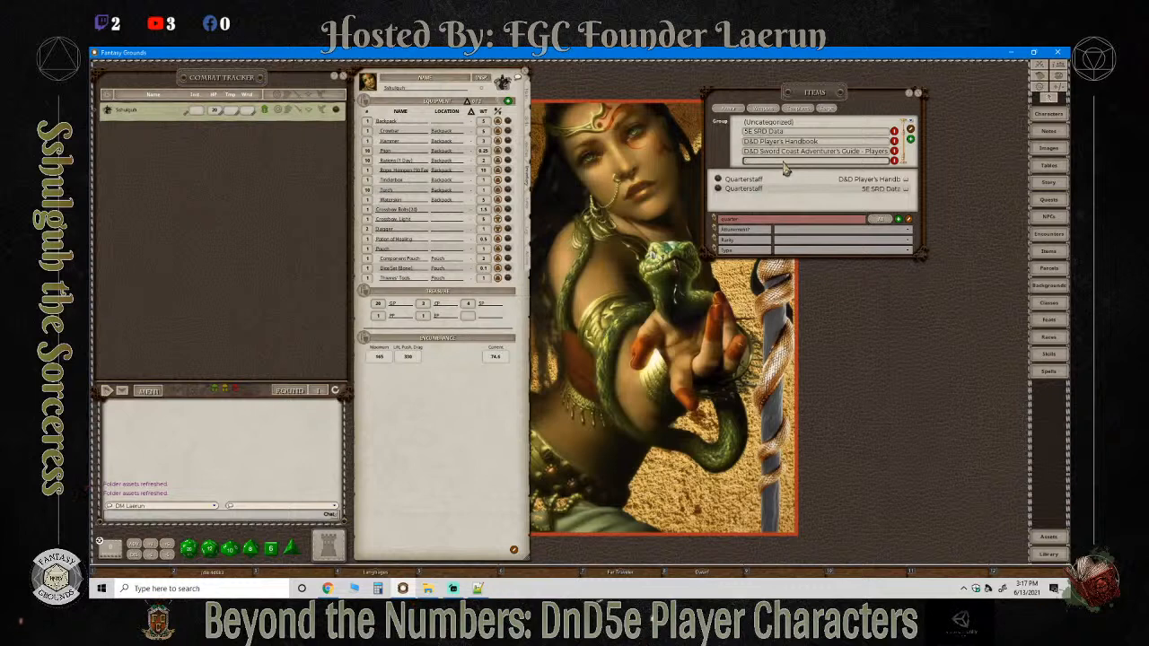
pyautogui.write('Custom')
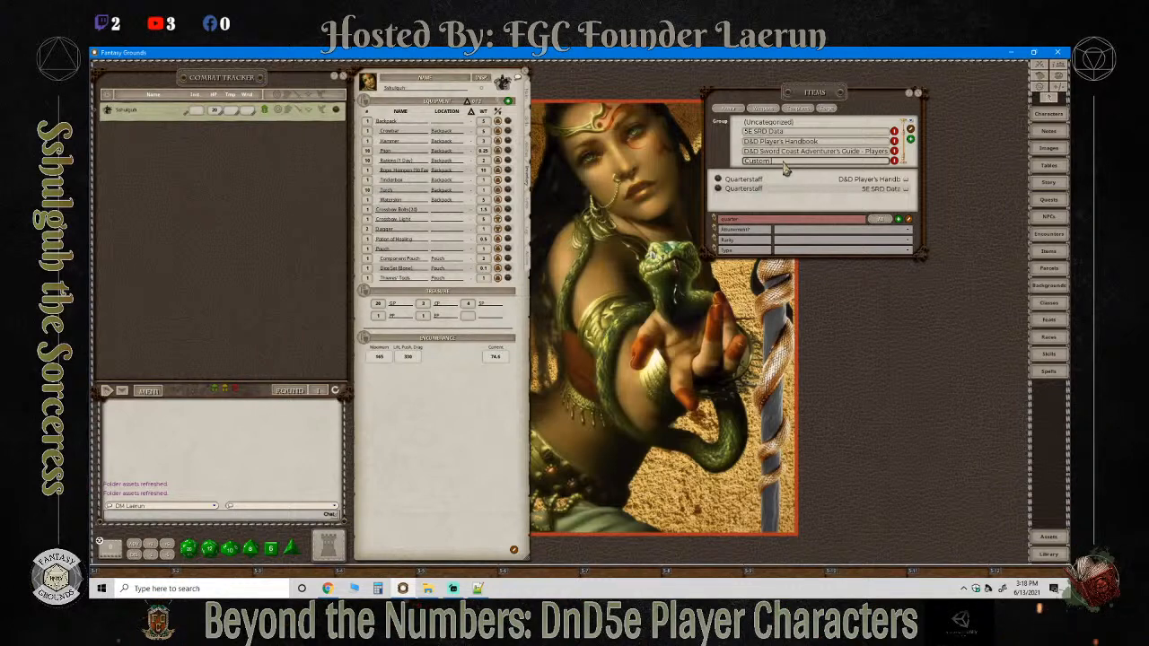
pyautogui.write(' Magic Items')
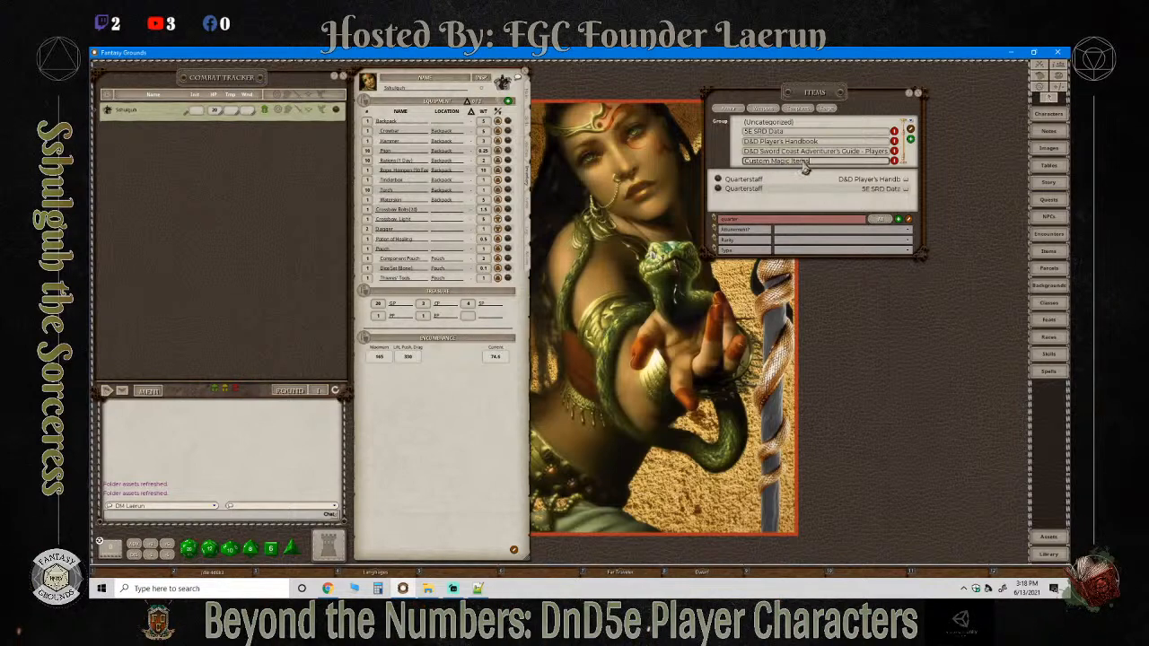
pyautogui.click(910, 130)
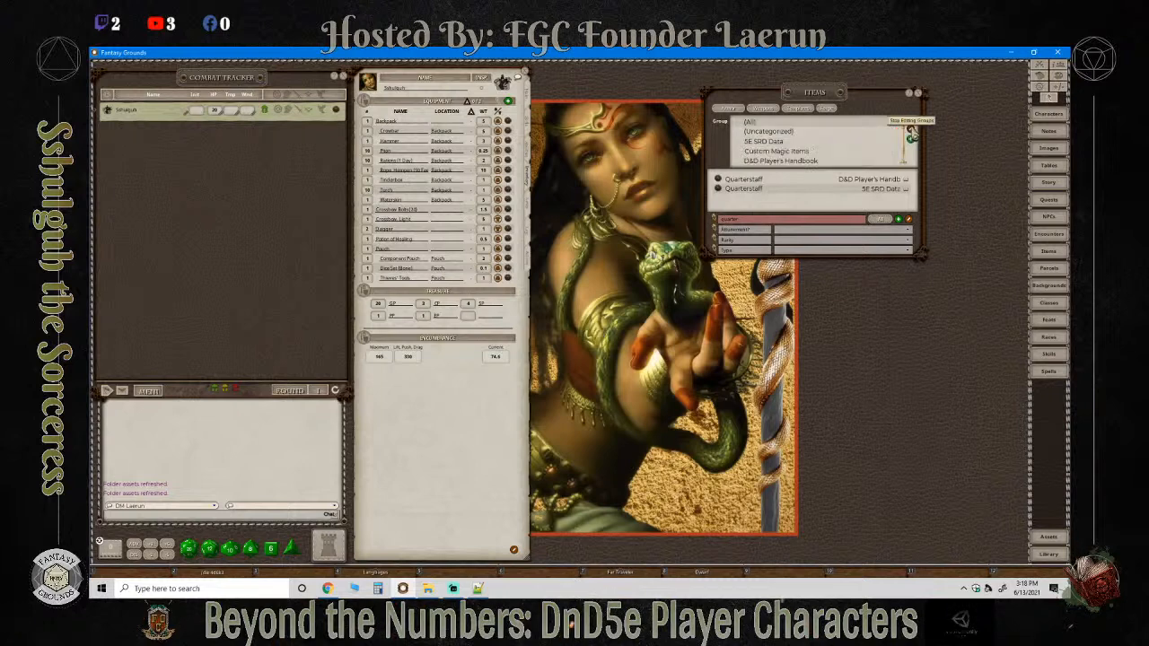
# Show the Custom Magic Items group in the Items list, and switch the group filter to 5E SRD Data.
pyautogui.scroll(-1, 835, 158)
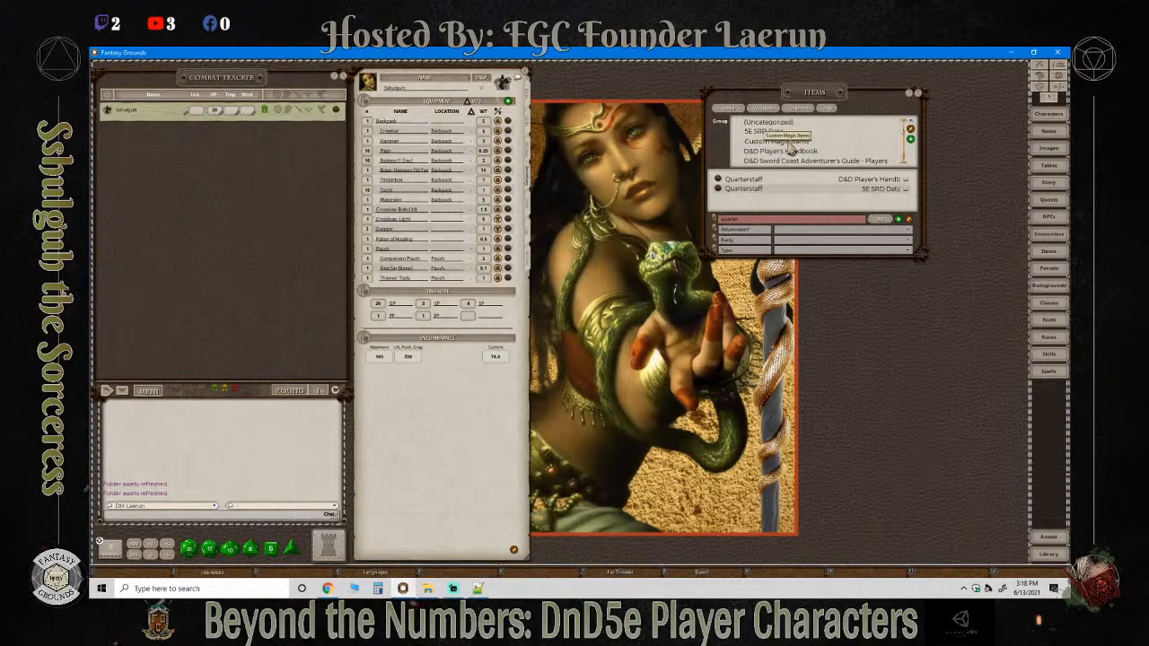
pyautogui.click(789, 142)
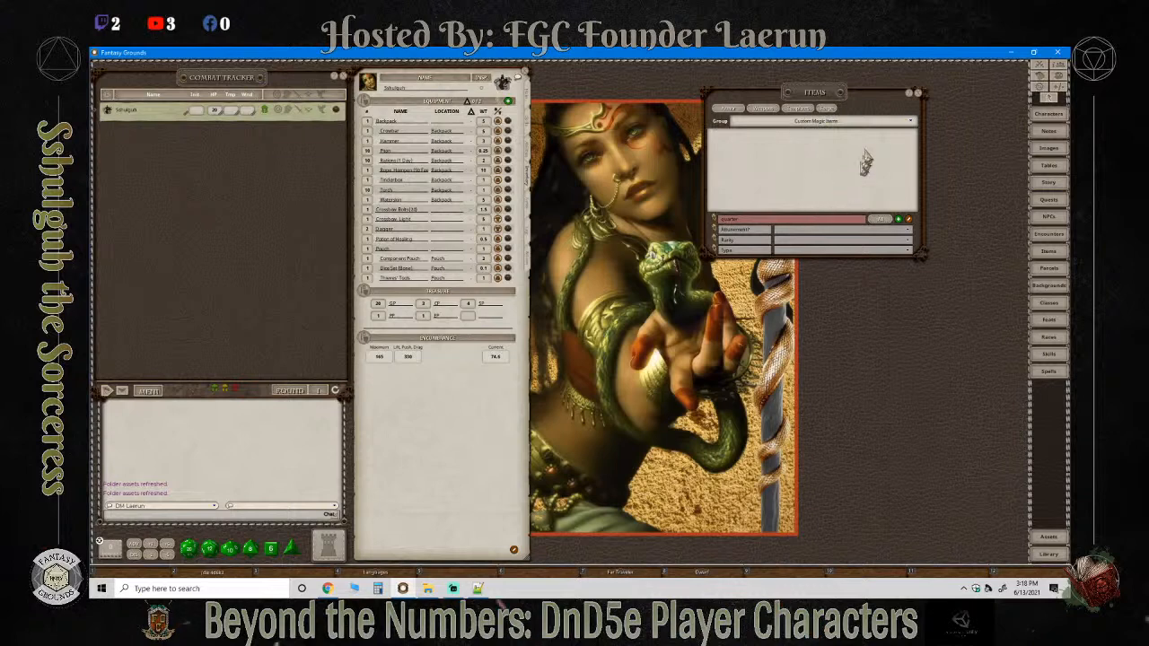
pyautogui.click(894, 125)
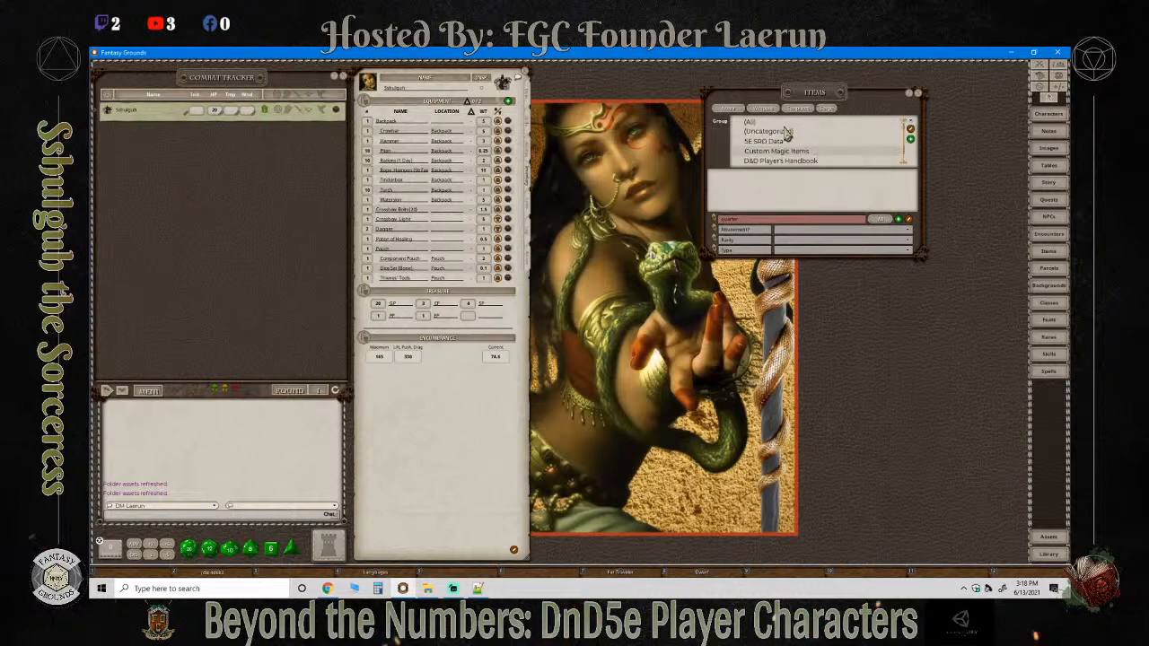
pyautogui.click(763, 131)
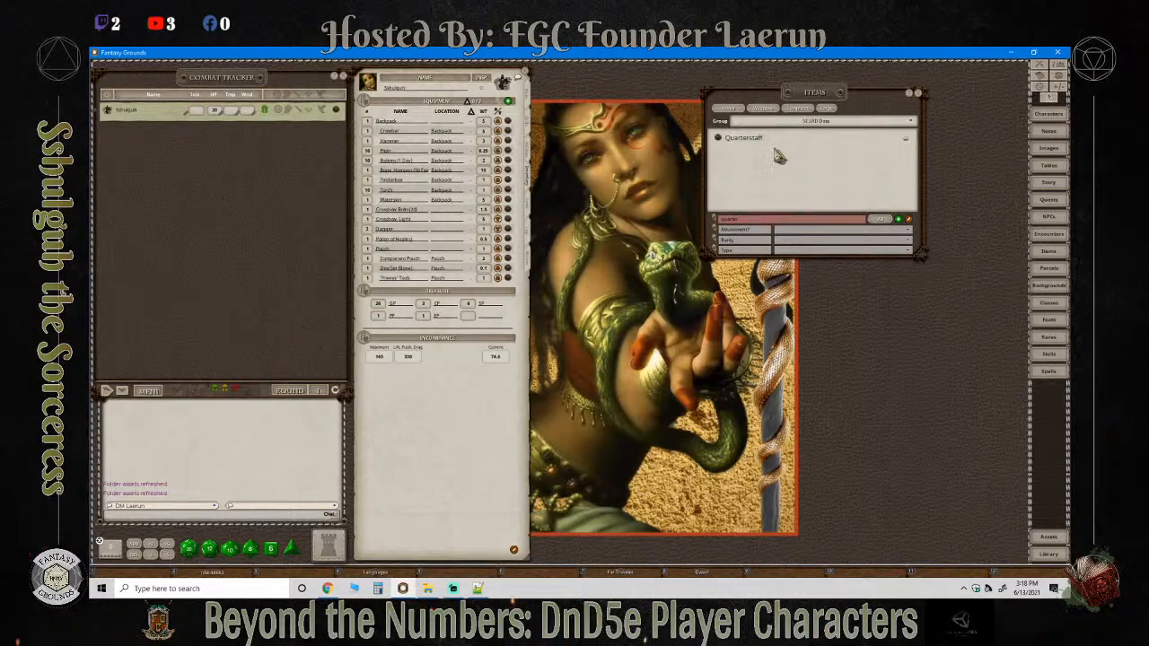
# Duplicate the 5E SRD Data Quarterstaff, move the copy into the Custom Magic Items group and show that group.
pyautogui.click(852, 123)
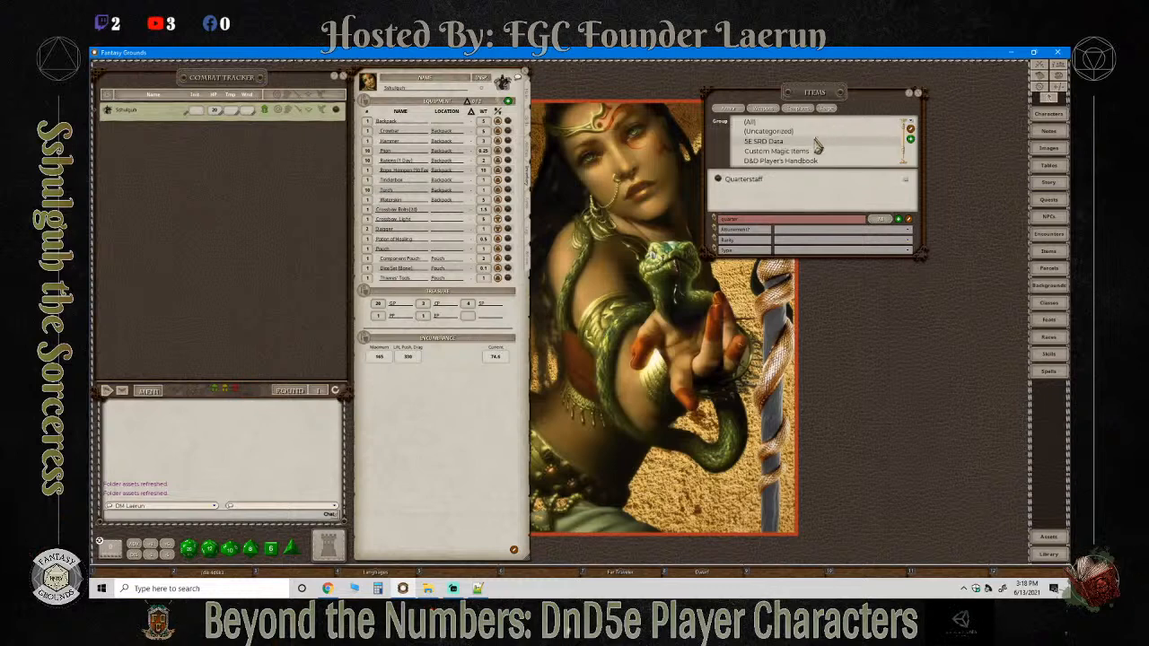
pyautogui.scroll(-1, 817, 146)
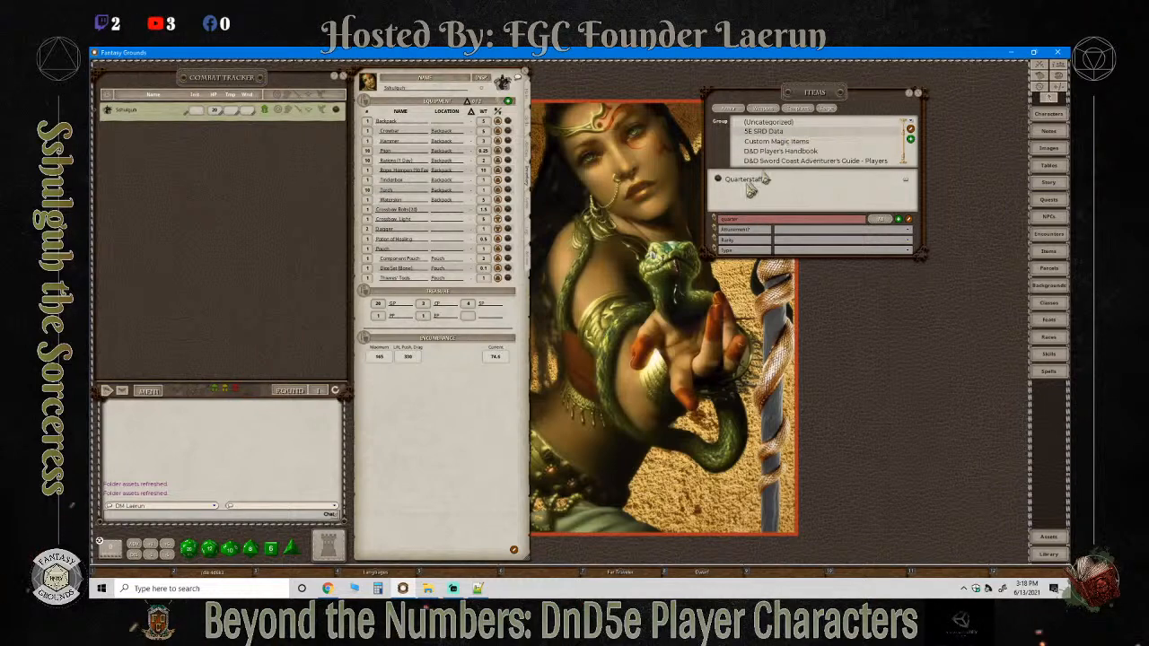
pyautogui.moveTo(718, 182); pyautogui.dragTo(751, 206)
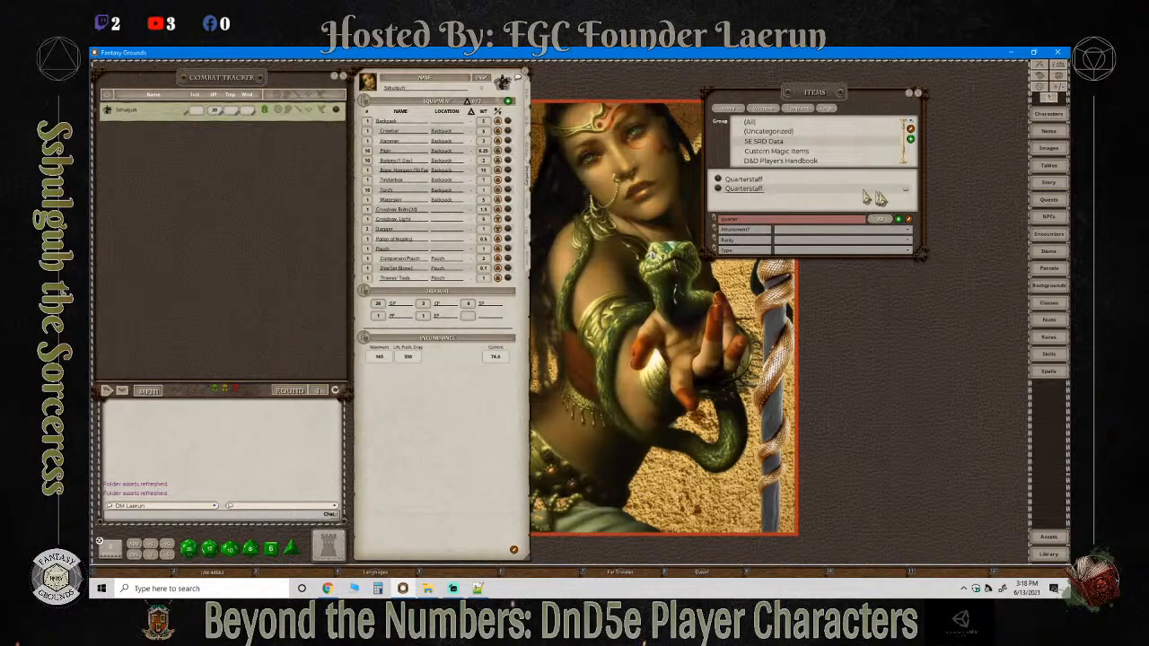
pyautogui.scroll(-1, 814, 166)
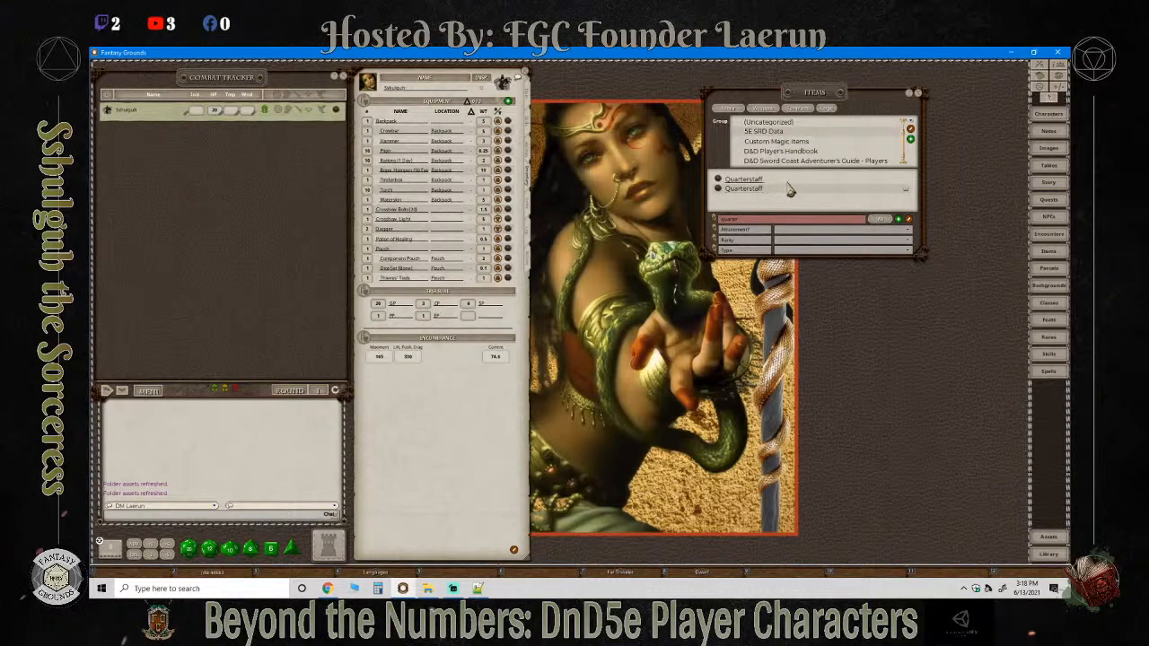
pyautogui.moveTo(719, 184); pyautogui.dragTo(776, 151)
pyautogui.click(774, 142)
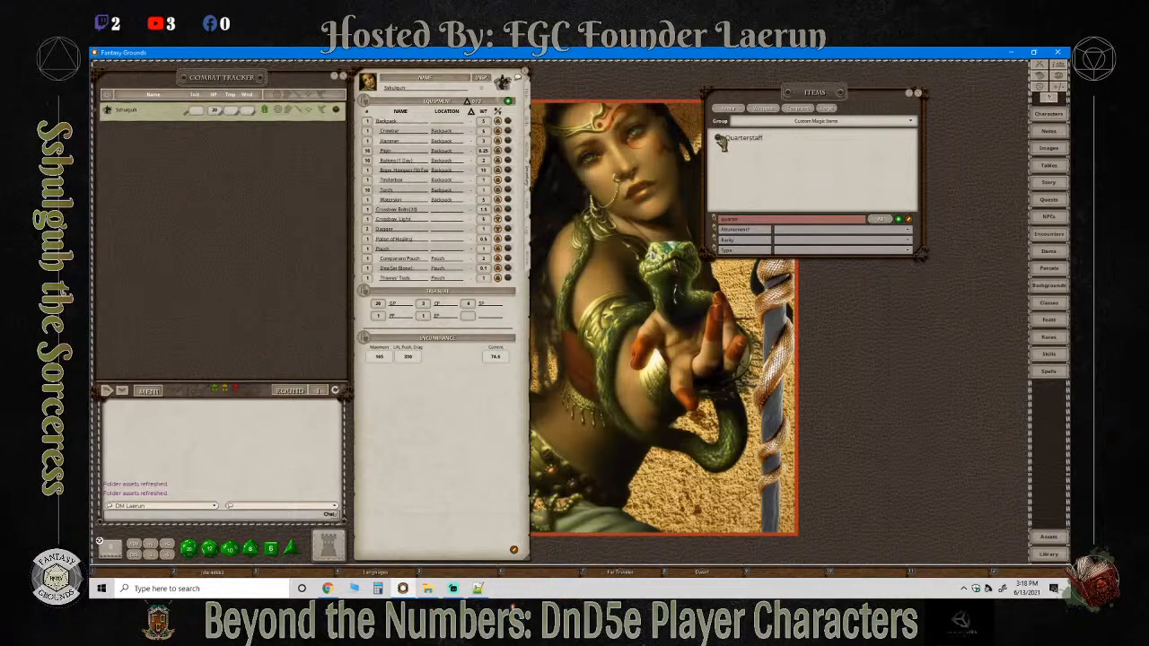
# Open the copied Quarterstaff's record in place of the Items list and enlarge it beside the character sheet.
pyautogui.click(721, 141)
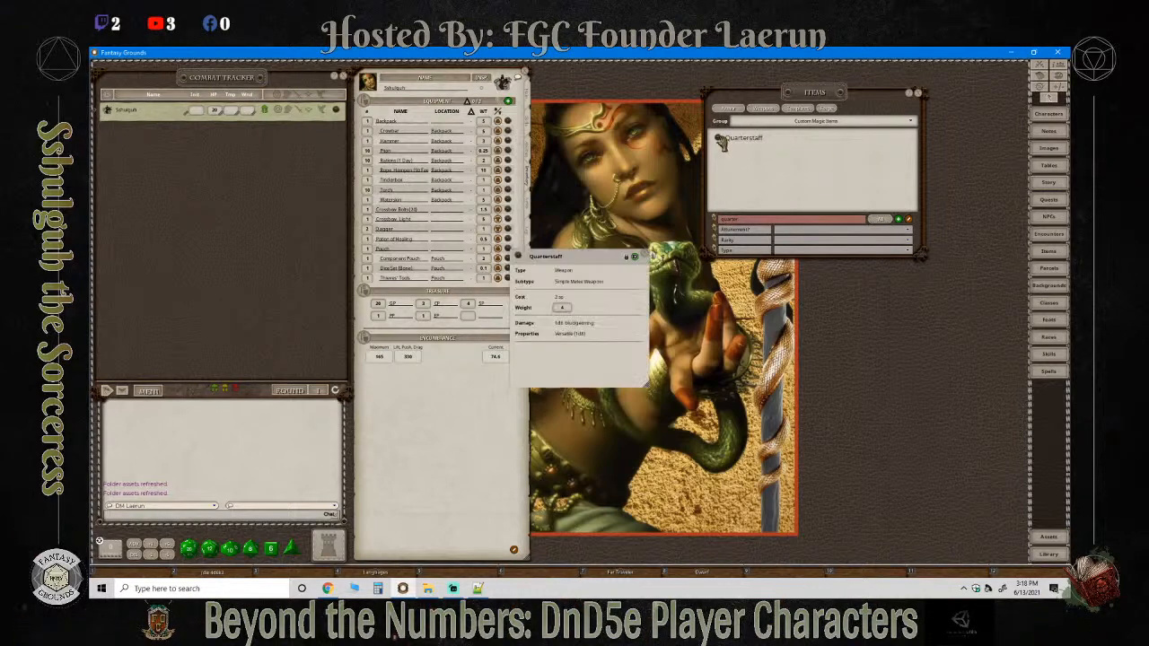
pyautogui.click(918, 93)
pyautogui.moveTo(598, 253); pyautogui.dragTo(631, 111)
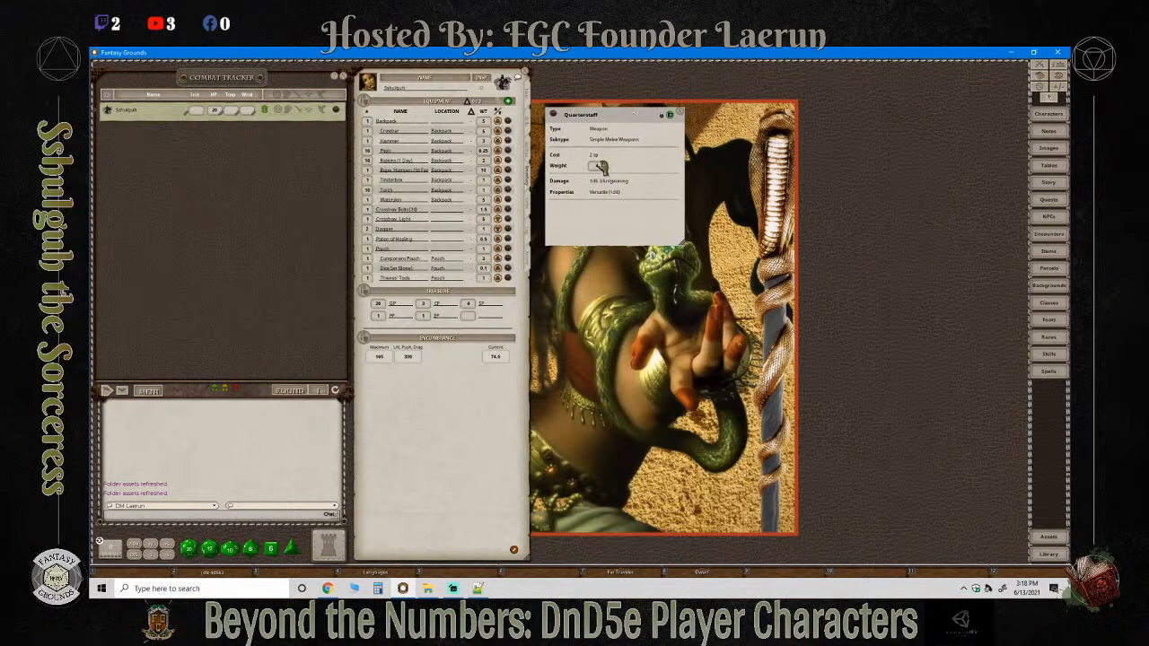
pyautogui.moveTo(680, 245); pyautogui.dragTo(839, 395)
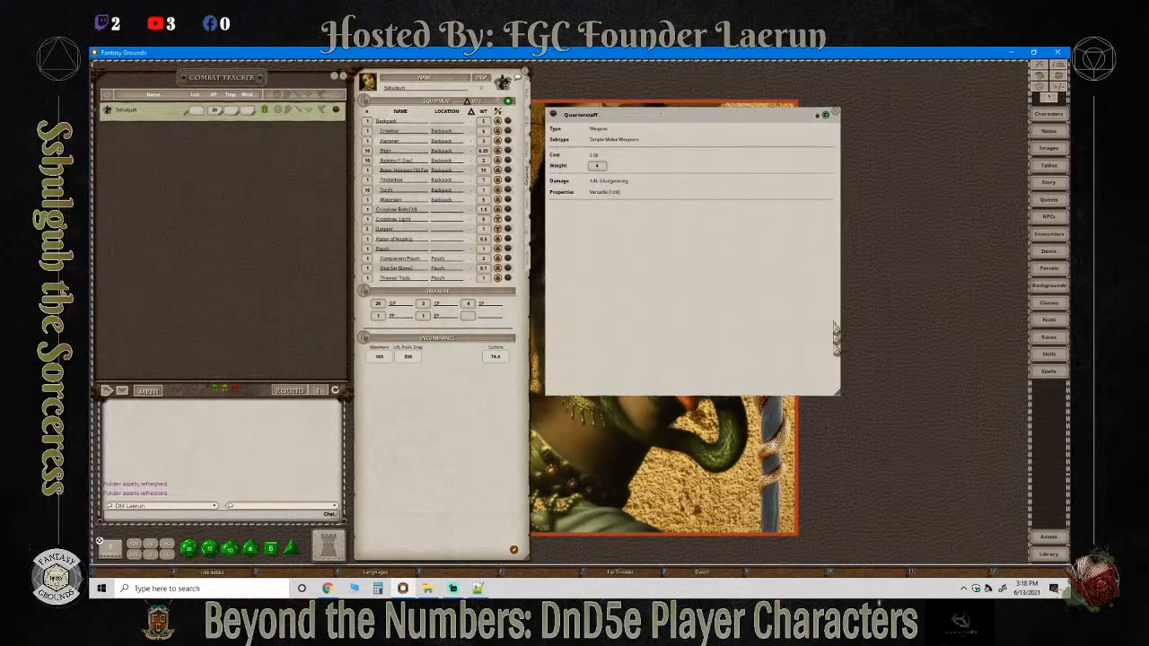
# Unlock the Quarterstaff record for editing and move it partly over the character sheet.
pyautogui.click(822, 116)
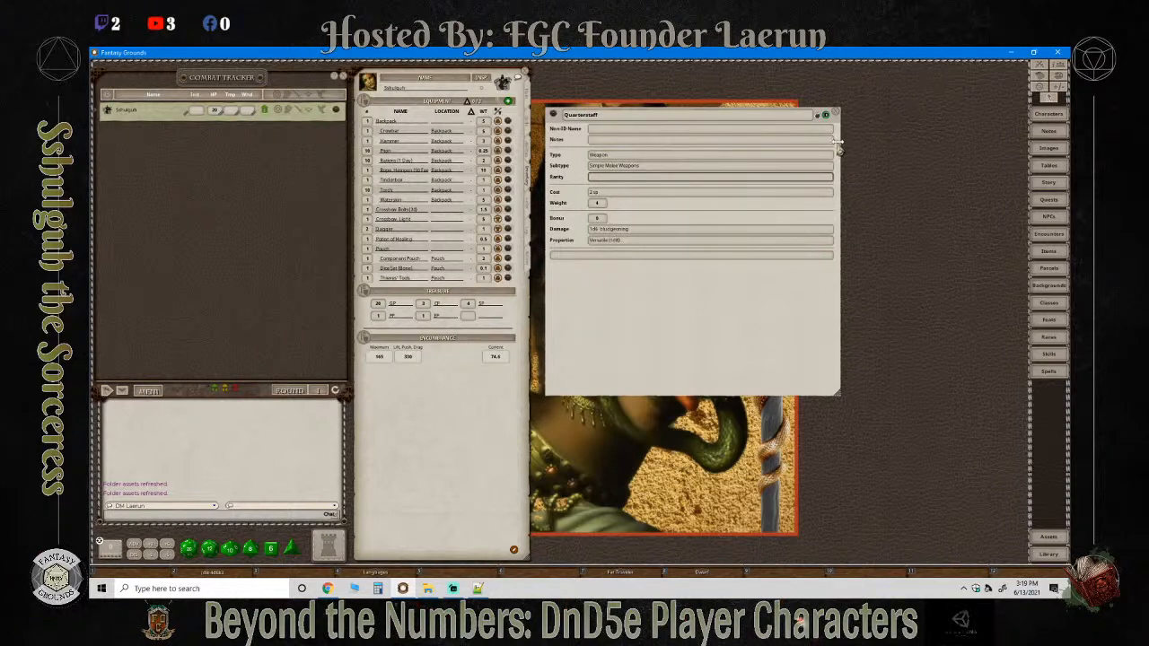
pyautogui.moveTo(838, 147); pyautogui.dragTo(803, 167)
pyautogui.moveTo(736, 305); pyautogui.dragTo(652, 291)
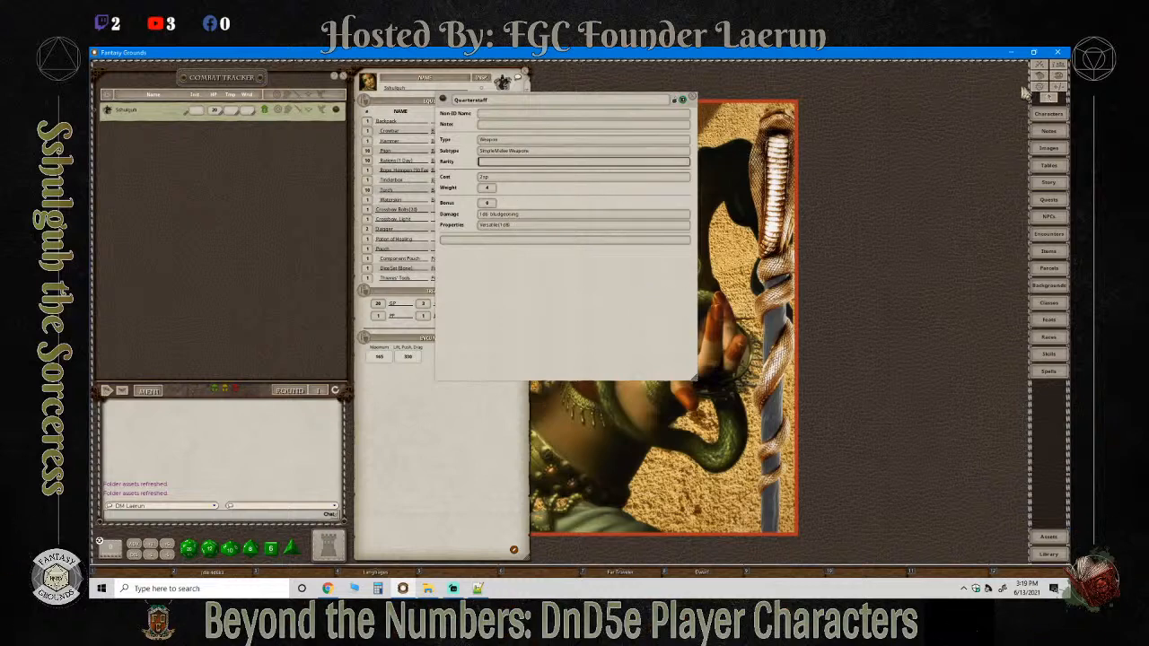
pyautogui.click(1049, 147)
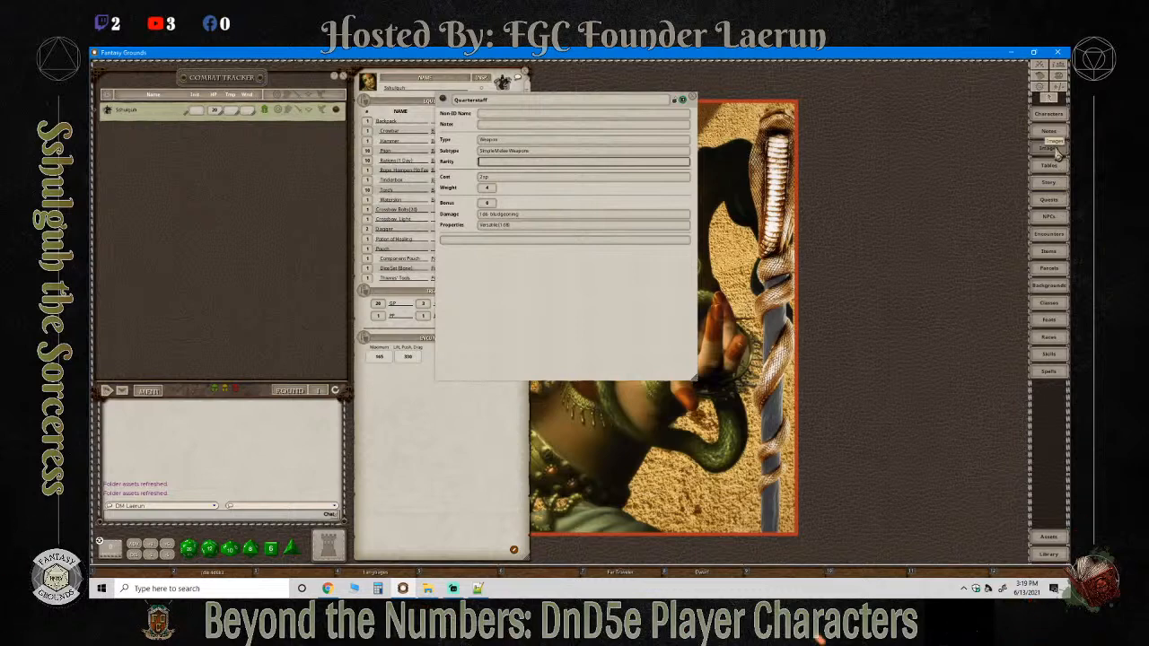
pyautogui.moveTo(583, 239); pyautogui.dragTo(840, 137)
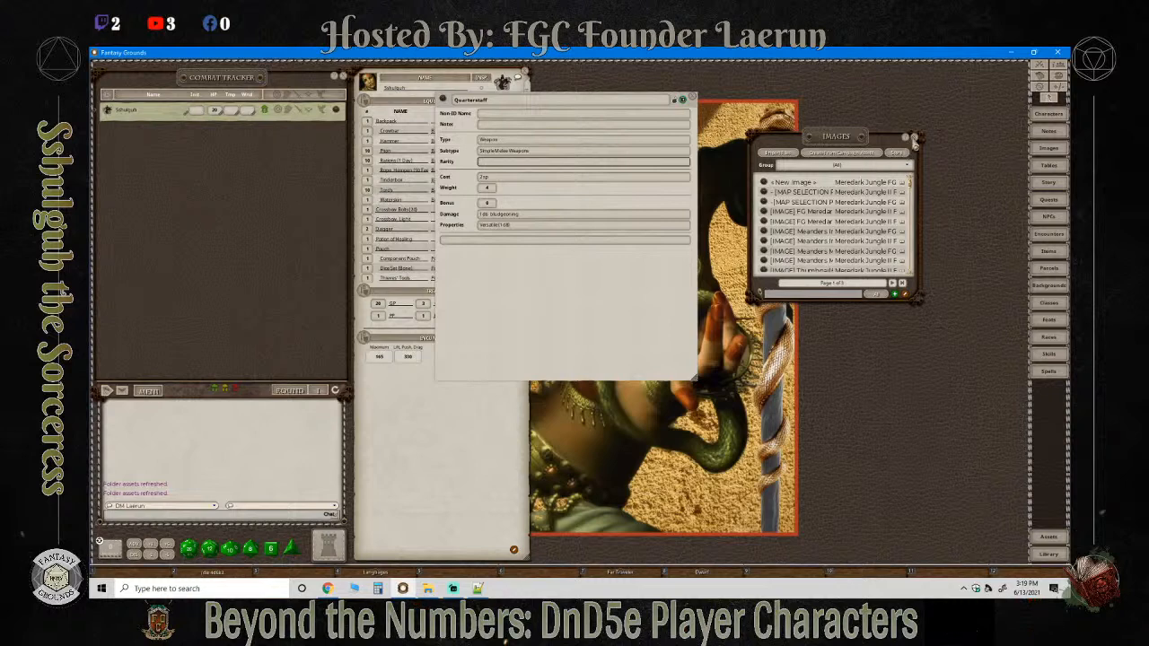
pyautogui.click(914, 136)
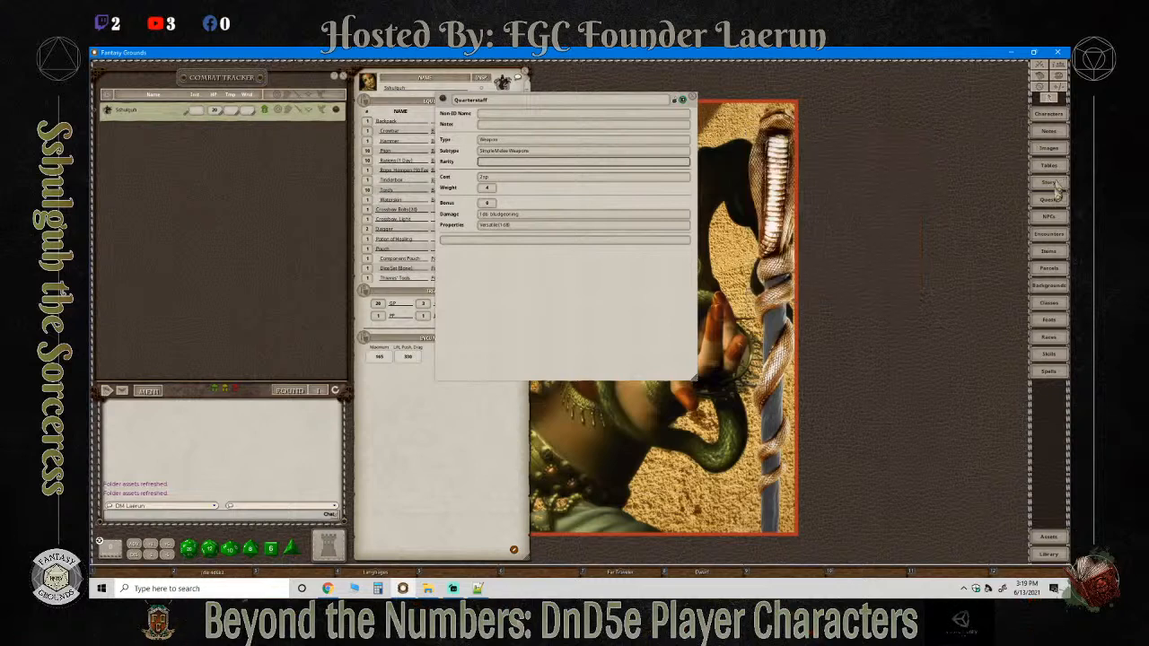
# Reopen the Items list, look through the weapons table for quarterstaffs and clear the item name search.
pyautogui.click(1058, 252)
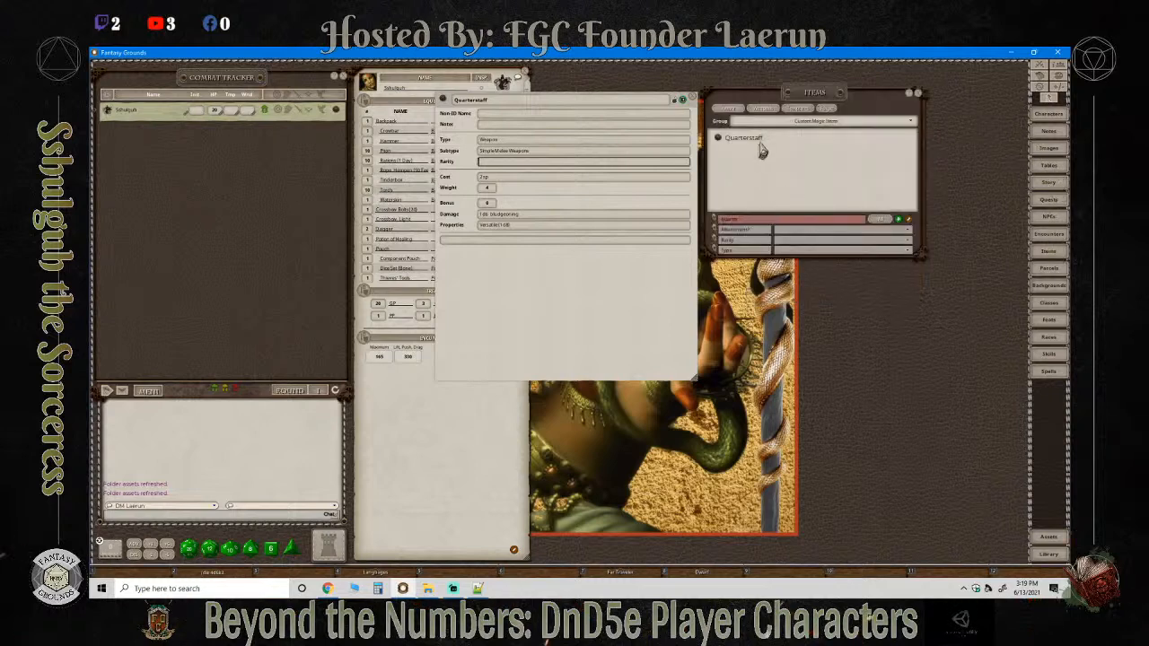
pyautogui.click(750, 223)
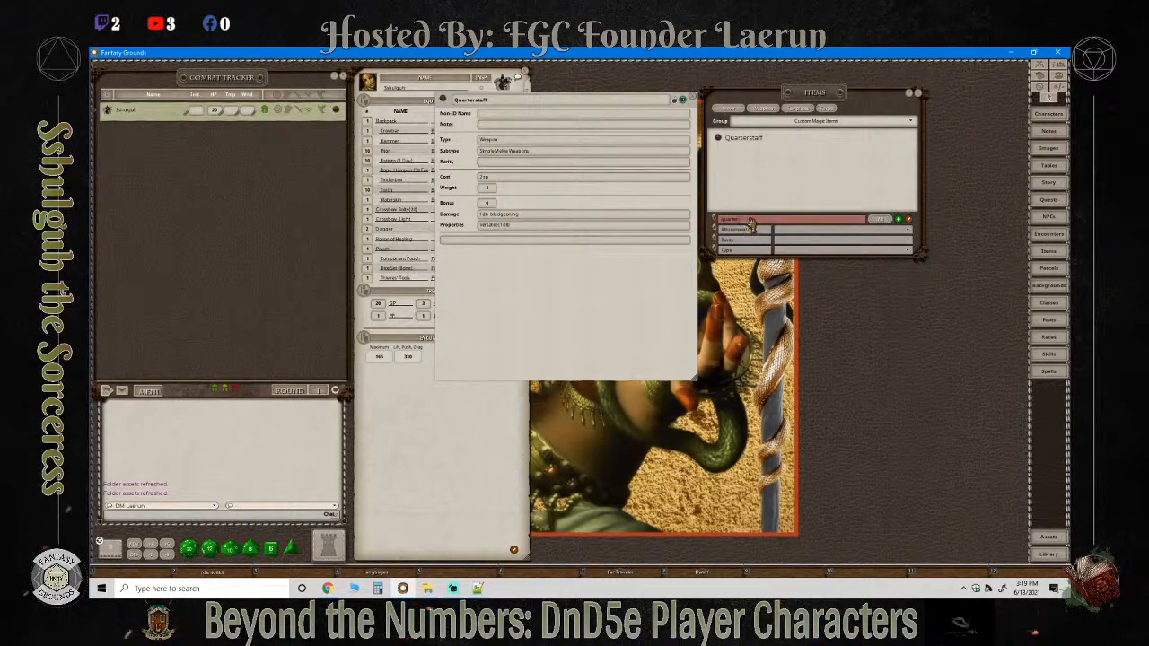
pyautogui.click(763, 109)
pyautogui.scroll(-1, 603, 386)
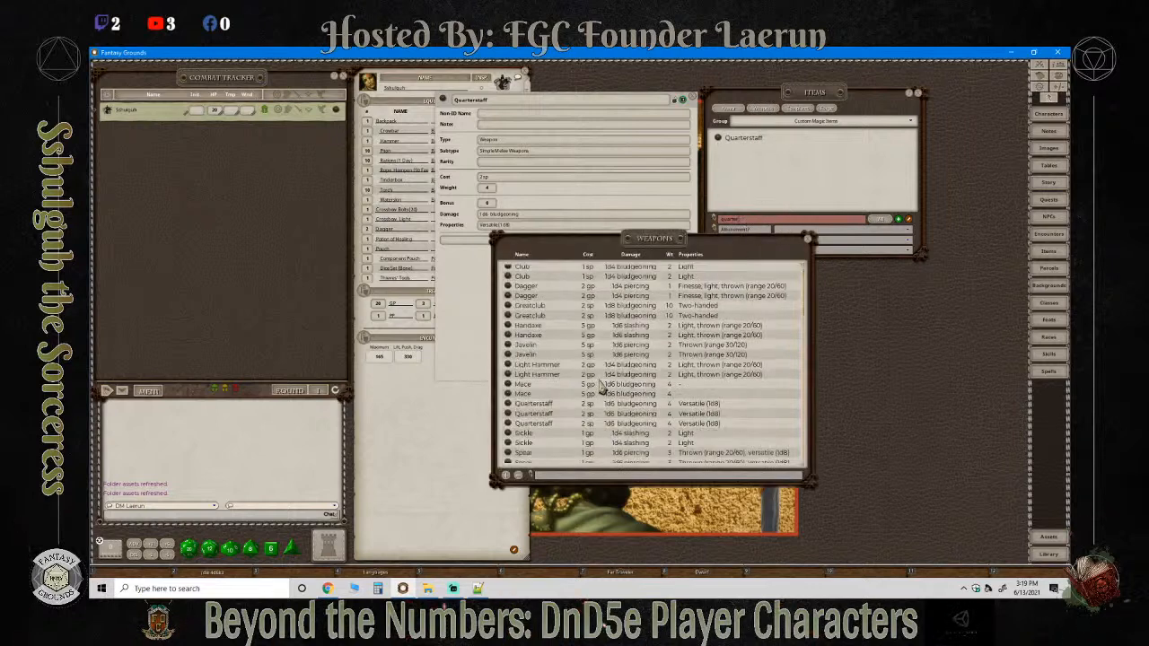
pyautogui.scroll(-2, 603, 386)
pyautogui.click(809, 240)
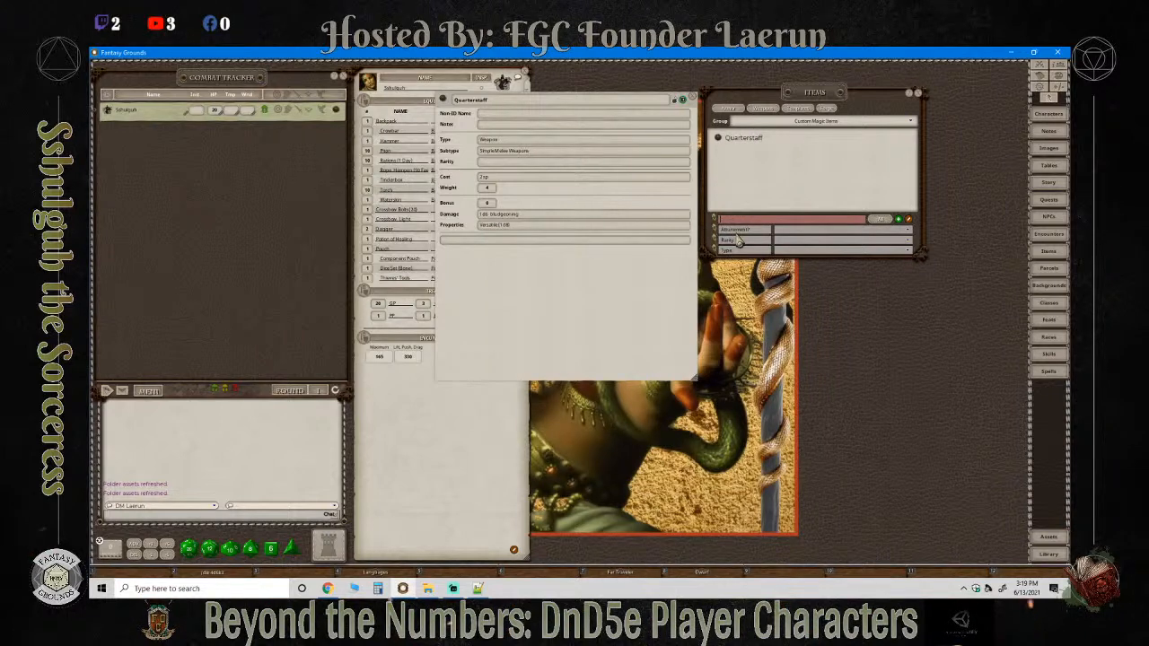
# Search the library's data modules for "srd", load 5E SRD Magic Items and close the library.
pyautogui.click(1061, 558)
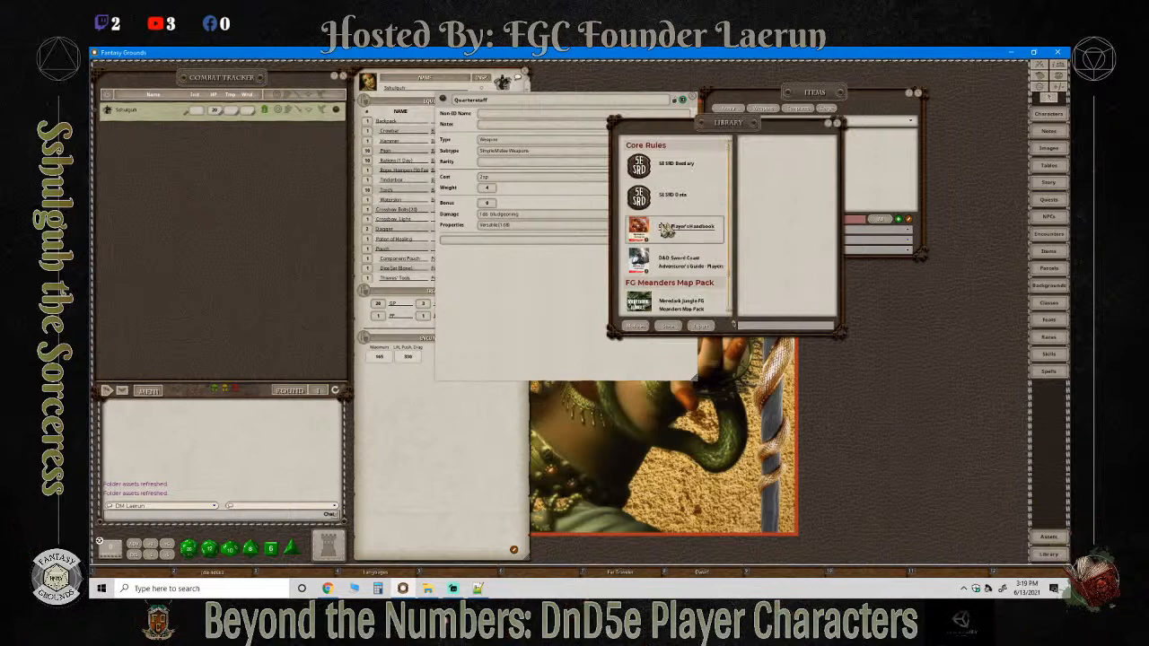
pyautogui.scroll(-2, 638, 261)
pyautogui.scroll(2, 638, 261)
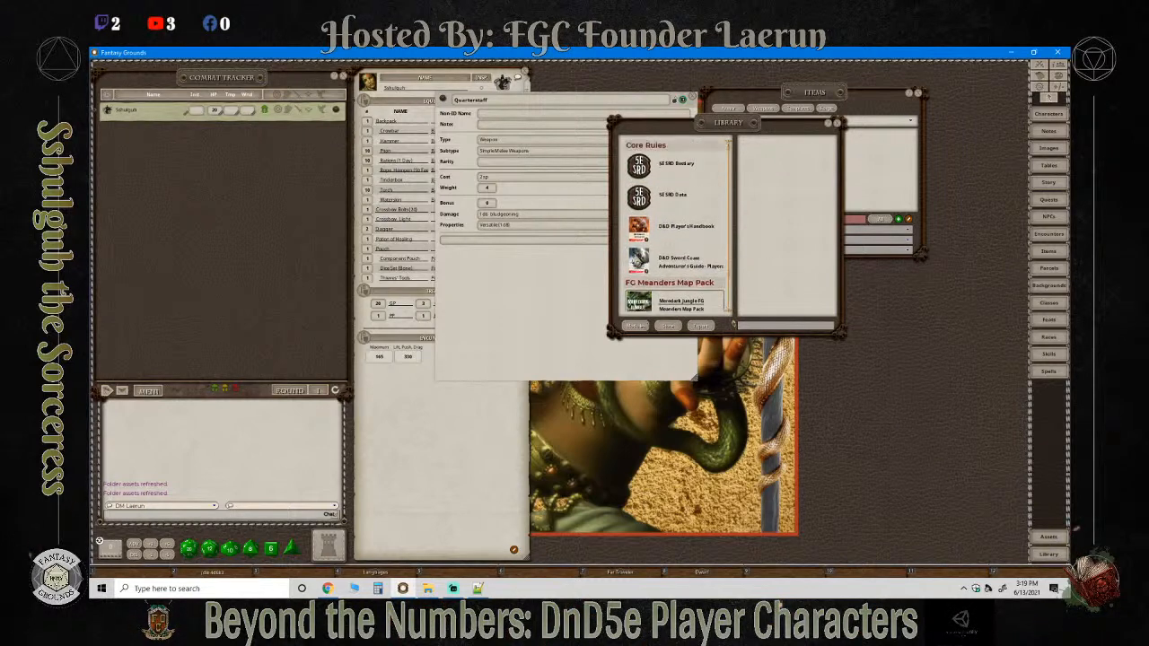
pyautogui.click(635, 327)
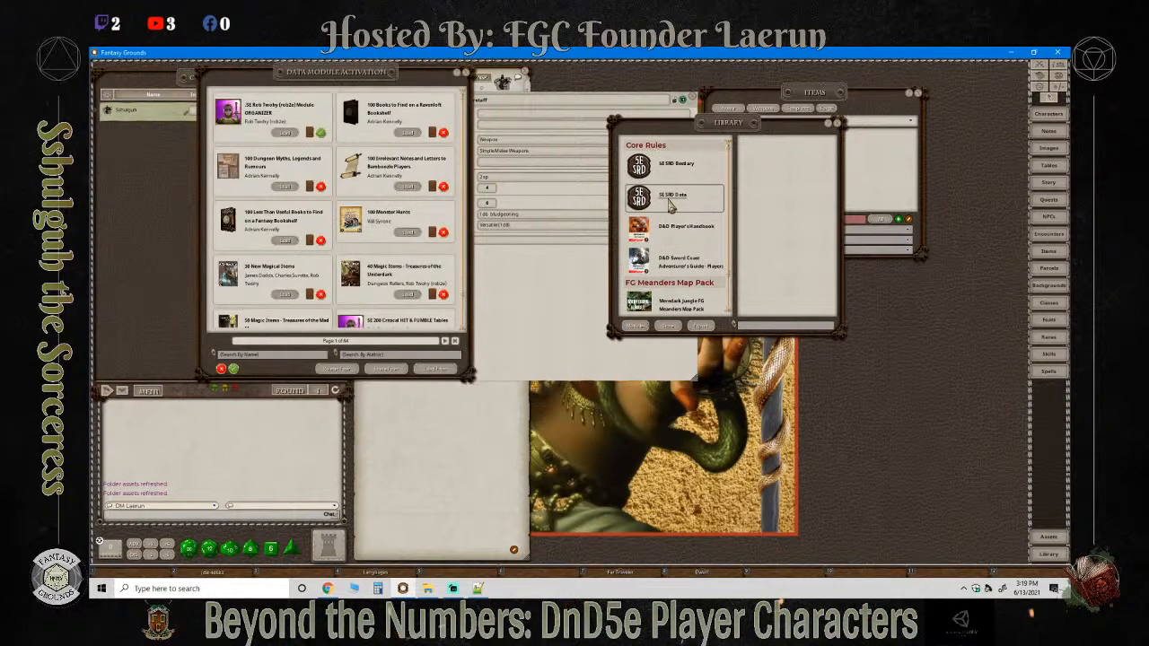
pyautogui.click(264, 356)
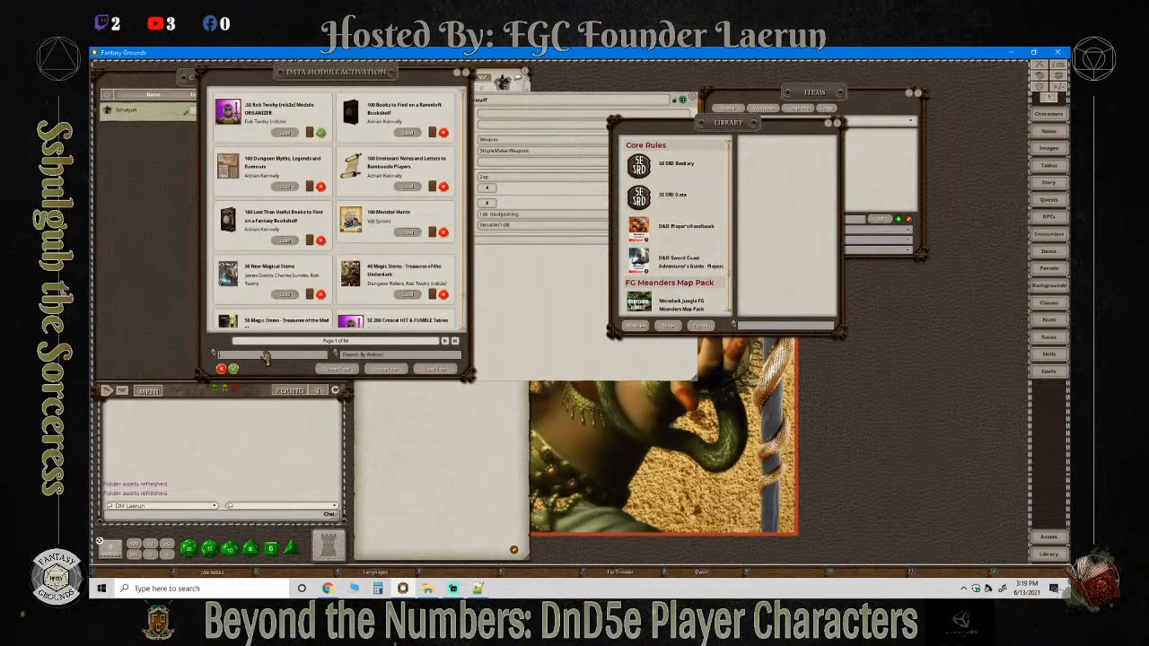
pyautogui.write('srd')
pyautogui.press('Return')
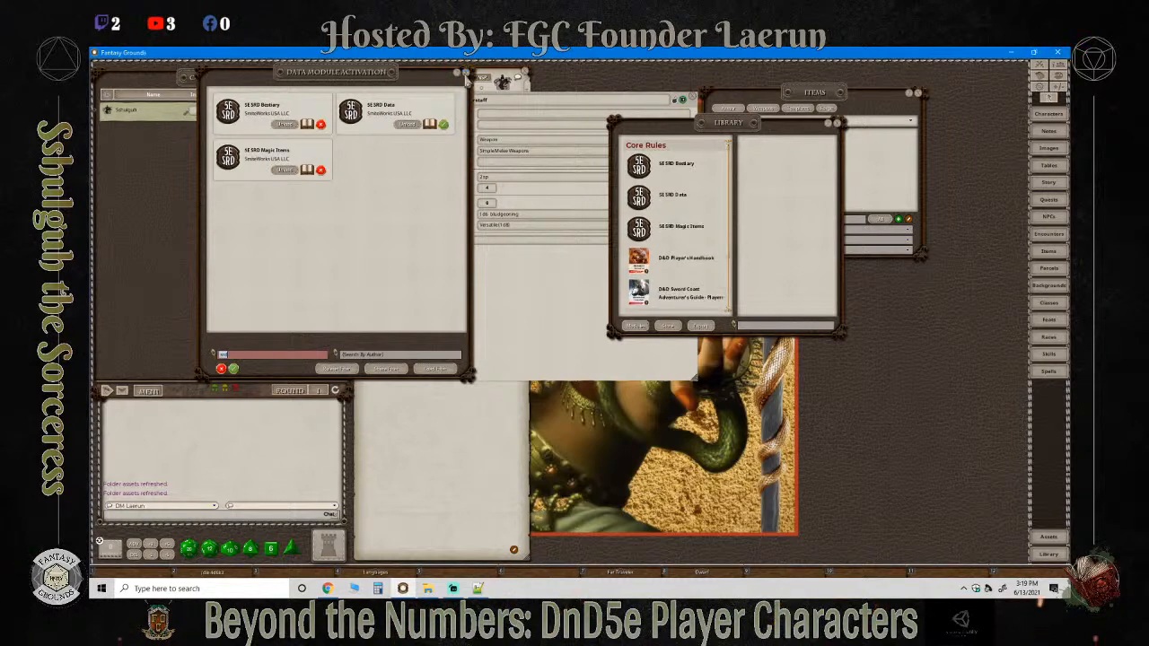
pyautogui.click(465, 75)
pyautogui.click(838, 125)
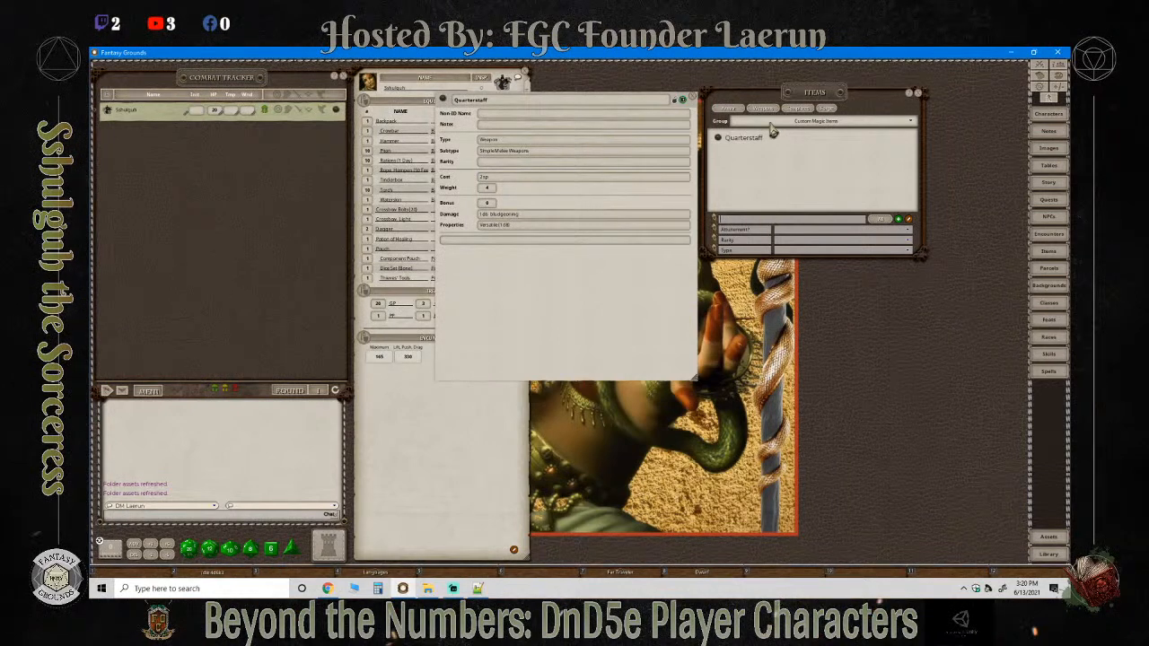
# Search all item groups for "quarter" and read the Vicious Quarterstaff's record.
pyautogui.click(853, 120)
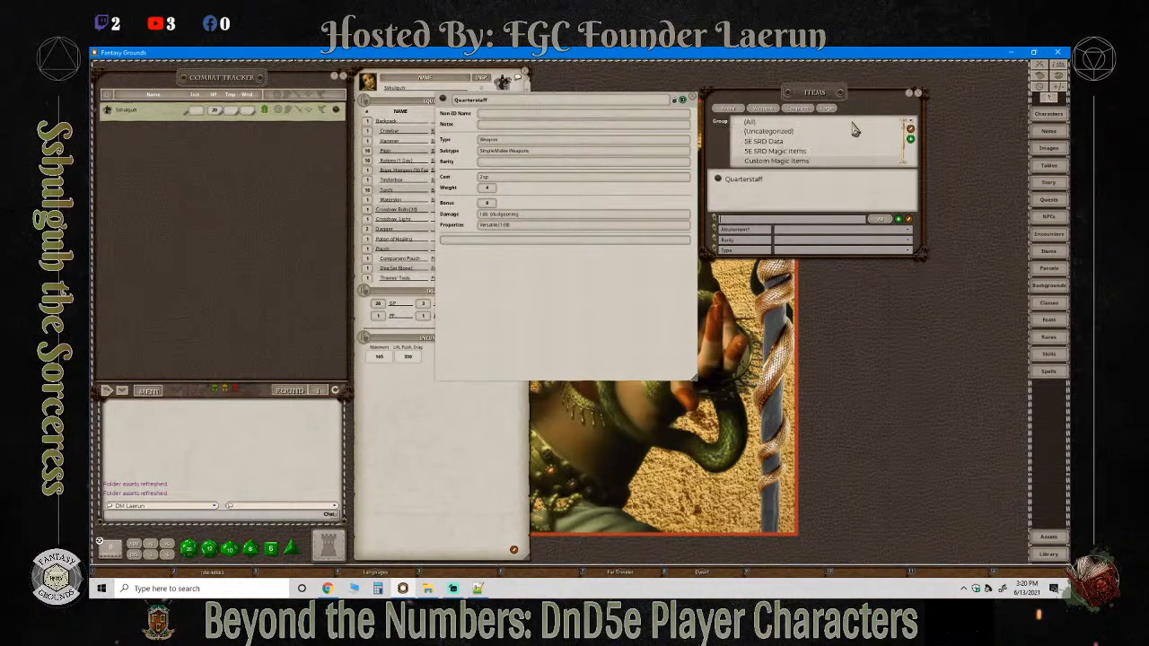
pyautogui.click(755, 126)
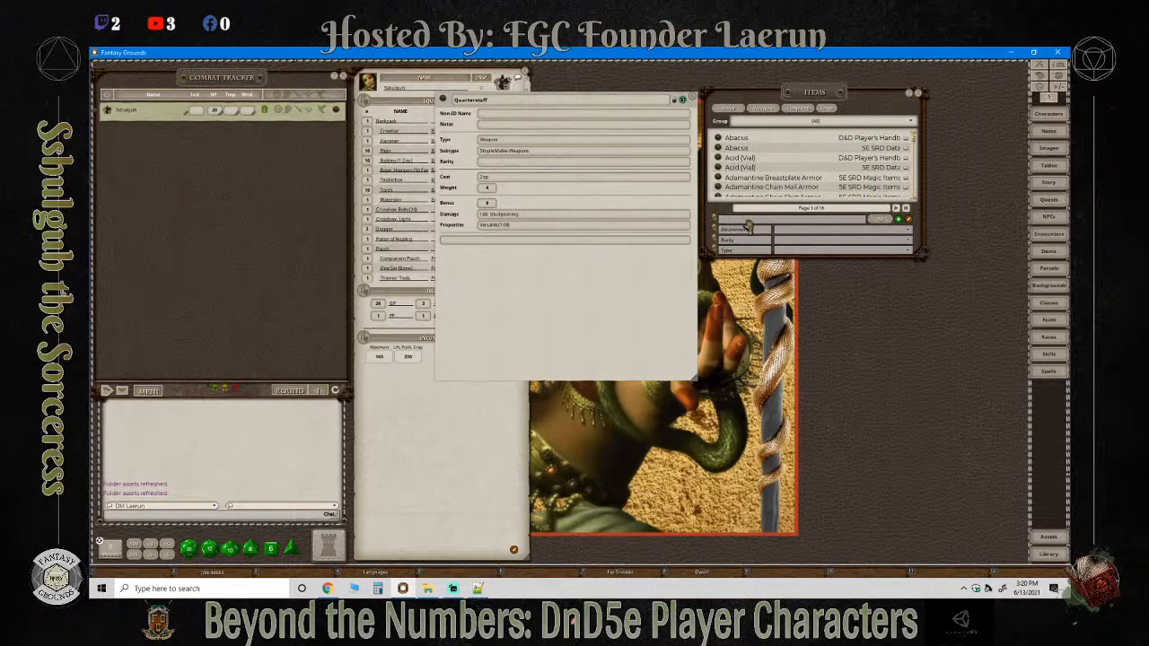
pyautogui.write('rter')
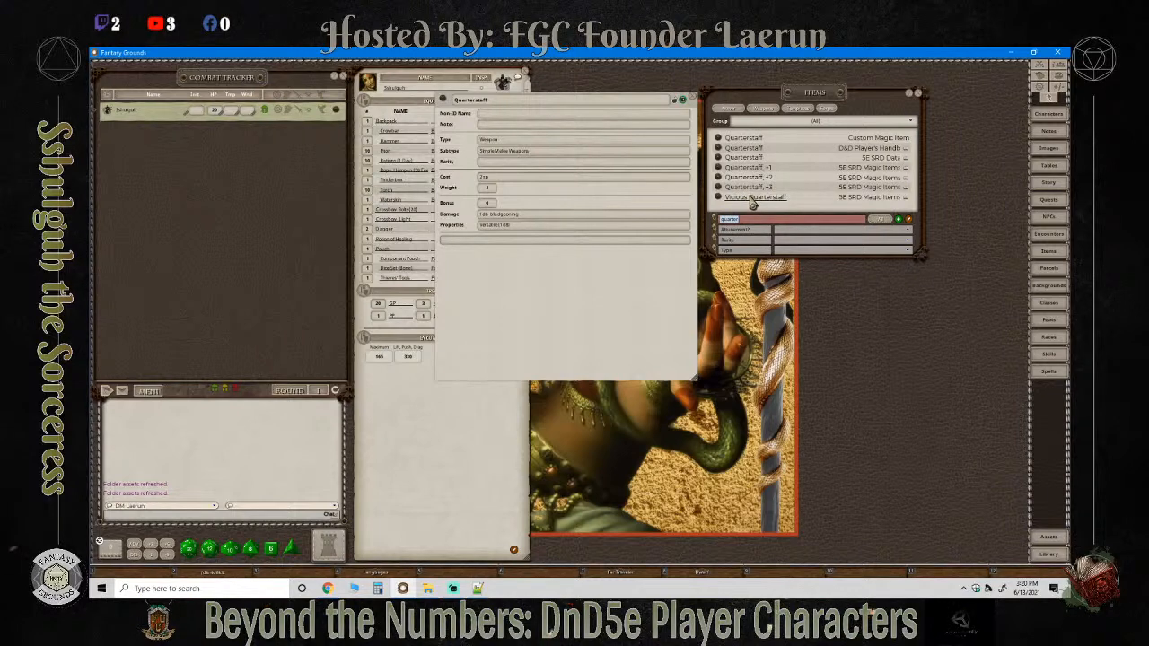
pyautogui.click(717, 197)
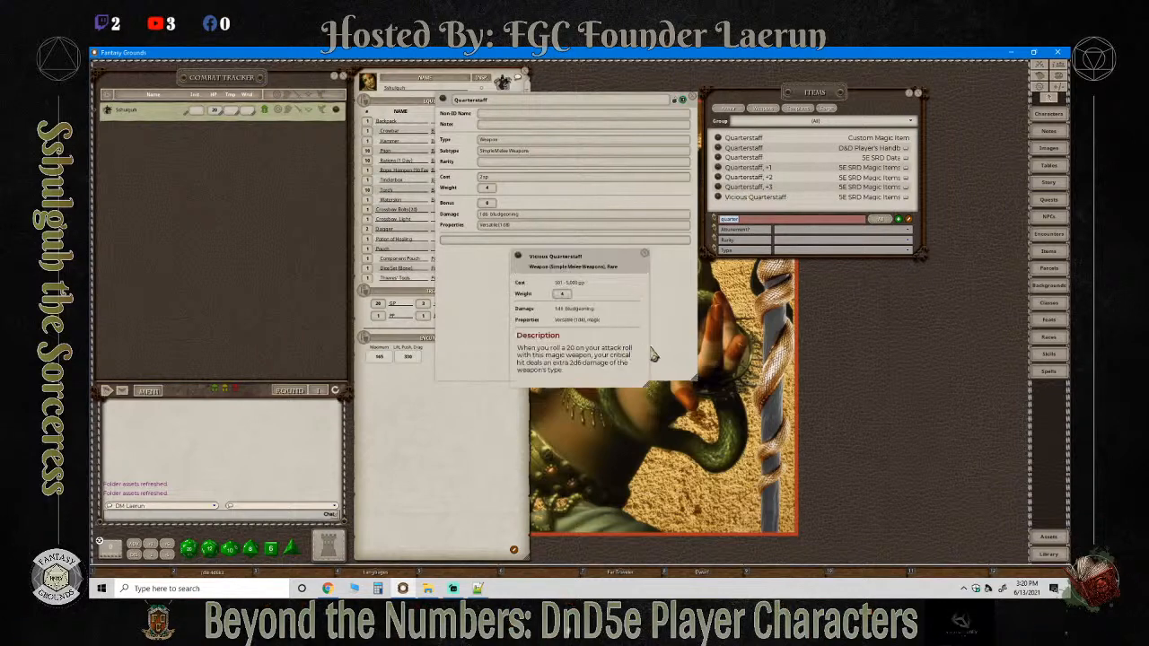
pyautogui.click(643, 254)
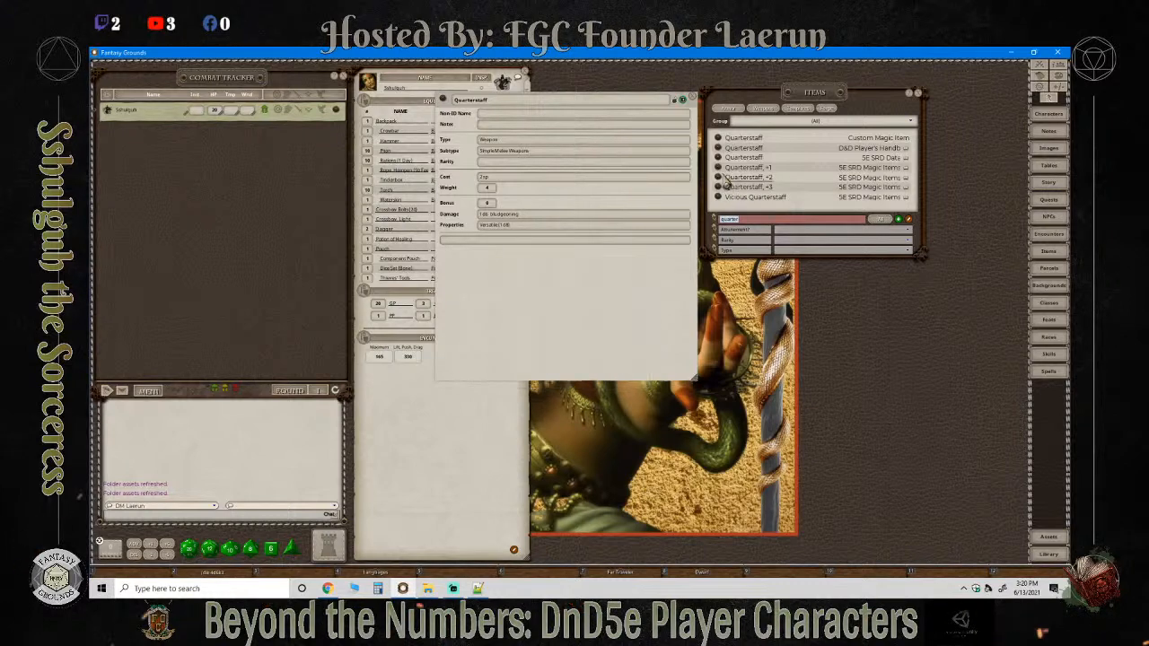
# Make a campaign copy of the 5E SRD Quarterstaff, +1 in the item list and close the original record.
pyautogui.click(718, 168)
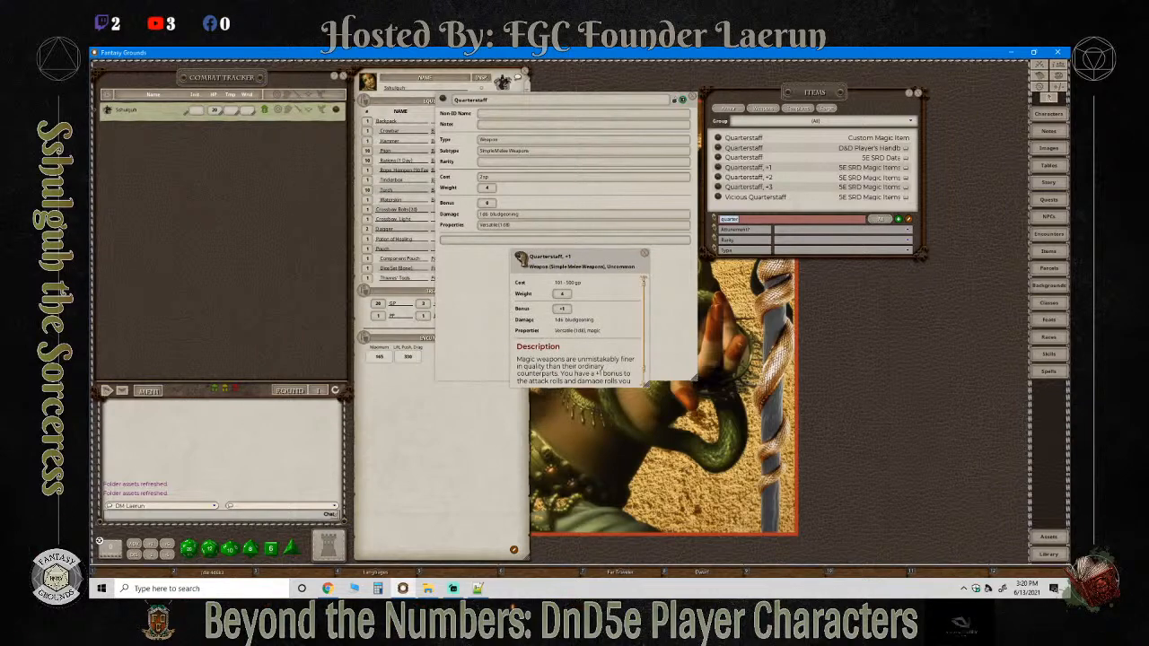
pyautogui.moveTo(521, 259); pyautogui.dragTo(830, 246)
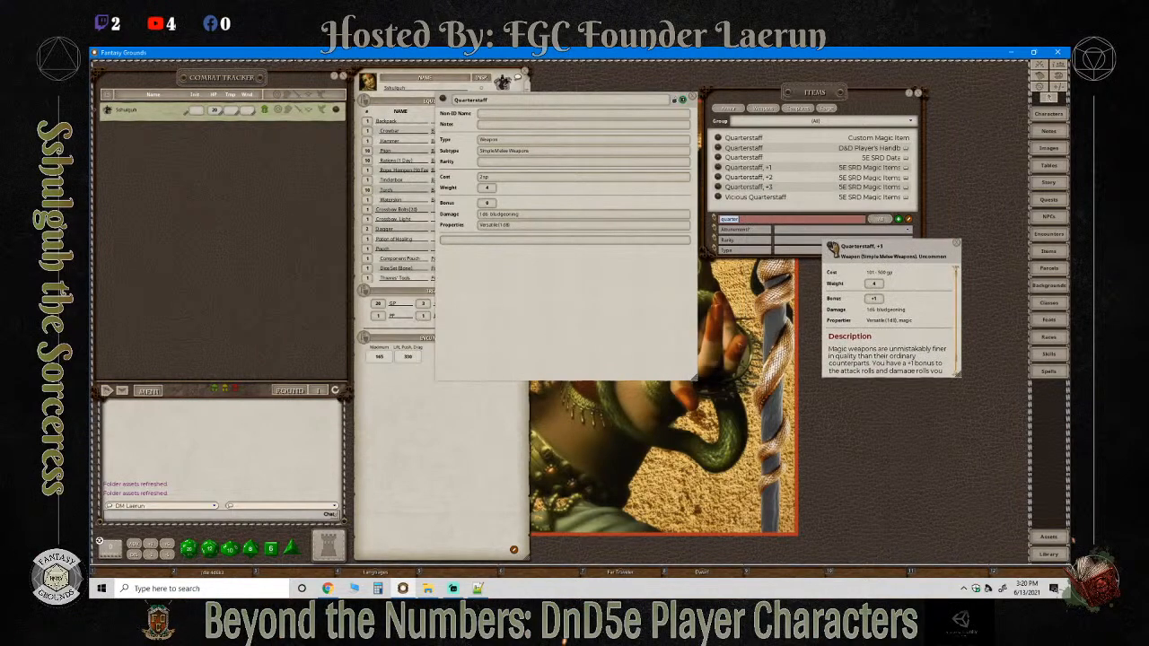
pyautogui.moveTo(798, 205); pyautogui.dragTo(790, 184)
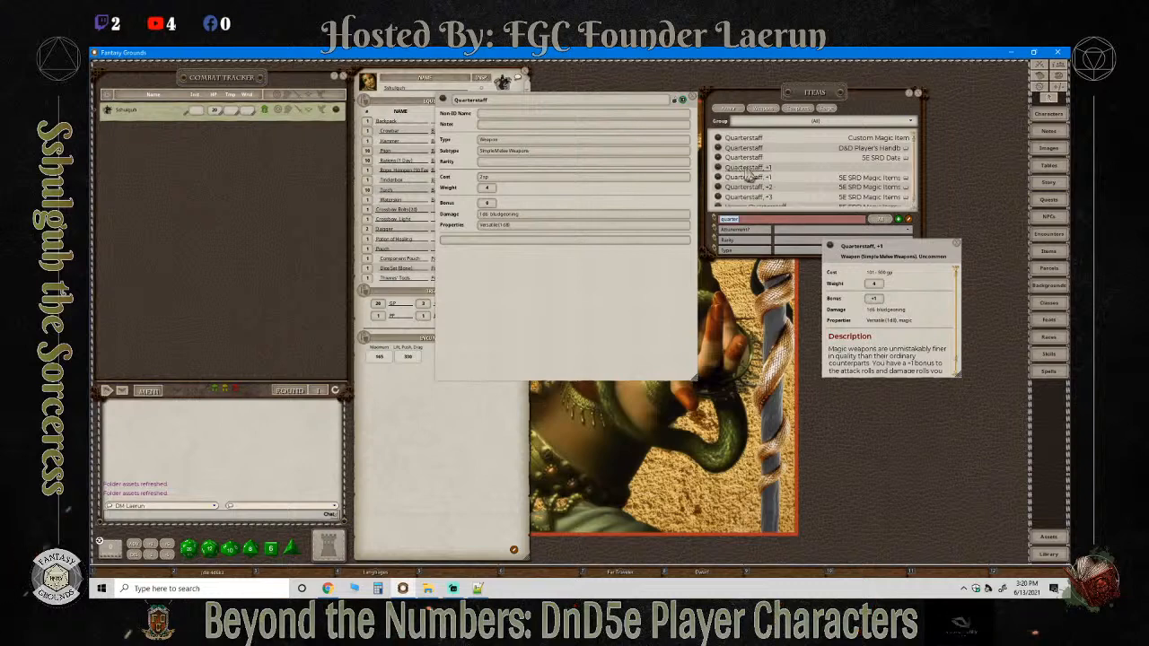
pyautogui.click(957, 244)
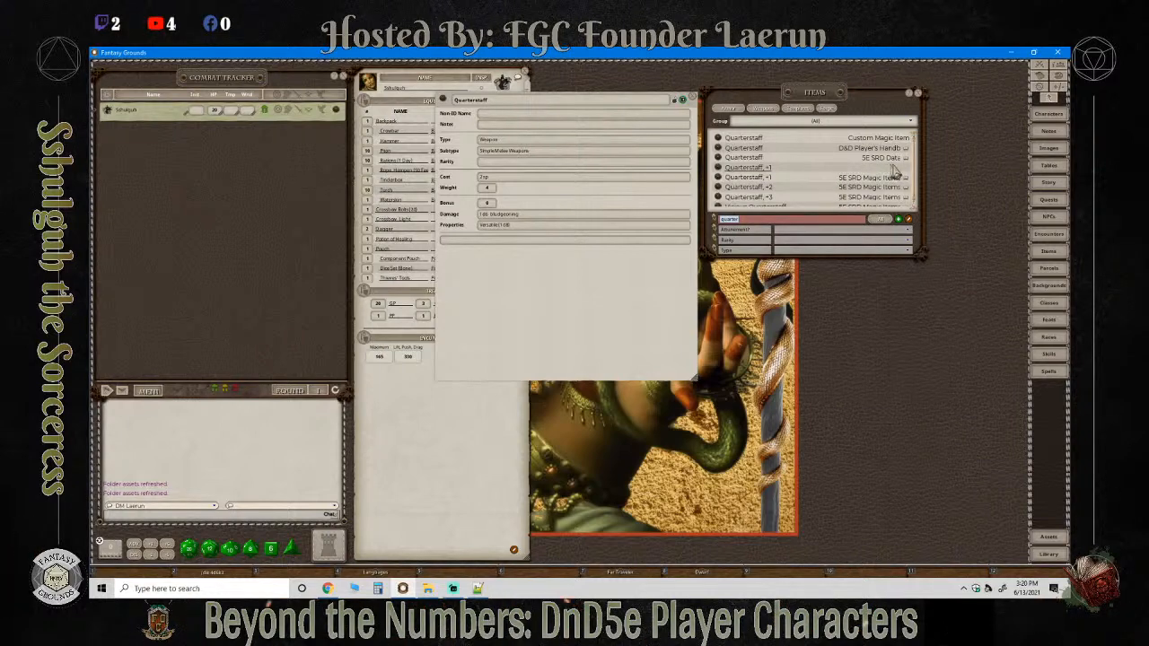
# Assign the copied Quarterstaff, +1 to the Custom Magic Items group and show only that group.
pyautogui.click(894, 127)
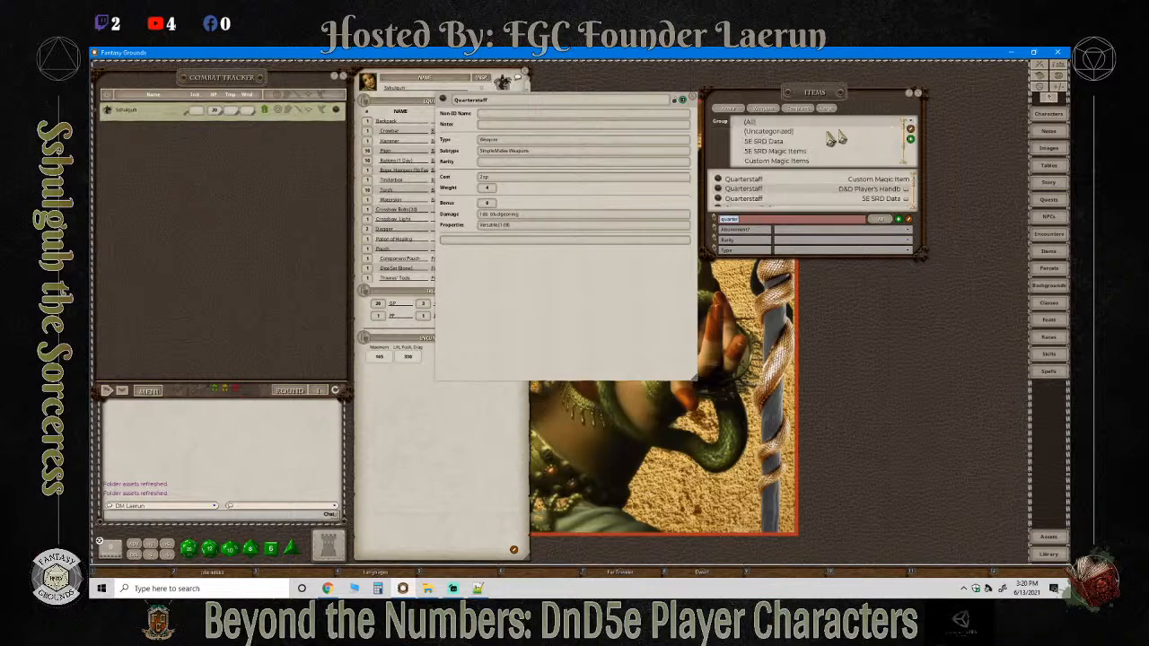
pyautogui.scroll(-3, 727, 189)
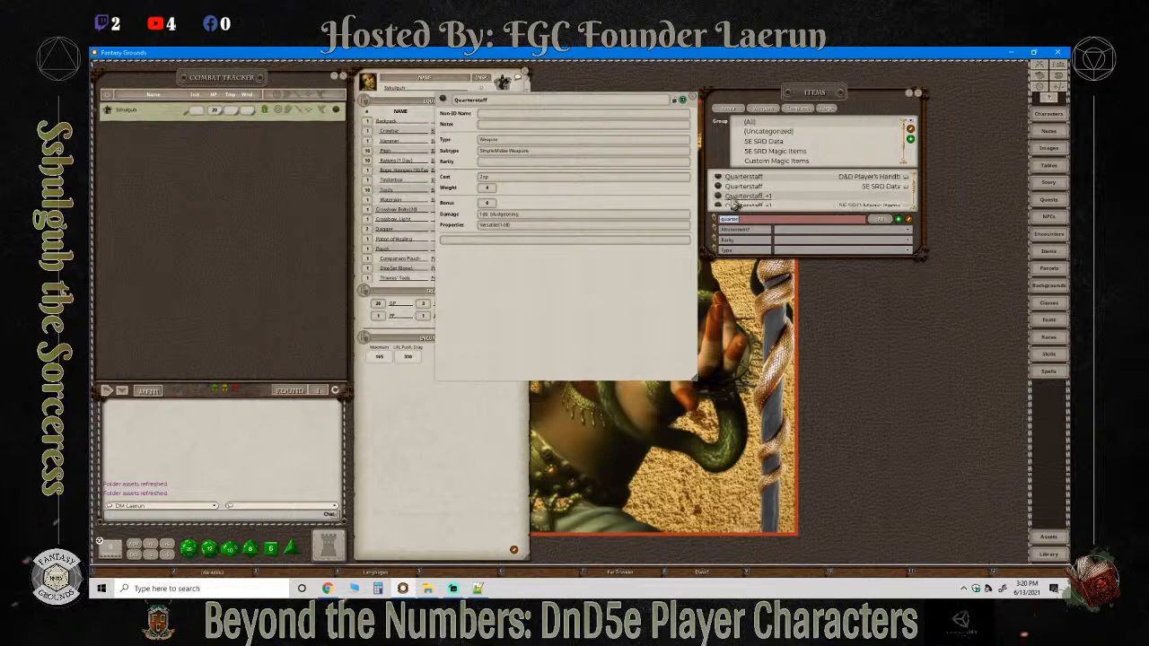
pyautogui.click(771, 162)
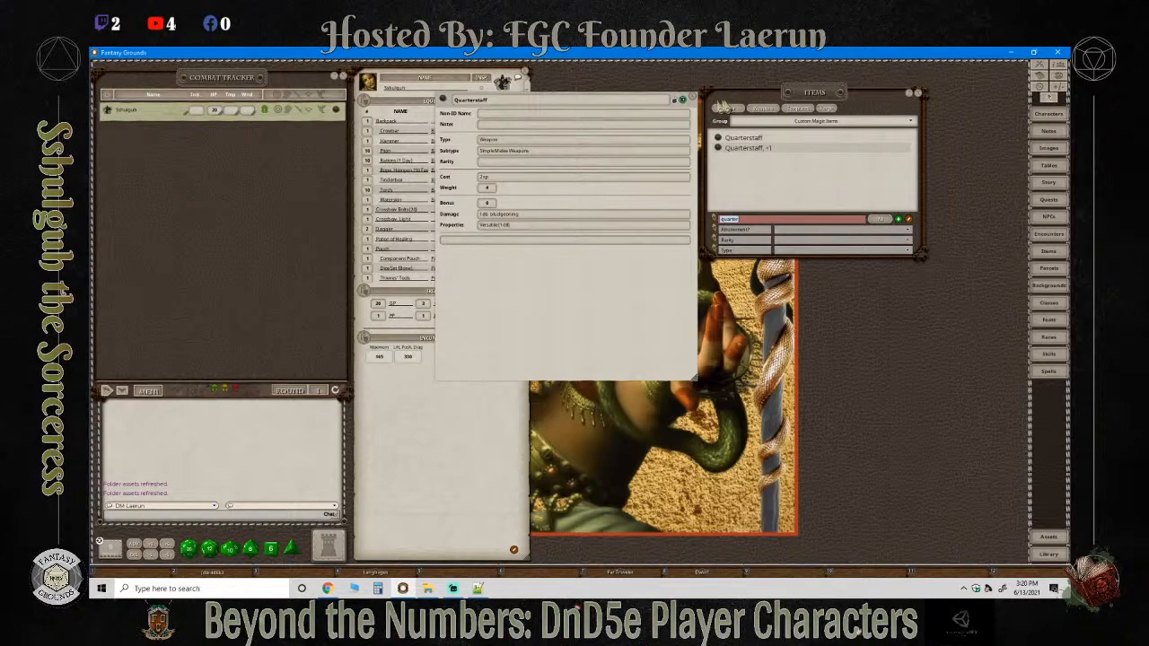
# Open the copied Quarterstaff, +1, enlarge it beside the plain Quarterstaff record with the item list closed, and unlock it.
pyautogui.click(718, 149)
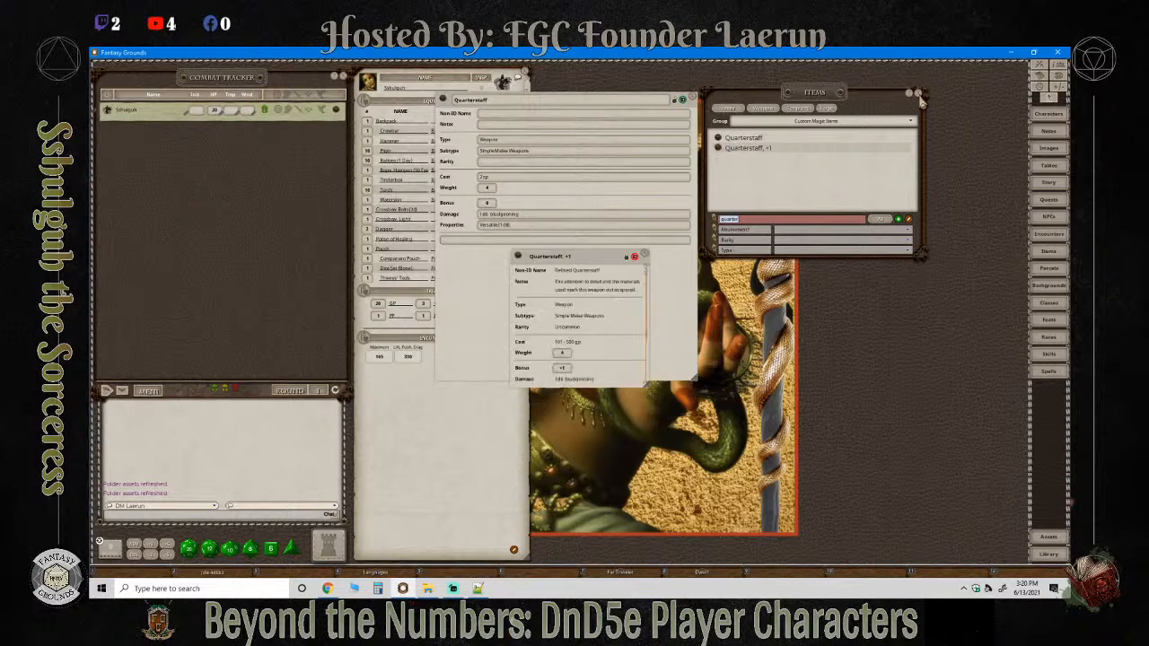
pyautogui.click(919, 93)
pyautogui.moveTo(614, 257); pyautogui.dragTo(810, 105)
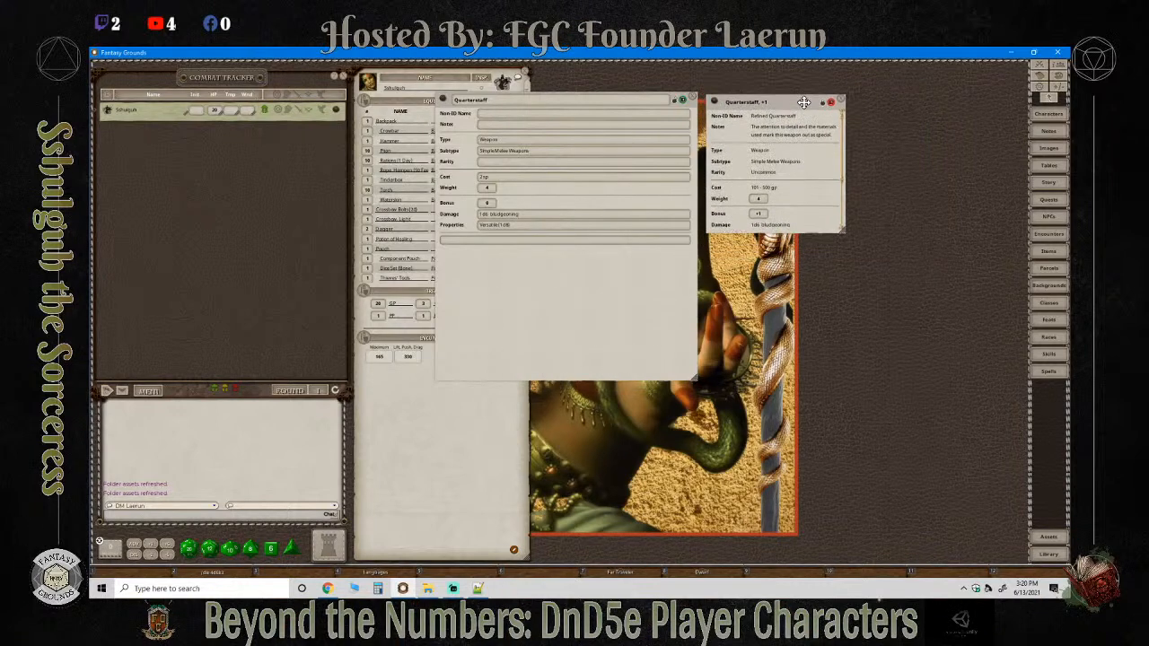
pyautogui.moveTo(843, 234); pyautogui.dragTo(967, 372)
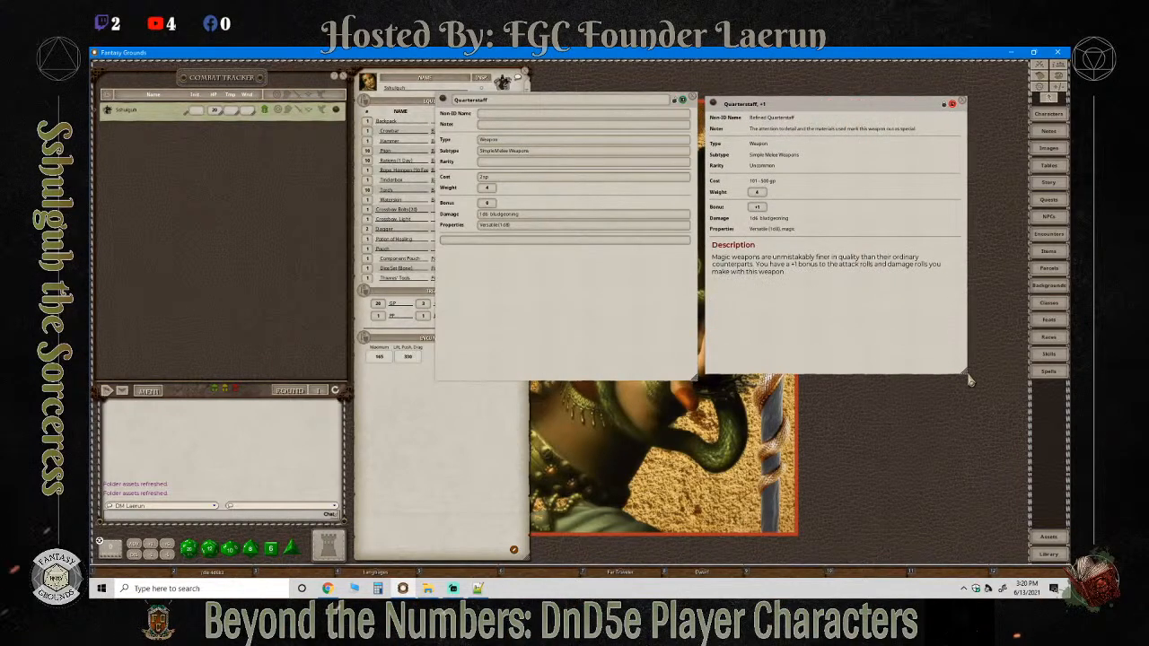
pyautogui.click(945, 104)
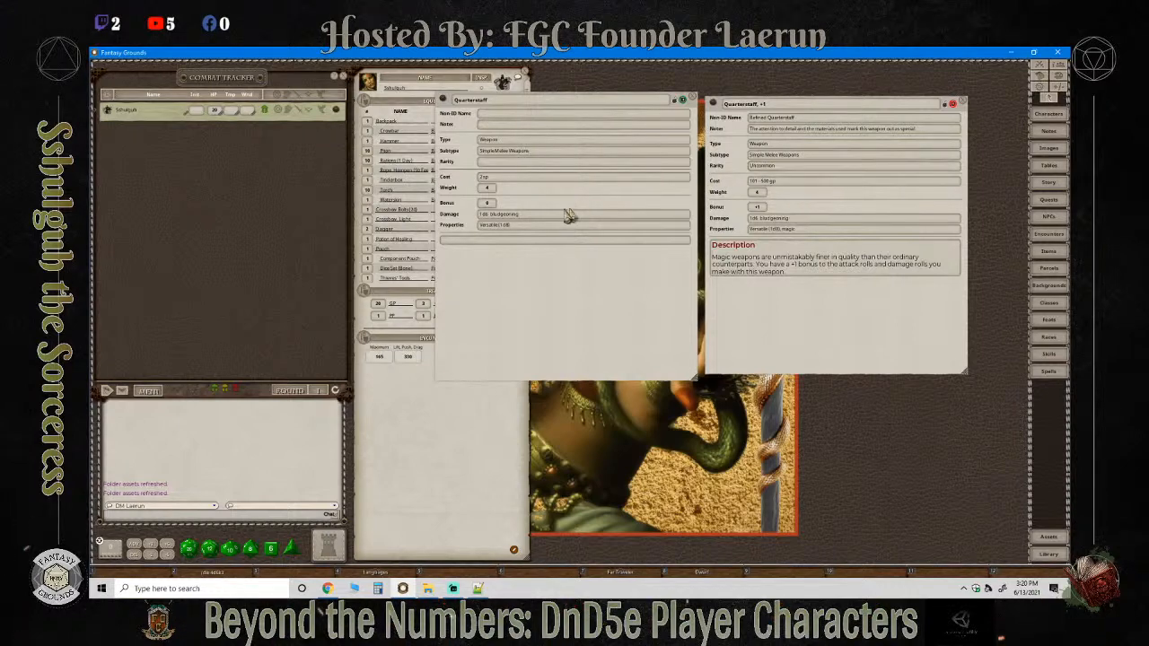
# Give the plain Quarterstaff a bonus of +1, the additional property magic and a cost of 1,200 gp.
pyautogui.click(486, 205)
pyautogui.write('1')
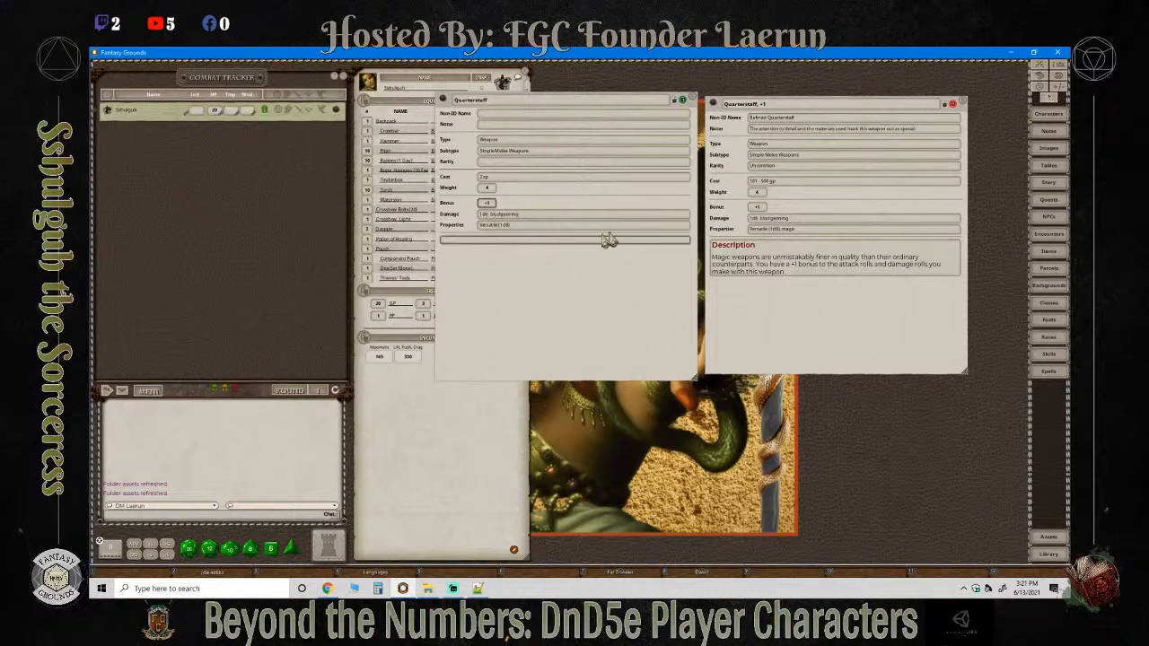
pyautogui.click(521, 225)
pyautogui.write(', magic')
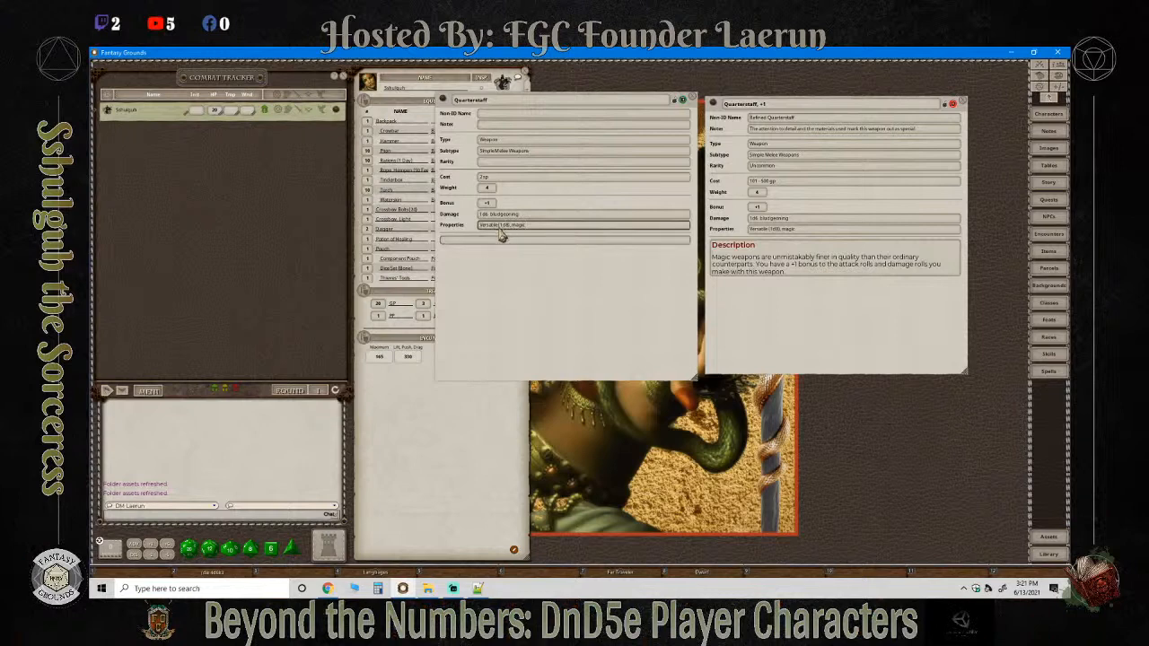
pyautogui.click(520, 179)
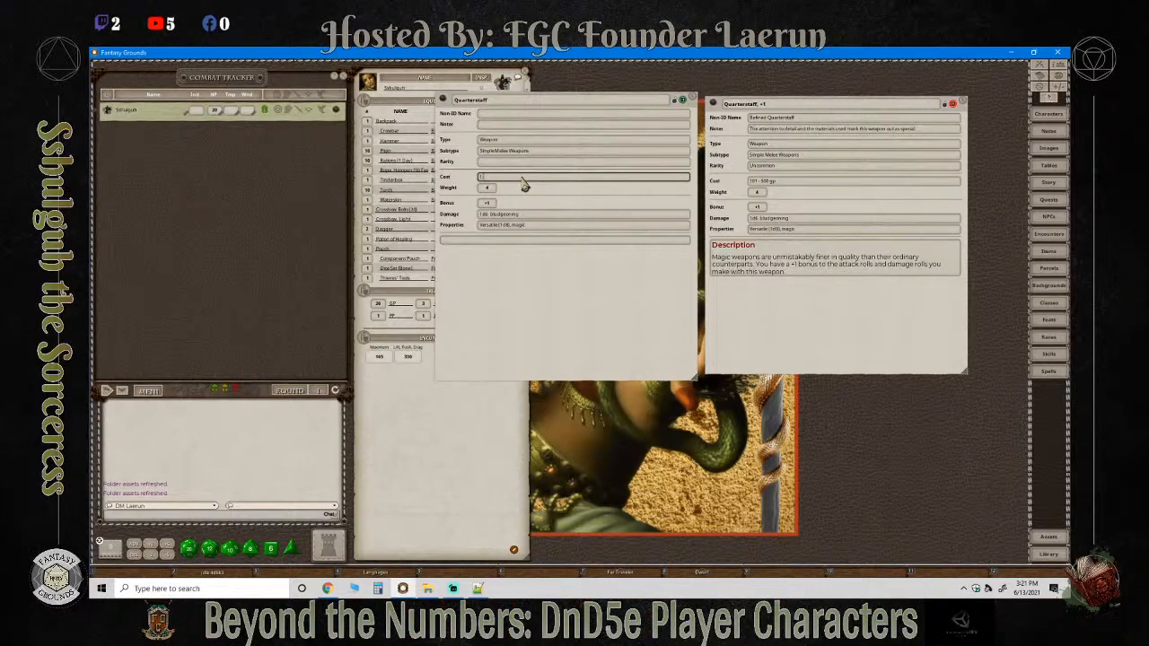
pyautogui.write(',200 gp')
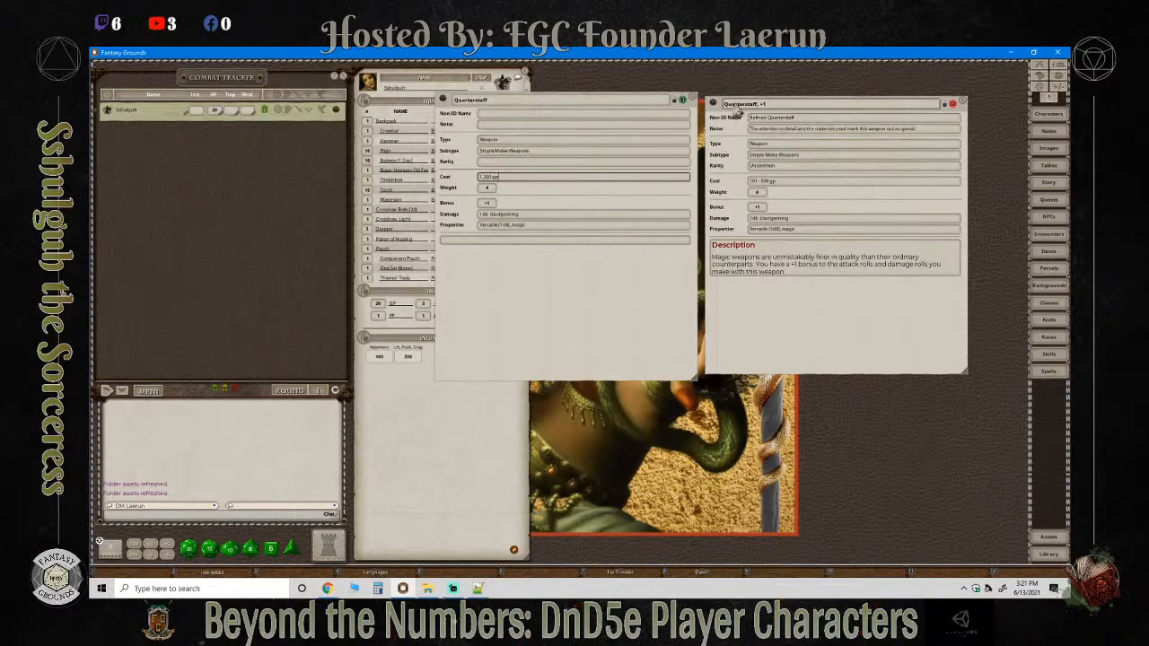
# Set the plain Quarterstaff's non-ID name to "Refined snake looking staff" and rename the item "Hood Snake Quarterstaff, +1".
pyautogui.click(815, 118)
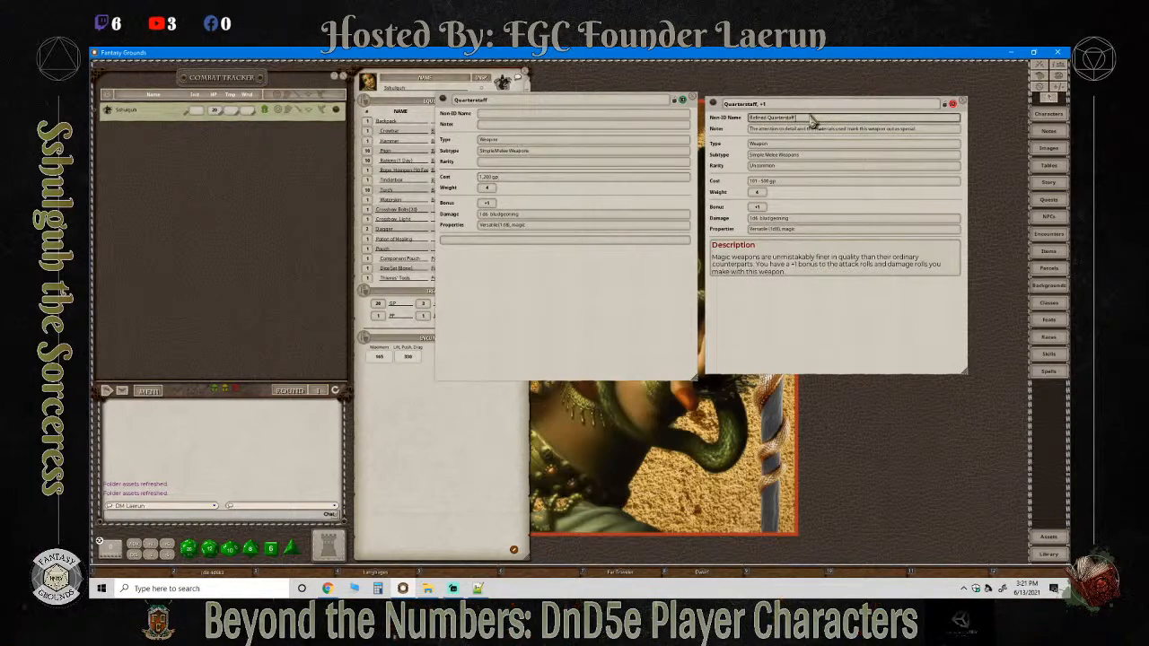
pyautogui.click(513, 116)
pyautogui.write('Refin')
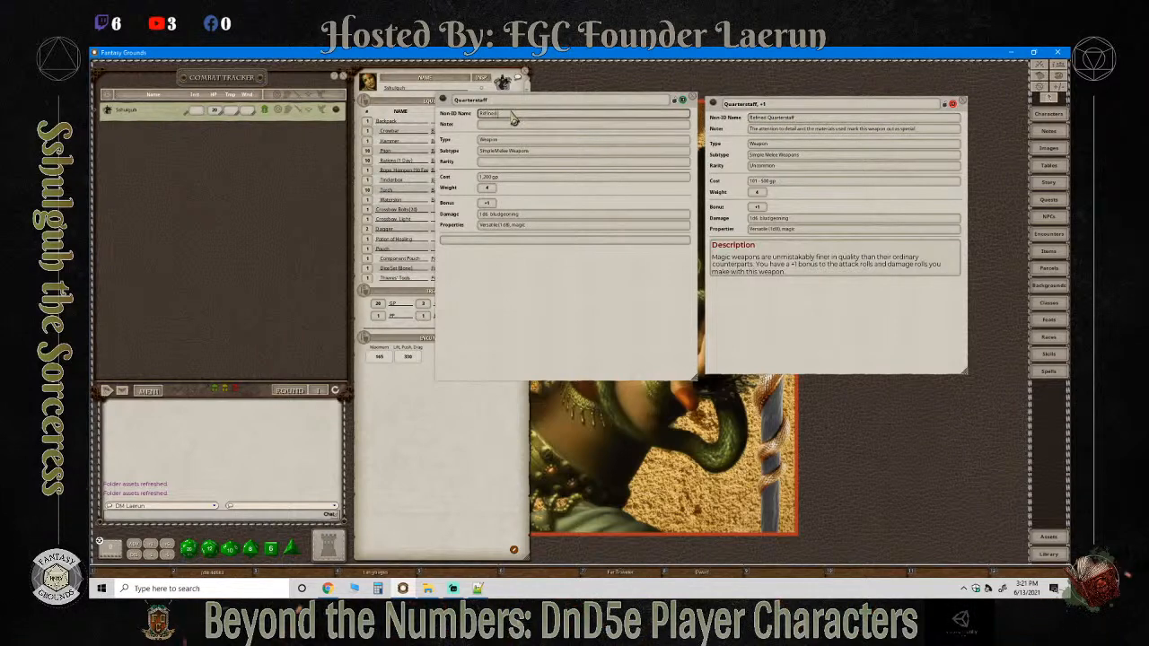
pyautogui.write('ed snake looking staff')
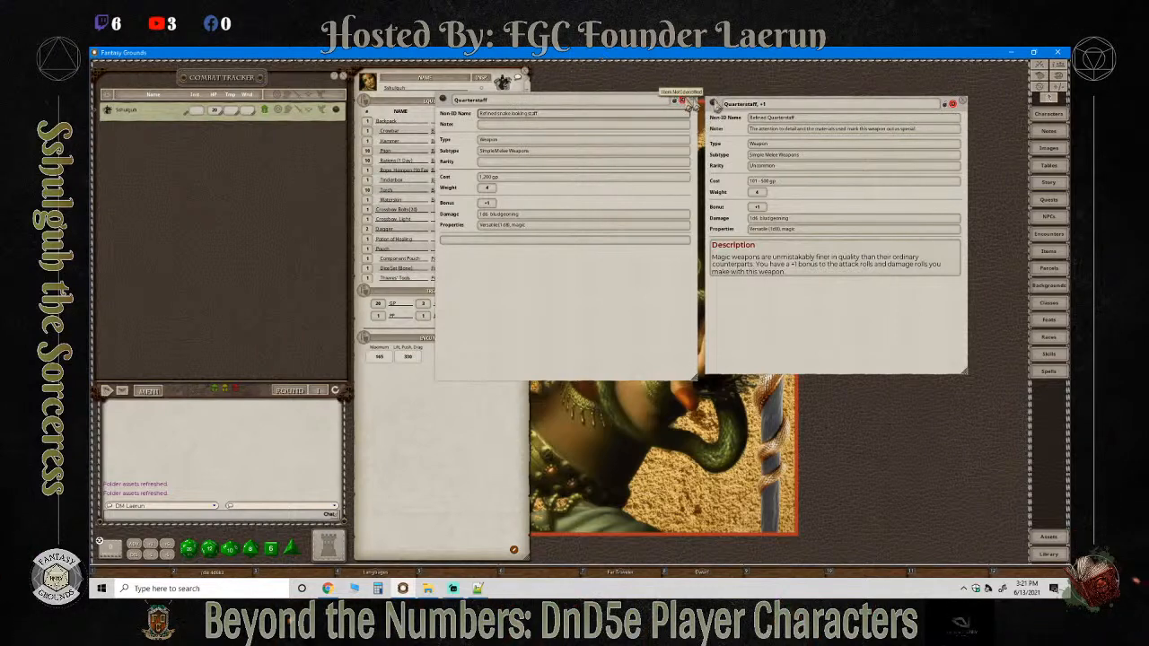
pyautogui.click(500, 100)
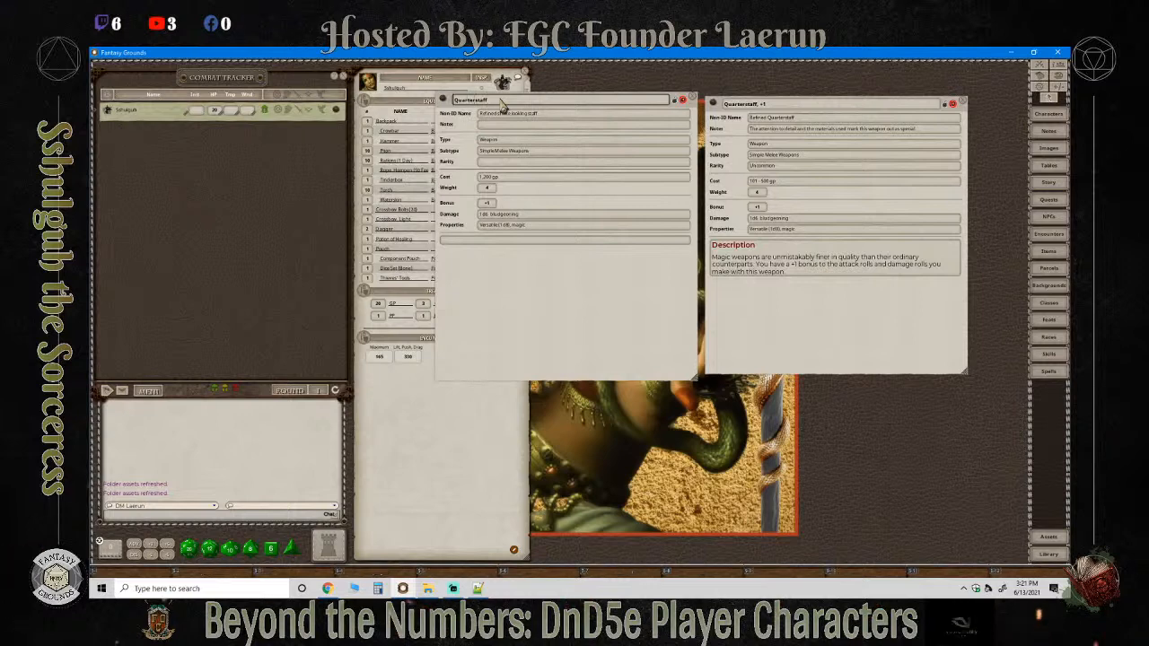
pyautogui.write('Hood Sta')
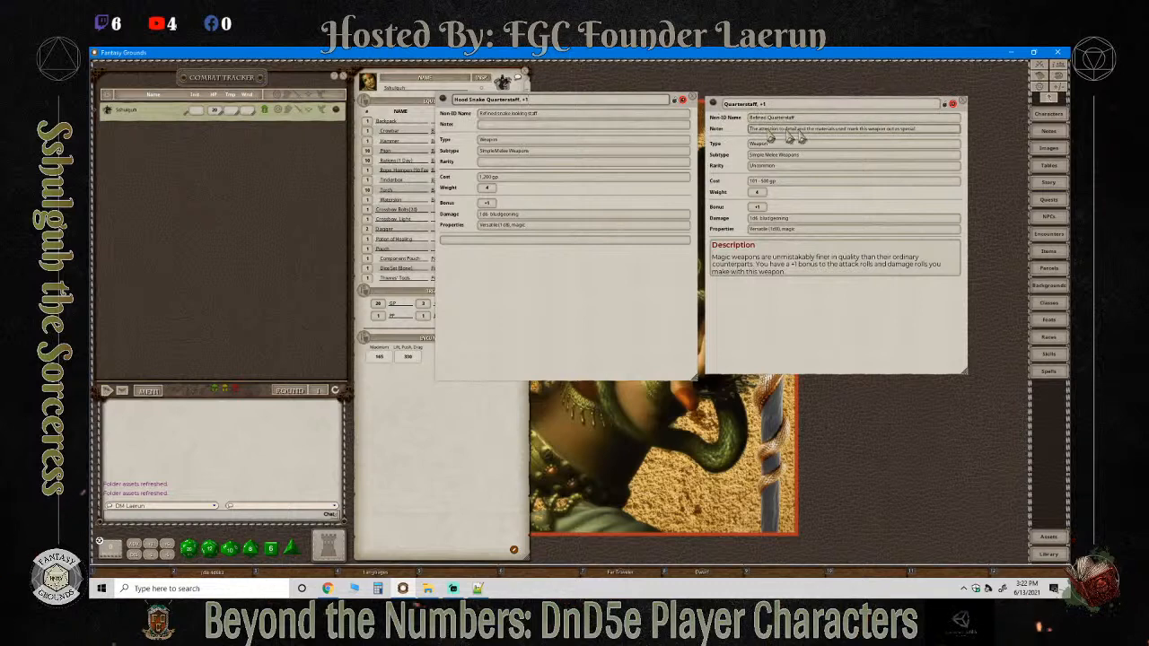
# Copy the unidentified notes text from the Quarterstaff, +1 into the Hood Snake Quarterstaff's notes.
pyautogui.click(932, 135)
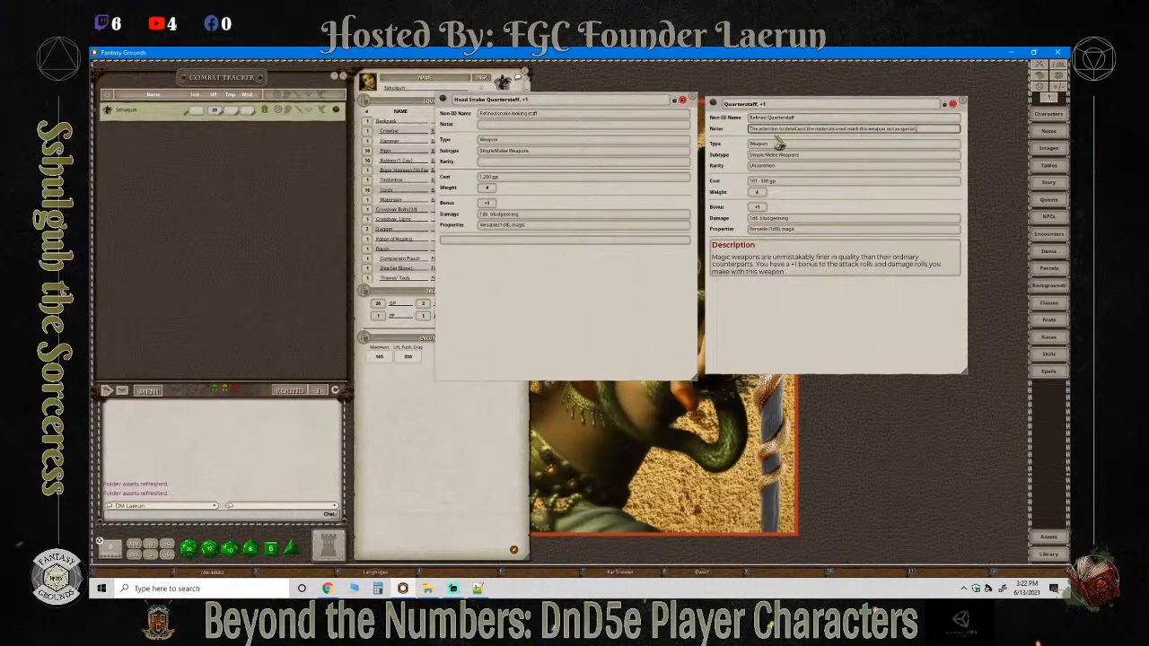
pyautogui.doubleClick(922, 134)
pyautogui.hotkey('ctrl', 'c')
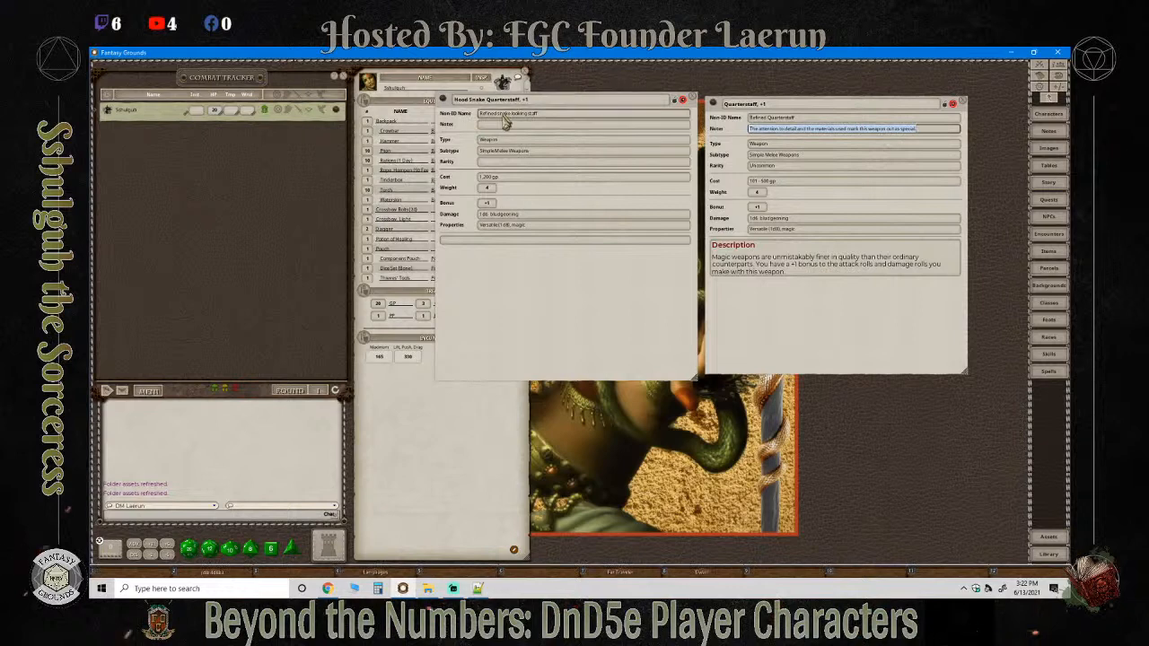
pyautogui.click(505, 127)
pyautogui.hotkey('ctrl', 'v')
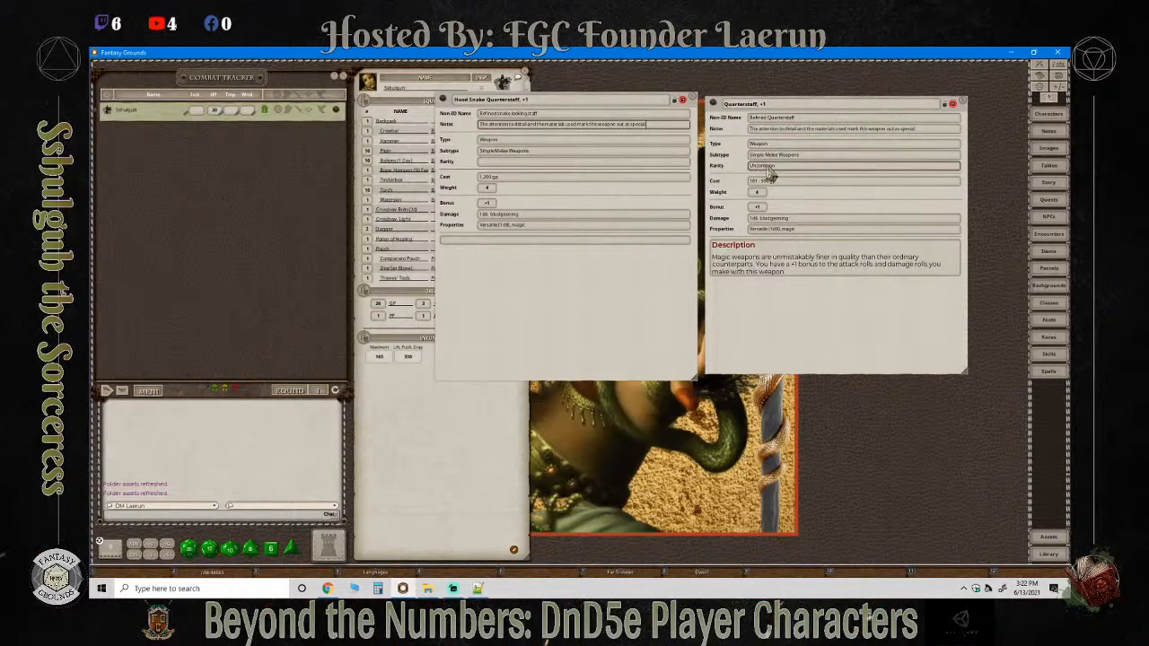
# Enter Rare as the Hood Snake Quarterstaff's rarity.
pyautogui.click(548, 166)
pyautogui.click(538, 163)
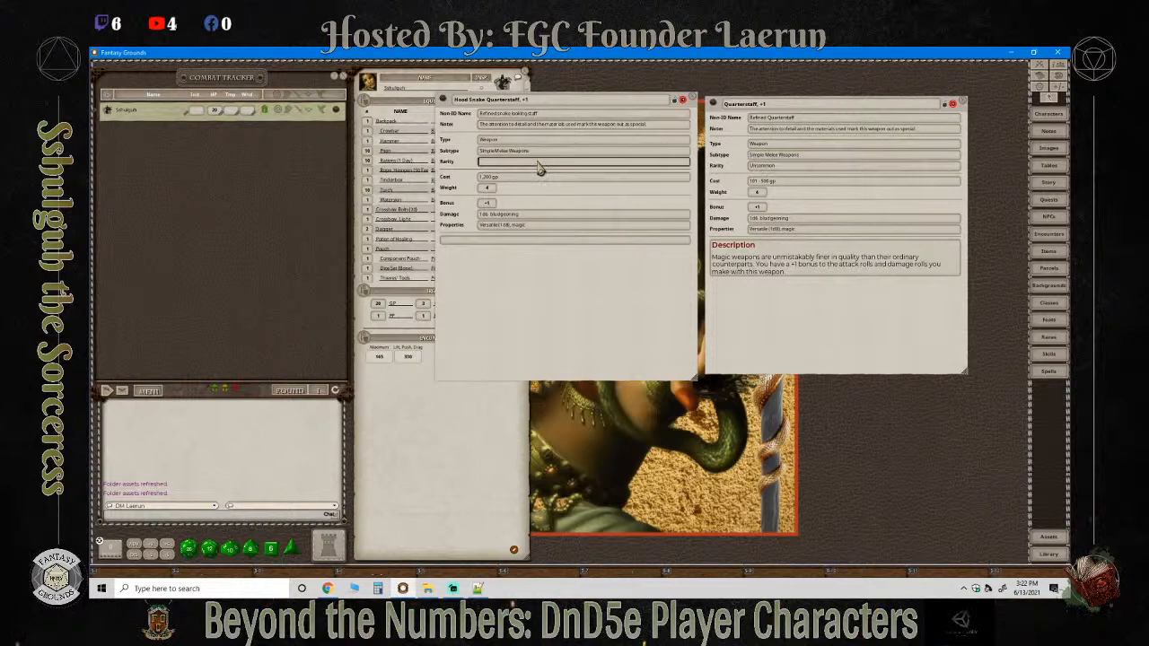
pyautogui.write('Rare')
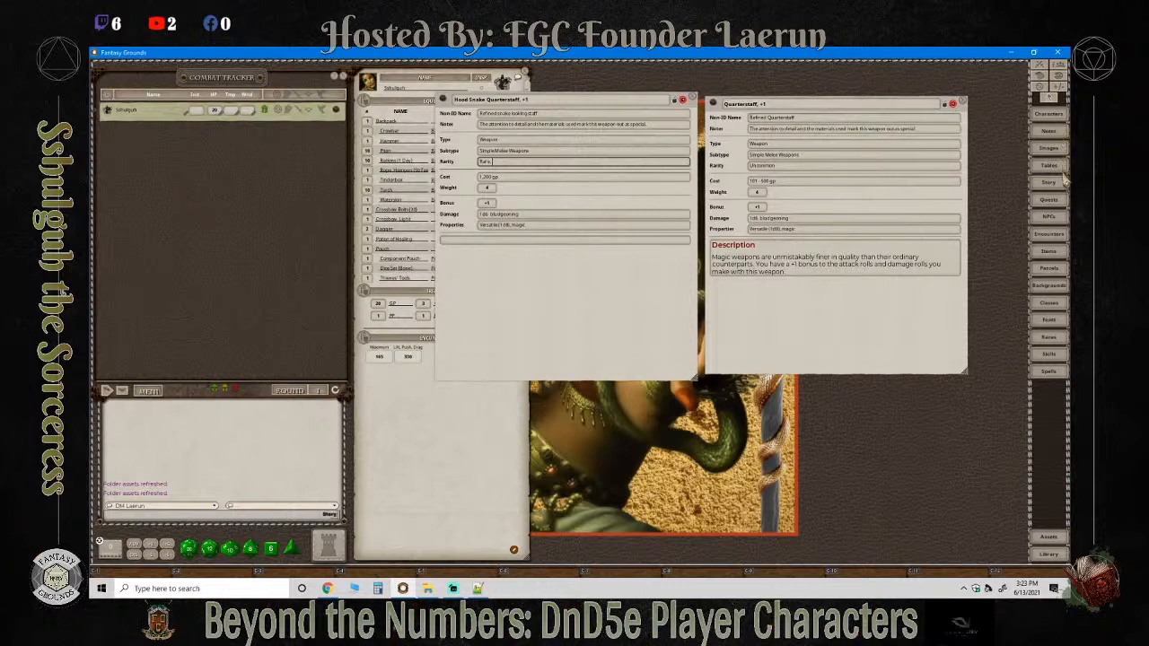
# Reopen the item list, clear the name search, and filter all groups for items with attunement set to Yes.
pyautogui.click(1064, 252)
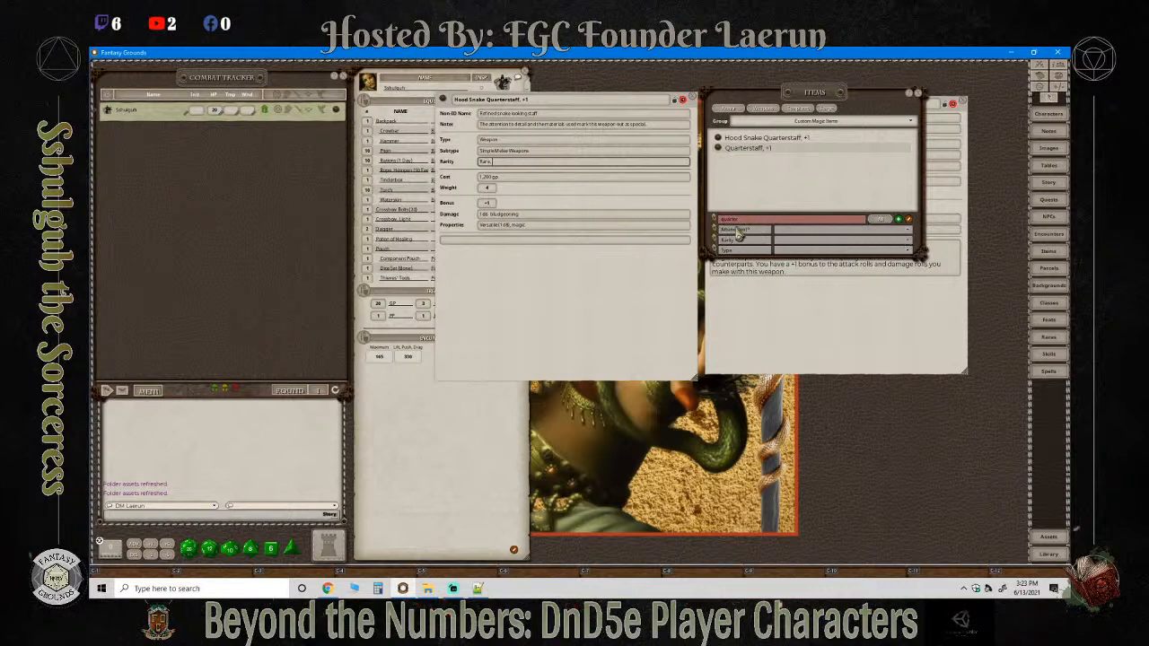
pyautogui.click(765, 221)
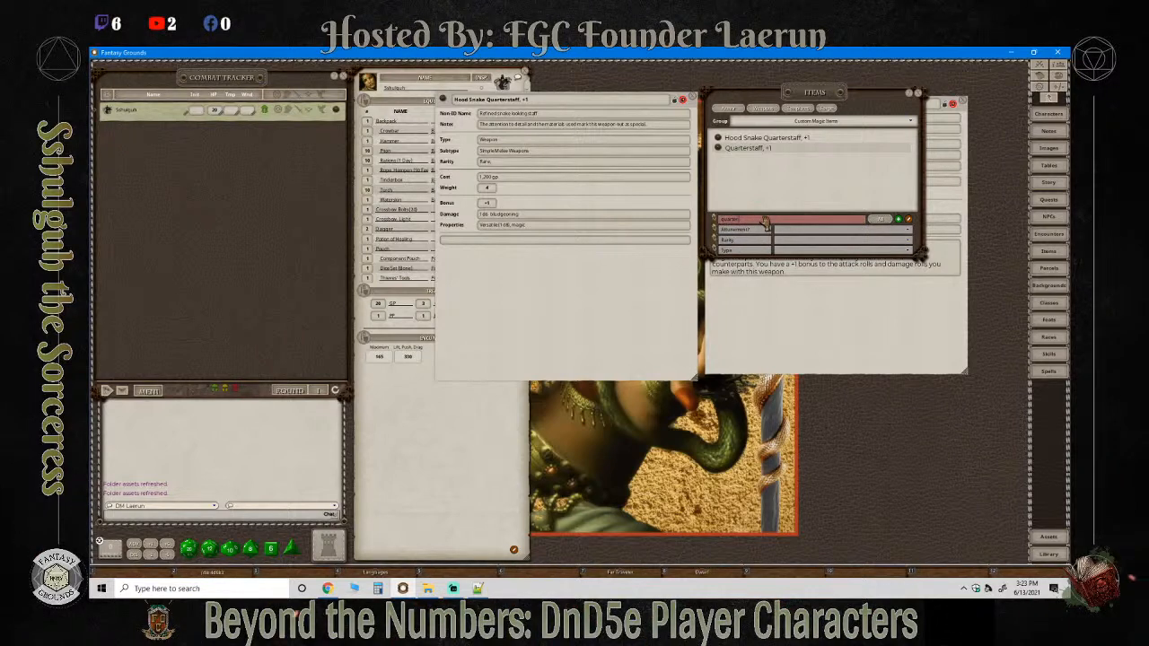
pyautogui.press('ctrl')
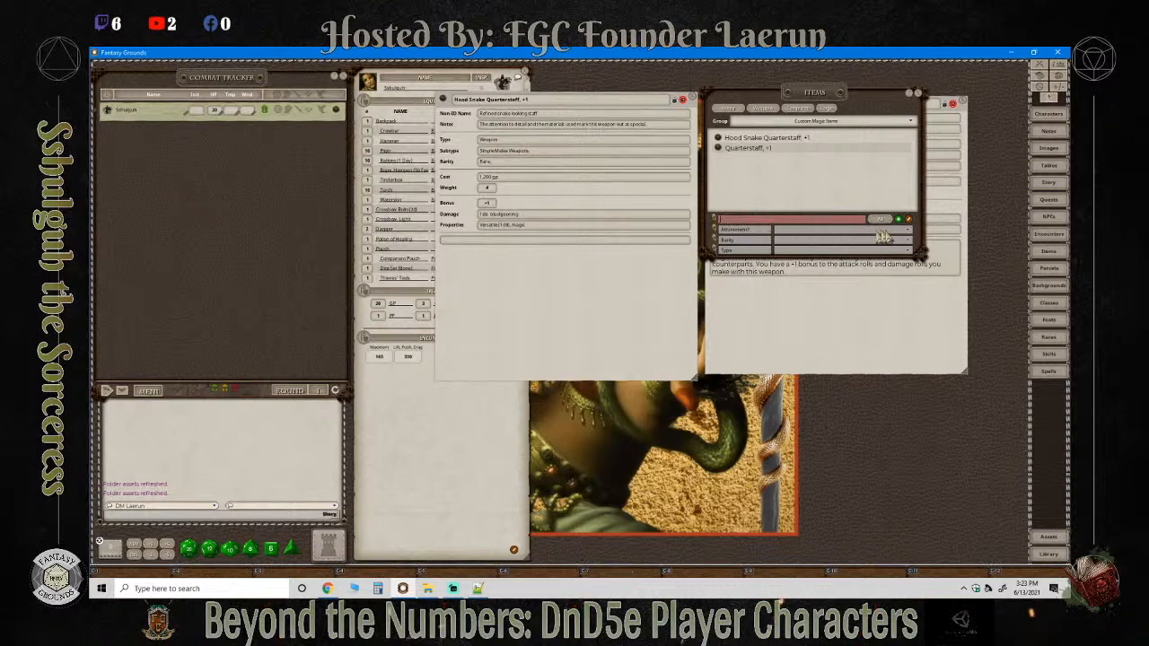
pyautogui.click(908, 229)
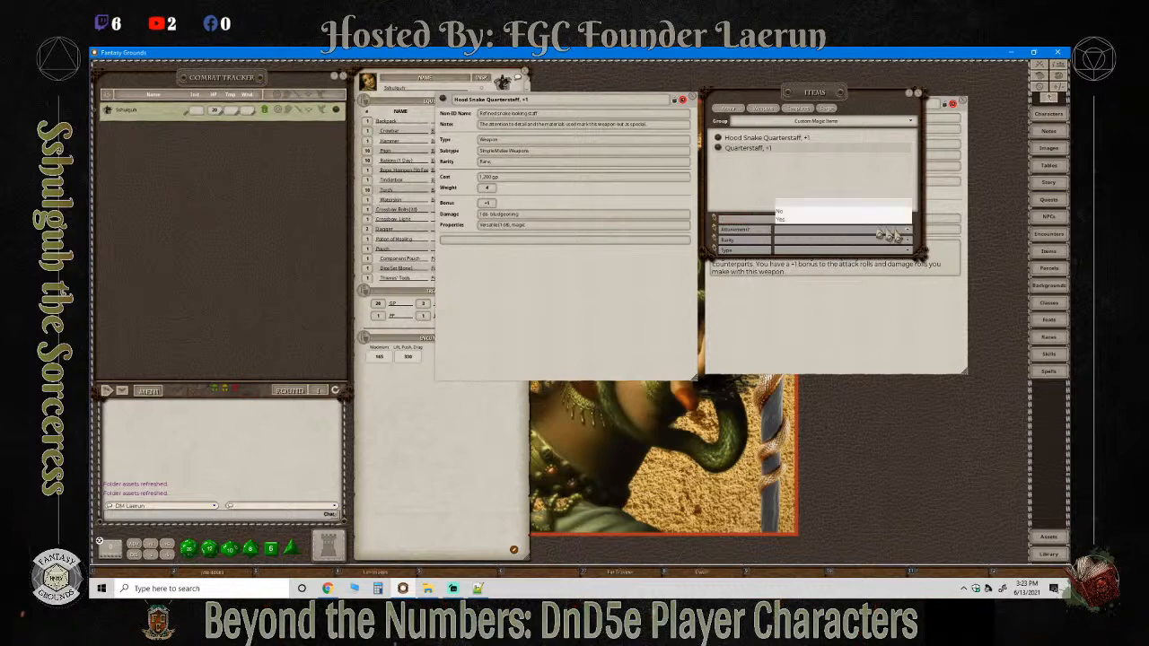
pyautogui.click(781, 221)
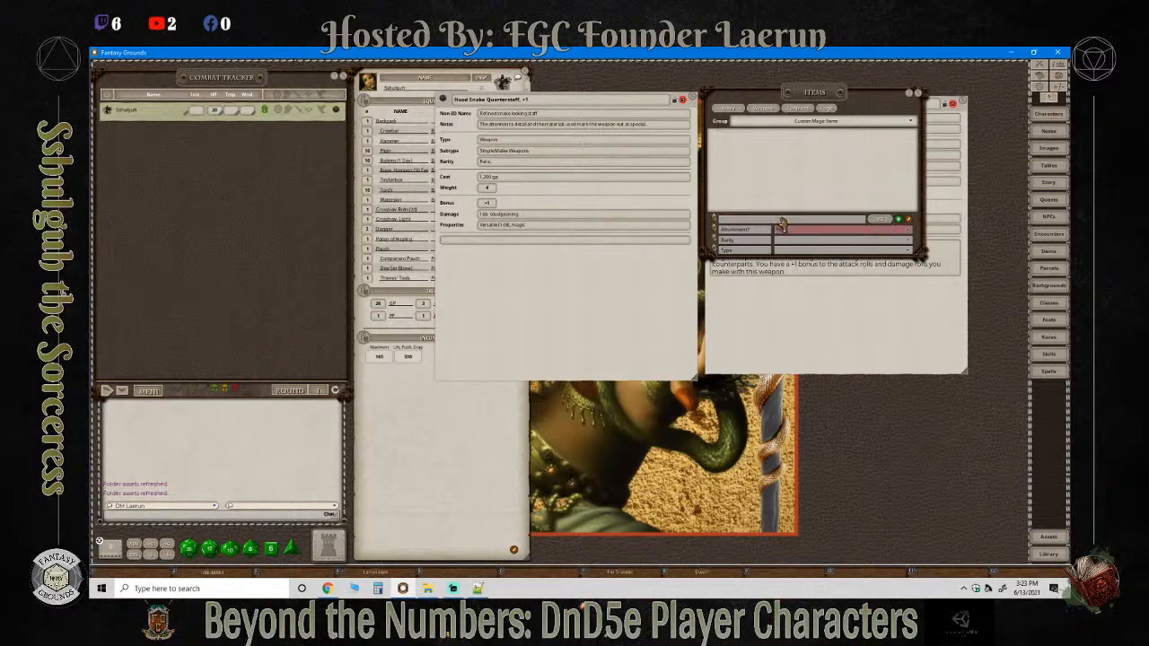
pyautogui.click(862, 123)
pyautogui.click(751, 122)
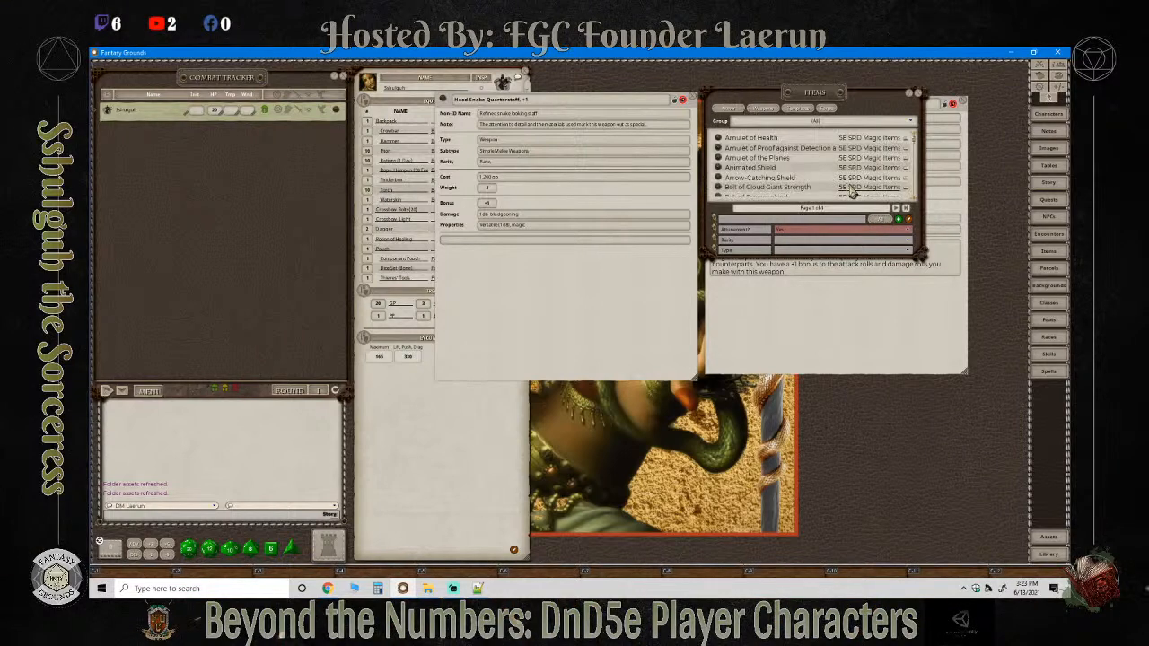
# Open the Amulet of Health record from the filtered items and read its rarity, attunement wording and description.
pyautogui.scroll(-3, 834, 182)
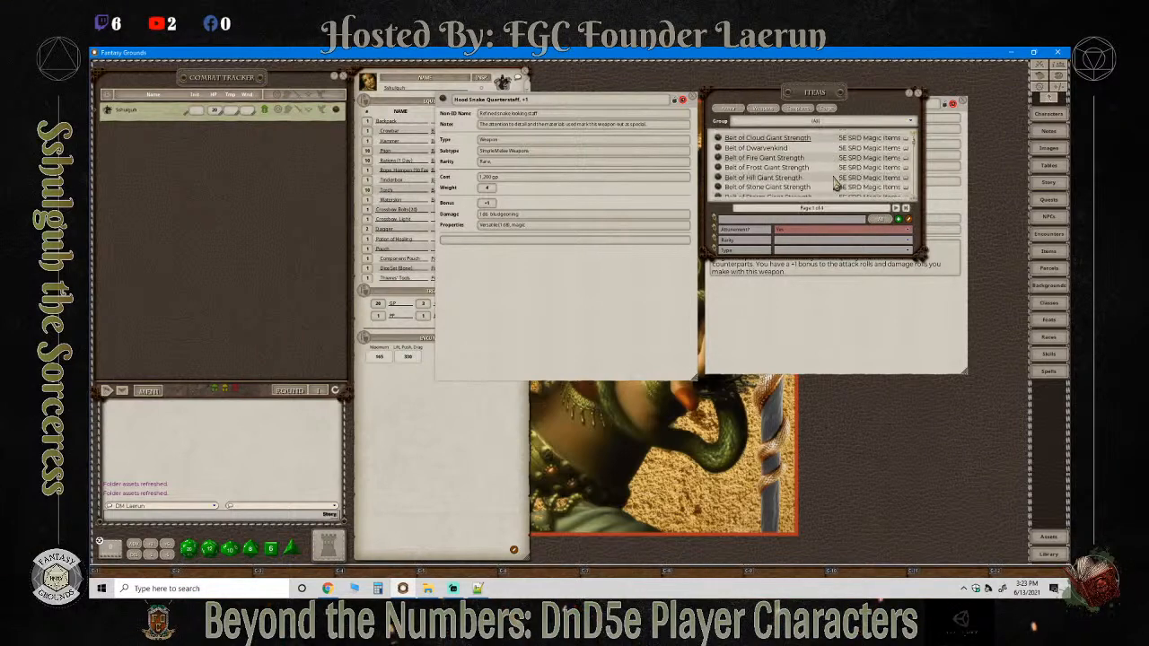
pyautogui.scroll(3, 752, 194)
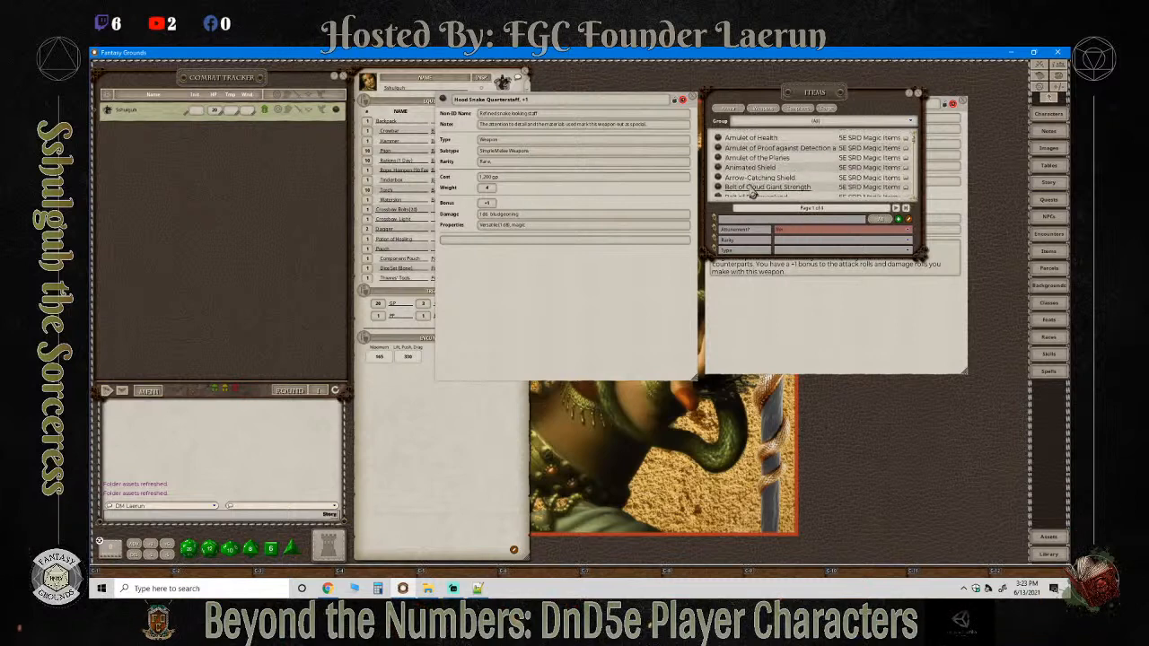
pyautogui.click(718, 138)
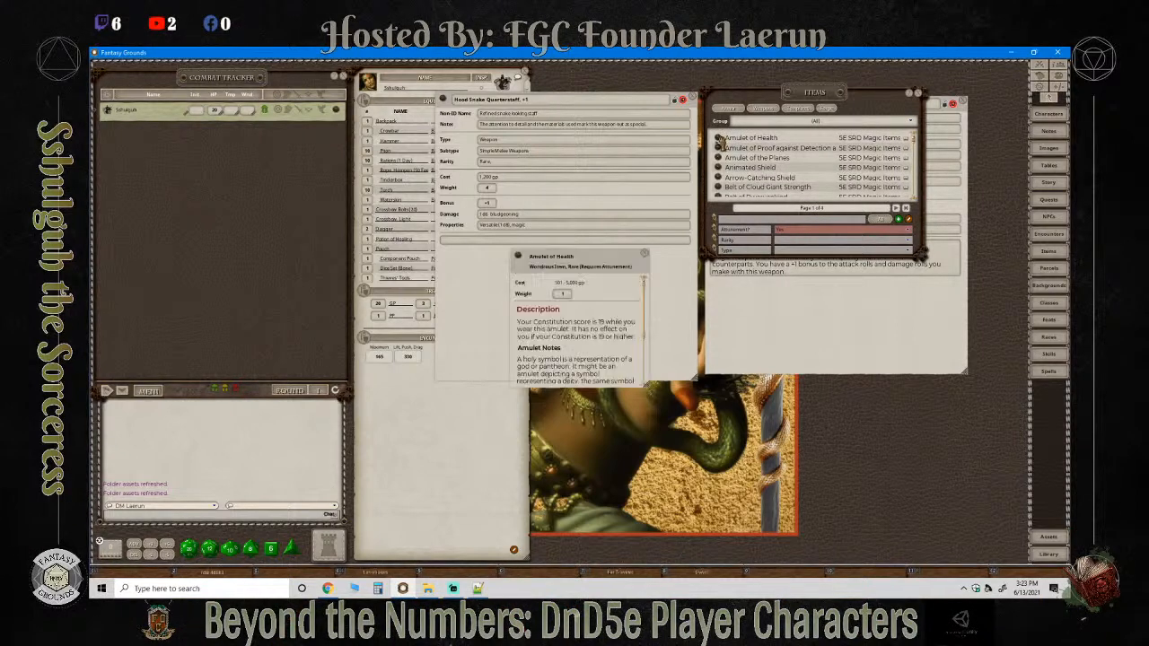
pyautogui.scroll(-3, 615, 301)
pyautogui.scroll(-1, 614, 301)
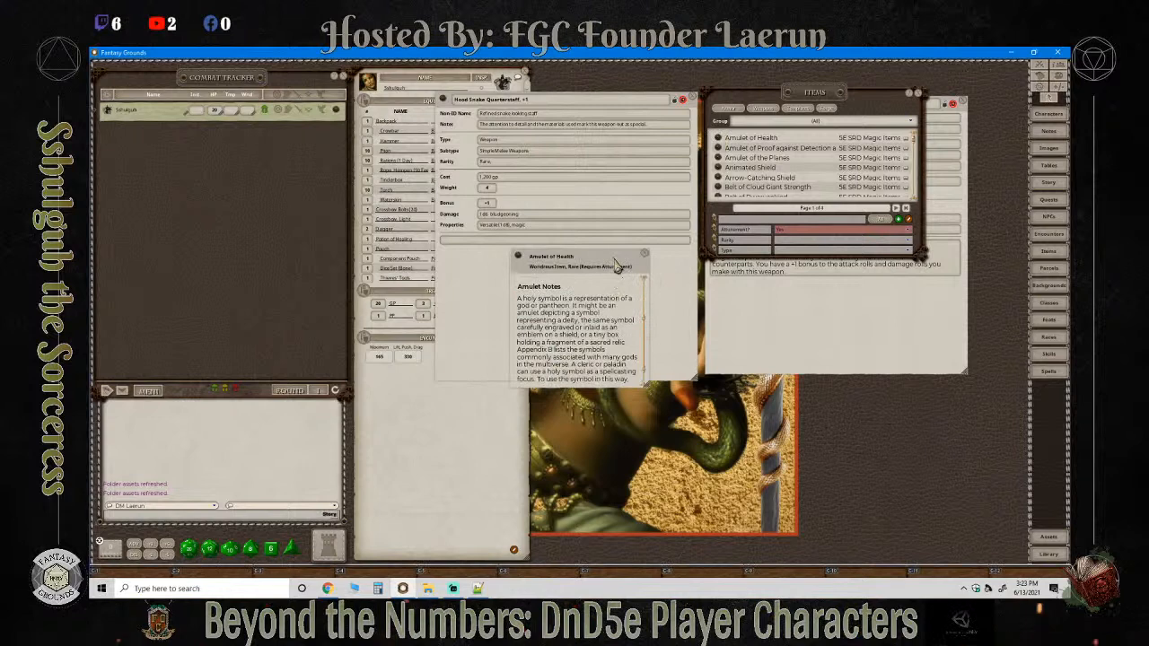
# Make a copy of the Amulet of Health in the item list, open it beside the quarterstaff records, and close the list.
pyautogui.moveTo(614, 268); pyautogui.dragTo(957, 280)
pyautogui.scroll(-1, 957, 280)
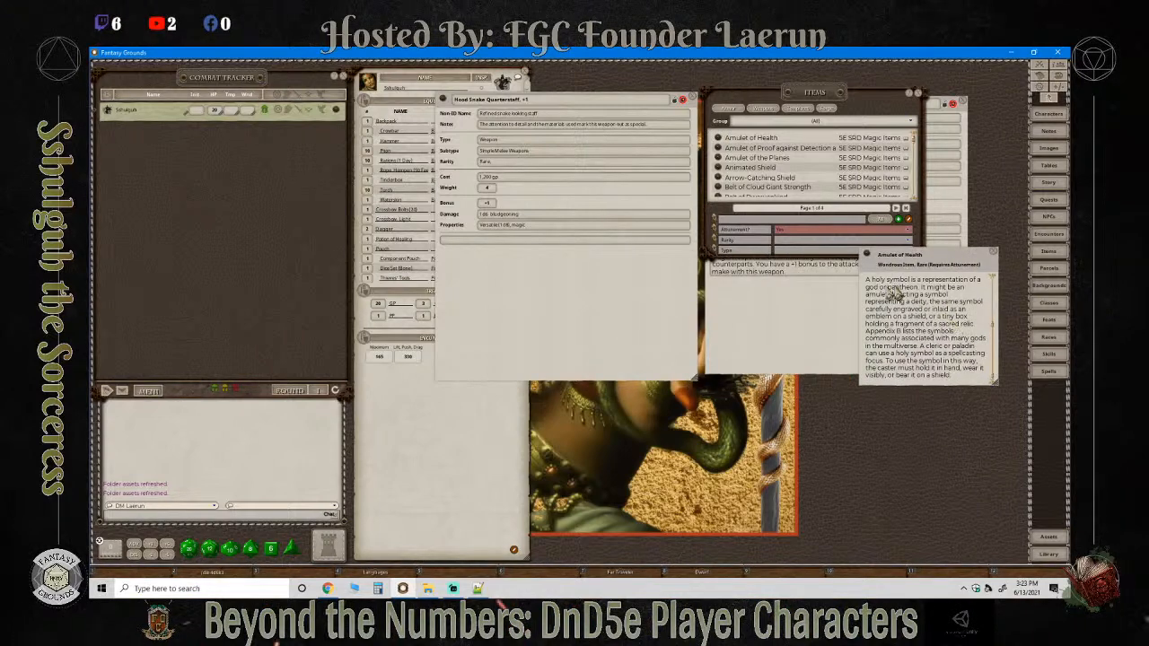
pyautogui.moveTo(867, 255); pyautogui.dragTo(777, 173)
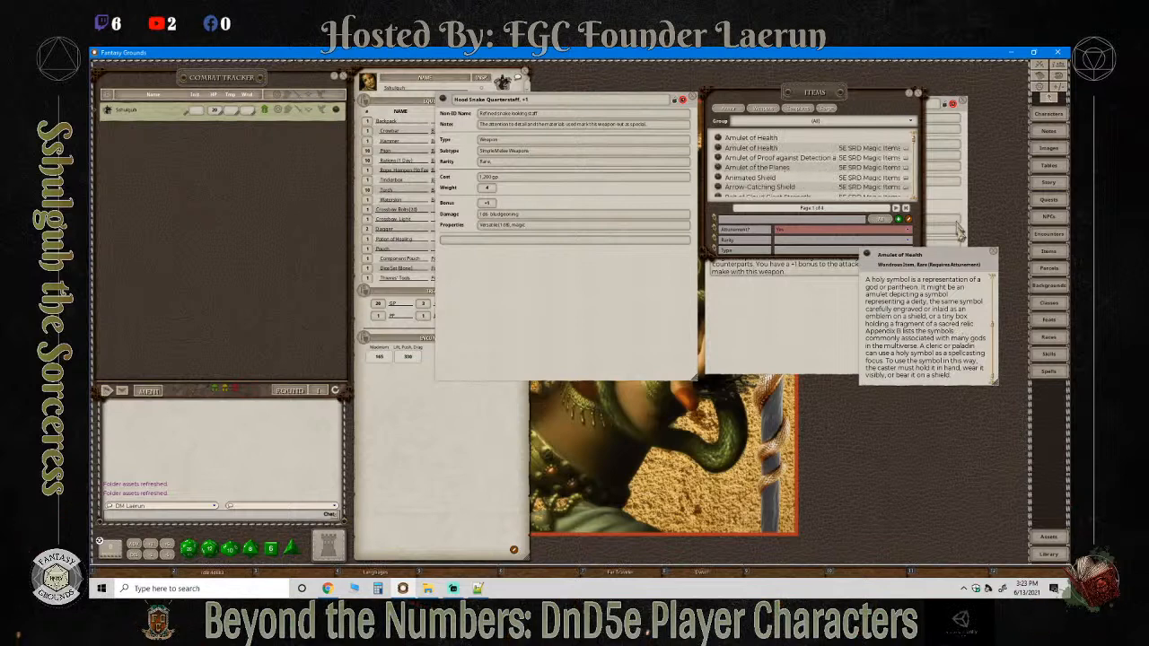
pyautogui.click(993, 254)
pyautogui.click(719, 140)
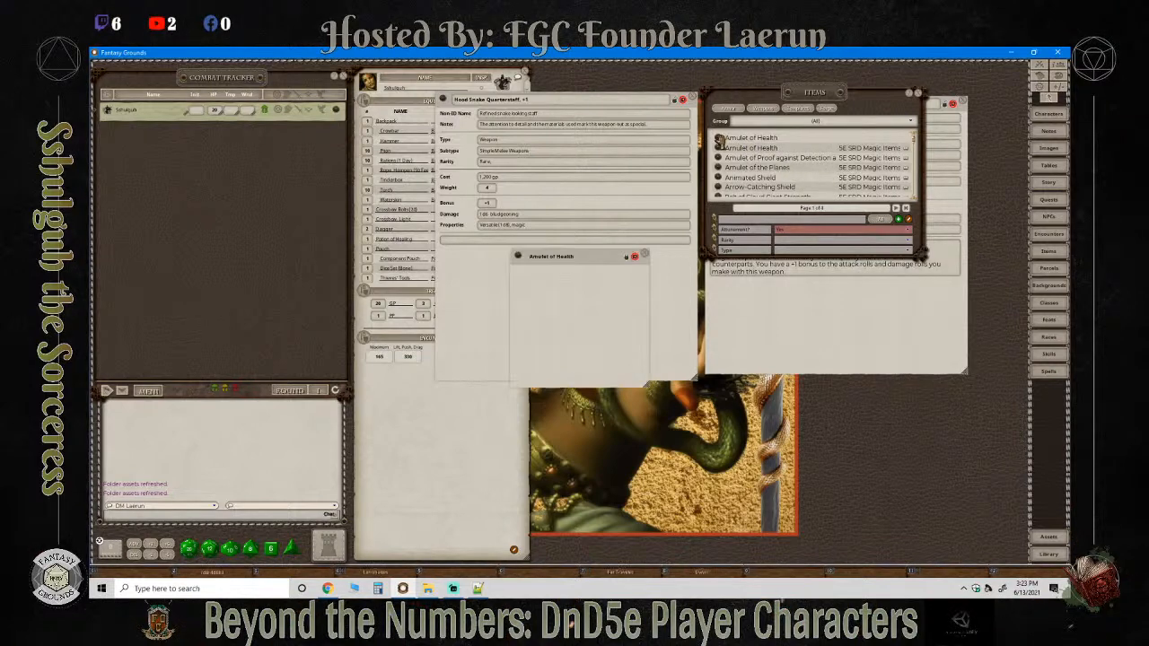
pyautogui.moveTo(605, 261)
pyautogui.mouseDown()
pyautogui.moveTo(843, 153)
pyautogui.moveTo(820, 224)
pyautogui.mouseUp()
pyautogui.click(919, 94)
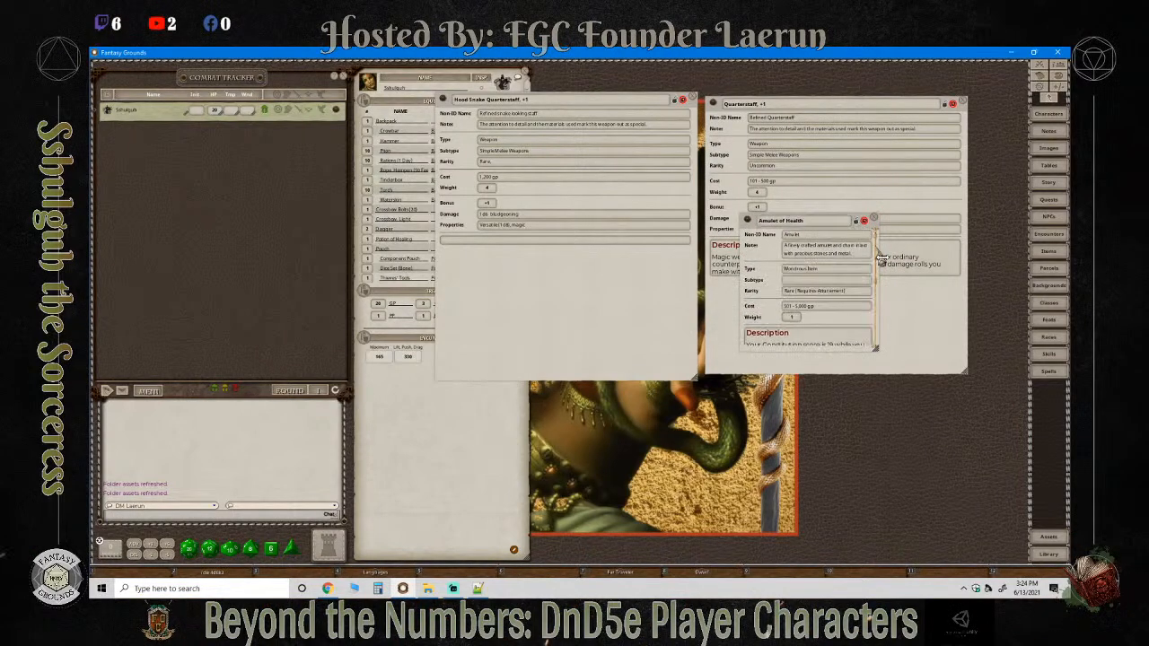
# Copy the amulet's Rare (Requires Attunement) wording into the Hood Snake Quarterstaff's rarity, close the amulet, and update the staff's weight.
pyautogui.click(863, 291)
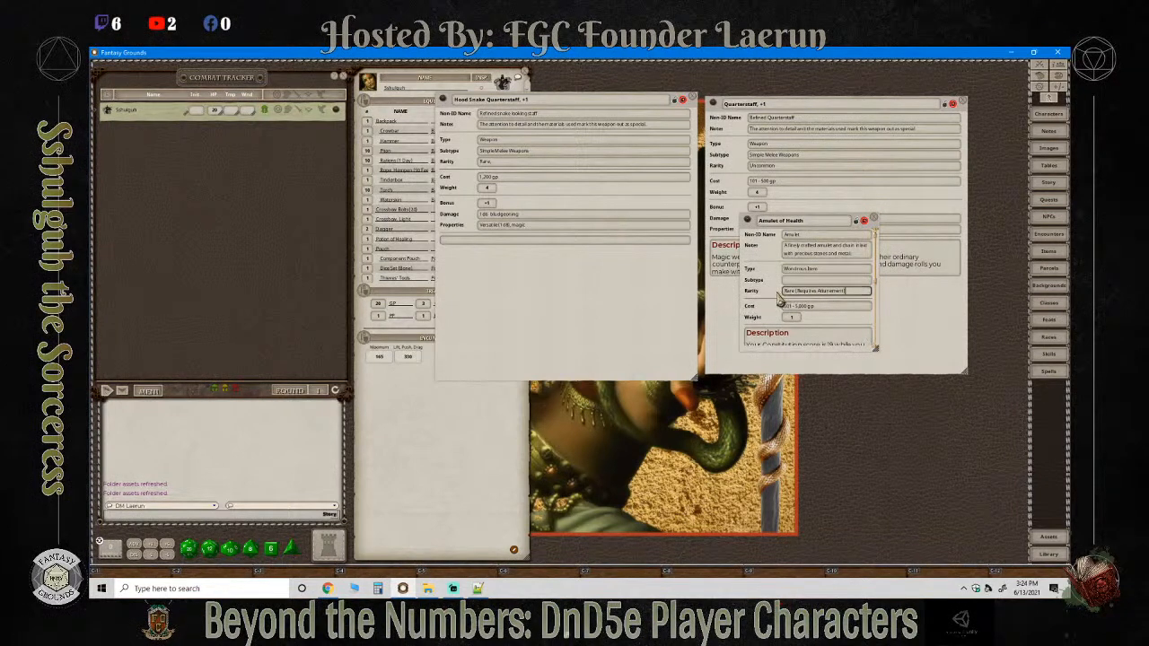
pyautogui.hotkey('ctrl', 'a')
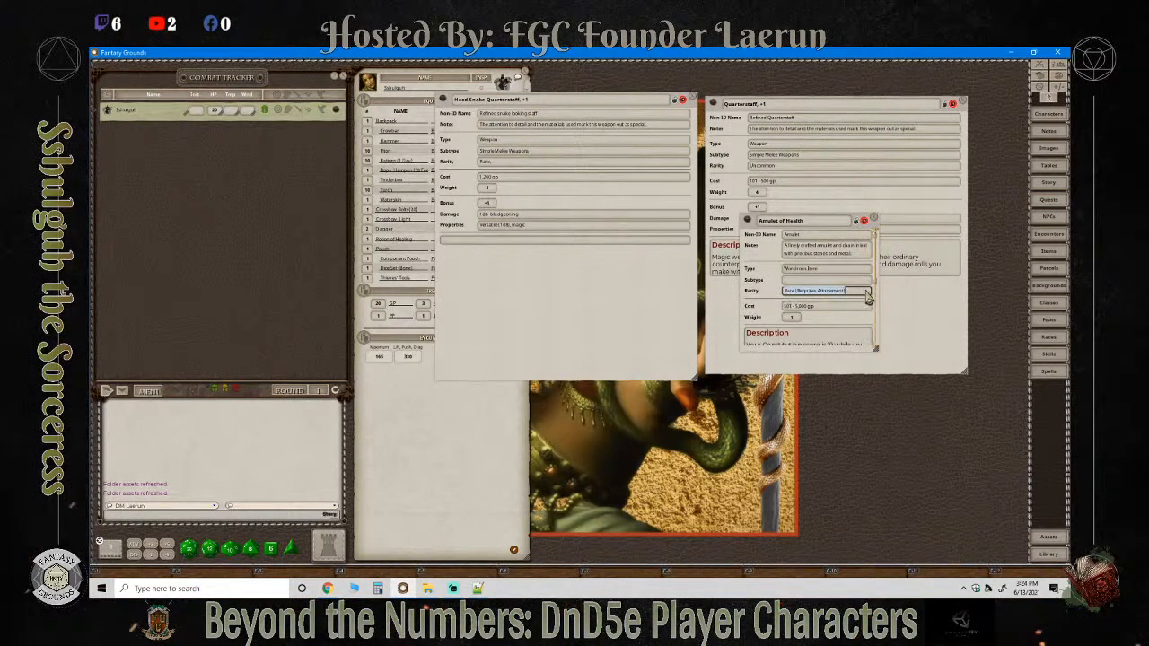
pyautogui.click(551, 152)
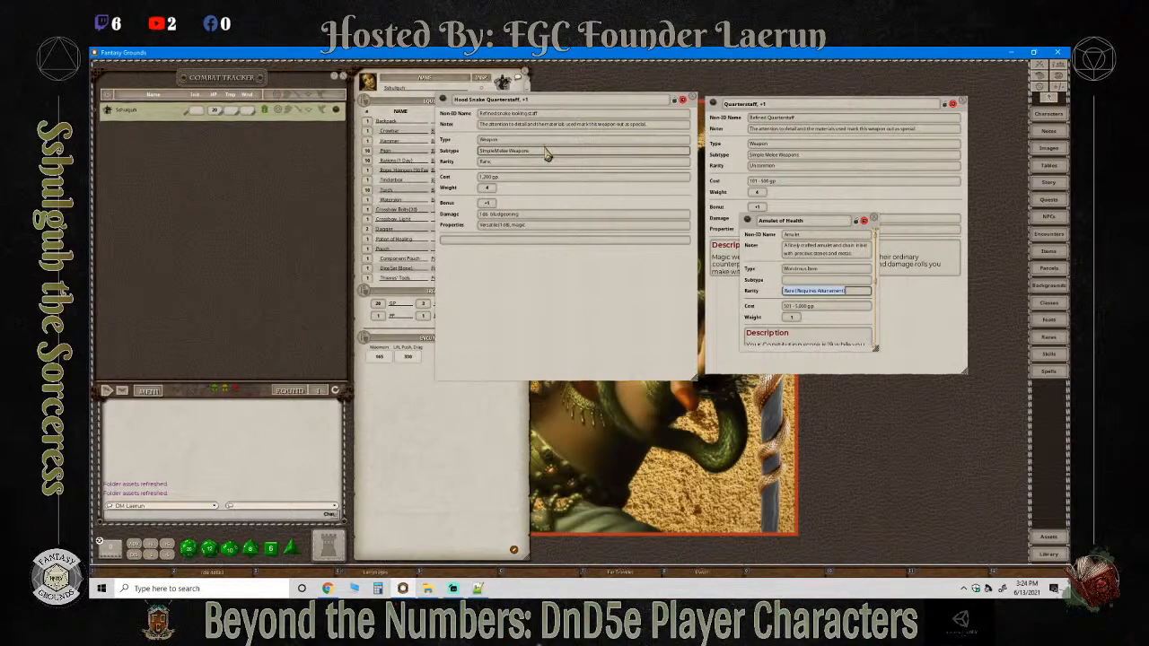
pyautogui.click(531, 162)
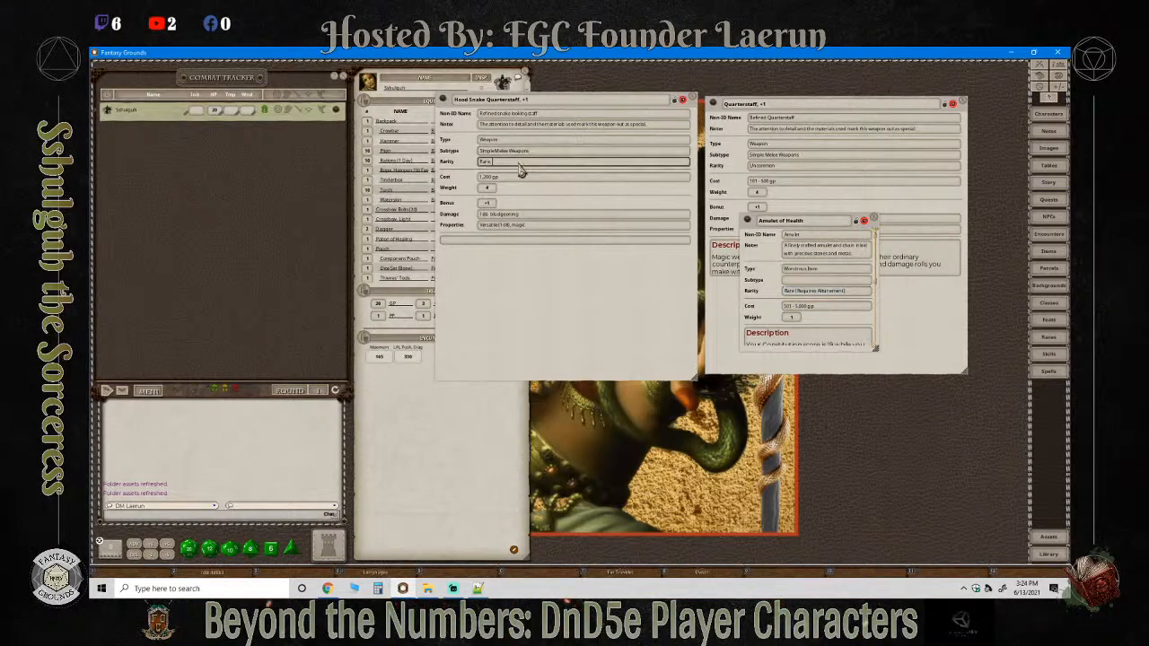
pyautogui.press('BackSpace')
pyautogui.press('BackSpace')
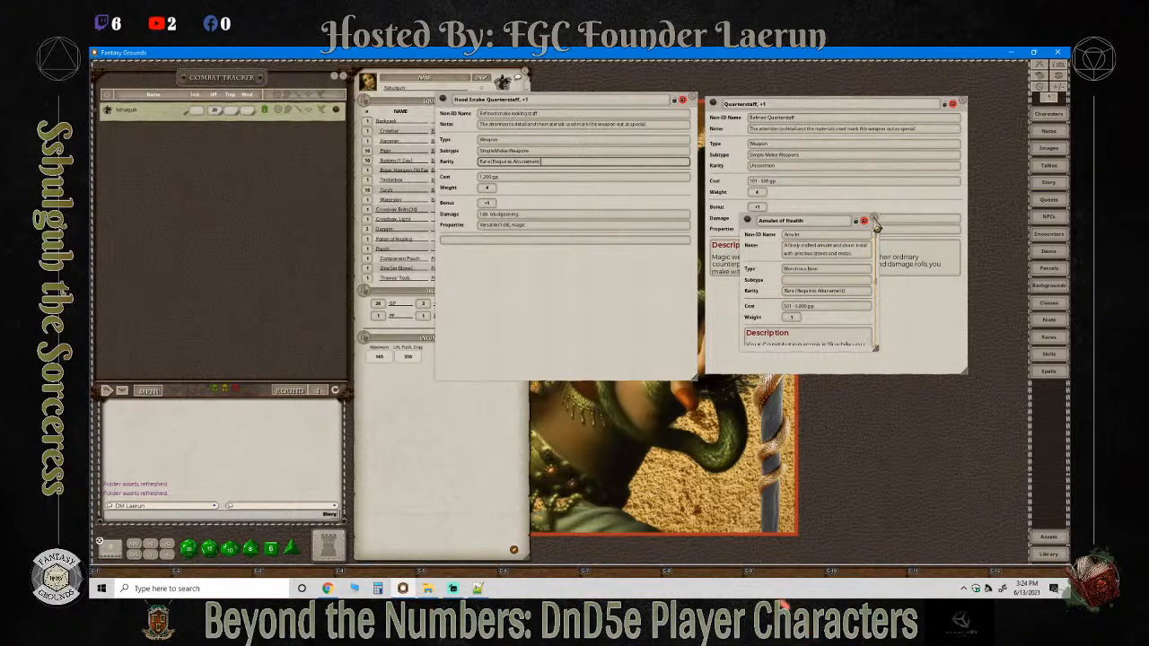
pyautogui.click(864, 221)
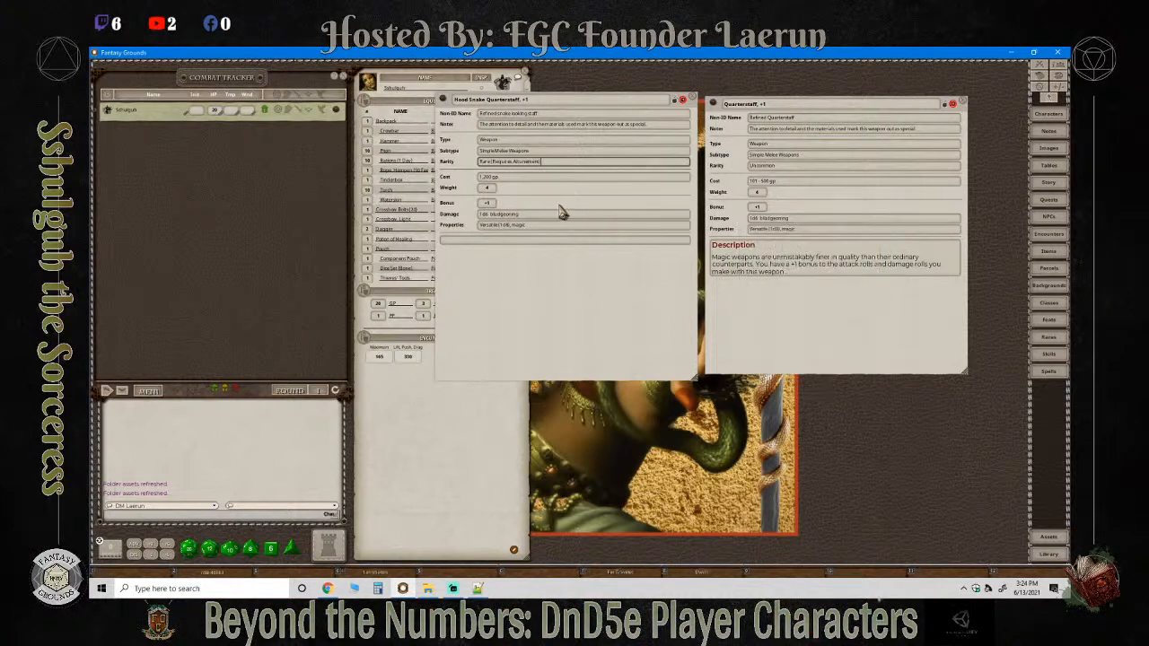
pyautogui.click(485, 188)
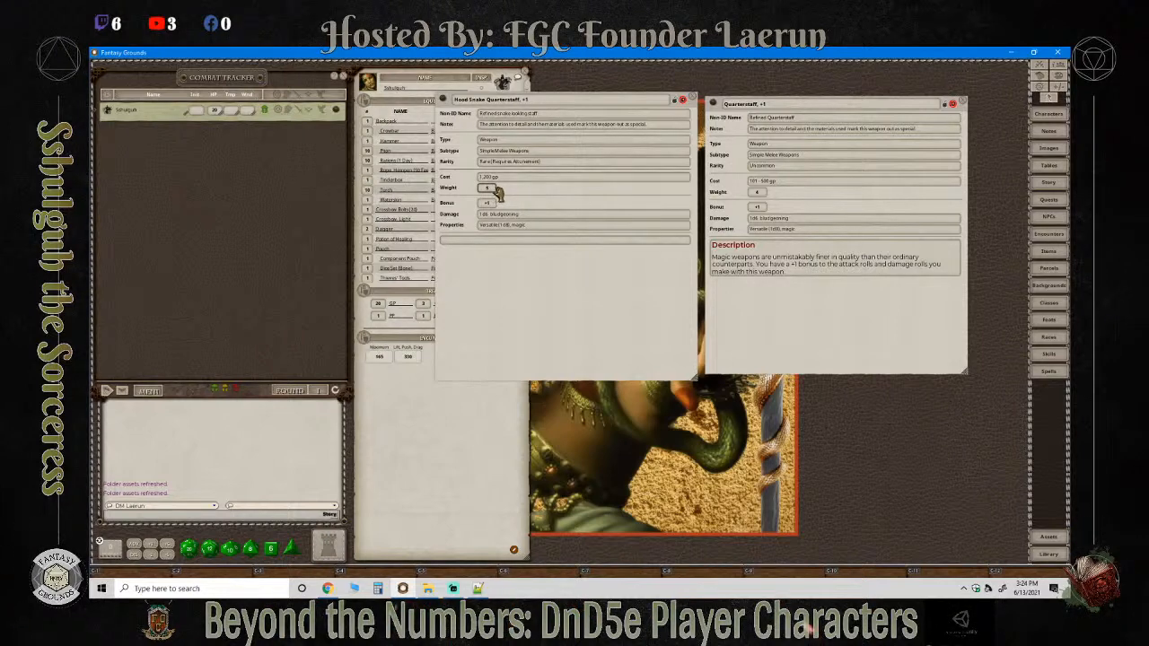
pyautogui.write('3')
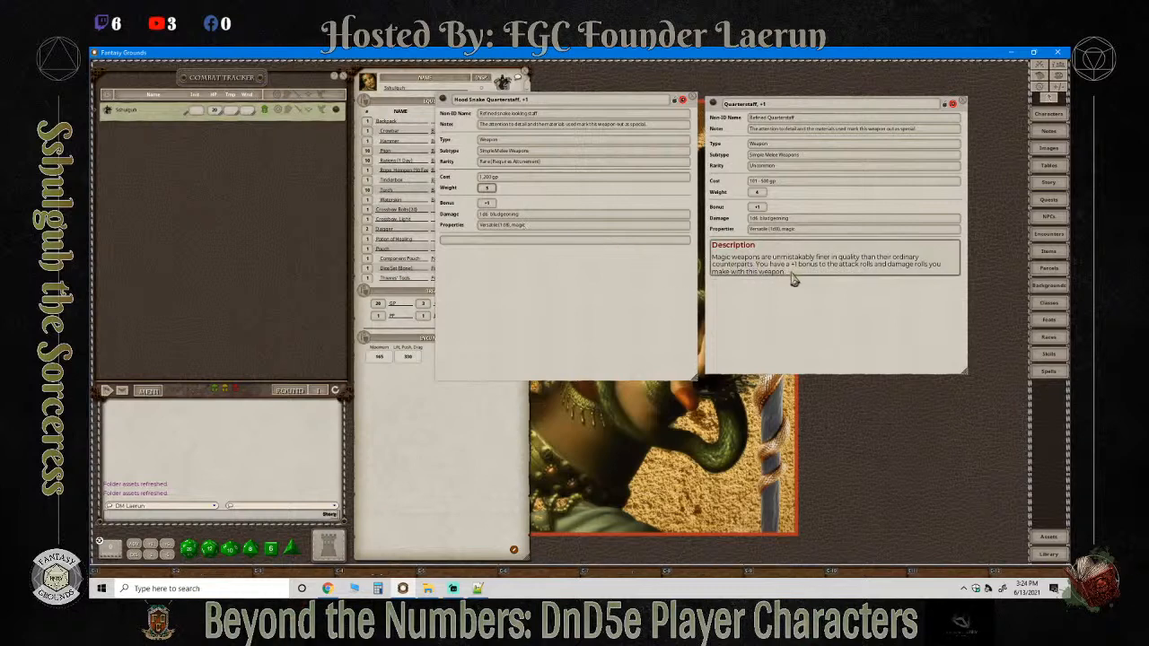
# Copy the Quarterstaff, +1's full description into the Hood Snake Quarterstaff's description and remove the blank line under its title.
pyautogui.moveTo(794, 278); pyautogui.dragTo(705, 249)
pyautogui.hotkey('ctrl', 'c')
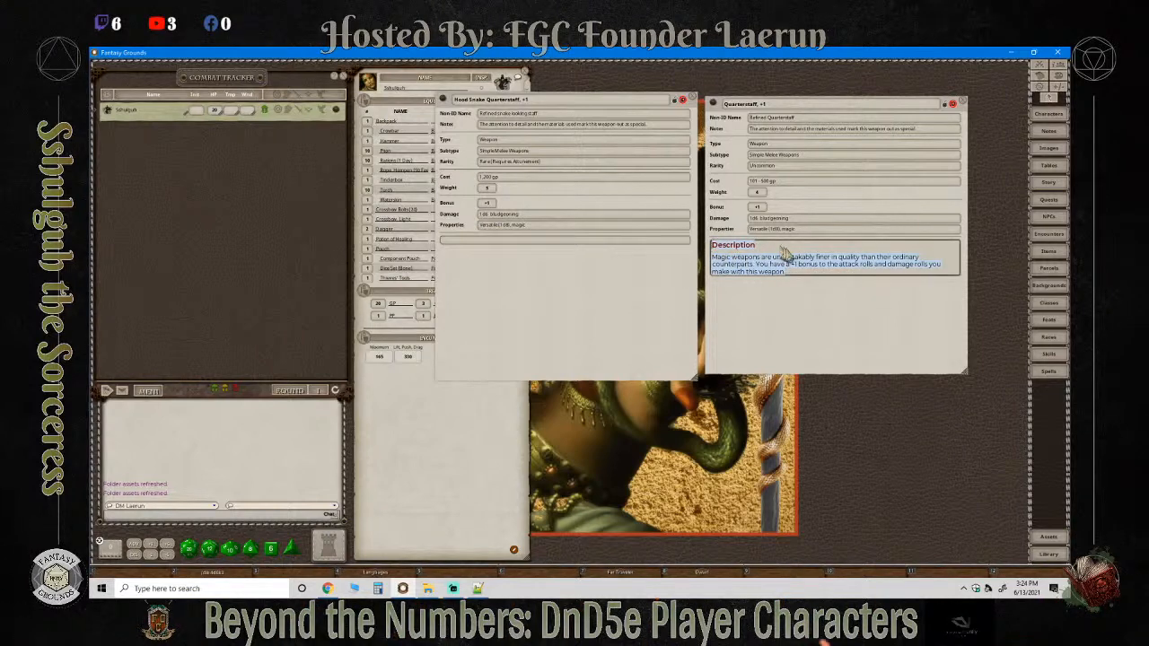
pyautogui.click(494, 241)
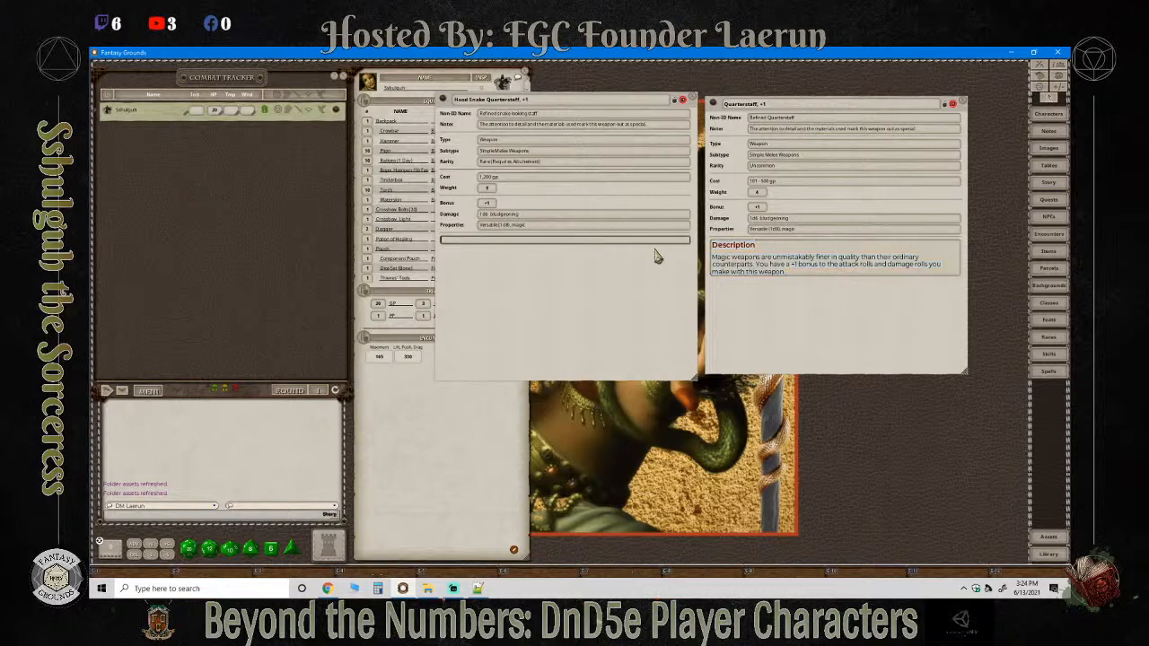
pyautogui.hotkey('ctrl', 'v')
pyautogui.click(443, 263)
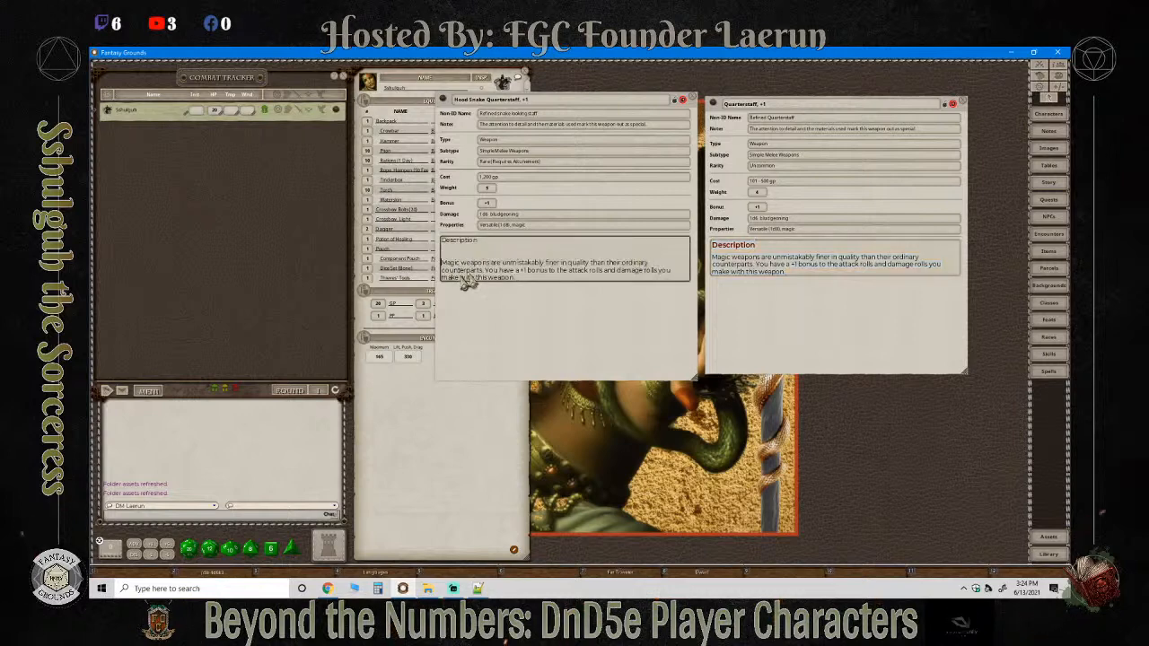
pyautogui.press('BackSpace')
# Format the Description line of the Hood Snake Quarterstaff as a heading and add a new paragraph after the pasted text.
pyautogui.moveTo(477, 244); pyautogui.dragTo(416, 248)
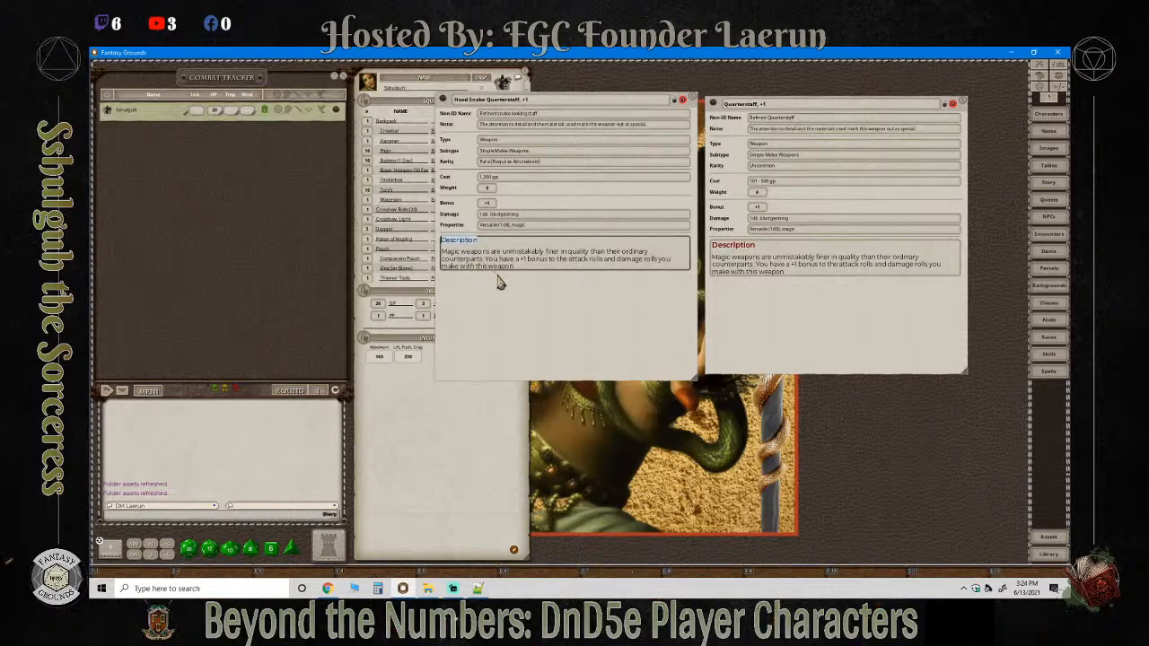
pyautogui.hotkey('ctrl', 'h')
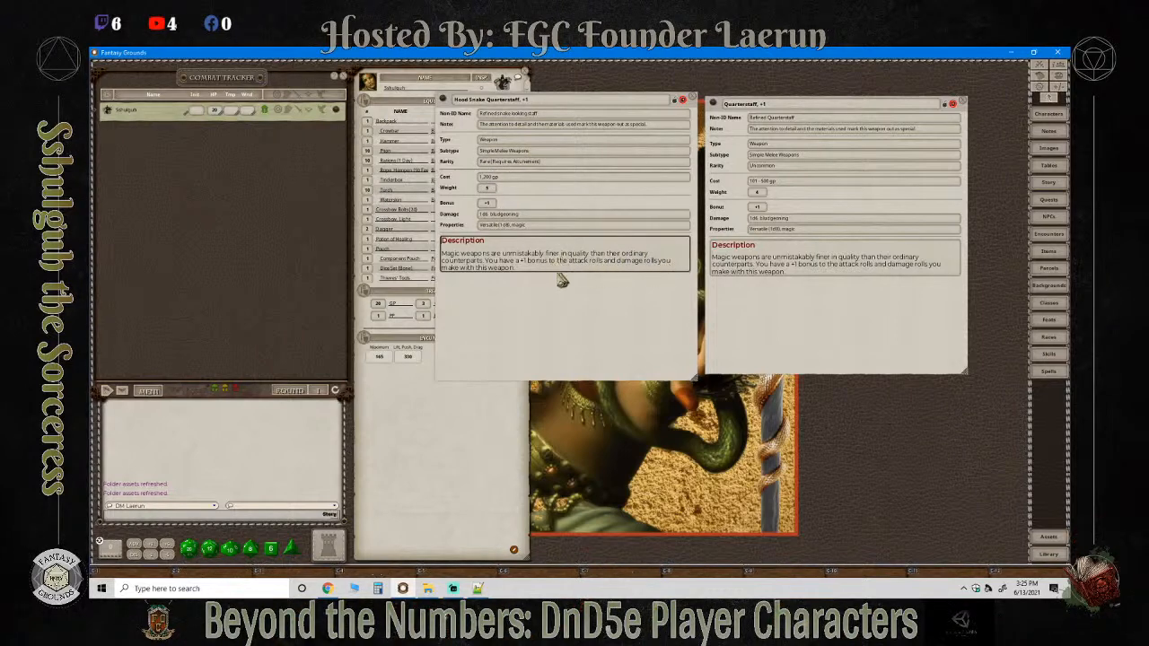
pyautogui.click(523, 278)
pyautogui.press('Return')
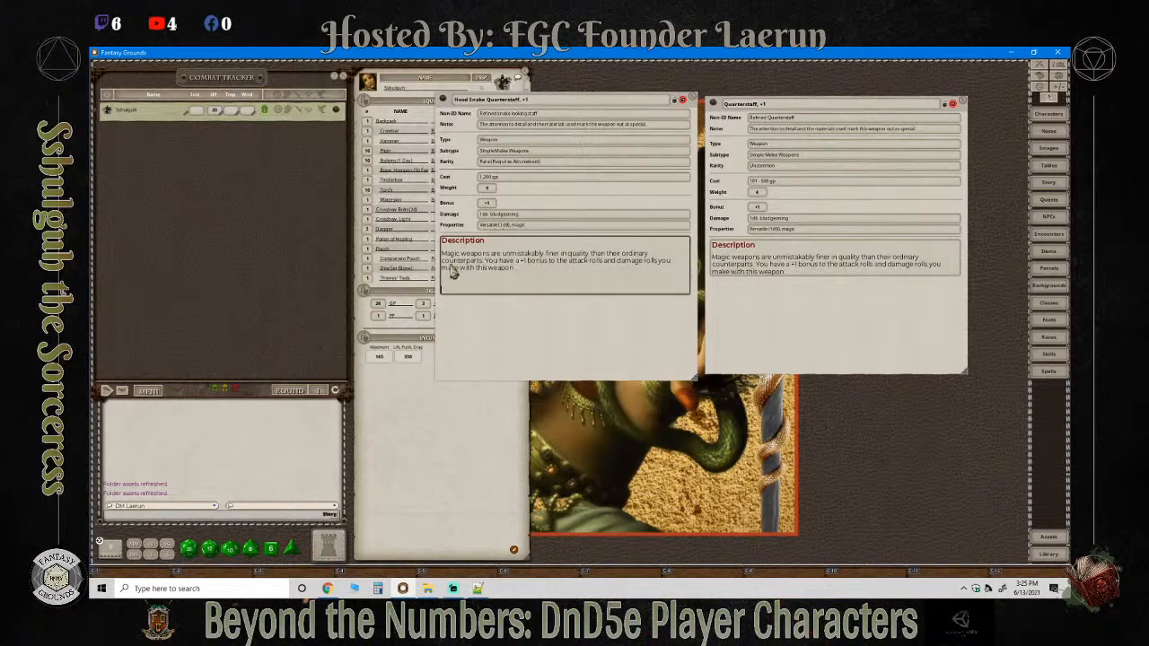
# Switch to Streamlabs OBS and read the stream chat.
pyautogui.click(328, 588)
pyautogui.click(328, 588)
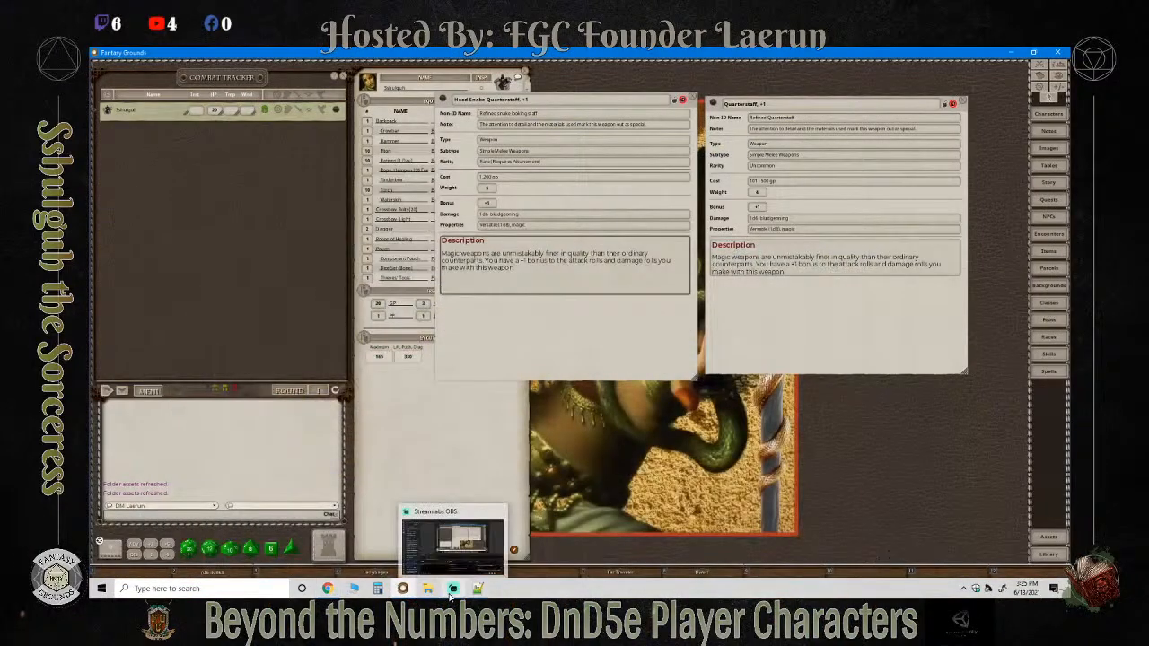
pyautogui.click(452, 590)
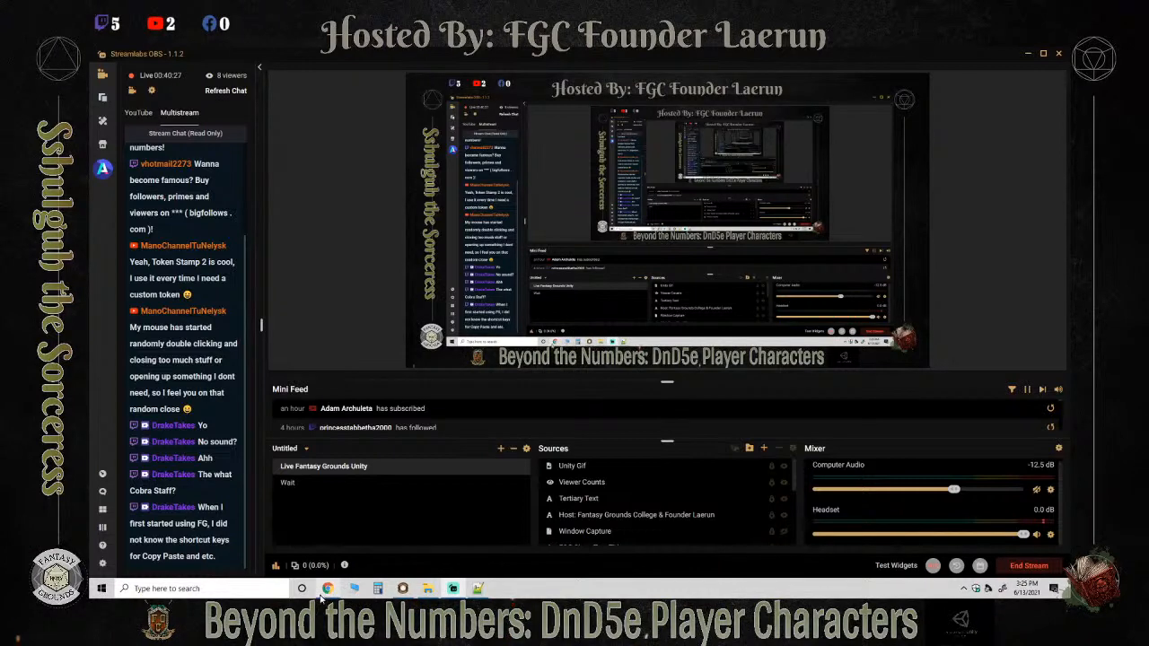
# Switch to Chrome, close the Token Stamp 2 and Patreon pages, and return to Fantasy Grounds.
pyautogui.click(353, 588)
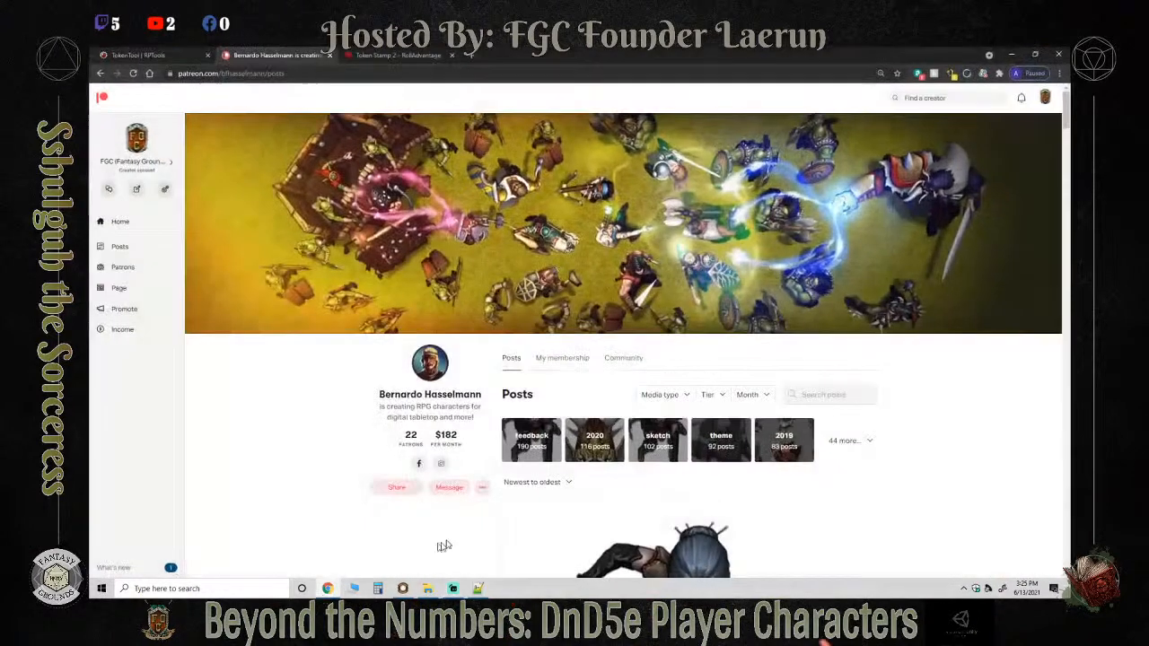
pyautogui.click(164, 56)
pyautogui.click(351, 58)
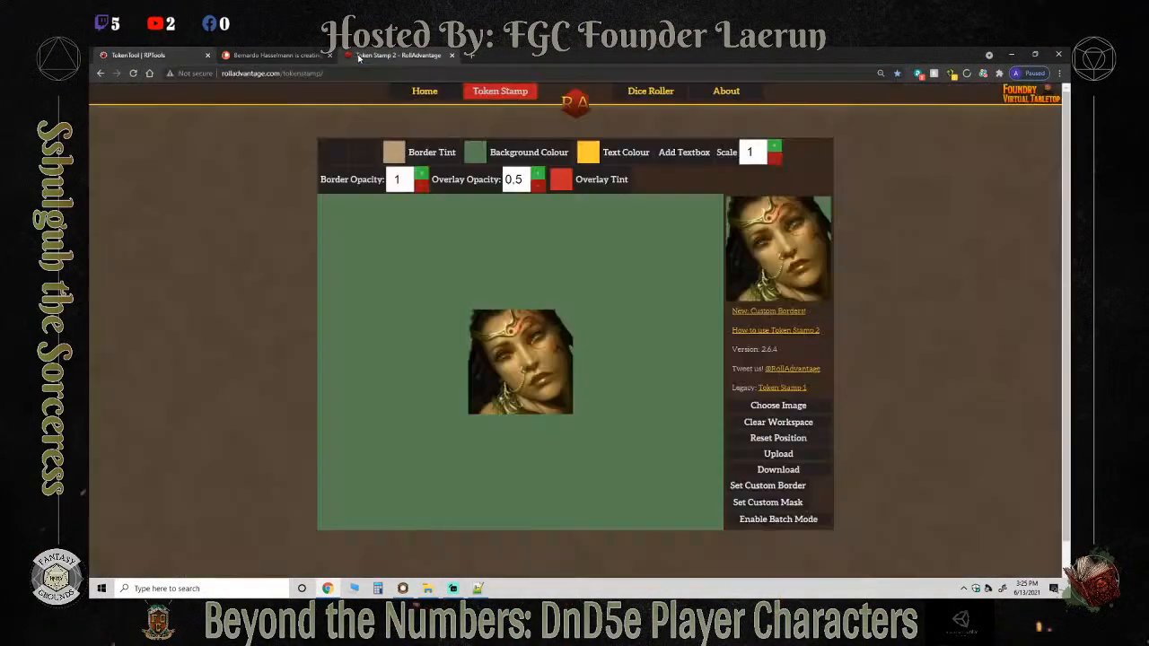
pyautogui.click(452, 55)
pyautogui.click(329, 55)
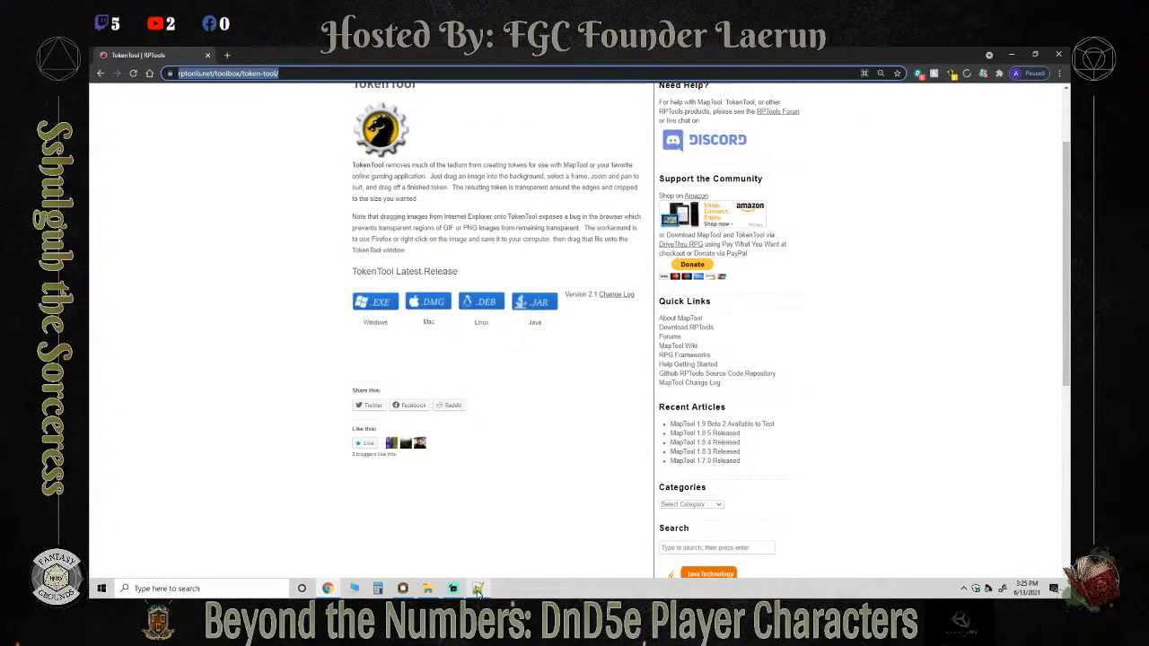
pyautogui.moveTo(479, 593)
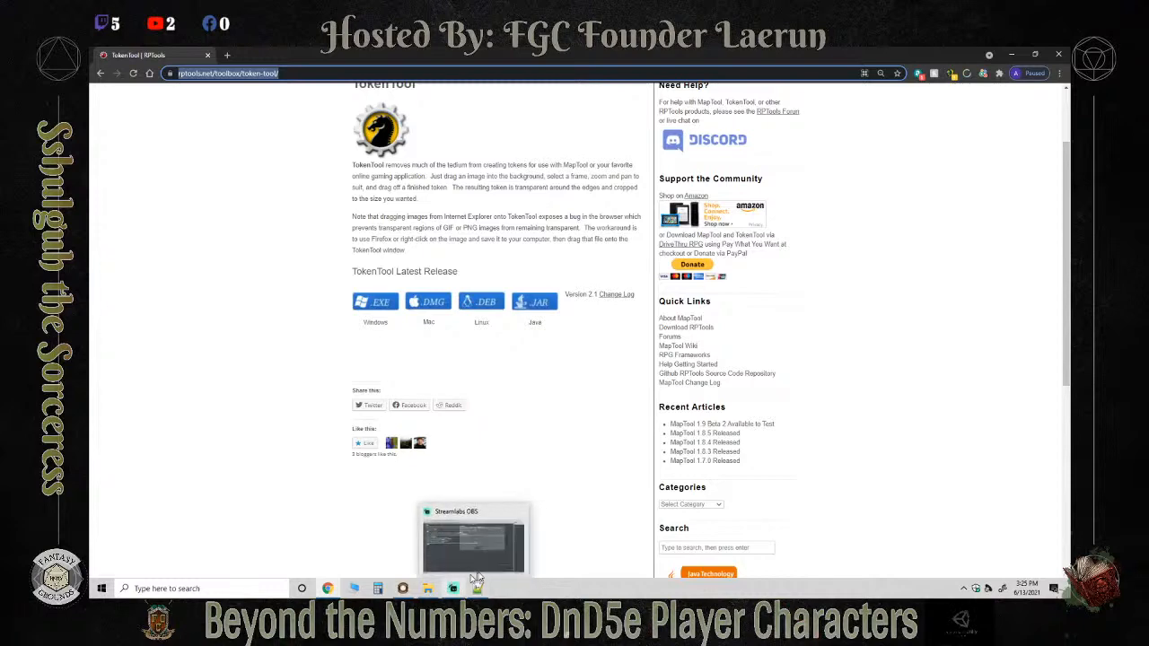
pyautogui.moveTo(501, 514)
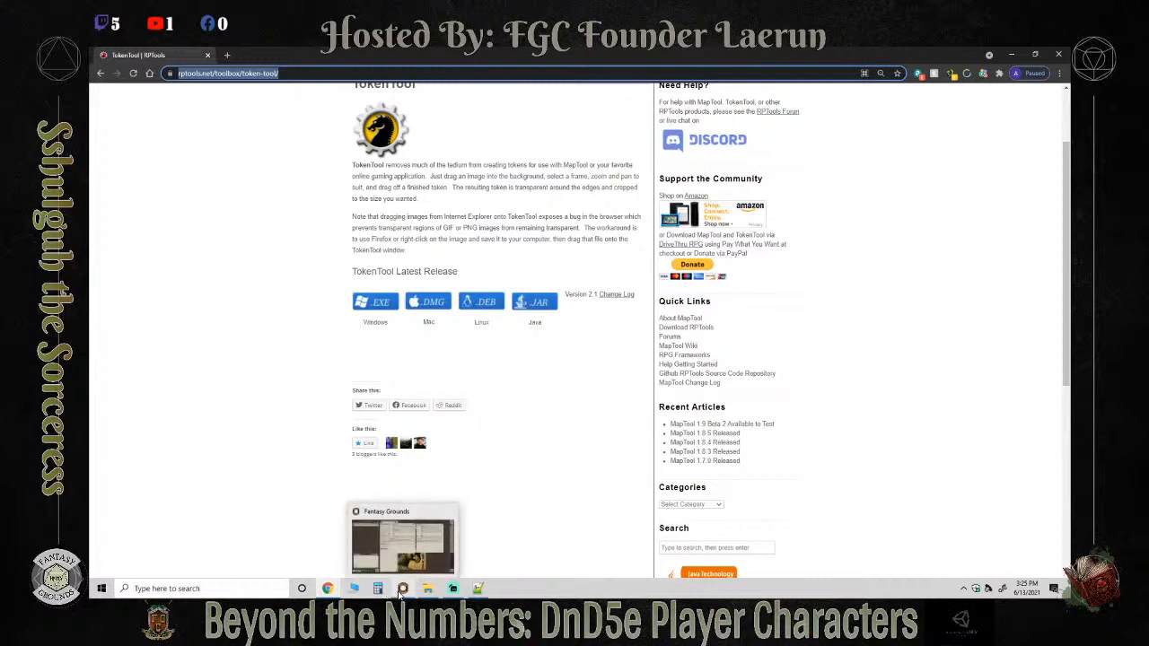
pyautogui.click(375, 591)
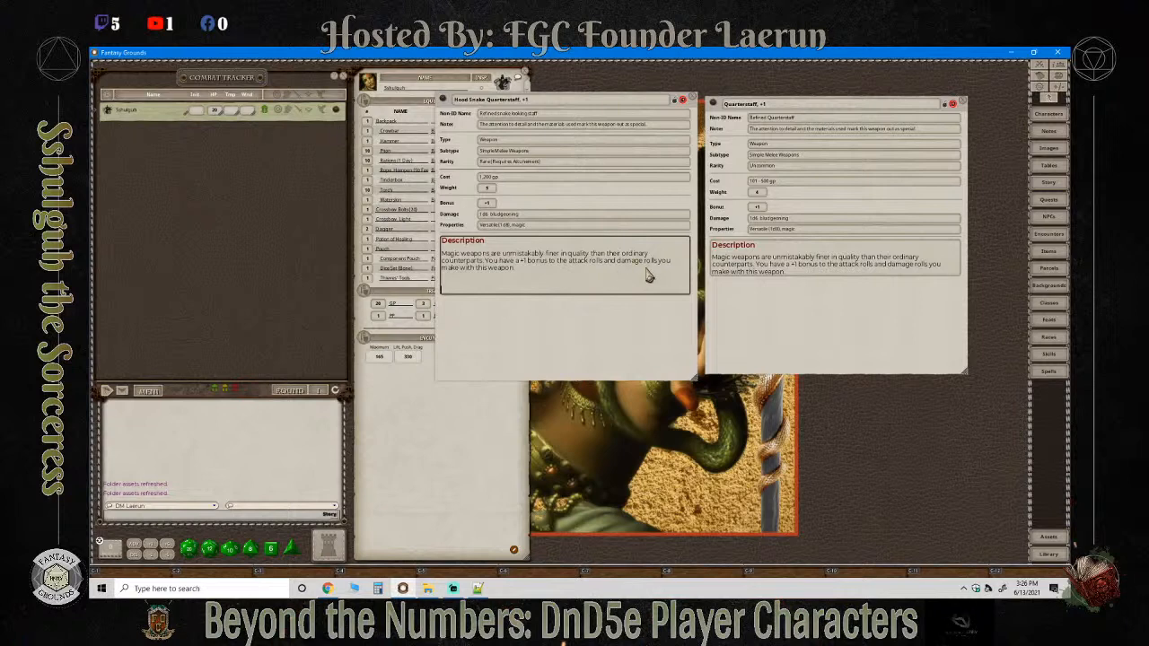
# Begin a new description paragraph with "When the wei" and extend the Hood Snake Quarterstaff's properties to end in "magic and poison damage".
pyautogui.click(536, 249)
pyautogui.press('Return')
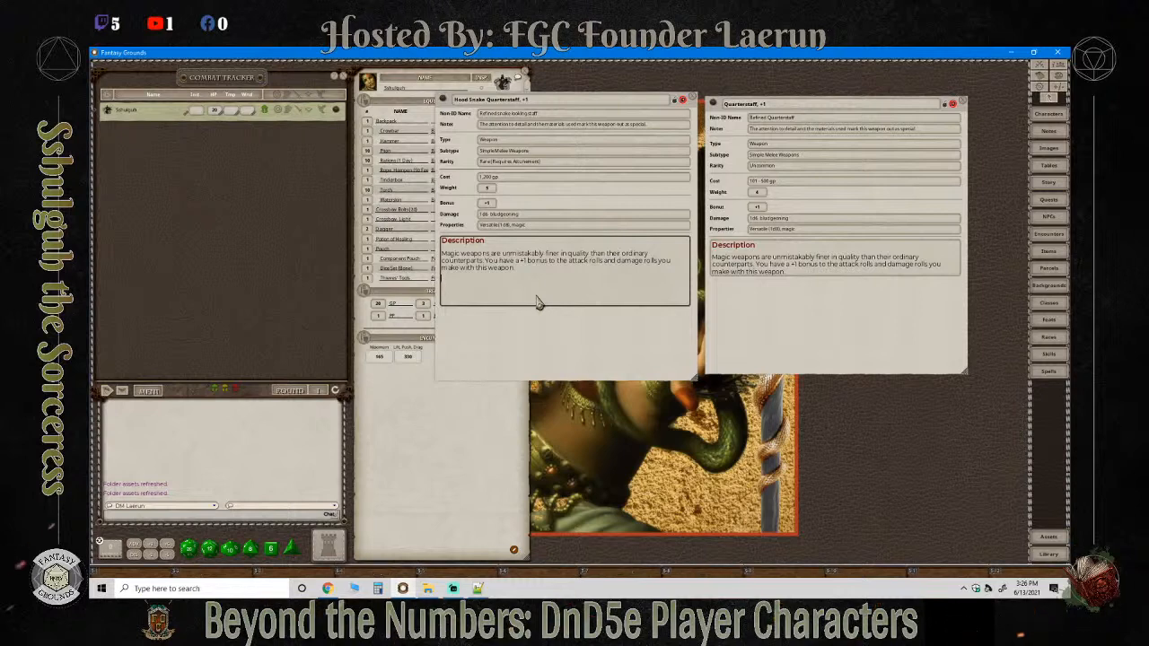
pyautogui.write('We')
pyautogui.press('BackSpace')
pyautogui.press('BackSpace')
pyautogui.press('BackSpace')
pyautogui.write('hen the')
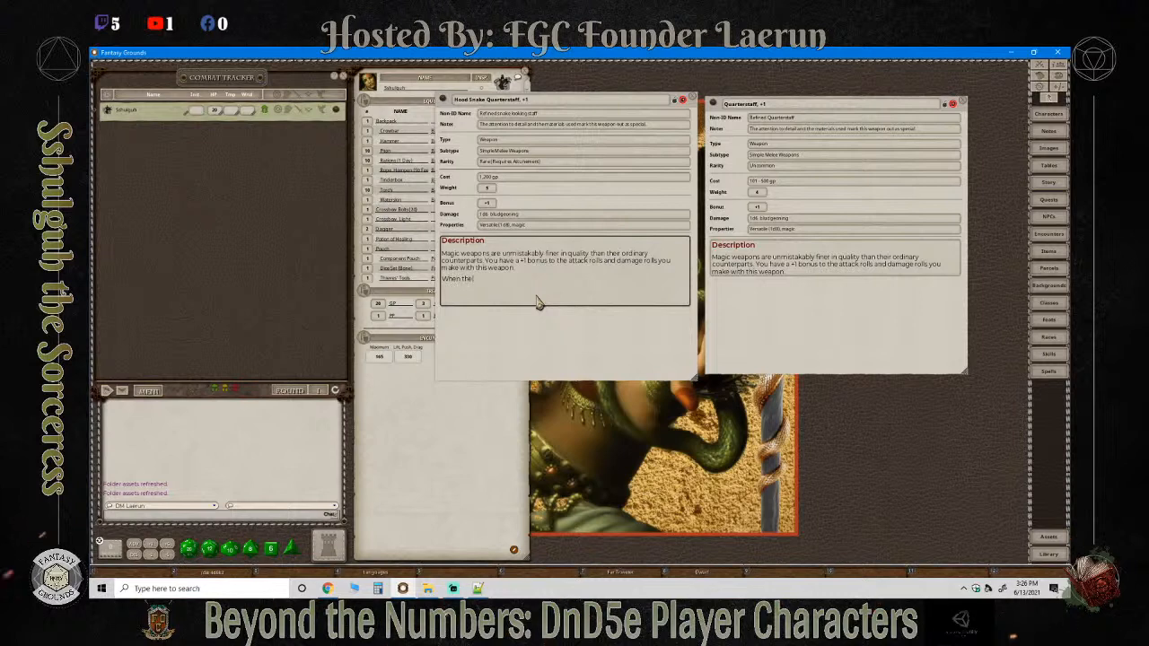
pyautogui.write(' we')
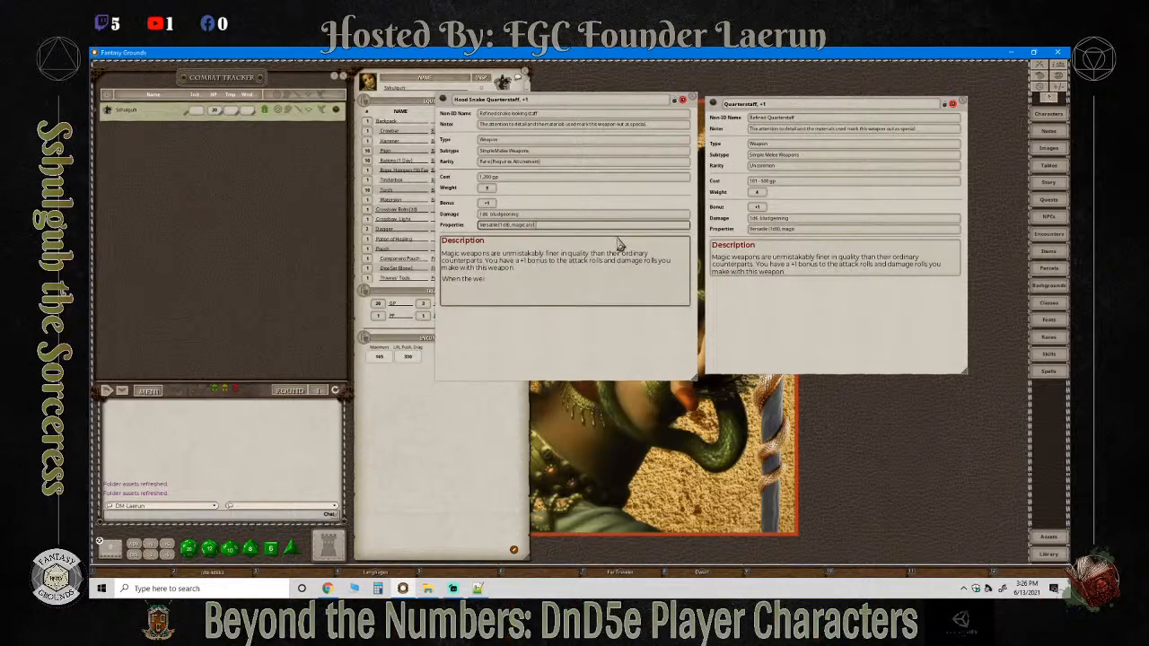
pyautogui.click(540, 226)
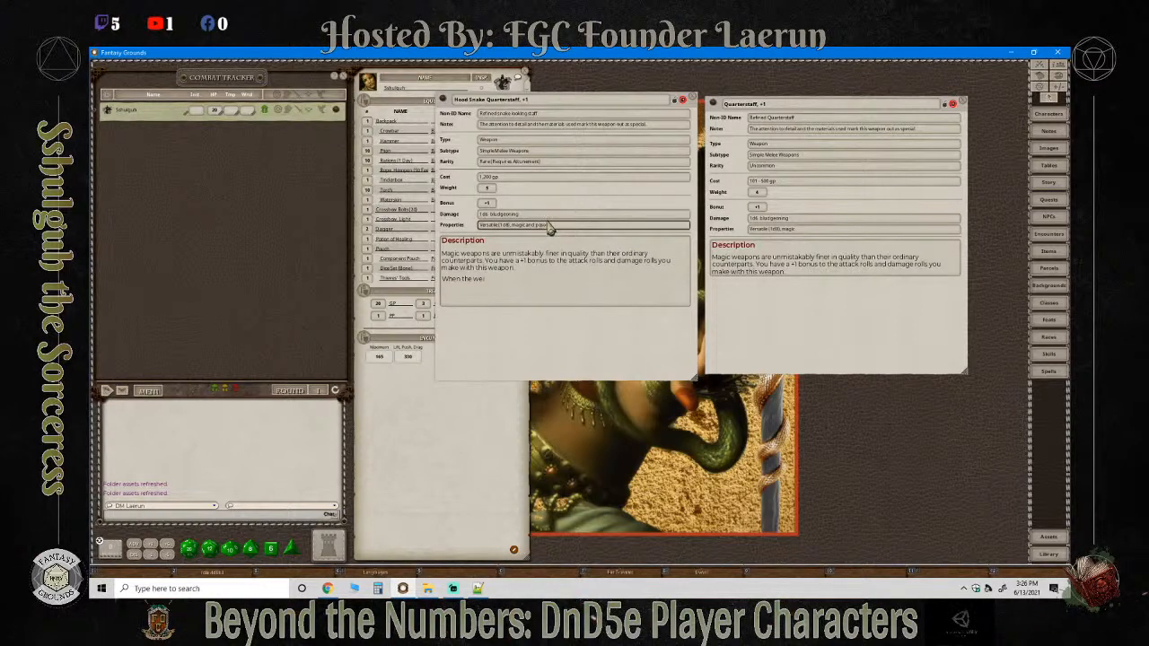
pyautogui.write('er')
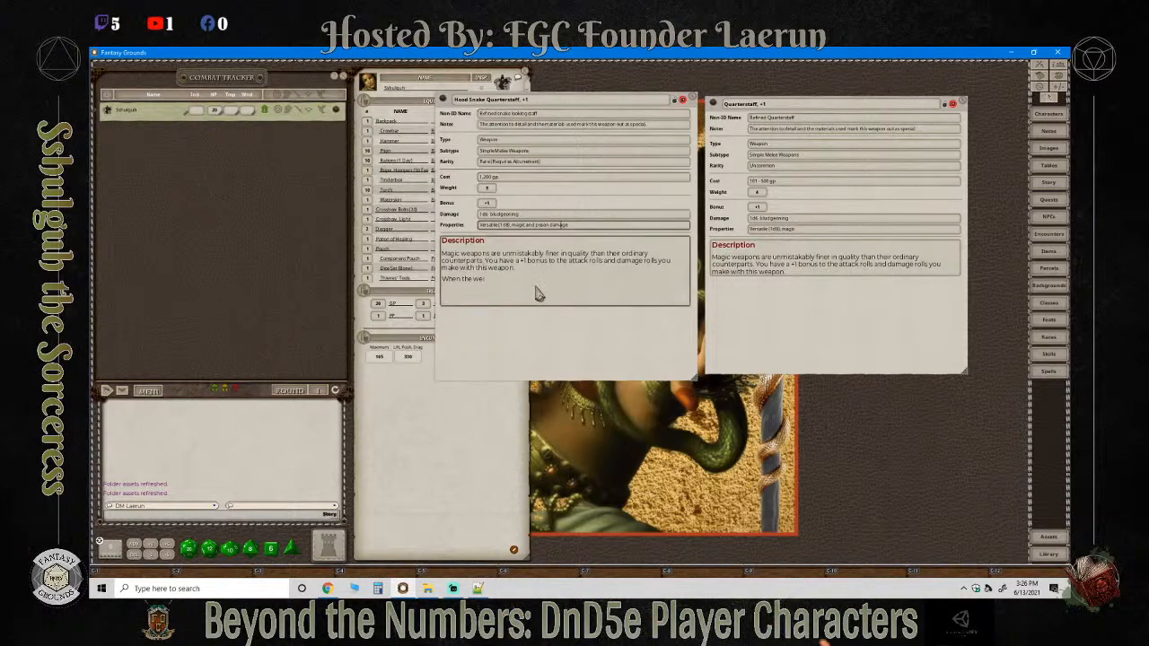
# Continue the unfinished description sentence to read "When the weilder is attuned to this staff, it confers an additional 1d4".
pyautogui.click(492, 281)
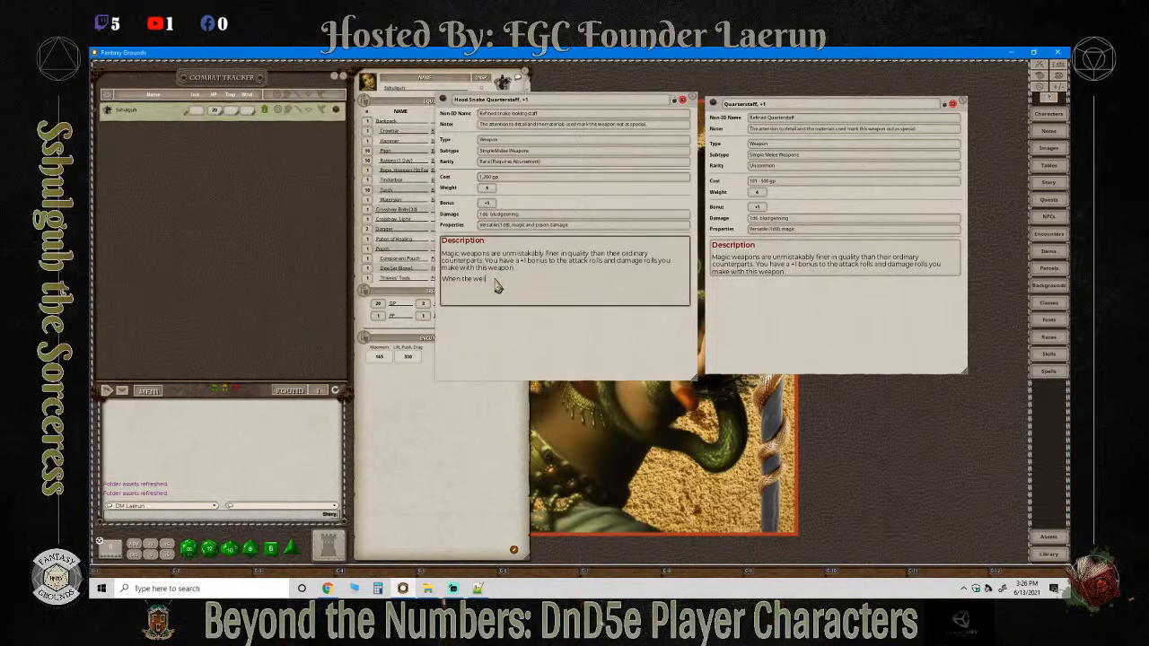
pyautogui.write('lder is attuned')
pyautogui.press('Return')
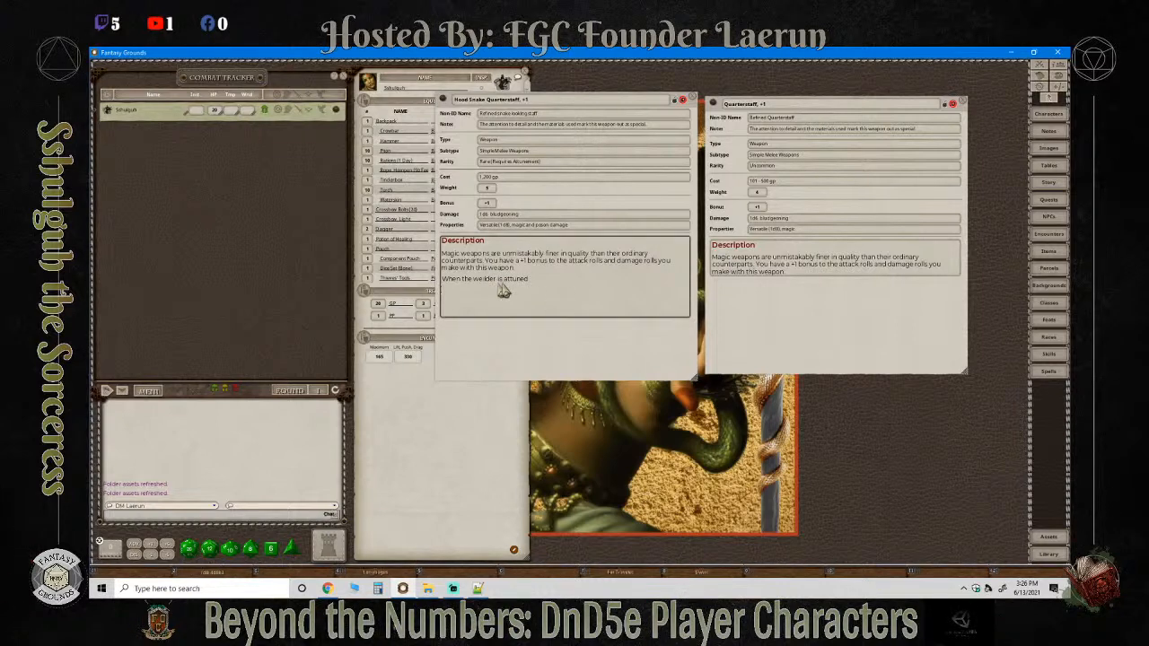
pyautogui.write('to this')
pyautogui.press('BackSpace')
pyautogui.press('BackSpace')
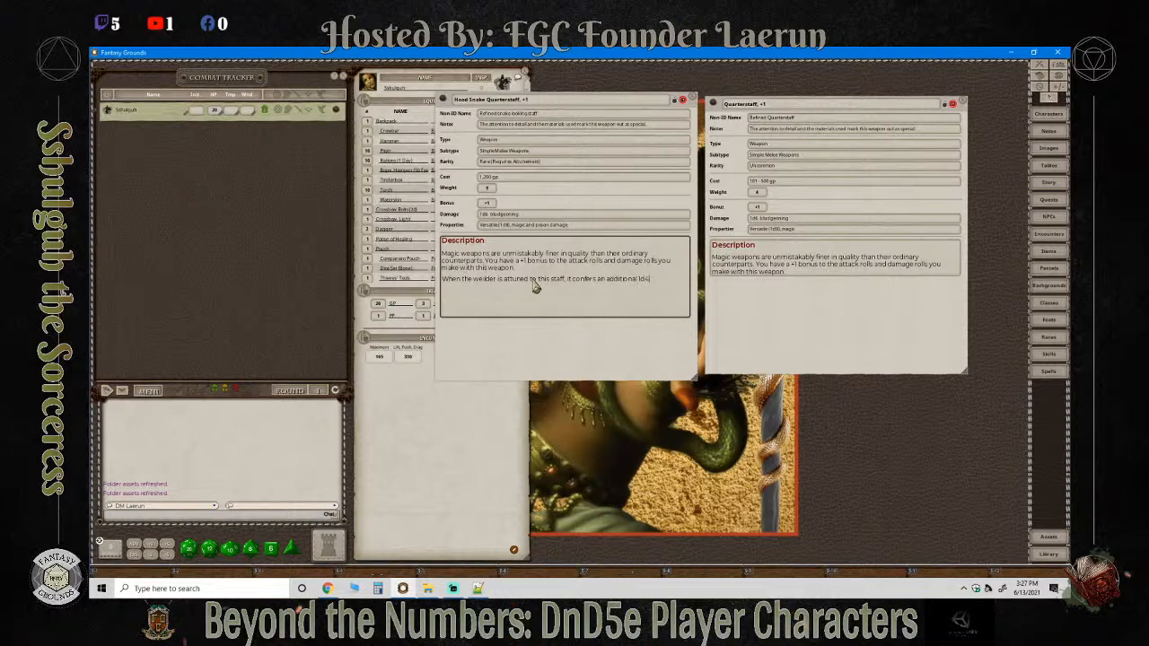
# Finish the description sentence after "1d4" with "+ caster level poison damage".
pyautogui.write('+')
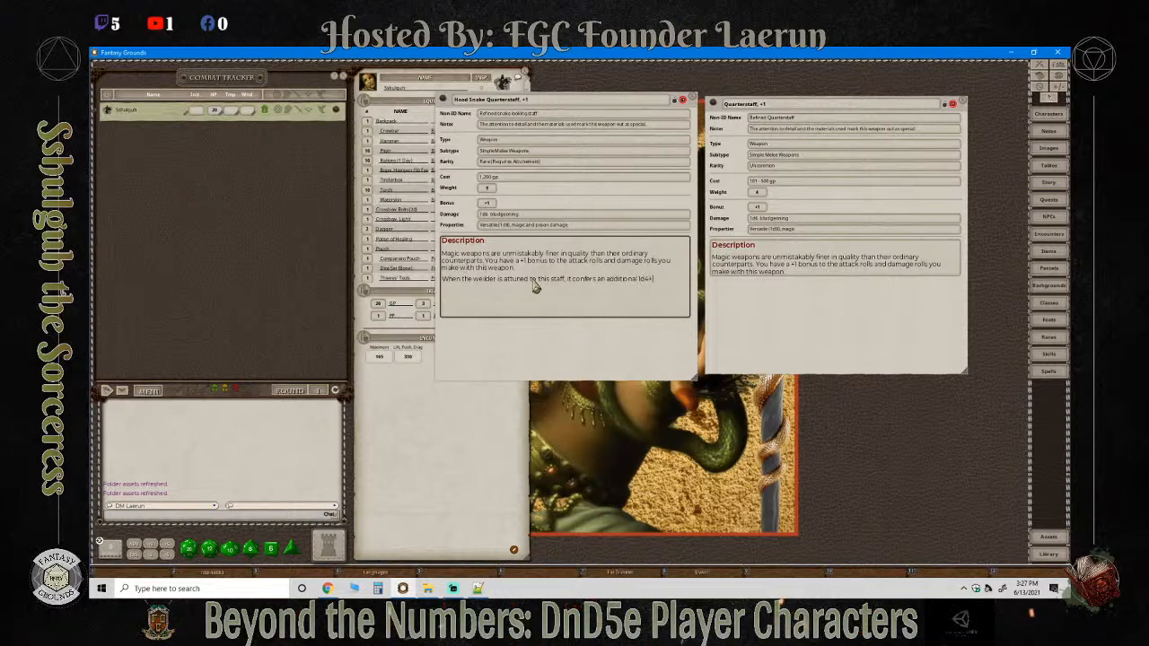
pyautogui.write(' cas')
pyautogui.write('level po')
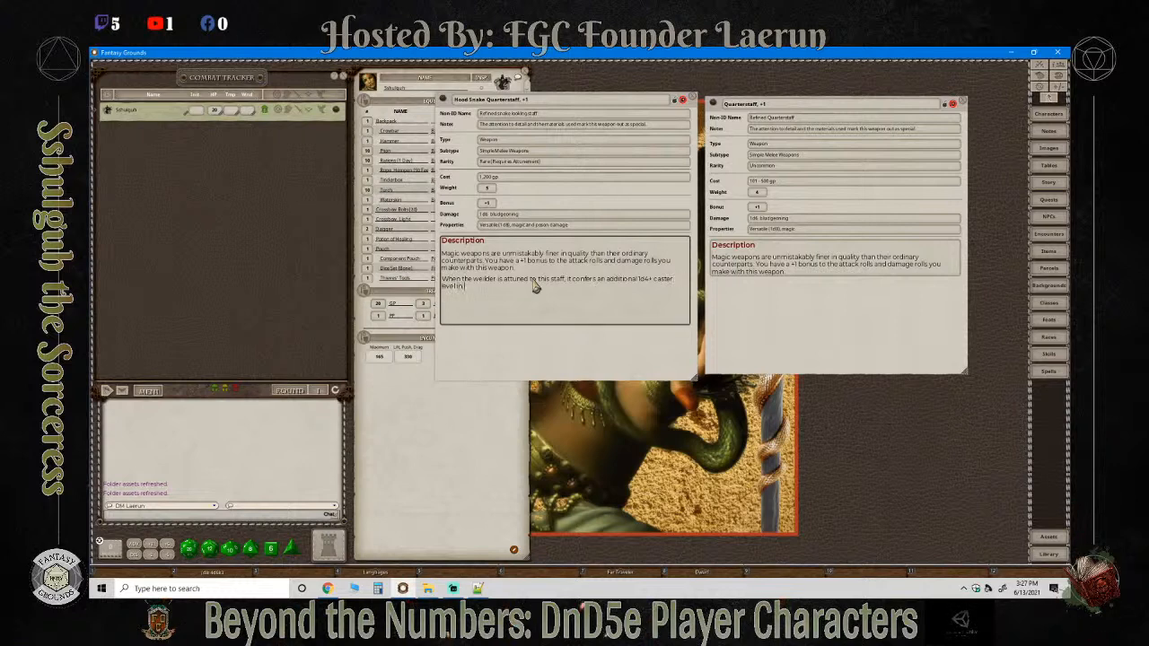
pyautogui.write(' in po')
pyautogui.write('po')
pyautogui.write('ison damage')
pyautogui.press('ctrl')
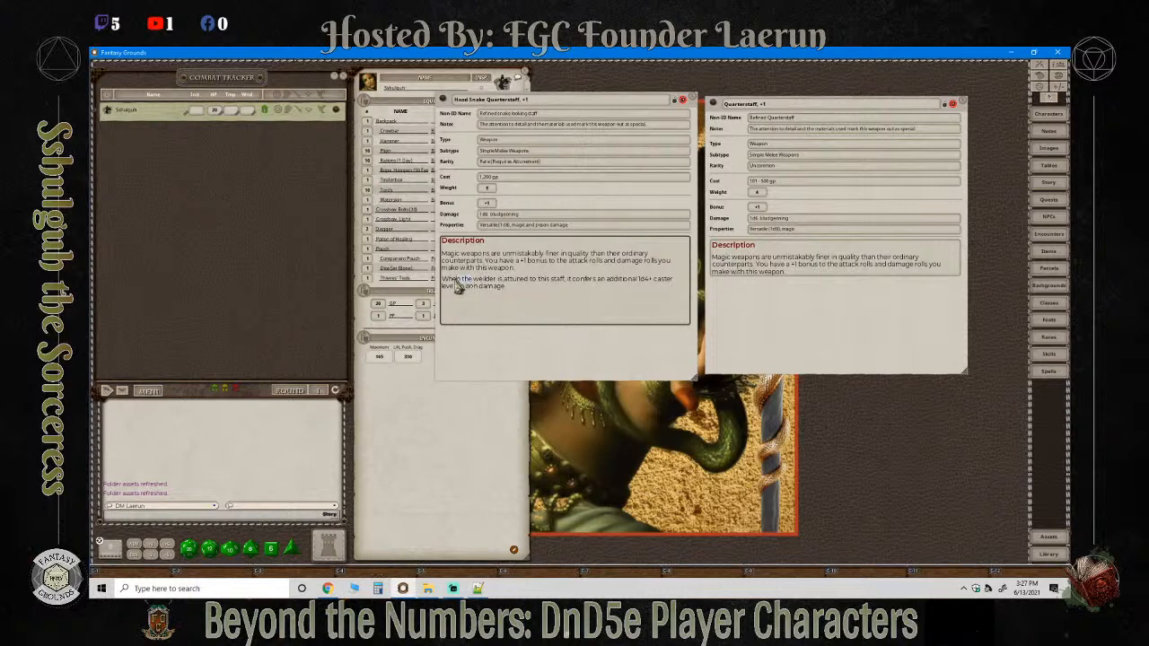
# Reword the start of the second description paragraph to "The weilder must be a spellcaster".
pyautogui.moveTo(465, 284); pyautogui.dragTo(437, 287)
pyautogui.press('BackSpace')
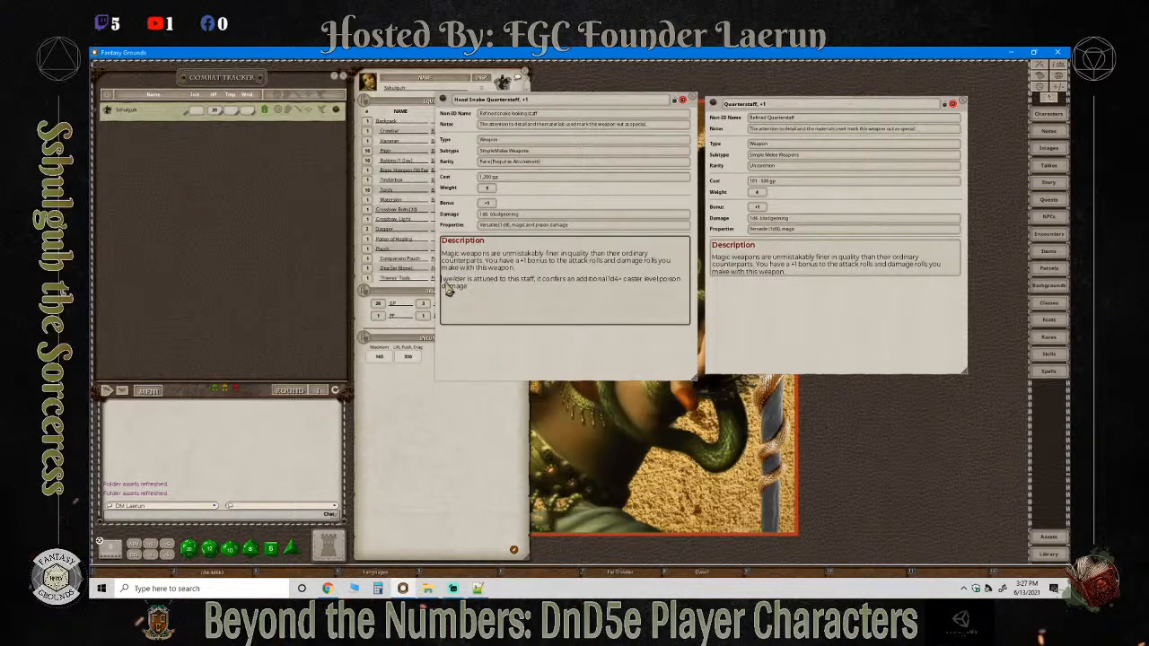
pyautogui.write('The')
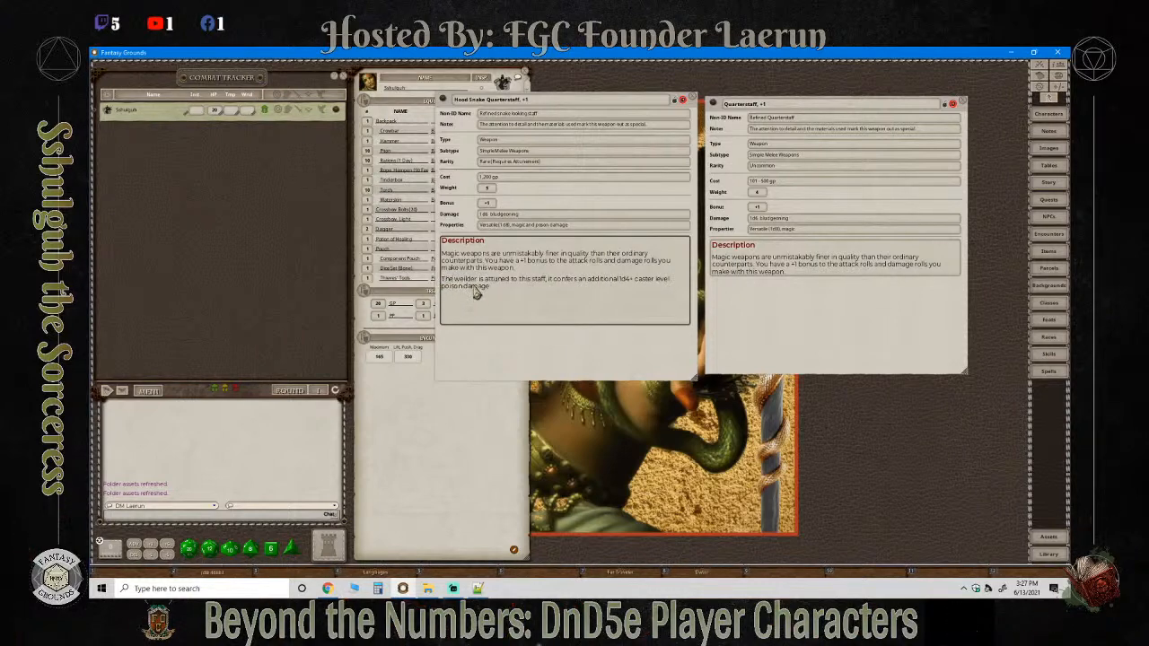
pyautogui.click(477, 281)
pyautogui.write('must be')
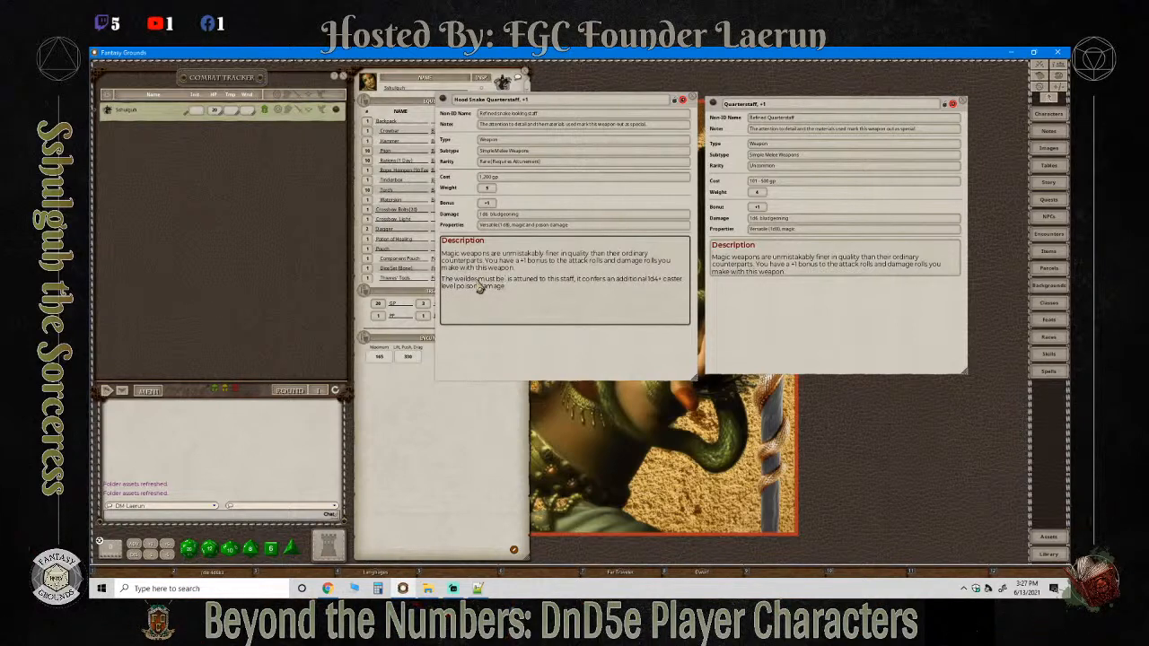
pyautogui.write(' a spellcaster')
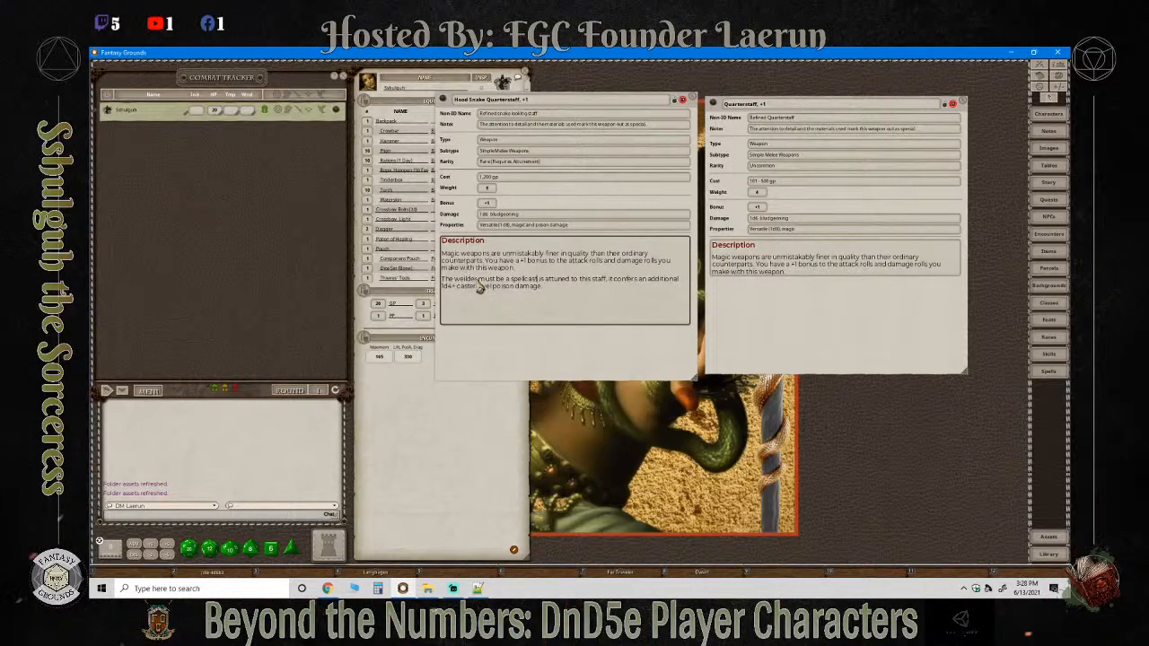
pyautogui.write('r')
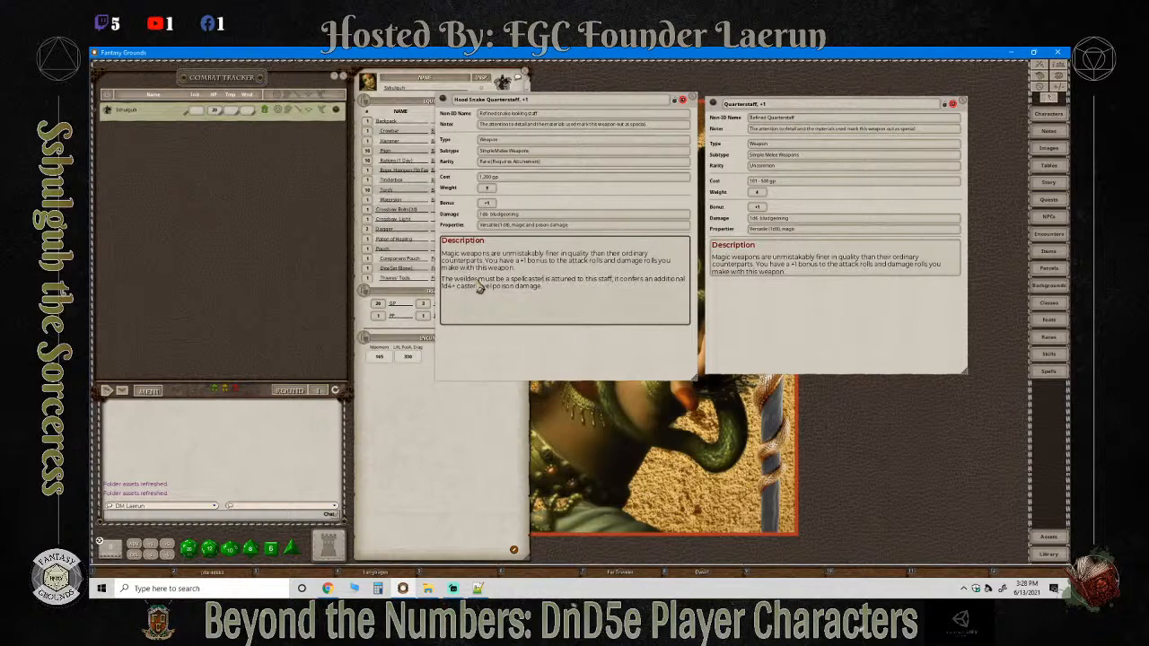
# Replace "is" between "spellcaster" and "attuned to this staff" with "and".
pyautogui.press('Delete')
pyautogui.press('Delete')
pyautogui.press('Delete')
pyautogui.write('and')
pyautogui.press('BackSpace')
pyautogui.press('BackSpace')
pyautogui.press('BackSpace')
pyautogui.press('BackSpace')
pyautogui.press('BackSpace')
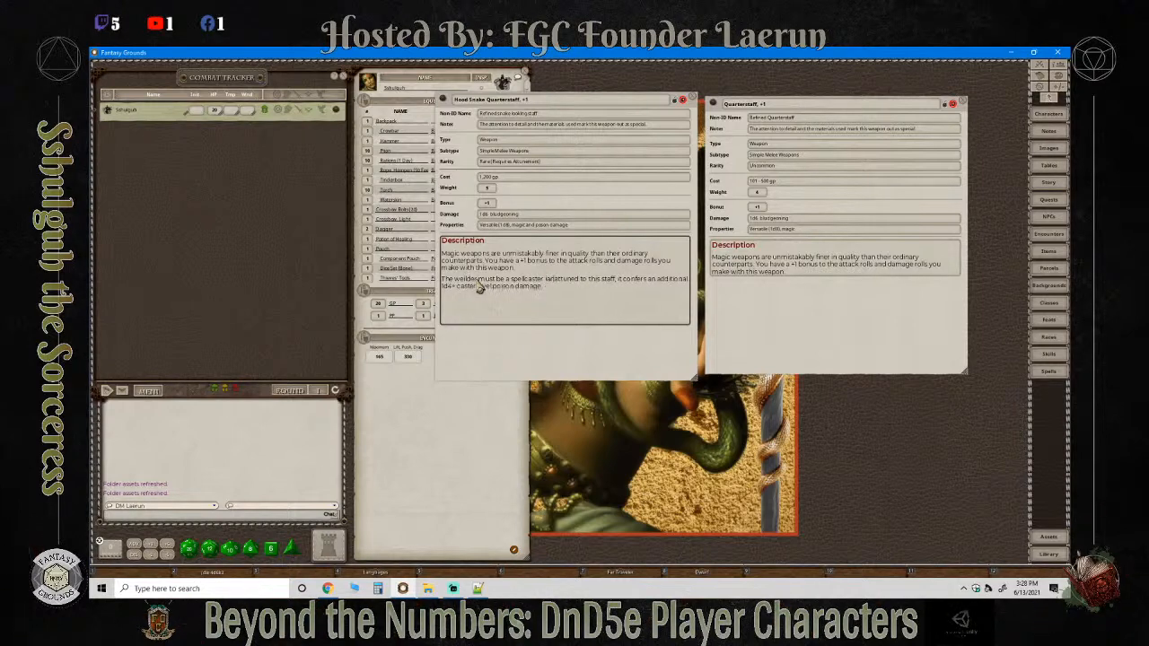
pyautogui.write('and')
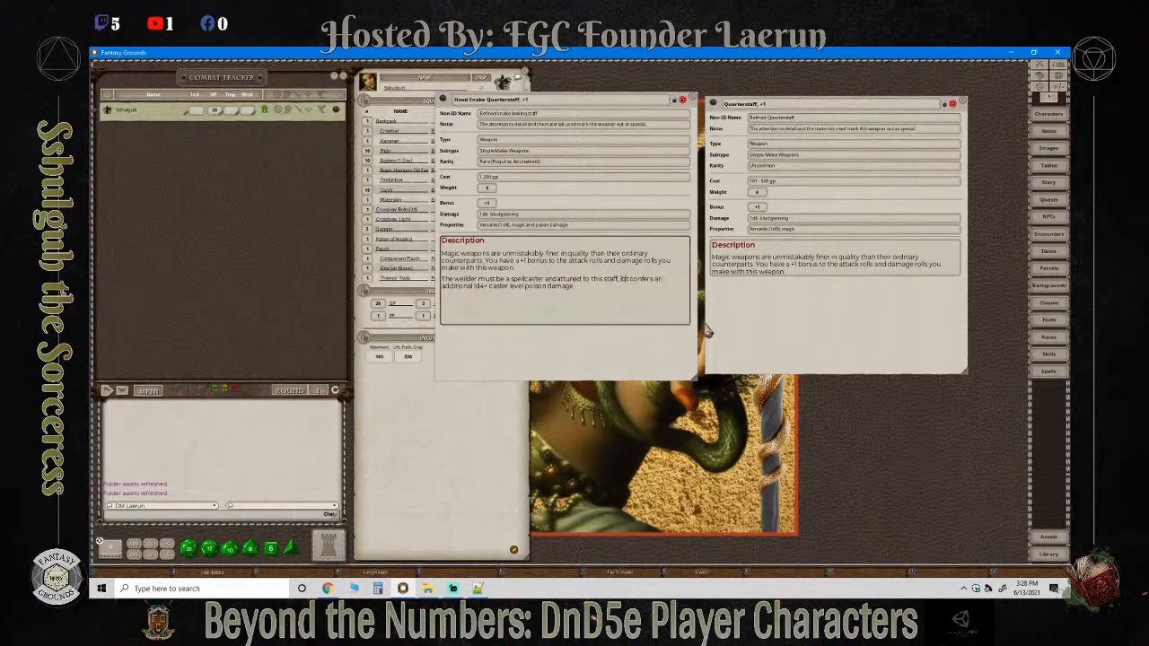
# Change "it confers" to "before it will confer" and make the wielder requirement "an evil aligned spellcaster".
pyautogui.write('before')
pyautogui.press('BackSpace')
pyautogui.press('BackSpace')
pyautogui.press('BackSpace')
pyautogui.press('BackSpace')
pyautogui.press('BackSpace')
pyautogui.press('BackSpace')
pyautogui.write('before')
pyautogui.write('will')
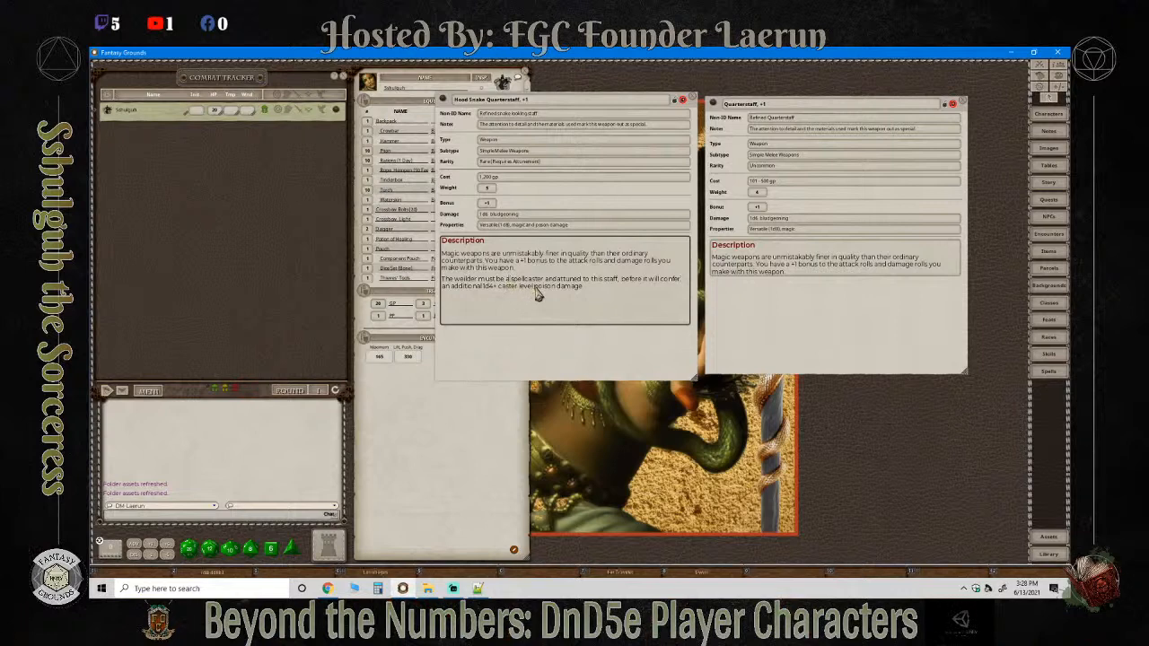
pyautogui.write('n evil')
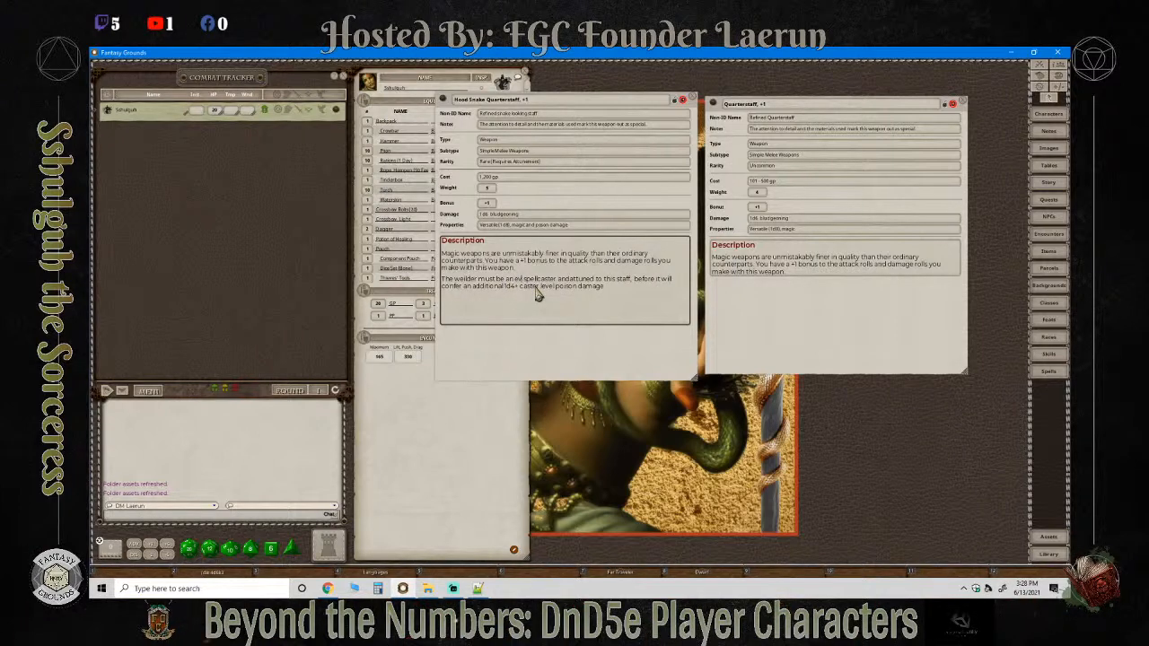
pyautogui.write(' aligned')
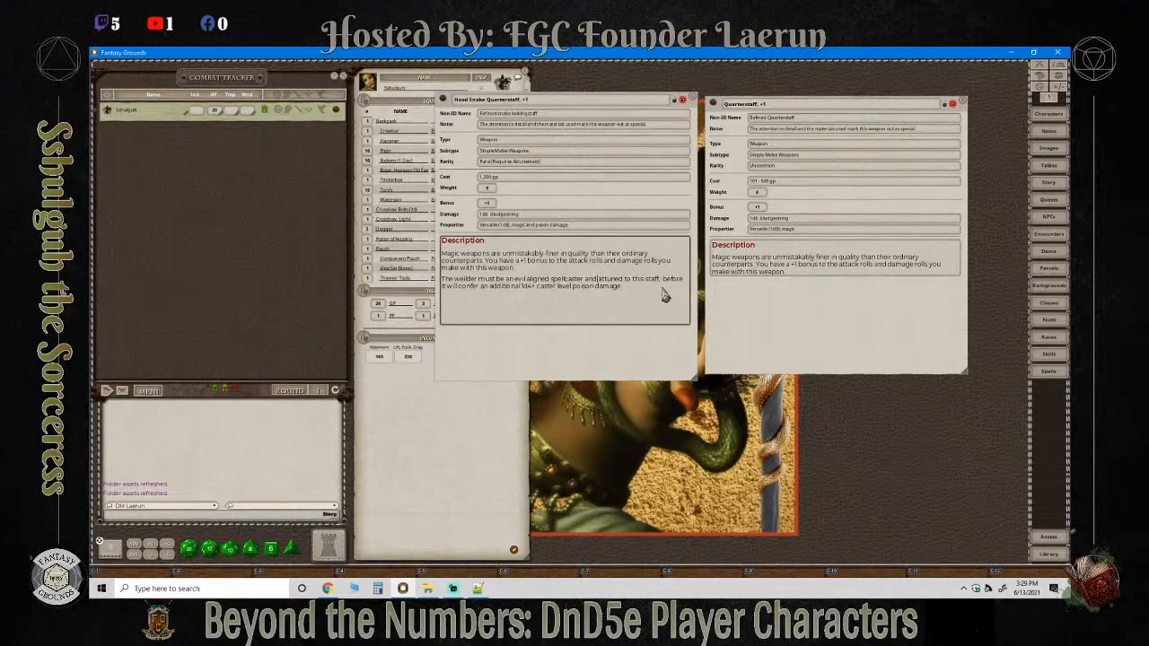
# Reword the extra damage in the description as "1d4+1/2 the caster's level in poison damage".
pyautogui.click(538, 289)
pyautogui.write('the ')
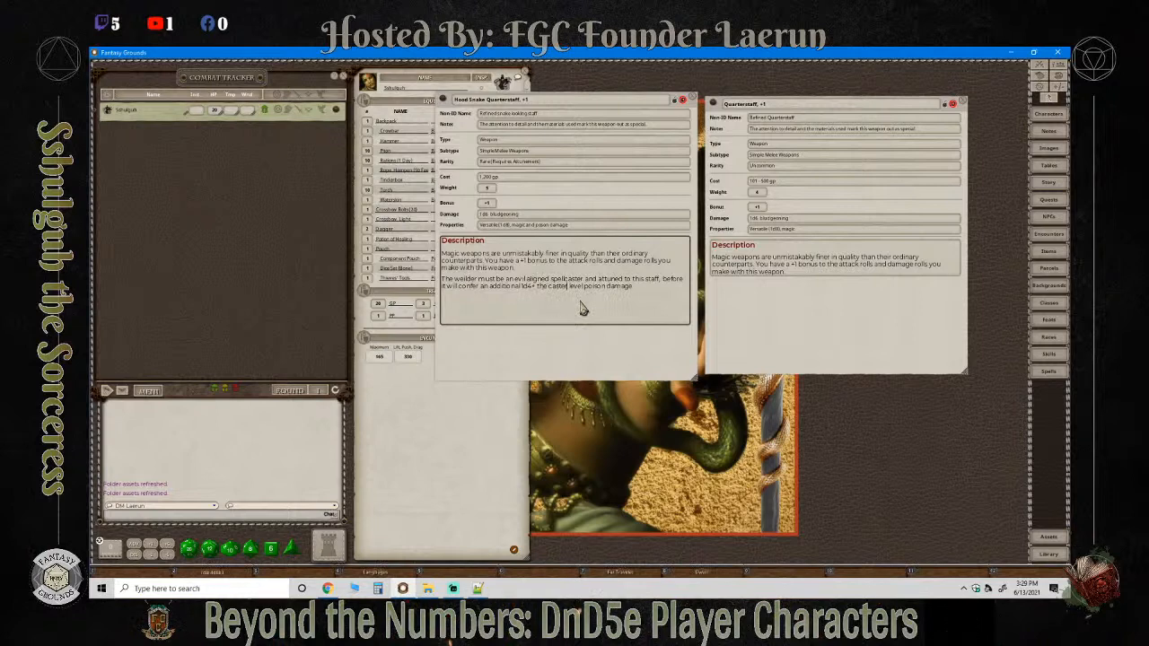
pyautogui.write("'s")
pyautogui.click(598, 289)
pyautogui.write('in')
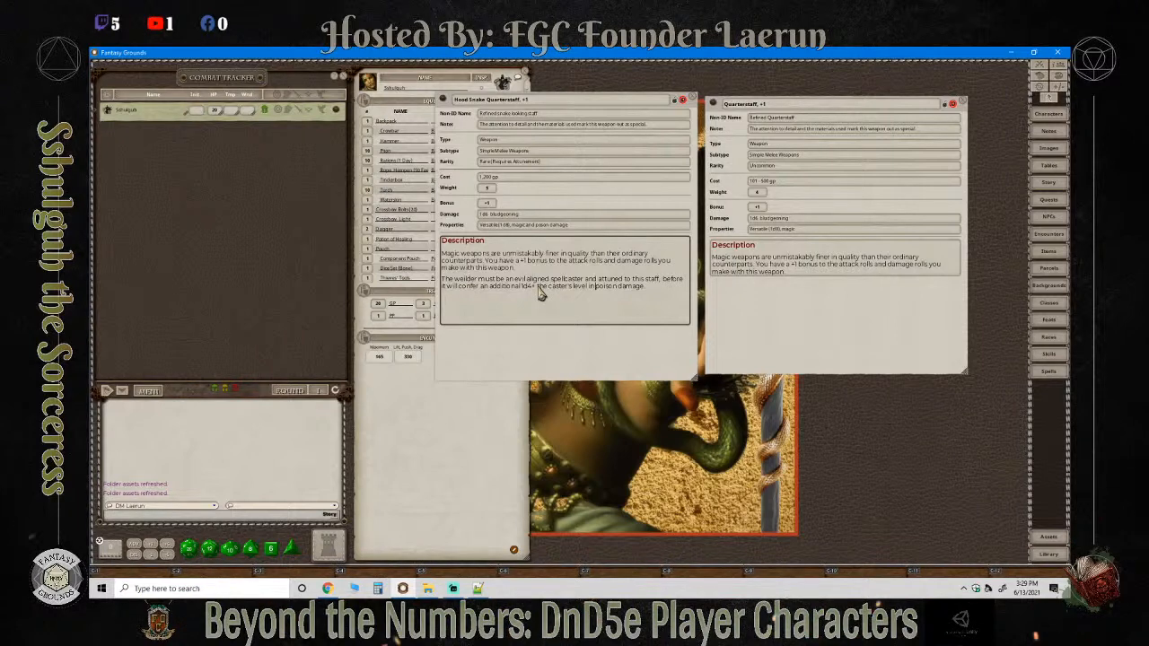
pyautogui.click(536, 287)
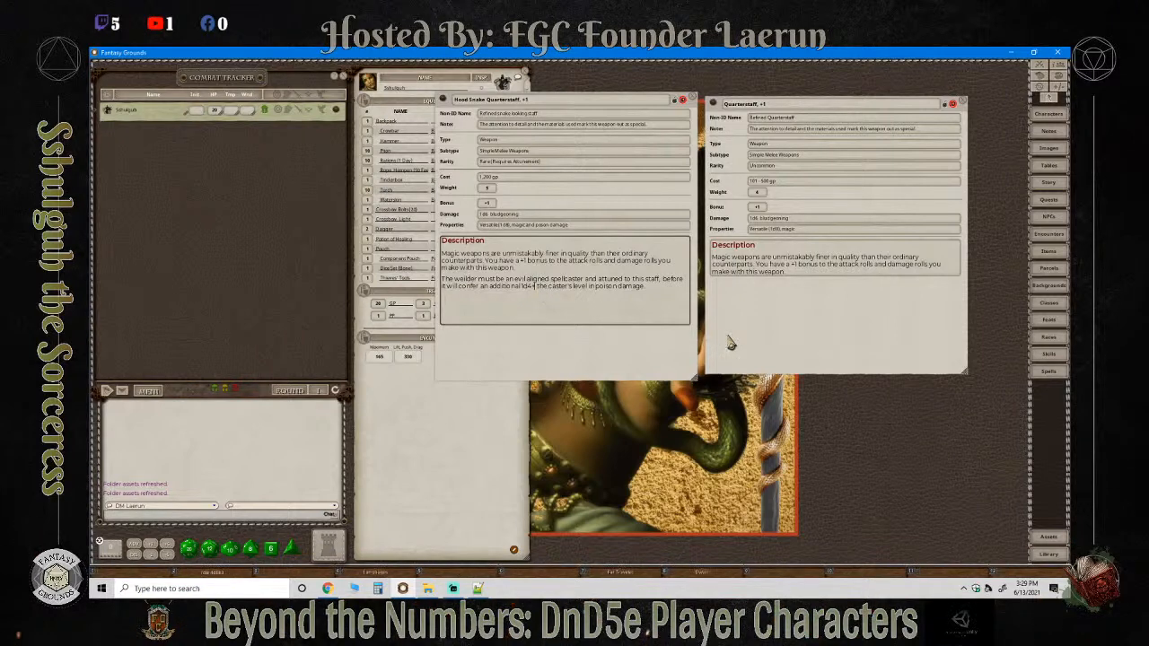
pyautogui.write('1/2')
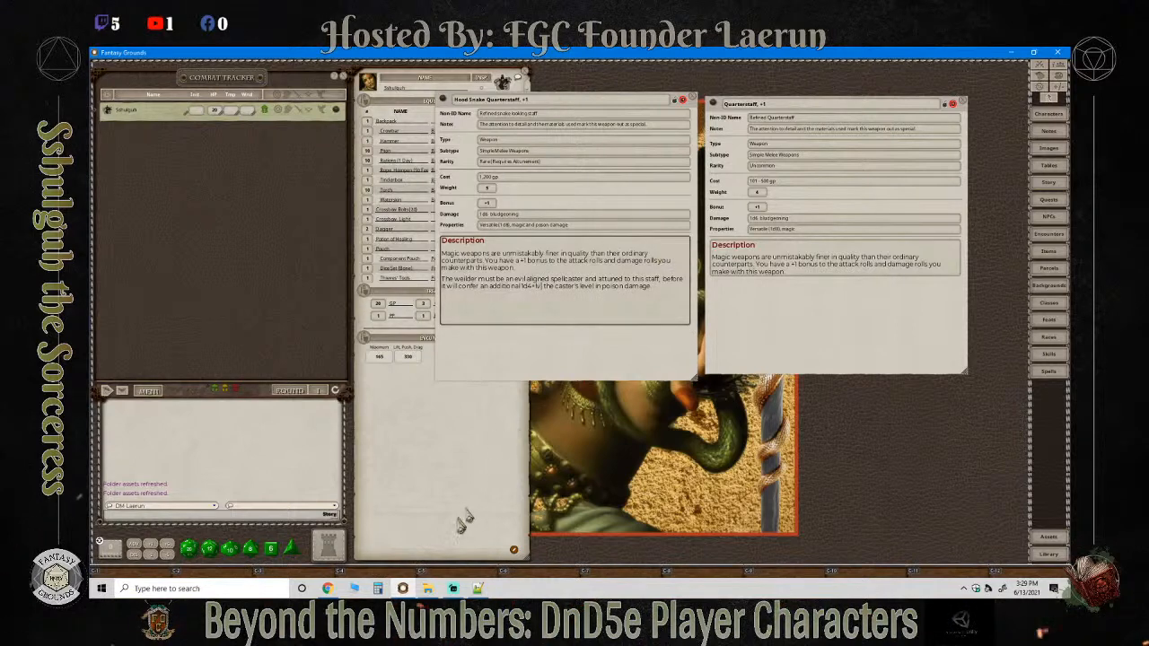
# Switch to Streamlabs OBS to check the stream chat, then return through Chrome to Fantasy Grounds.
pyautogui.moveTo(454, 589)
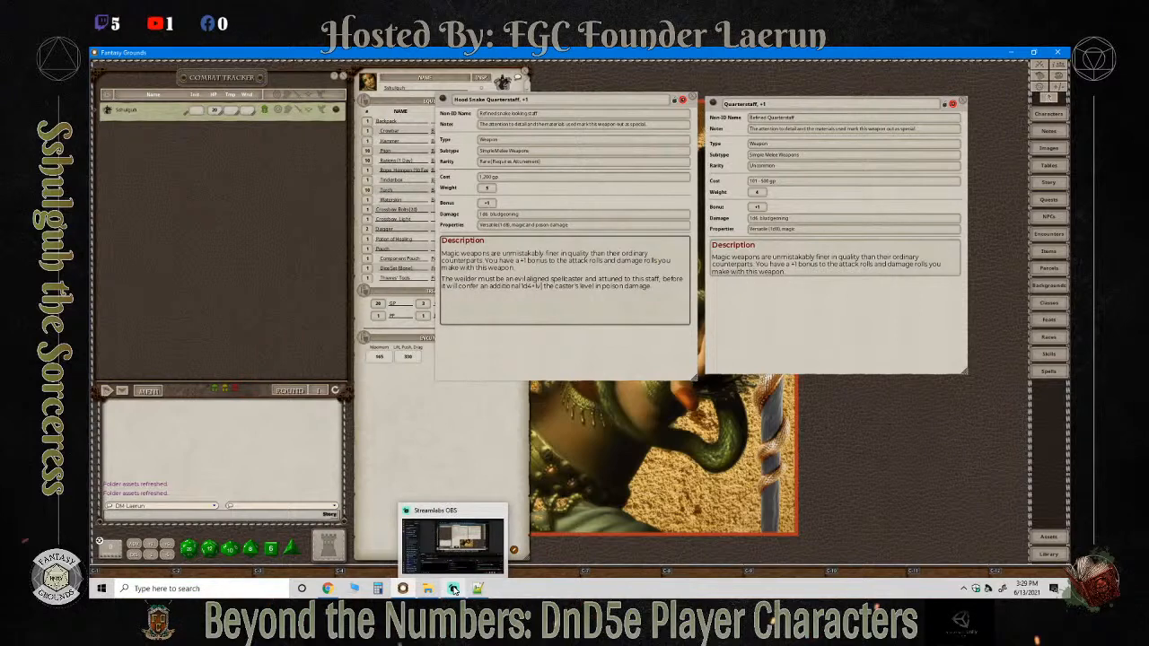
pyautogui.click(454, 589)
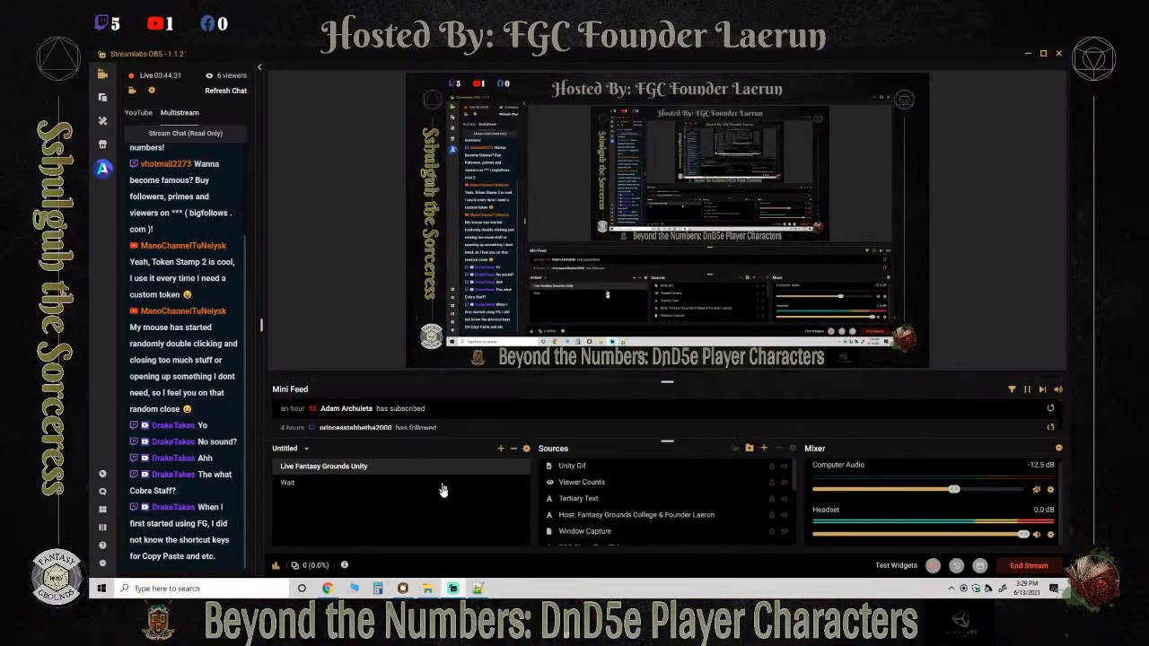
pyautogui.click(327, 589)
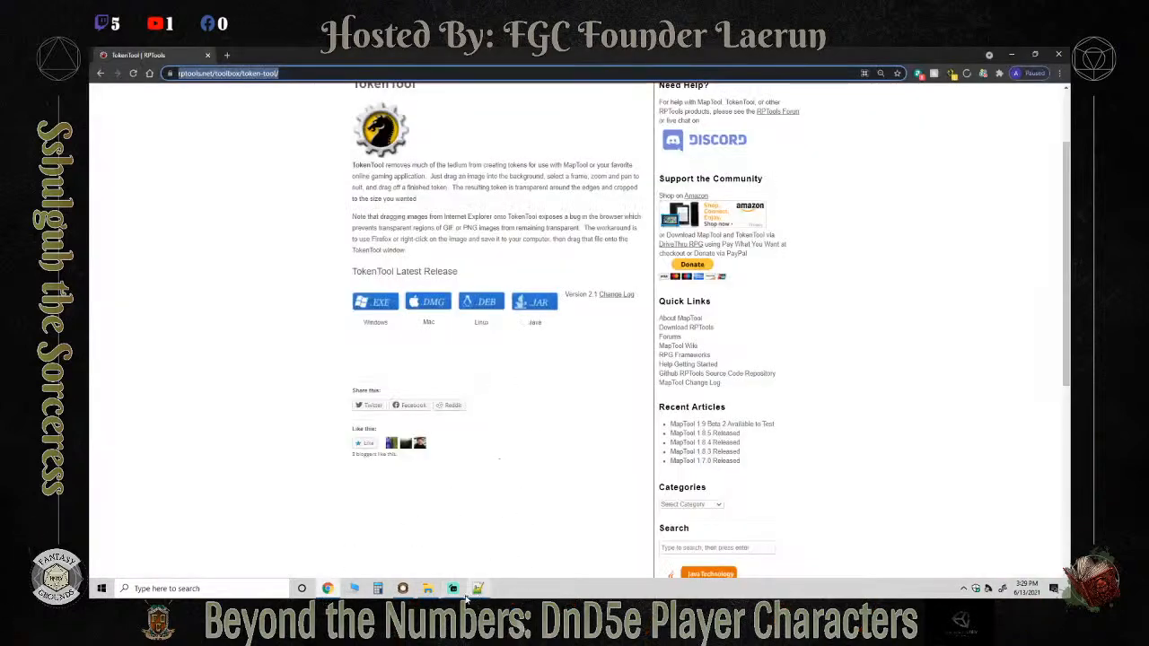
pyautogui.click(404, 591)
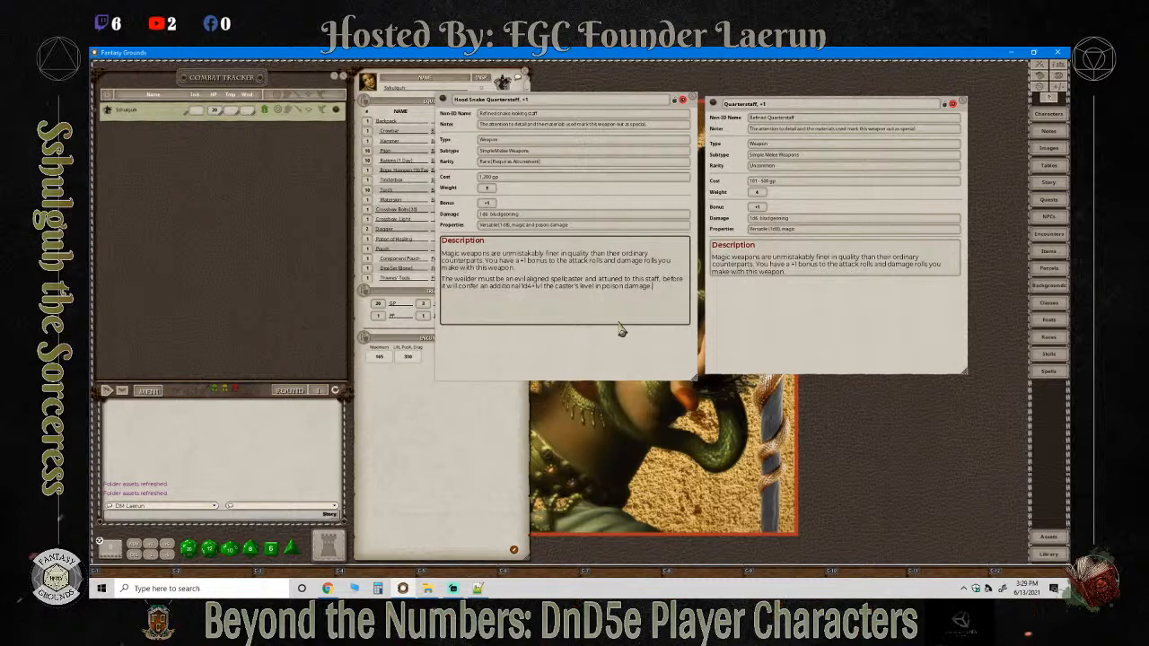
# Add a new description paragraph reading "If a good aligned creature picks up this staff, they will receive a jolt of 1d6".
pyautogui.press('Return')
pyautogui.press('Return')
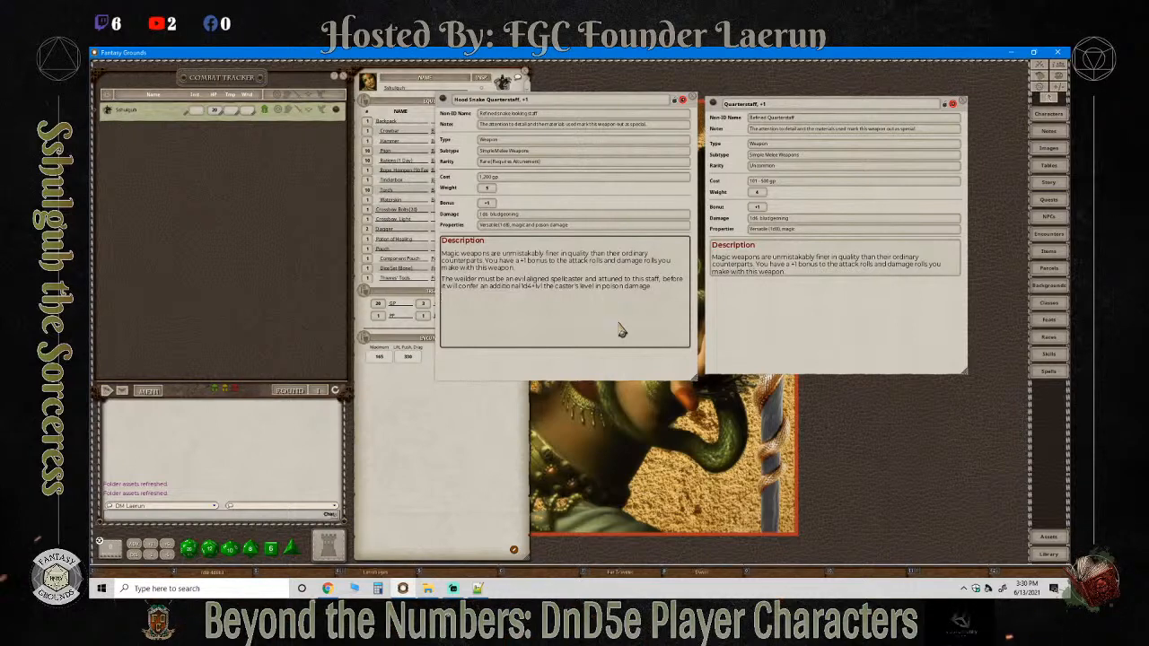
pyautogui.write('If a good aligned creatu')
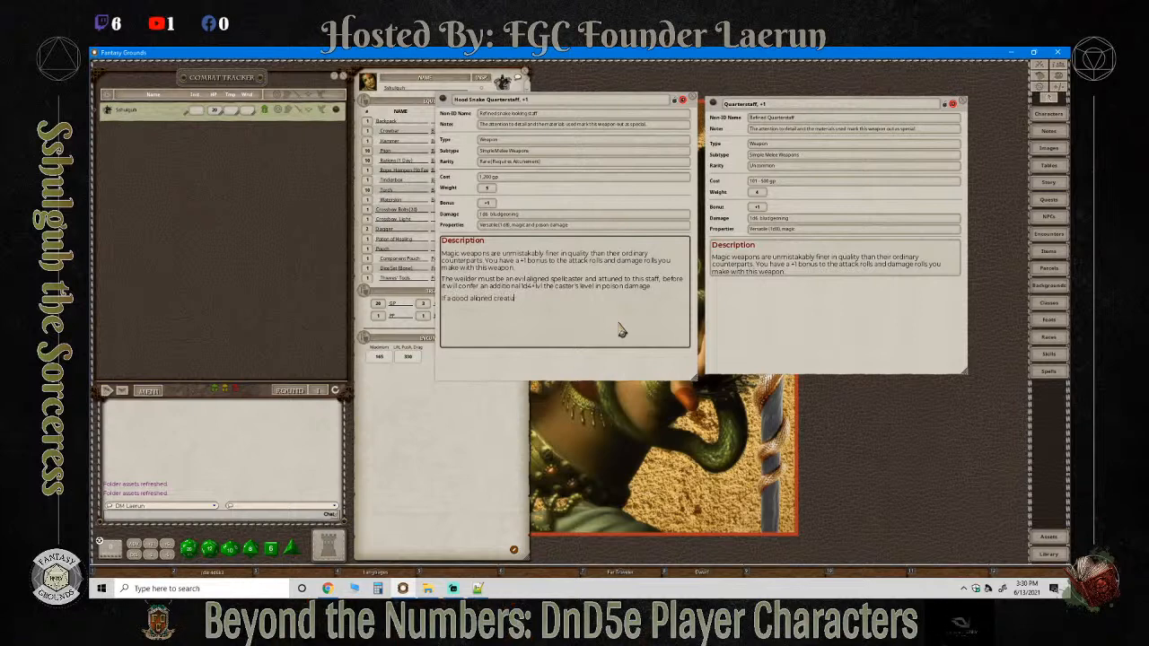
pyautogui.write('re pick')
pyautogui.write('this staff, they will receive a l')
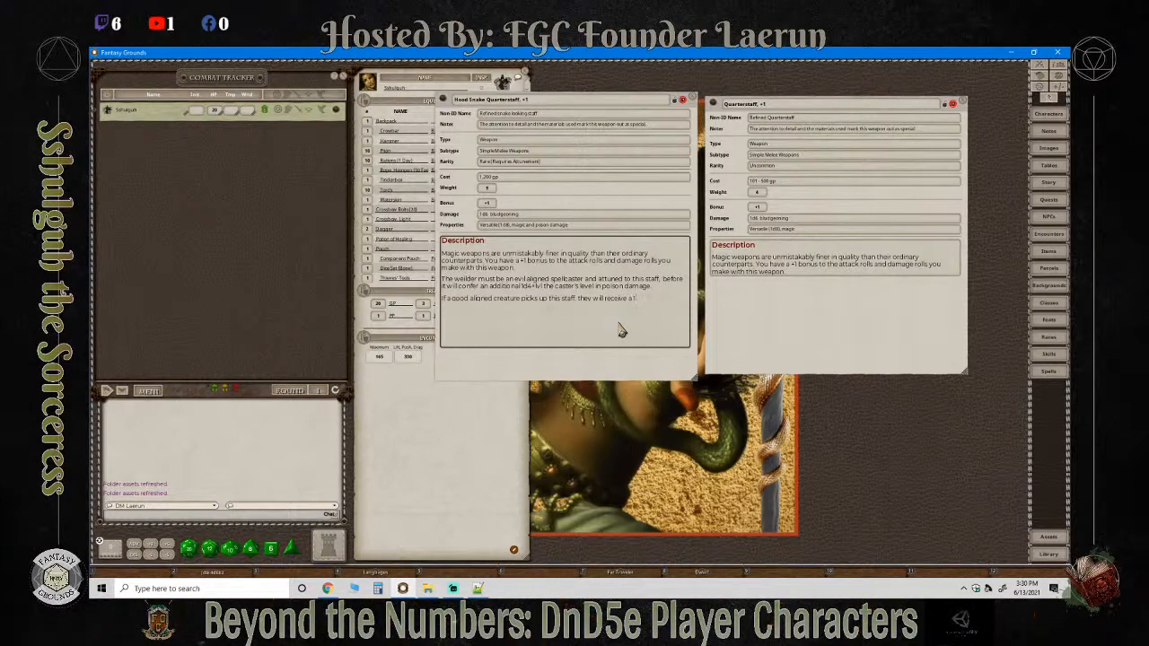
pyautogui.write('6')
pyautogui.write('jolt')
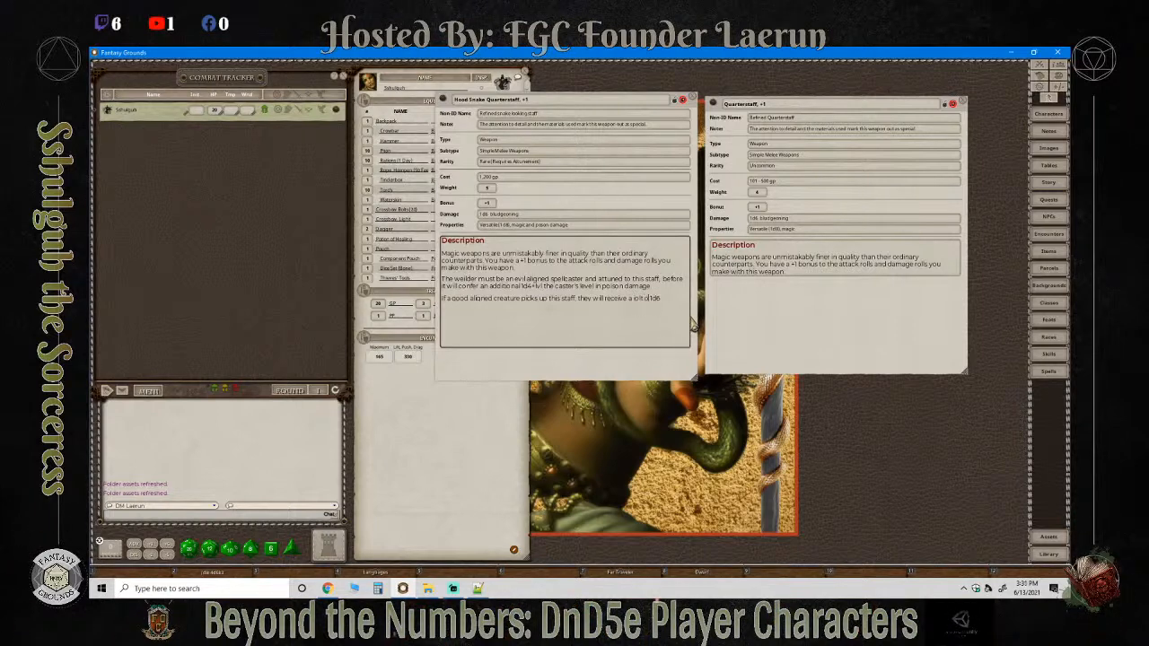
pyautogui.write(' of')
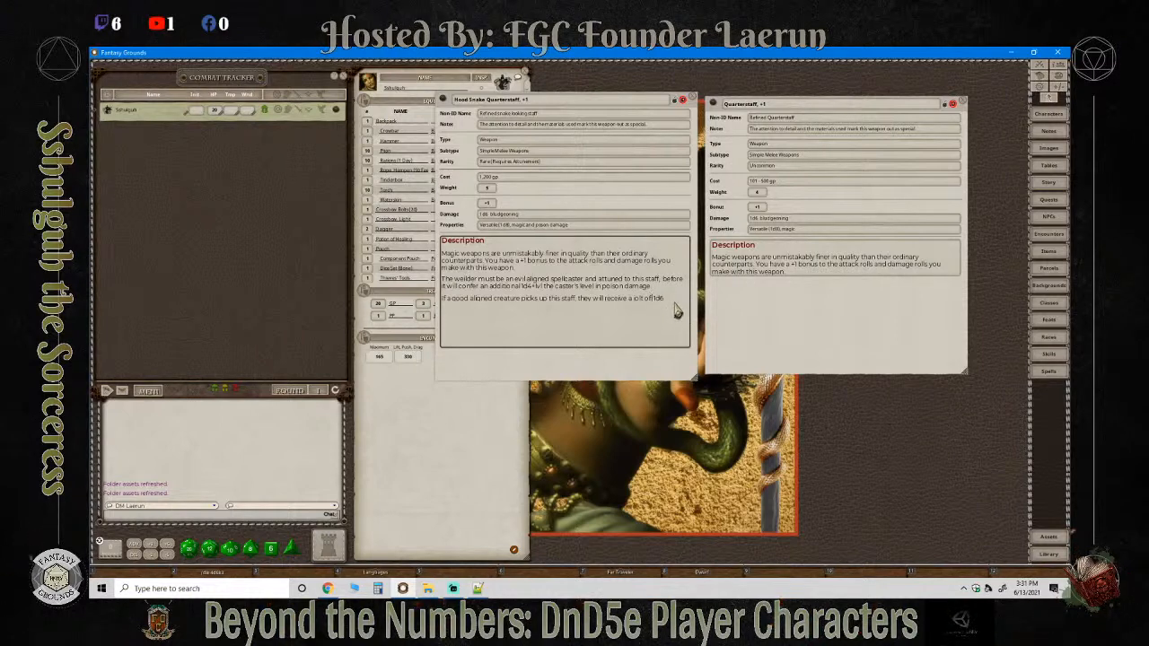
# Complete the good-aligned creature sentence with "necrotic damage per round, unless dropped or destroyed.".
pyautogui.click(670, 302)
pyautogui.write('necrotic dama')
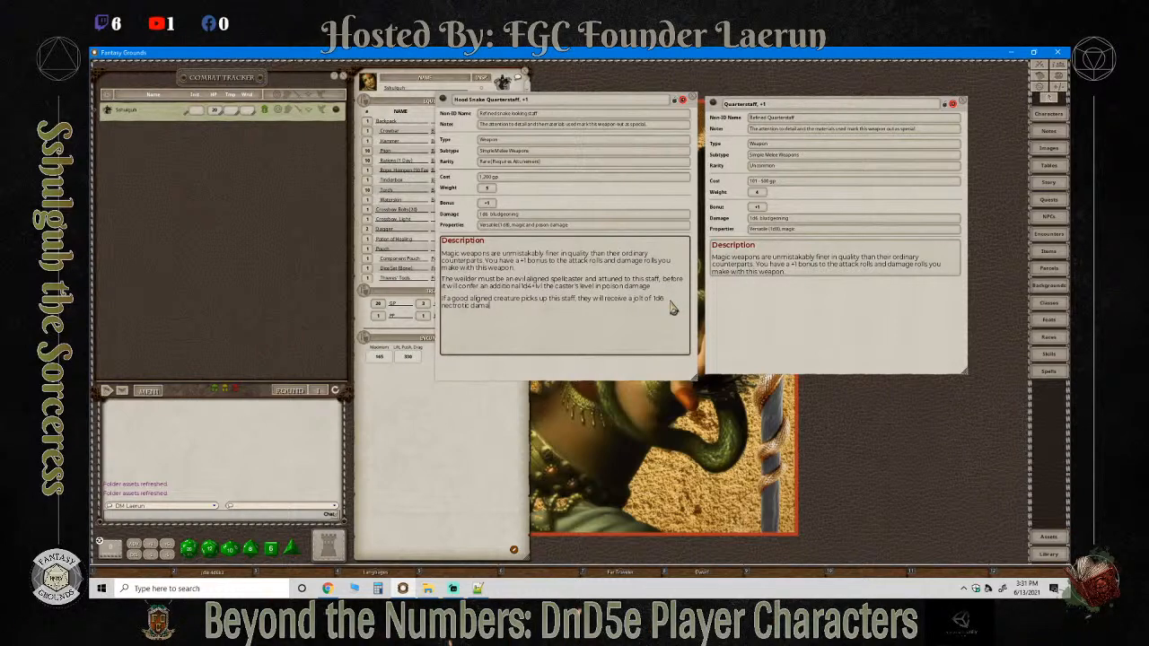
pyautogui.write('ge per round')
pyautogui.write('nd')
pyautogui.write('nd')
pyautogui.write('sro')
pyautogui.write('pped')
pyautogui.write(' or destro')
pyautogui.write('yed.')
# Read the new stream chat messages in Streamlabs OBS and check the TokenTool page in Chrome and the video notes in Notepad++.
pyautogui.click(327, 588)
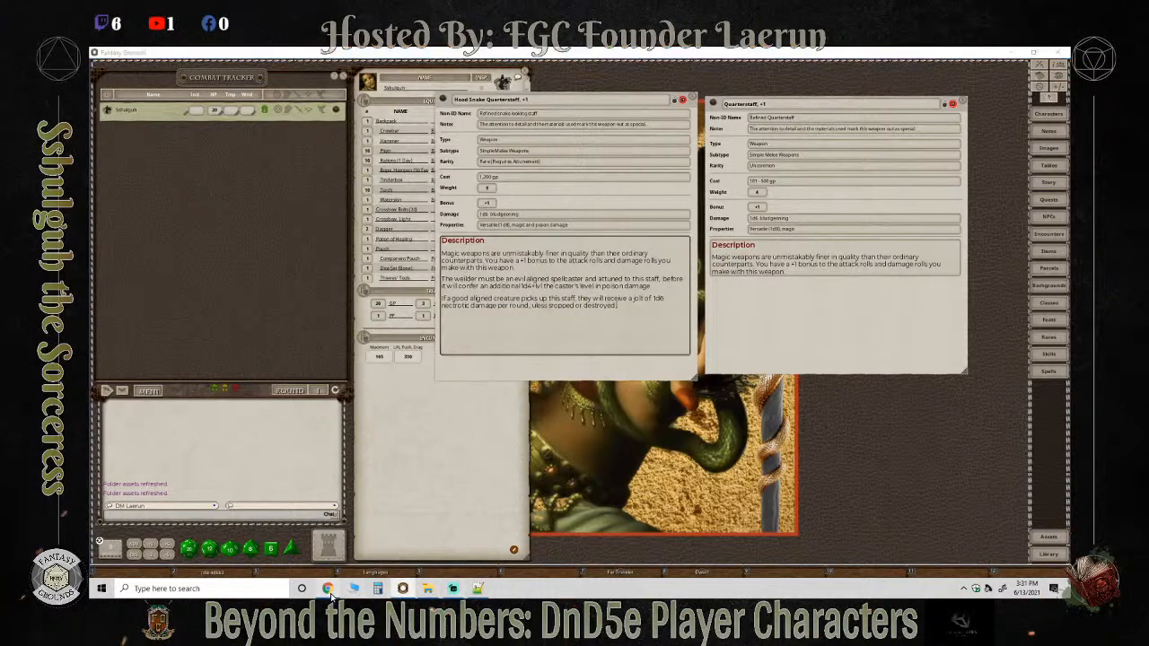
pyautogui.click(328, 588)
pyautogui.click(454, 589)
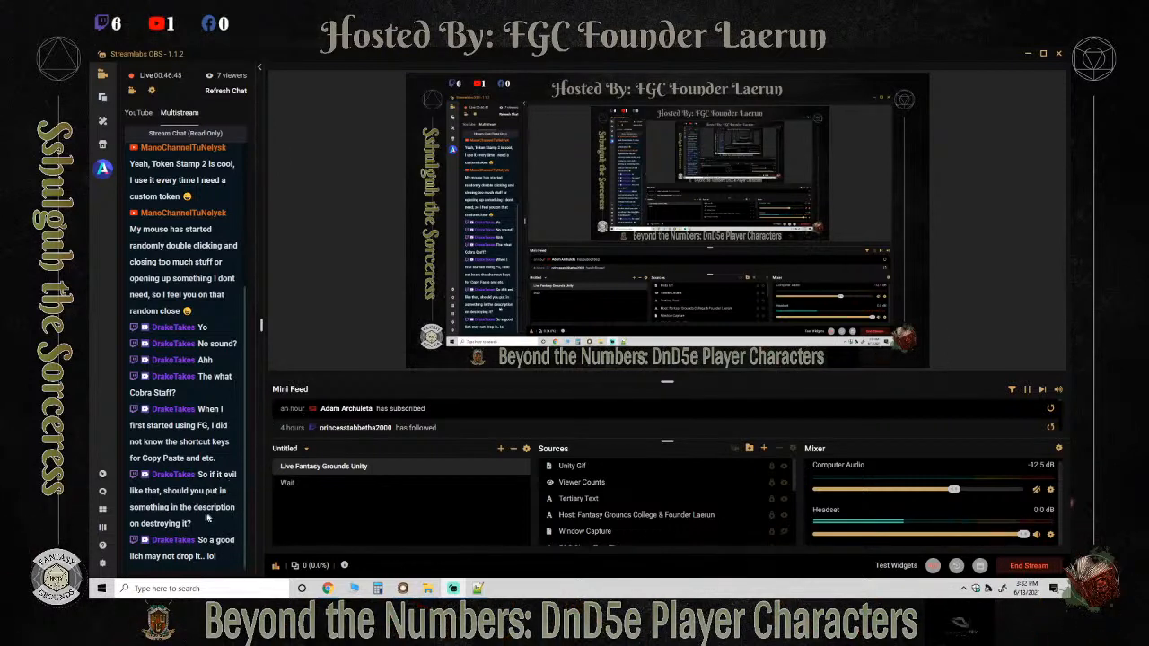
pyautogui.click(329, 589)
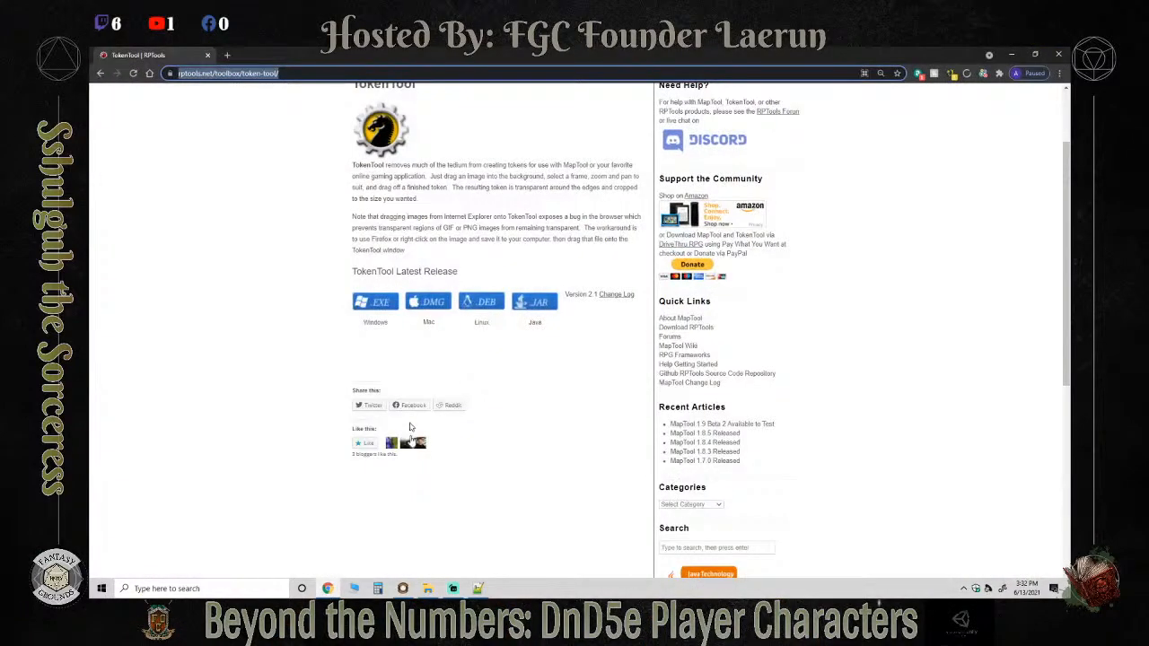
pyautogui.click(455, 591)
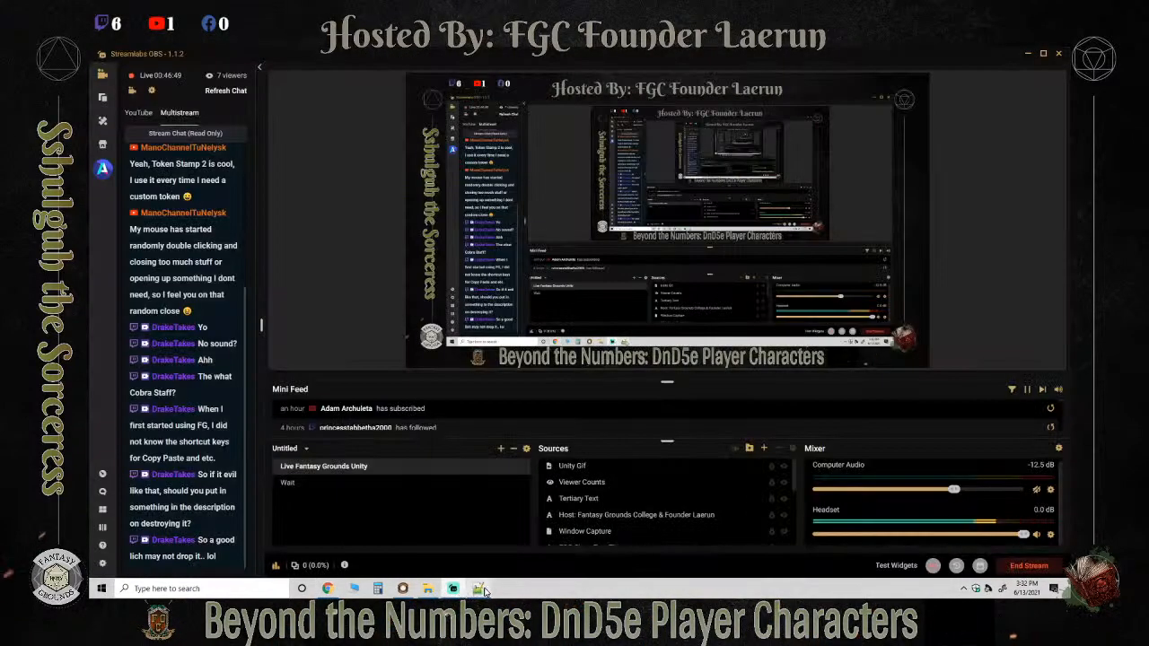
pyautogui.click(478, 589)
pyautogui.click(328, 589)
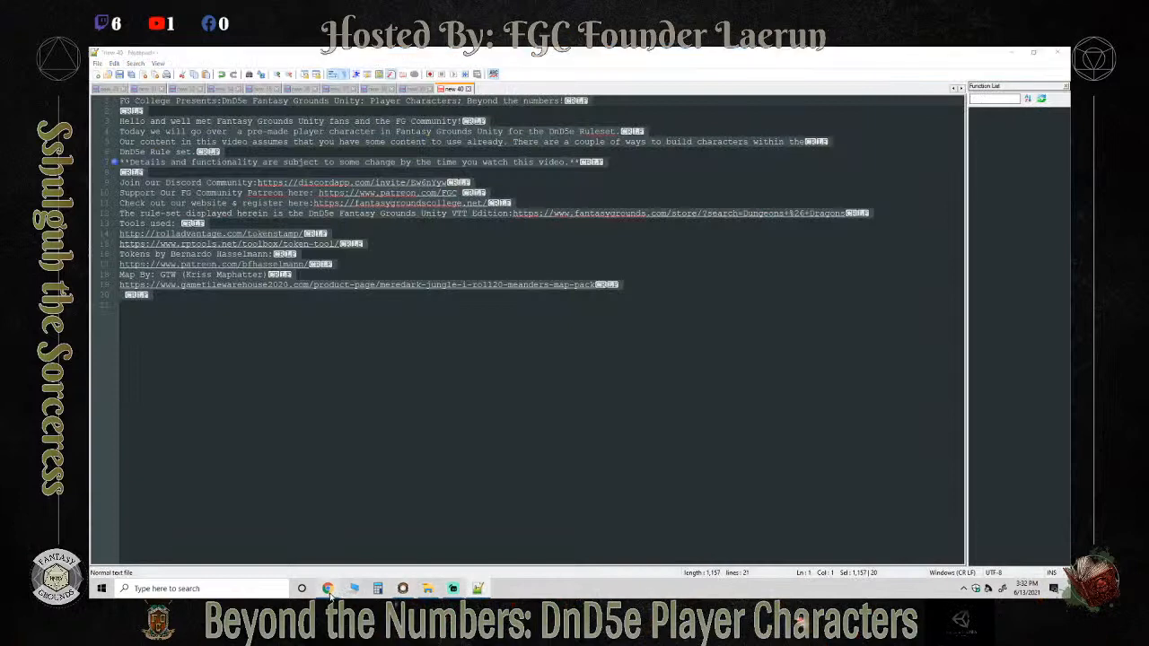
# Return to Fantasy Grounds and change the Hood Snake Quarterstaff's properties to "Versatile (1d8), magic, poison damage".
pyautogui.click(403, 589)
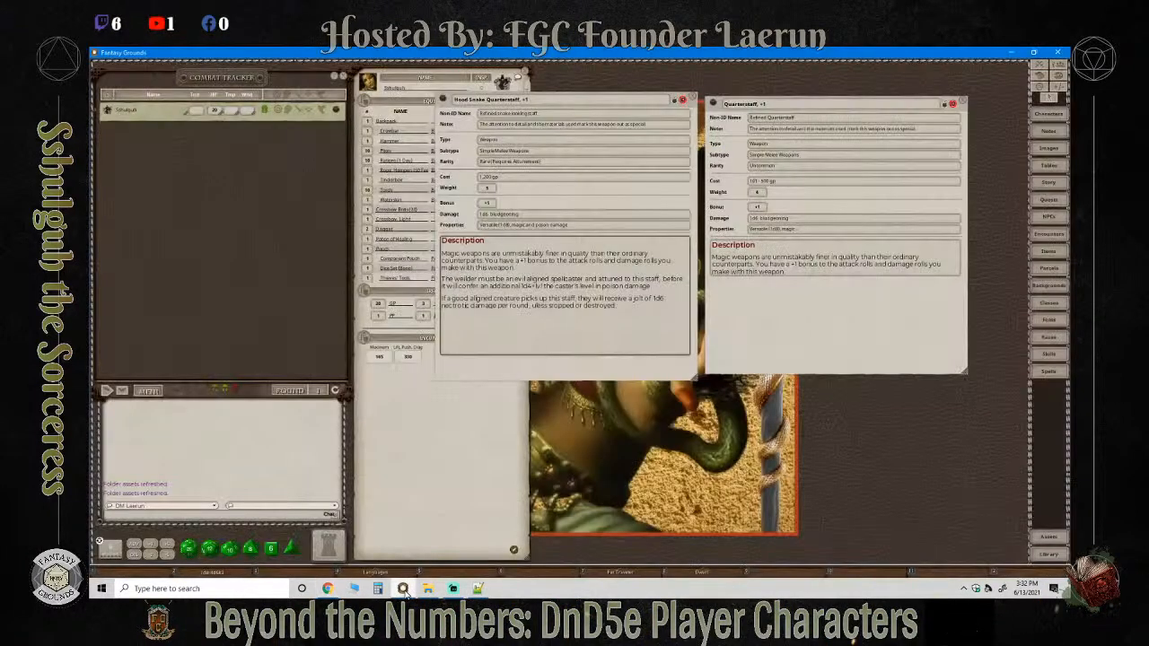
pyautogui.click(634, 317)
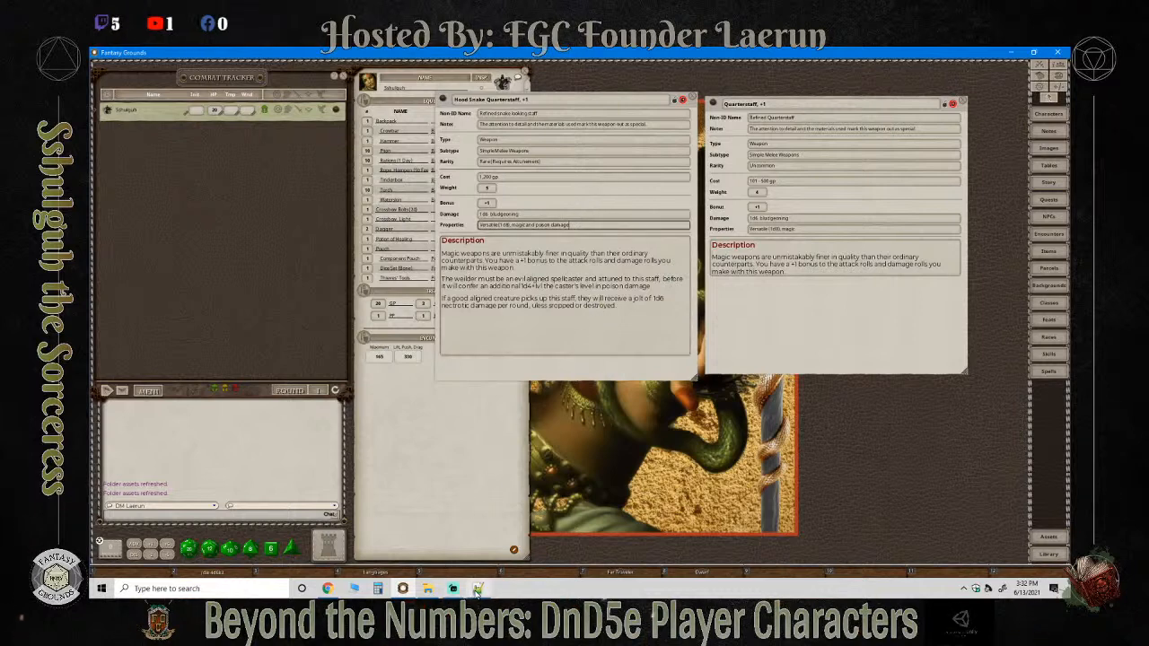
pyautogui.moveTo(479, 585)
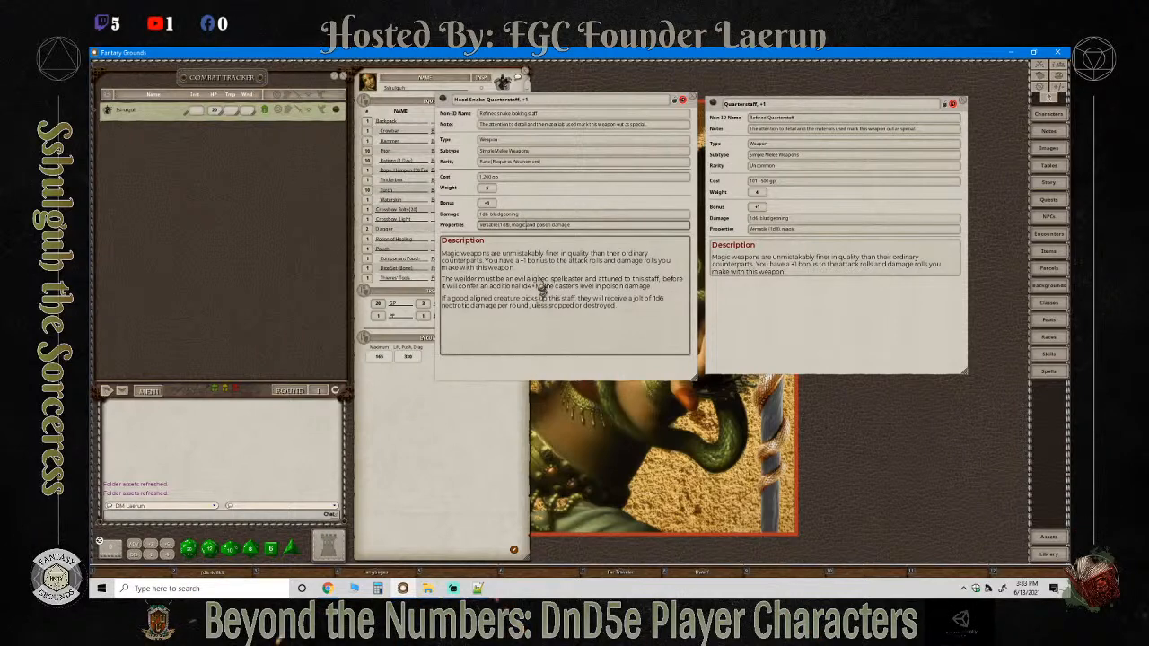
pyautogui.click(574, 228)
# Add a line reading "Optional Homebrew" below the good-aligned creature paragraph in the staff's description.
pyautogui.click(634, 315)
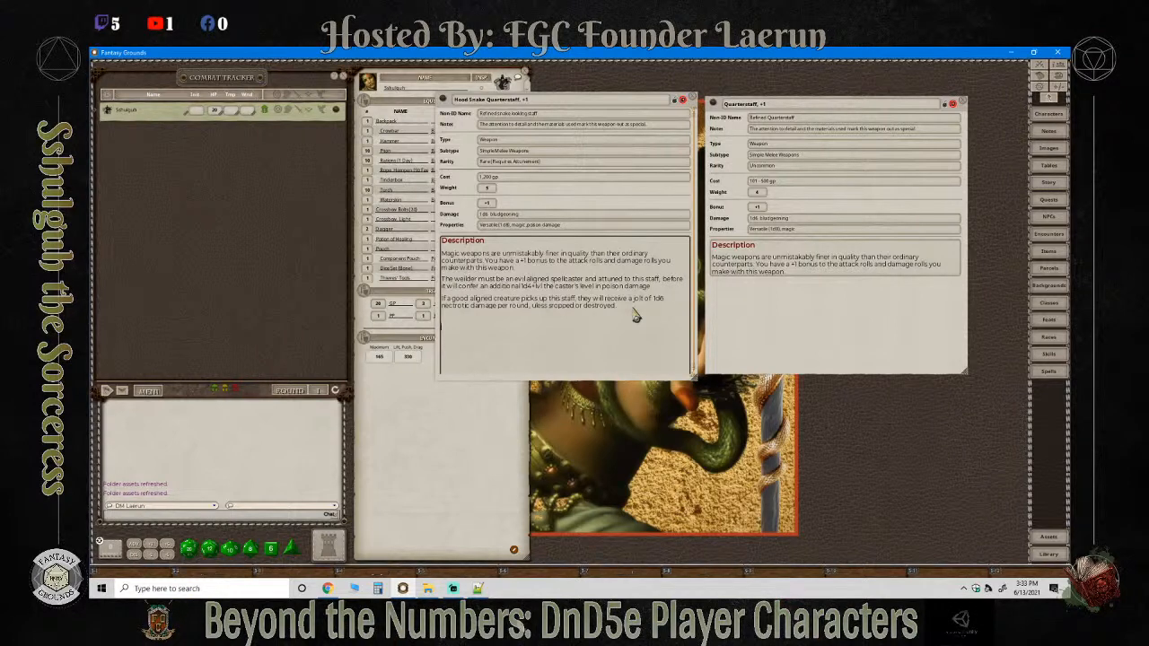
pyautogui.write('Optr')
pyautogui.press('BackSpace')
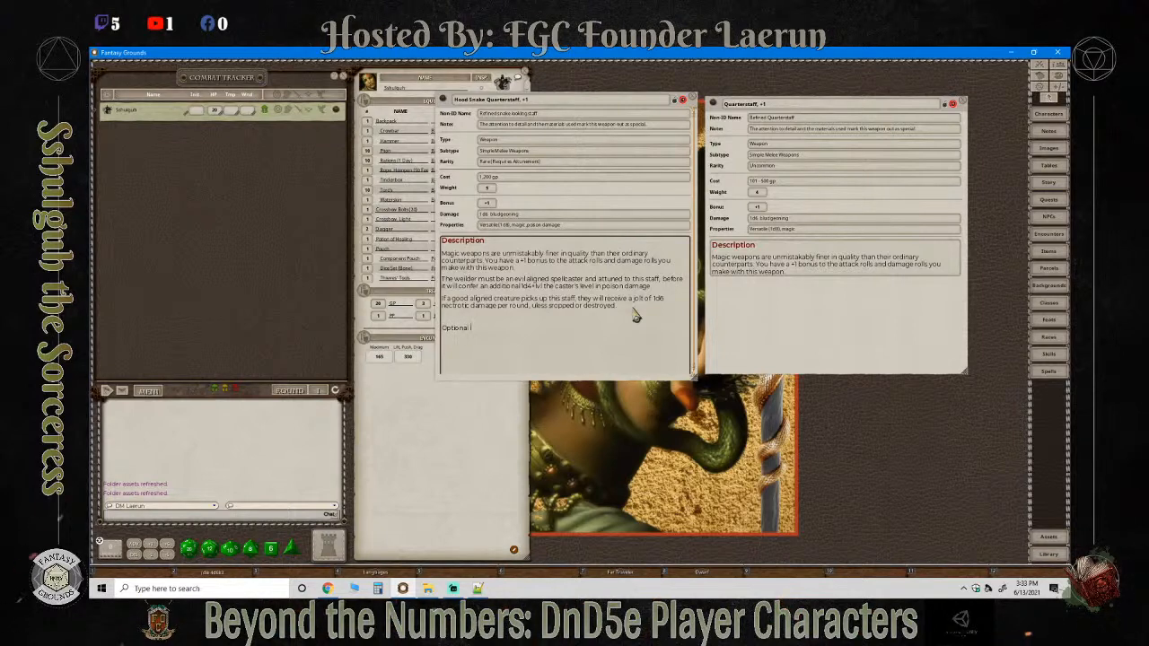
pyautogui.write('ional Homebrew')
pyautogui.press('Return')
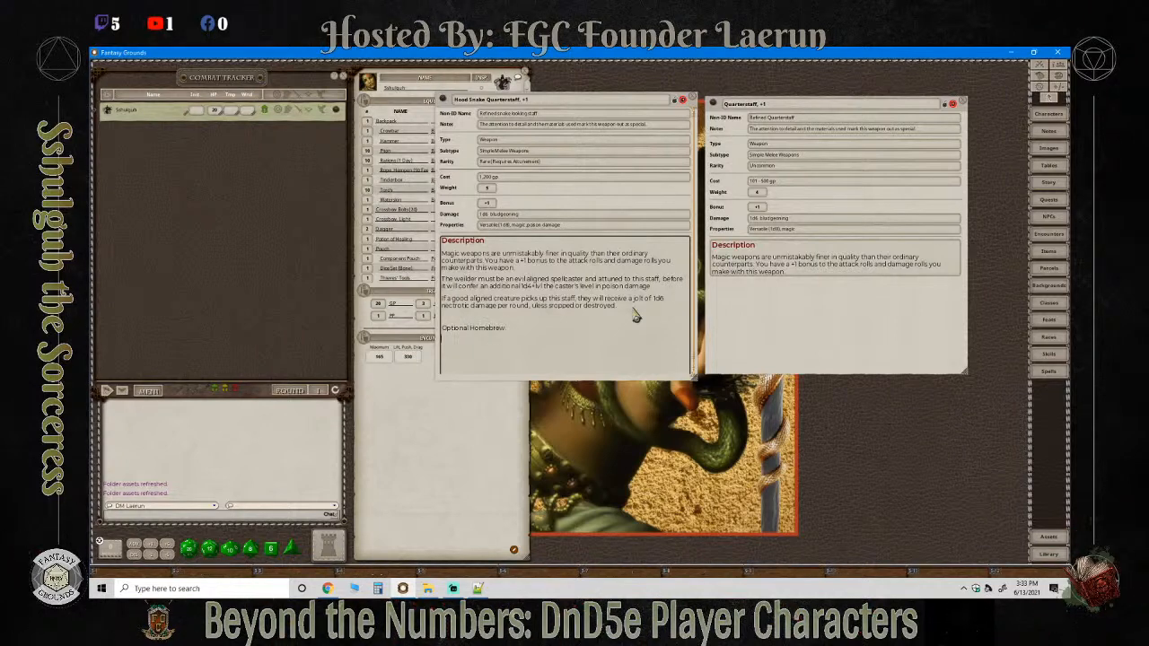
# Write "A magic weilder gains one extra 1st level spell slot." beneath the Optional Homebrew line.
pyautogui.write('The wiel')
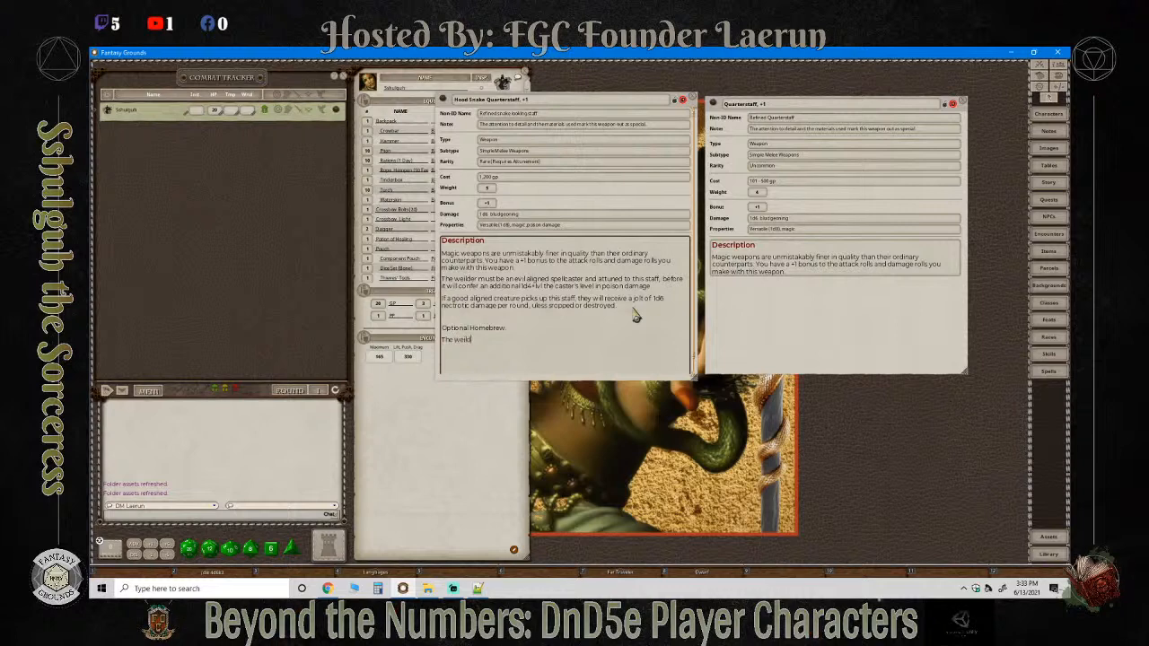
pyautogui.write('der gains one ex')
pyautogui.write('a')
pyautogui.write('vel sp')
pyautogui.press('BackSpace')
pyautogui.press('BackSpace')
pyautogui.press('BackSpace')
pyautogui.press('BackSpace')
pyautogui.write('A magic')
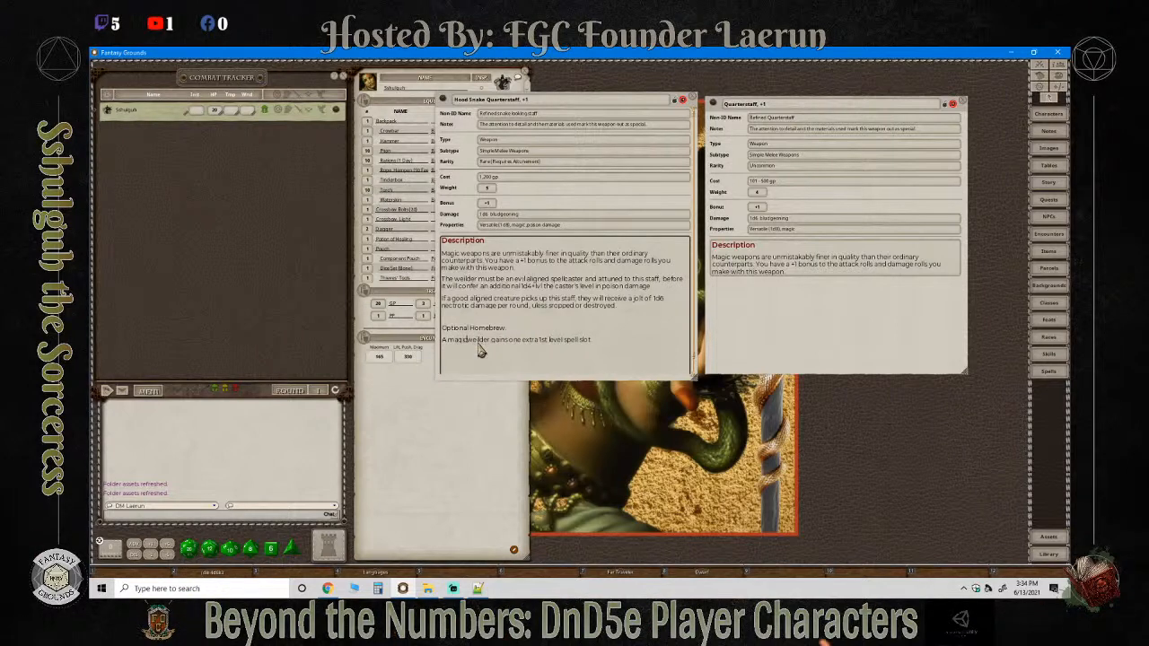
# Reword the start of the spell slot sentence to "A spellcaster is the weilder, he or she".
pyautogui.press('BackSpace')
pyautogui.press('BackSpace')
pyautogui.press('BackSpace')
pyautogui.press('BackSpace')
pyautogui.press('BackSpace')
pyautogui.press('BackSpace')
pyautogui.write('spellcaster')
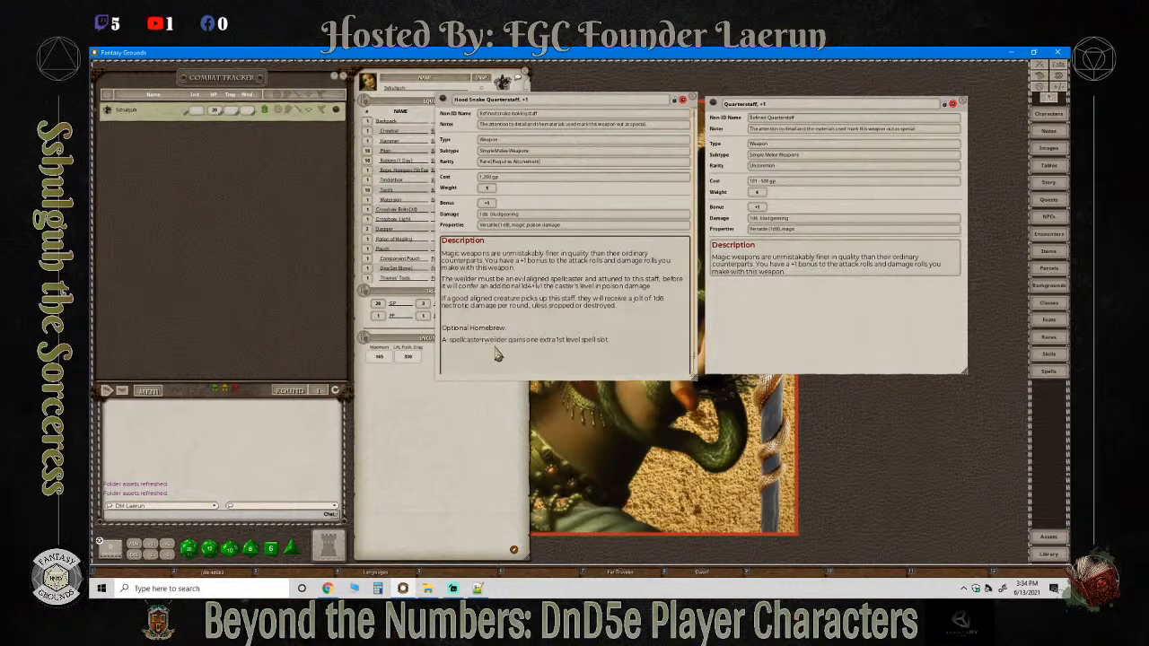
pyautogui.press('BackSpace')
pyautogui.write('is the wielder, he or she')
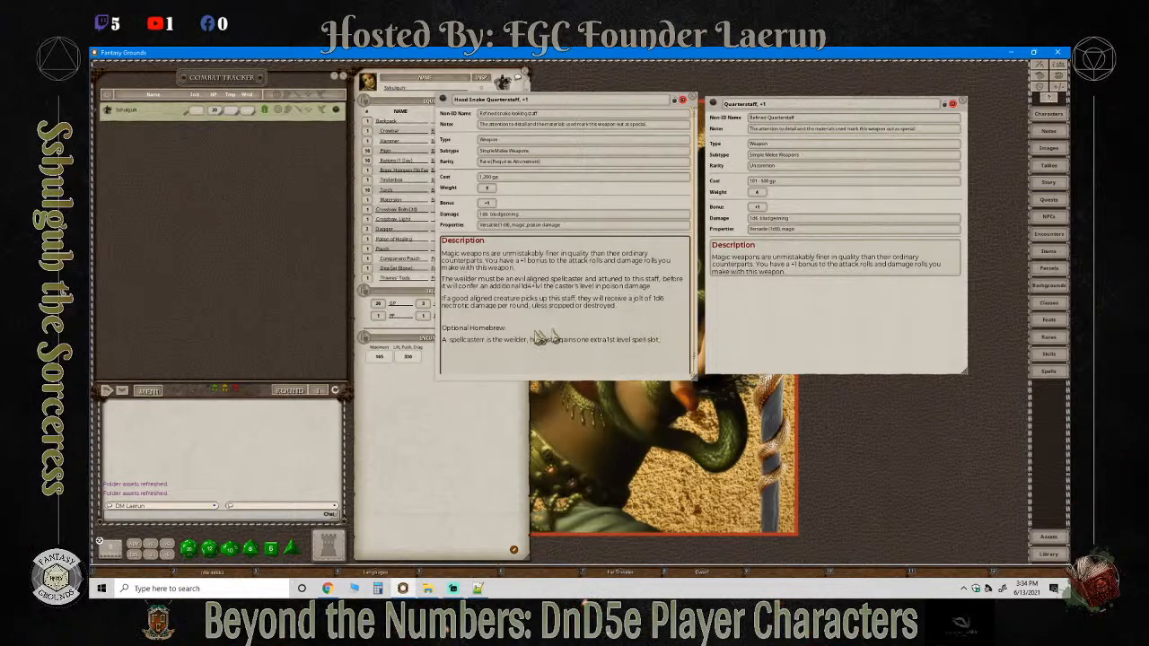
# Format the "Optional Homebrew" line as a heading in the description.
pyautogui.moveTo(509, 329); pyautogui.dragTo(442, 330)
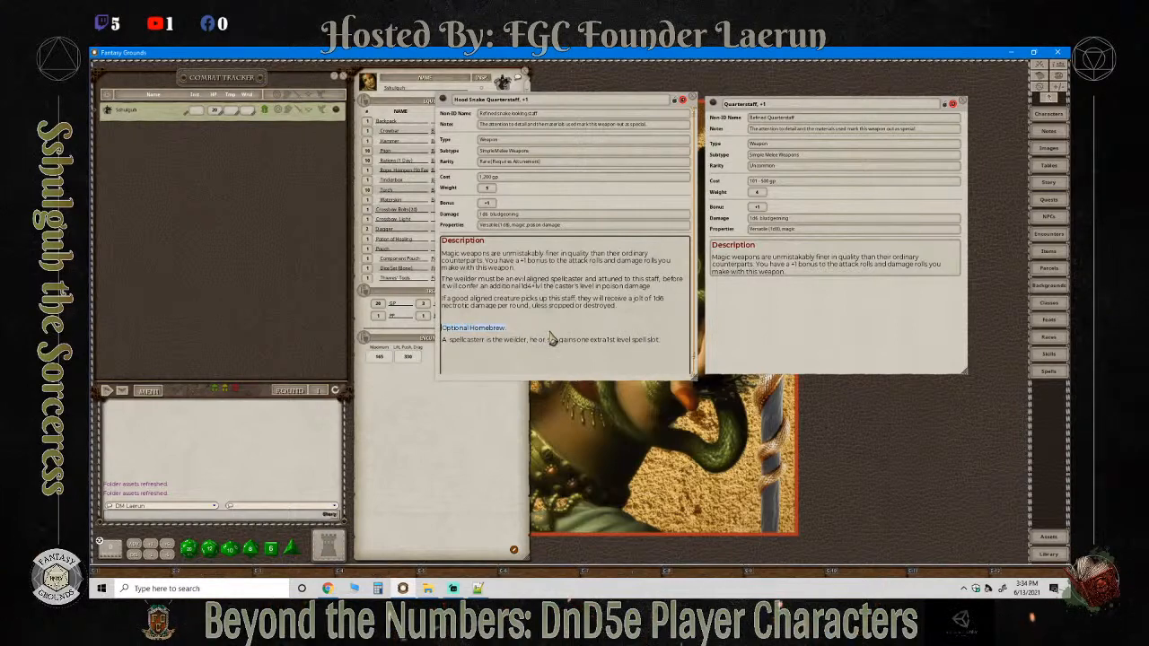
pyautogui.click(522, 338)
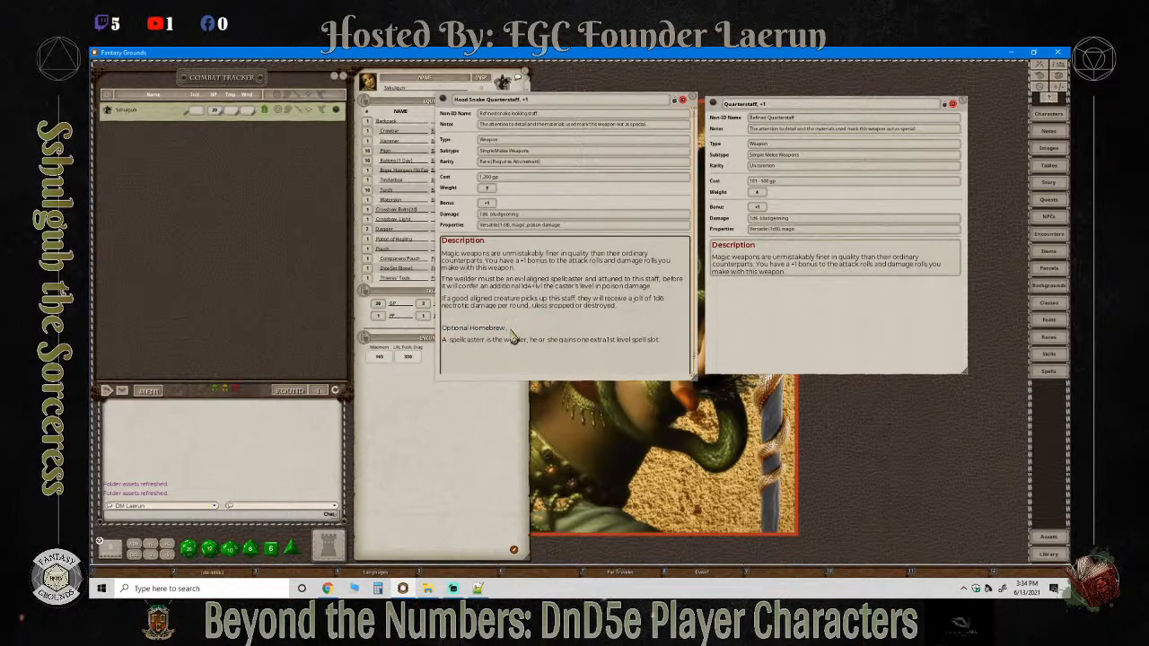
pyautogui.moveTo(514, 332); pyautogui.dragTo(440, 334)
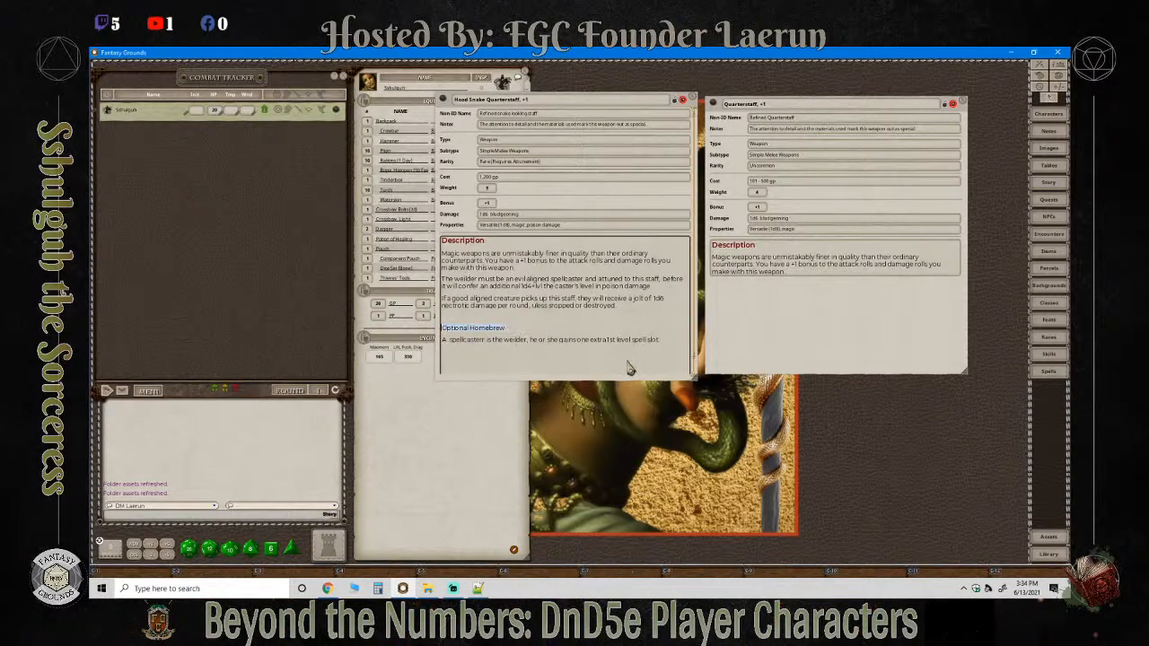
pyautogui.hotkey('ctrl', '1')
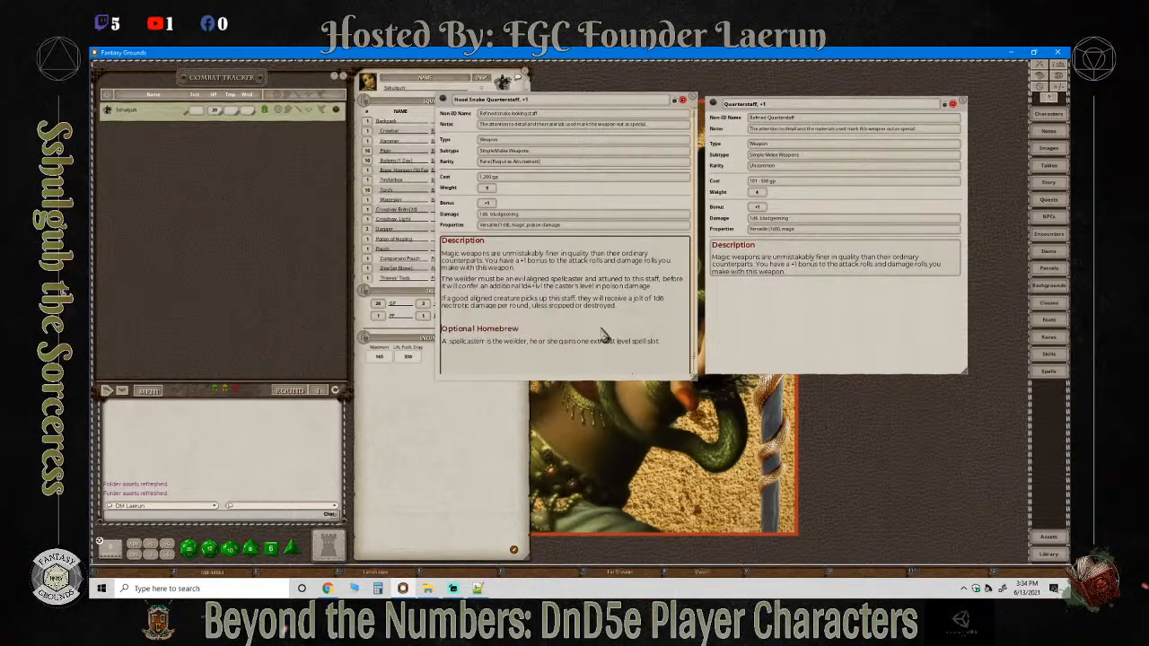
# Remove the extra "r" from "spellcaster" and extend the heading to "Optional Homebrew Rule".
pyautogui.scroll(-1, 582, 317)
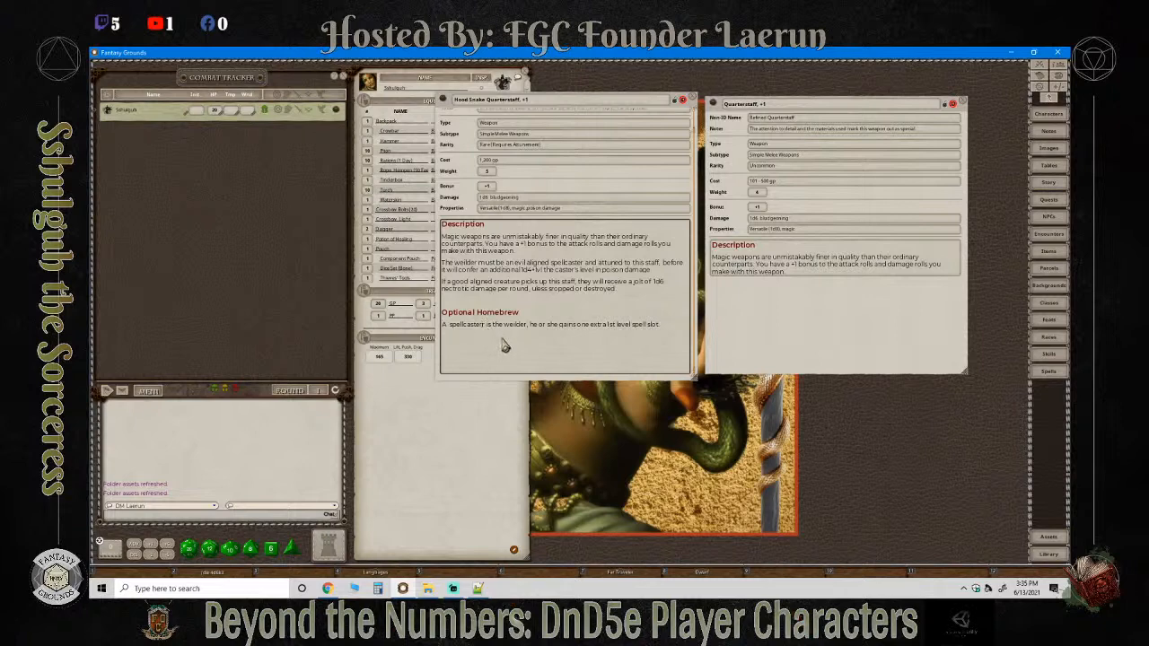
pyautogui.press('BackSpace')
pyautogui.click(659, 324)
pyautogui.write('Rule')
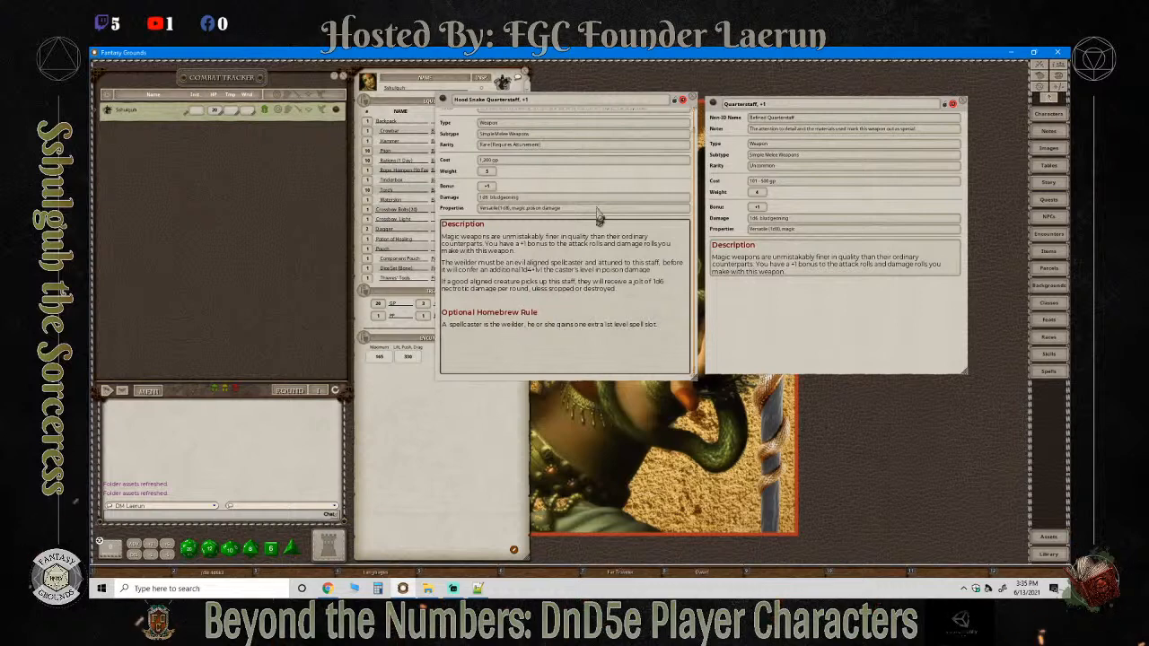
# Lock the Hood Snake Quarterstaff record and close the reference Quarterstaff, +1 record, placing the finished item beside the character sheet.
pyautogui.click(604, 103)
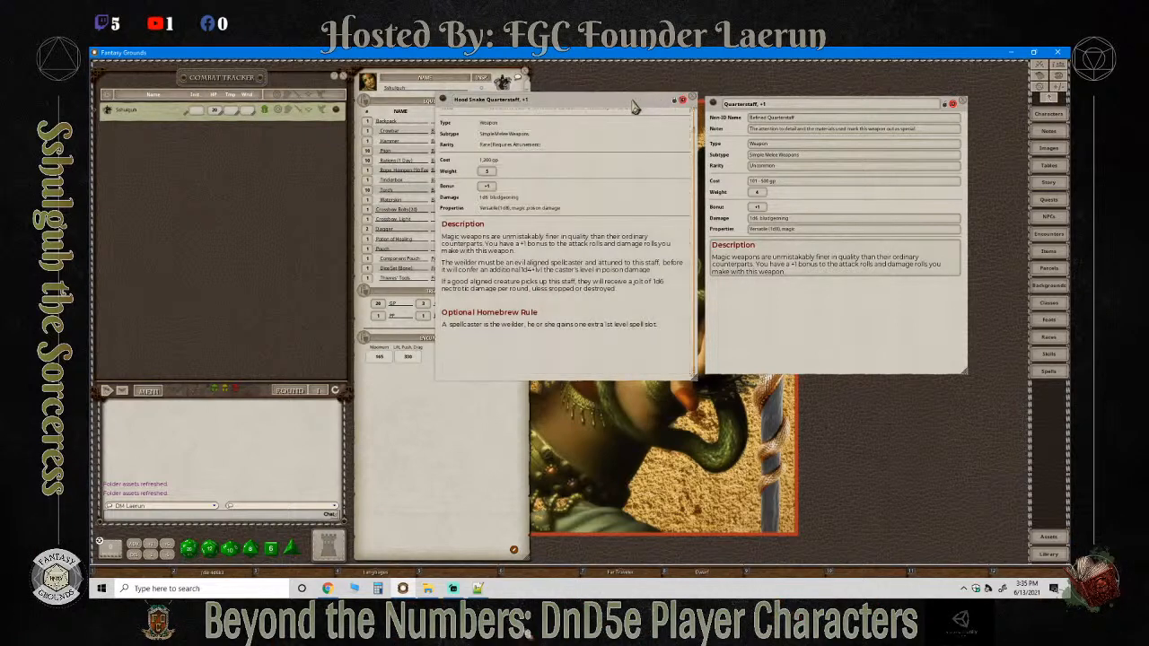
pyautogui.moveTo(639, 106); pyautogui.dragTo(895, 160)
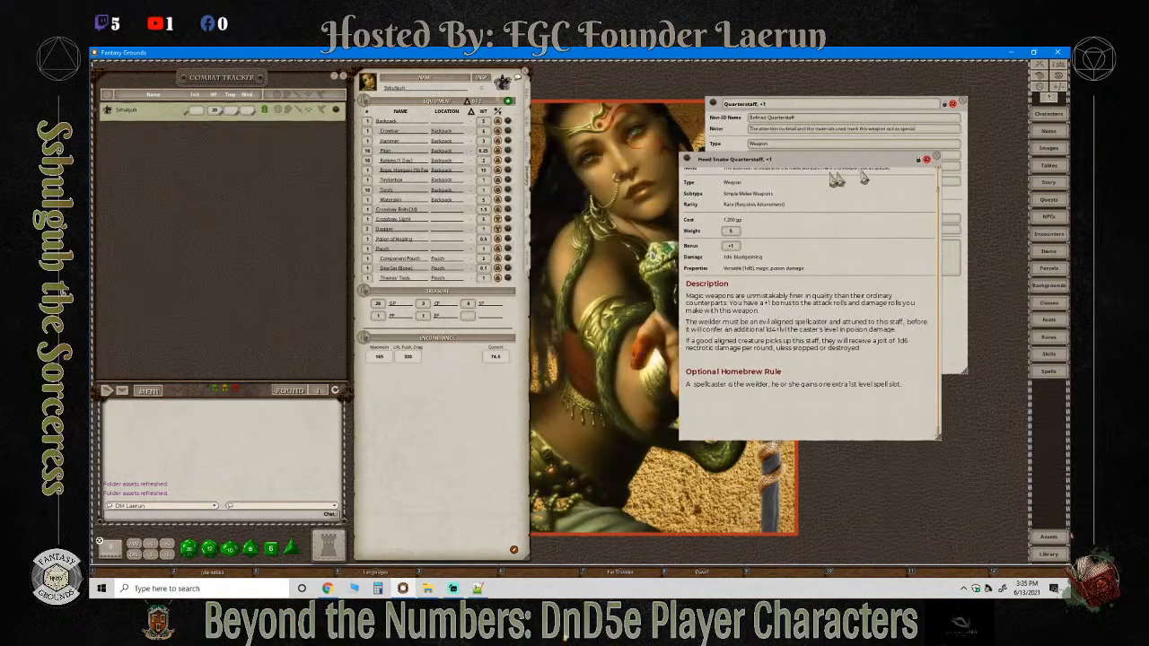
pyautogui.click(952, 105)
pyautogui.click(952, 105)
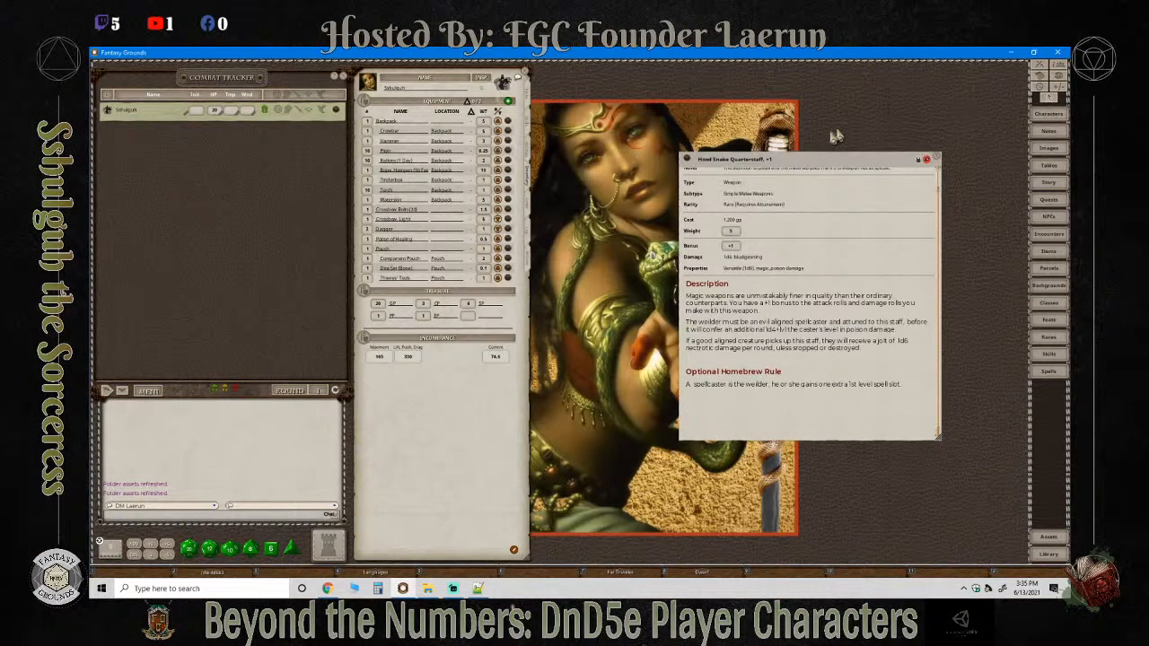
pyautogui.moveTo(773, 148); pyautogui.dragTo(639, 63)
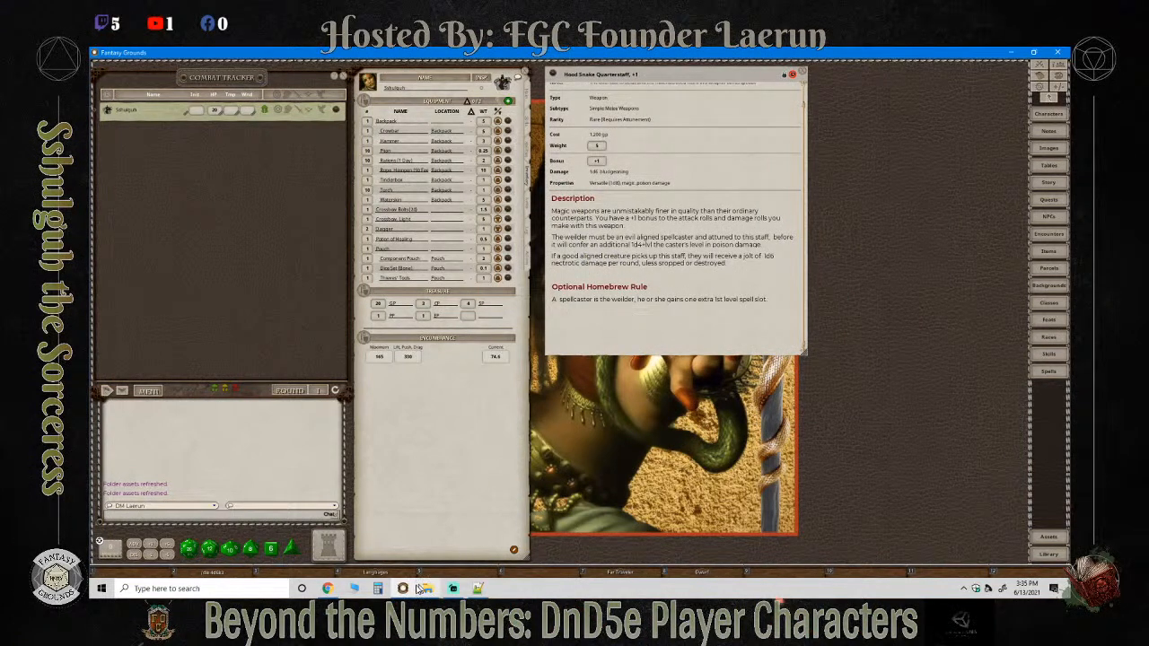
# Switch to Streamlabs OBS to read the stream chat, then return through Chrome to Fantasy Grounds.
pyautogui.click(329, 588)
pyautogui.click(328, 589)
pyautogui.click(453, 589)
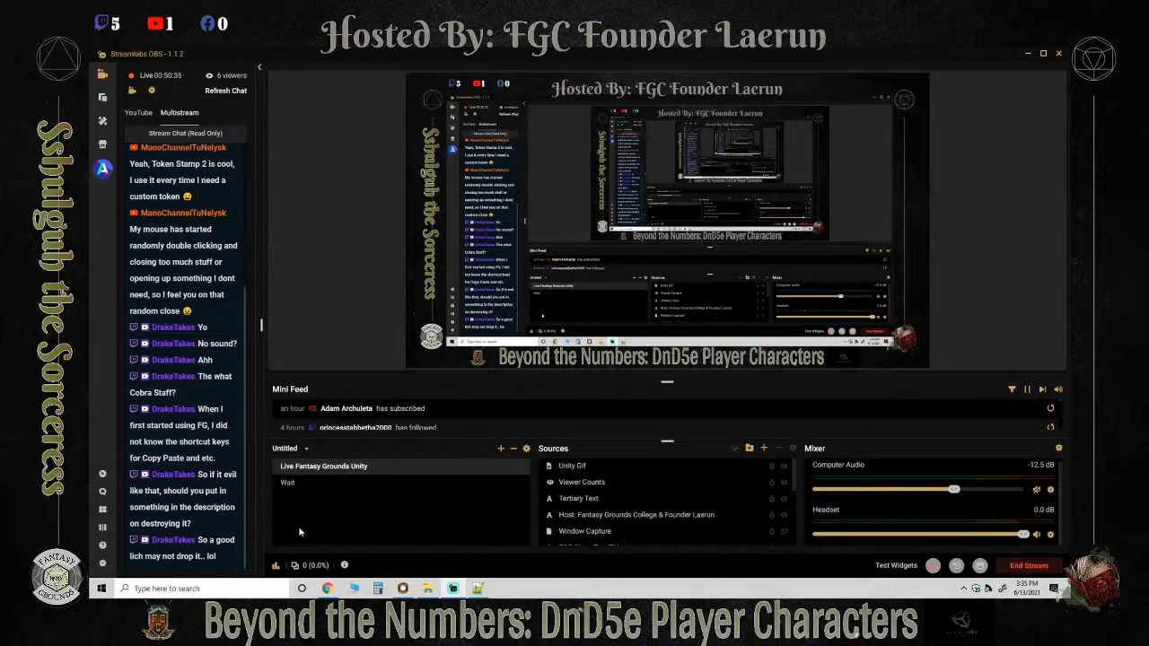
pyautogui.click(354, 588)
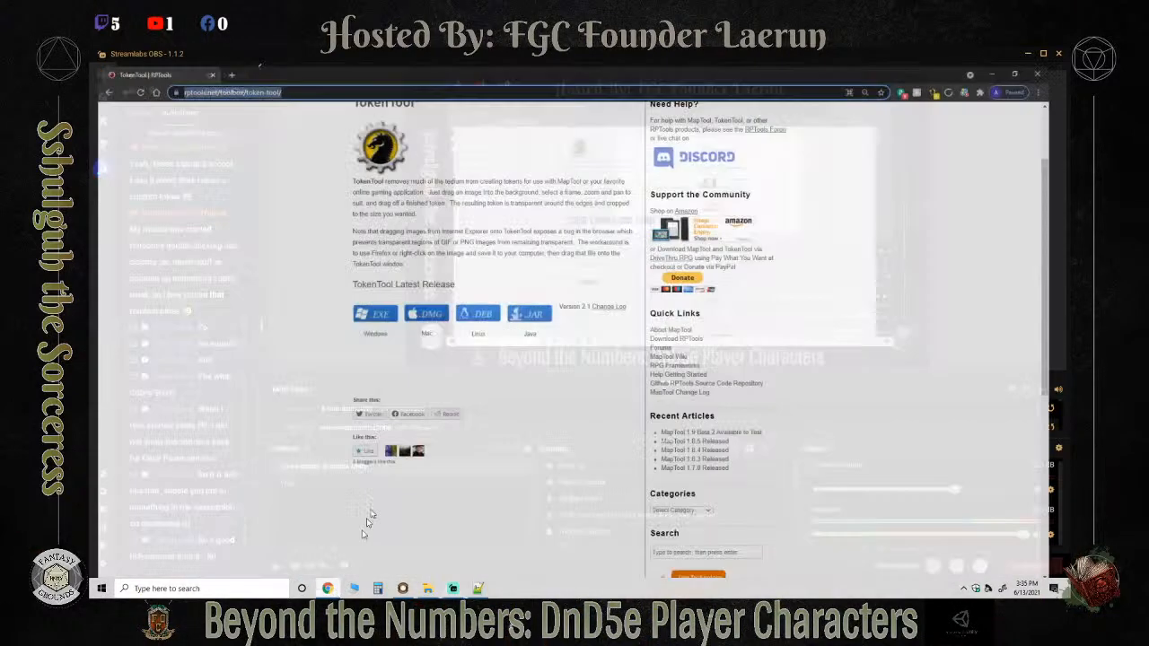
pyautogui.click(403, 588)
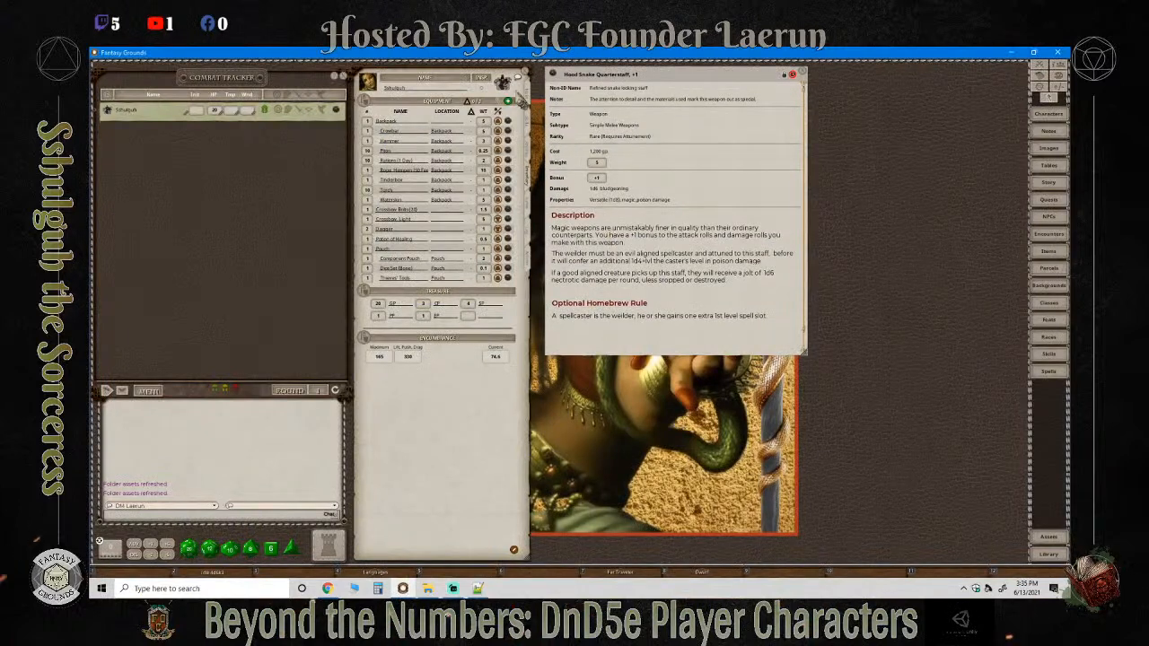
# Add the Hood Snake Quarterstaff, +1 to the character's inventory and open the identified inventory copy in place of the original record.
pyautogui.moveTo(662, 74); pyautogui.dragTo(735, 125)
pyautogui.moveTo(625, 126); pyautogui.dragTo(434, 184)
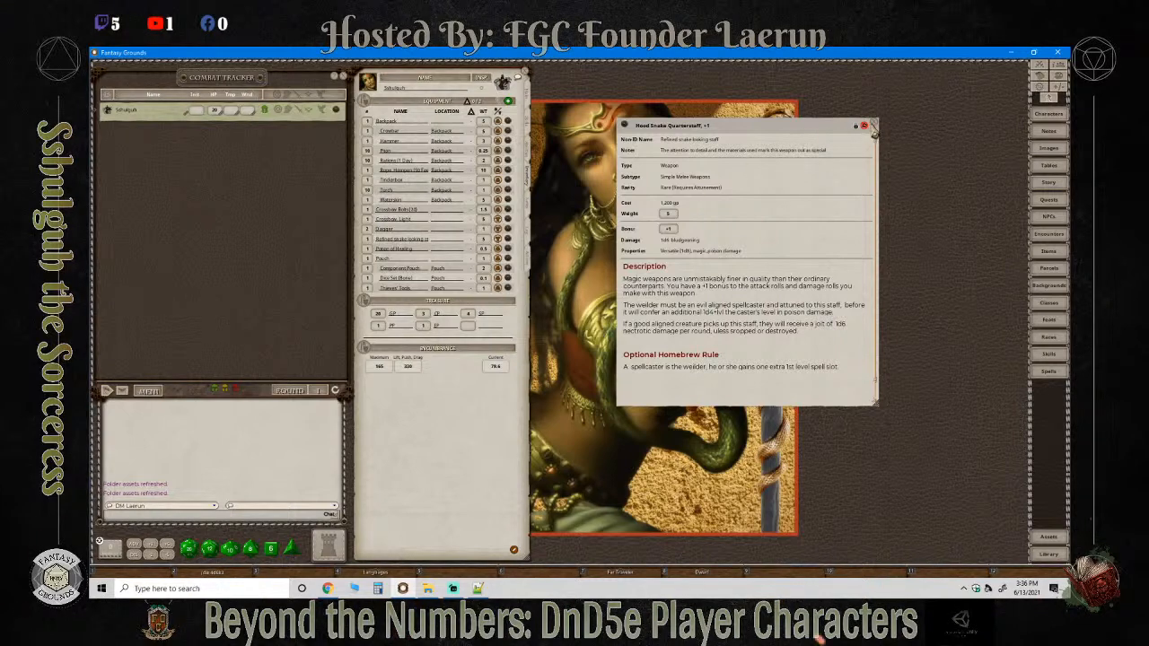
pyautogui.click(865, 125)
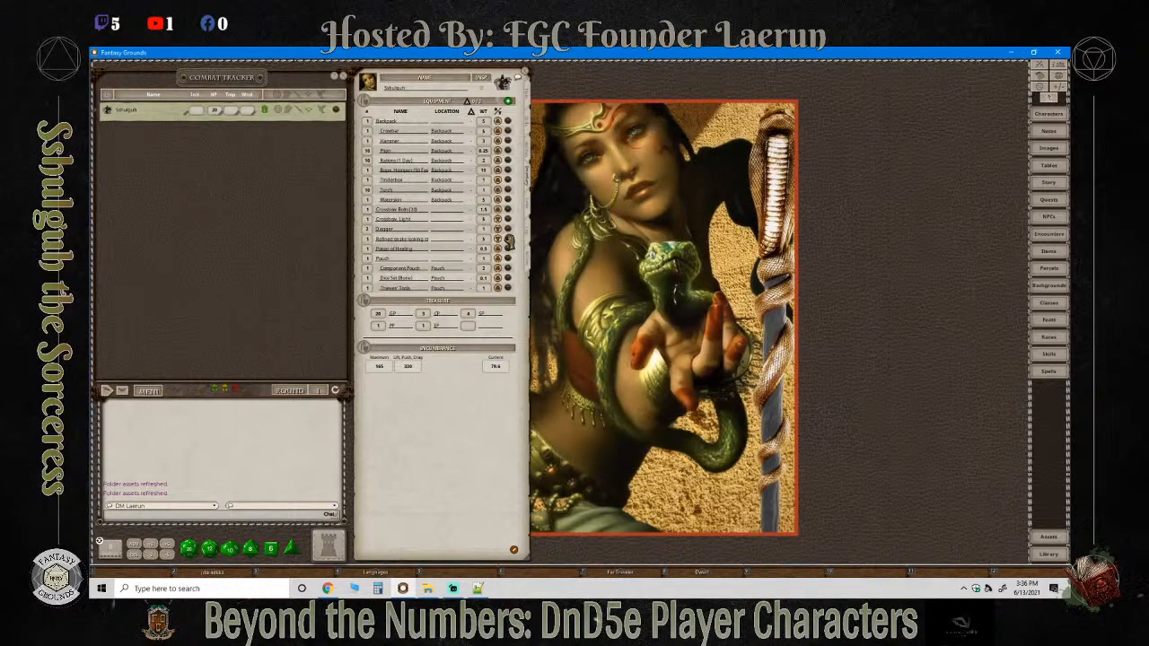
pyautogui.click(508, 240)
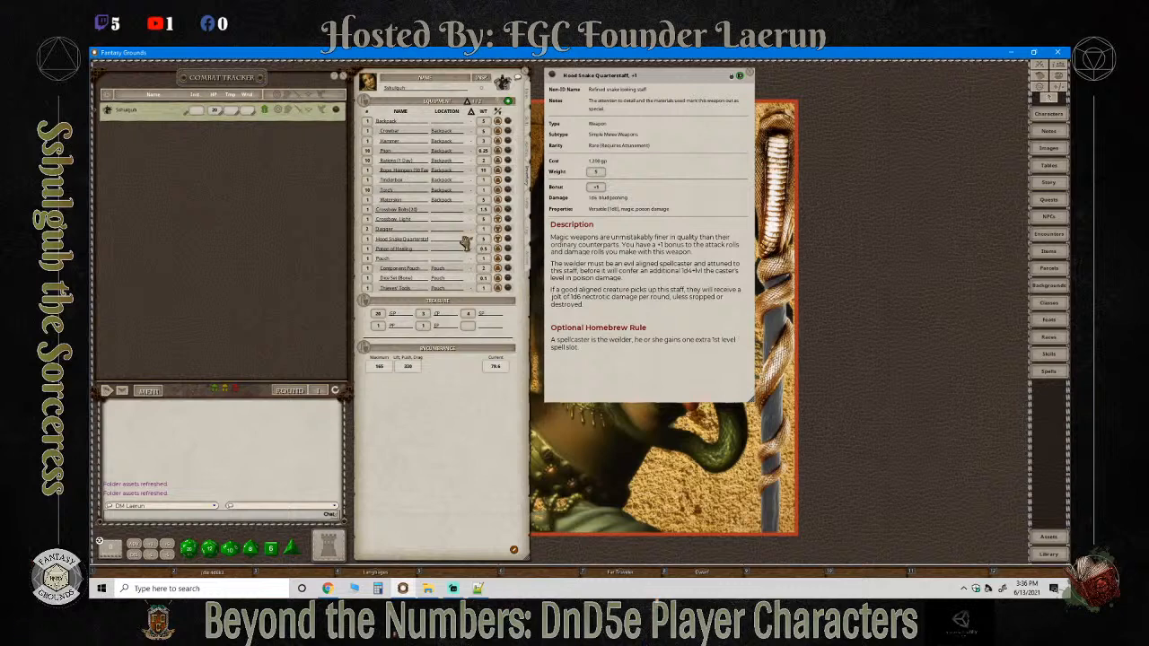
# Inspect the Hood Snake Quarterstaff's attack and damage details among the character's weapon actions.
pyautogui.click(528, 267)
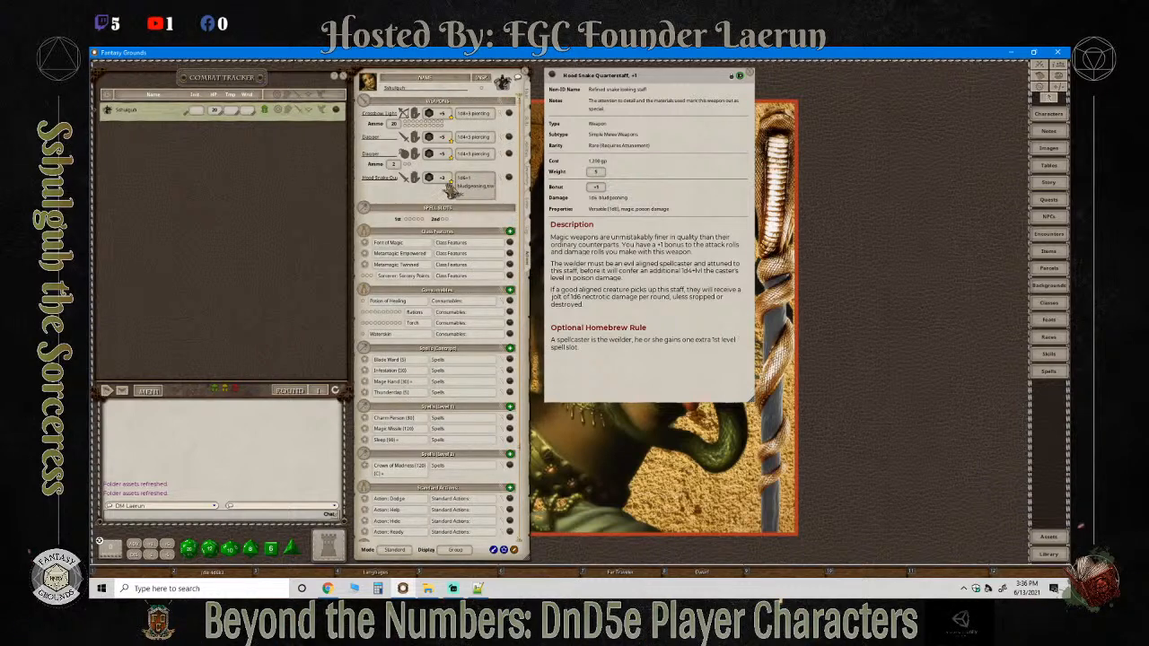
pyautogui.doubleClick(477, 195)
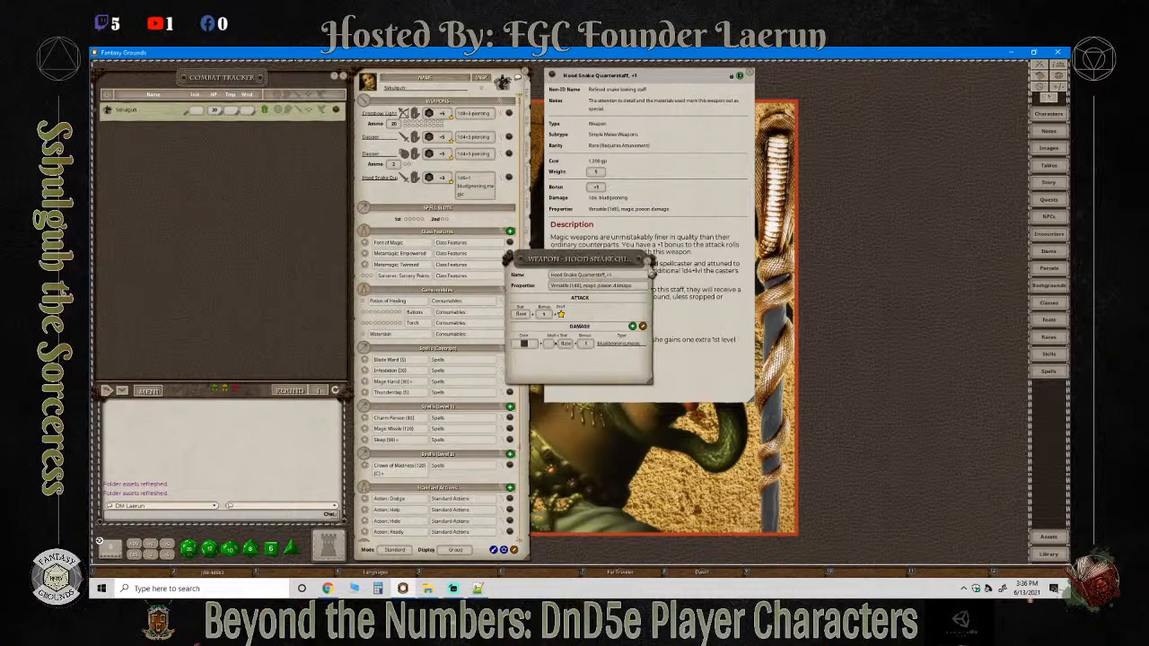
pyautogui.click(642, 261)
# Unlock the inventory copy of the staff, set its properties to "Versatile (1d8), magic and poison damage", and lock it again.
pyautogui.click(738, 76)
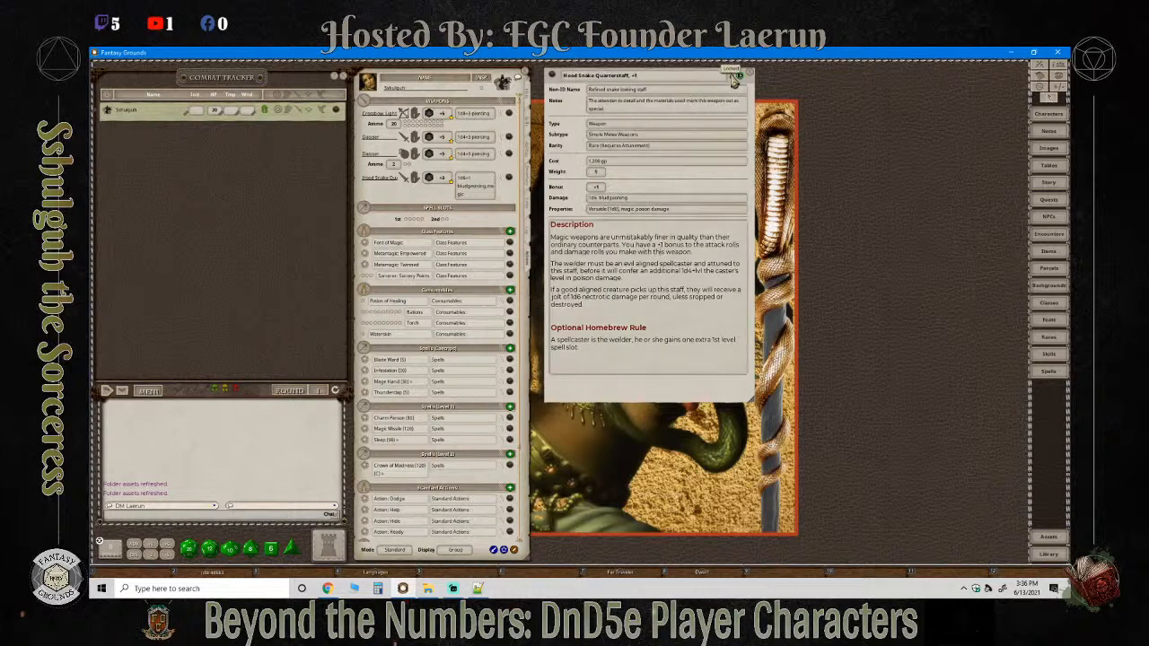
pyautogui.click(622, 210)
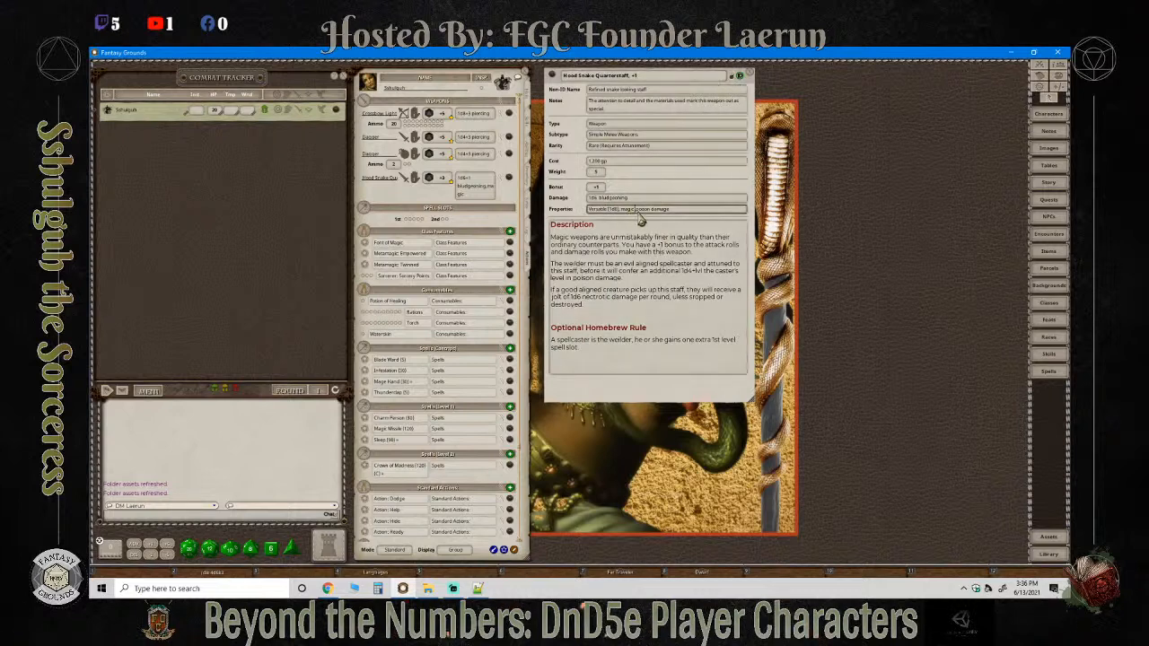
pyautogui.click(634, 235)
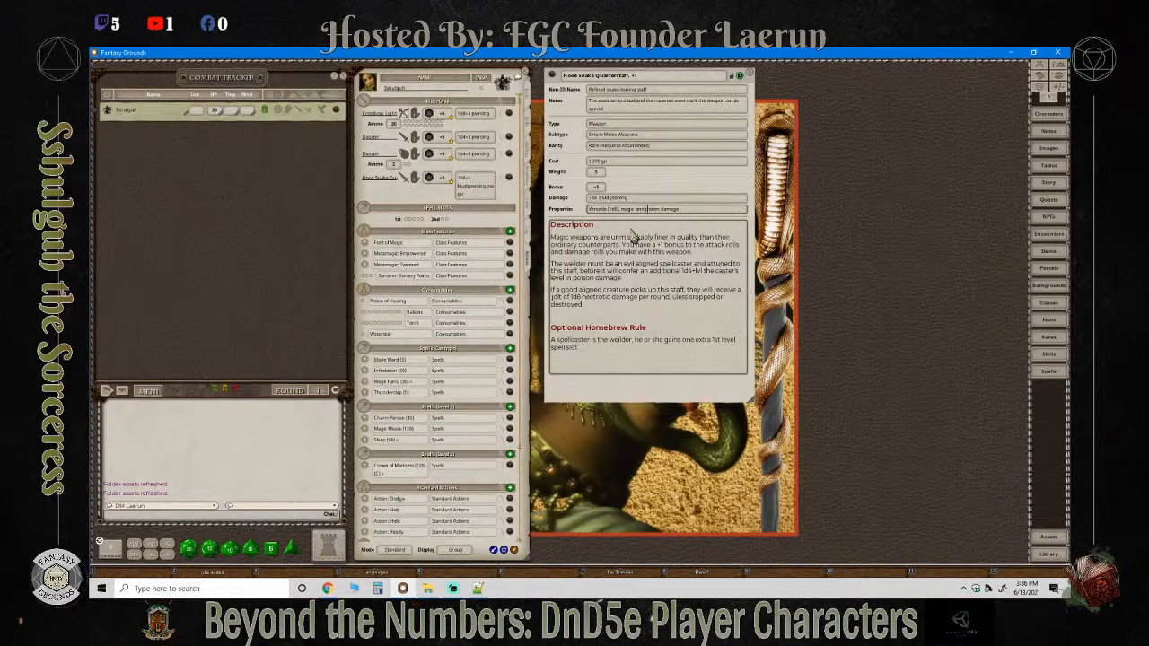
pyautogui.click(692, 208)
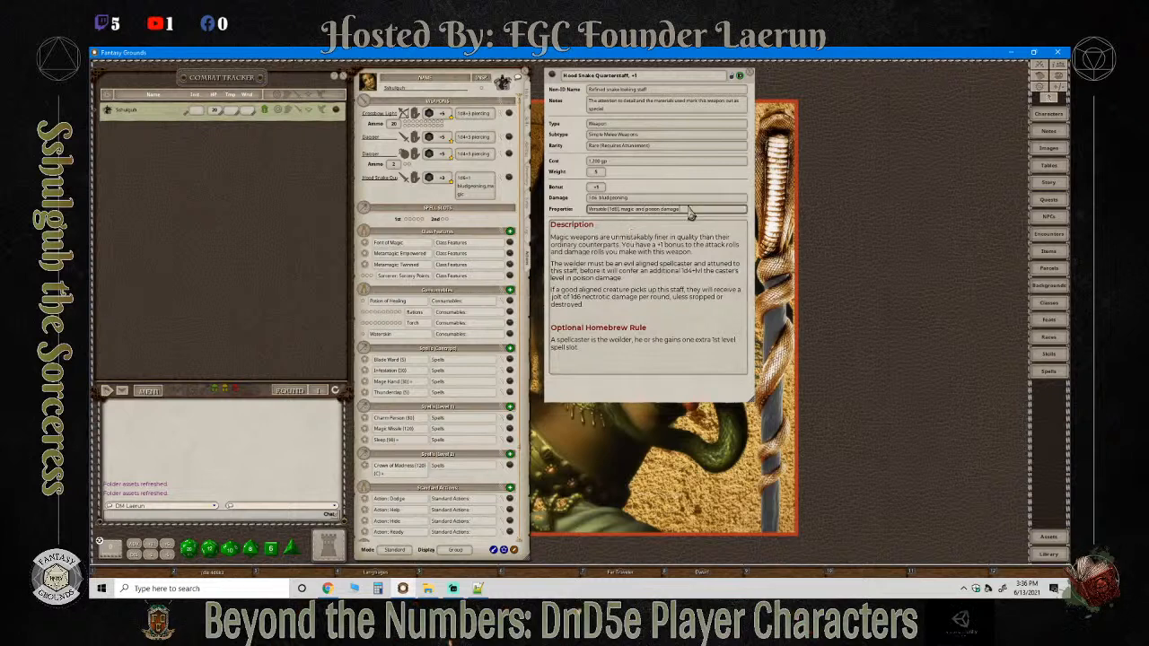
pyautogui.click(737, 77)
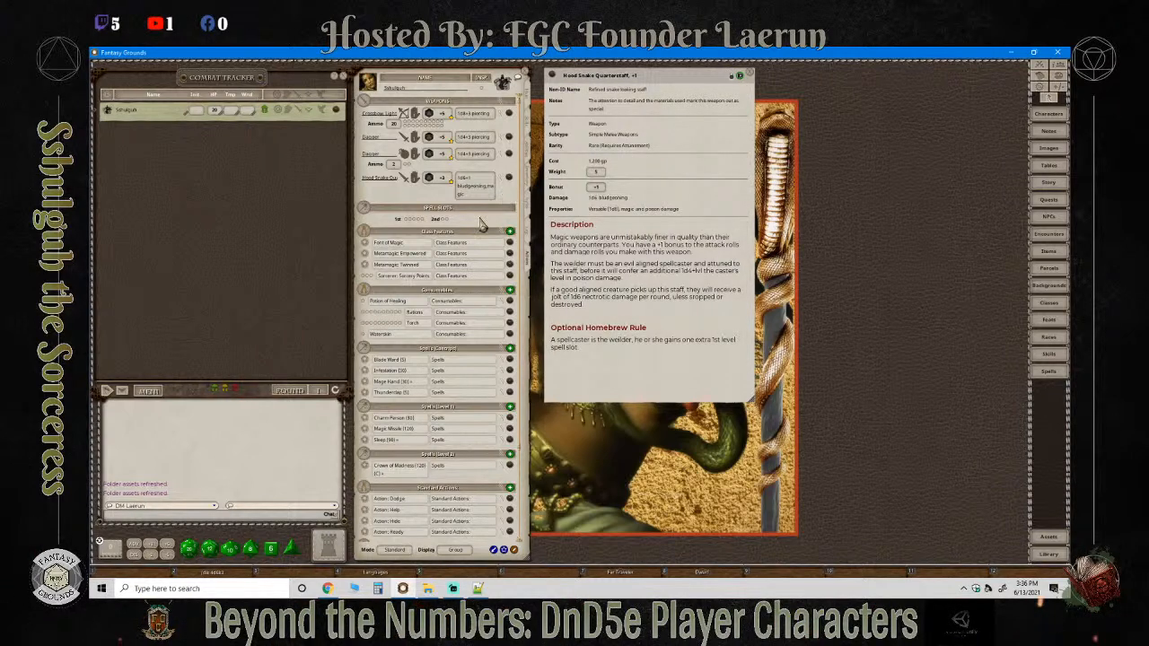
# Delete the Hood Snake Quarterstaff entry from the character's weapon actions.
pyautogui.rightClick(508, 180)
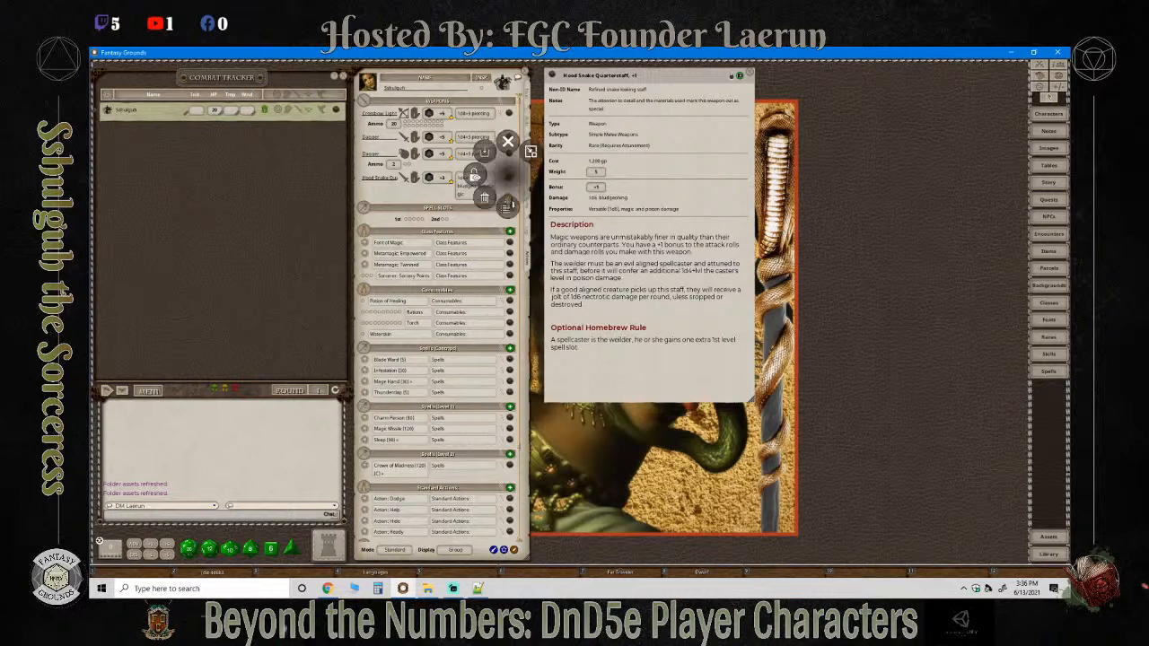
pyautogui.click(488, 209)
pyautogui.click(481, 220)
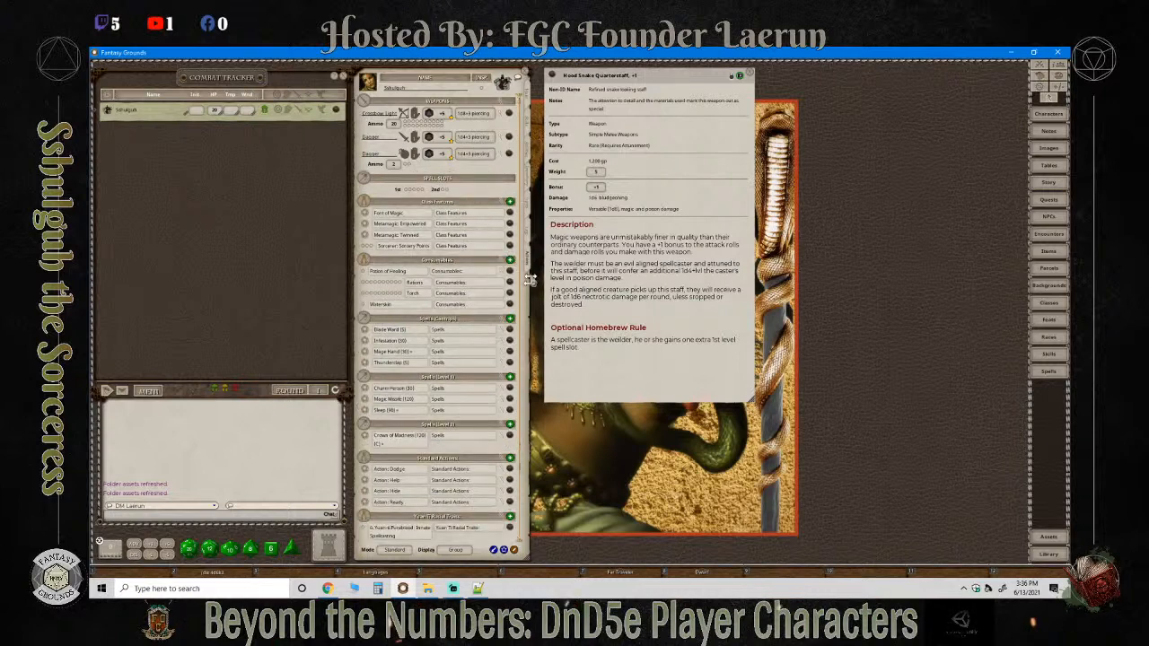
# Delete the Hood Snake Quarterstaff, +1 from the character's inventory.
pyautogui.click(529, 180)
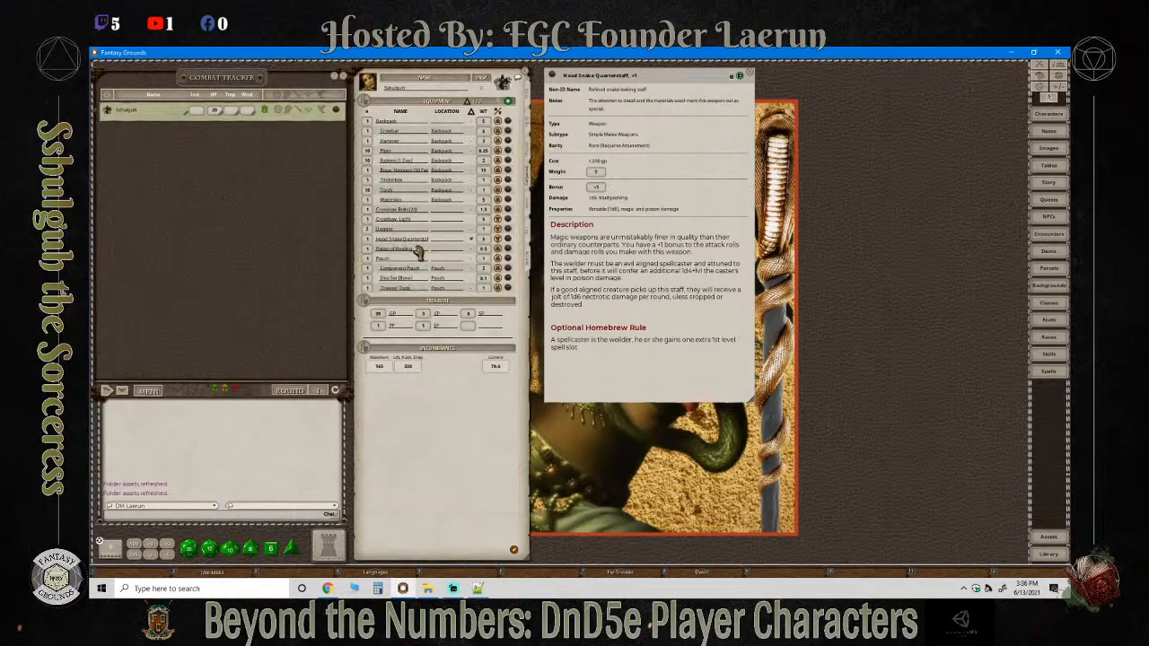
pyautogui.rightClick(508, 239)
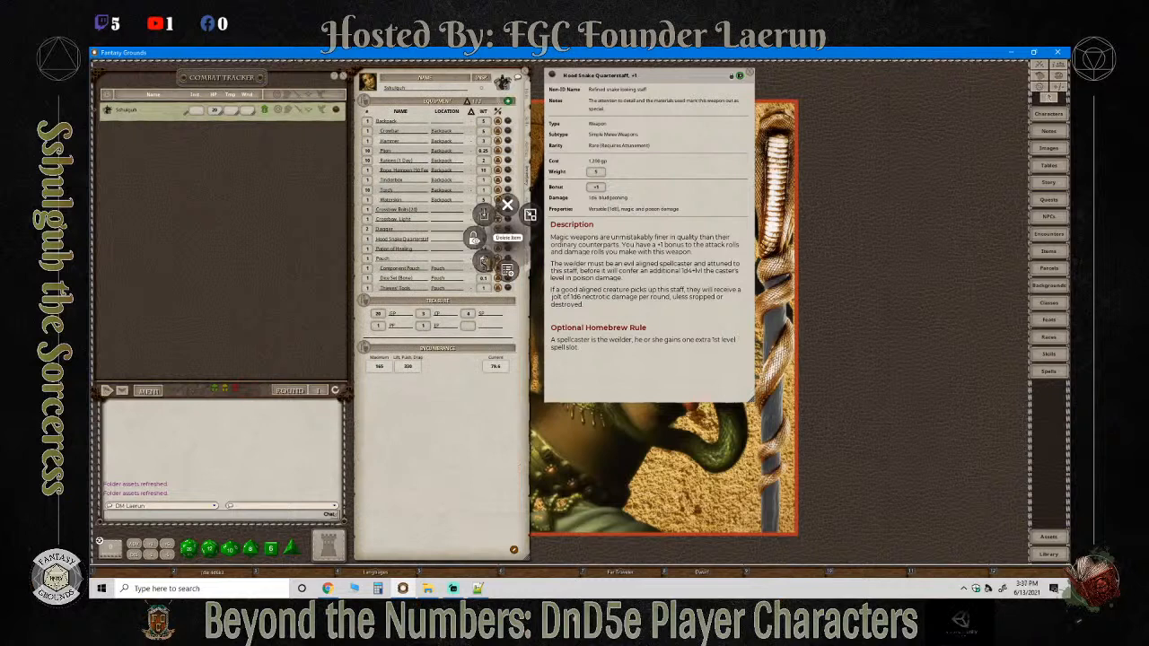
pyautogui.click(474, 239)
pyautogui.click(456, 268)
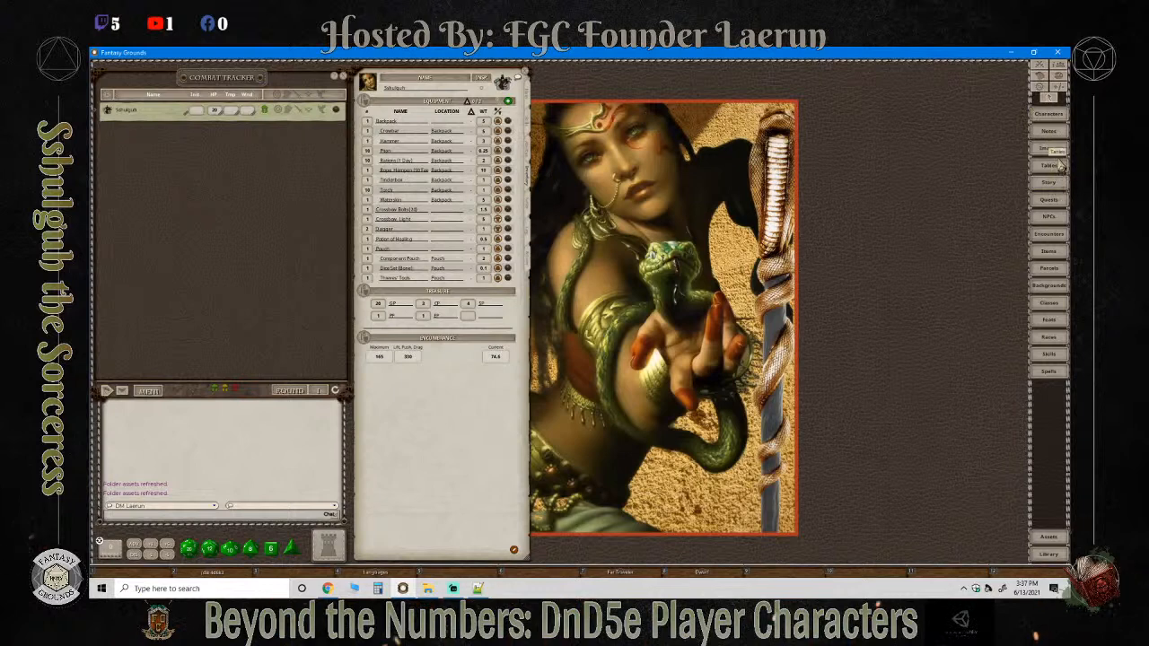
# Restrict the items list to the Custom Magic Items group, add the Hood Snake Quarterstaff, +1 to the character's inventory, and close the list.
pyautogui.click(1048, 250)
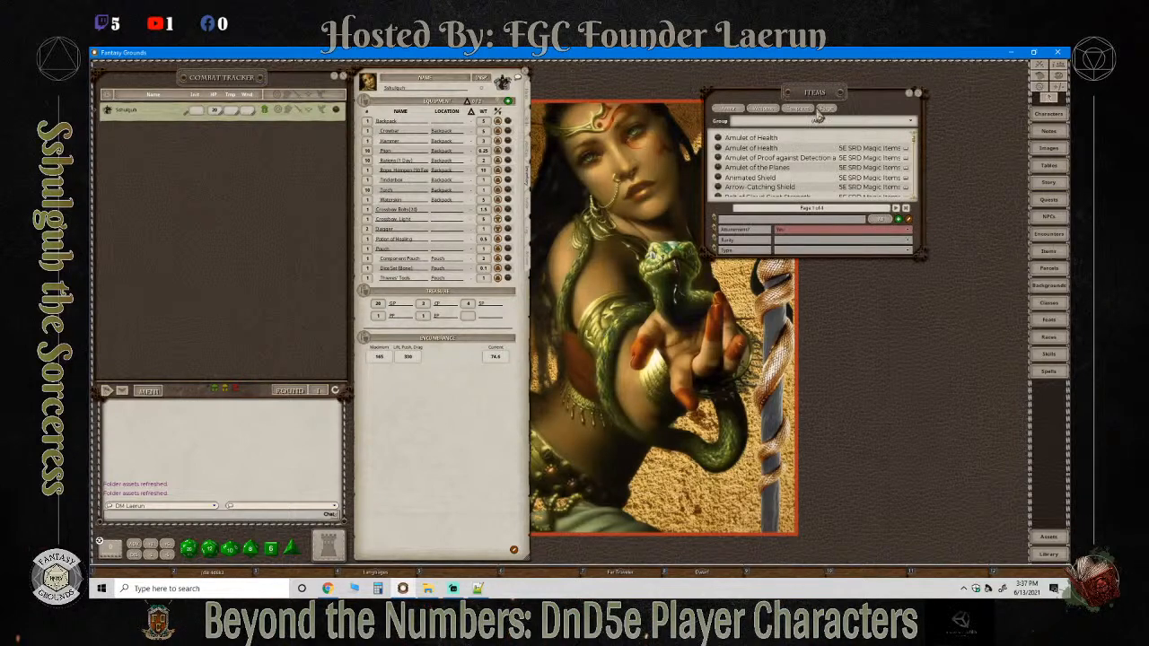
pyautogui.click(831, 123)
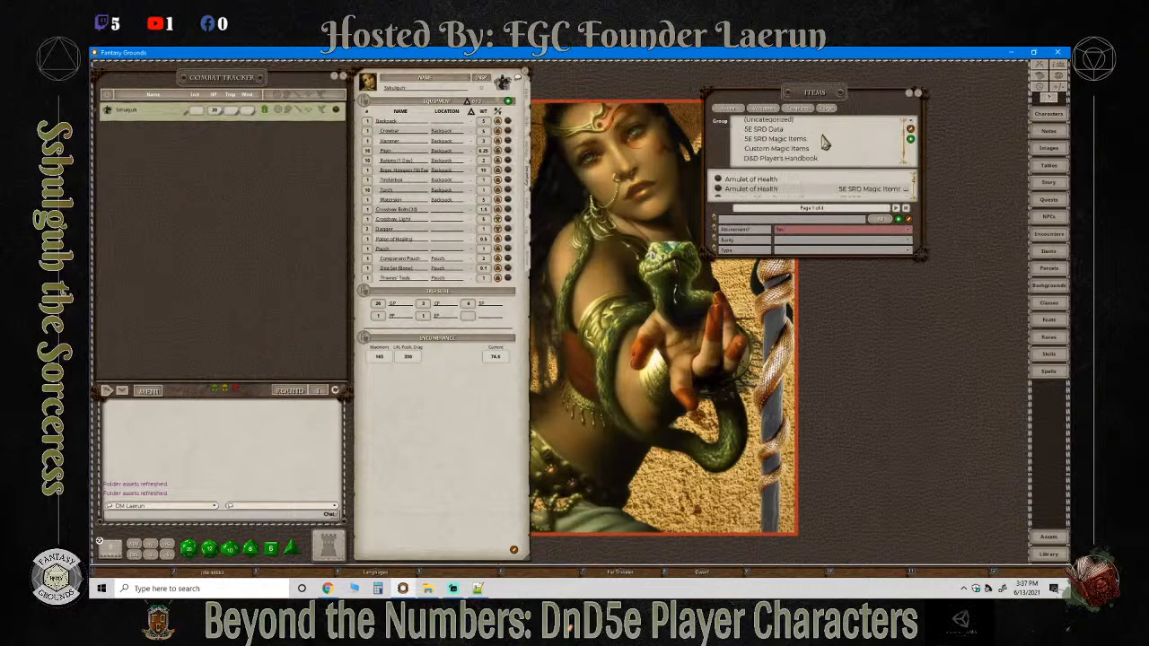
pyautogui.click(793, 142)
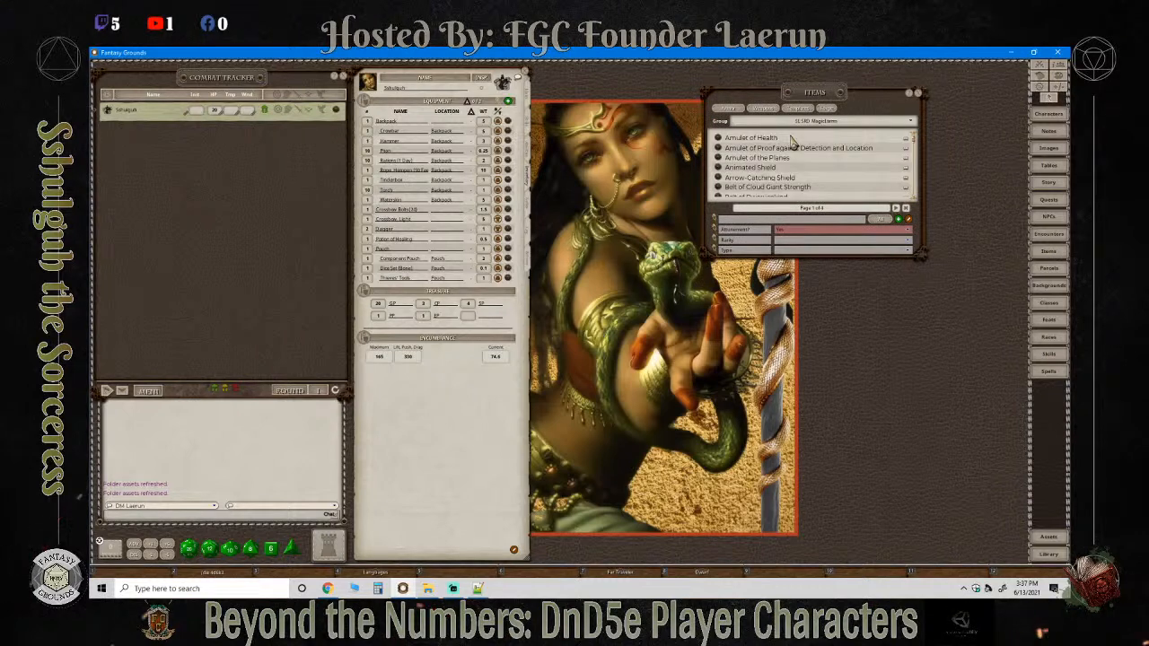
pyautogui.moveTo(835, 104); pyautogui.dragTo(729, 101)
pyautogui.click(768, 115)
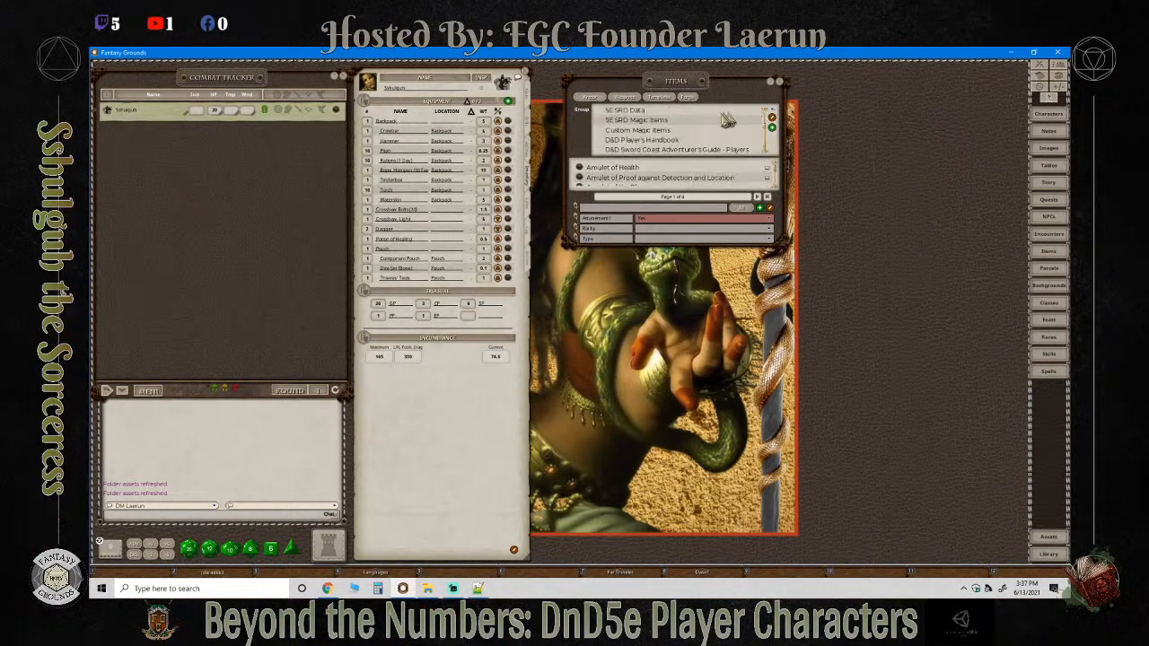
pyautogui.click(664, 139)
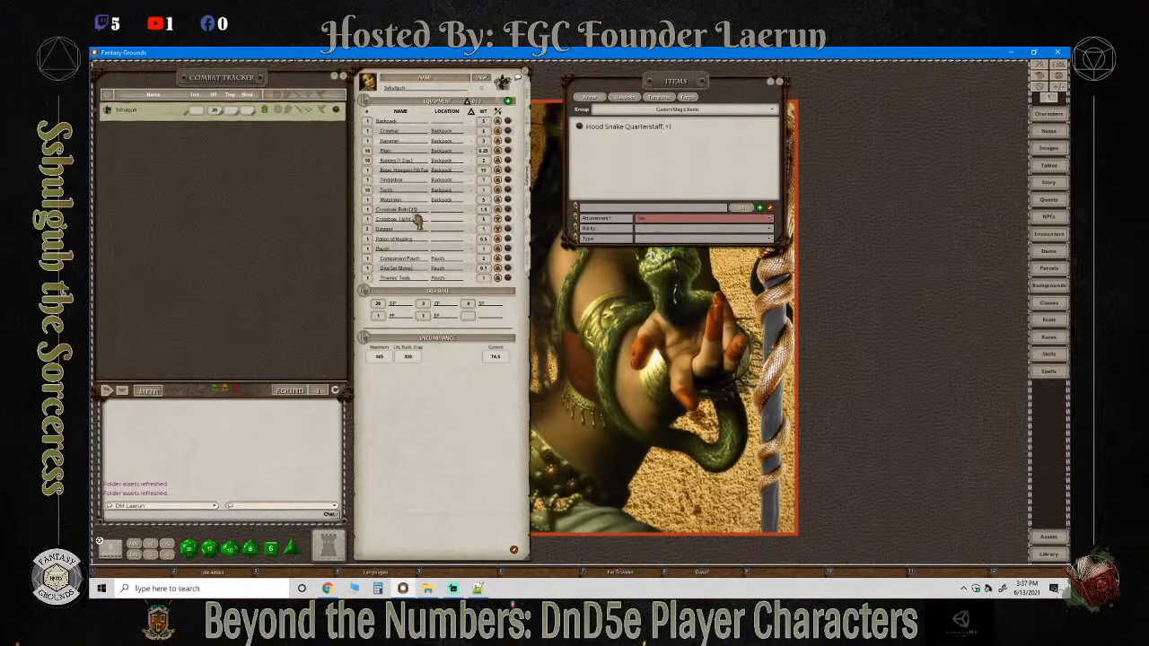
pyautogui.moveTo(418, 222); pyautogui.dragTo(420, 231)
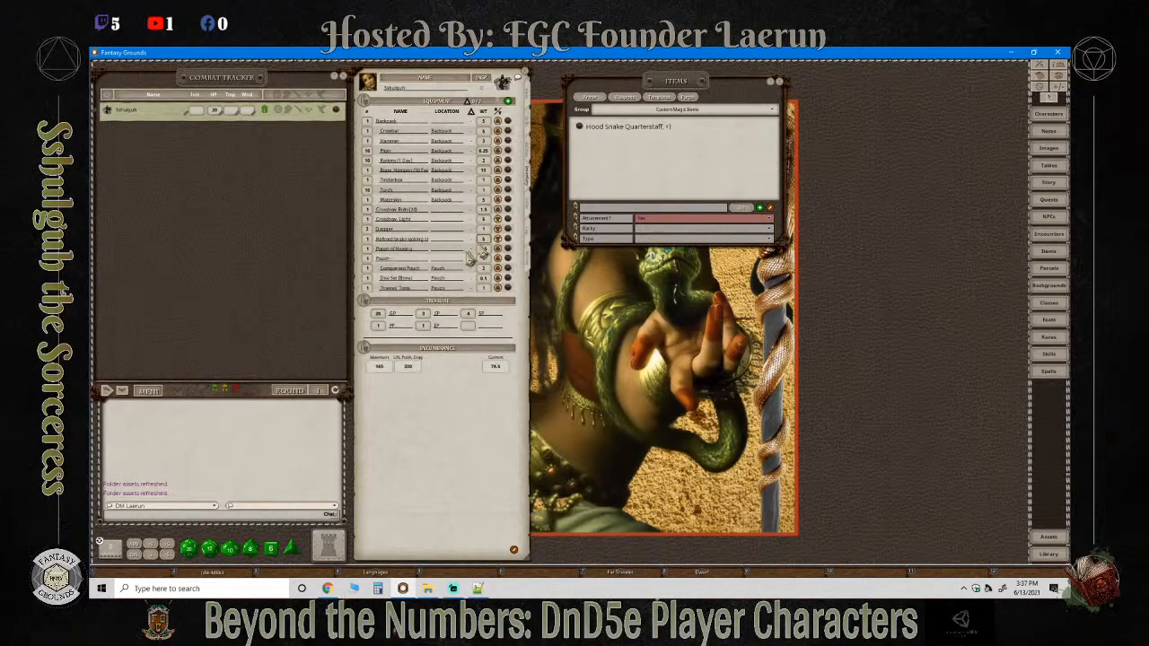
pyautogui.click(779, 82)
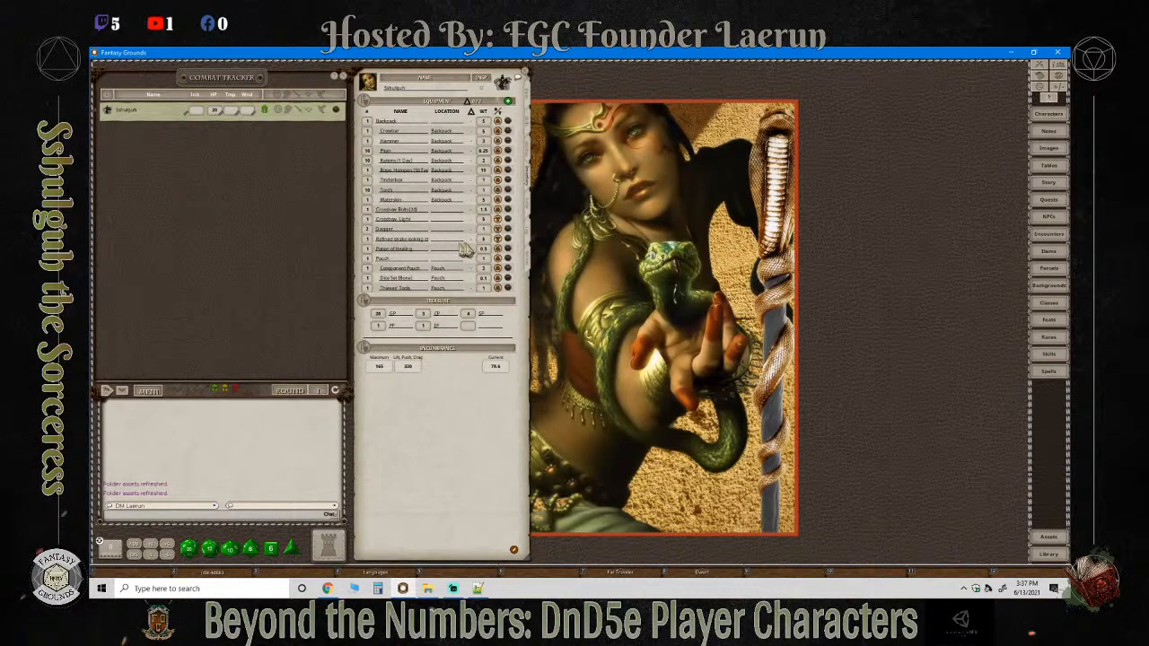
# Open the refined snake-looking staff in the inventory, mark it as identified, and close its record.
pyautogui.click(508, 240)
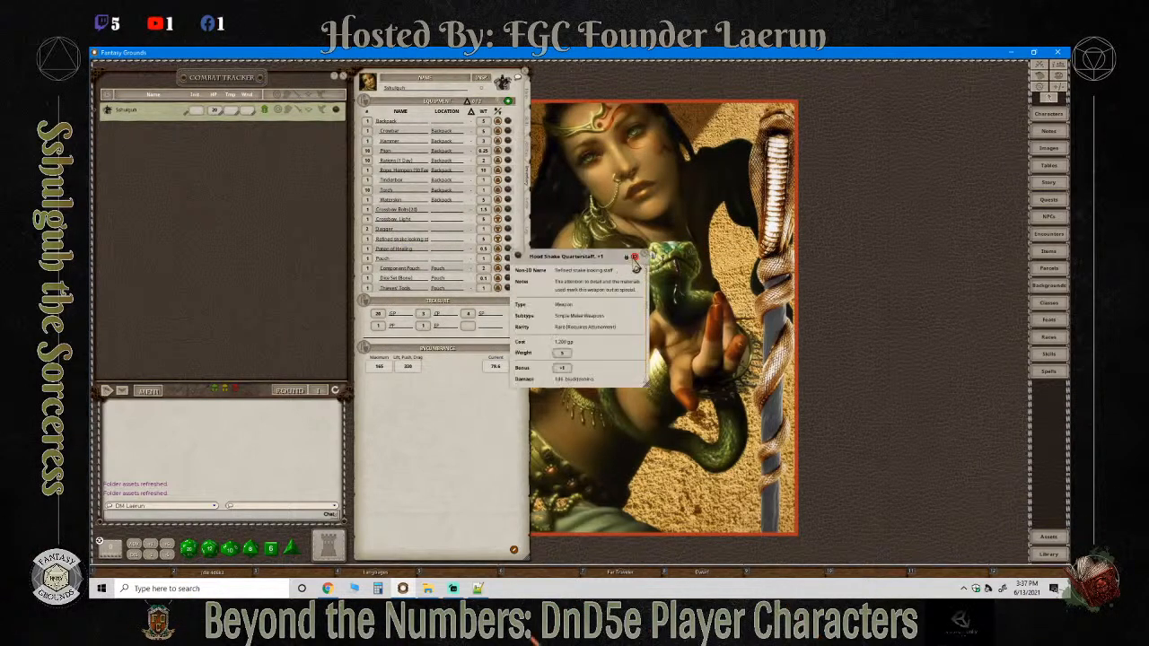
pyautogui.moveTo(636, 266); pyautogui.dragTo(696, 199)
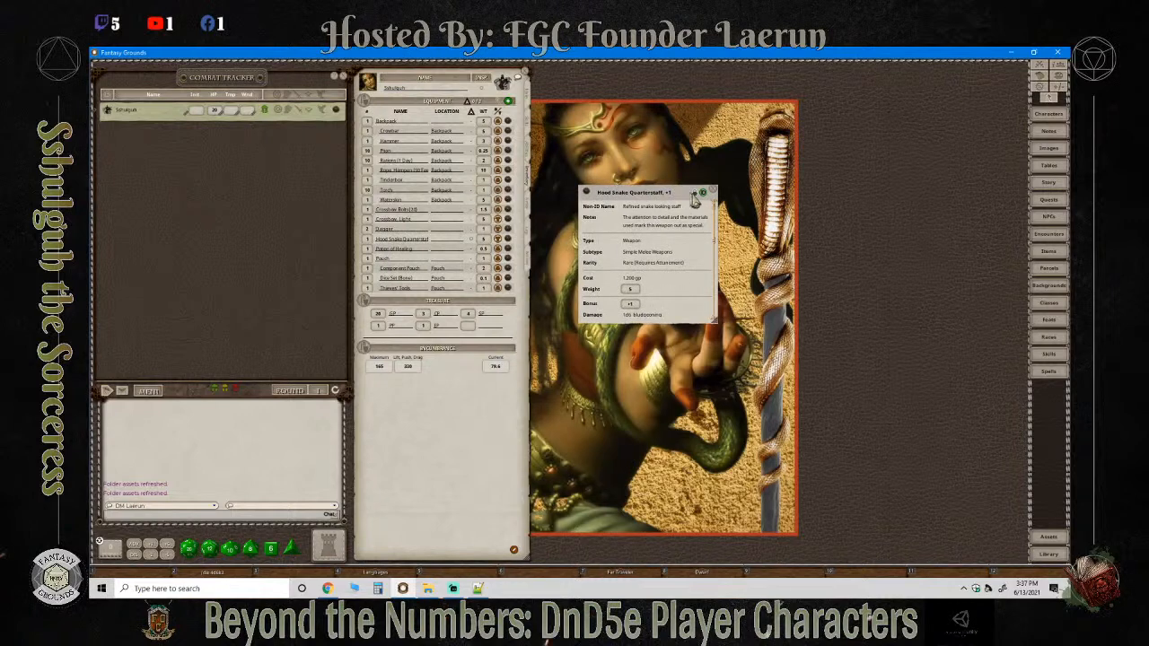
pyautogui.click(703, 192)
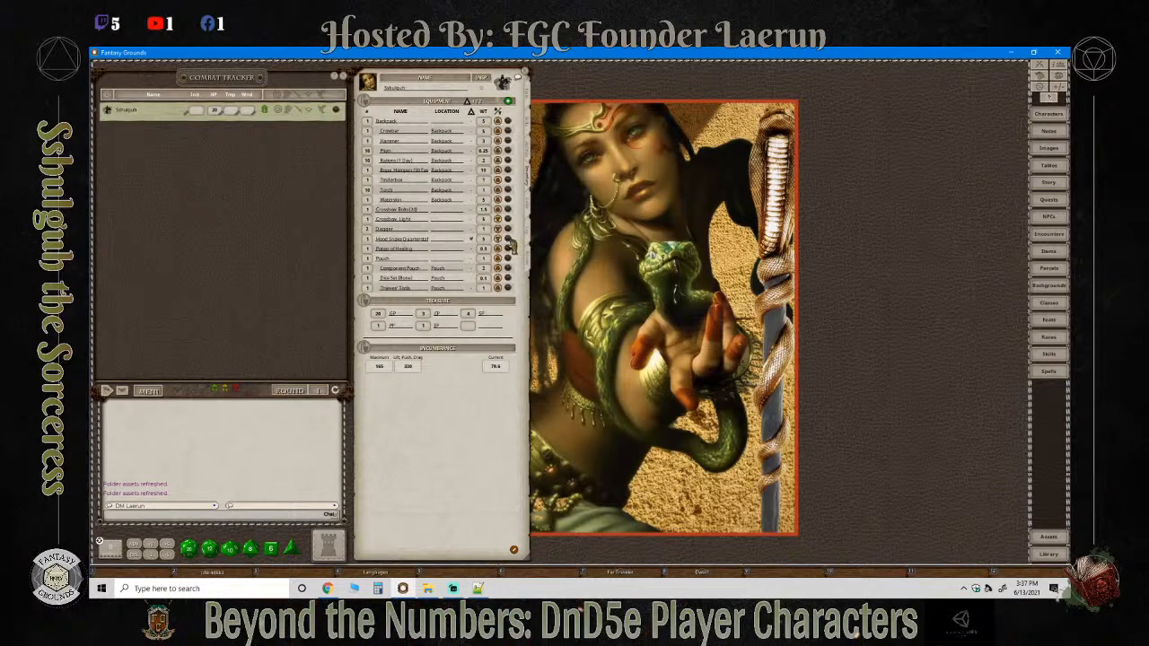
# Inspect the attack and damage details of the Hood Snake Quarterstaff among the character's weapon actions, then close them.
pyautogui.click(529, 263)
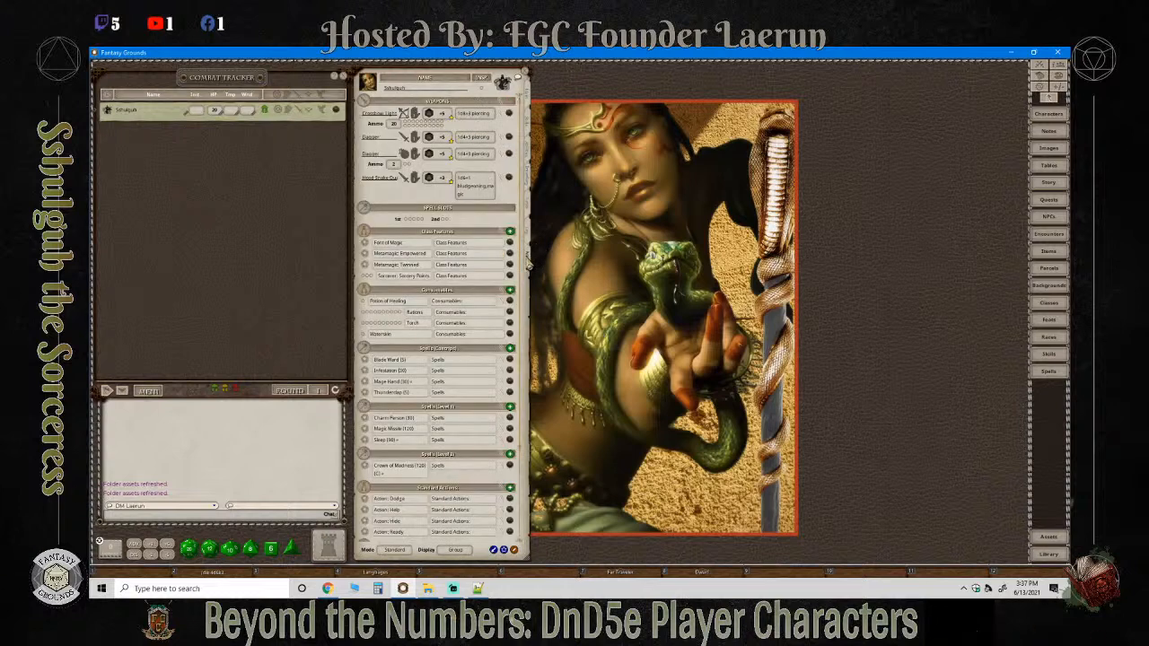
pyautogui.click(506, 180)
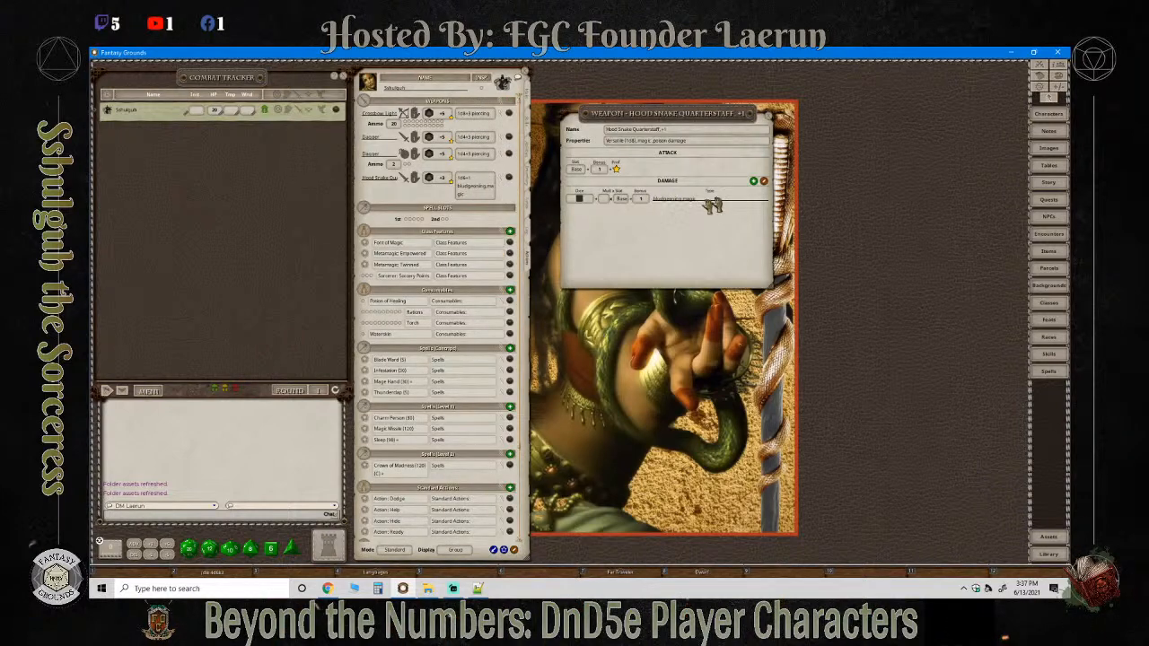
pyautogui.click(772, 118)
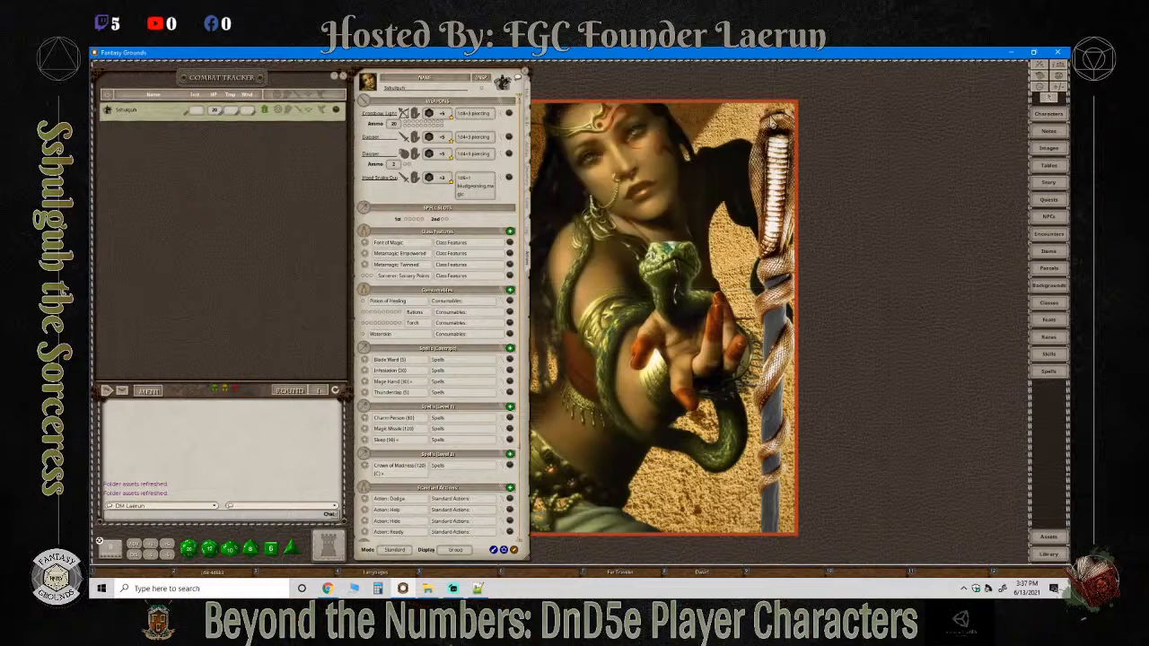
pyautogui.click(1052, 150)
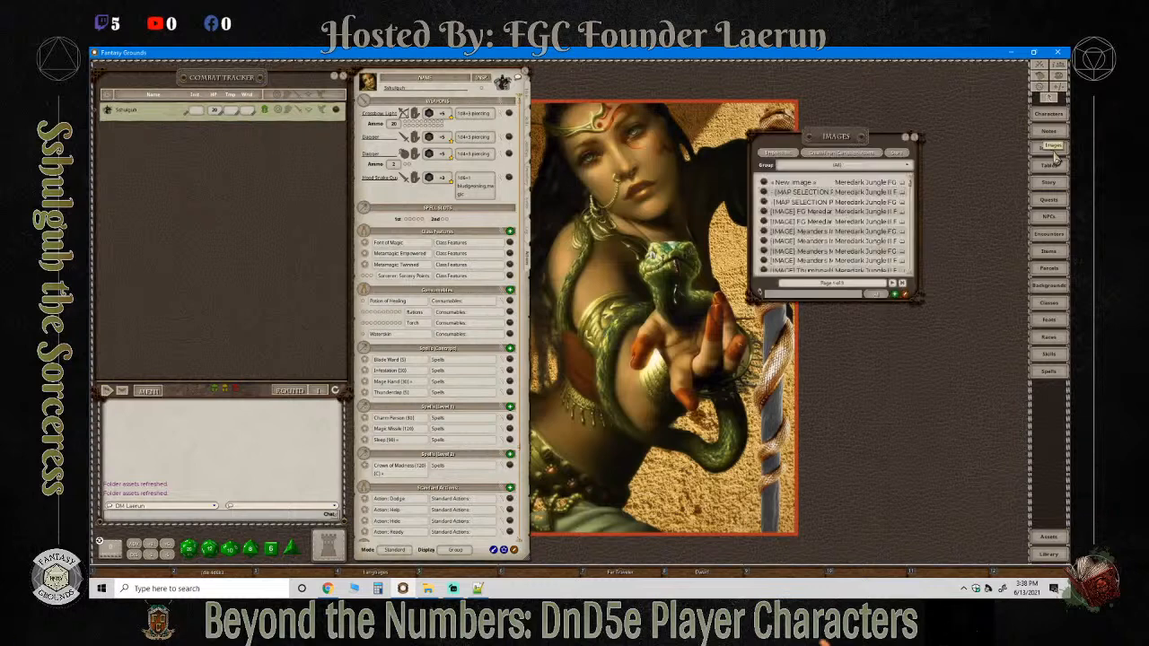
pyautogui.moveTo(824, 141); pyautogui.dragTo(629, 148)
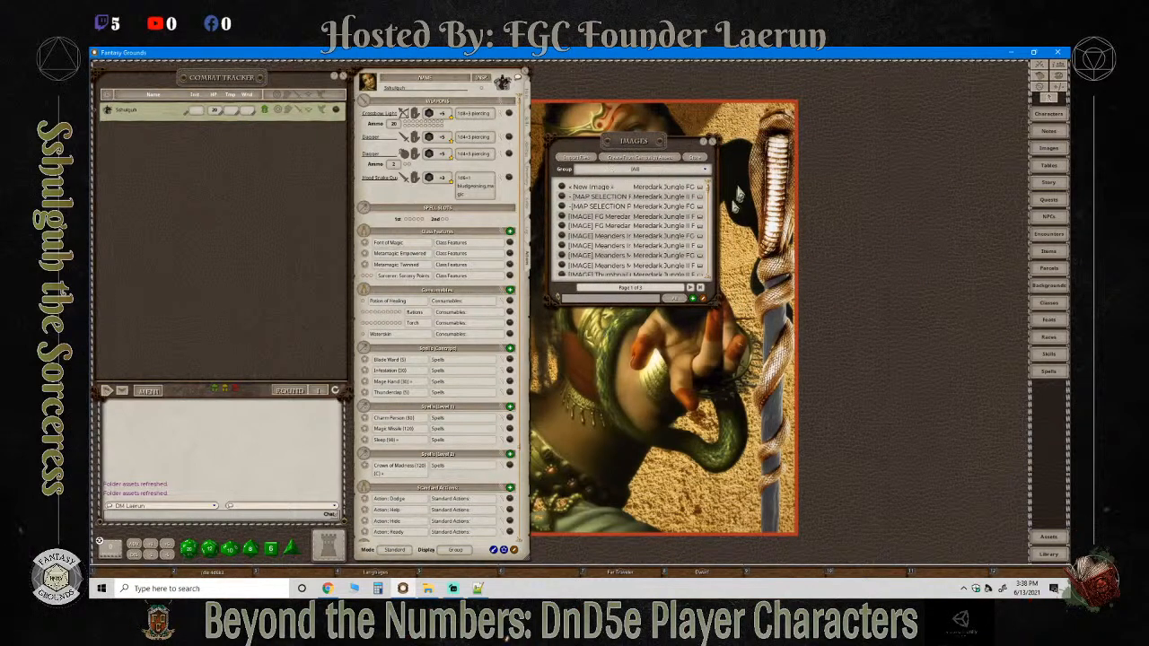
pyautogui.click(712, 140)
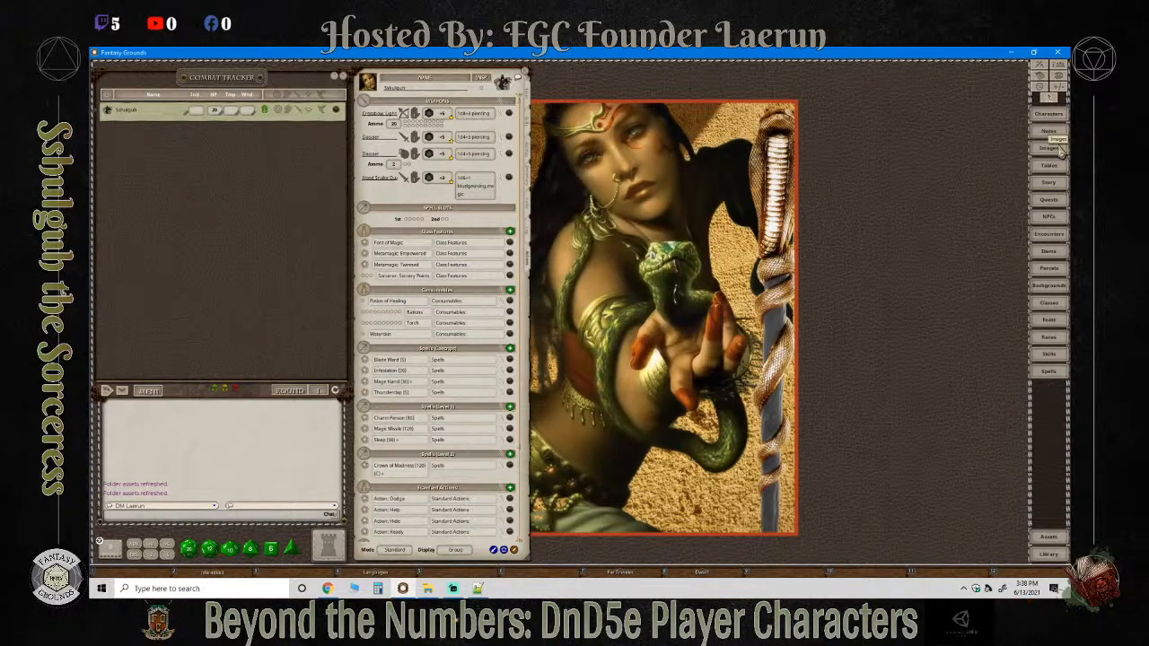
# Clear the attunement filter in the items list, show all groups, and search for "poison".
pyautogui.click(1049, 251)
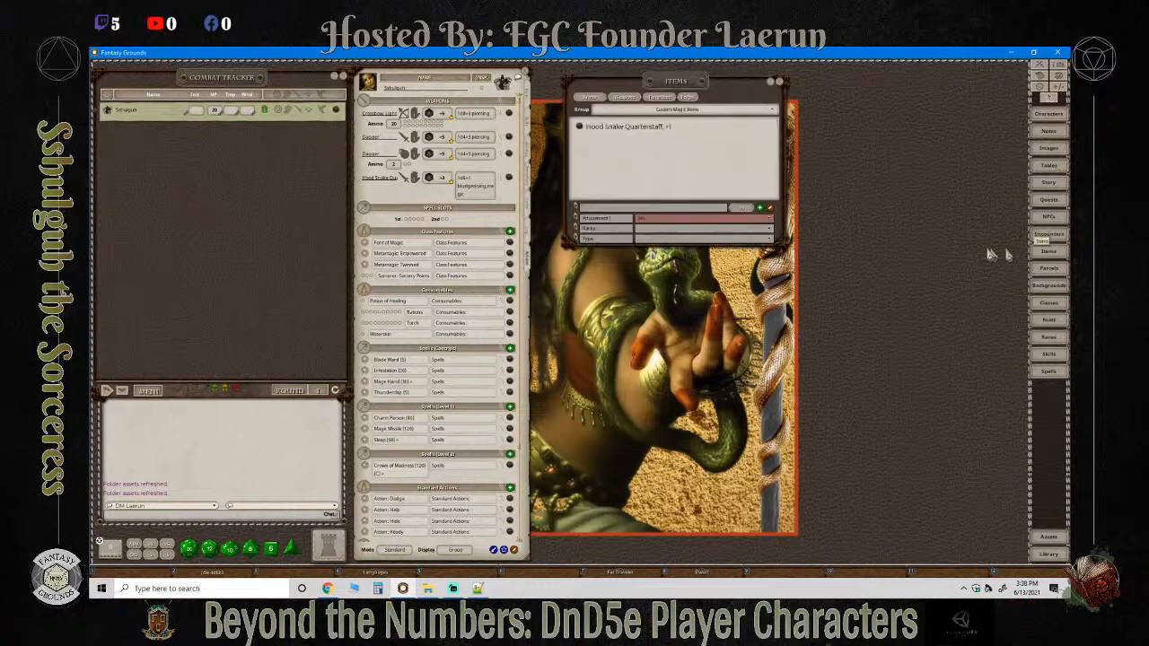
pyautogui.moveTo(671, 87); pyautogui.dragTo(734, 184)
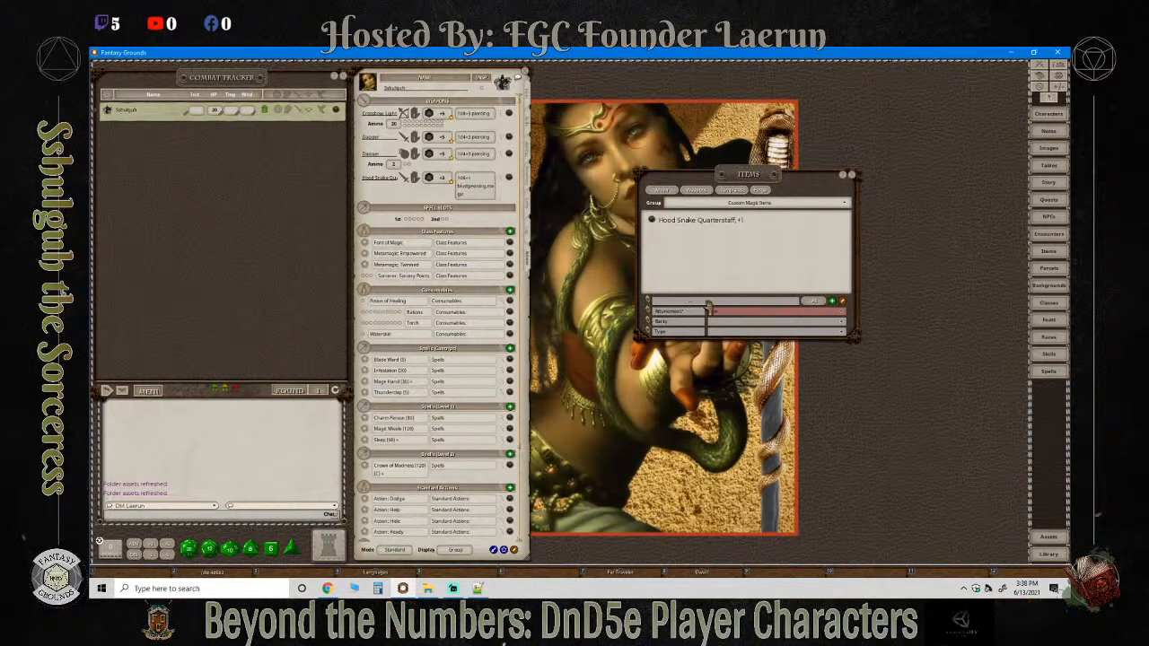
pyautogui.click(804, 312)
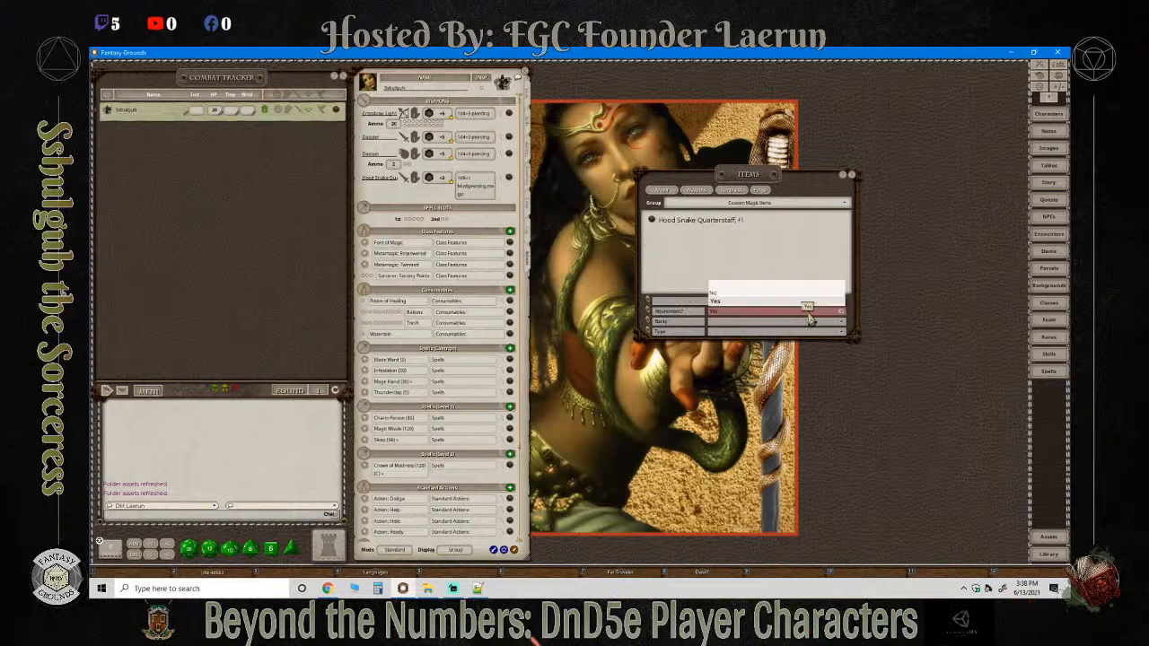
pyautogui.click(718, 288)
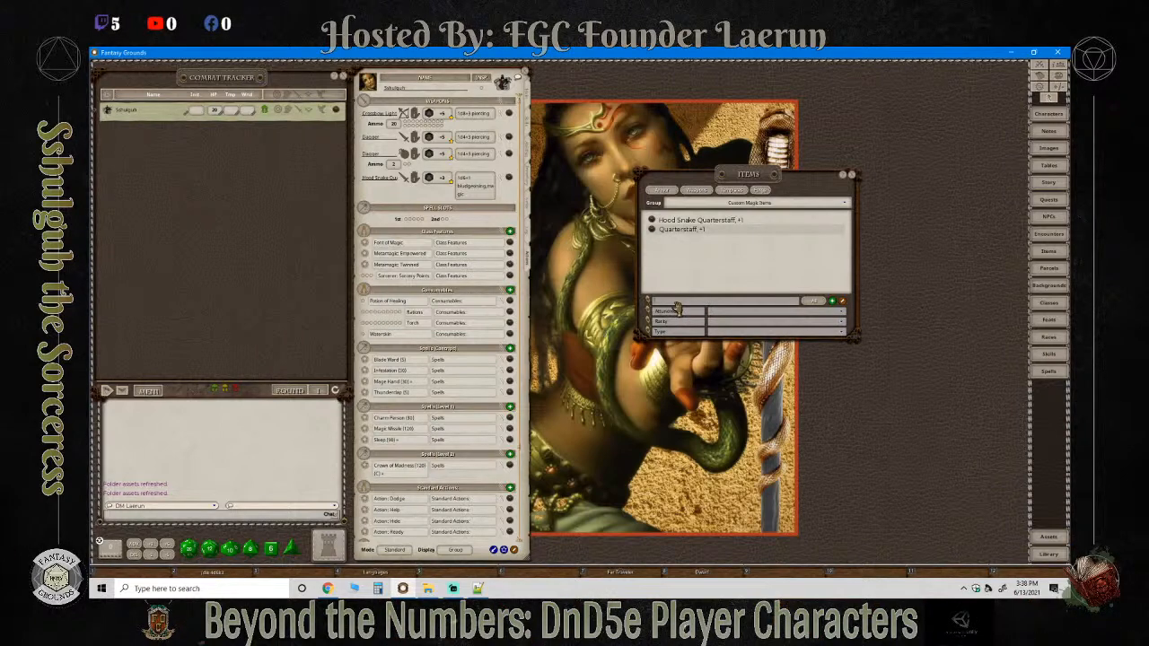
pyautogui.click(786, 204)
pyautogui.scroll(2, 748, 215)
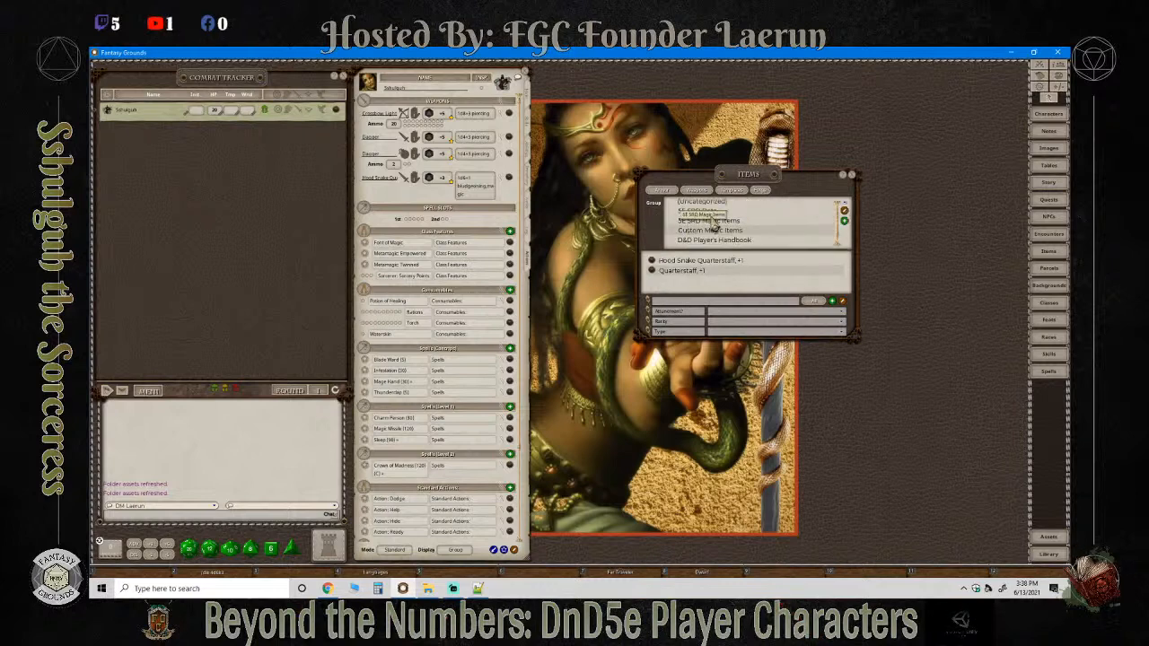
pyautogui.click(682, 204)
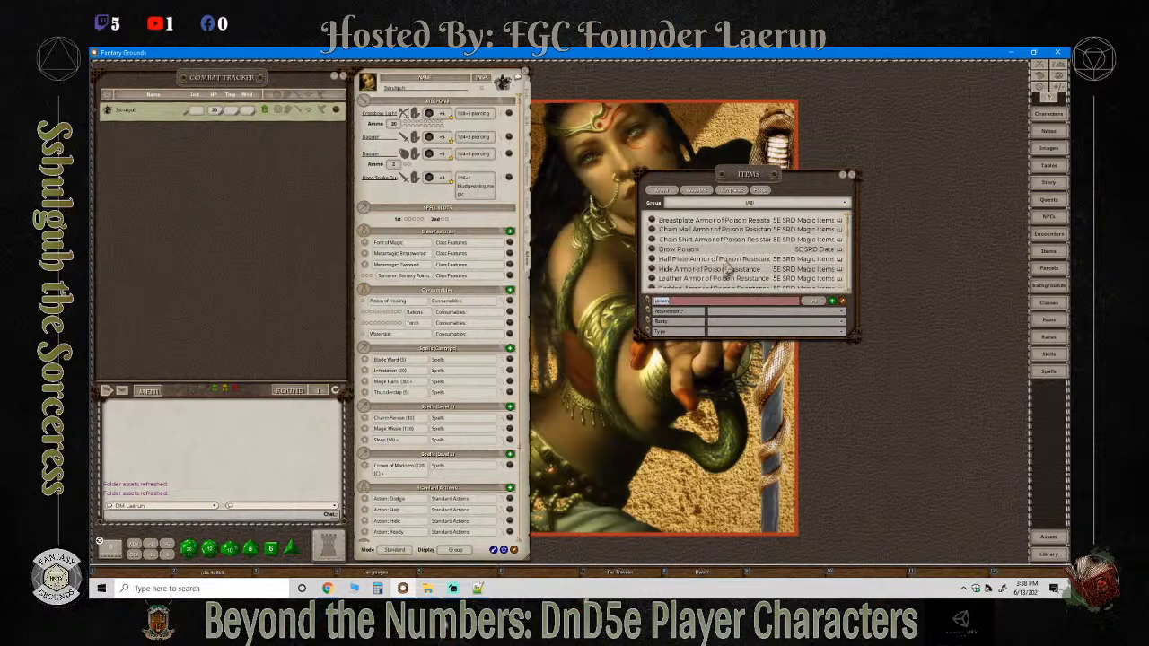
# Enlarge the items list, look through the poison entries, and make a campaign copy of the 5E SRD Drow Poison.
pyautogui.moveTo(751, 179); pyautogui.dragTo(725, 150)
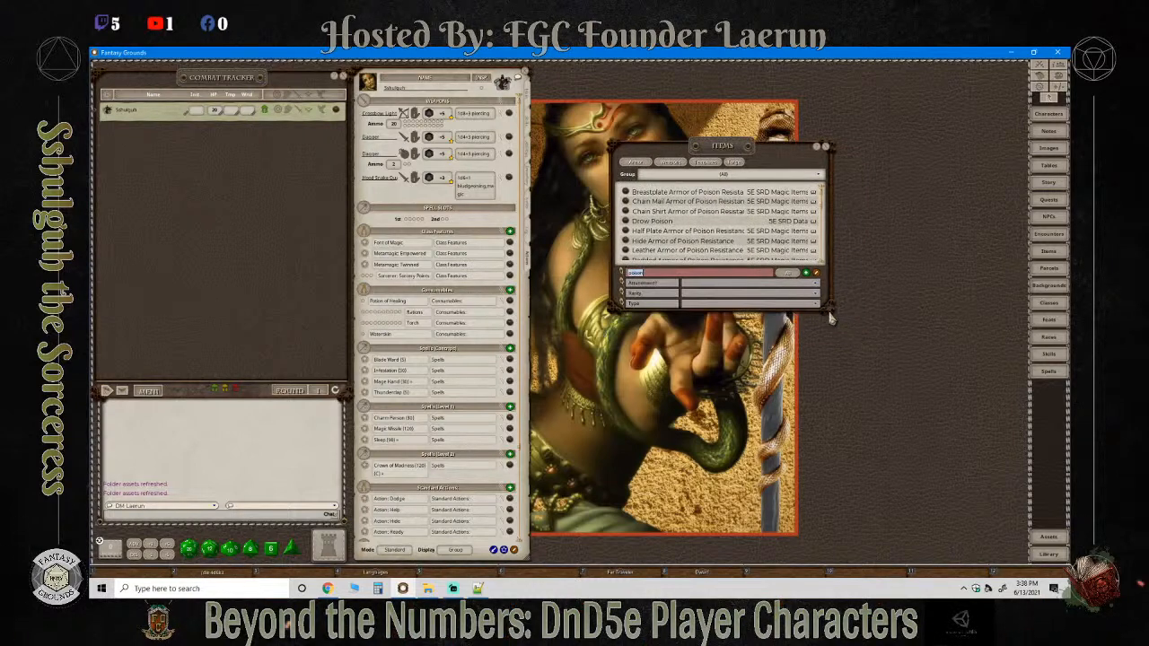
pyautogui.moveTo(830, 311); pyautogui.dragTo(938, 469)
pyautogui.scroll(-2, 709, 318)
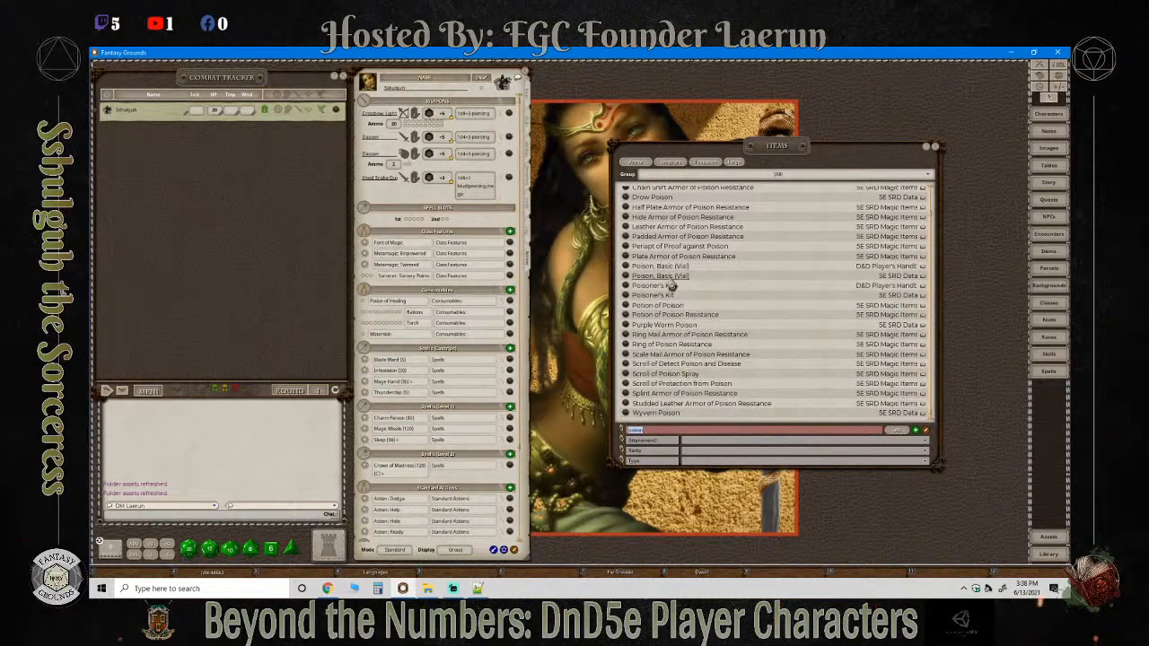
pyautogui.scroll(2, 724, 330)
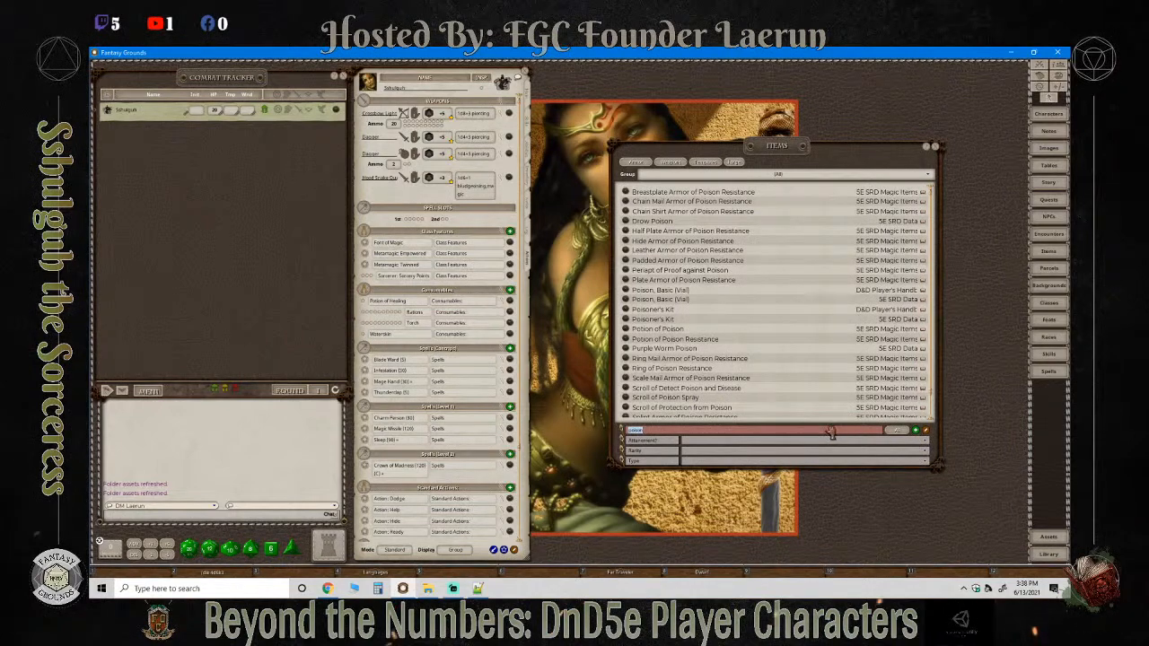
pyautogui.scroll(-3, 829, 381)
pyautogui.scroll(1, 752, 393)
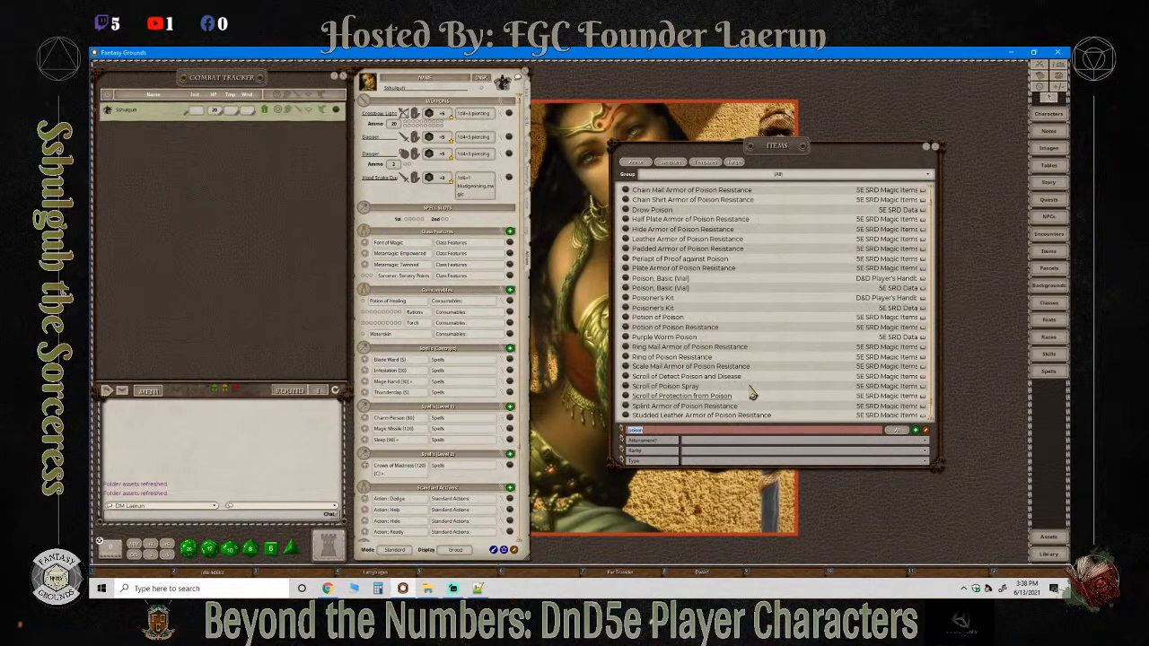
pyautogui.moveTo(626, 211)
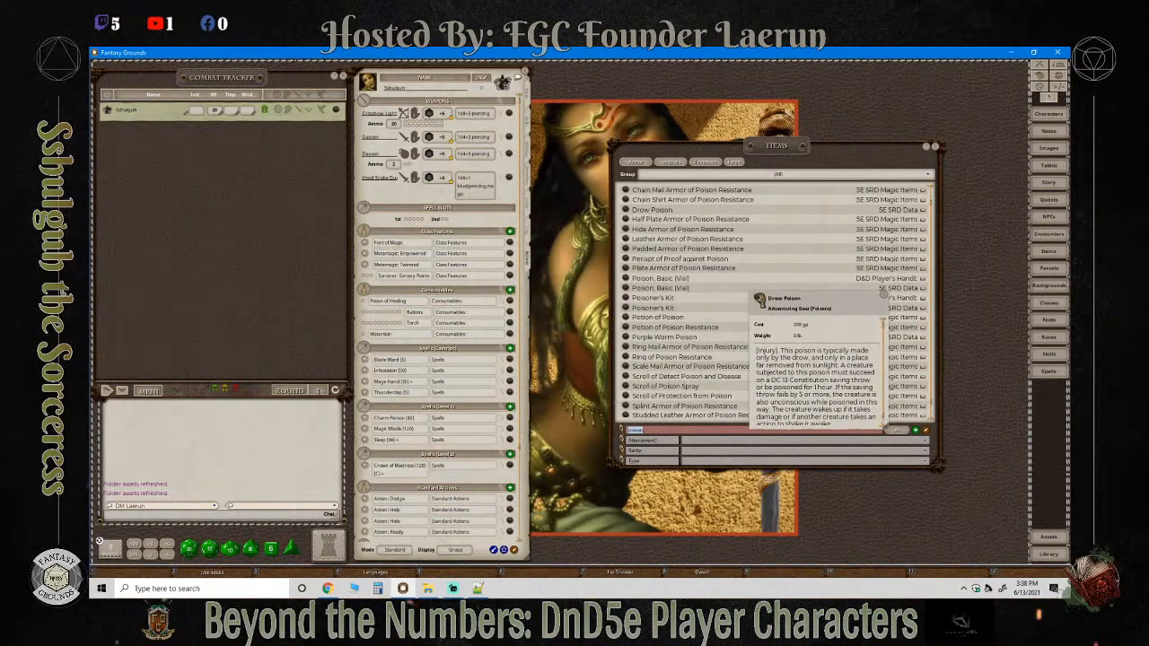
pyautogui.moveTo(678, 251); pyautogui.dragTo(680, 252)
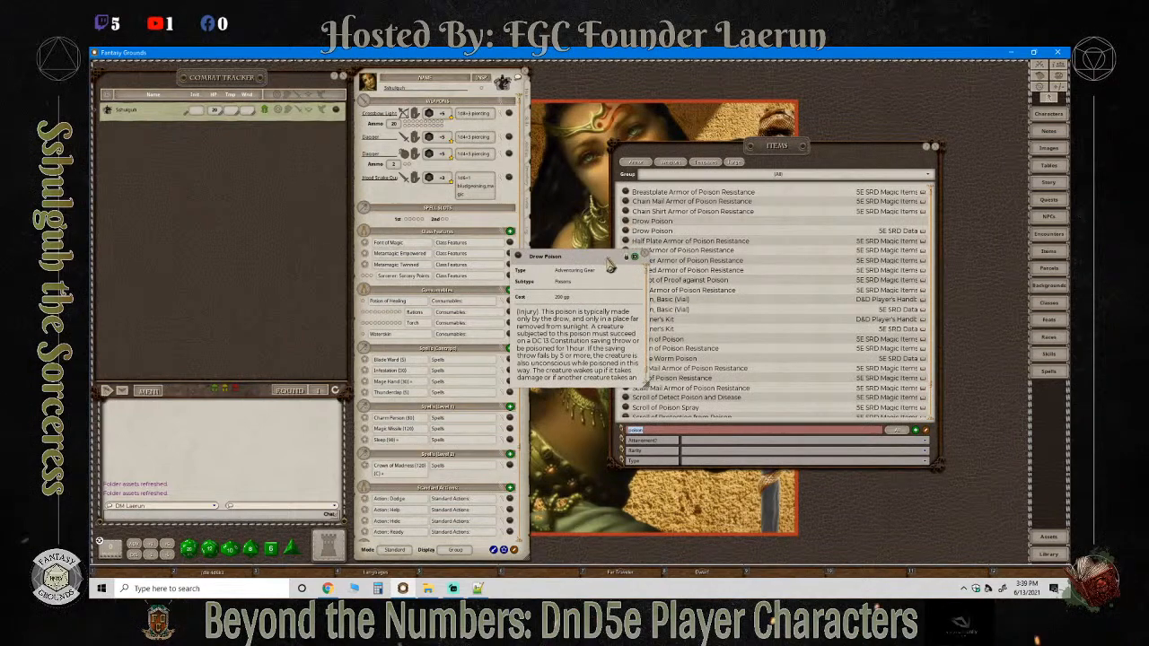
# Unlock the Drow Poison copy, enlarge its record to review the item fields and description, and close it.
pyautogui.click(628, 228)
pyautogui.click(679, 147)
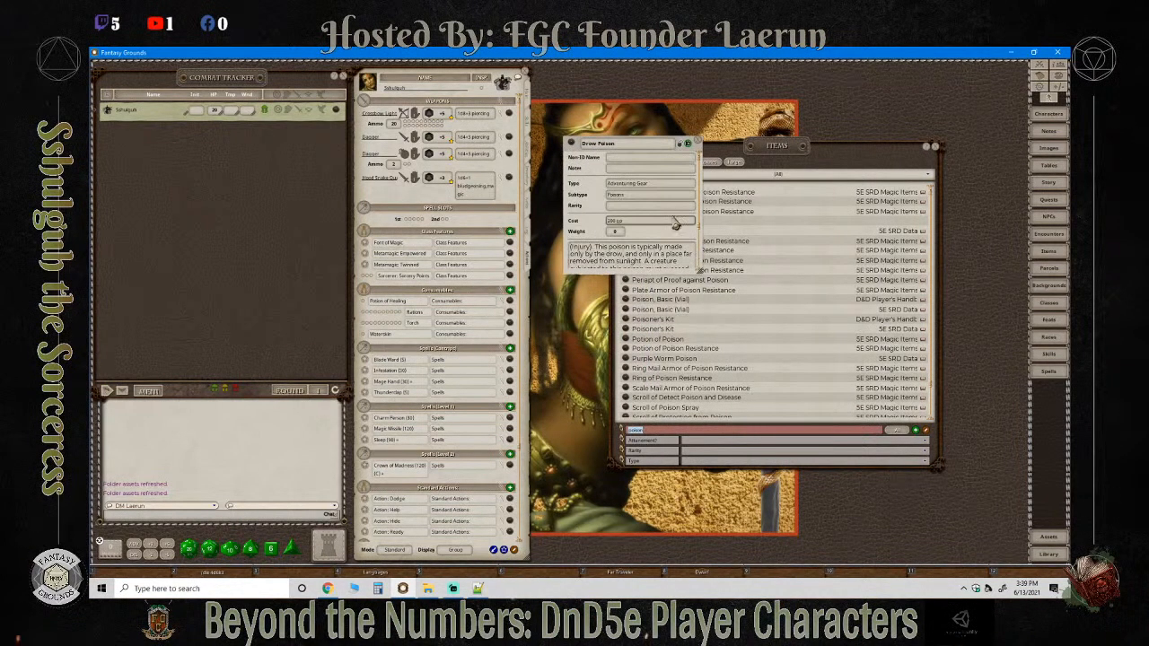
pyautogui.scroll(-2, 639, 223)
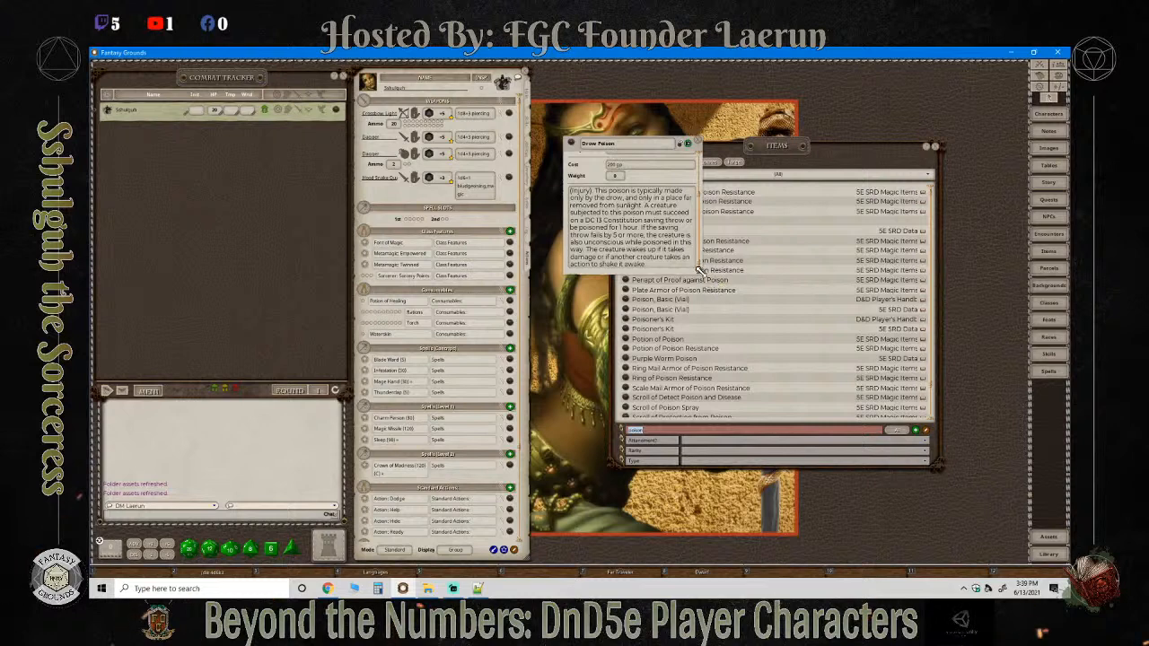
pyautogui.moveTo(700, 271); pyautogui.dragTo(727, 296)
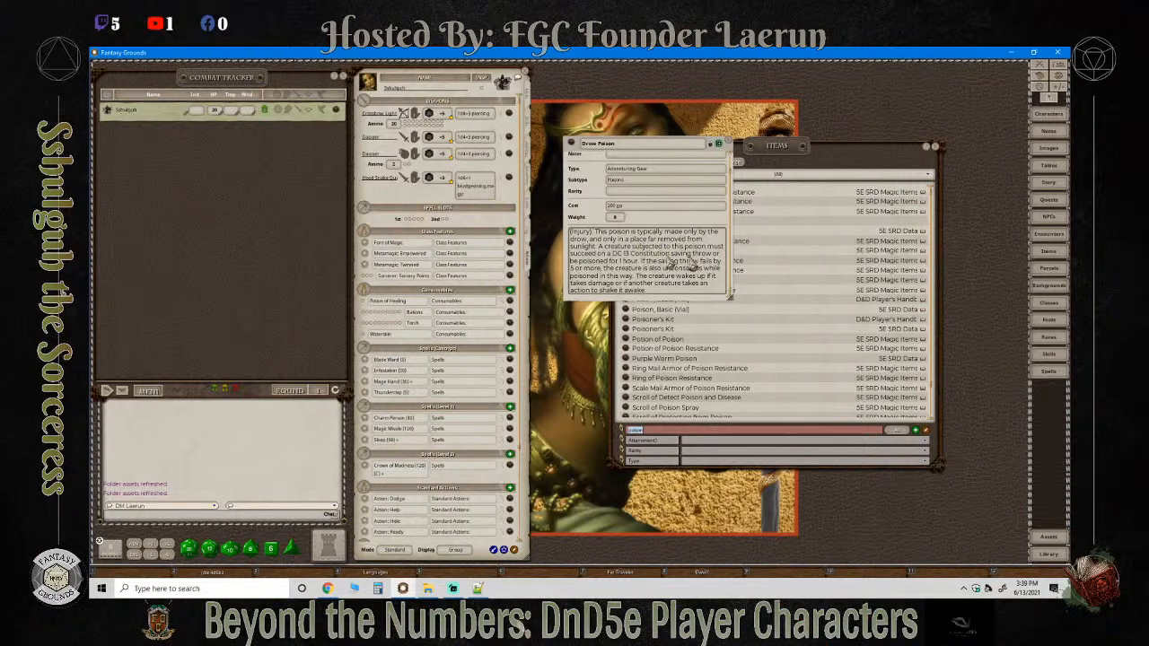
pyautogui.click(719, 144)
pyautogui.click(729, 144)
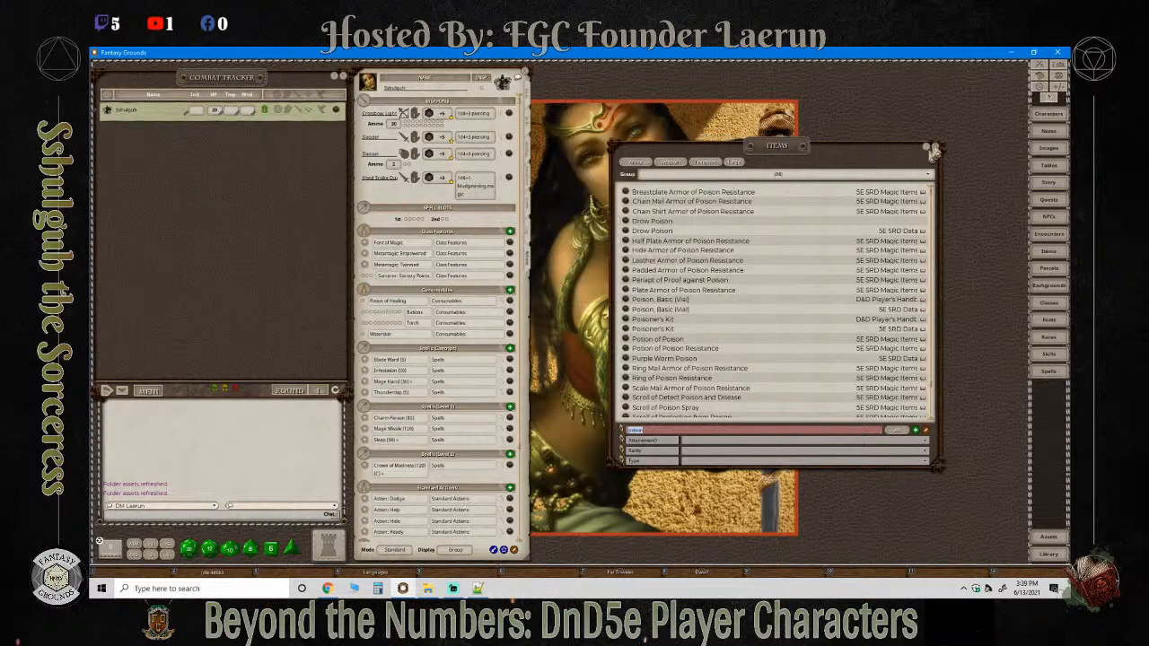
# Add a second damage entry of 1d4 plus level with type poison to the Hood Snake Quarterstaff's weapon details, and close the open records.
pyautogui.click(935, 147)
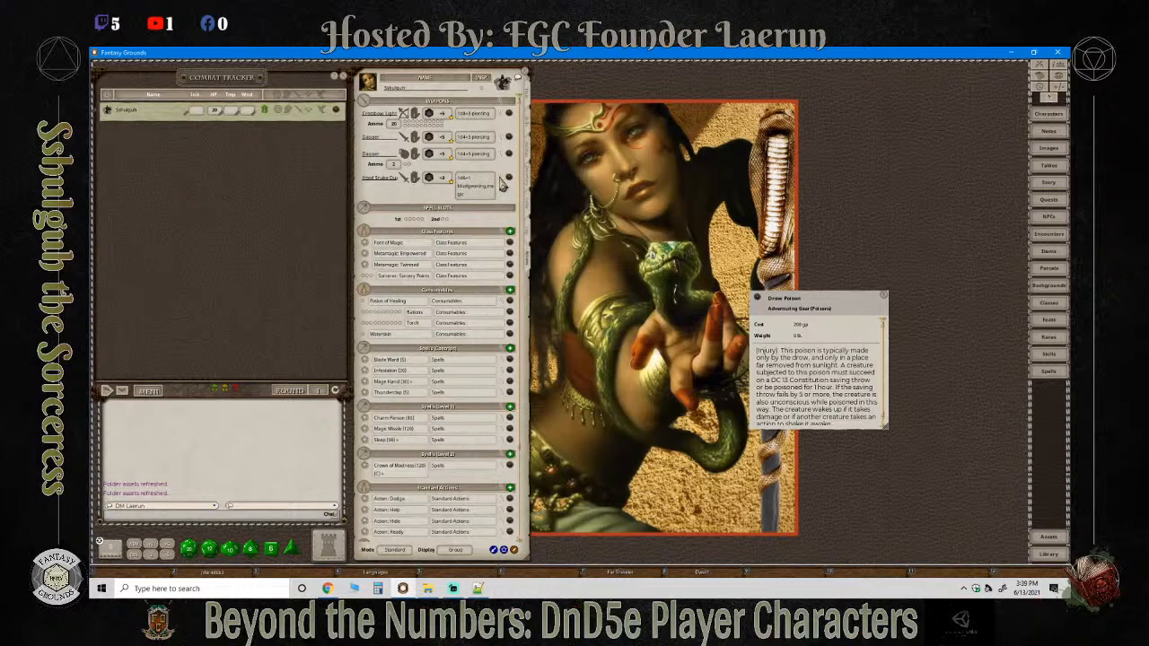
pyautogui.click(503, 183)
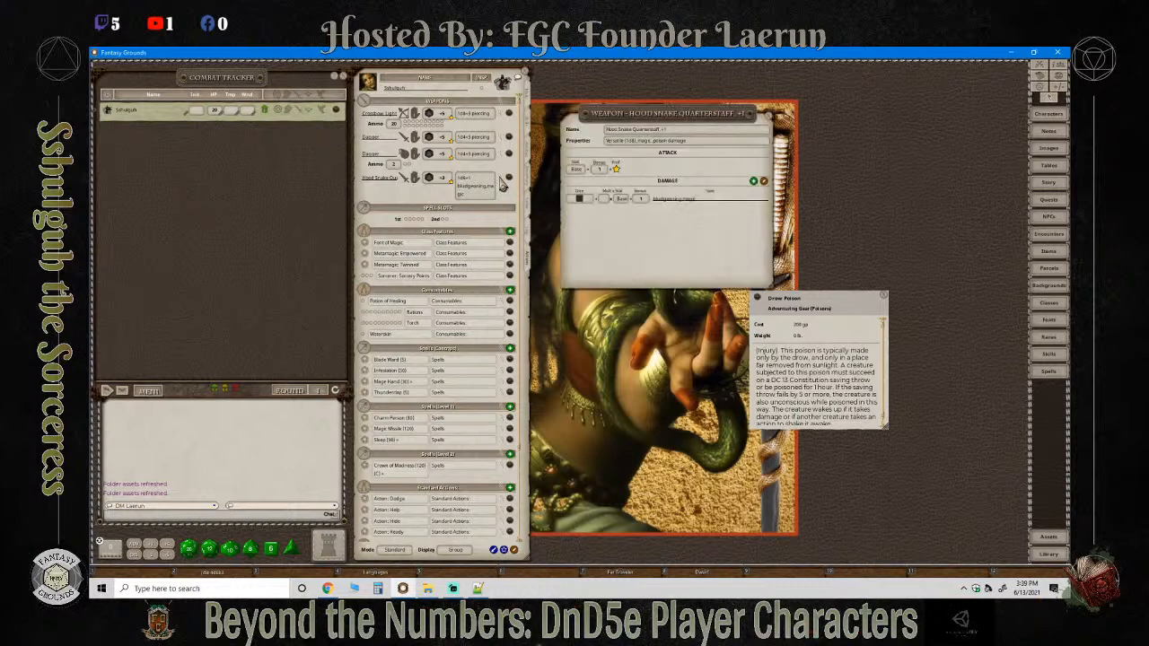
pyautogui.click(885, 300)
pyautogui.moveTo(702, 113); pyautogui.dragTo(684, 76)
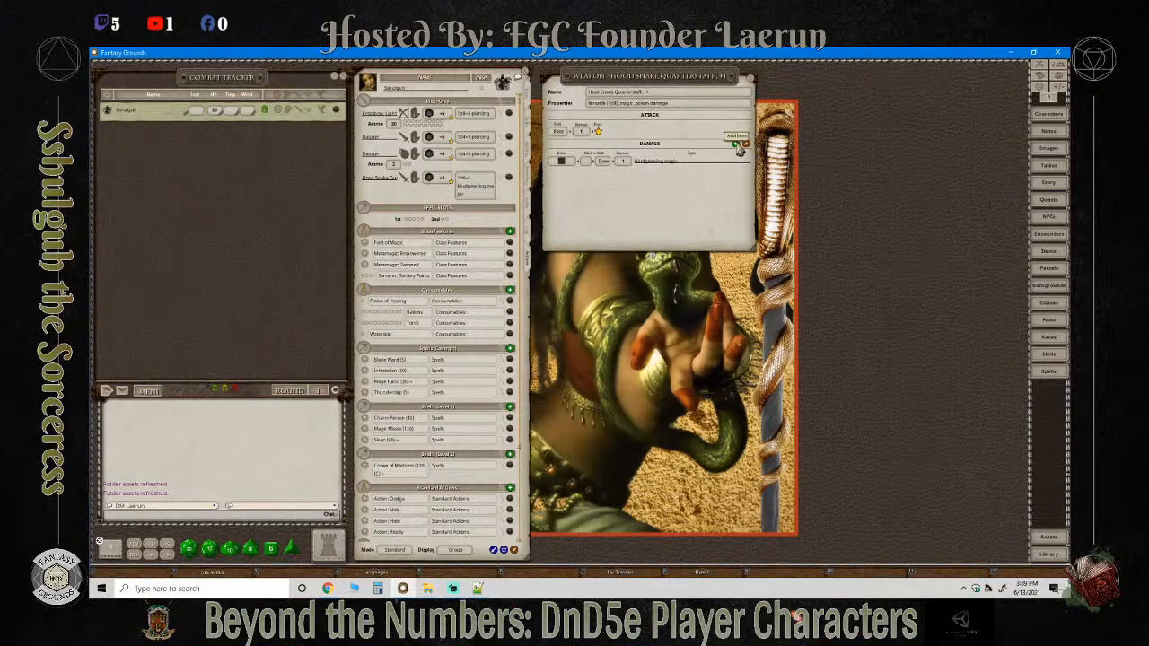
pyautogui.click(736, 143)
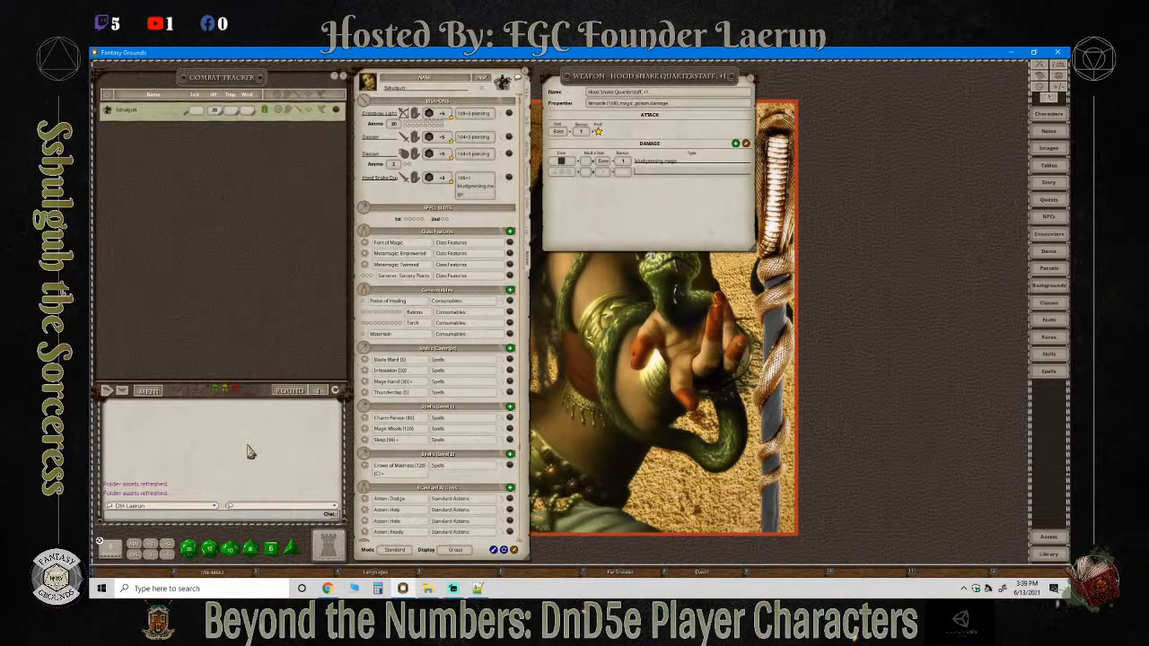
pyautogui.moveTo(301, 549); pyautogui.dragTo(565, 172)
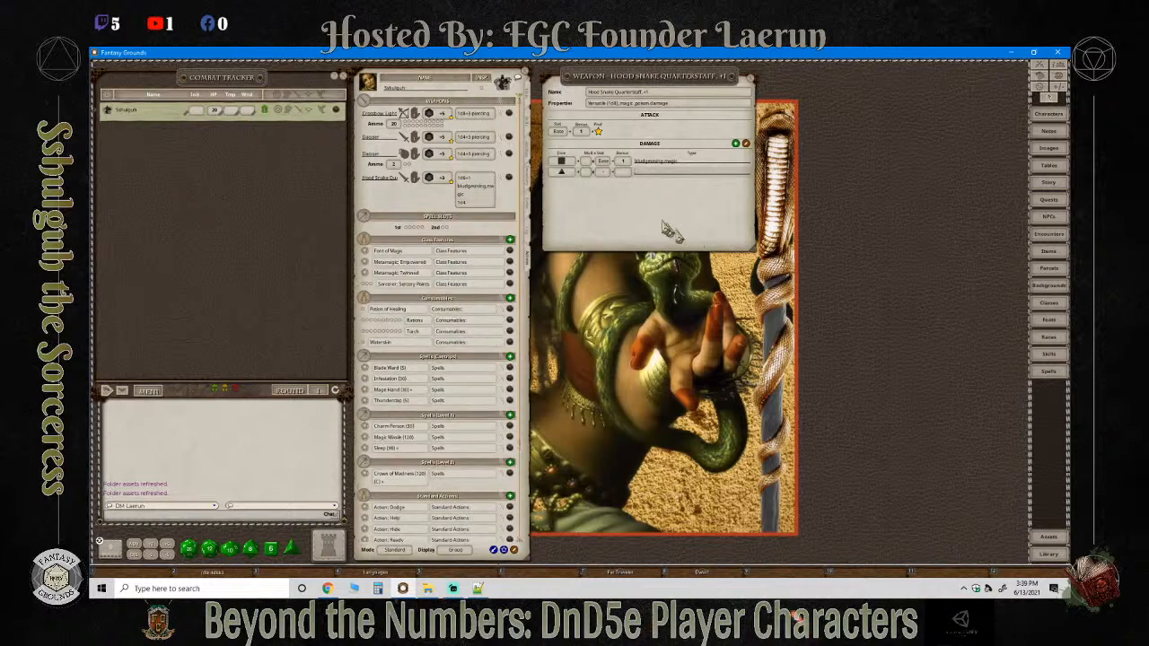
pyautogui.click(602, 174)
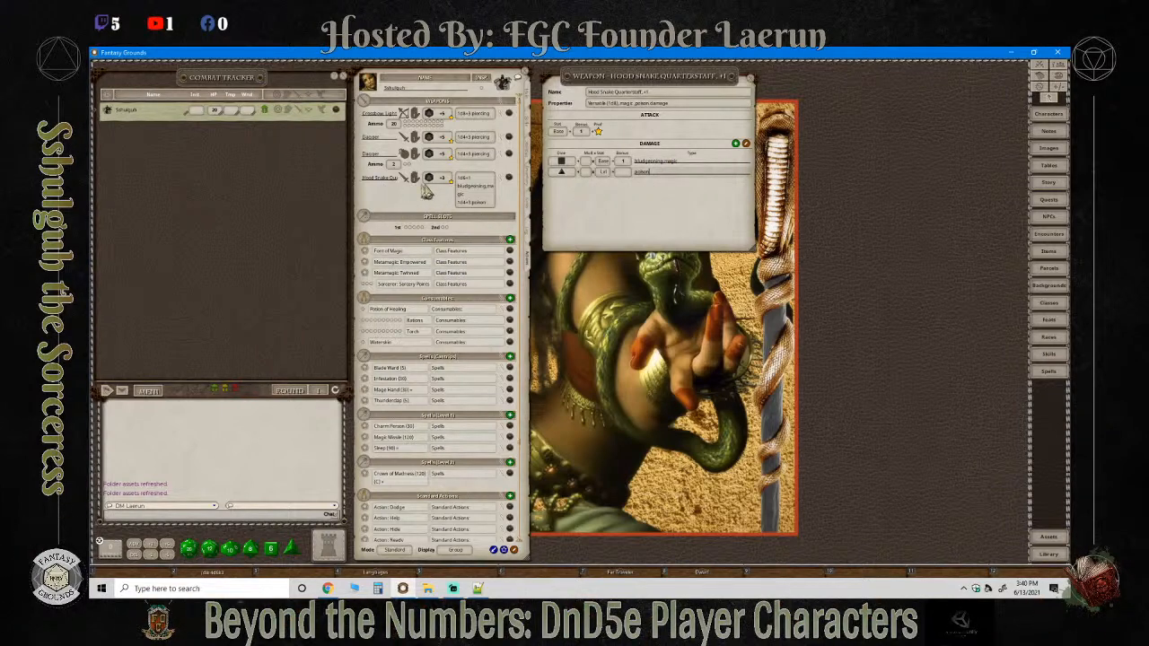
pyautogui.click(754, 83)
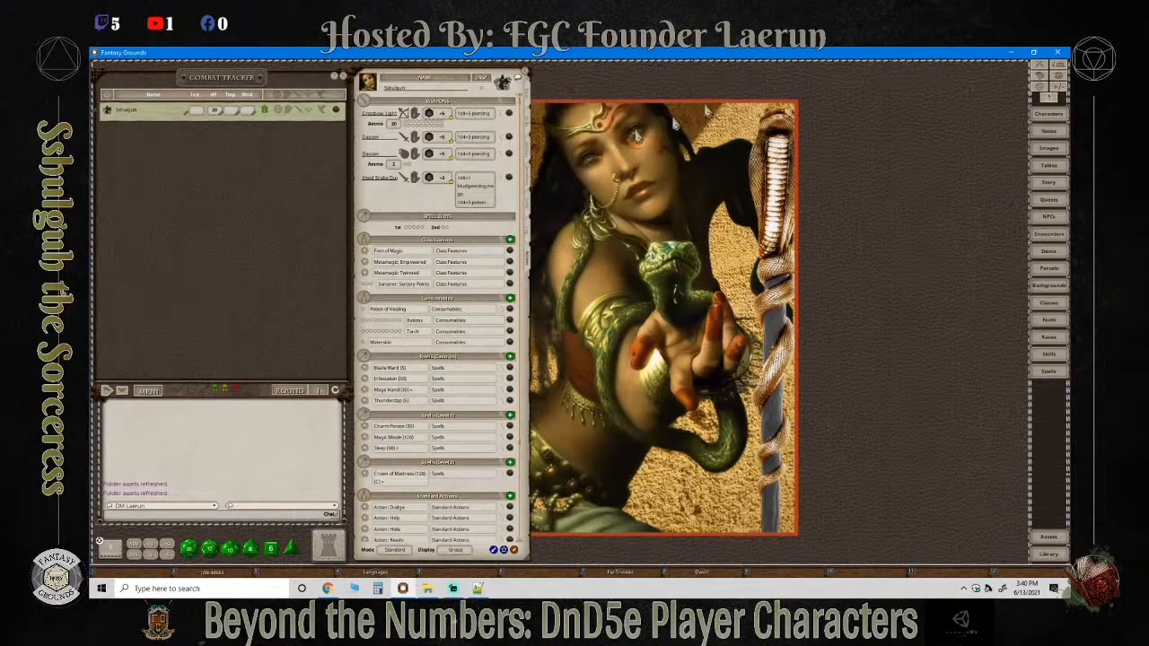
# Collapse the class features, consumables, cantrips, level 1 and 2 spells, standard actions and racial traits groups on the character's actions page.
pyautogui.scroll(-3, 454, 332)
pyautogui.scroll(-2, 458, 353)
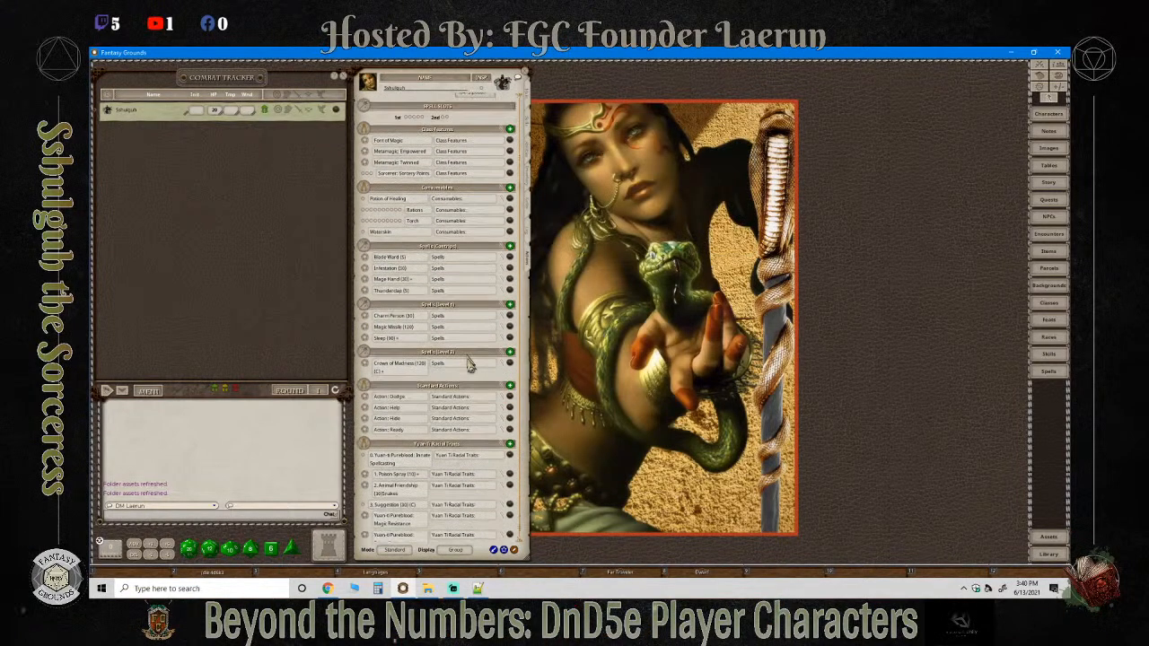
pyautogui.scroll(3, 472, 376)
pyautogui.scroll(-3, 472, 376)
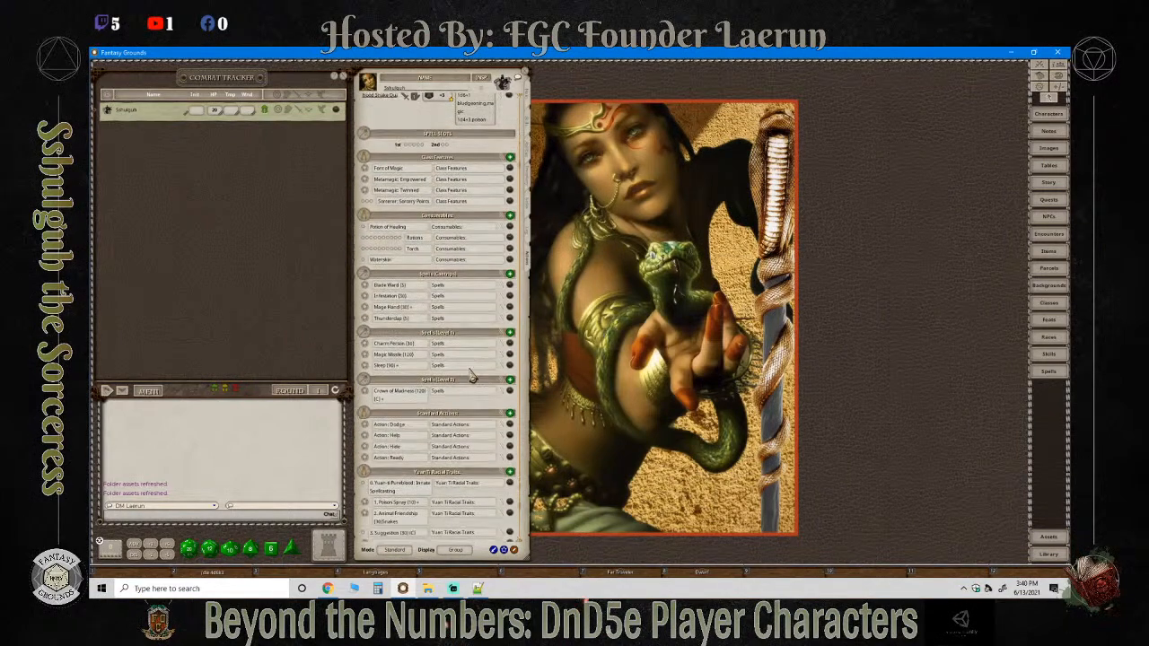
pyautogui.click(451, 180)
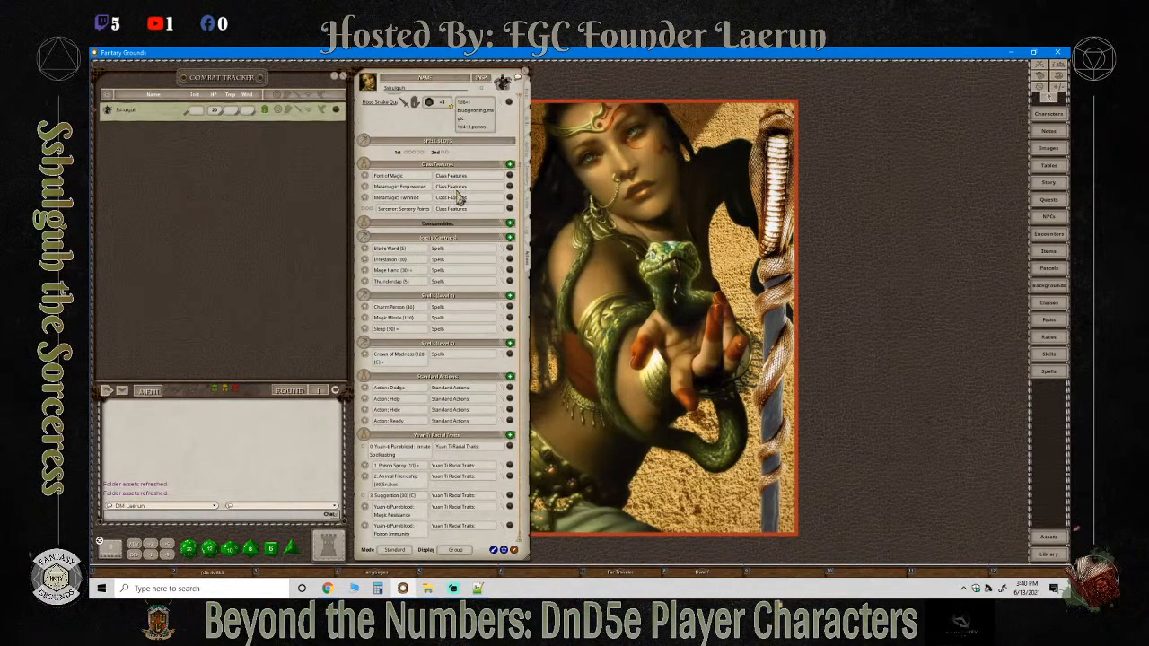
pyautogui.click(457, 246)
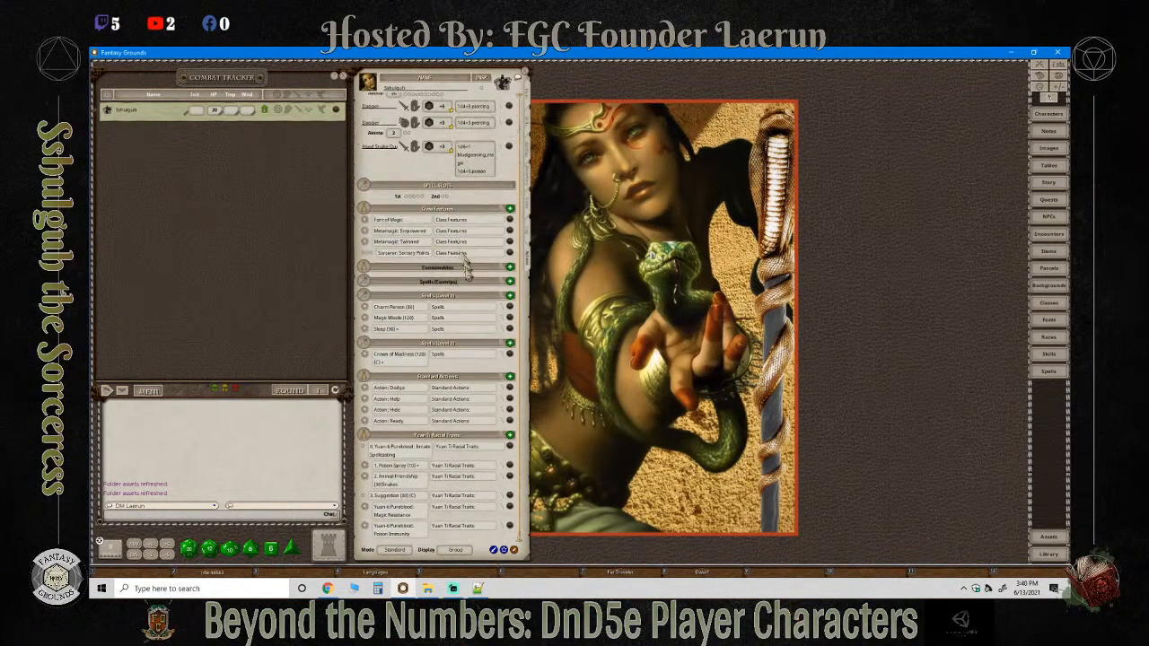
pyautogui.click(461, 311)
pyautogui.click(465, 342)
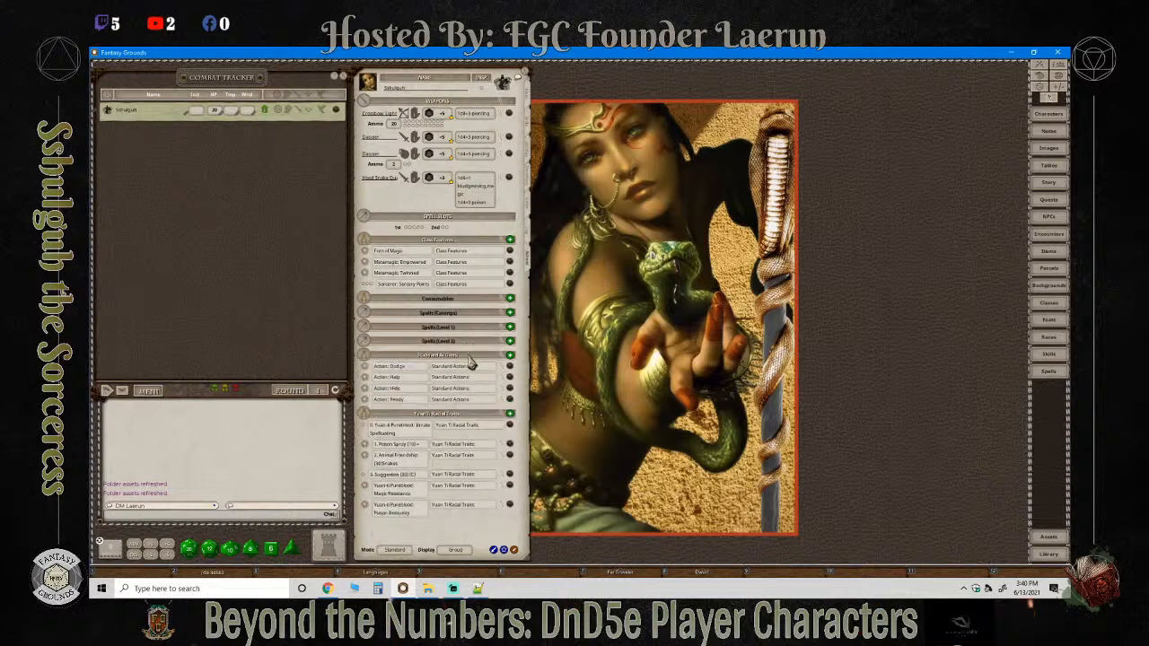
pyautogui.click(469, 356)
pyautogui.click(473, 370)
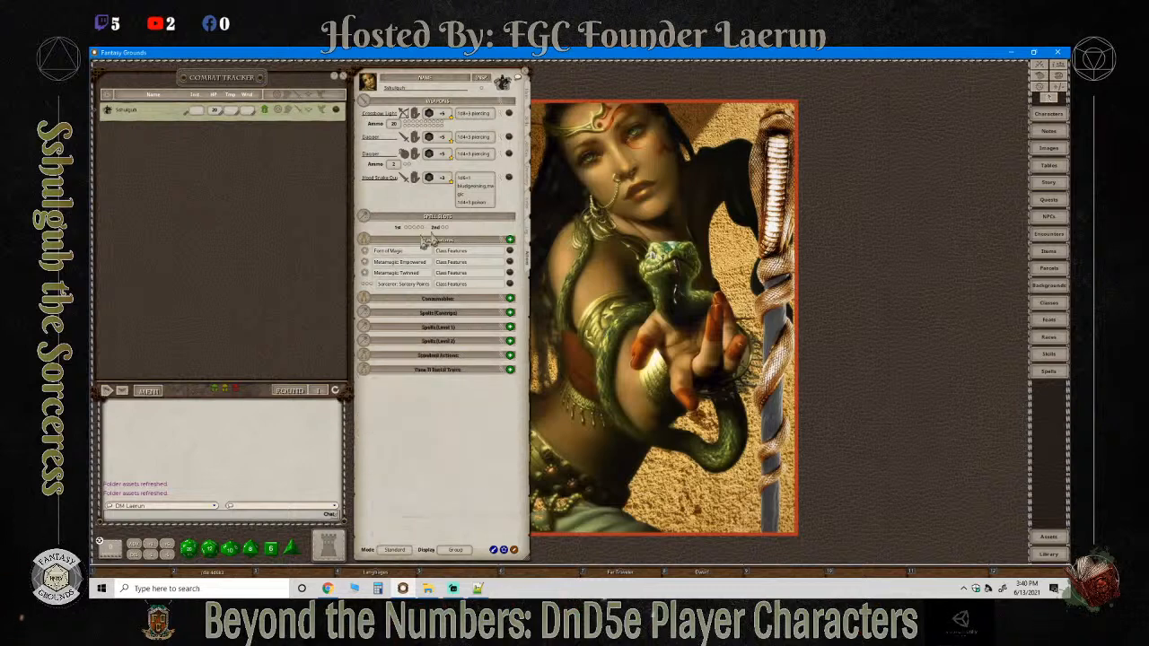
pyautogui.click(459, 240)
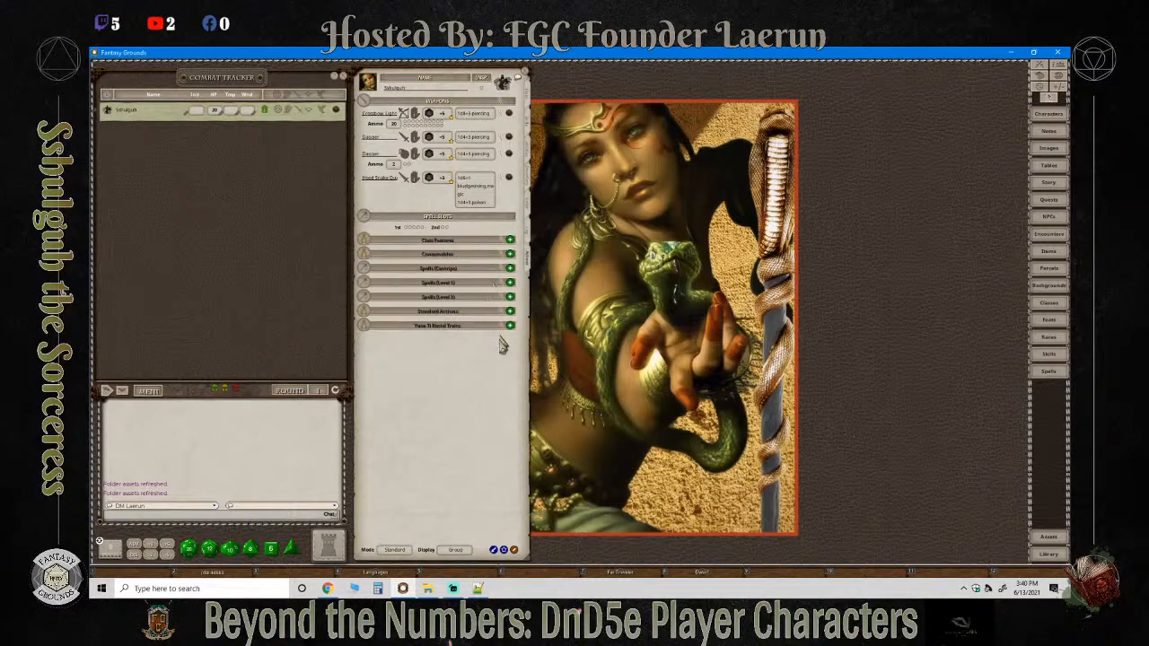
# Add a new power to the character's actions and assign it to a group named Magic Items.
pyautogui.click(514, 550)
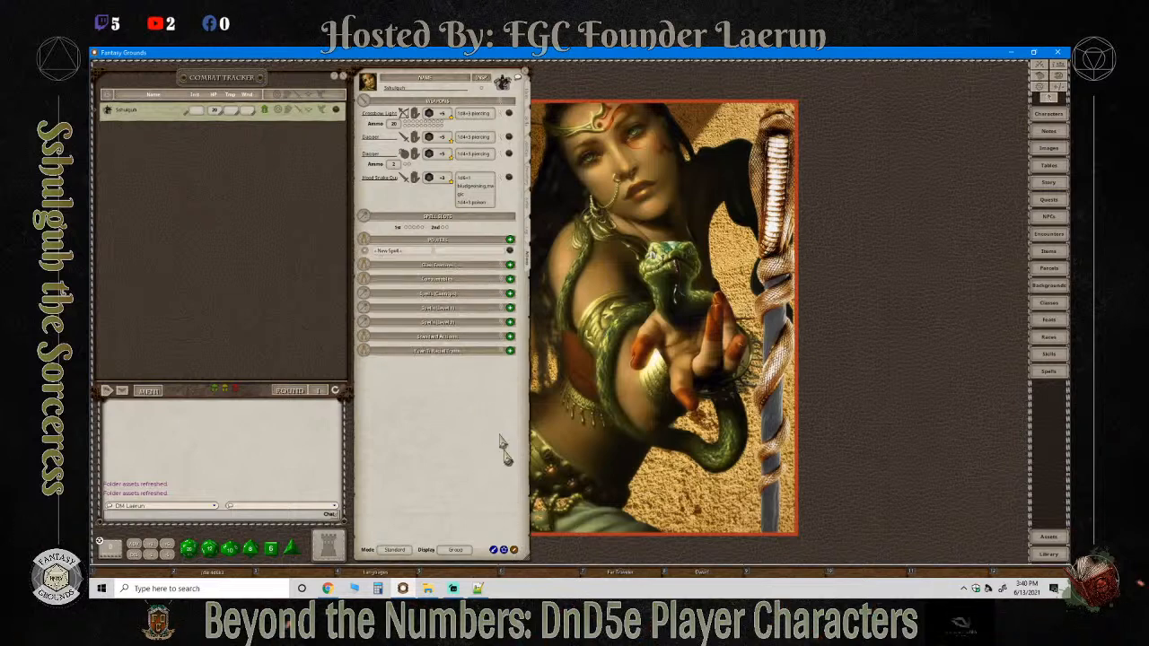
pyautogui.click(461, 251)
pyautogui.write('Mag')
pyautogui.press('BackSpace')
pyautogui.press('BackSpace')
pyautogui.write('a')
# Name the new Magic Items power Hooded Cobra Staff, and open and enlarge its spell record.
pyautogui.click(413, 250)
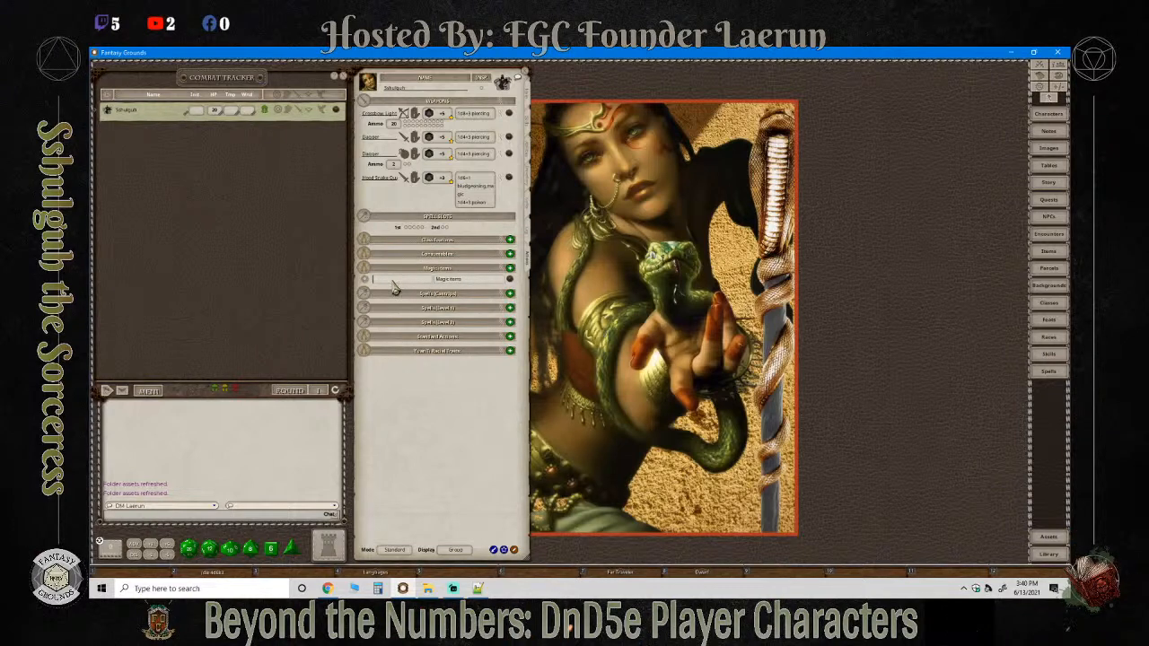
pyautogui.write('Cob')
pyautogui.write('Hooded C')
pyautogui.write('obra')
pyautogui.write(' Staff')
pyautogui.click(509, 281)
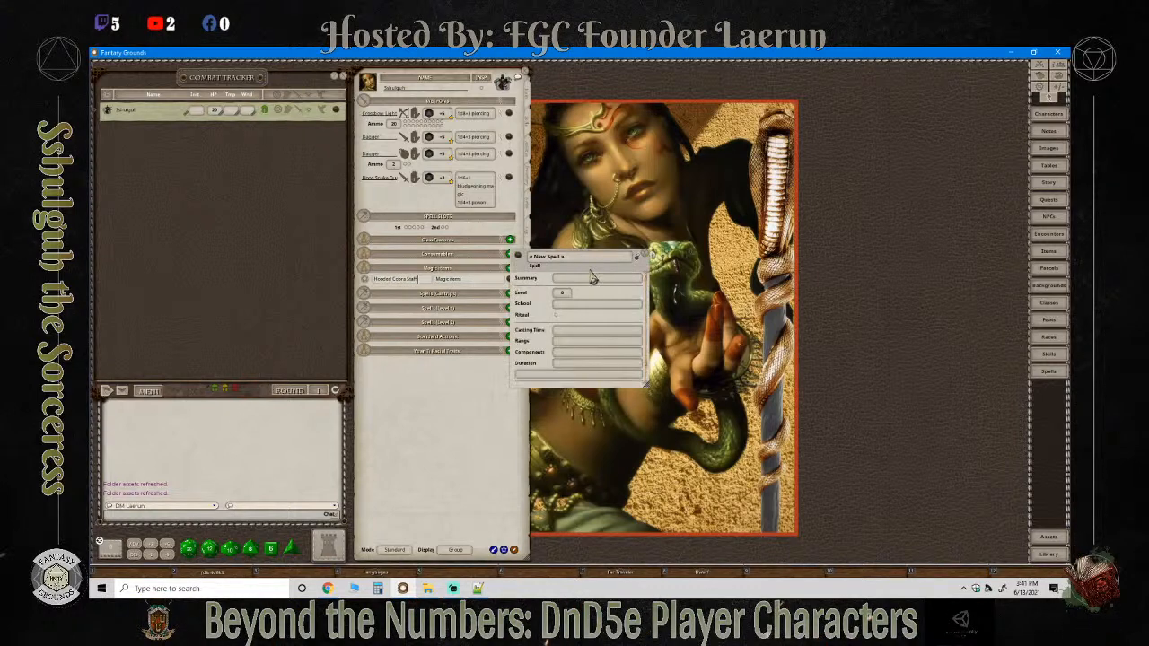
pyautogui.moveTo(586, 251); pyautogui.dragTo(648, 105)
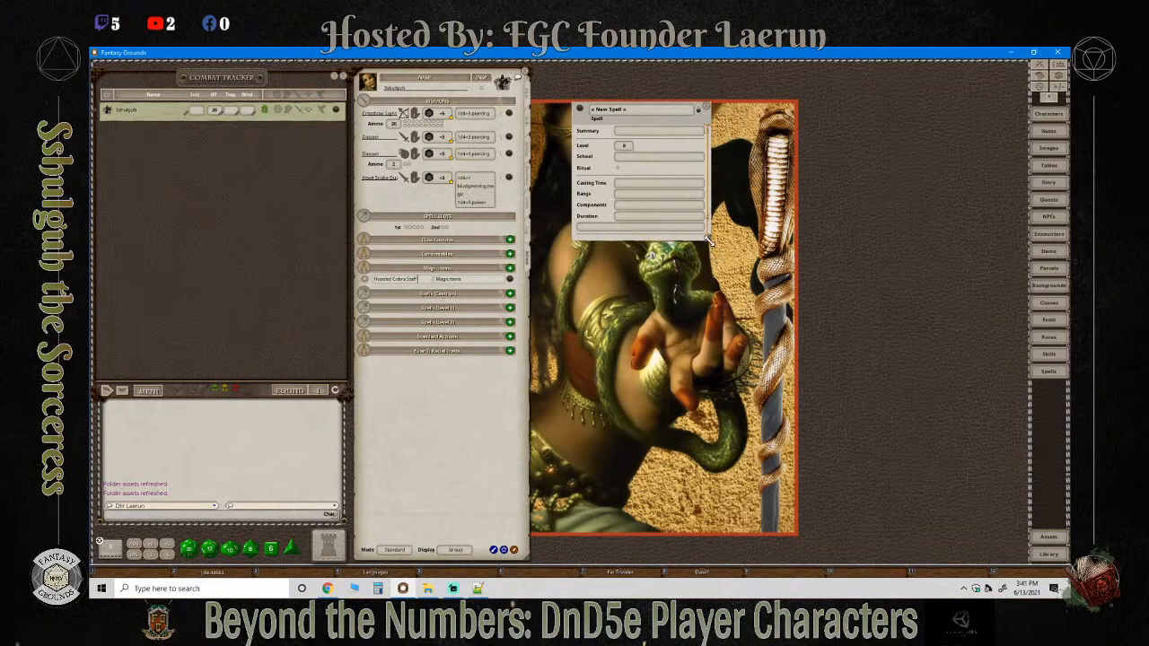
pyautogui.moveTo(710, 240); pyautogui.dragTo(869, 437)
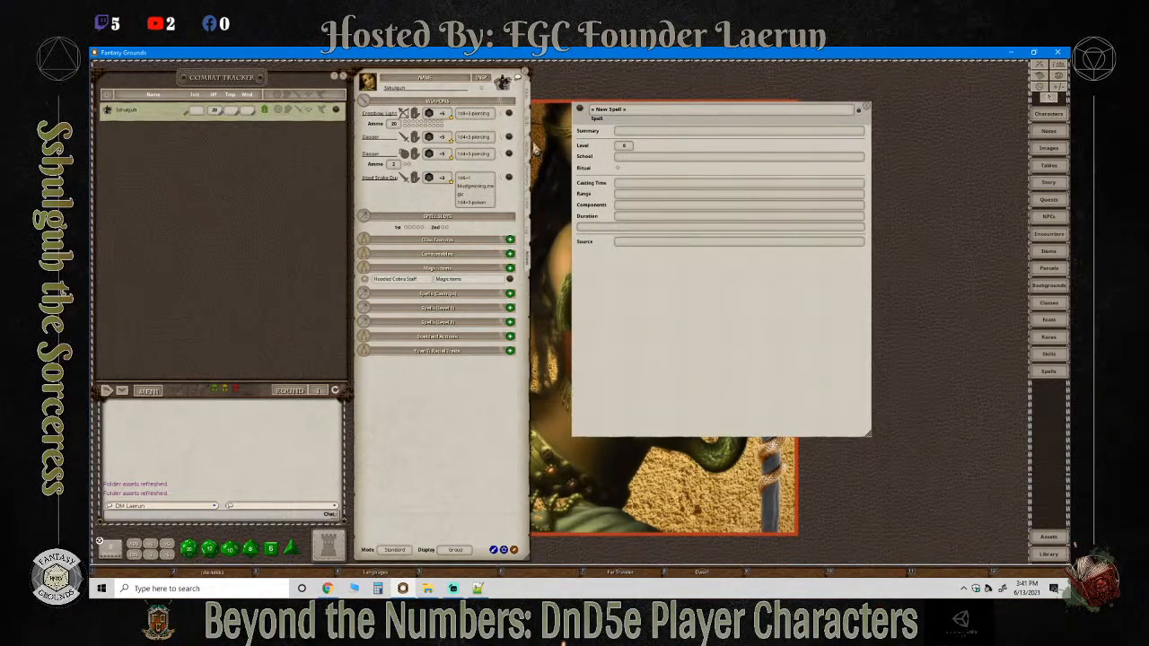
# Open the Hood Snake Quarterstaff, +1 record from the character's inventory beside the spell record and go to its description.
pyautogui.click(527, 154)
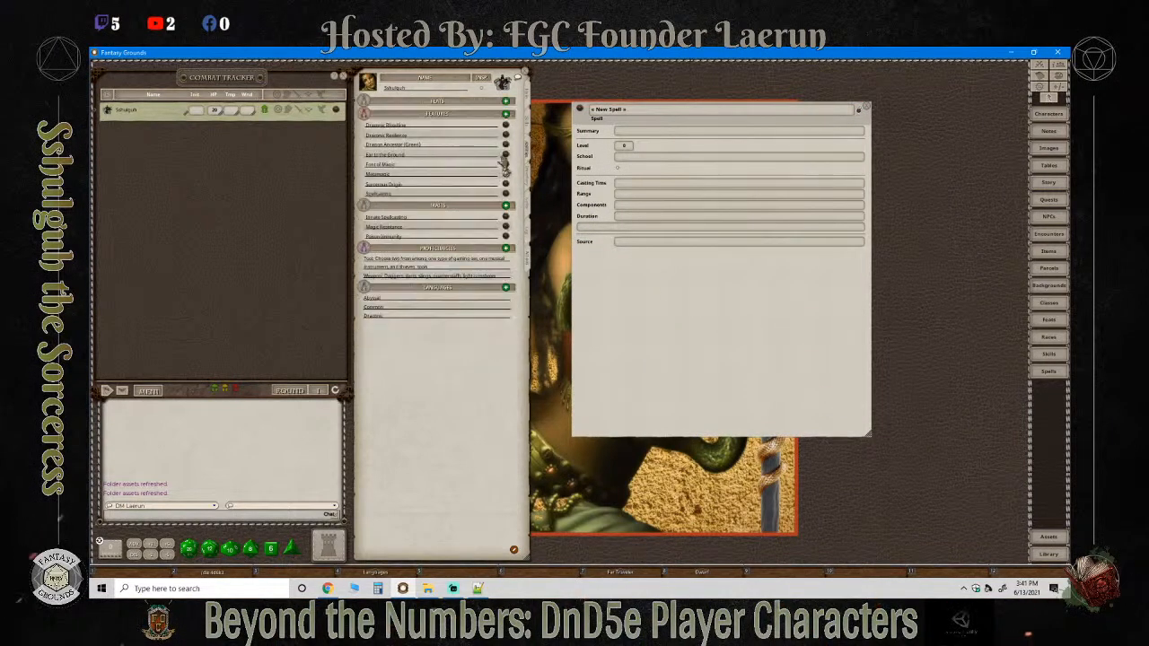
pyautogui.click(527, 125)
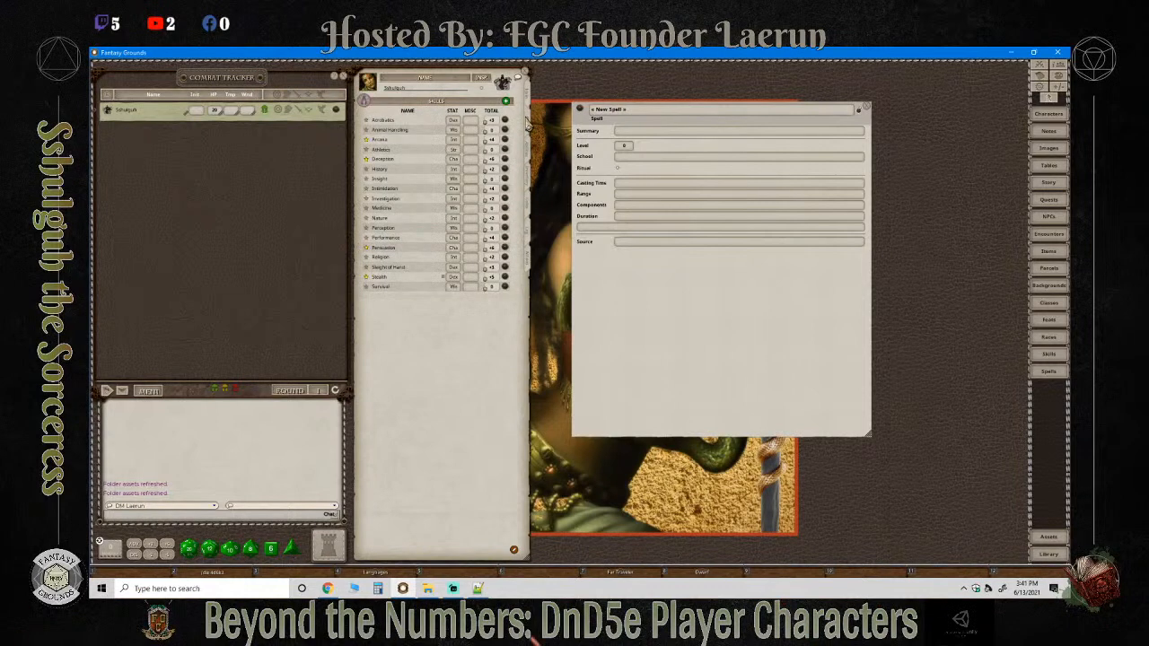
pyautogui.click(528, 185)
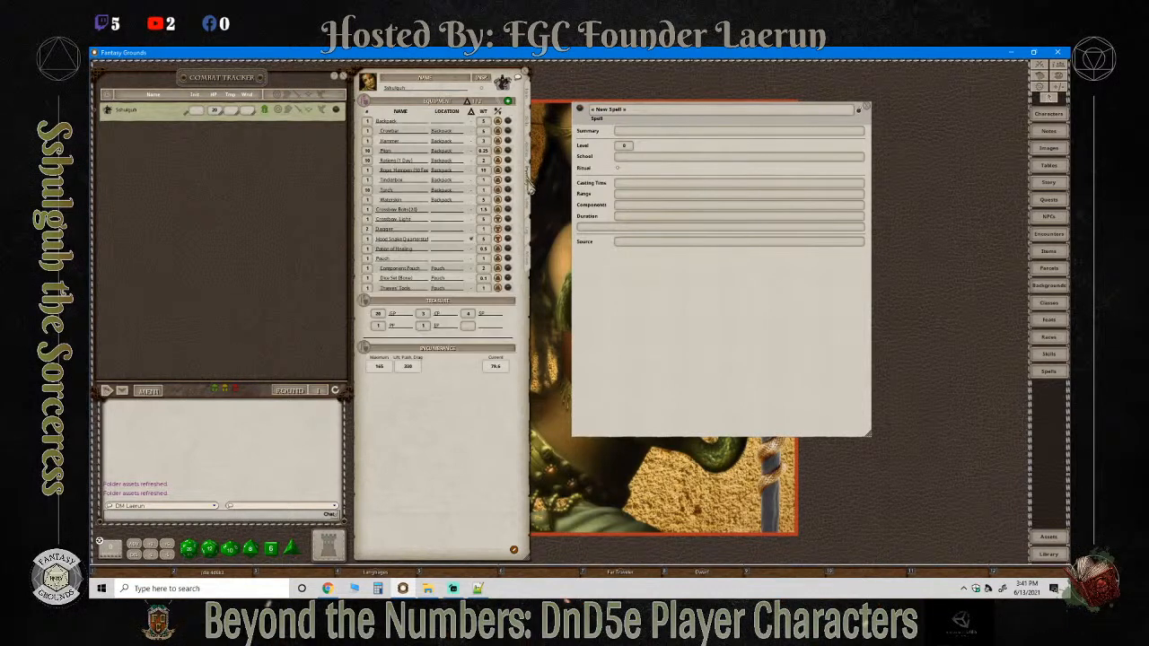
pyautogui.click(508, 242)
pyautogui.moveTo(656, 192); pyautogui.dragTo(457, 192)
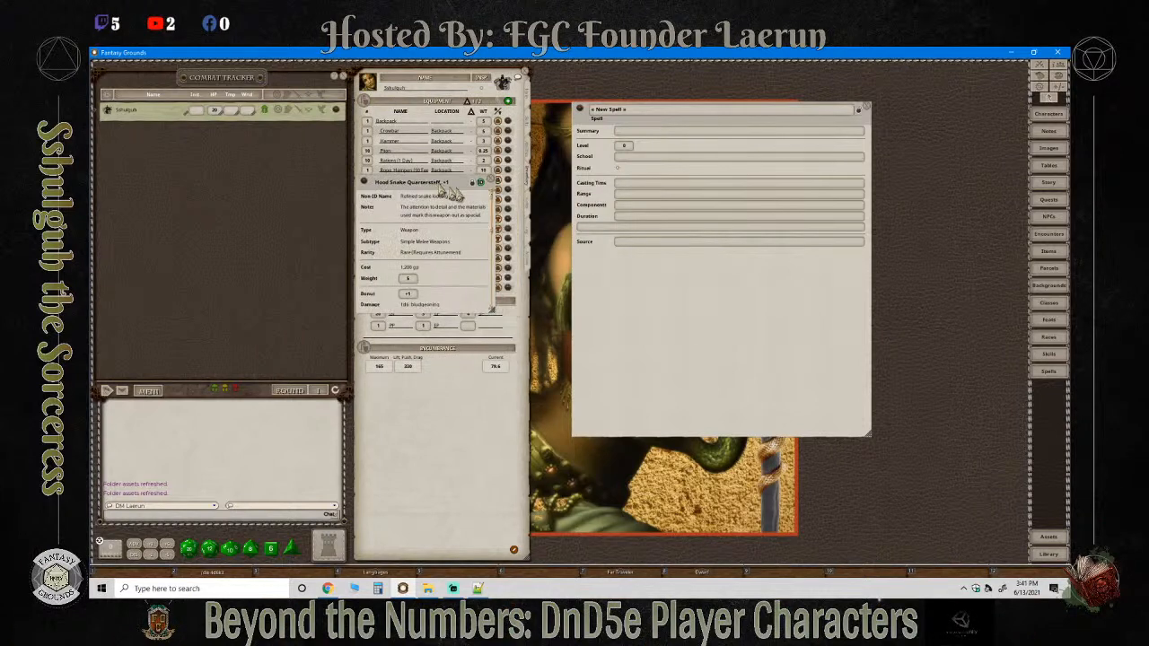
pyautogui.scroll(-5, 458, 278)
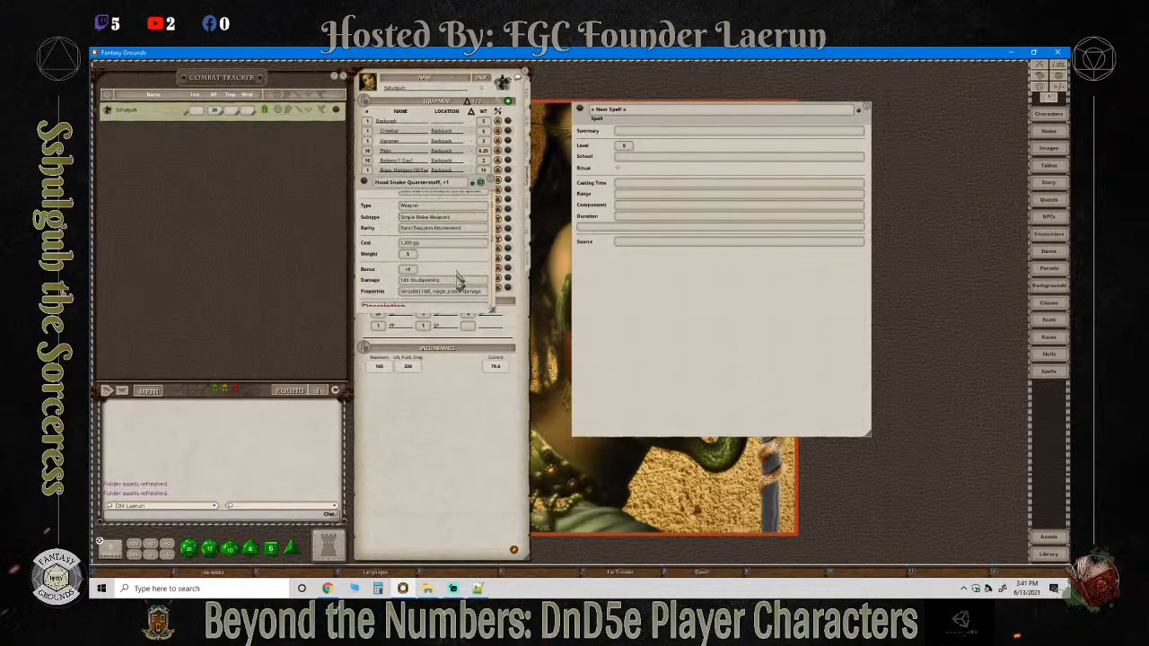
pyautogui.scroll(-1, 457, 283)
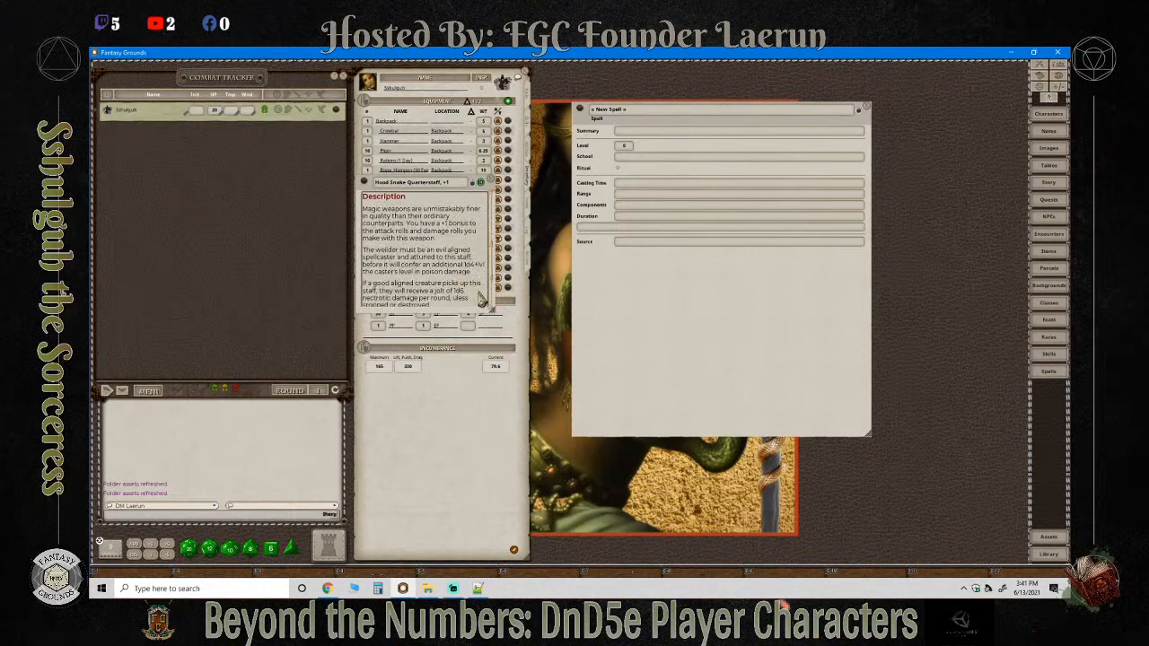
# Copy the quarterstaff's full description, including the Optional Homebrew Rule, into the Hooded Cobra Staff record's description as running text.
pyautogui.click(462, 256)
pyautogui.hotkey('ctrl', 'a')
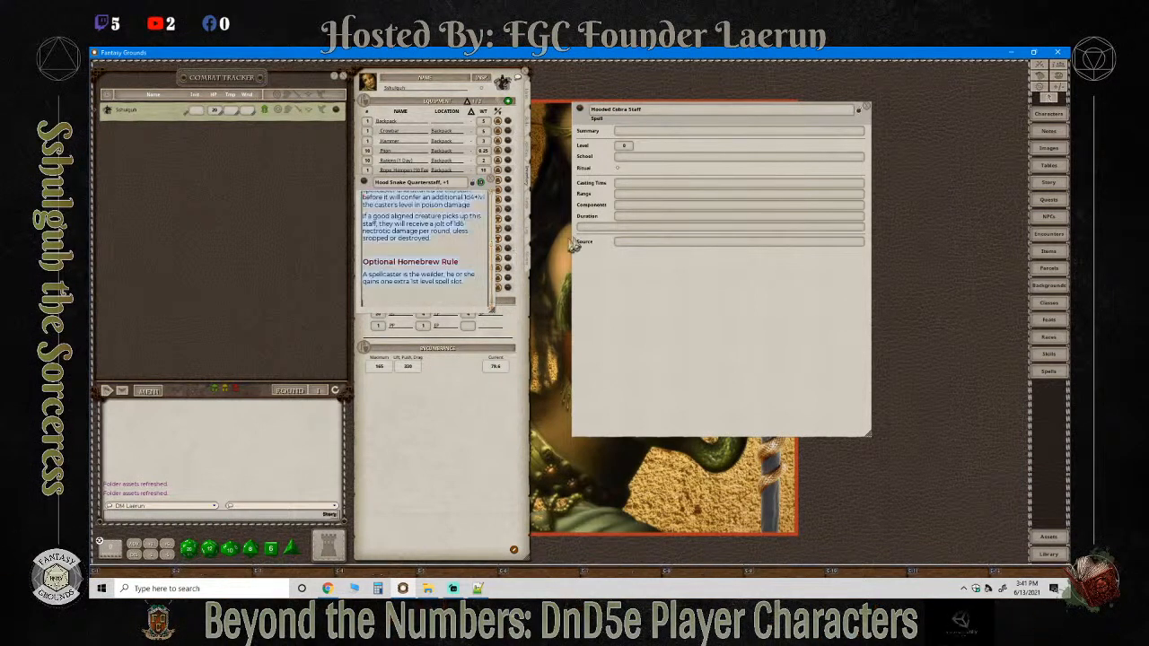
pyautogui.click(618, 230)
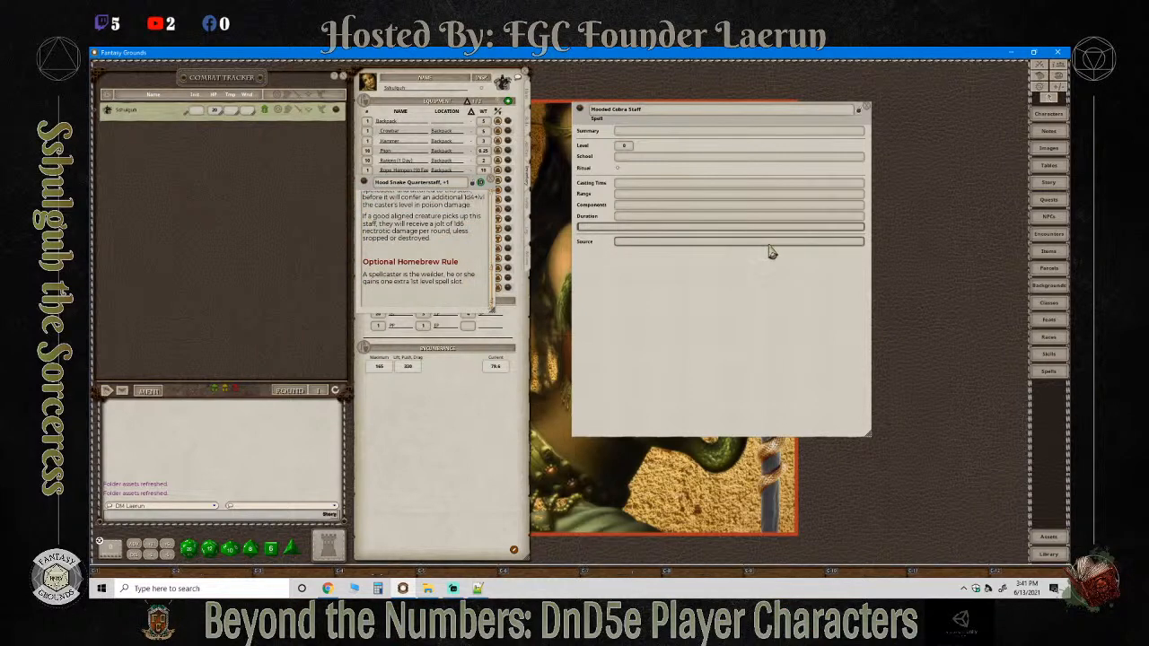
pyautogui.write("Magic weapons are unmistakably finer in quality than their ordinary counterparts. You have a +1 bonus to the attack rolls and damage rolls you make with this weapon.  The wielder must be an evil aligned spellcaster and attuned to this staff, before it will confer an additional 1d4+lvl the caster's level in poison damage.  If a good aligned creature picks up this staff, they will receive a jolt of 1d6 necrotic damage per round, unless dropped or destroyed.   Optional Homebrew Rule  A spellcaster is the wielder, he or she gains one extra 1st level spell slot.")
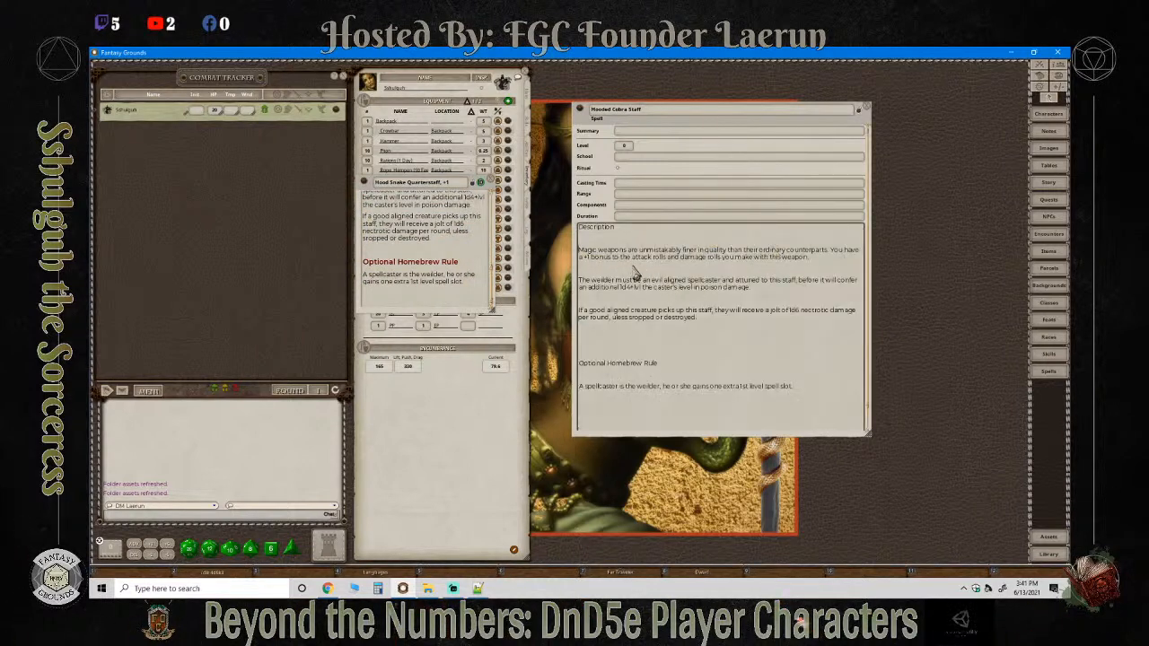
pyautogui.hotkey('ctrl', 'a')
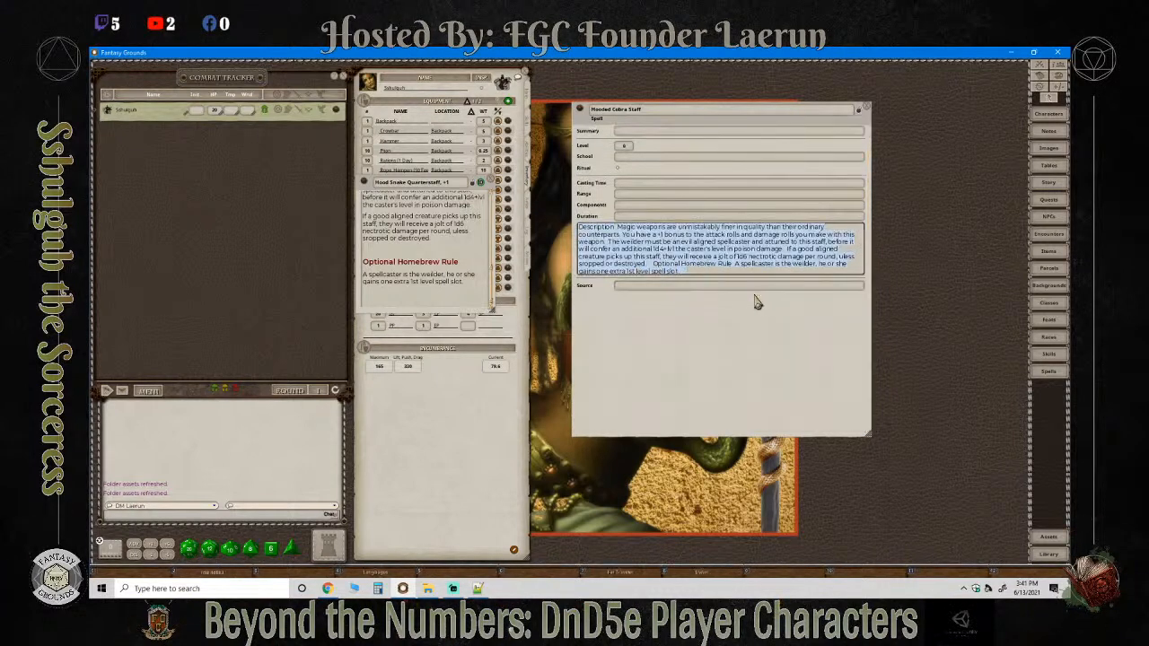
# Break the pasted text into paragraphs after Description, before the wielder requirement and before Optional Homebrew Rule, and format Description as a heading.
pyautogui.click(653, 270)
pyautogui.click(715, 286)
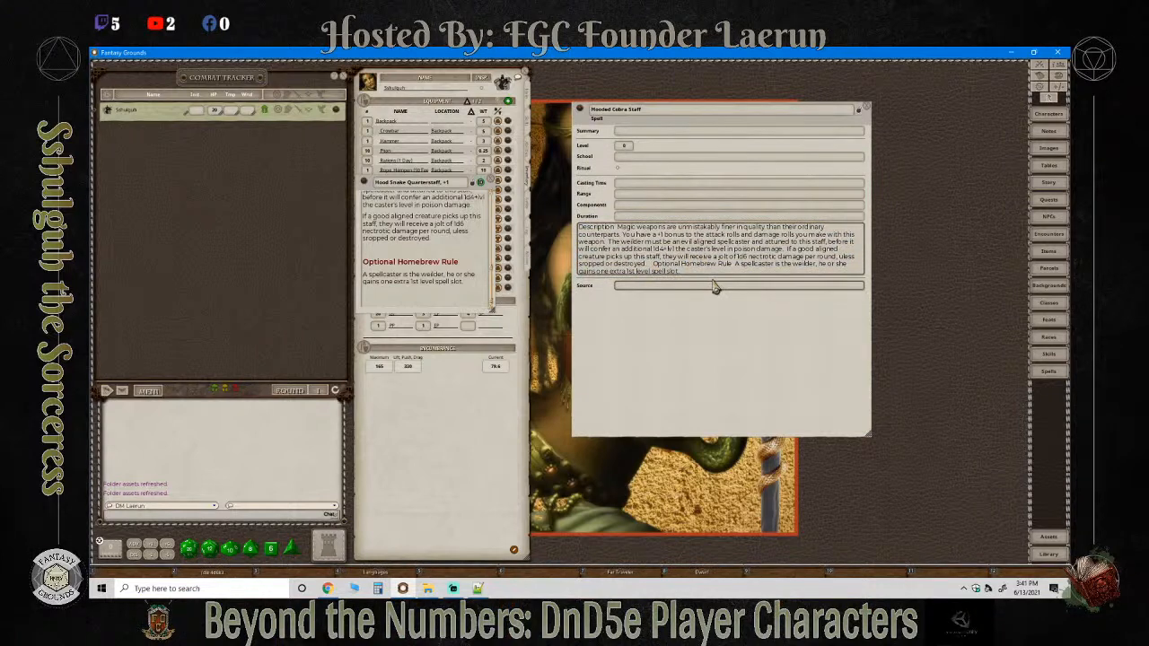
pyautogui.press('Return')
pyautogui.press('Return')
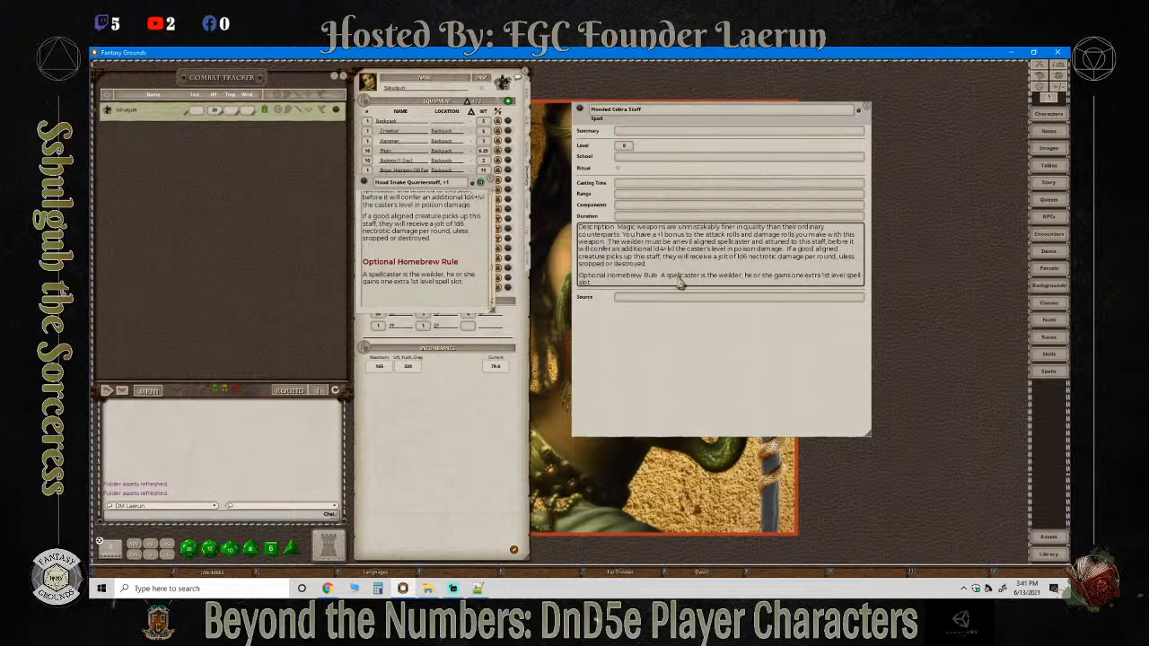
pyautogui.press('Return')
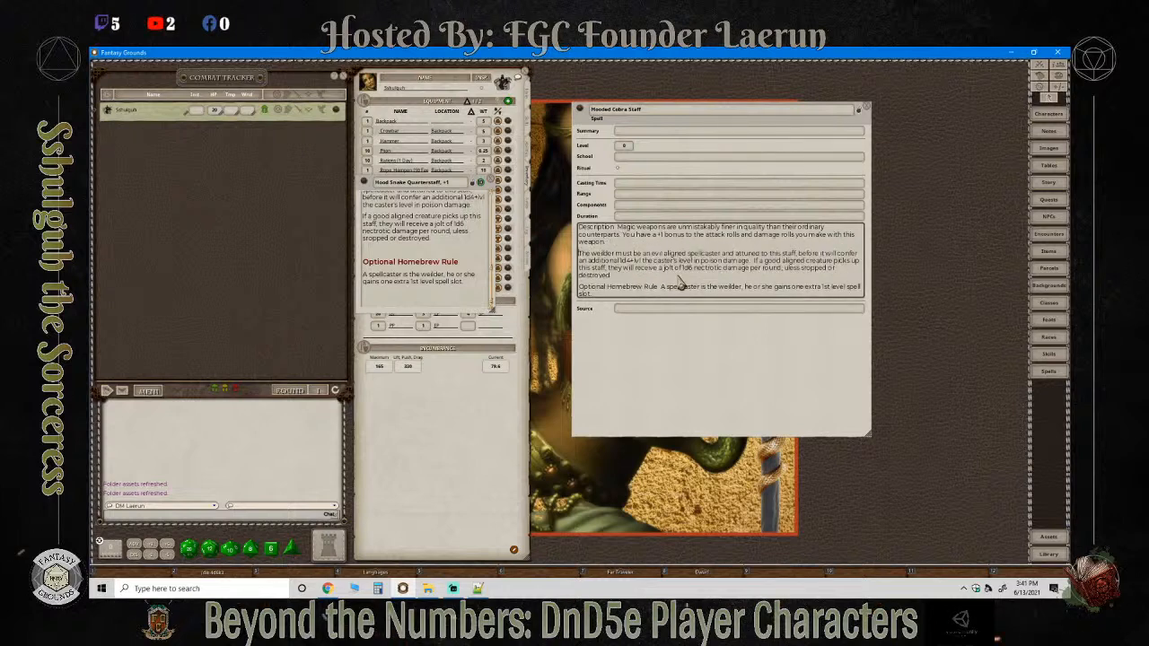
pyautogui.click(624, 232)
pyautogui.press('Return')
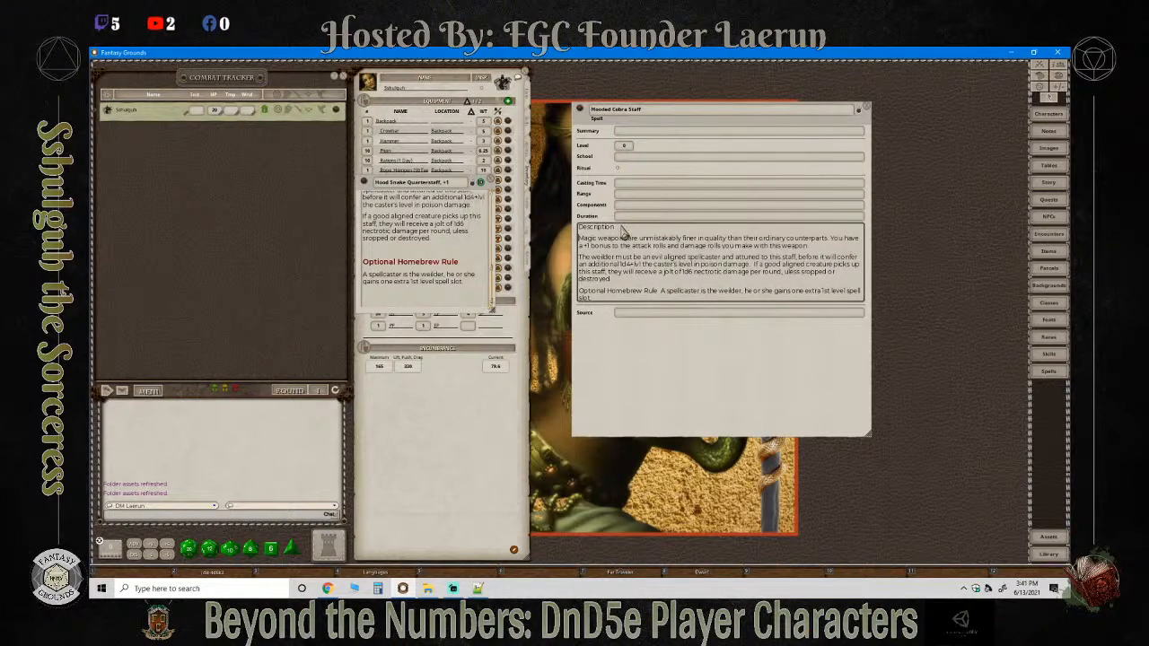
pyautogui.moveTo(618, 226); pyautogui.dragTo(549, 228)
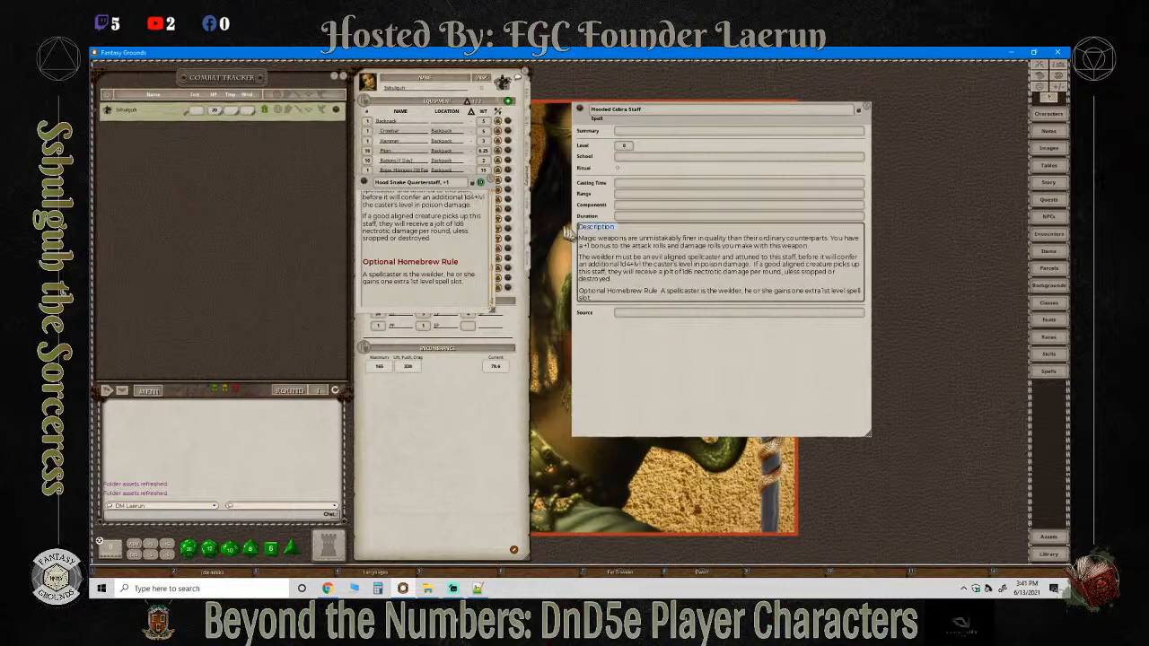
pyautogui.hotkey('ctrl', '1')
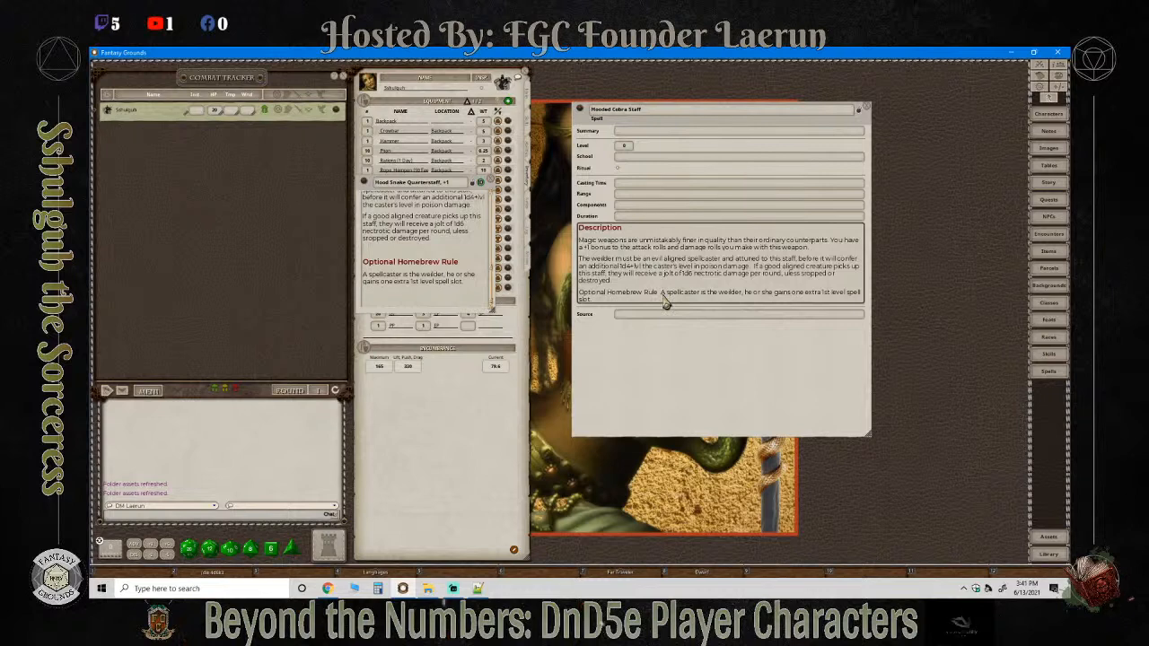
# Separate the Optional Homebrew Rule title from its text in the Hooded Cobra Staff description and format the title as a heading.
pyautogui.click(663, 296)
pyautogui.press('Return')
pyautogui.moveTo(659, 293); pyautogui.dragTo(557, 301)
pyautogui.hotkey('ctrl', '1')
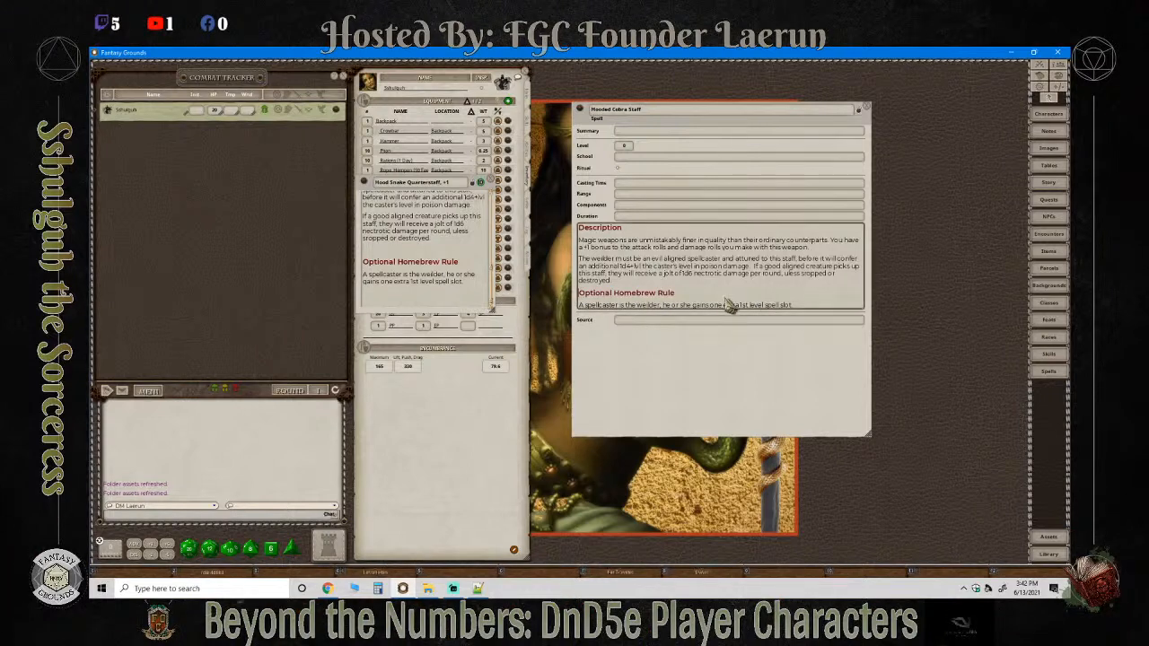
# Lock the Hooded Cobra Staff spell record and close both it and the quarterstaff's item record.
pyautogui.click(860, 109)
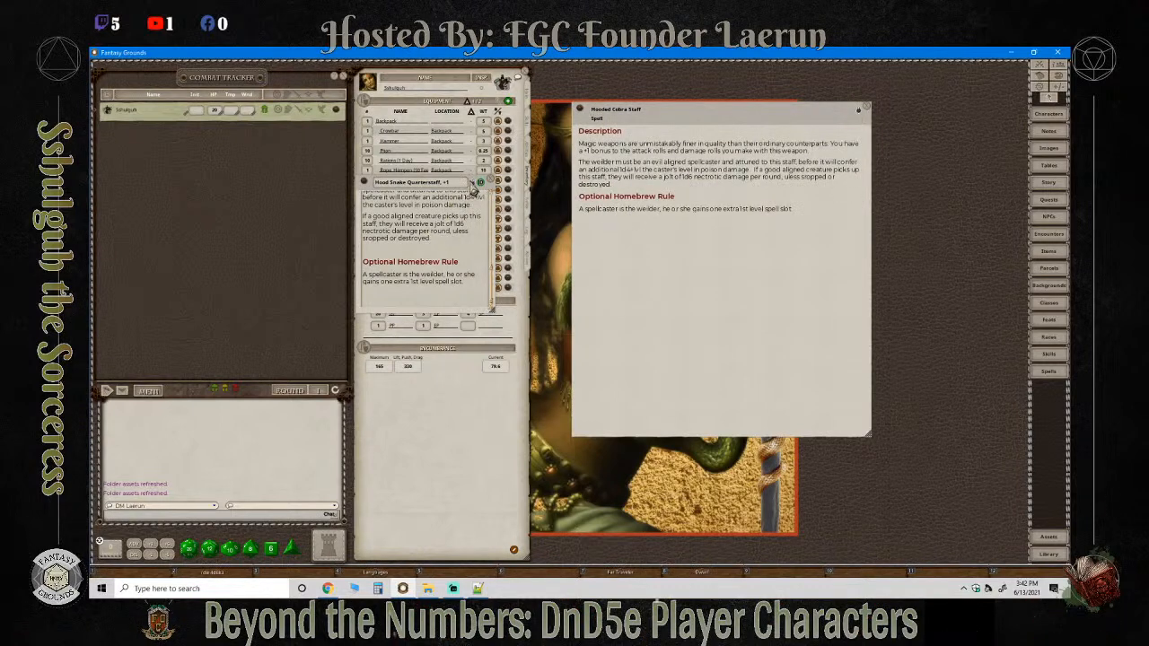
pyautogui.click(489, 183)
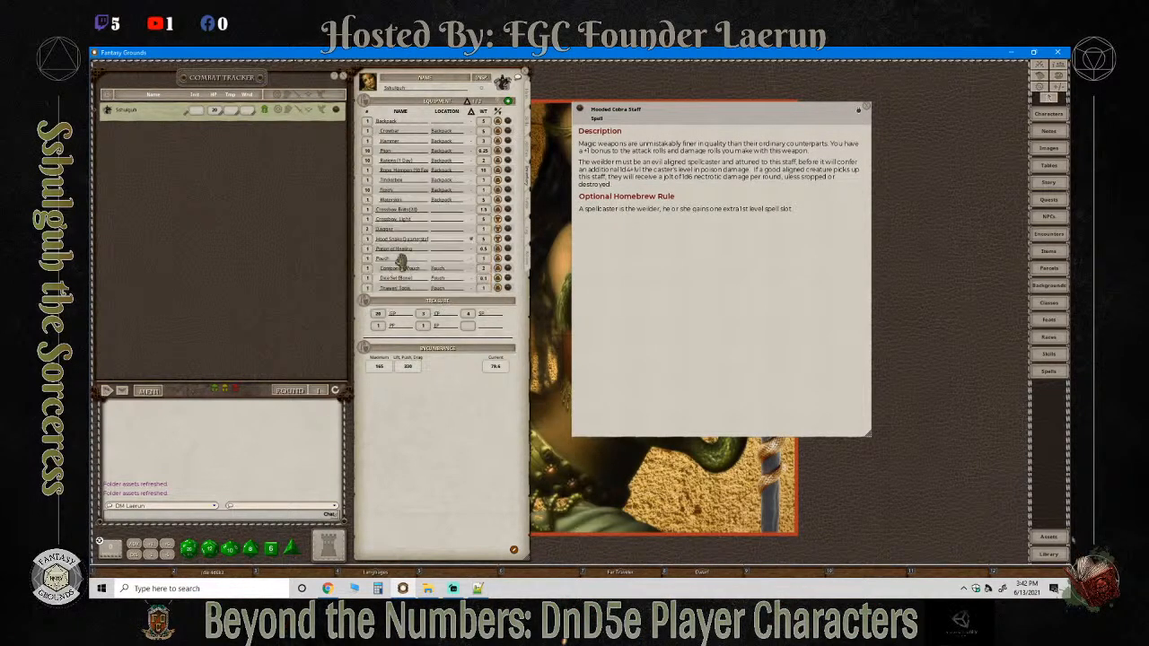
pyautogui.click(866, 110)
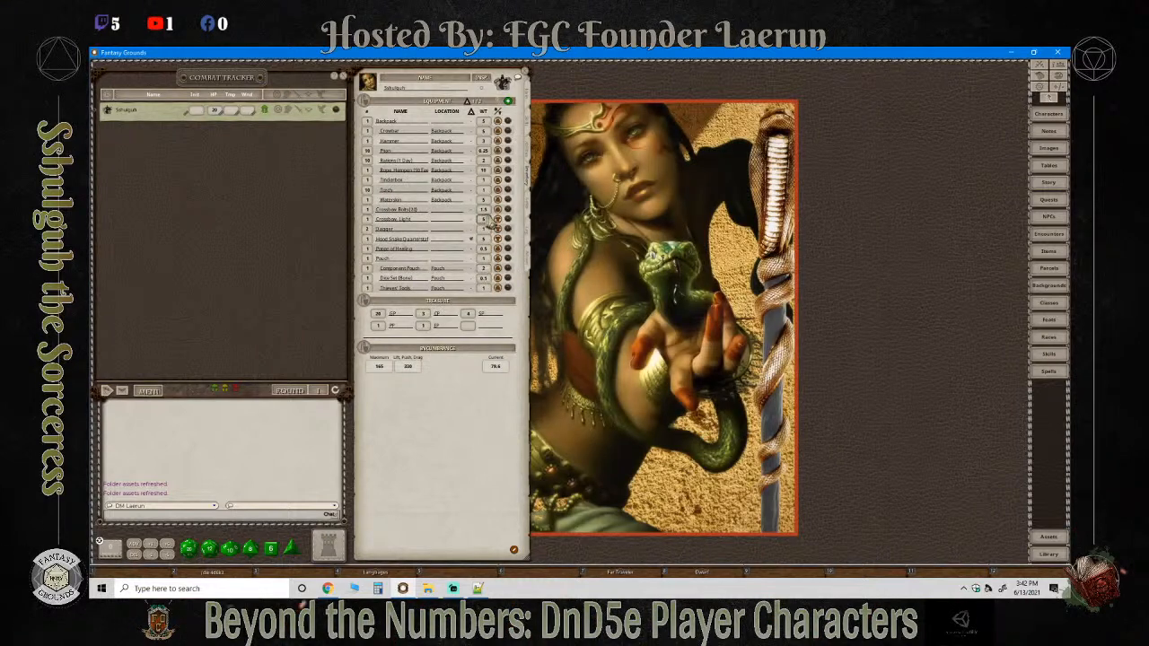
# Review the Hooded Cobra Staff description from the character's actions and close the record again.
pyautogui.click(527, 263)
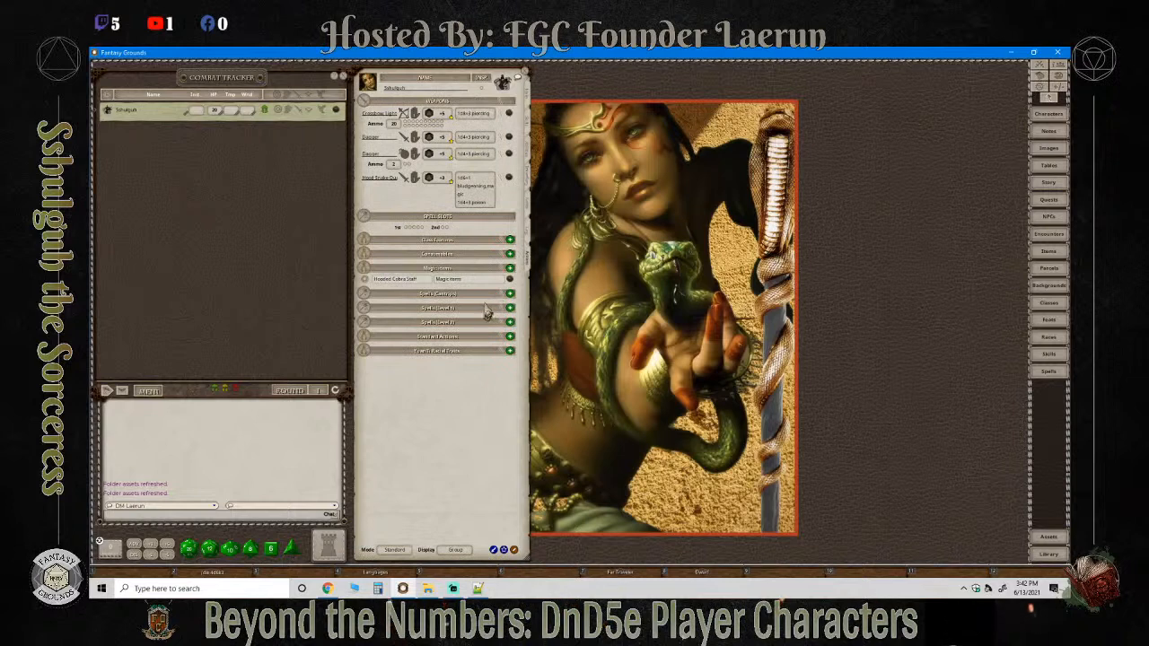
pyautogui.click(509, 281)
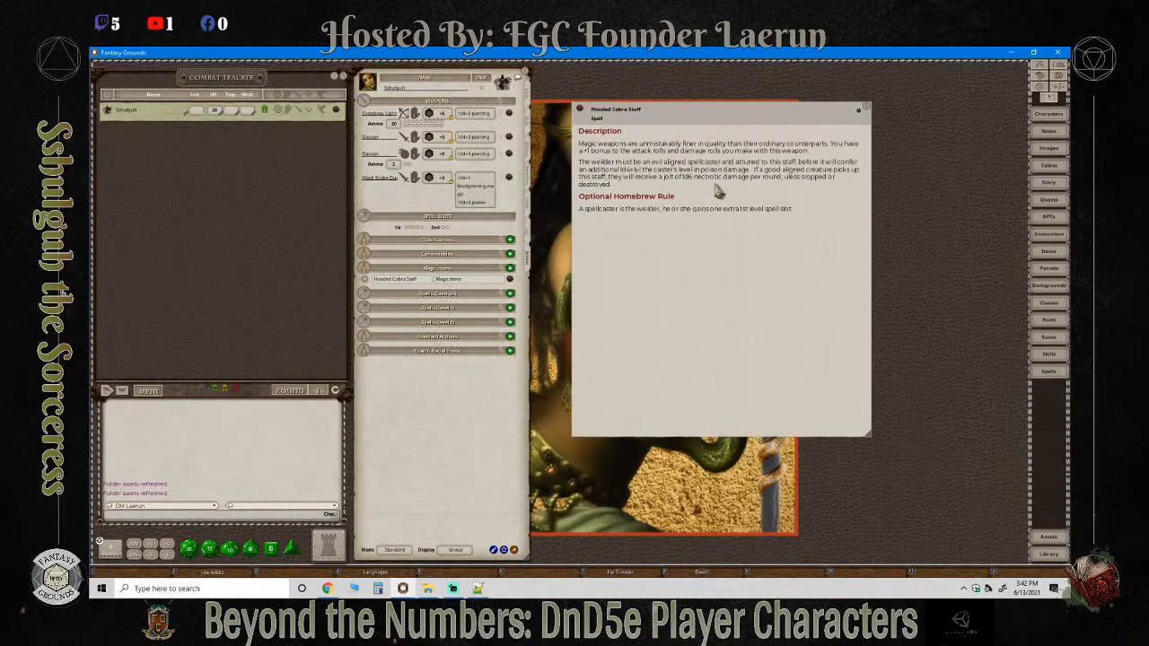
pyautogui.click(860, 110)
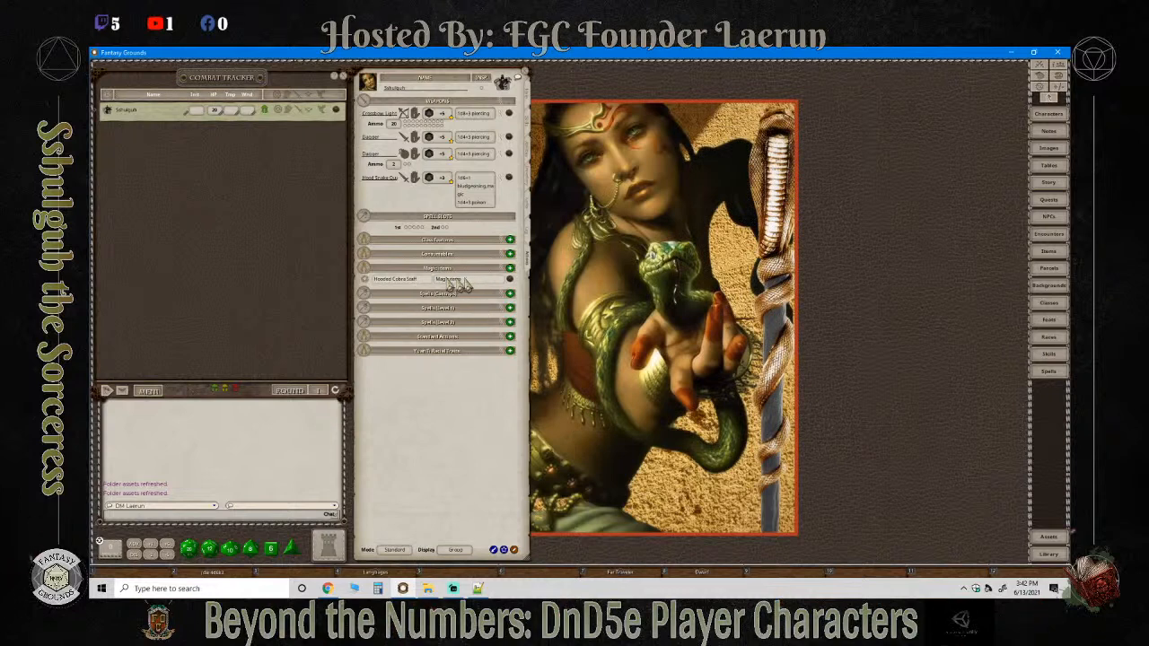
# Switch to Streamlabs OBS to read the stream chat and return to Fantasy Grounds.
pyautogui.click(453, 589)
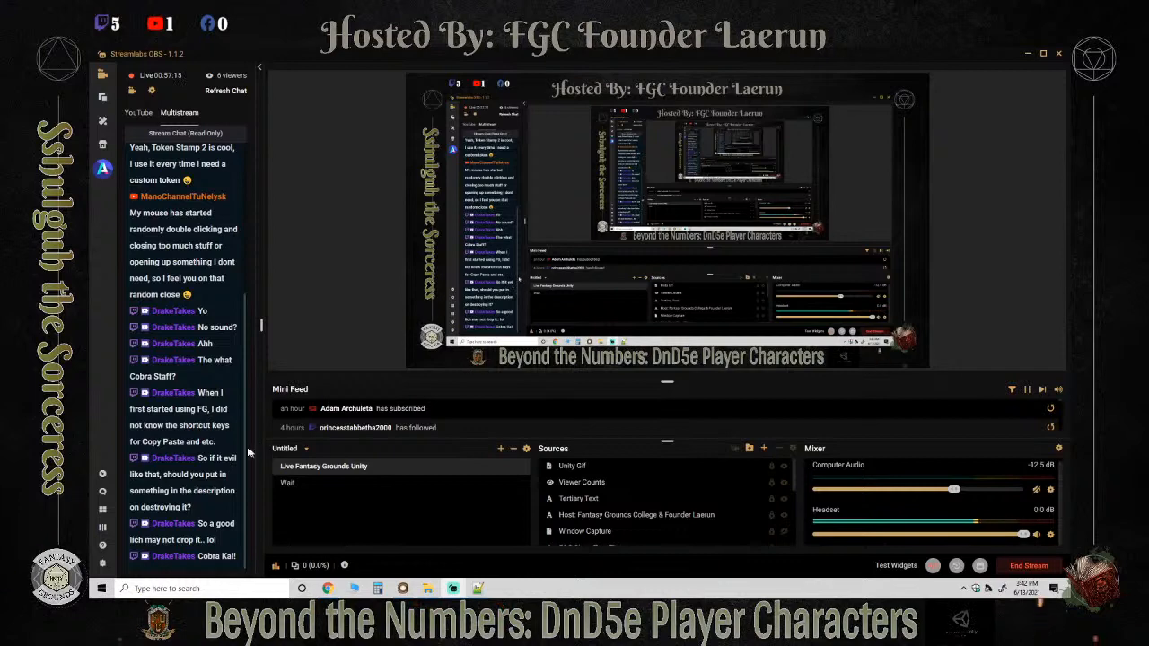
pyautogui.click(1028, 54)
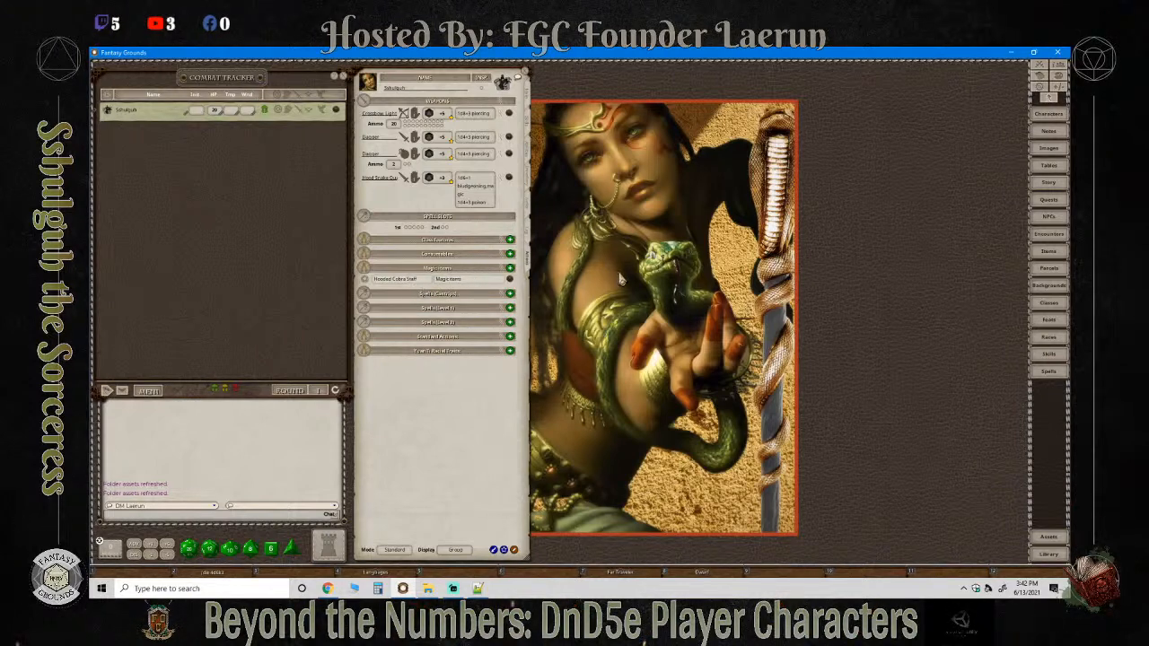
# Add a cast action to the Hooded Cobra Staff power and set its attack type to Melee.
pyautogui.rightClick(412, 284)
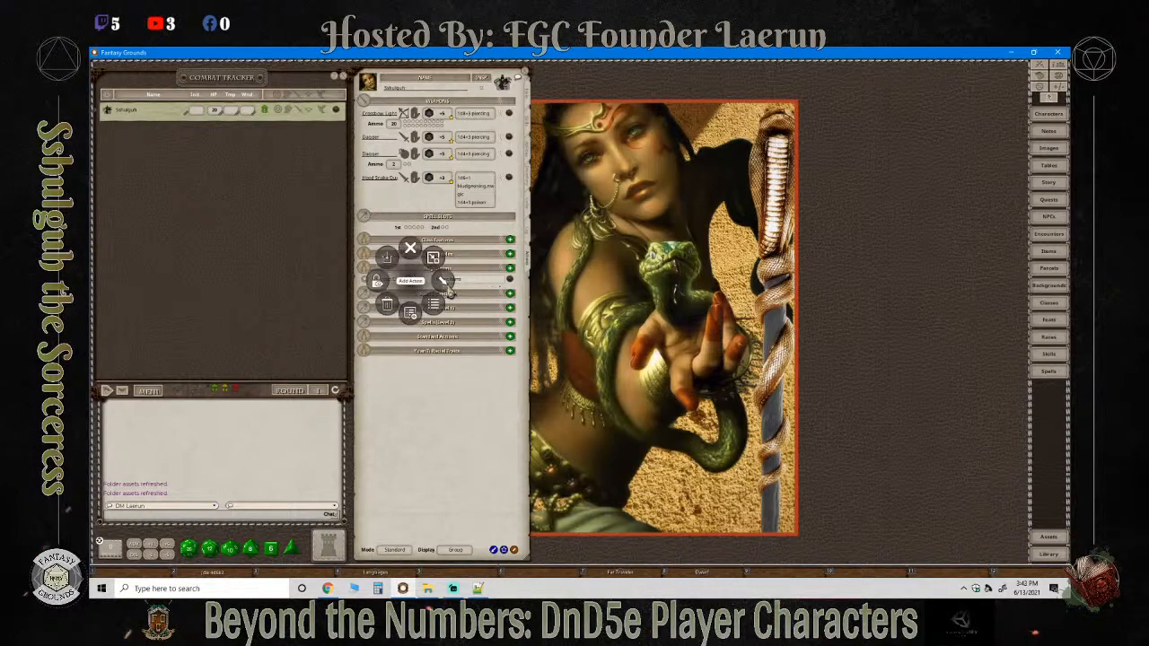
pyautogui.click(446, 283)
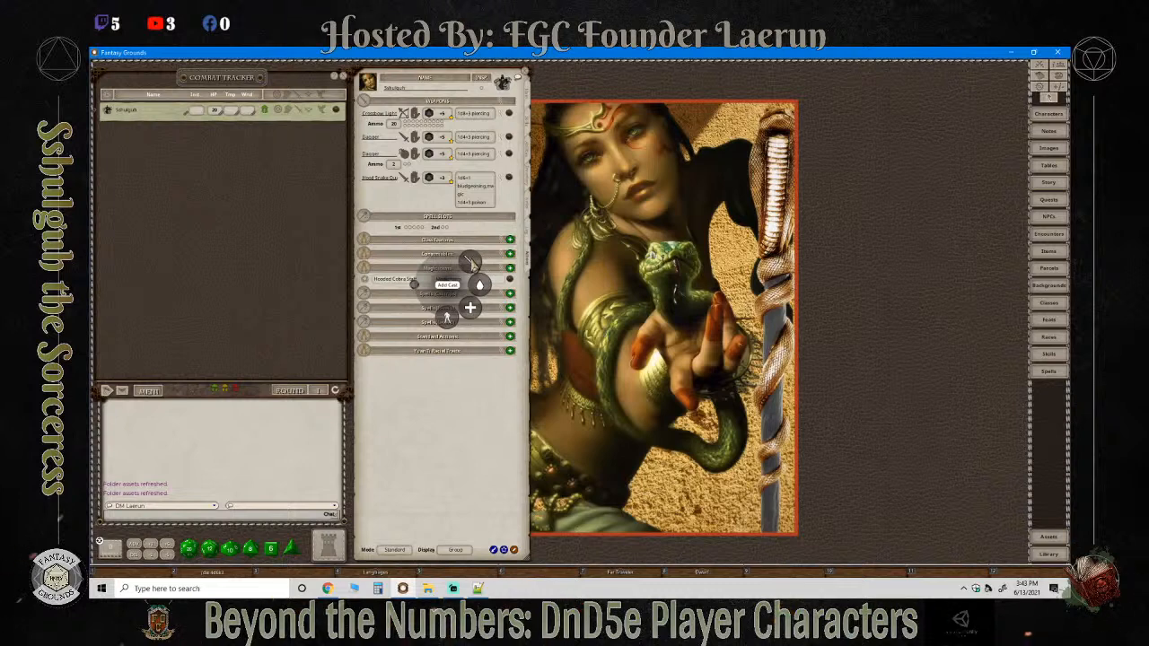
pyautogui.click(471, 262)
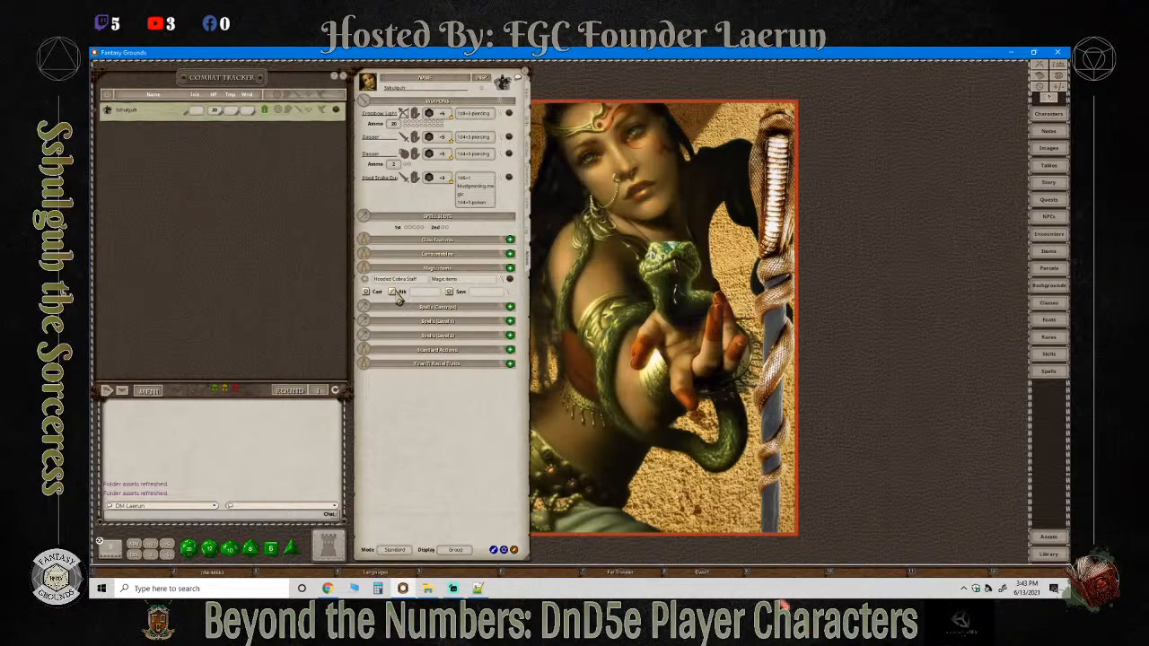
pyautogui.click(508, 294)
pyautogui.moveTo(557, 280); pyautogui.dragTo(619, 204)
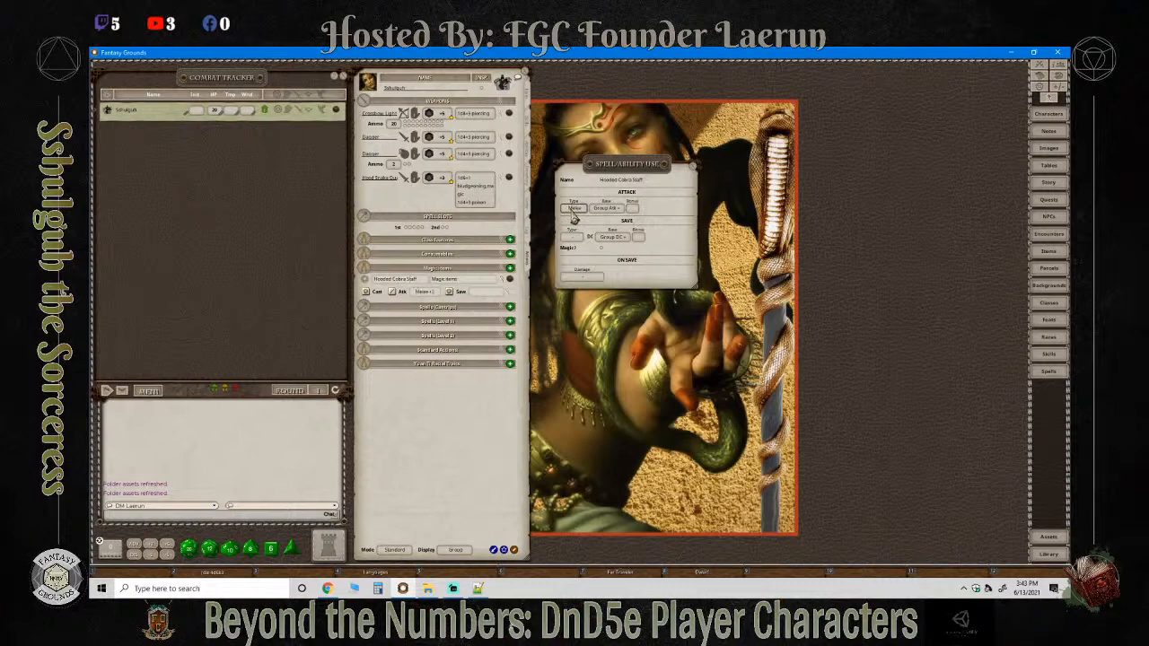
# Set the cast action's attack base to Ability with a blank stat, and close its settings.
pyautogui.click(621, 209)
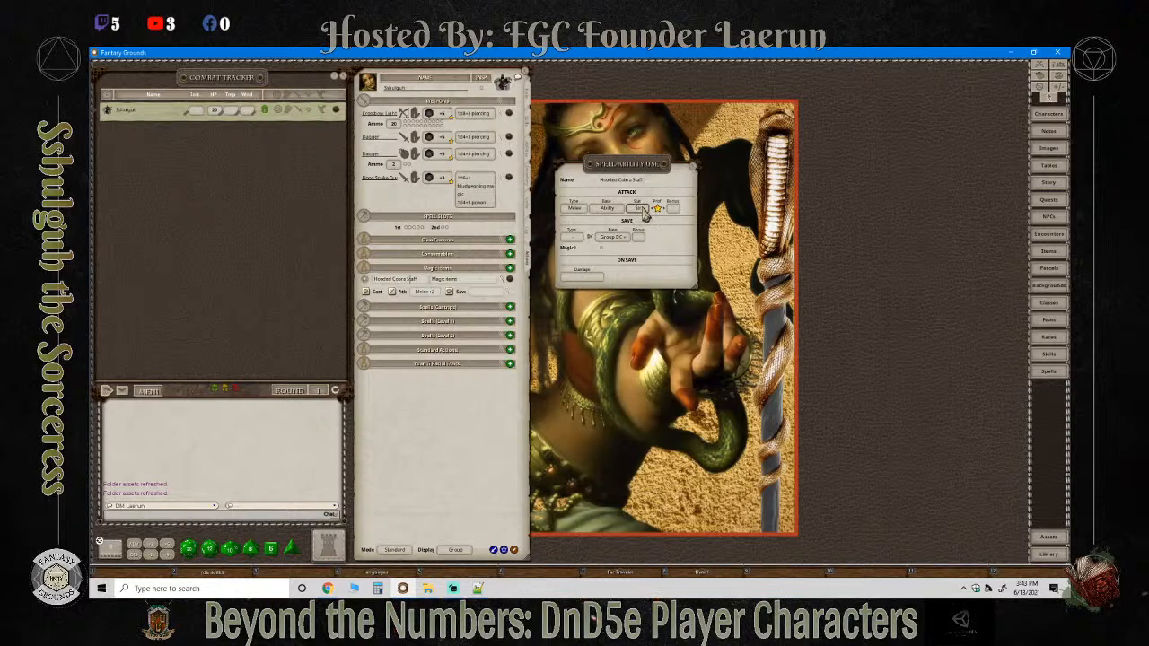
pyautogui.click(640, 209)
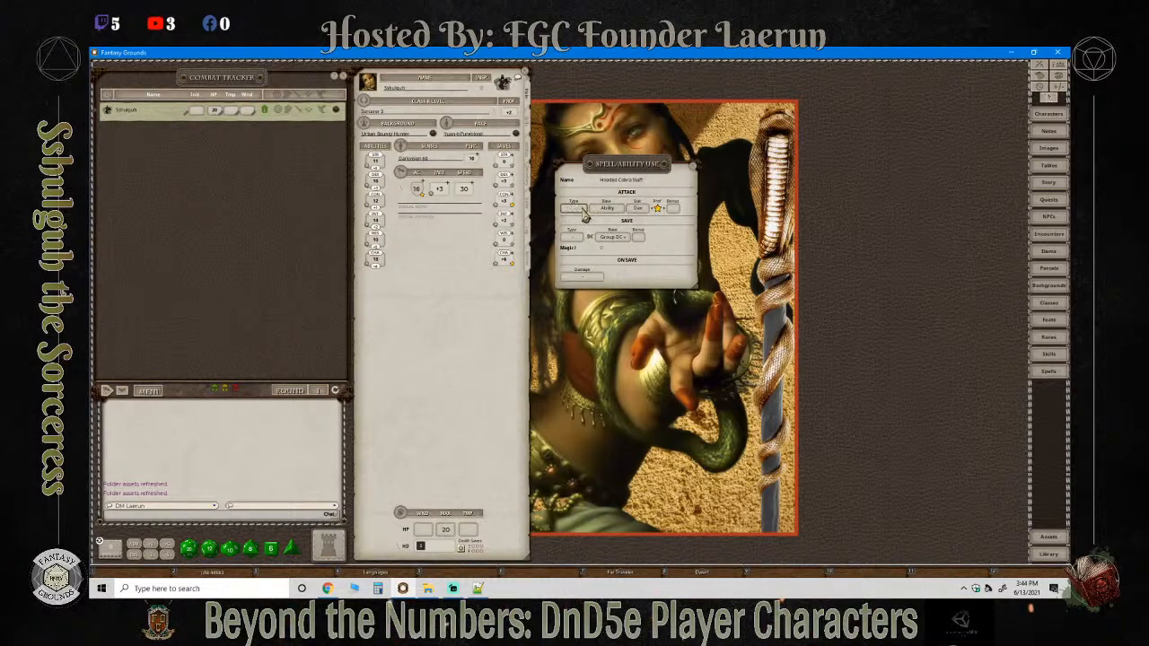
pyautogui.click(641, 209)
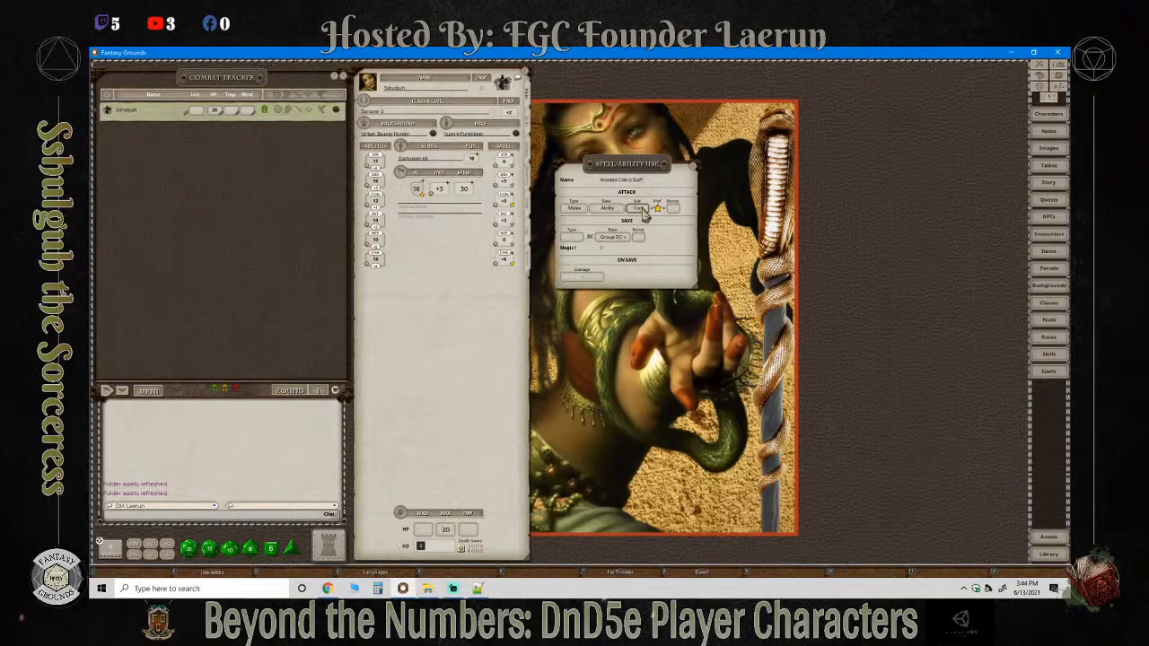
pyautogui.click(642, 212)
pyautogui.click(644, 218)
pyautogui.click(638, 212)
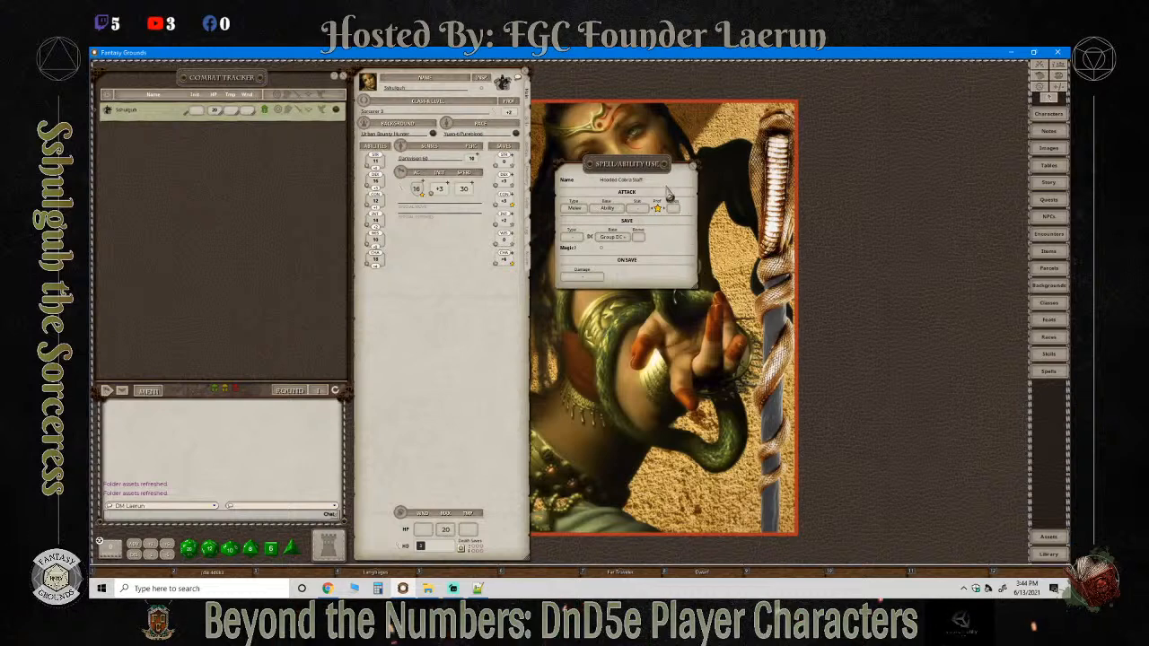
pyautogui.click(691, 166)
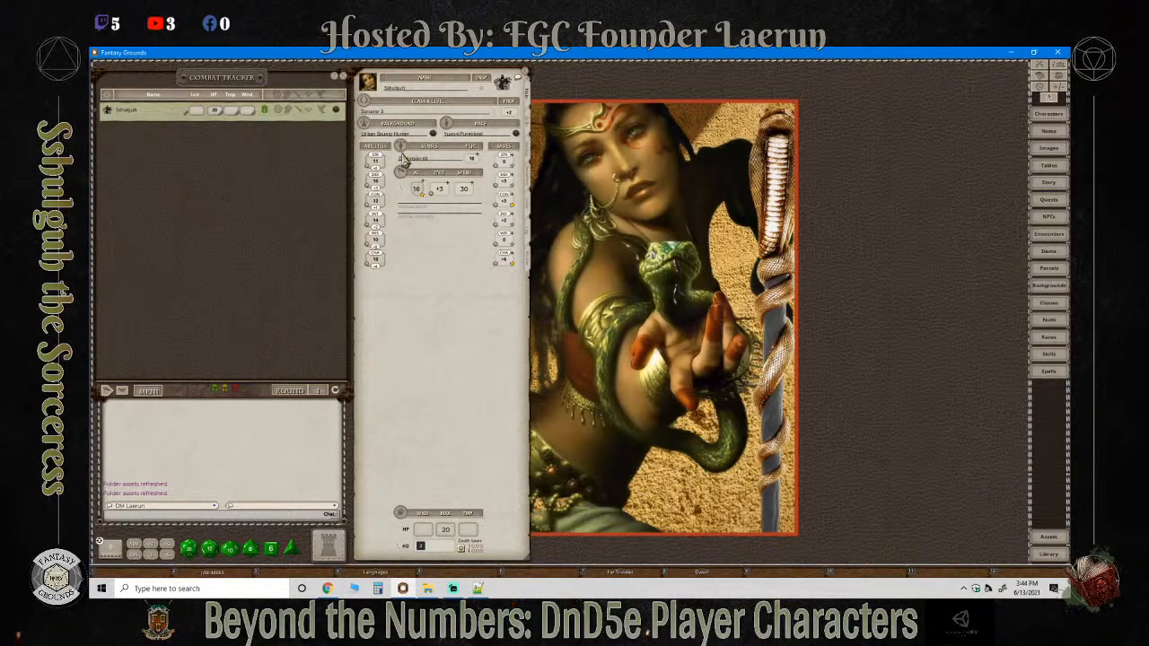
# Return to the character's actions and add two damage actions to the Hooded Cobra Staff power.
pyautogui.click(530, 260)
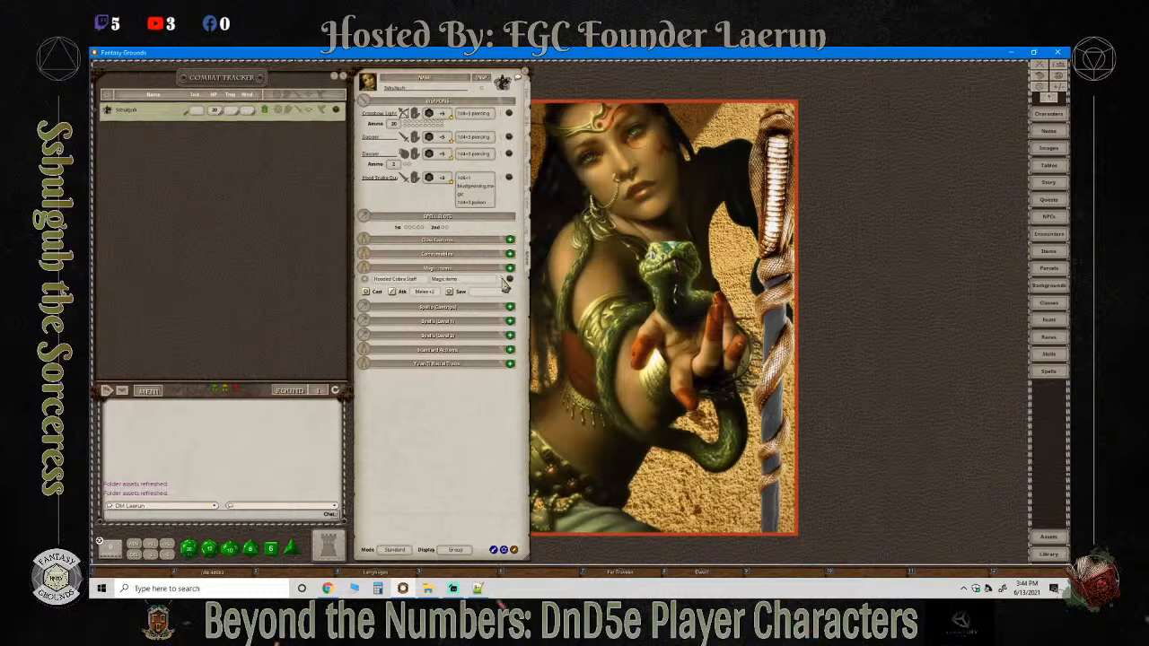
pyautogui.rightClick(410, 279)
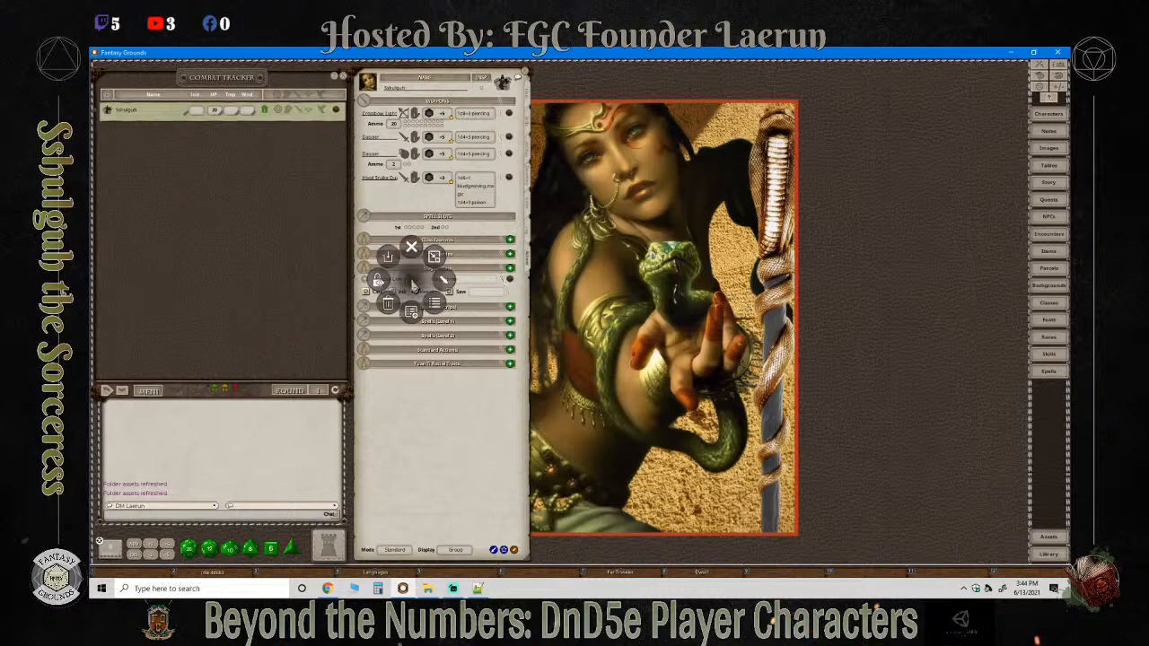
pyautogui.click(443, 280)
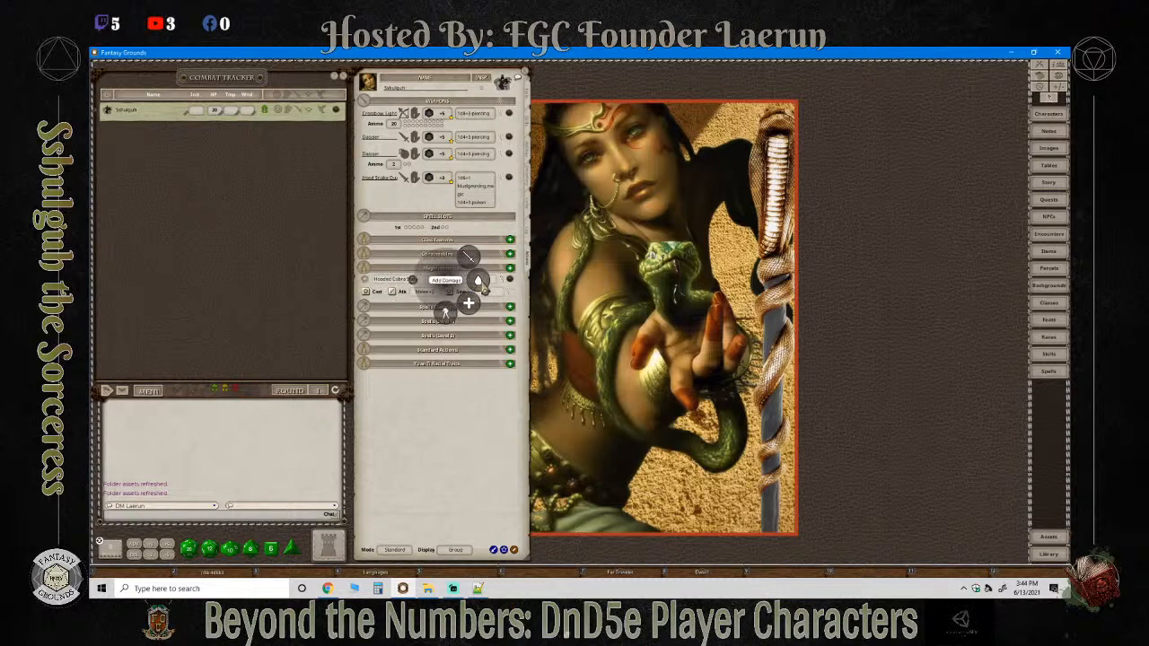
pyautogui.click(480, 284)
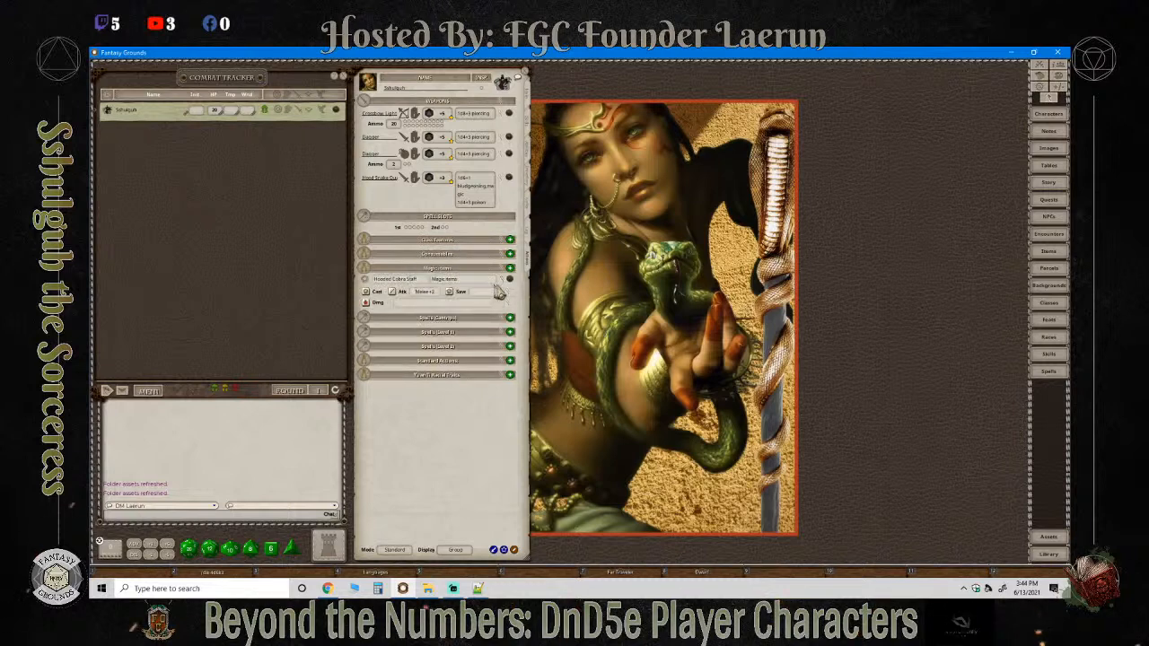
pyautogui.rightClick(428, 301)
pyautogui.click(456, 303)
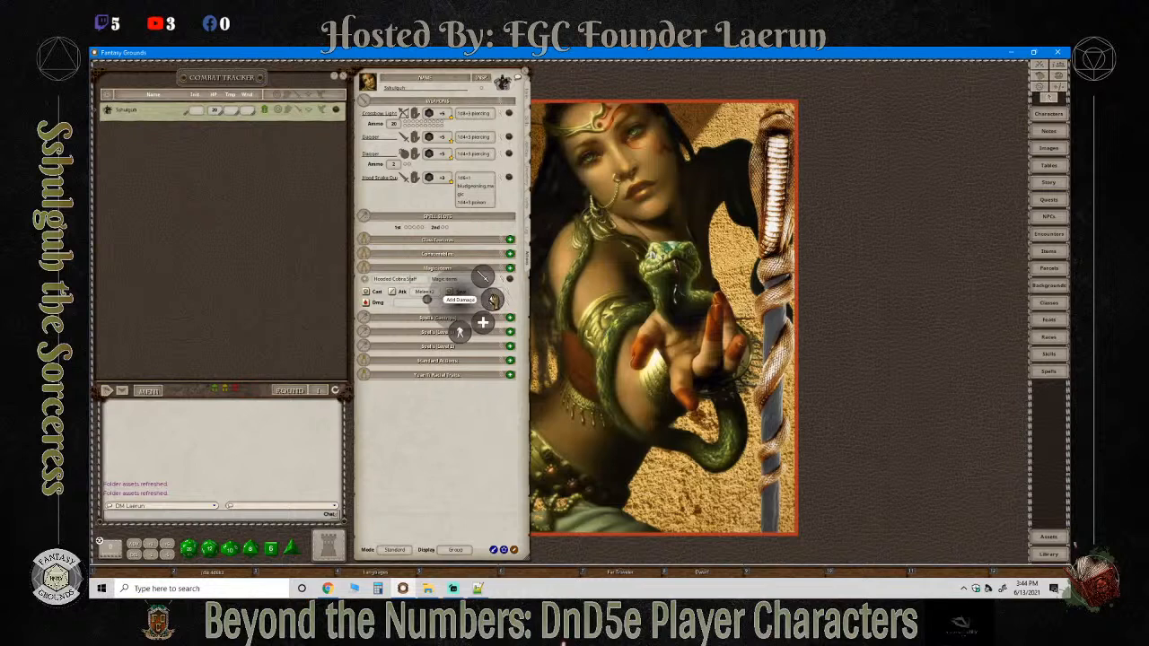
pyautogui.click(493, 299)
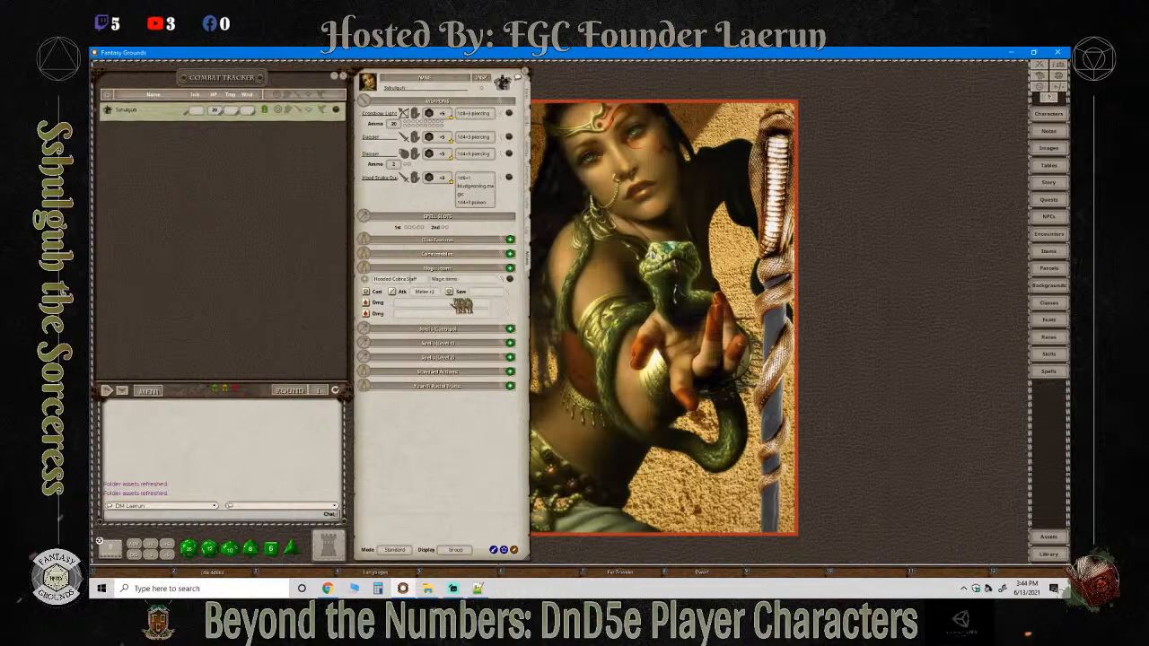
# Give the power's first damage action a 1d6 entry with the damage type bludgeoning, magic.
pyautogui.click(508, 307)
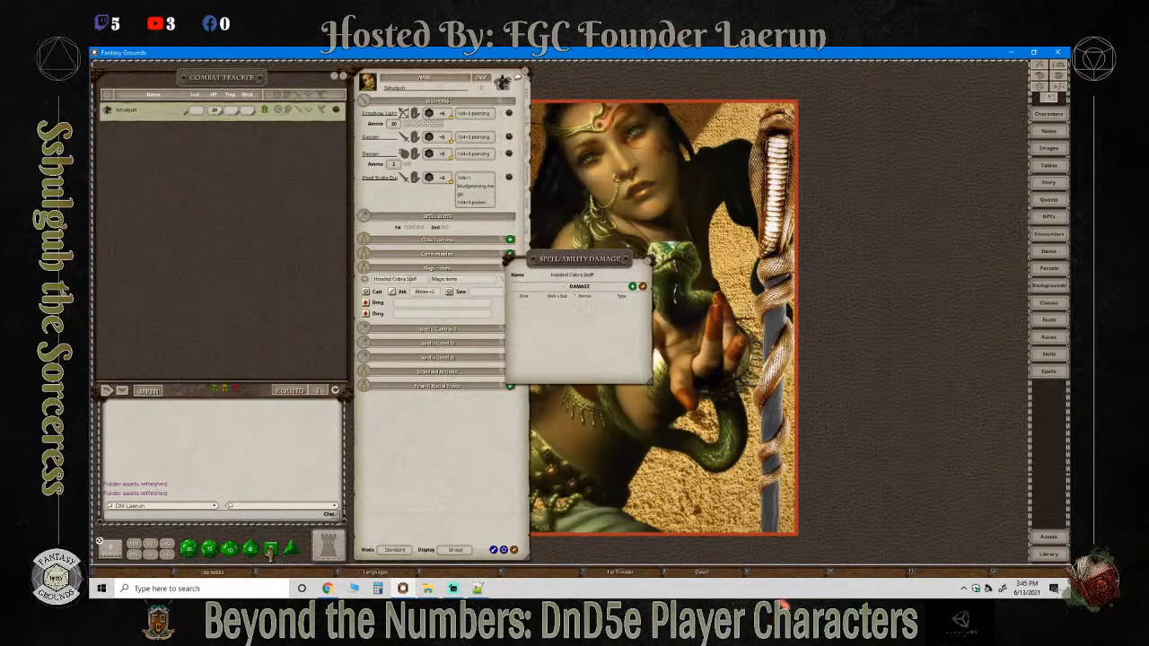
pyautogui.moveTo(271, 549); pyautogui.dragTo(538, 310)
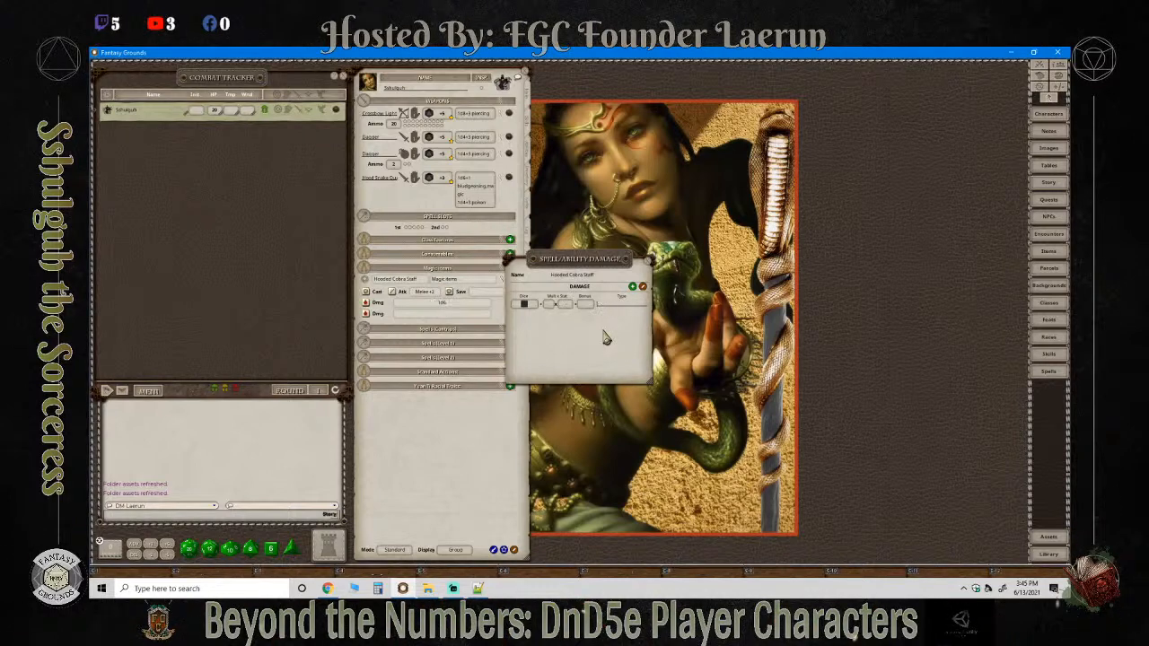
pyautogui.write('fir')
pyautogui.write('dgeoning')
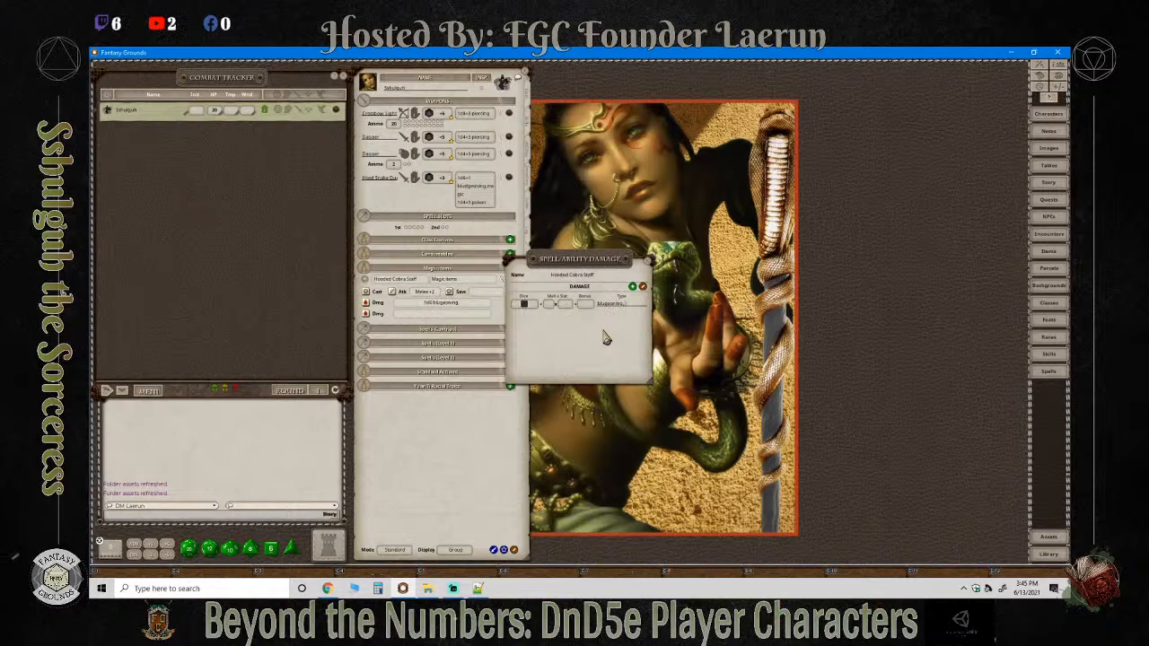
pyautogui.write(', ma')
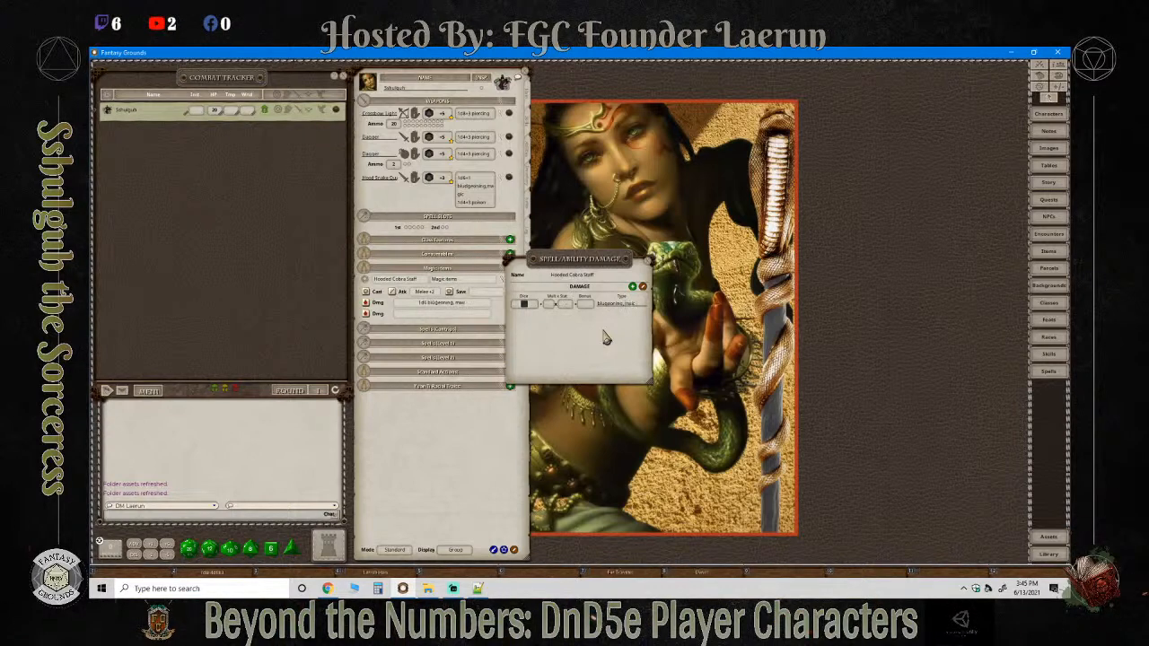
pyautogui.write('gic')
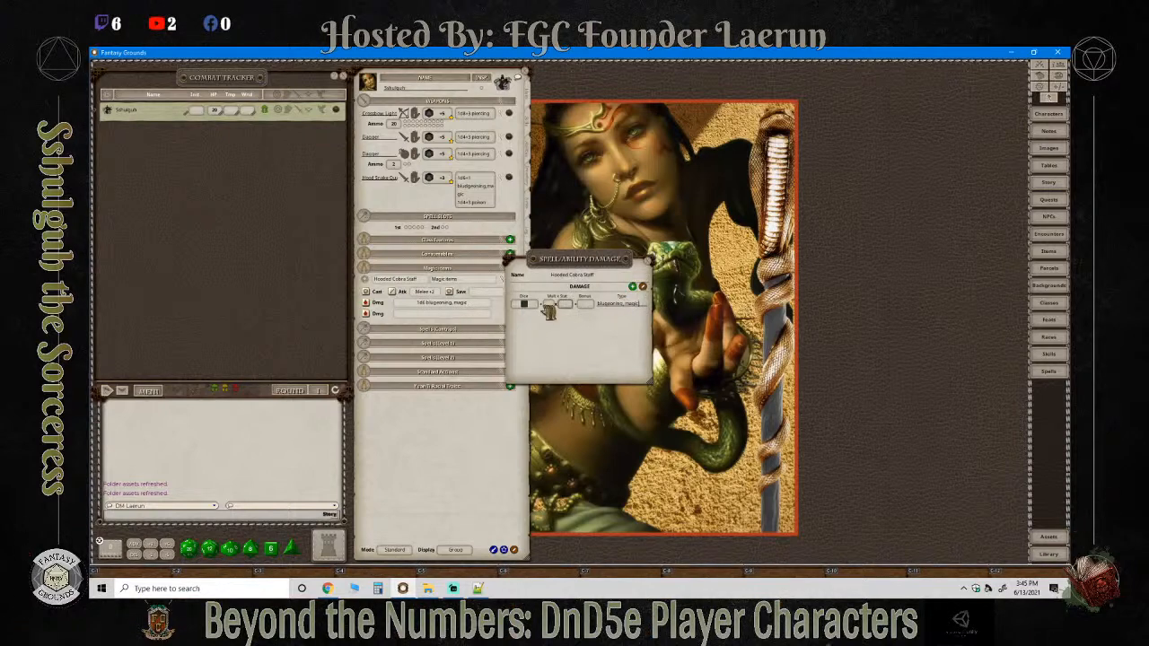
# Add a second entry to the same damage action with 1d4, the Lvl stat and poison as the damage type.
pyautogui.click(632, 286)
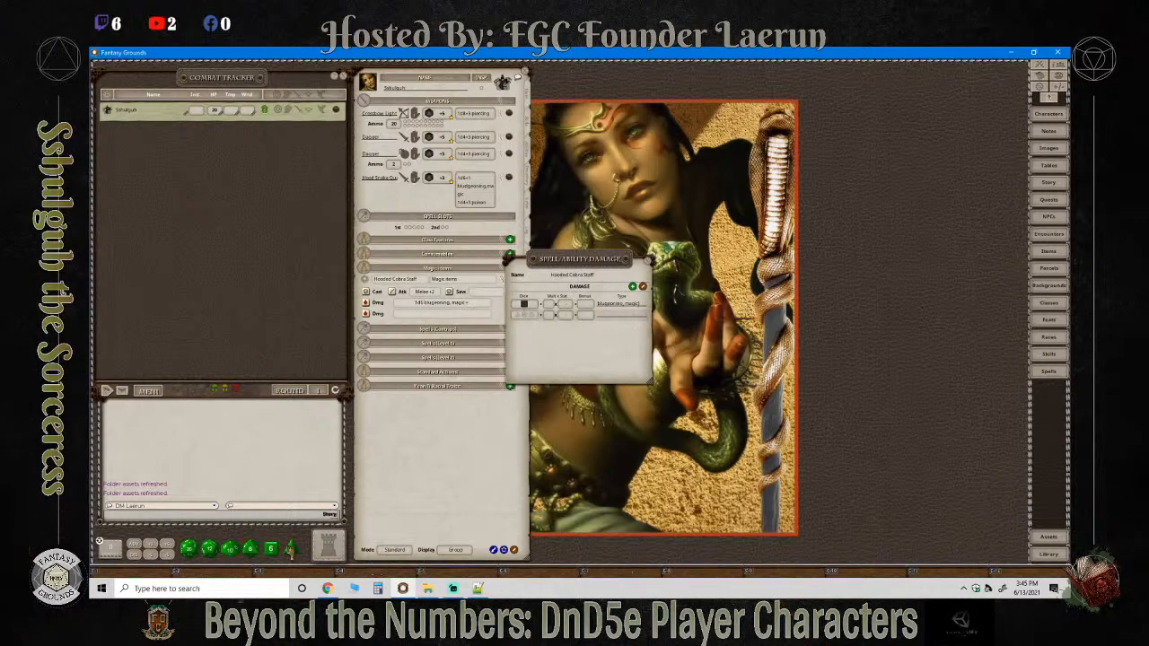
pyautogui.moveTo(291, 548); pyautogui.dragTo(526, 316)
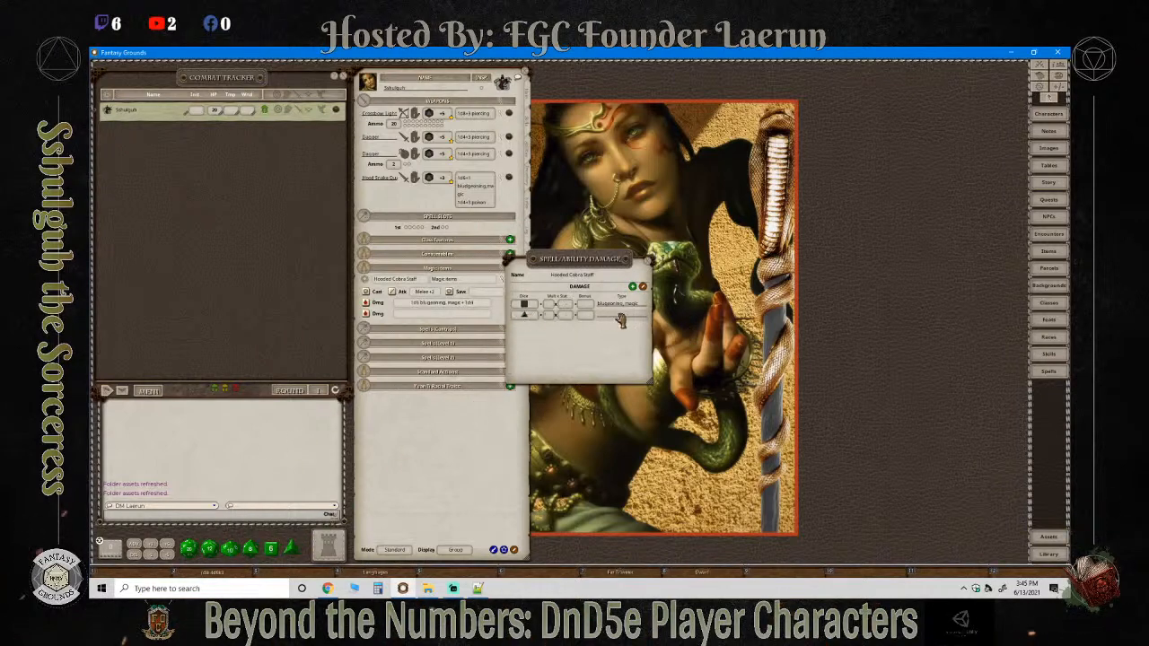
pyautogui.click(569, 319)
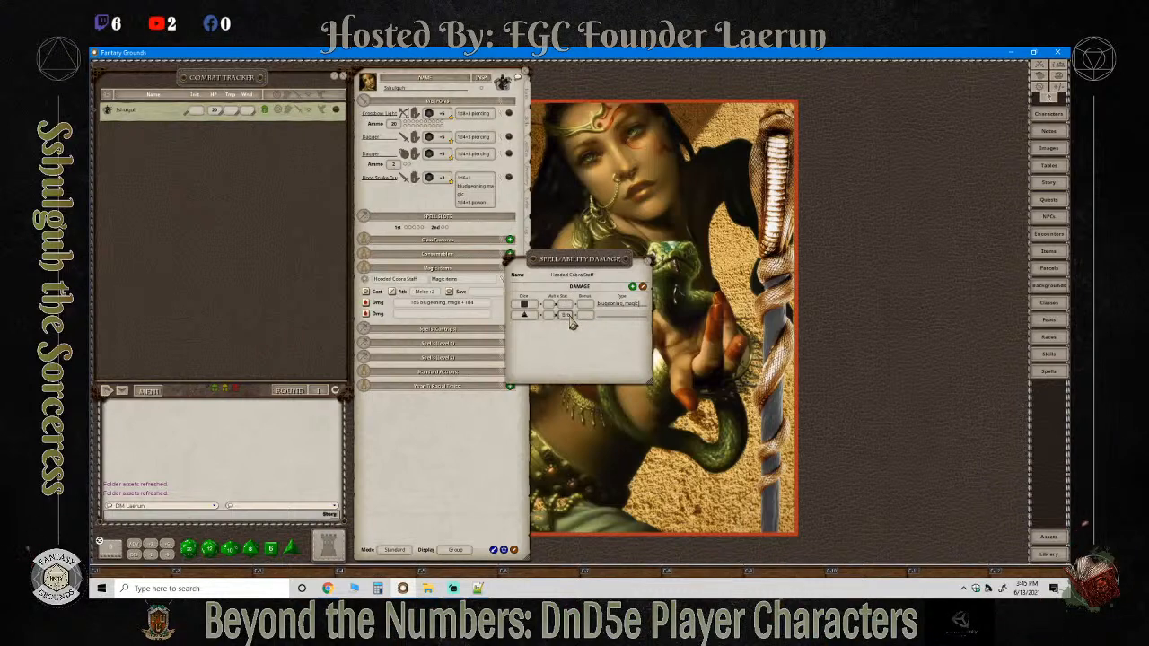
pyautogui.click(569, 319)
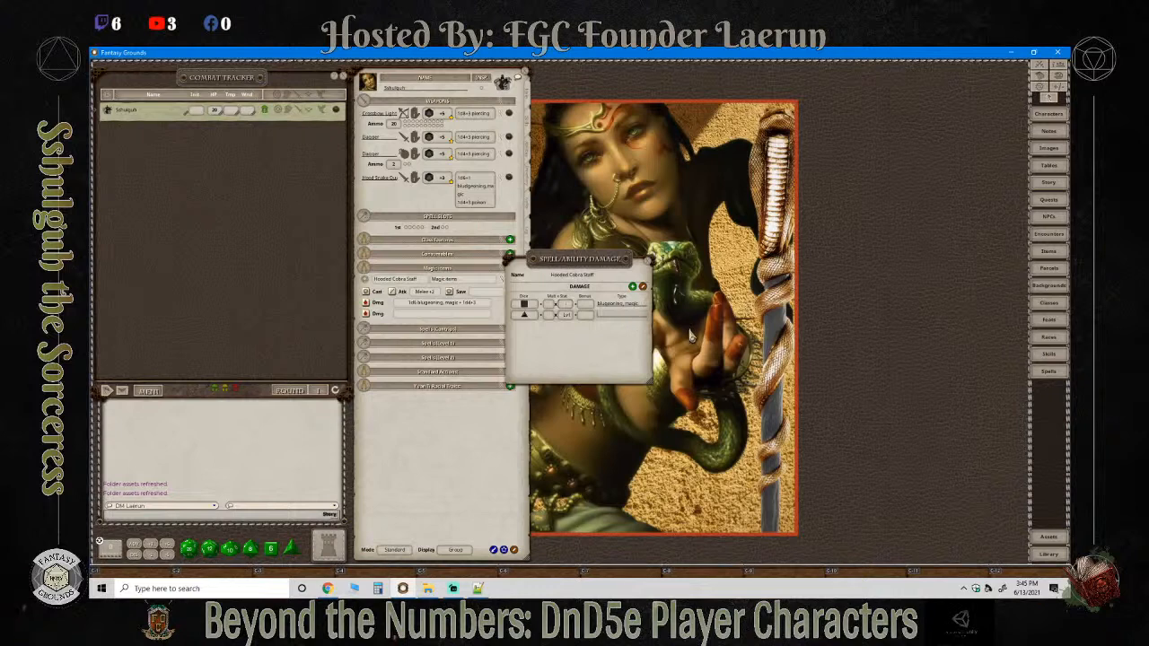
pyautogui.write('pois')
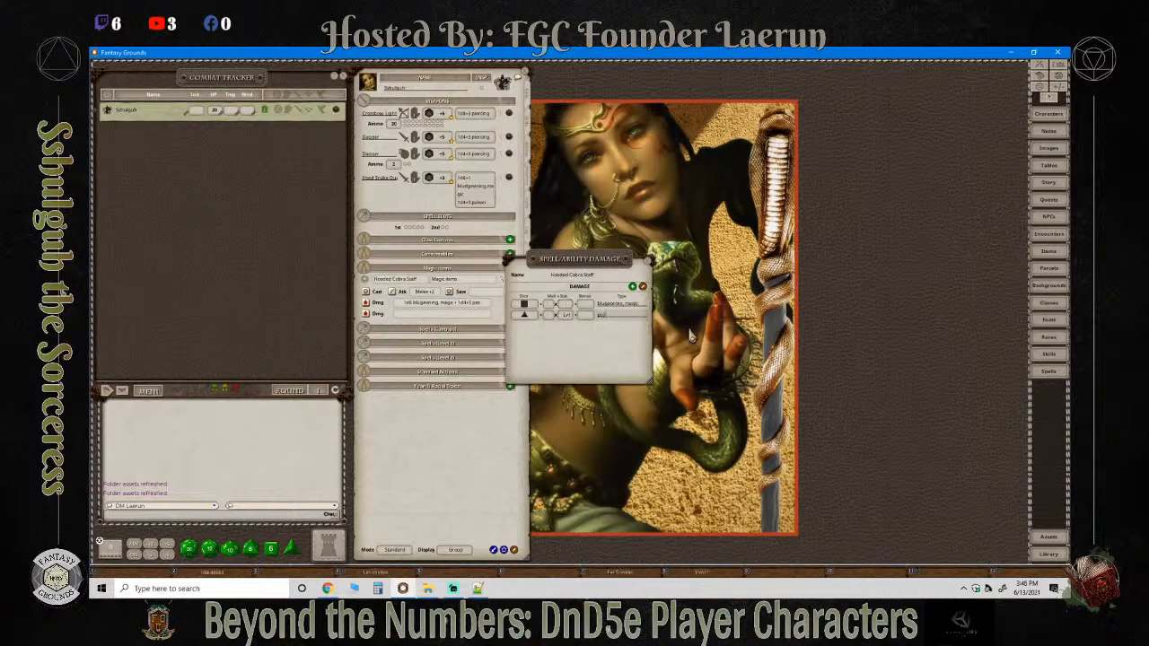
pyautogui.write('on')
# Compare the Hood Snake Quarterstaff, +1 weapon's damage settings with the power's first damage action, and close both.
pyautogui.moveTo(599, 260); pyautogui.dragTo(719, 132)
pyautogui.click(504, 182)
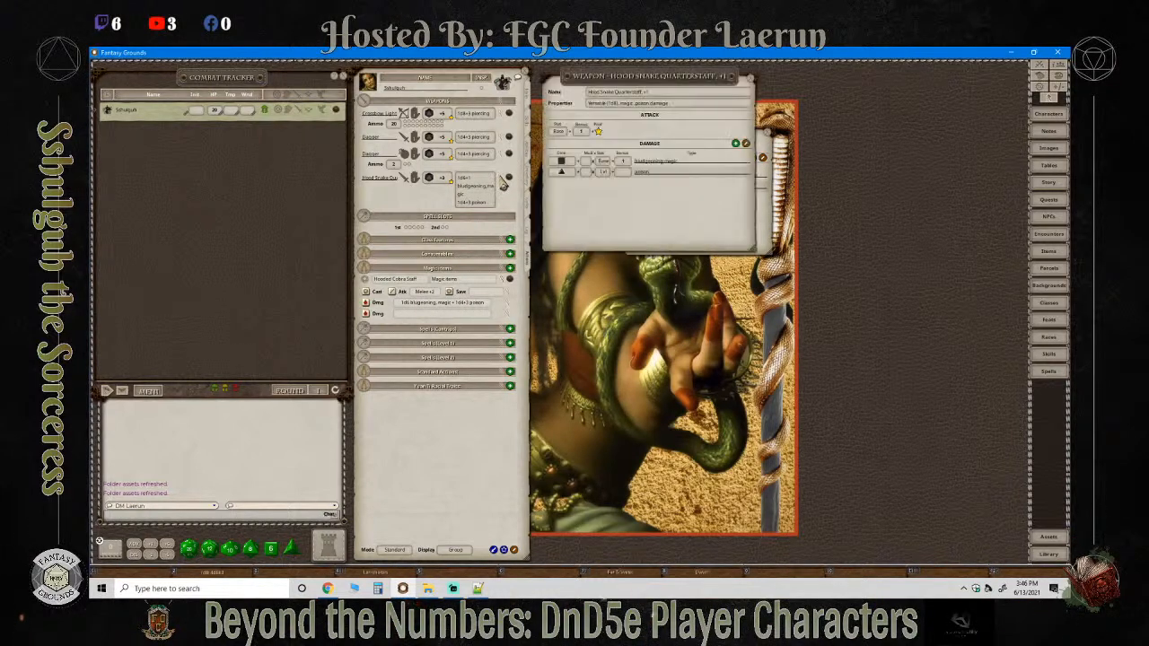
pyautogui.moveTo(624, 109); pyautogui.dragTo(550, 130)
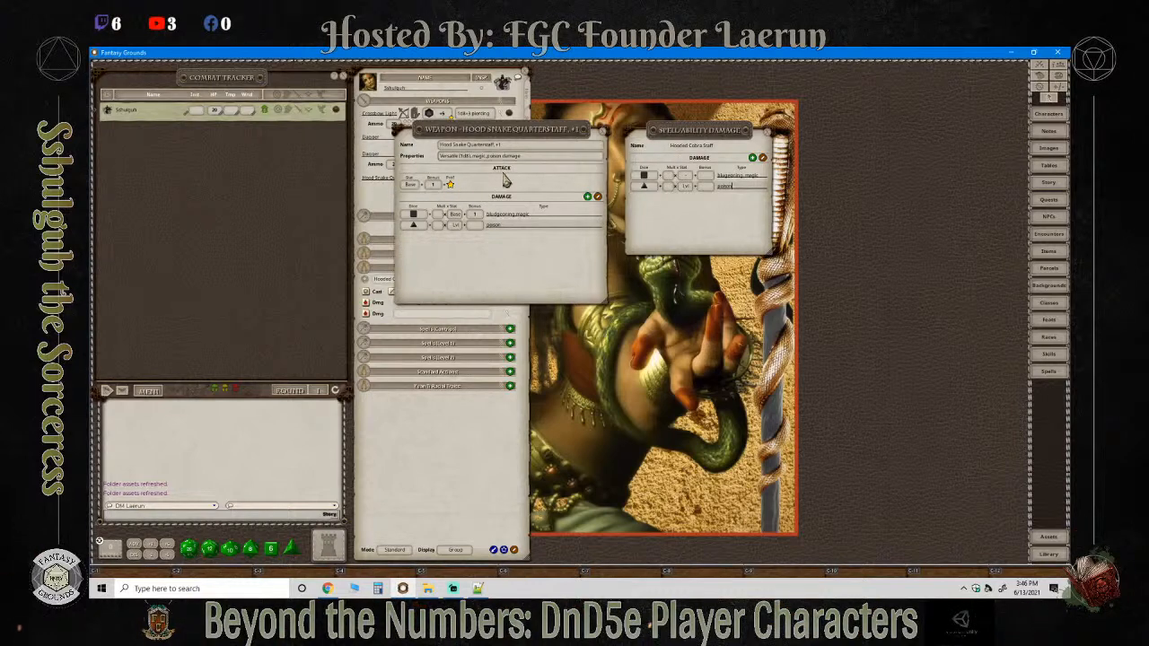
pyautogui.click(605, 133)
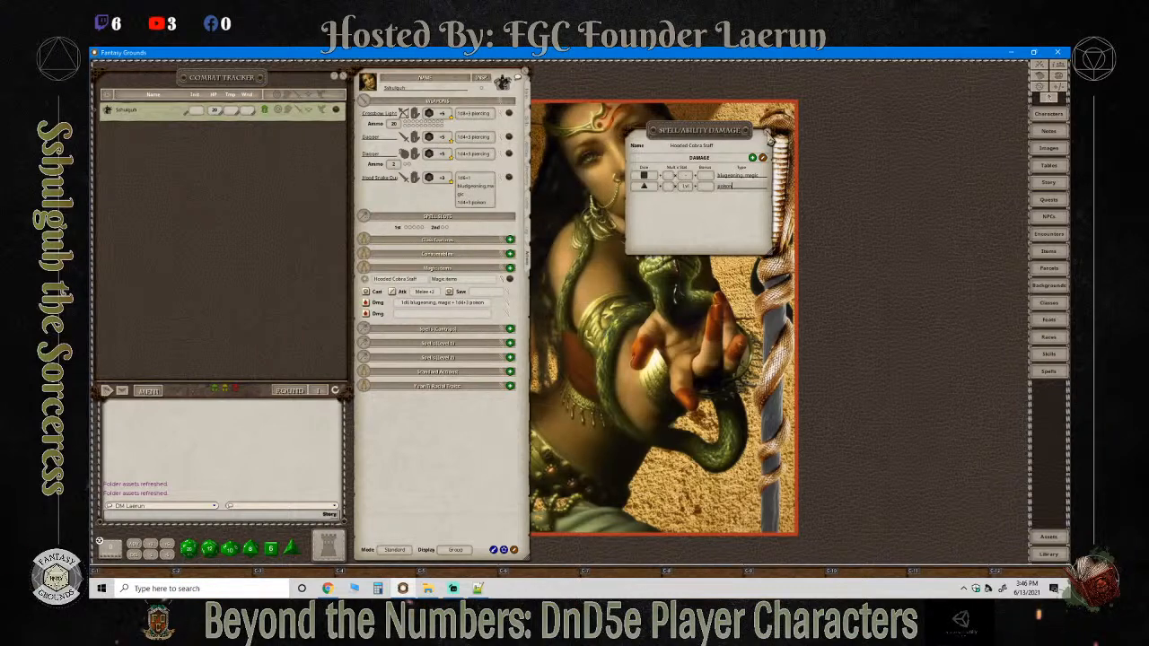
pyautogui.click(769, 134)
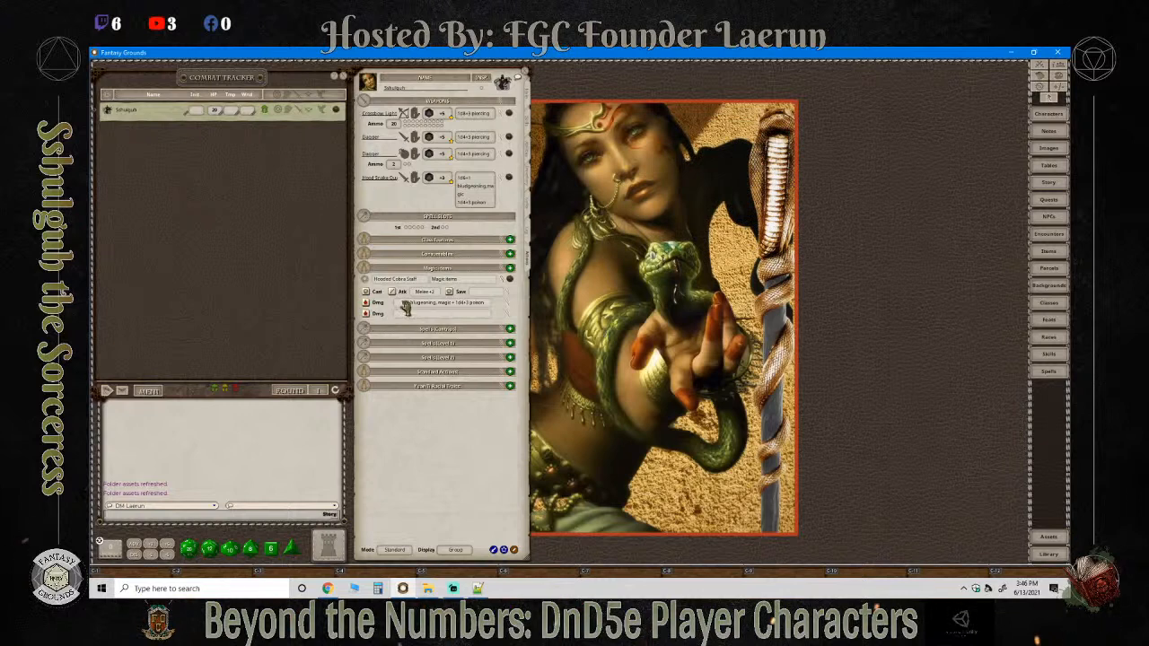
# Give the power's second damage action a 1d8 entry and a 1d4 entry with the Lvl stat and poison damage.
pyautogui.doubleClick(508, 320)
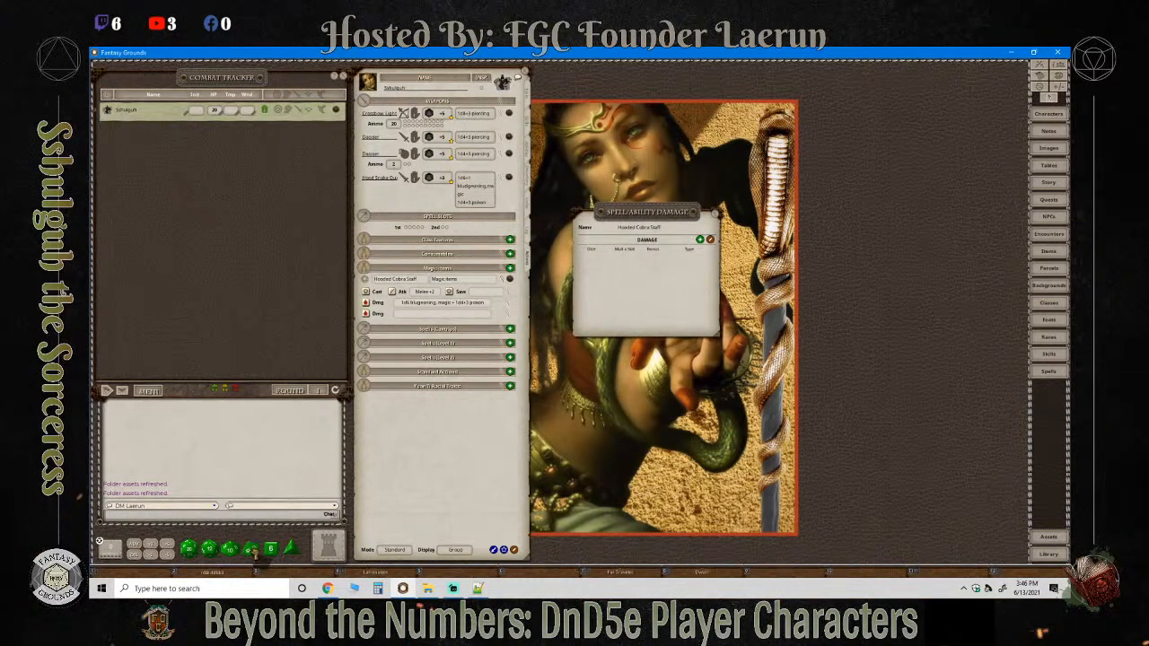
pyautogui.moveTo(252, 549); pyautogui.dragTo(583, 296)
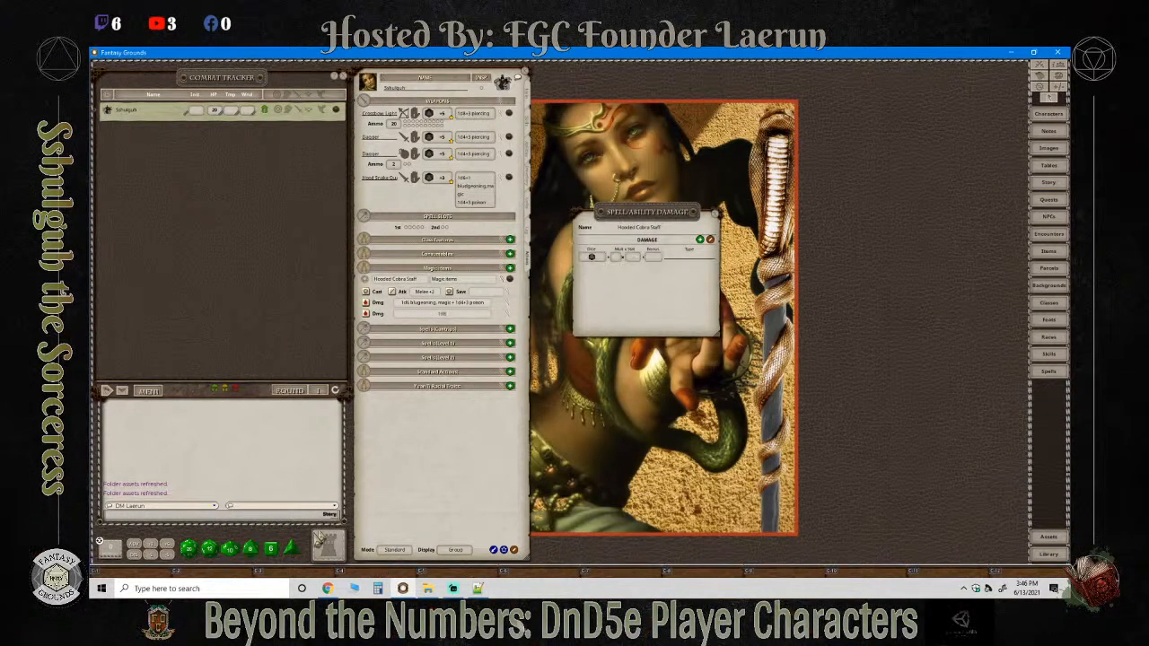
pyautogui.moveTo(292, 549); pyautogui.dragTo(592, 280)
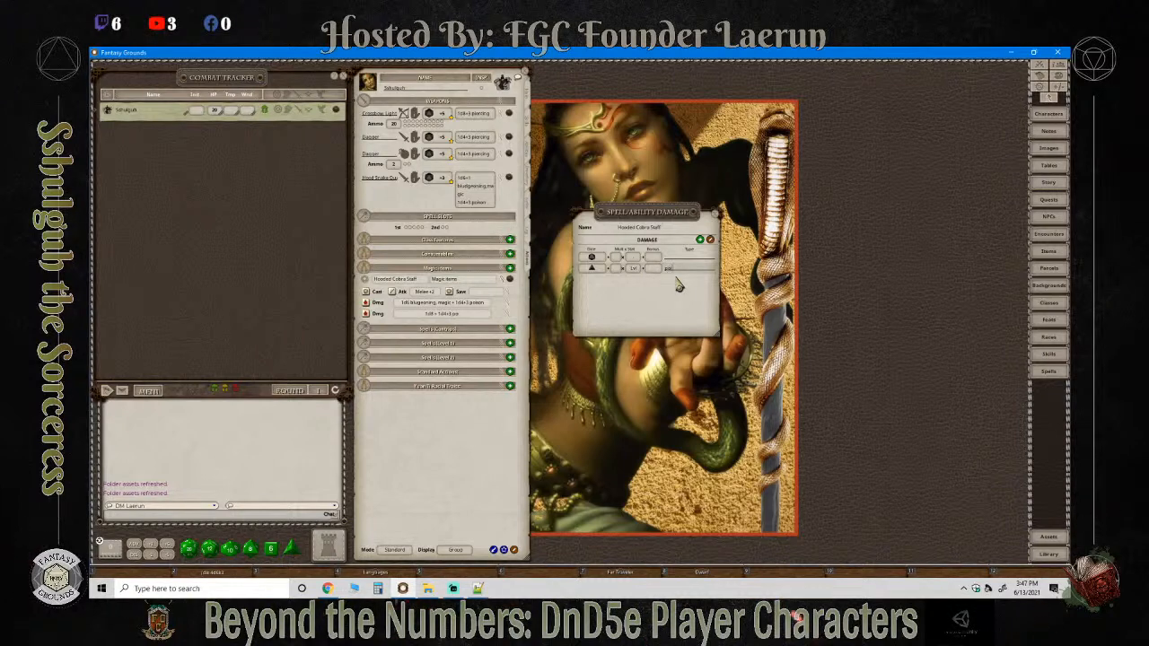
pyautogui.write('ison')
# Set the second damage action's 1d8 entry to bonus 1 and damage type bludgeoning, magic, and close its settings.
pyautogui.click(656, 258)
pyautogui.write('1')
pyautogui.click(702, 259)
pyautogui.write('bludgeoning, magic')
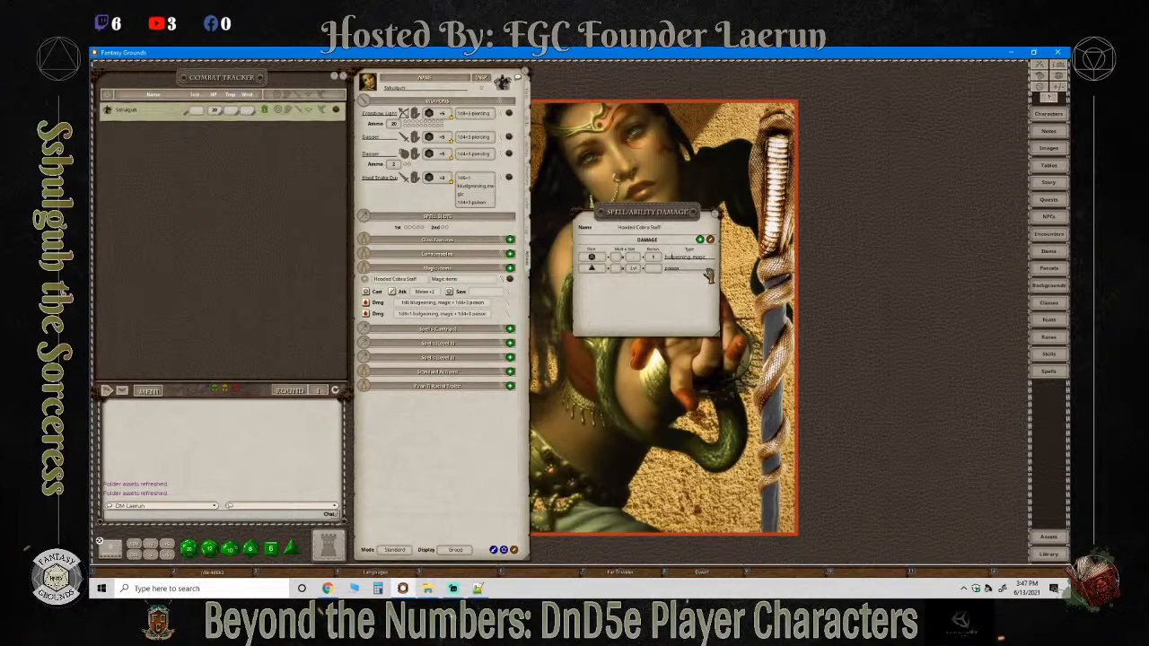
pyautogui.press('BackSpace')
pyautogui.write('ud')
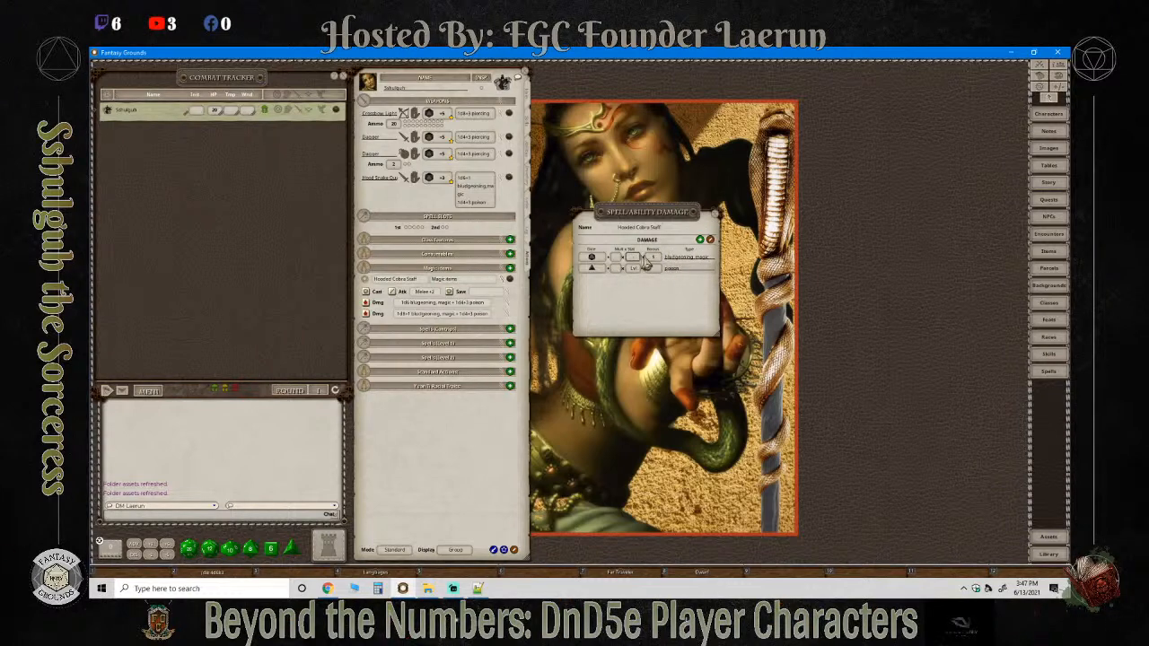
pyautogui.click(720, 221)
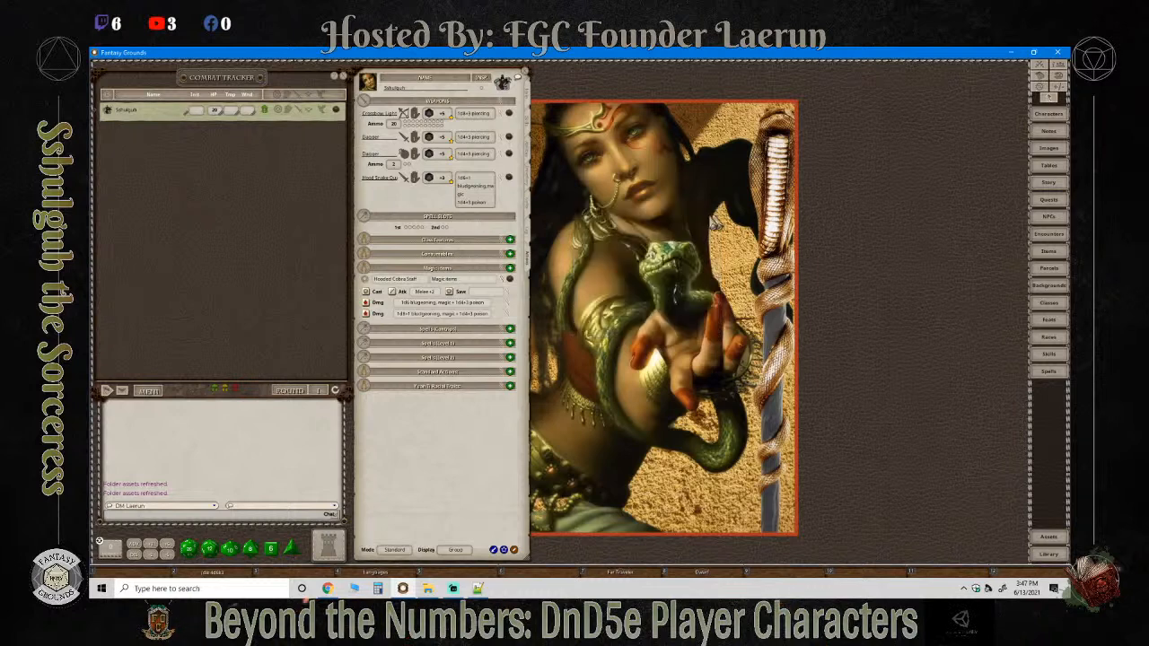
# Add a bonus of 1 to the first damage action's bludgeoning entry and to the cast action's attack, and collapse the power's actions.
pyautogui.click(507, 304)
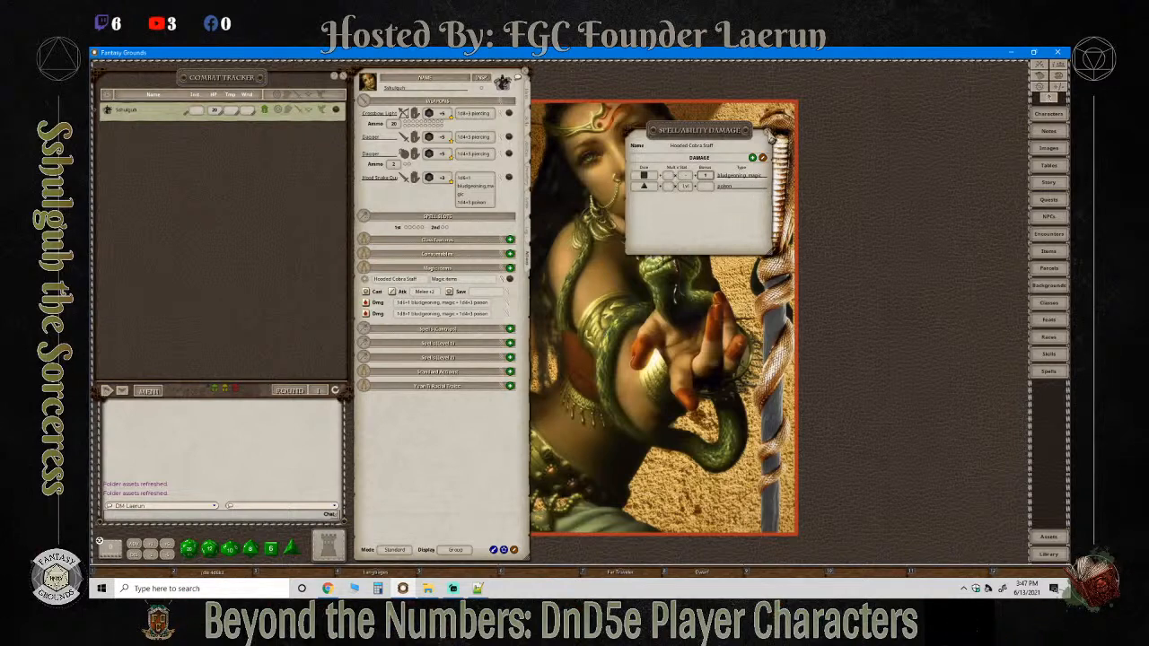
pyautogui.click(770, 137)
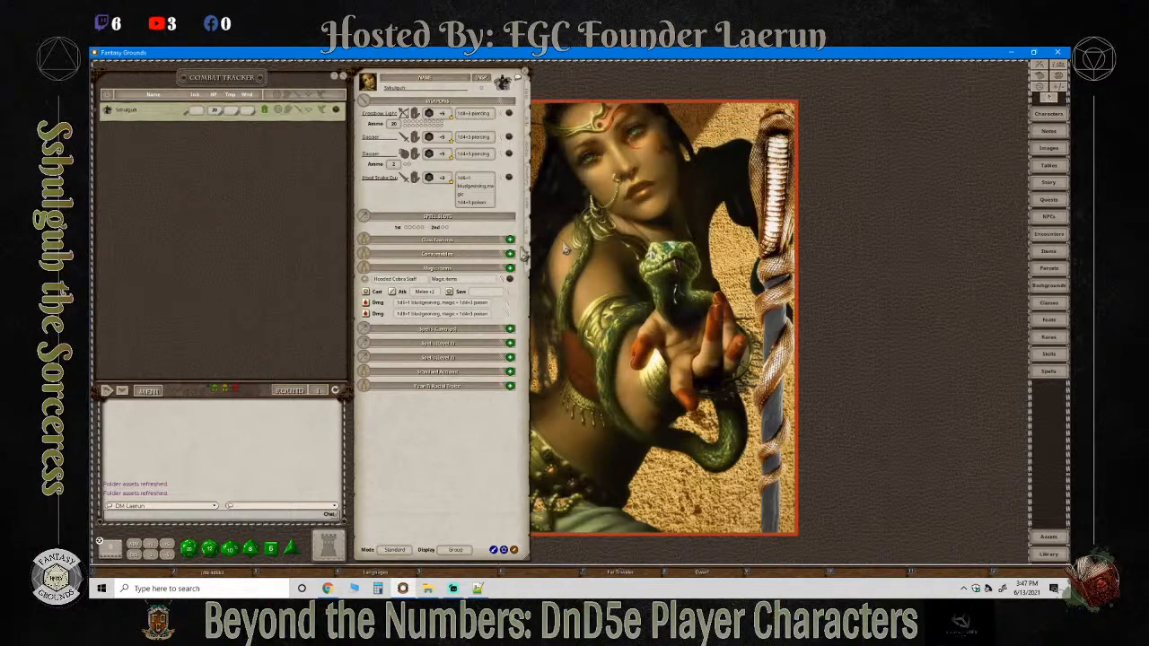
pyautogui.click(510, 297)
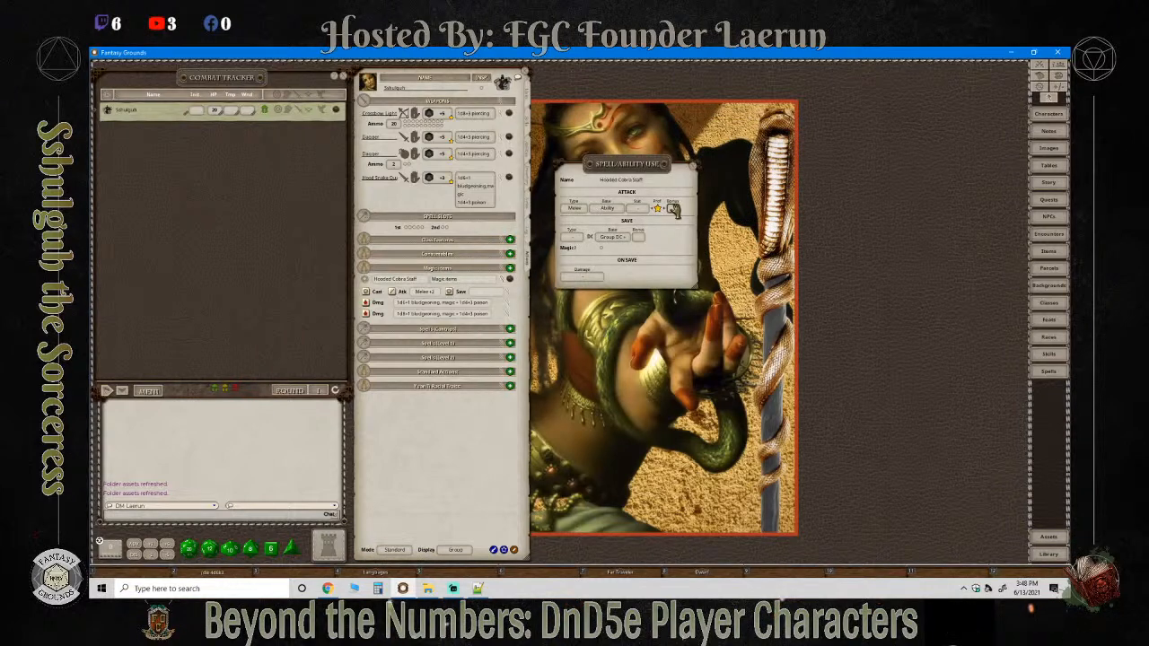
pyautogui.scroll(1, 674, 210)
pyautogui.click(692, 167)
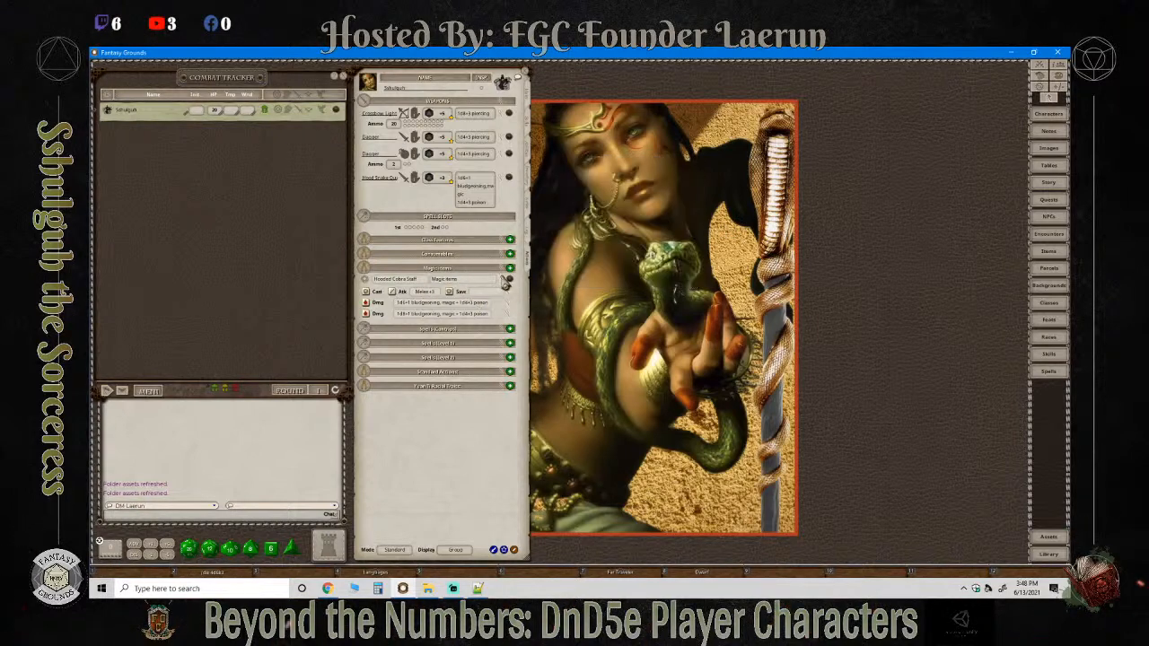
pyautogui.click(505, 280)
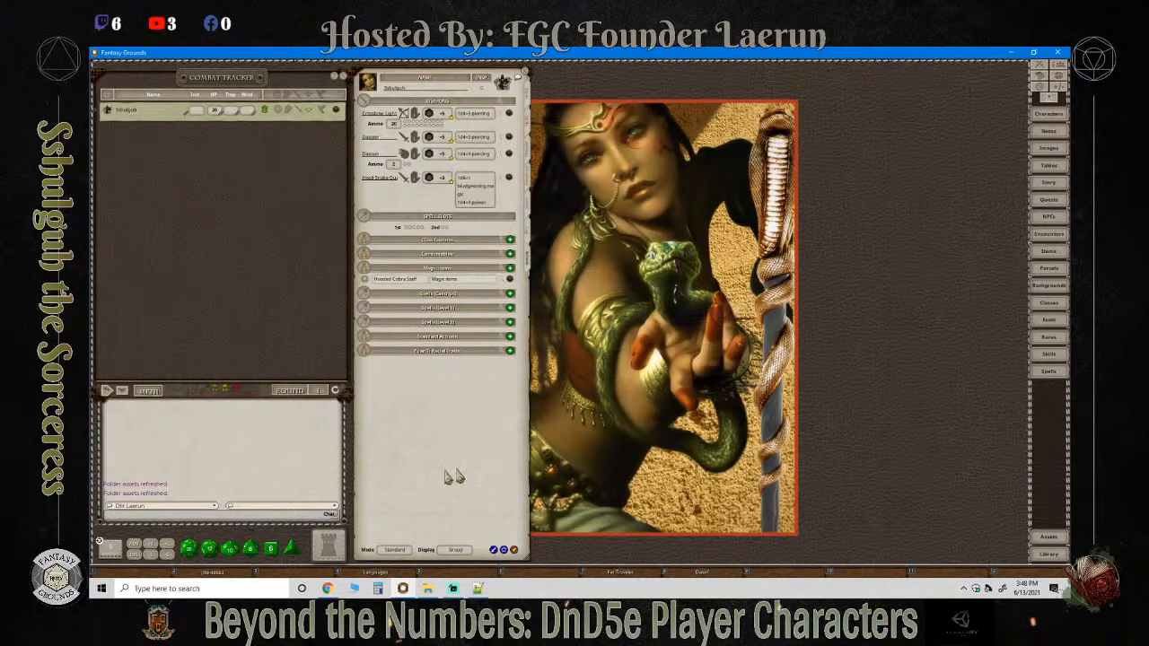
# Check the stream chat in Streamlabs OBS, and return to Fantasy Grounds to expand the Hooded Cobra Staff power's actions.
pyautogui.moveTo(452, 588)
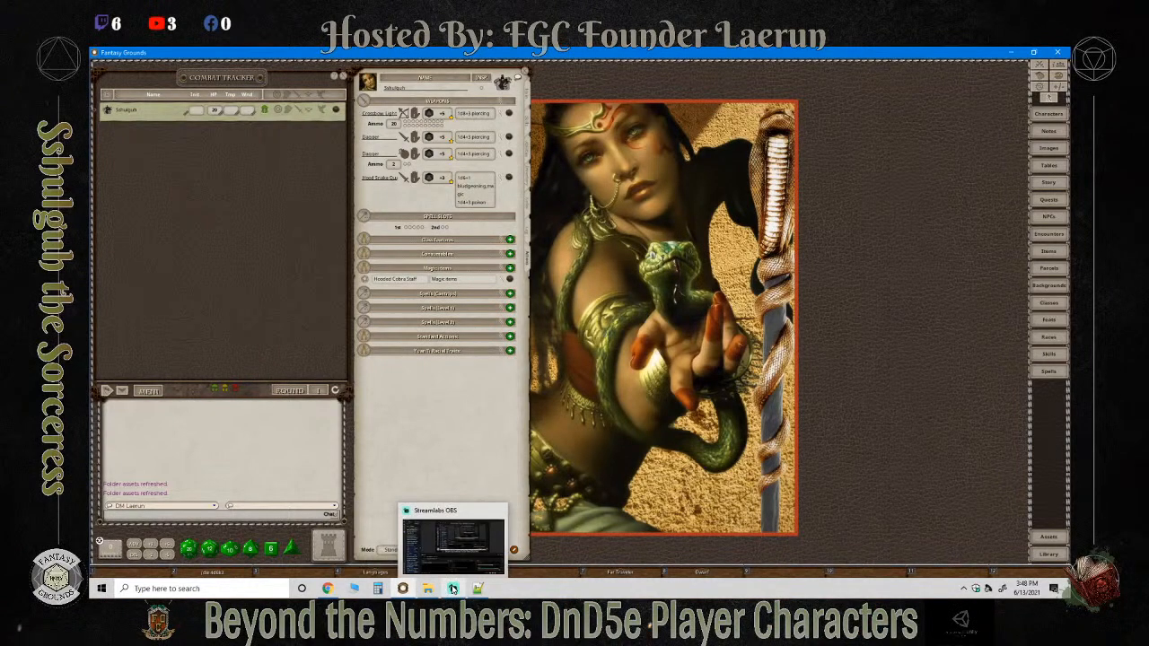
pyautogui.click(402, 543)
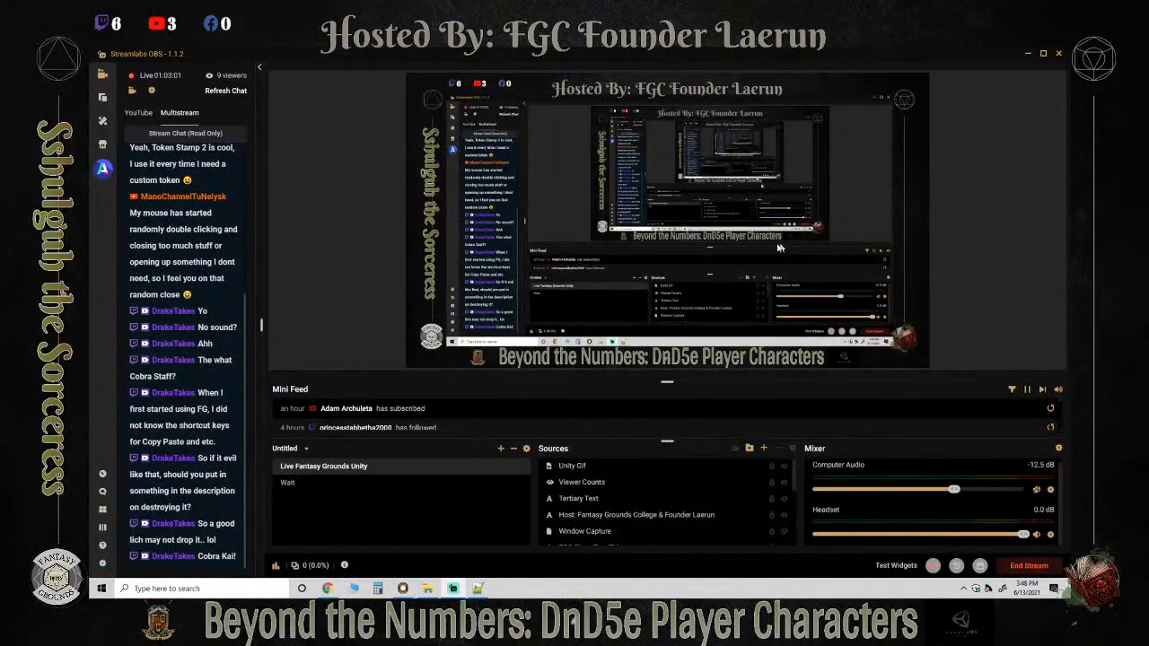
pyautogui.click(1028, 54)
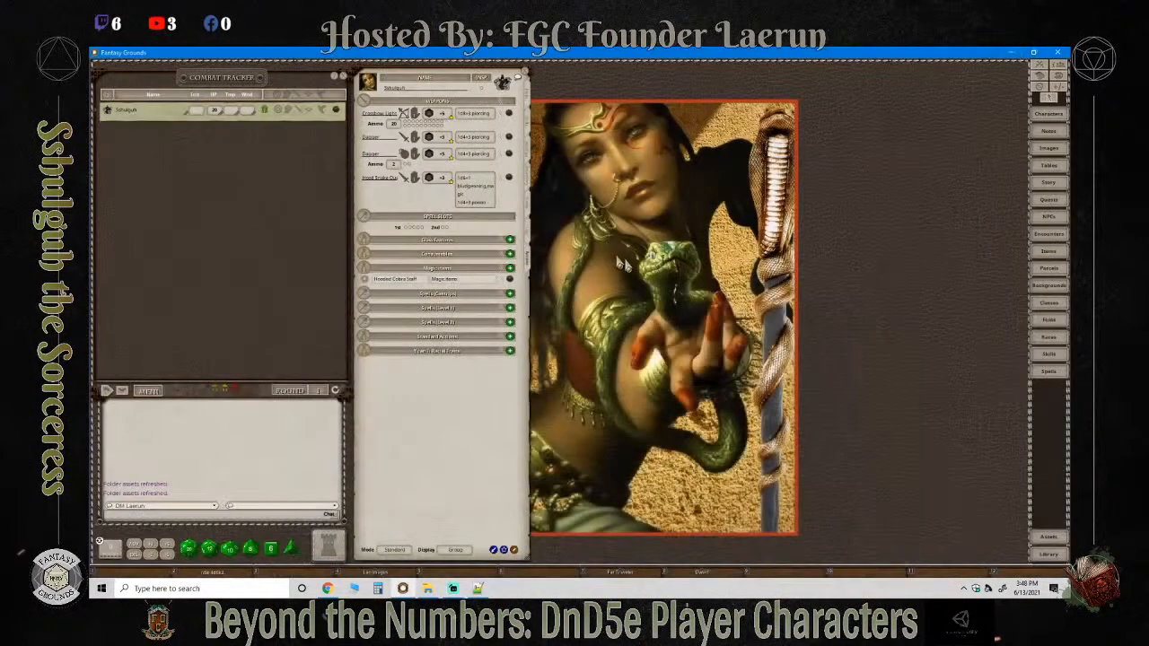
pyautogui.click(500, 280)
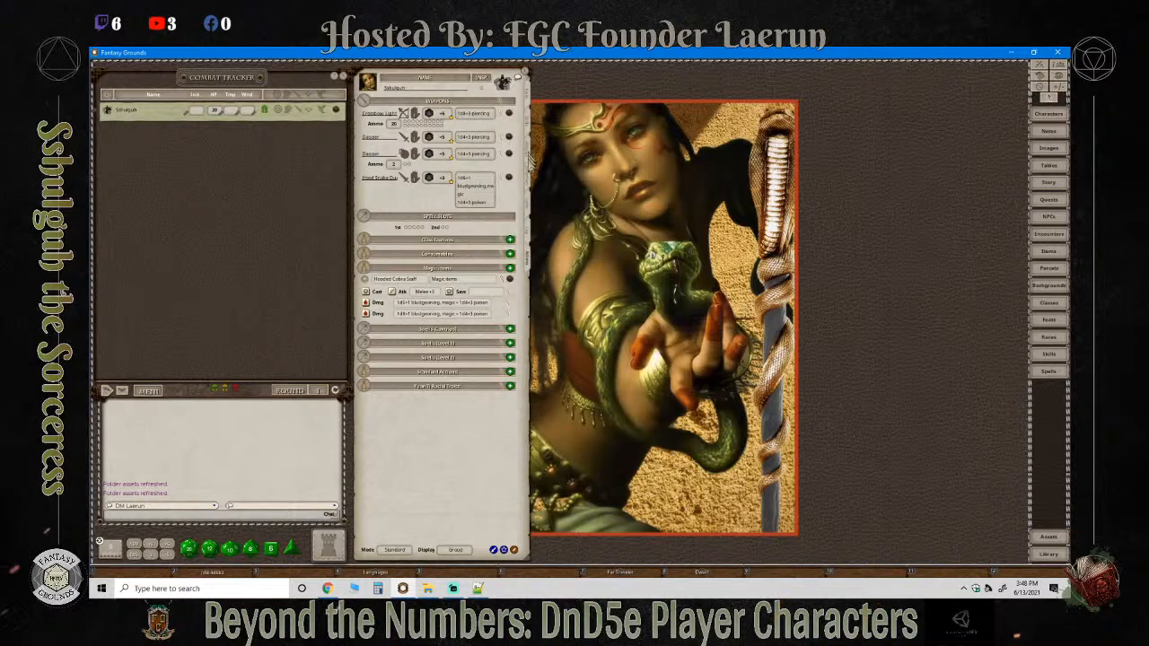
# View the Hood Snake Quarterstaff, +1 record from the character's inventory.
pyautogui.click(529, 182)
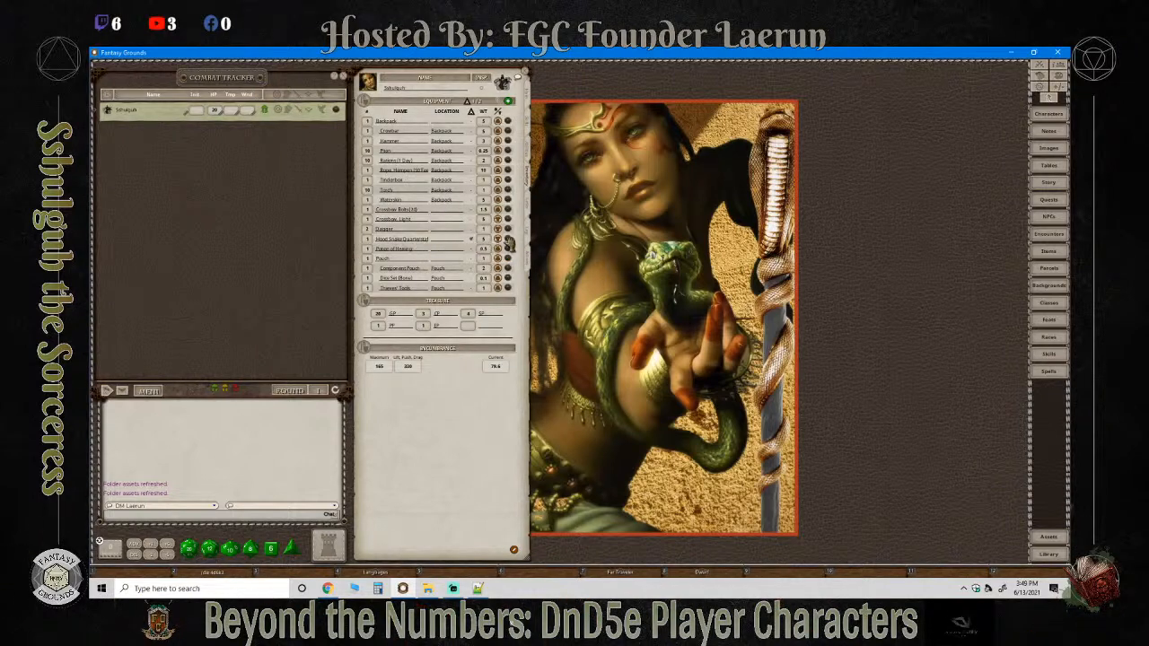
pyautogui.click(508, 241)
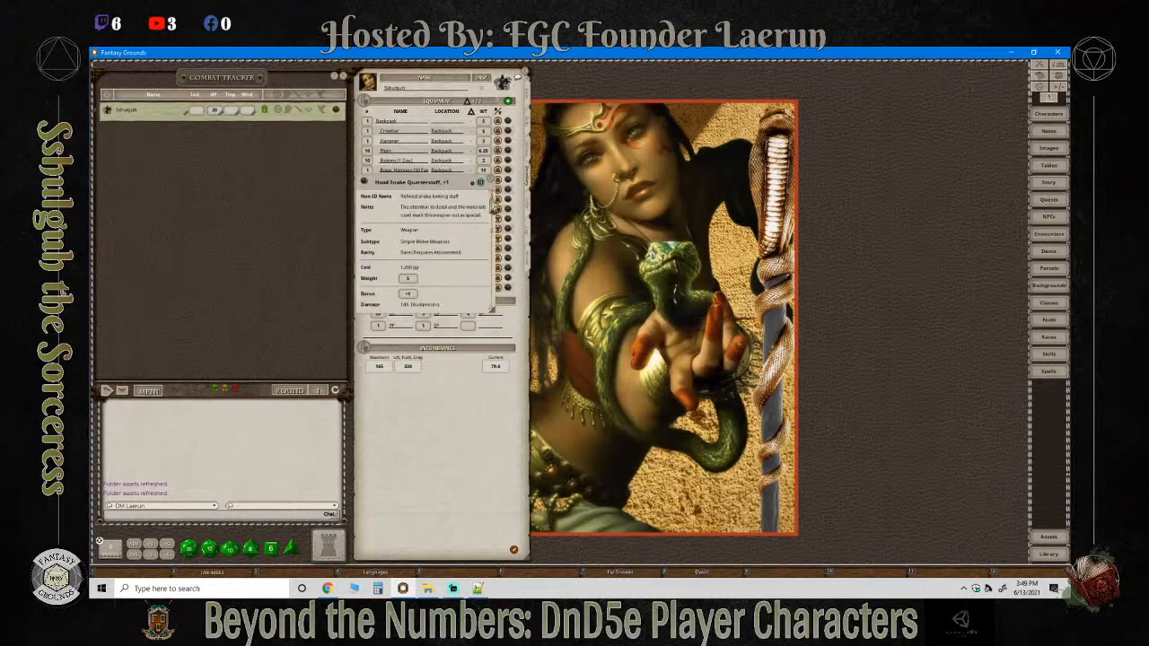
pyautogui.click(482, 182)
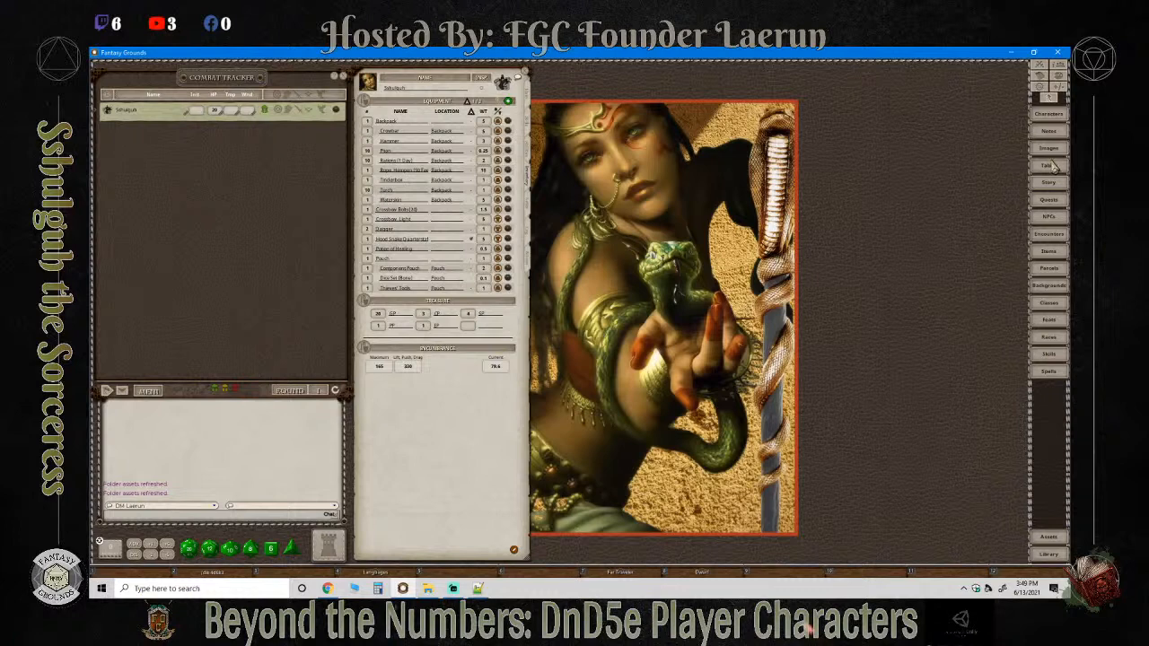
# Filter the campaign's items to the Custom Magic Items group, clear the search text, and open Hood Snake Quarterstaff, +1.
pyautogui.click(1059, 252)
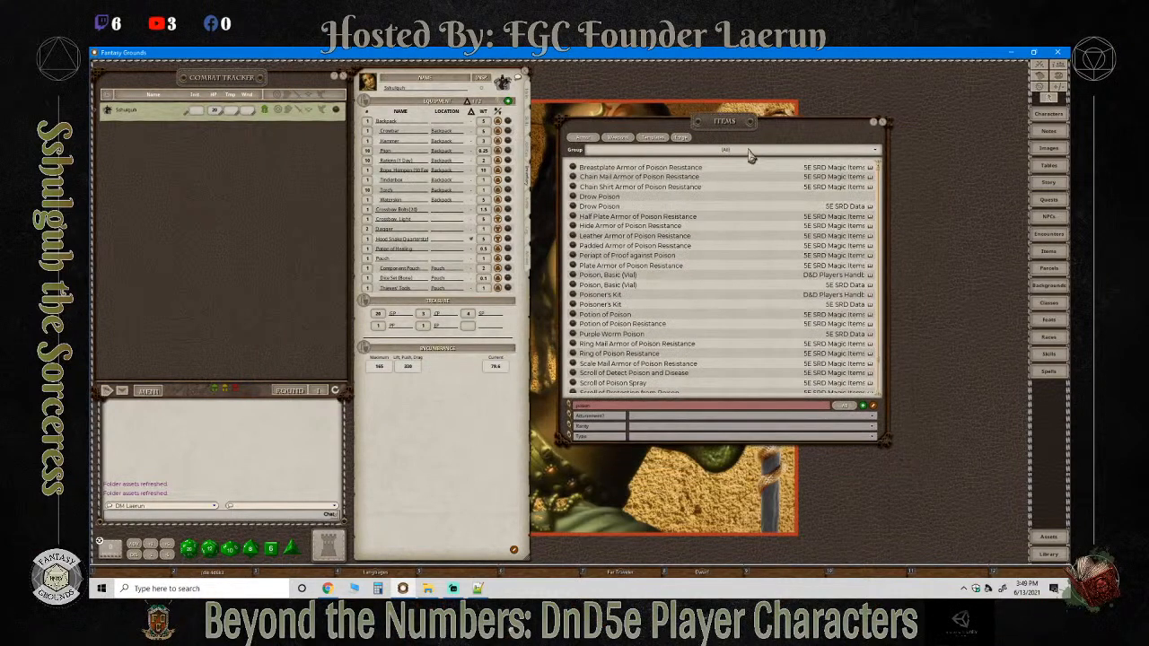
pyautogui.click(757, 162)
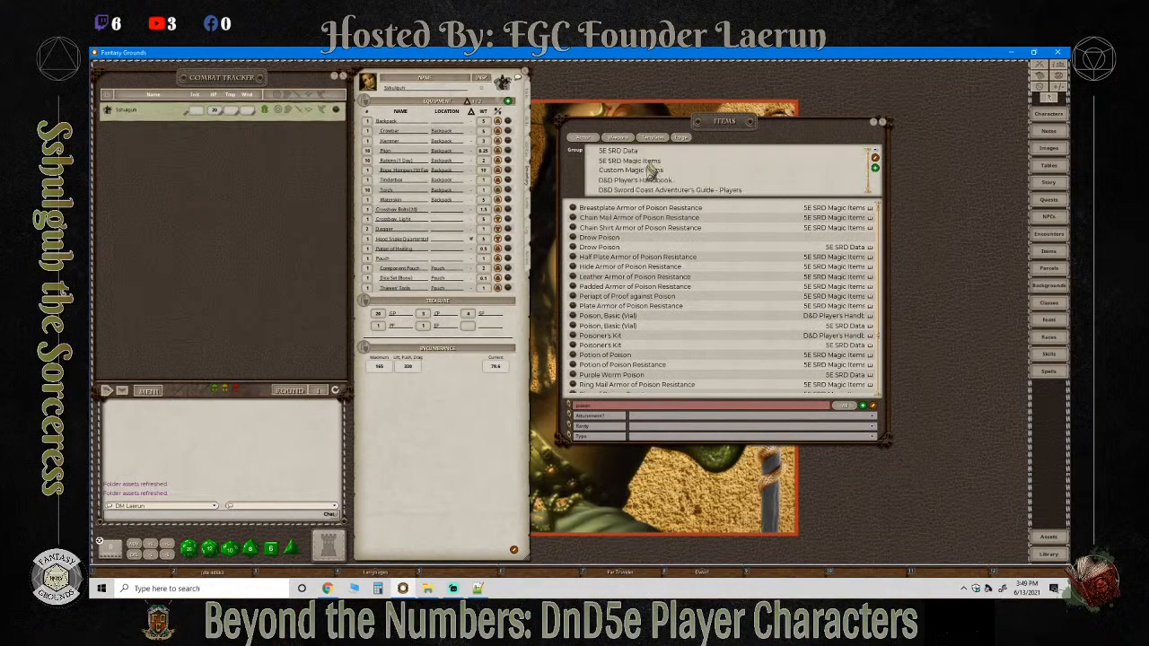
pyautogui.click(643, 170)
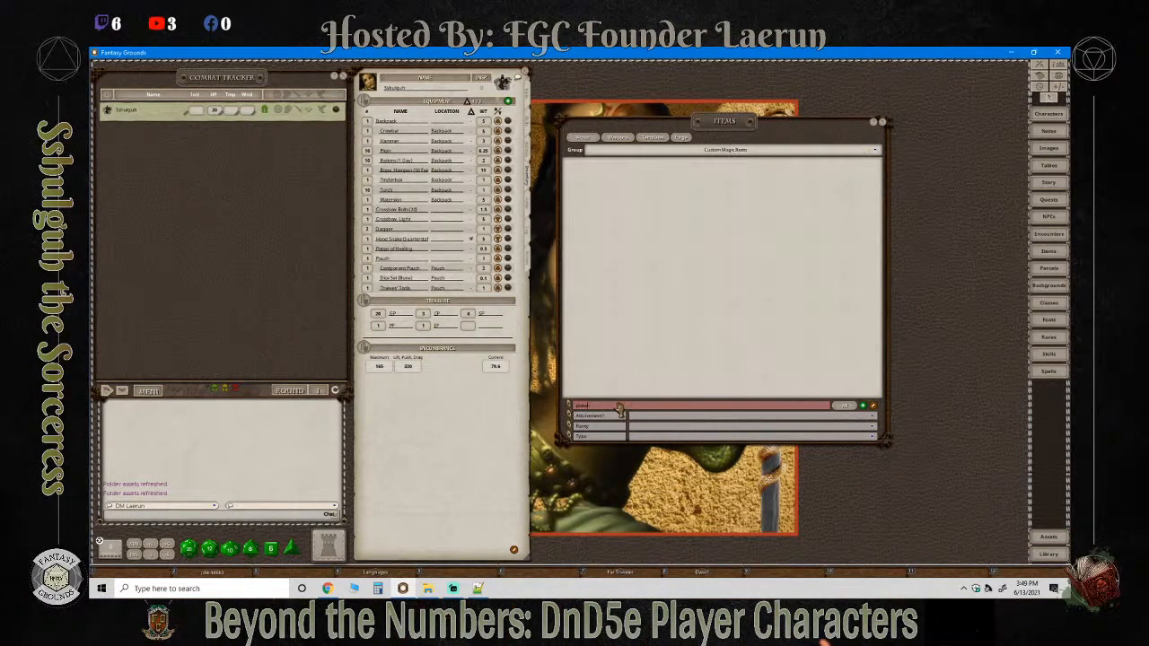
pyautogui.press('Return')
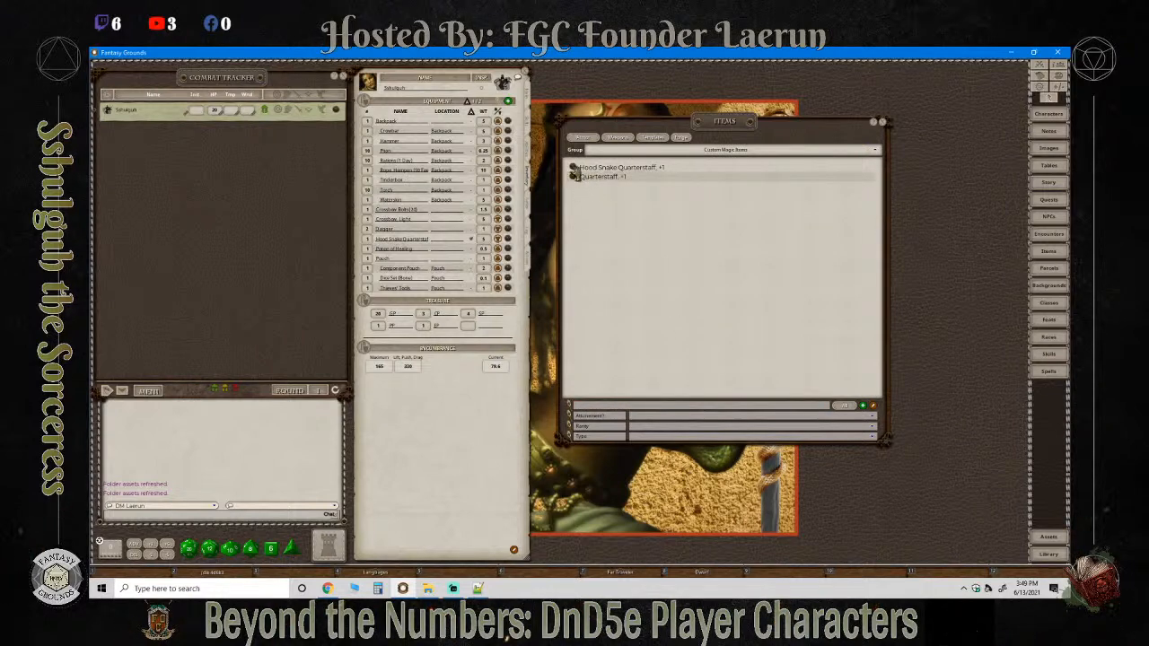
pyautogui.doubleClick(629, 167)
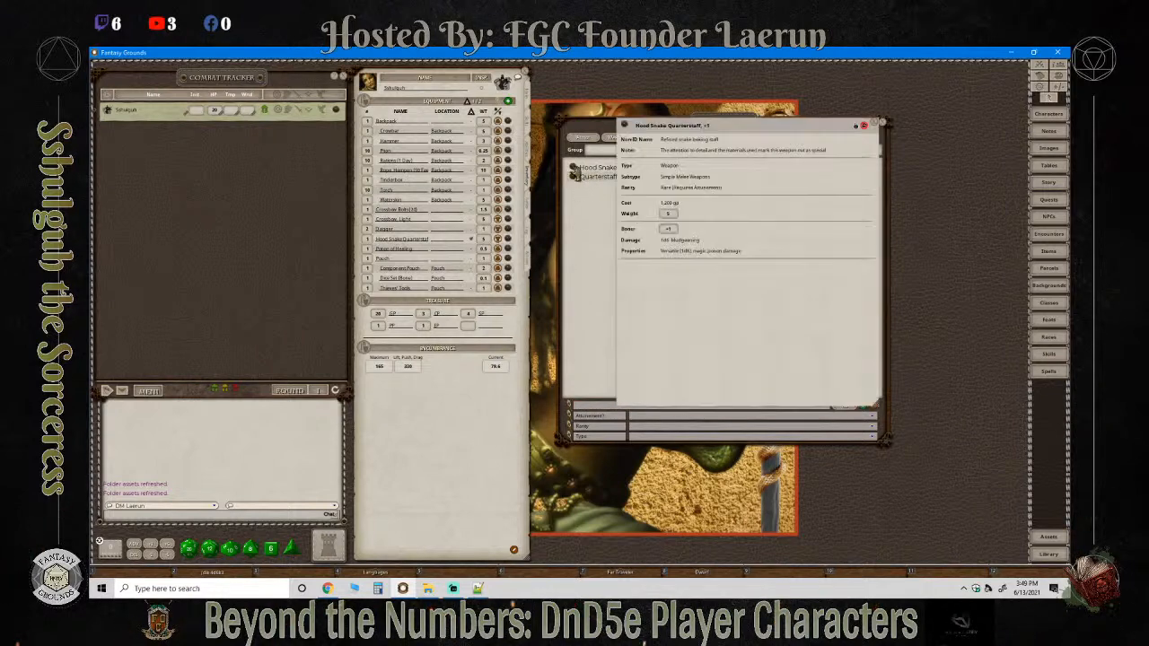
# Unlock the item record and rename it Hooded Snake Quarterstaff, +1.
pyautogui.click(856, 124)
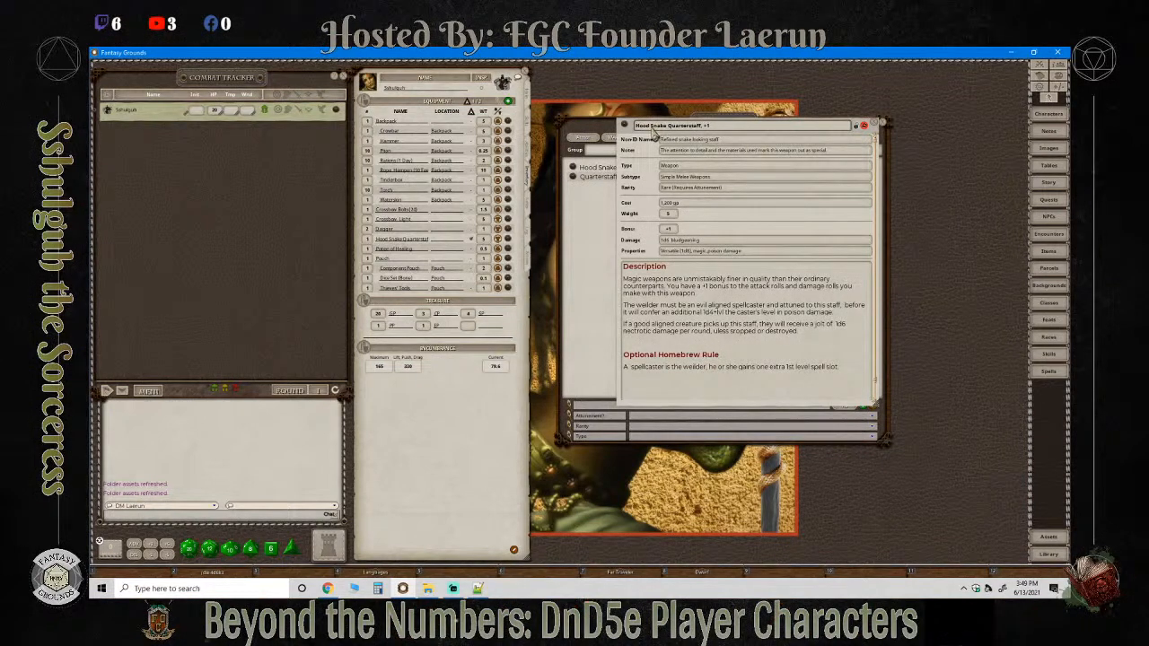
pyautogui.click(651, 128)
pyautogui.write('e')
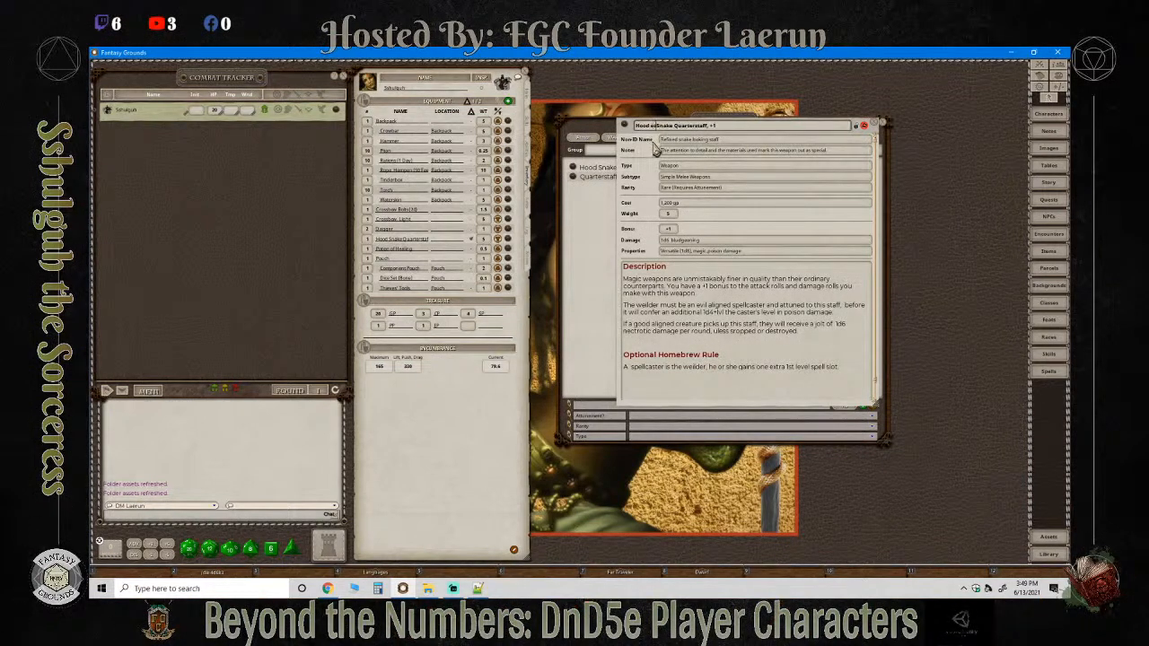
pyautogui.write('ed')
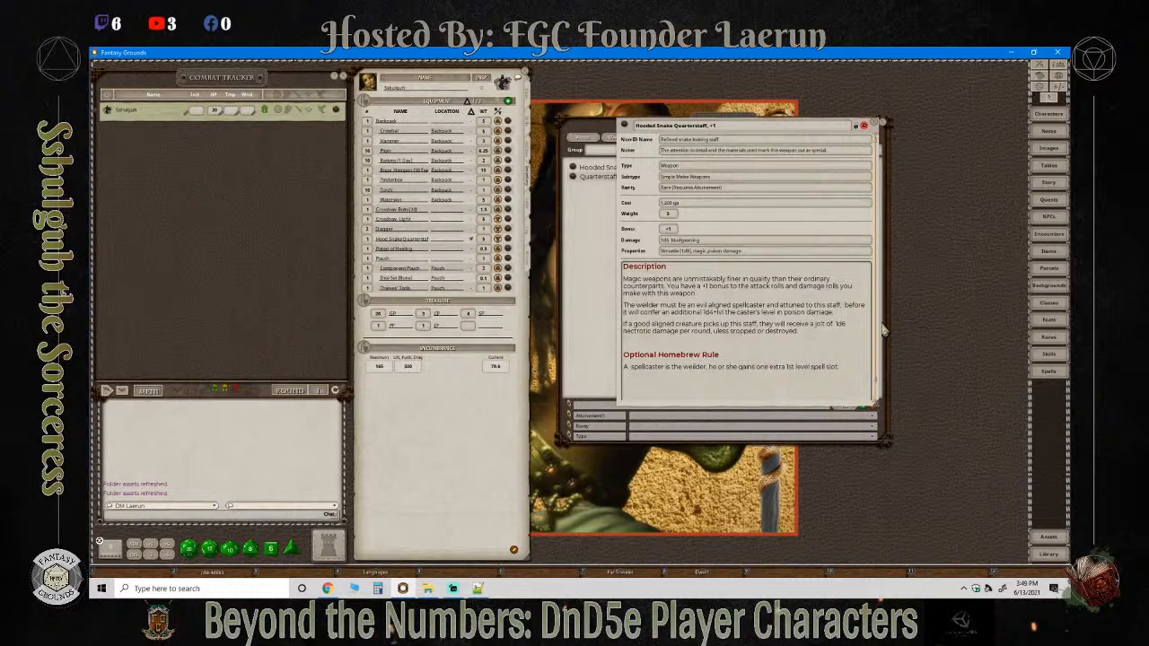
# Add to the staff's description that the target will become paralyzed unless a +DC 11 Constitution Check is made.
pyautogui.write('The target')
pyautogui.write('arget will')
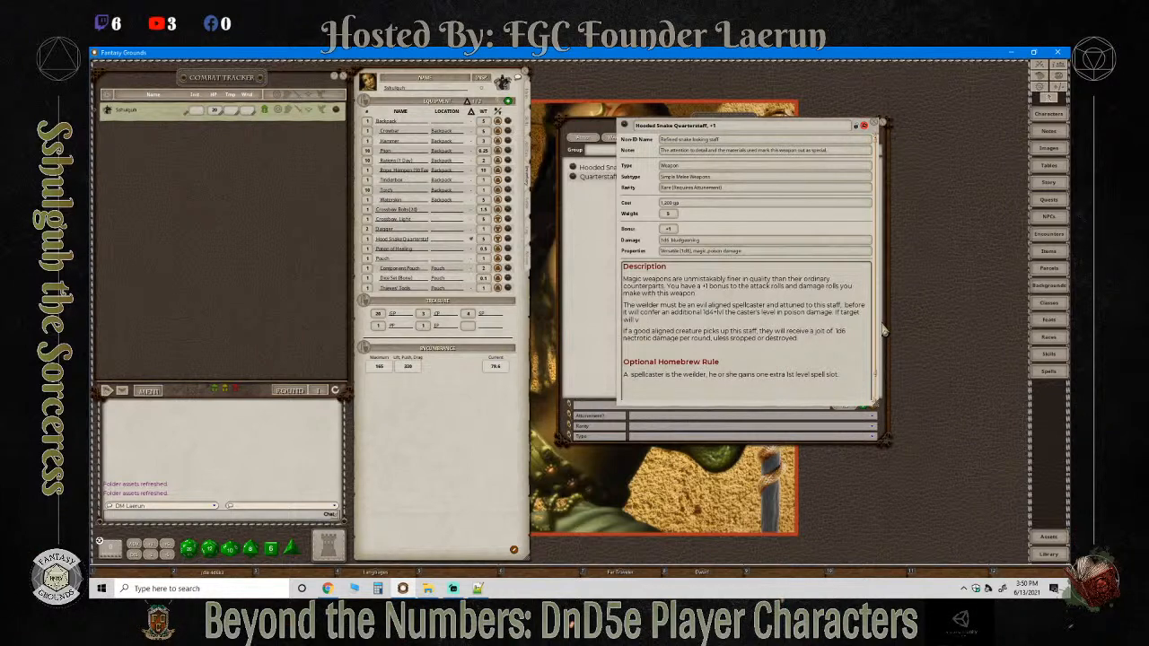
pyautogui.write(' becomeme pa')
pyautogui.write('unless a C')
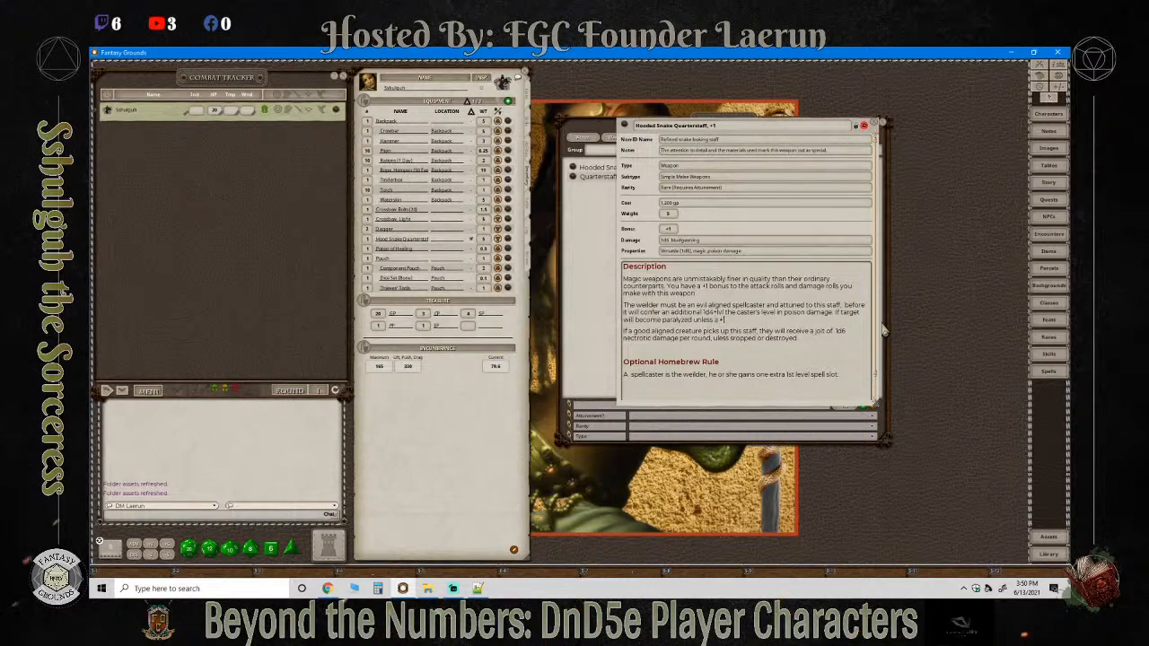
pyautogui.write('DC')
pyautogui.write('nstitution')
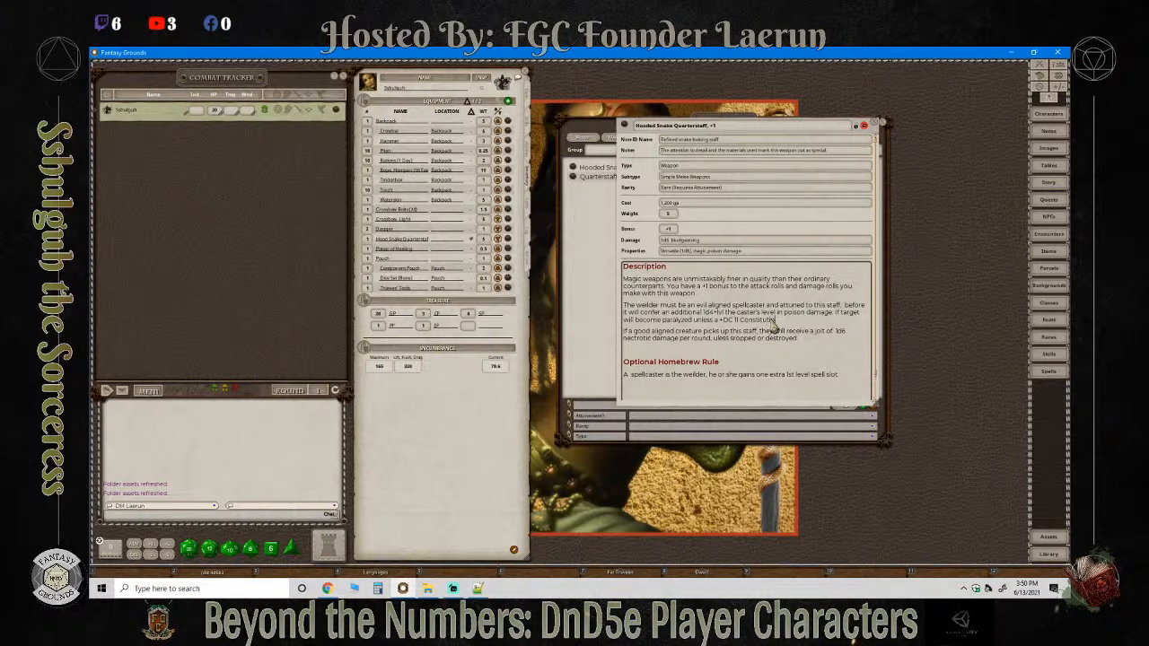
pyautogui.write('Check is made.')
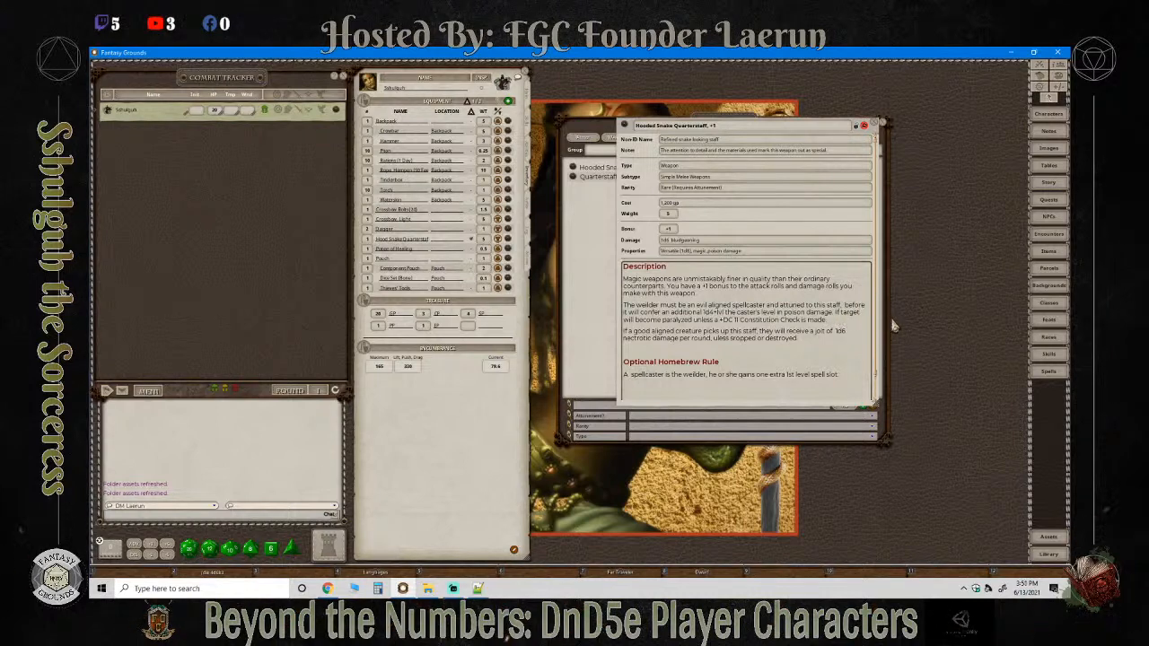
pyautogui.write('takes')
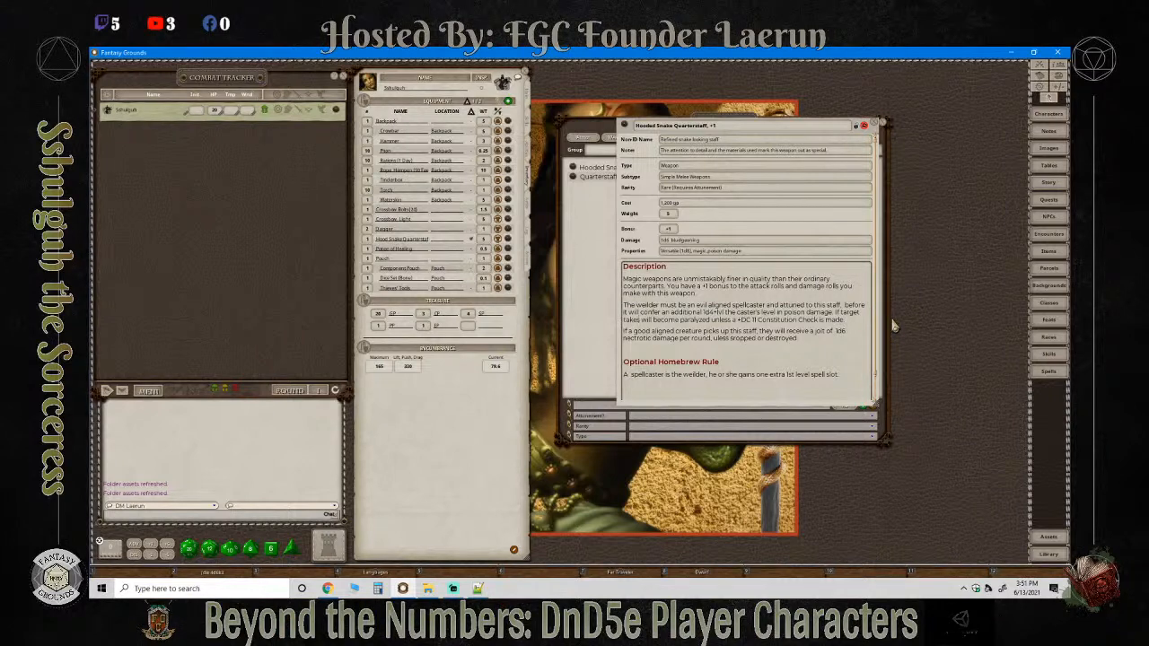
pyautogui.write(' damage')
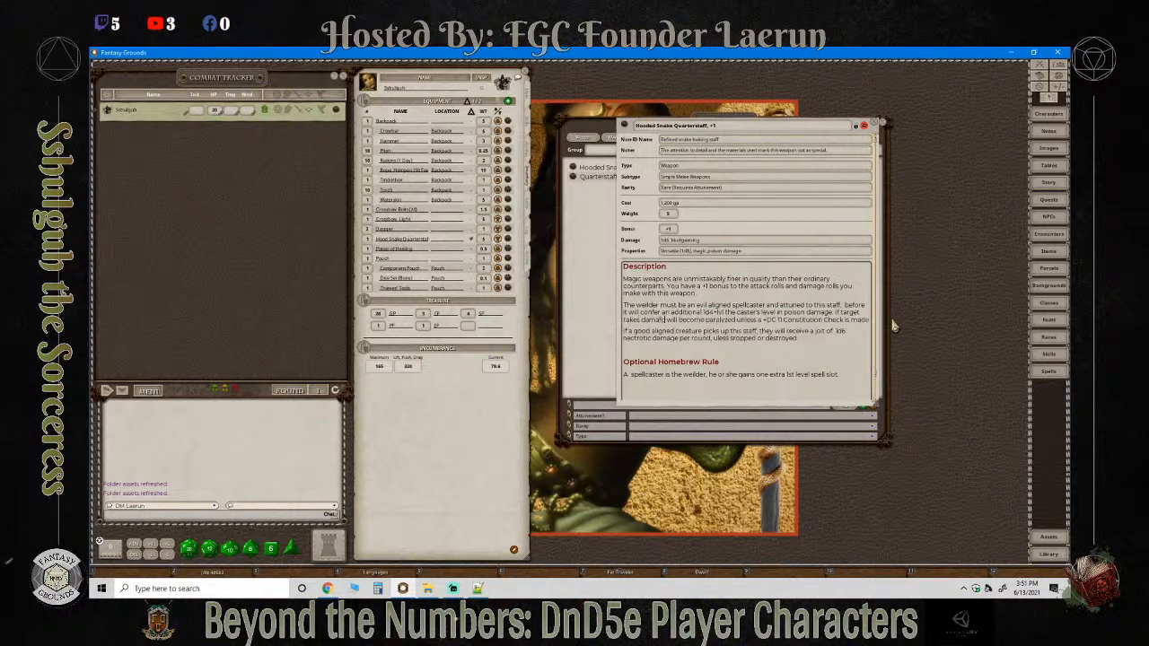
pyautogui.press('BackSpace')
pyautogui.press('BackSpace')
pyautogui.press('BackSpace')
pyautogui.press('BackSpace')
pyautogui.press('BackSpace')
pyautogui.press('BackSpace')
pyautogui.press('BackSpace')
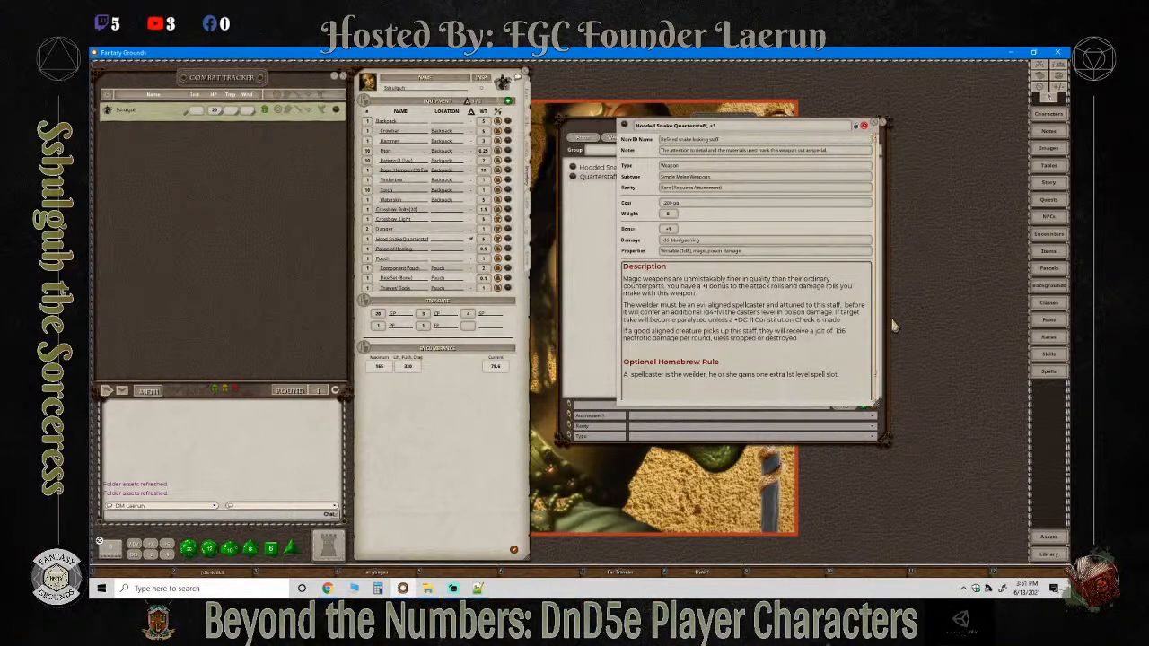
pyautogui.press('BackSpace')
pyautogui.press('BackSpace')
pyautogui.press('BackSpace')
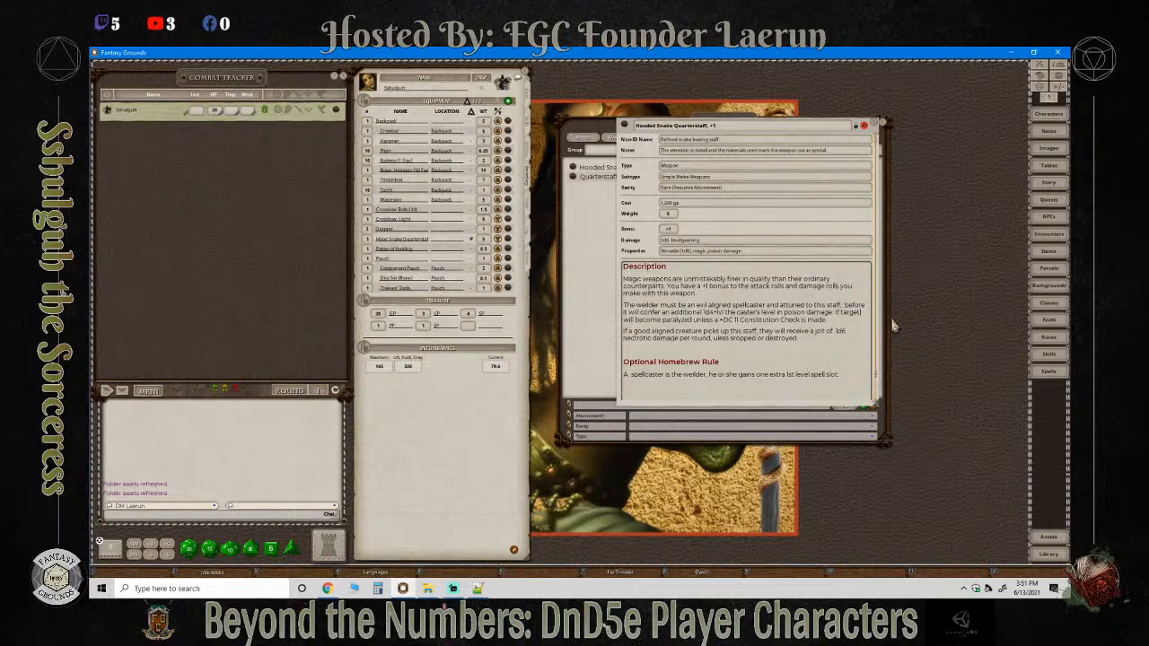
# Reword the paralysis condition in the description to "If target gets hit with the staff the target will become paralyzed".
pyautogui.write('gets')
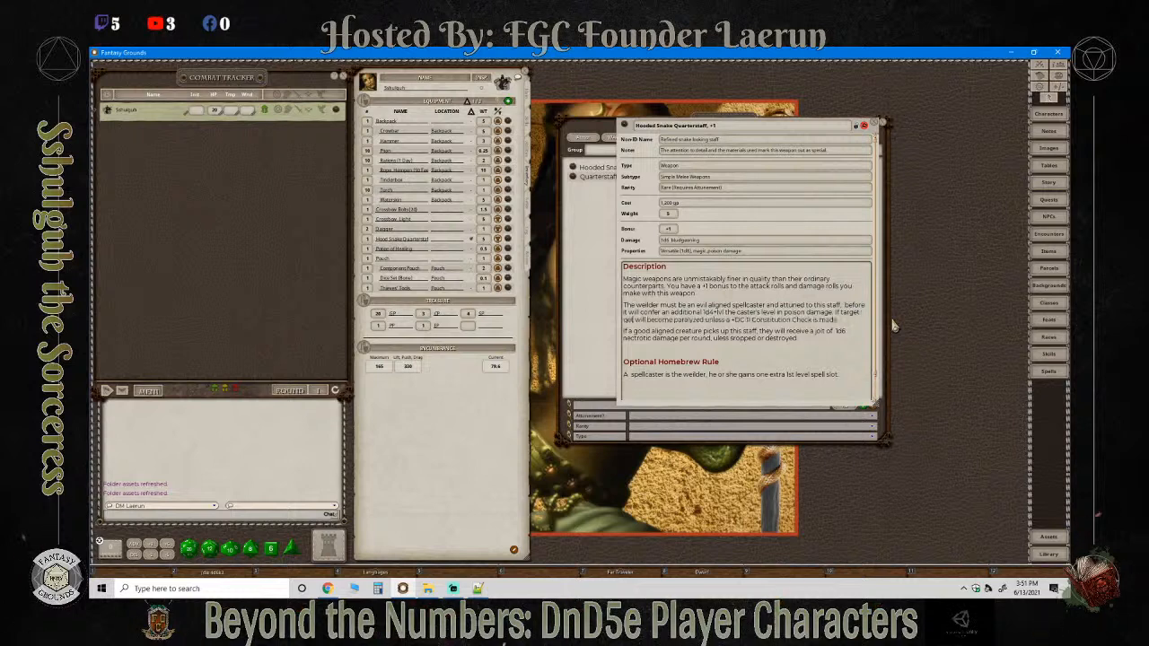
pyautogui.write(' h')
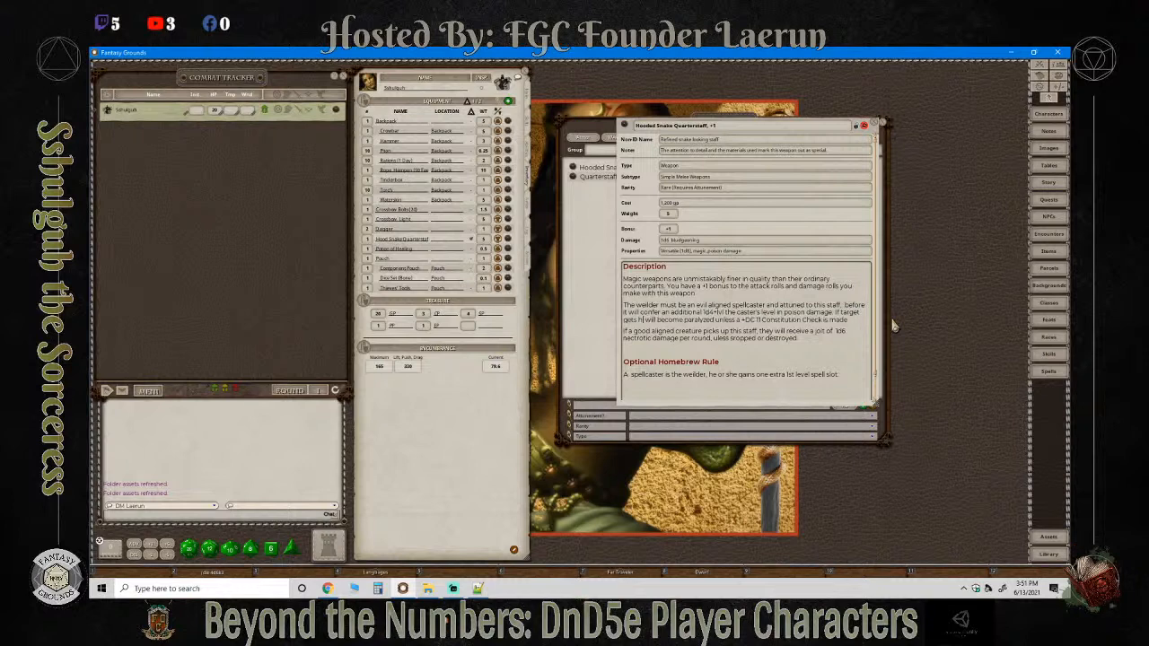
pyautogui.write('it')
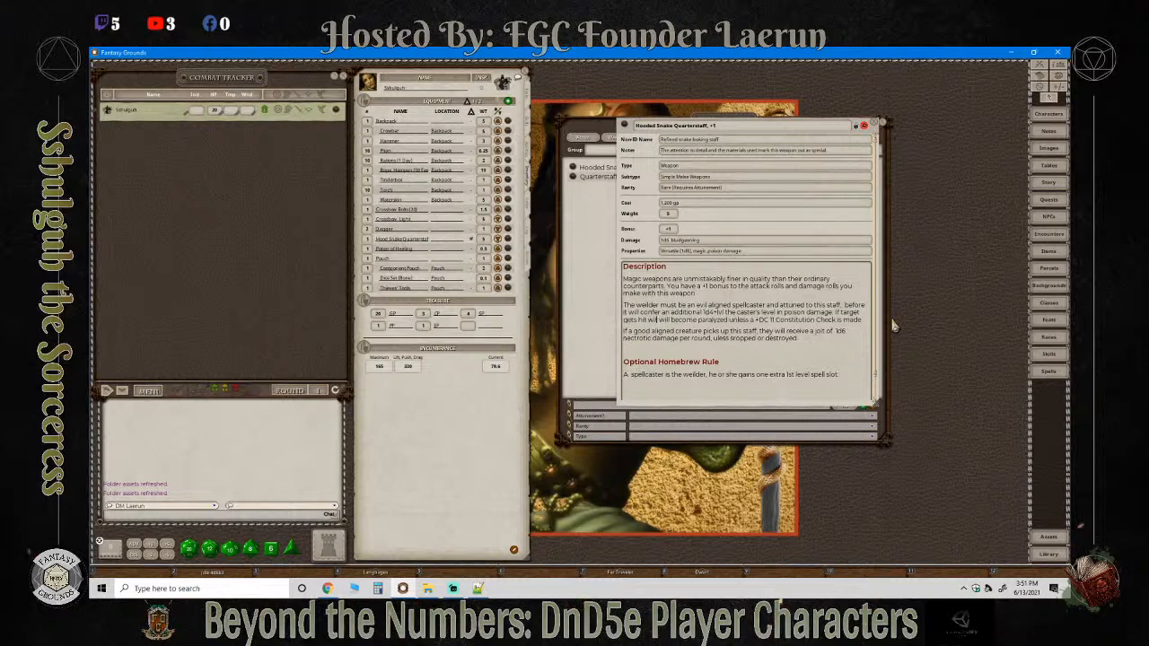
pyautogui.write(' with thie staff')
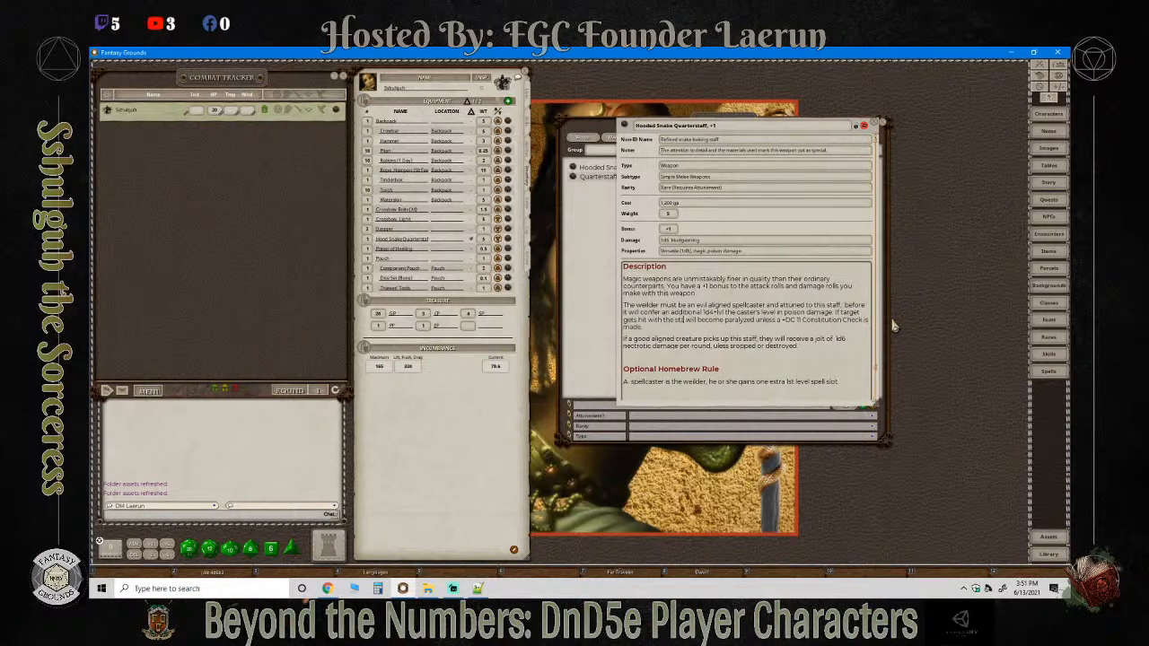
pyautogui.write(' (they)')
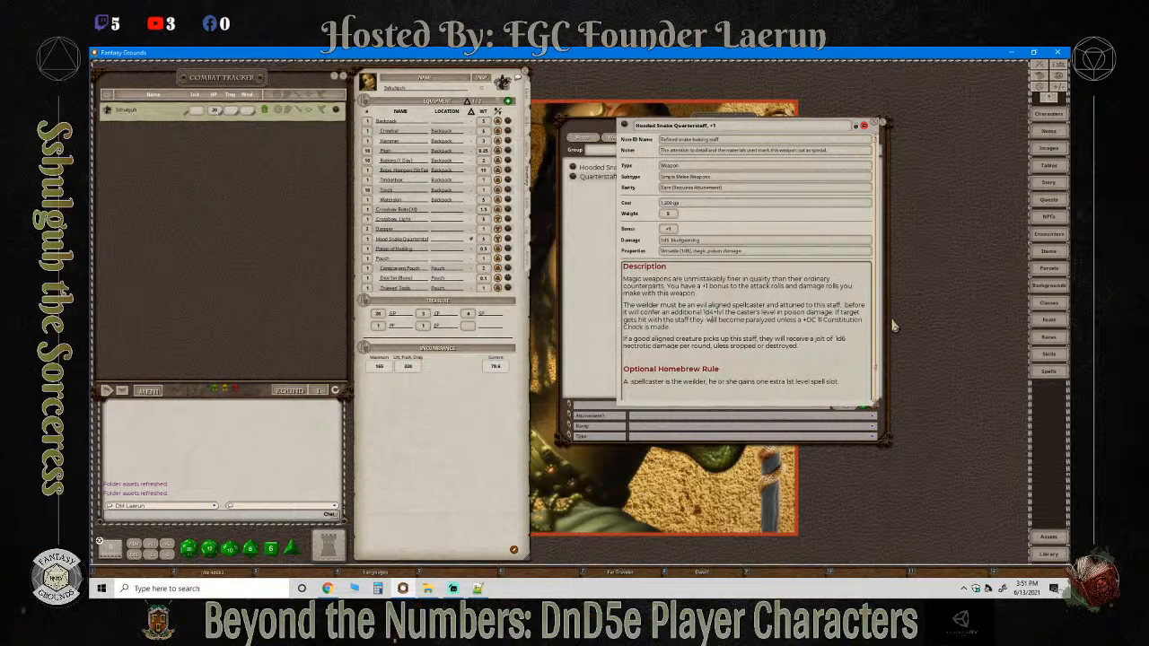
pyautogui.press('BackSpace')
pyautogui.press('BackSpace')
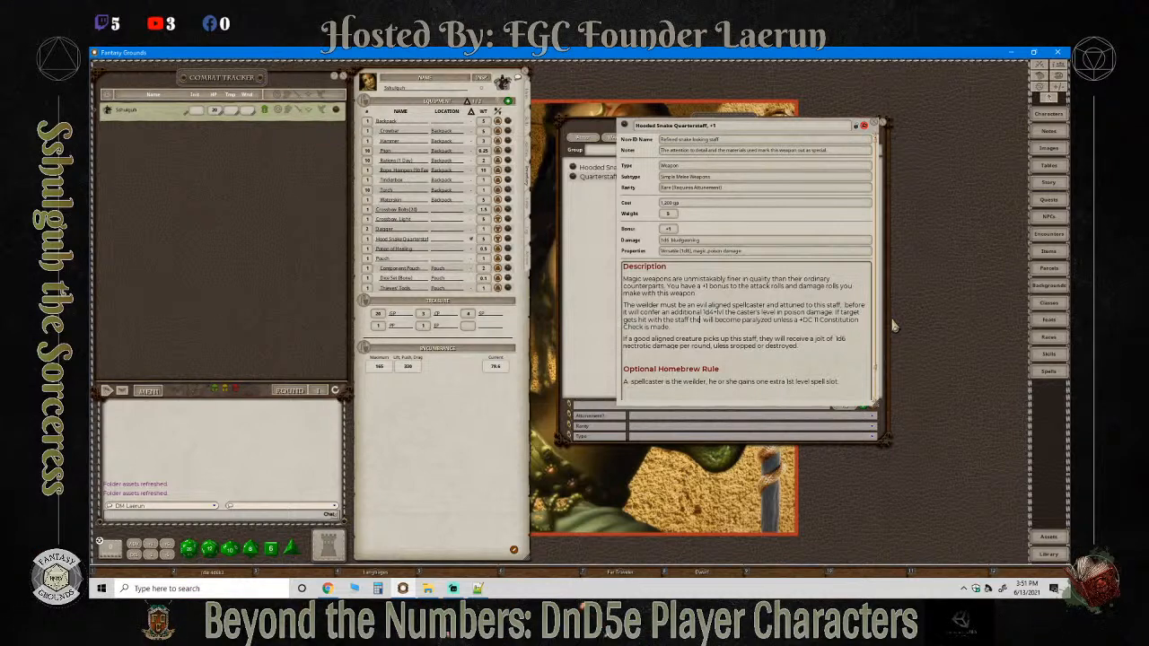
pyautogui.write('target')
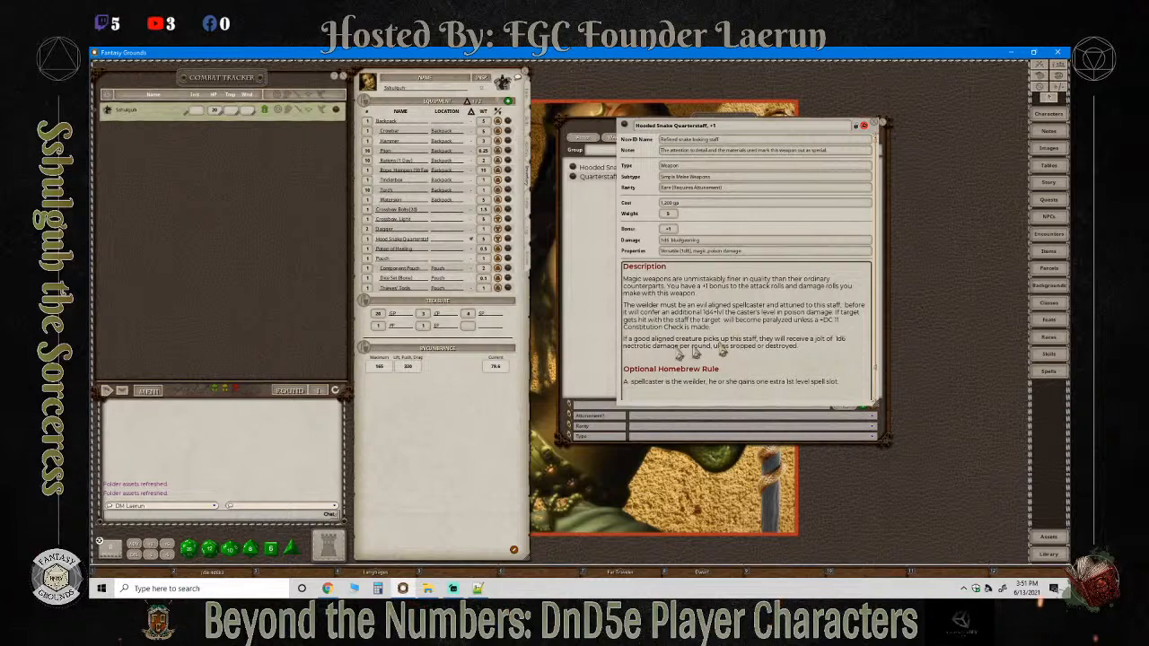
# Check the stream chat in Streamlabs OBS, and return to Fantasy Grounds.
pyautogui.click(453, 589)
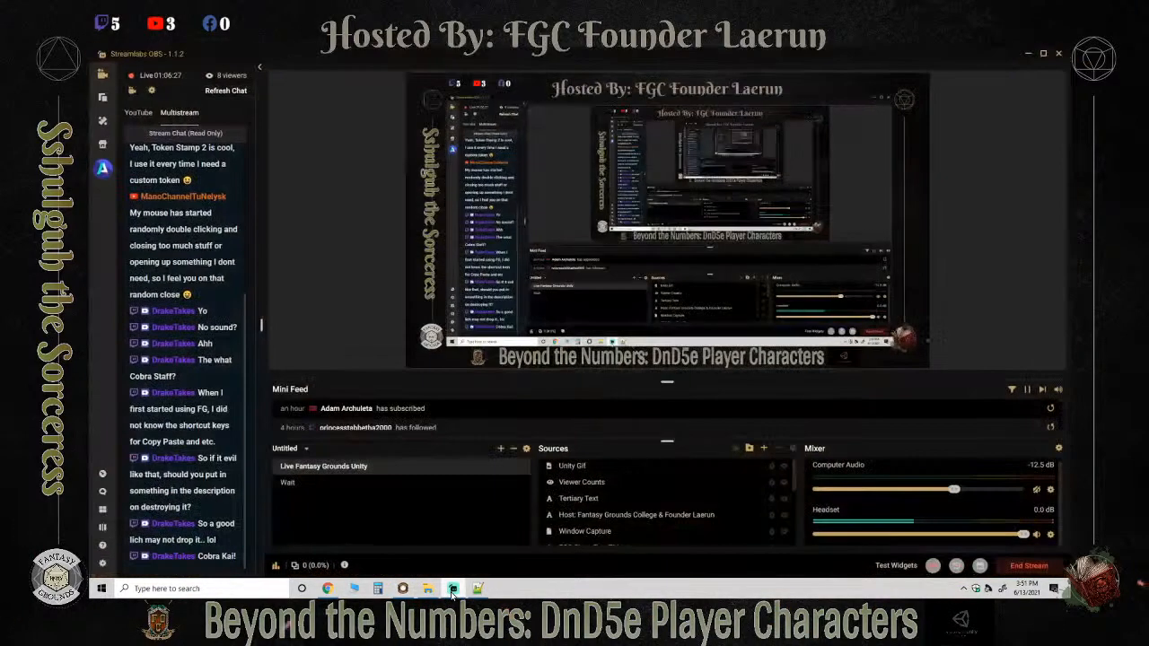
pyautogui.click(1027, 53)
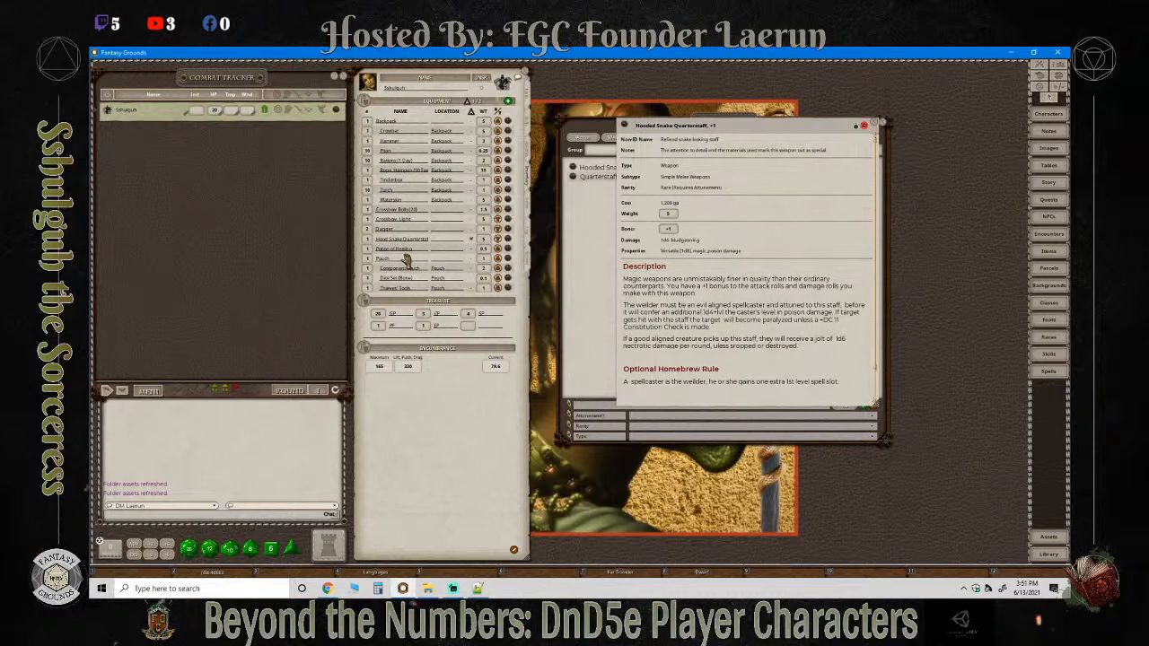
# Replace the old Hood Snake Quarterstaff in the character's inventory with the updated Hooded Snake Quarterstaff, +1.
pyautogui.rightClick(508, 244)
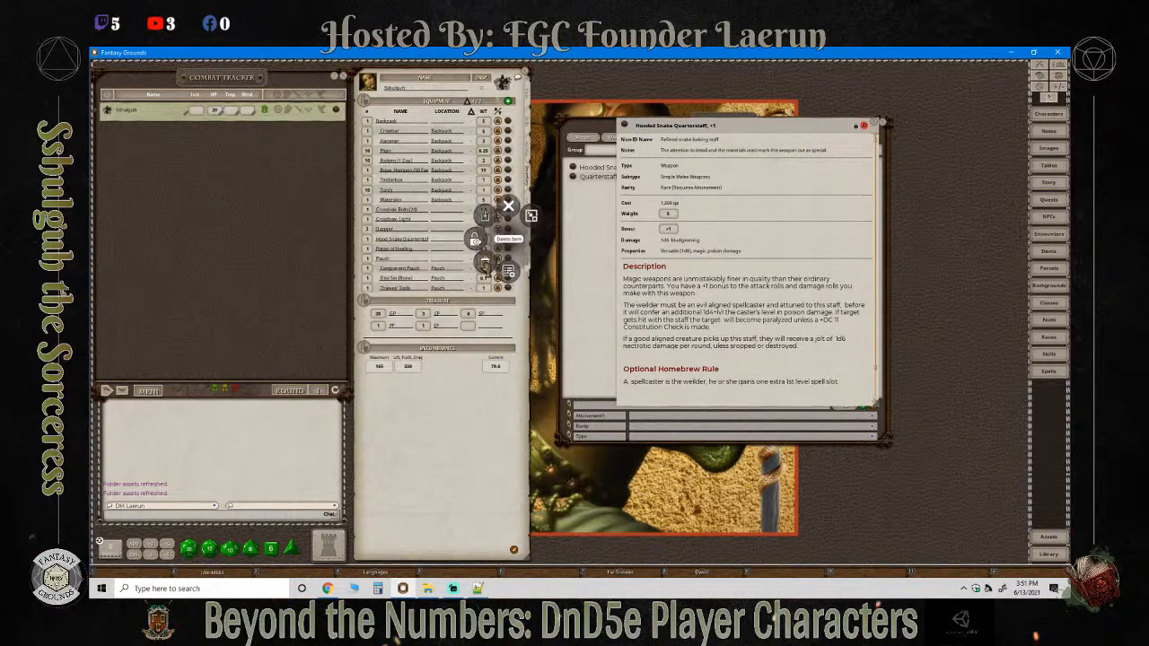
pyautogui.click(475, 240)
pyautogui.click(458, 262)
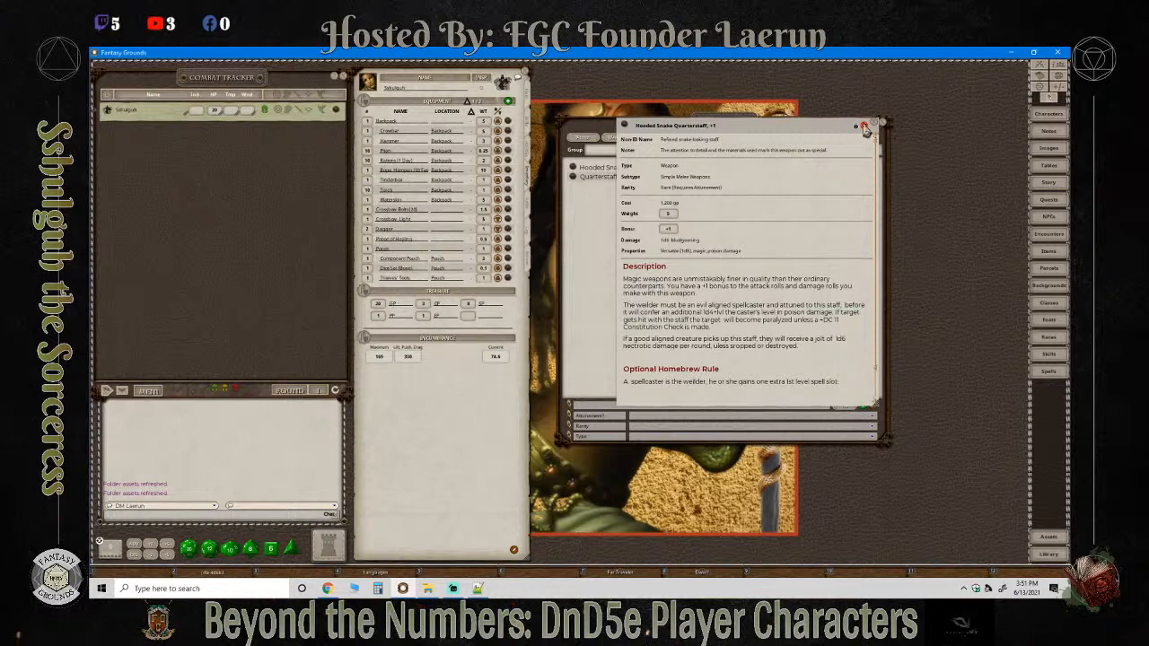
pyautogui.moveTo(633, 133); pyautogui.dragTo(424, 237)
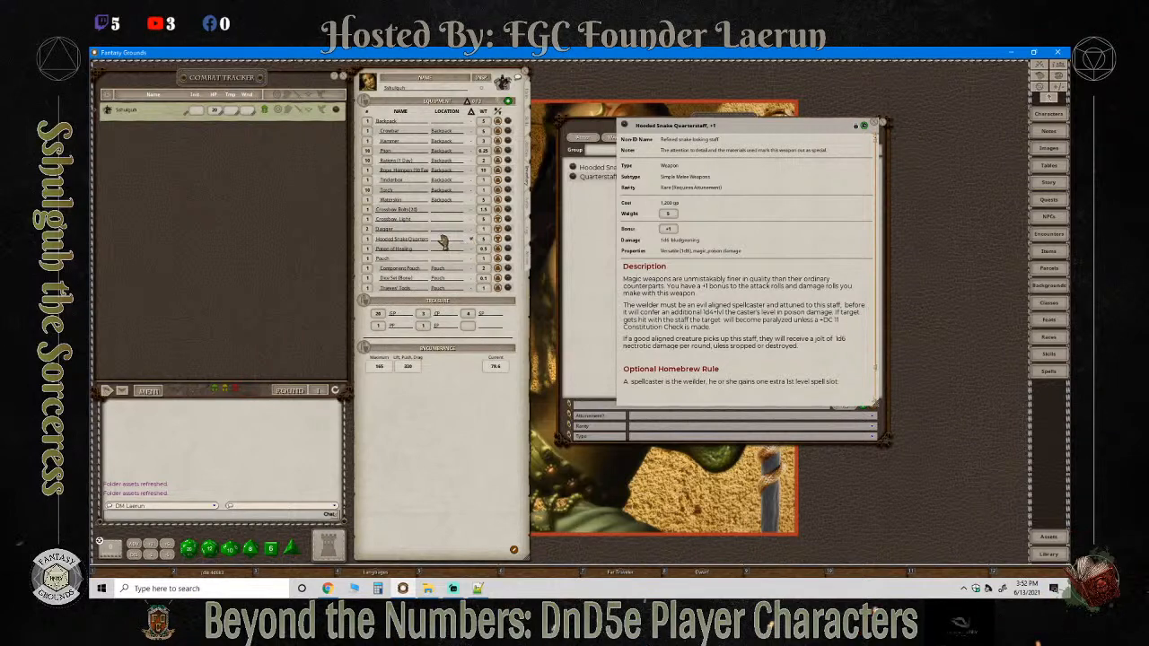
# View the Hooded Snake Quarterstaff weapon entry in the character's actions, and delete it from the weapons.
pyautogui.click(528, 268)
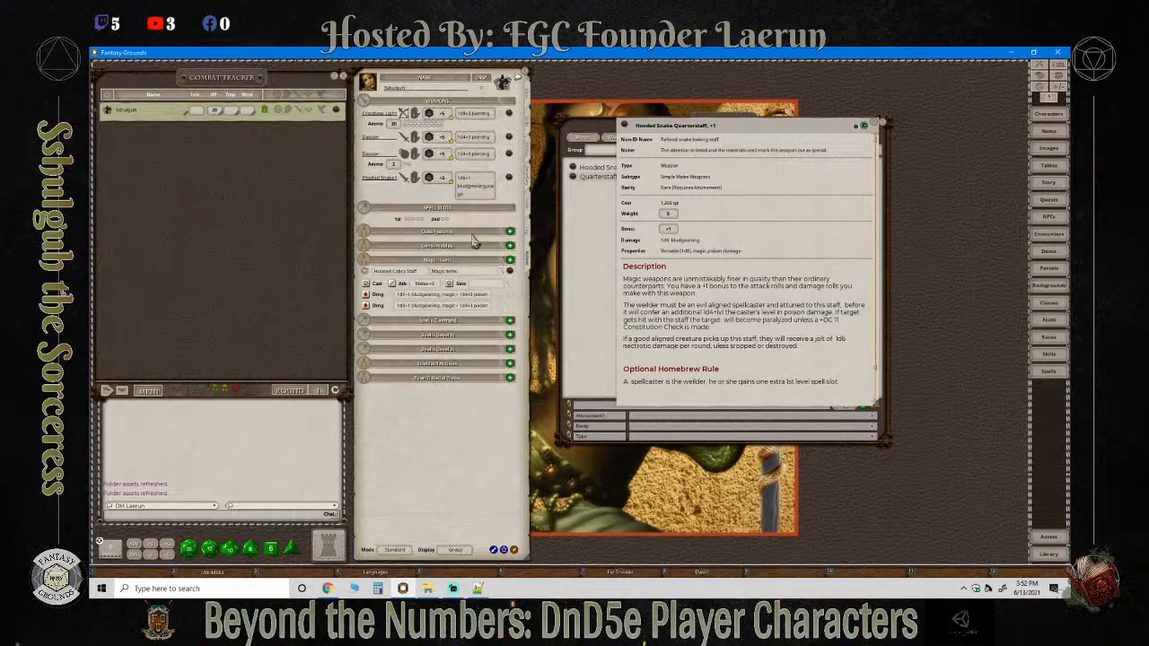
pyautogui.click(506, 184)
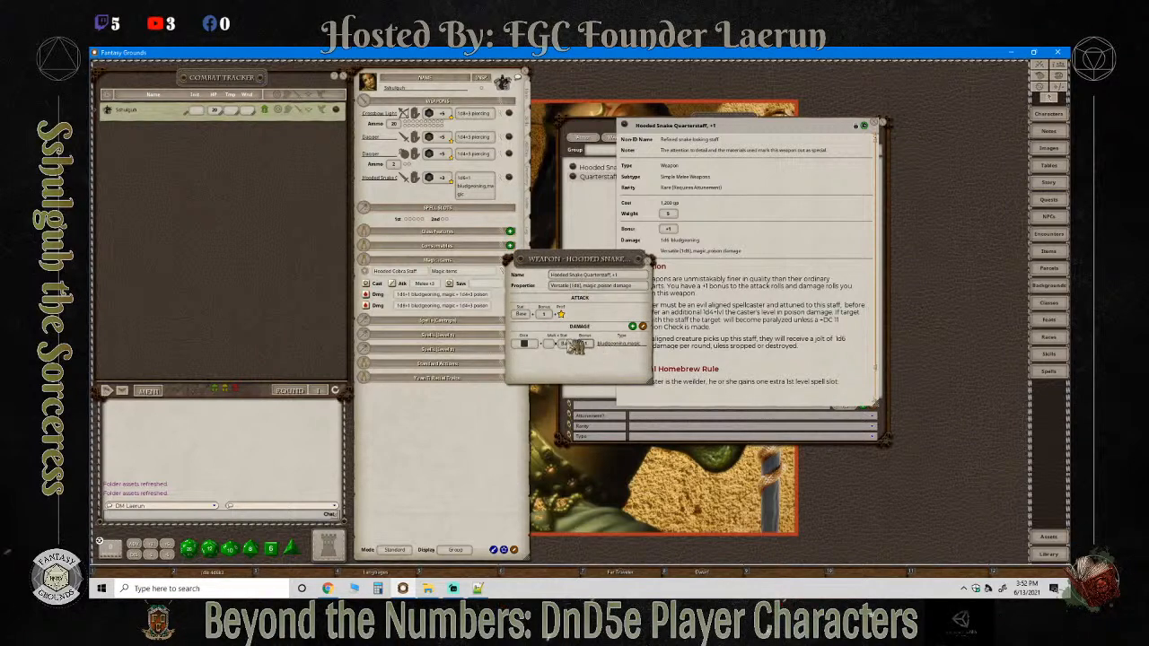
pyautogui.moveTo(598, 261); pyautogui.dragTo(603, 217)
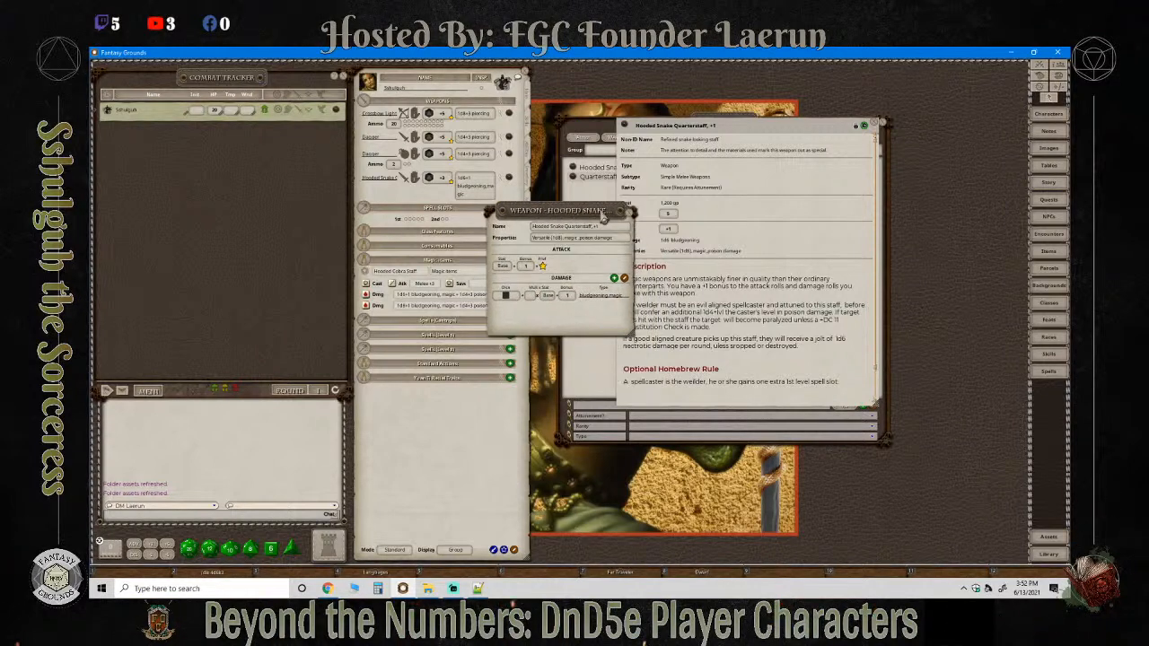
pyautogui.click(629, 210)
pyautogui.rightClick(510, 183)
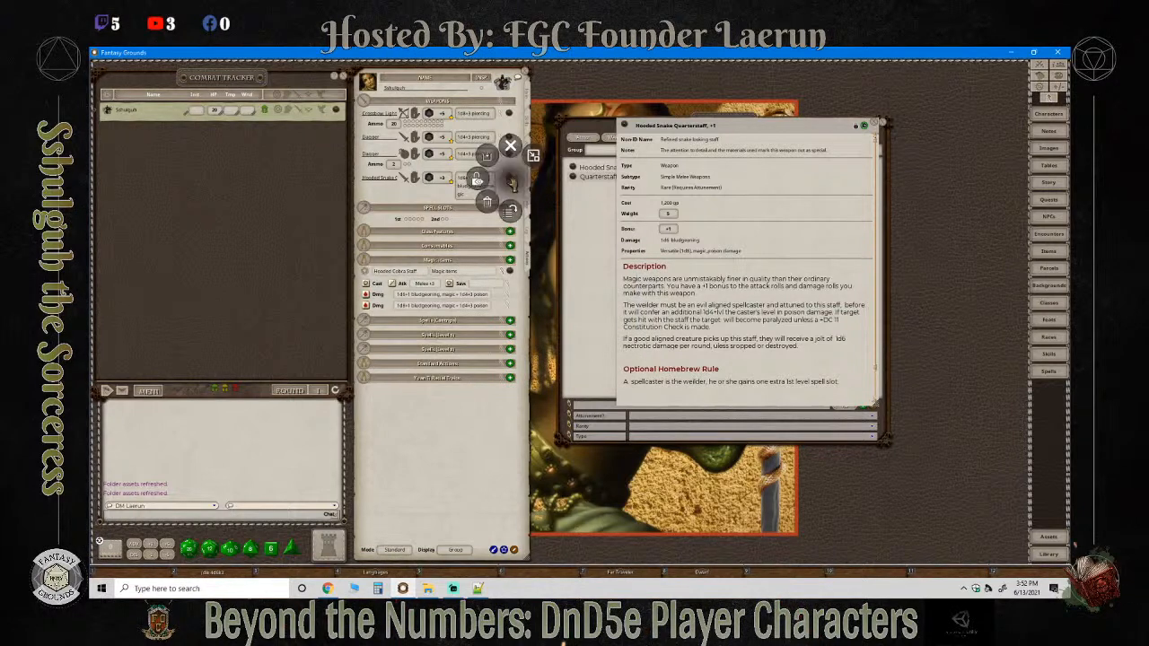
pyautogui.click(472, 208)
pyautogui.click(444, 214)
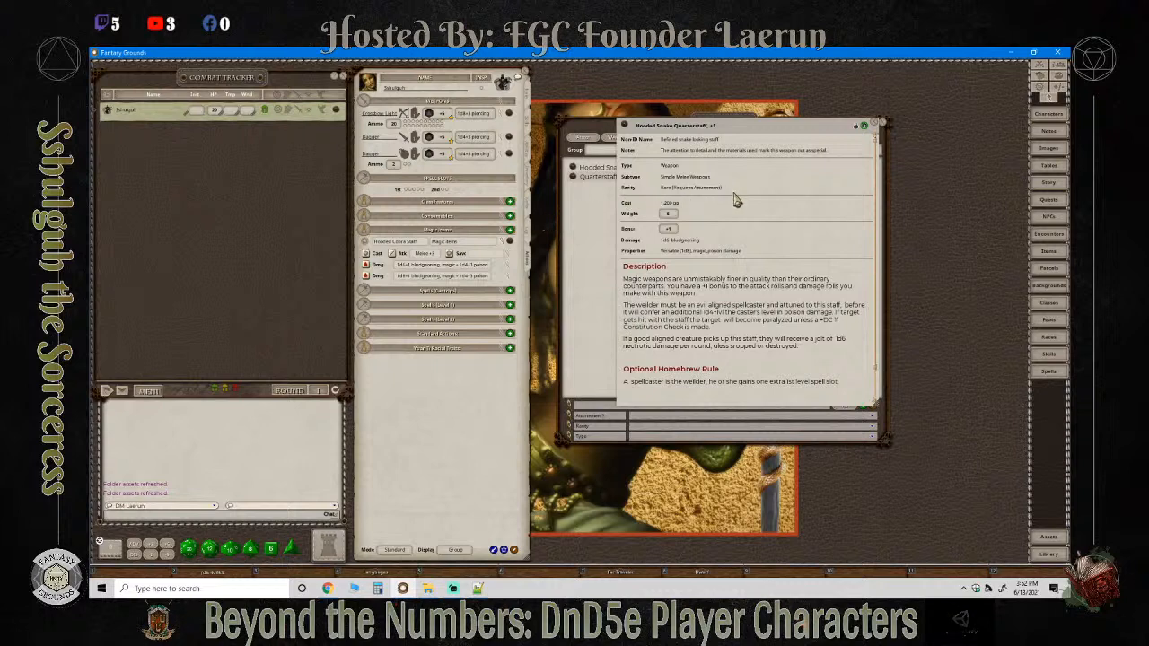
# Set the character's actions display mode to Preparation.
pyautogui.scroll(-2, 759, 260)
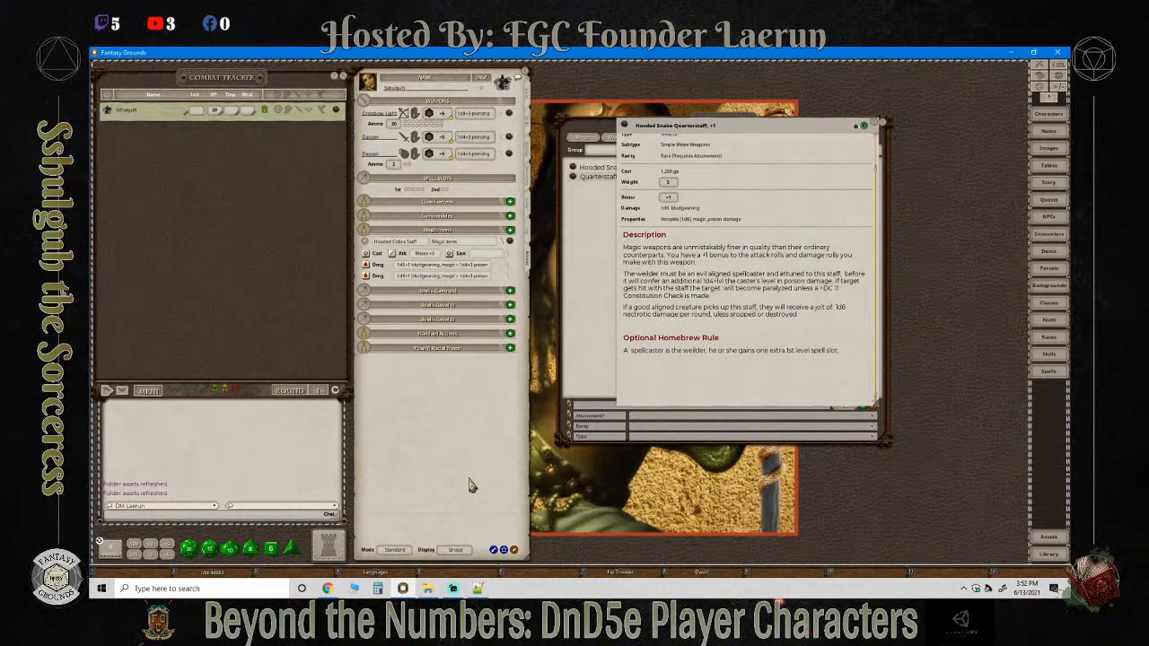
pyautogui.click(514, 549)
pyautogui.click(513, 549)
pyautogui.click(392, 550)
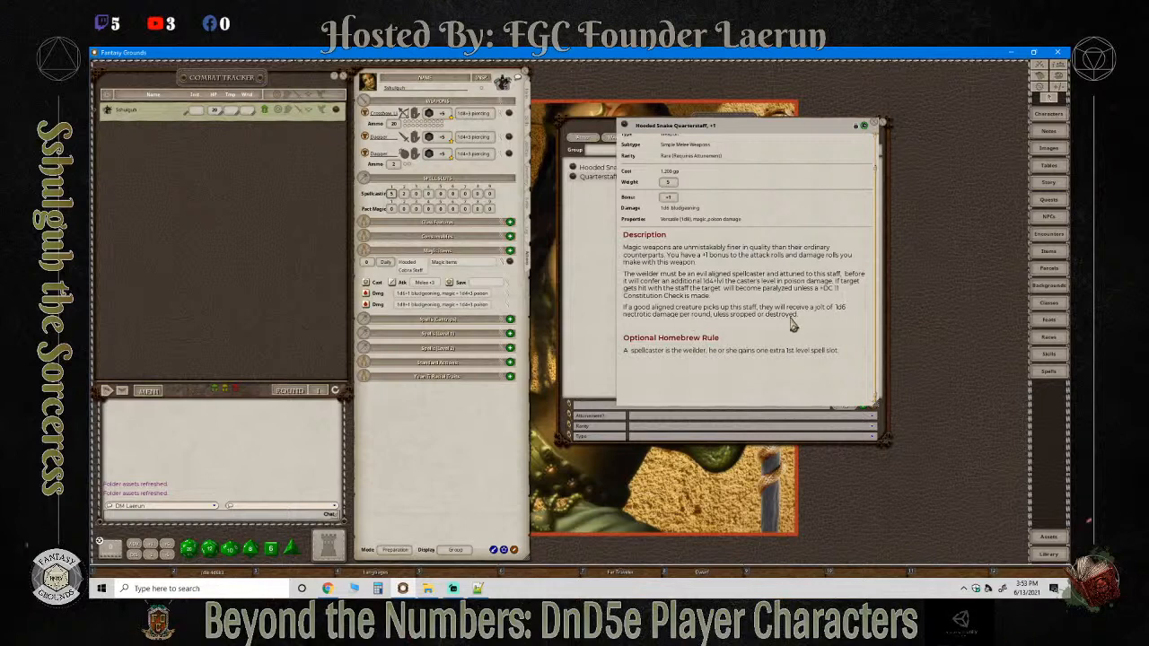
# Unlock the staff record, correct the good-aligned creature sentence to end "unless dropped or destroyed", and lock the record again.
pyautogui.click(856, 127)
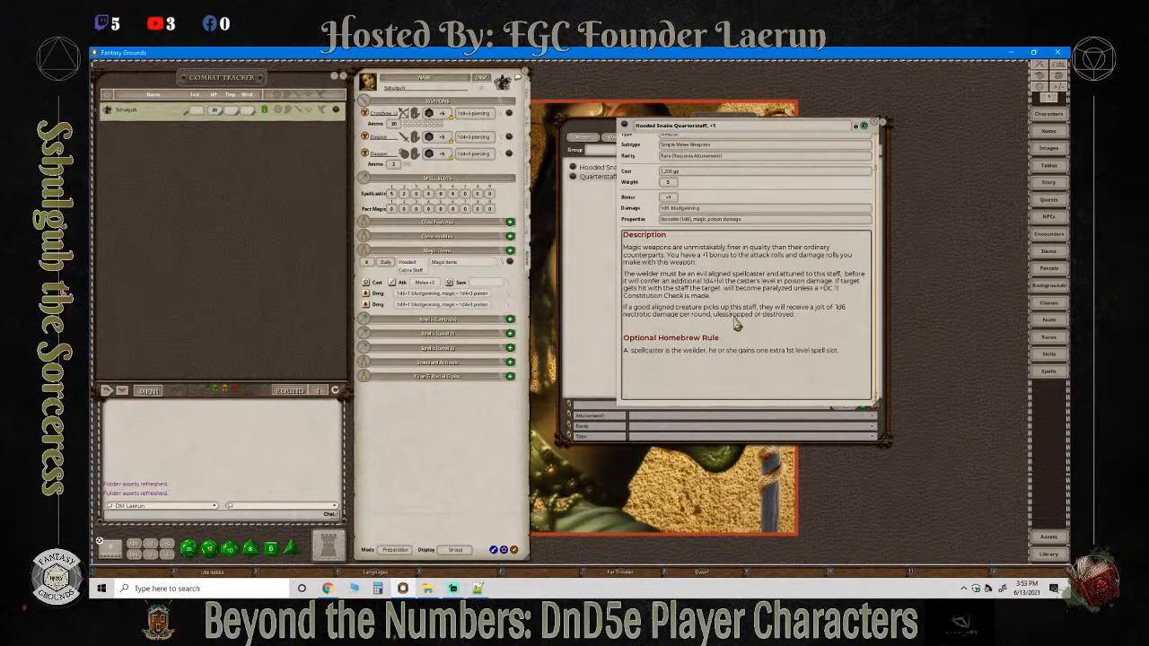
pyautogui.write('n')
pyautogui.click(749, 289)
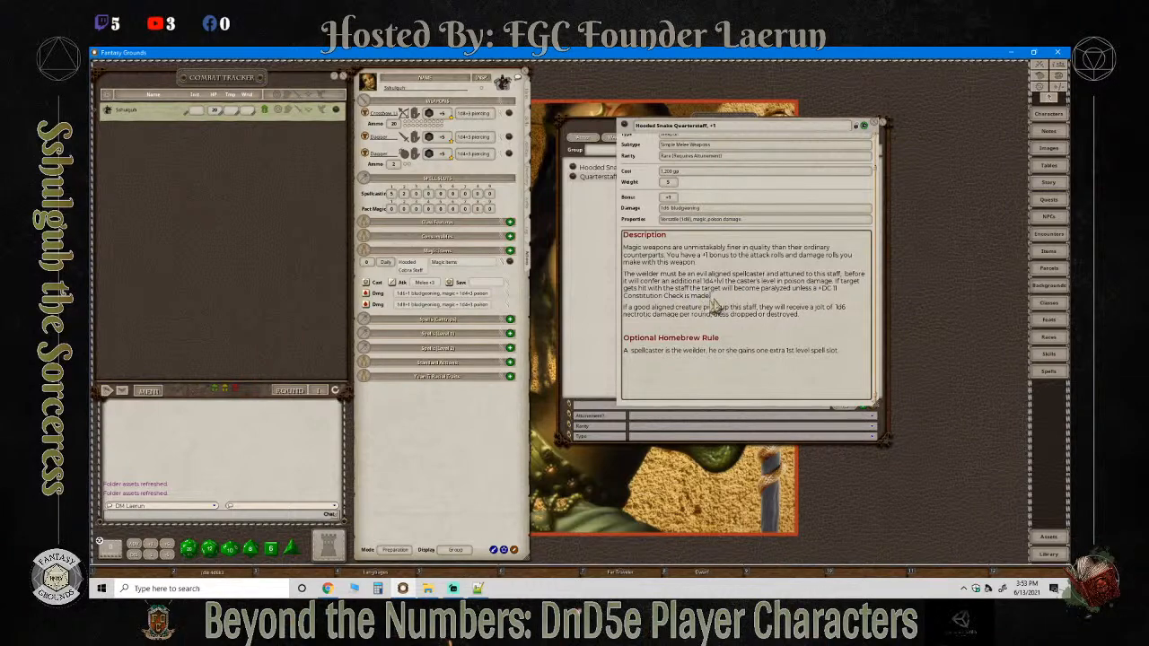
pyautogui.moveTo(709, 297); pyautogui.dragTo(623, 275)
pyautogui.click(732, 298)
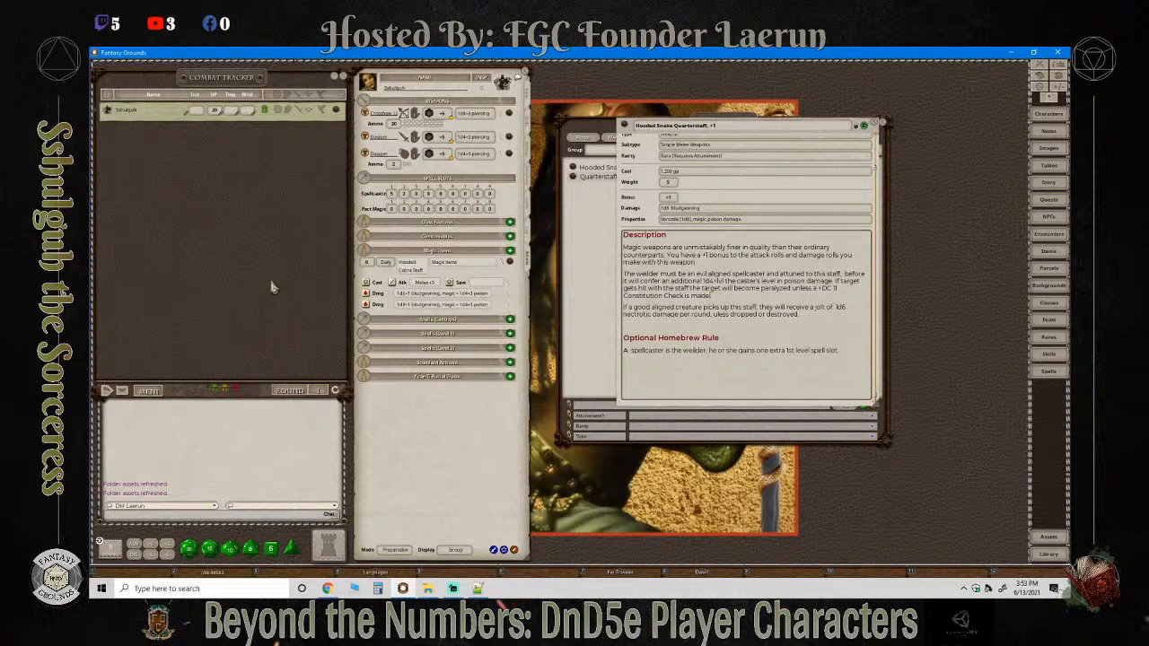
pyautogui.click(860, 125)
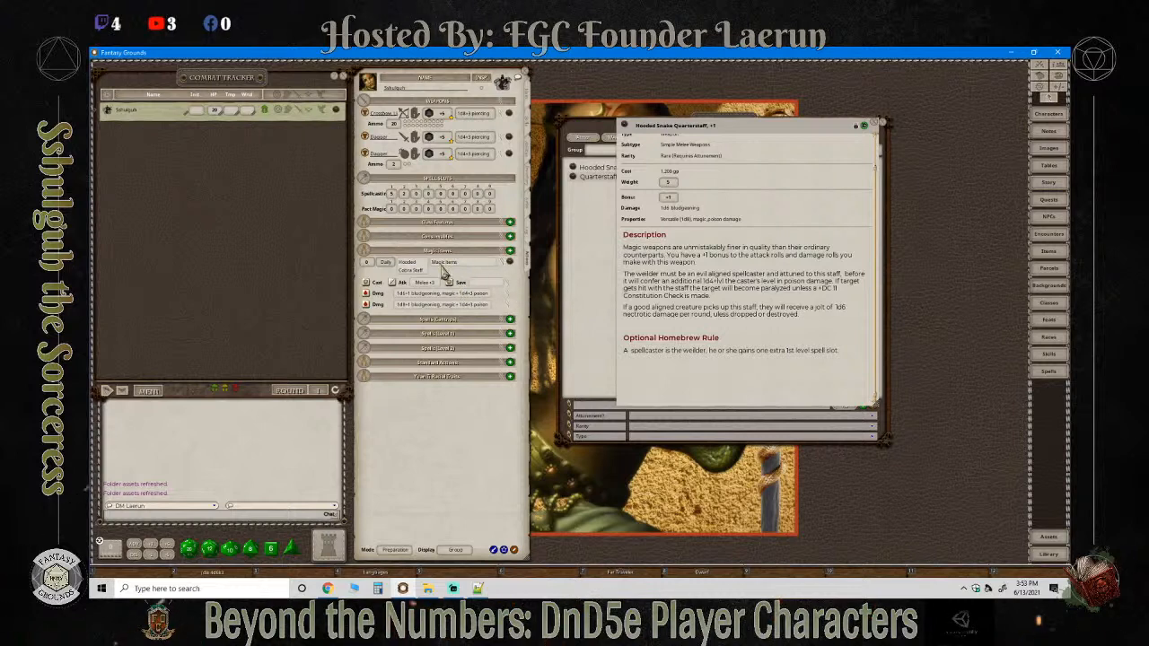
# Add an effect action to the Hooded Cobra Staff power, described as "Poisoned Paralysis" with a duration of 4 rounds.
pyautogui.rightClick(443, 261)
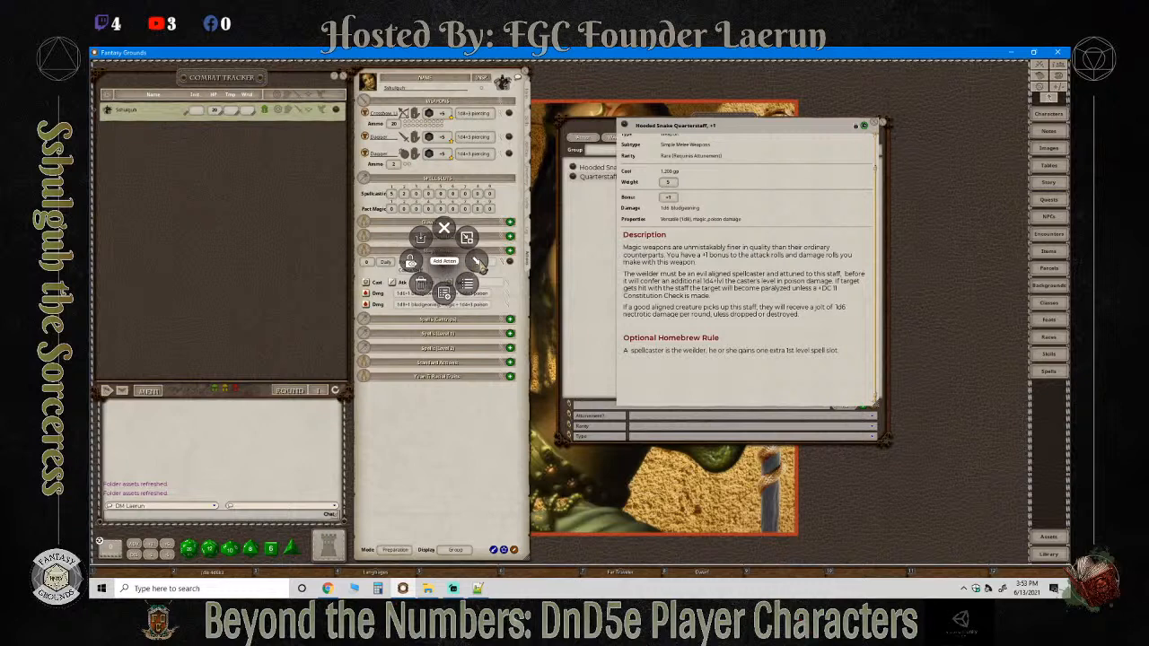
pyautogui.click(477, 262)
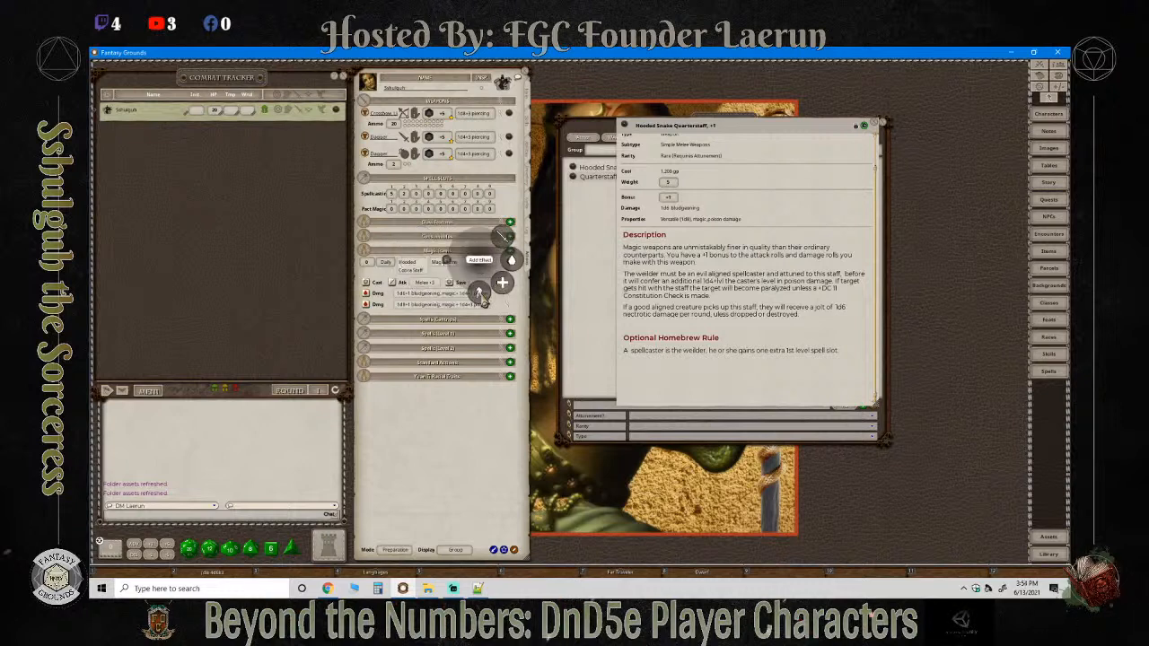
pyautogui.click(481, 294)
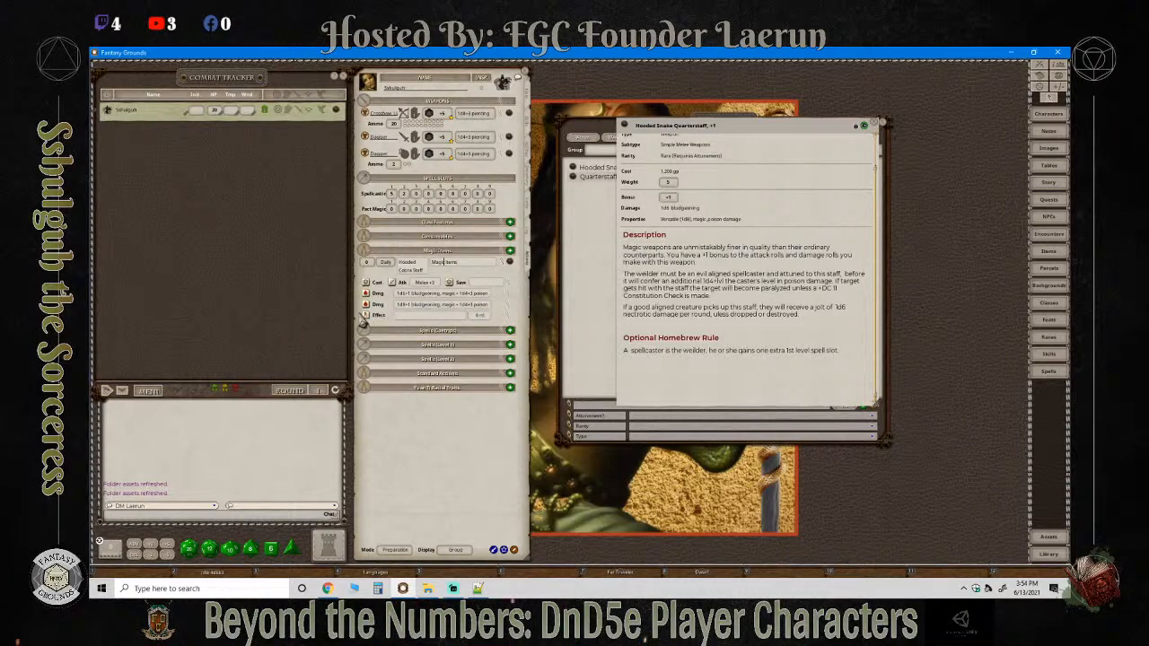
pyautogui.click(508, 322)
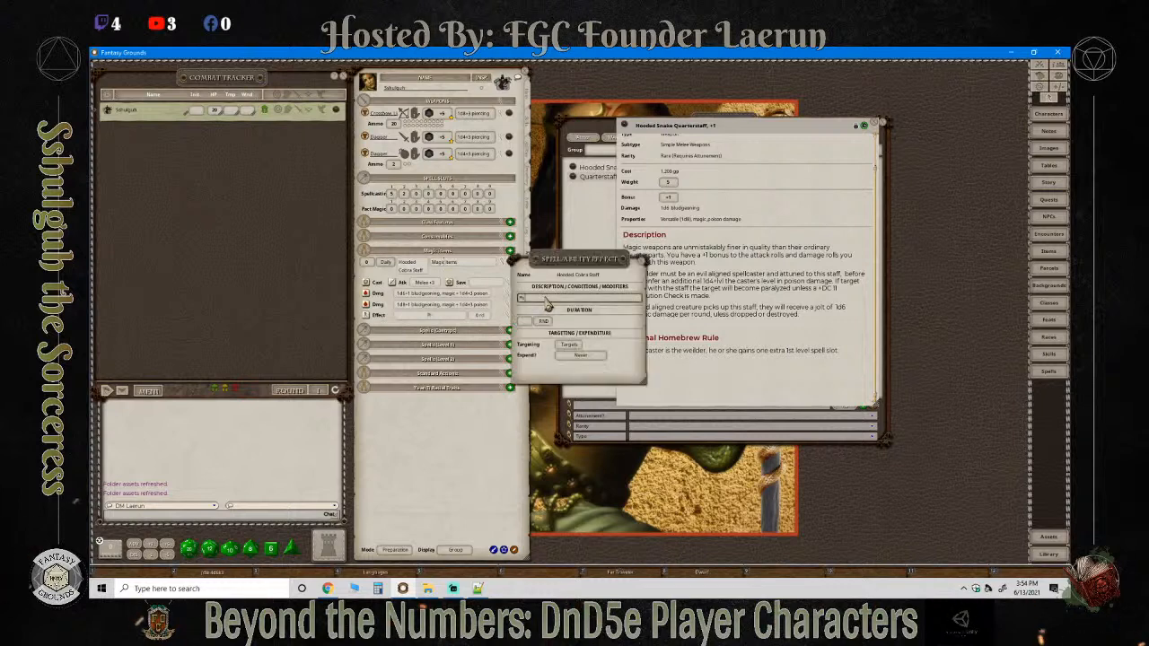
pyautogui.write('Poisoned; Paralysis')
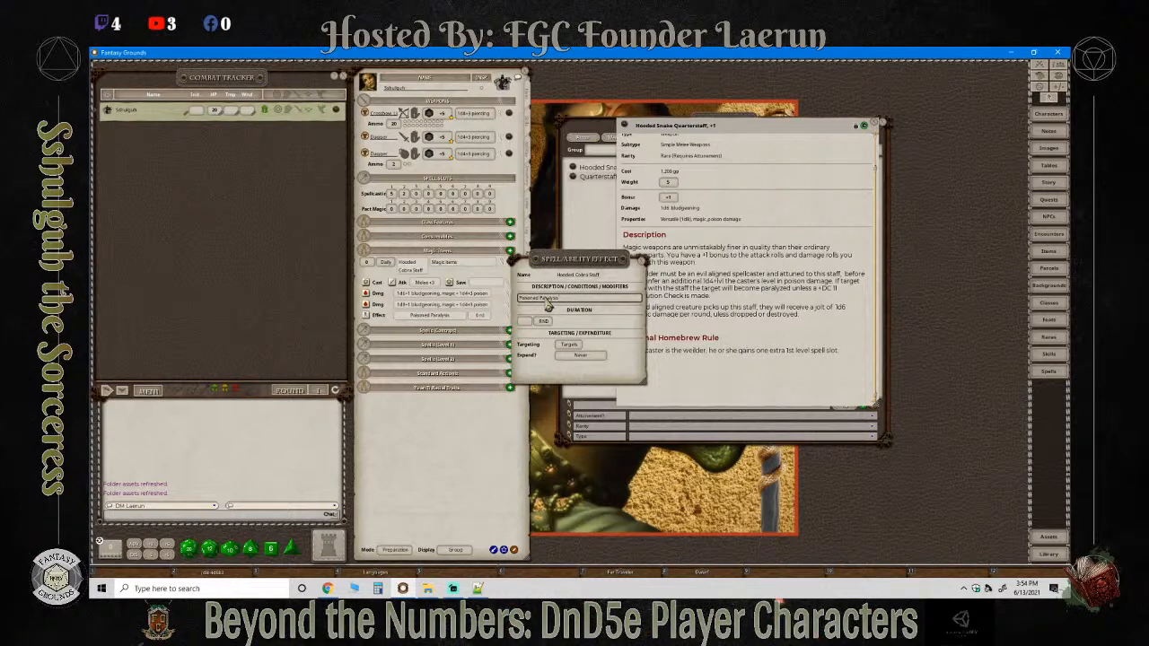
pyautogui.click(579, 355)
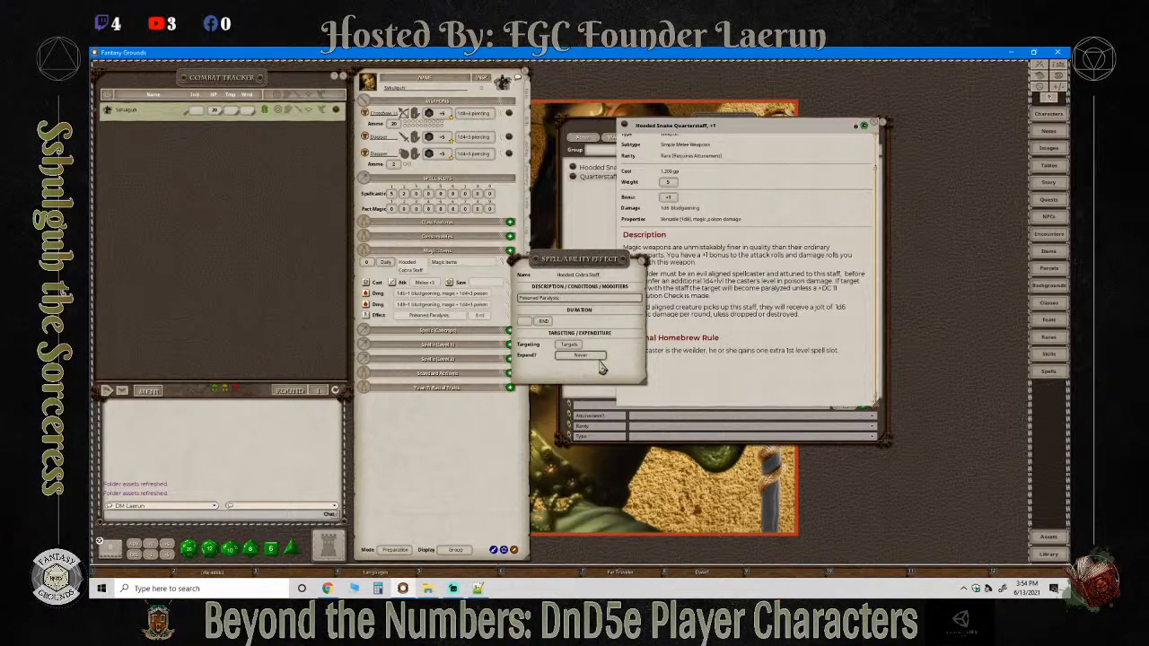
pyautogui.click(525, 321)
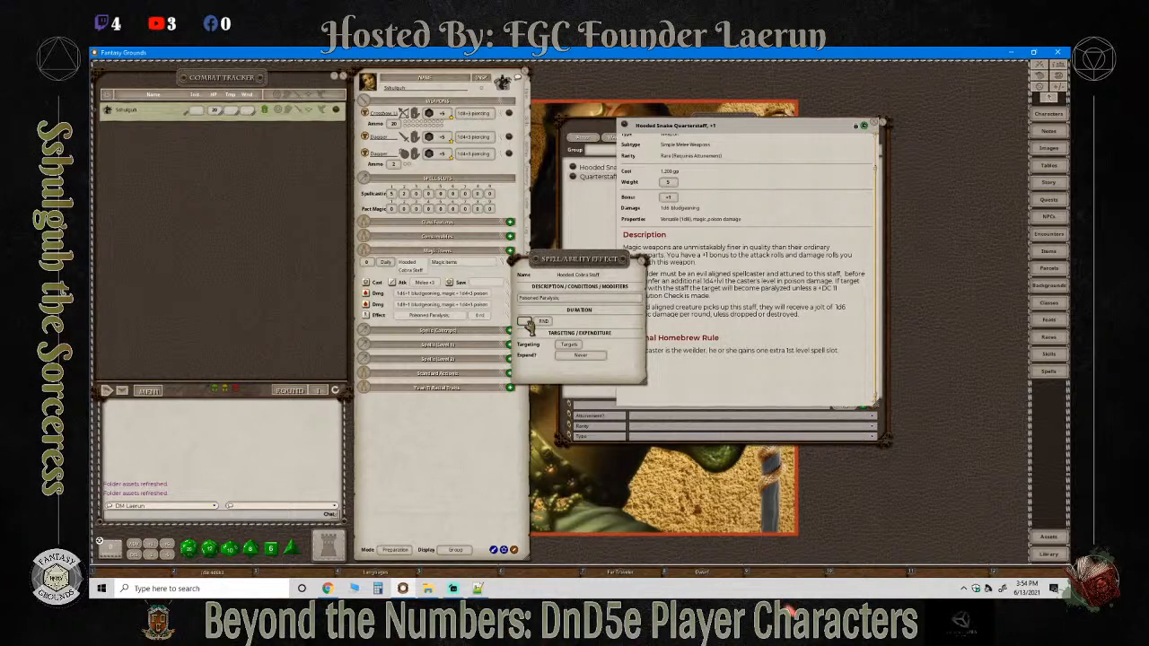
pyautogui.write('4')
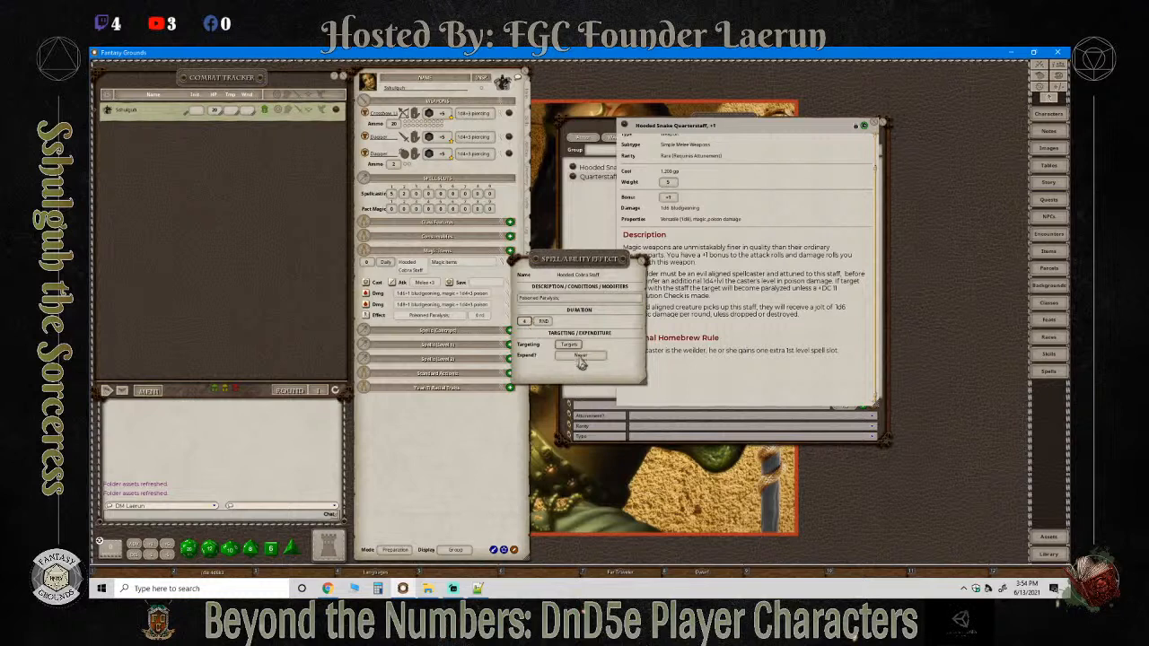
# Consult the preset conditions in the Effects window, append "Paralyzed" to the staff's effect description, and close the effect editor.
pyautogui.click(590, 301)
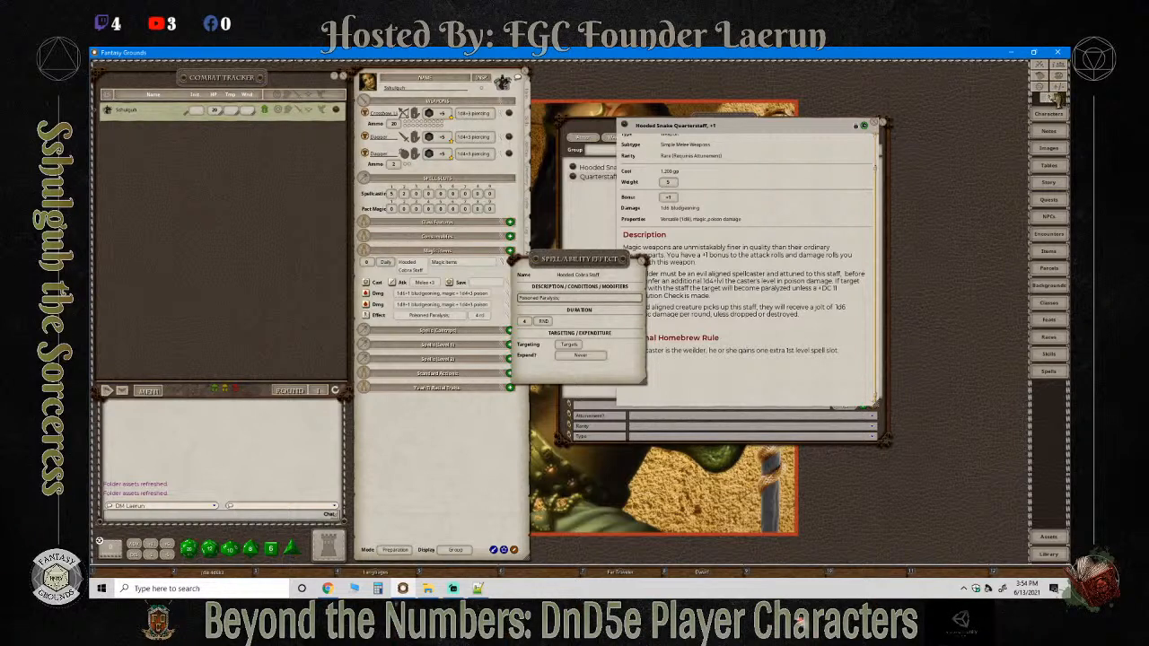
pyautogui.click(1048, 87)
pyautogui.moveTo(700, 103); pyautogui.dragTo(931, 122)
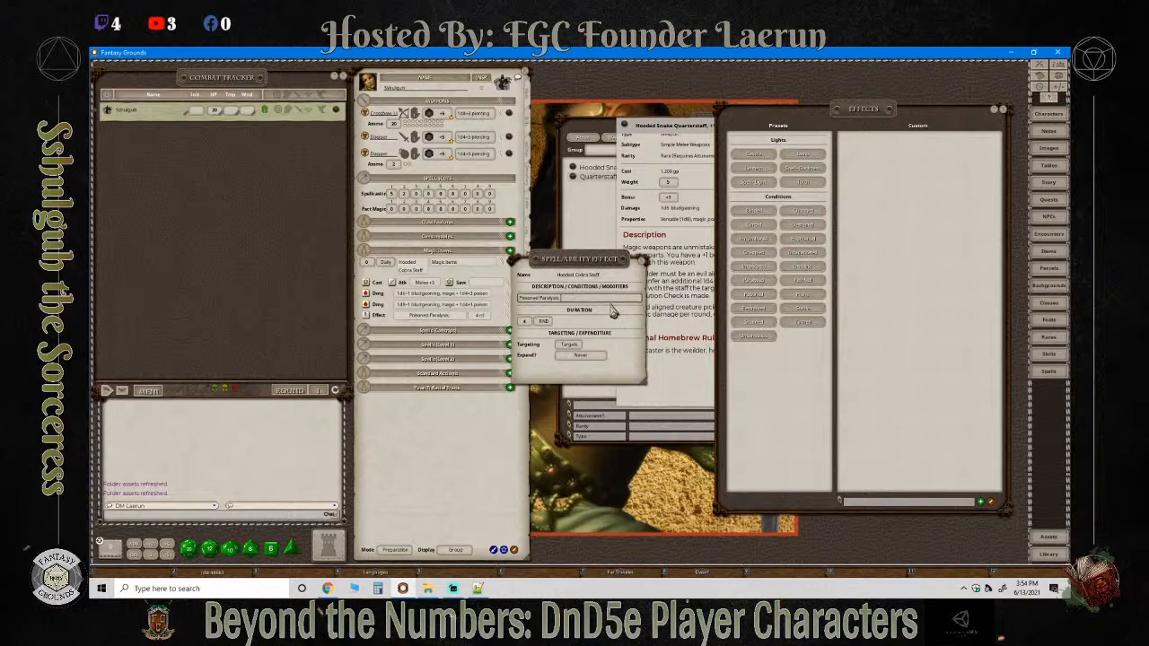
pyautogui.write('Paralyzed')
pyautogui.press('Return')
pyautogui.press('BackSpace')
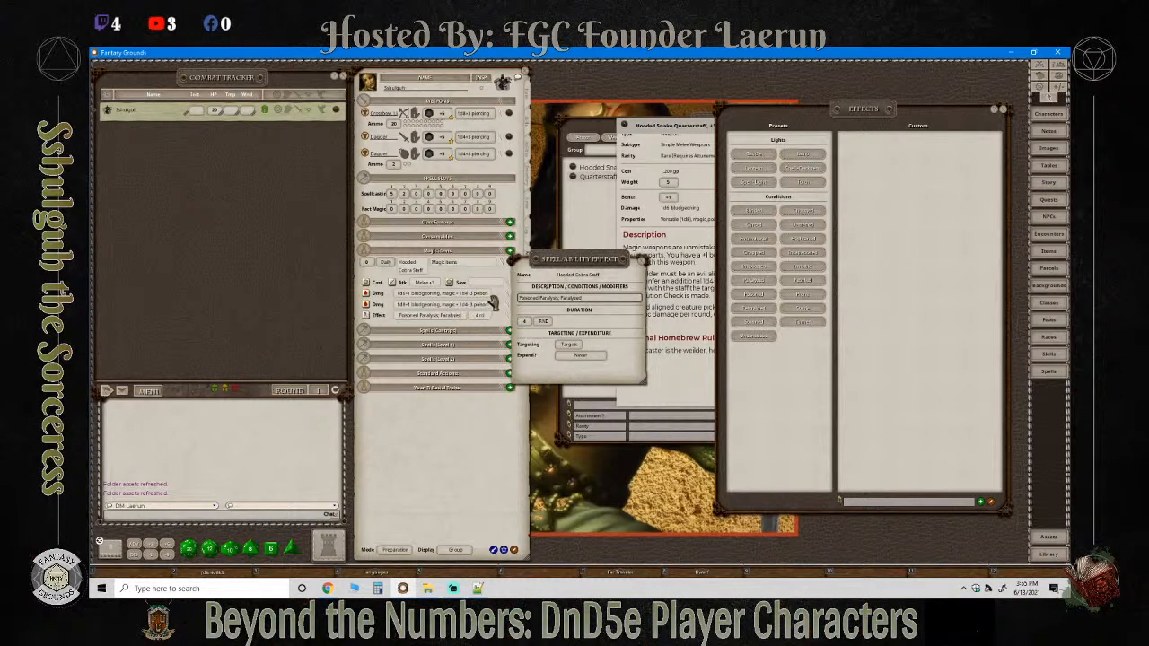
pyautogui.click(642, 266)
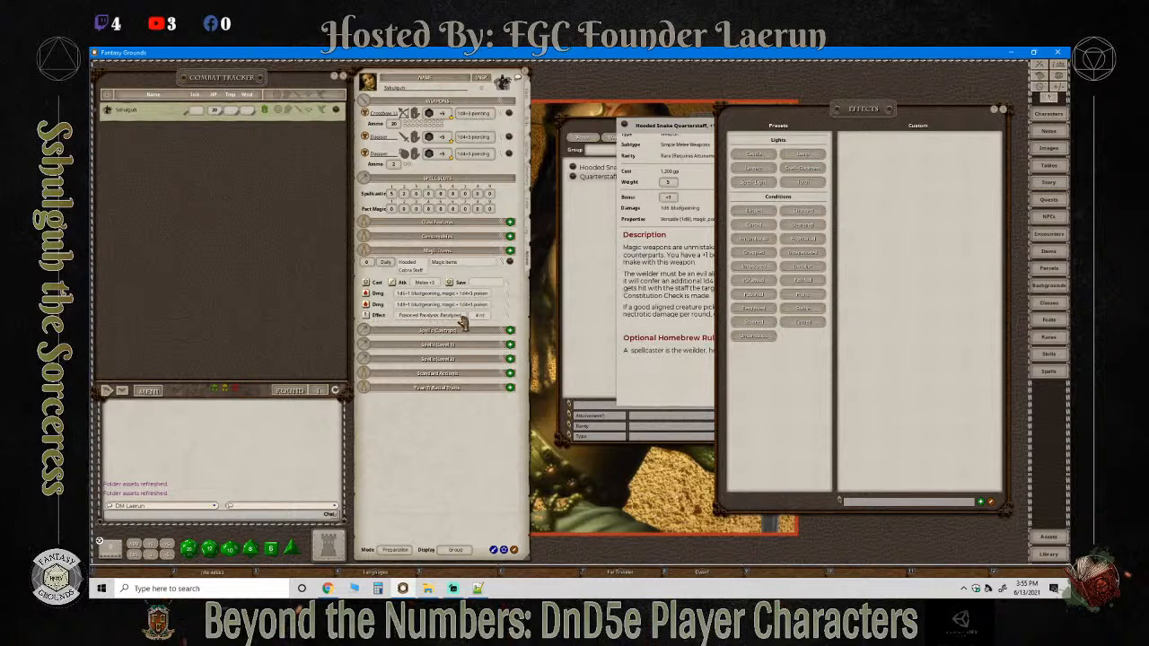
# Set the character's actions to Combat mode with the Actions display, and view the Hooded Cobra Staff description.
pyautogui.click(506, 267)
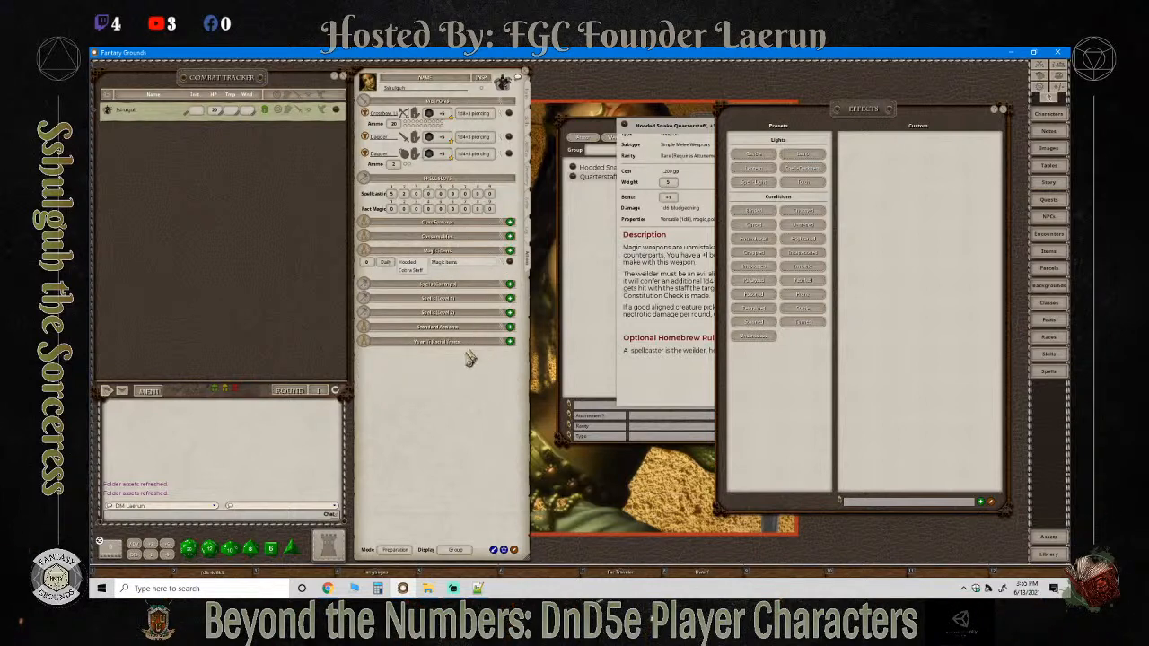
pyautogui.click(396, 551)
pyautogui.click(455, 551)
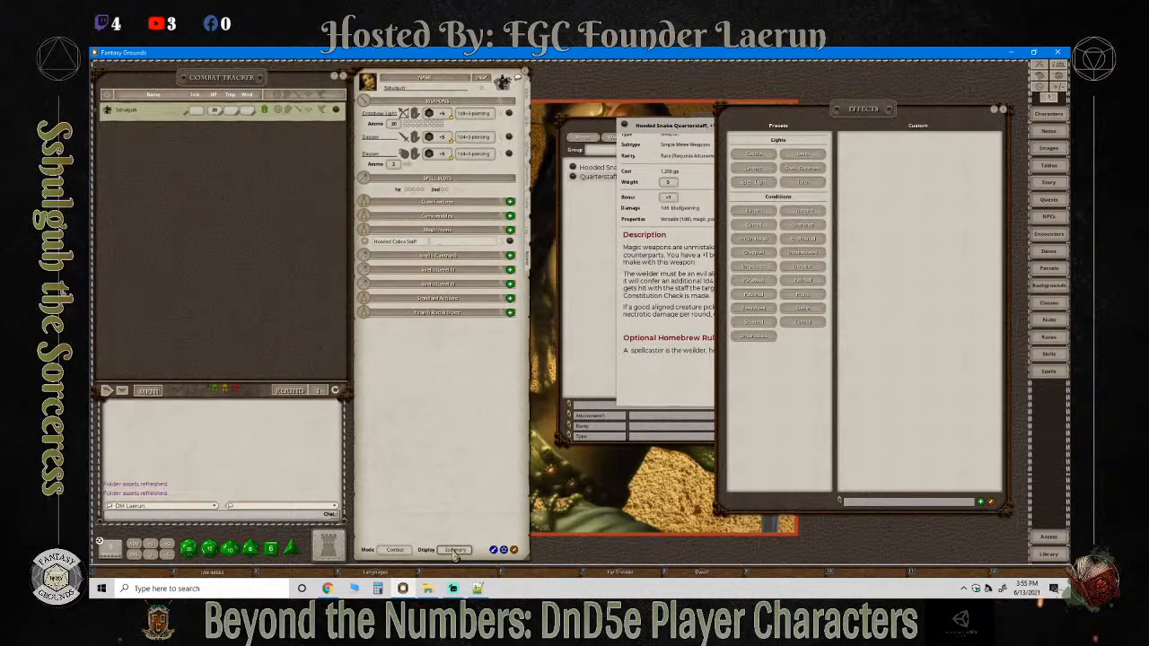
pyautogui.click(455, 551)
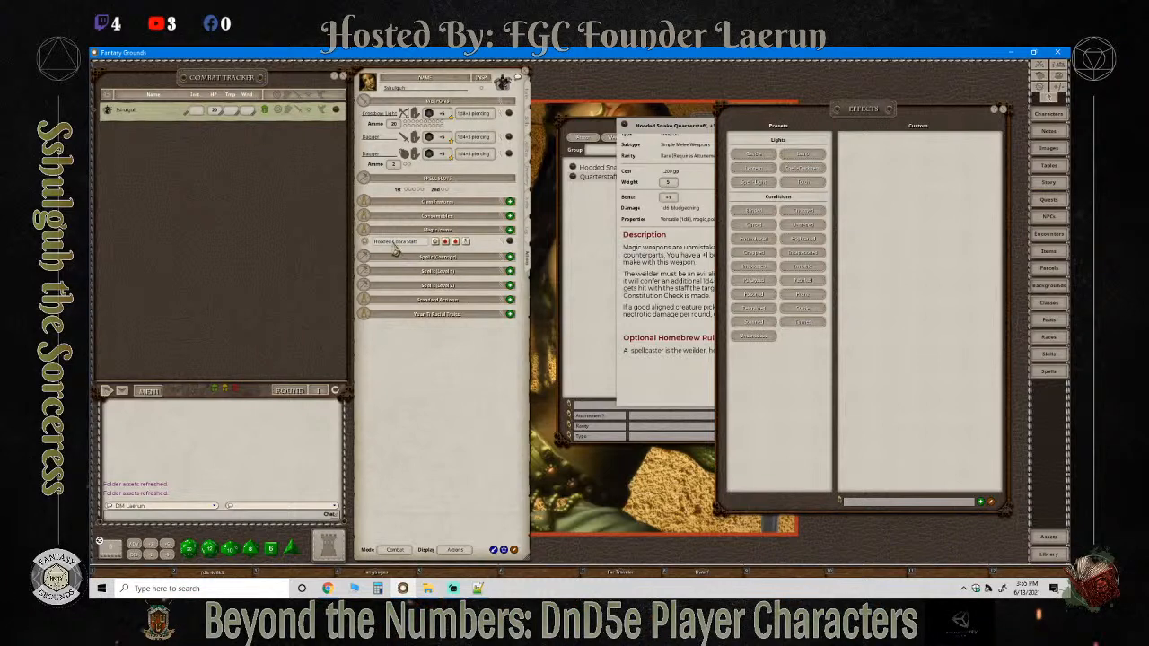
pyautogui.click(509, 244)
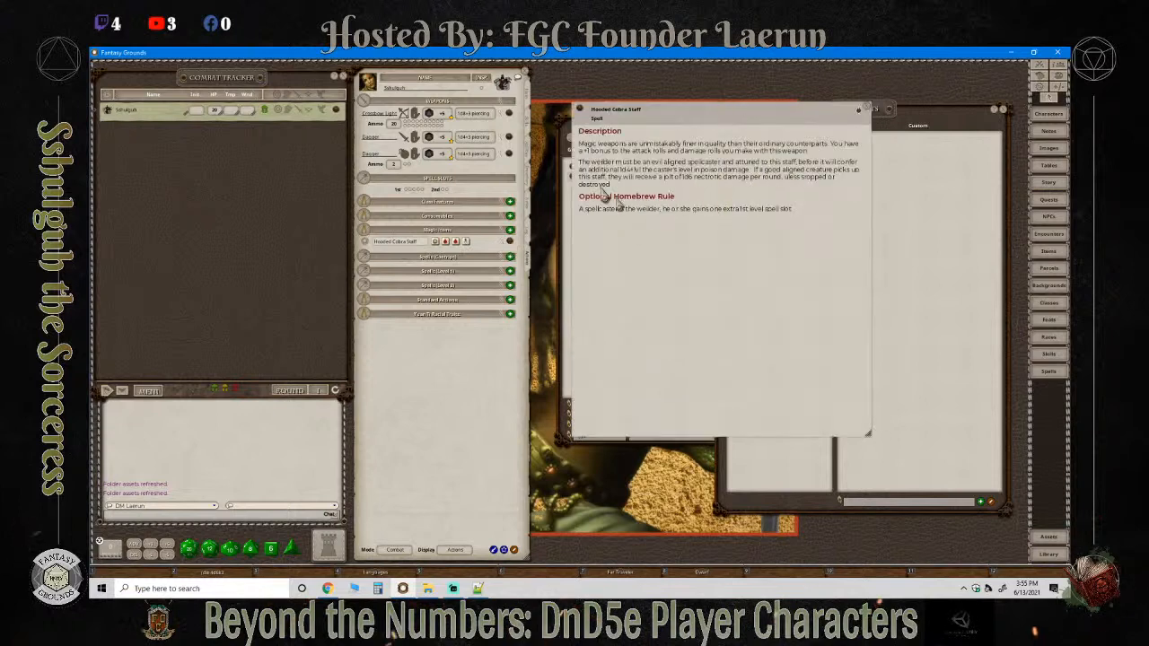
pyautogui.click(859, 109)
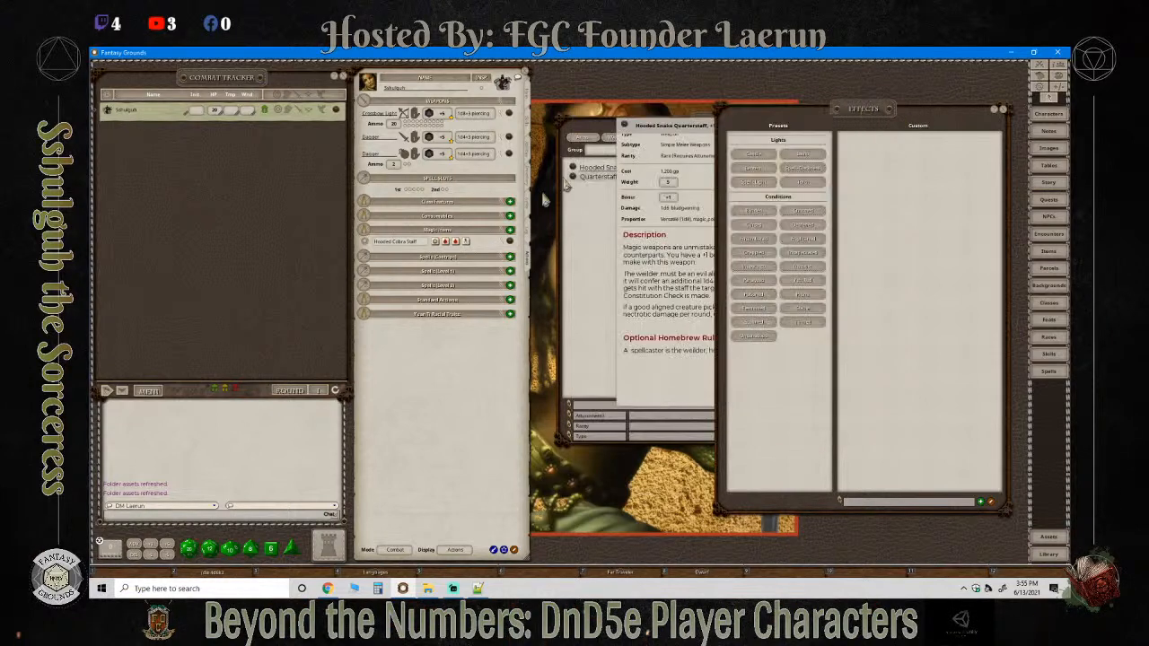
# Close the Effects window, the Hooded Snake Quarterstaff record and the Items list.
pyautogui.moveTo(860, 114); pyautogui.dragTo(774, 165)
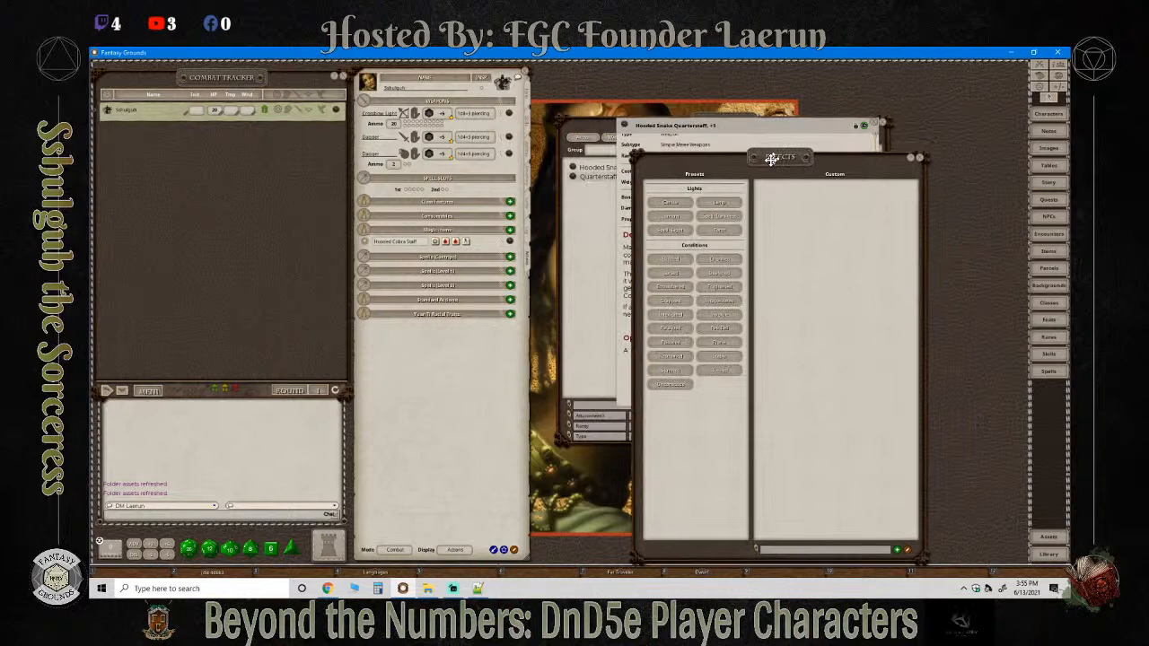
pyautogui.click(915, 161)
pyautogui.click(880, 122)
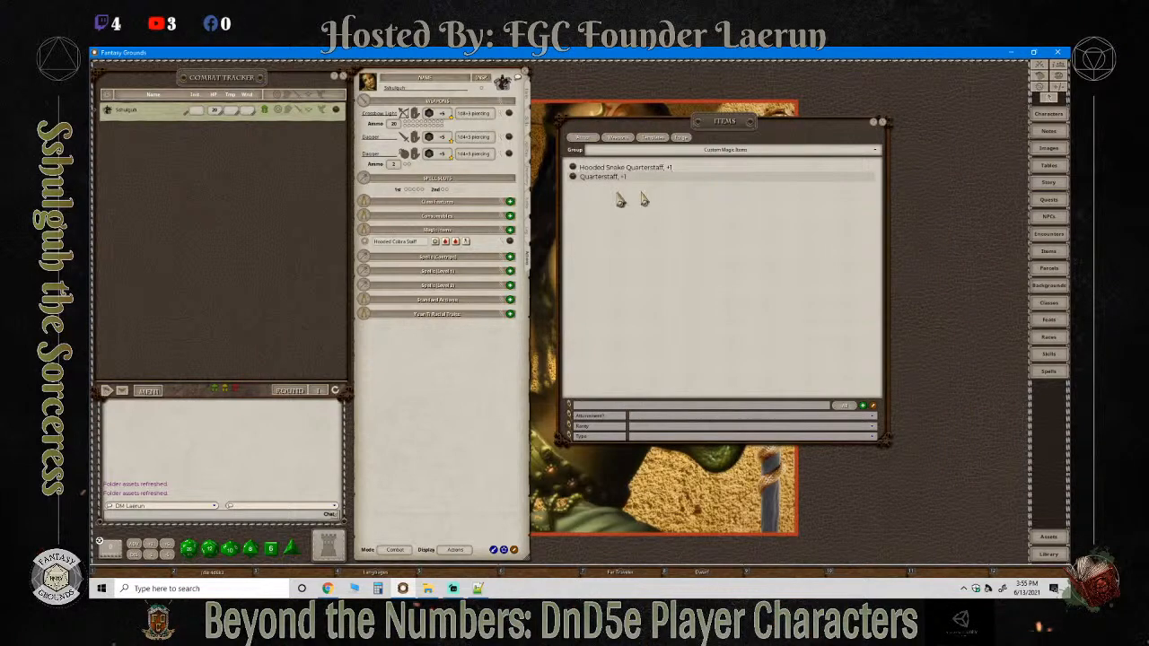
pyautogui.click(883, 124)
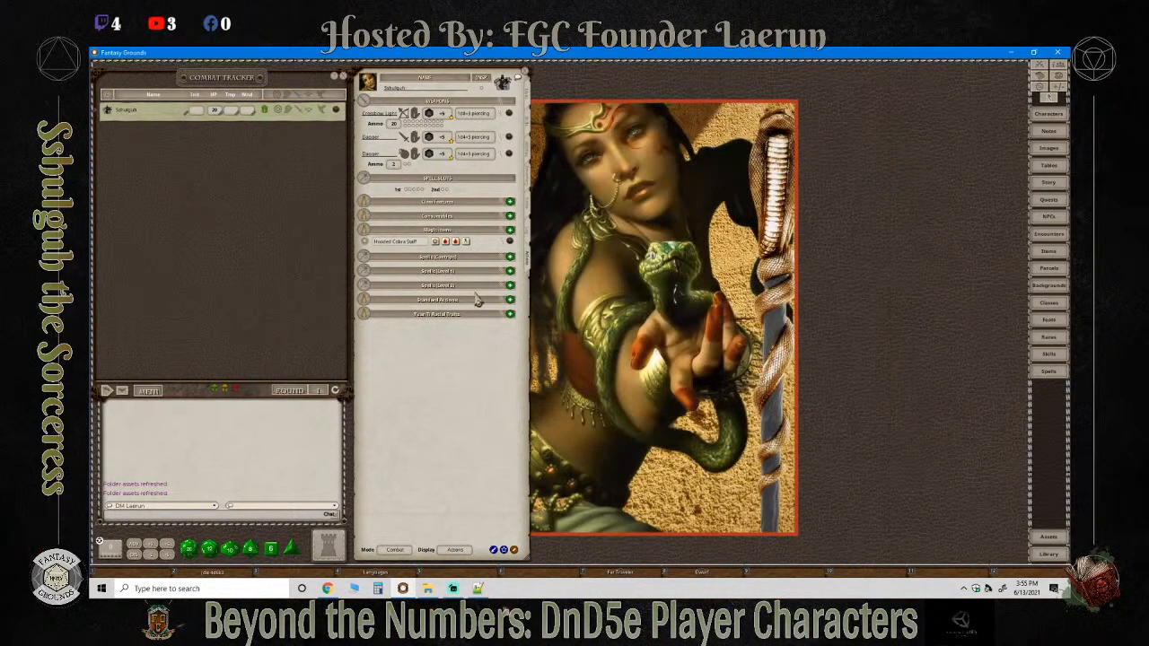
pyautogui.moveTo(464, 387)
pyautogui.mouseDown()
pyautogui.moveTo(913, 403)
pyautogui.moveTo(914, 391)
pyautogui.moveTo(479, 374)
pyautogui.moveTo(461, 385)
pyautogui.moveTo(472, 382)
pyautogui.mouseUp()
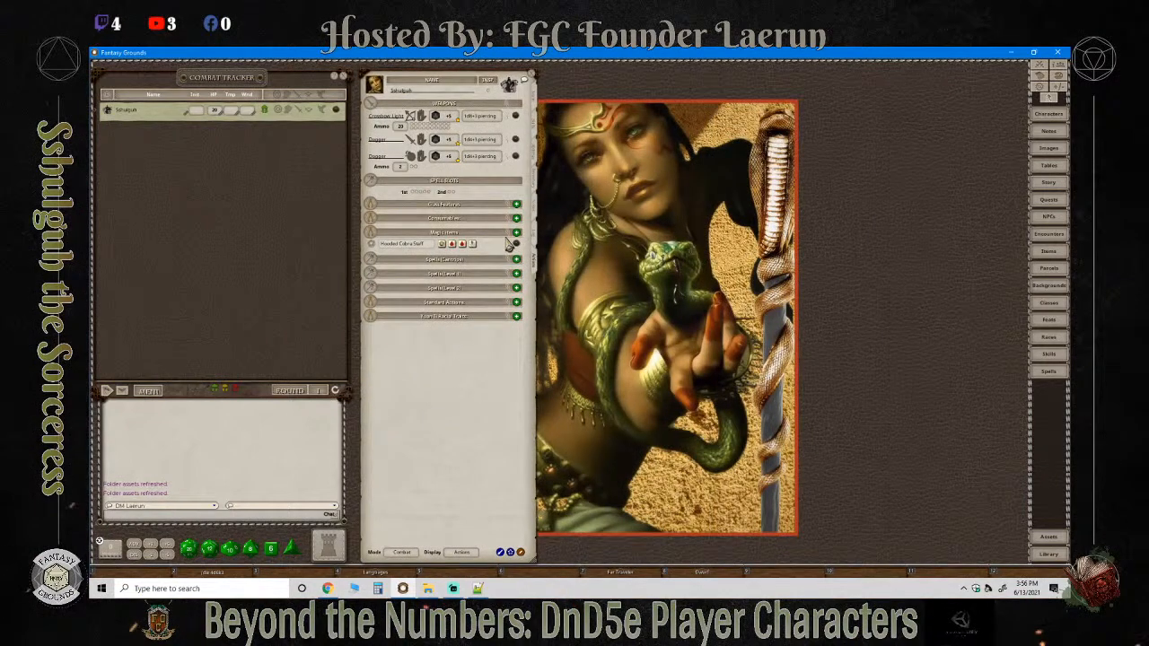
# Open the character's inventory, and search the items of all groups for "Poison".
pyautogui.click(532, 186)
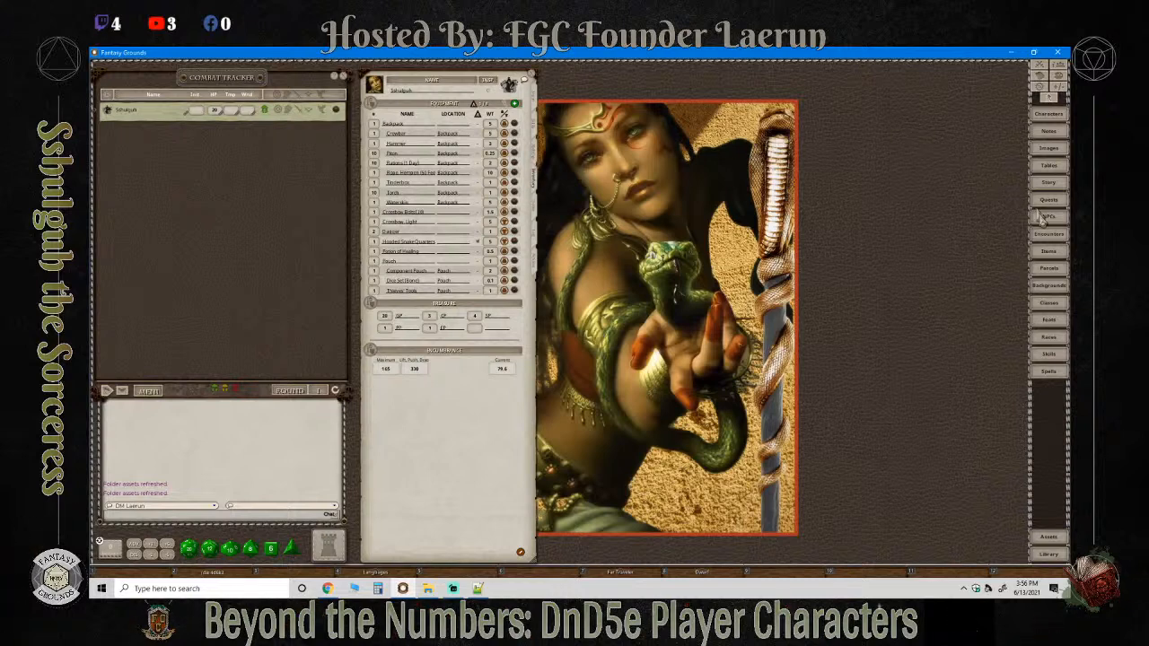
pyautogui.click(1052, 251)
pyautogui.moveTo(698, 135); pyautogui.dragTo(725, 123)
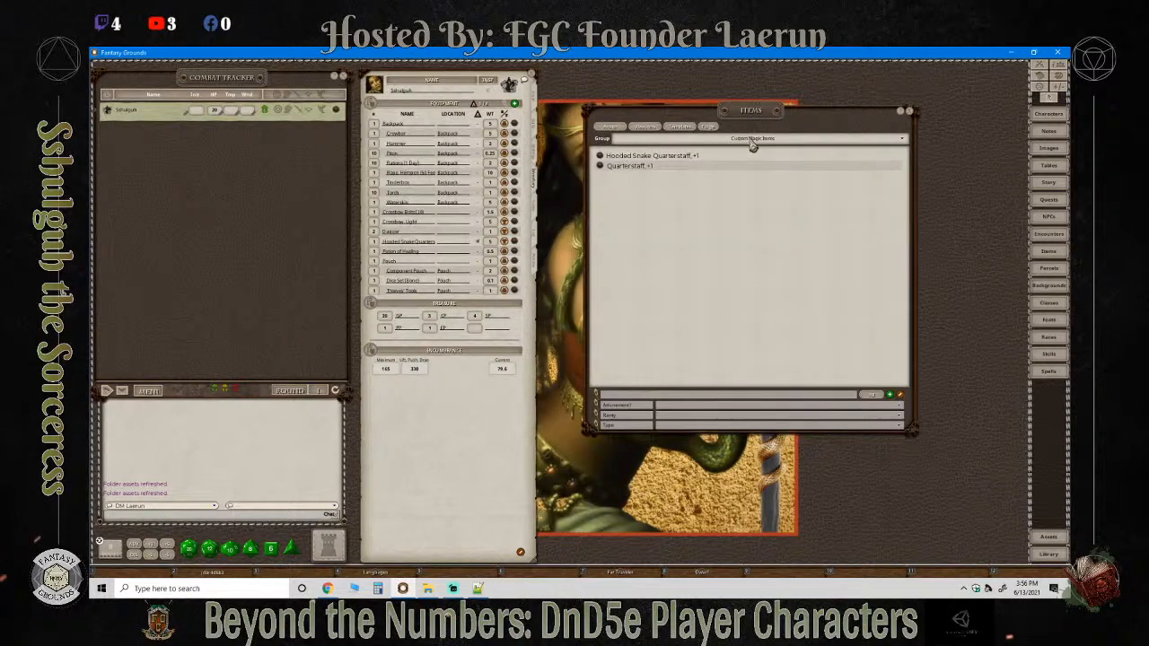
pyautogui.click(751, 143)
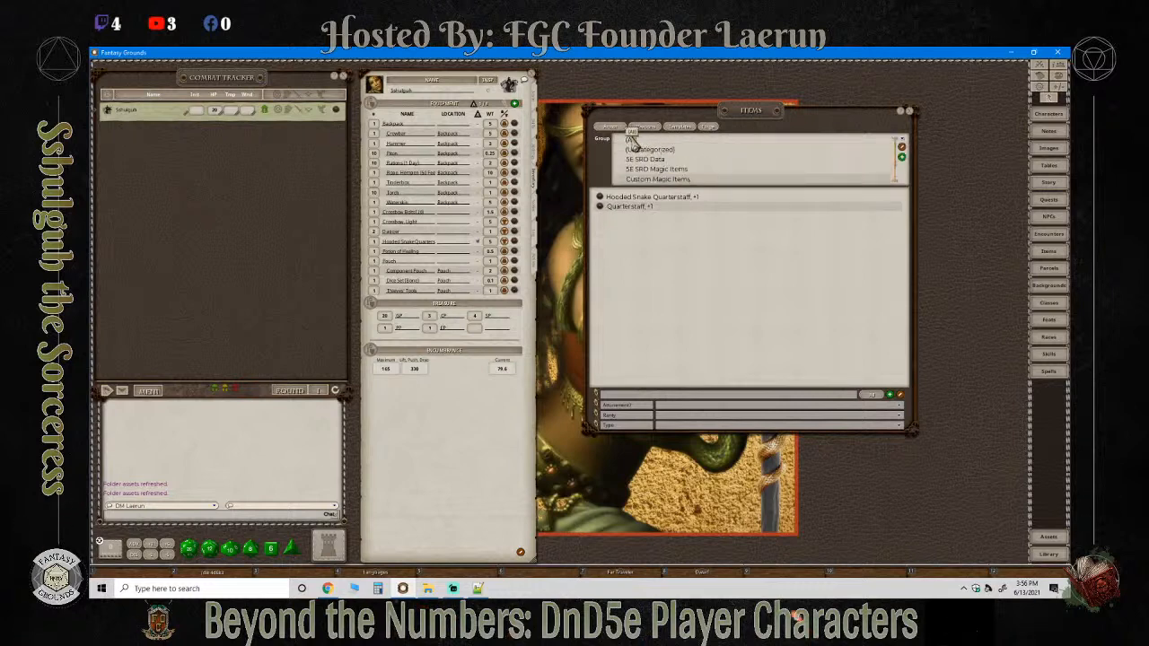
pyautogui.click(631, 140)
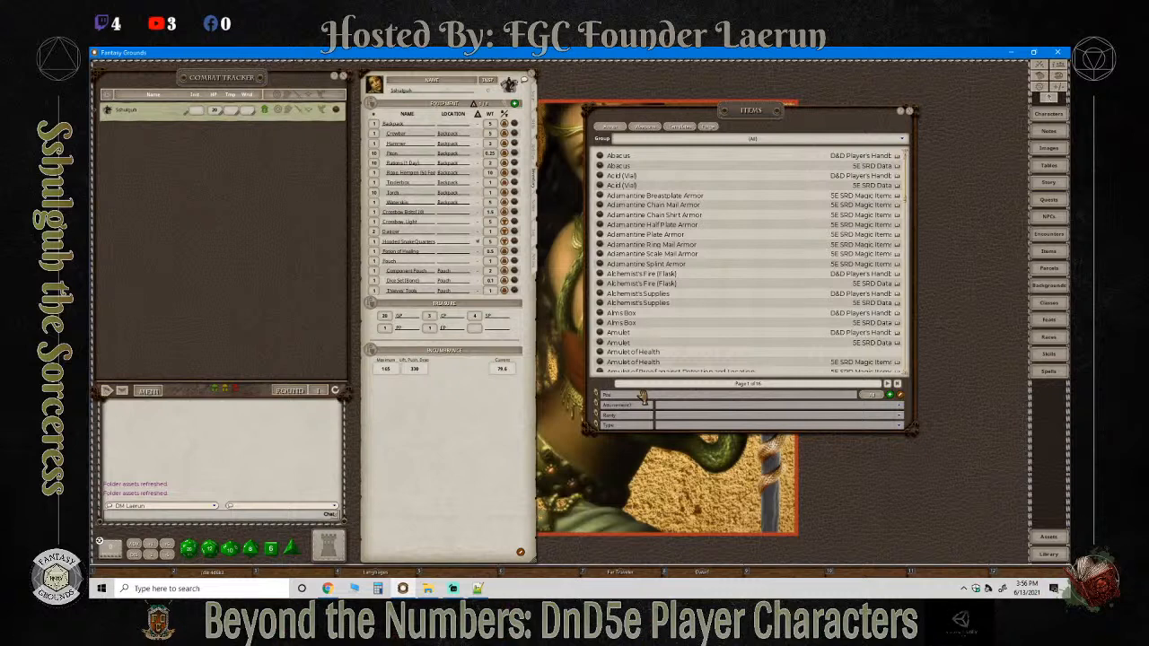
pyautogui.press('Return')
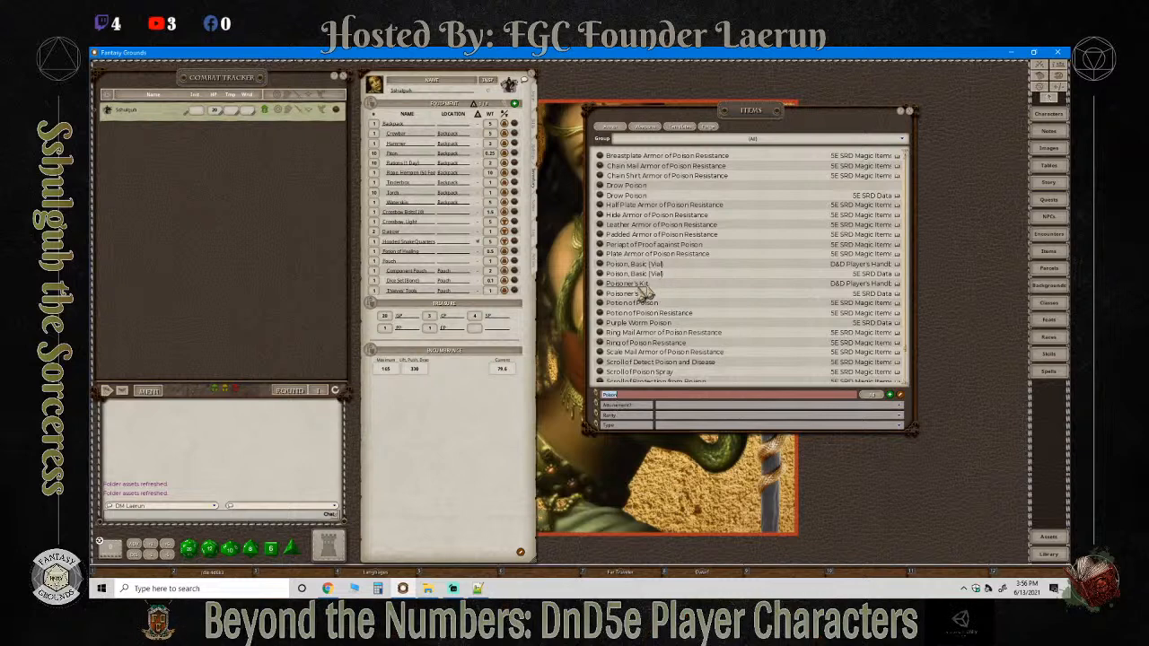
# Add the Poisoner's Kit to the character's inventory and view its record.
pyautogui.moveTo(601, 295); pyautogui.dragTo(430, 254)
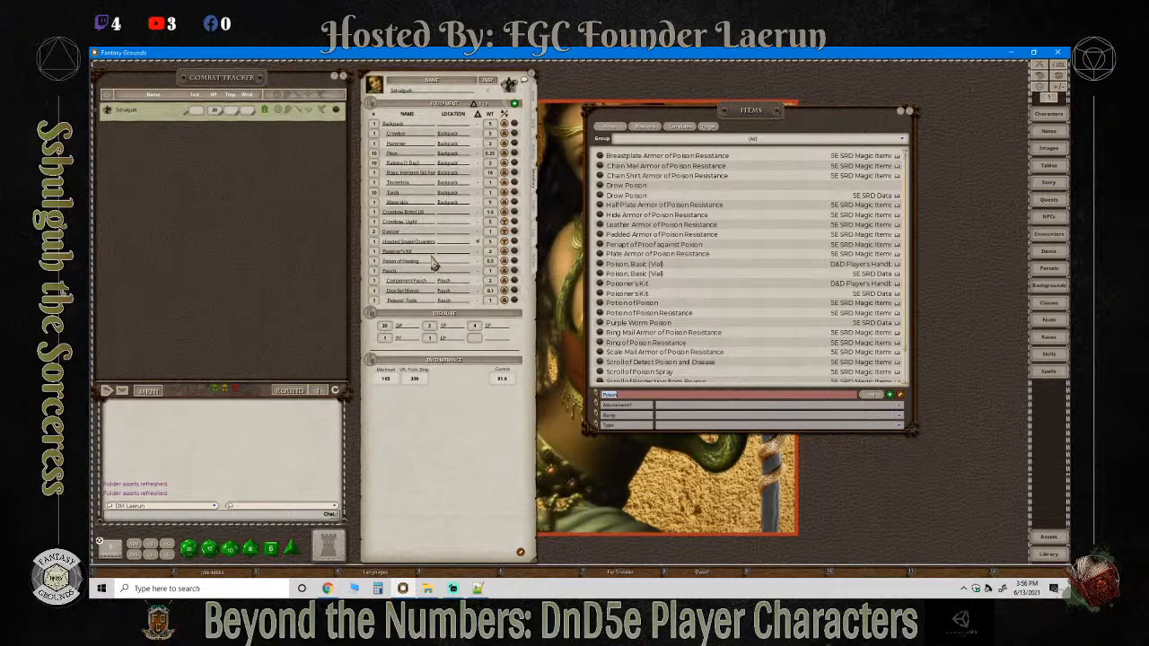
pyautogui.click(514, 253)
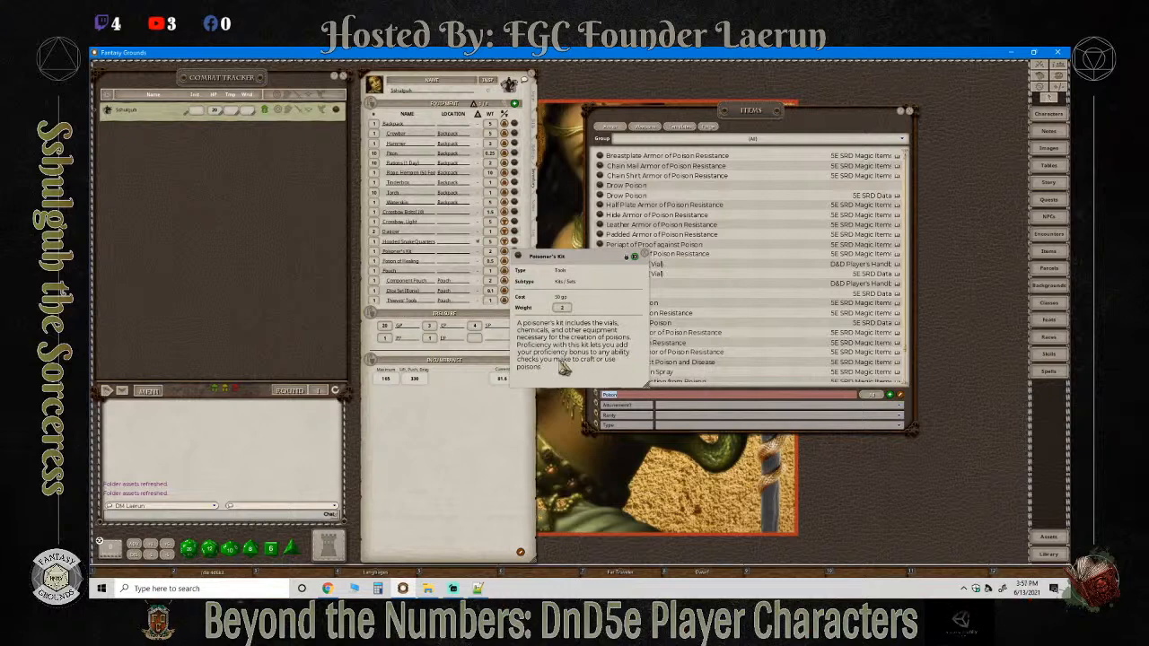
pyautogui.click(635, 257)
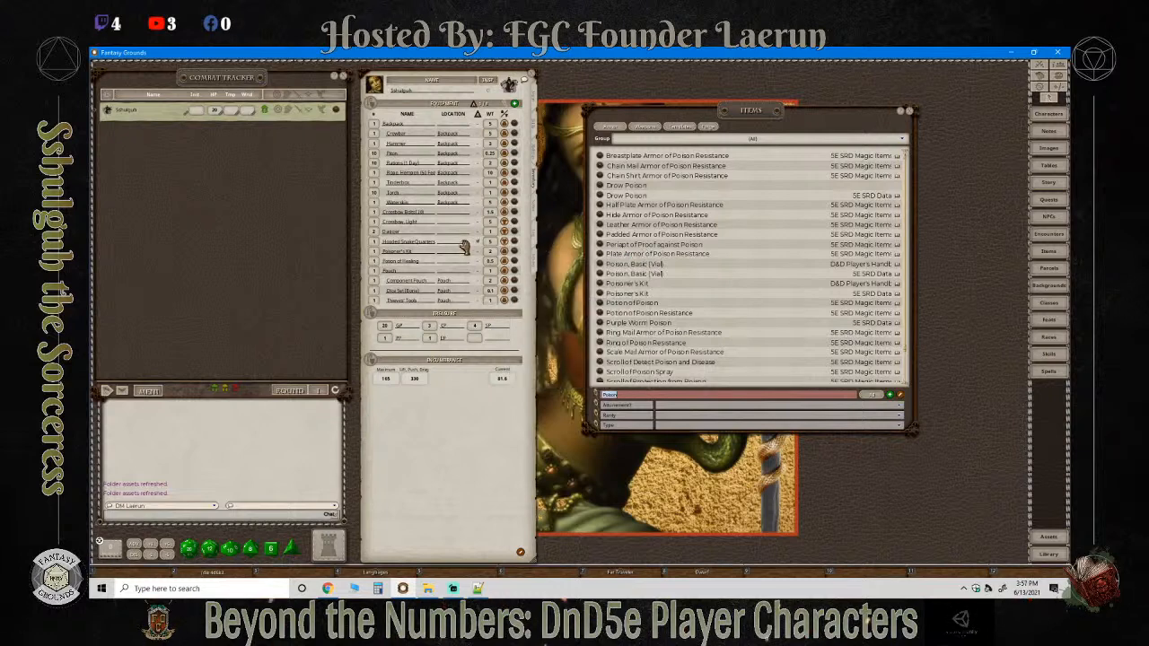
# Delete the Thieves' Tools from the character's inventory.
pyautogui.rightClick(518, 305)
pyautogui.click(496, 327)
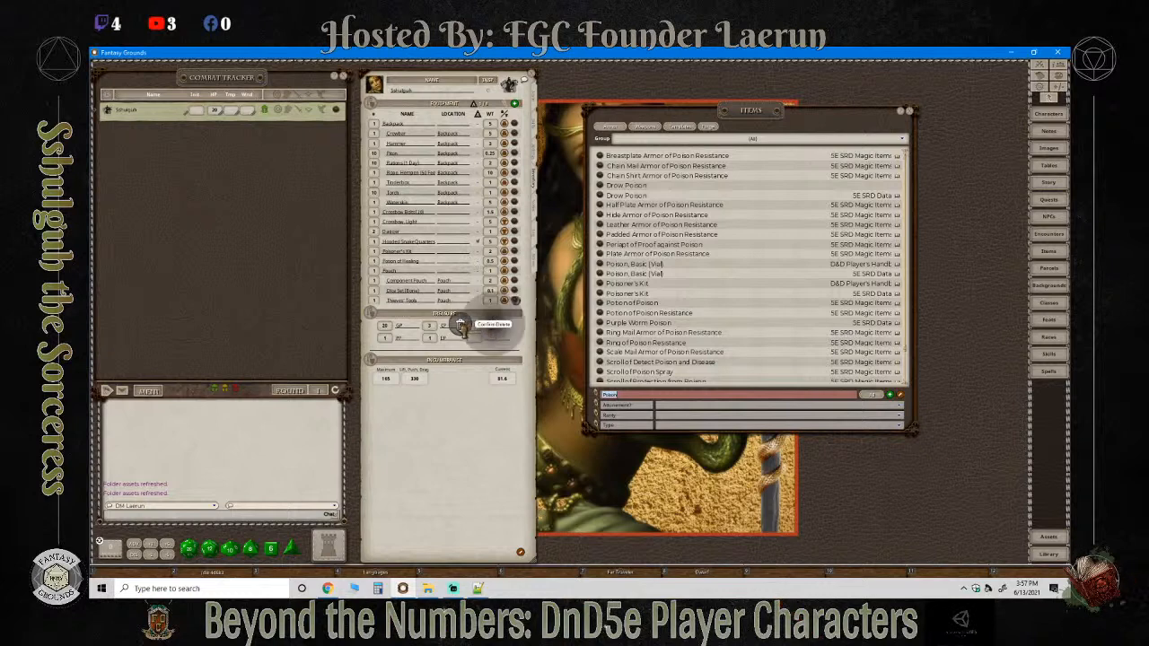
pyautogui.click(462, 328)
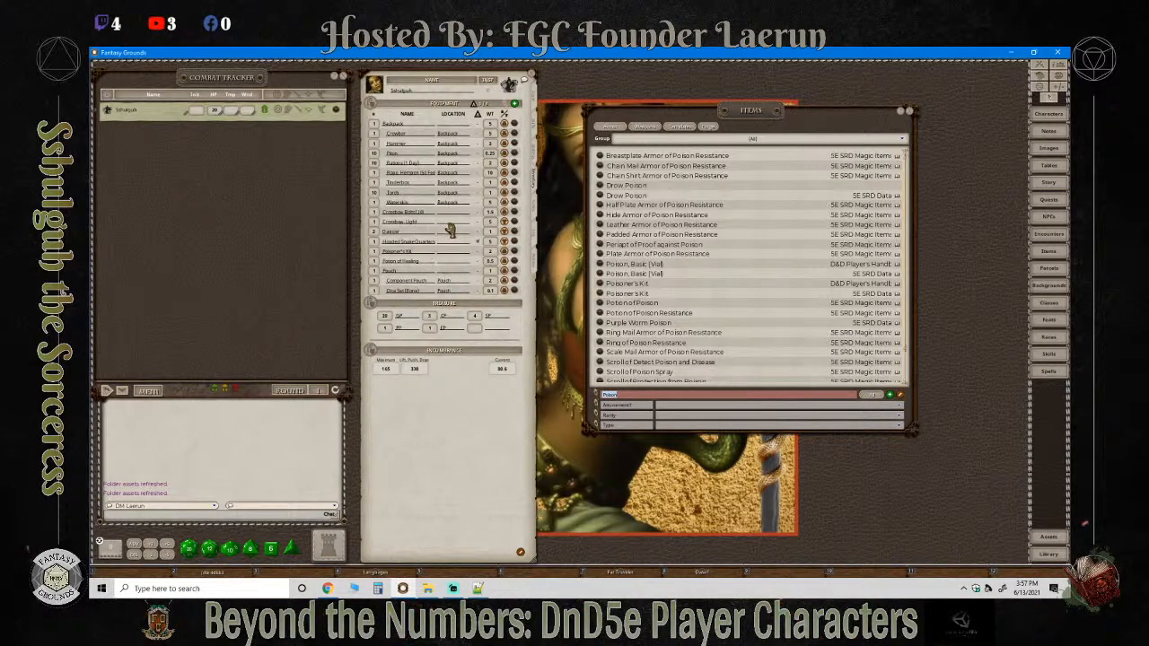
# Set the Poisoner's Kit's location in the inventory to Backpack.
pyautogui.click(458, 258)
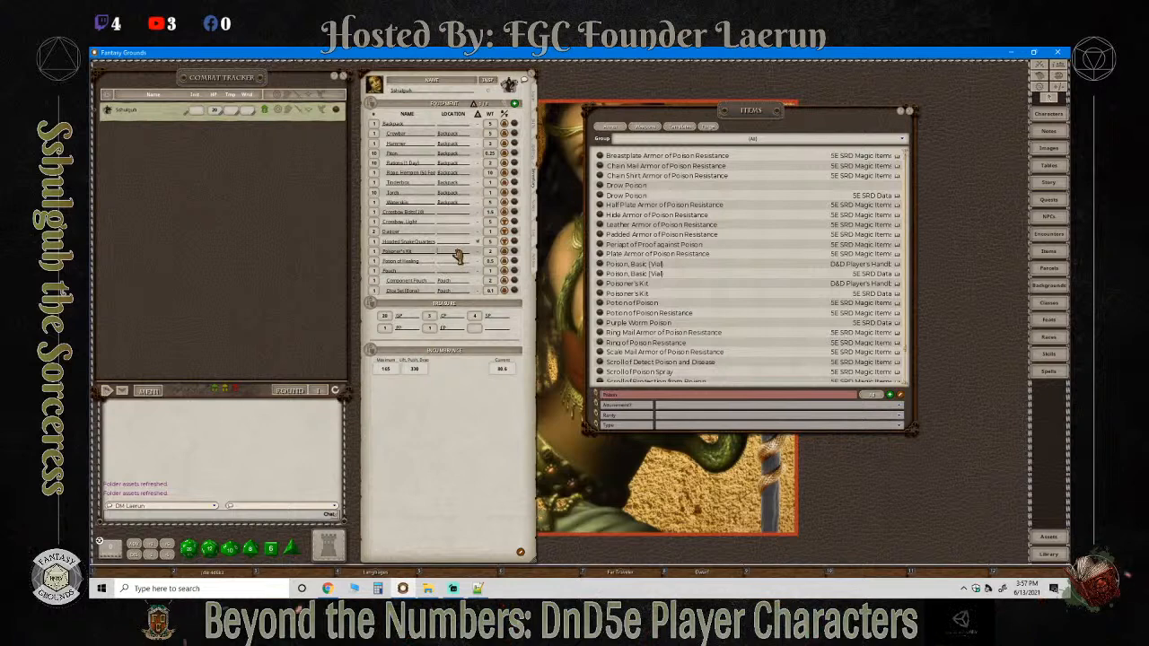
pyautogui.write('Pou')
pyautogui.click(442, 273)
pyautogui.click(462, 257)
pyautogui.press('BackSpace')
pyautogui.press('BackSpace')
pyautogui.press('BackSpace')
pyautogui.write('Ba')
pyautogui.press('Return')
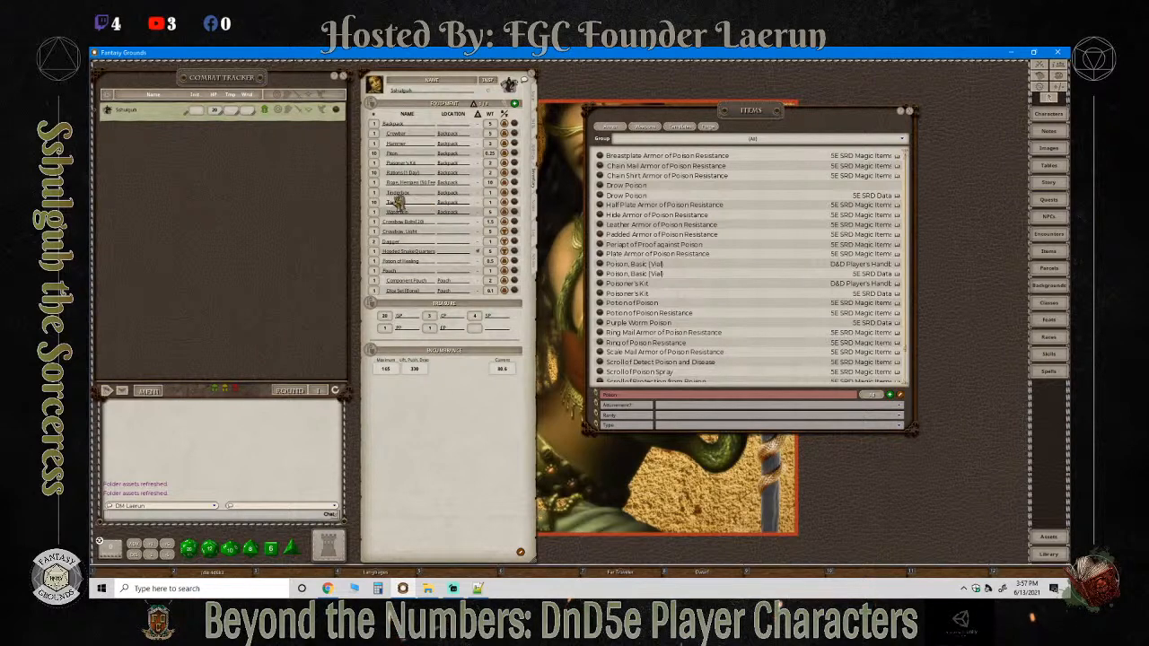
# Add a new skill named "Poisoner's Kit" to the character's skill list and set its ability to Wisdom.
pyautogui.click(536, 135)
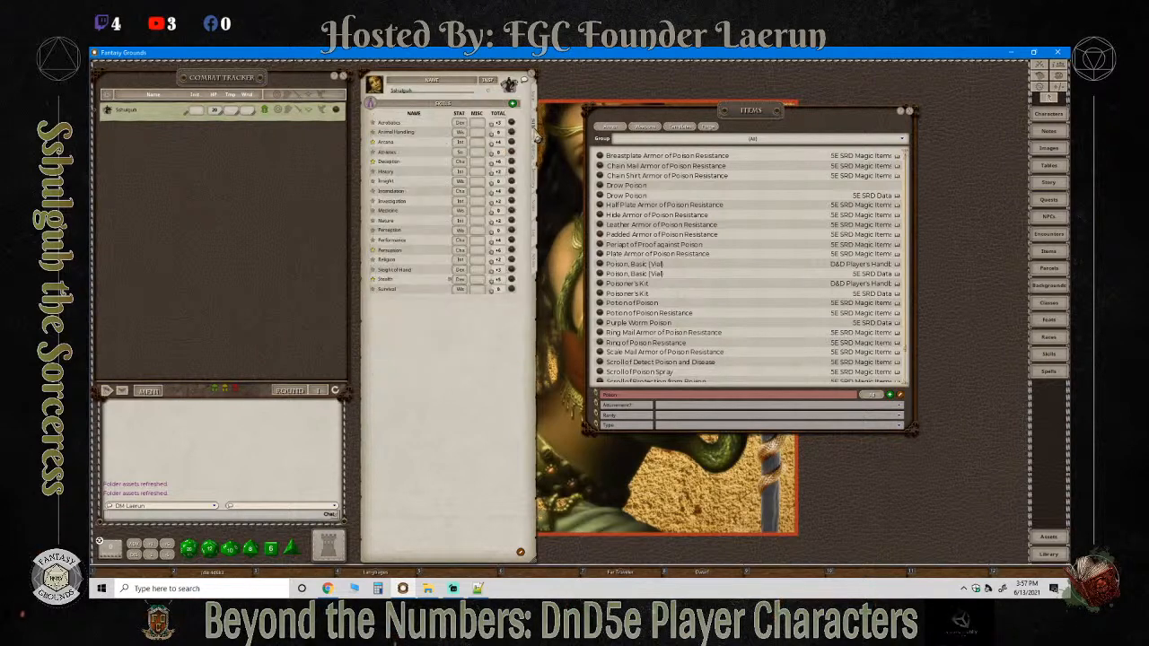
pyautogui.click(513, 103)
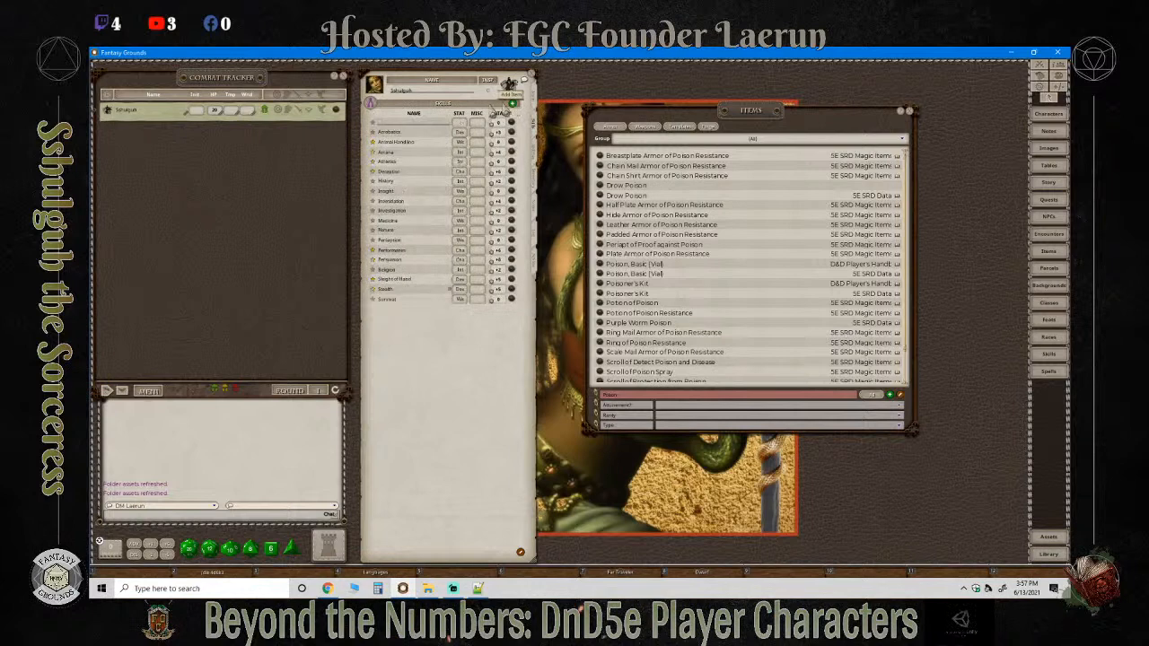
pyautogui.write('Po')
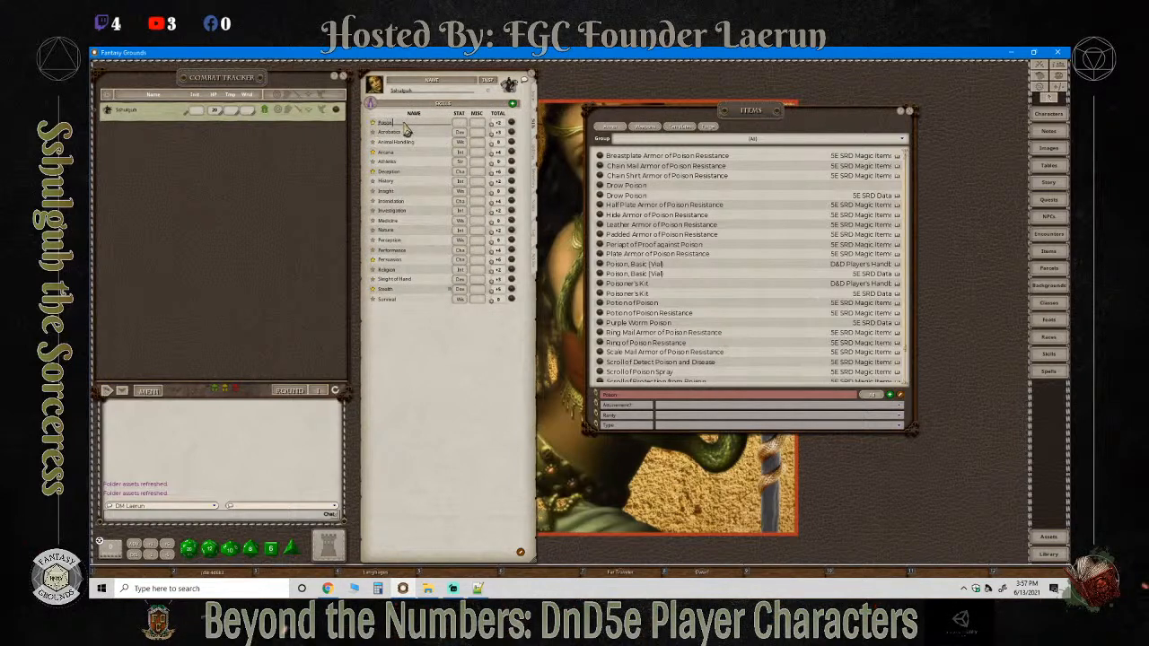
pyautogui.write("isoner's Kit")
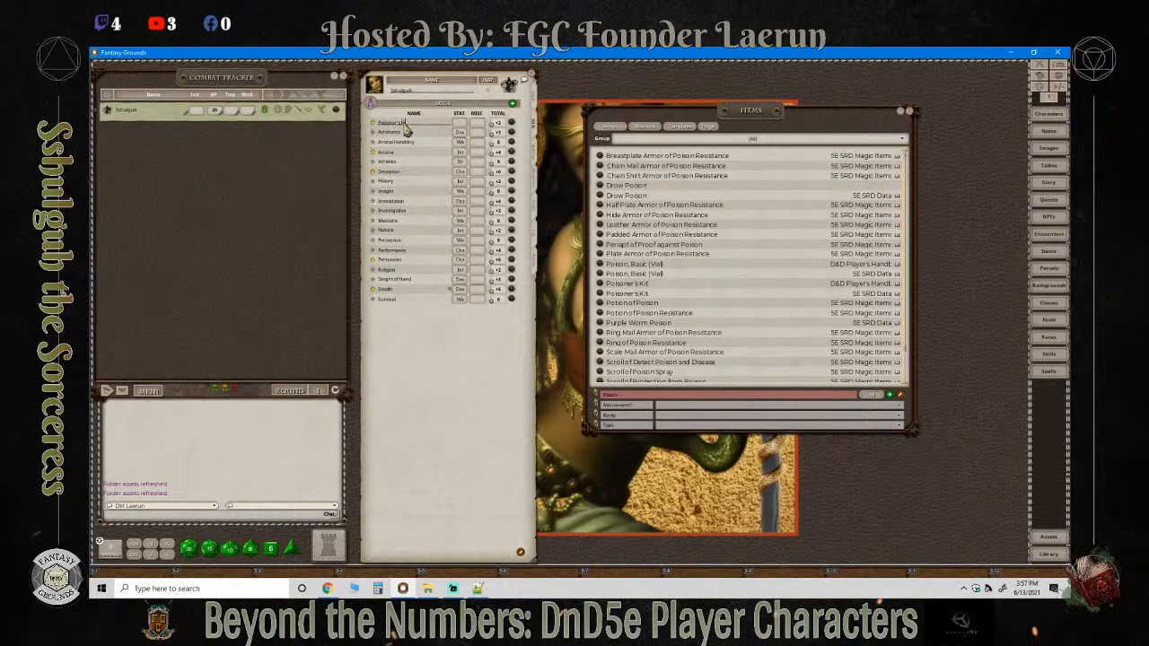
pyautogui.click(461, 124)
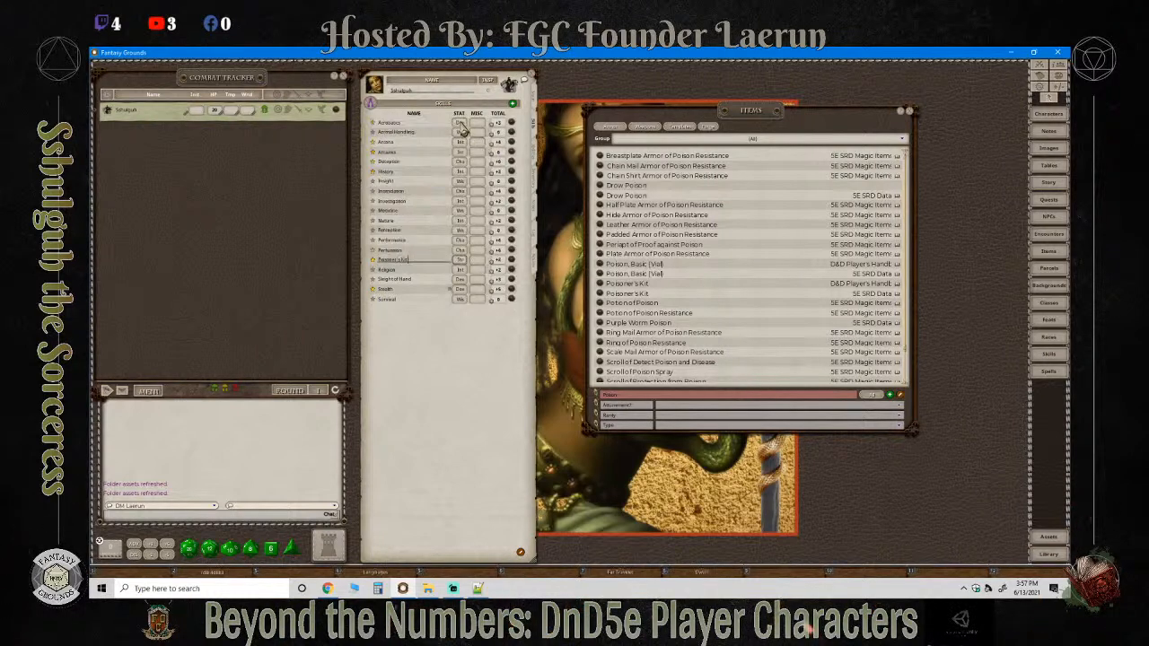
pyautogui.click(461, 263)
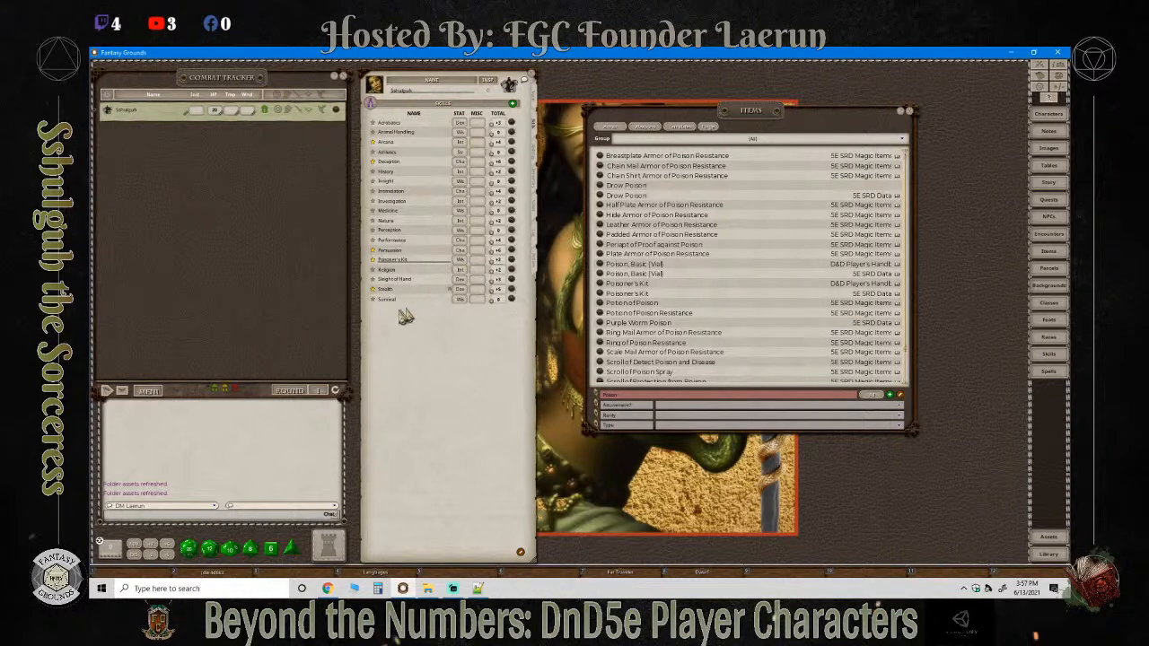
# Review the character's actions, features and proficiencies, and return to her inventory.
pyautogui.click(535, 265)
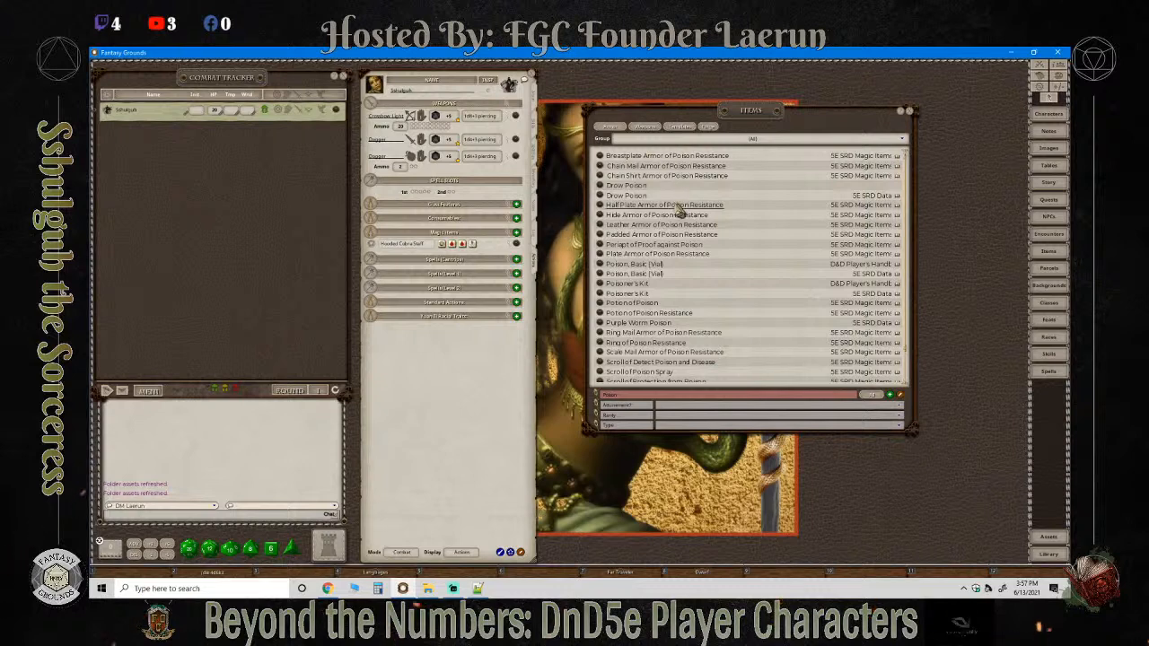
pyautogui.click(535, 164)
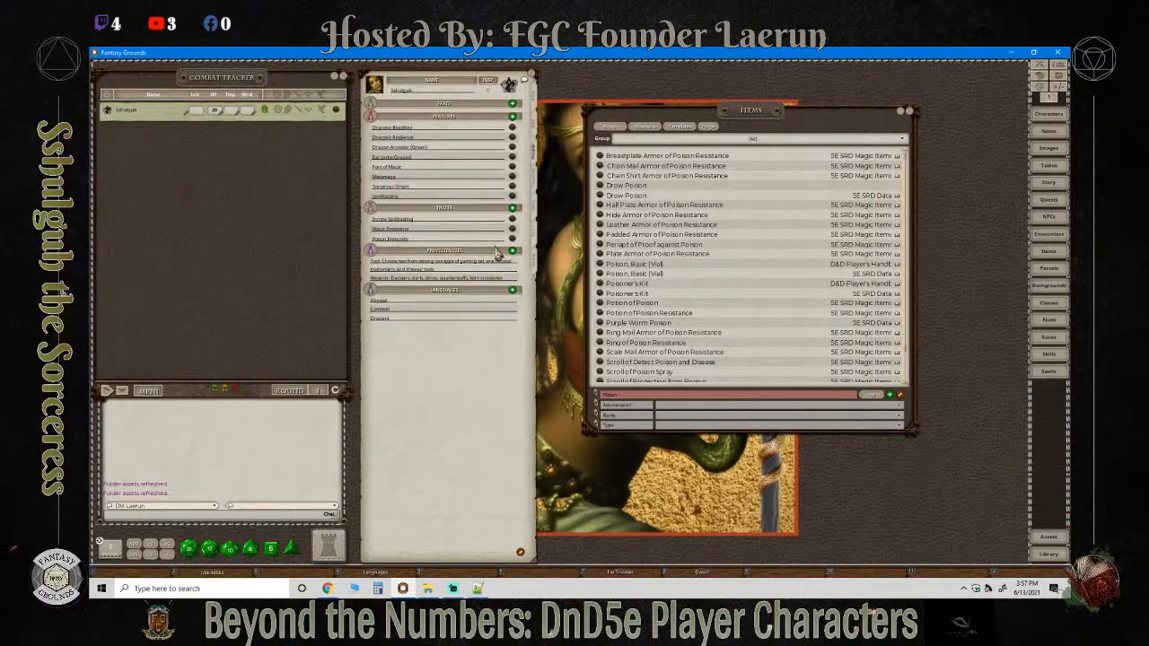
pyautogui.click(535, 180)
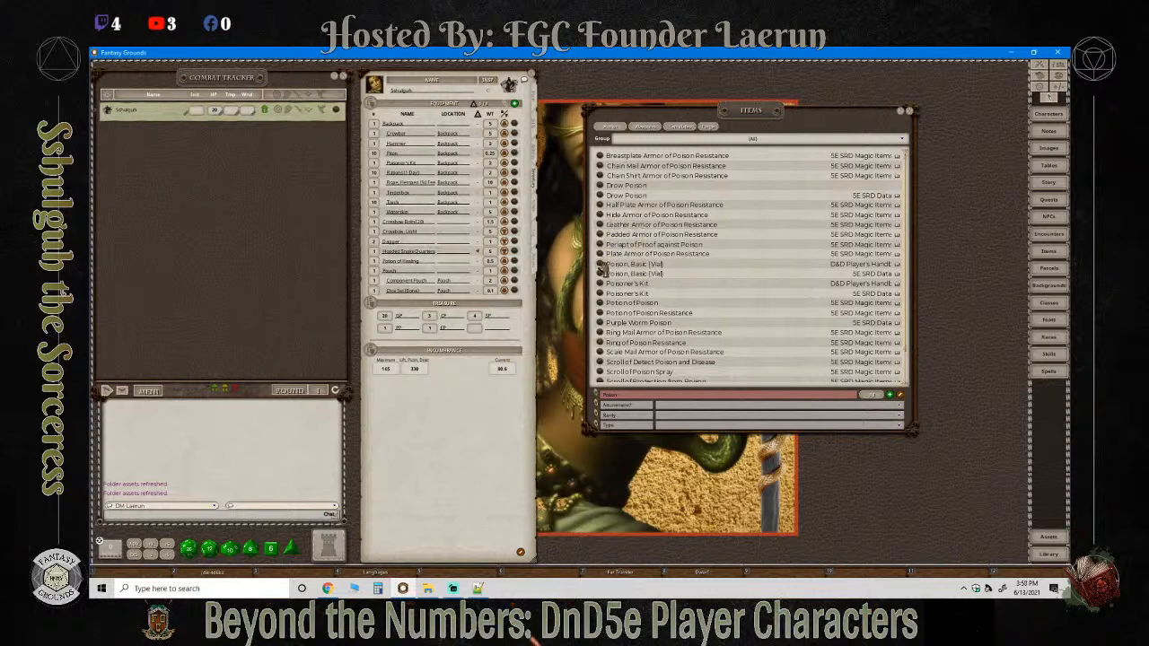
# View the Poison, Basic (Vial) record, copy it into the campaign's items list, and close the original.
pyautogui.moveTo(604, 270)
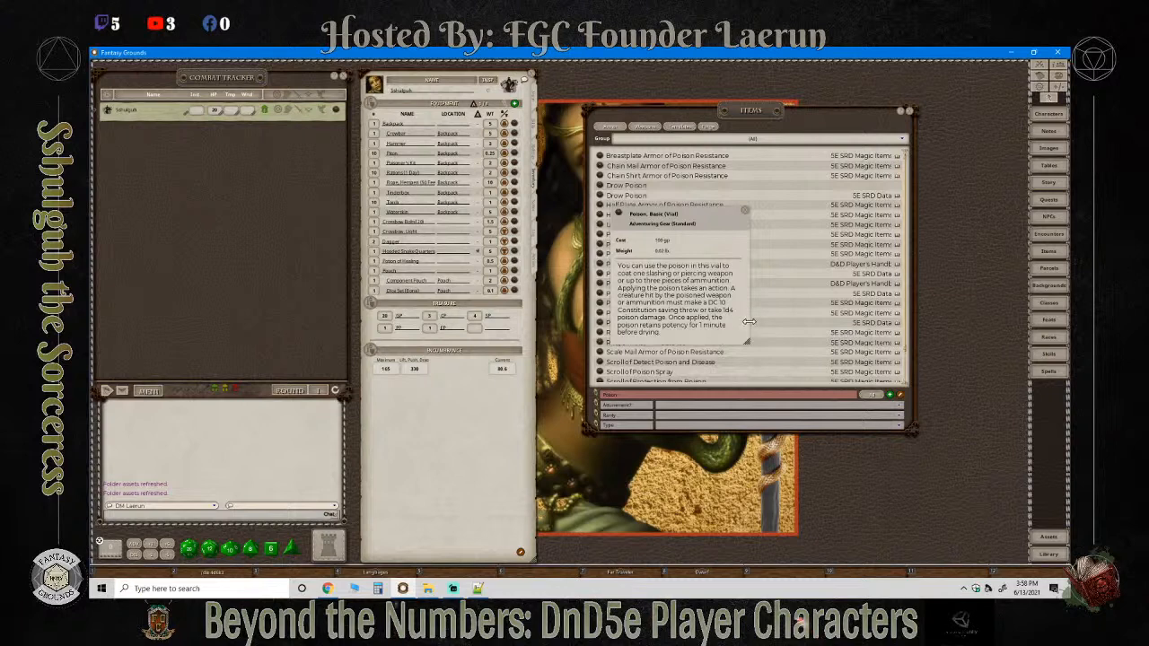
pyautogui.moveTo(763, 225); pyautogui.dragTo(956, 243)
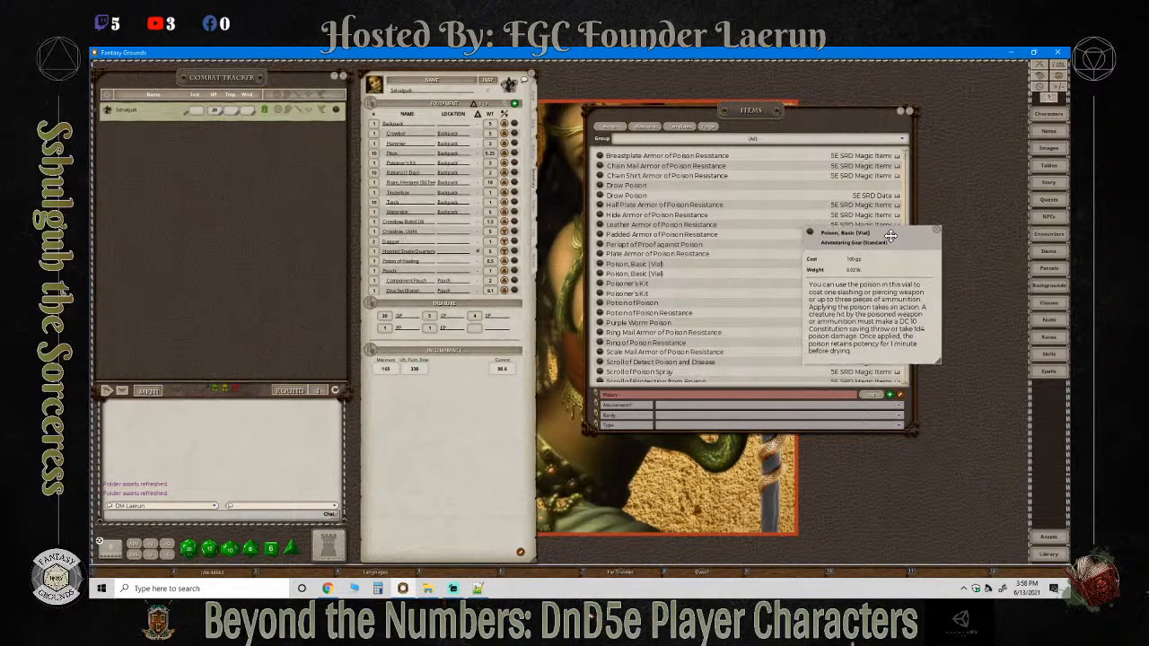
pyautogui.moveTo(811, 235); pyautogui.dragTo(665, 284)
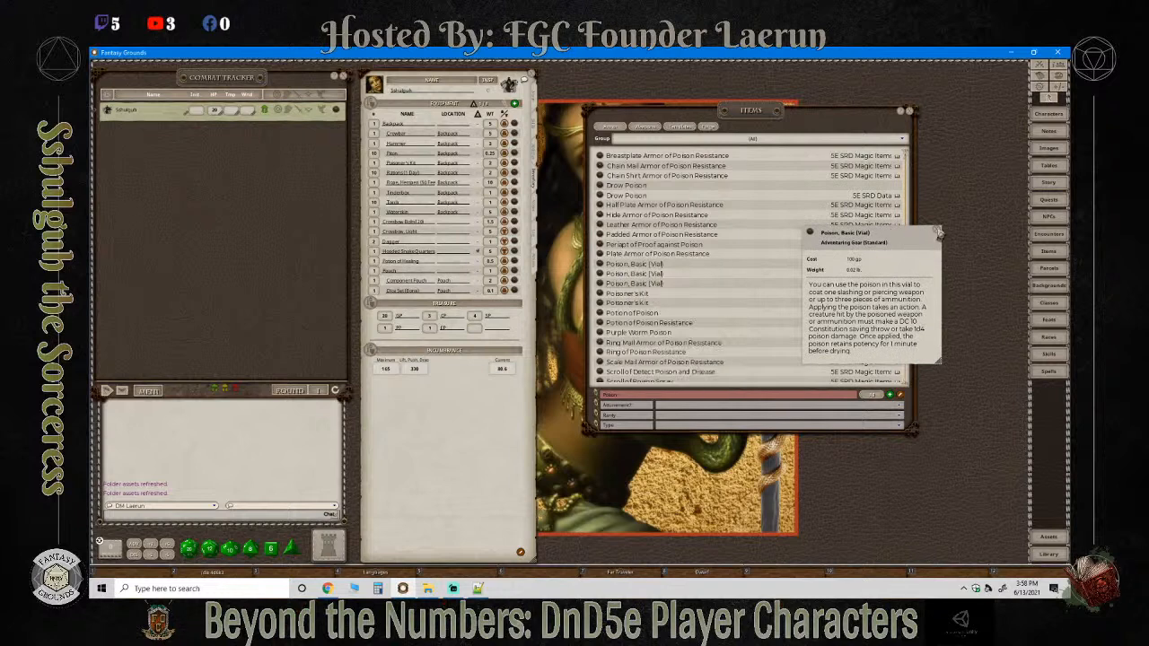
pyautogui.click(936, 231)
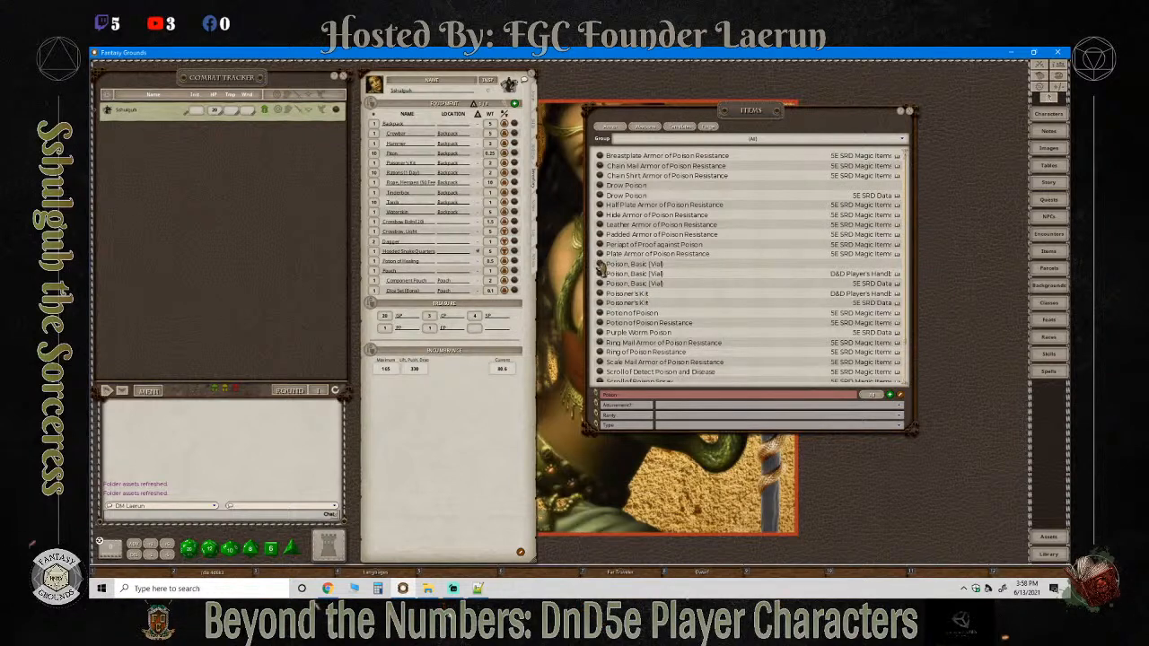
# Put the copied Poison, Basic (Vial) in the Custom Magic Items group, and open its record enlarged and unlocked for editing.
pyautogui.click(849, 142)
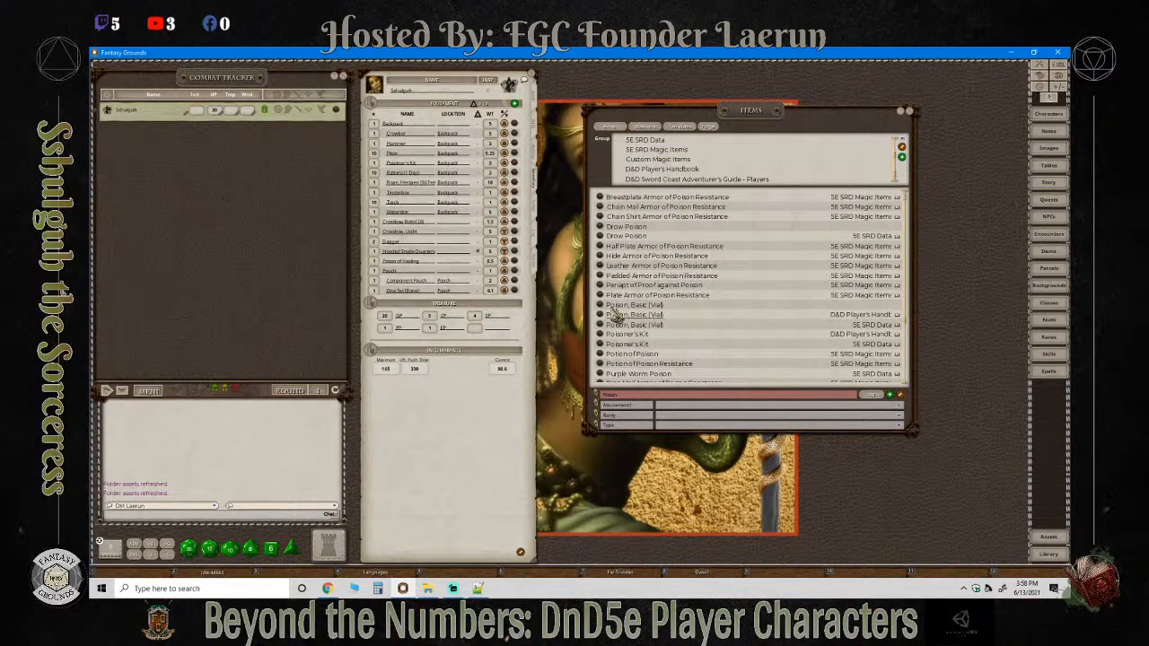
pyautogui.click(669, 160)
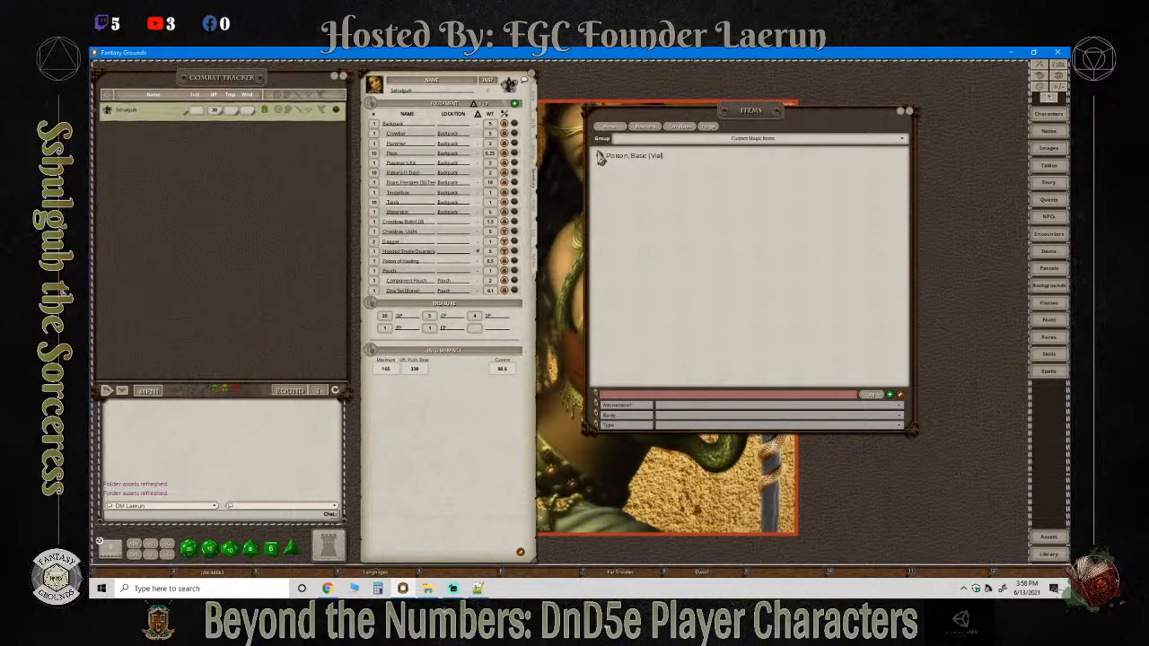
pyautogui.click(604, 157)
pyautogui.moveTo(727, 306); pyautogui.dragTo(752, 202)
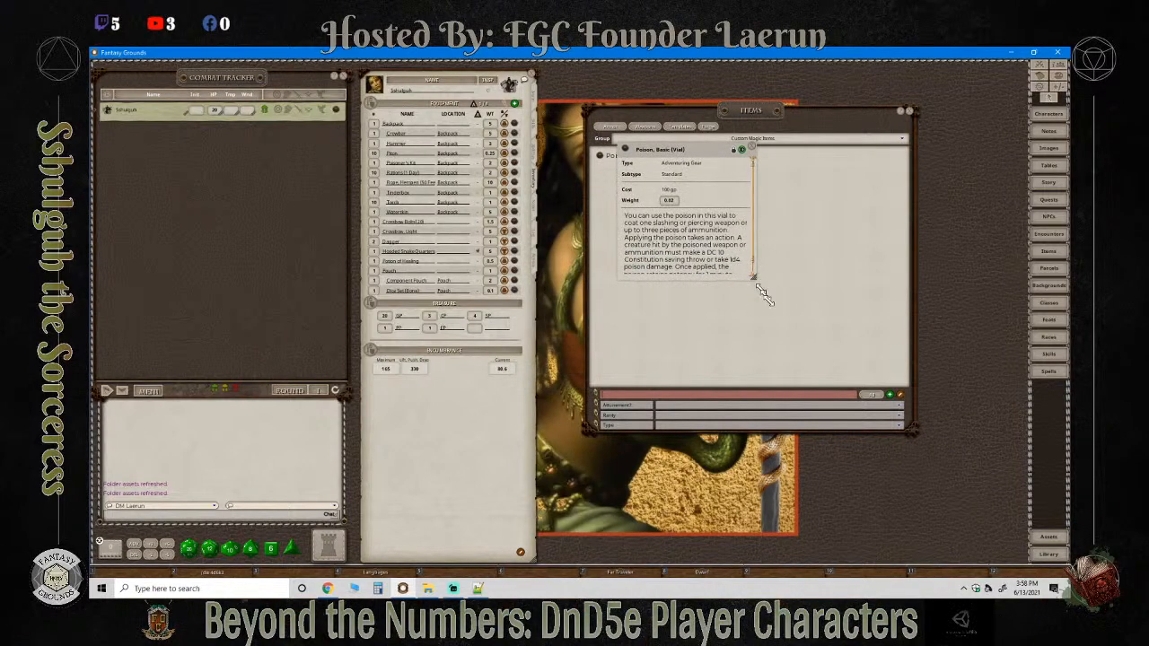
pyautogui.moveTo(752, 277); pyautogui.dragTo(837, 346)
pyautogui.click(804, 150)
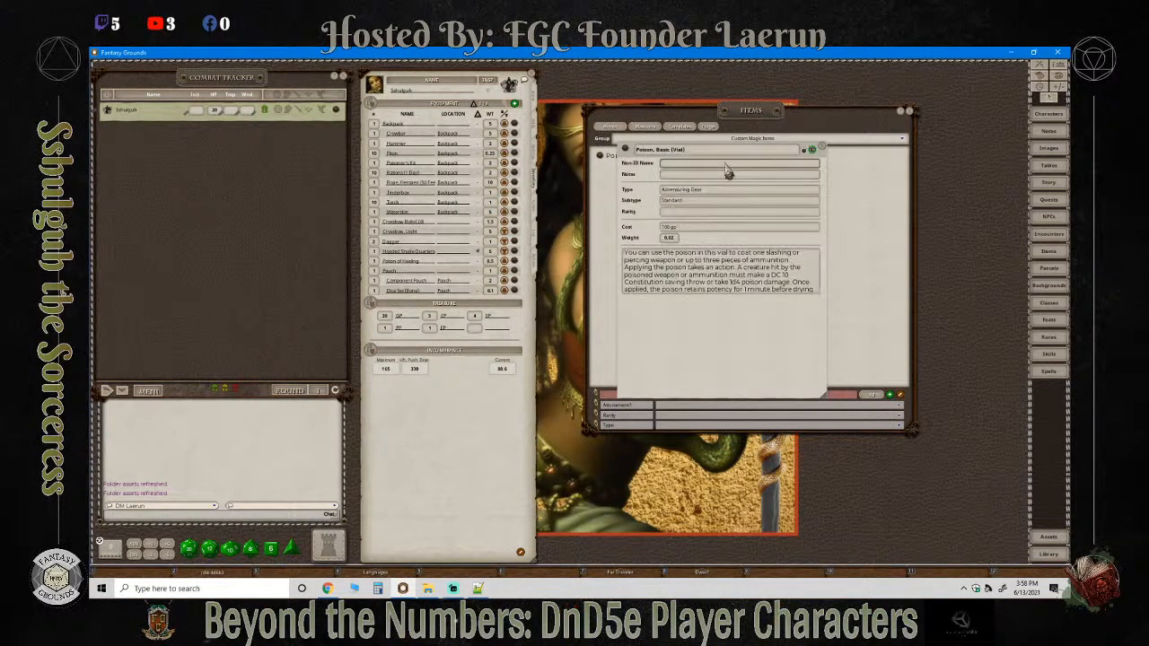
# Set the copied poison's rarity to uncommon, raise its cost, and set its weight to 0.003.
pyautogui.click(687, 213)
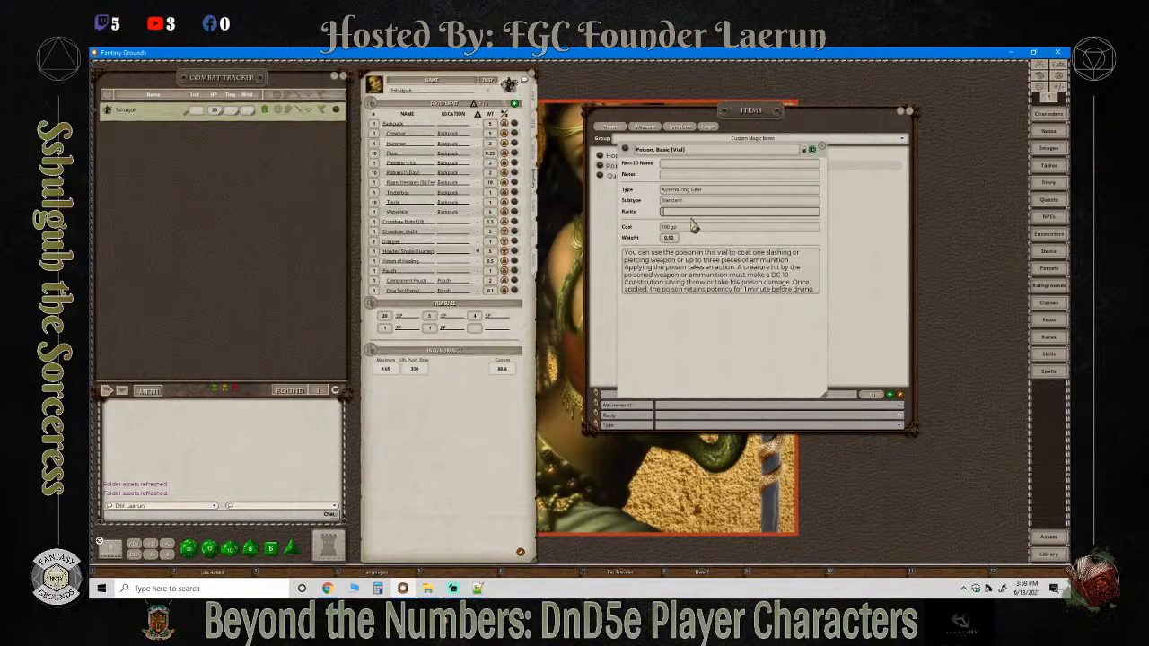
pyautogui.write('uncommon')
pyautogui.click(678, 230)
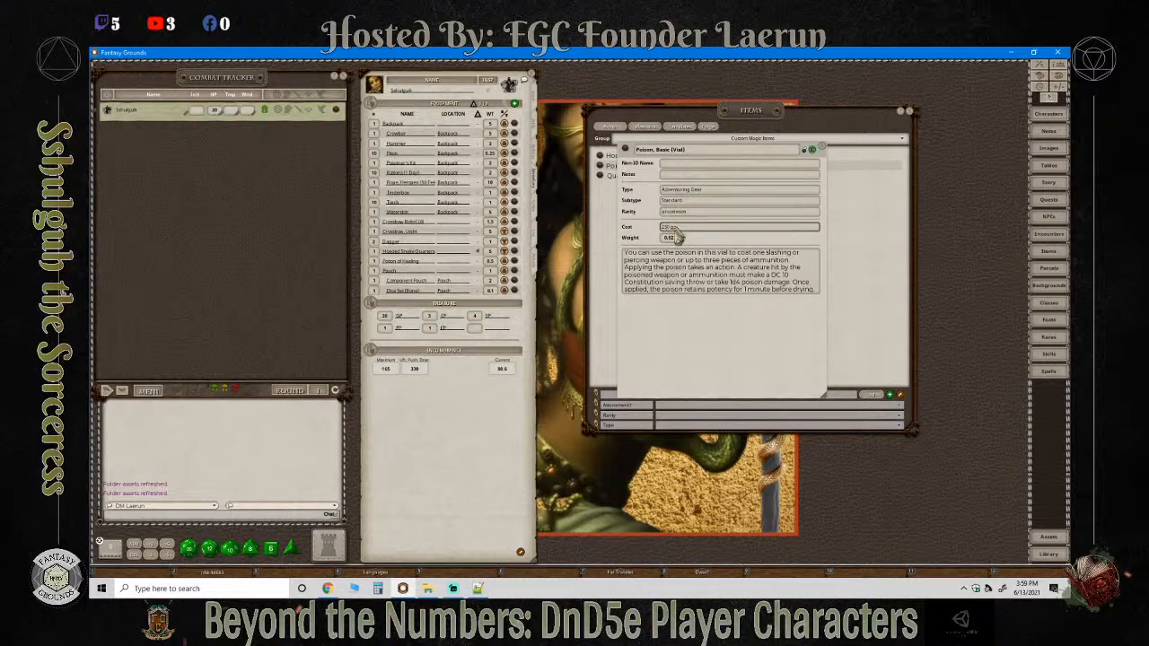
pyautogui.click(670, 237)
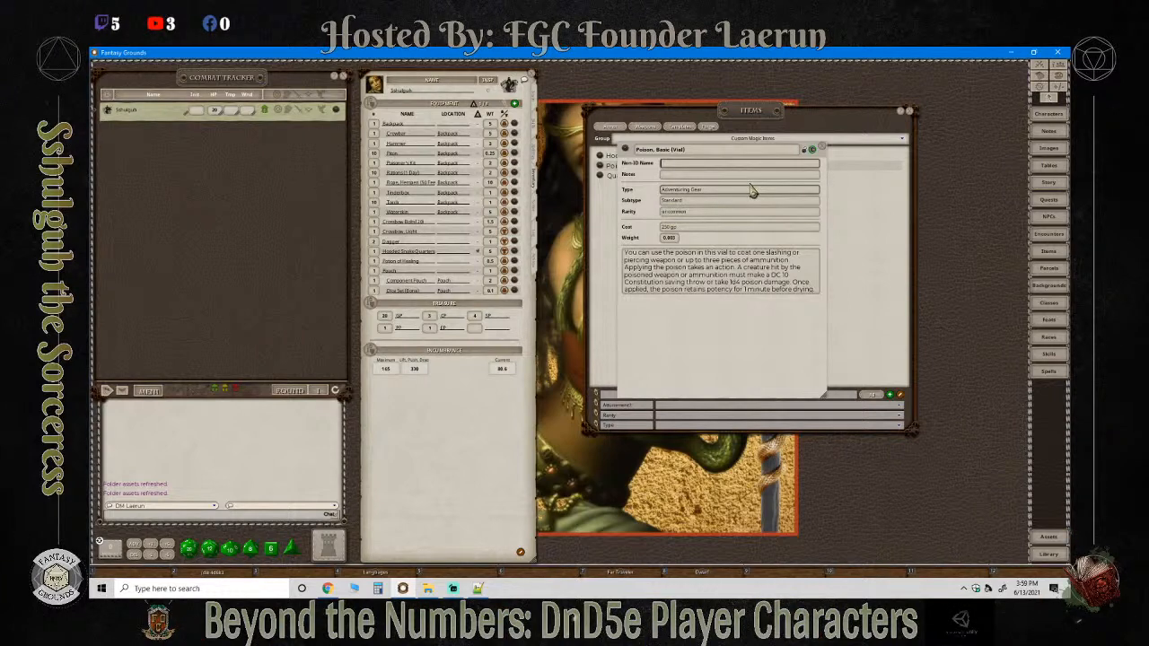
# Enter "vial of liquid" as the poison's non-ID name and mark the item as unidentified.
pyautogui.write('vial of liquid')
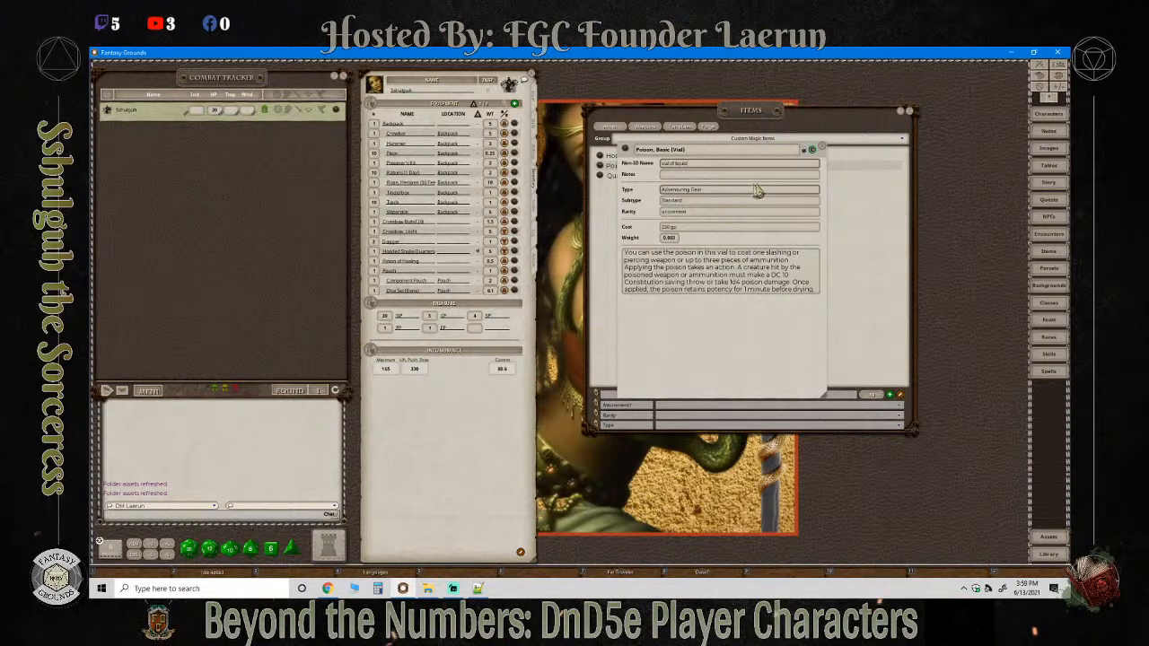
pyautogui.click(812, 149)
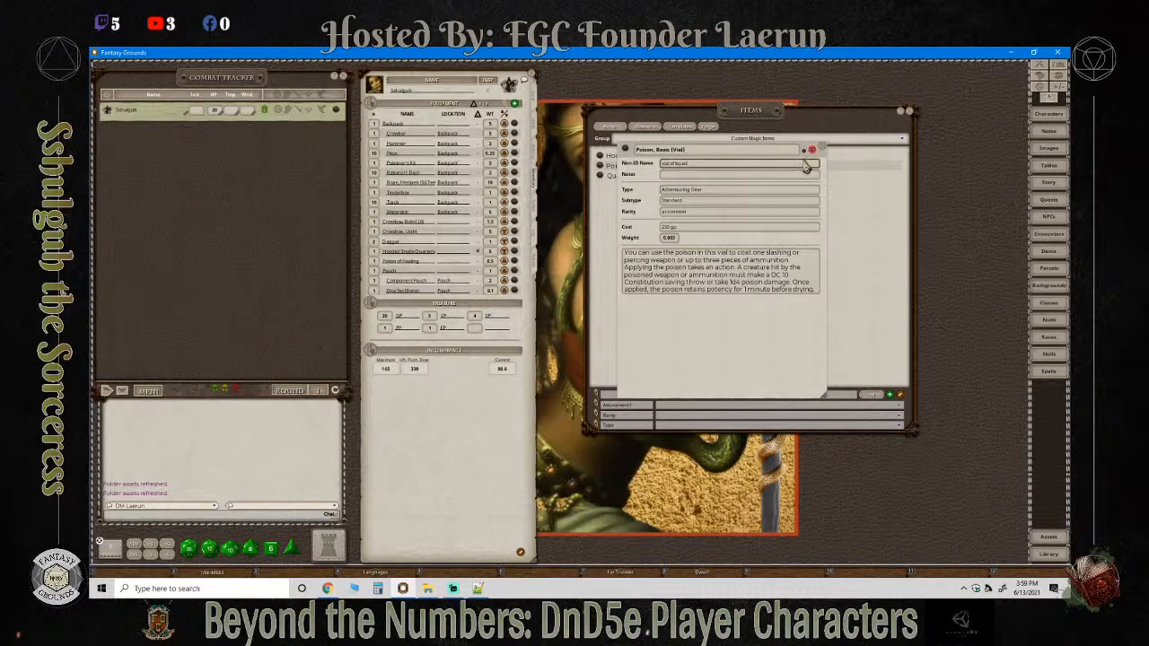
pyautogui.click(763, 175)
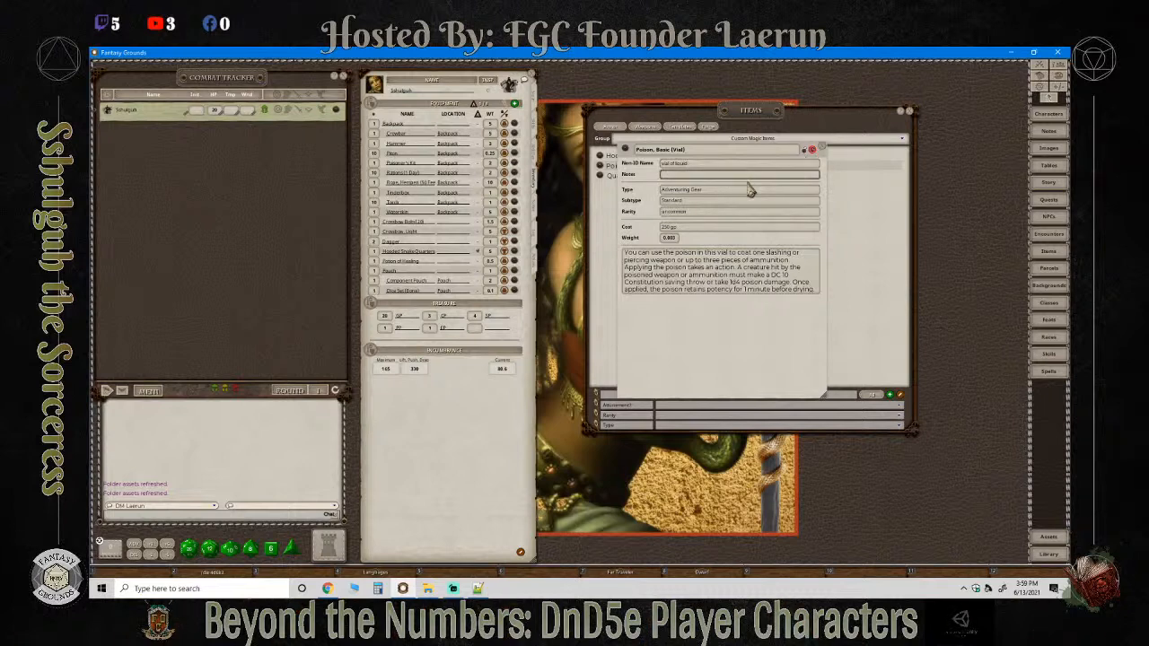
# Change the saving throw in the poison's description to DC 11 and raise its poison damage die.
pyautogui.click(698, 200)
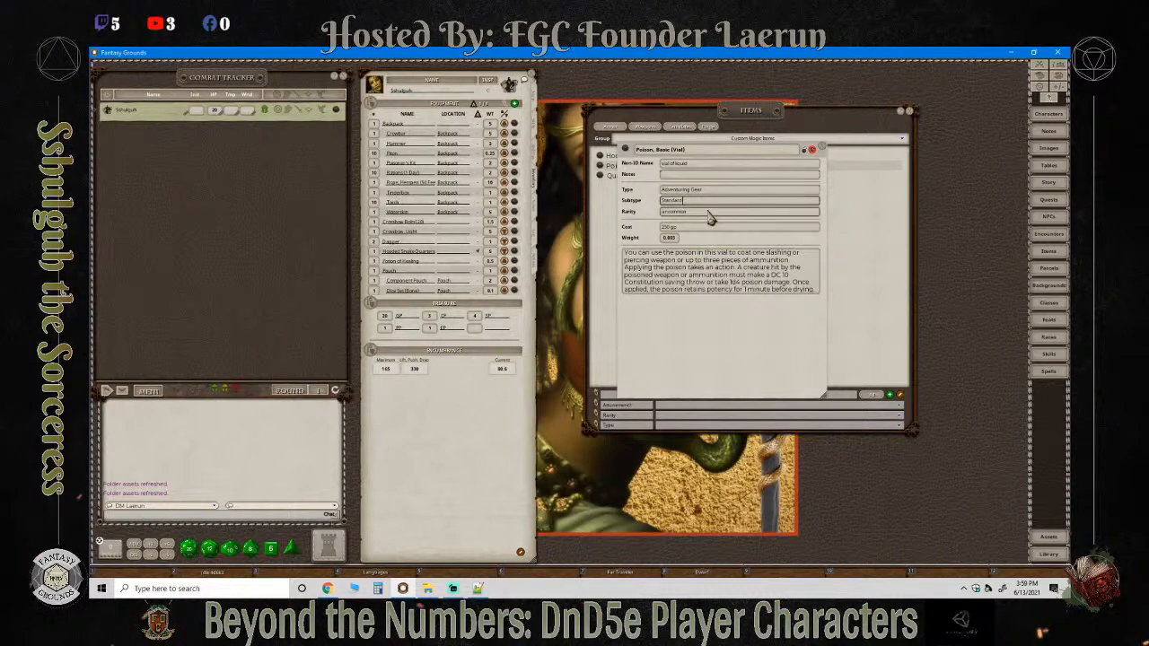
pyautogui.click(696, 227)
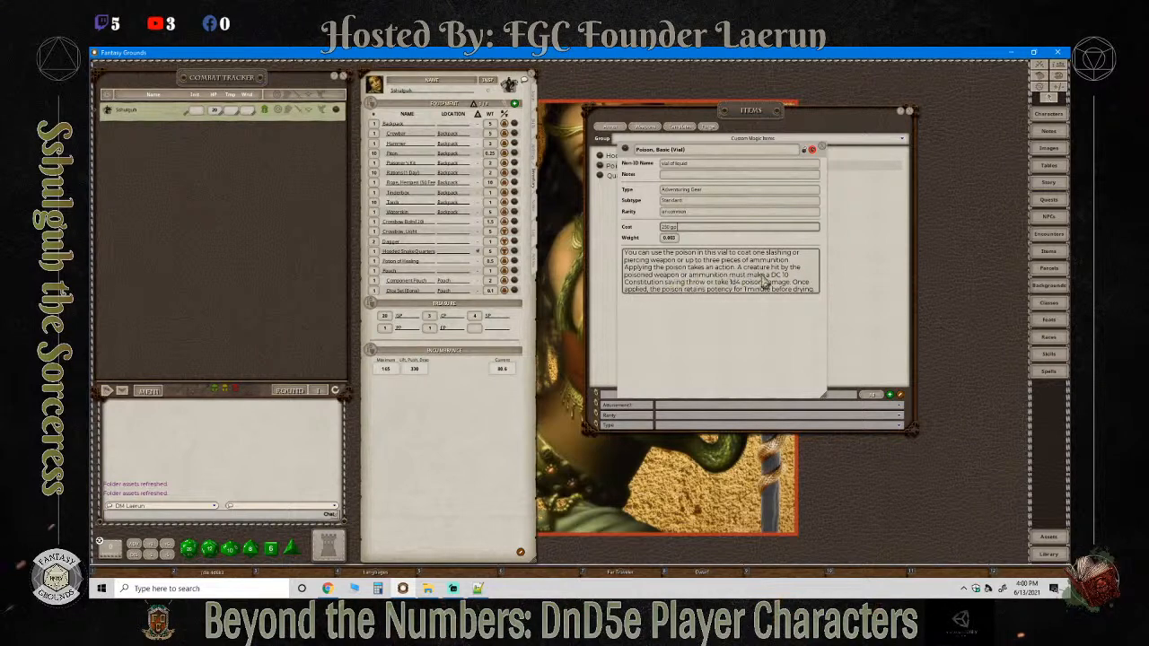
pyautogui.click(807, 291)
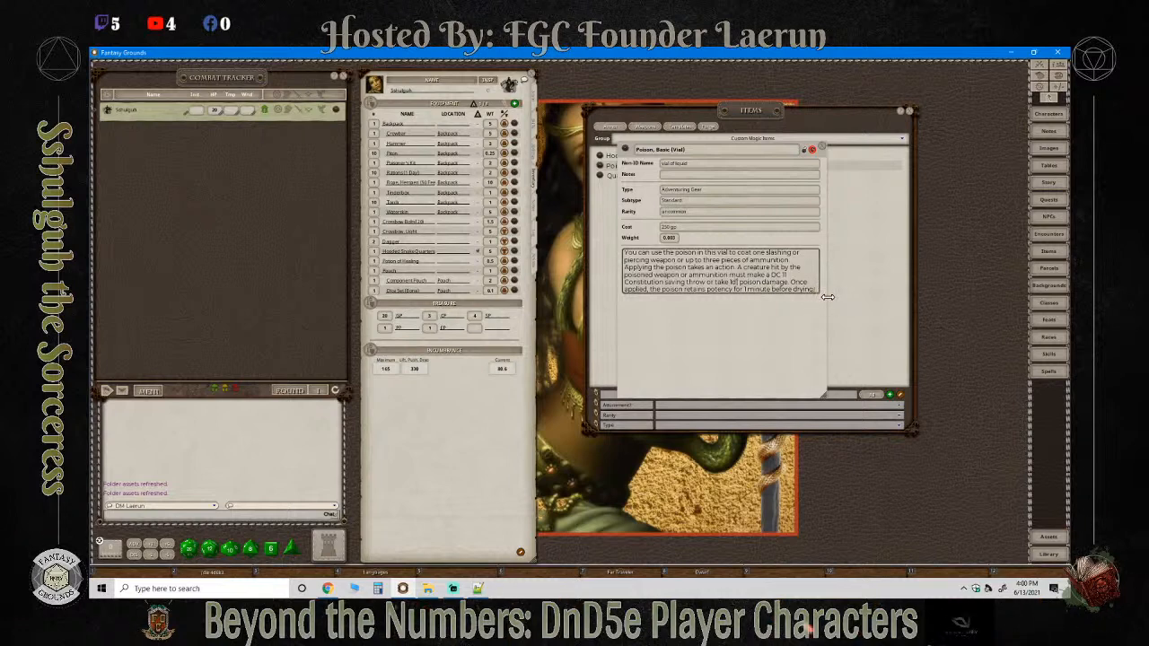
pyautogui.write('he')
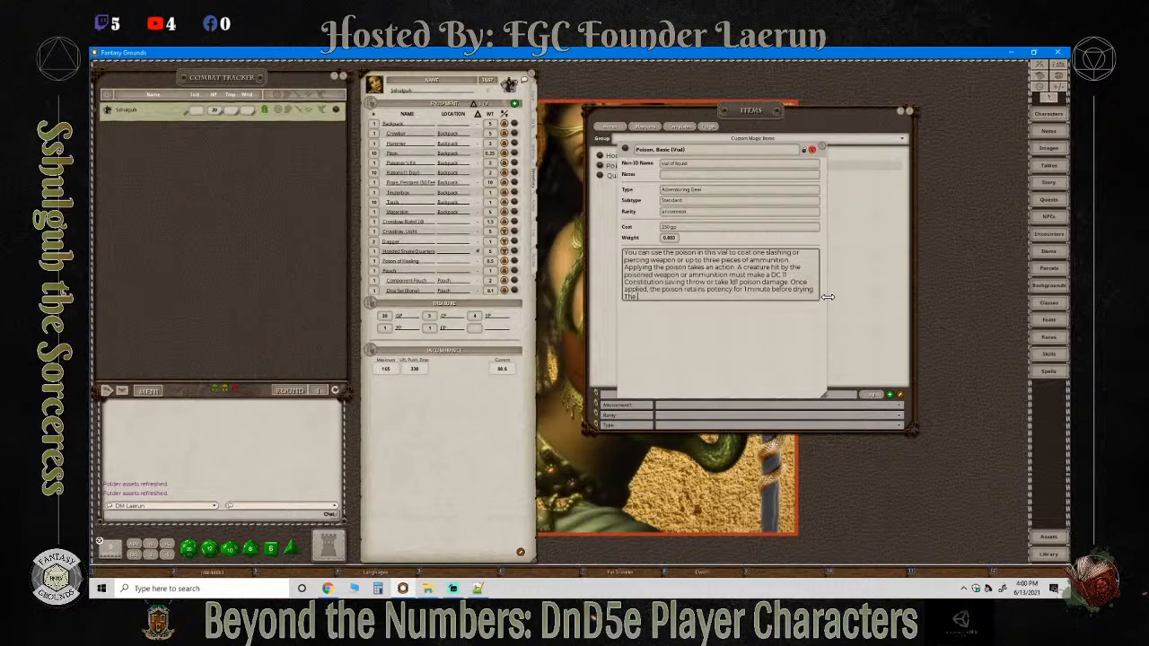
pyautogui.write(' target m')
pyautogui.press('BackSpace')
pyautogui.press('BackSpace')
pyautogui.press('BackSpace')
pyautogui.press('BackSpace')
pyautogui.press('BackSpace')
pyautogui.press('BackSpace')
pyautogui.press('BackSpace')
pyautogui.press('BackSpace')
pyautogui.press('BackSpace')
pyautogui.press('BackSpace')
pyautogui.press('BackSpace')
pyautogui.press('BackSpace')
pyautogui.press('BackSpace')
pyautogui.press('BackSpace')
pyautogui.press('BackSpace')
pyautogui.press('BackSpace')
pyautogui.press('BackSpace')
pyautogui.press('BackSpace')
pyautogui.press('BackSpace')
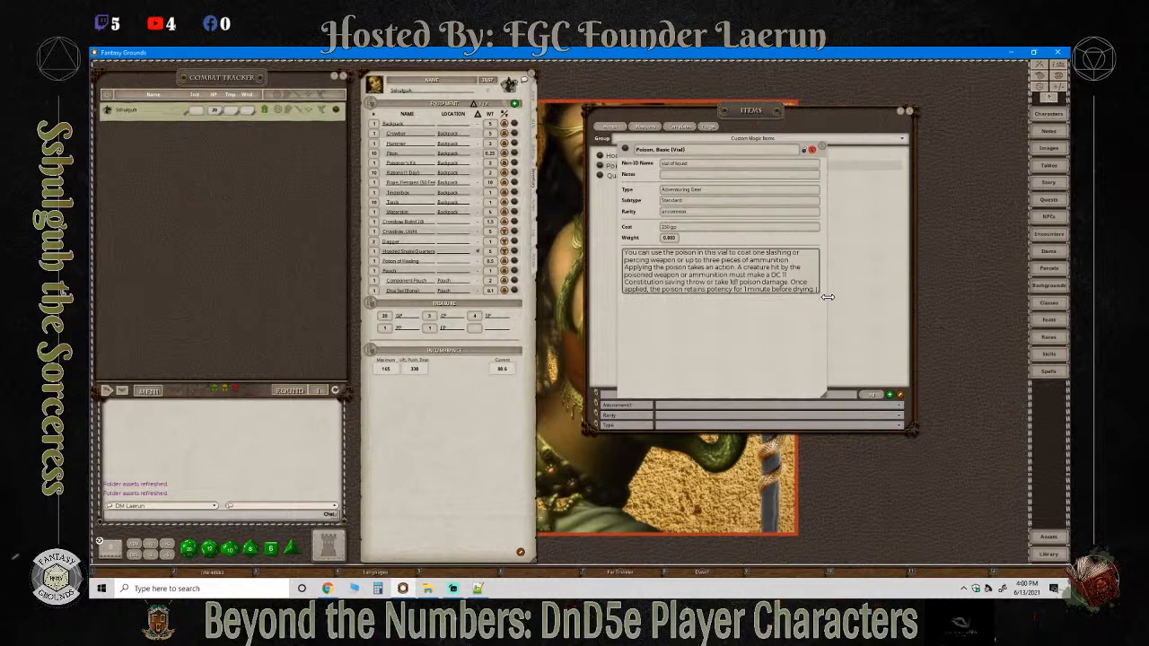
# Append "If the target the saving throw, they also suffer from paralysis for four rounds." to the poison's description.
pyautogui.write('If')
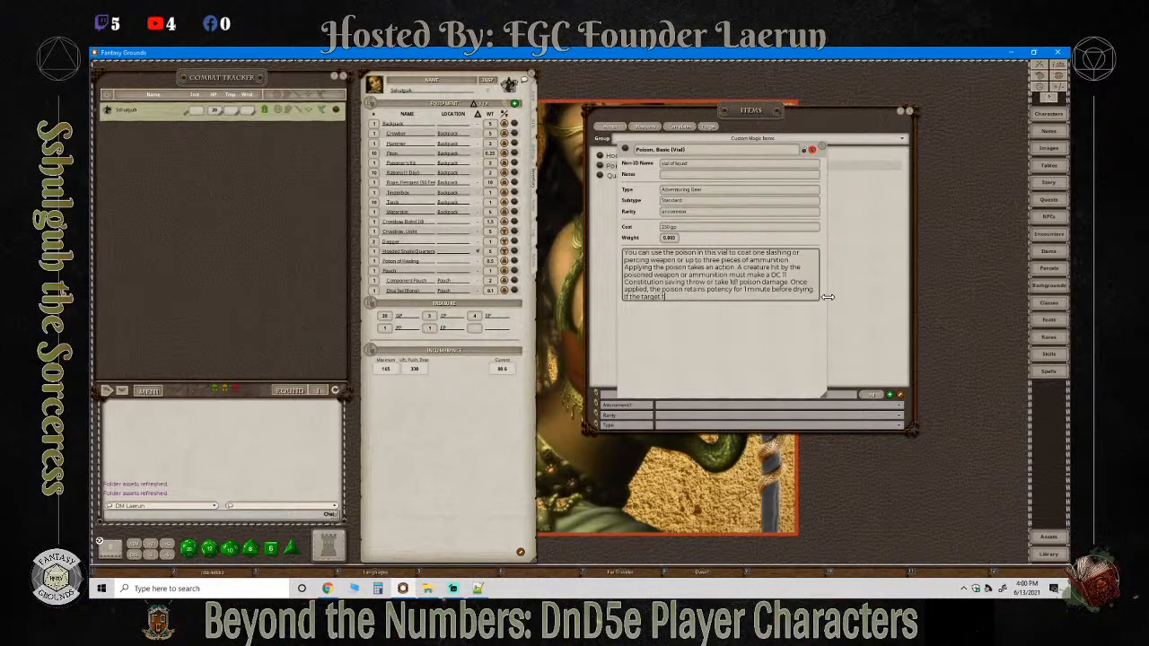
pyautogui.write(' the target the saving thr')
pyautogui.write('ow, they')
pyautogui.write(' also suffi')
pyautogui.write('r from ')
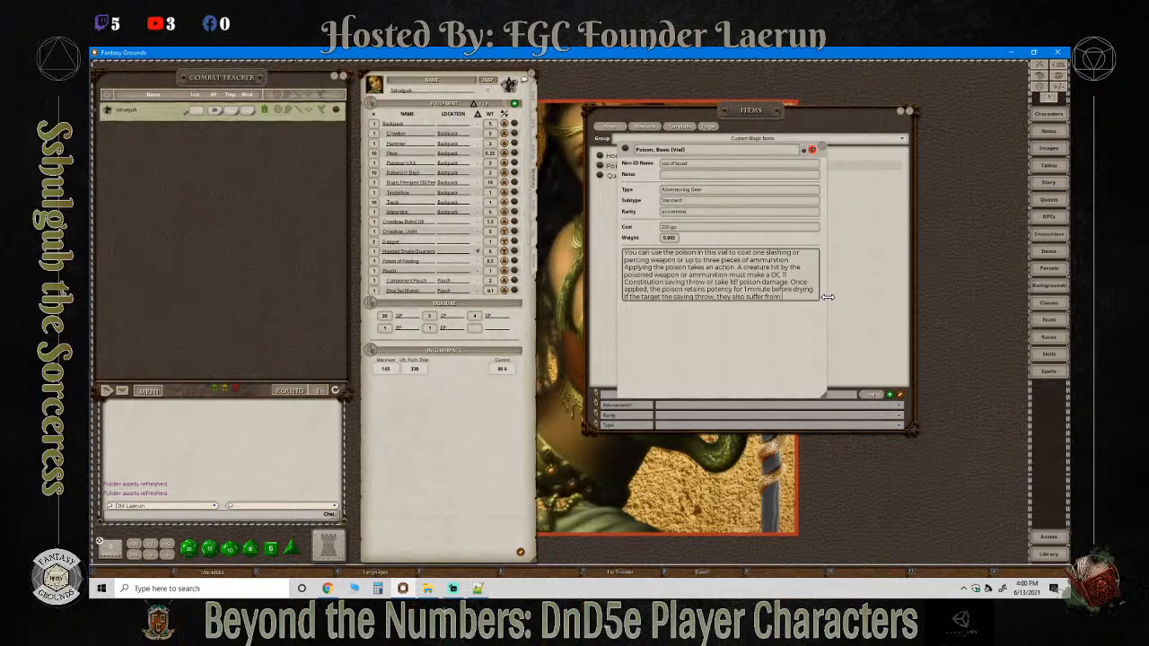
pyautogui.write('paral')
pyautogui.press('BackSpace')
pyautogui.write('sis for 1')
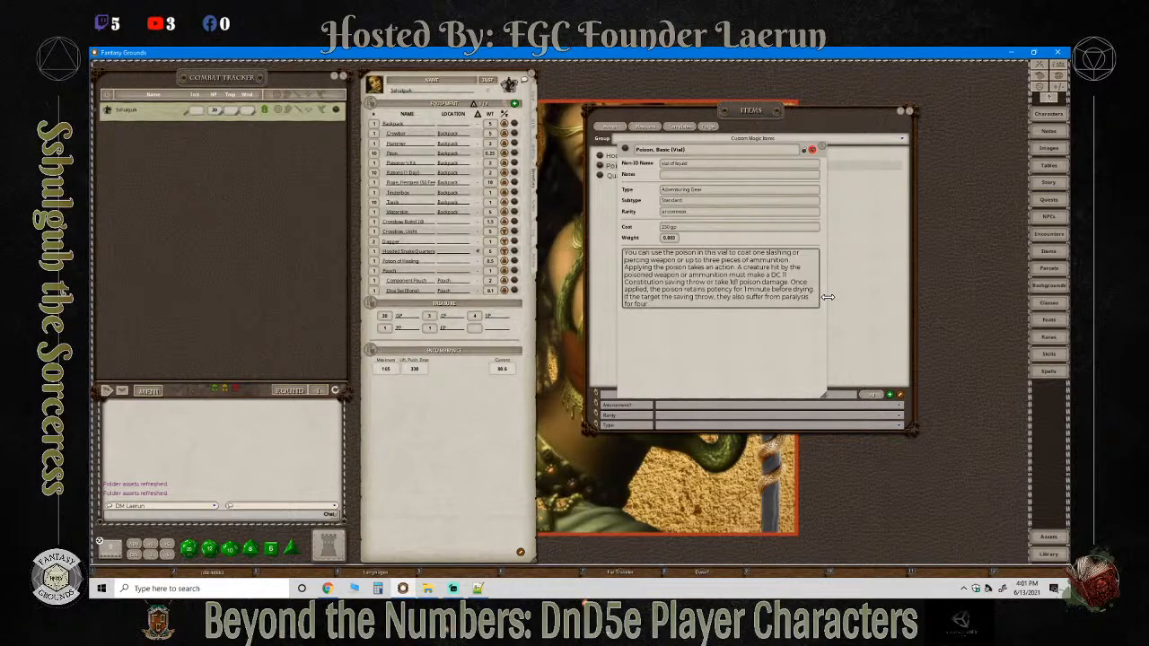
pyautogui.write('ounds.')
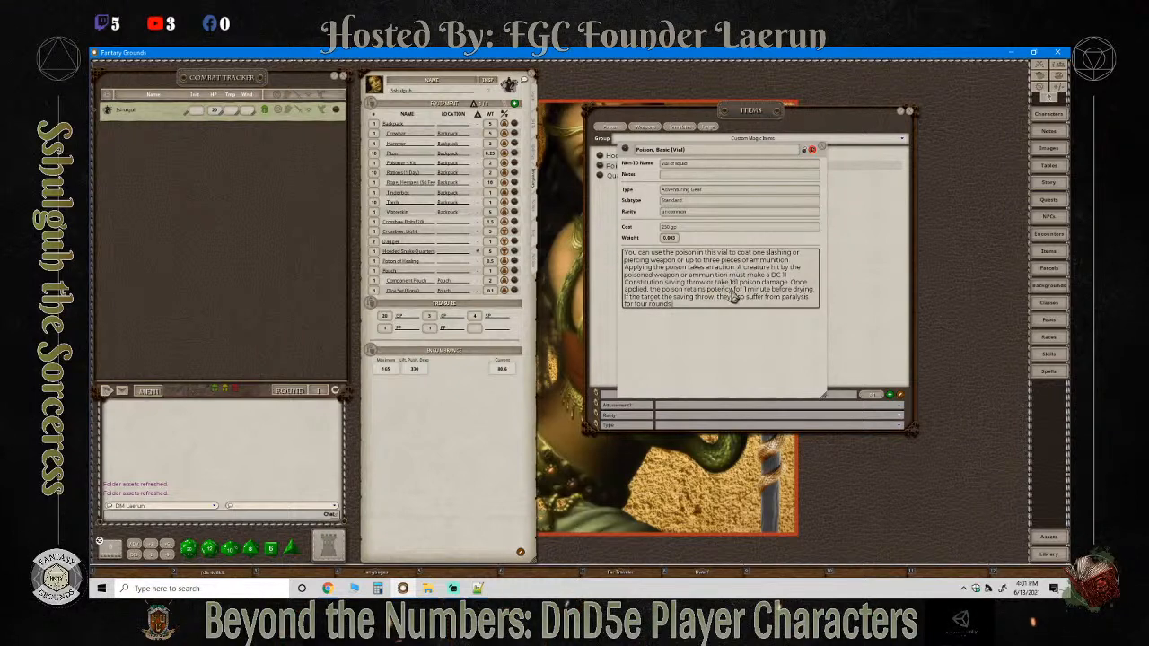
# Select the whole description, rename the item "Poison, Snake (Vial)", and lock and close its record.
pyautogui.moveTo(675, 307); pyautogui.dragTo(622, 257)
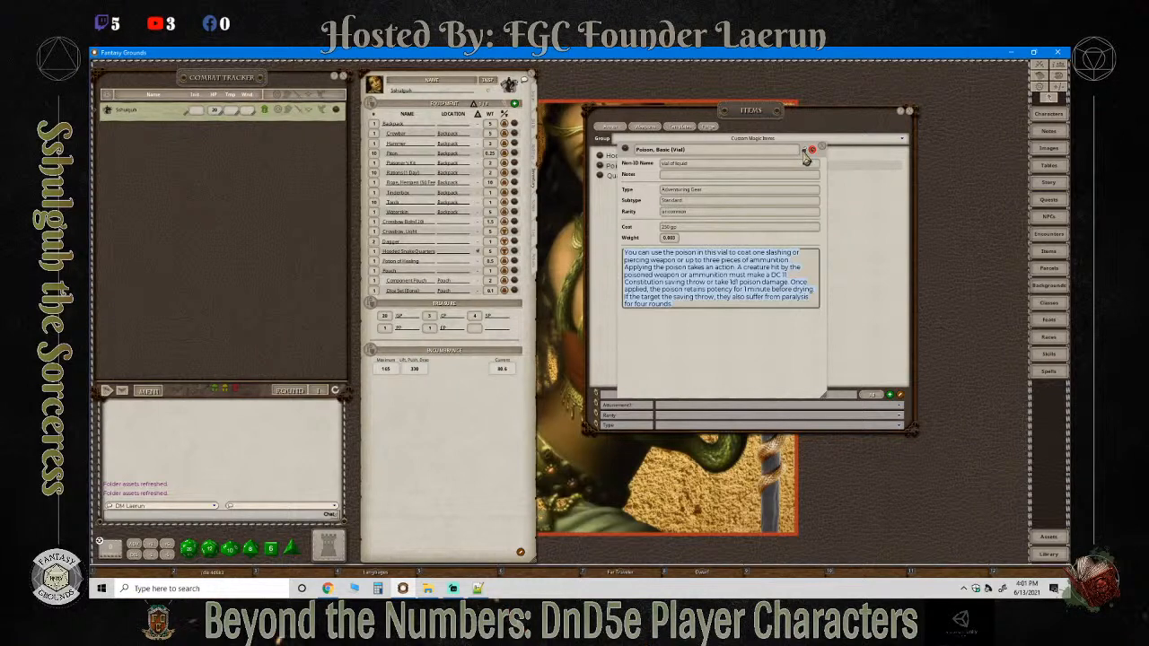
pyautogui.click(725, 151)
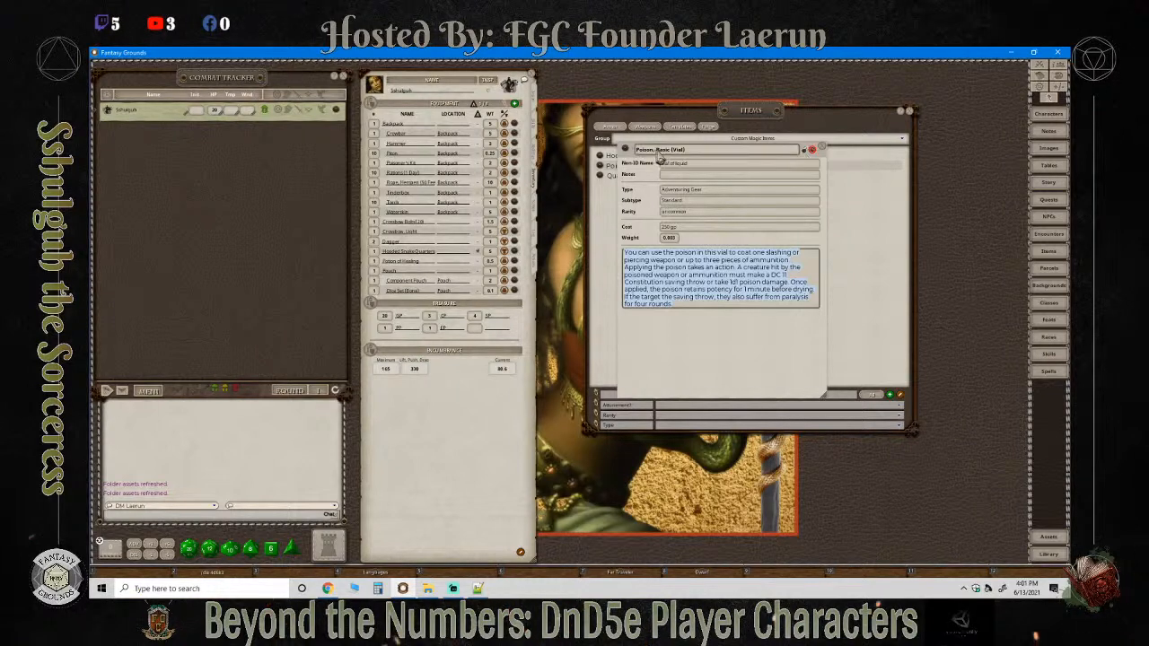
pyautogui.click(675, 162)
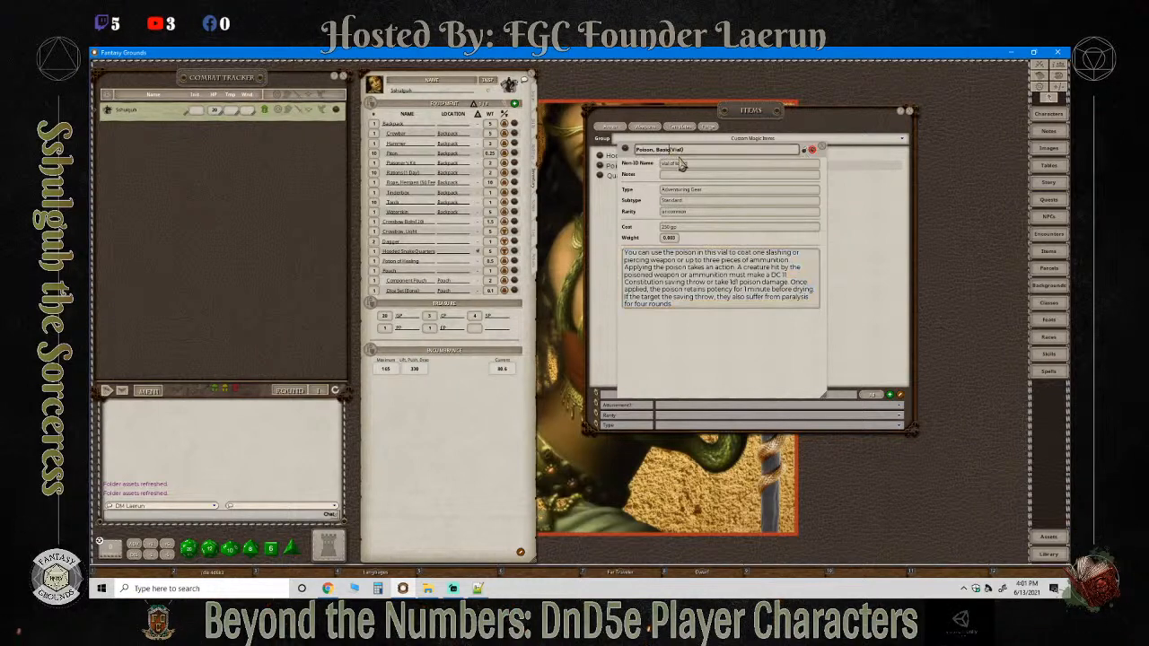
pyautogui.write('Snake')
pyautogui.click(812, 150)
pyautogui.click(820, 149)
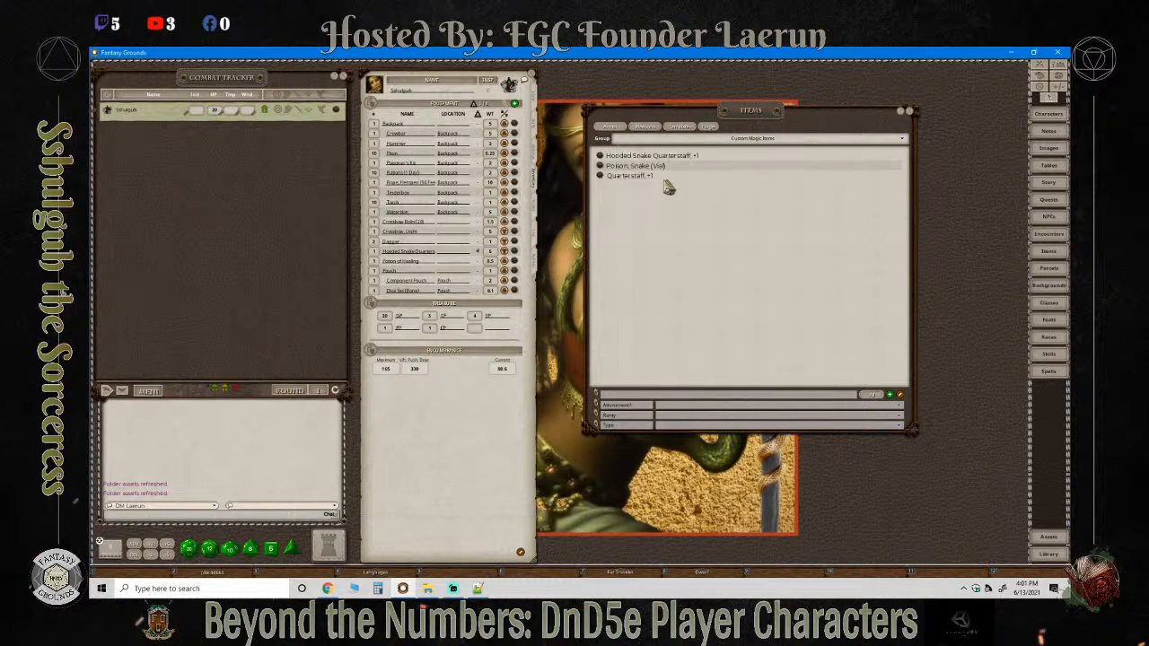
# Check the Poison, Snake (Vial) record, and add the item to the character's inventory with the location Pouch.
pyautogui.click(602, 168)
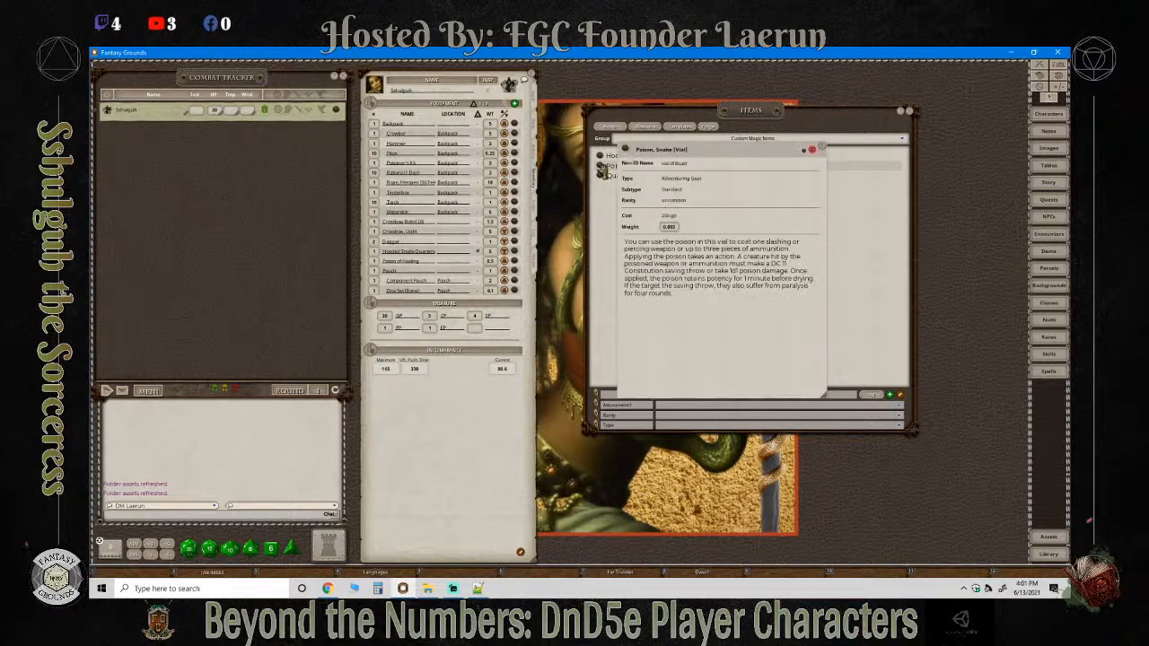
pyautogui.click(822, 148)
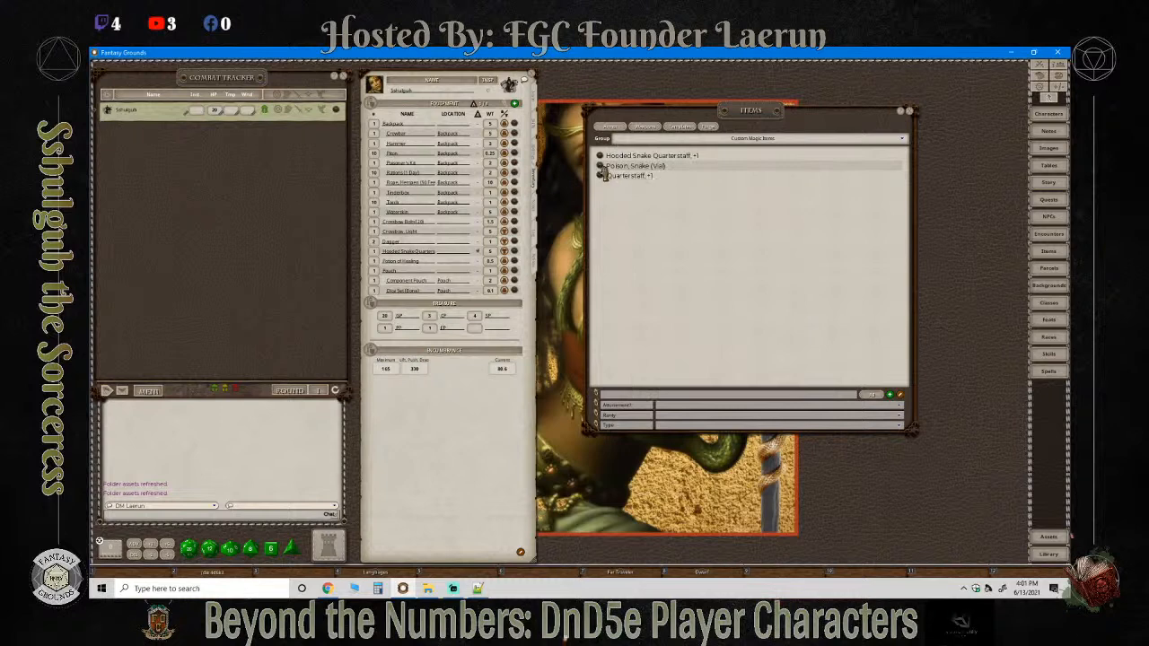
pyautogui.moveTo(421, 215); pyautogui.dragTo(420, 225)
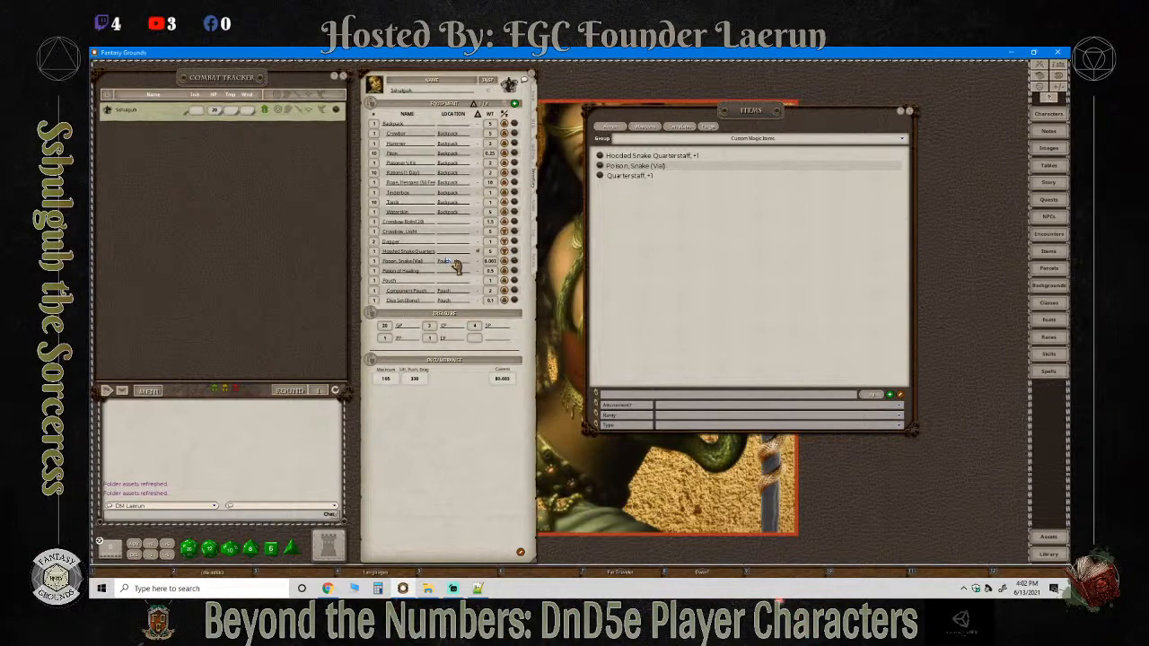
# Store the snake poison vial in the Pouch, and add an entry named Snake Poison to the Magic Items actions.
pyautogui.moveTo(456, 267); pyautogui.dragTo(418, 280)
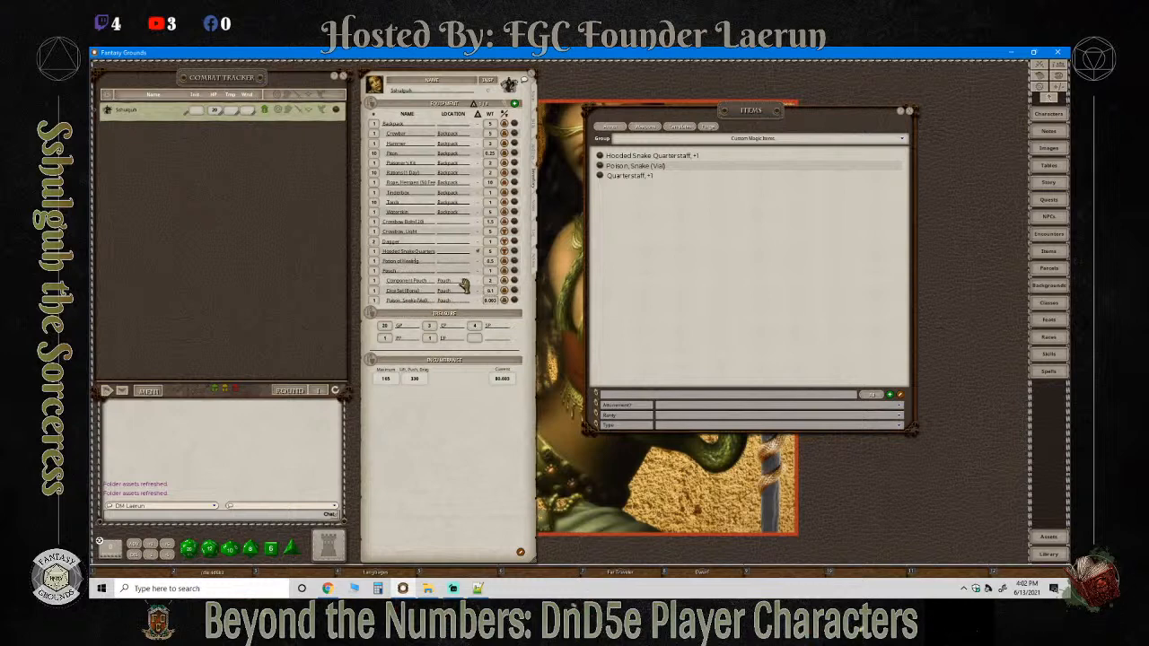
pyautogui.click(536, 264)
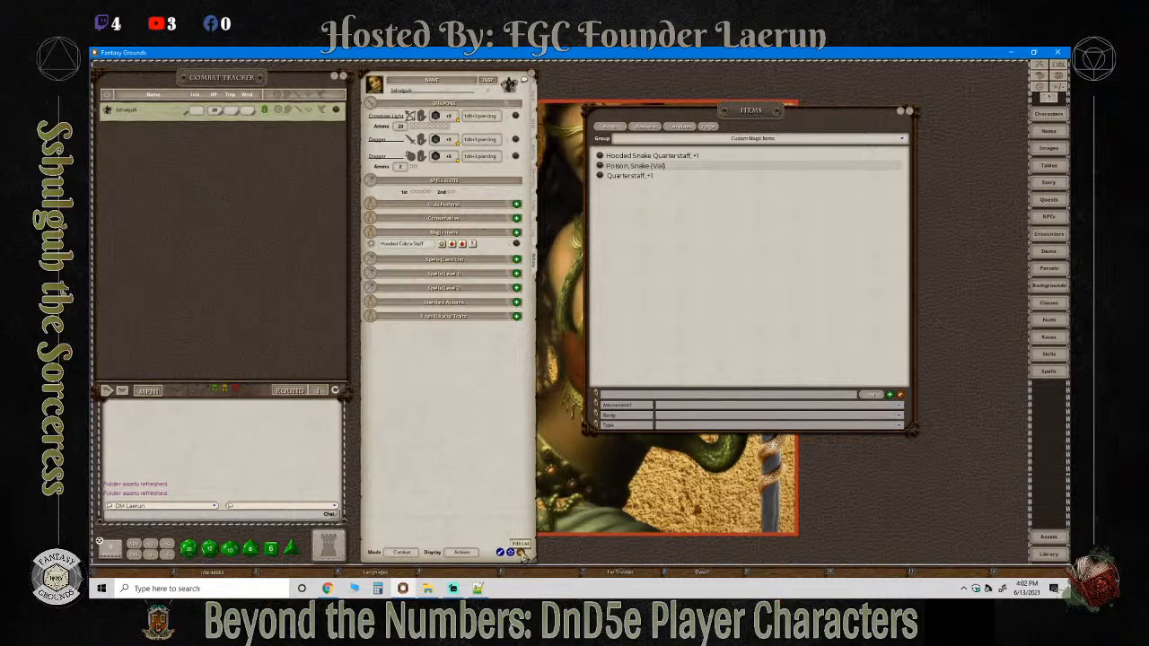
pyautogui.click(516, 232)
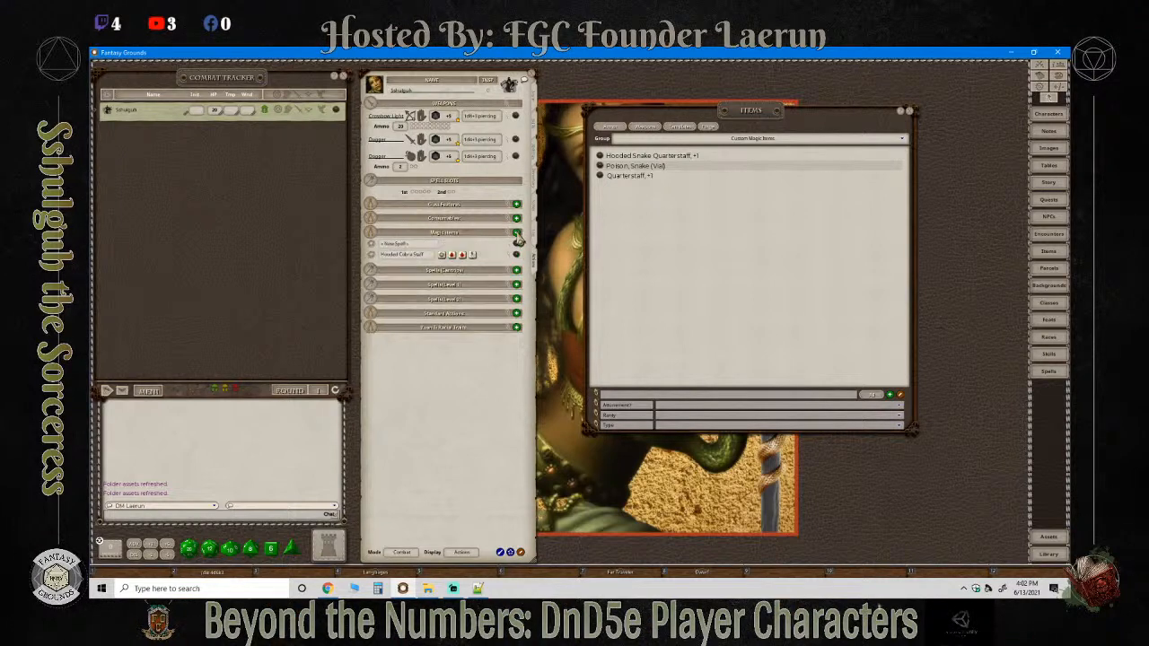
pyautogui.click(411, 245)
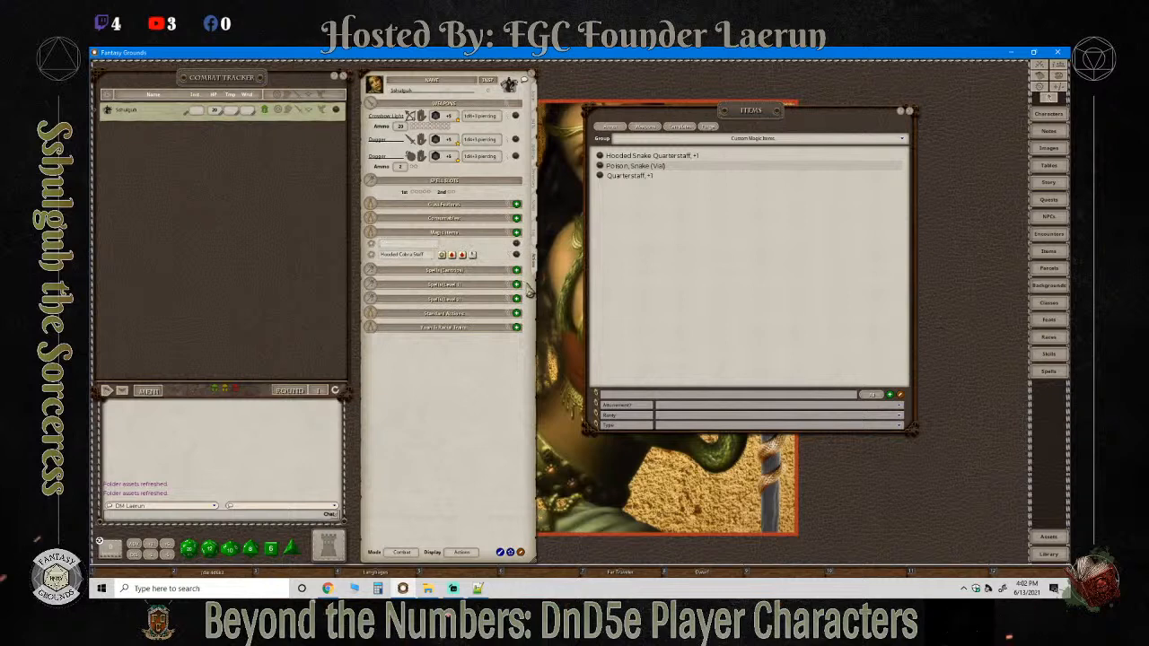
pyautogui.write('S')
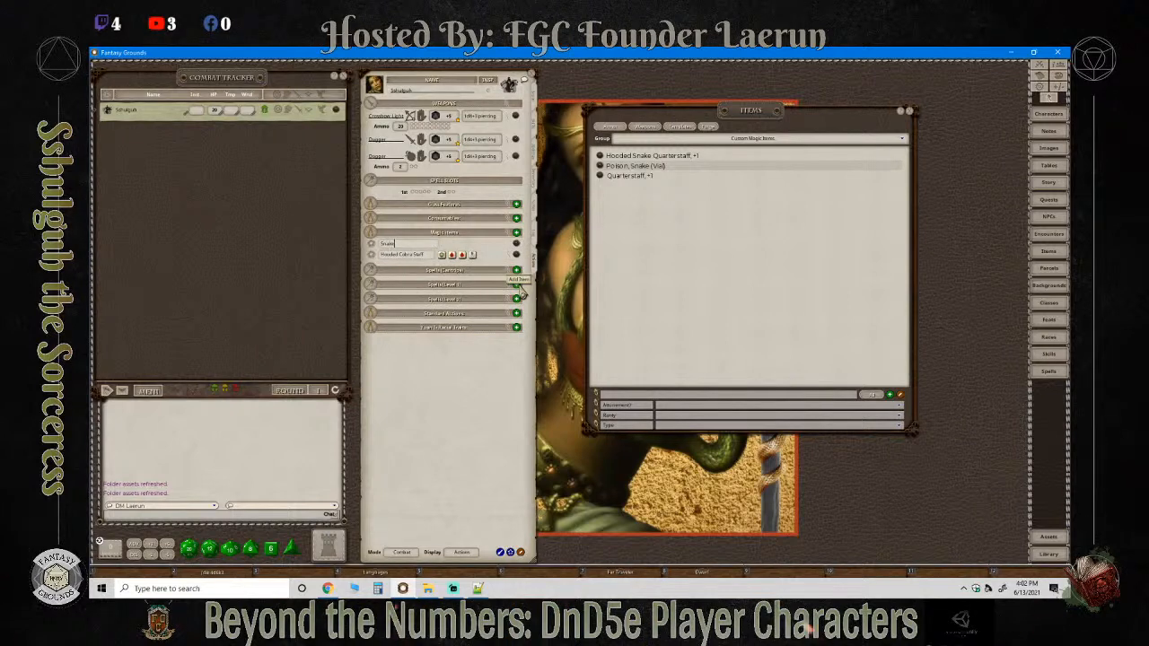
pyautogui.write('nake Fasi')
pyautogui.press('BackSpace')
pyautogui.press('BackSpace')
pyautogui.click(470, 249)
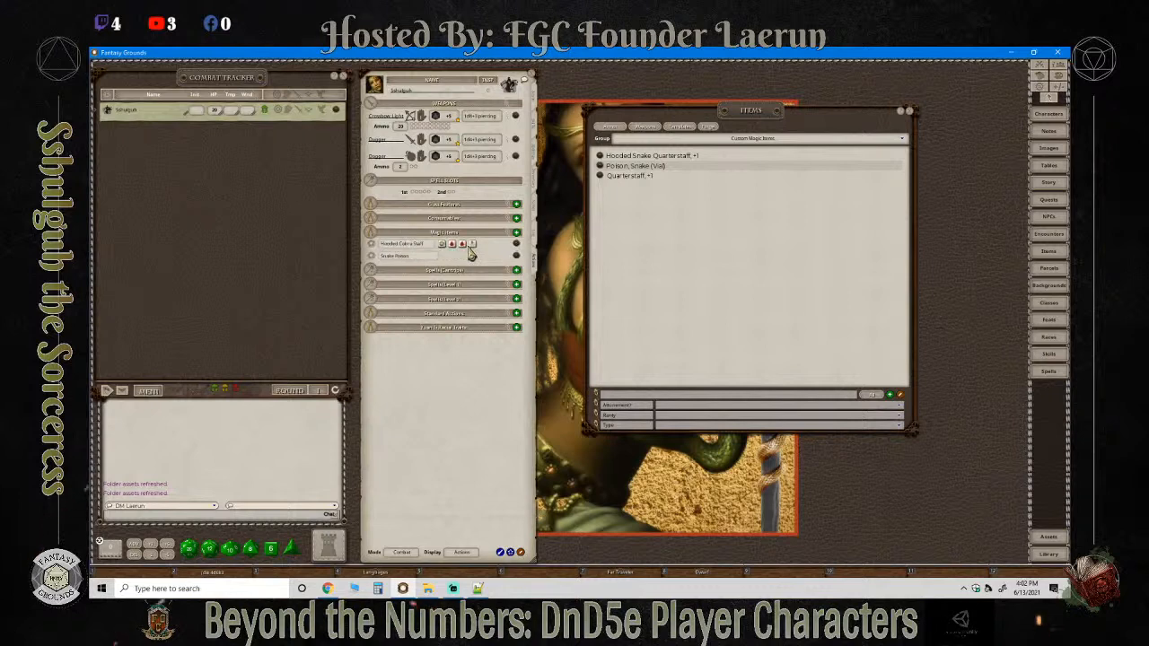
# Switch the actions to Preparation mode with Group display, and give Snake Poison 3 uses with the Once period.
pyautogui.click(406, 553)
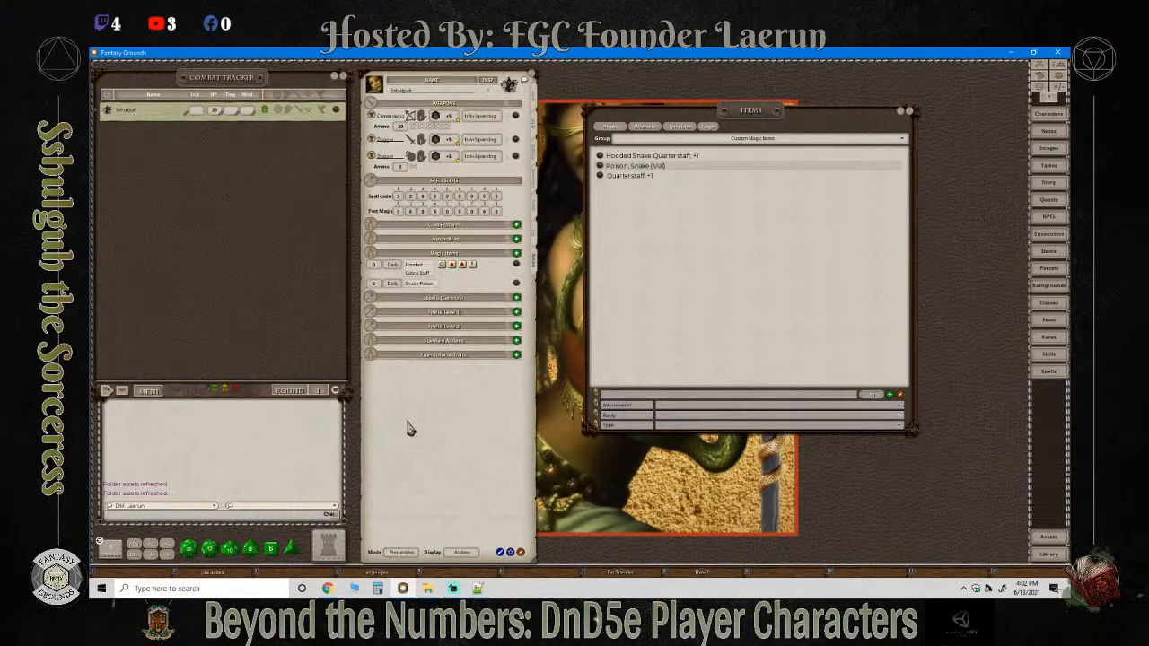
pyautogui.click(461, 554)
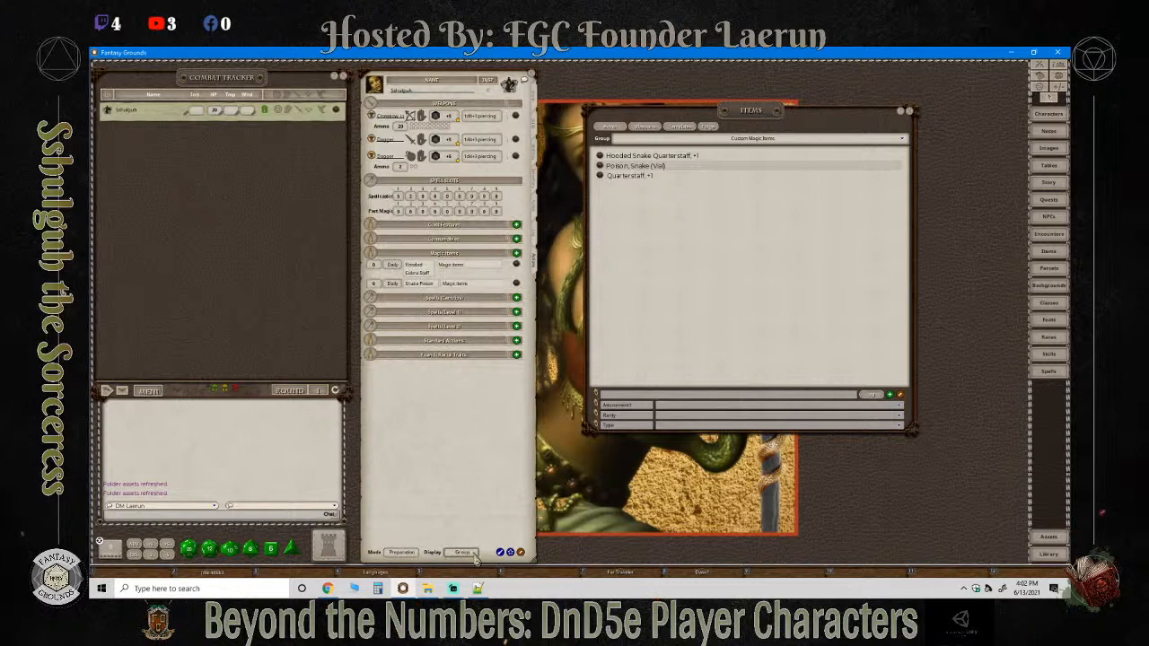
# Add a Cast action to the Snake Poison entry and open its settings beside the character sheet.
pyautogui.rightClick(428, 286)
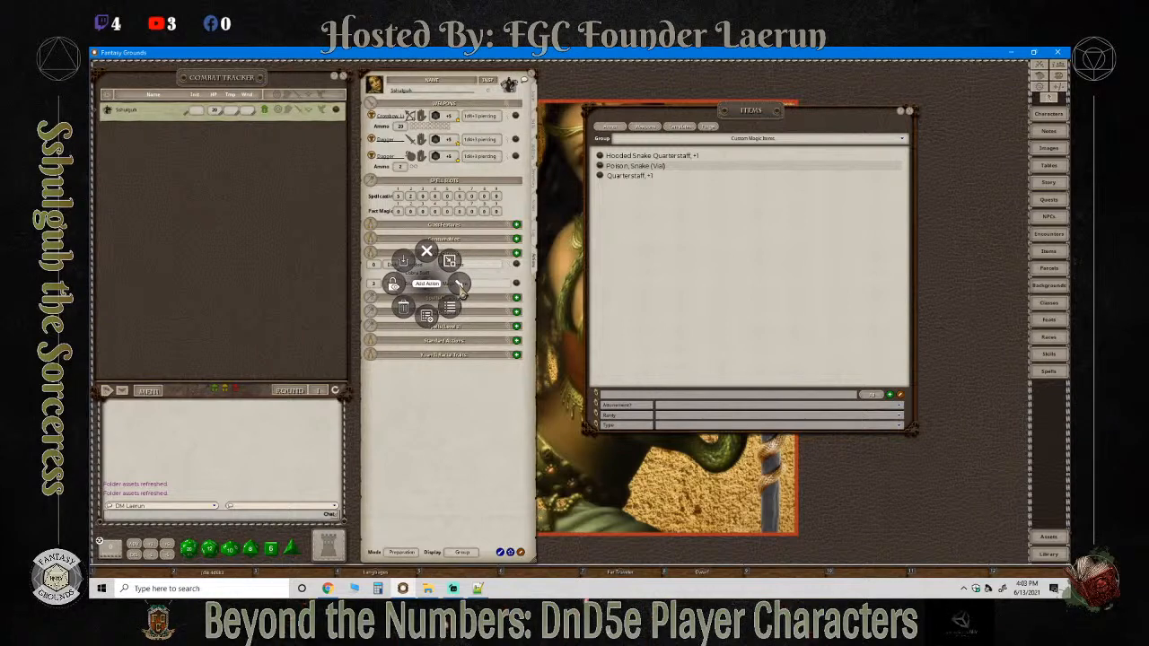
pyautogui.click(460, 286)
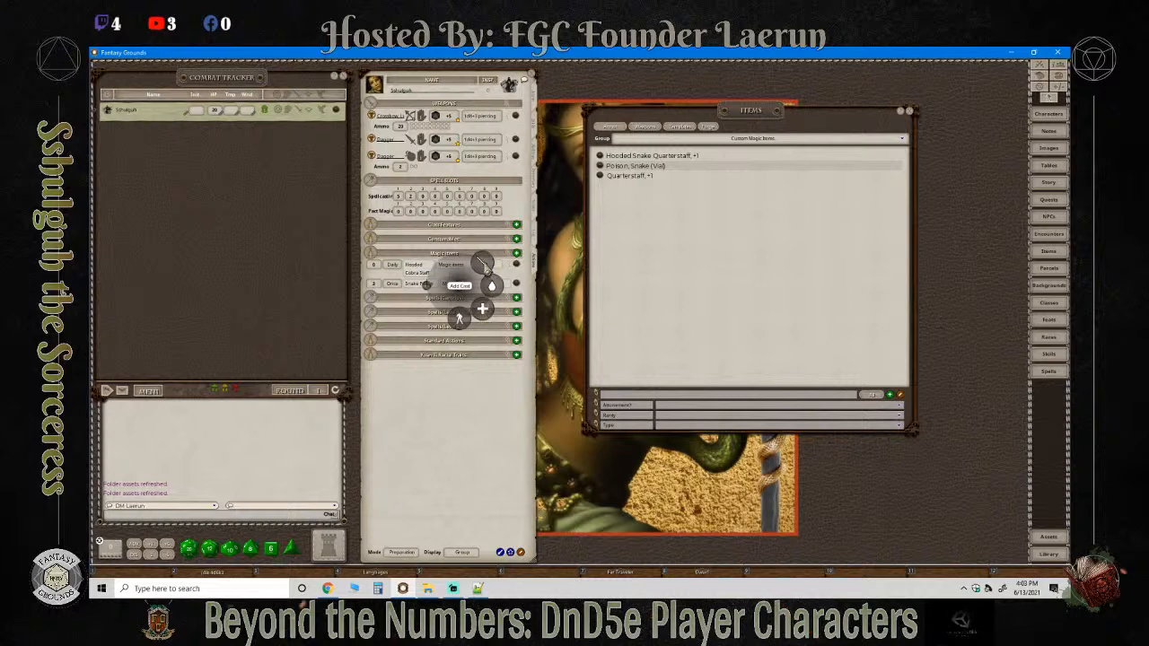
pyautogui.click(486, 267)
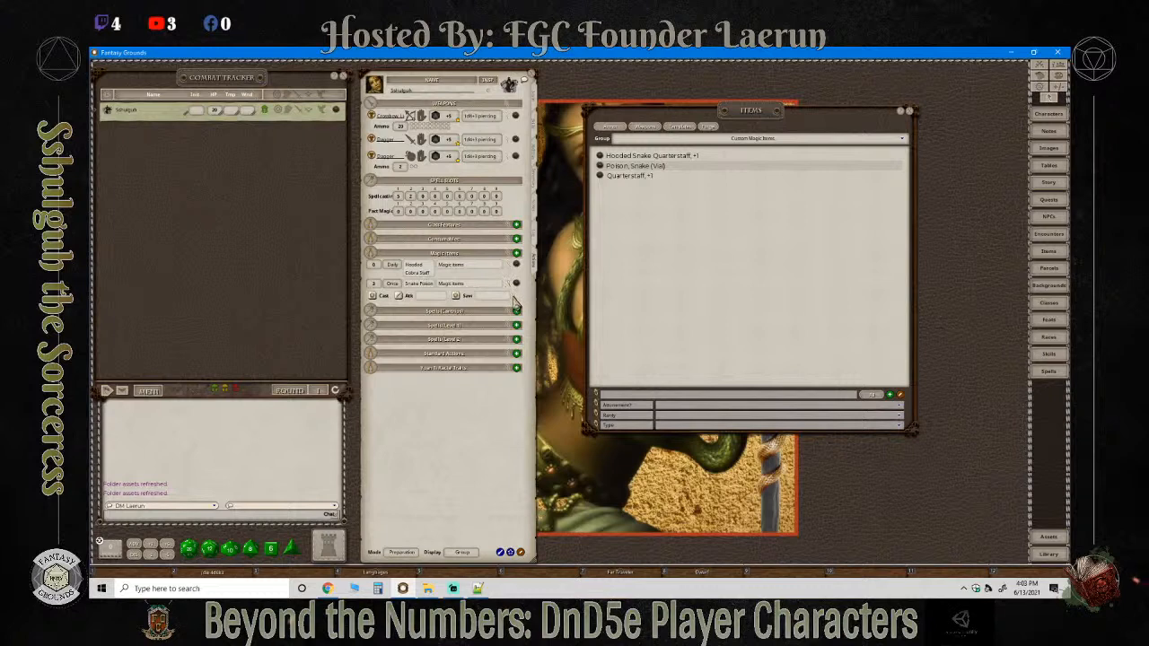
pyautogui.click(514, 296)
pyautogui.moveTo(560, 283); pyautogui.dragTo(655, 210)
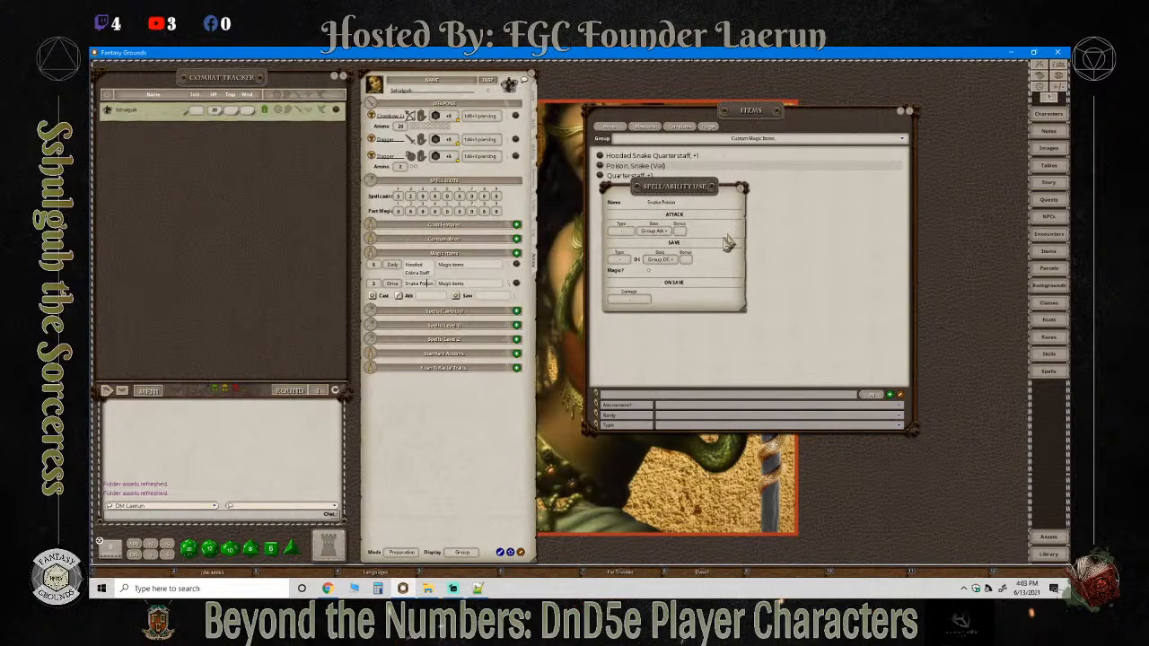
pyautogui.click(626, 232)
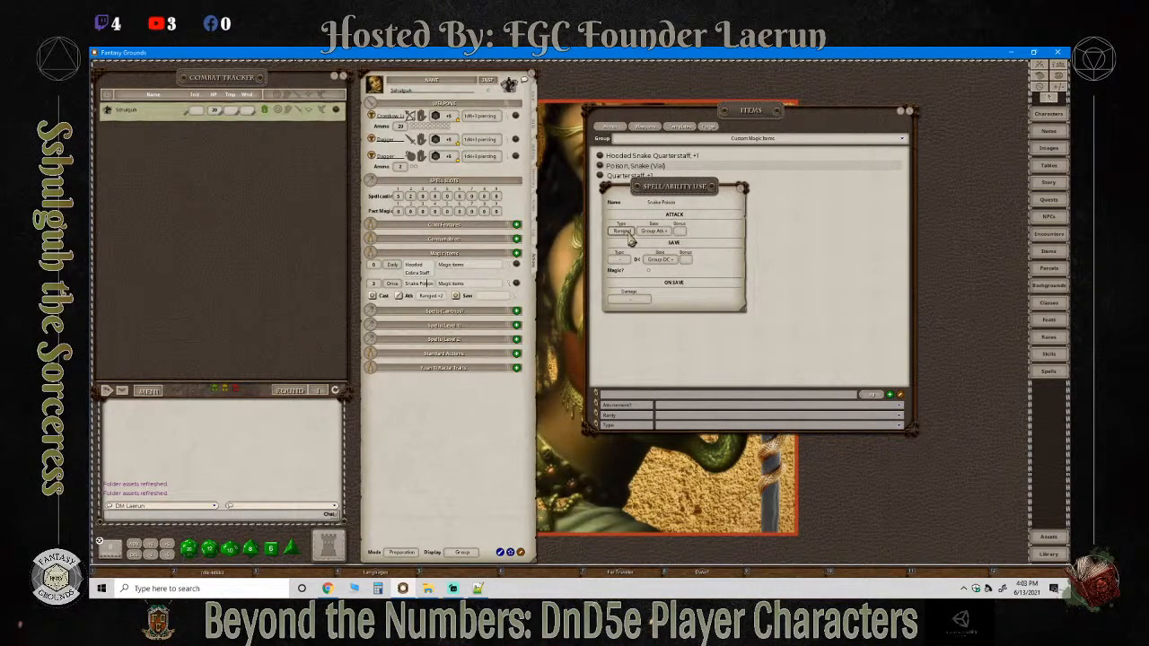
pyautogui.click(628, 233)
pyautogui.click(627, 233)
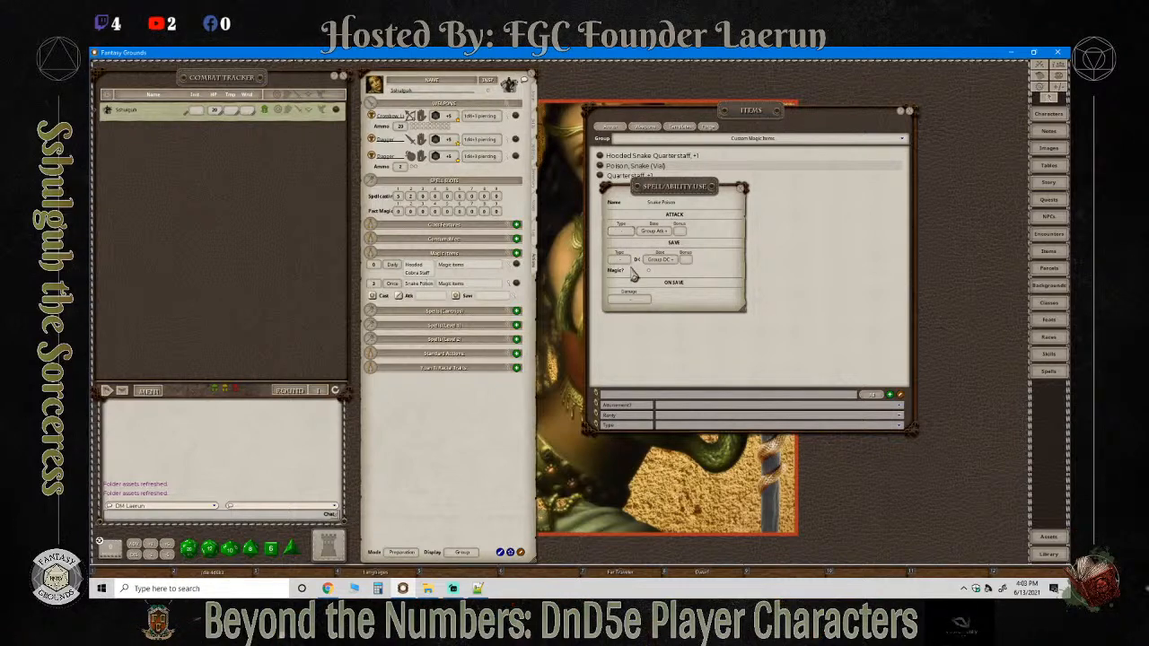
# Give the Snake Poison cast action a Constitution save against a fixed DC of 11.
pyautogui.click(628, 260)
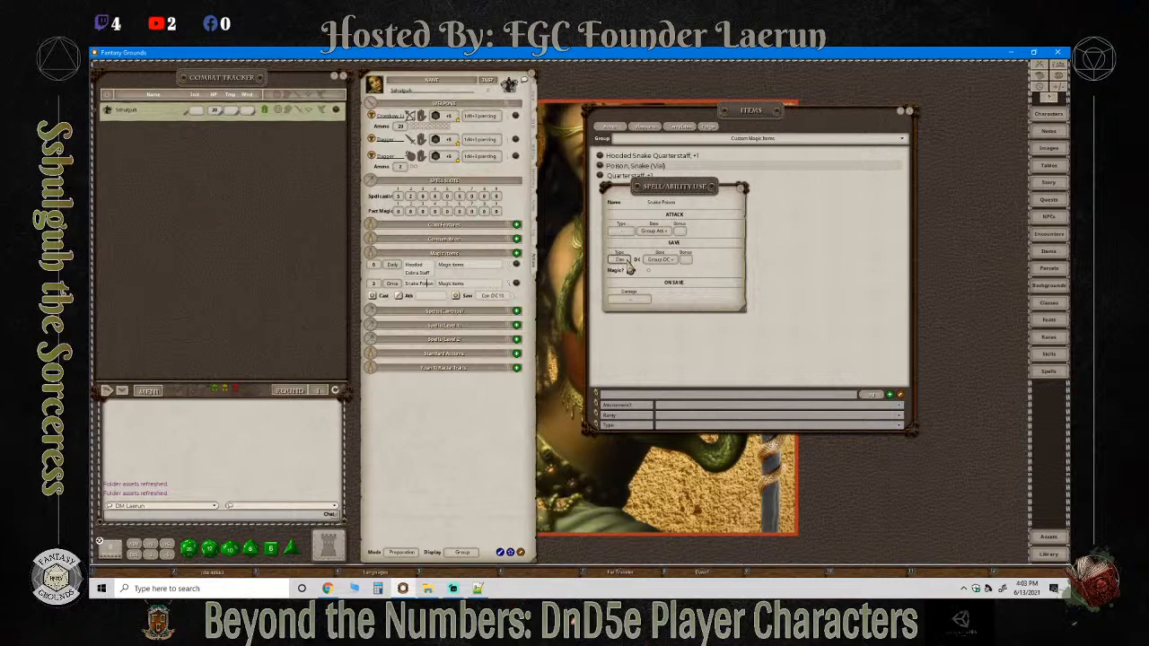
pyautogui.click(669, 267)
pyautogui.click(668, 266)
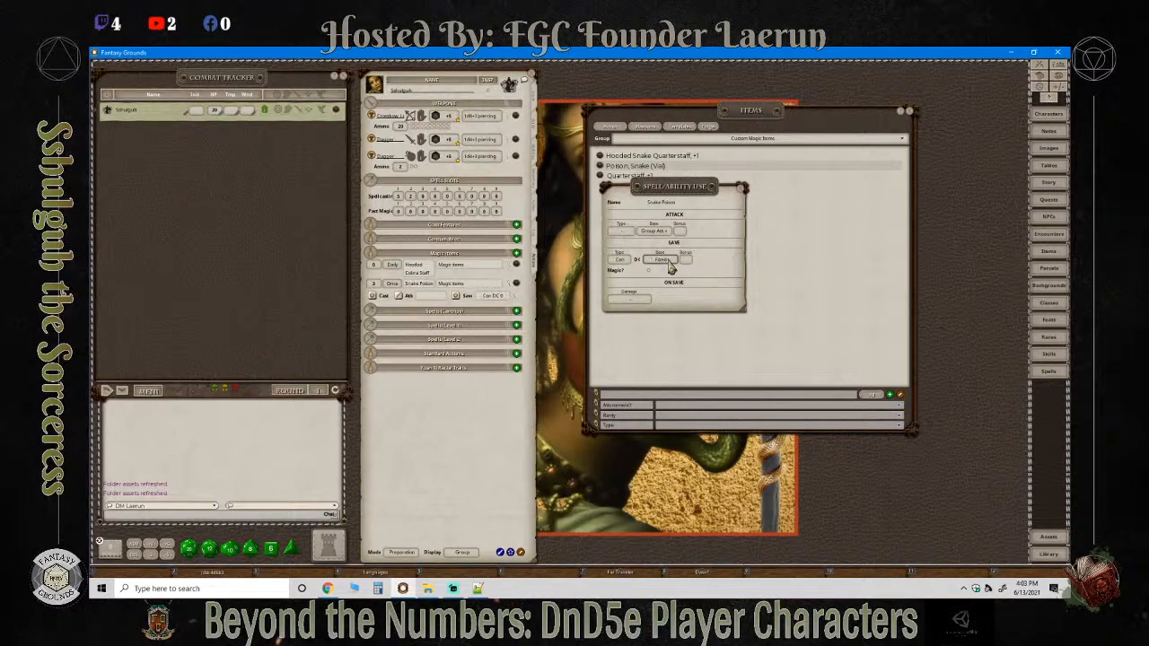
pyautogui.click(669, 267)
pyautogui.click(668, 266)
pyautogui.click(669, 267)
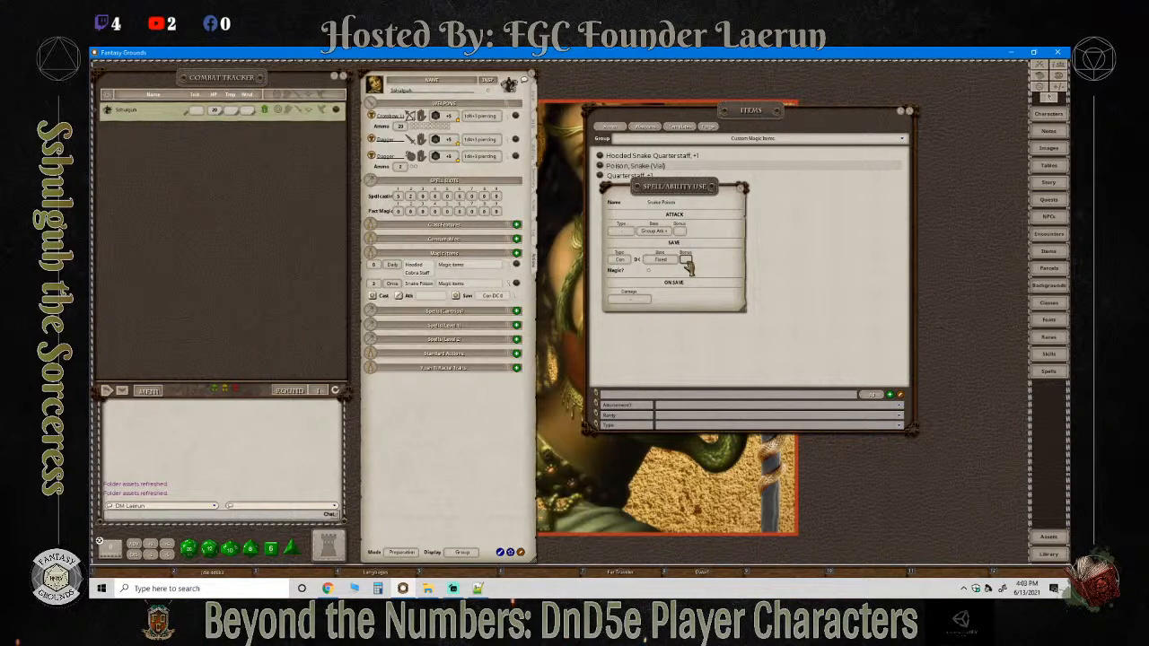
pyautogui.click(685, 260)
pyautogui.write('11')
pyautogui.click(742, 188)
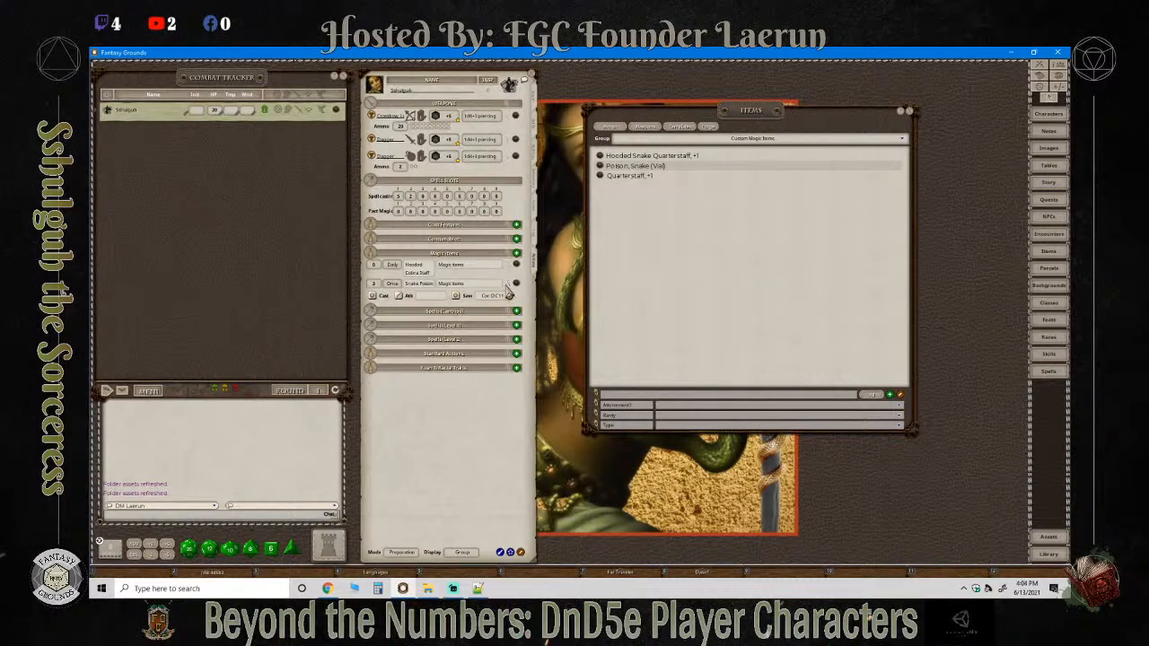
# Add a damage action to Snake Poison that deals a flat 1 point of poison damage without dice.
pyautogui.click(511, 285)
pyautogui.click(511, 285)
pyautogui.rightClick(459, 289)
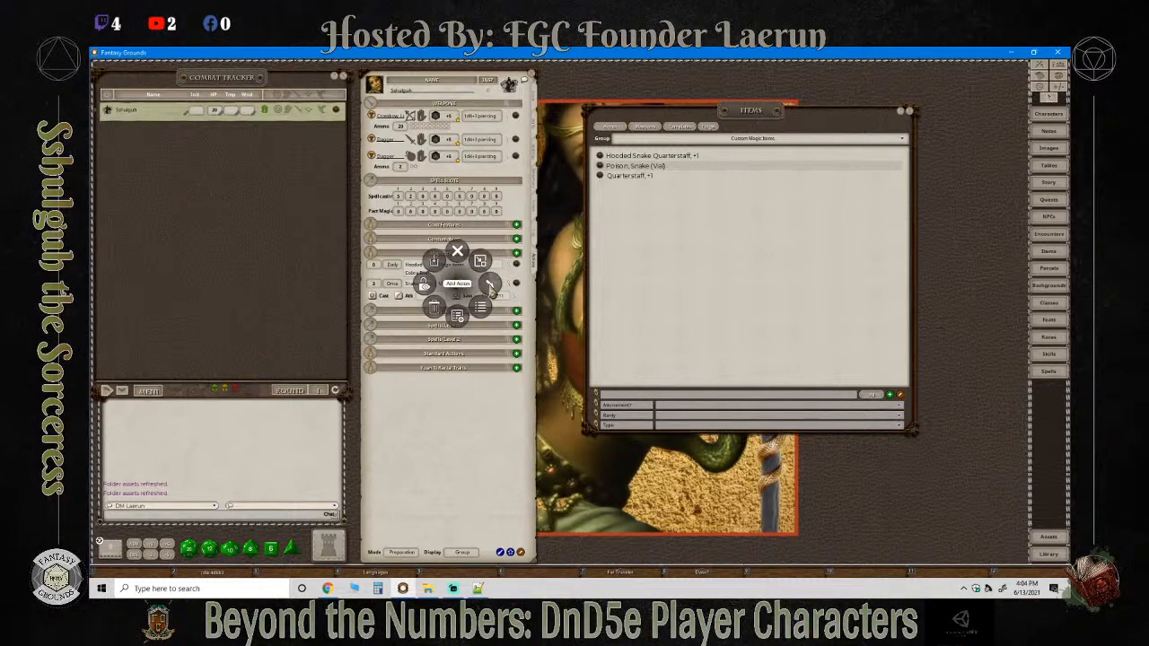
pyautogui.click(490, 284)
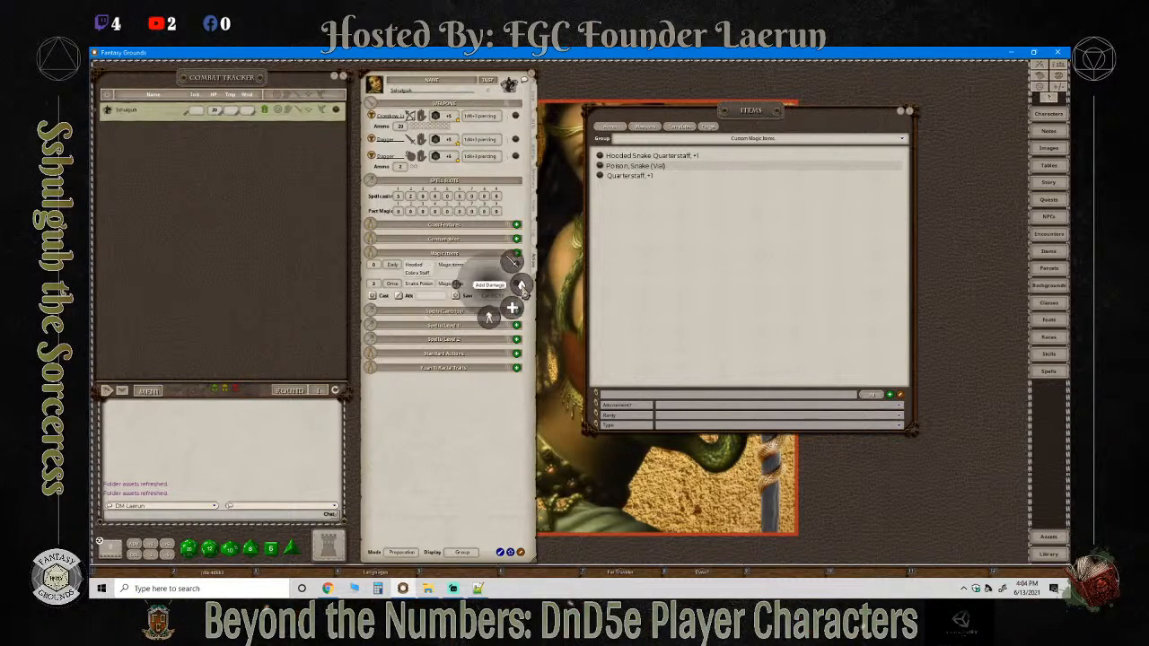
pyautogui.click(522, 287)
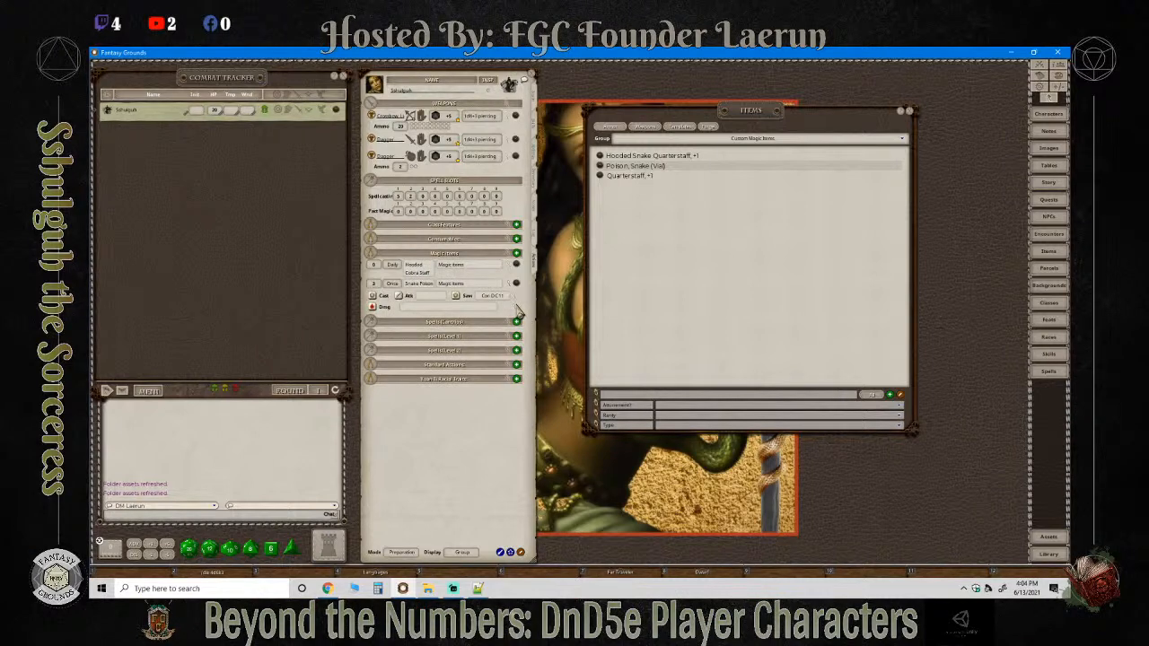
pyautogui.click(517, 310)
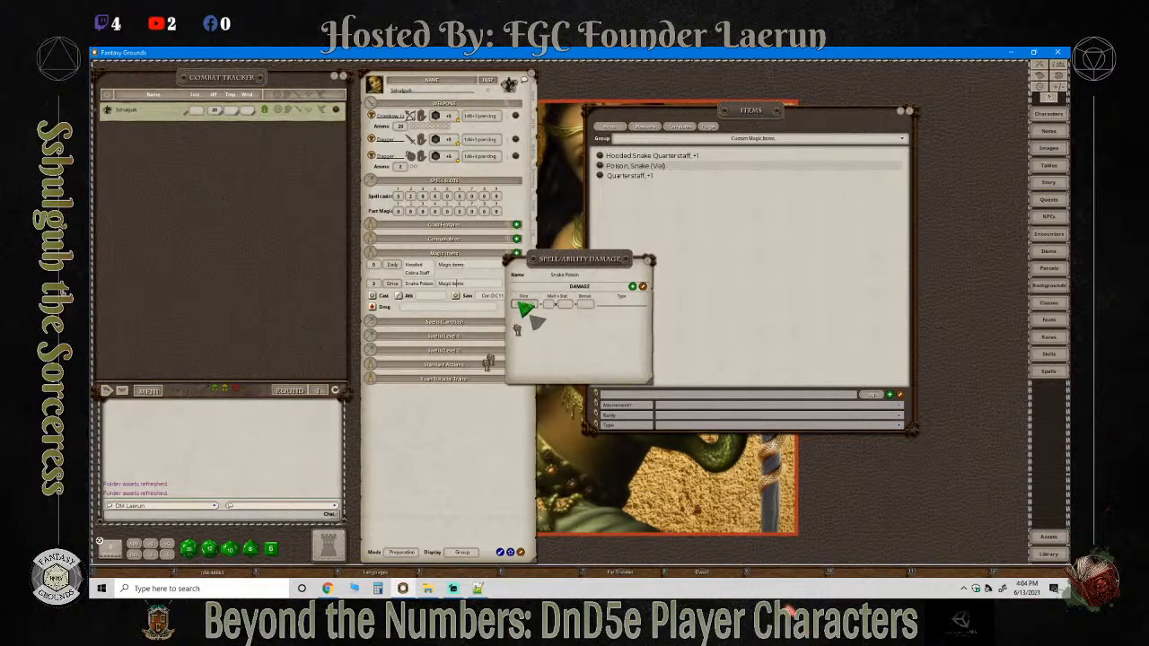
pyautogui.moveTo(304, 543); pyautogui.dragTo(585, 305)
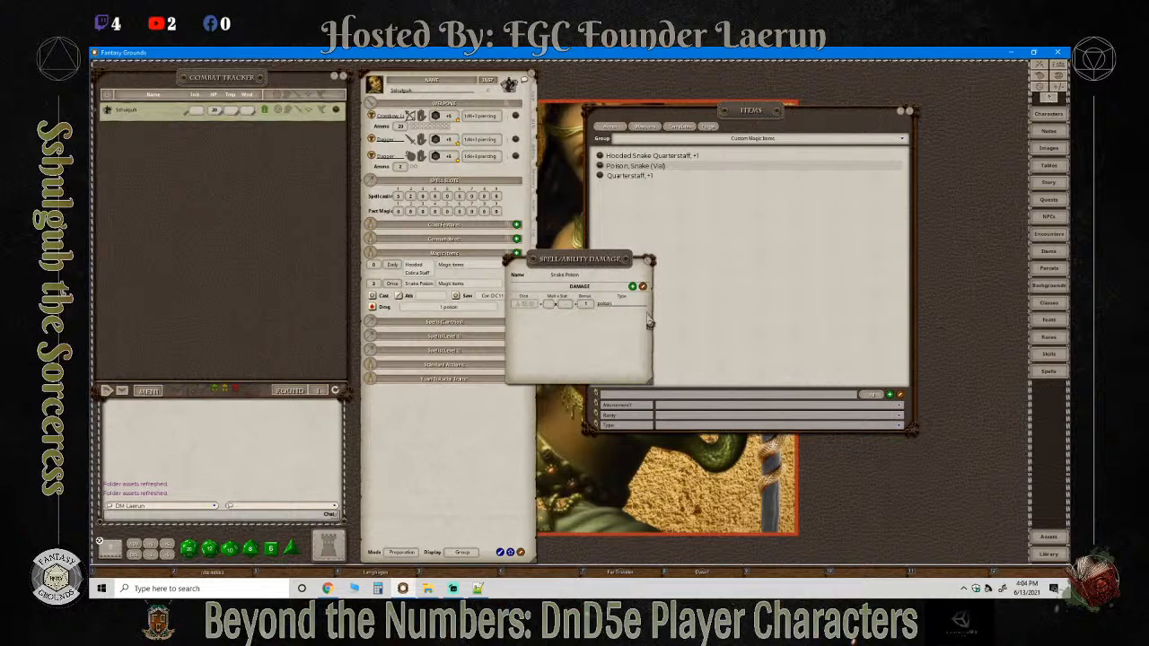
pyautogui.click(650, 265)
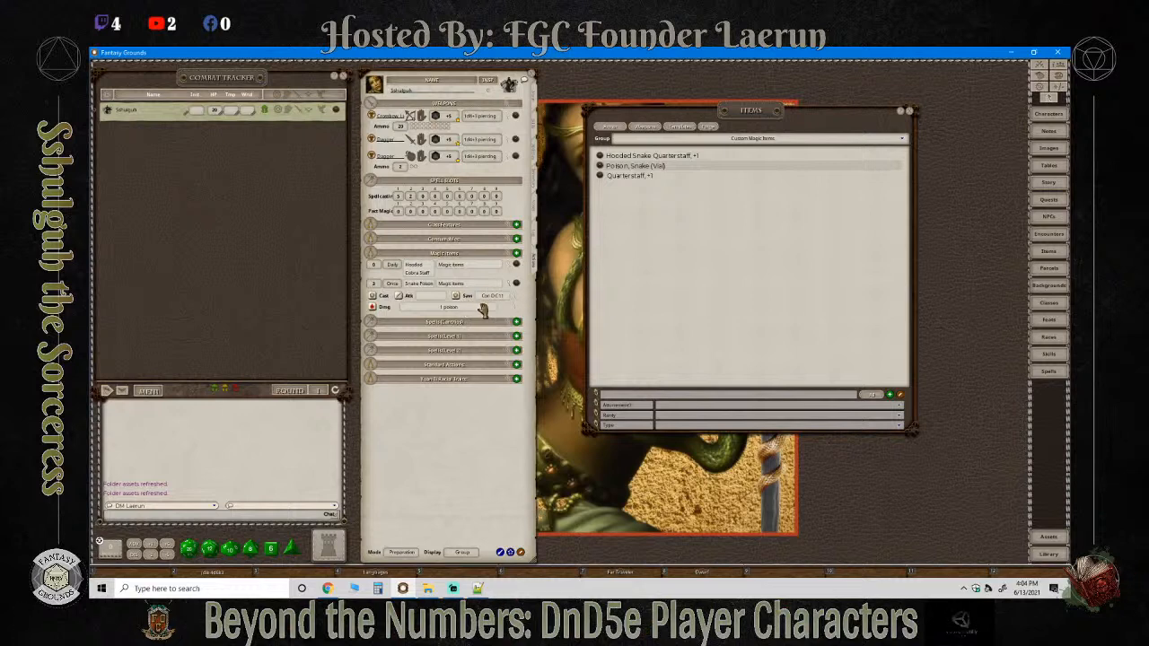
# Add an effect to Snake Poison described as "Snake Poison; Paralyzed" and set its duration to 4.
pyautogui.rightClick(480, 304)
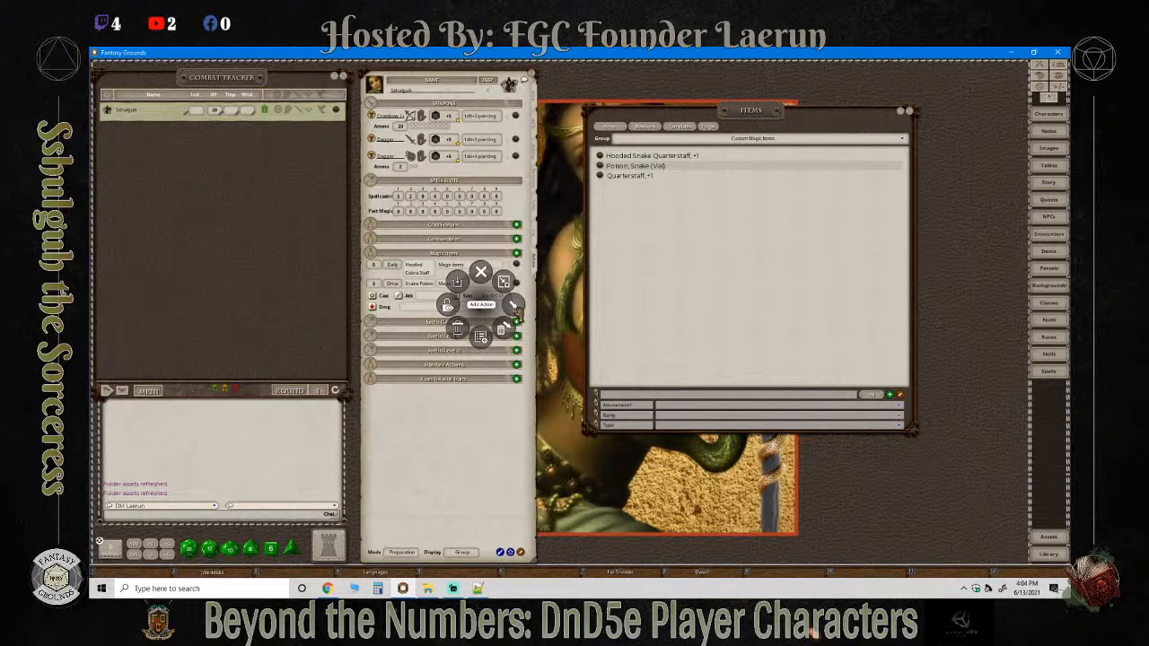
pyautogui.click(514, 307)
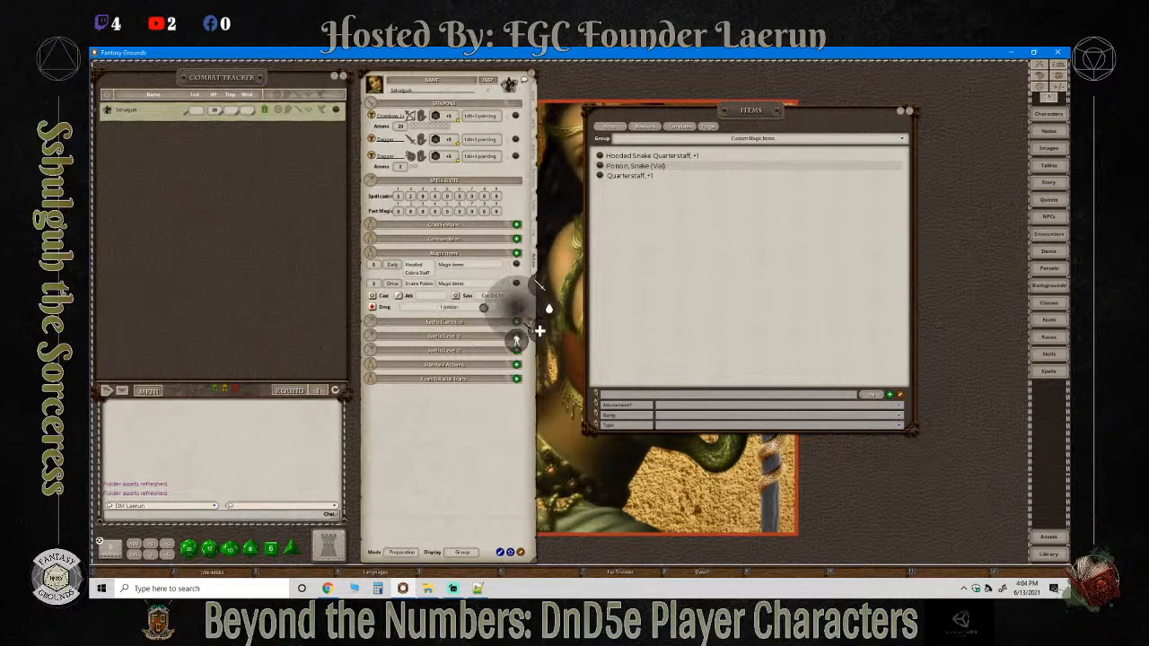
pyautogui.click(517, 342)
pyautogui.click(517, 319)
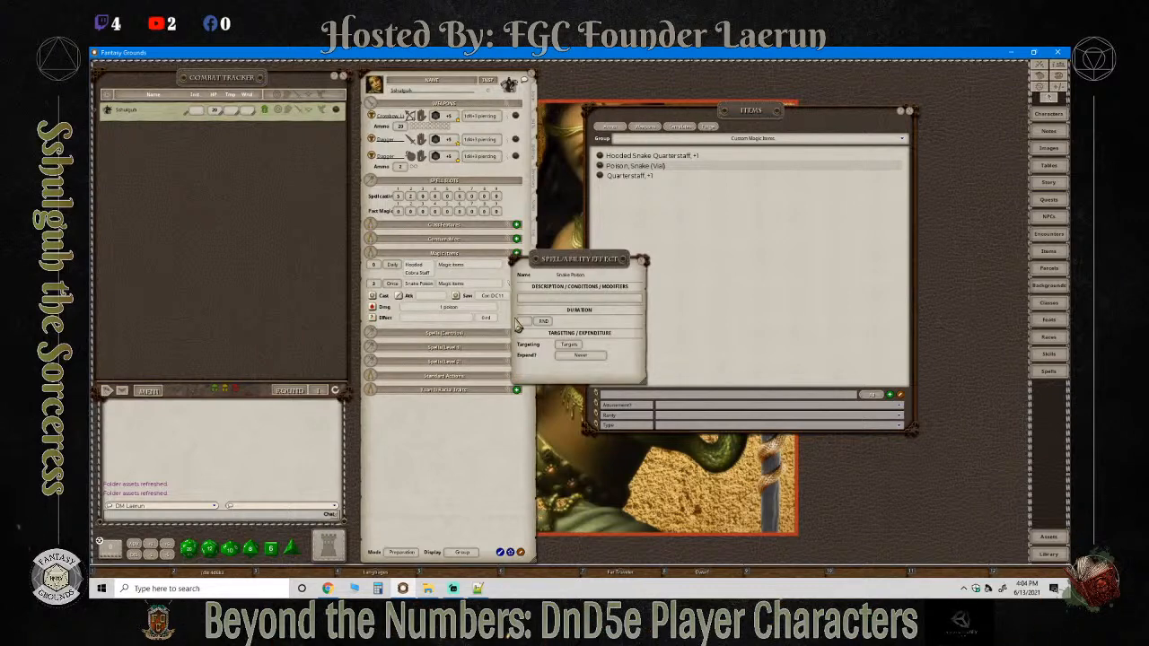
pyautogui.click(542, 300)
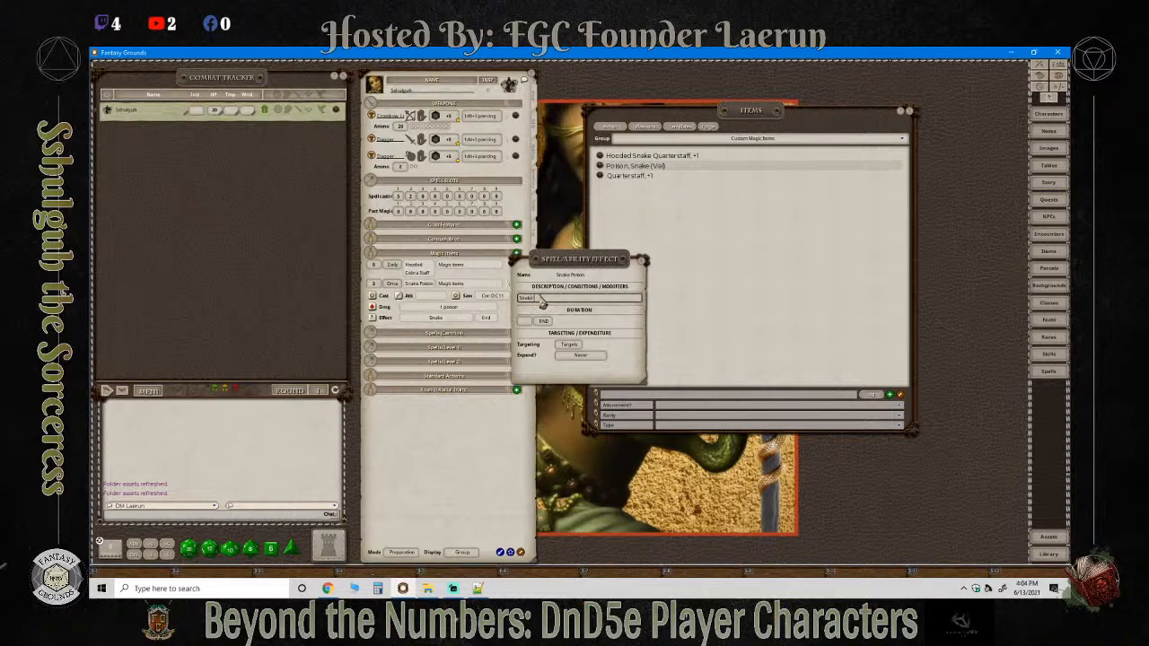
pyautogui.write('Snake Poison')
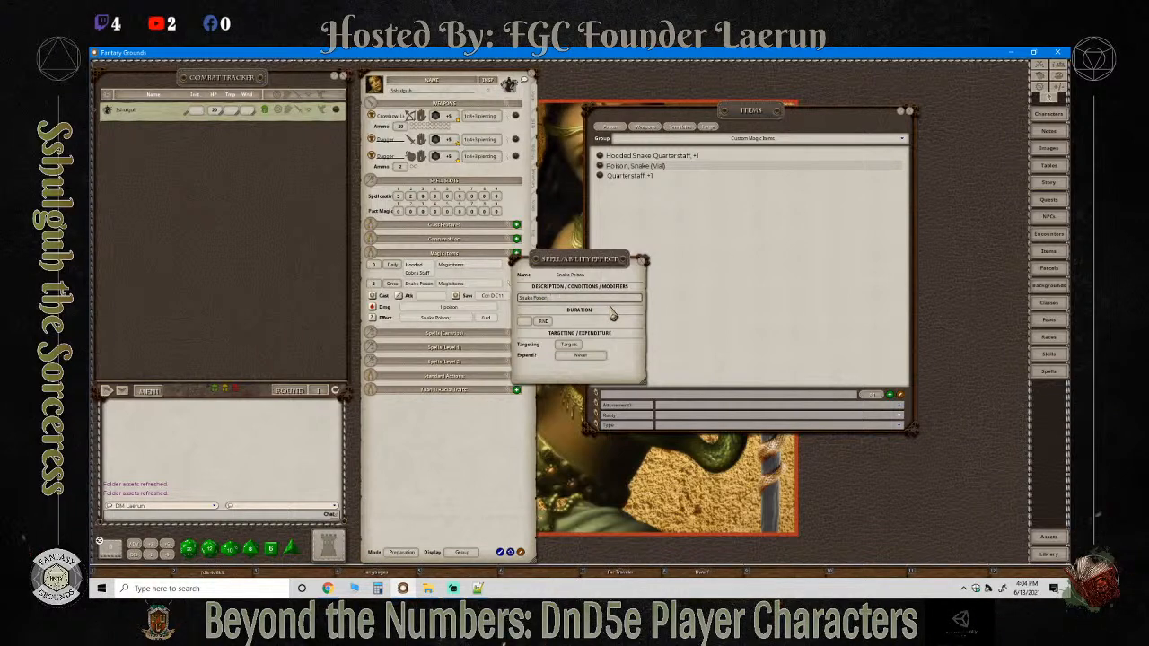
pyautogui.write(' Fa')
pyautogui.write('ralyzed')
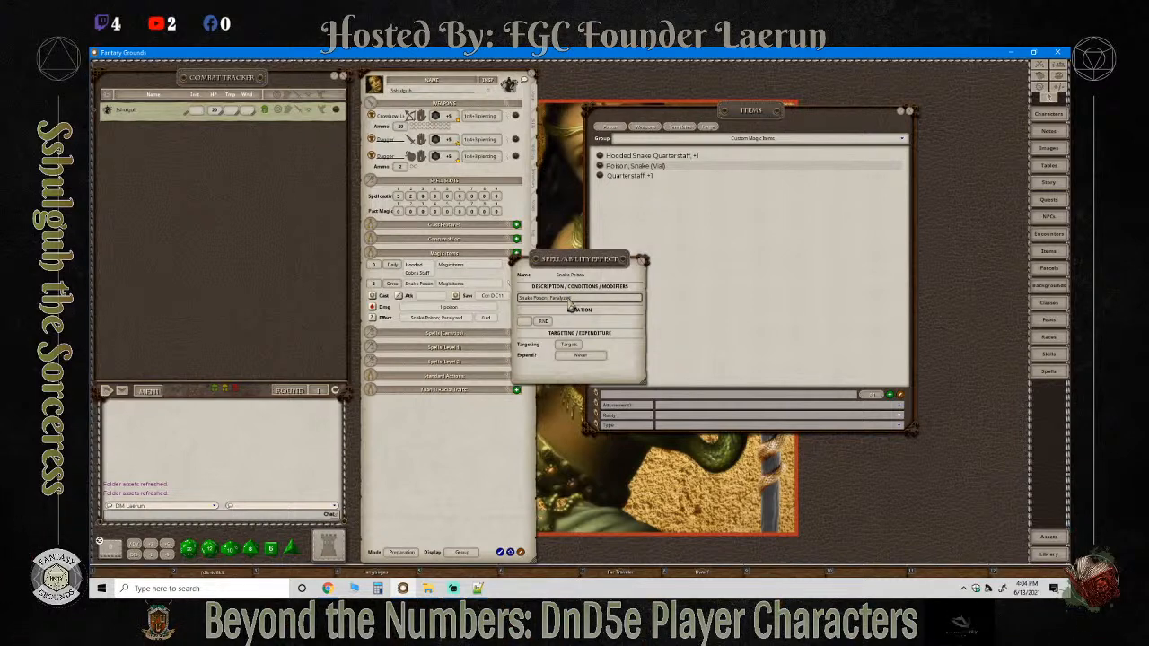
pyautogui.click(526, 323)
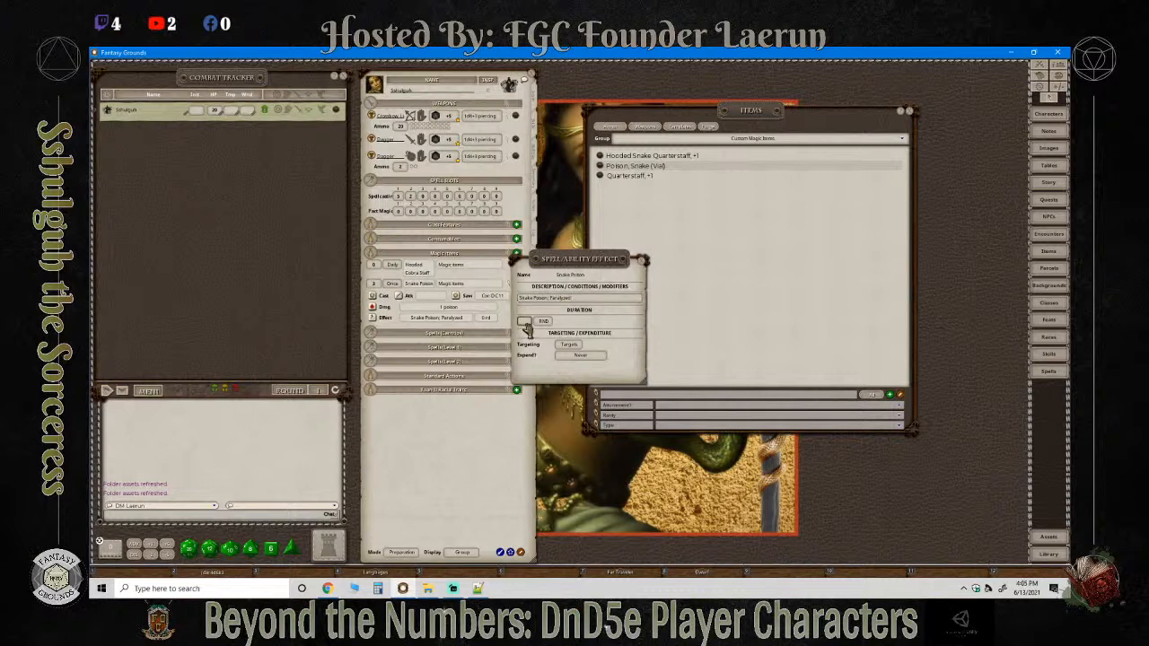
pyautogui.write('4')
pyautogui.click(643, 265)
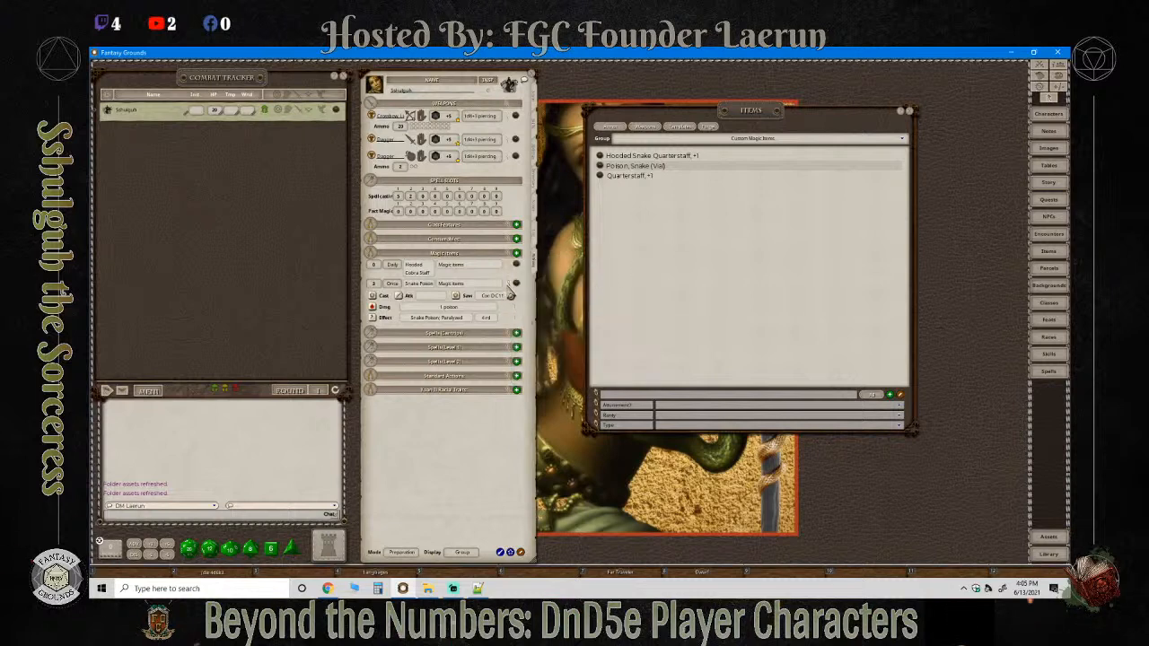
# Collapse the Snake Poison details and return the actions to Combat mode with Actions display.
pyautogui.click(516, 285)
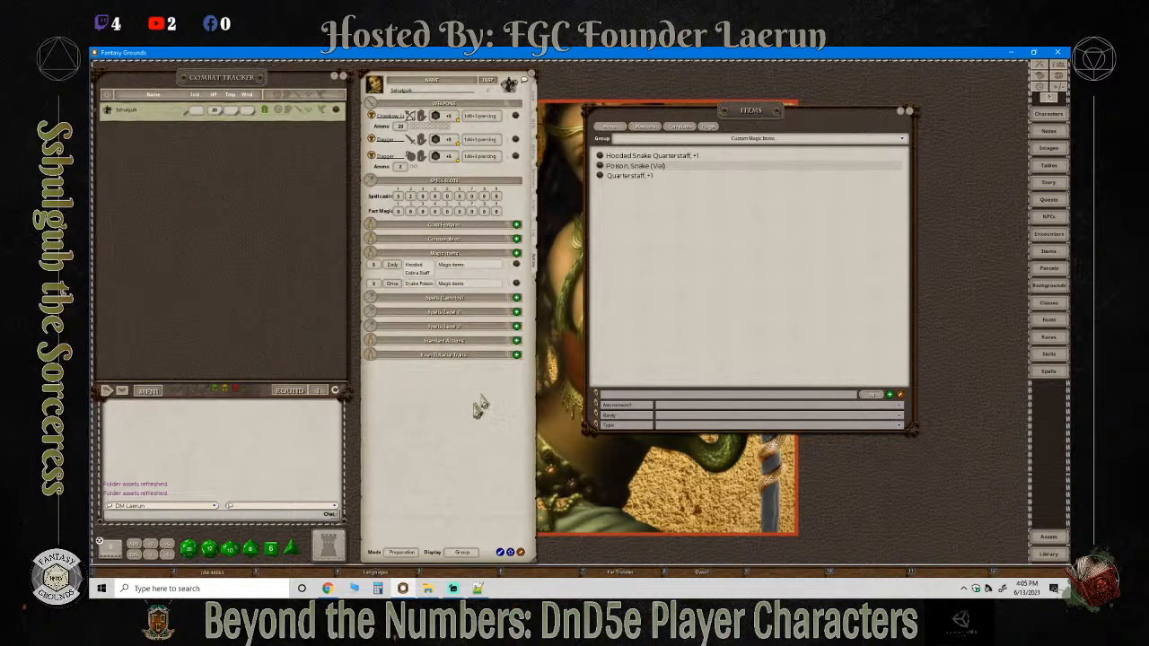
pyautogui.click(402, 552)
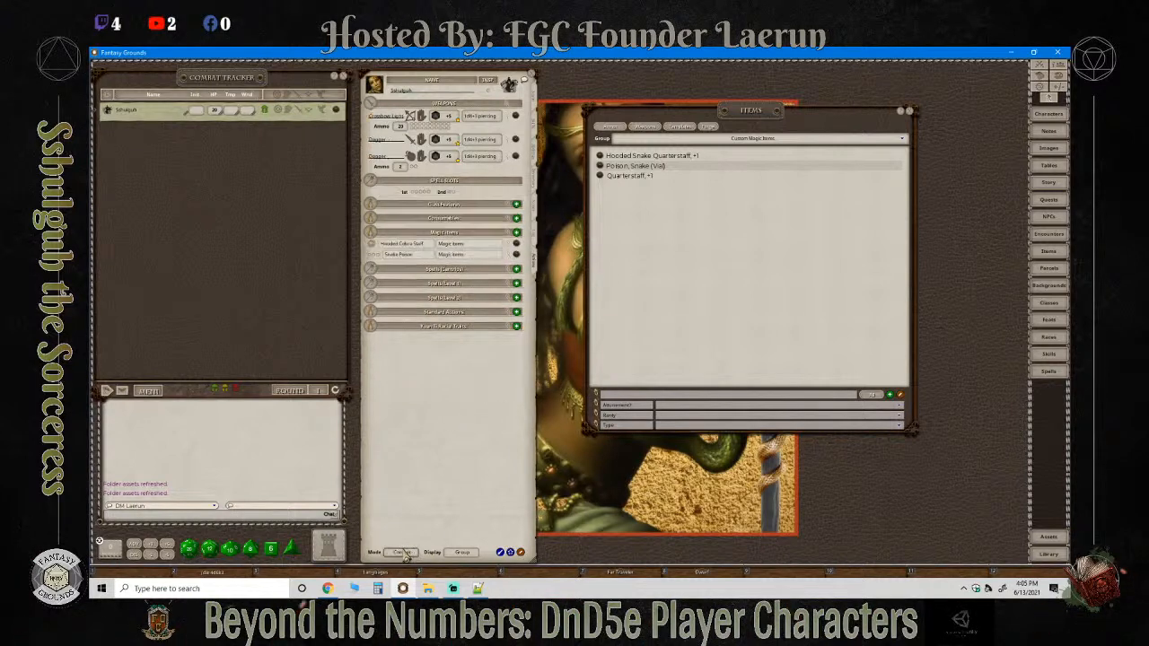
pyautogui.click(461, 552)
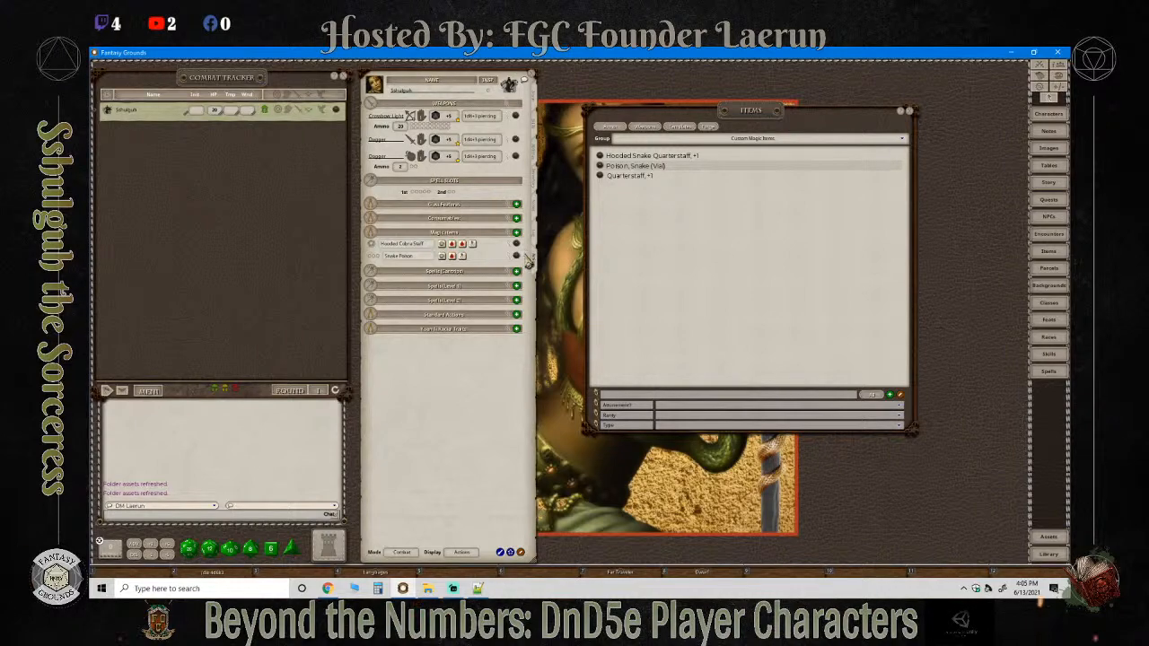
pyautogui.click(402, 588)
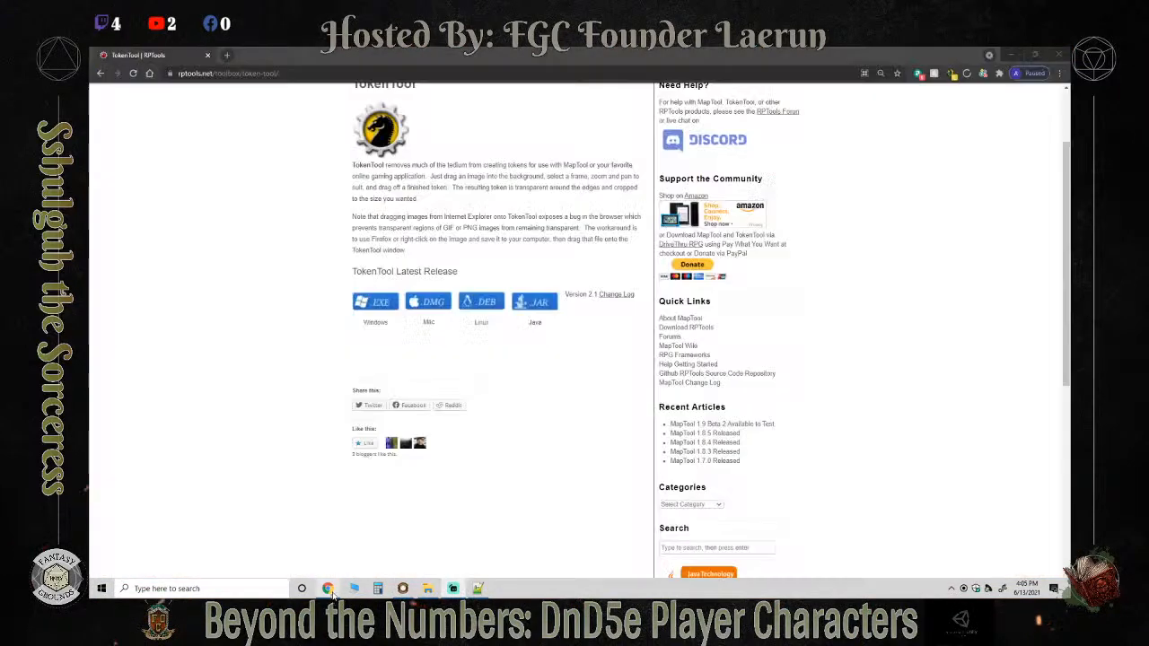
pyautogui.click(327, 588)
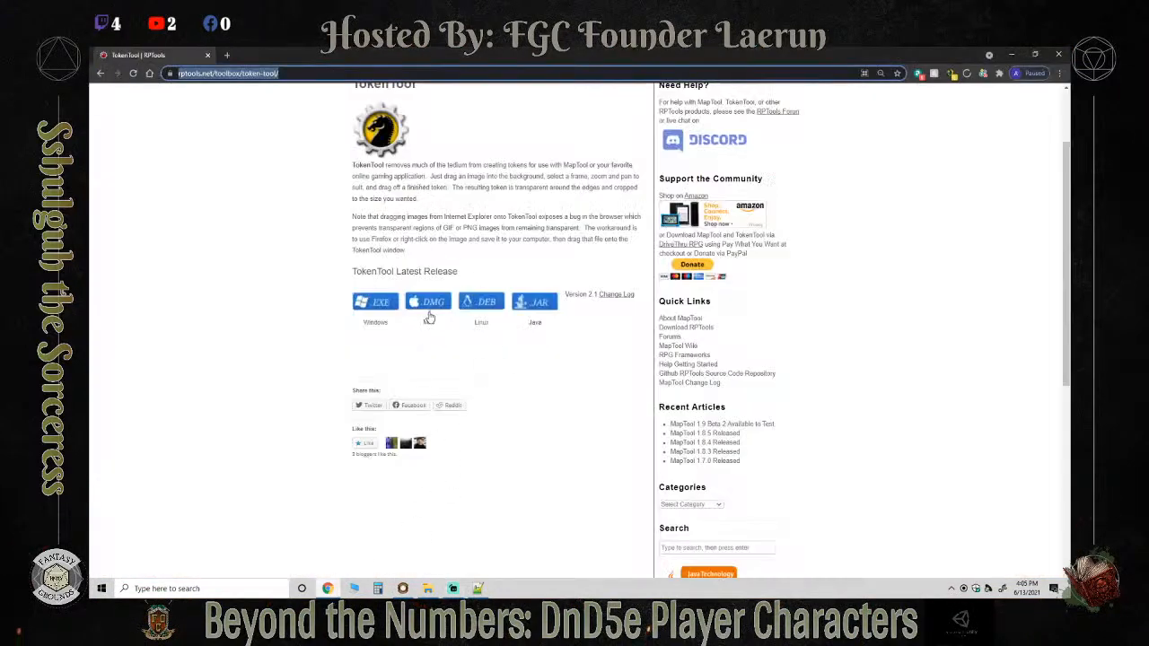
pyautogui.click(402, 588)
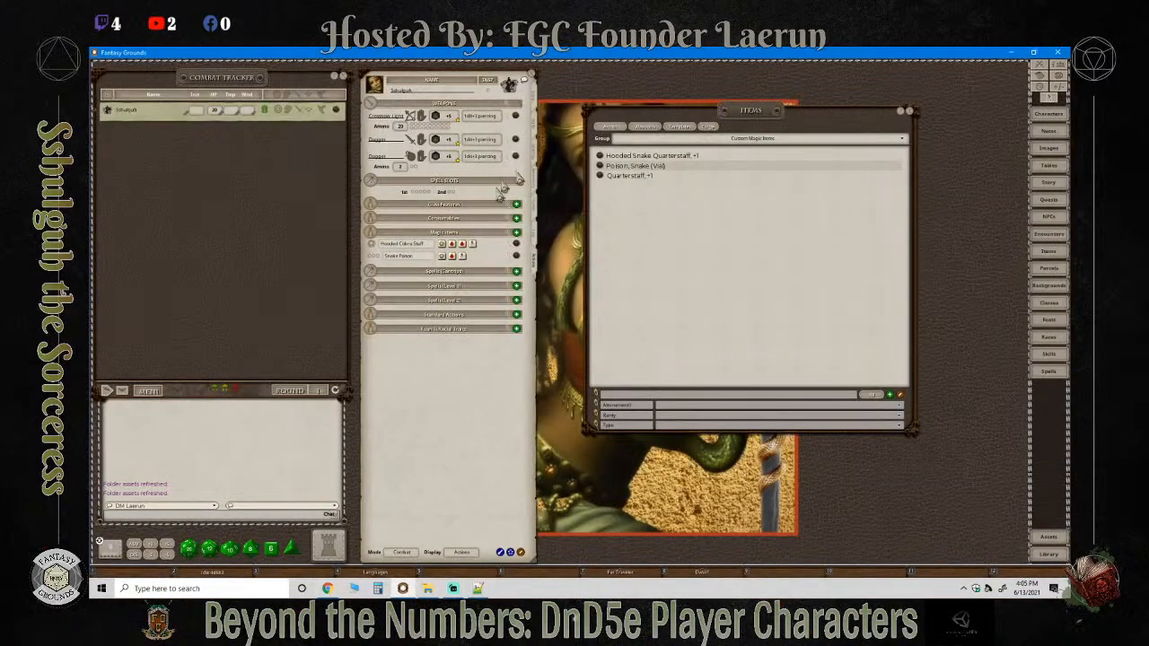
# Close the Items list and expand the cantrip, level 1 and level 2 spell groups, Standard Actions and the Yuan-ti racial traits.
pyautogui.click(908, 110)
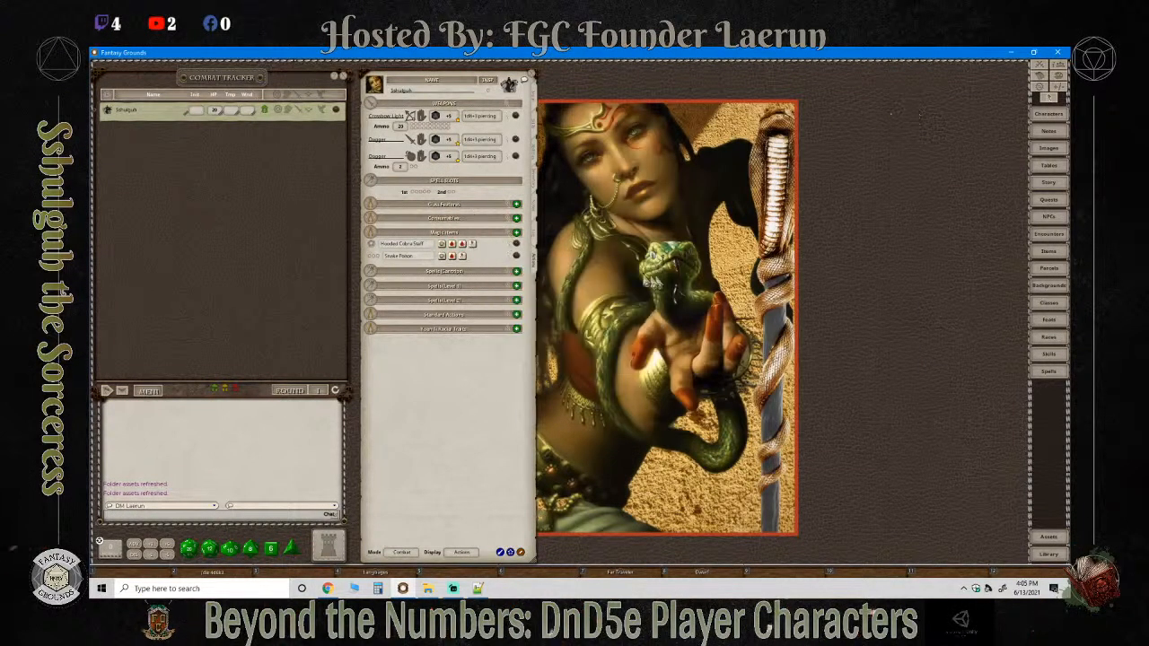
pyautogui.click(510, 289)
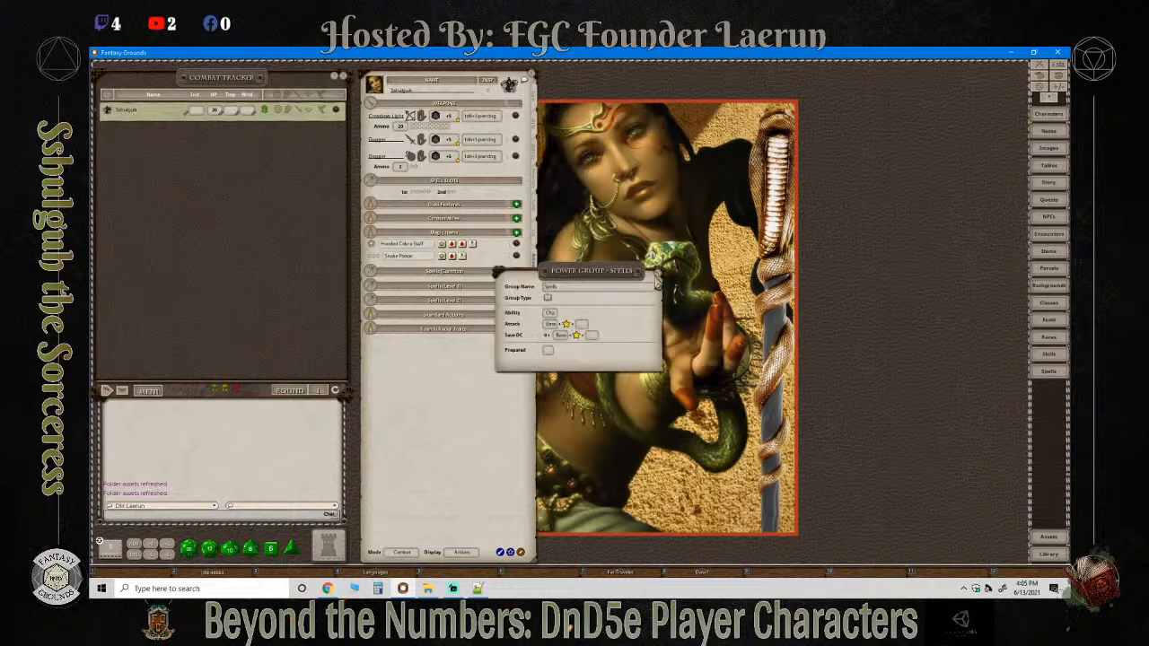
pyautogui.click(657, 278)
pyautogui.click(456, 274)
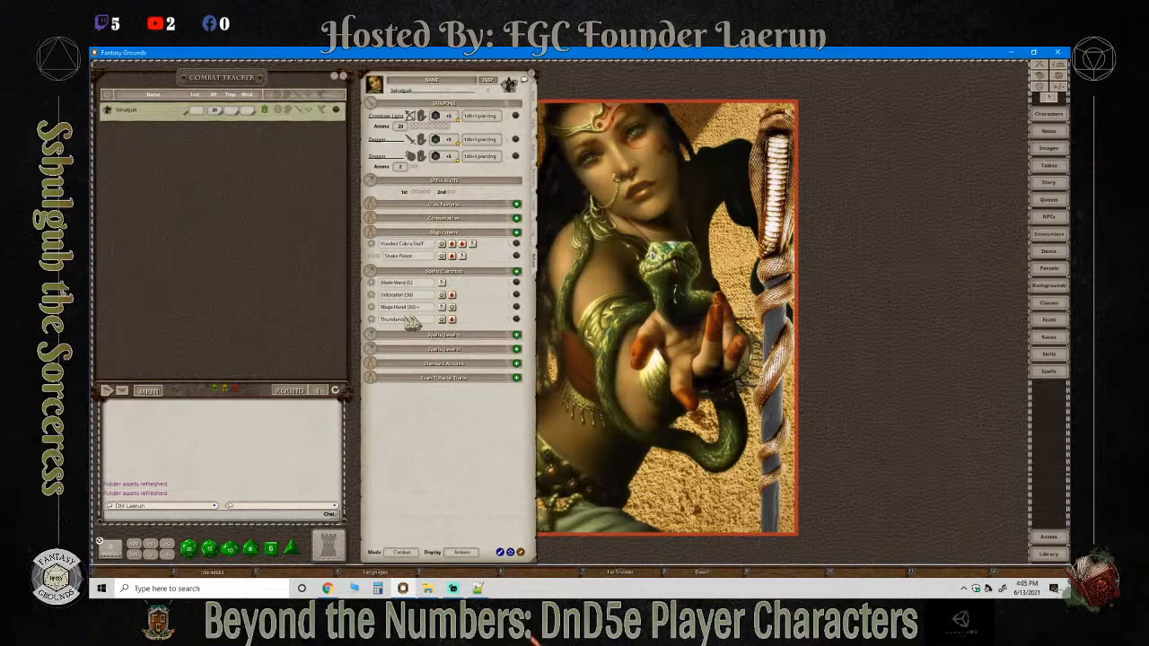
pyautogui.click(465, 336)
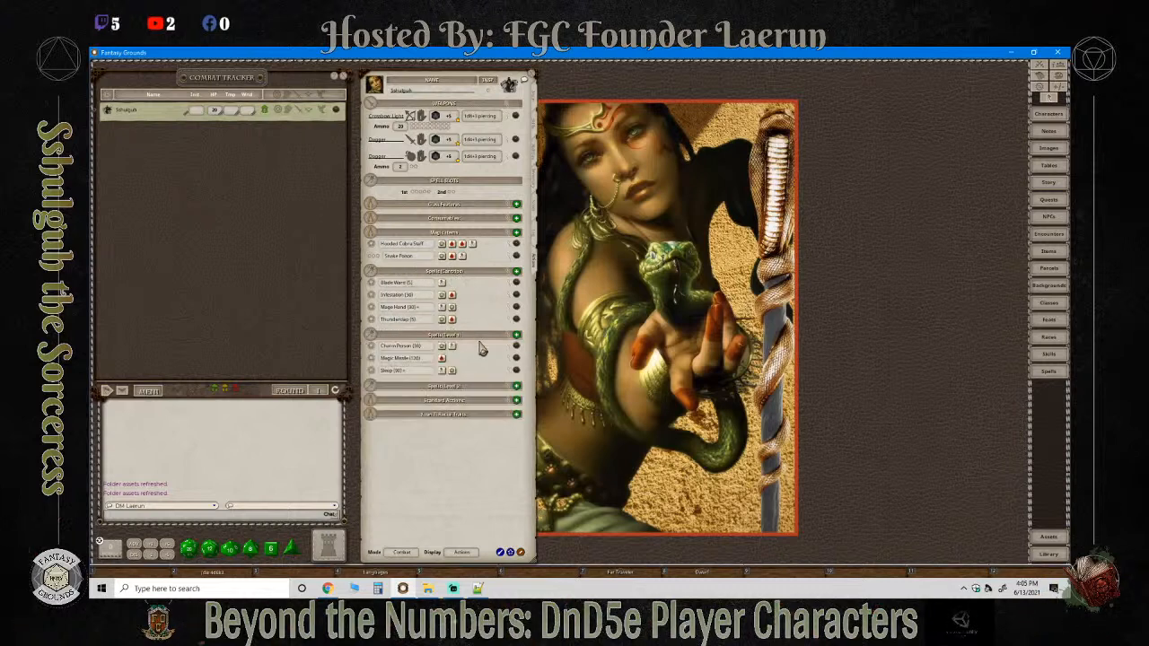
pyautogui.click(442, 387)
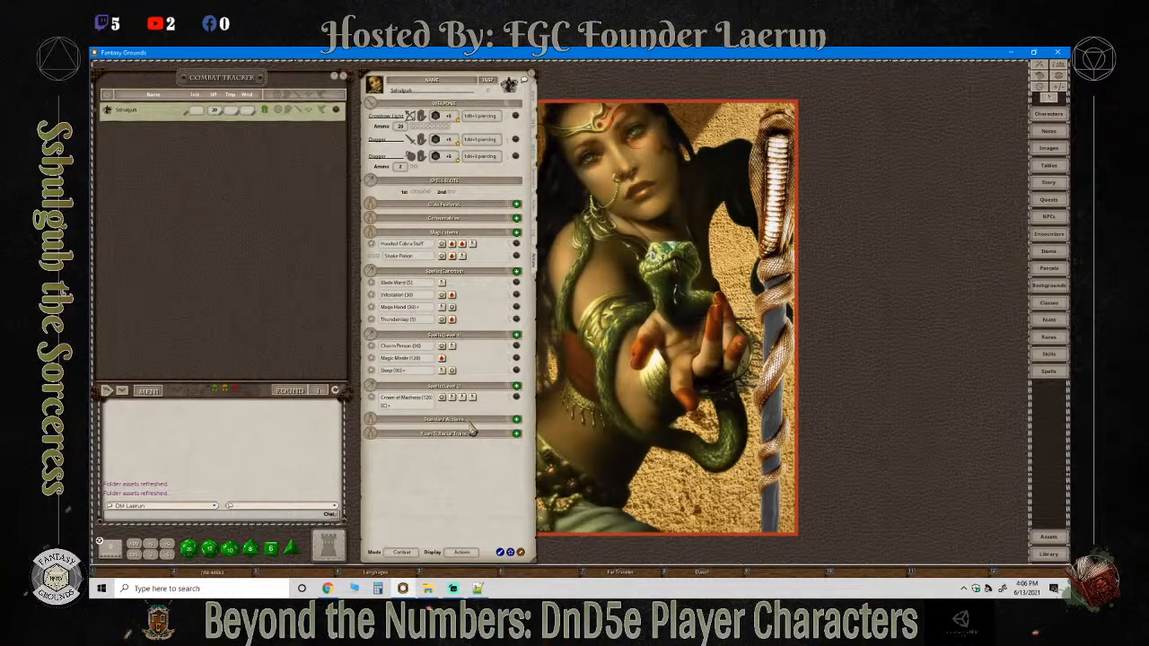
pyautogui.click(469, 420)
pyautogui.click(467, 483)
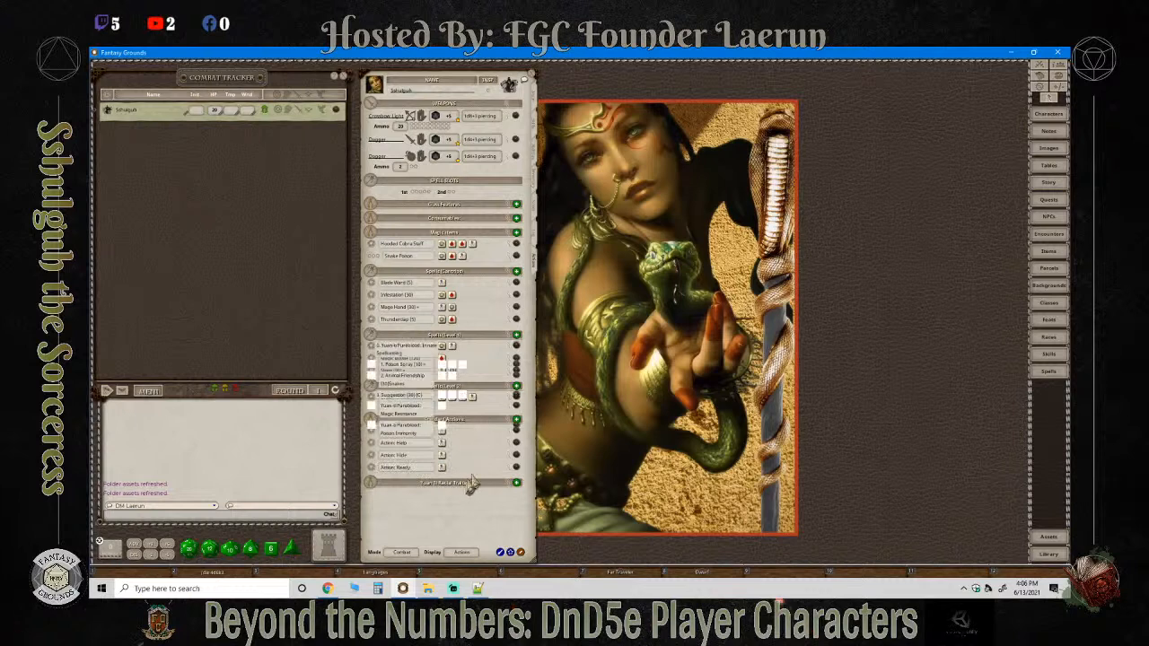
# Look over the expanded action groups and read the description of the Infestation cantrip.
pyautogui.scroll(-1, 482, 469)
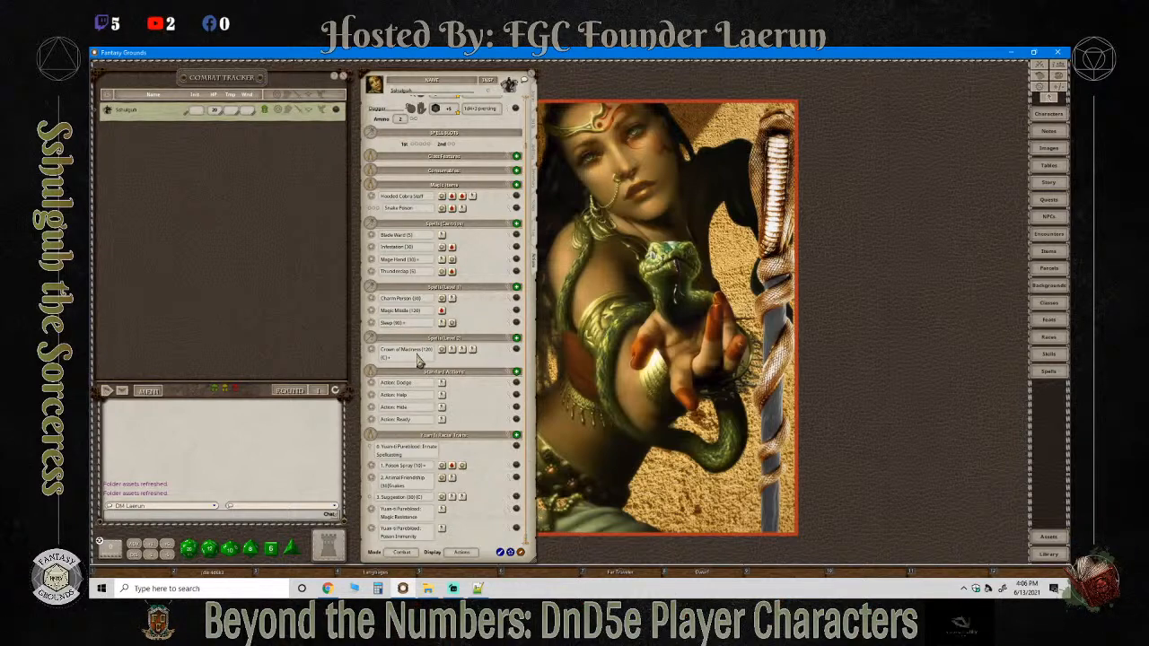
pyautogui.scroll(2, 494, 341)
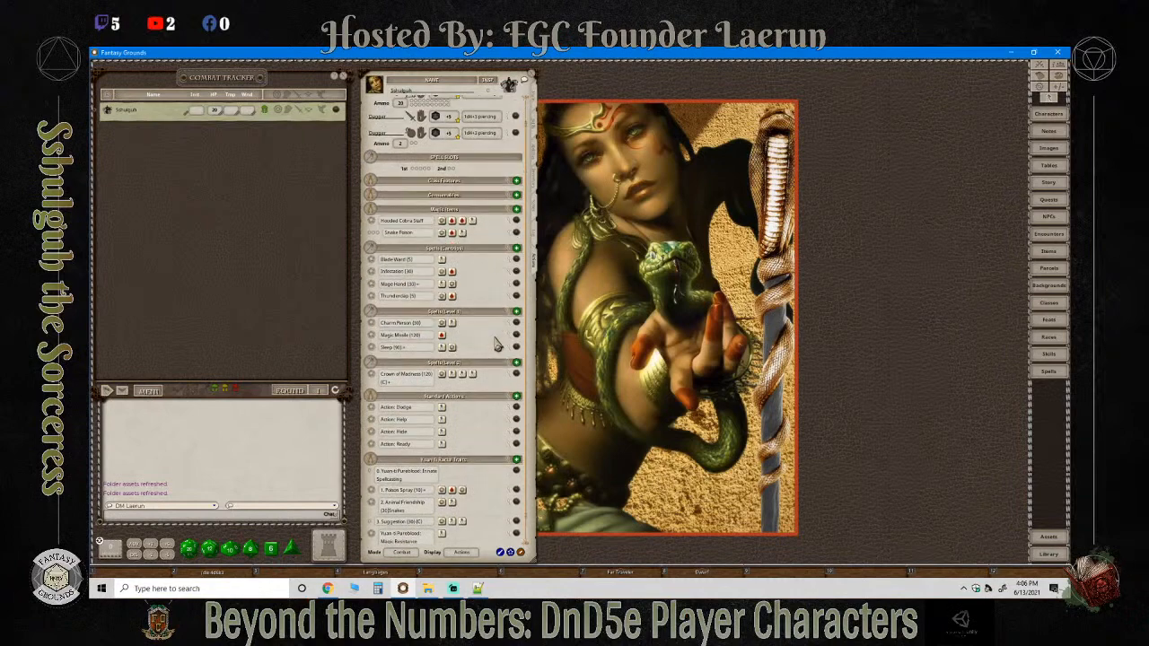
pyautogui.scroll(2, 490, 341)
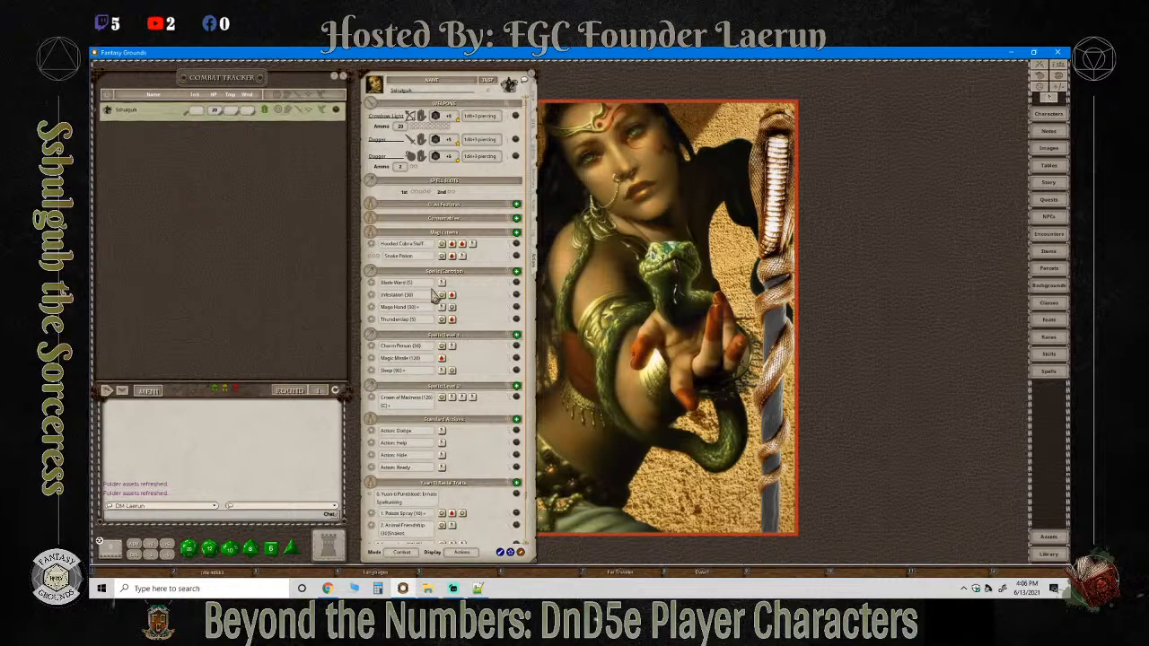
pyautogui.click(516, 295)
pyautogui.scroll(-1, 616, 348)
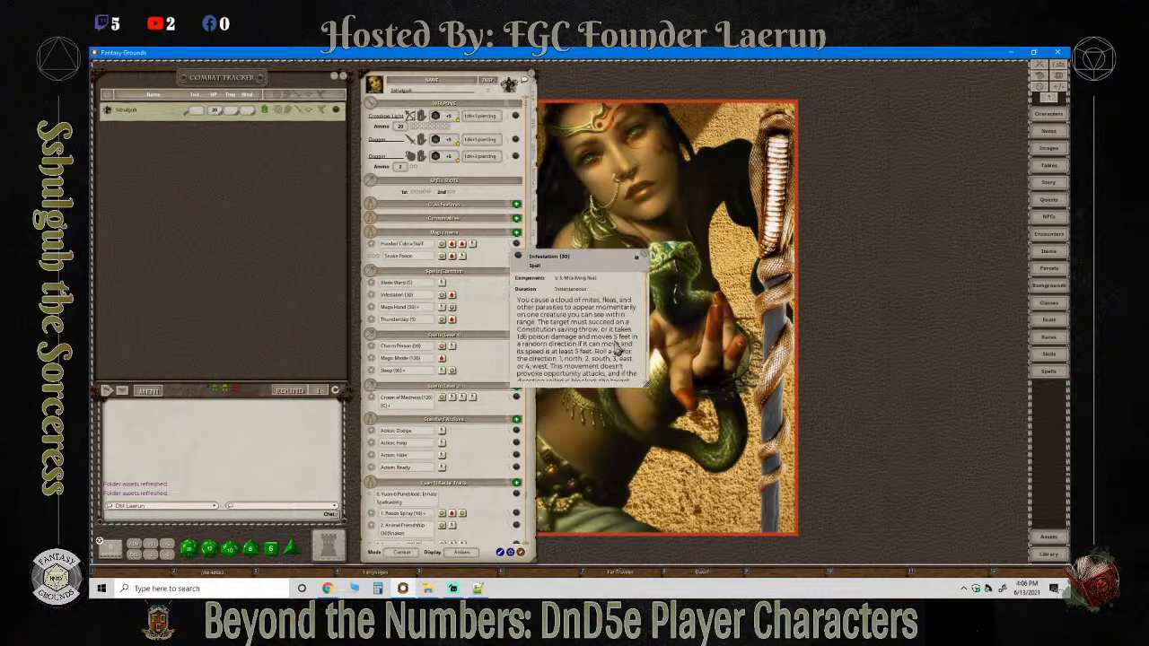
pyautogui.scroll(-3, 616, 350)
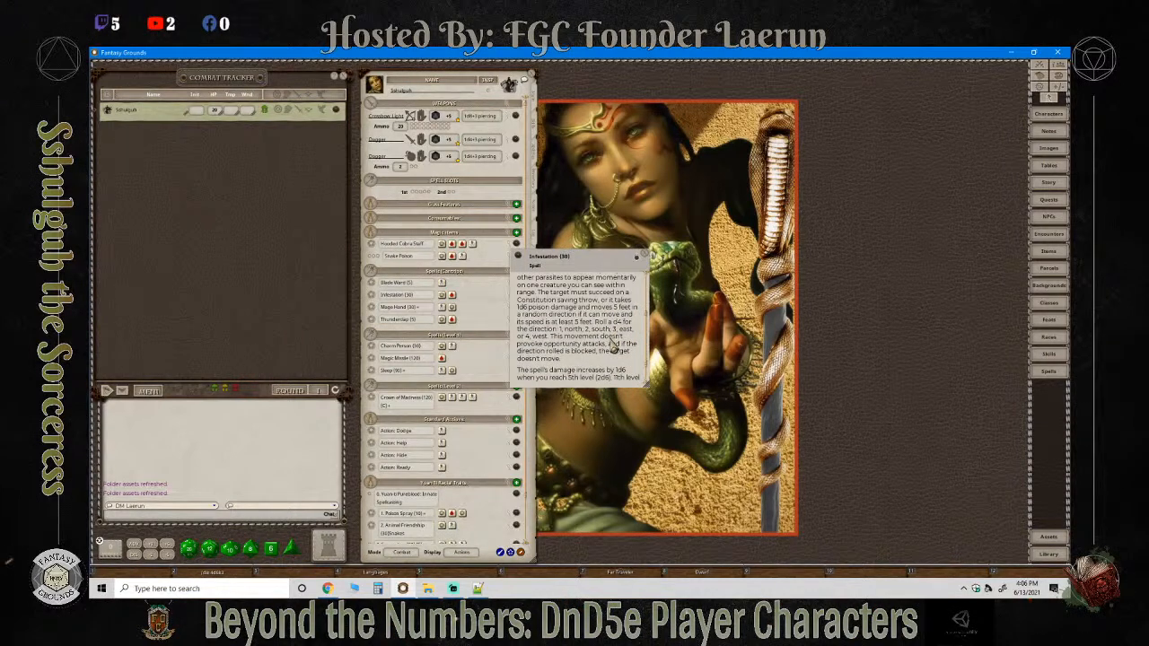
pyautogui.scroll(4, 616, 348)
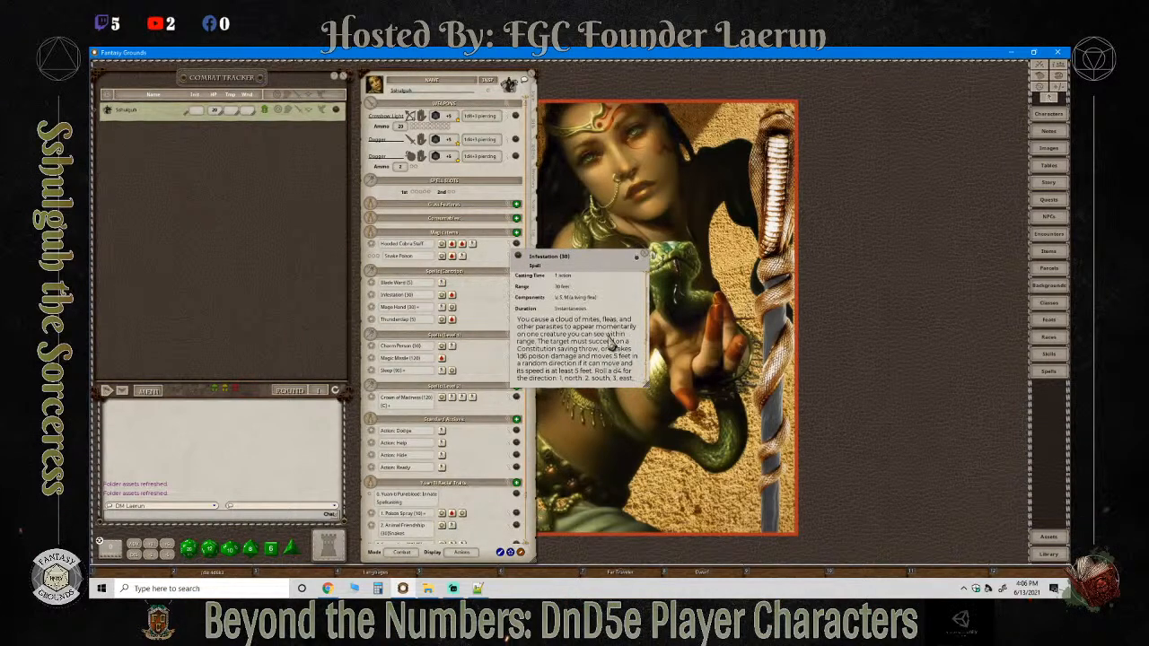
pyautogui.click(638, 257)
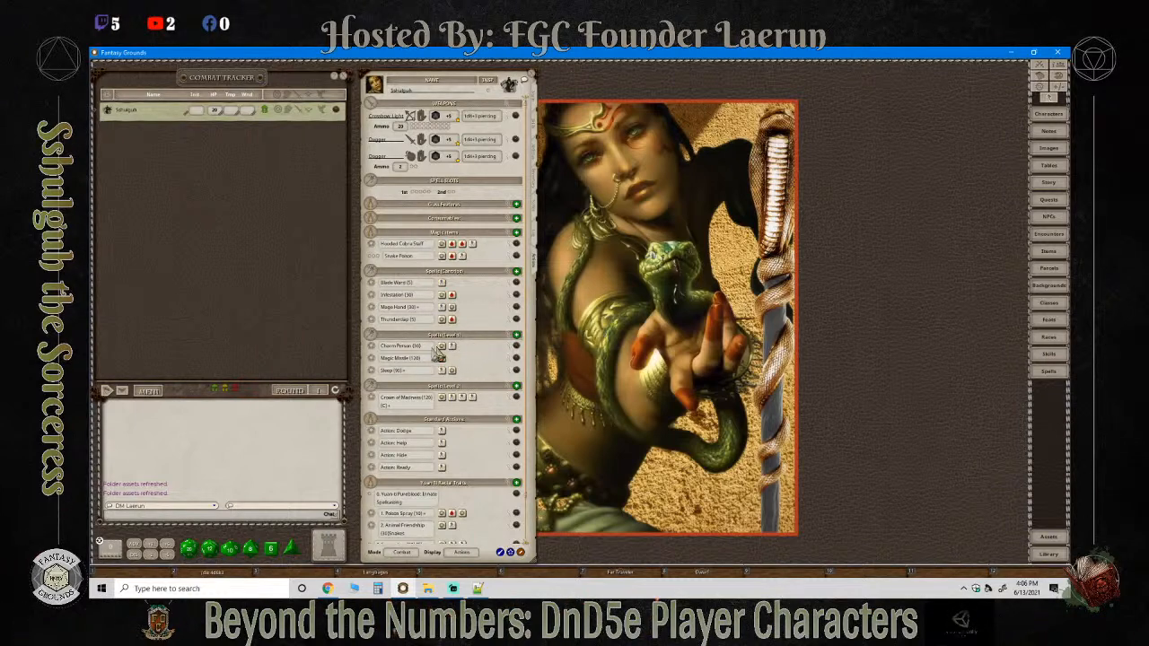
# Expand the Consumables group, open the Torch entry's details, and enlarge and move its window clear of the character sheet.
pyautogui.click(453, 221)
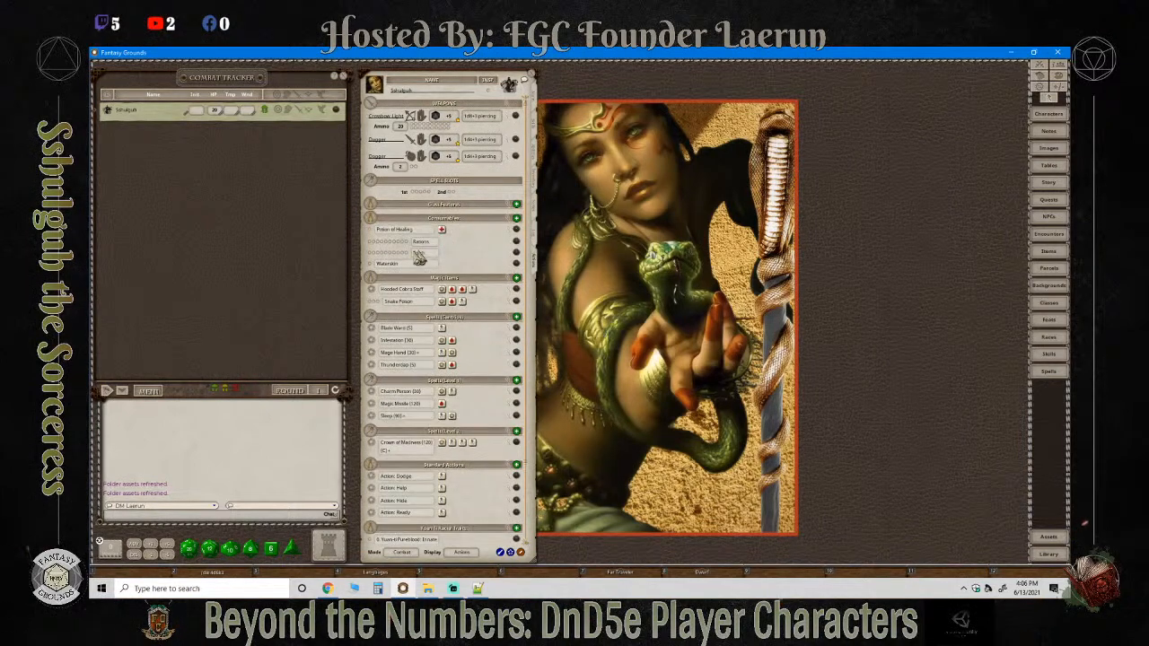
pyautogui.click(516, 256)
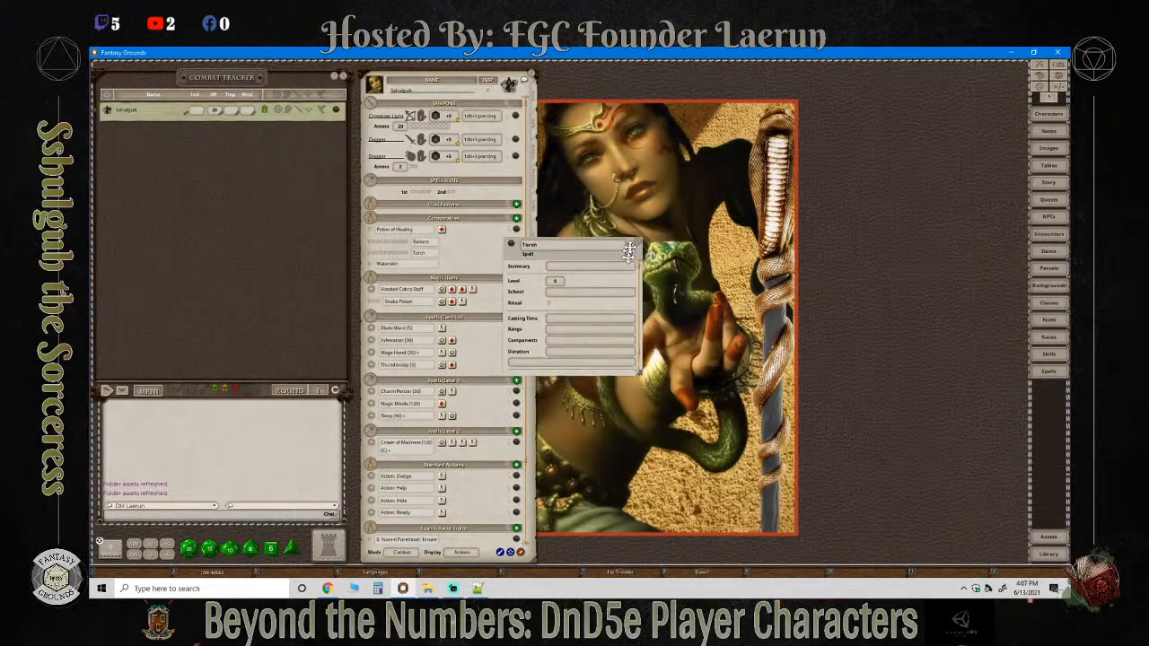
pyautogui.moveTo(628, 249); pyautogui.dragTo(661, 128)
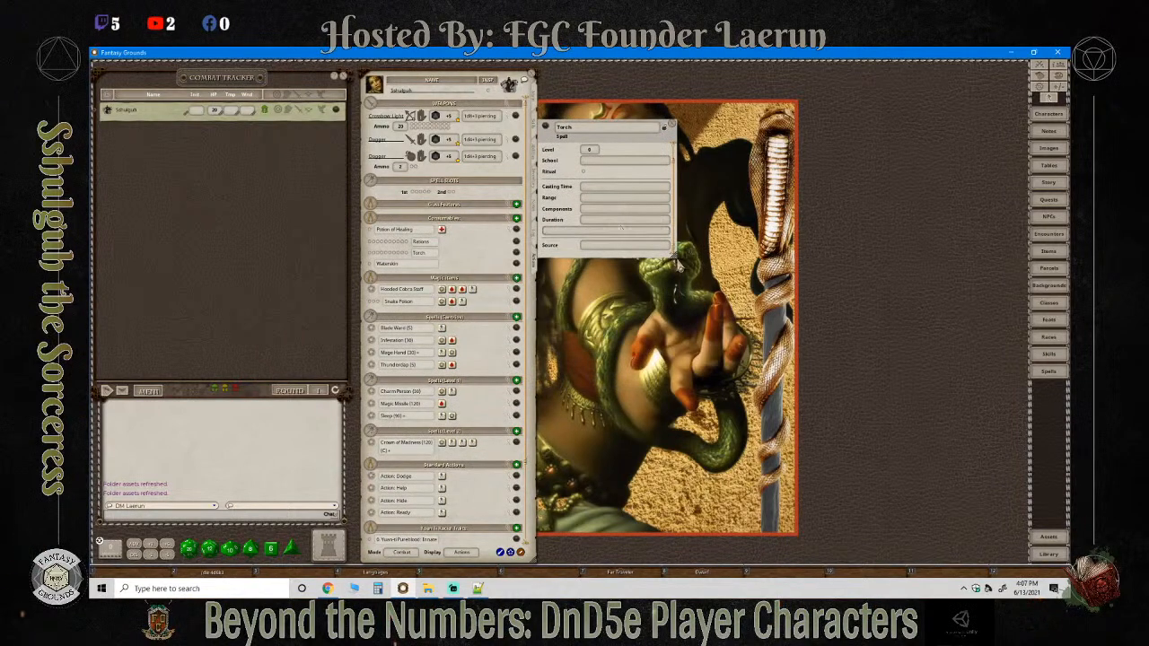
pyautogui.moveTo(678, 257); pyautogui.dragTo(761, 334)
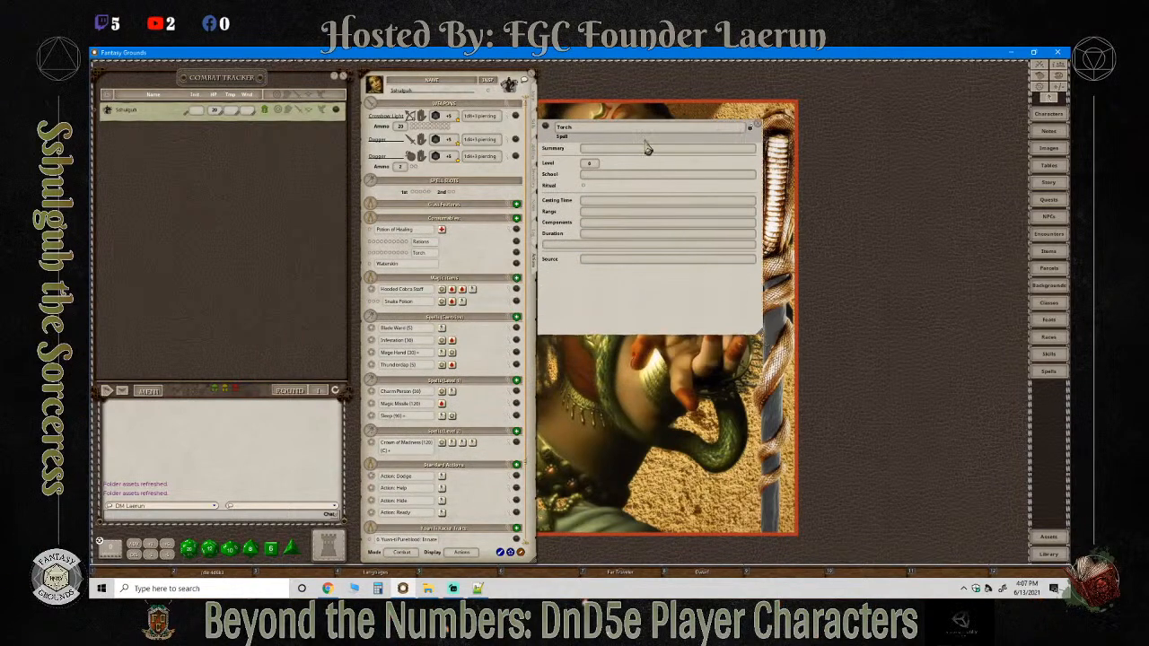
pyautogui.moveTo(651, 137); pyautogui.dragTo(744, 128)
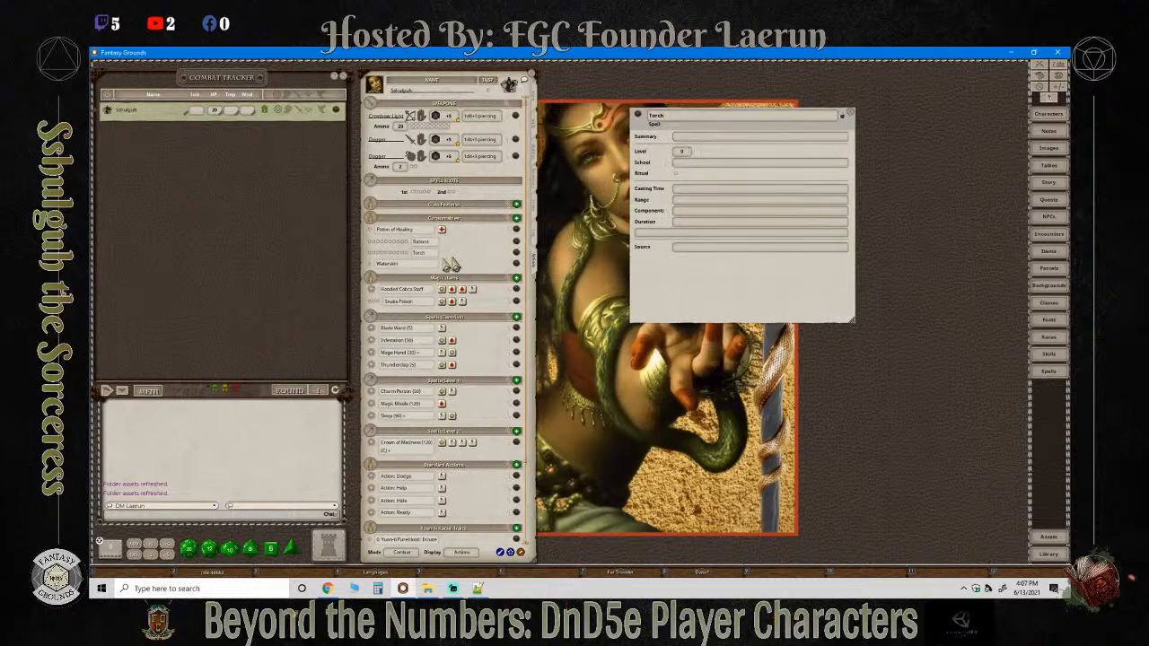
# Copy the inventory Torch's description into the consumable Torch entry's description, lock the entry and close both Torch windows.
pyautogui.click(535, 184)
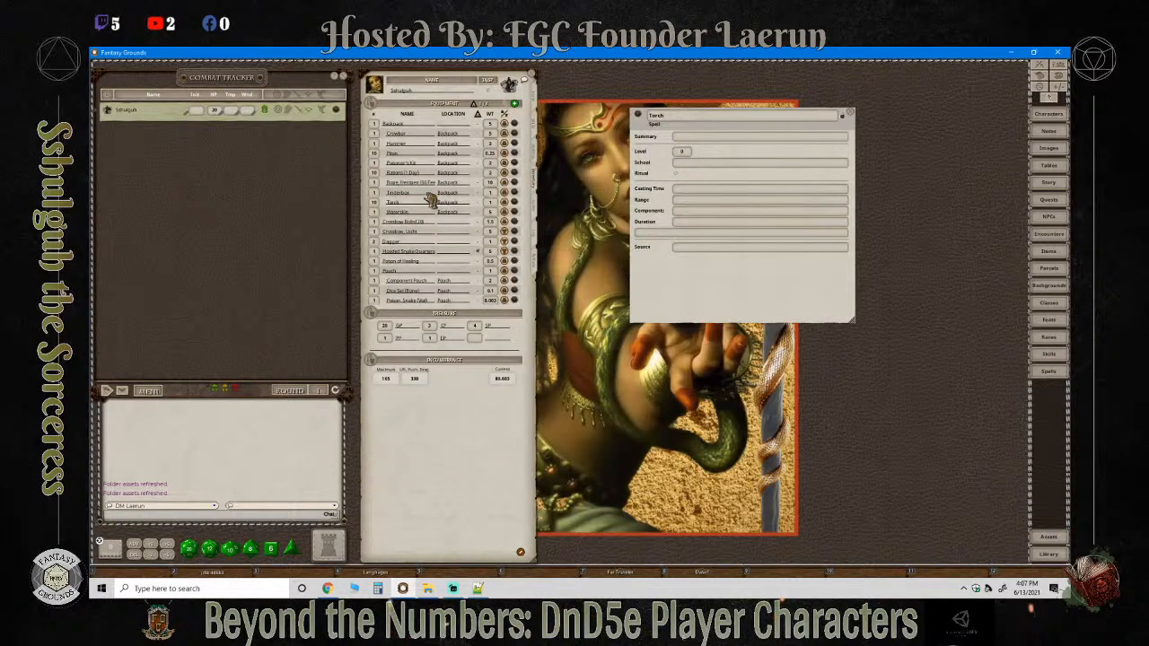
pyautogui.click(517, 205)
pyautogui.moveTo(579, 256); pyautogui.dragTo(539, 207)
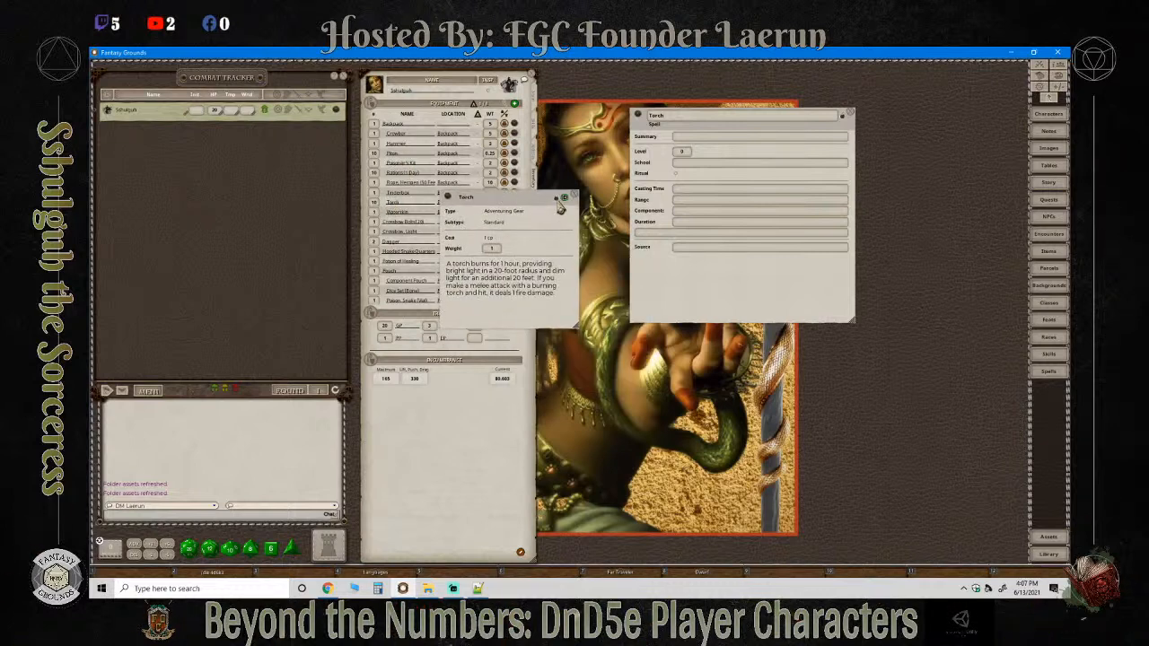
pyautogui.click(563, 198)
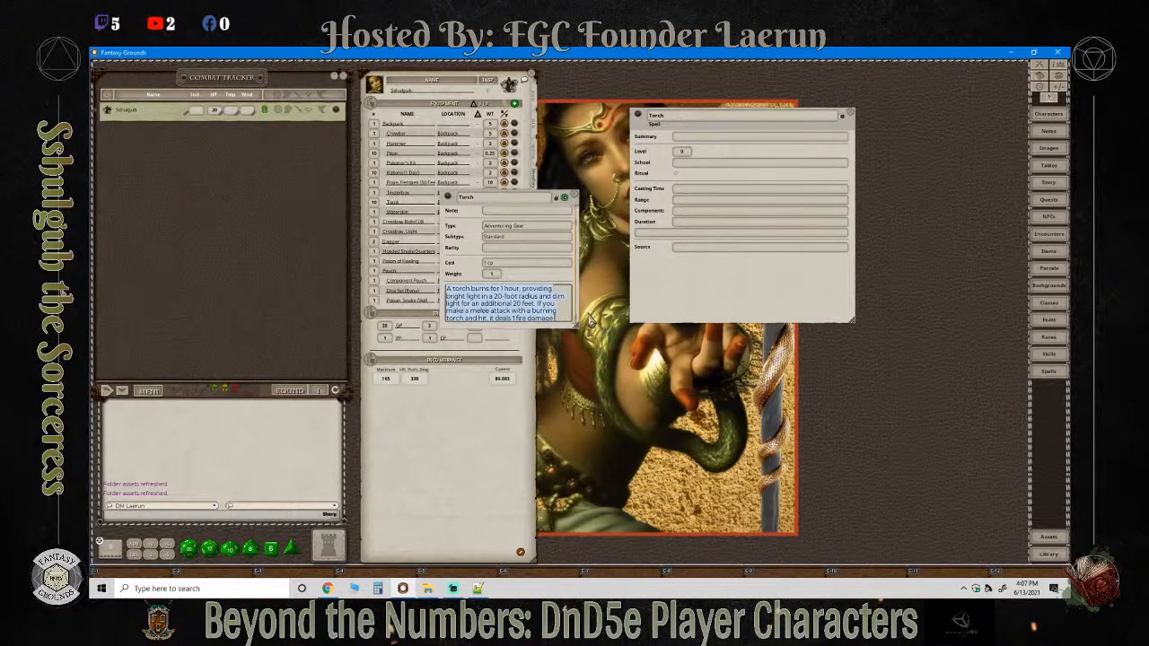
pyautogui.click(678, 234)
pyautogui.write('A torch burns for 1 hour, providing bright light in a 20-foot radius and dim light for an additional 20 feet. If you make a melee attack with a burning torch and hit, it deals 1 fire damage.')
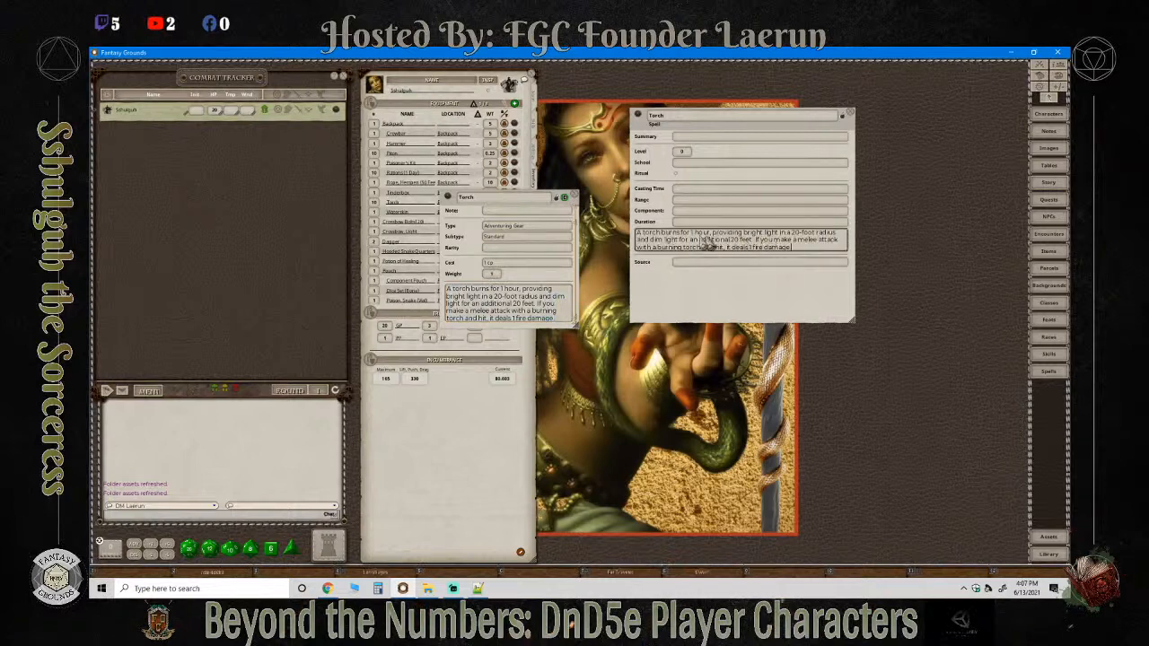
pyautogui.click(575, 196)
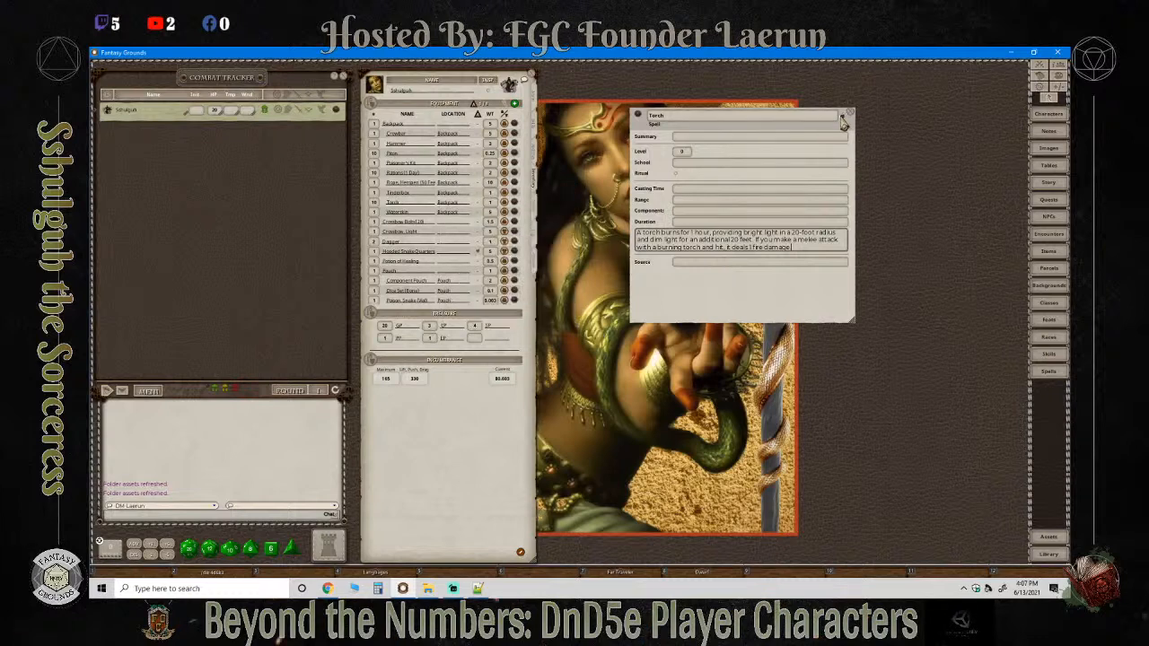
pyautogui.click(844, 116)
pyautogui.click(851, 114)
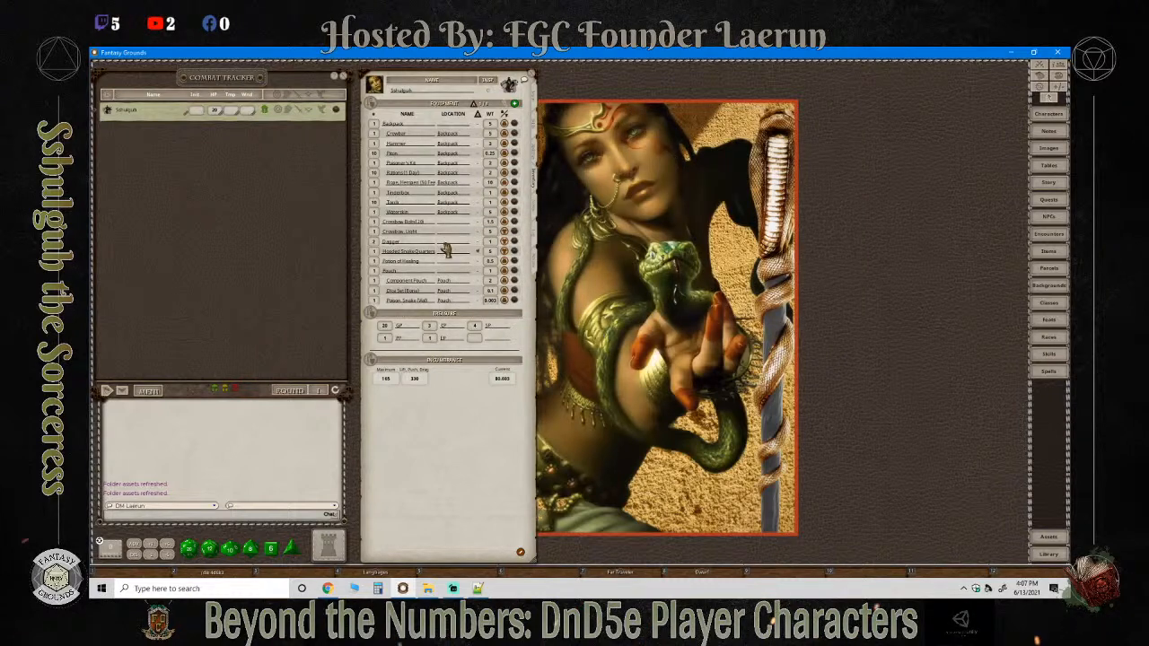
# Return to the character's actions and check the description of the Torch entry in Consumables.
pyautogui.click(536, 264)
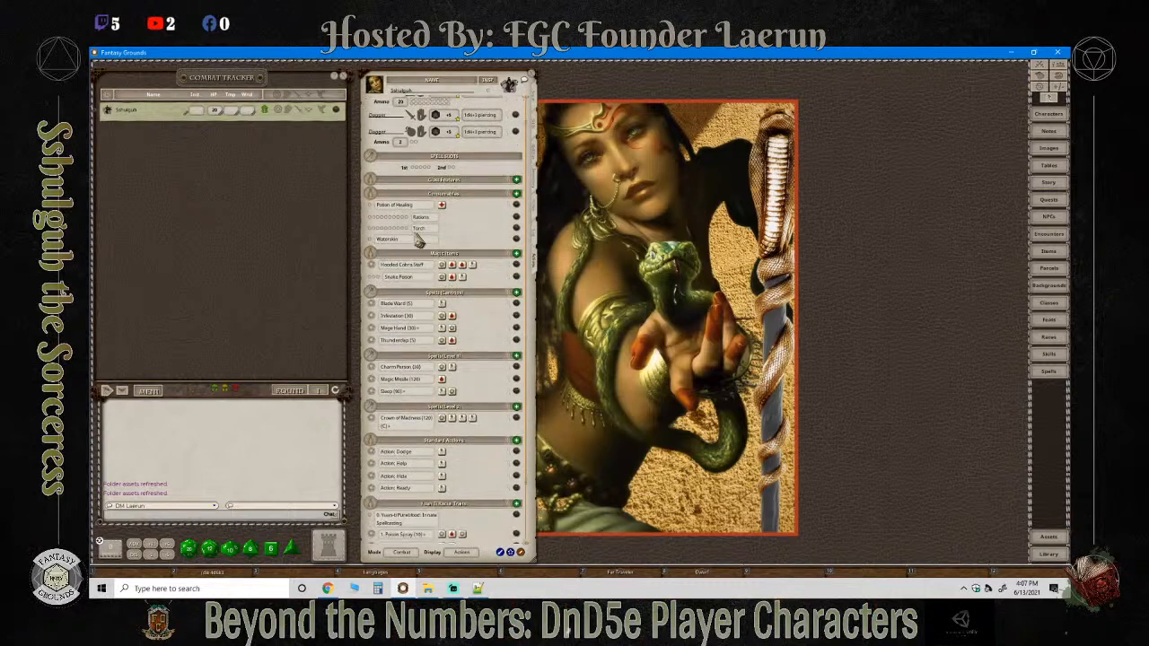
pyautogui.click(516, 229)
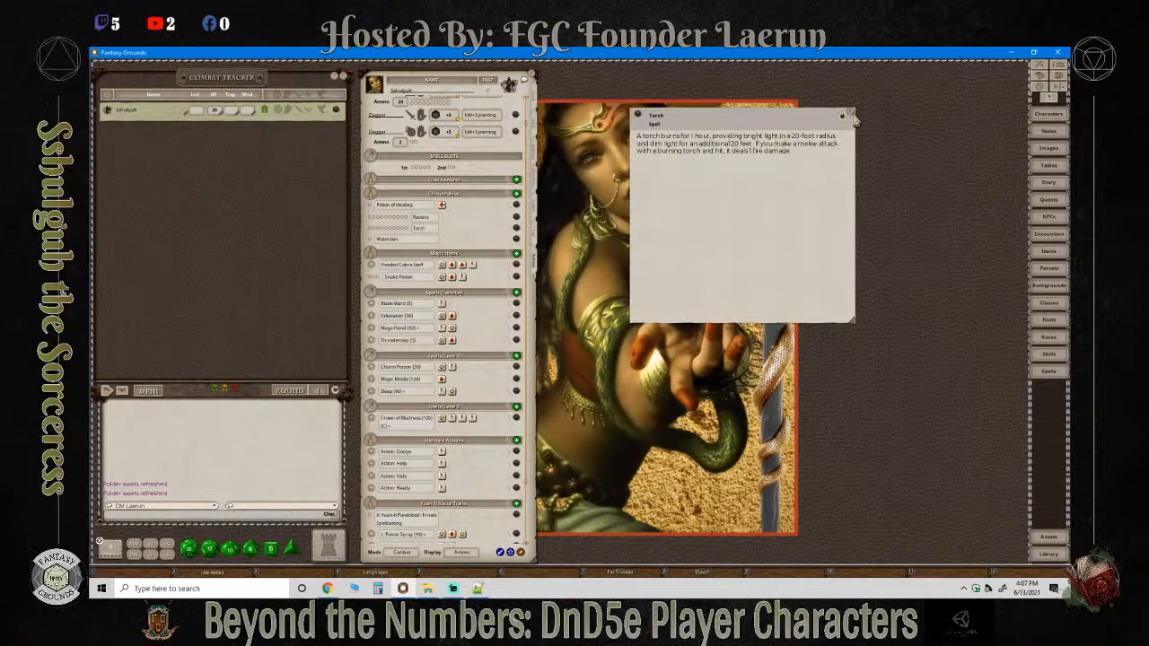
pyautogui.click(853, 117)
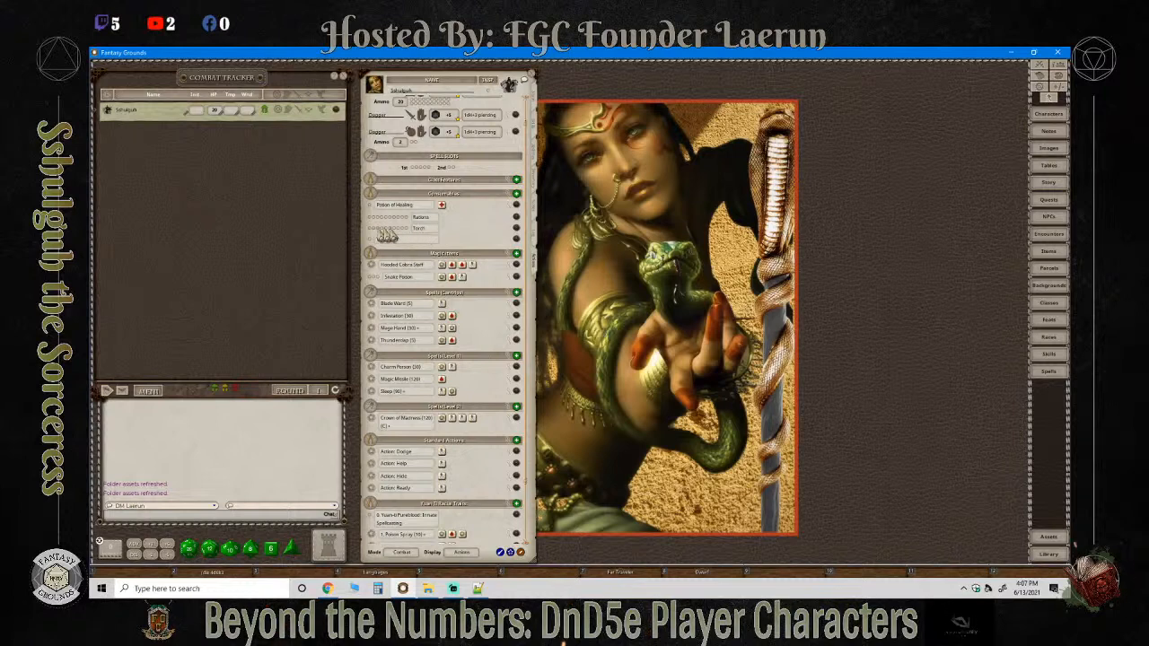
# Add a cast action to the consumable Torch entry, set it to an ability-based melee attack, and close its settings.
pyautogui.rightClick(431, 234)
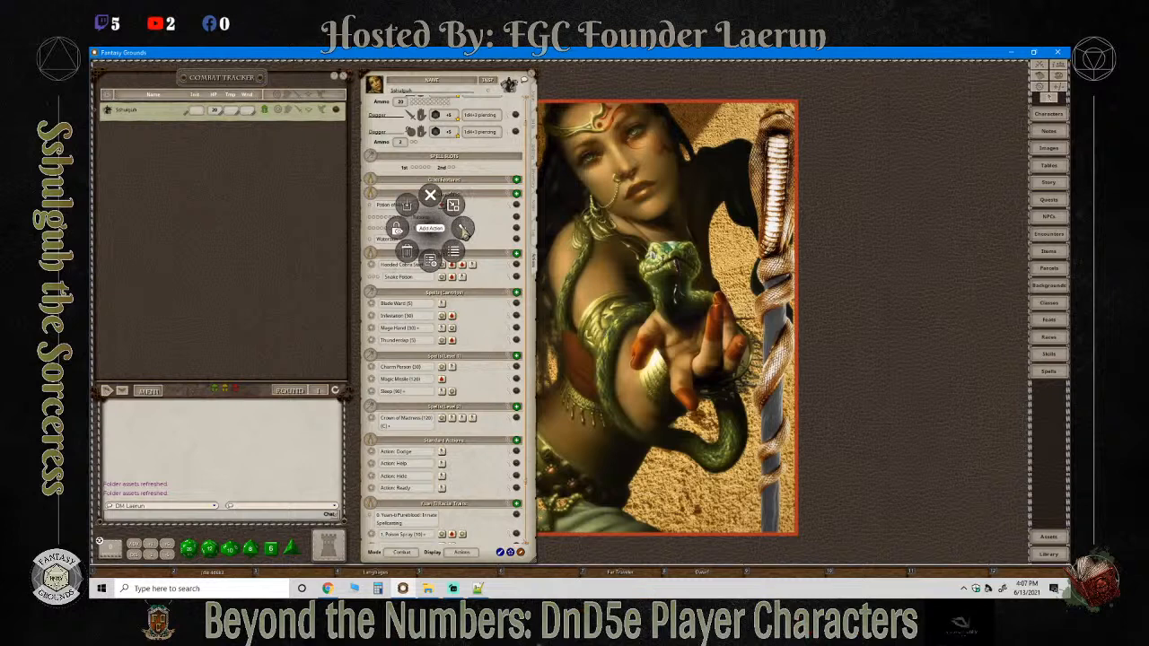
pyautogui.click(463, 230)
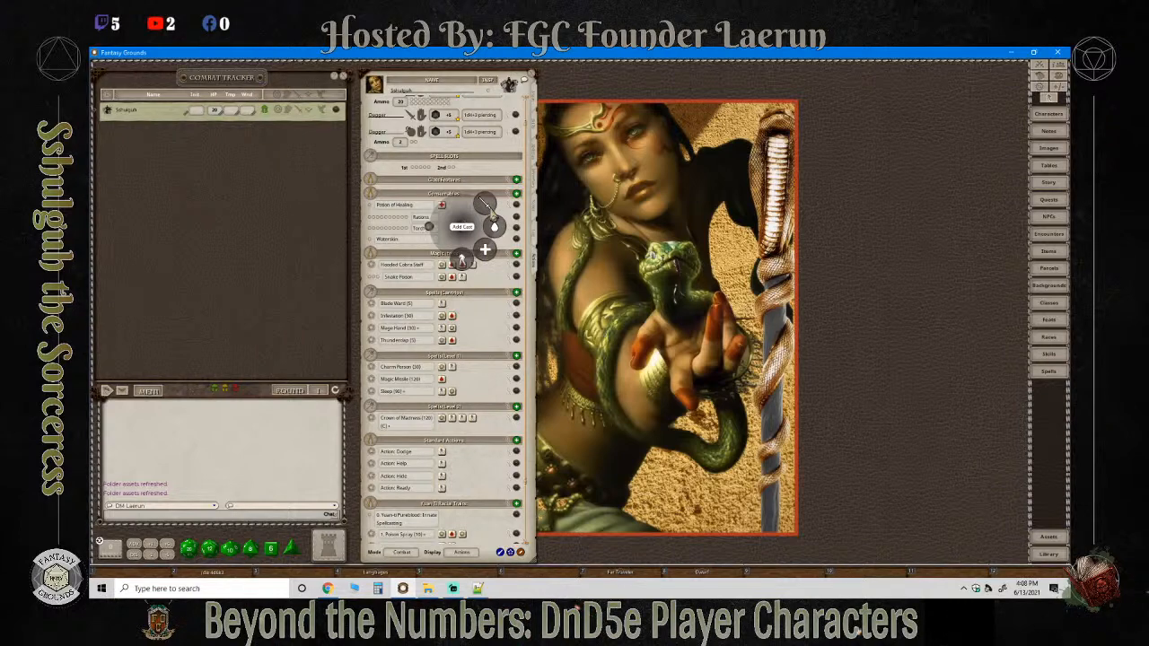
pyautogui.click(488, 209)
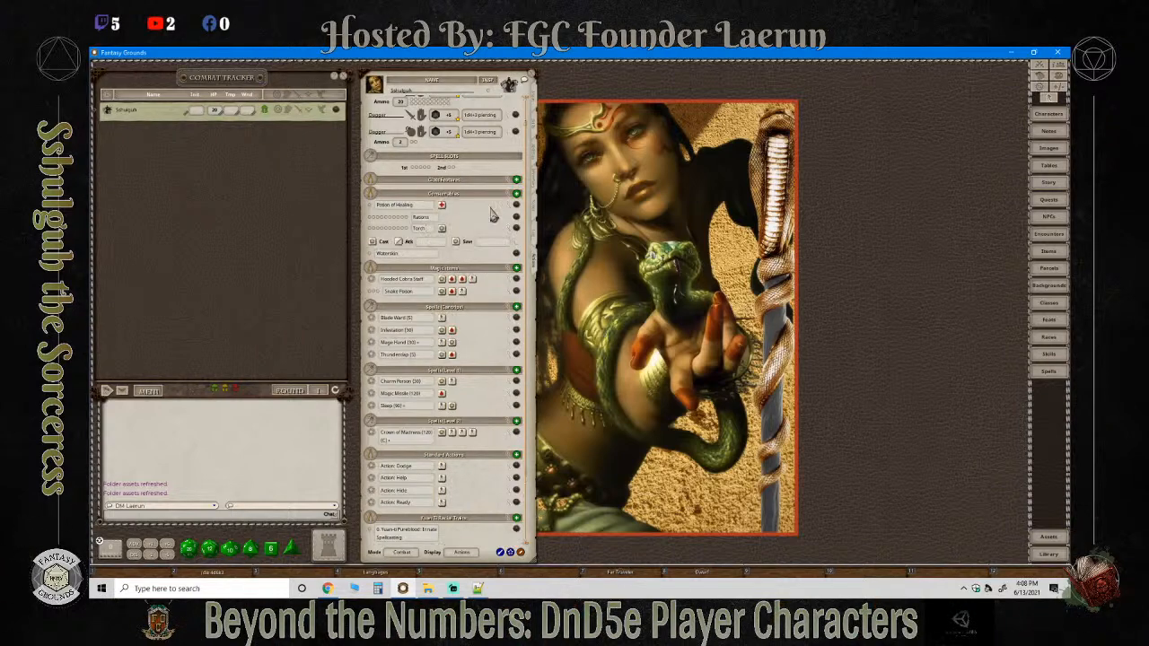
pyautogui.click(515, 250)
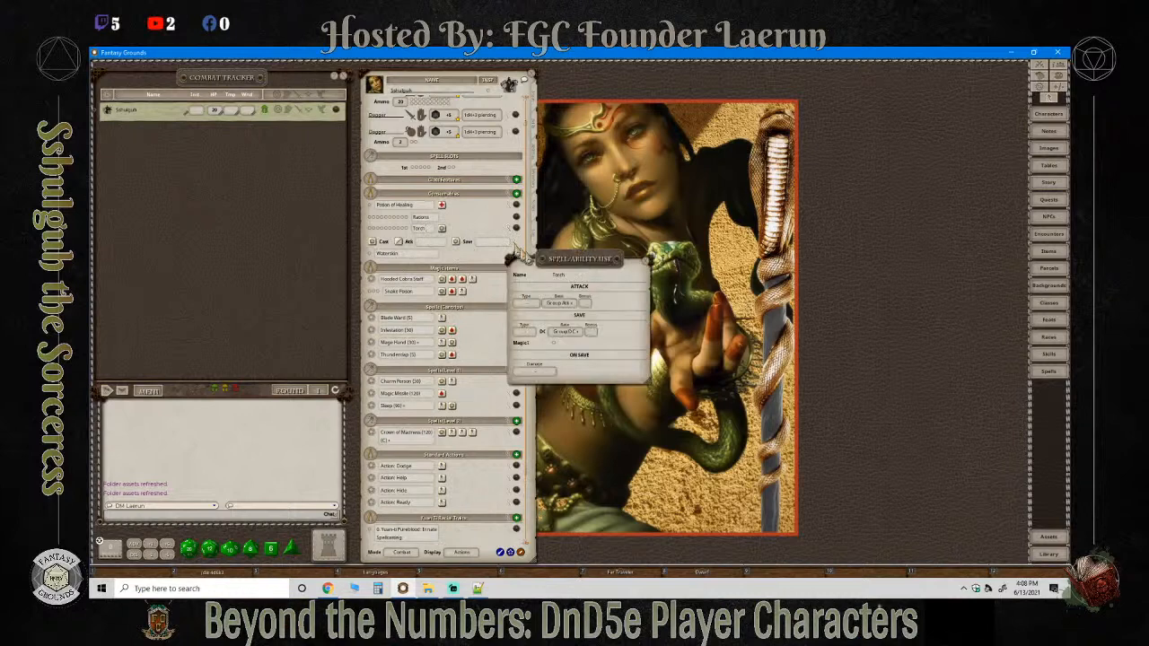
pyautogui.click(533, 304)
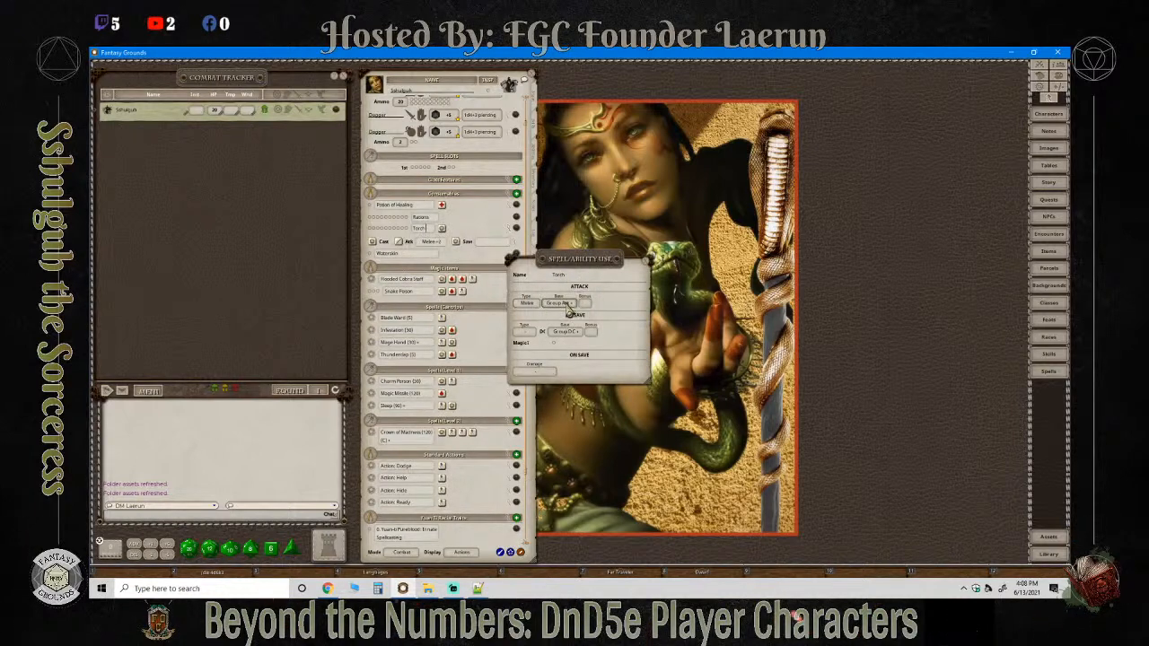
pyautogui.click(566, 305)
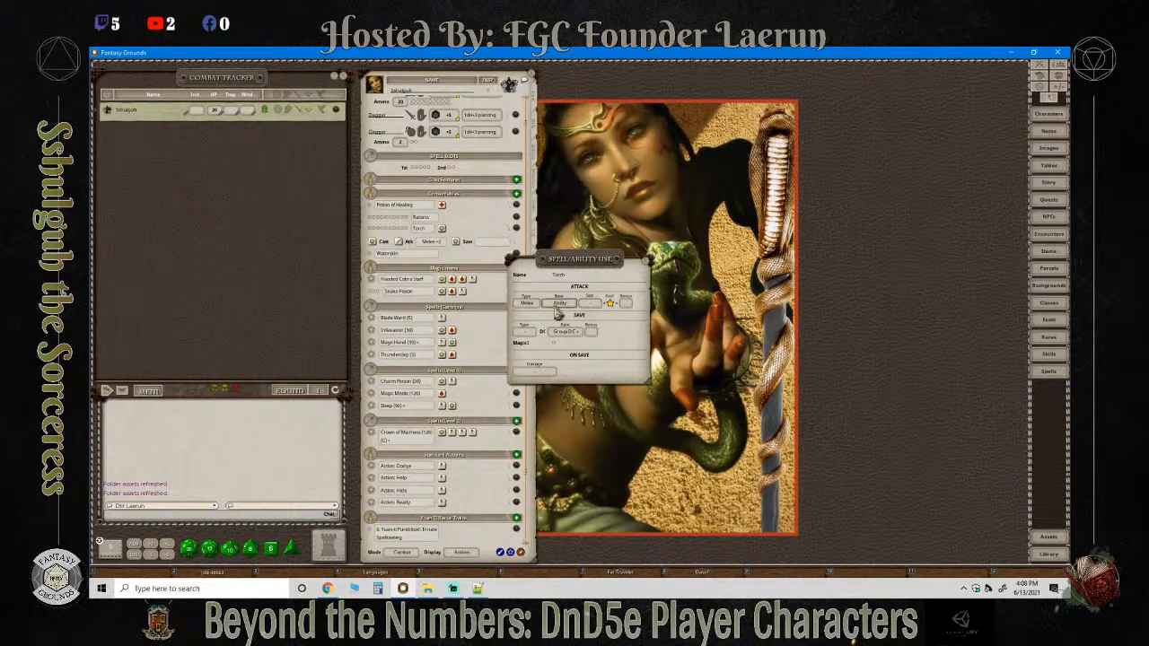
pyautogui.click(594, 304)
pyautogui.click(643, 263)
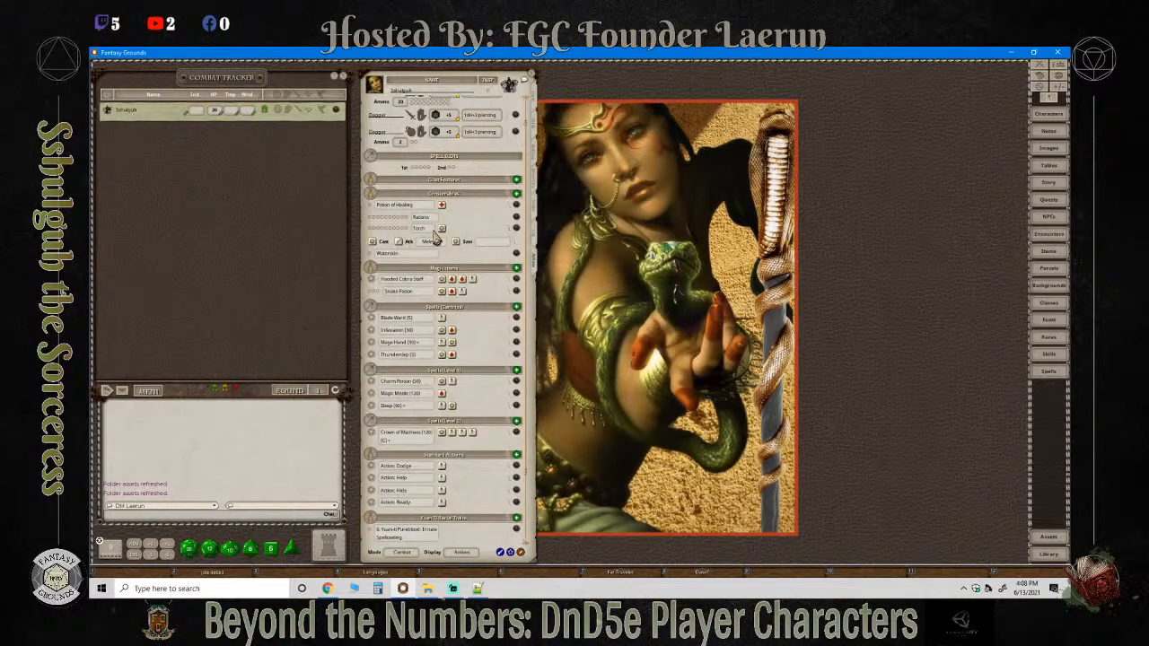
# Add a damage action to the Torch entry with a first damage row of 1 fire.
pyautogui.rightClick(429, 232)
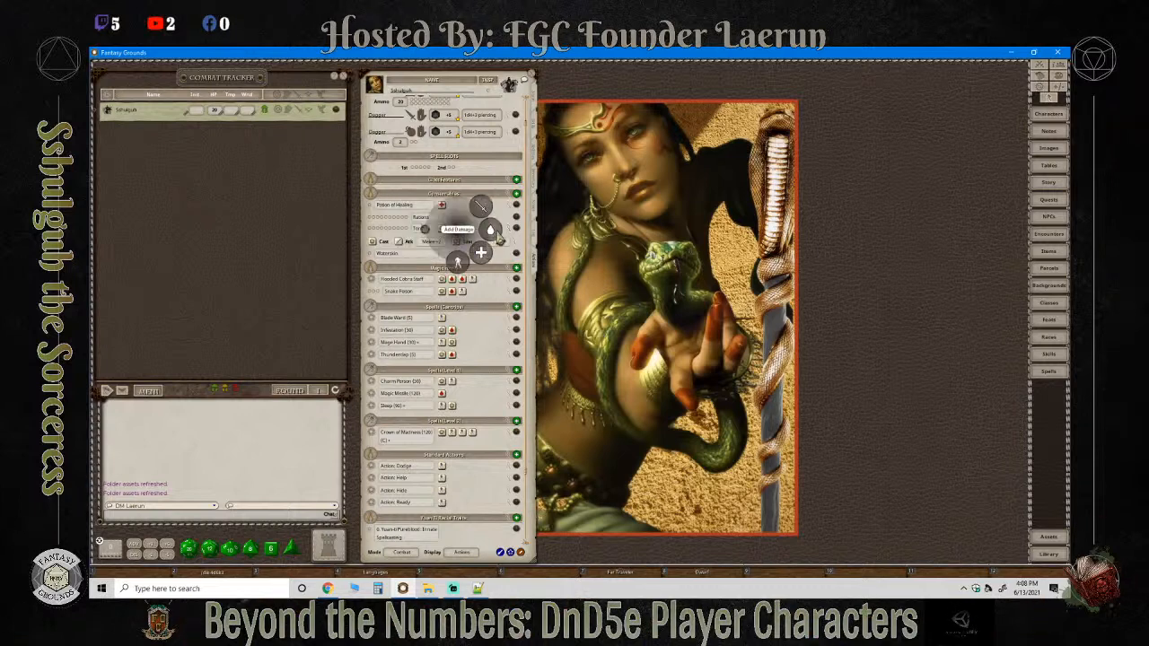
pyautogui.click(493, 231)
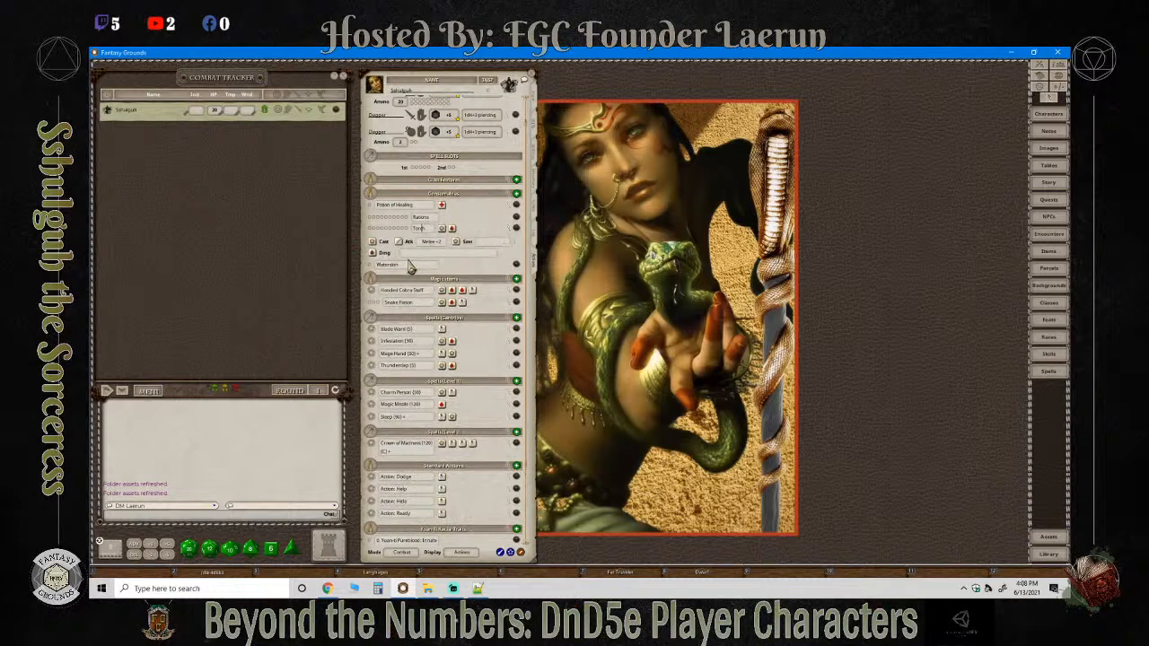
pyautogui.click(517, 259)
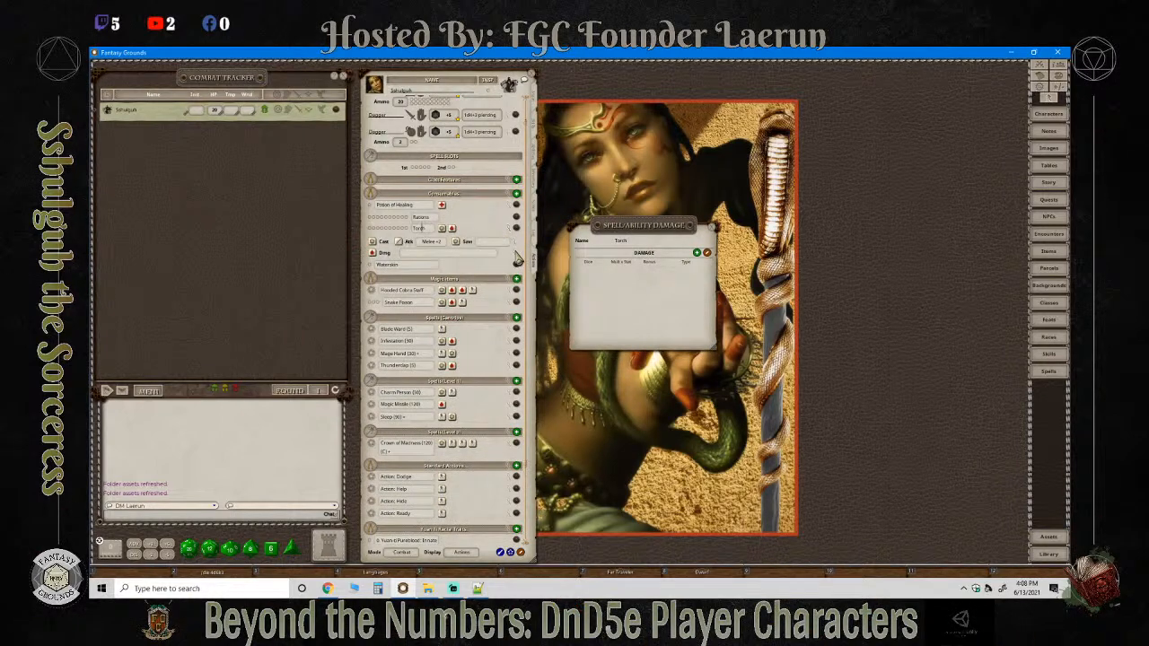
pyautogui.click(697, 254)
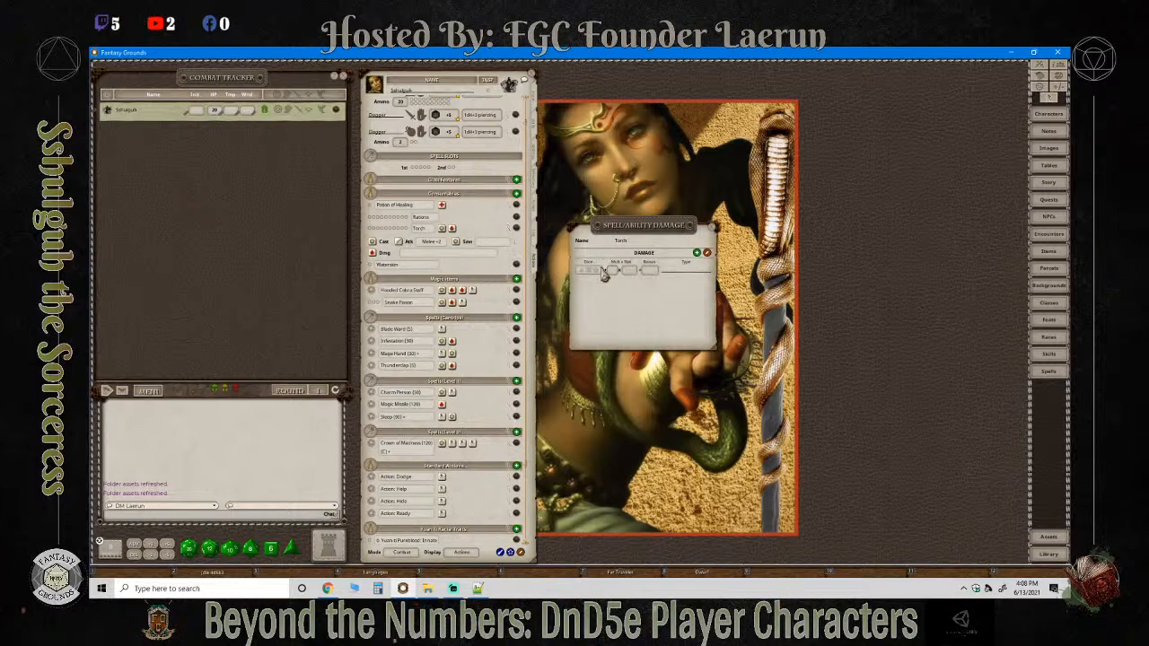
pyautogui.click(650, 271)
pyautogui.write('1')
pyautogui.click(693, 273)
# Add a second Torch damage row of 1d4 bludgeoning, close the damage settings and recheck them.
pyautogui.click(697, 253)
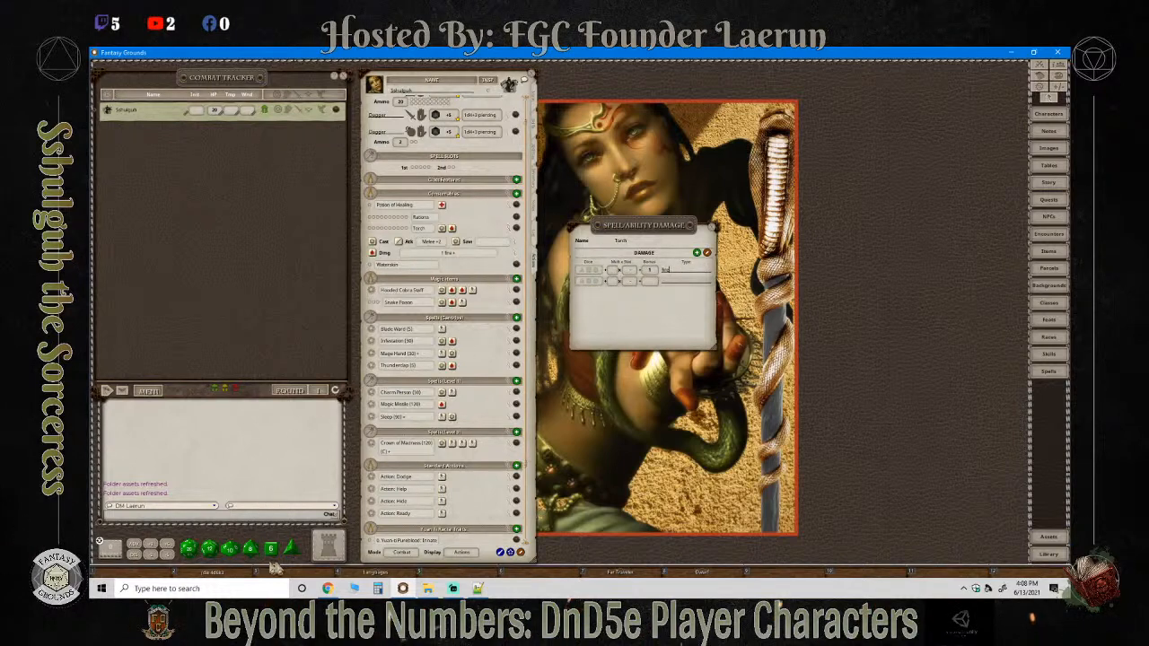
pyautogui.moveTo(290, 549); pyautogui.dragTo(588, 280)
pyautogui.write('blud')
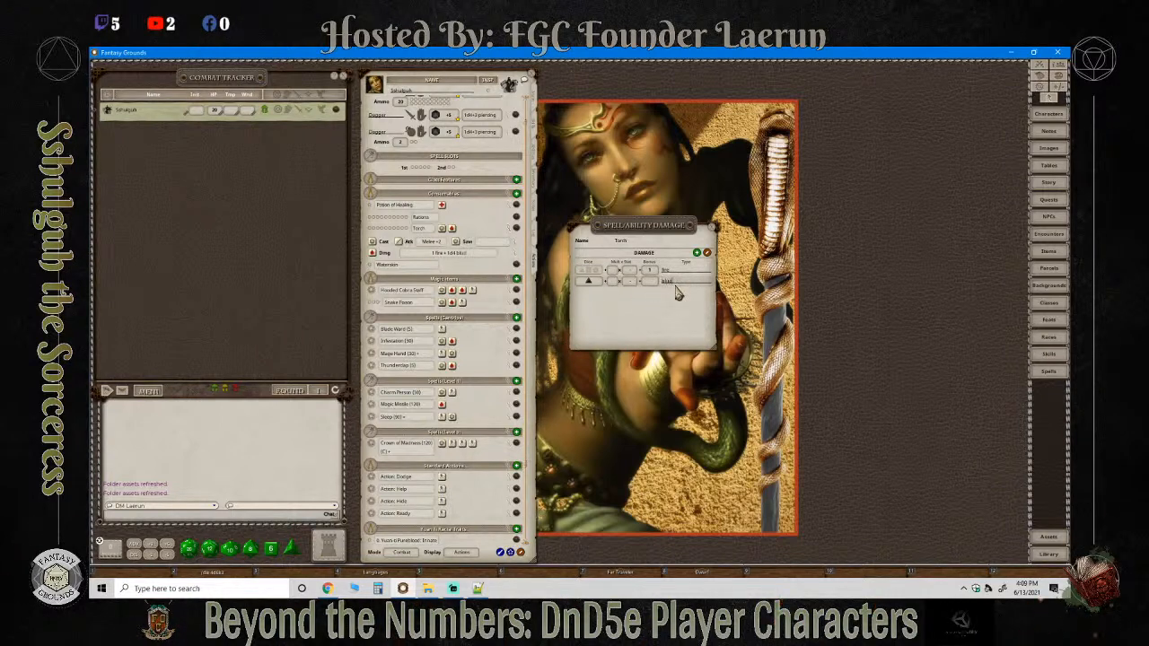
pyautogui.write('geoning')
pyautogui.click(715, 231)
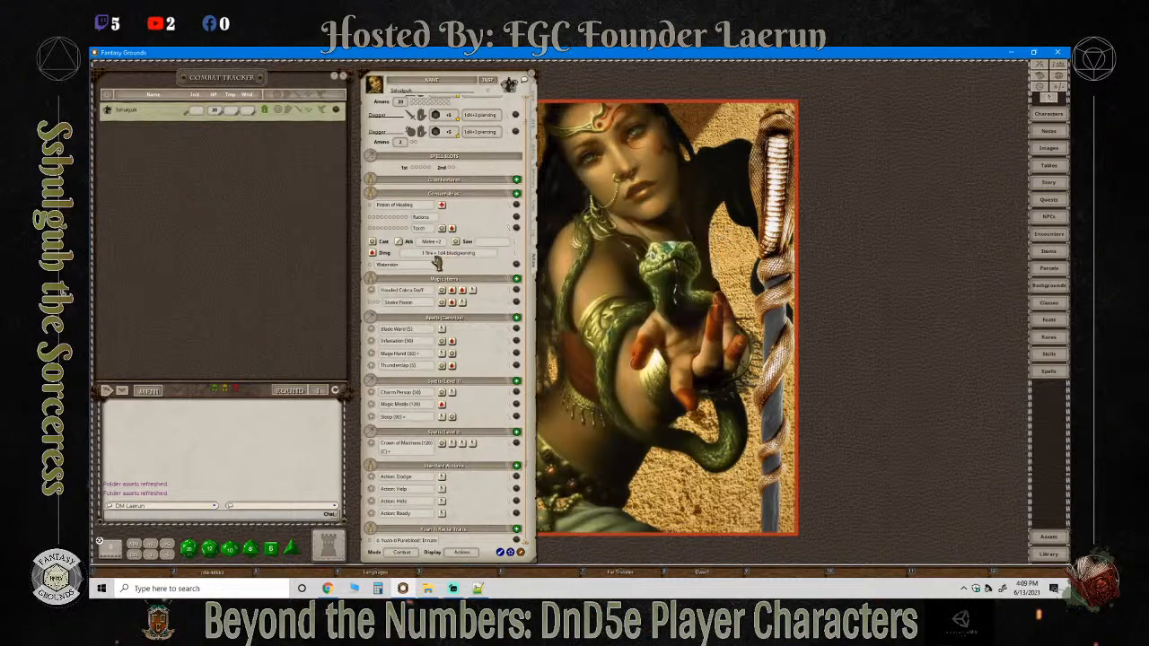
pyautogui.click(517, 256)
pyautogui.click(718, 232)
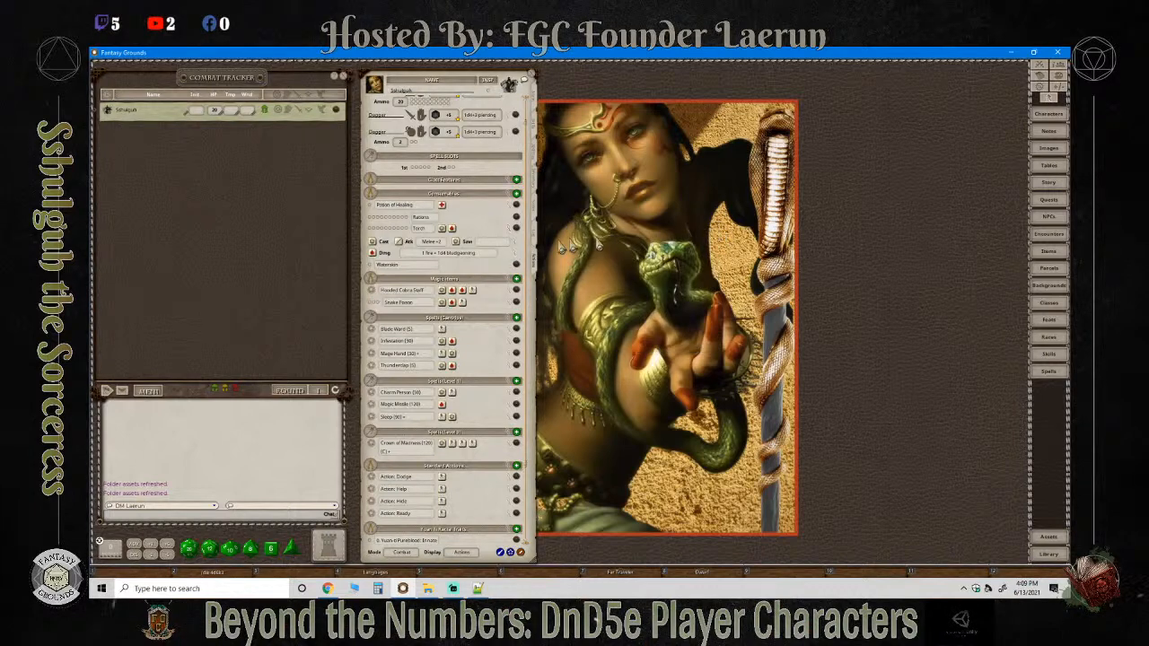
# Check the Torch entry's details, add an effect action to it, and enter "Torch;" as the effect's description.
pyautogui.click(515, 229)
pyautogui.click(515, 230)
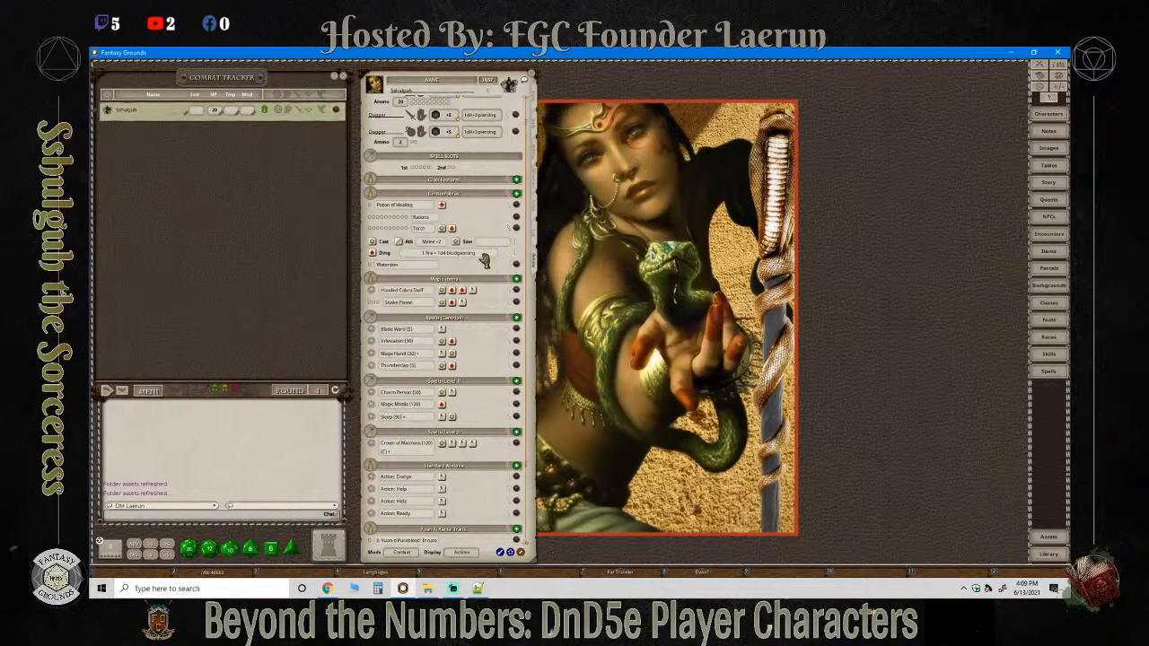
pyautogui.rightClick(482, 257)
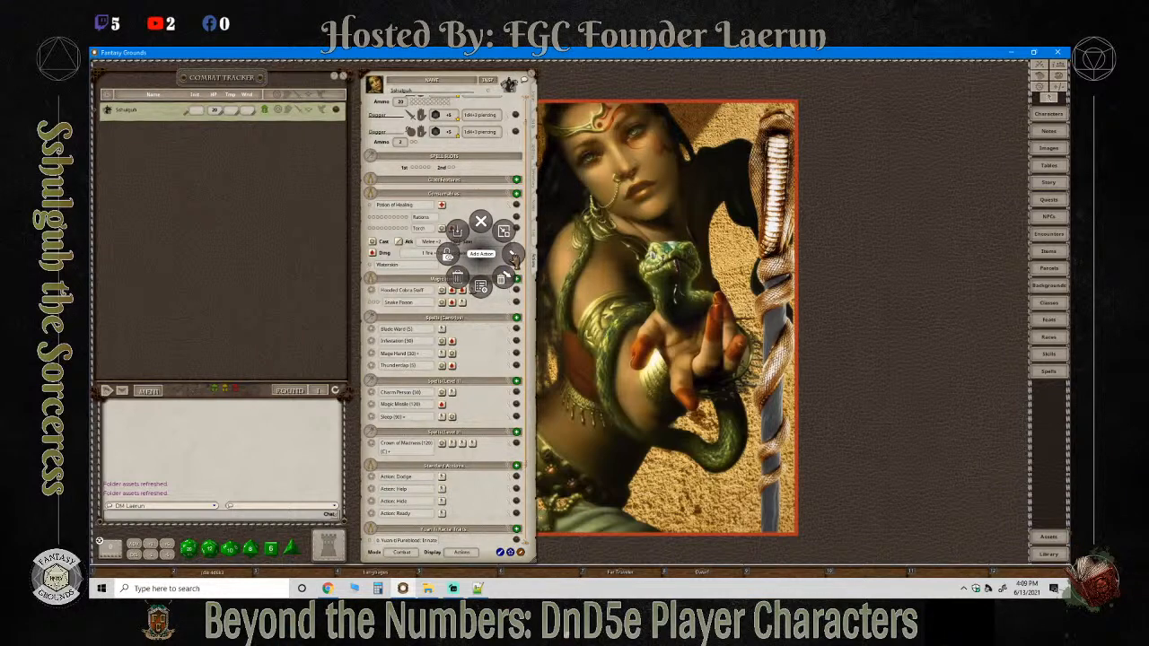
pyautogui.click(513, 255)
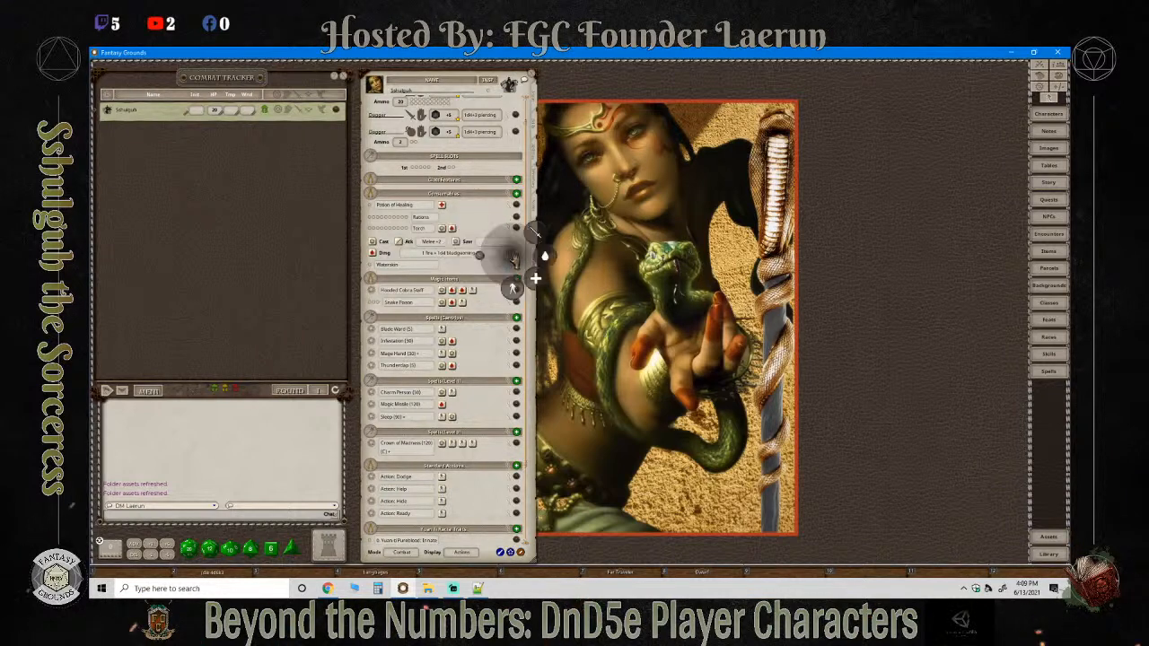
pyautogui.click(513, 256)
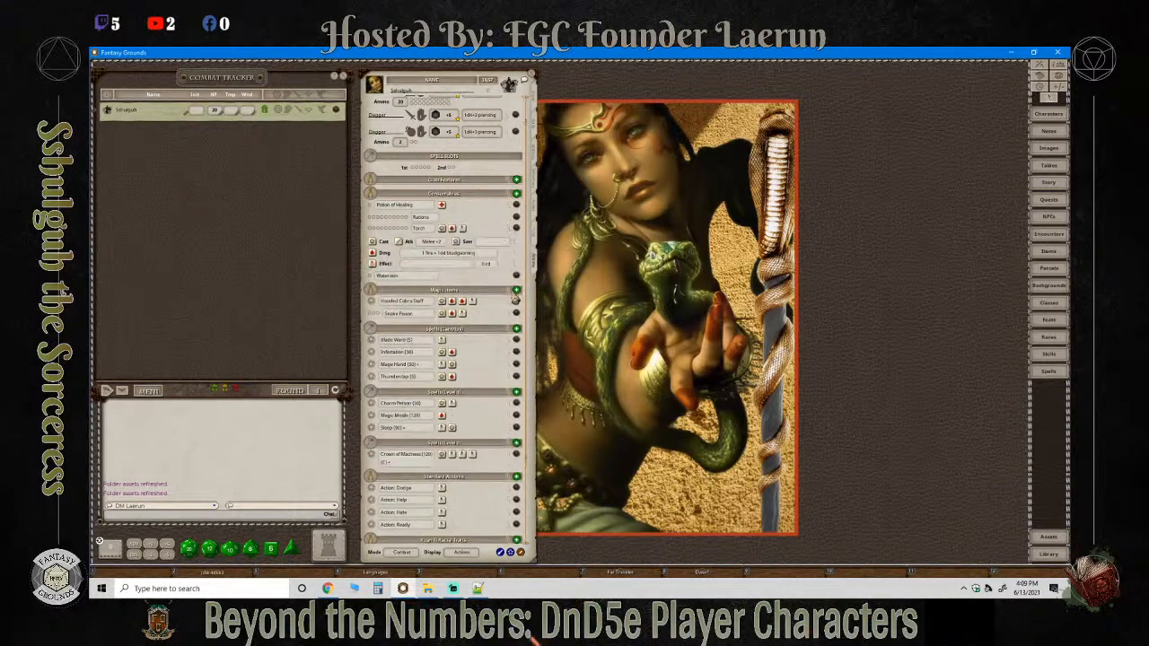
pyautogui.click(517, 263)
pyautogui.moveTo(568, 260); pyautogui.dragTo(648, 248)
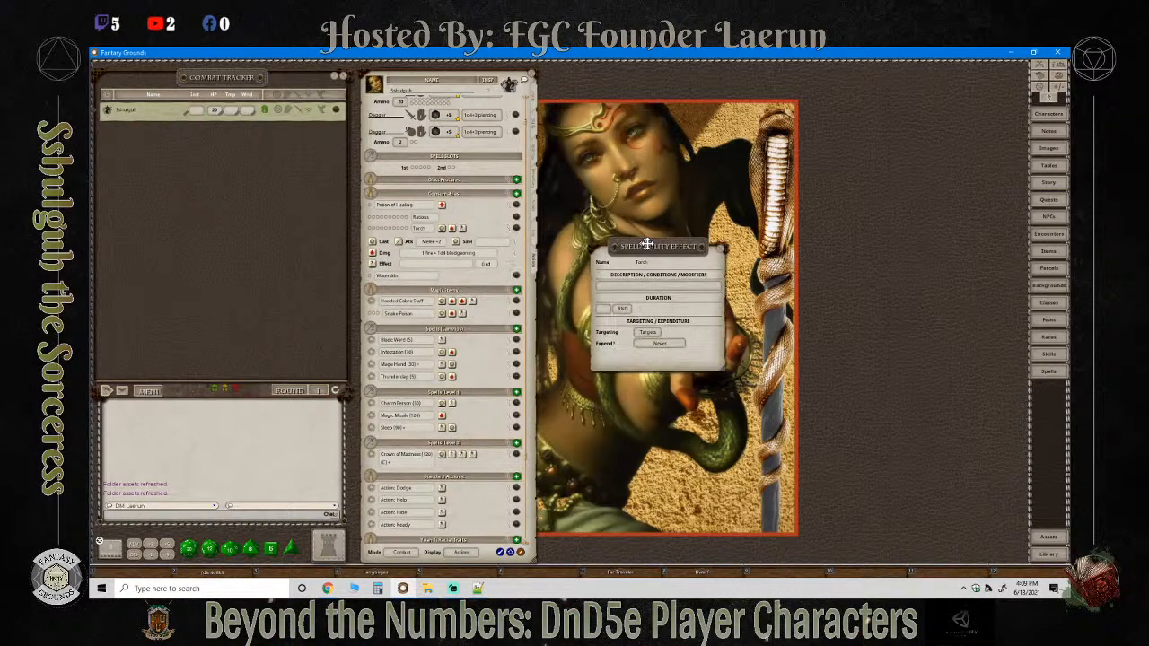
pyautogui.click(619, 287)
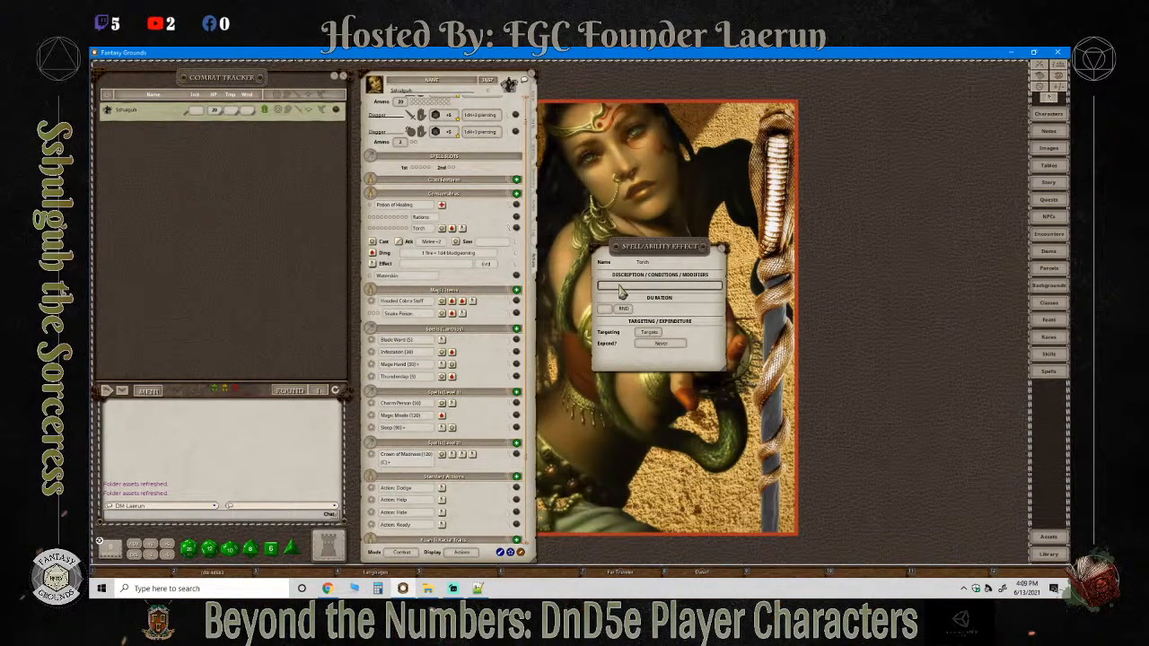
pyautogui.write('Lorch;')
pyautogui.click(642, 345)
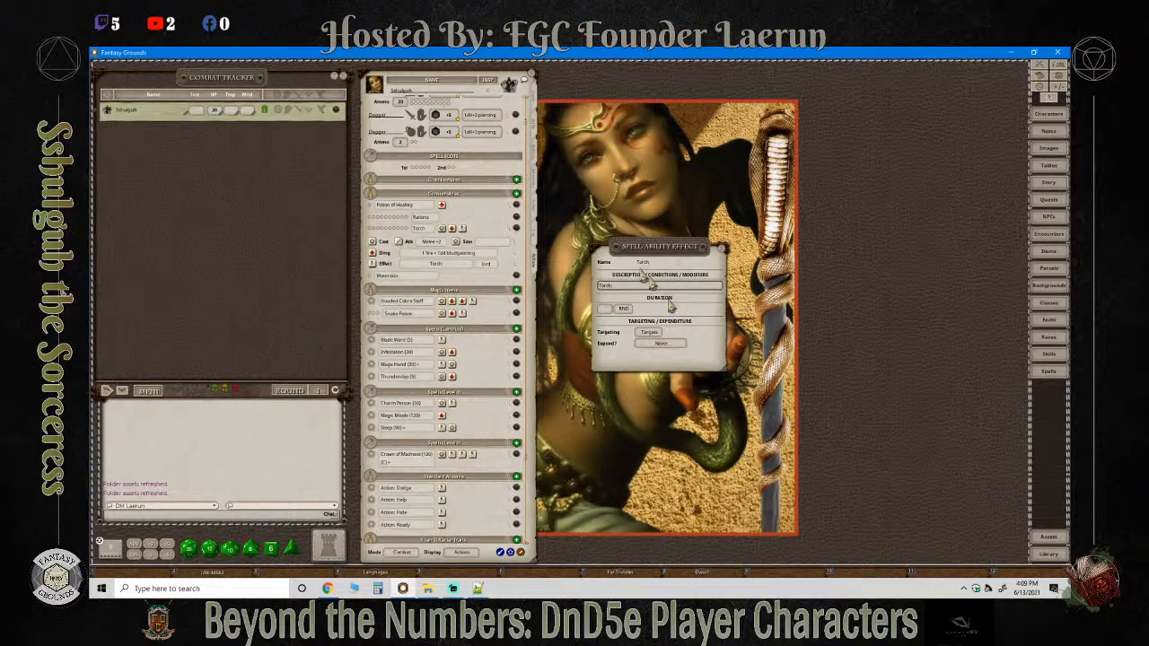
pyautogui.click(654, 333)
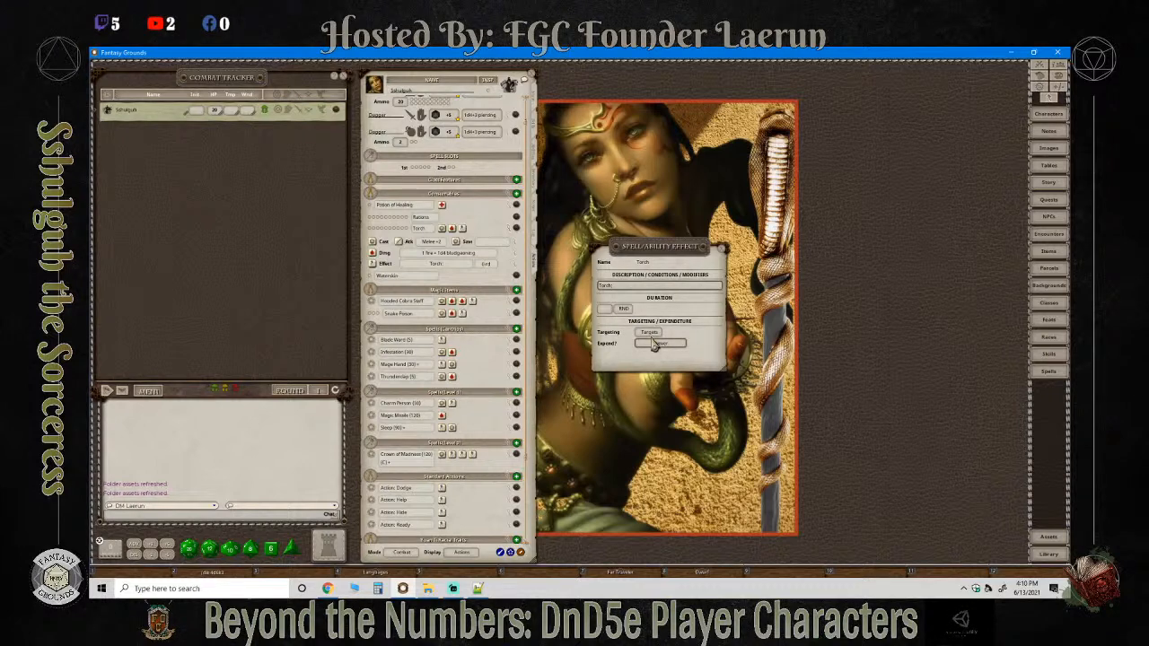
# Set the Torch effect's duration to 600 rounds and append "Light:" to its description.
pyautogui.click(605, 309)
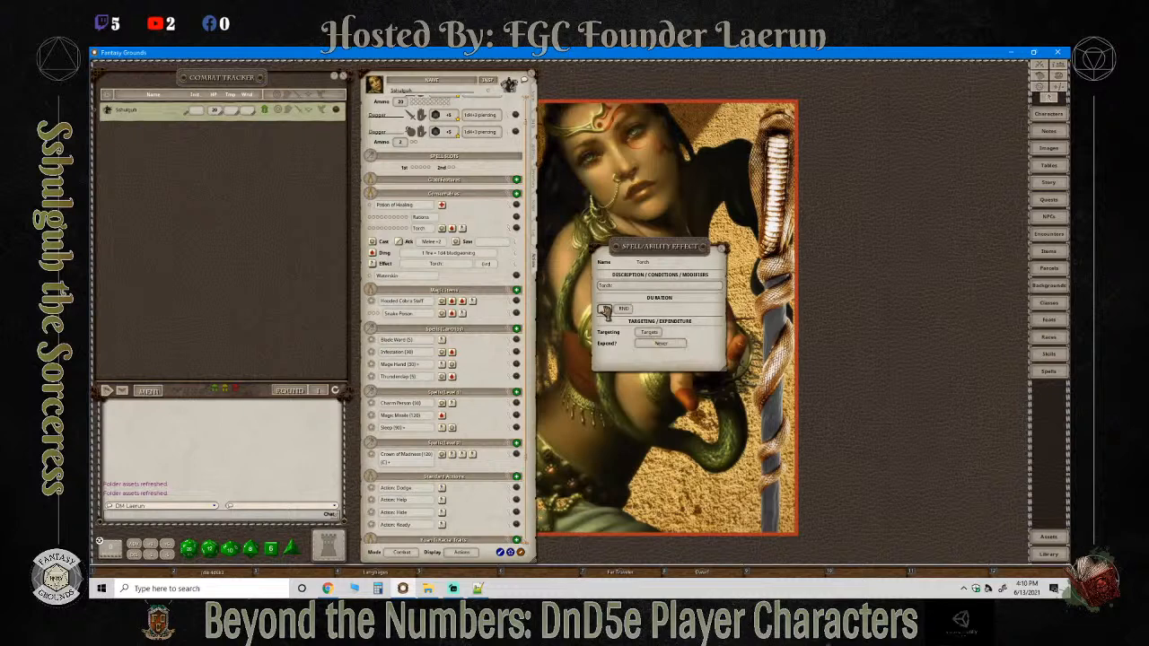
pyautogui.write('600')
pyautogui.click(629, 287)
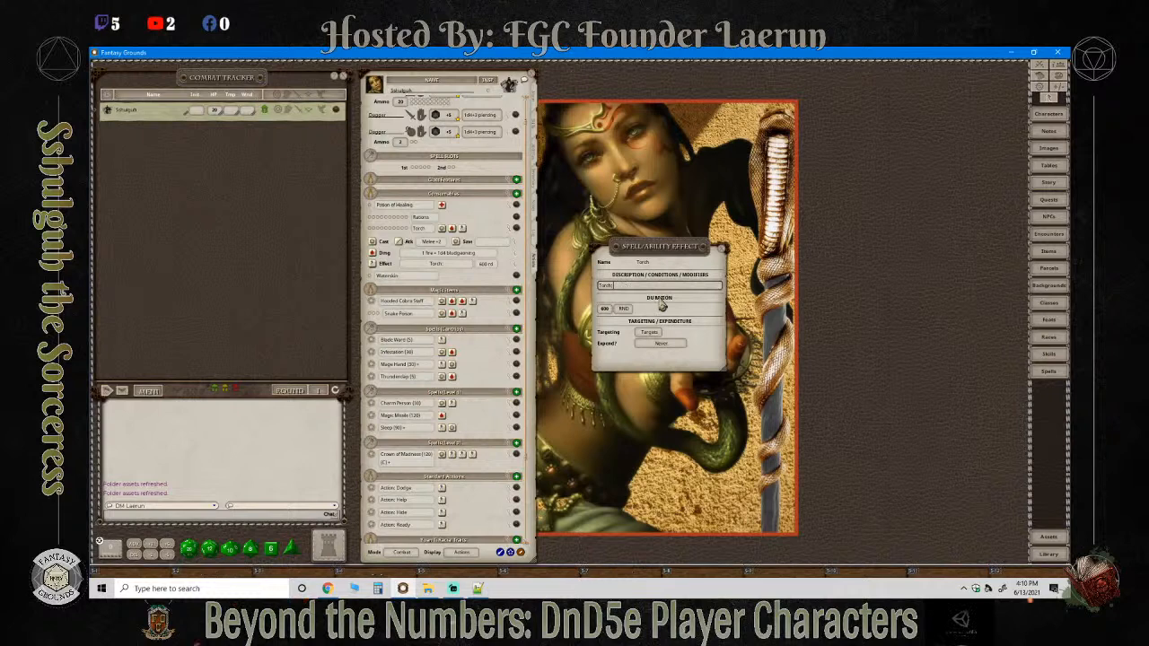
pyautogui.write('Light:')
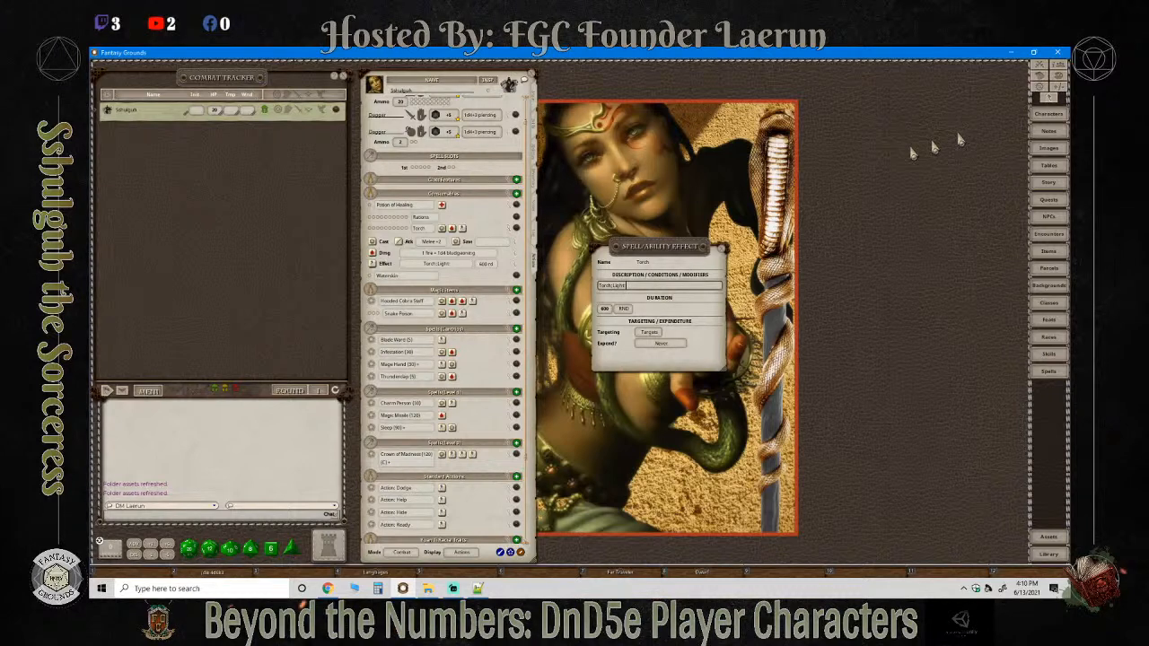
pyautogui.click(329, 588)
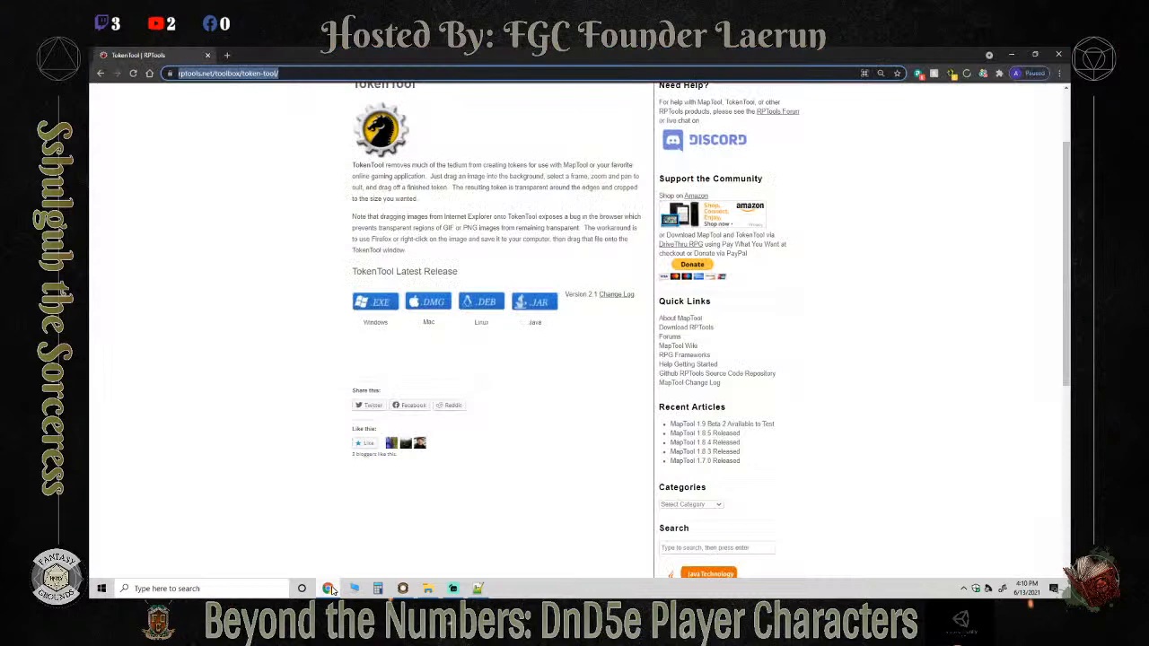
pyautogui.click(328, 588)
pyautogui.click(220, 585)
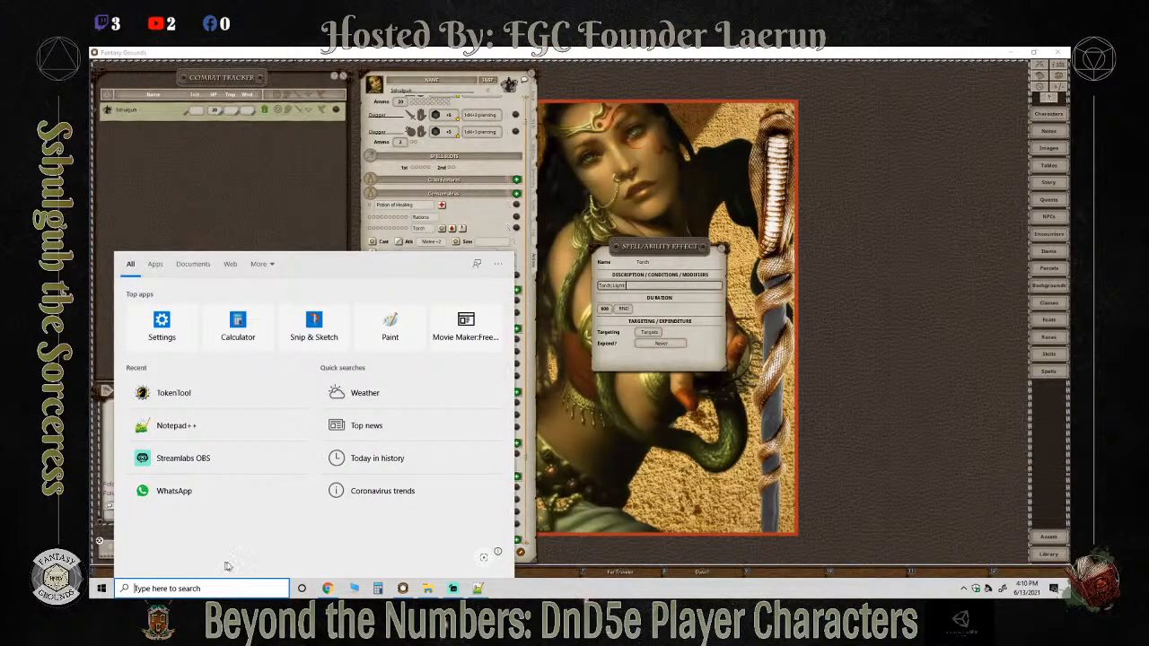
pyautogui.press('Escape')
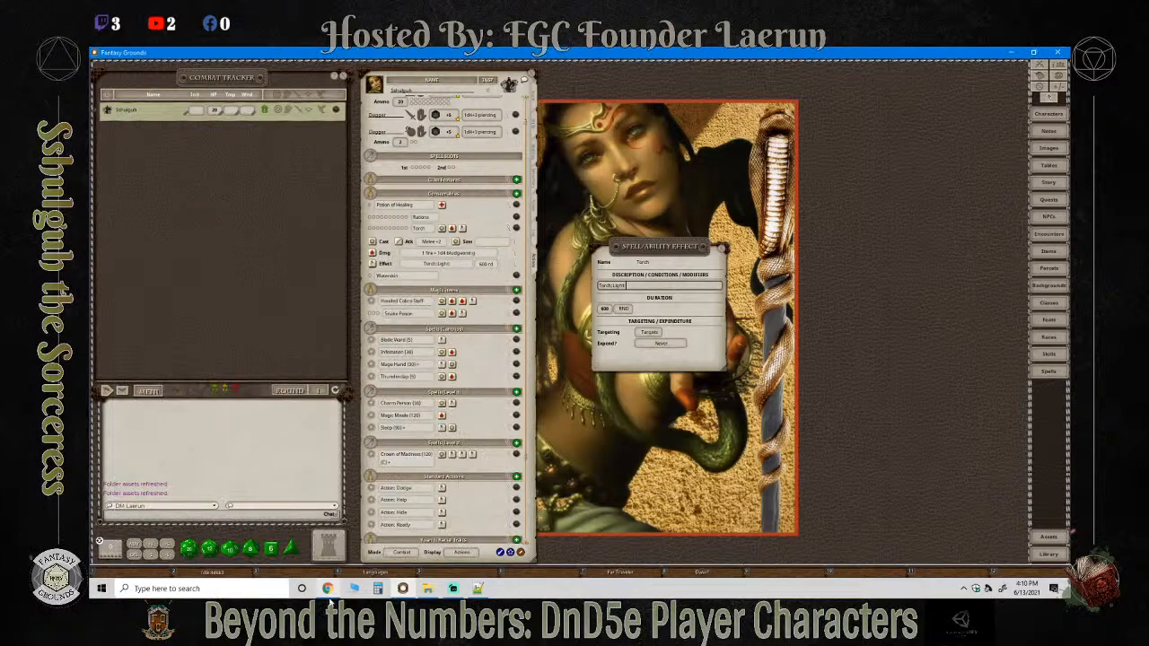
# Switch to Chrome and open the Fantasy Grounds Unity wiki page "Player and NPC Token Vision on Maps".
pyautogui.click(328, 588)
pyautogui.click(235, 55)
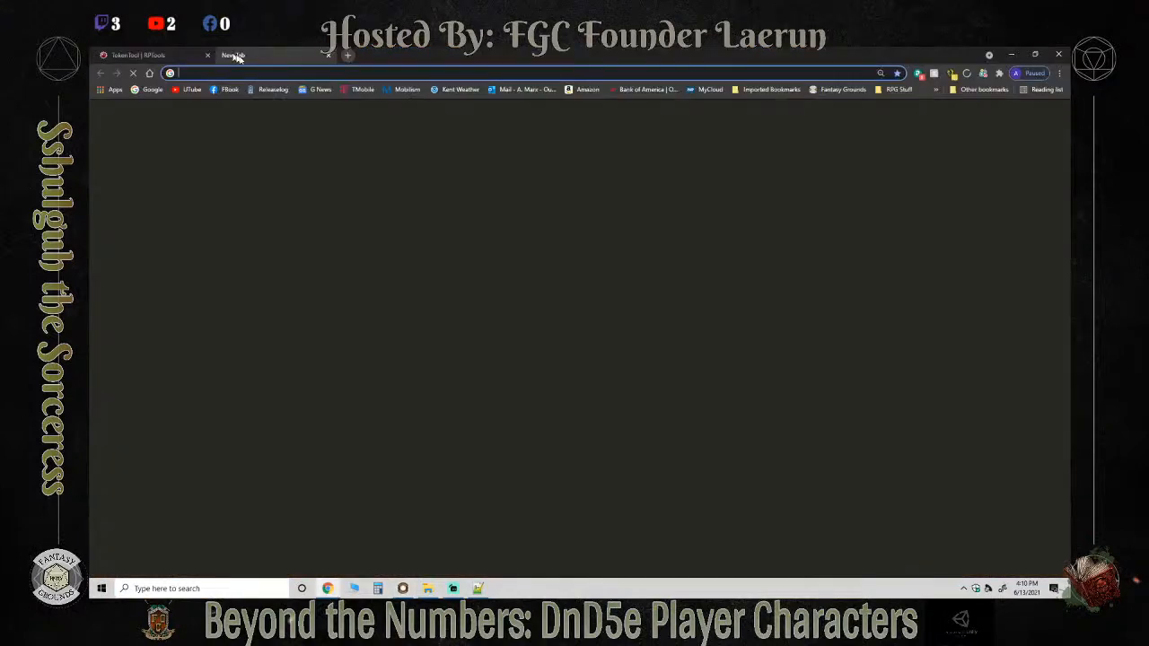
pyautogui.write('at')
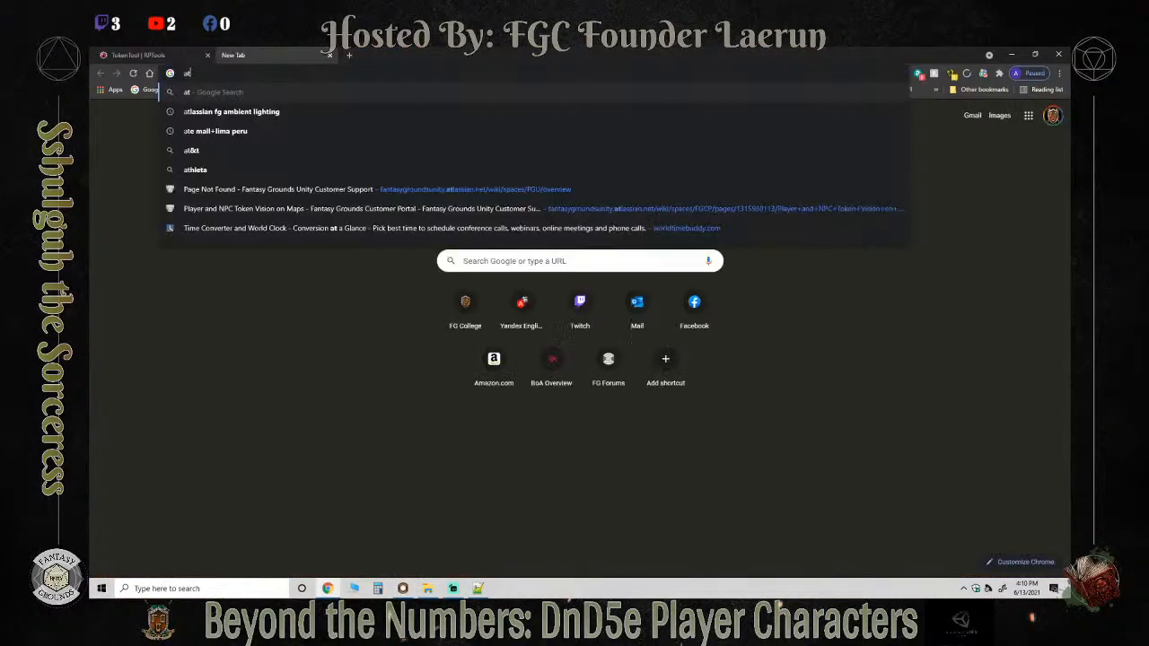
pyautogui.write('la')
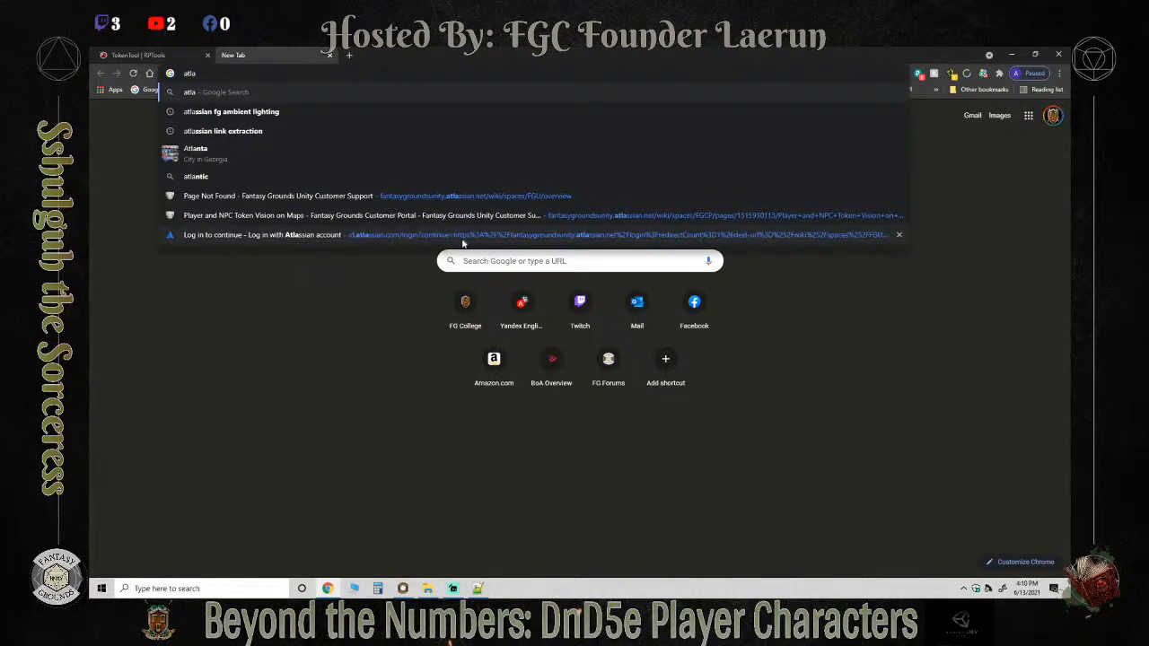
pyautogui.click(485, 215)
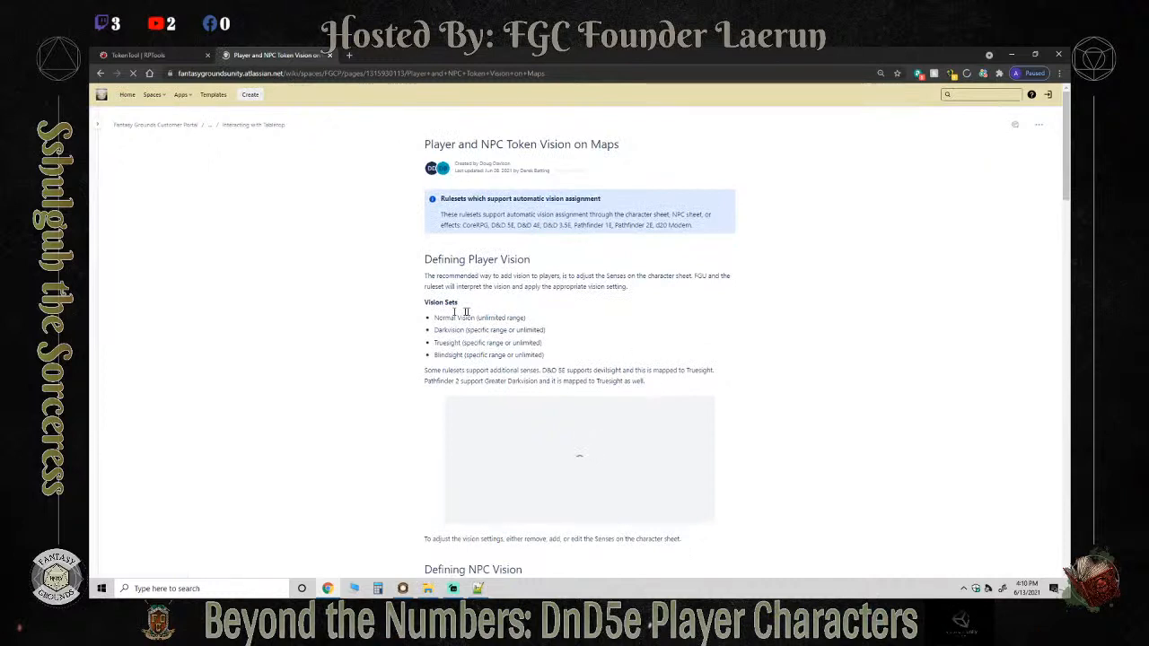
# Find the Managing Vision with Effects section and enlarge its example image of custom light and vision effects.
pyautogui.scroll(-3, 580, 383)
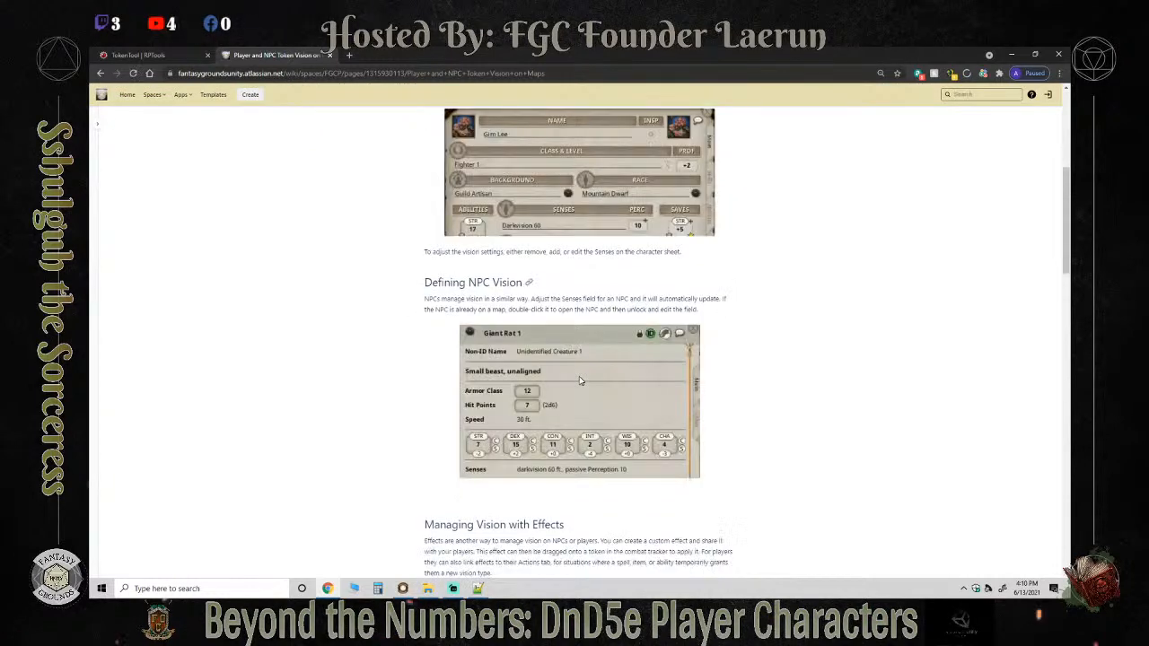
pyautogui.scroll(-4, 578, 381)
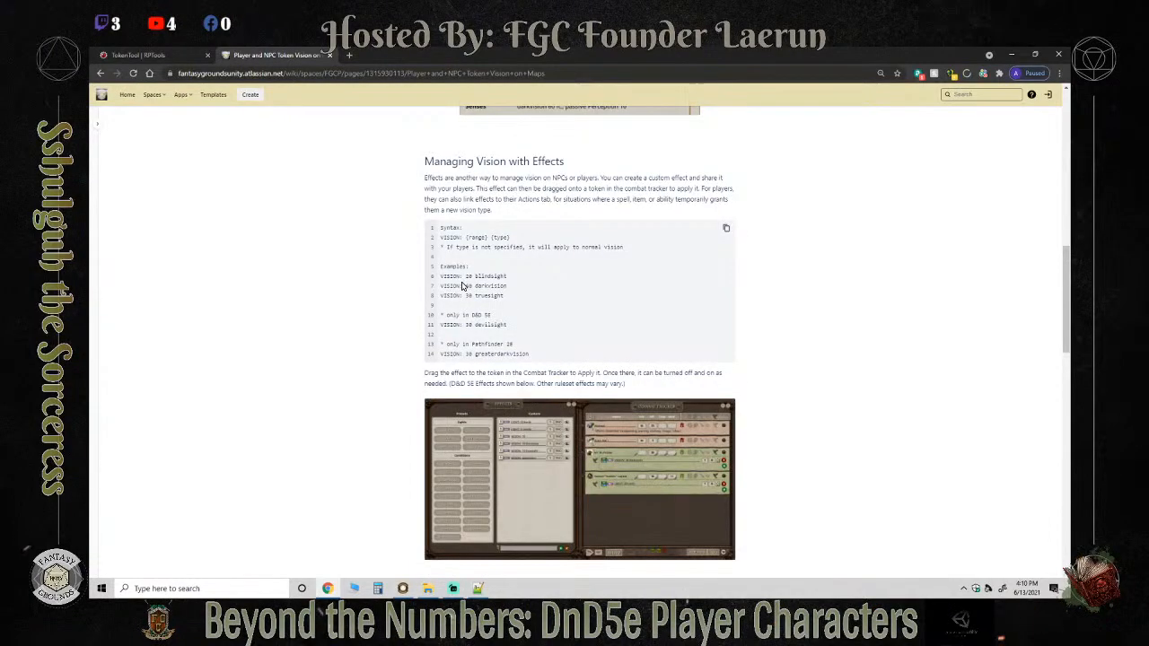
pyautogui.scroll(-1, 462, 285)
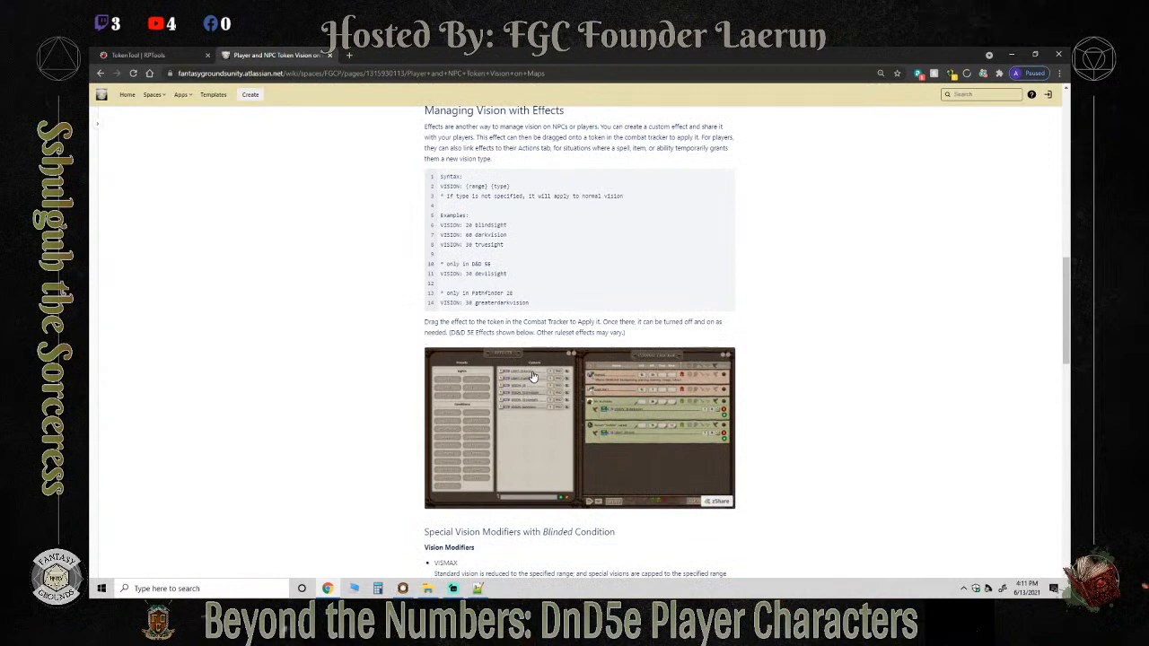
pyautogui.click(532, 376)
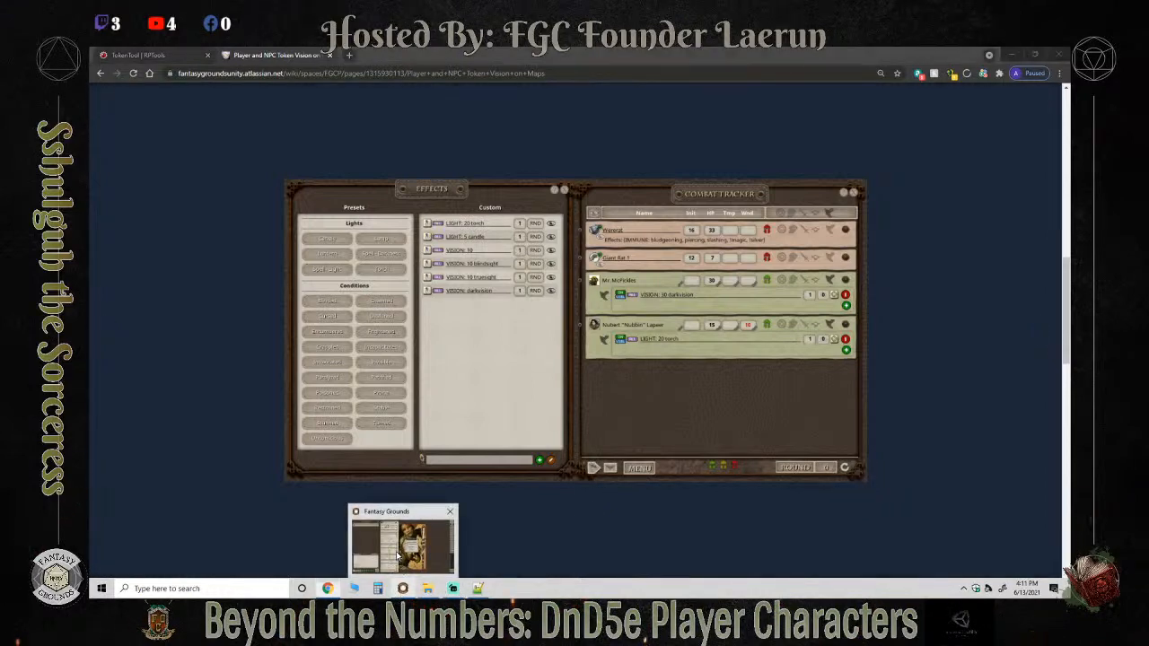
# Return to Fantasy Grounds and complete the Torch effect's description as "Torch;Light: 20 Torch", checking the syntax against the wiki example.
pyautogui.click(402, 588)
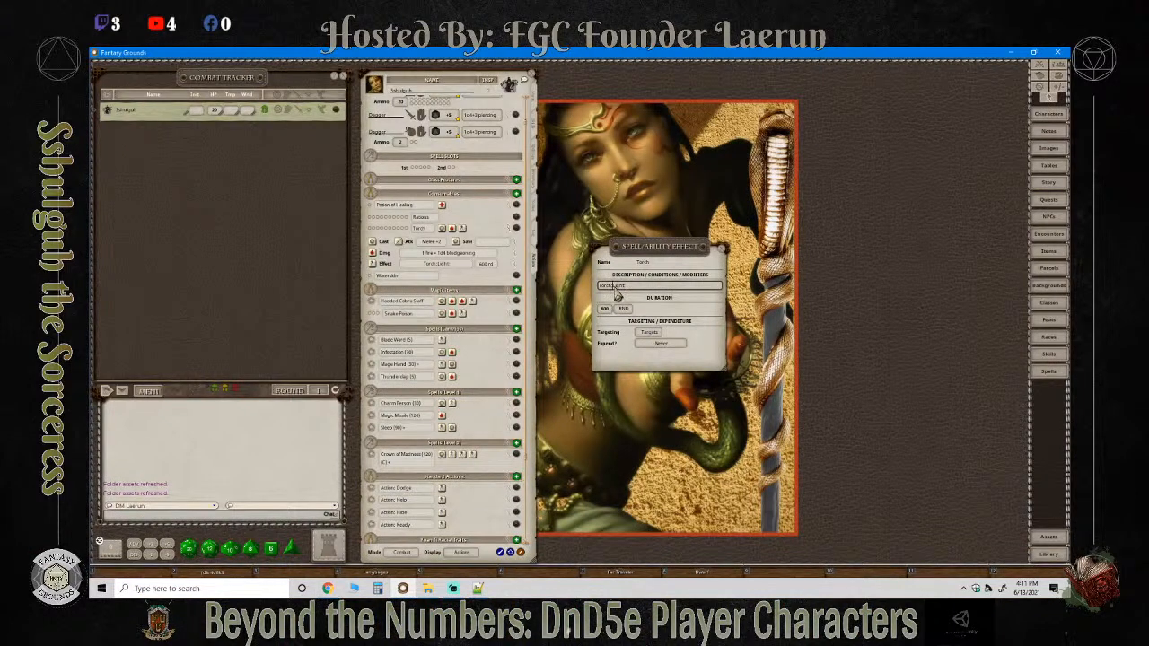
pyautogui.write('20 ')
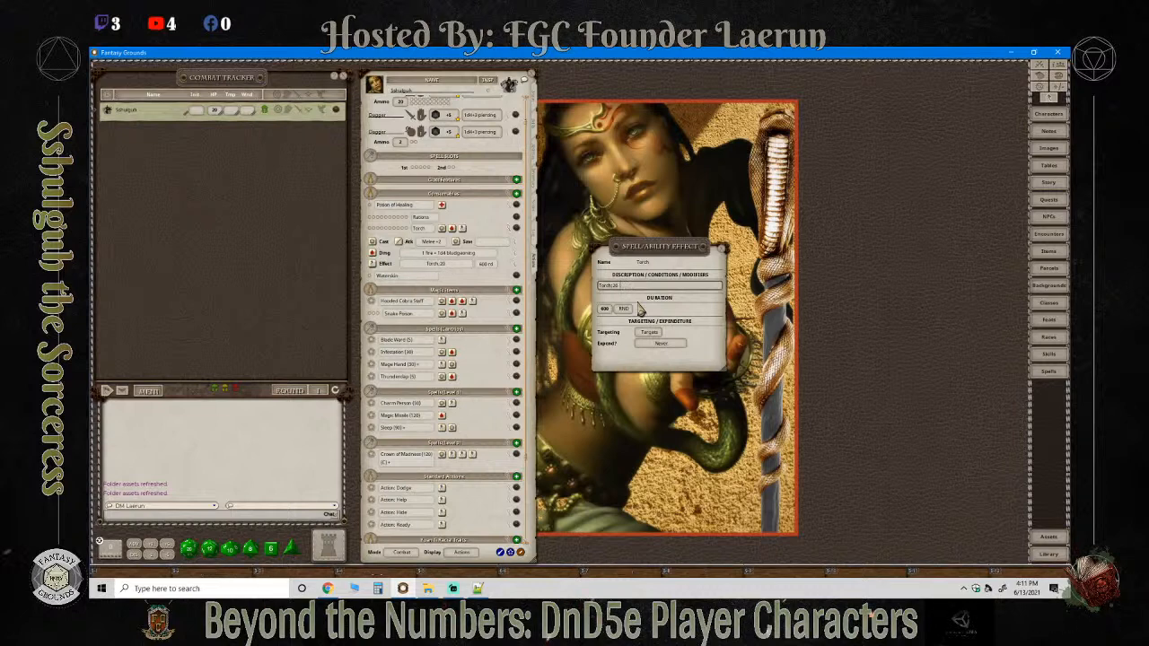
pyautogui.write('Tot')
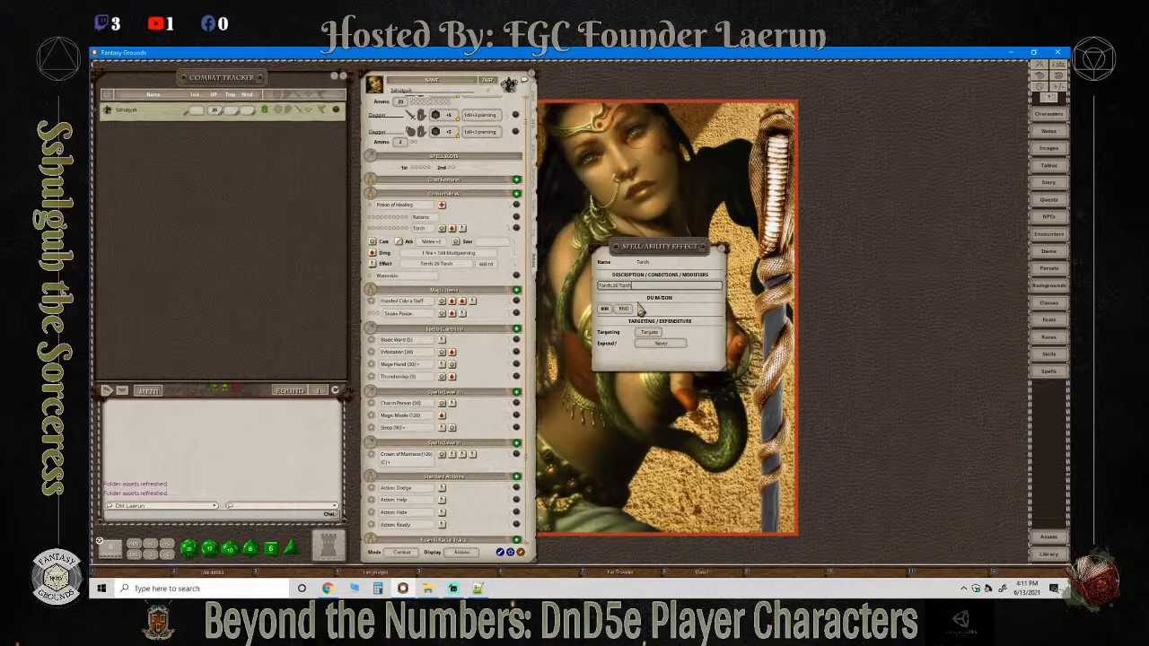
pyautogui.click(327, 588)
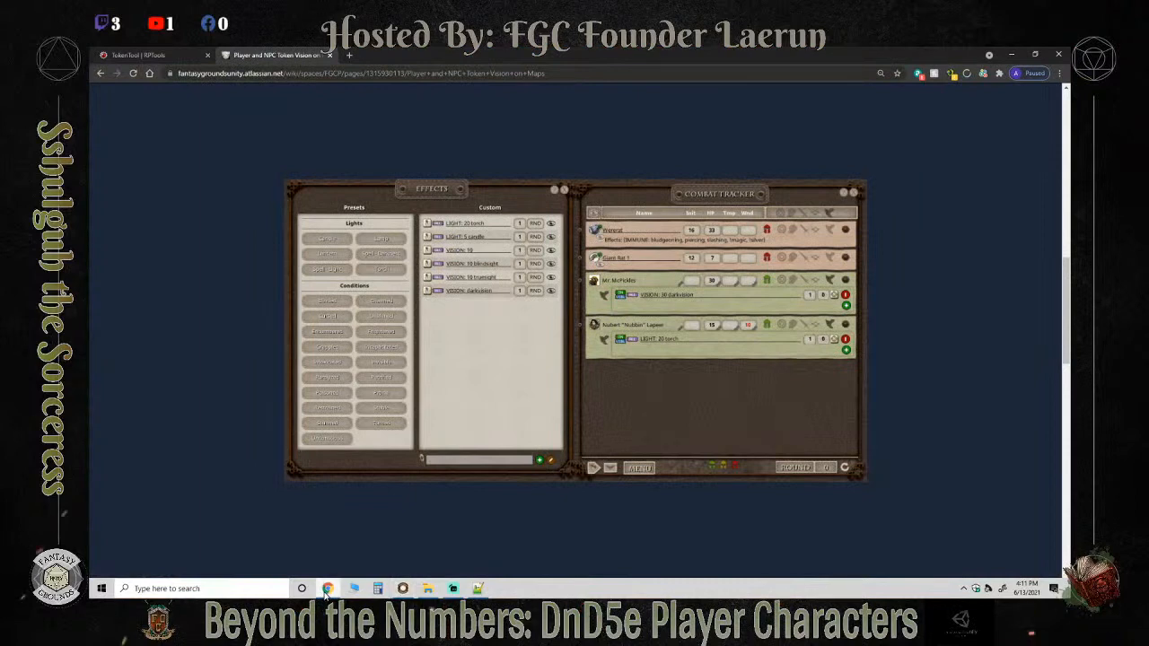
pyautogui.click(327, 588)
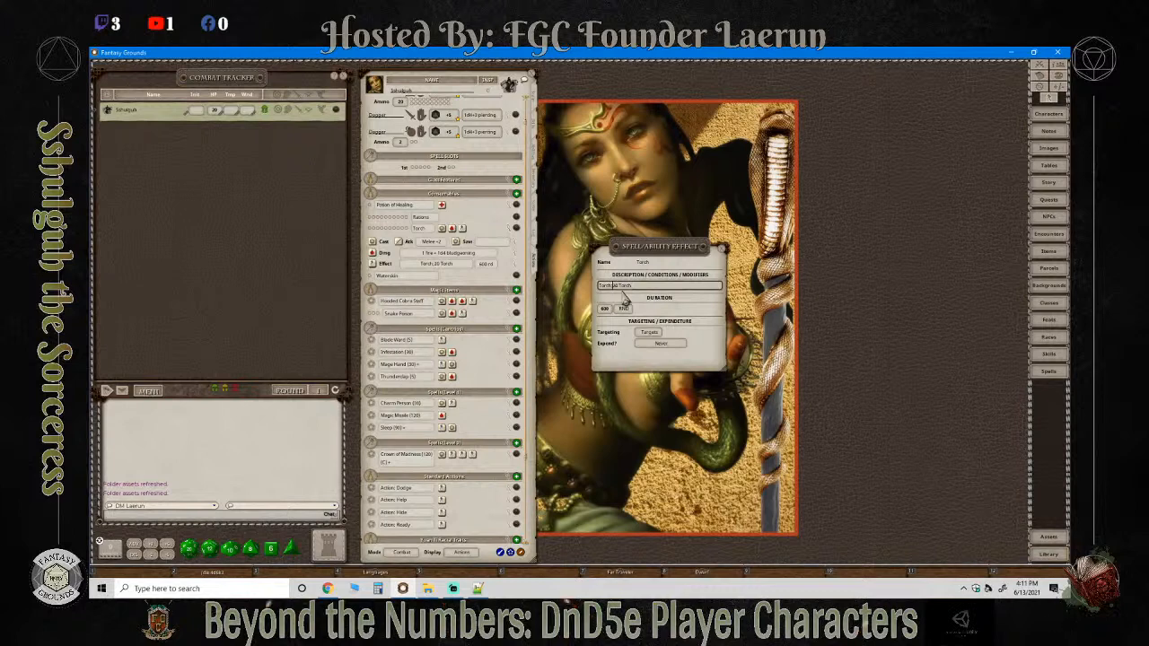
pyautogui.write('Light:')
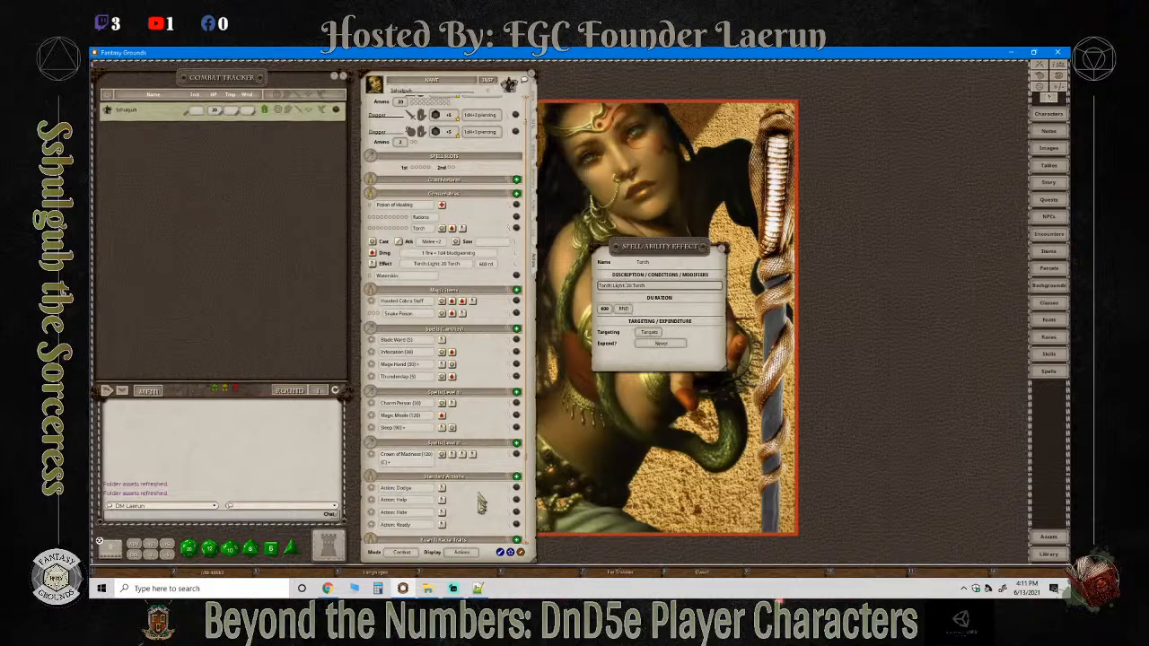
# Recheck the wiki image for the exact wording of the torch light effect and return to Fantasy Grounds.
pyautogui.click(404, 592)
pyautogui.click(449, 588)
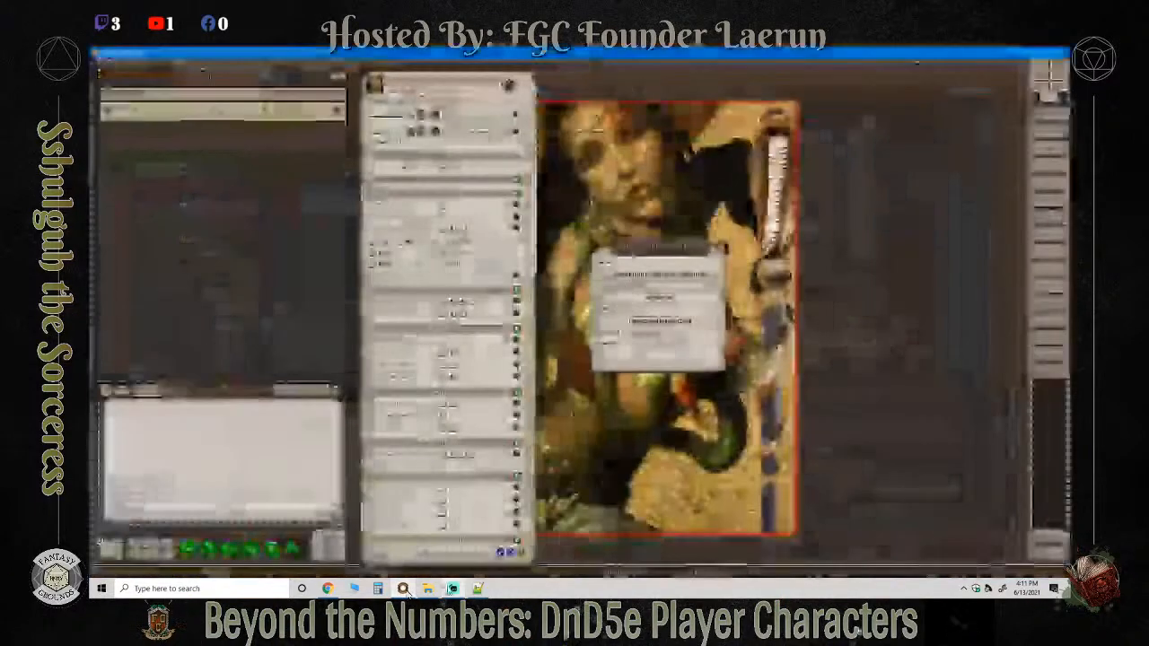
pyautogui.moveTo(449, 588)
pyautogui.click(327, 588)
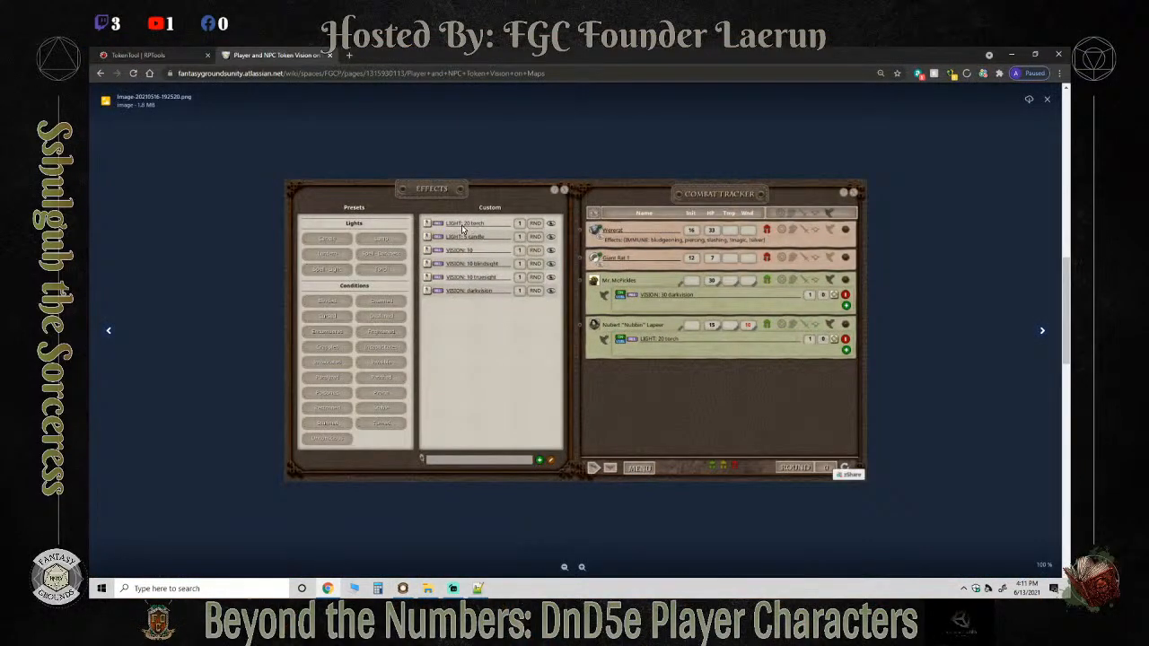
pyautogui.click(476, 589)
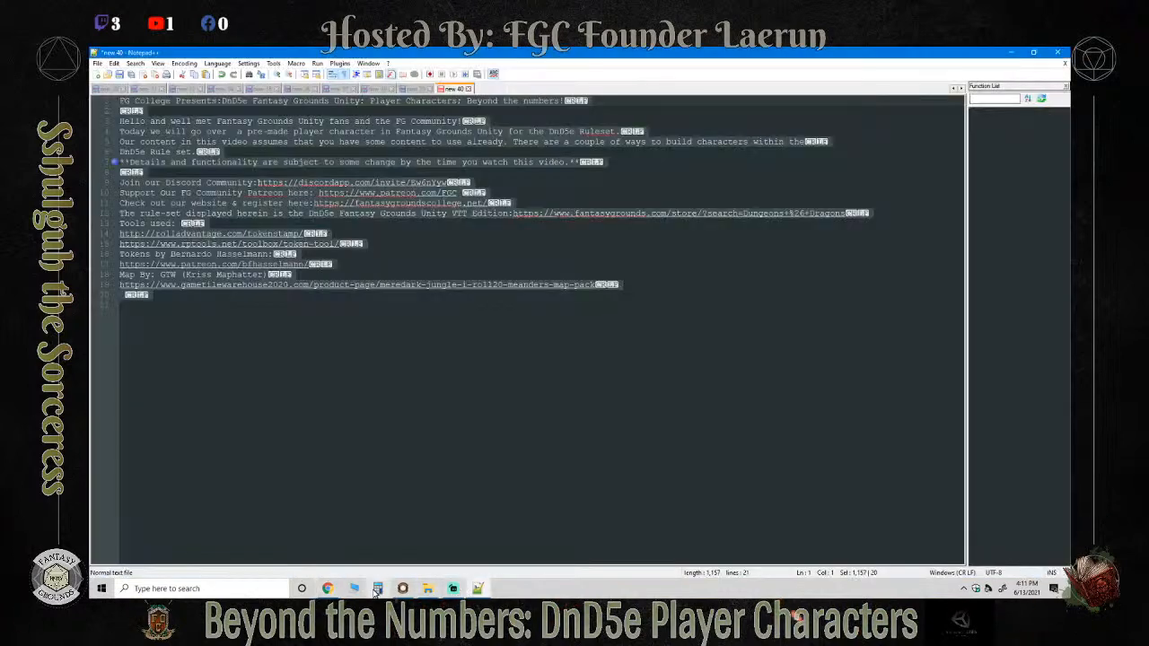
pyautogui.click(328, 588)
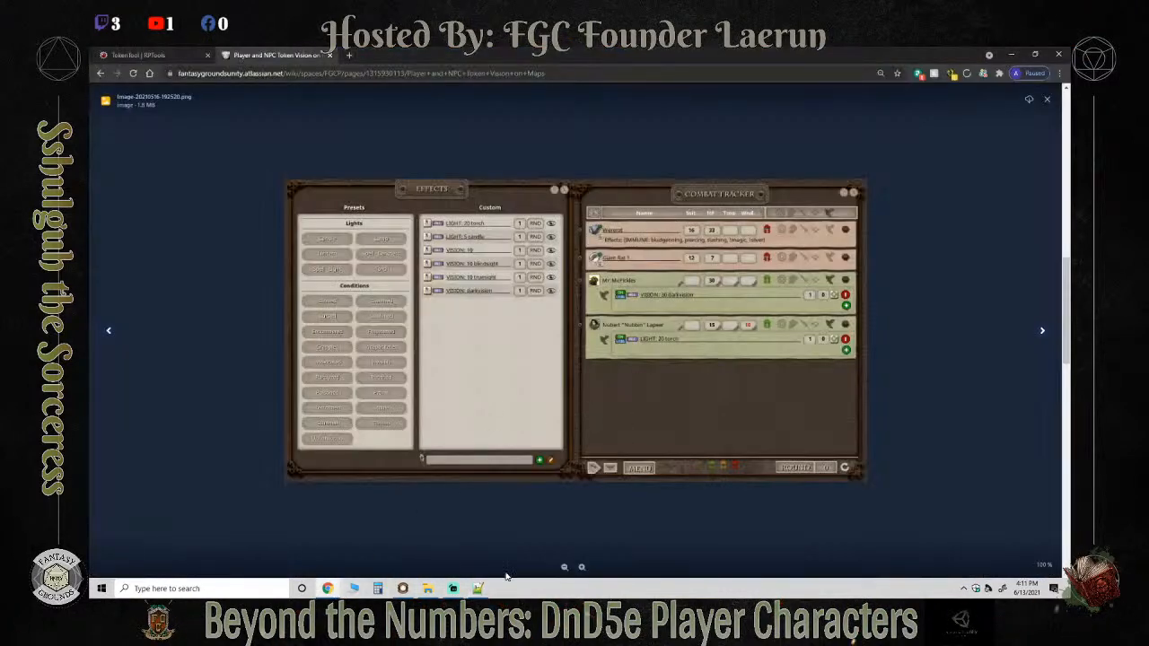
pyautogui.click(402, 588)
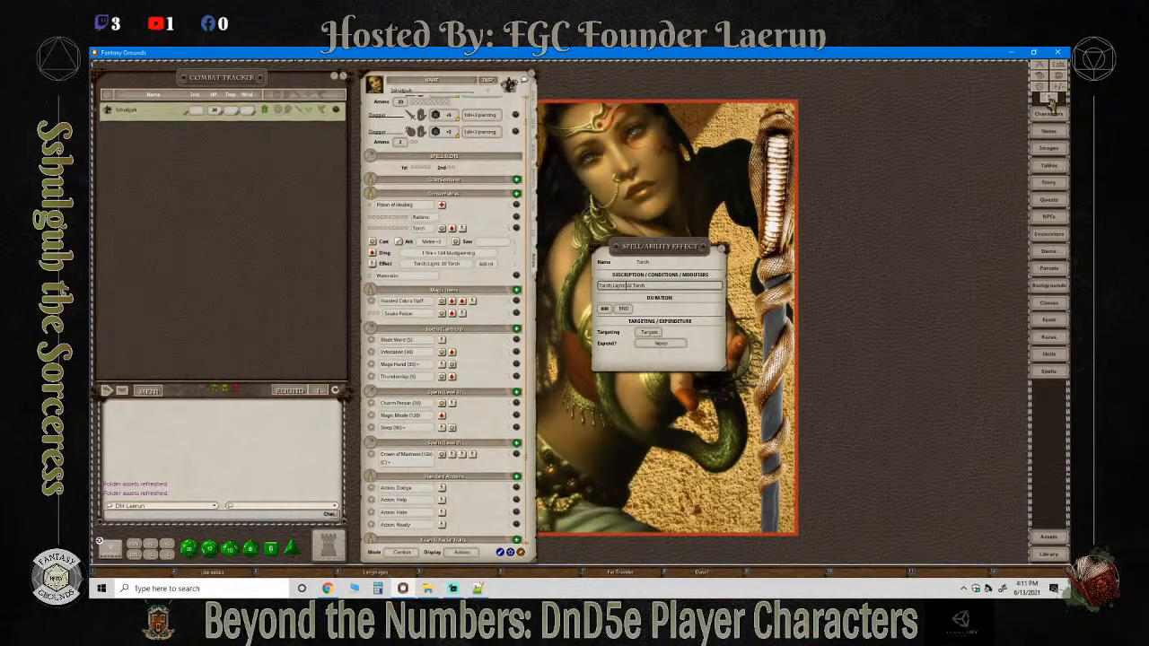
# Correct the Torch effect's description to "Torch;Light: 20 torch", close the effect settings and Effects list, and collapse the Torch entry.
pyautogui.click(1049, 97)
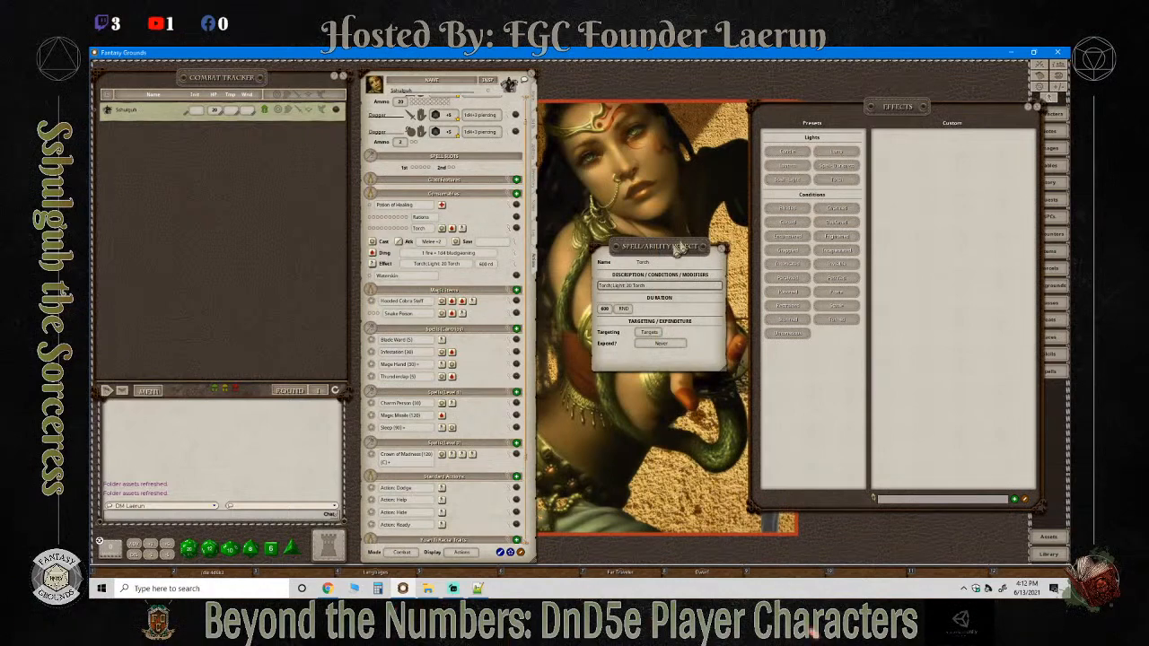
pyautogui.moveTo(679, 246); pyautogui.dragTo(608, 191)
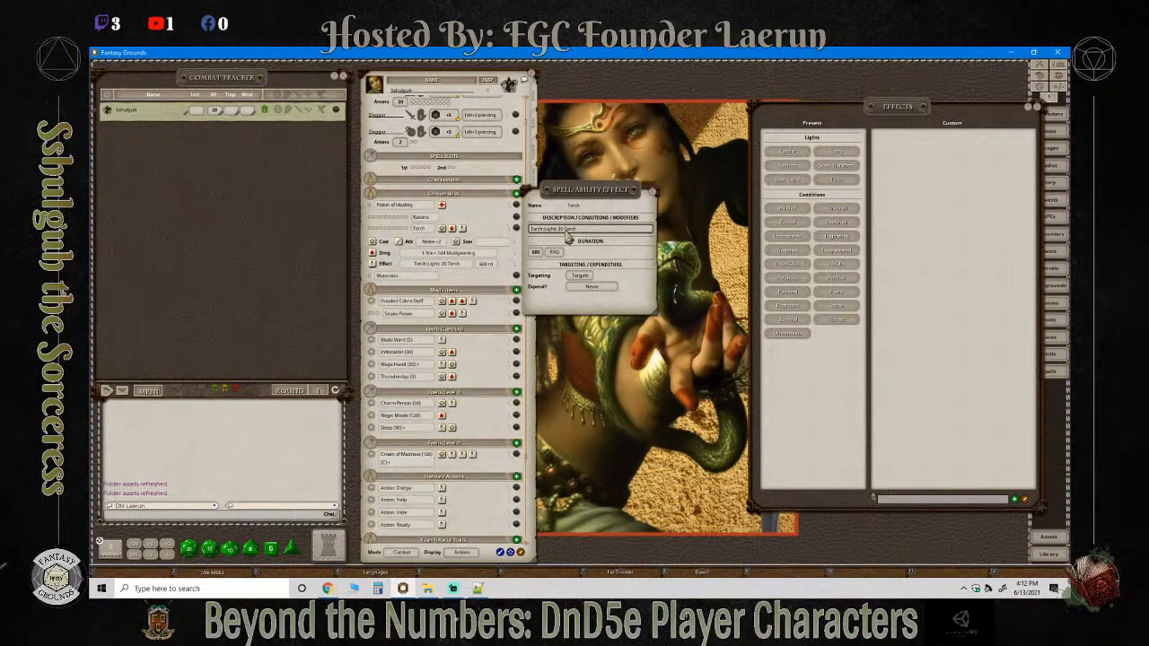
pyautogui.click(570, 230)
pyautogui.click(606, 231)
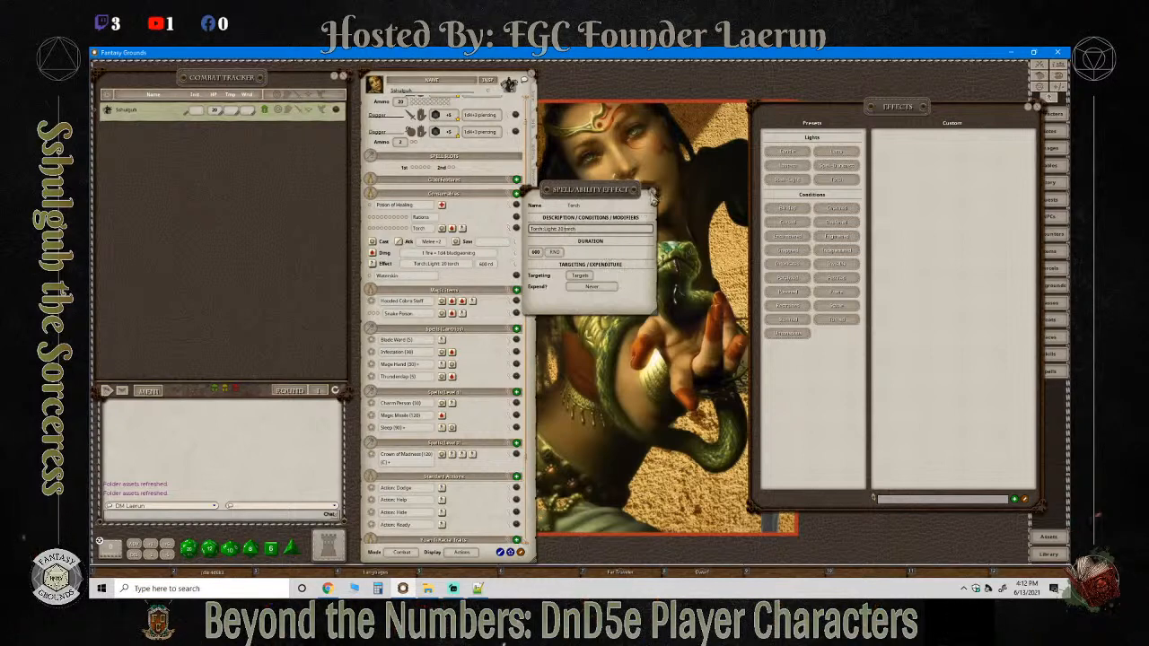
pyautogui.click(653, 194)
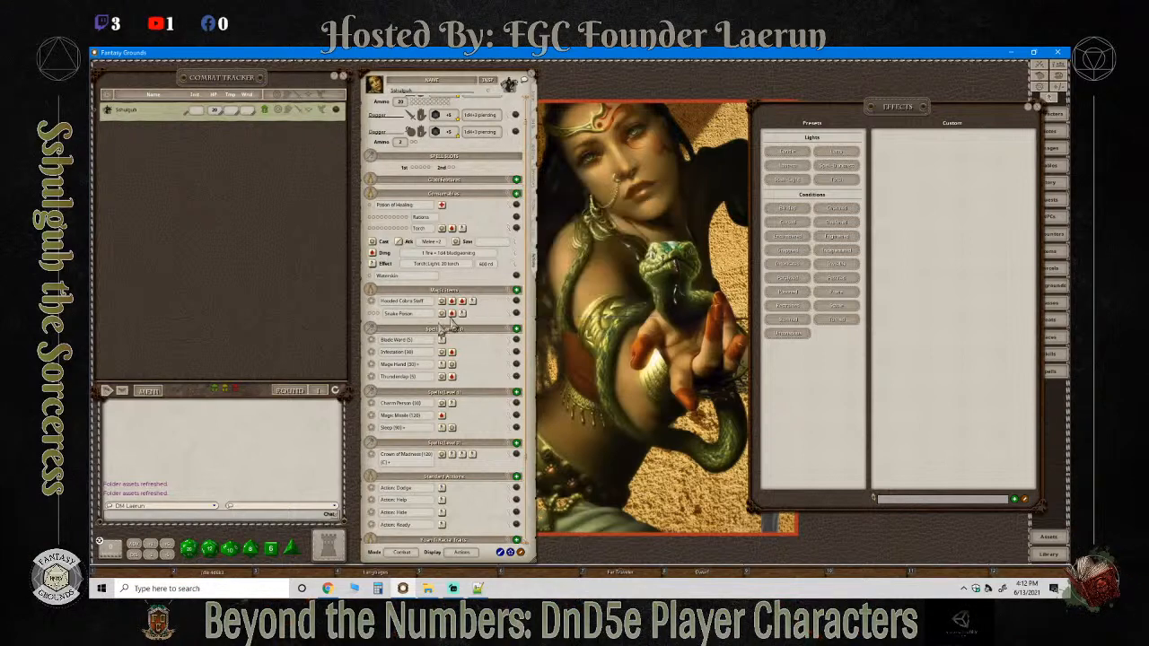
pyautogui.click(508, 235)
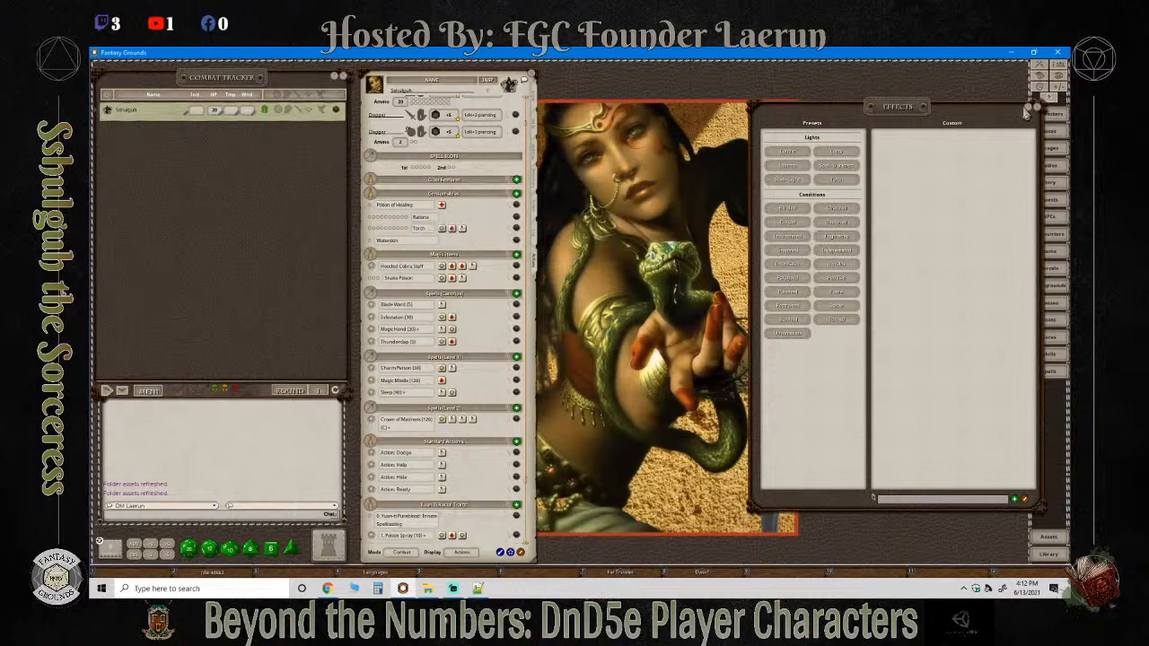
pyautogui.click(1035, 110)
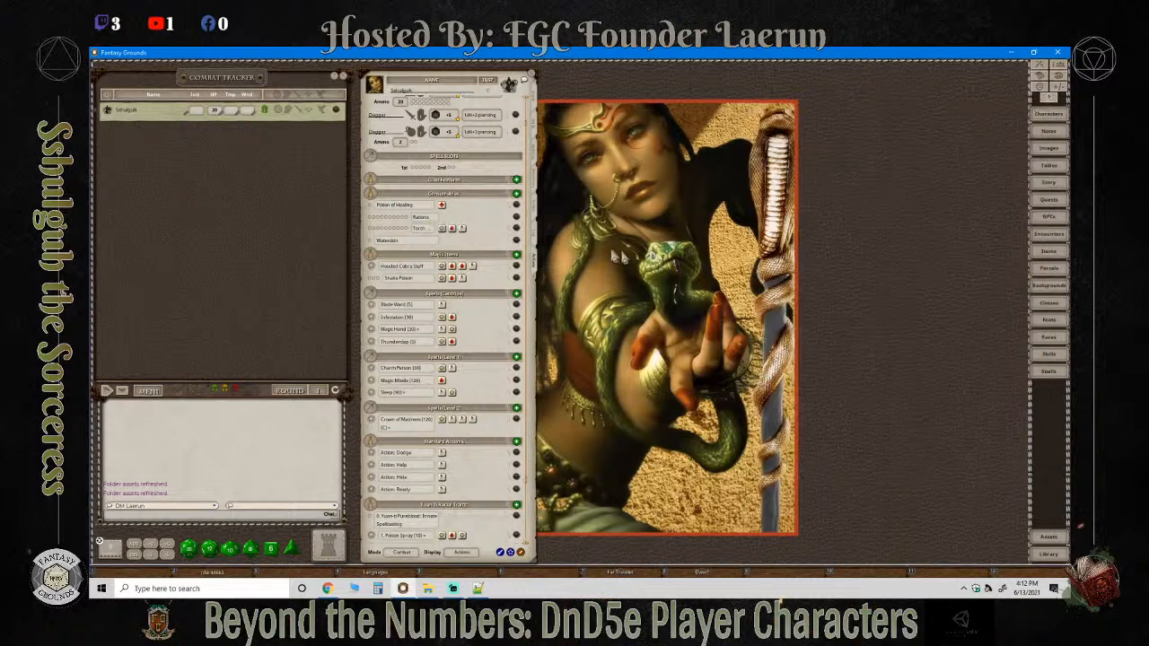
# Open the map "Jungle 24 - River Rapid Swingbridge Temple" from the Meredark Jungle II map selection image and close that selection image.
pyautogui.click(1051, 149)
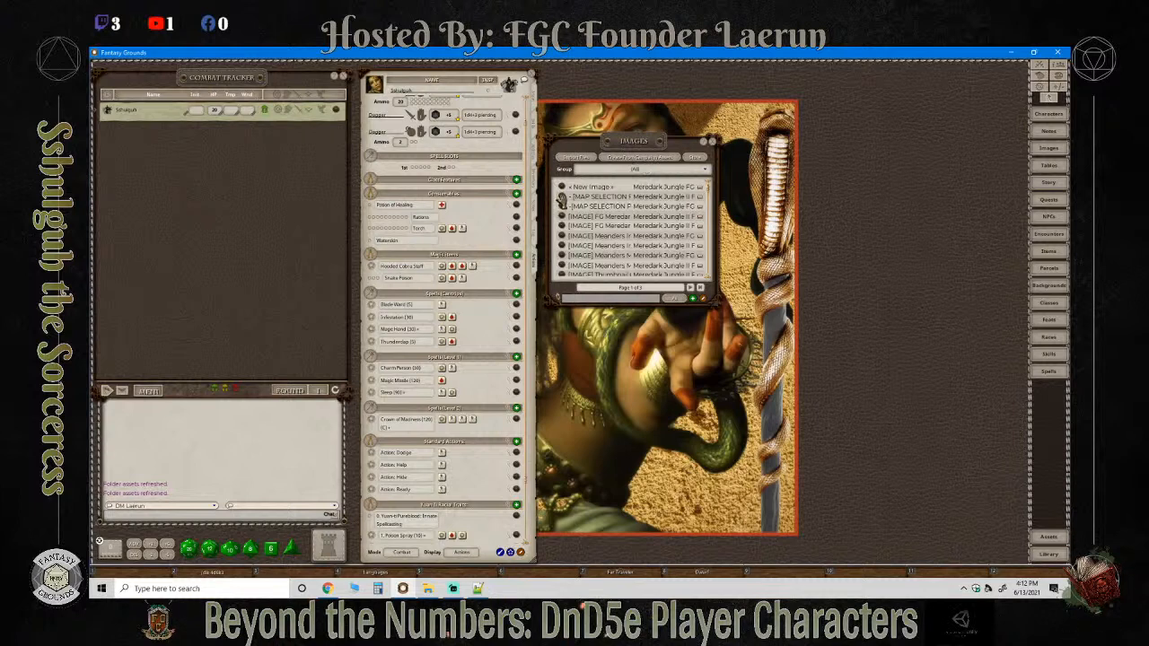
pyautogui.click(562, 197)
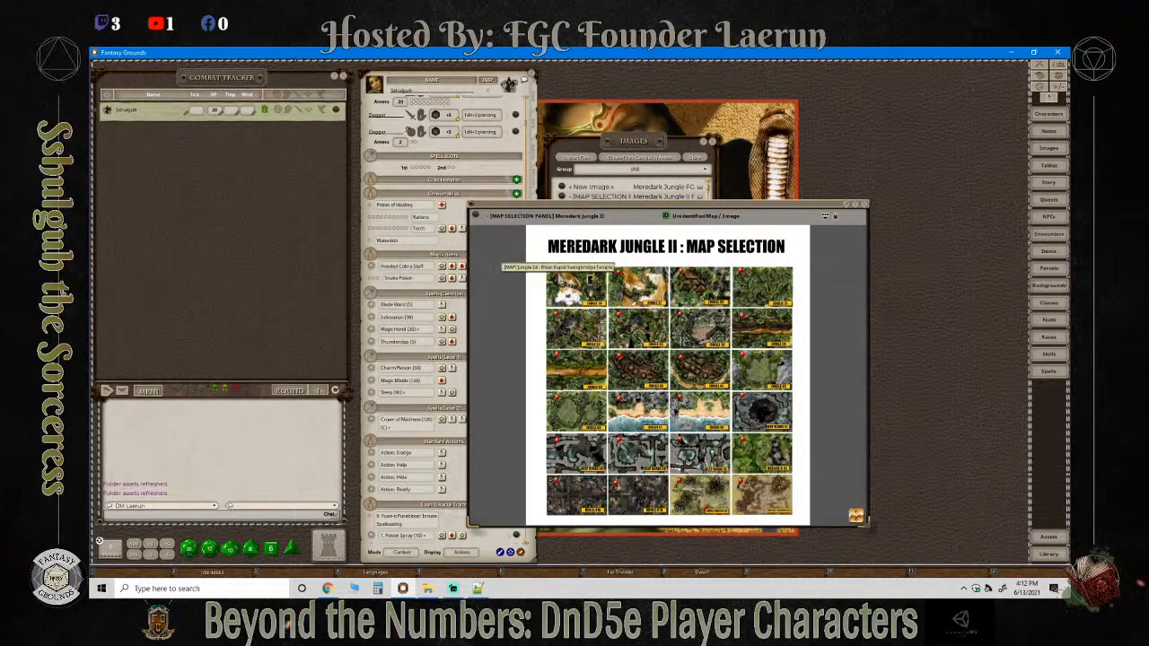
pyautogui.click(560, 278)
pyautogui.click(521, 216)
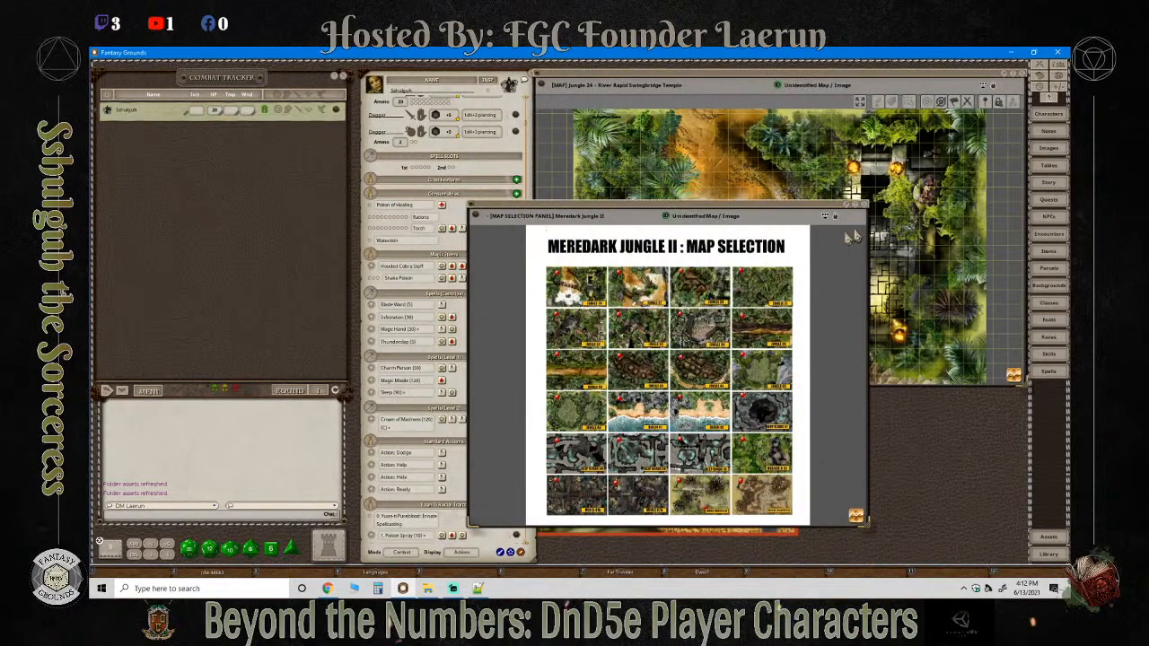
pyautogui.click(864, 212)
# Unlock the swingbridge map for editing, turn on its lighting, and select the token on the bridge to view its vision.
pyautogui.scroll(1, 717, 254)
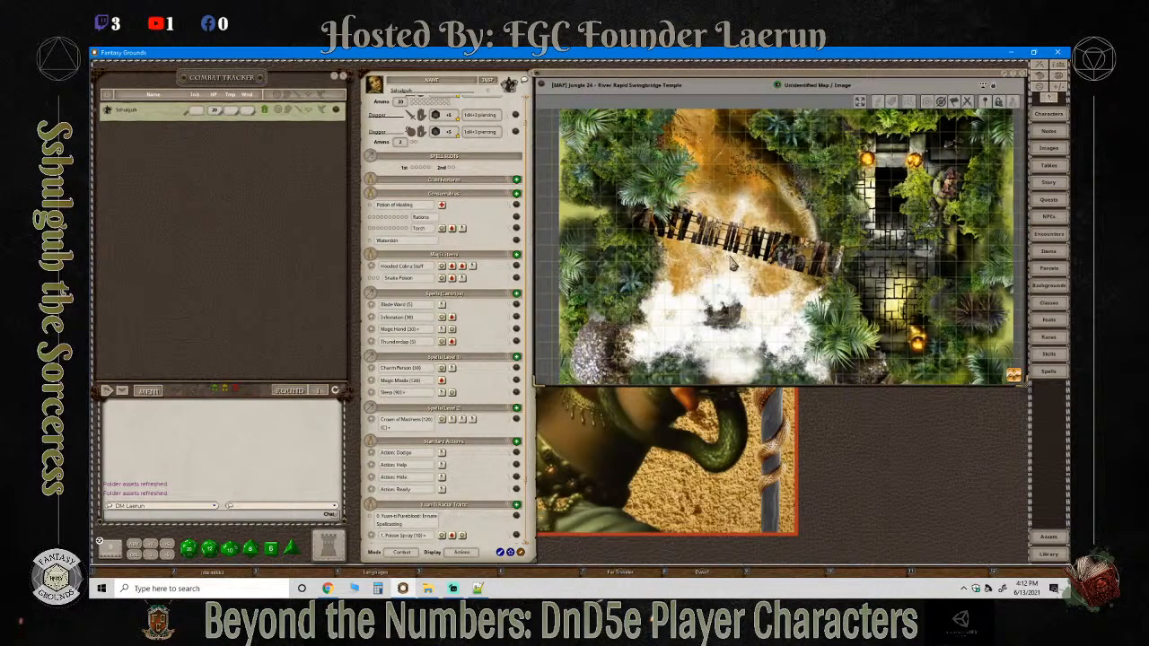
pyautogui.scroll(-1, 730, 259)
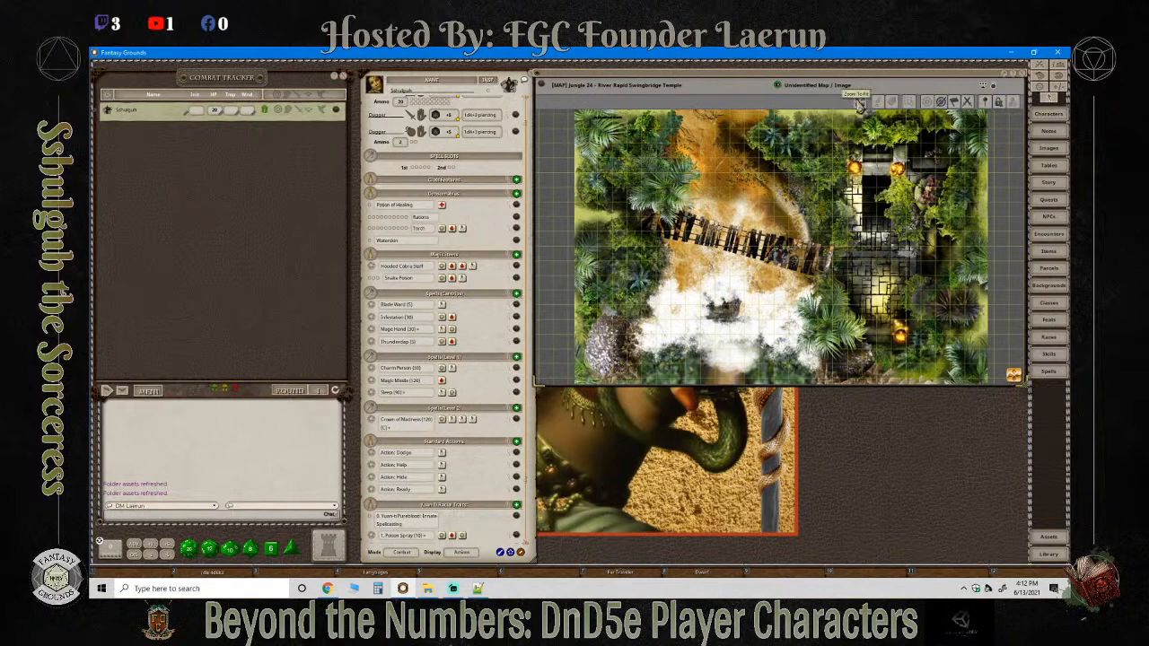
pyautogui.scroll(2, 988, 158)
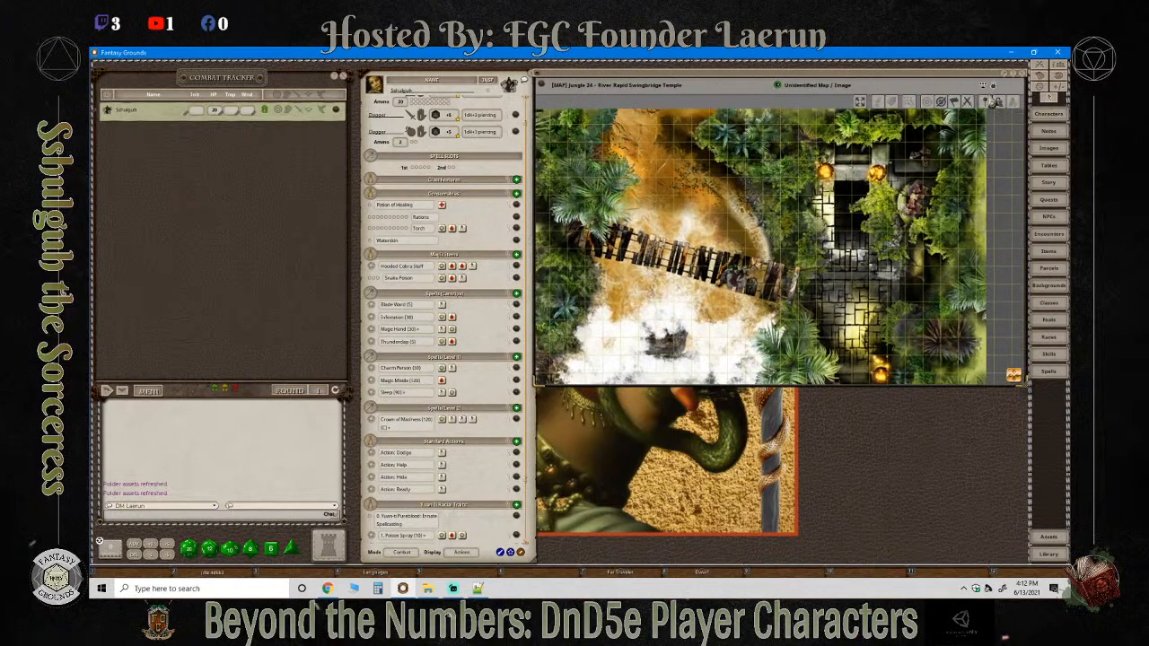
pyautogui.click(996, 101)
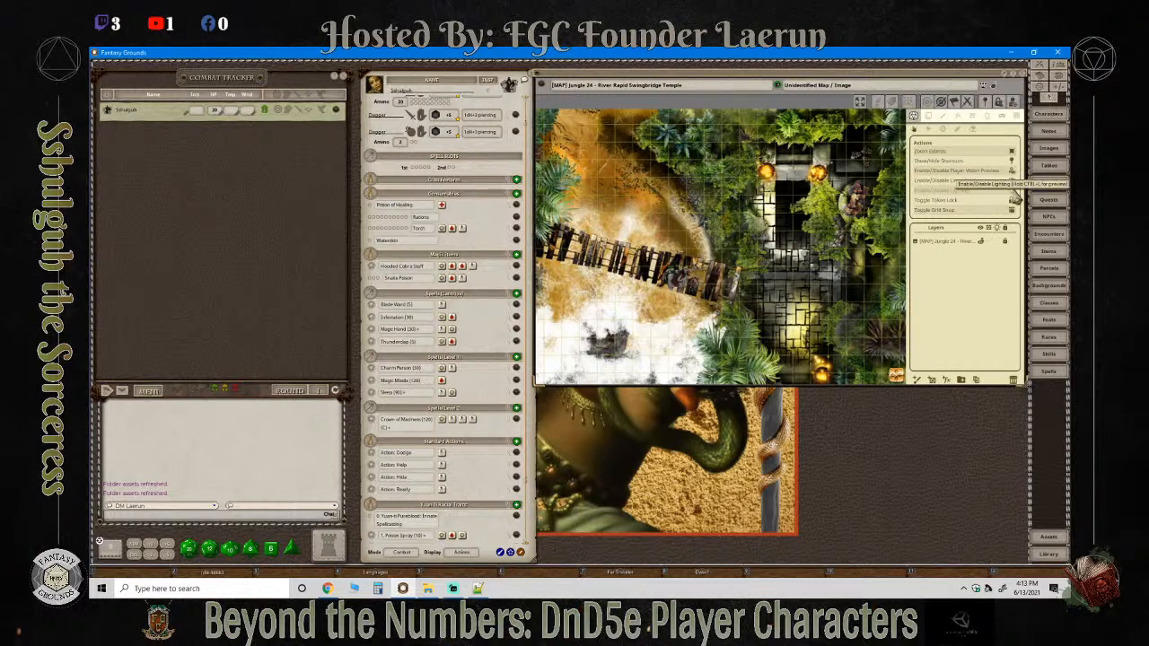
pyautogui.click(1012, 182)
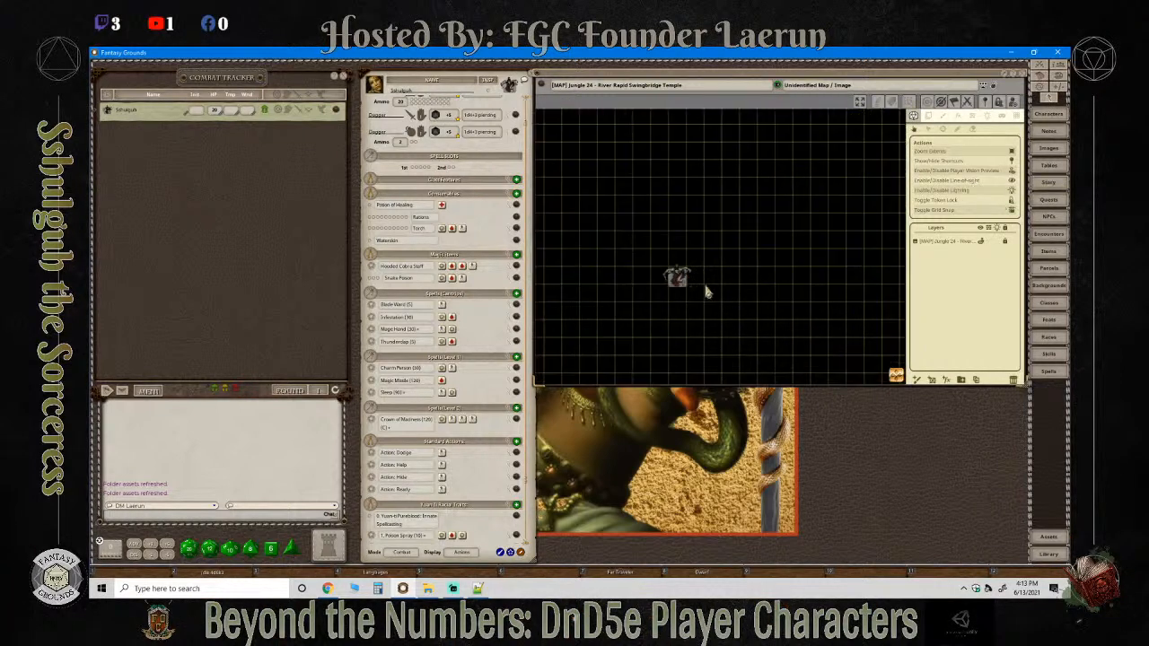
pyautogui.click(680, 281)
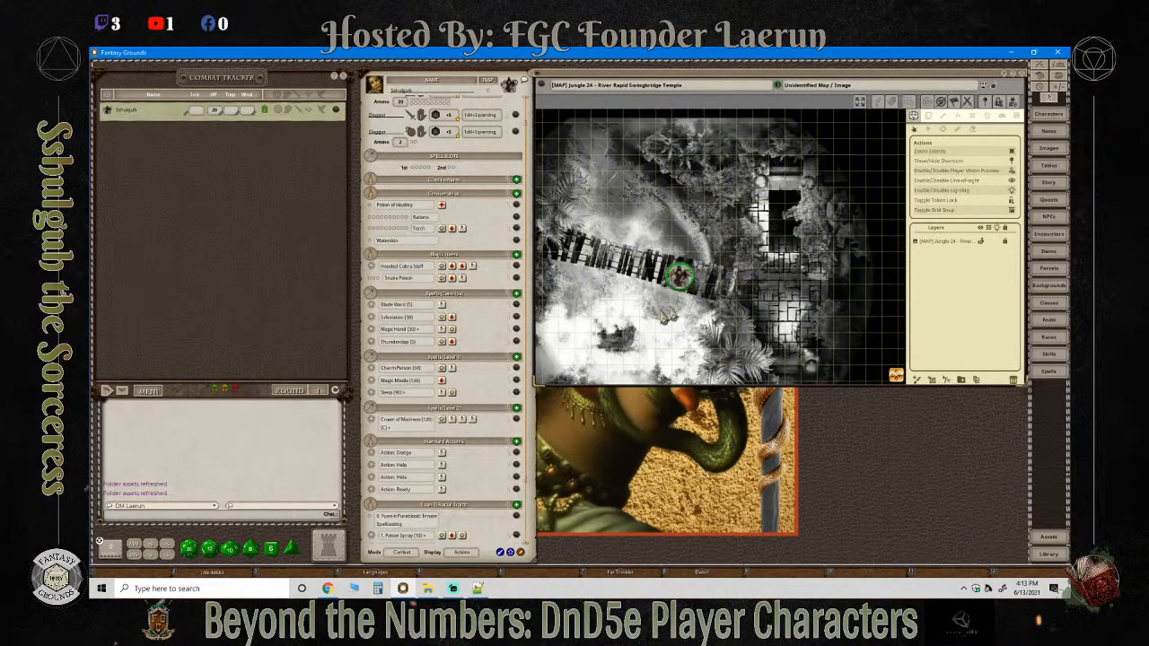
pyautogui.scroll(-3, 656, 321)
pyautogui.scroll(1, 489, 227)
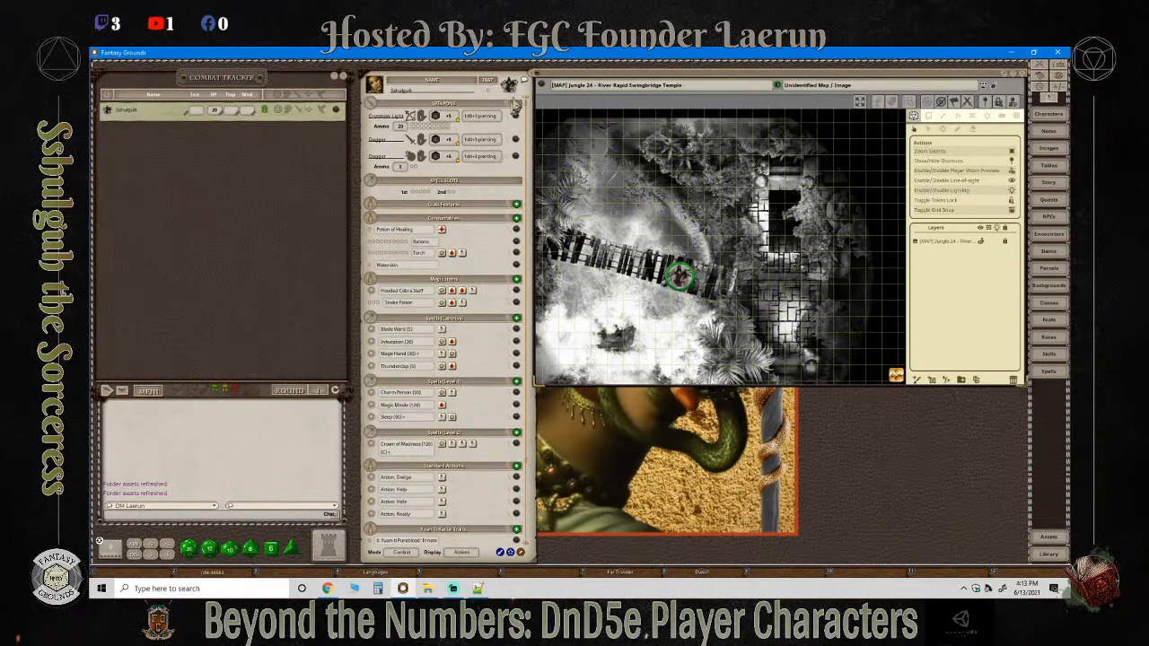
# Check the darkvision range on the main page of the sorceress's sheet against the area her token sees on the map.
pyautogui.moveTo(507, 82)
pyautogui.mouseDown()
pyautogui.moveTo(487, 83)
pyautogui.moveTo(499, 82)
pyautogui.mouseUp()
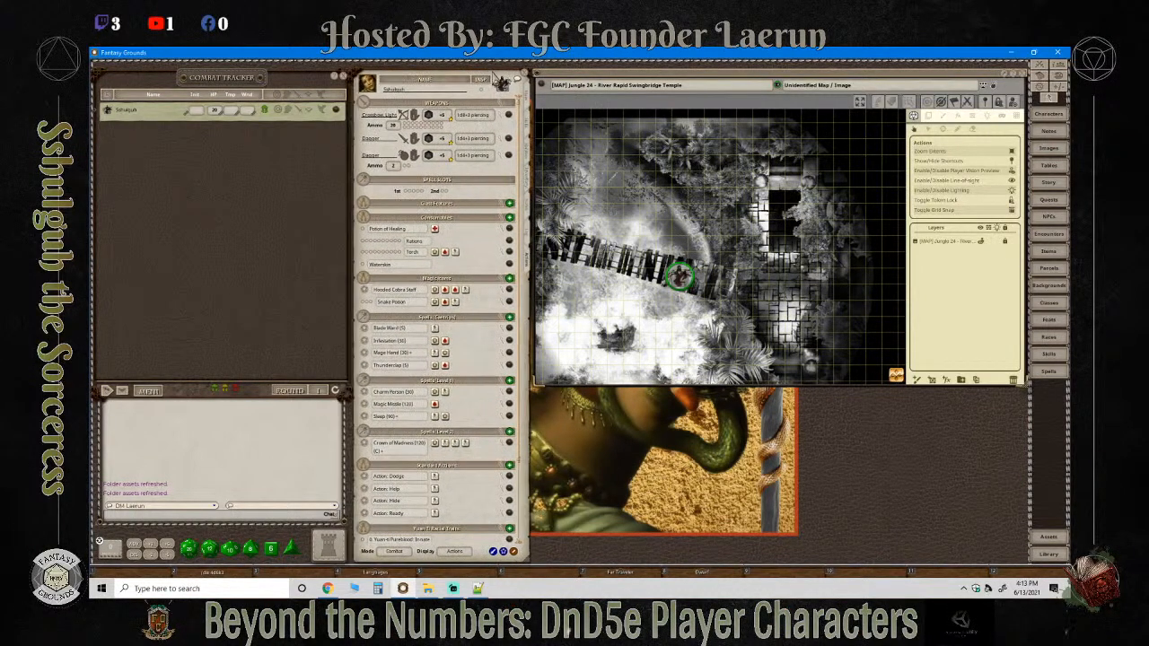
pyautogui.click(527, 104)
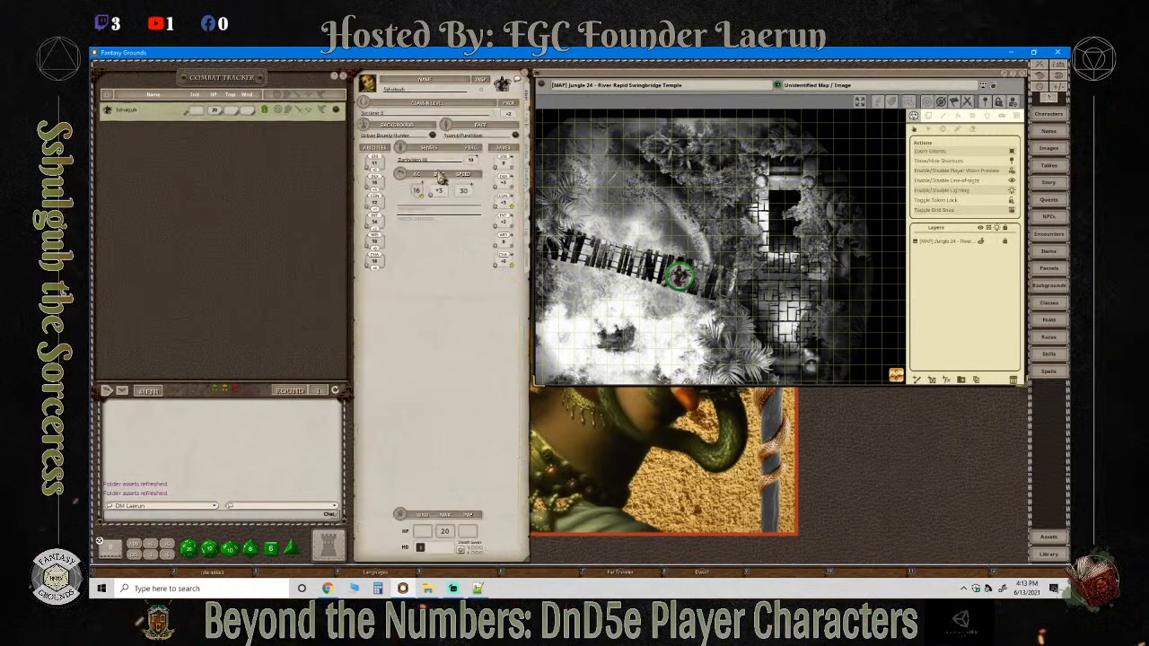
pyautogui.scroll(-5, 703, 293)
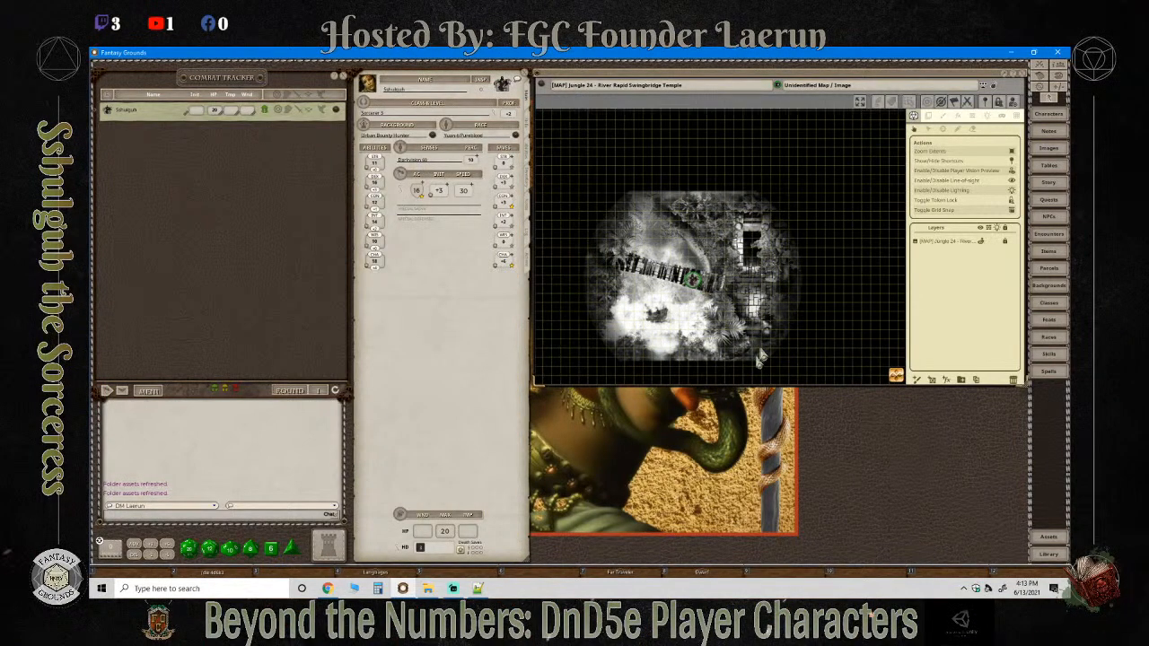
pyautogui.scroll(1, 722, 335)
pyautogui.scroll(2, 721, 334)
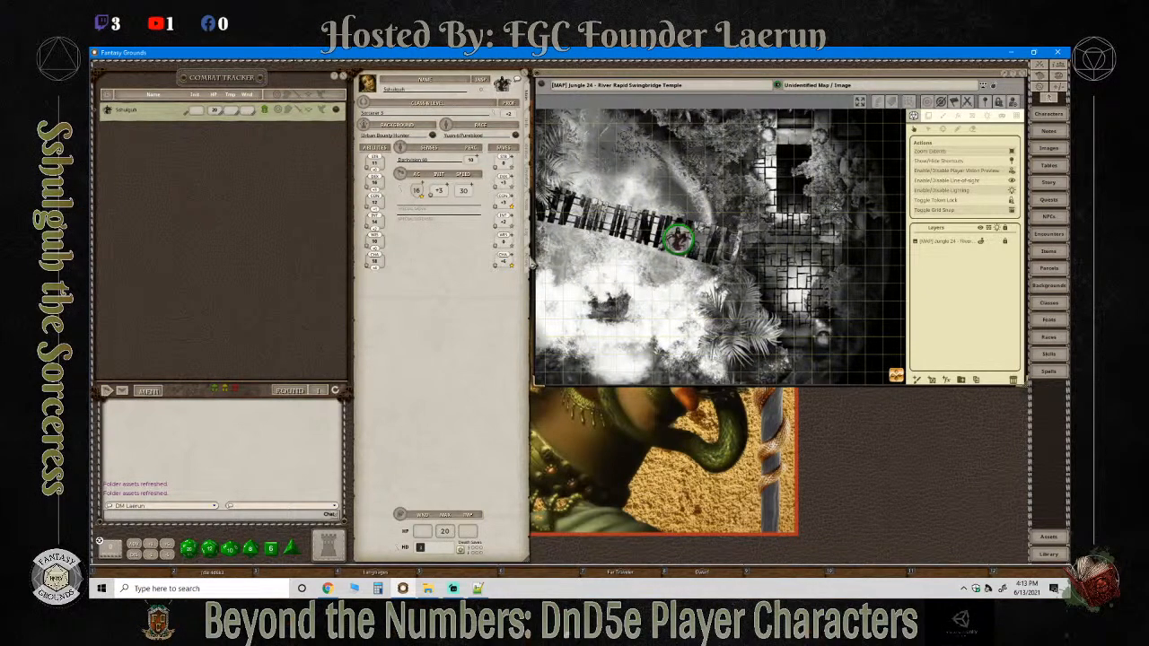
# Try the Torch entry's light effect on the sorceress in the combat tracker, inspect it in her effects list, and delete it.
pyautogui.click(527, 263)
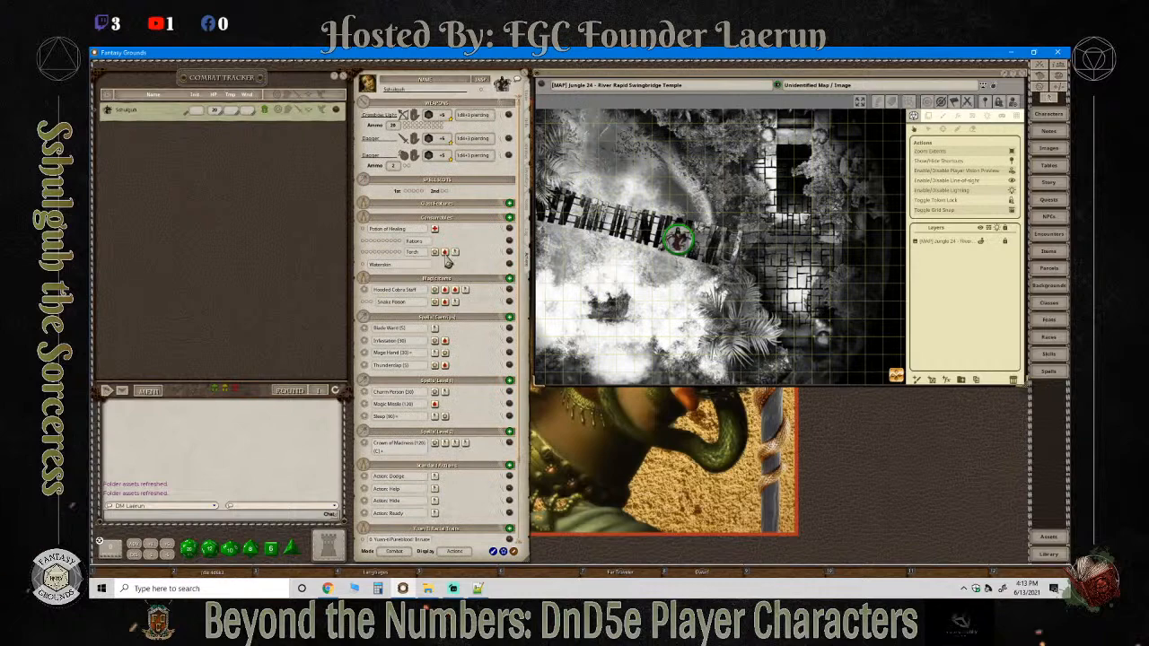
pyautogui.scroll(-3, 460, 274)
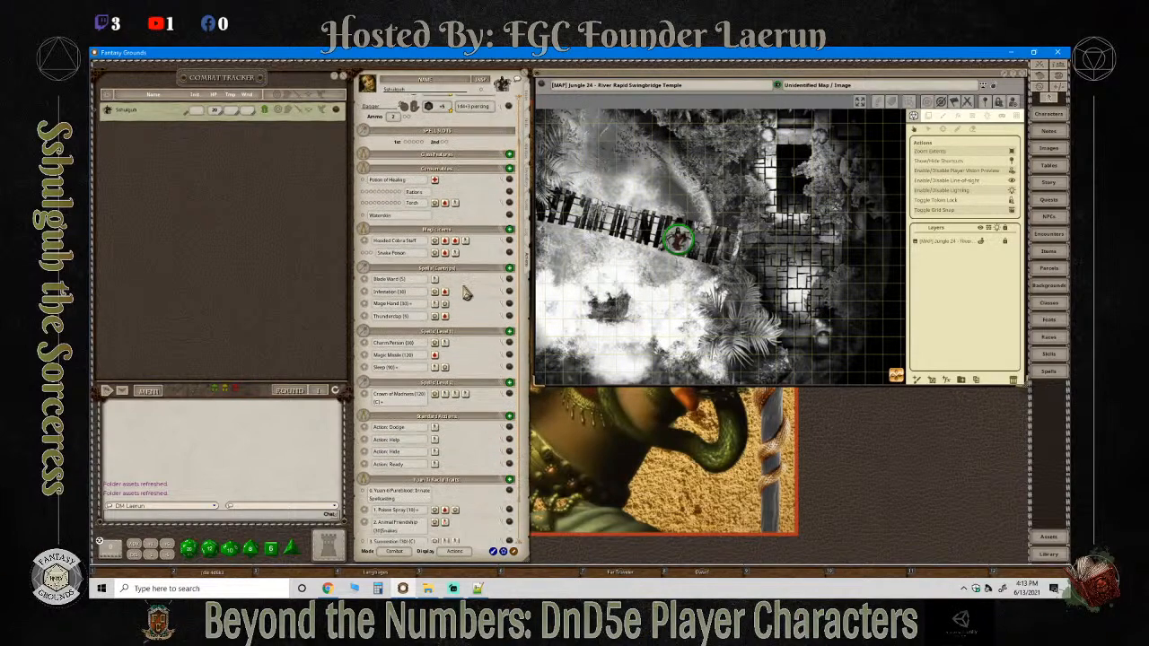
pyautogui.scroll(-1, 463, 286)
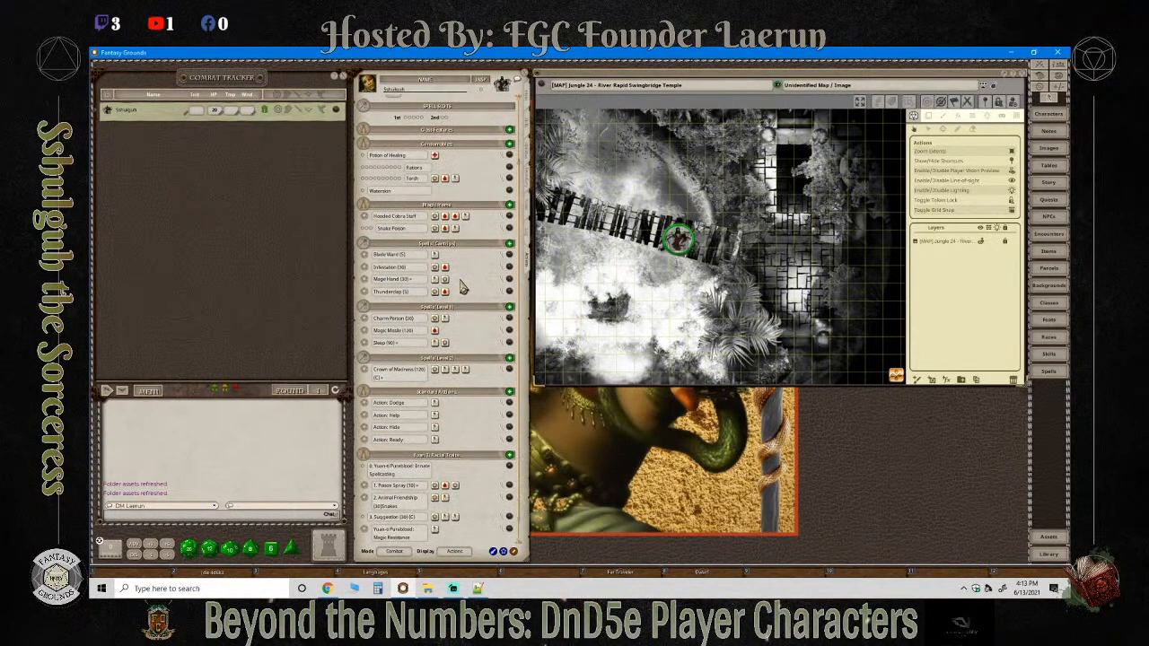
pyautogui.scroll(1, 460, 287)
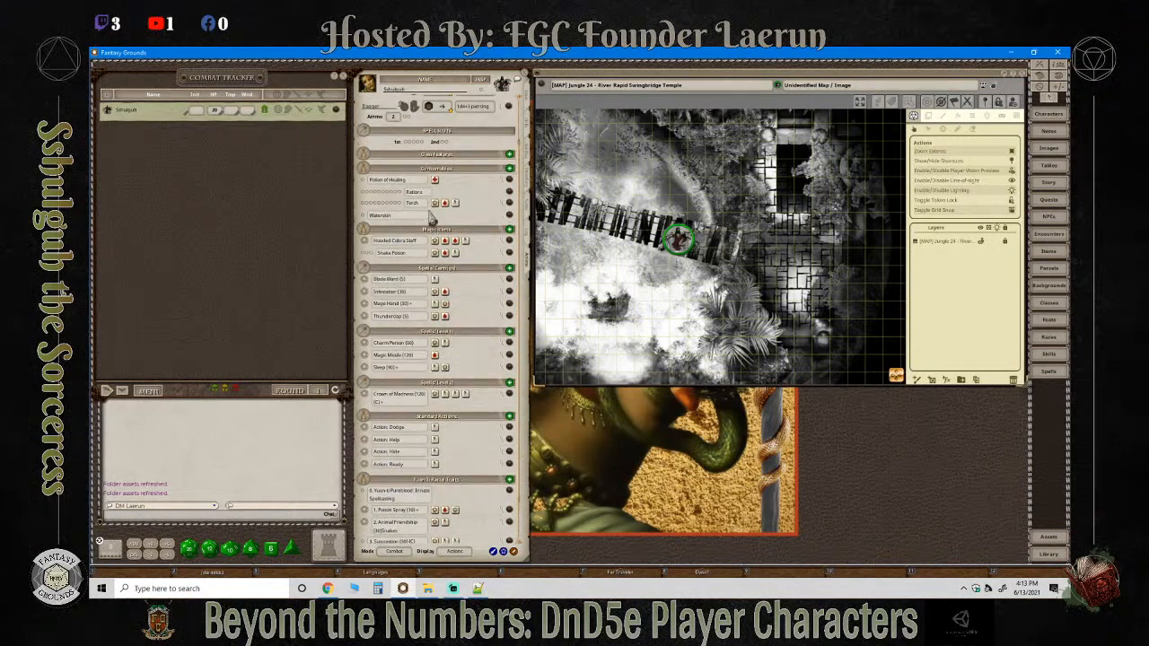
pyautogui.moveTo(435, 205); pyautogui.dragTo(197, 117)
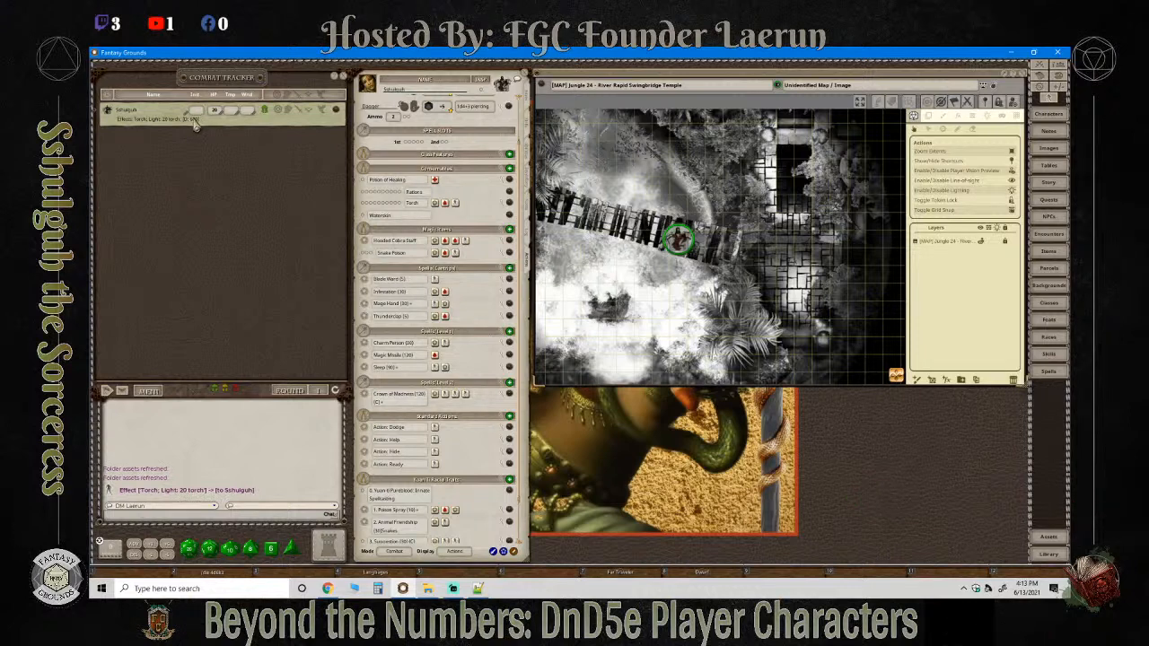
pyautogui.click(192, 126)
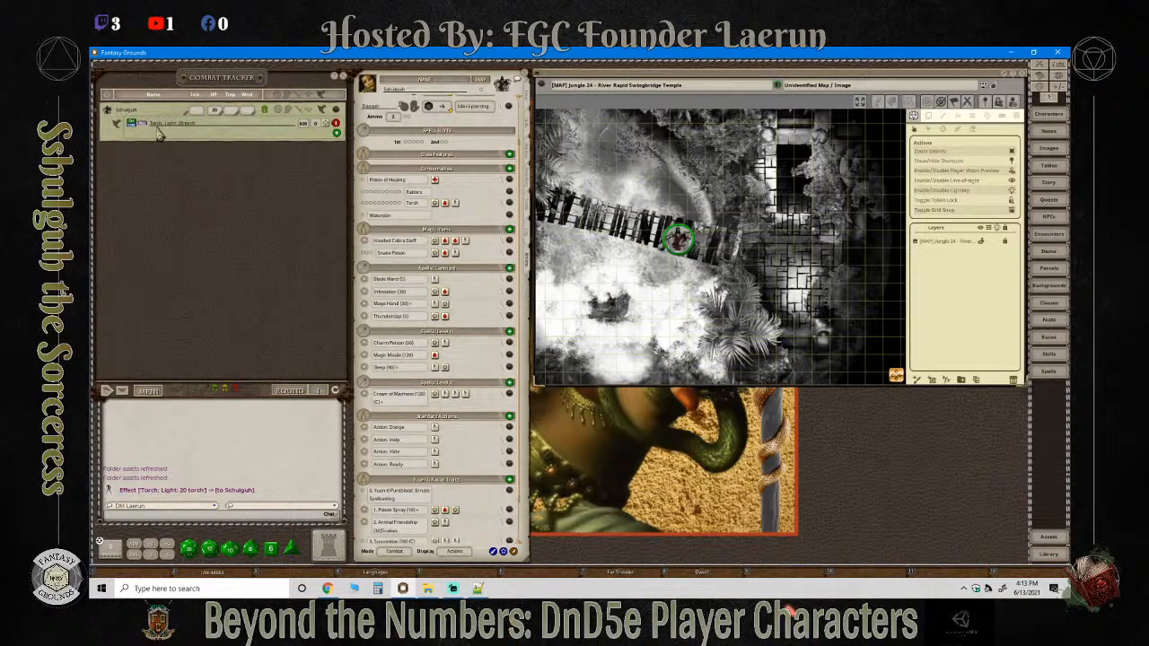
pyautogui.click(336, 123)
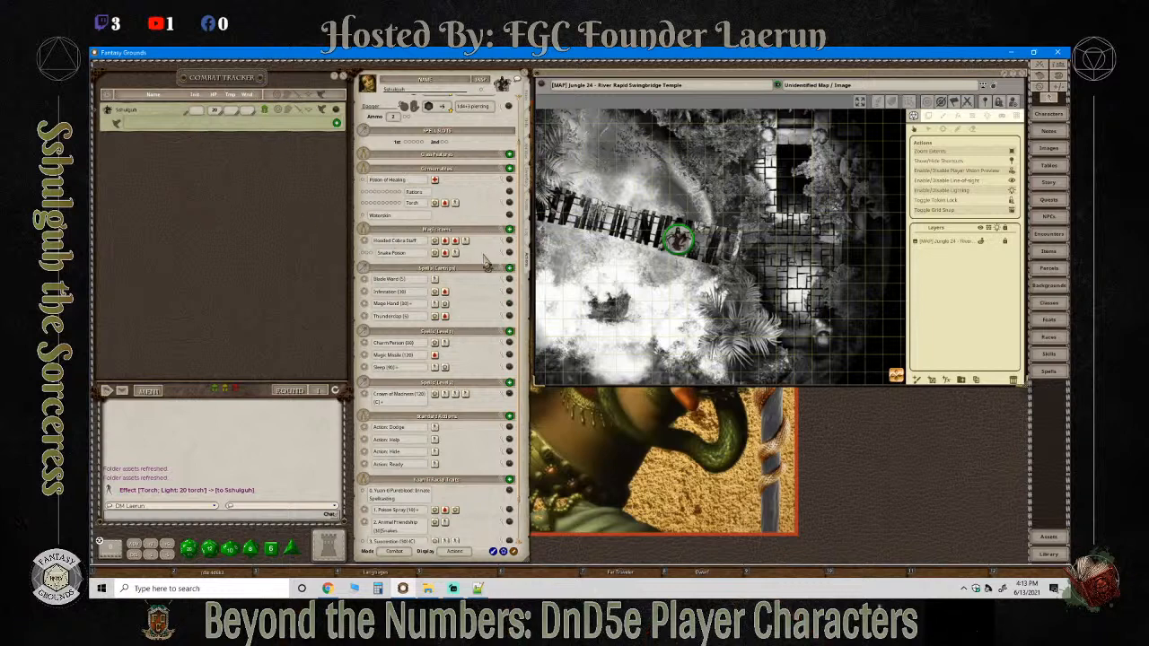
# Shorten the Torch effect's description to "Light: 20 torch" and close the effect settings.
pyautogui.click(503, 204)
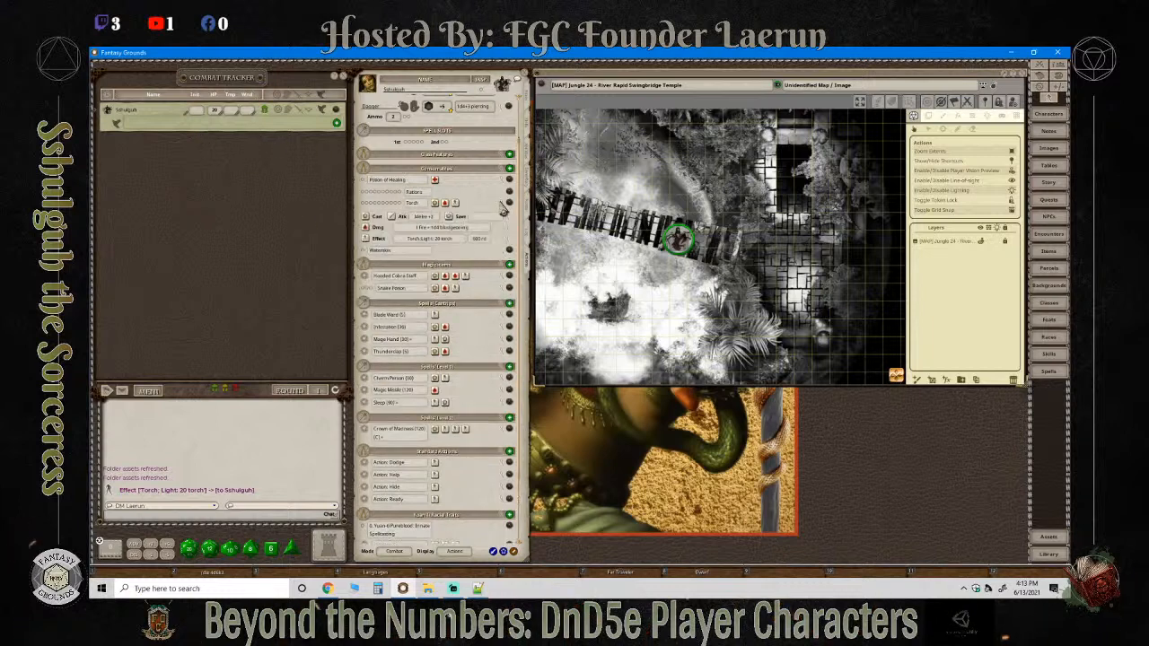
pyautogui.click(507, 241)
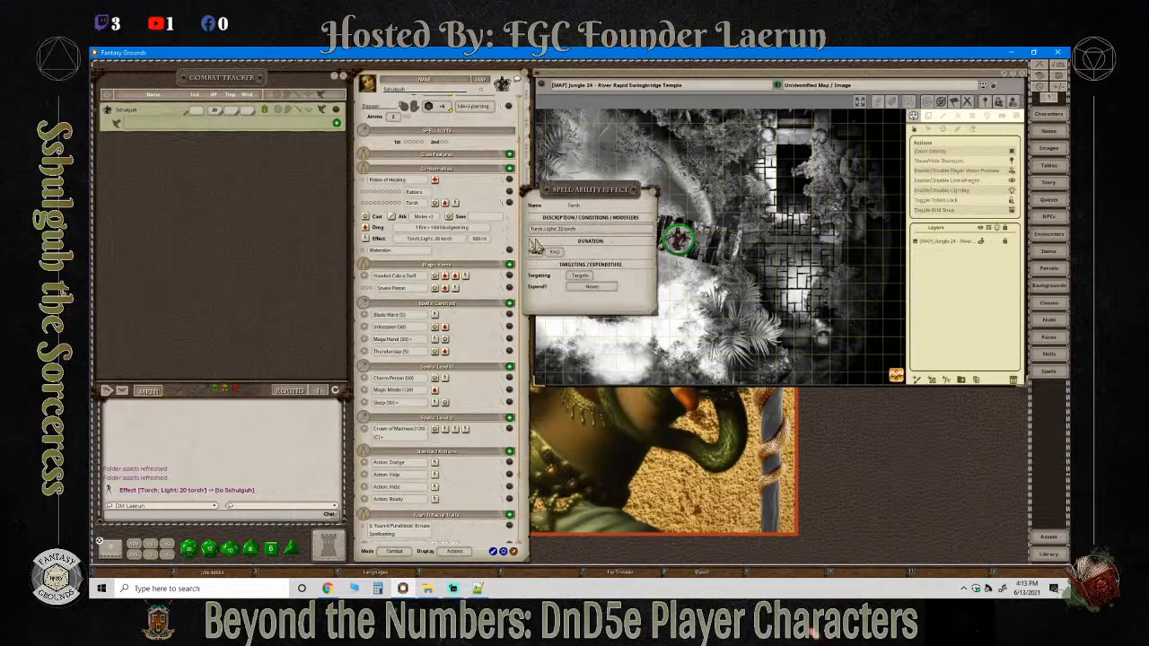
pyautogui.click(548, 231)
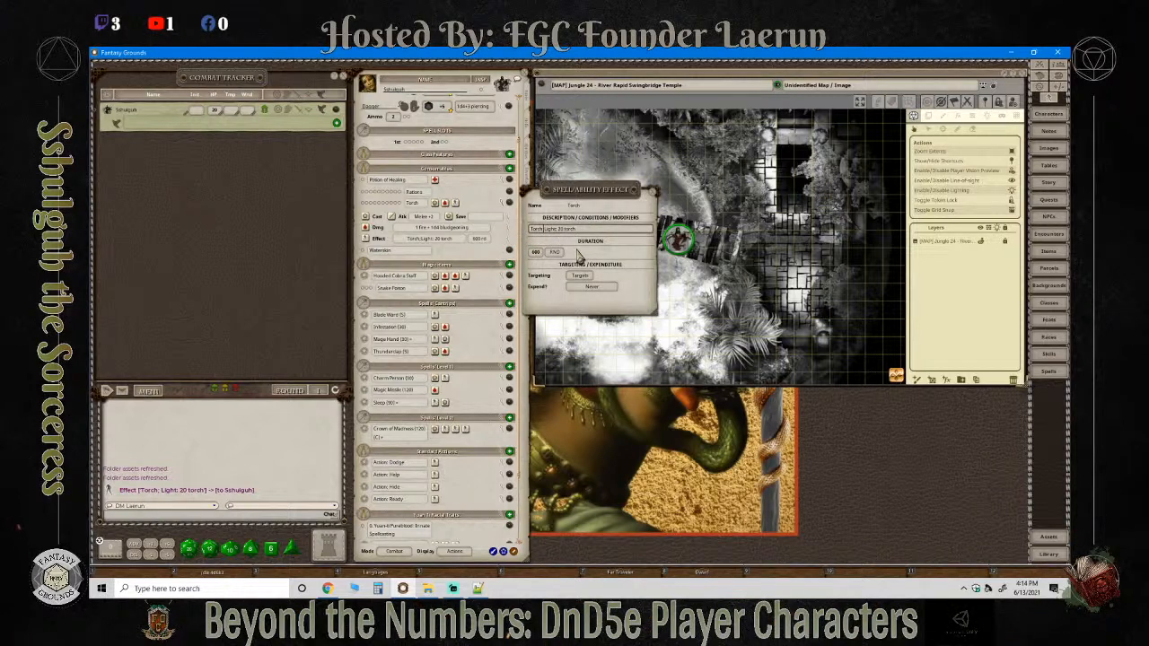
pyautogui.press('BackSpace')
pyautogui.press('BackSpace')
pyautogui.press('BackSpace')
pyautogui.press('BackSpace')
pyautogui.press('BackSpace')
pyautogui.press('BackSpace')
pyautogui.press('BackSpace')
pyautogui.click(653, 191)
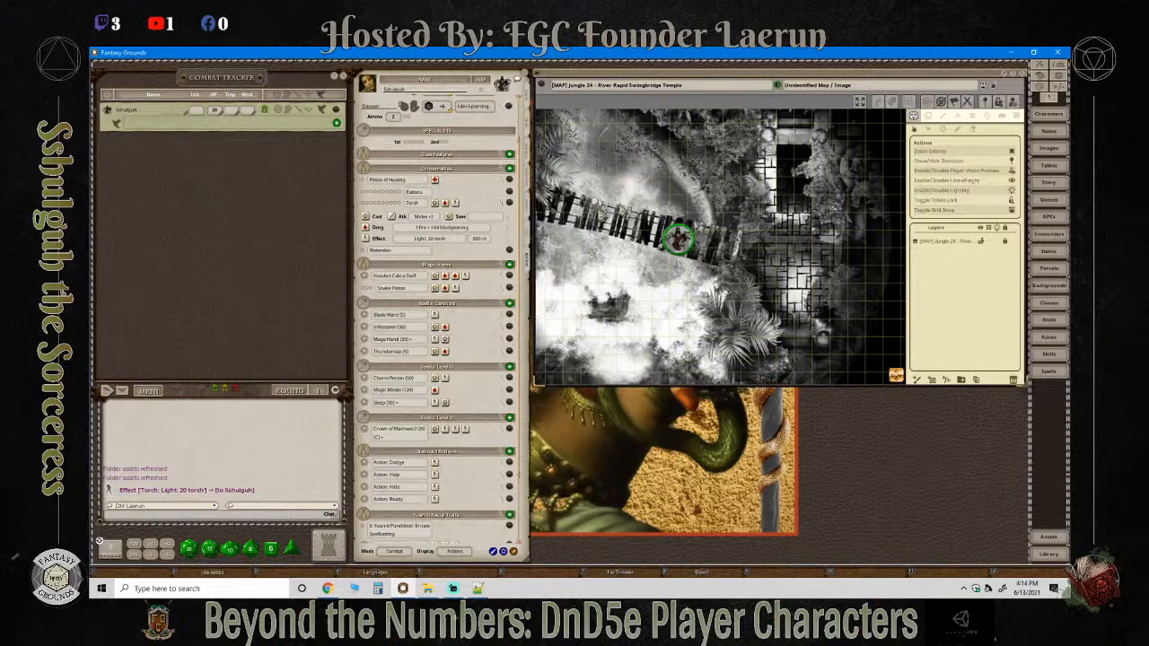
# Collapse the Torch entry and apply its revised light effect to the sorceress in the combat tracker.
pyautogui.click(502, 204)
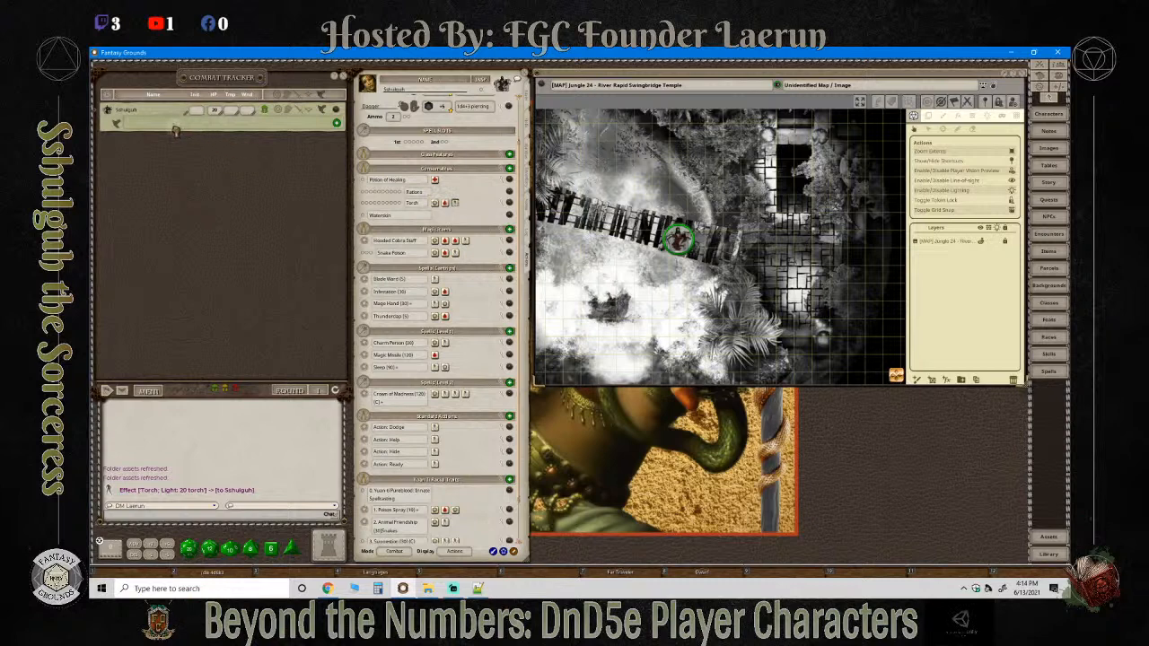
pyautogui.moveTo(161, 127); pyautogui.dragTo(162, 127)
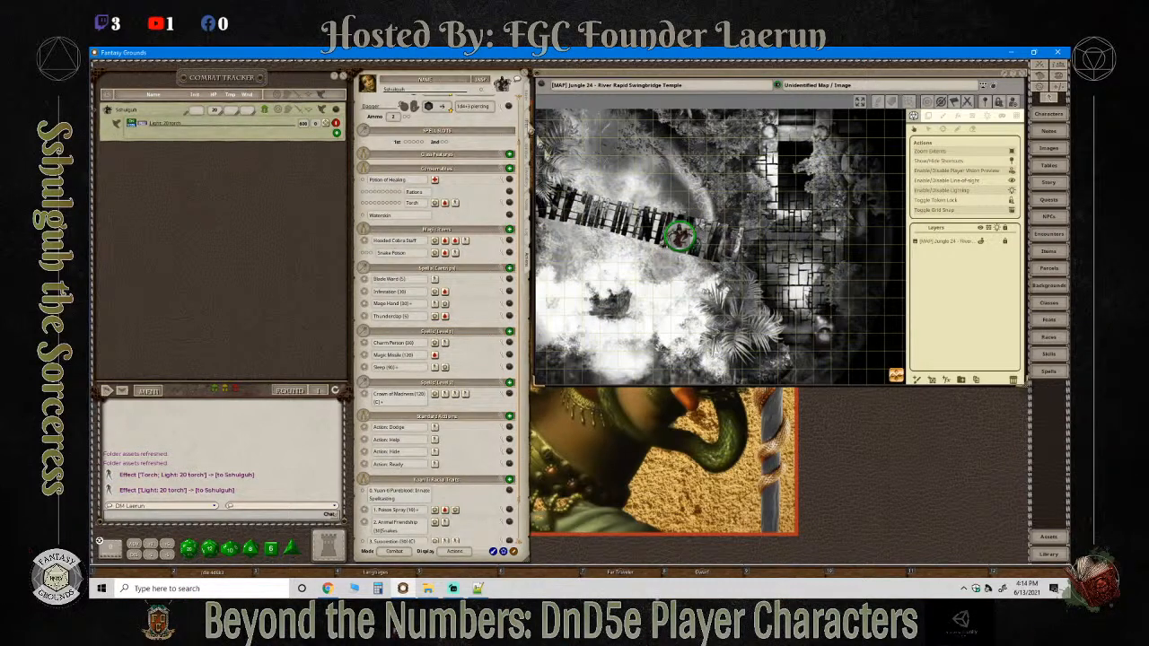
# Delete the sorceress's entry from the combat tracker and add her again from her character sheet.
pyautogui.click(528, 105)
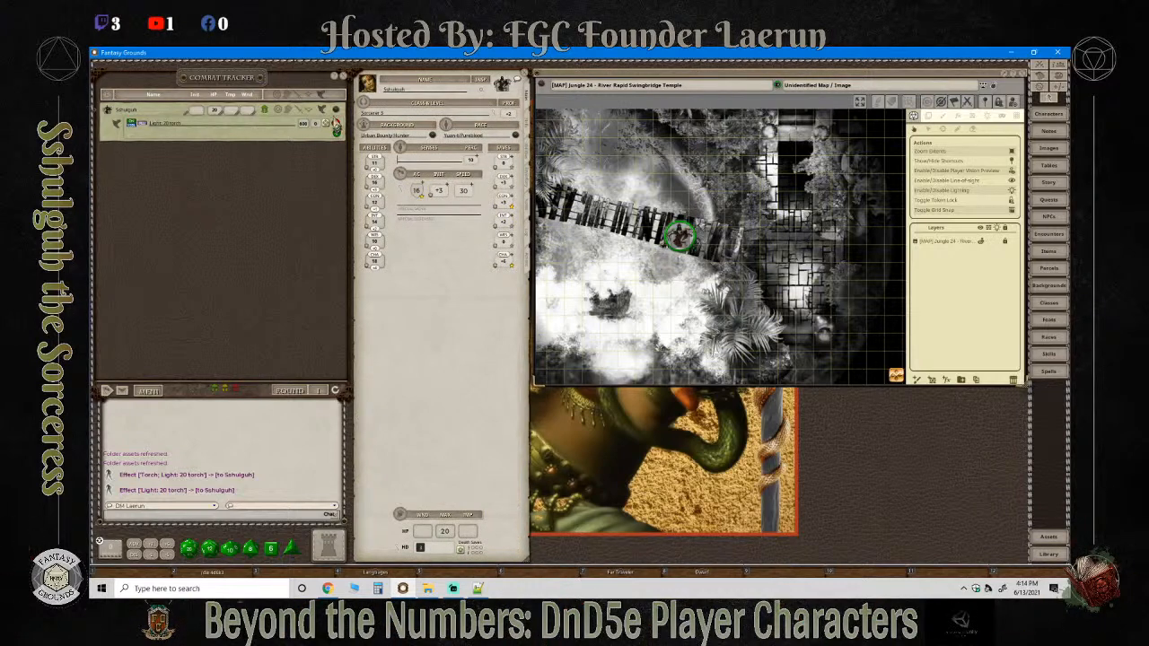
pyautogui.rightClick(333, 115)
pyautogui.click(311, 140)
pyautogui.click(278, 140)
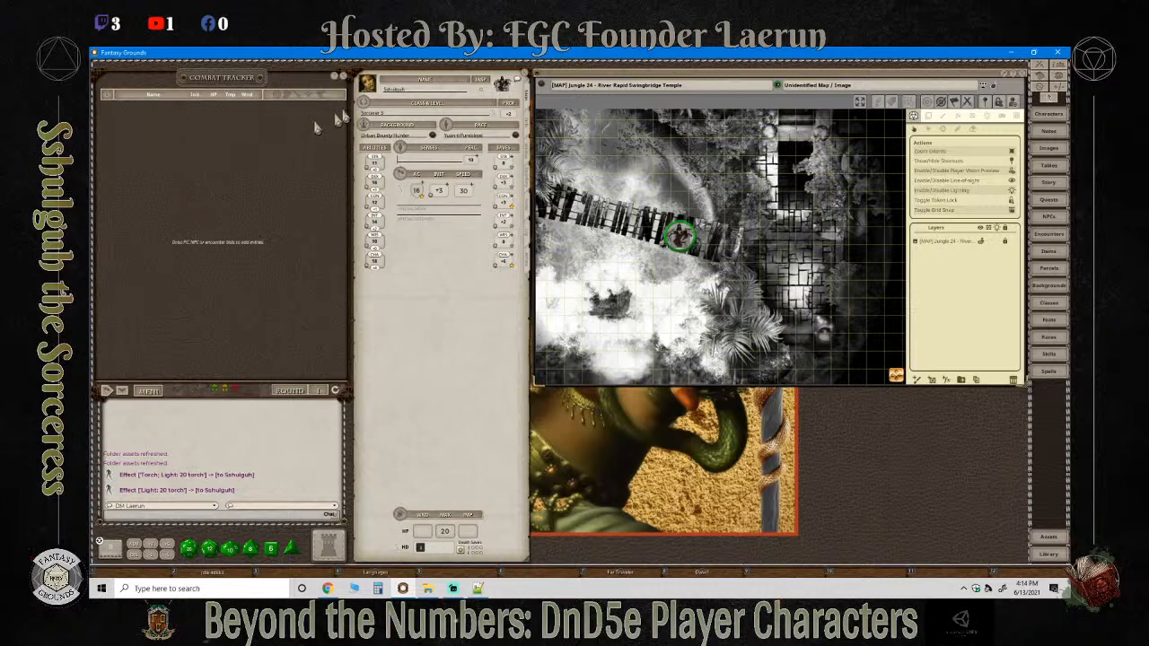
pyautogui.moveTo(374, 90); pyautogui.dragTo(185, 159)
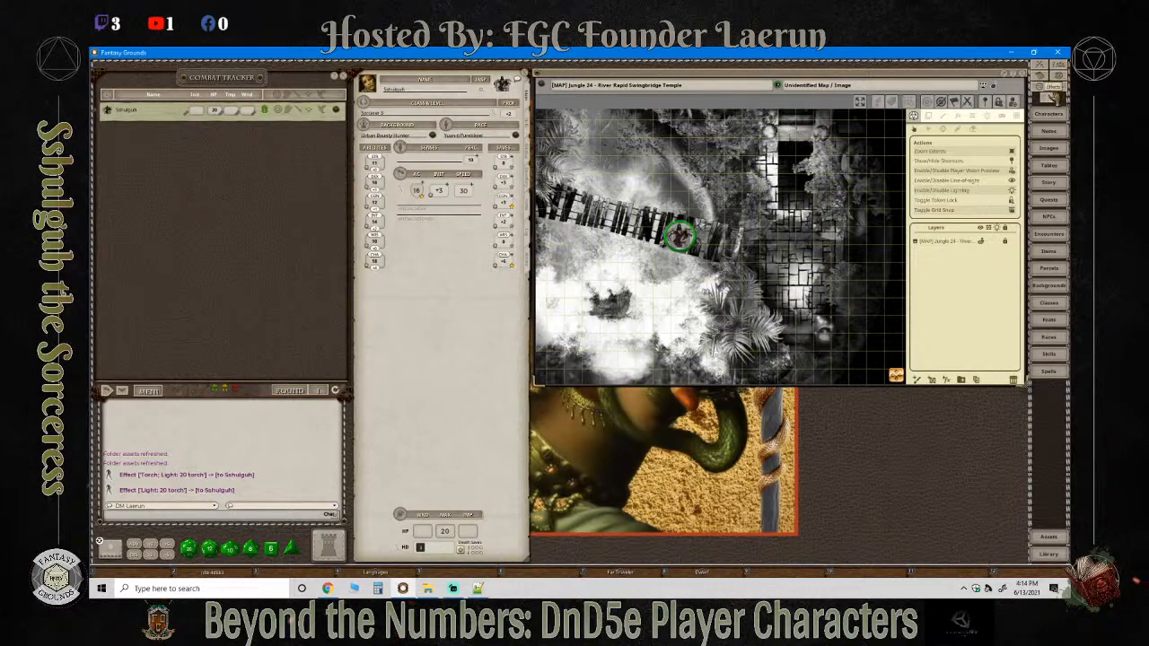
# Apply the preset Torch light from the Effects list to the sorceress in the combat tracker and close the list.
pyautogui.click(1054, 95)
pyautogui.moveTo(884, 110); pyautogui.dragTo(686, 214)
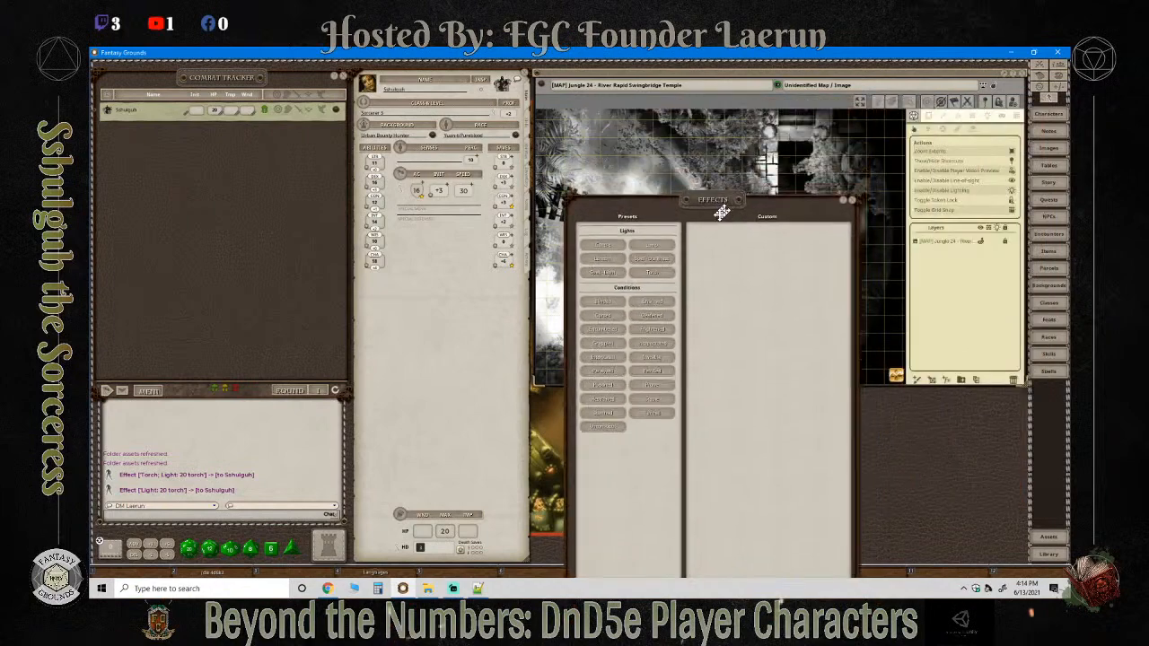
pyautogui.moveTo(639, 287); pyautogui.dragTo(166, 118)
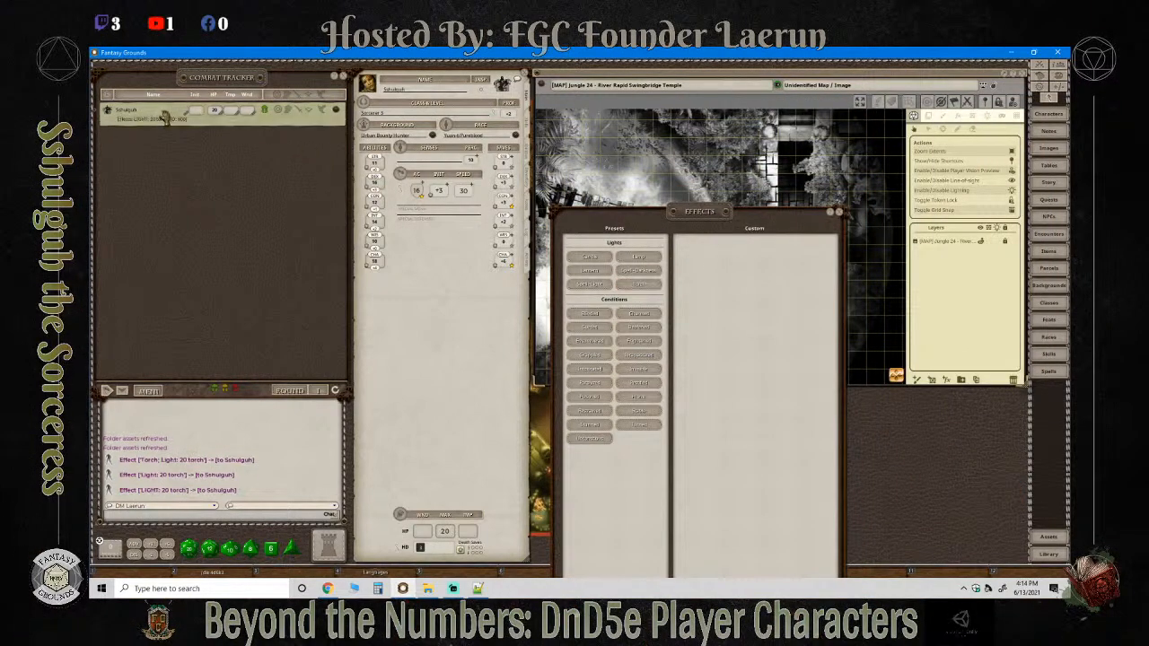
pyautogui.click(838, 213)
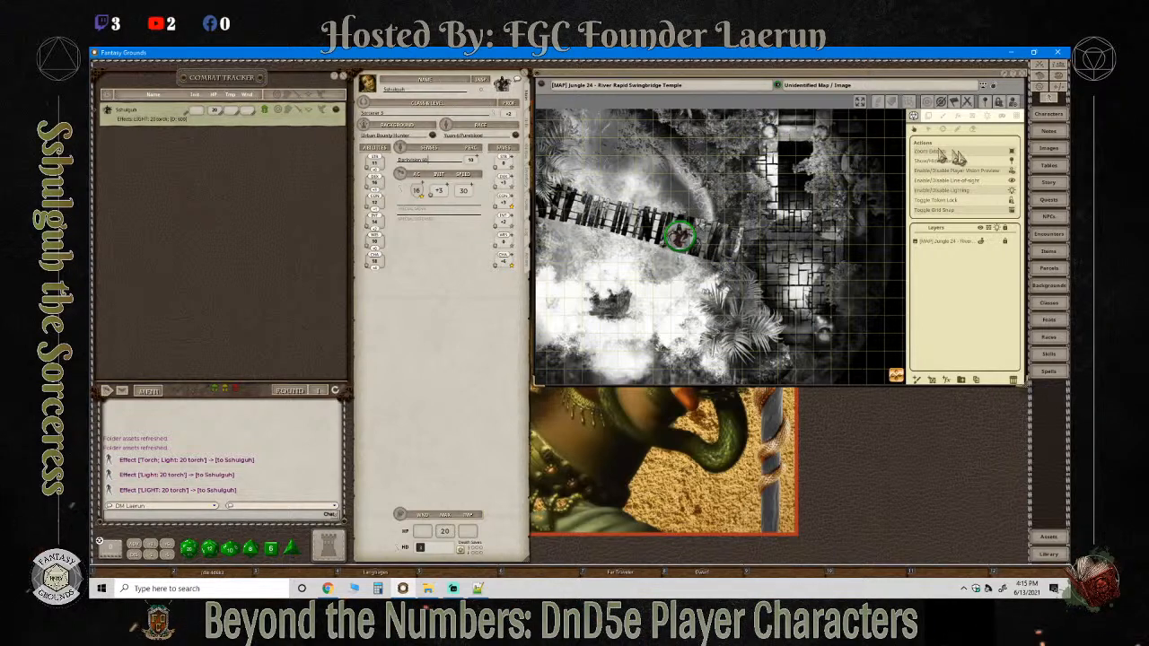
# Add the Acolyte from the NPC list to the combat tracker and close the list.
pyautogui.click(1048, 217)
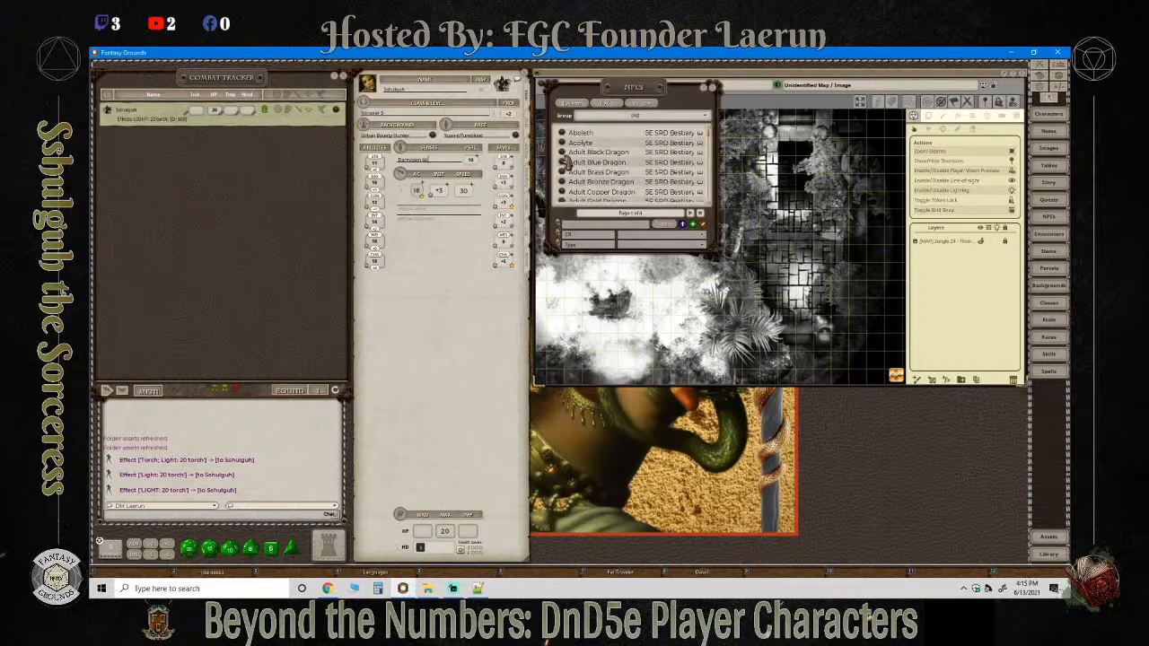
pyautogui.moveTo(563, 146); pyautogui.dragTo(219, 188)
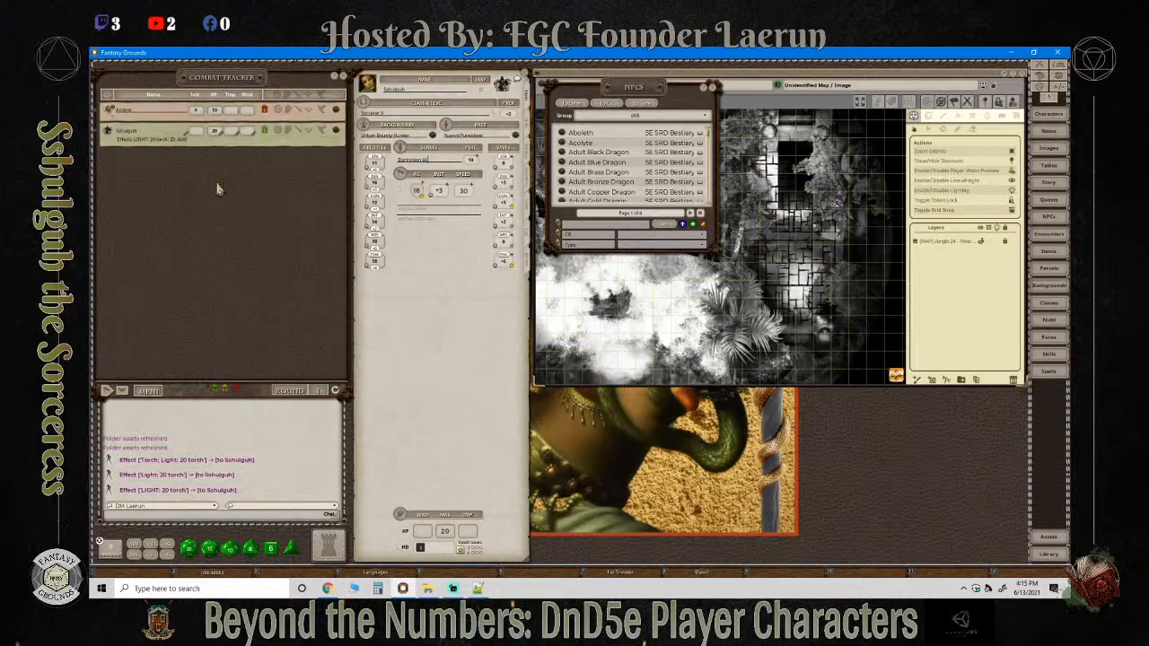
pyautogui.click(714, 88)
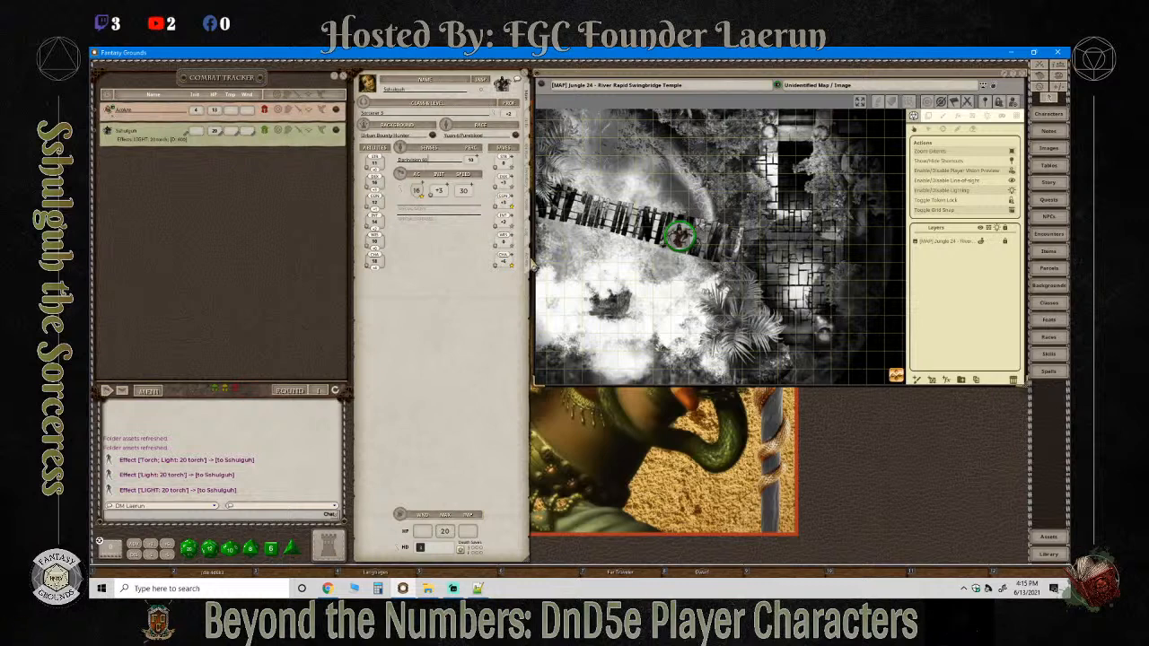
# Place the Acolyte's token on the temple's stone floor beyond the bridge and select it to view its vision.
pyautogui.click(530, 263)
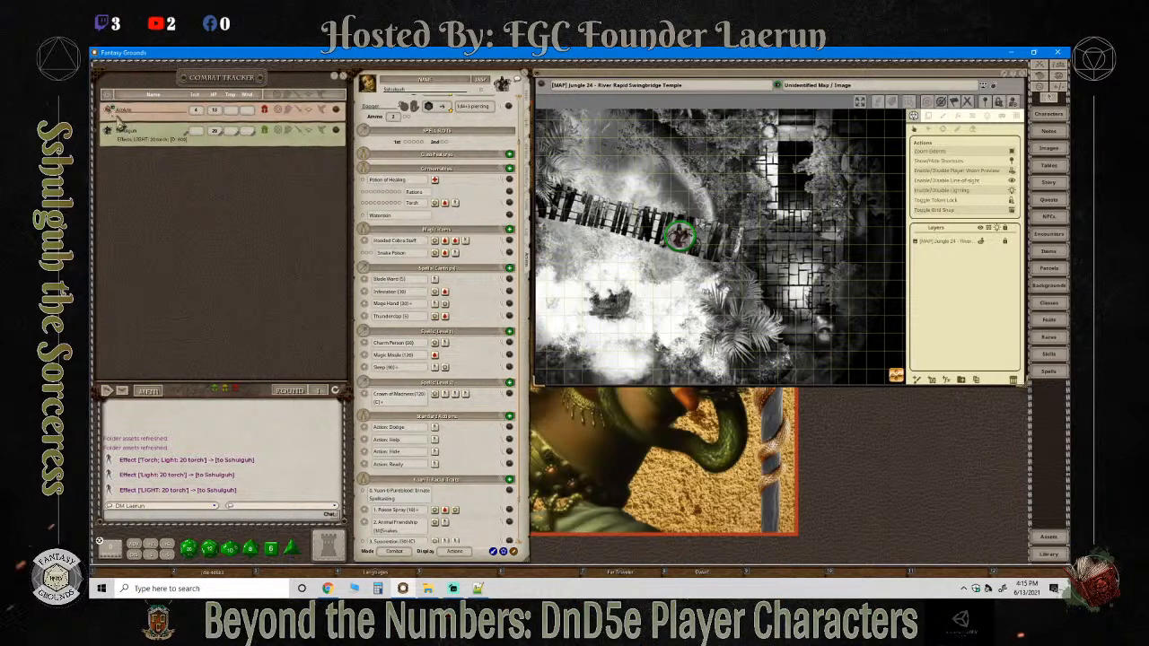
pyautogui.scroll(-3, 699, 248)
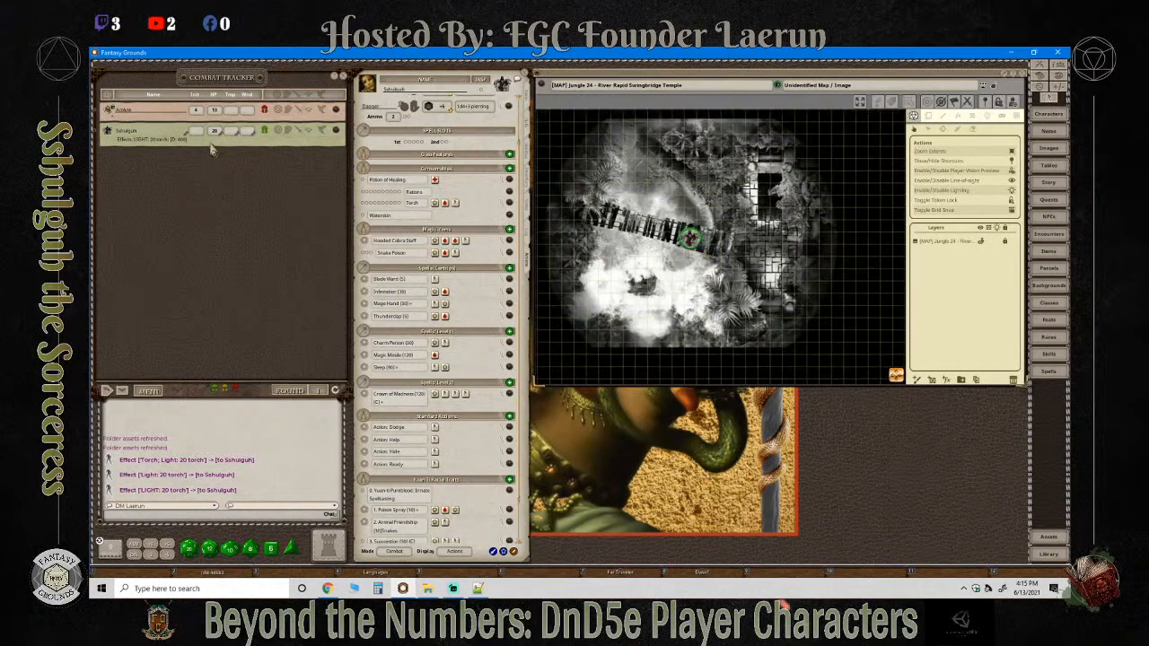
pyautogui.scroll(1, 753, 221)
pyautogui.scroll(-1, 780, 270)
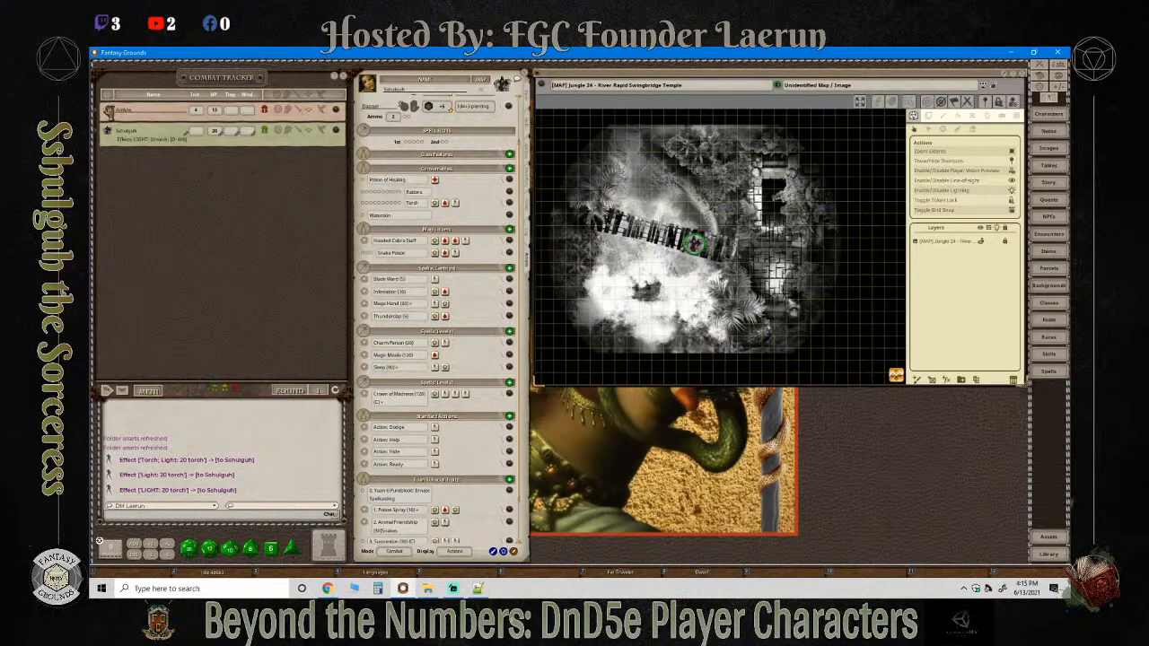
pyautogui.moveTo(109, 111); pyautogui.dragTo(780, 270)
pyautogui.scroll(5, 806, 304)
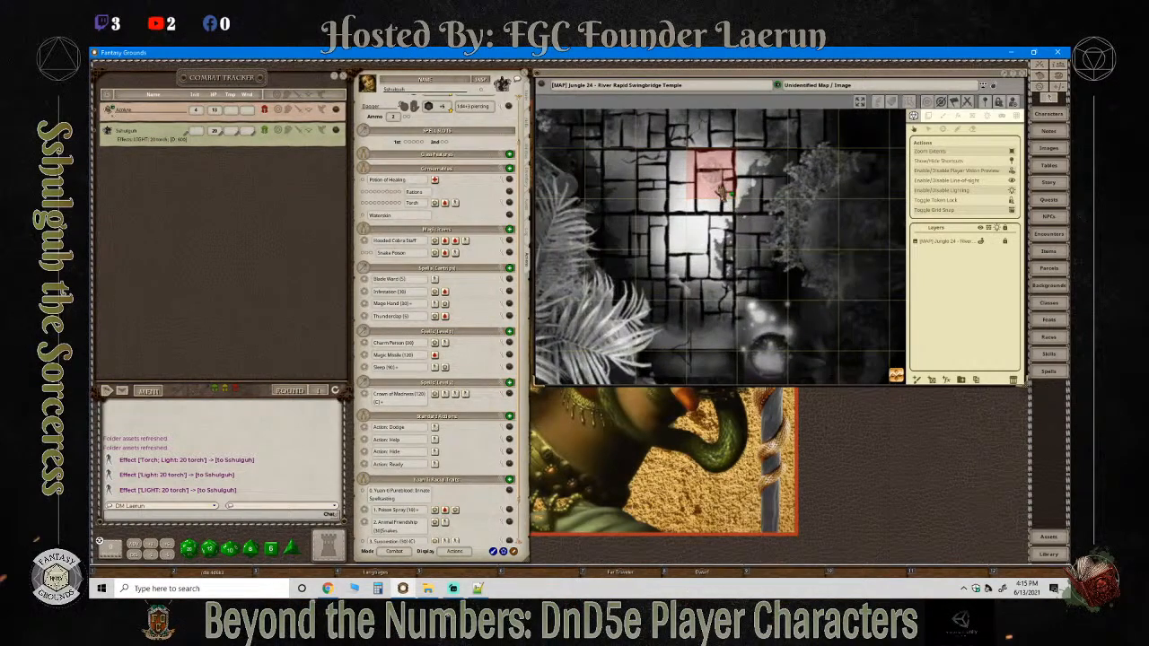
pyautogui.click(715, 182)
pyautogui.scroll(-5, 708, 269)
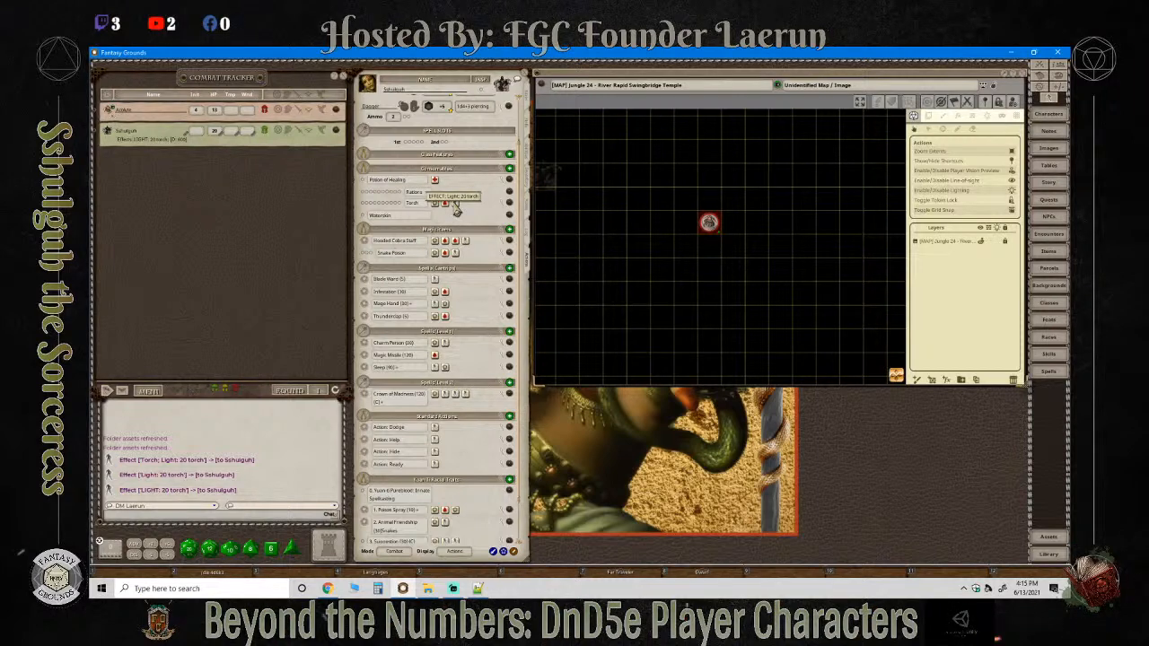
# Apply the sorceress's Torch light effect to the Acolyte in the combat tracker and check its token, closing the Acolyte's record.
pyautogui.moveTo(455, 208); pyautogui.dragTo(164, 119)
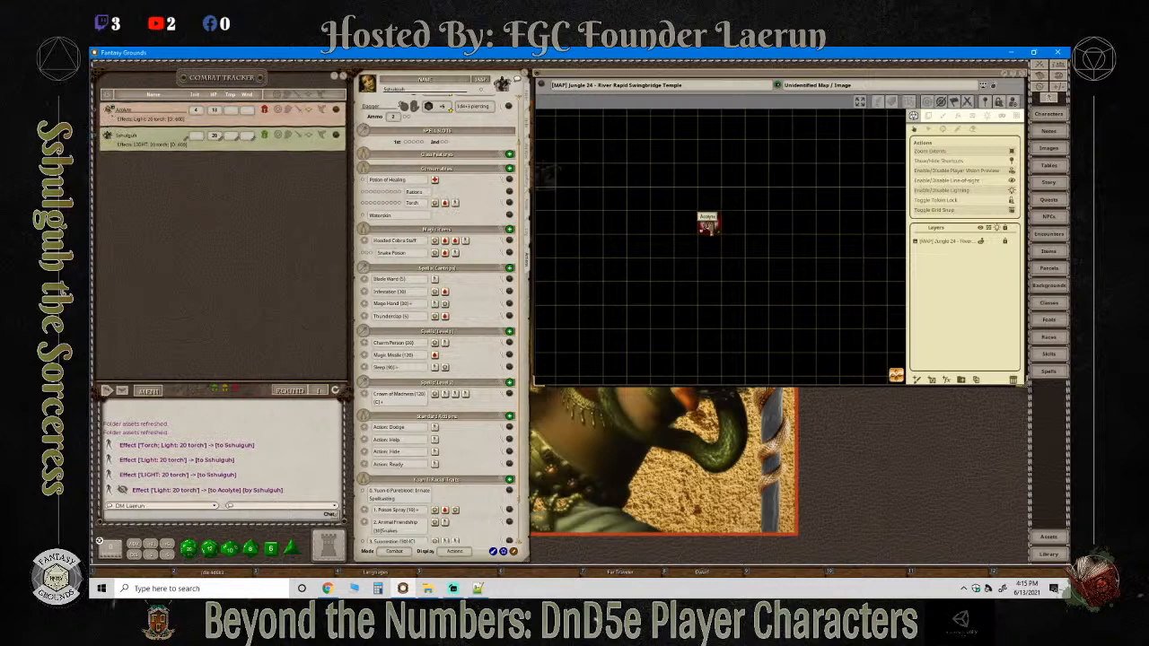
pyautogui.doubleClick(709, 224)
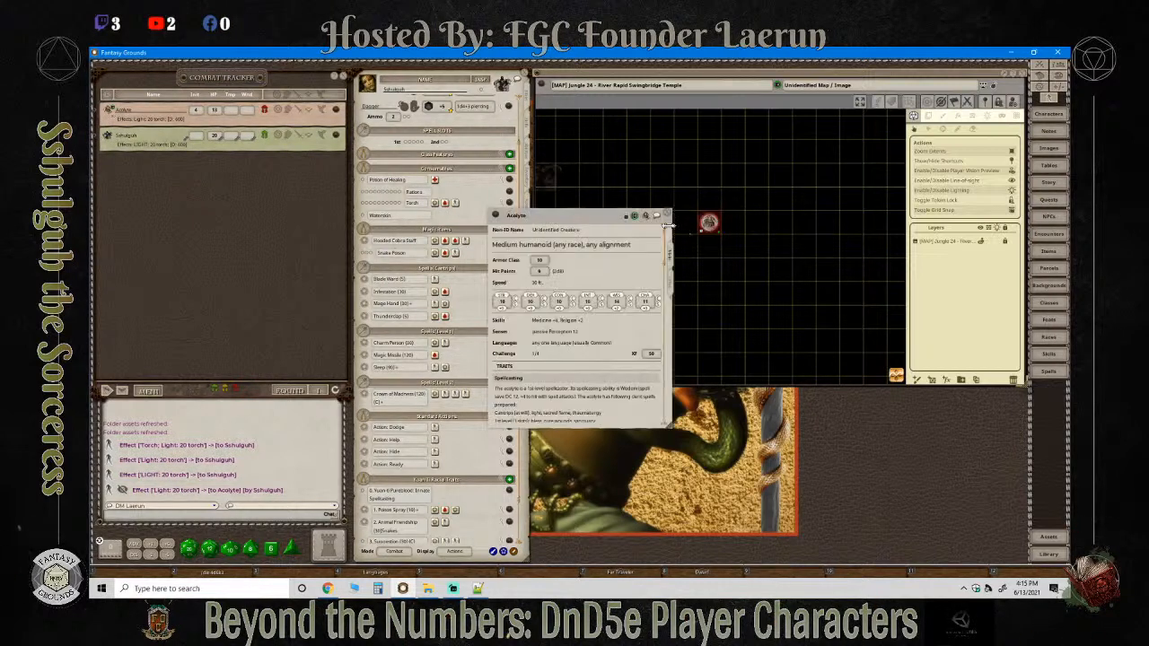
pyautogui.click(665, 215)
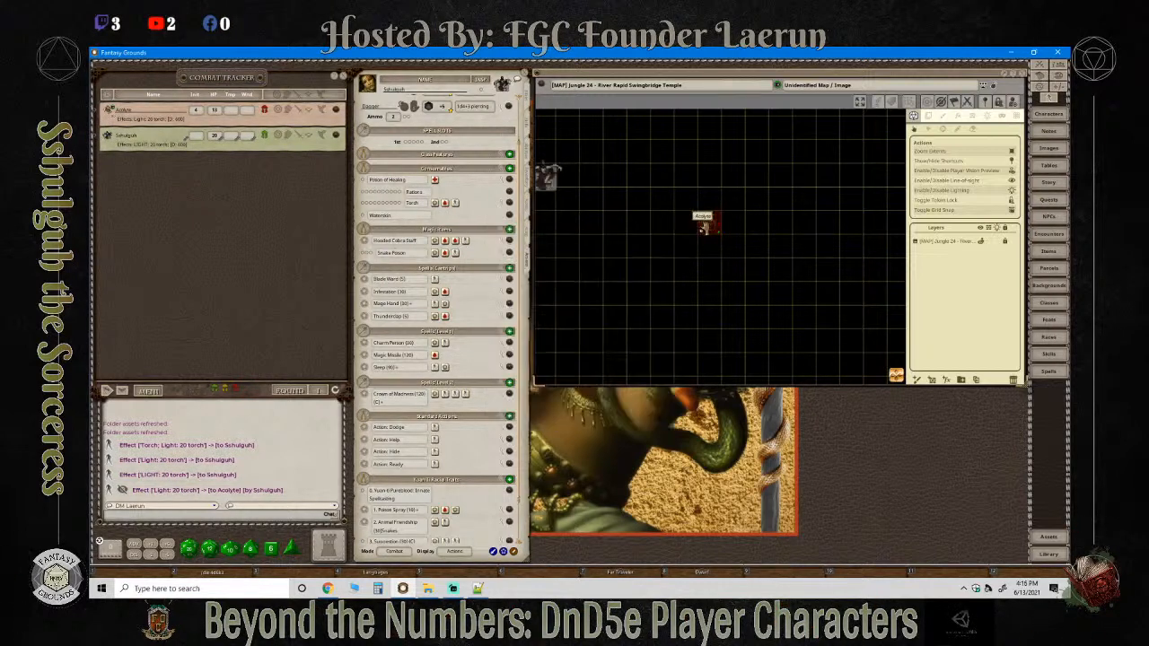
pyautogui.doubleClick(709, 224)
pyautogui.click(665, 215)
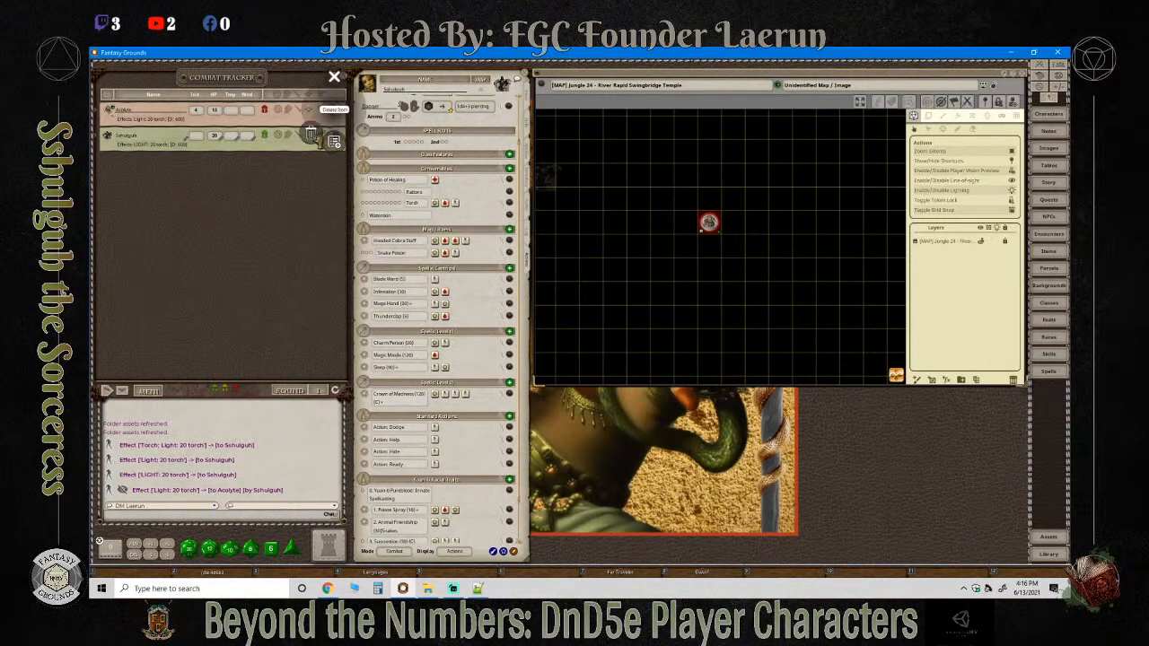
# Delete the Acolyte's token from the map.
pyautogui.rightClick(709, 222)
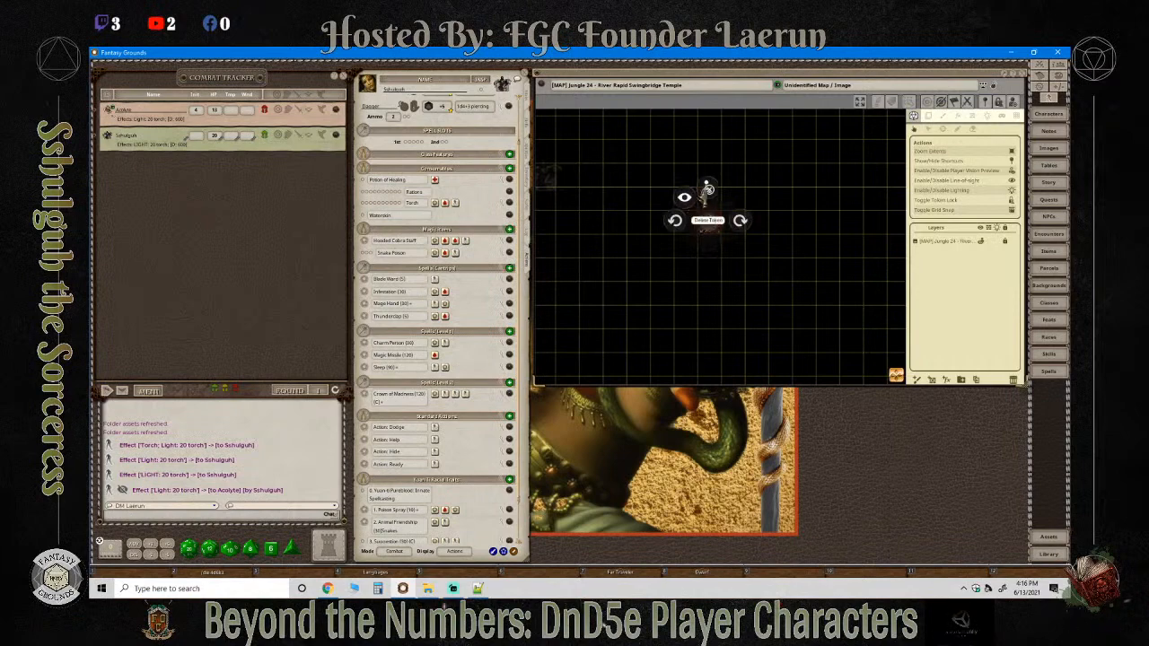
pyautogui.click(707, 189)
pyautogui.click(672, 189)
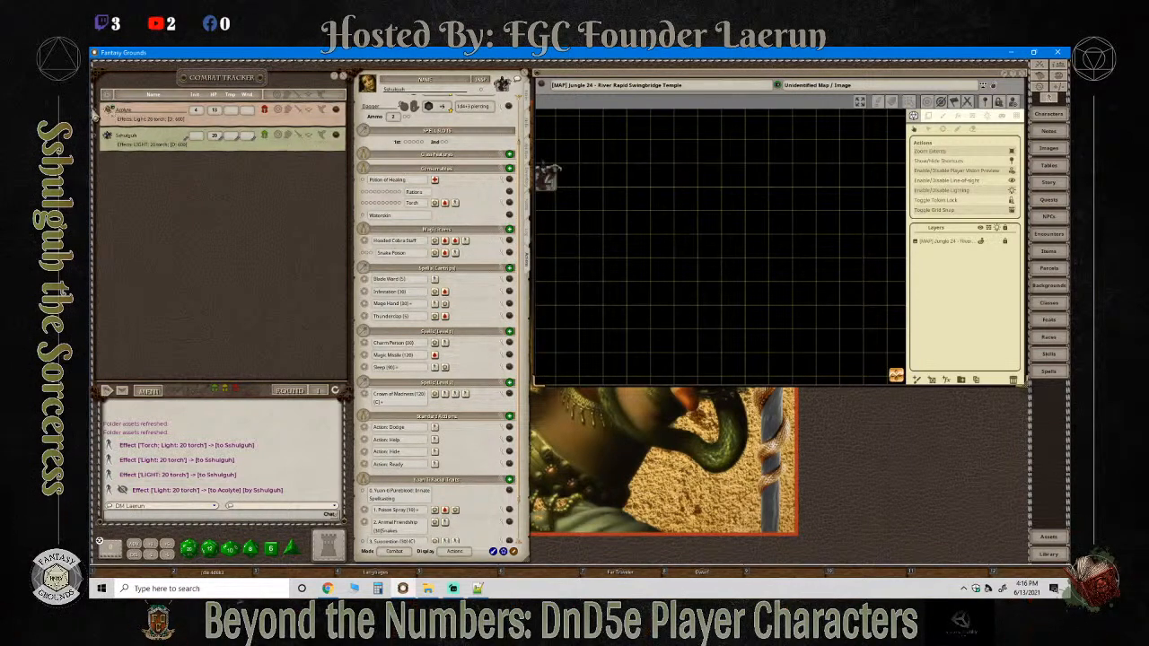
# Give the Acolyte the active turn in the combat tracker and delete its Light: 20 torch effect.
pyautogui.click(96, 115)
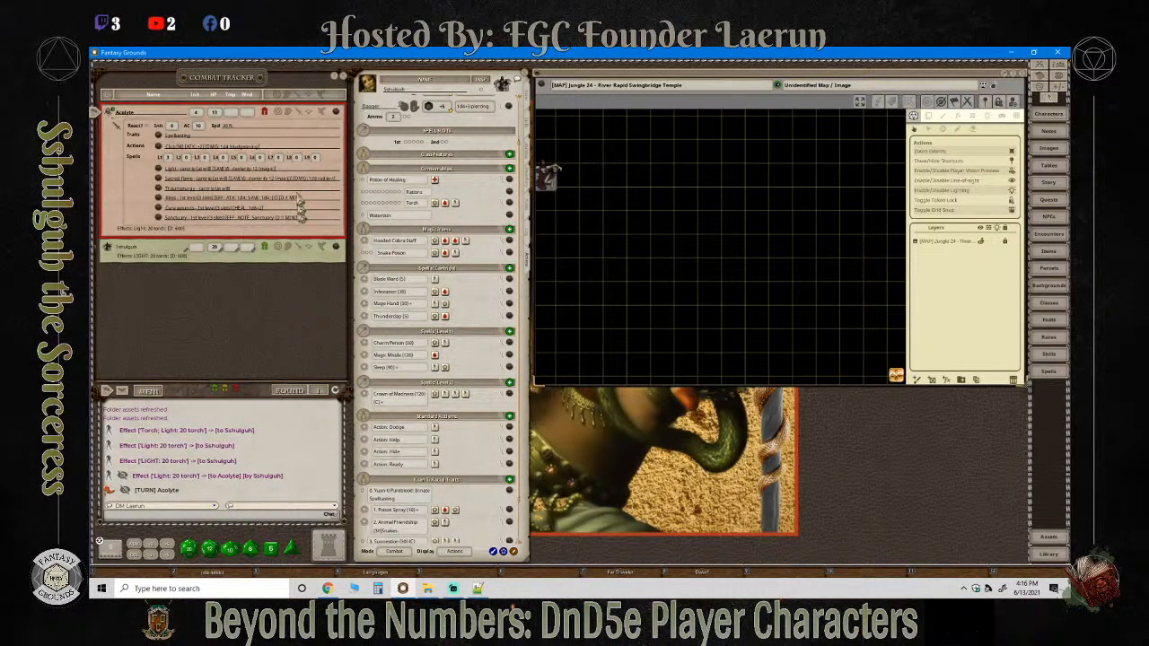
pyautogui.click(320, 111)
pyautogui.click(336, 233)
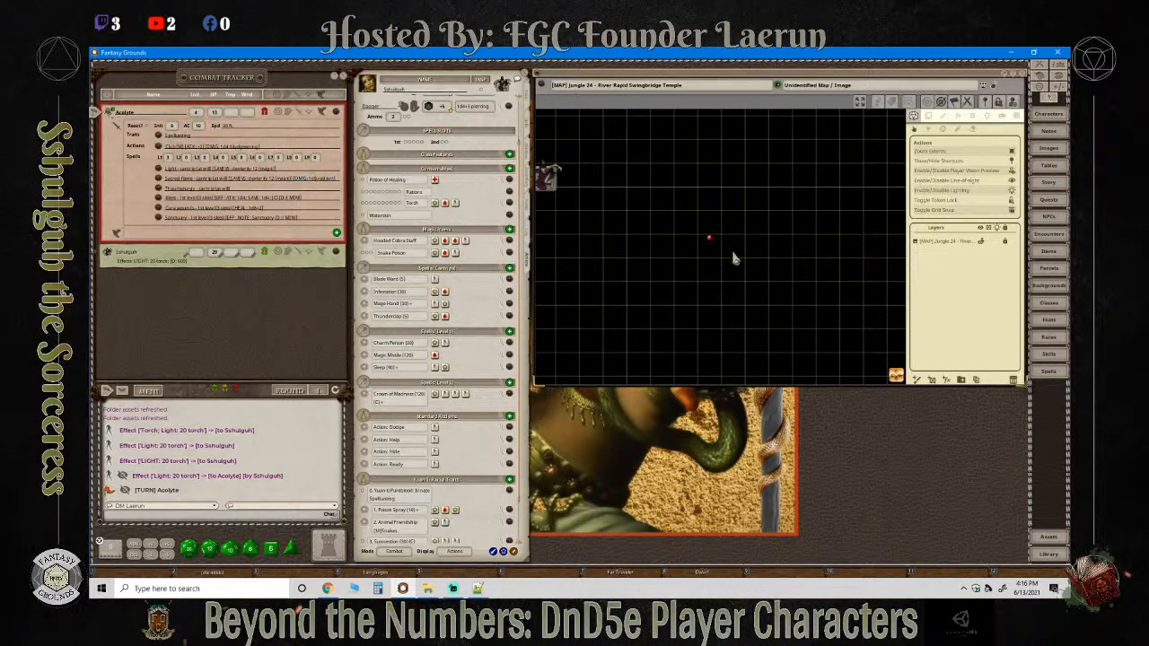
# Place the Acolyte's token on the temple map again from the combat tracker and close its NPC record.
pyautogui.doubleClick(710, 239)
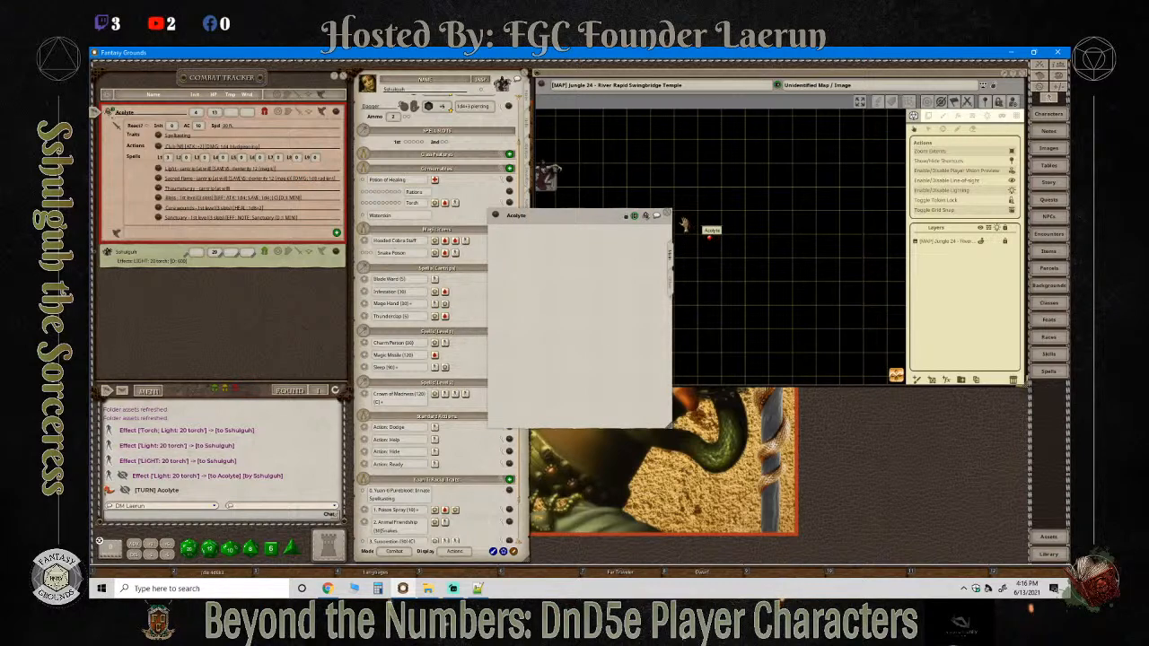
pyautogui.click(709, 241)
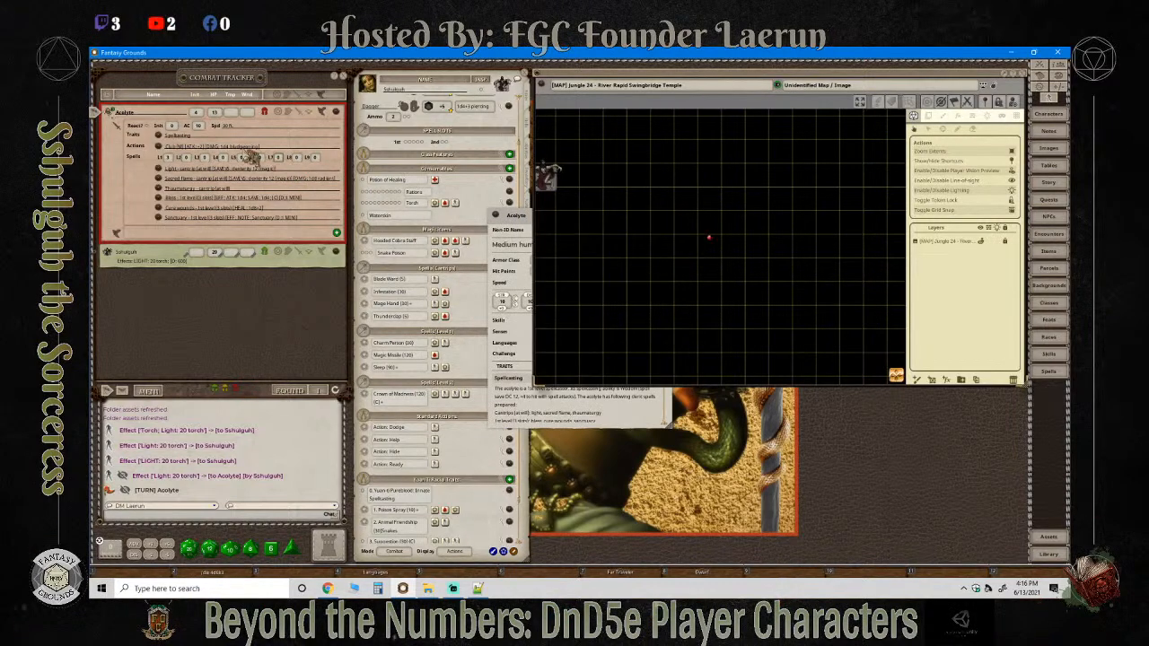
pyautogui.moveTo(111, 116); pyautogui.dragTo(756, 273)
pyautogui.click(631, 409)
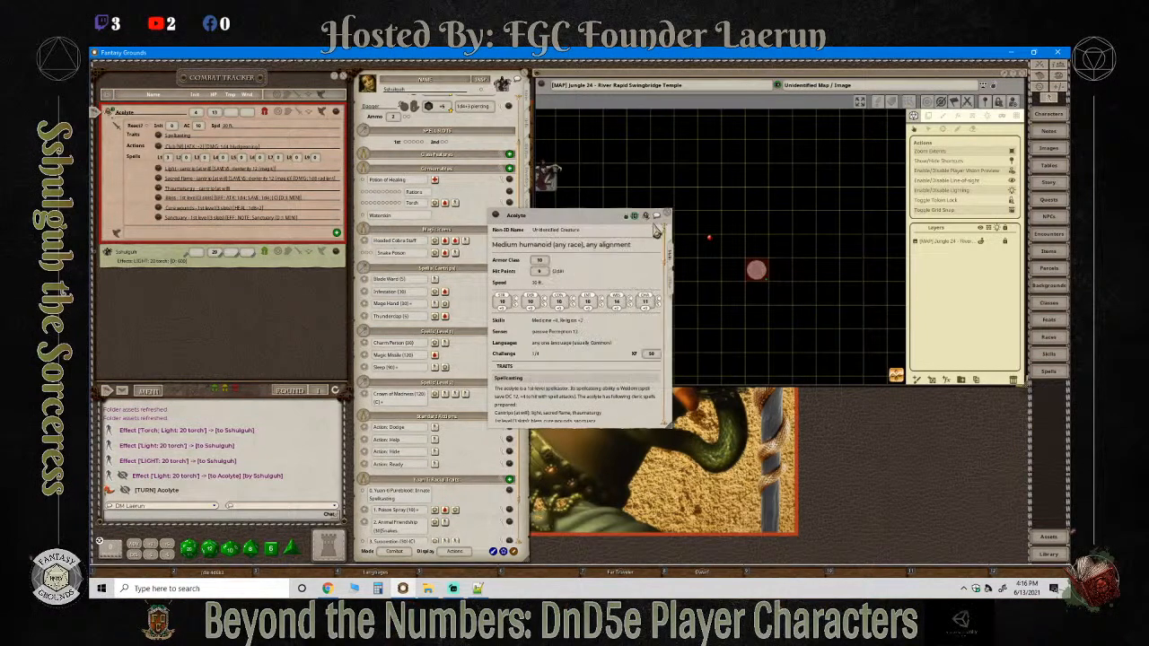
pyautogui.click(666, 217)
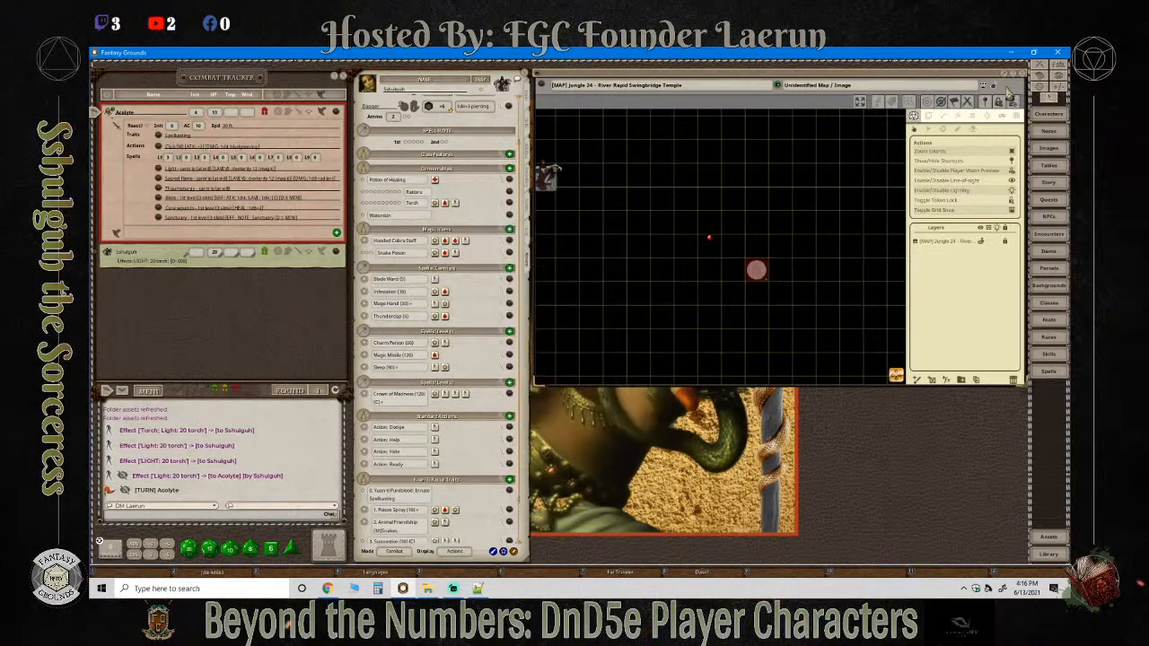
# Test the preset Torch light from the Effects list on the Acolyte, removing the effect and closing the list once the map is checked.
pyautogui.click(1052, 97)
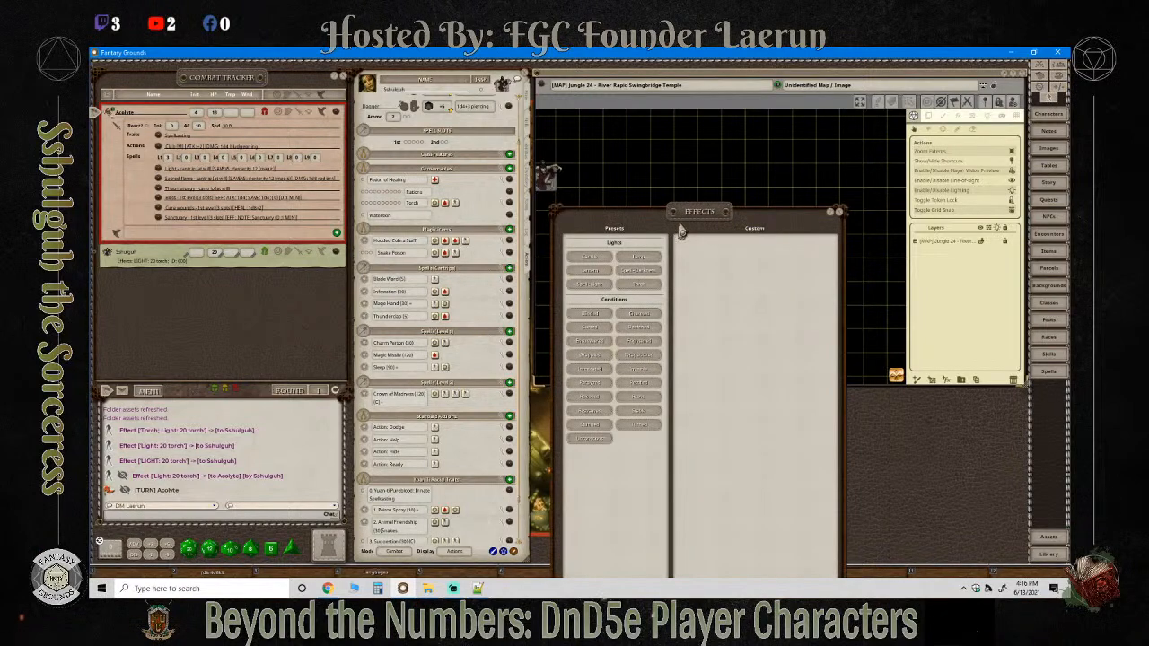
pyautogui.moveTo(676, 212); pyautogui.dragTo(495, 99)
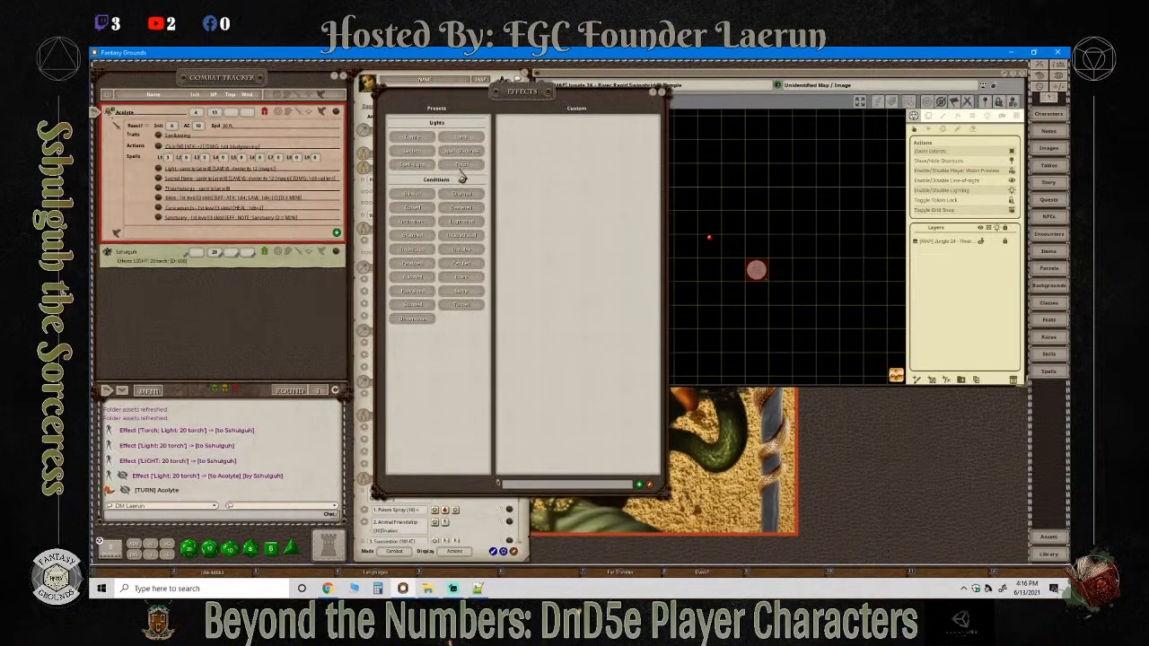
pyautogui.moveTo(461, 177); pyautogui.dragTo(190, 162)
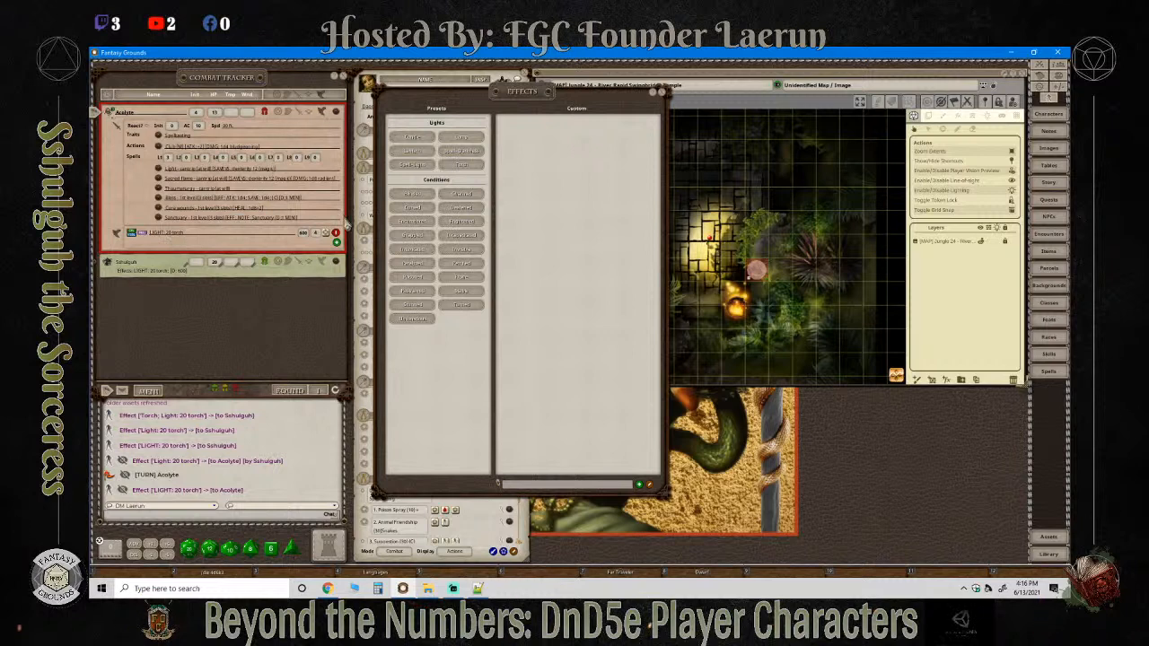
pyautogui.scroll(-3, 757, 272)
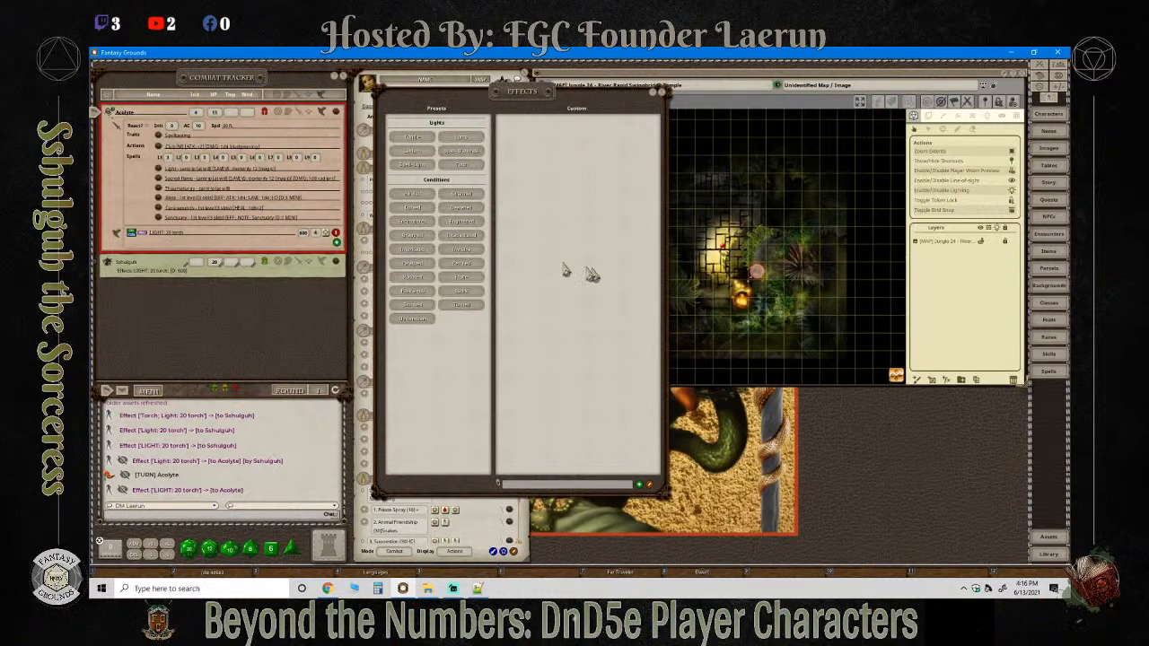
pyautogui.click(335, 233)
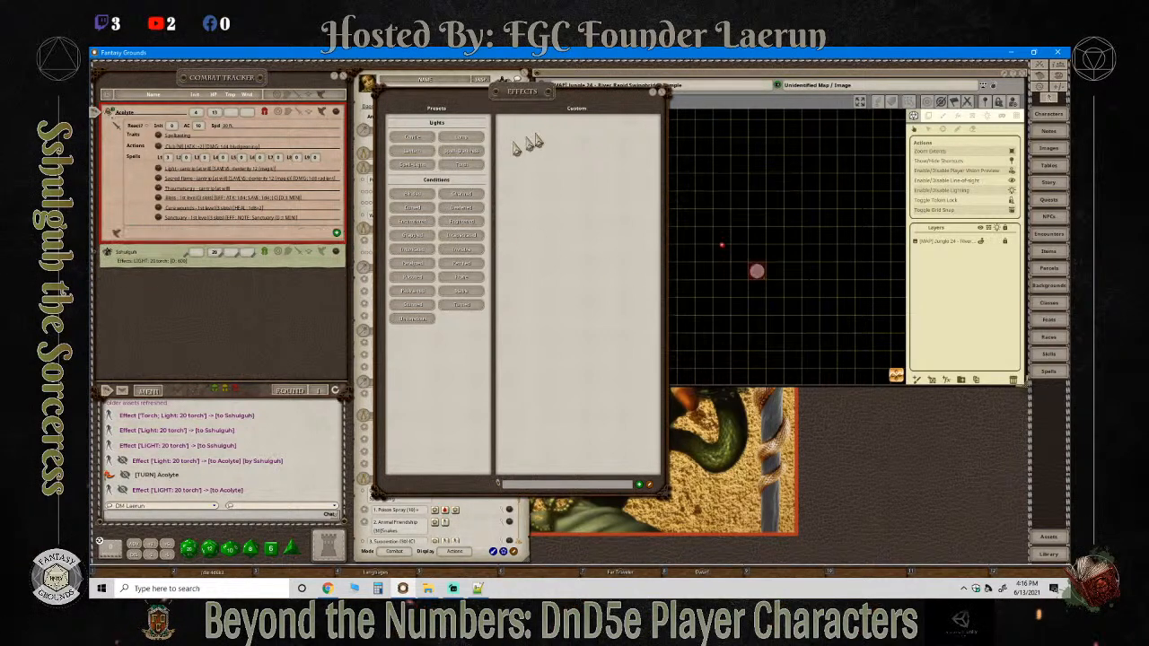
pyautogui.click(661, 94)
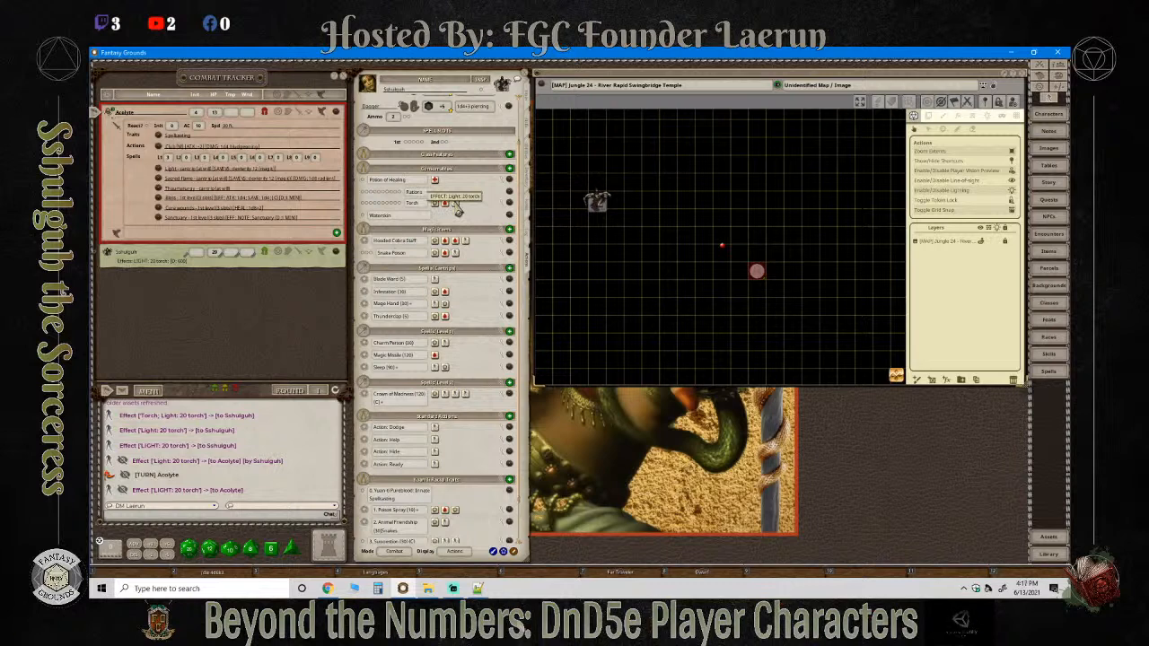
# Apply the sorceress's own Torch light effect to the Acolyte and select its token to check the lighting.
pyautogui.moveTo(456, 208); pyautogui.dragTo(223, 236)
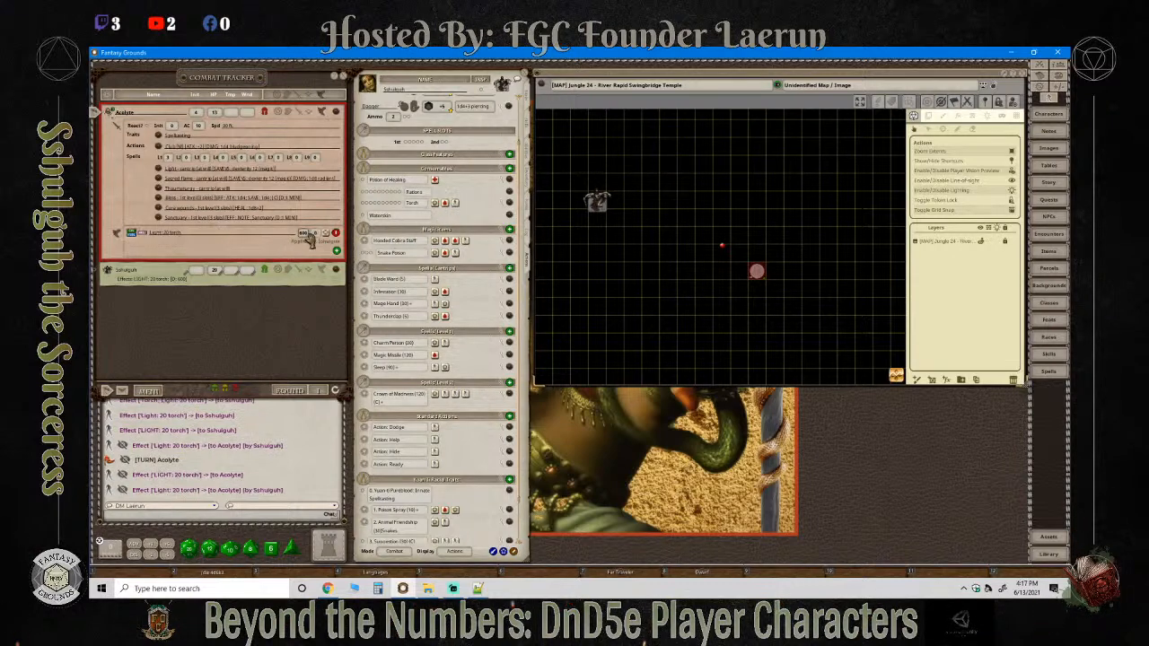
pyautogui.click(761, 278)
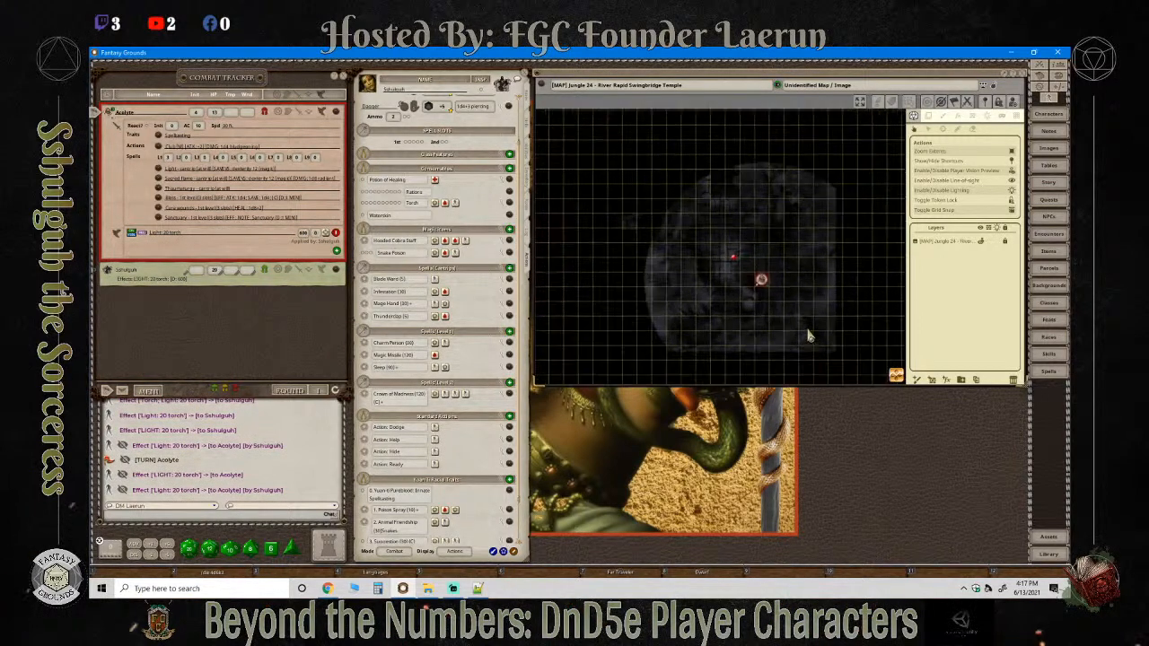
pyautogui.scroll(3, 808, 336)
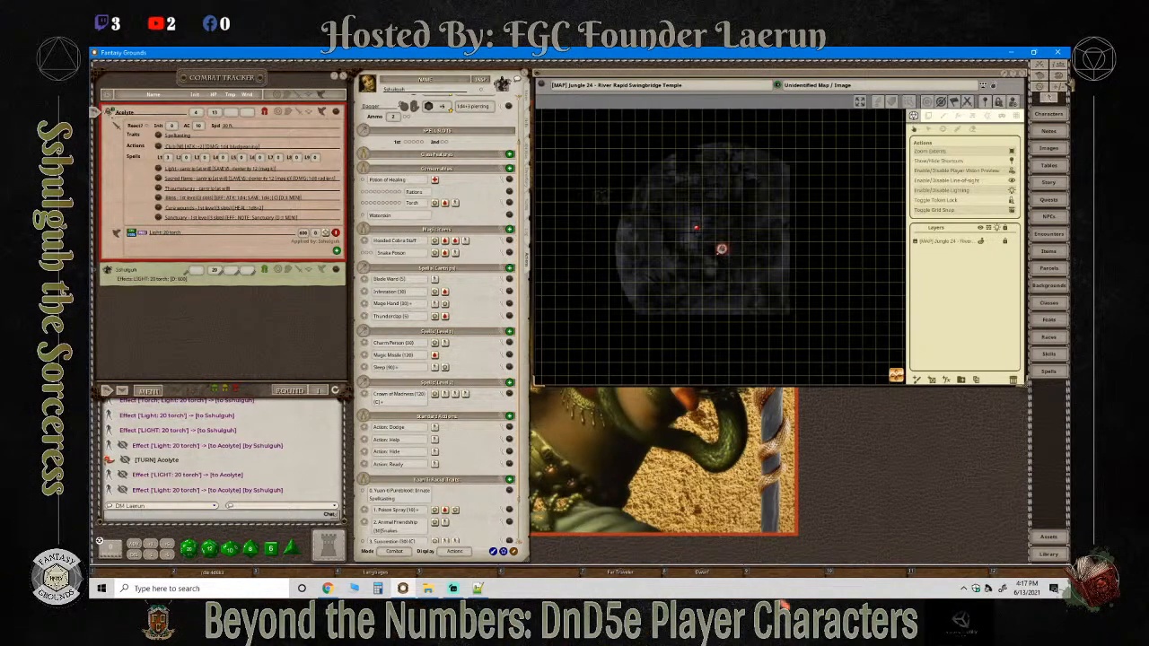
# Add the preset Torch light to the Acolyte for comparison, and delete both of its light effects before closing the Effects list.
pyautogui.click(1059, 106)
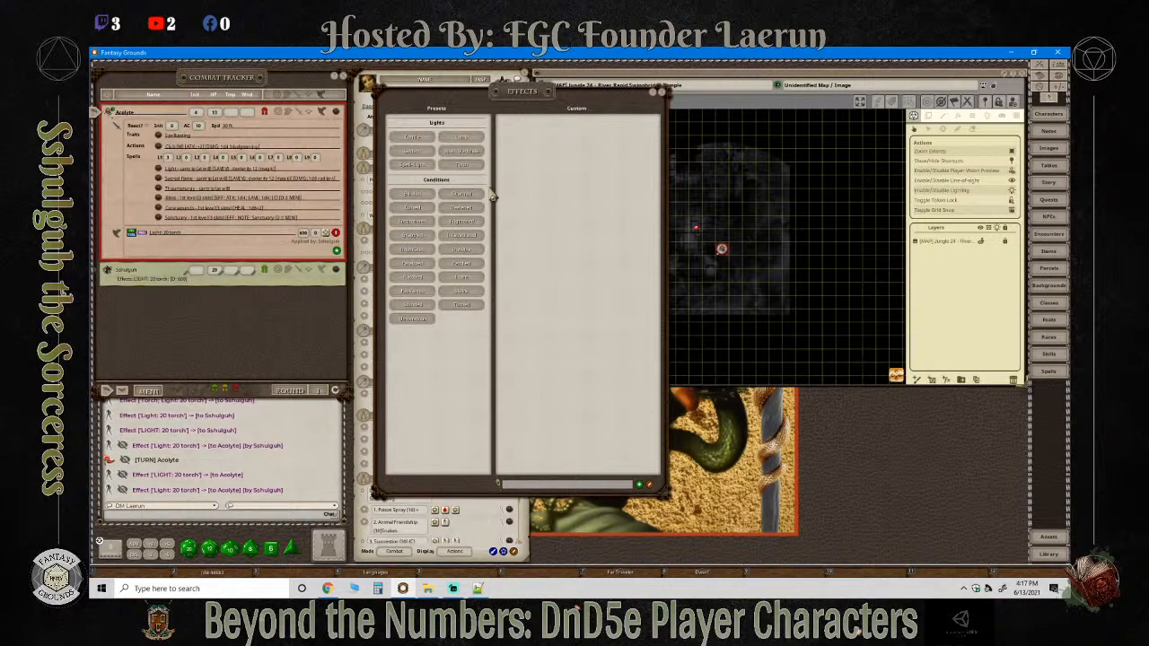
pyautogui.moveTo(460, 165); pyautogui.dragTo(188, 259)
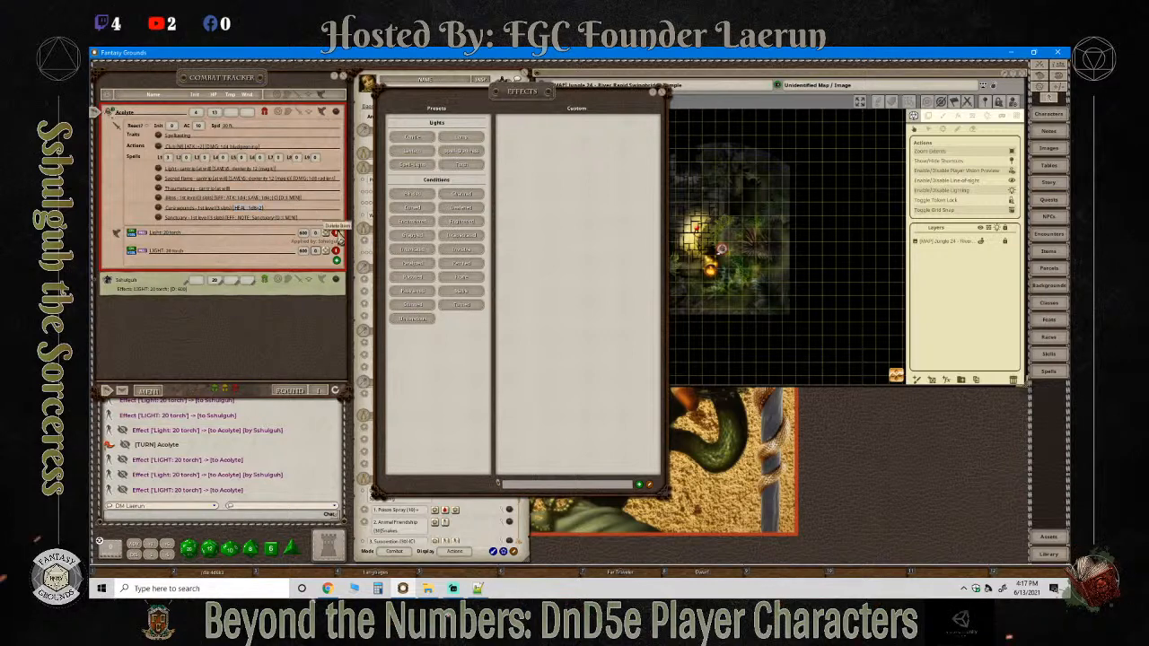
pyautogui.click(337, 235)
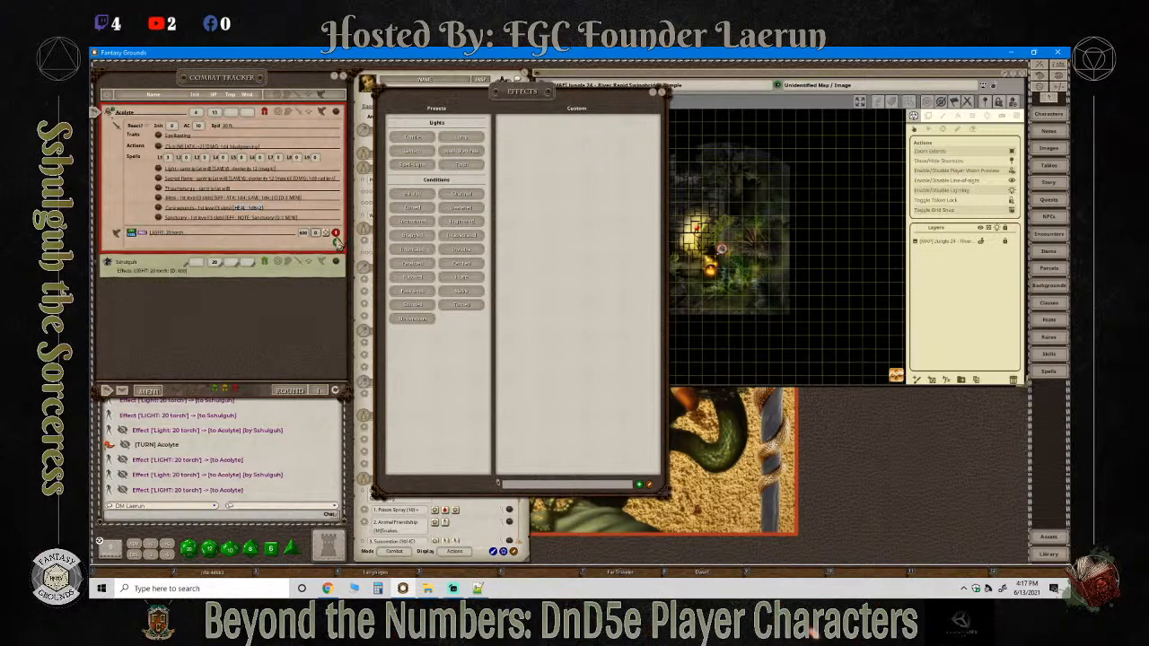
pyautogui.click(337, 234)
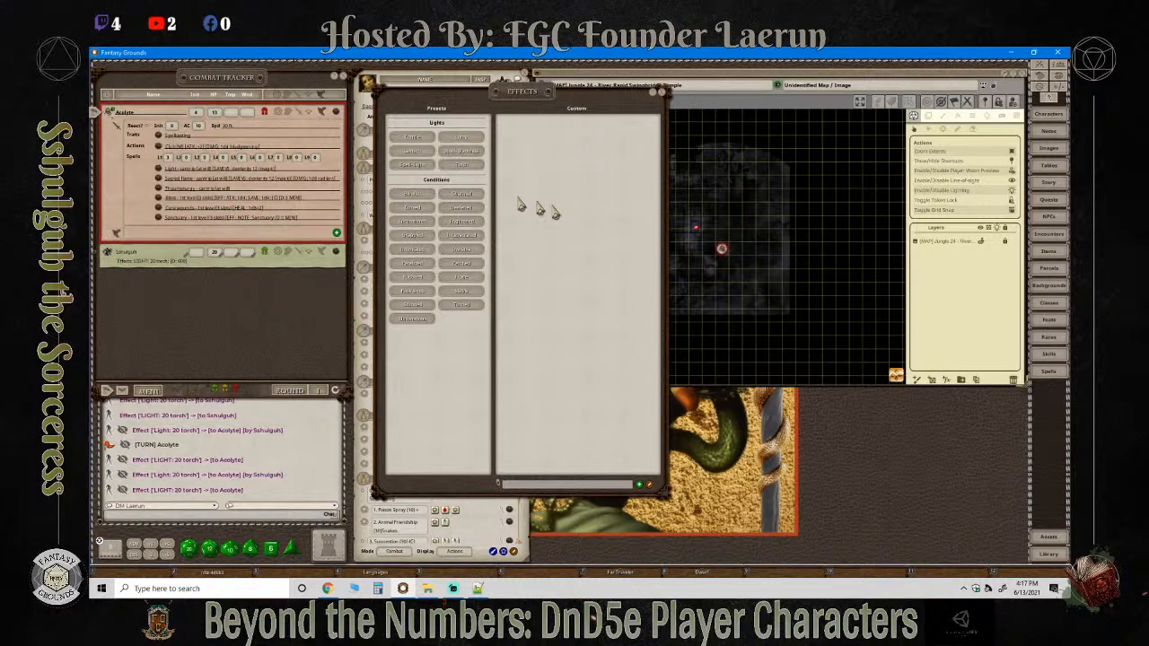
pyautogui.click(663, 94)
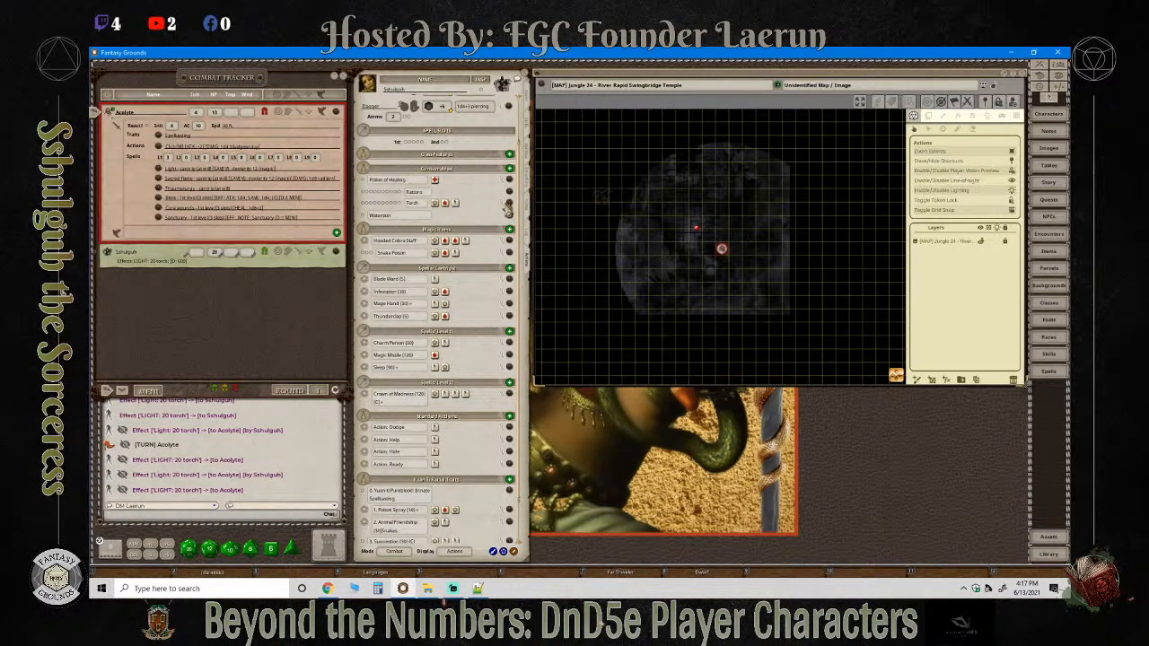
# Set the targeting of the sorceress's Torch light effect to Self and close the effect's settings.
pyautogui.click(505, 207)
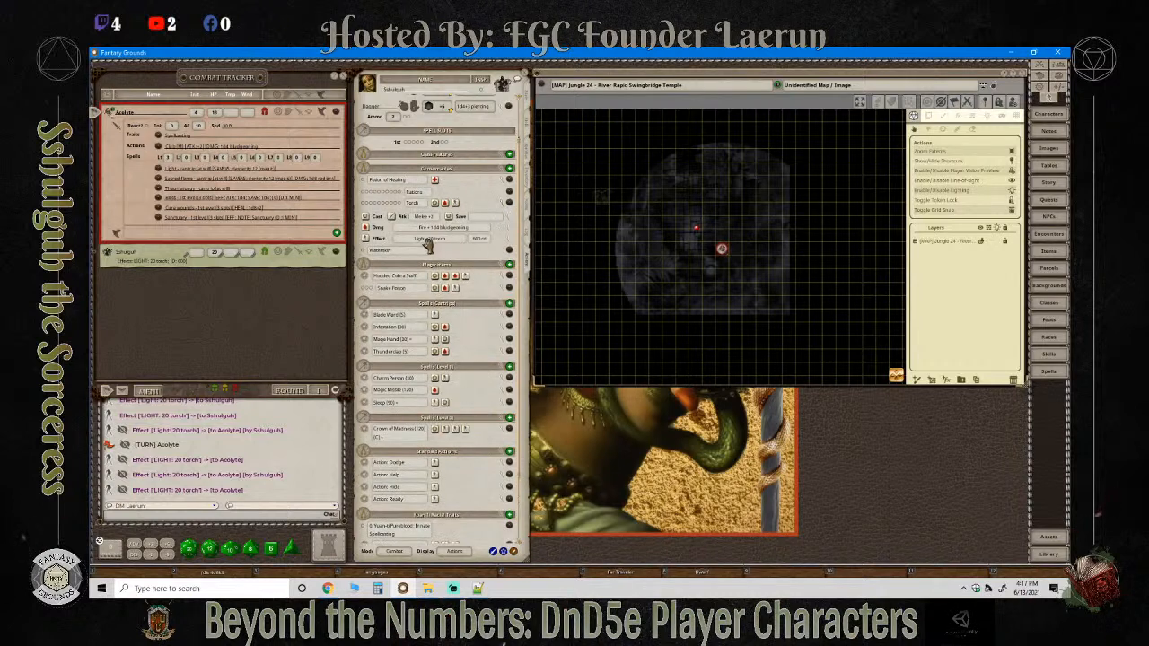
pyautogui.click(507, 240)
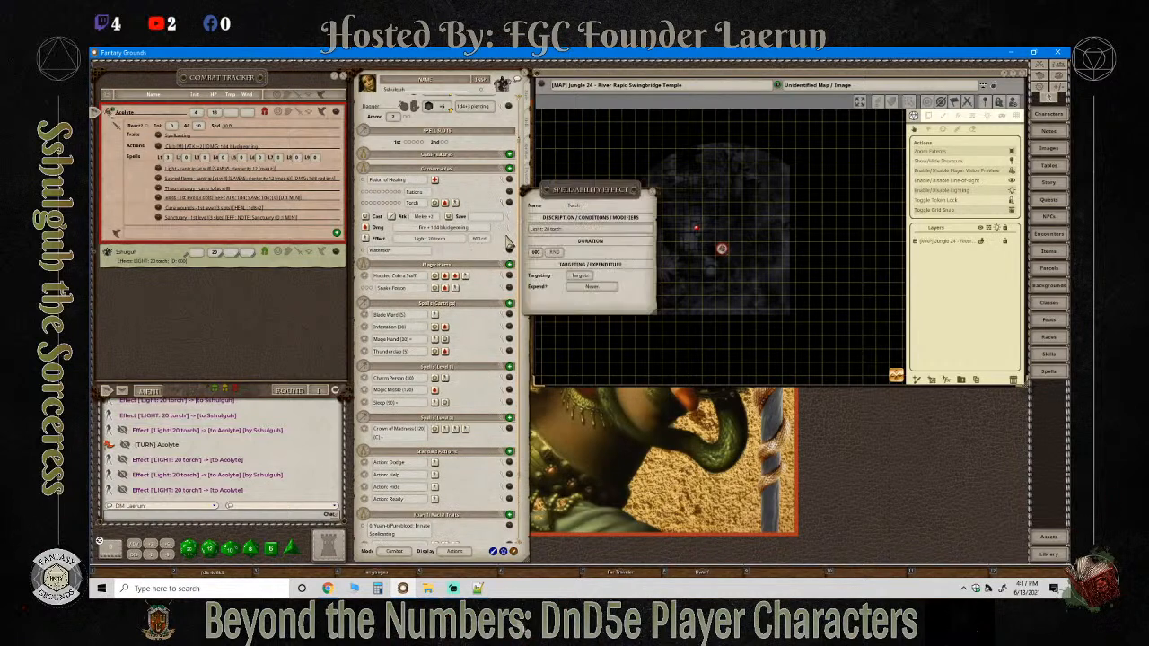
pyautogui.click(584, 279)
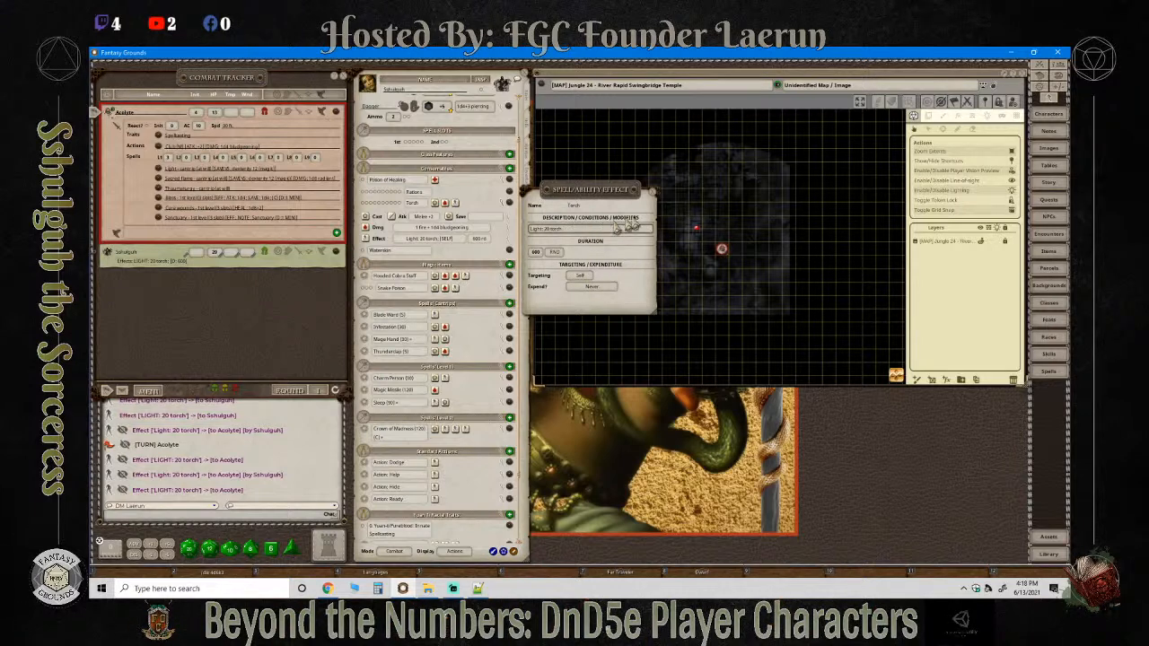
pyautogui.click(653, 191)
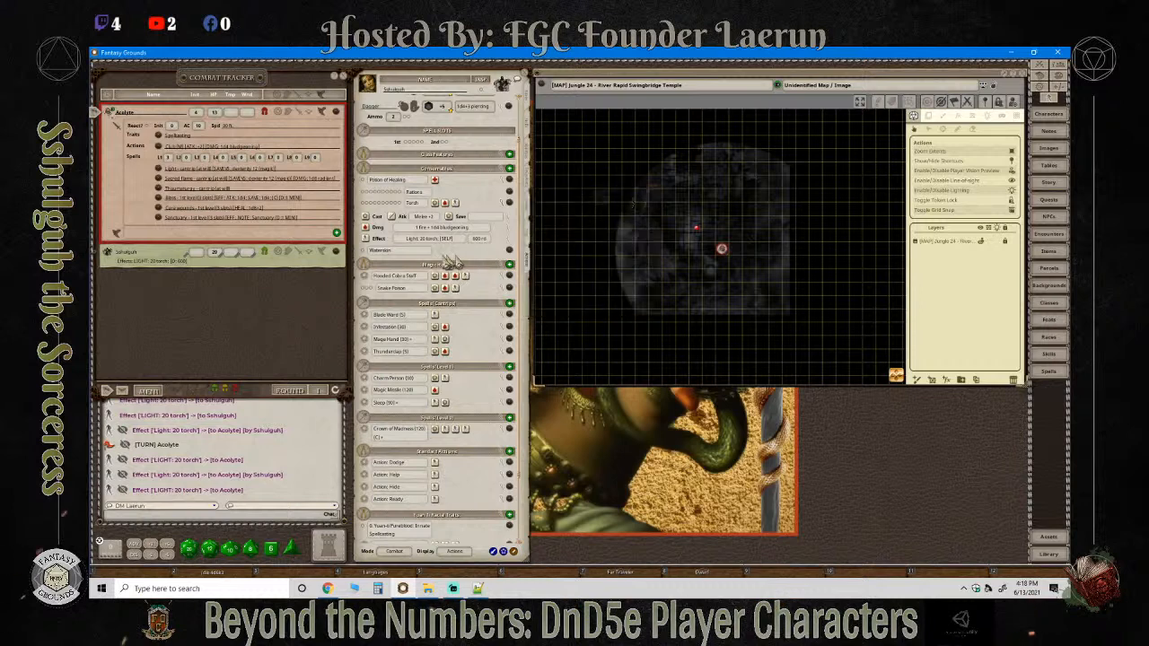
pyautogui.click(508, 239)
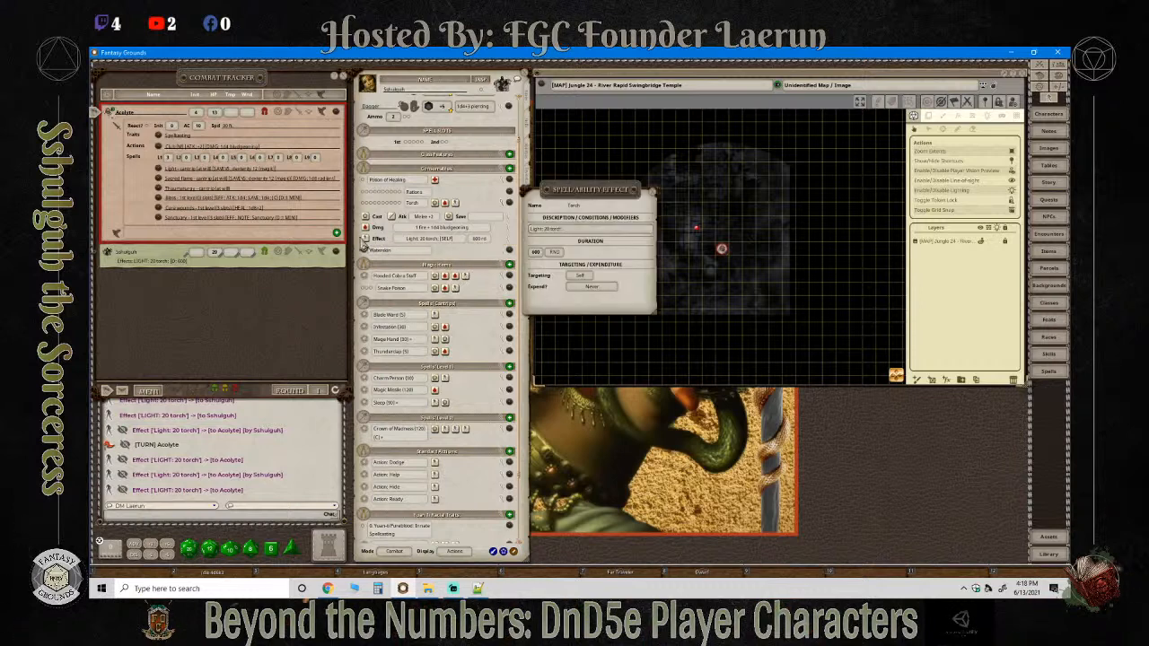
pyautogui.click(653, 192)
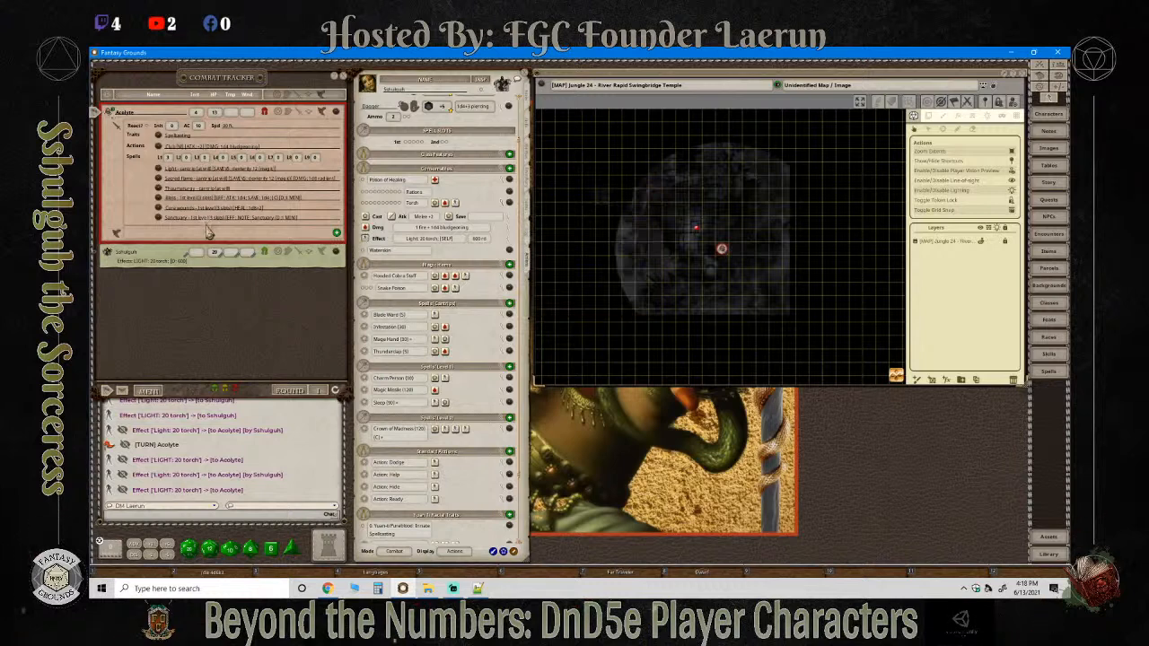
# Apply the self-targeted Torch light effect to the Acolyte and check the lighting around its token.
pyautogui.moveTo(207, 231); pyautogui.dragTo(208, 232)
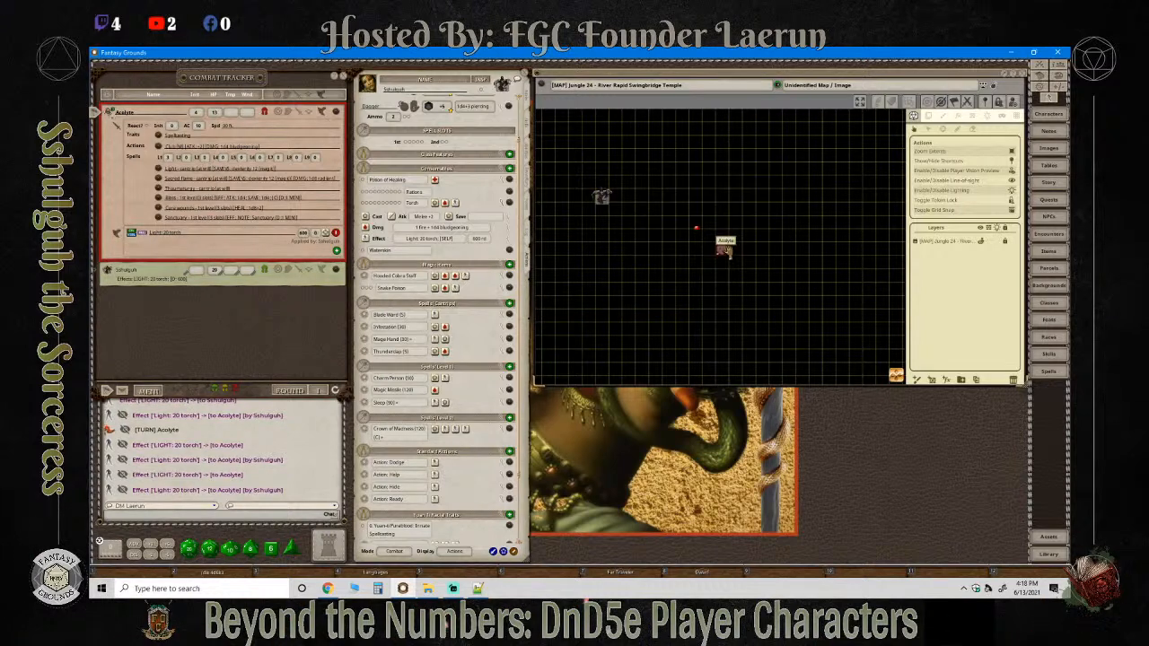
pyautogui.scroll(2, 767, 310)
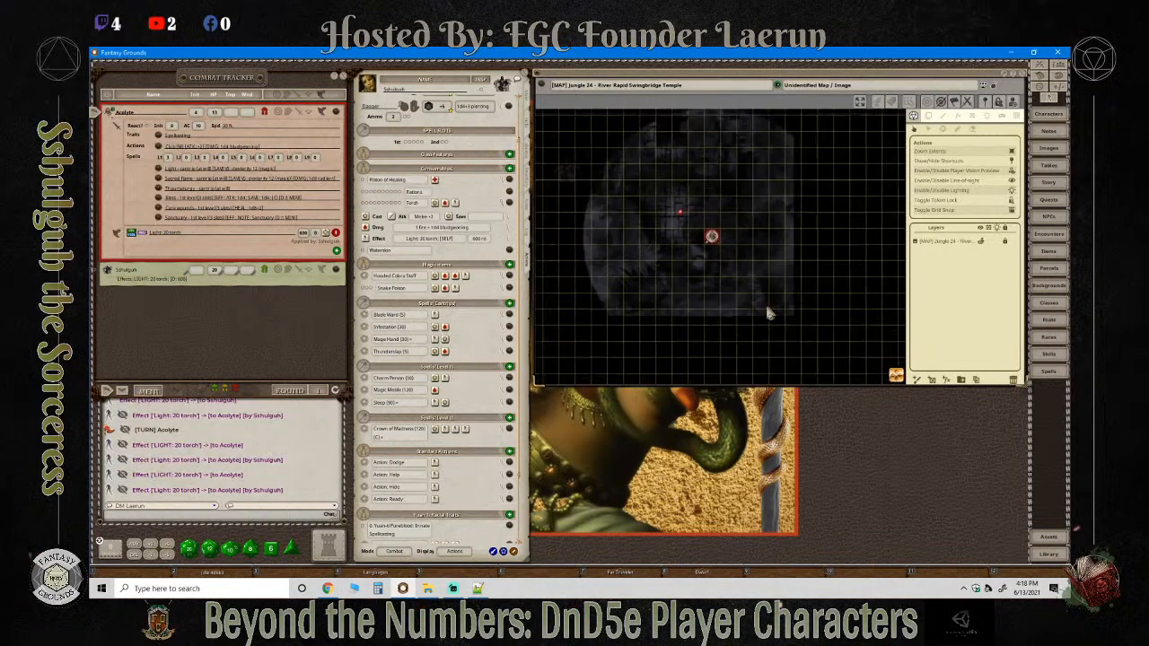
pyautogui.scroll(-1, 767, 312)
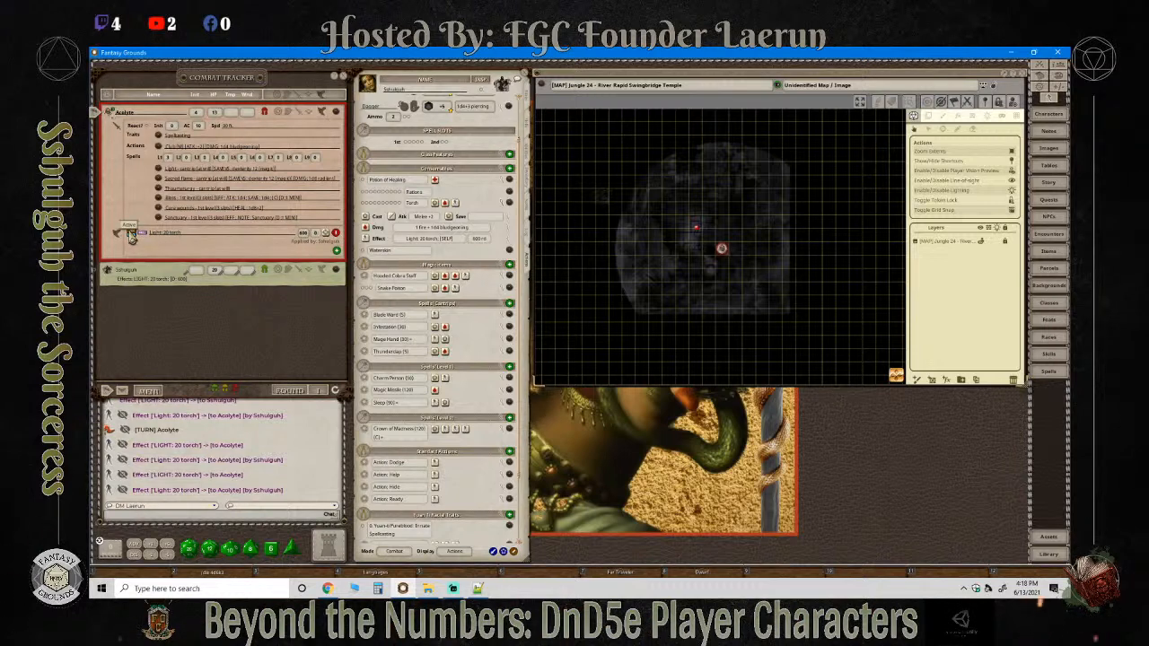
pyautogui.moveTo(131, 235); pyautogui.dragTo(723, 254)
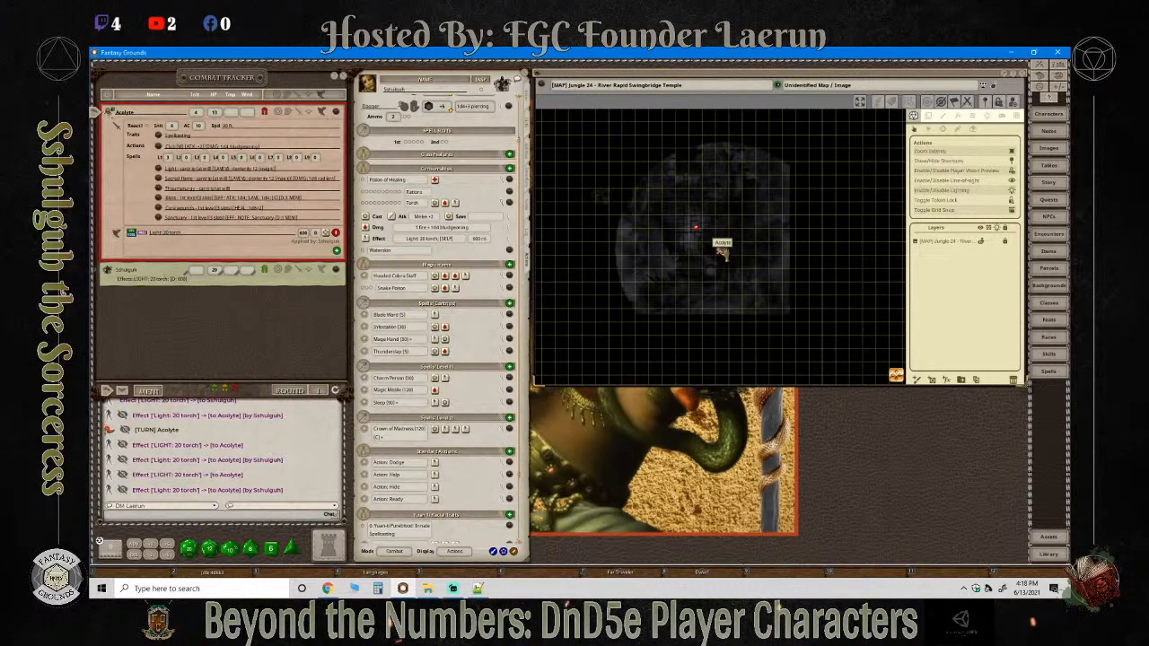
# Look through the chat, combat and token settings in the campaign options and close the options window.
pyautogui.click(998, 88)
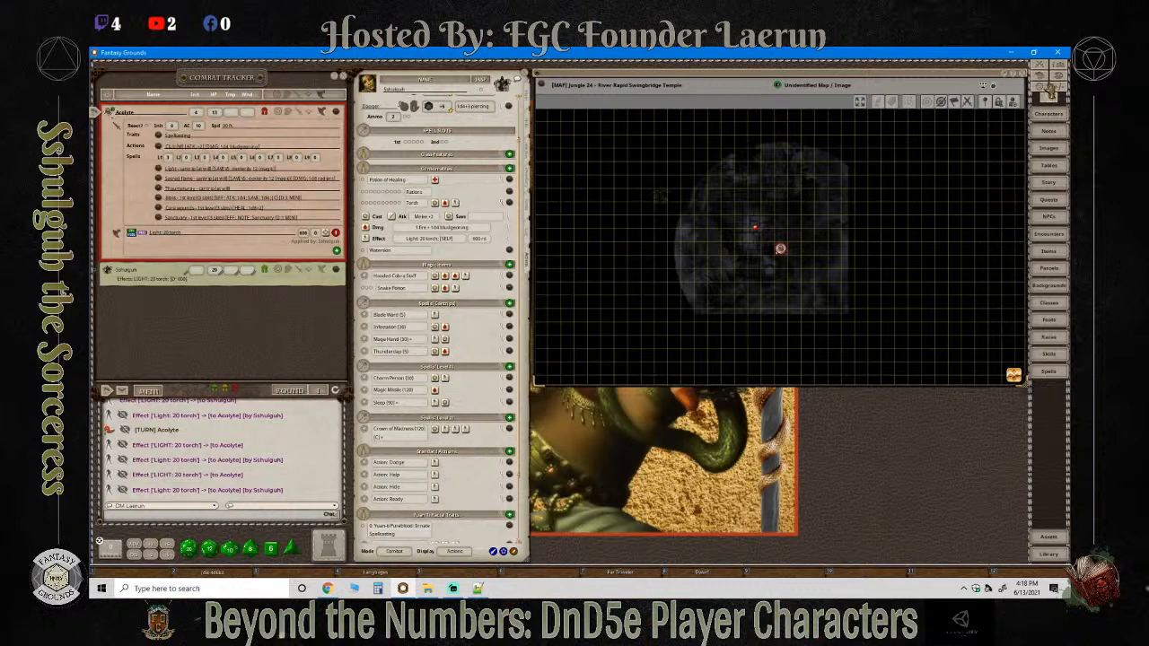
pyautogui.scroll(-5, 607, 325)
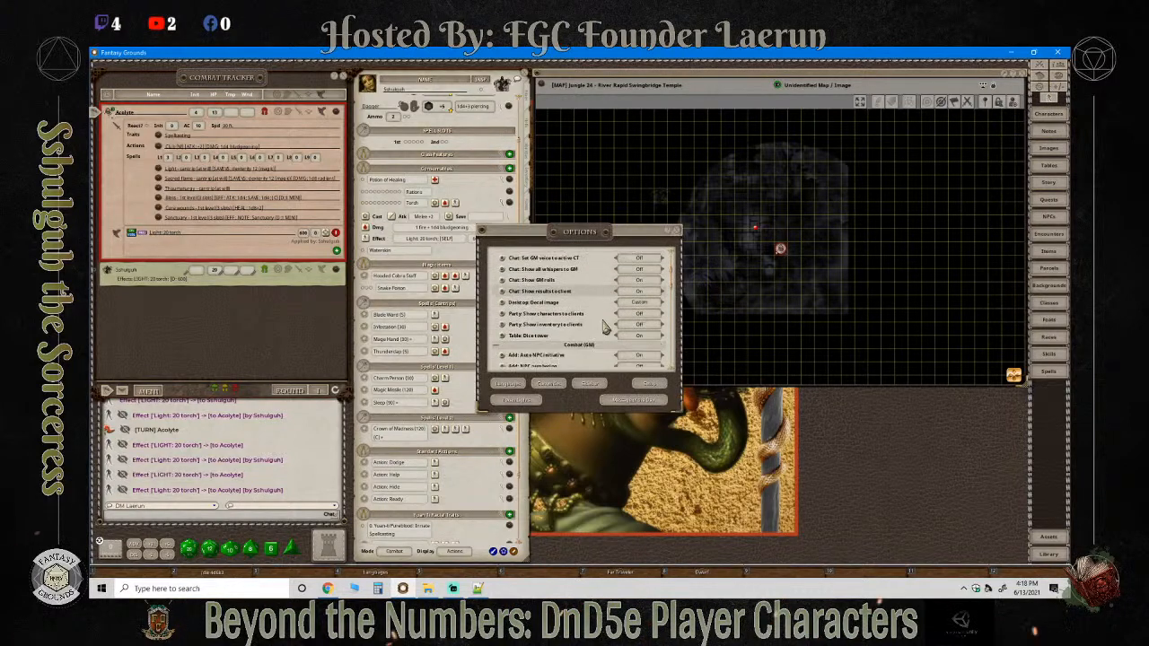
pyautogui.scroll(-4, 607, 327)
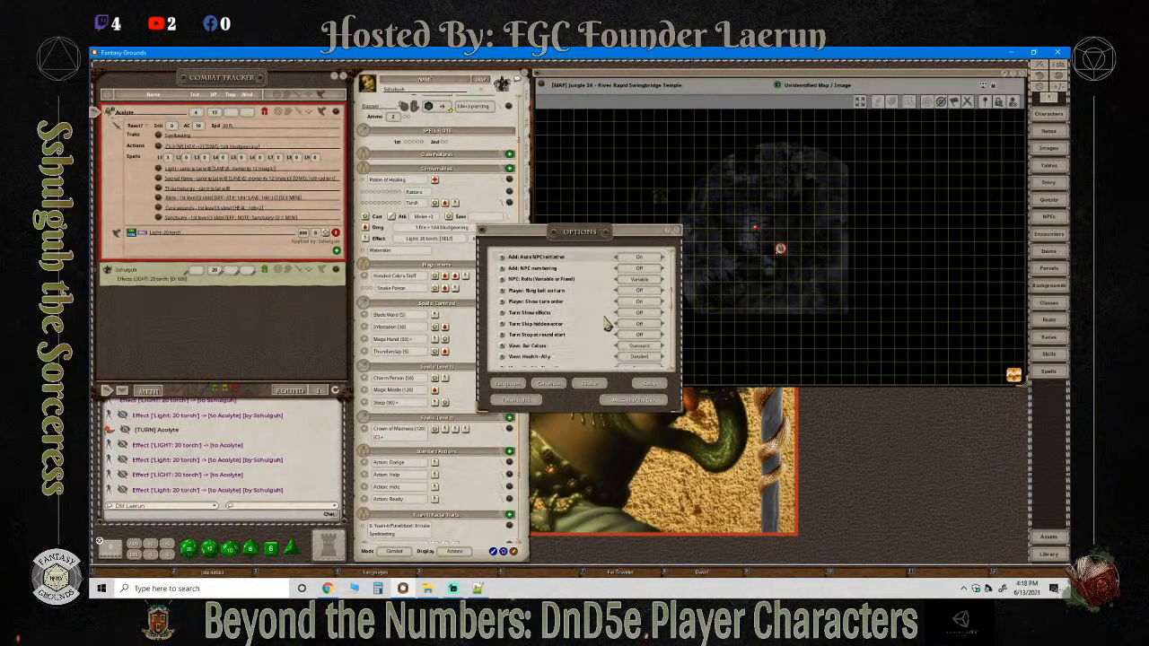
pyautogui.scroll(-5, 607, 325)
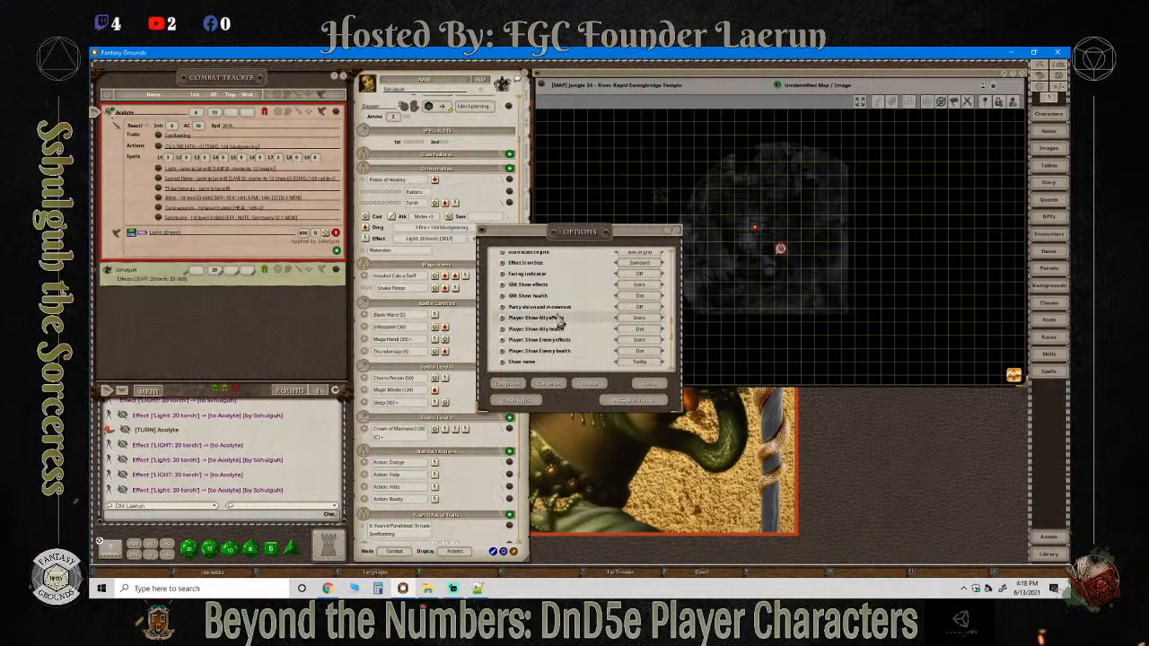
pyautogui.click(678, 233)
# Delete the light effect from the Acolyte and apply the sorceress's self-targeted Torch light effect to herself.
pyautogui.scroll(-3, 758, 251)
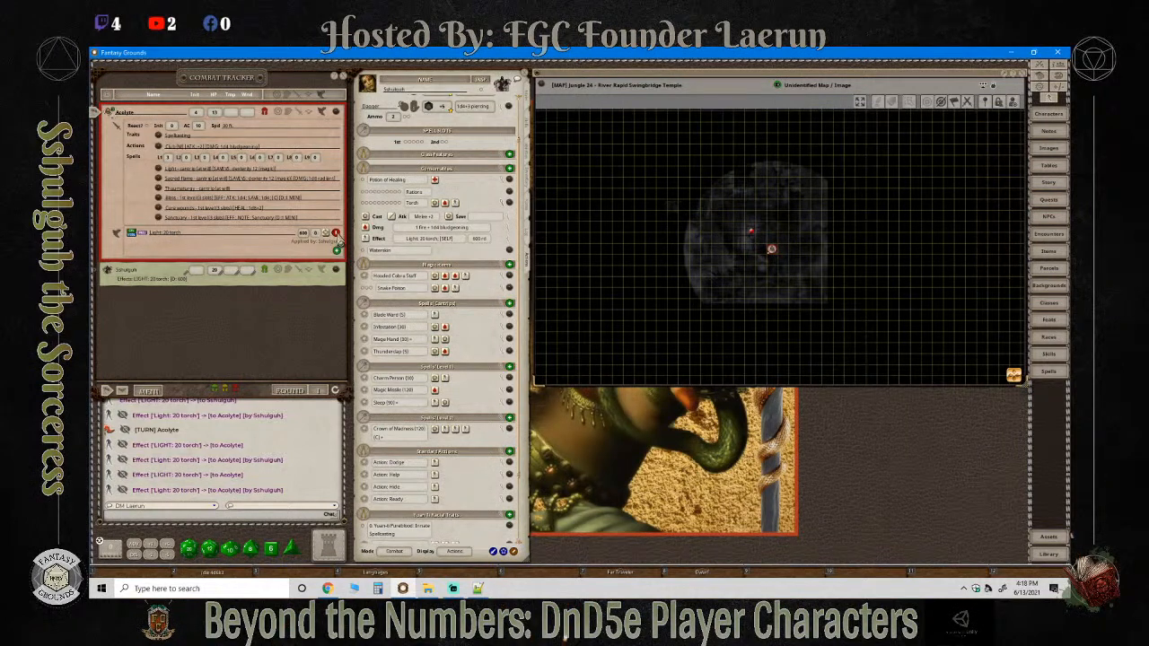
pyautogui.click(336, 234)
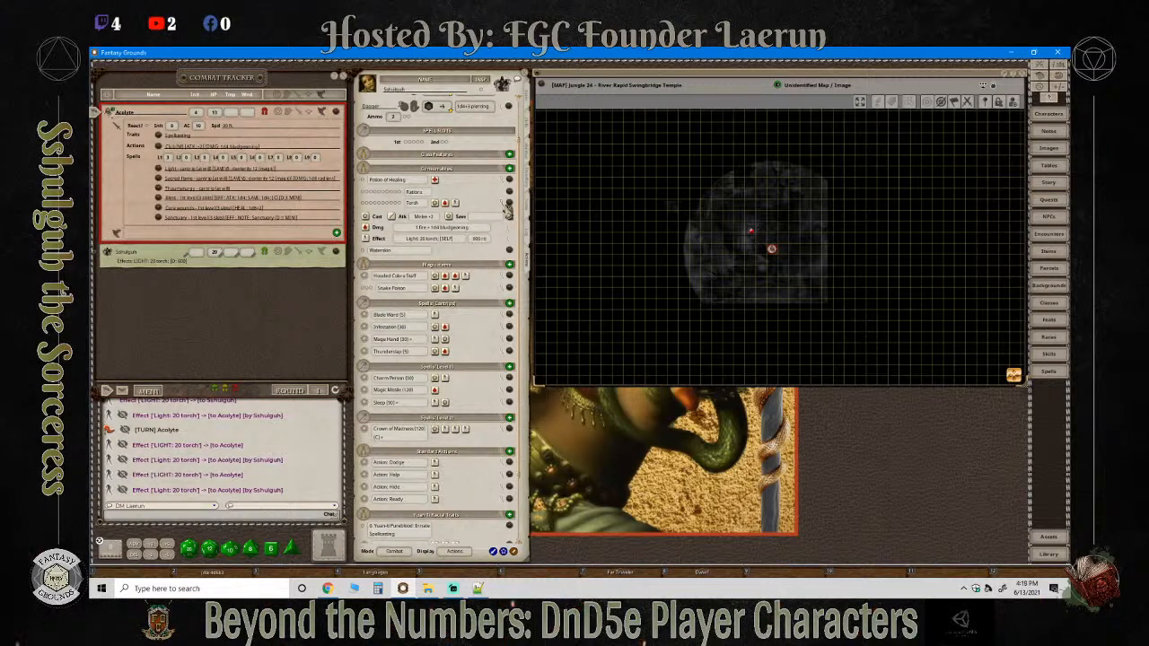
pyautogui.click(502, 205)
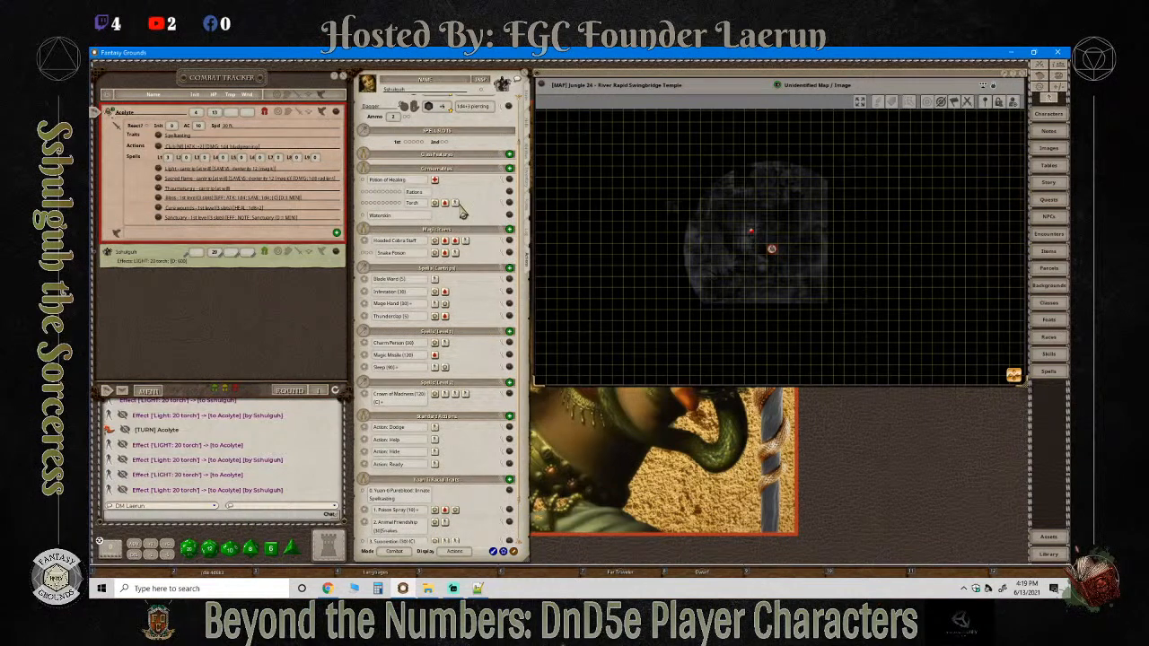
pyautogui.click(458, 209)
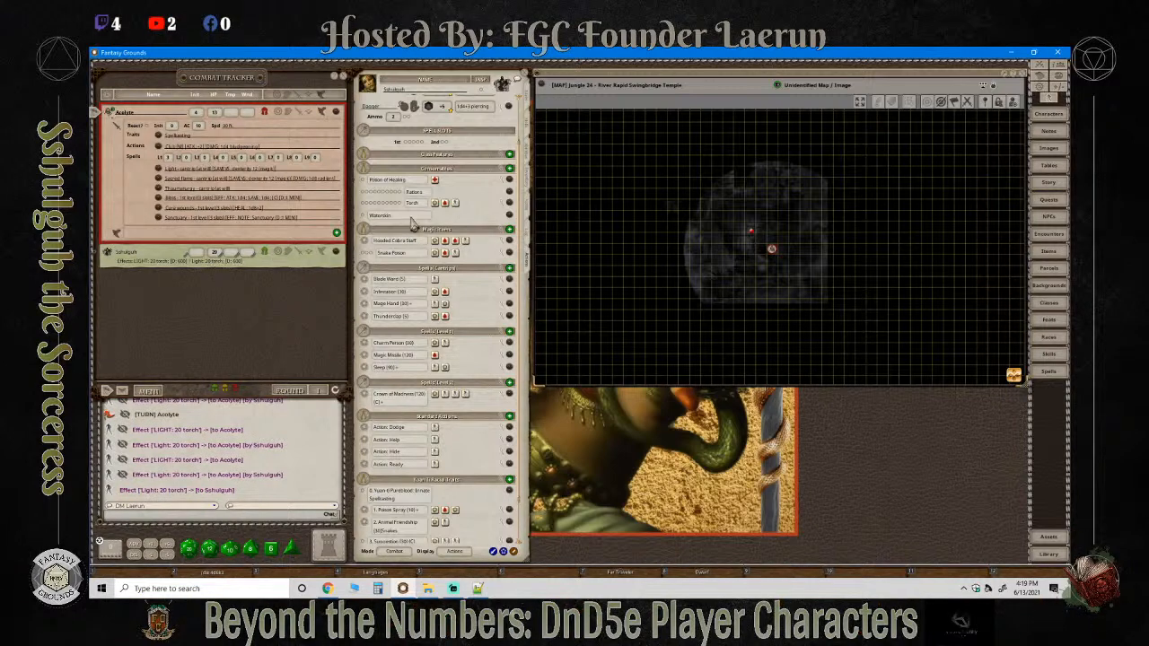
# Open the Acolyte's record, read through its actions and Light cantrip description, and close the record.
pyautogui.click(337, 117)
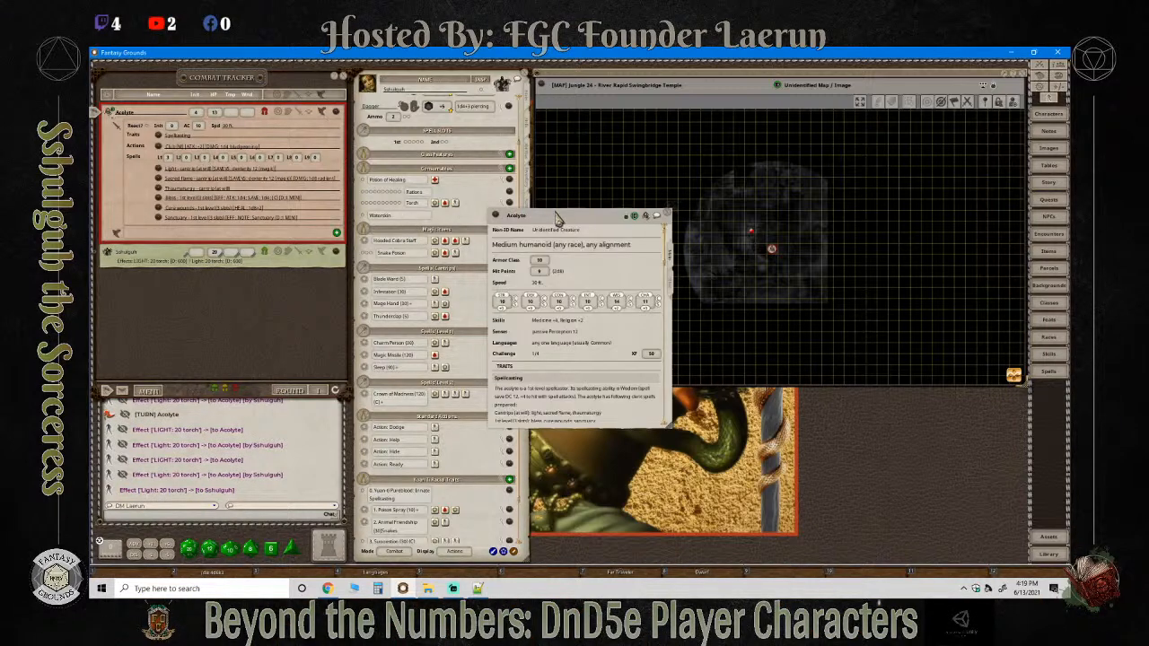
pyautogui.moveTo(566, 222); pyautogui.dragTo(464, 105)
pyautogui.scroll(-5, 473, 231)
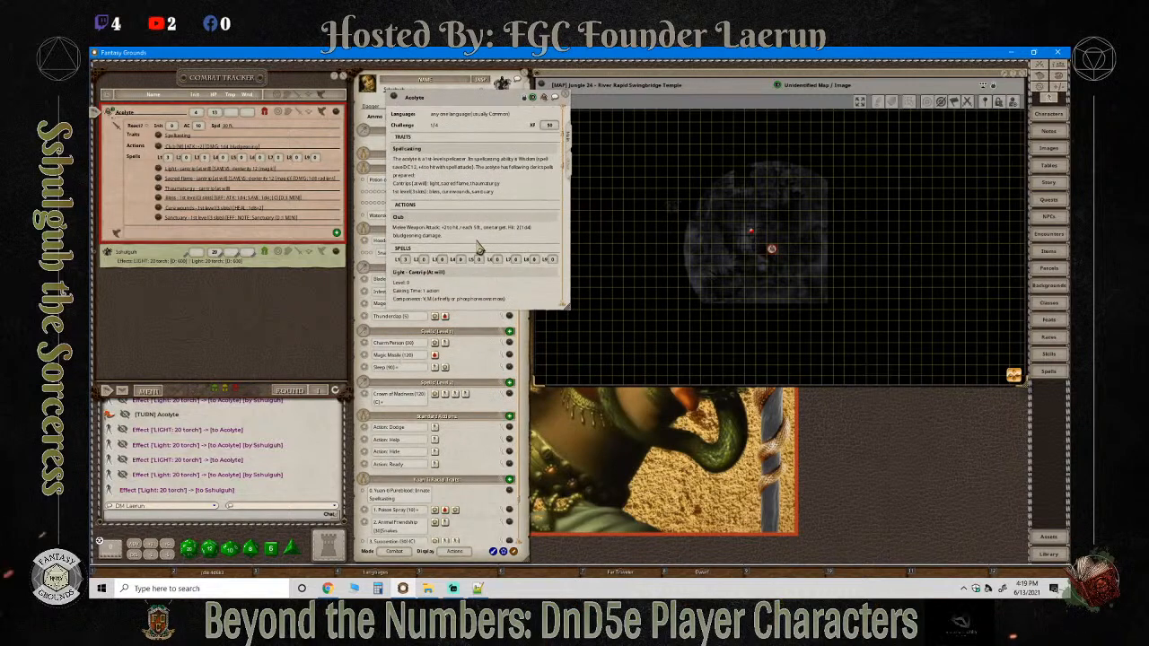
pyautogui.scroll(-7, 479, 250)
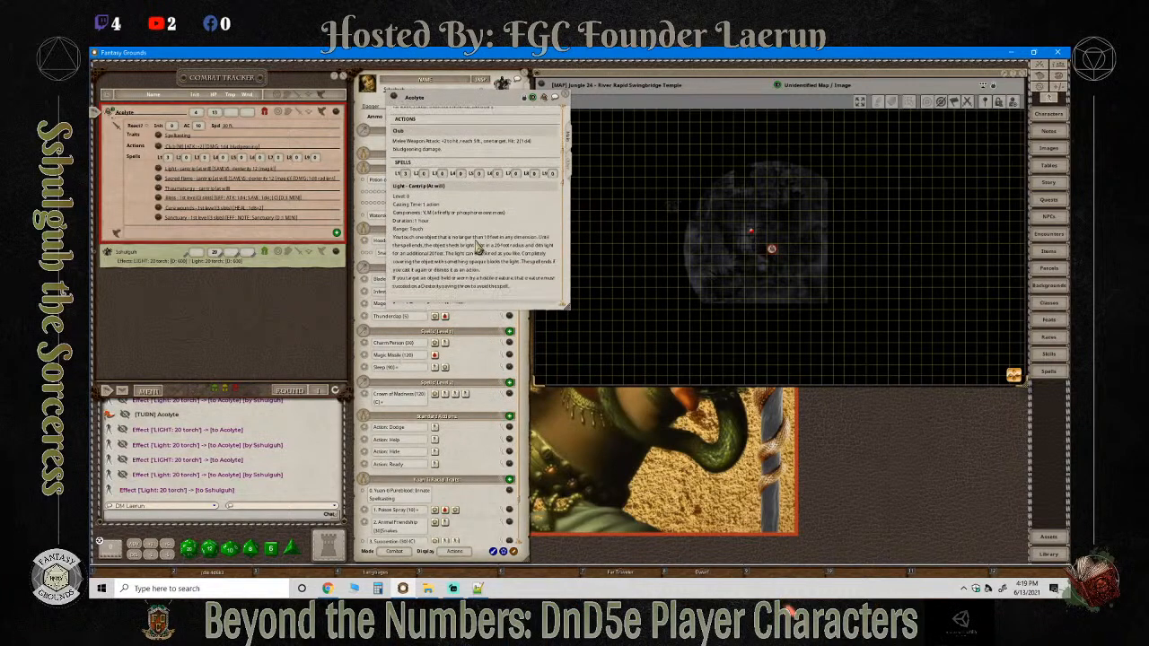
pyautogui.scroll(-3, 478, 249)
pyautogui.click(568, 97)
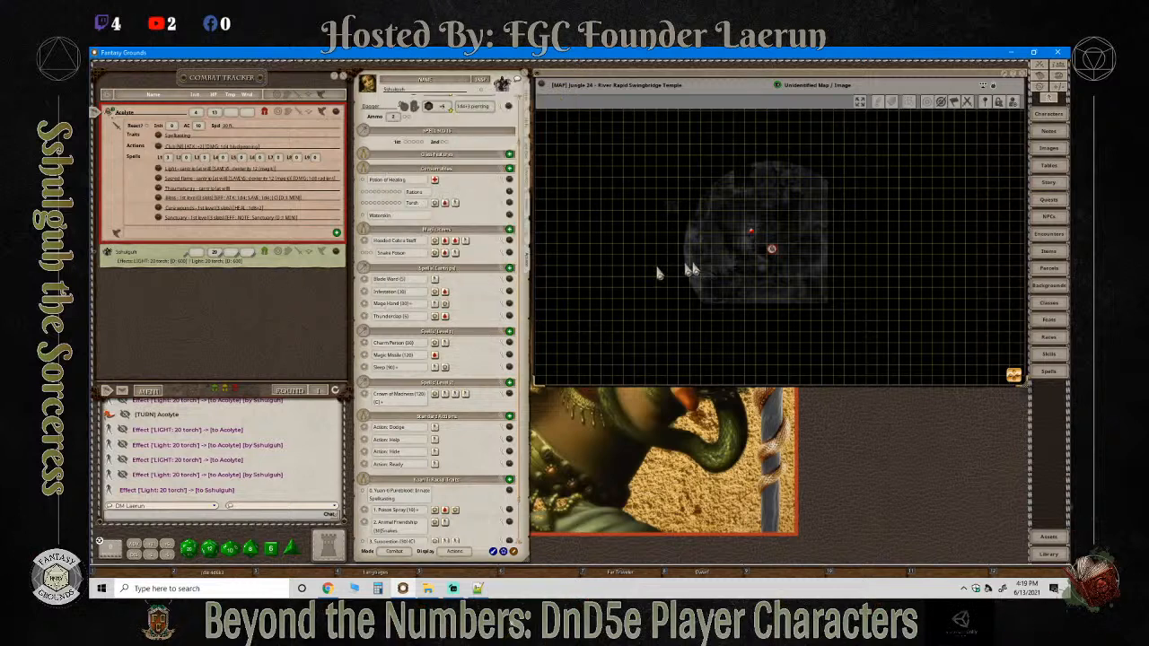
# Check the wiki's light and vision effects example in the browser and the stream chat, and return to Fantasy Grounds.
pyautogui.click(770, 252)
pyautogui.hotkey('alt', 'Tab')
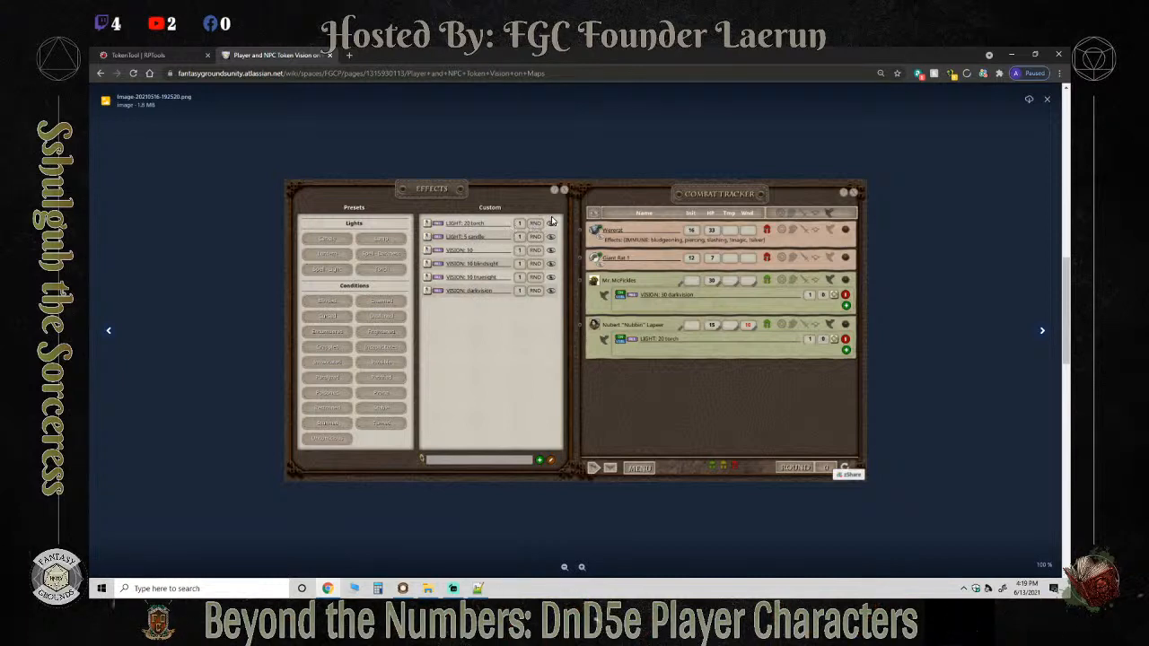
pyautogui.click(453, 588)
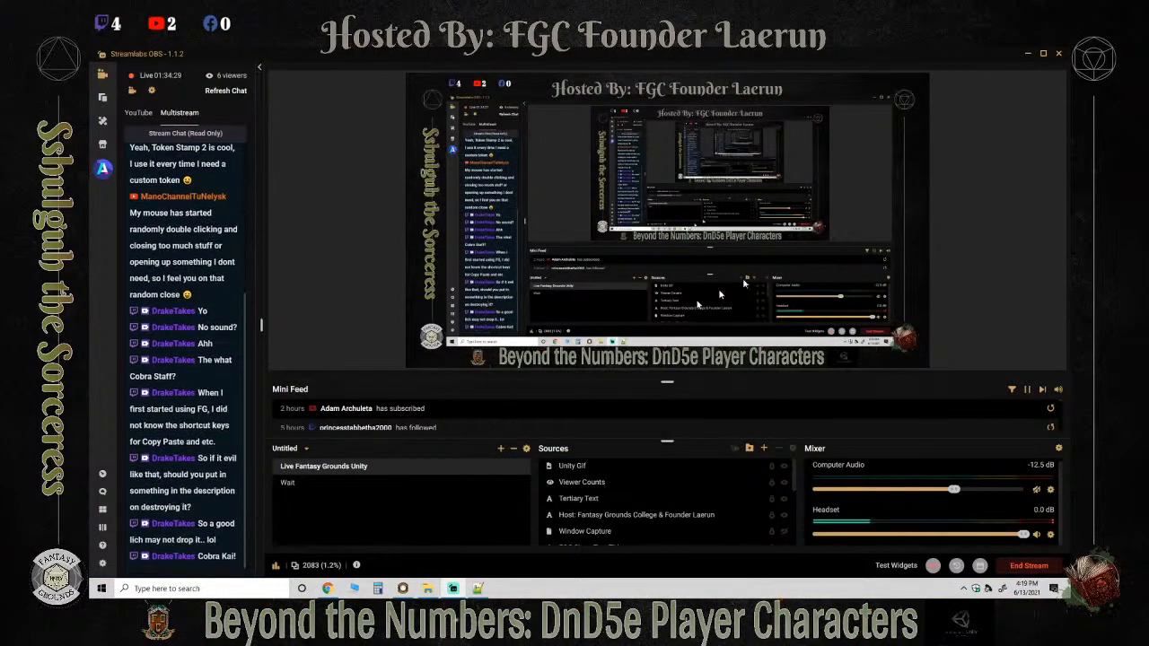
pyautogui.click(1027, 53)
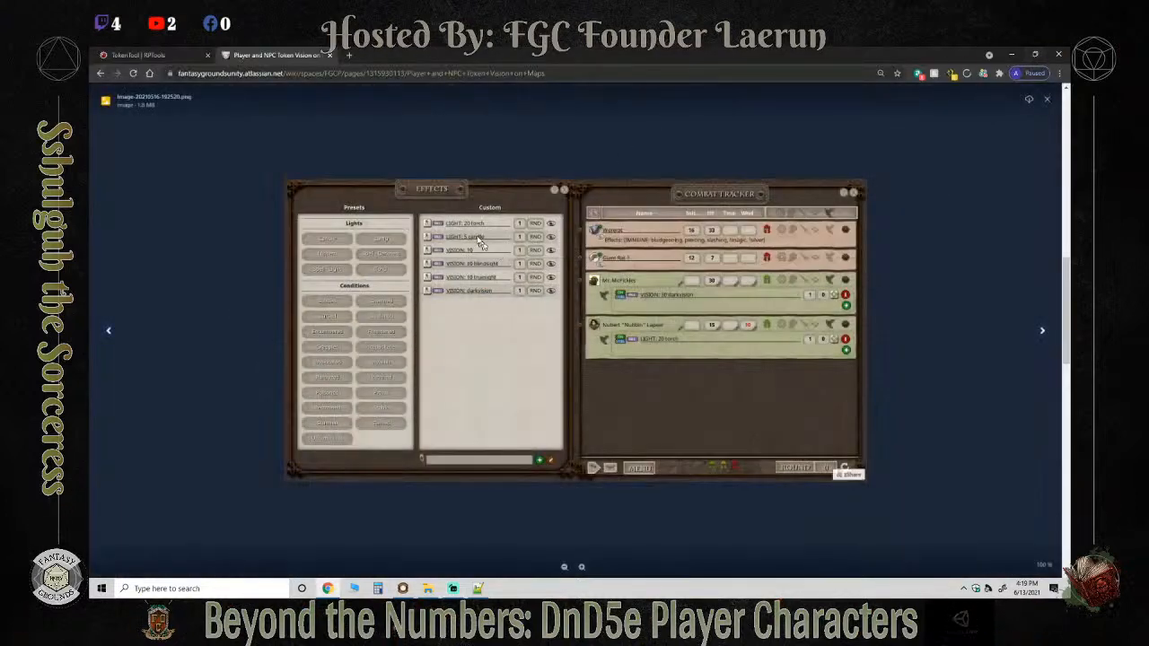
pyautogui.click(186, 58)
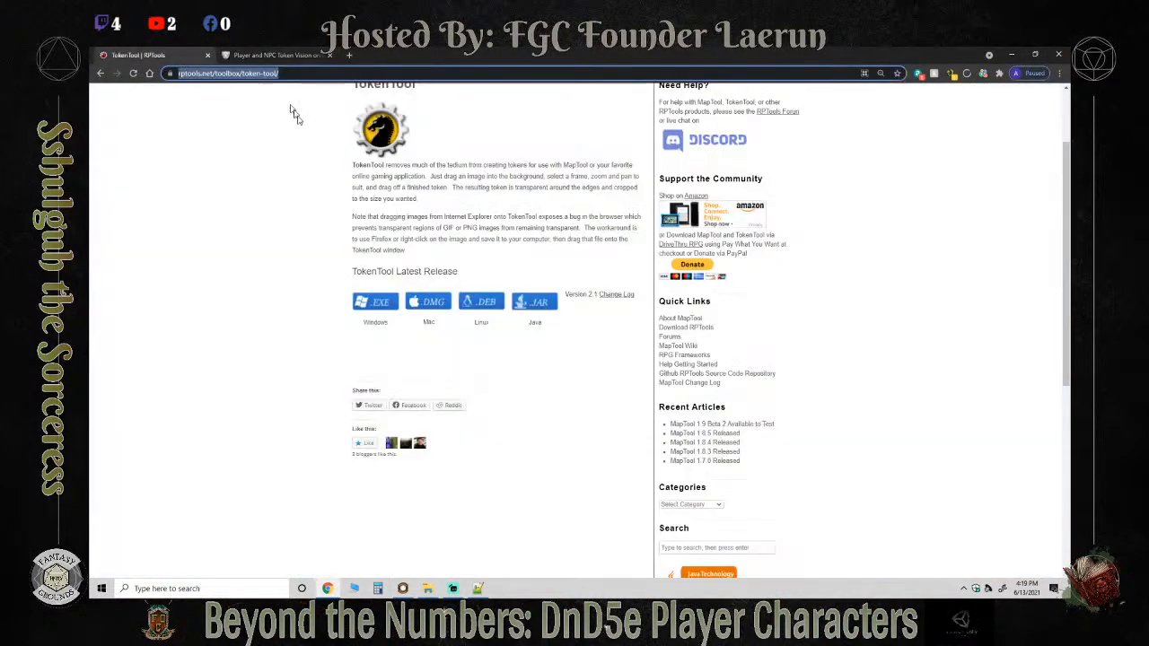
pyautogui.click(453, 588)
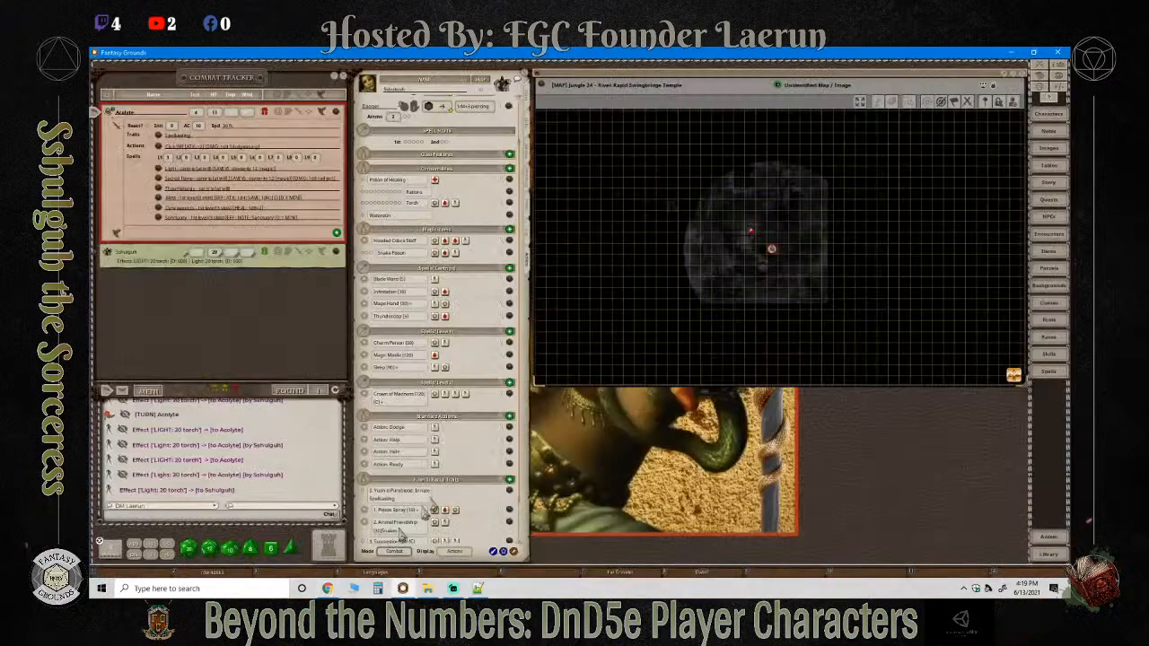
# Examine the map around the Acolyte and the sorceress on the rope bridge, selecting her token to check her vision.
pyautogui.scroll(5, 782, 261)
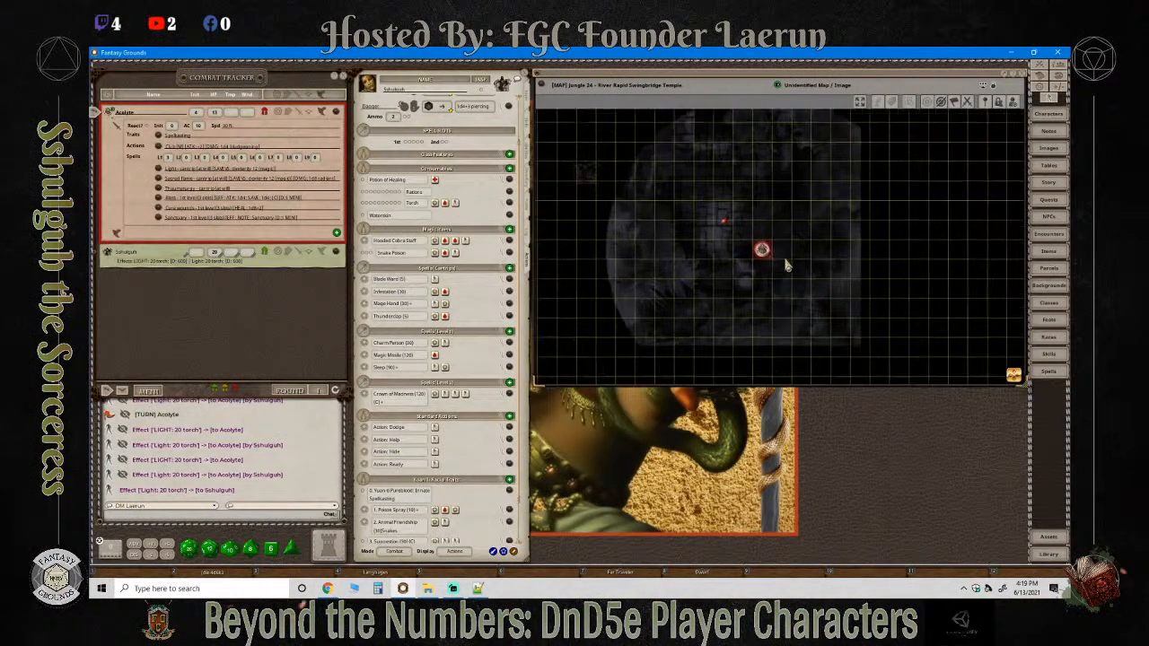
pyautogui.moveTo(924, 319); pyautogui.dragTo(967, 351)
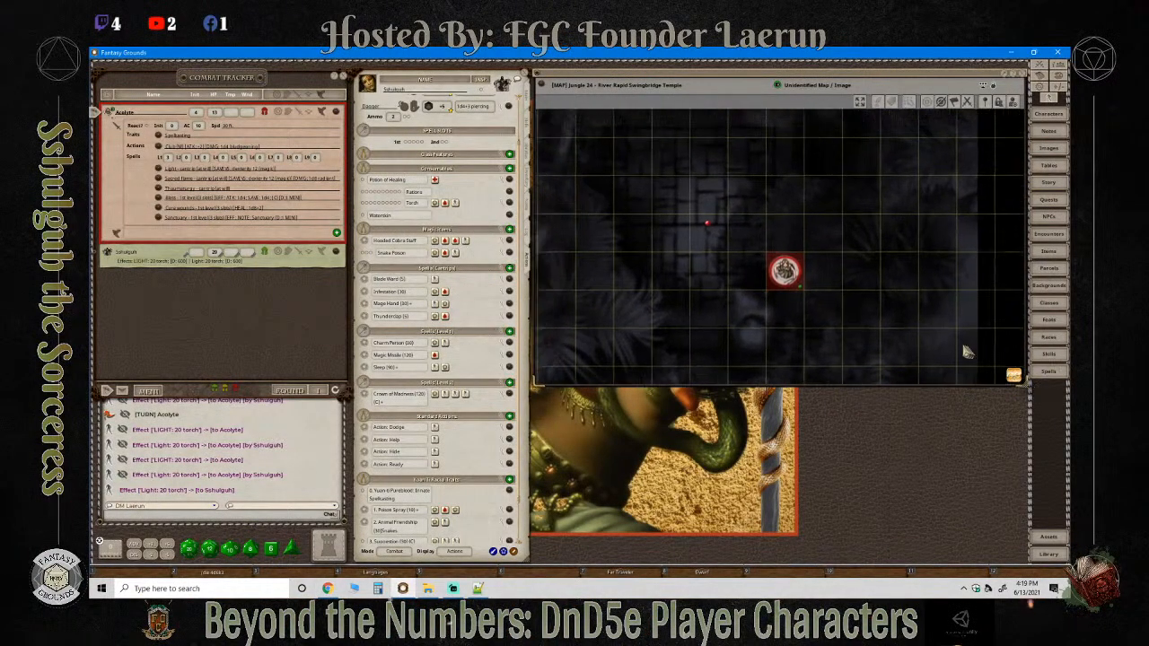
pyautogui.moveTo(760, 220); pyautogui.dragTo(877, 323)
pyautogui.moveTo(700, 261); pyautogui.dragTo(856, 359)
pyautogui.scroll(4, 651, 356)
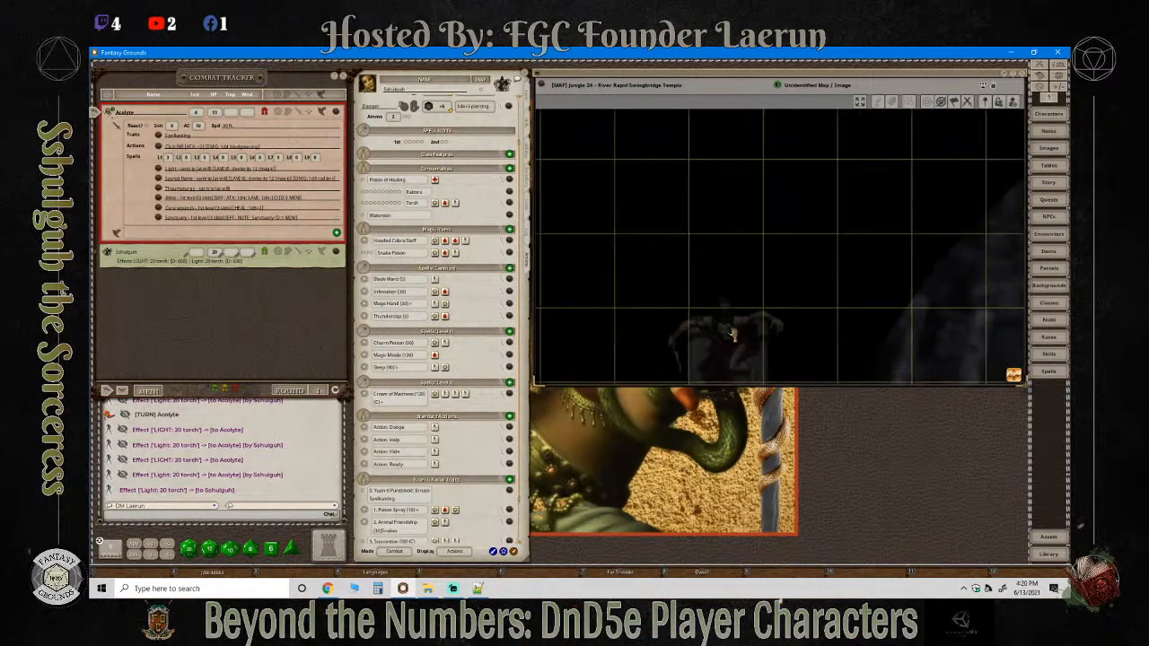
pyautogui.scroll(-3, 797, 357)
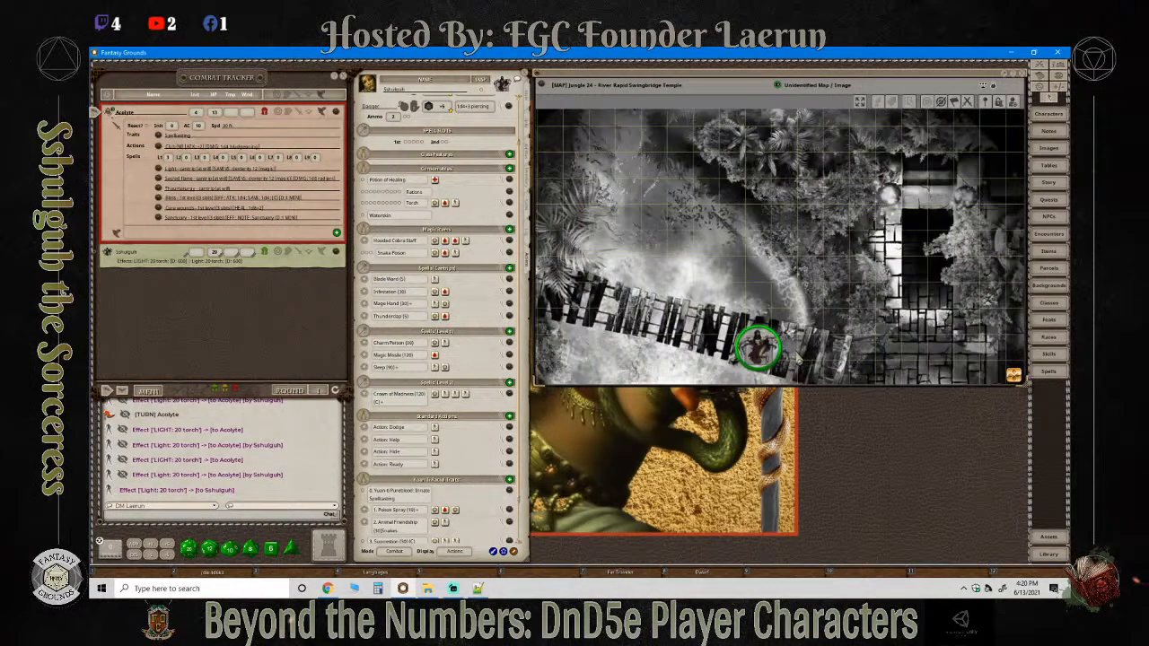
pyautogui.scroll(1, 797, 357)
pyautogui.scroll(5, 795, 357)
pyautogui.scroll(-6, 723, 344)
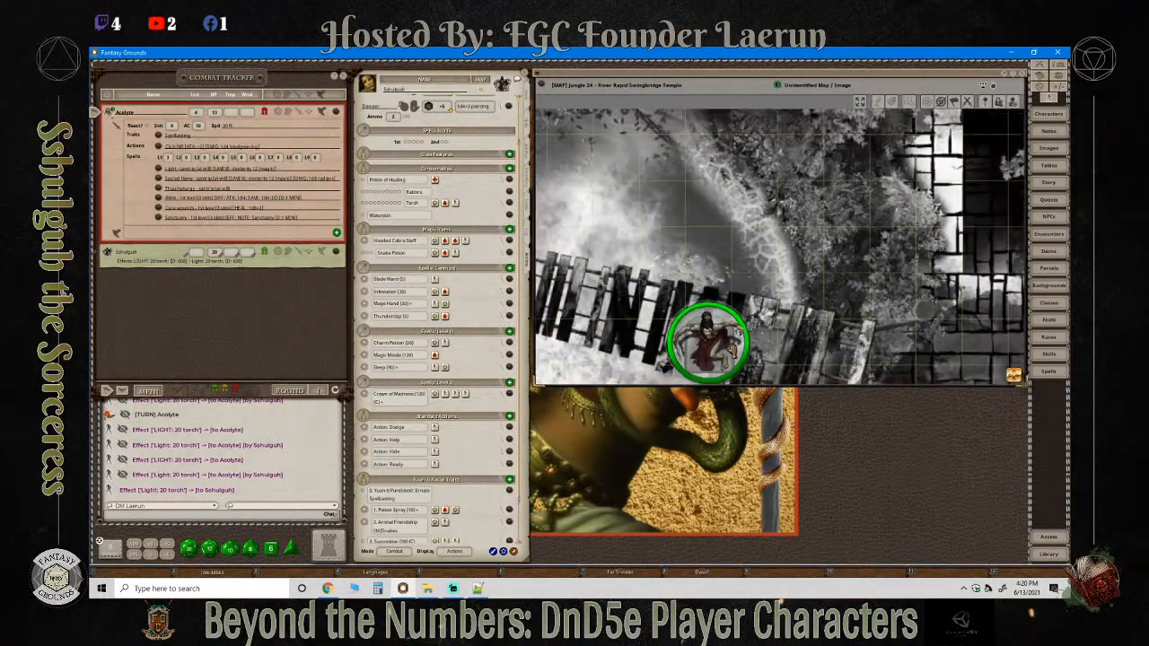
pyautogui.moveTo(710, 341); pyautogui.dragTo(746, 333)
pyautogui.scroll(-3, 778, 341)
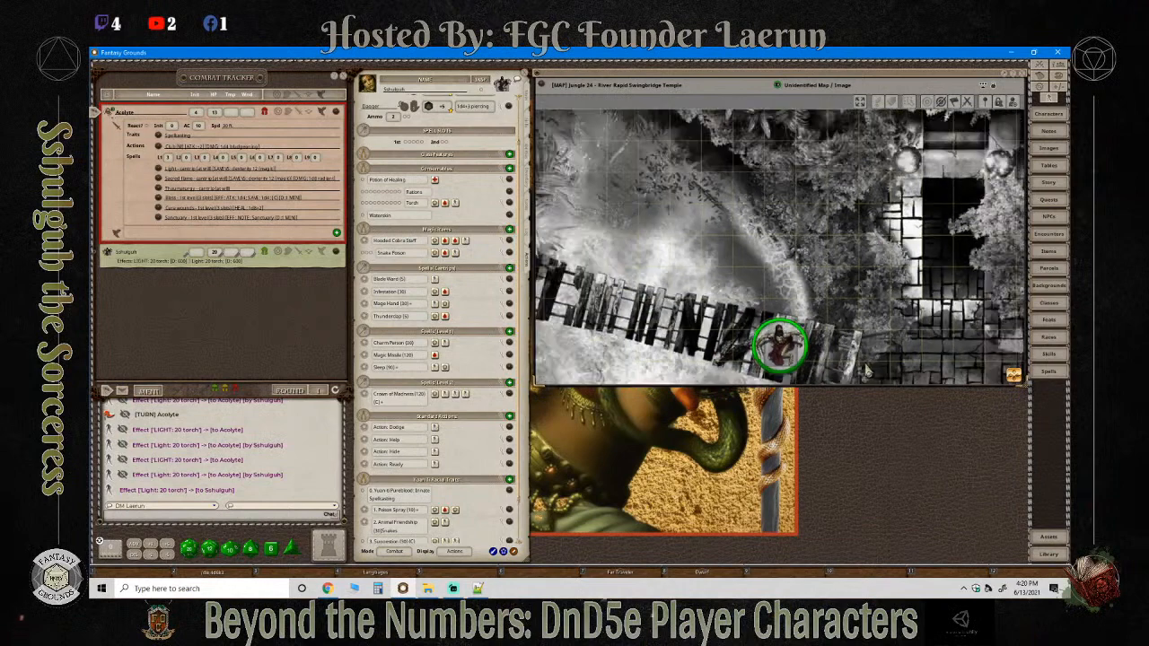
pyautogui.moveTo(1022, 383); pyautogui.dragTo(1053, 424)
pyautogui.scroll(1, 848, 341)
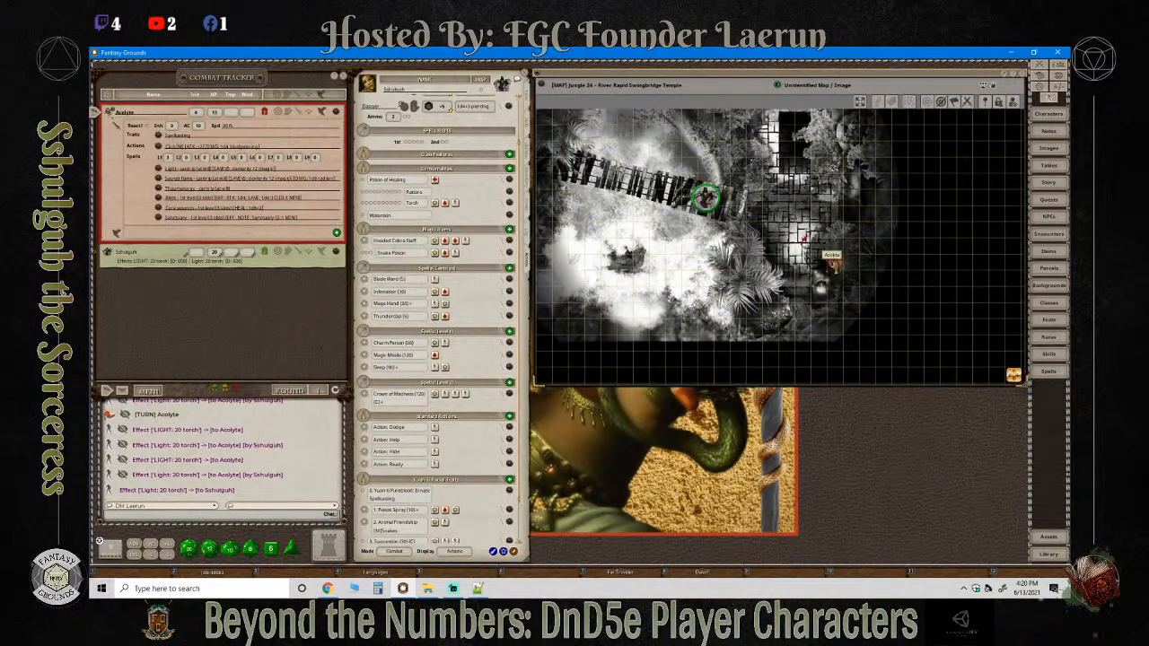
pyautogui.scroll(-2, 430, 350)
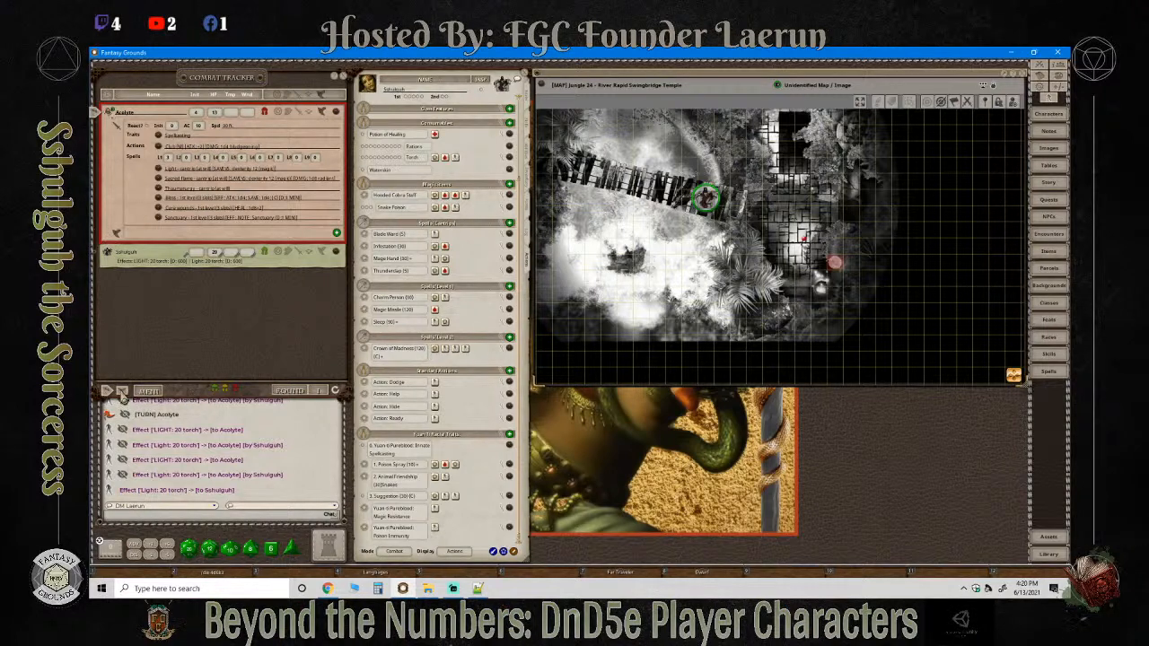
# Collapse the Acolyte's combat tracker details and move the sorceress's token beside the Acolyte on her turn.
pyautogui.click(116, 232)
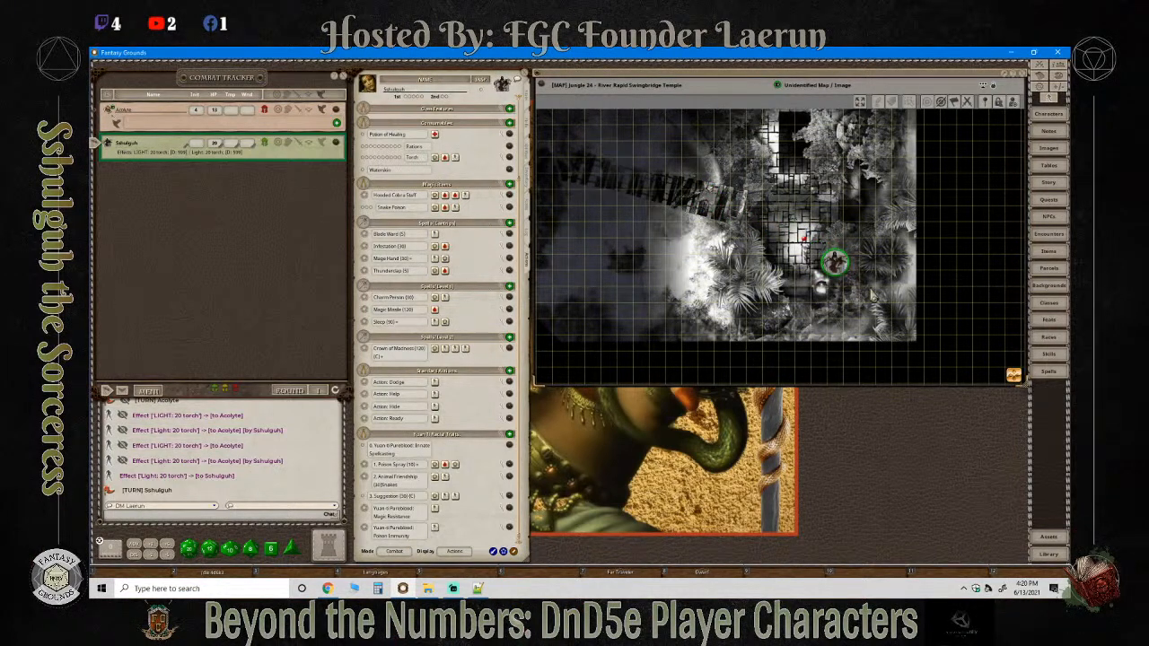
pyautogui.scroll(5, 870, 296)
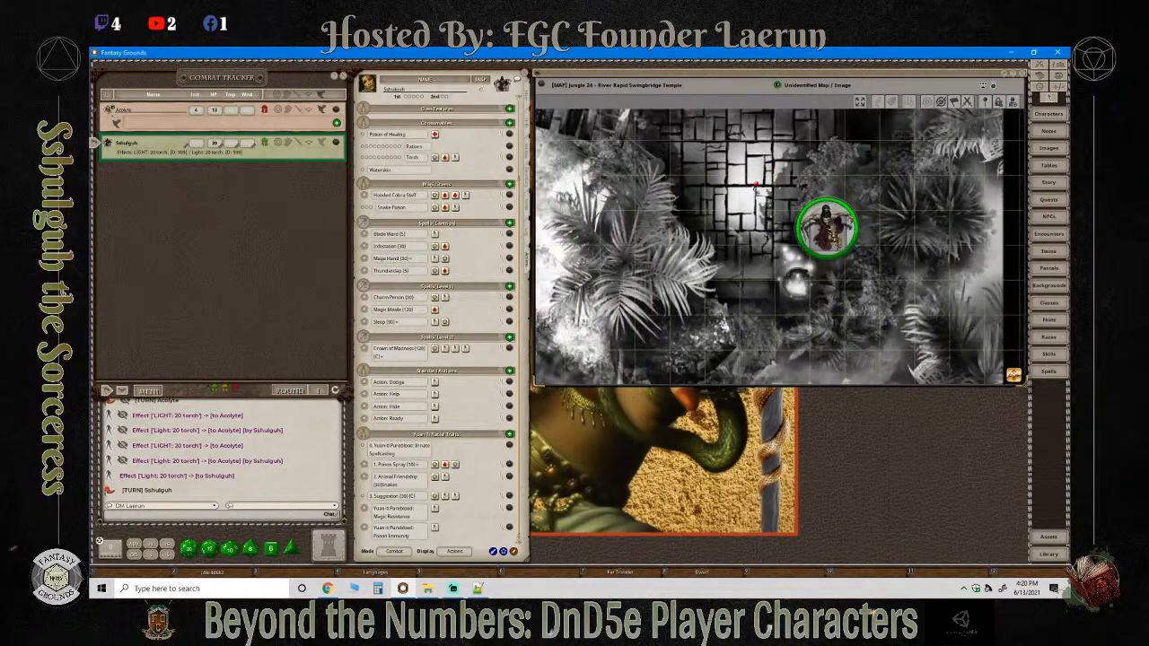
pyautogui.scroll(2, 846, 253)
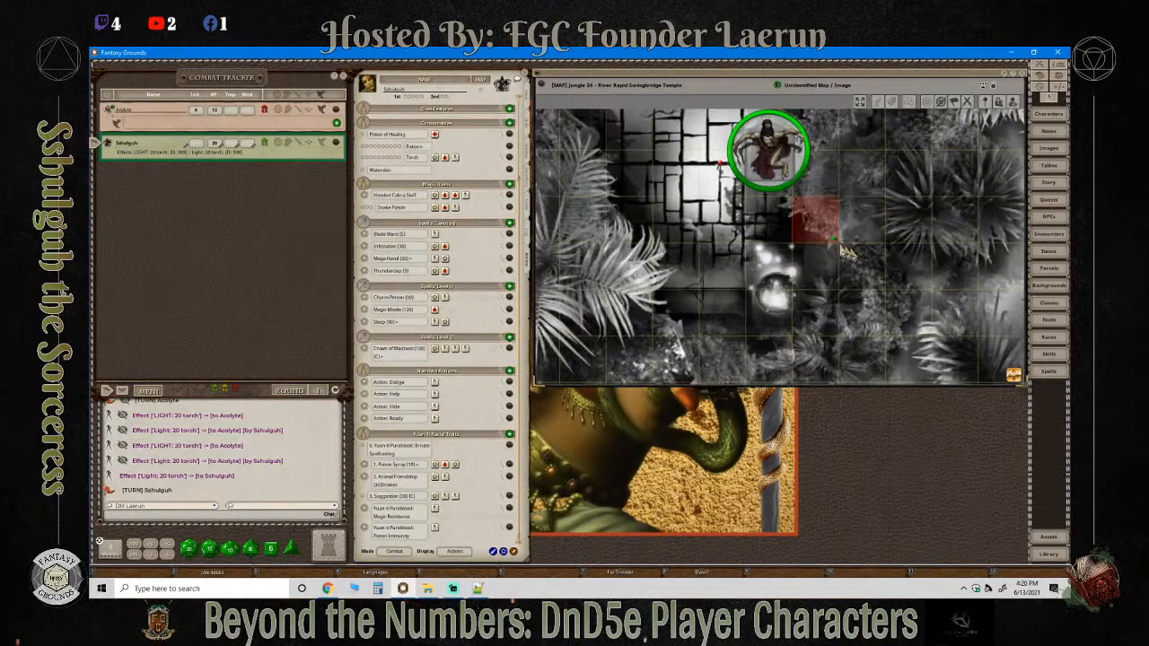
# Alternate between the Acolyte's and sorceress's tokens to compare what each one sees on the map.
pyautogui.click(819, 216)
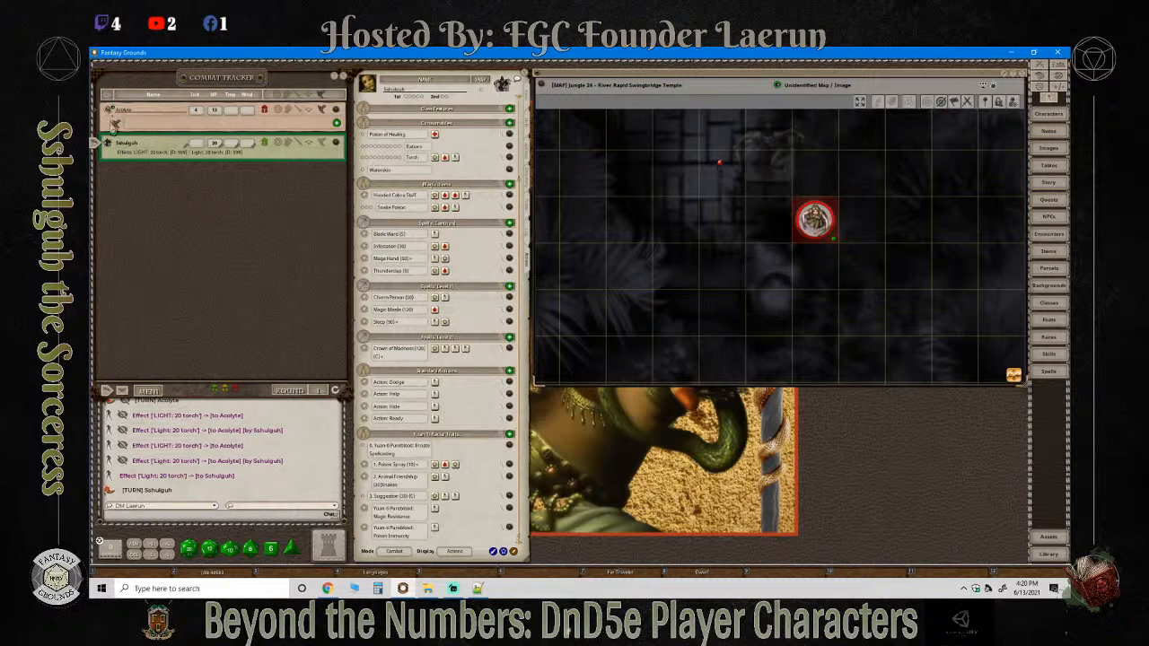
pyautogui.scroll(-2, 781, 246)
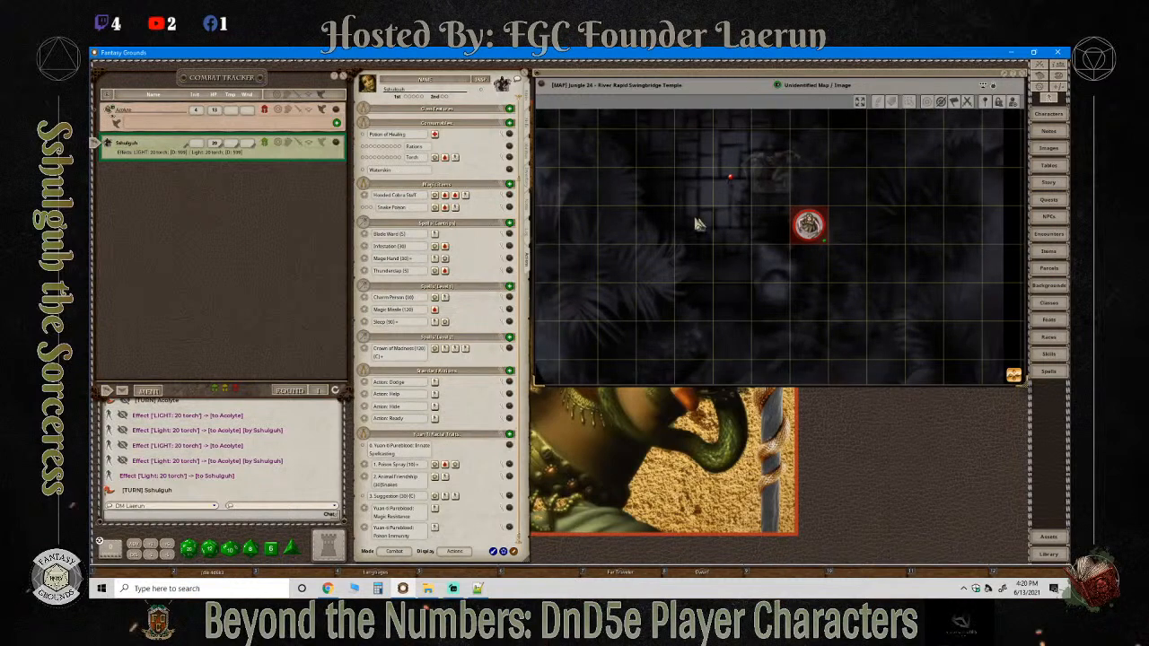
pyautogui.click(770, 168)
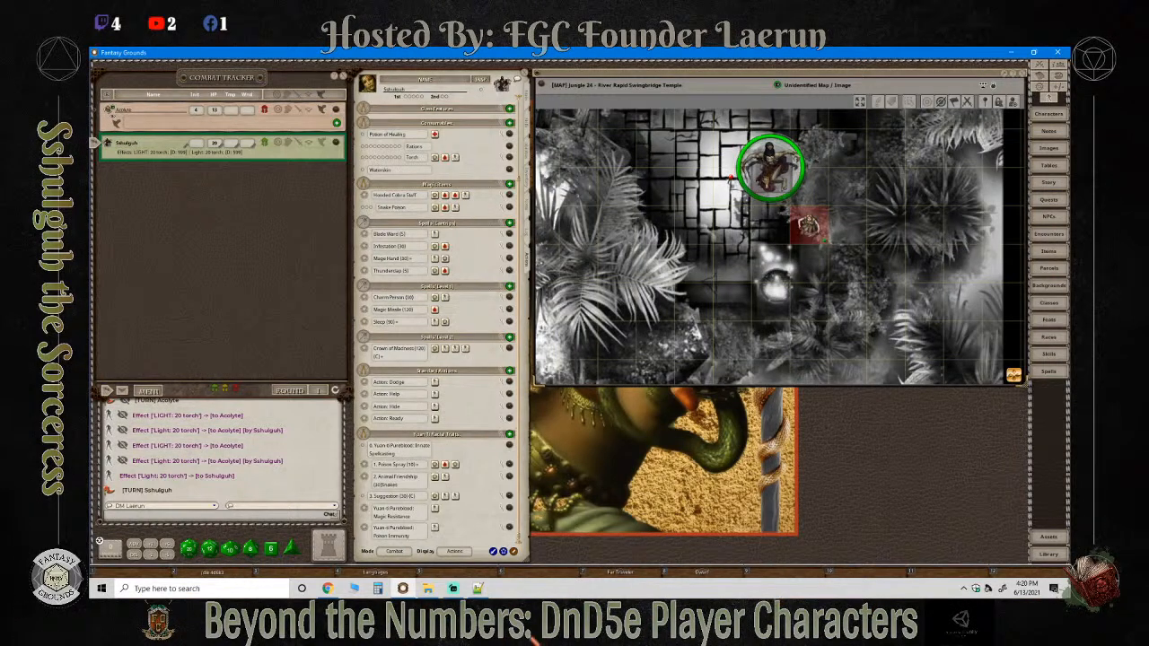
pyautogui.moveTo(769, 170); pyautogui.dragTo(766, 189)
pyautogui.scroll(-2, 865, 284)
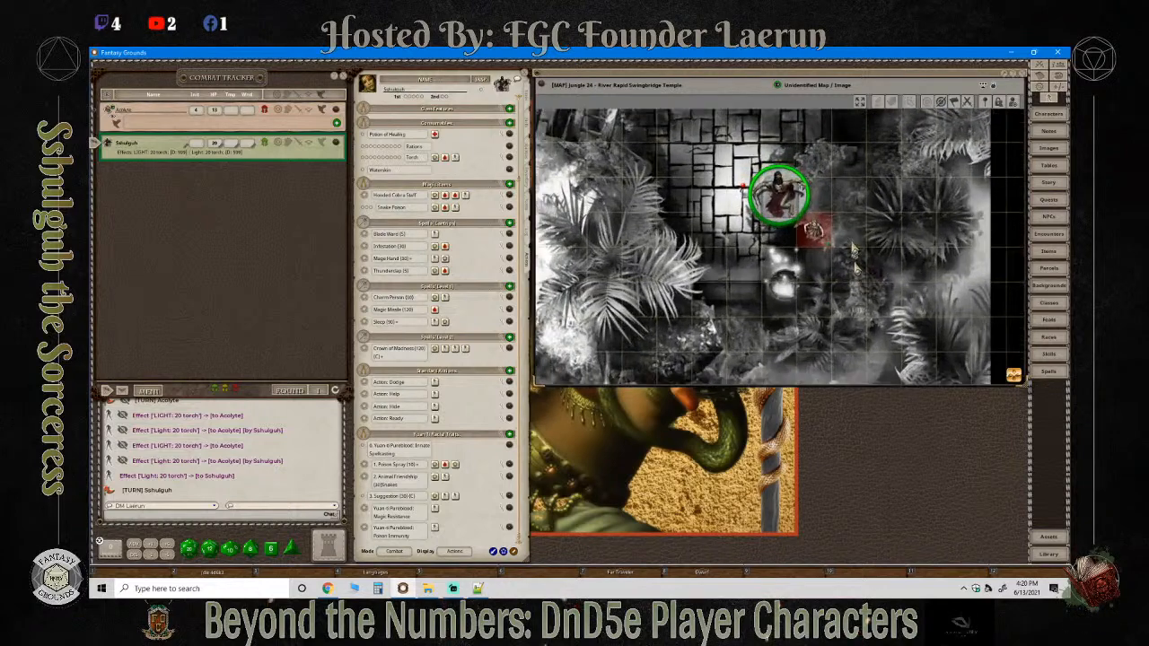
pyautogui.click(816, 231)
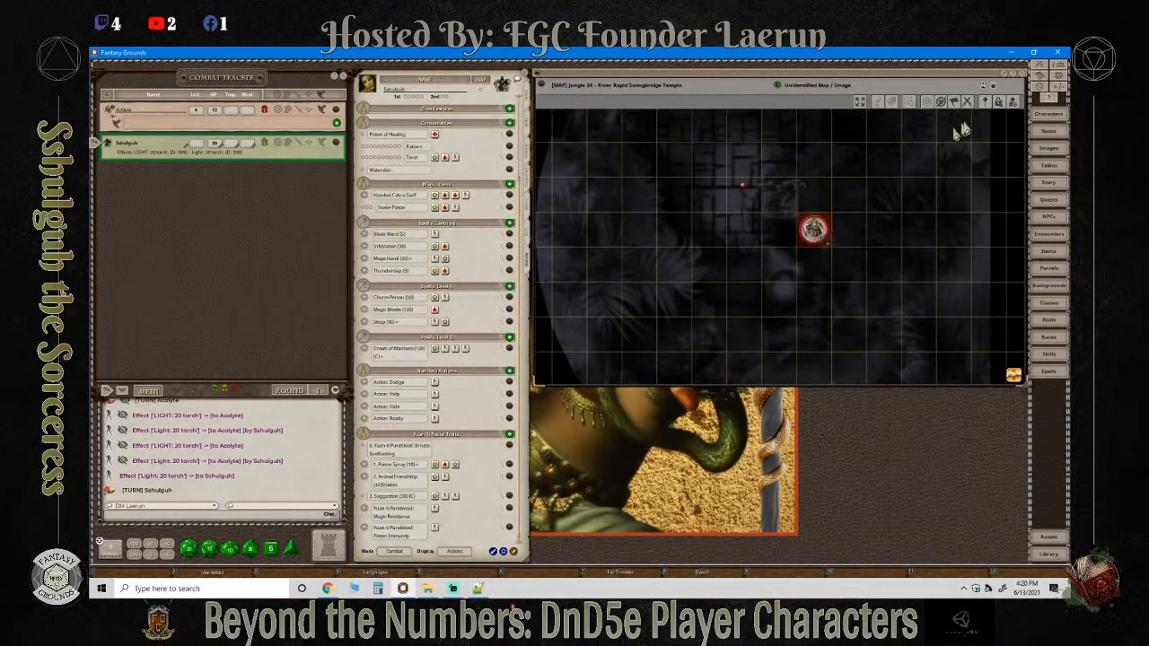
# Apply the preset Torch light to the Acolyte and close the Effects list.
pyautogui.click(1052, 90)
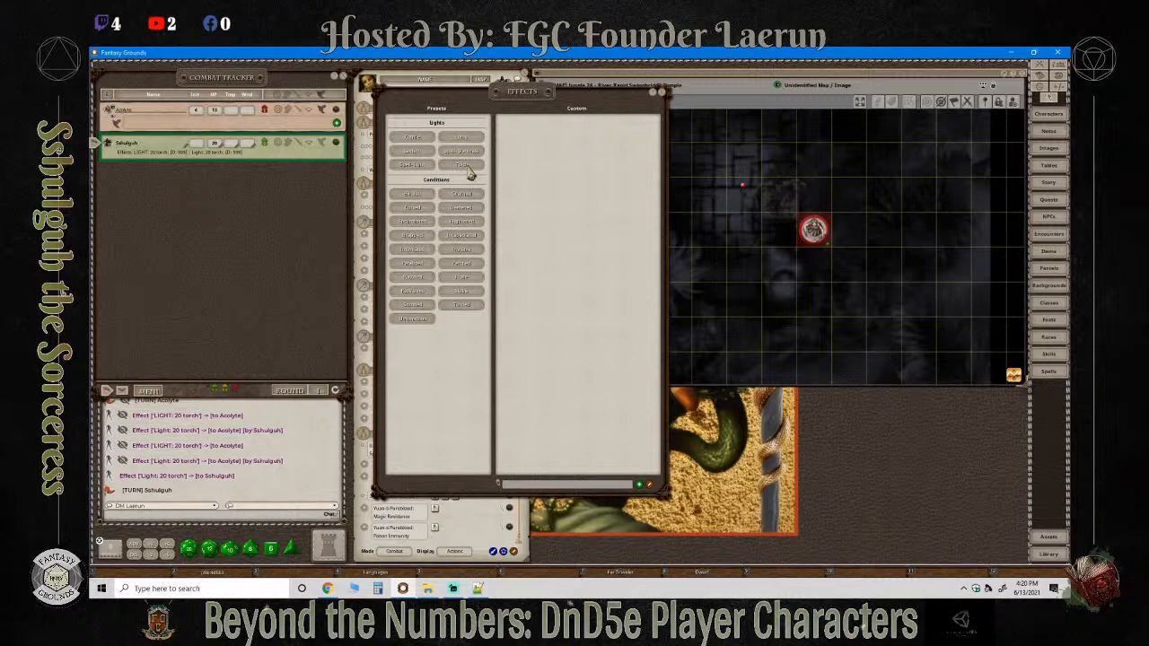
pyautogui.moveTo(467, 170); pyautogui.dragTo(163, 127)
pyautogui.click(661, 91)
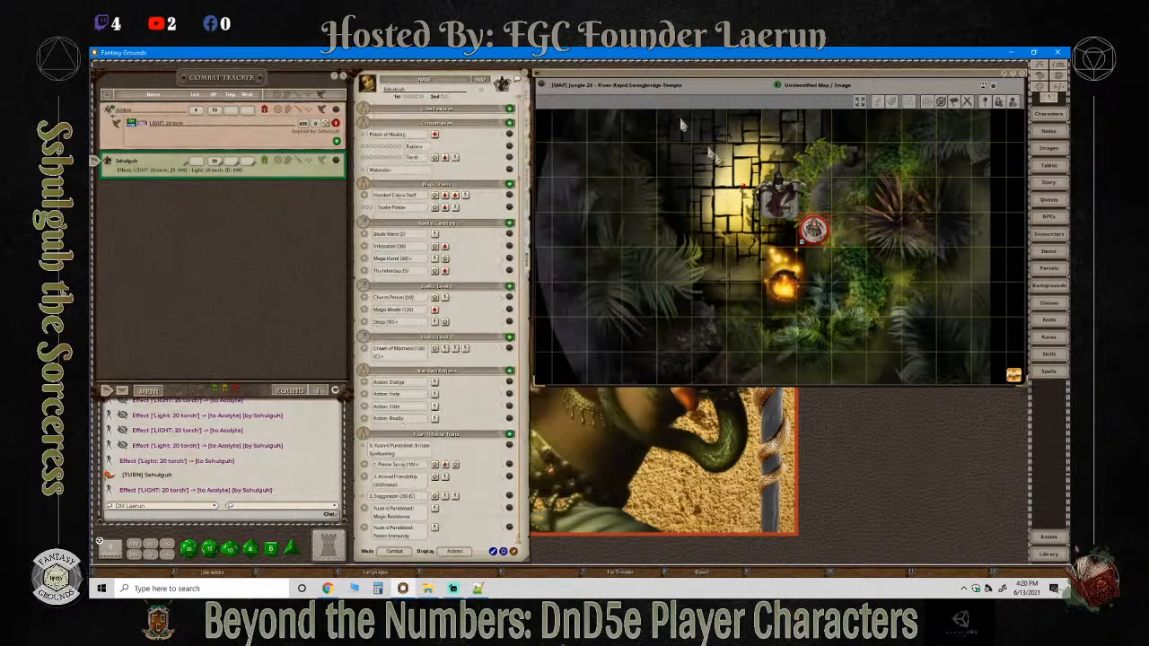
# Use the Hooded Cobra Staff against the Acolyte: roll its attack and damage and apply the Poisoned Paralysis effect.
pyautogui.scroll(-4, 863, 281)
pyautogui.scroll(5, 919, 272)
pyautogui.scroll(-3, 851, 260)
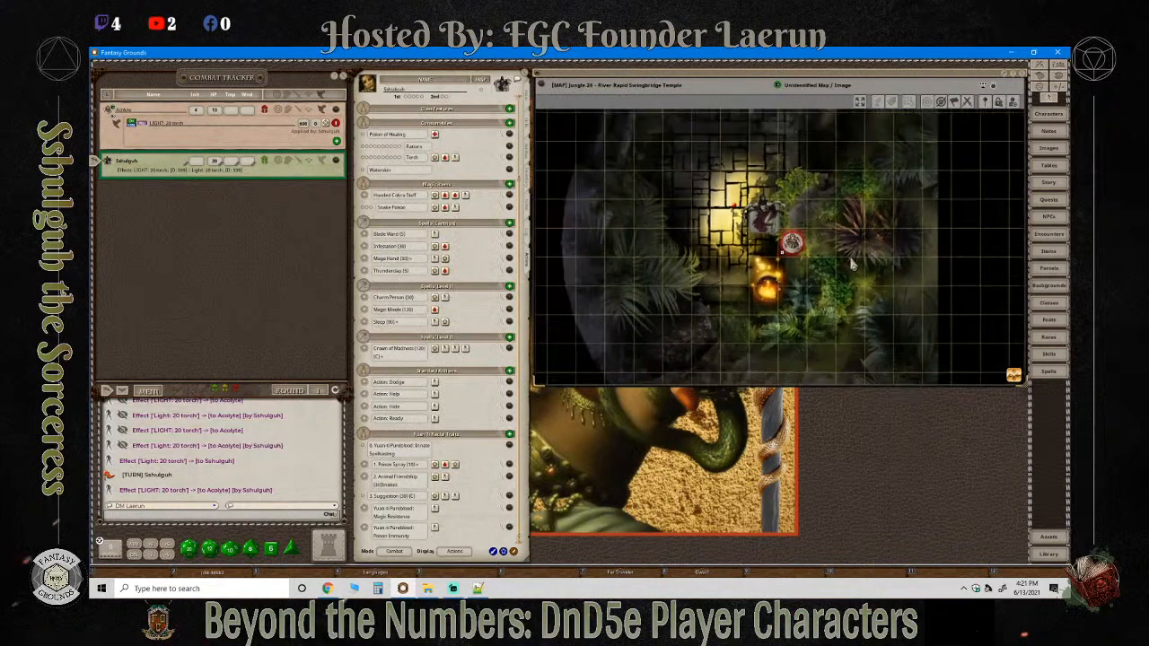
pyautogui.scroll(-3, 853, 263)
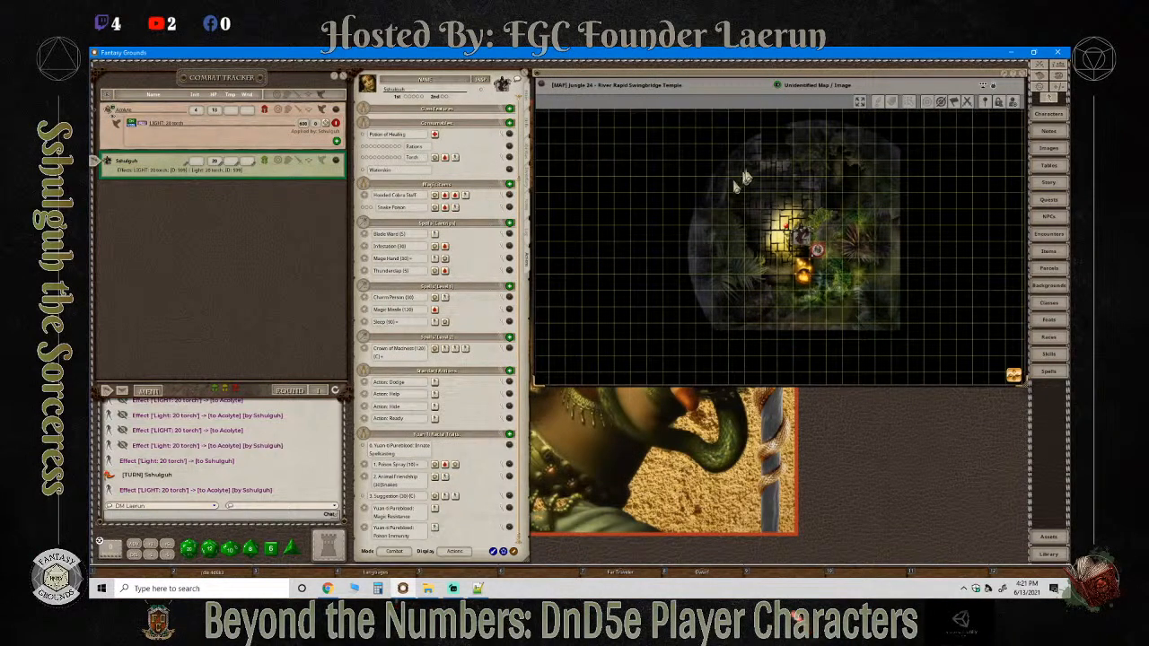
pyautogui.scroll(5, 848, 255)
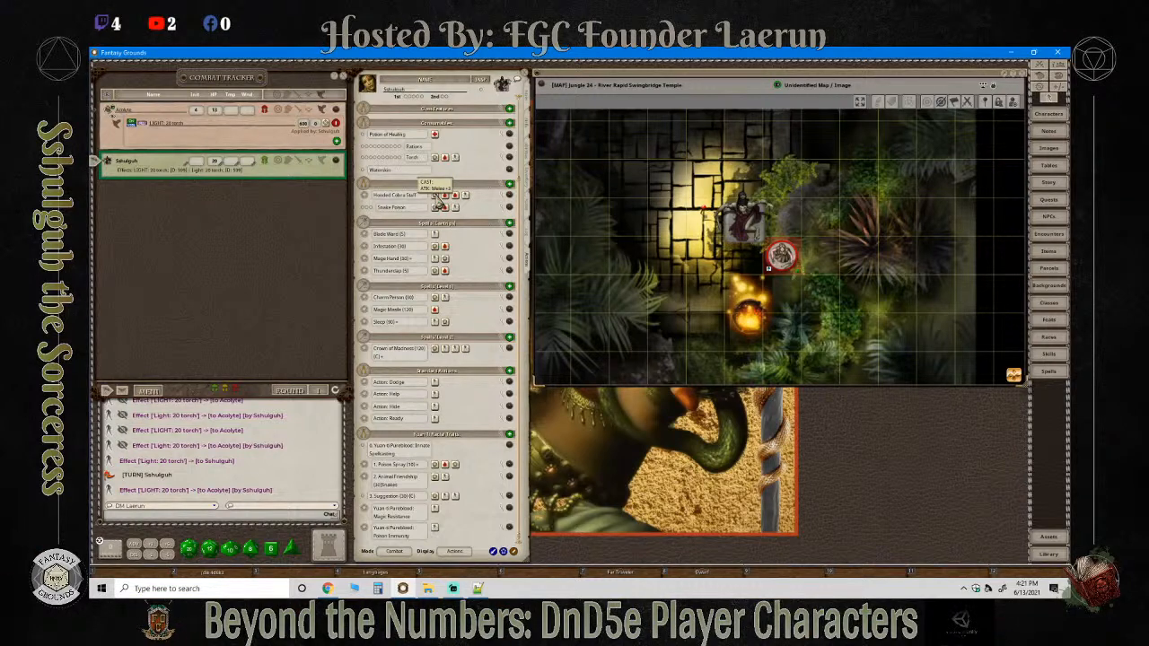
pyautogui.moveTo(440, 202); pyautogui.dragTo(782, 257)
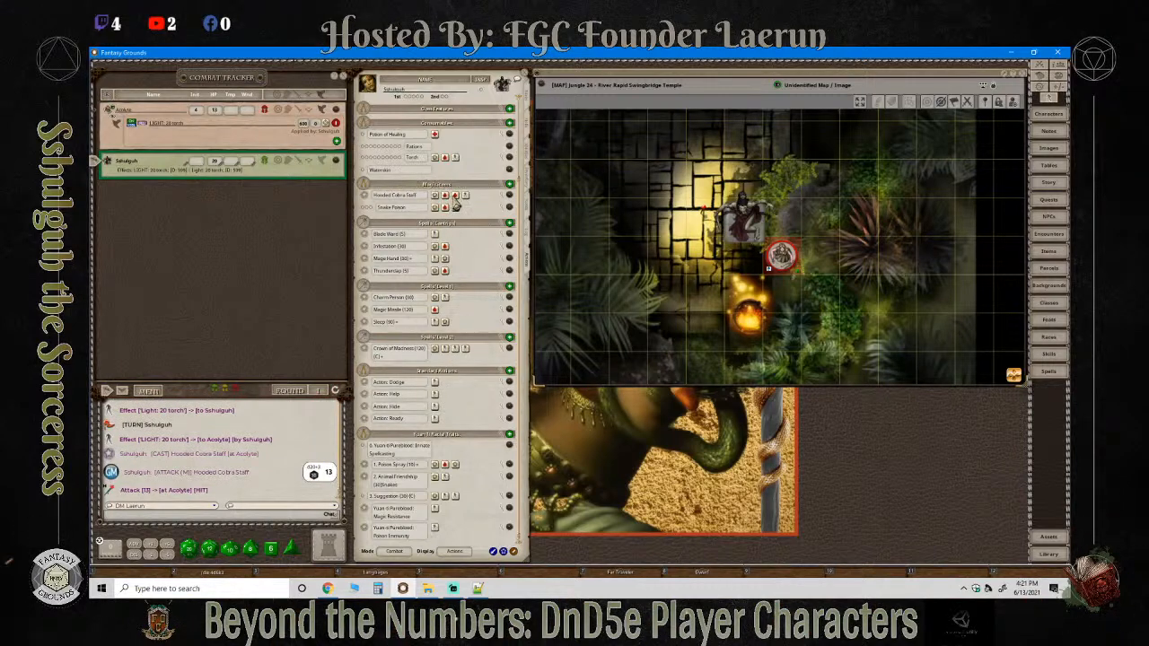
pyautogui.moveTo(455, 203); pyautogui.dragTo(783, 262)
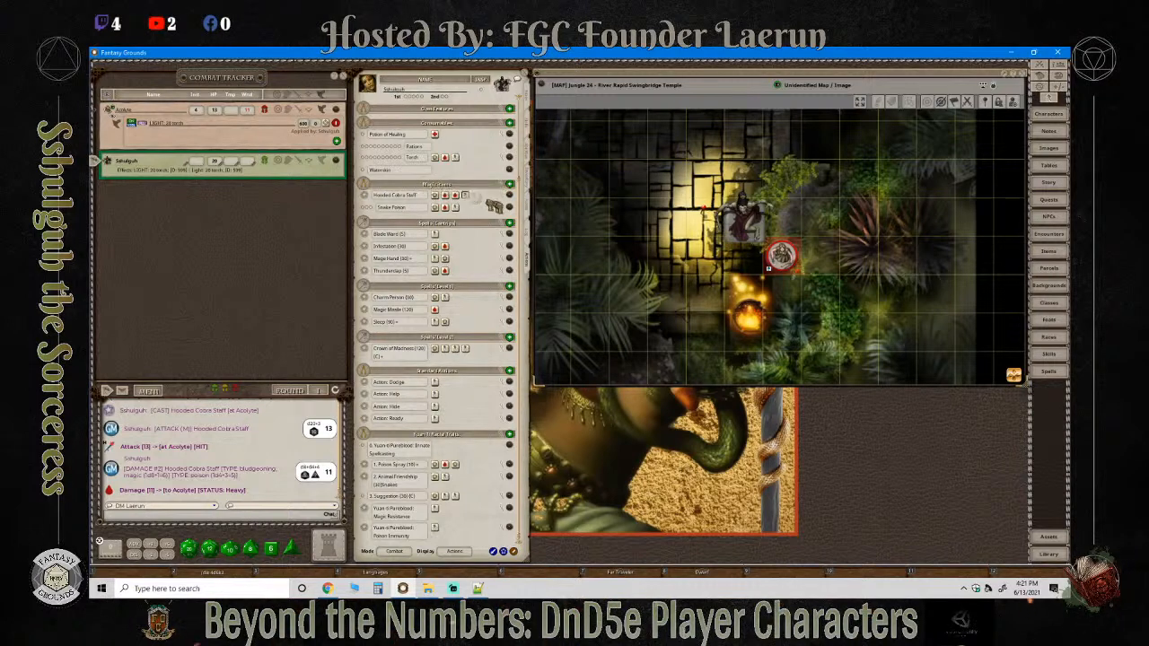
pyautogui.moveTo(768, 267); pyautogui.dragTo(774, 260)
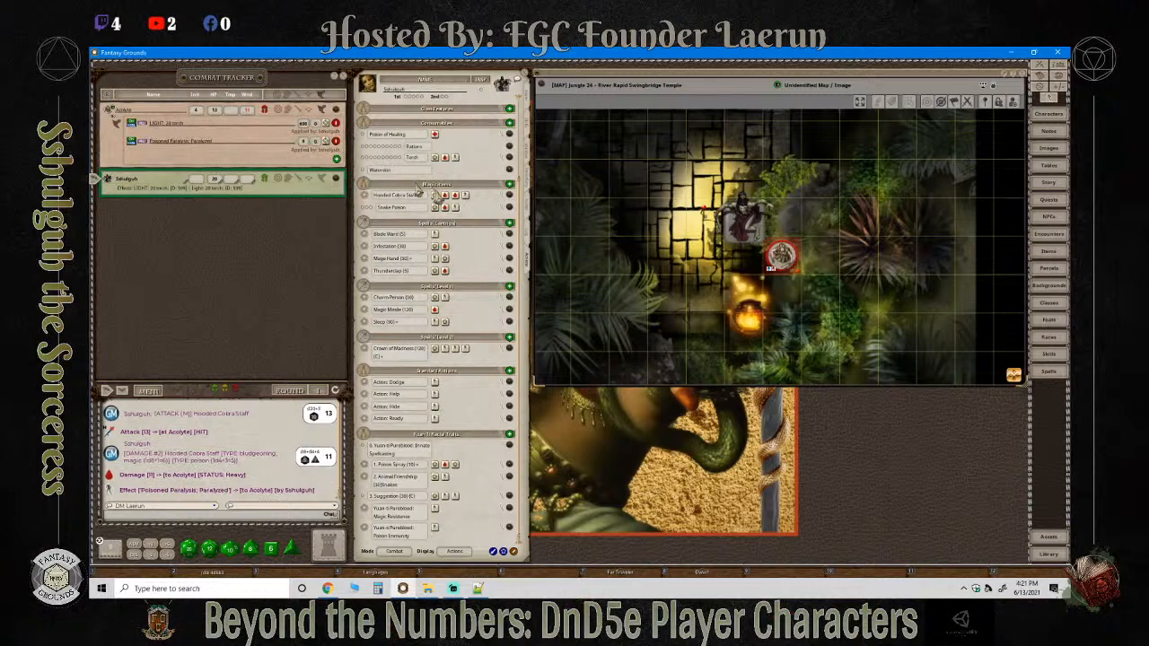
# Delete the Poisoned Paralysis effect from the Acolyte in the combat tracker.
pyautogui.scroll(-2, 741, 286)
pyautogui.scroll(1, 742, 286)
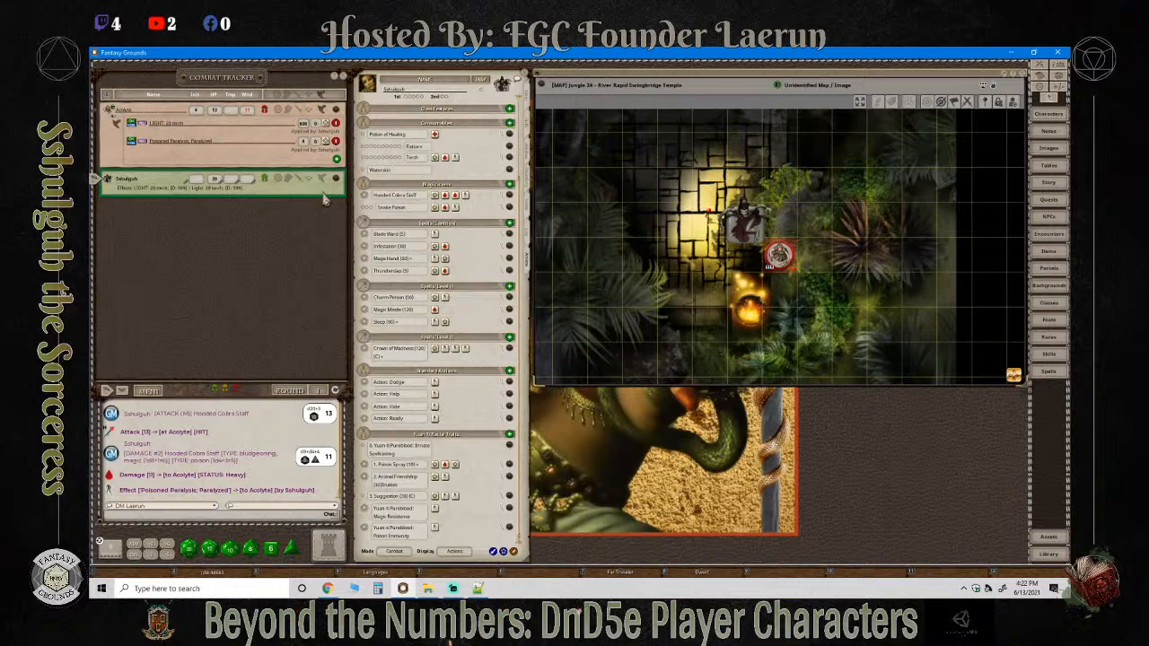
pyautogui.click(335, 142)
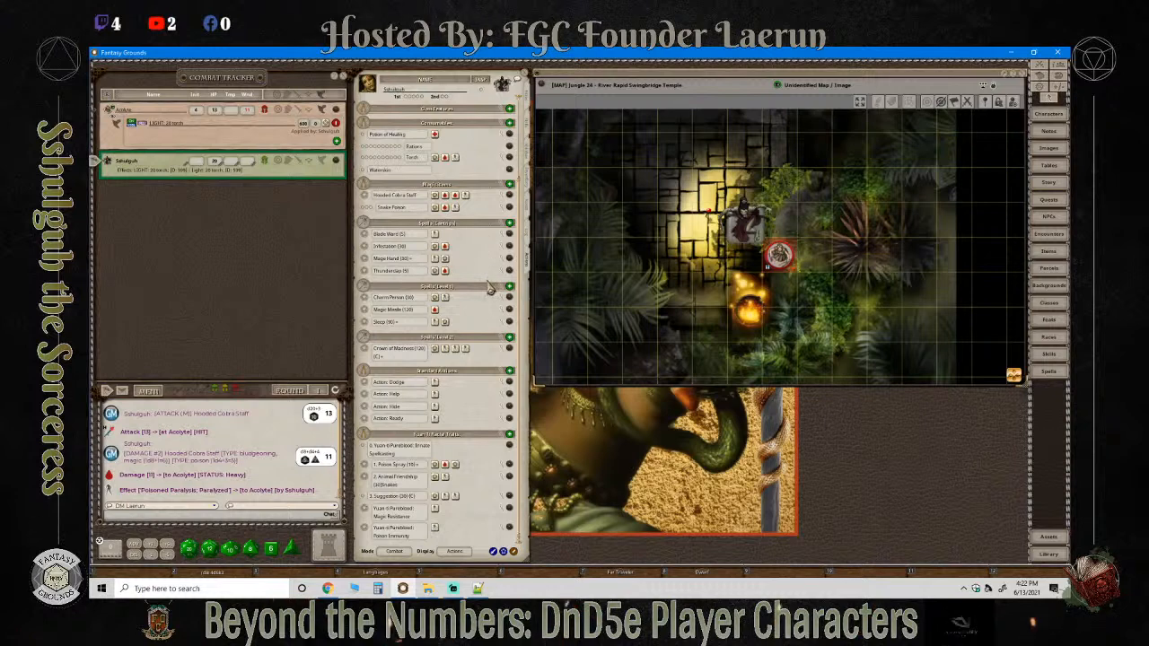
# Cast Snake Poison on the Acolyte with its Constitution save, roll the poison damage and apply the paralyzed effect.
pyautogui.scroll(1, 497, 310)
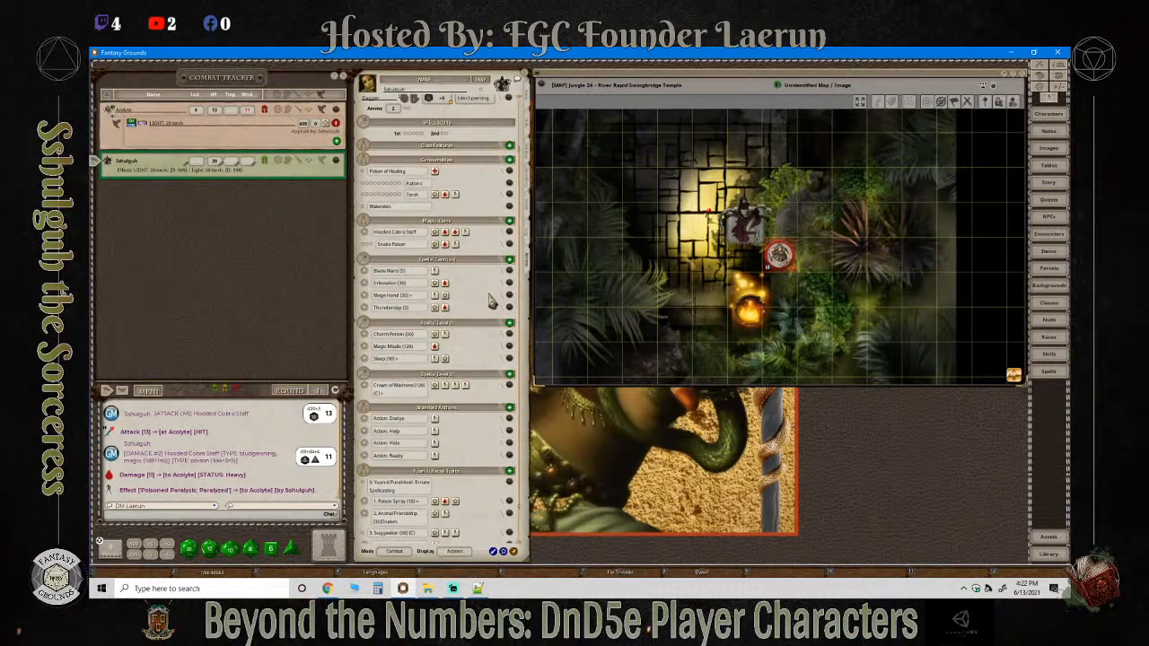
pyautogui.scroll(-1, 491, 302)
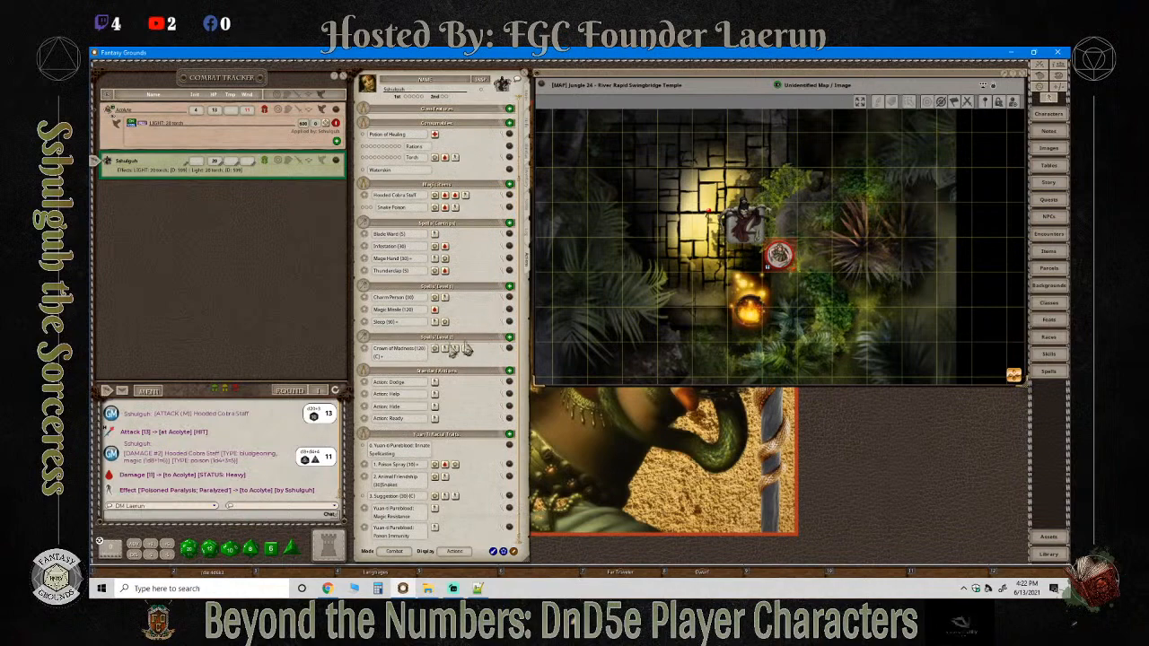
pyautogui.scroll(2, 467, 477)
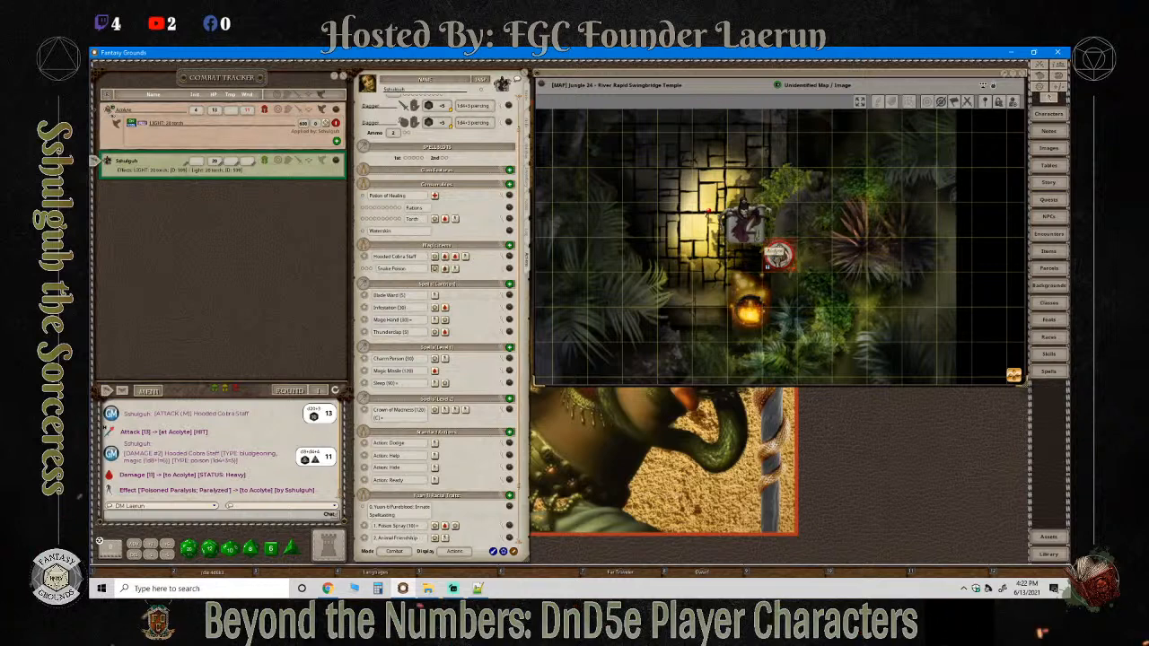
pyautogui.moveTo(435, 268); pyautogui.dragTo(778, 256)
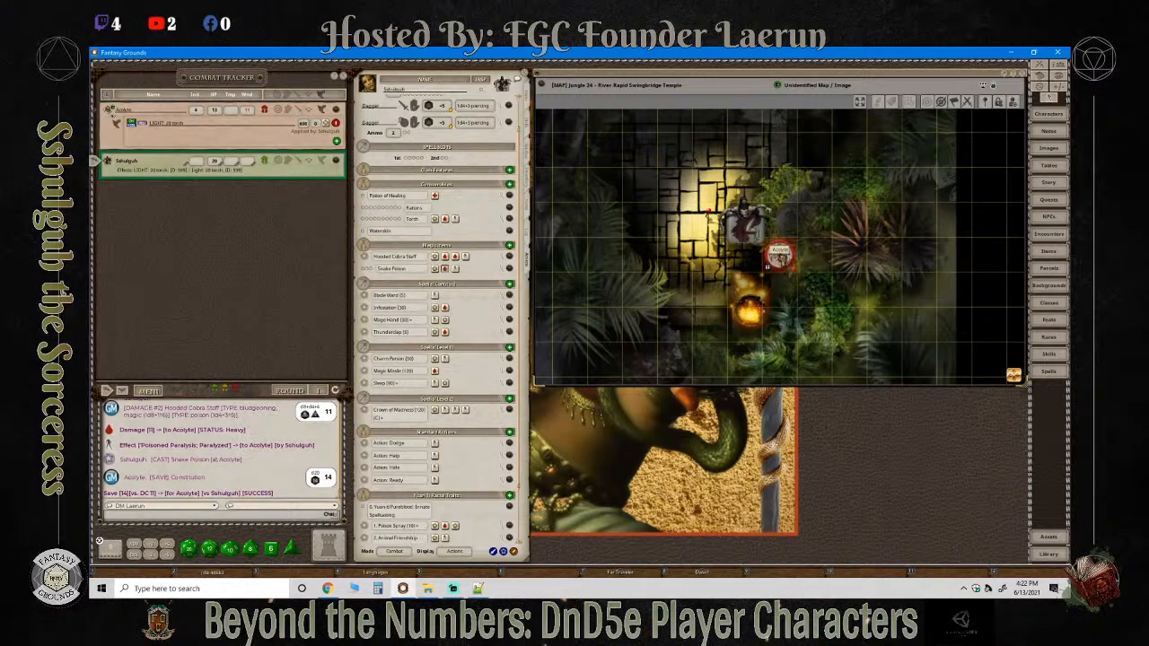
pyautogui.moveTo(780, 255); pyautogui.dragTo(779, 255)
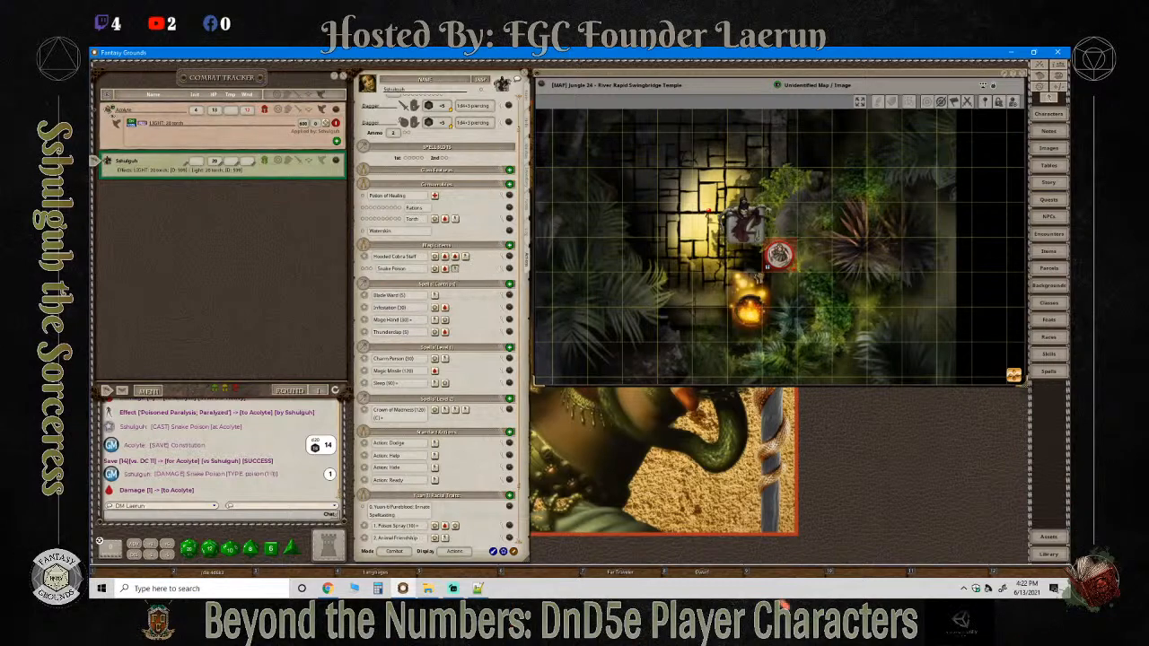
pyautogui.moveTo(781, 255); pyautogui.dragTo(780, 255)
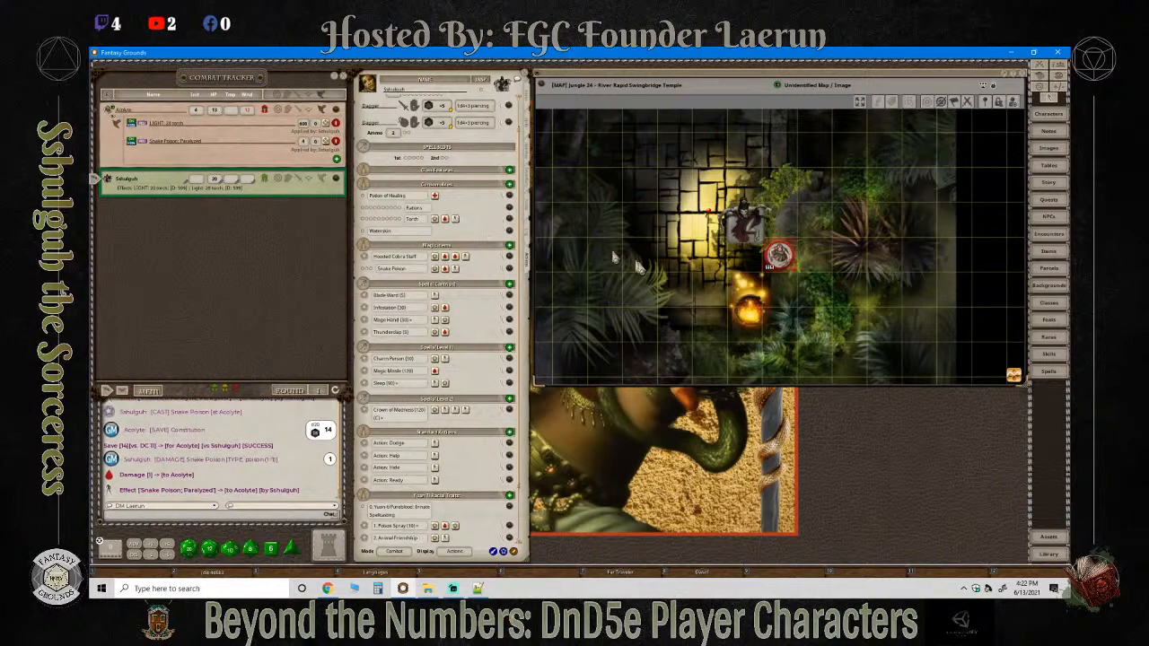
# Look through the sorceress's character sheet sections, from her main statistics and features to her notes and adventure log.
pyautogui.scroll(-7, 699, 268)
pyautogui.scroll(5, 658, 265)
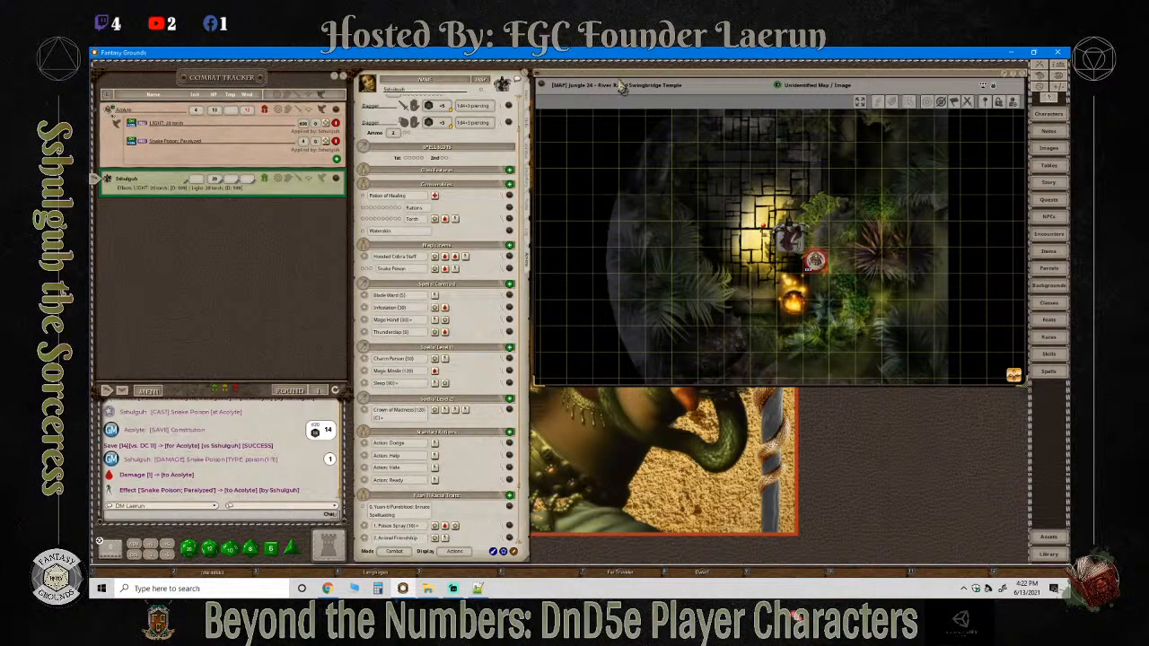
pyautogui.click(525, 98)
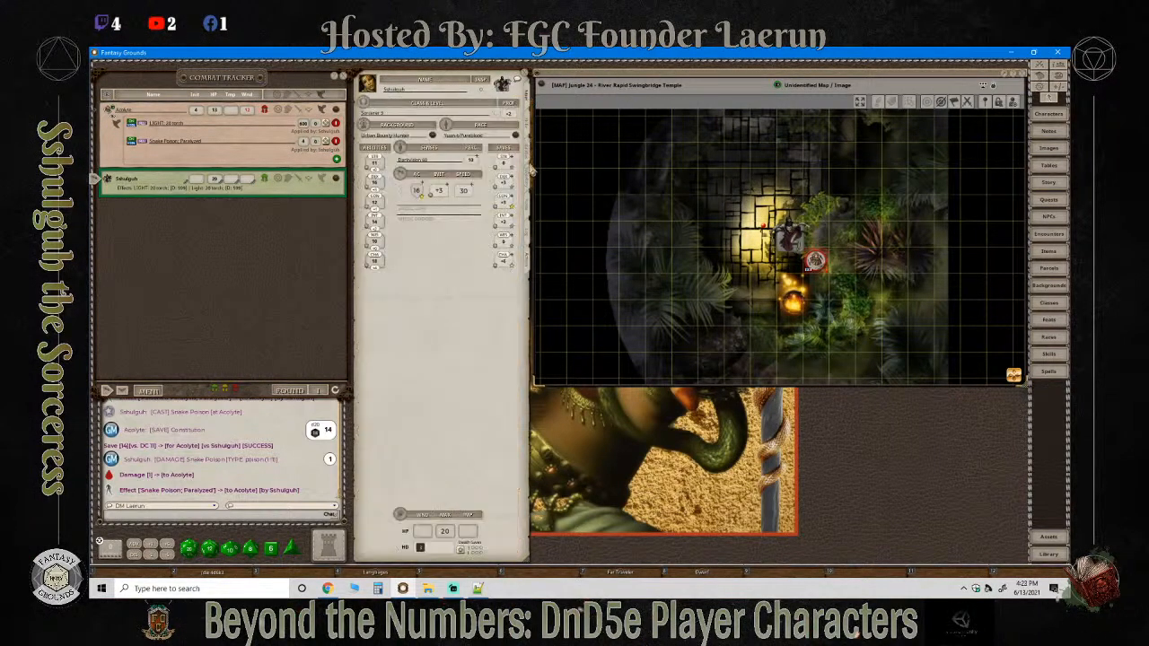
pyautogui.click(527, 162)
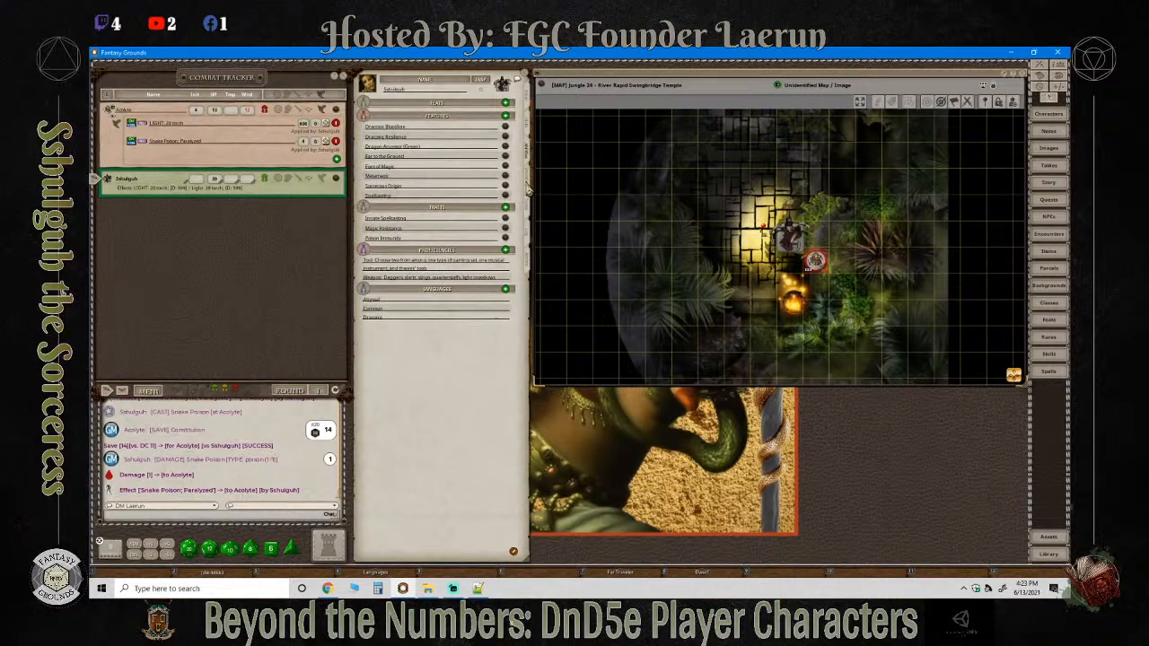
pyautogui.click(527, 188)
pyautogui.click(529, 212)
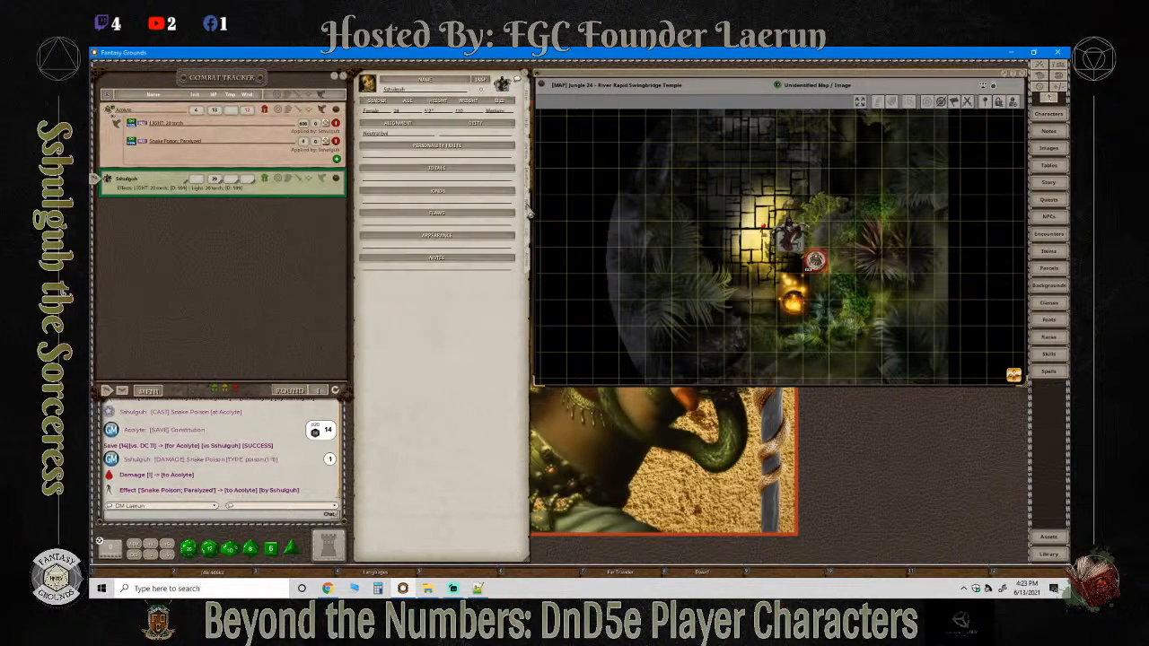
pyautogui.click(529, 243)
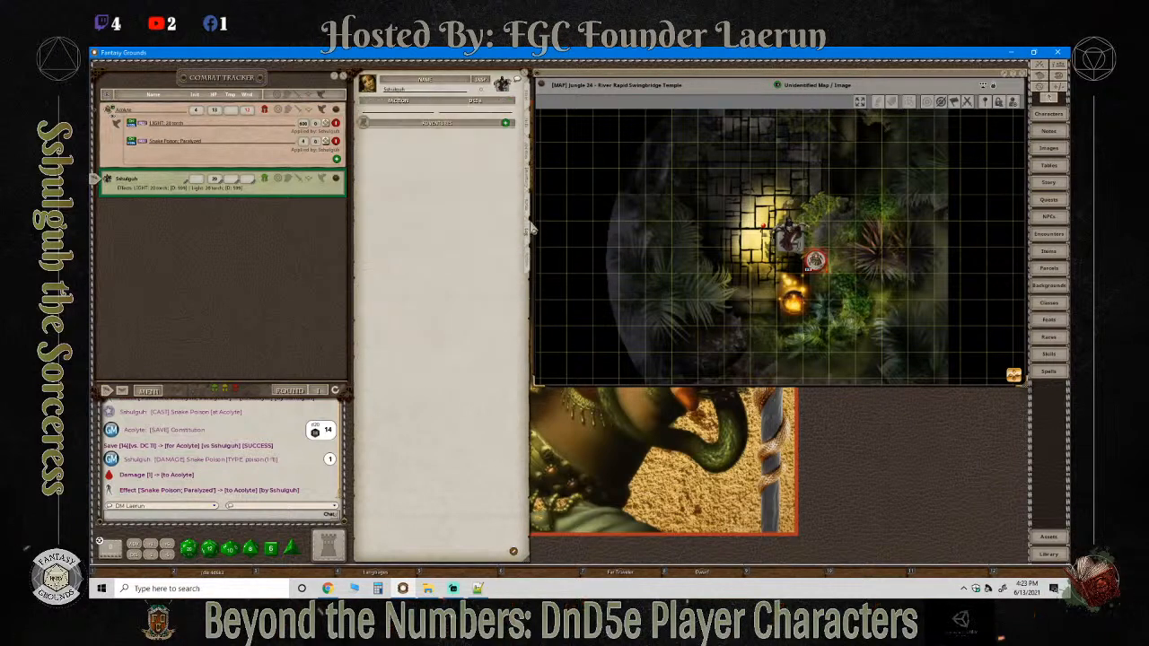
pyautogui.click(529, 212)
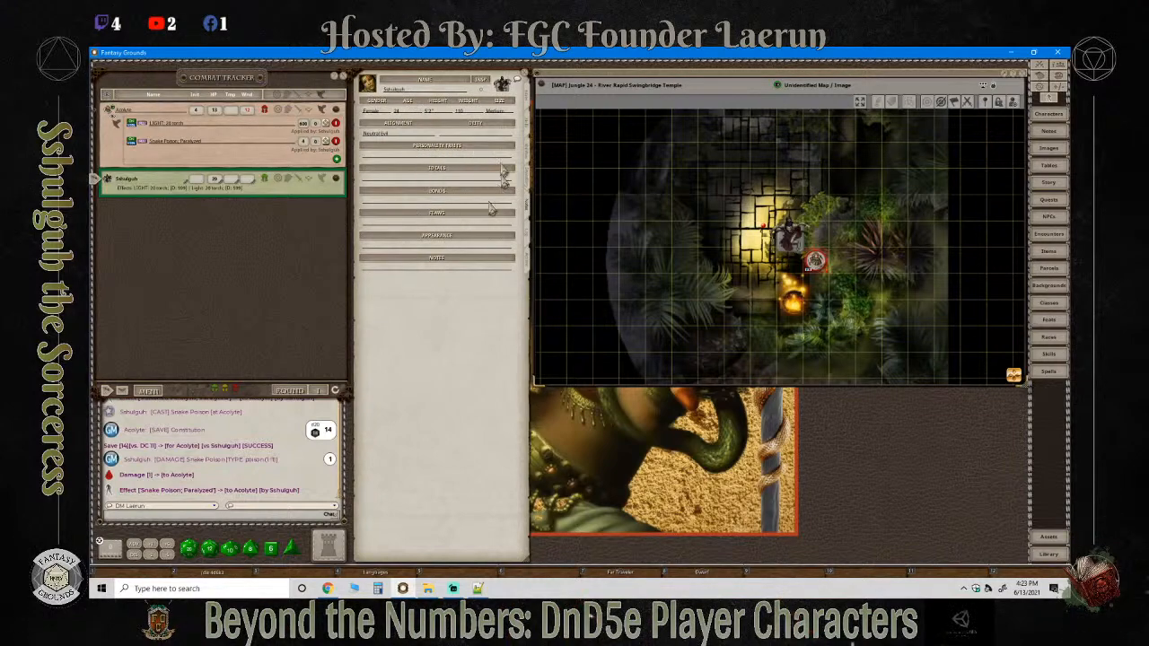
# Delete the Snake Poison and 20-foot torch light effects from the Acolyte in the combat tracker.
pyautogui.scroll(-2, 777, 284)
pyautogui.scroll(5, 777, 282)
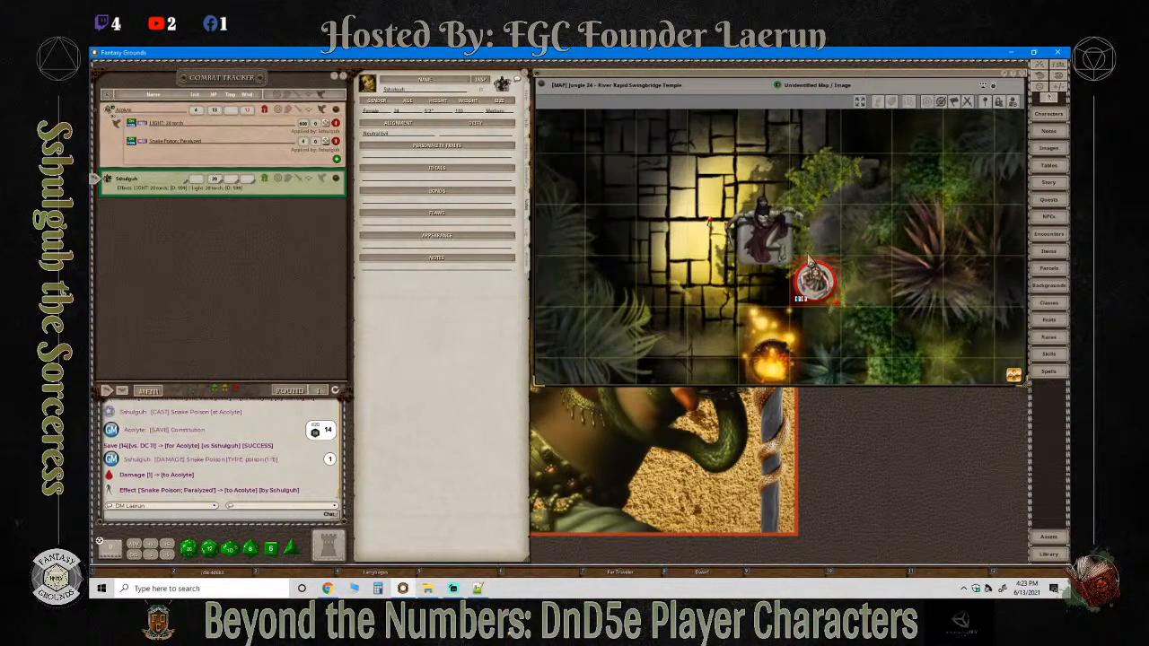
pyautogui.scroll(2, 618, 190)
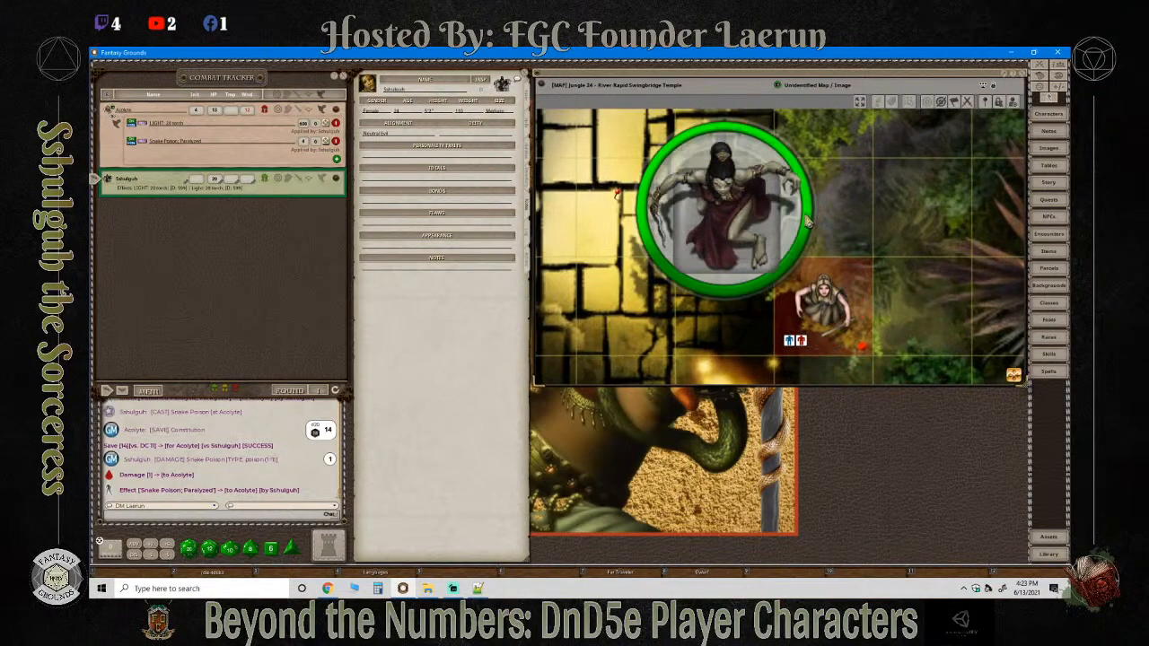
pyautogui.scroll(-5, 871, 232)
pyautogui.scroll(-3, 871, 232)
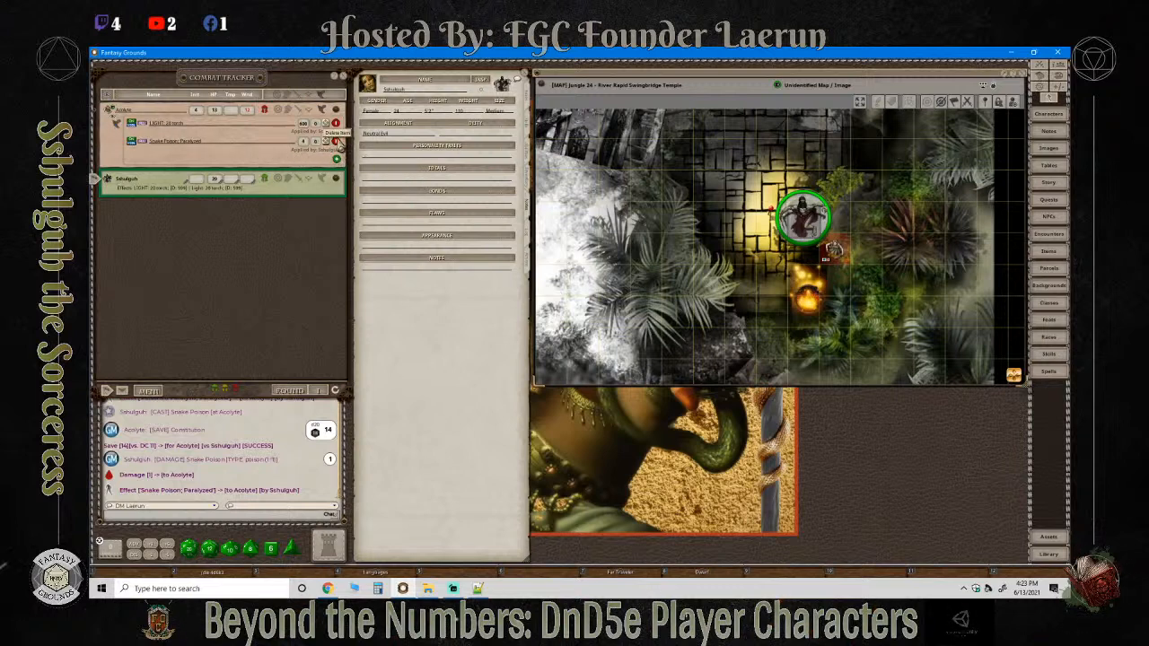
pyautogui.click(335, 141)
pyautogui.scroll(-5, 781, 198)
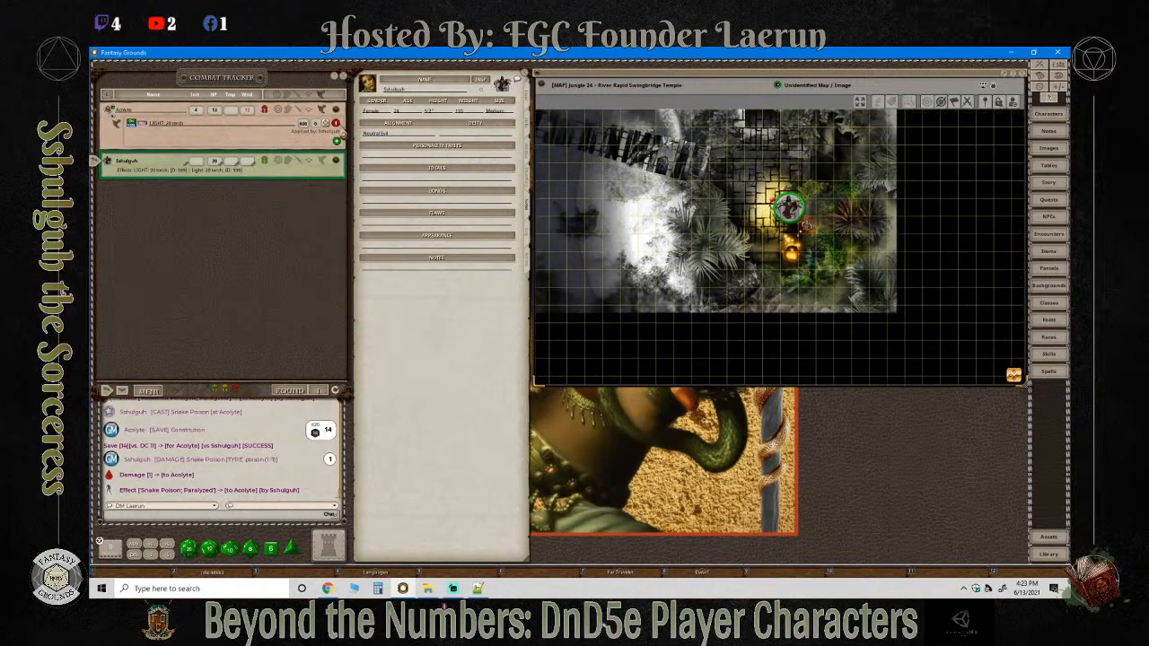
pyautogui.click(335, 123)
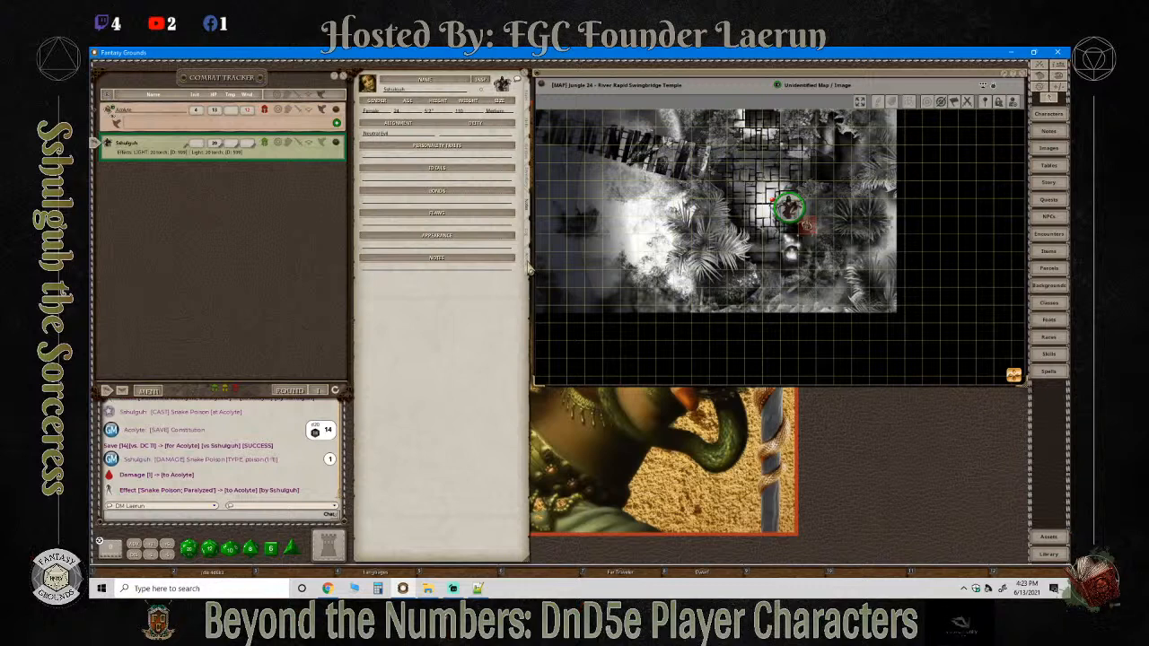
# Attack the Acolyte with the Torch from the sorceress's actions and roll its damage.
pyautogui.moveTo(529, 268); pyautogui.dragTo(538, 267)
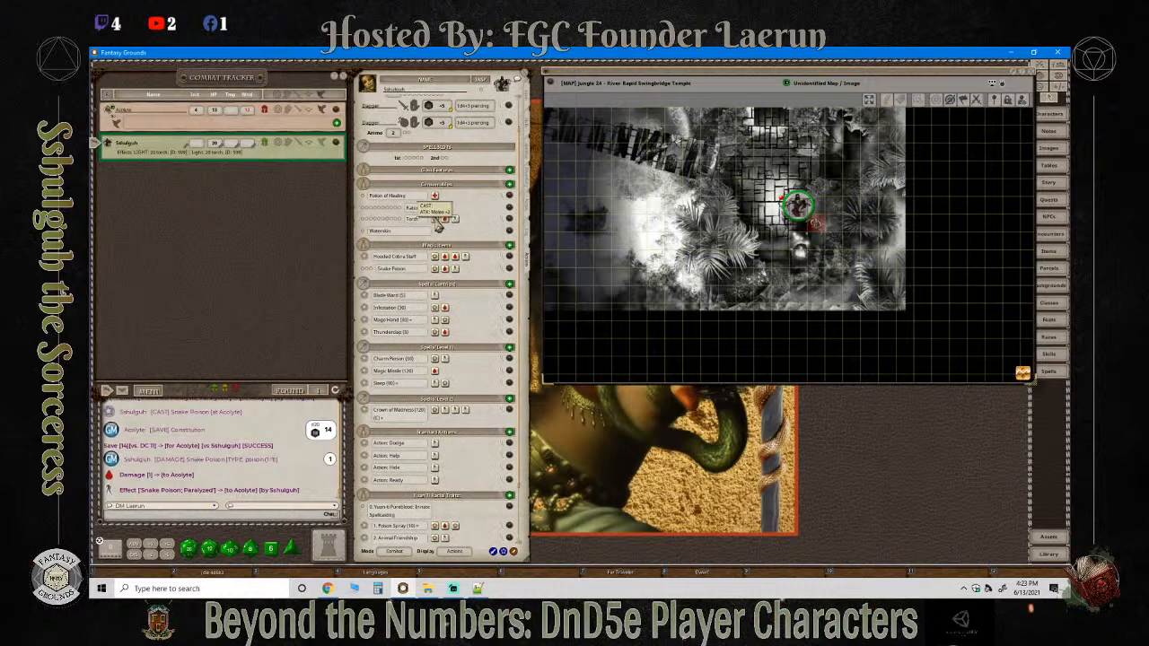
pyautogui.moveTo(439, 223); pyautogui.dragTo(811, 222)
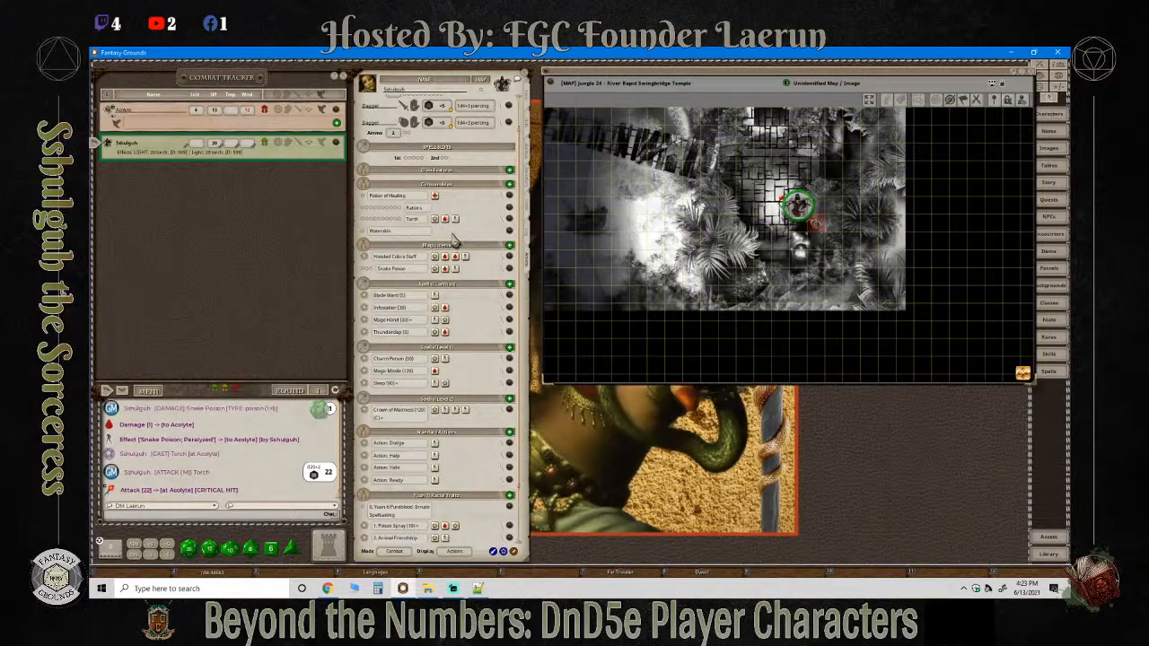
pyautogui.moveTo(444, 218); pyautogui.dragTo(810, 215)
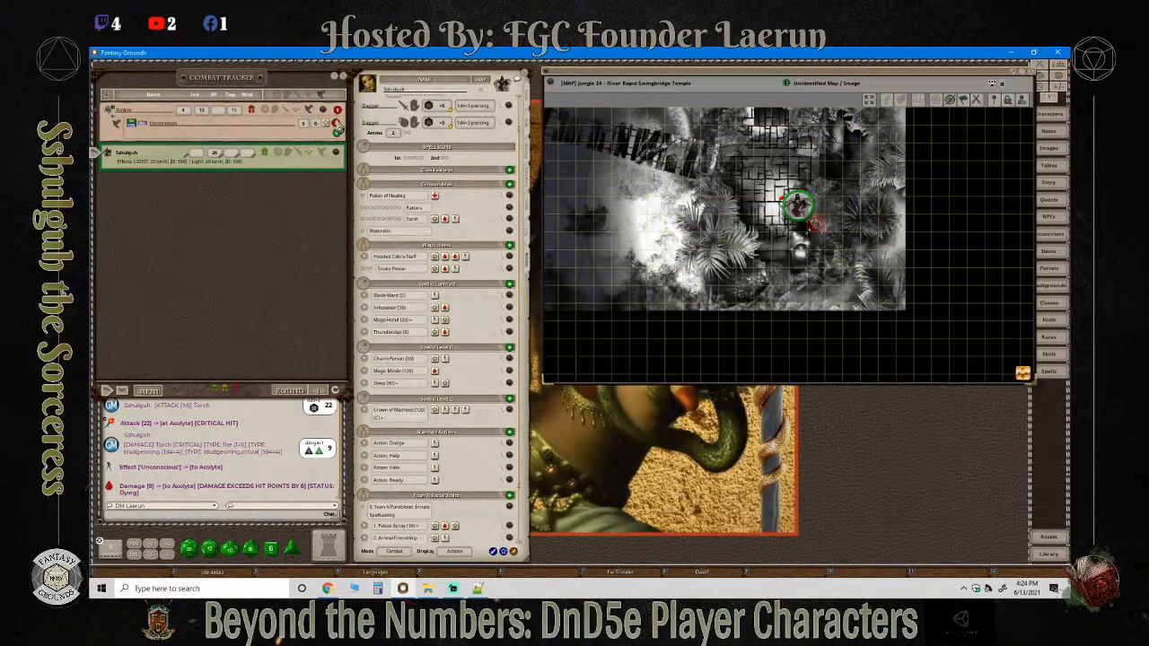
# Delete the Acolyte's Unconscious effect and reduce its recorded wounds.
pyautogui.click(335, 124)
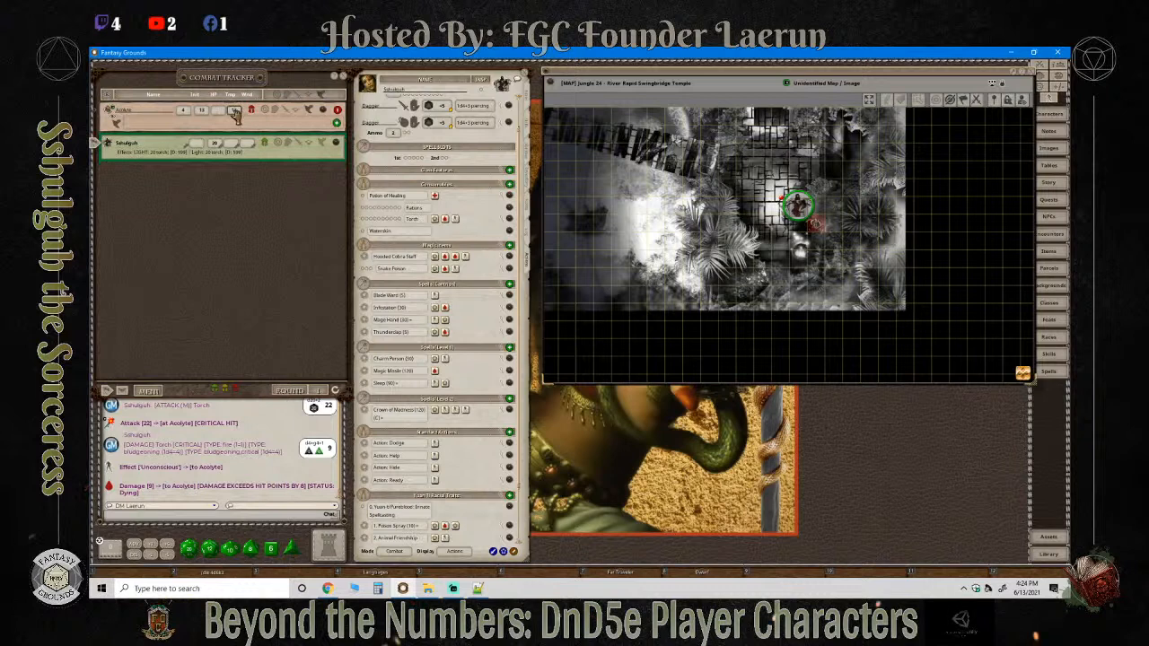
pyautogui.press('BackSpace')
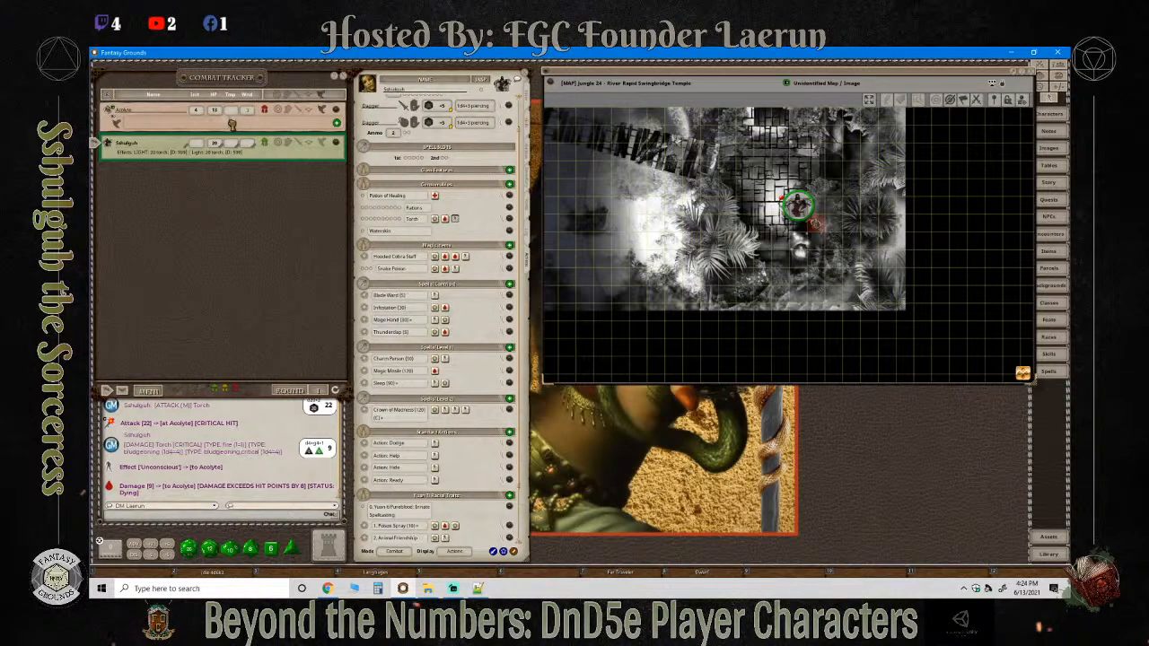
# Apply the sorceress's Torch light effect to the Acolyte and move her token to the rope bridge to check the Acolyte's view.
pyautogui.moveTo(455, 219); pyautogui.dragTo(233, 125)
pyautogui.moveTo(798, 207); pyautogui.dragTo(684, 153)
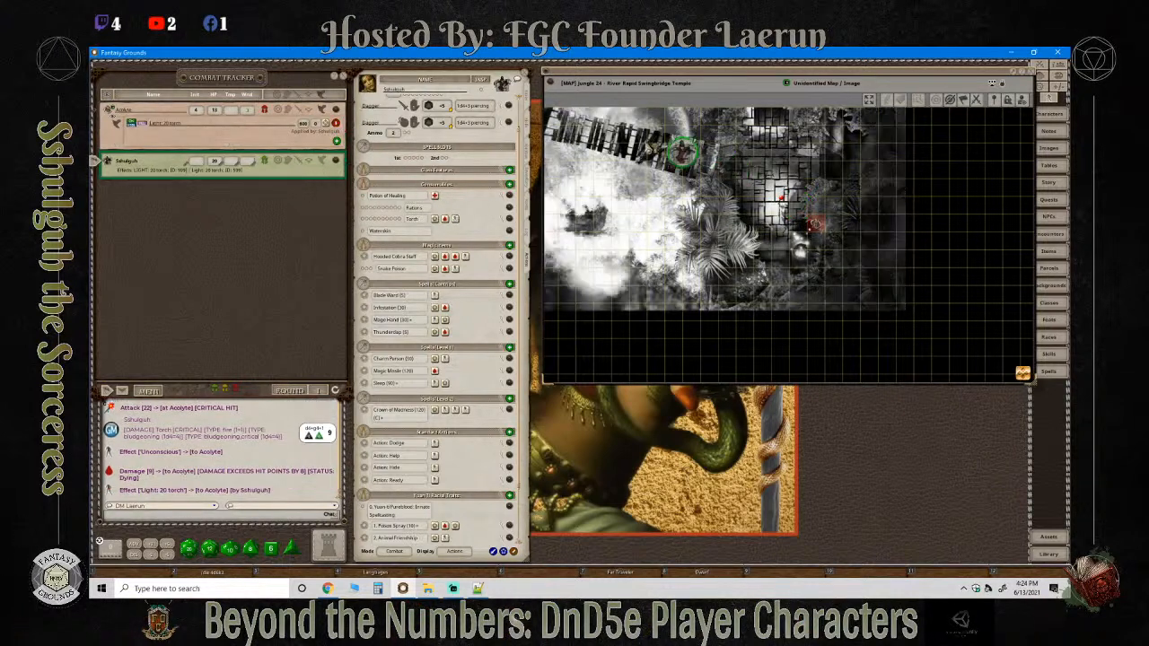
pyautogui.click(815, 230)
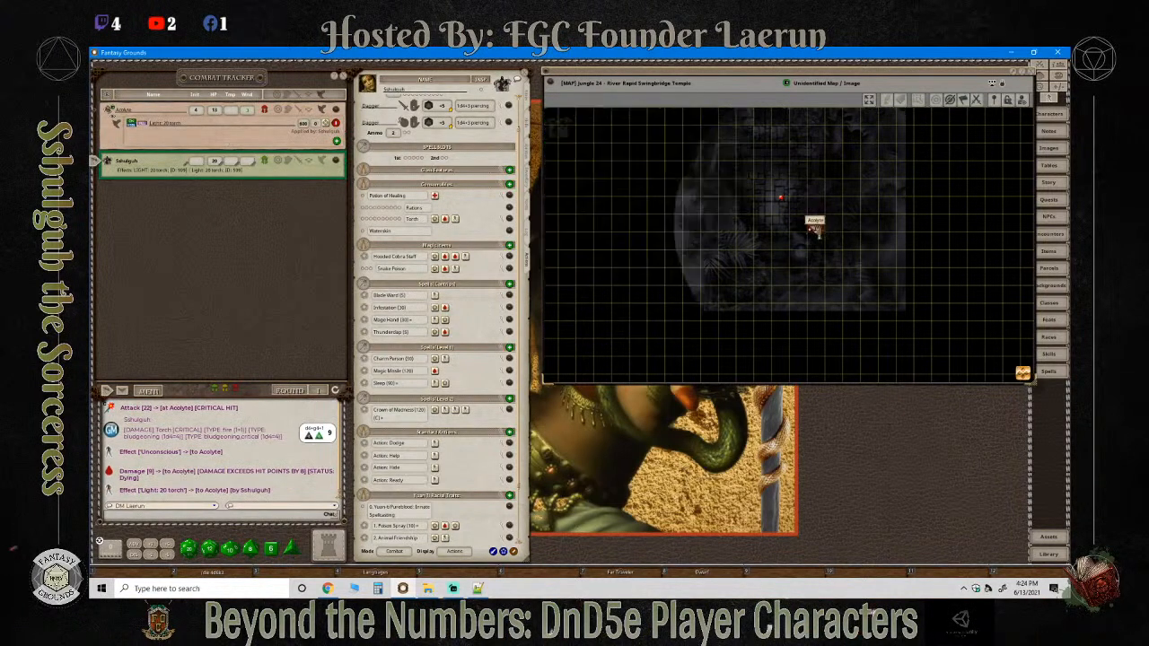
# Examine the Acolyte's traits, actions and spells in its NPC record, and close the record.
pyautogui.doubleClick(814, 228)
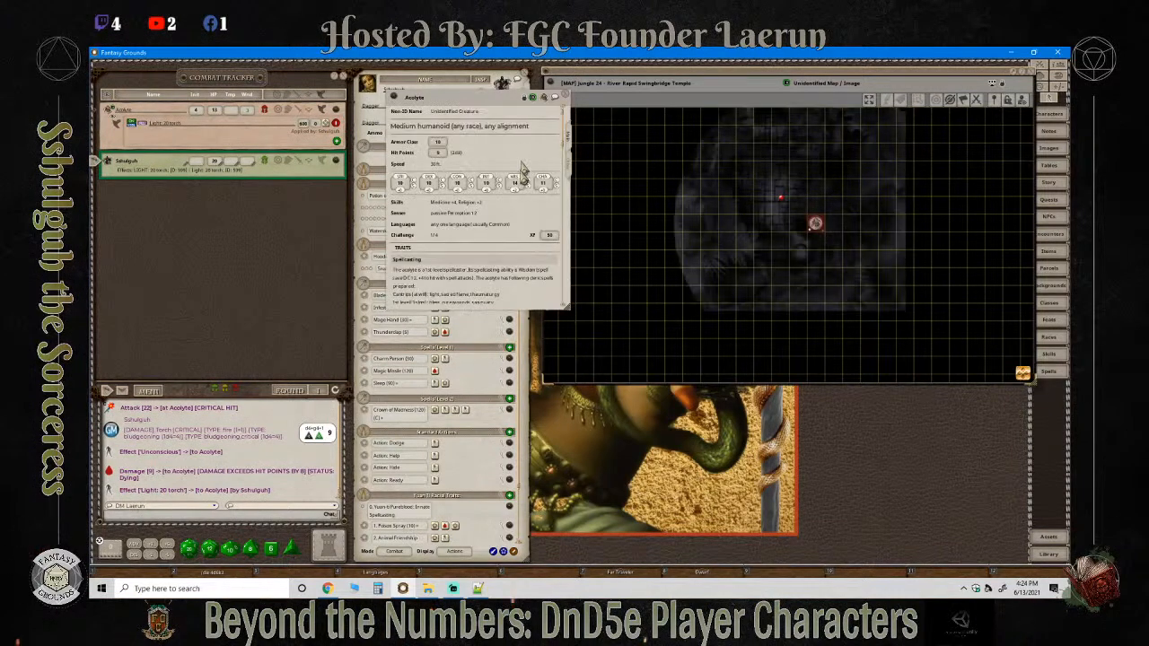
pyautogui.scroll(-10, 515, 248)
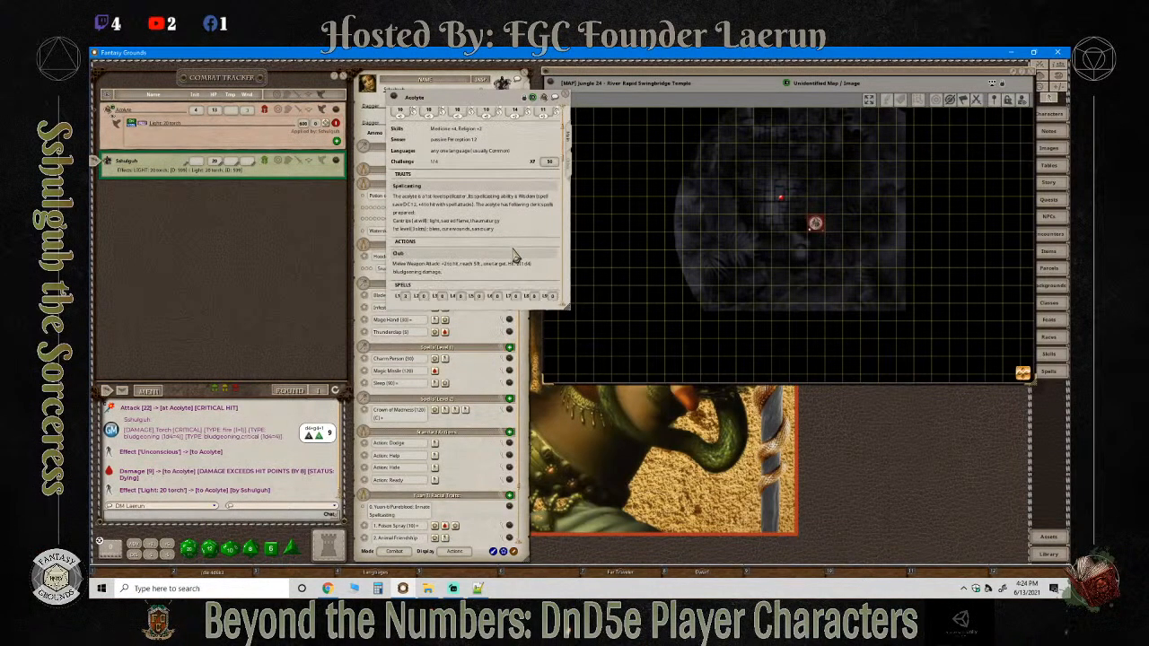
pyautogui.scroll(-5, 513, 262)
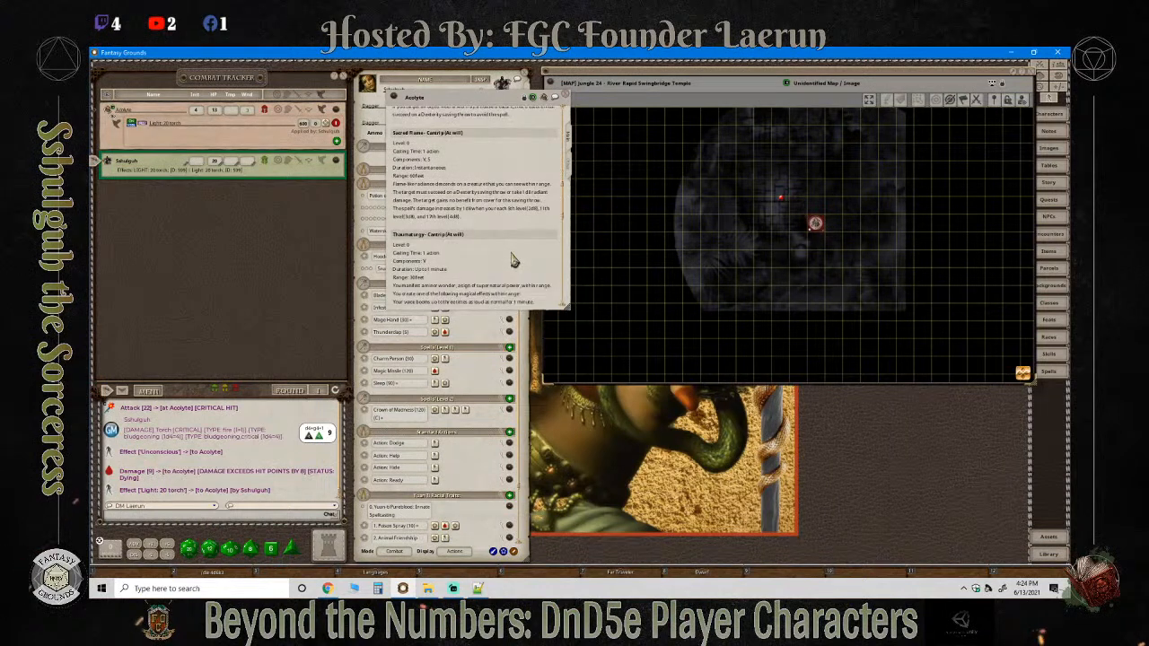
pyautogui.click(565, 94)
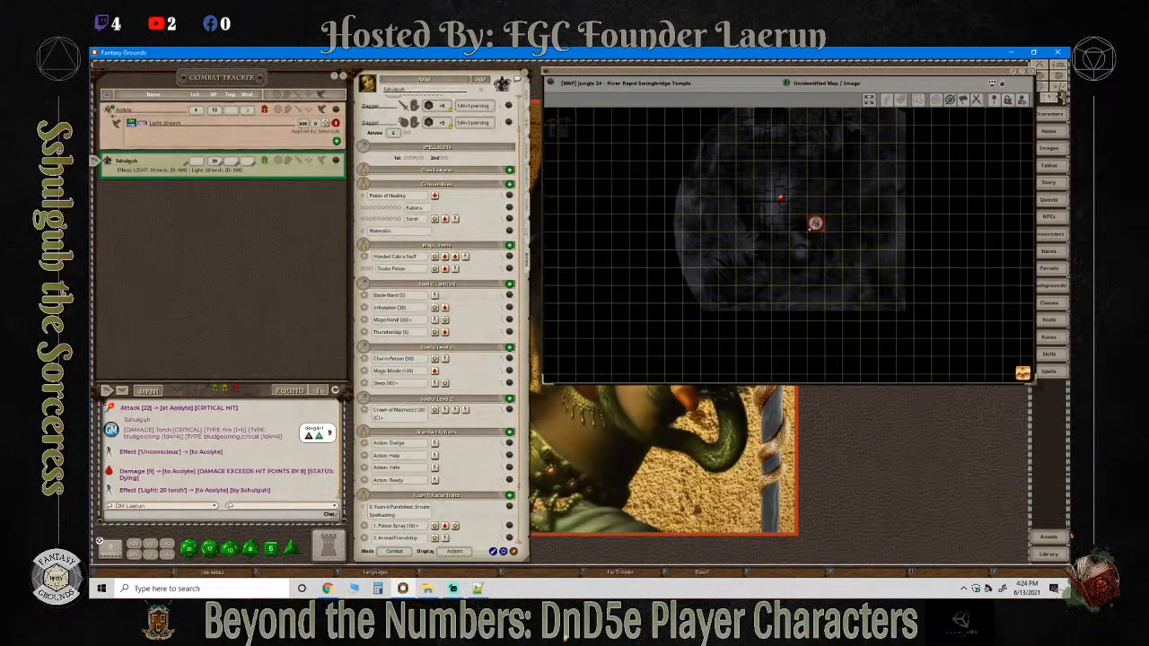
# Open the Token Lights list from the options and place it over the map.
pyautogui.moveTo(965, 69); pyautogui.dragTo(948, 63)
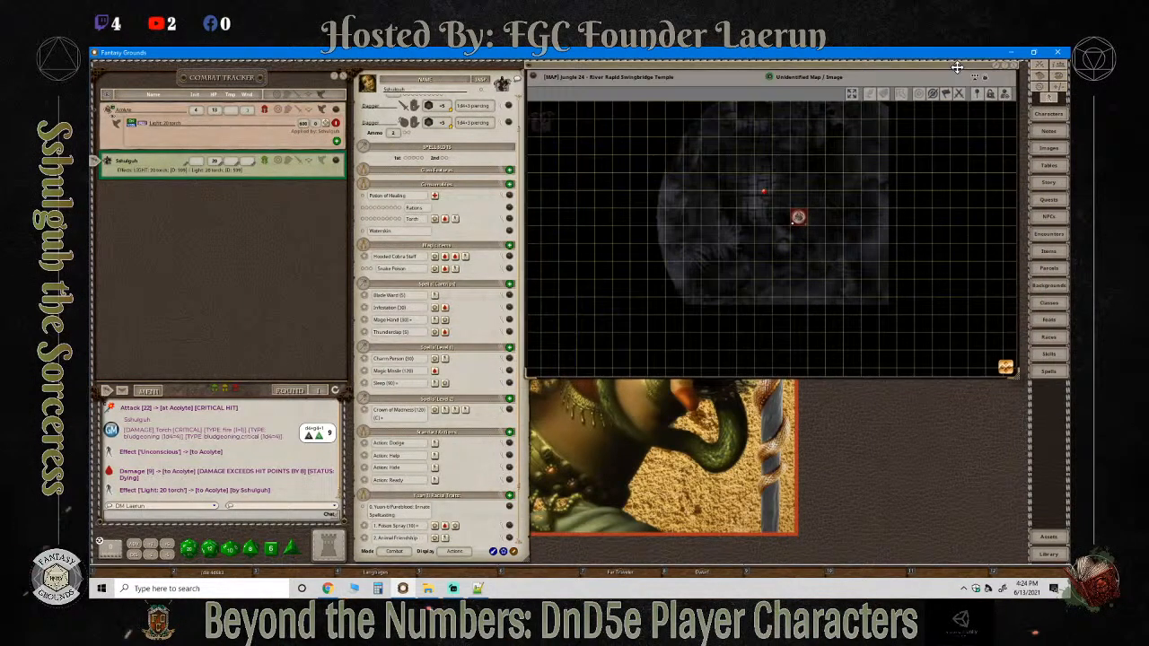
pyautogui.click(1042, 90)
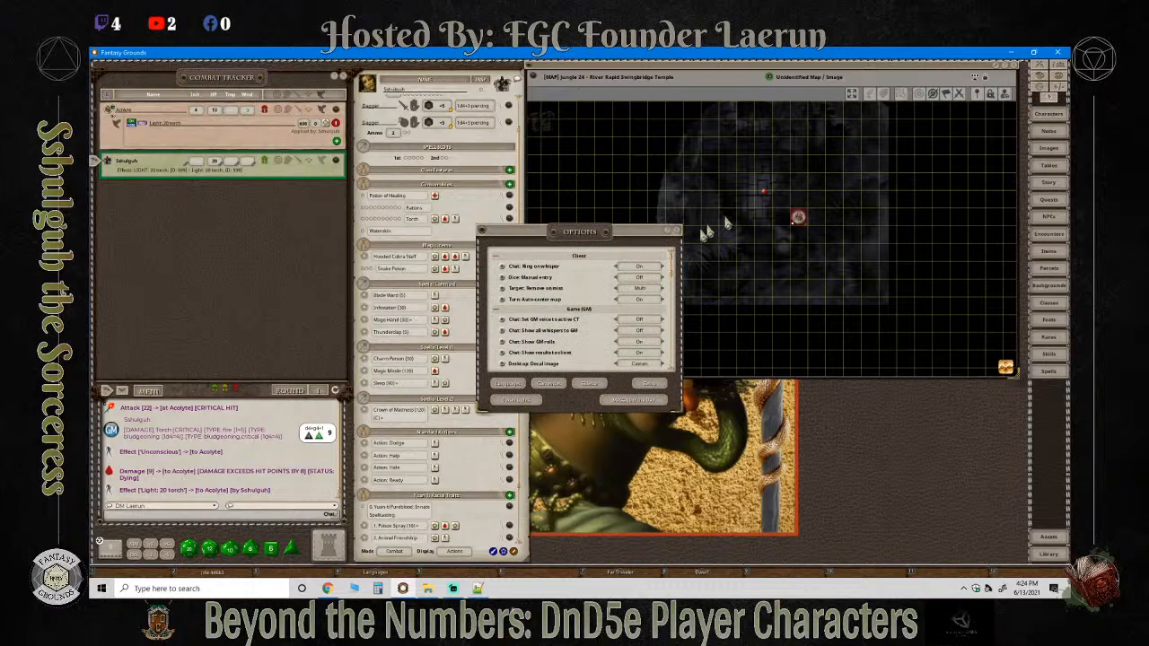
pyautogui.scroll(-5, 637, 335)
pyautogui.scroll(-6, 637, 334)
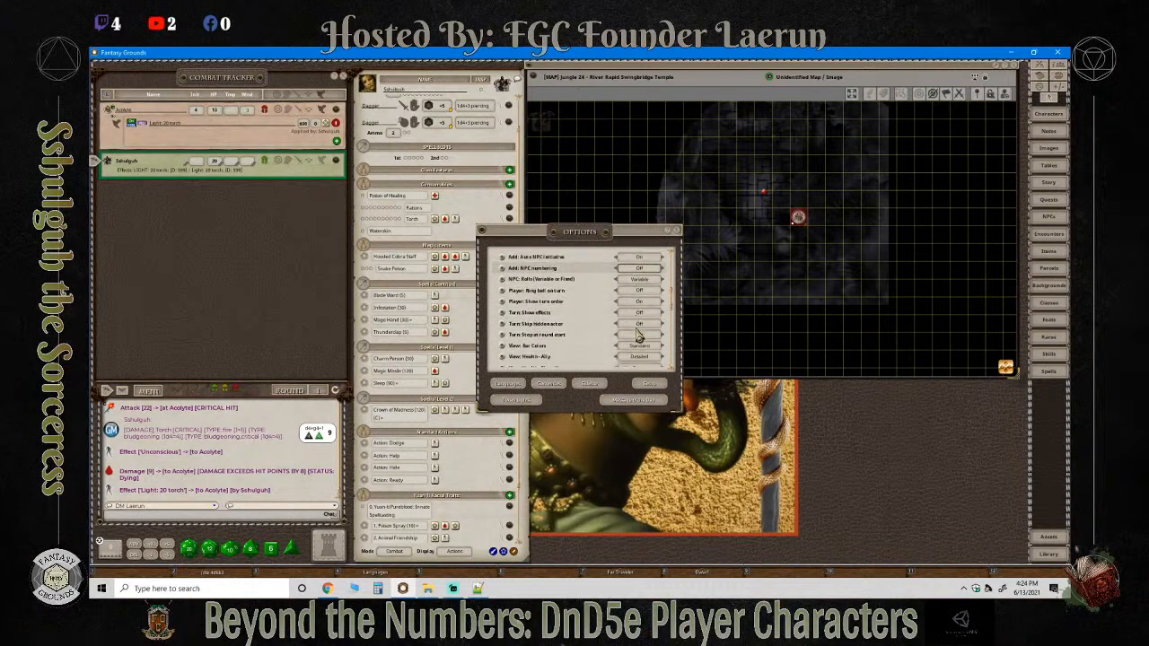
pyautogui.scroll(-6, 638, 336)
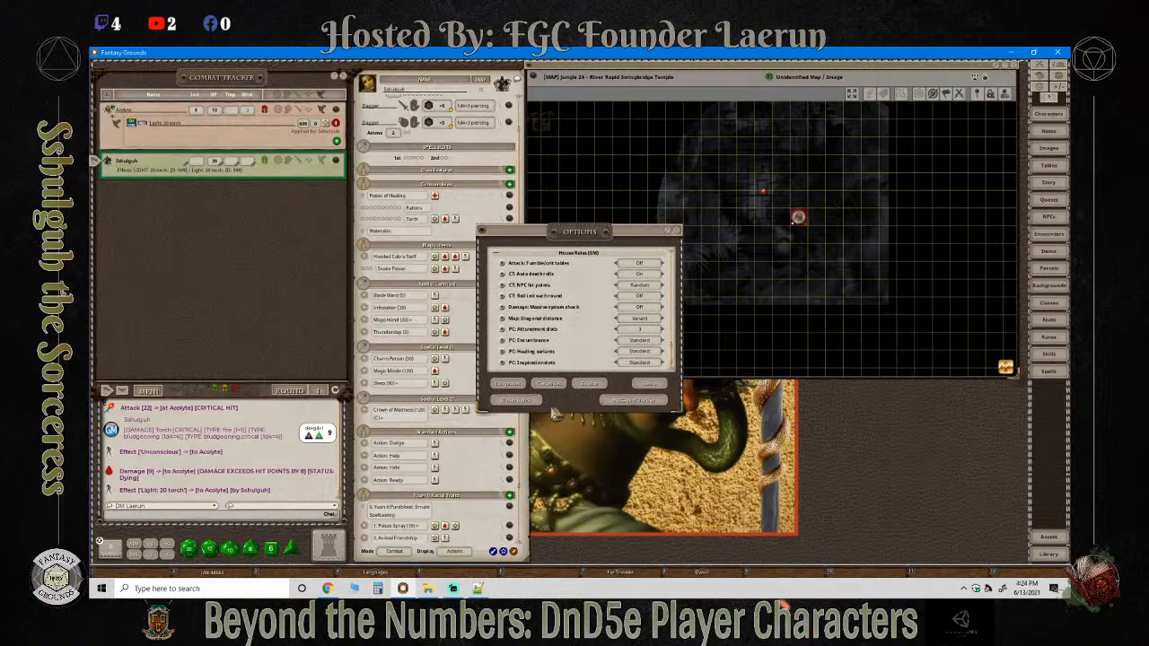
pyautogui.click(521, 401)
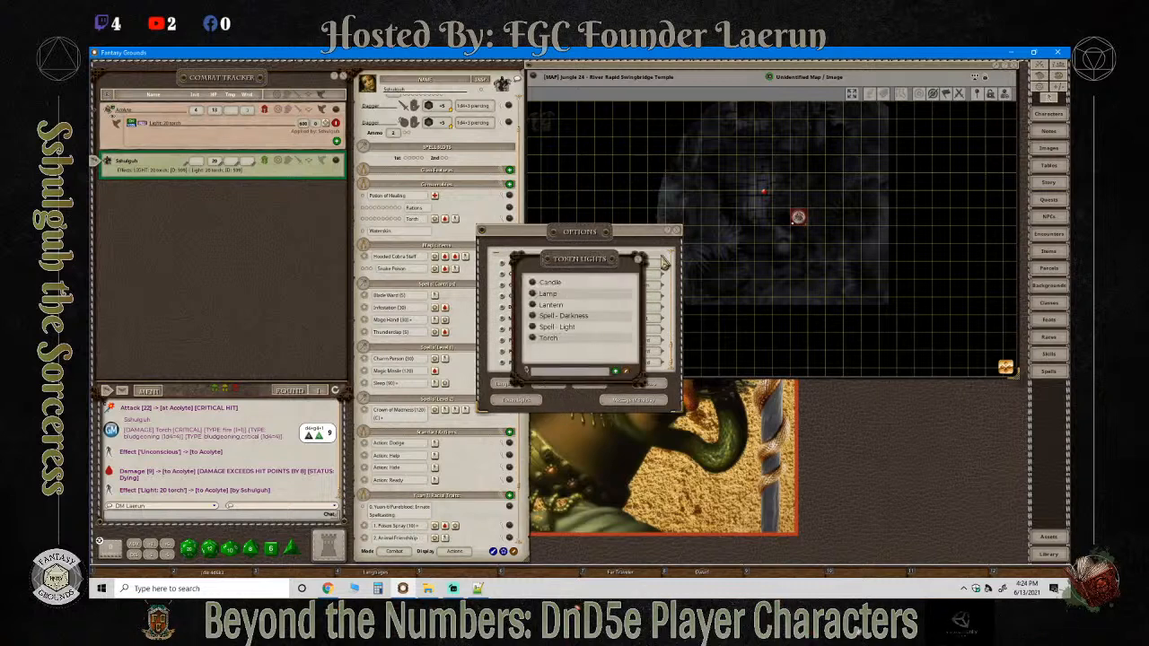
pyautogui.click(675, 232)
pyautogui.moveTo(582, 259); pyautogui.dragTo(649, 143)
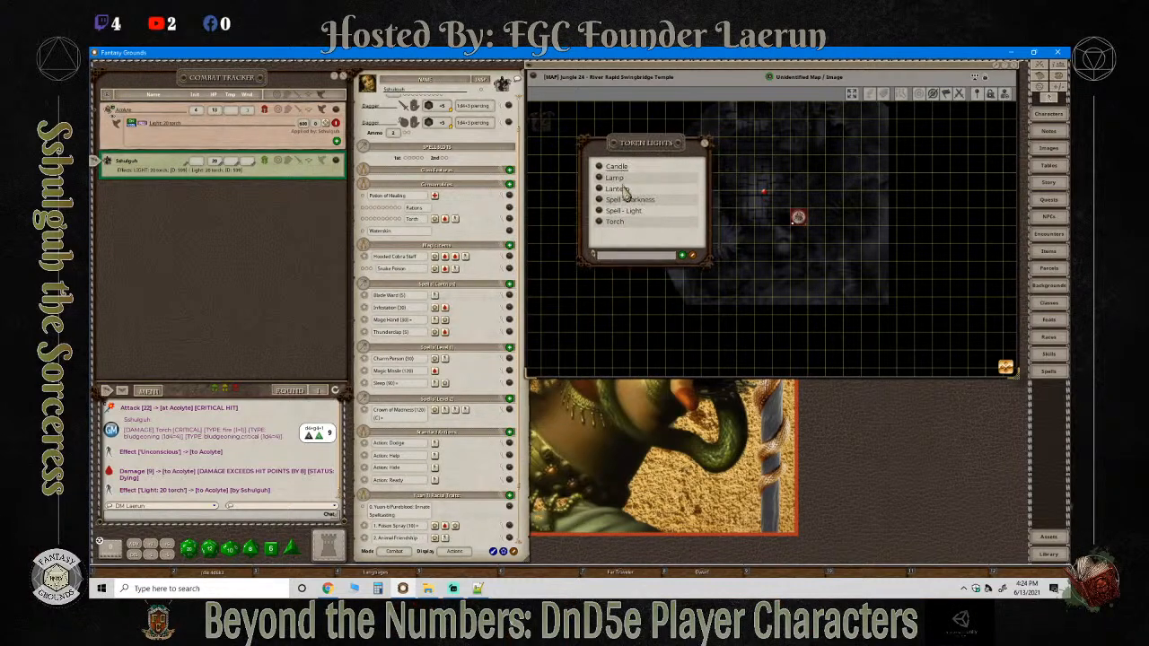
# Examine the settings of the Candle and Torch token light presets.
pyautogui.click(599, 167)
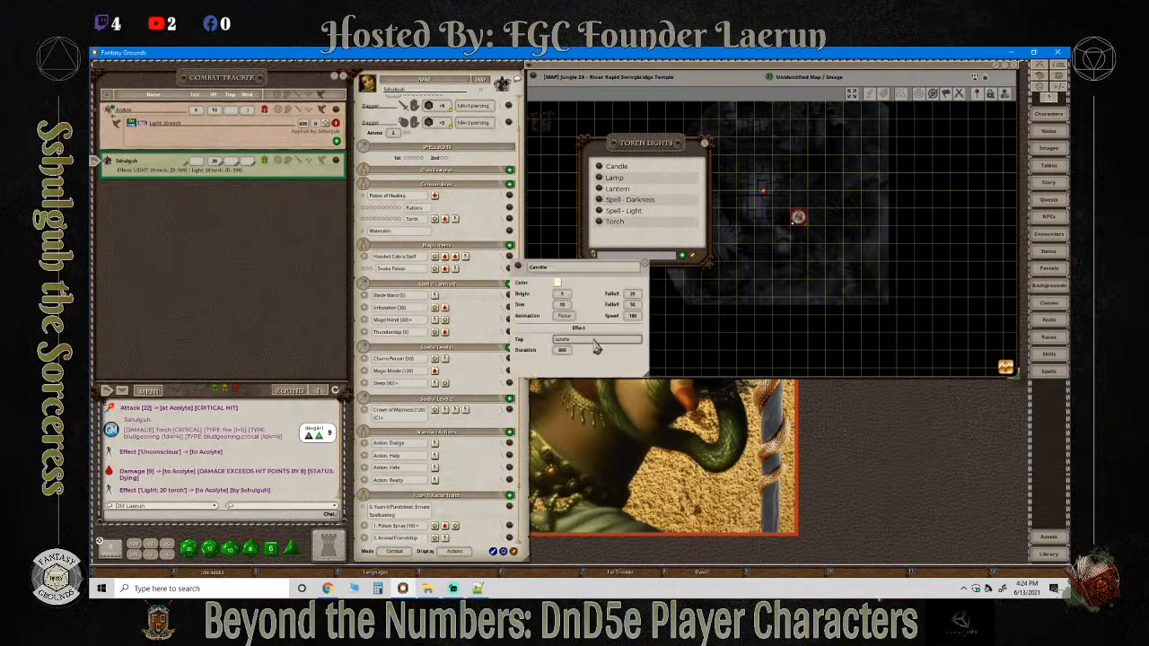
pyautogui.click(645, 267)
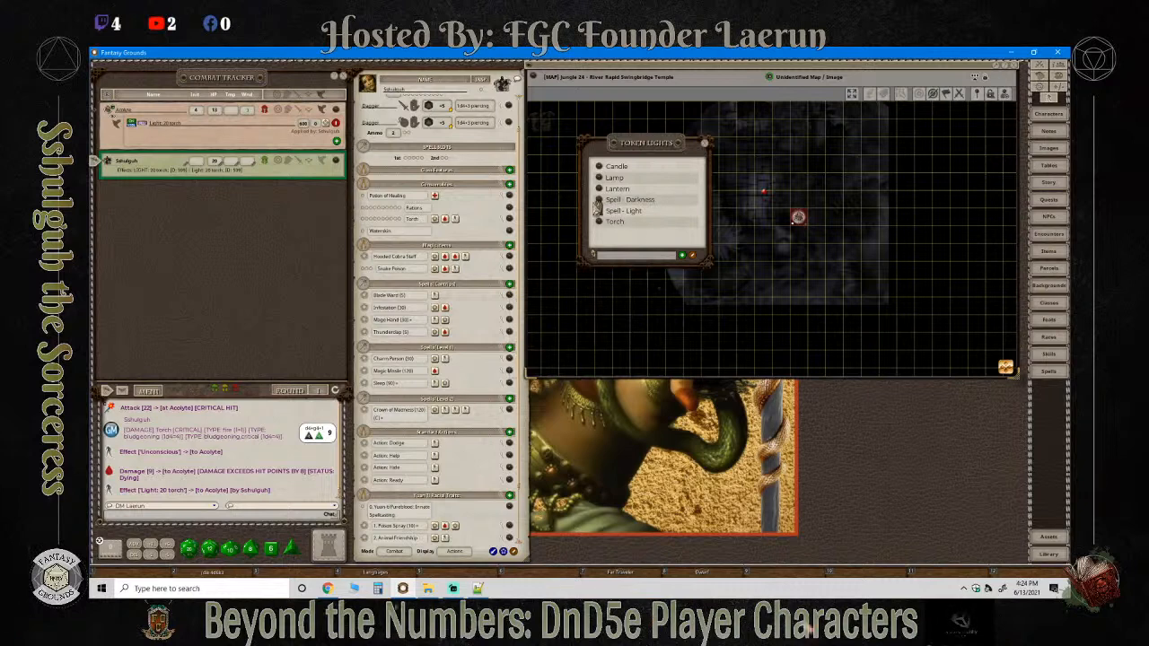
pyautogui.click(599, 222)
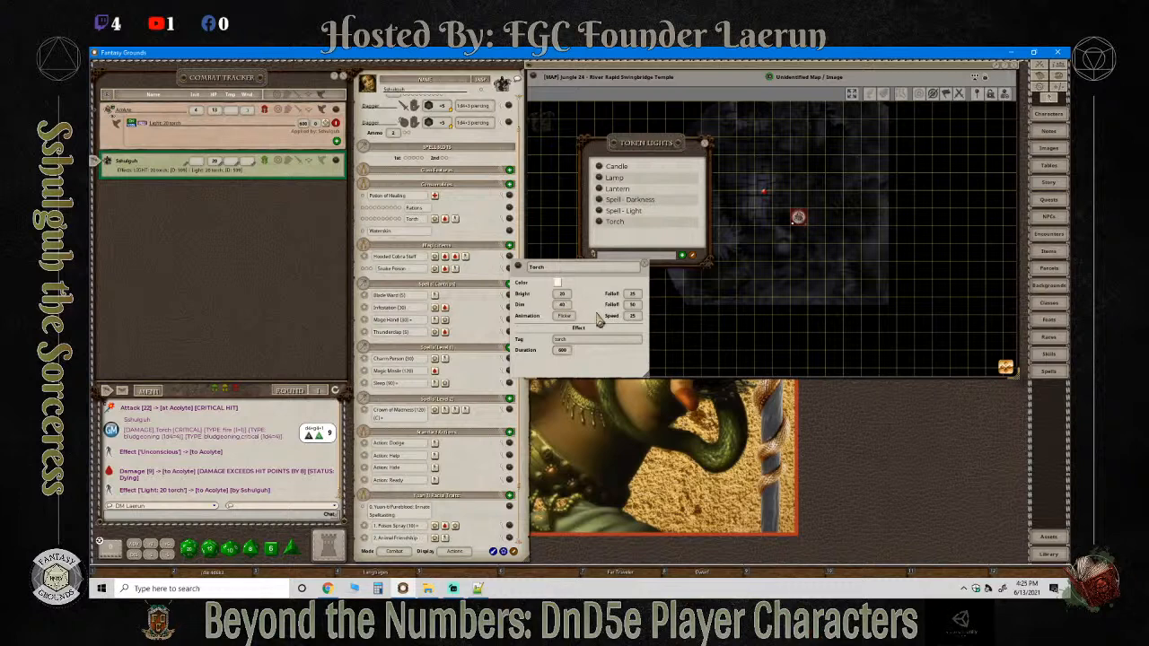
pyautogui.click(645, 265)
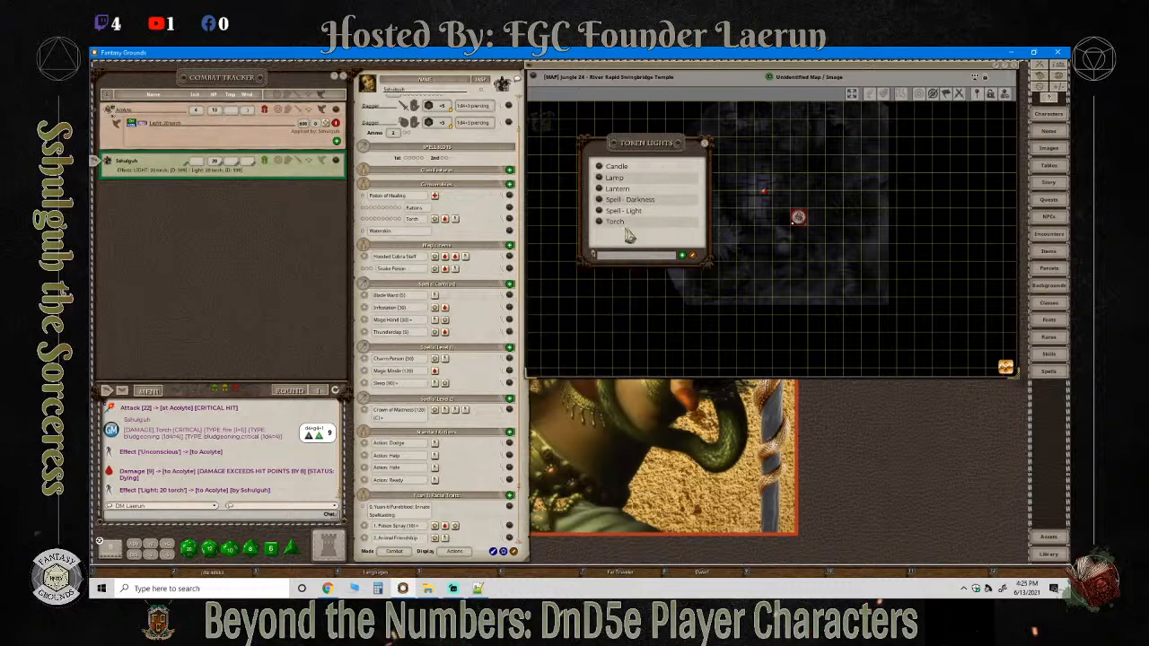
# Create a new token light preset and set its color to magenta with reduced opacity.
pyautogui.click(687, 258)
pyautogui.click(600, 169)
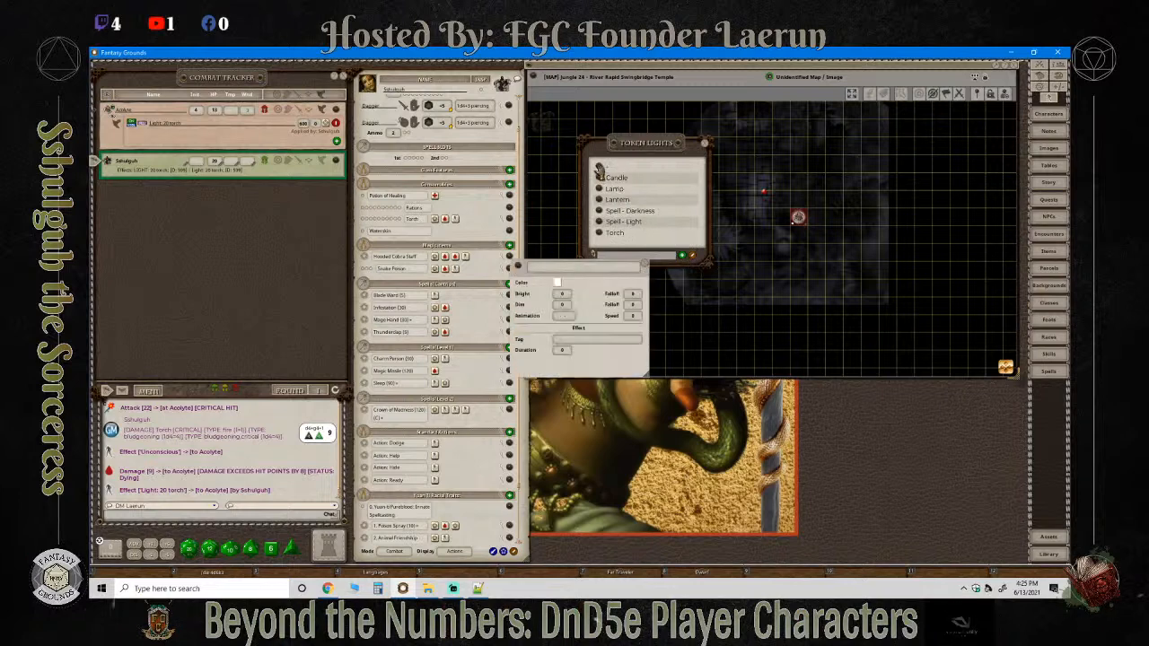
pyautogui.click(557, 283)
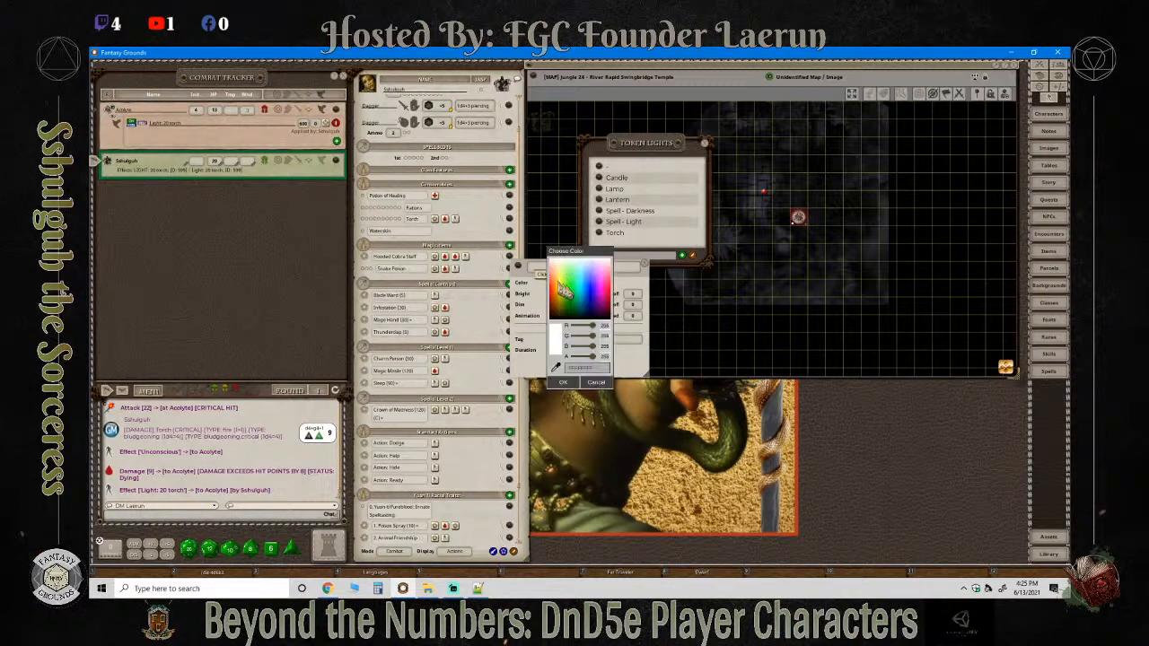
pyautogui.click(603, 283)
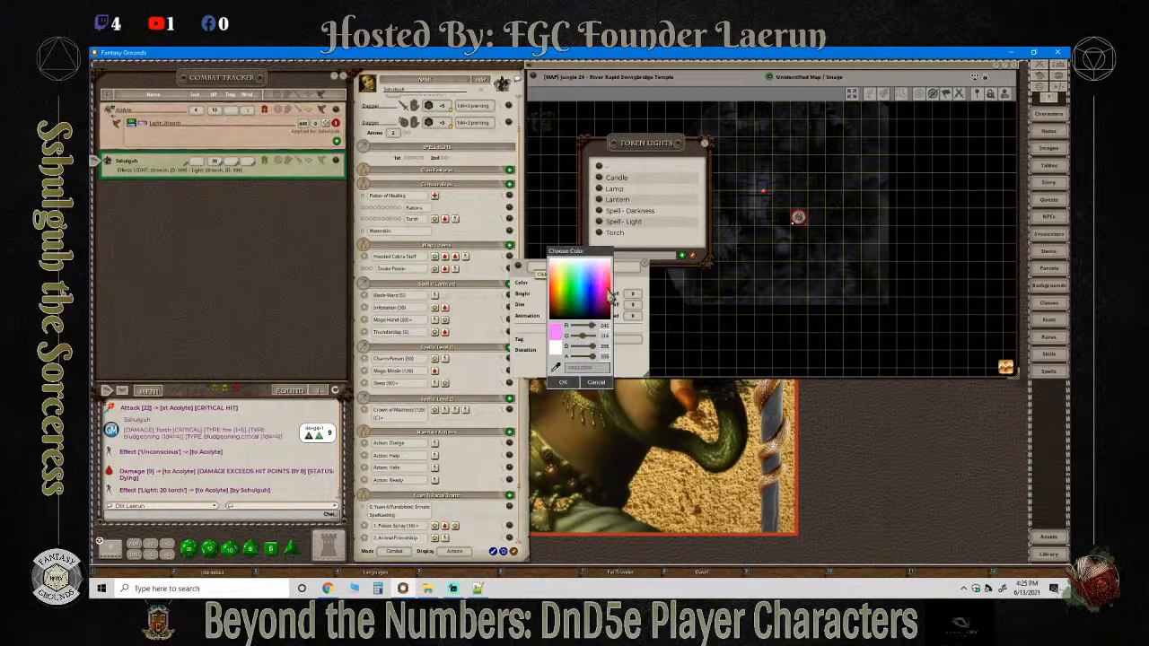
pyautogui.click(602, 297)
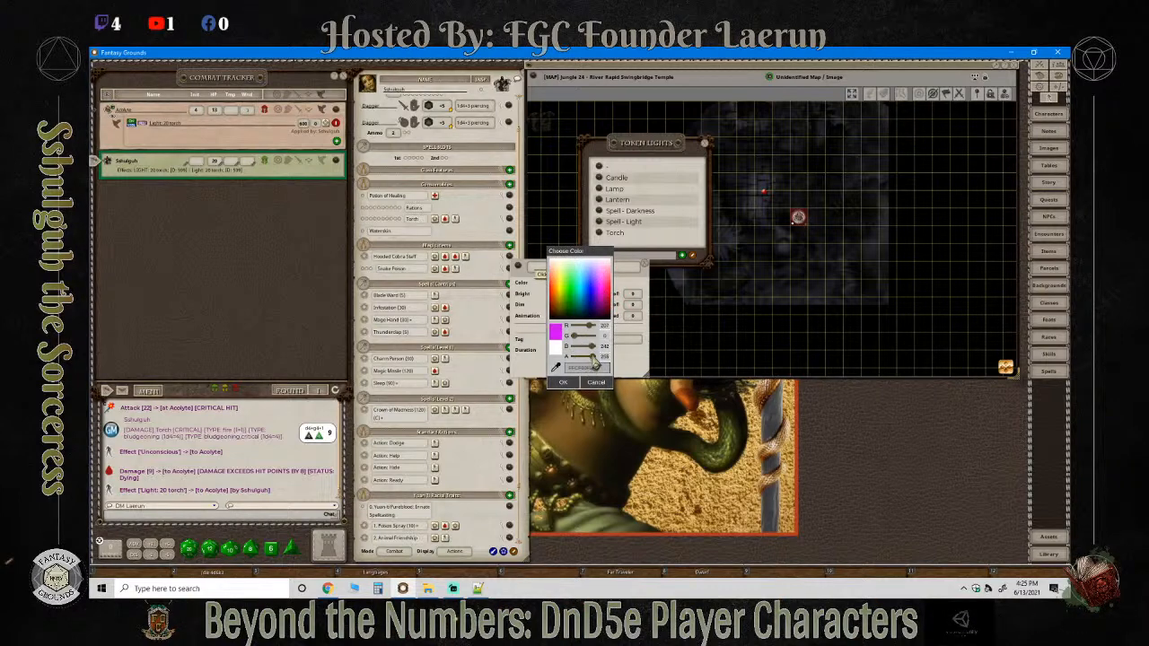
pyautogui.moveTo(588, 357); pyautogui.dragTo(585, 357)
pyautogui.click(564, 383)
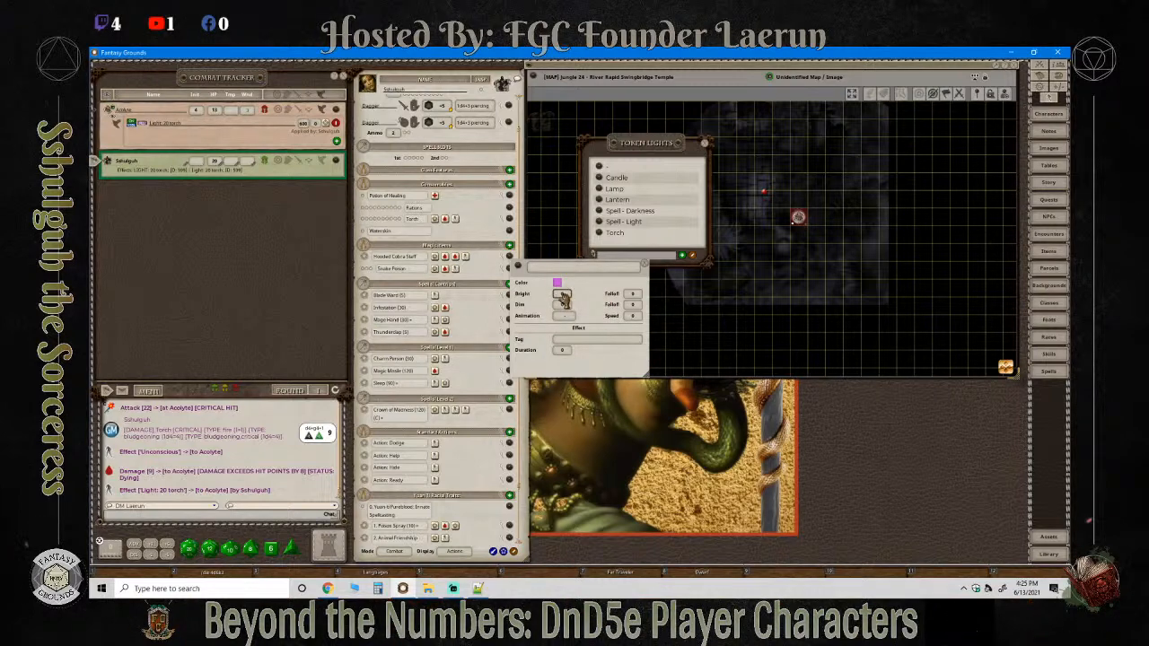
# Set the new light's bright radius to 5 with falloff 10, and its dim radius to 15 with falloff 20.
pyautogui.click(561, 296)
pyautogui.write('10')
pyautogui.click(562, 305)
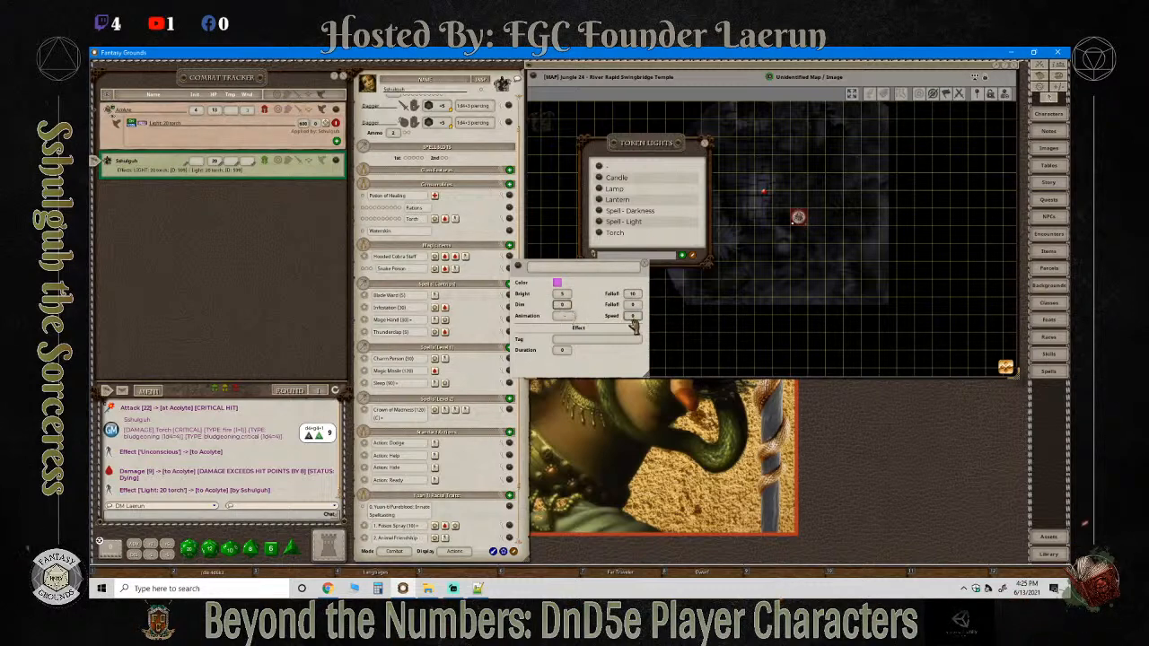
pyautogui.write('15')
pyautogui.write('20')
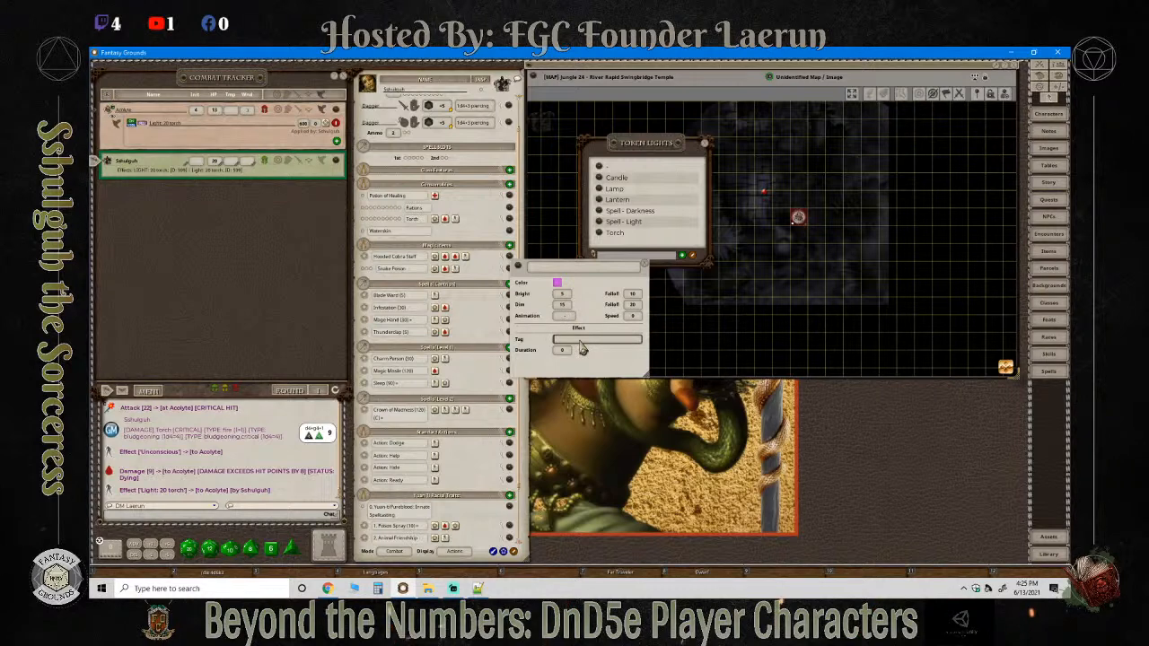
# Check the Spell - Light preset's tag and set the new light's effect tag to "light".
pyautogui.click(588, 343)
pyautogui.write('magic')
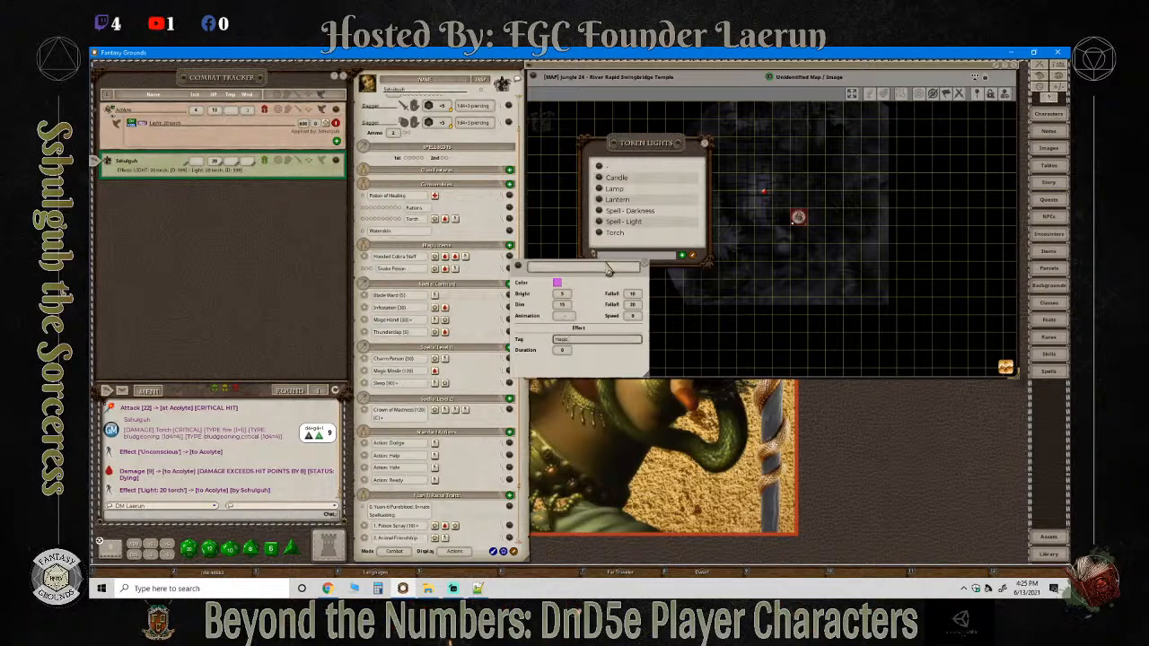
pyautogui.click(602, 224)
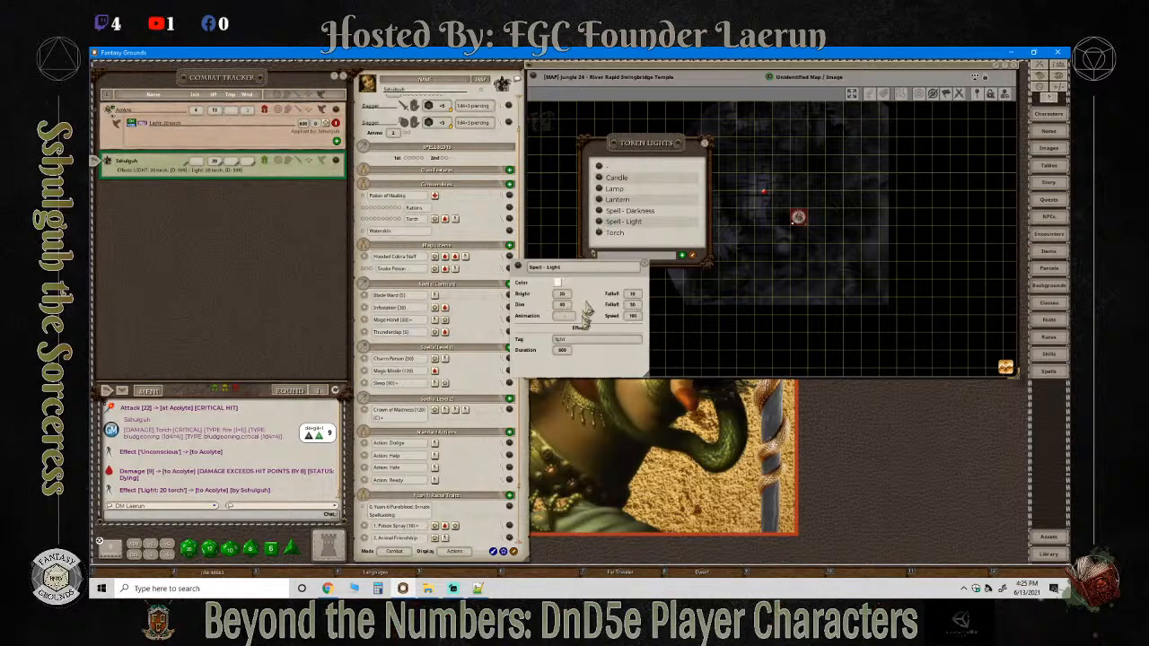
pyautogui.click(643, 266)
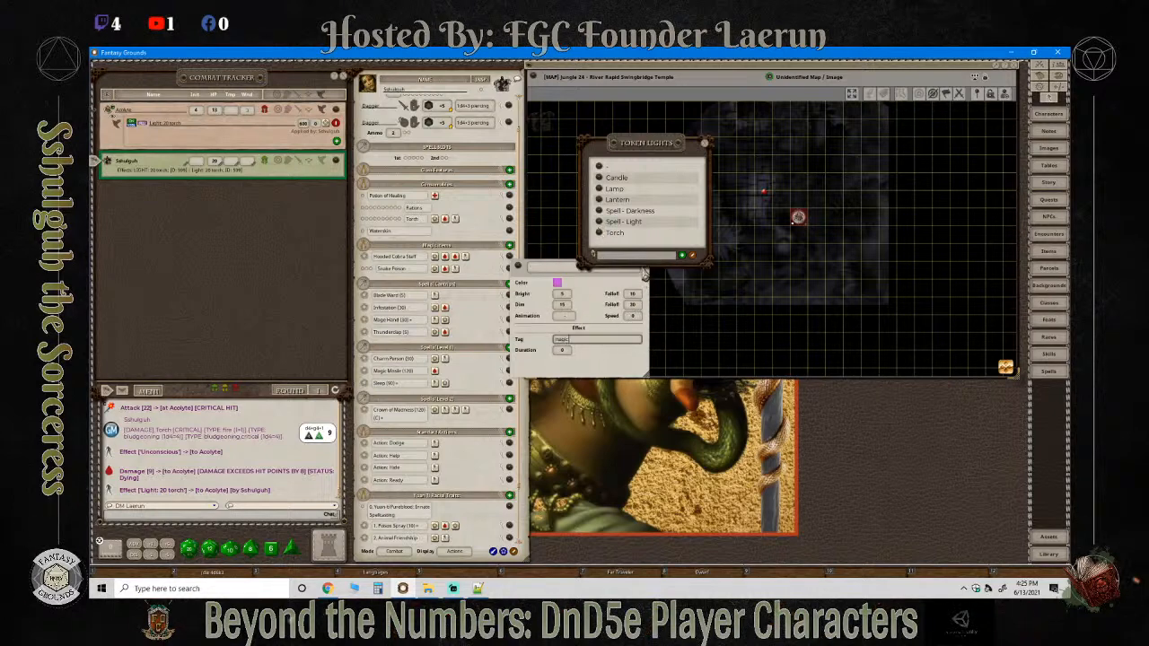
pyautogui.click(579, 337)
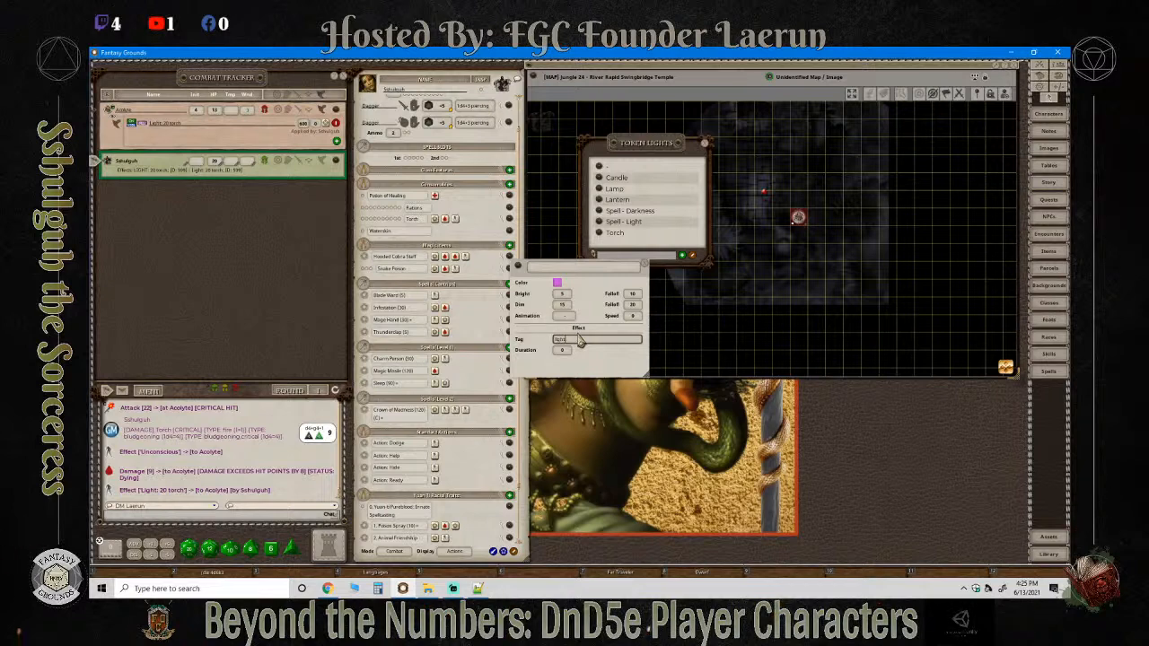
# Set the new light's duration to 10, name it "Farie Fire", and close the Token Lights list.
pyautogui.click(564, 351)
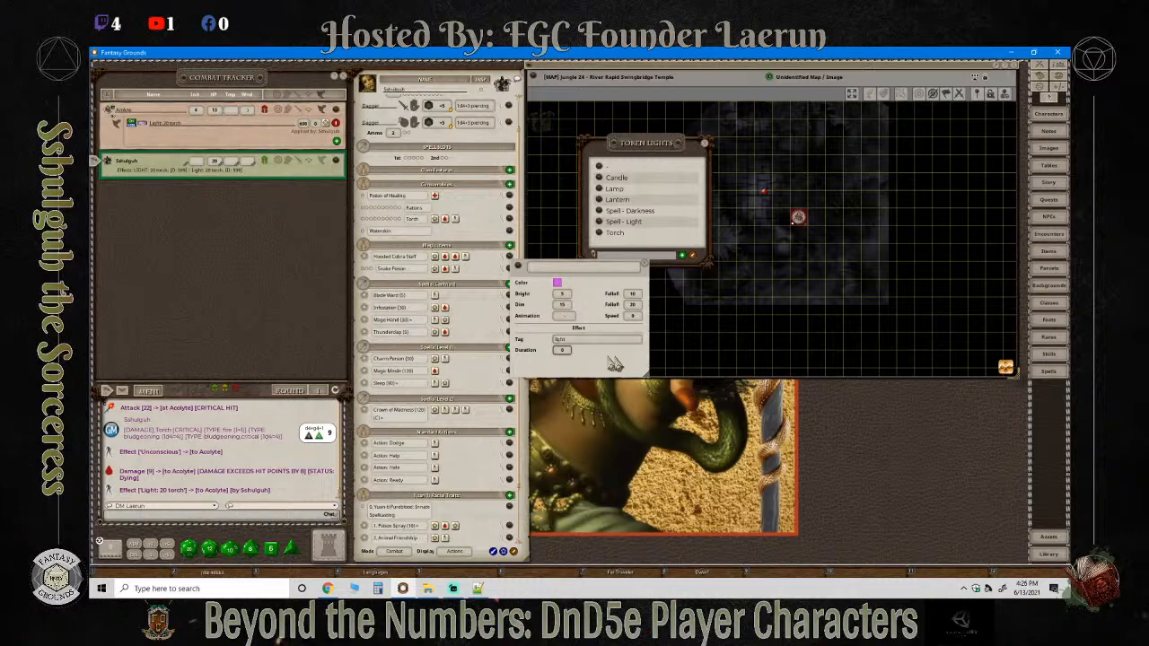
pyautogui.write('10')
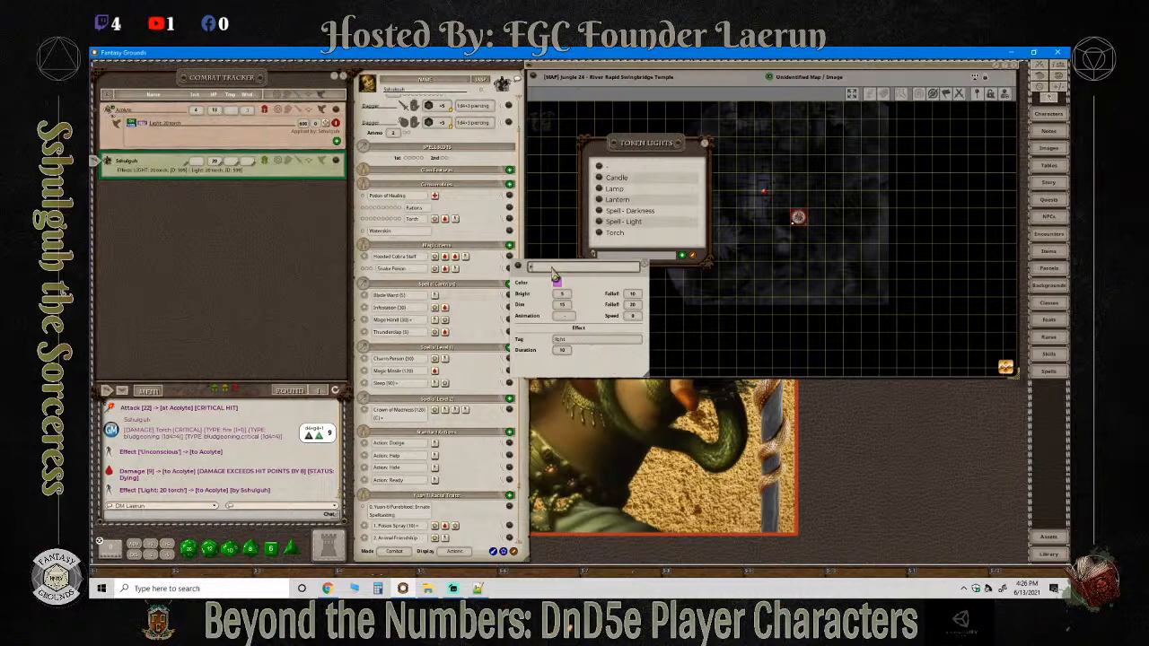
pyautogui.write('Faerie Fire')
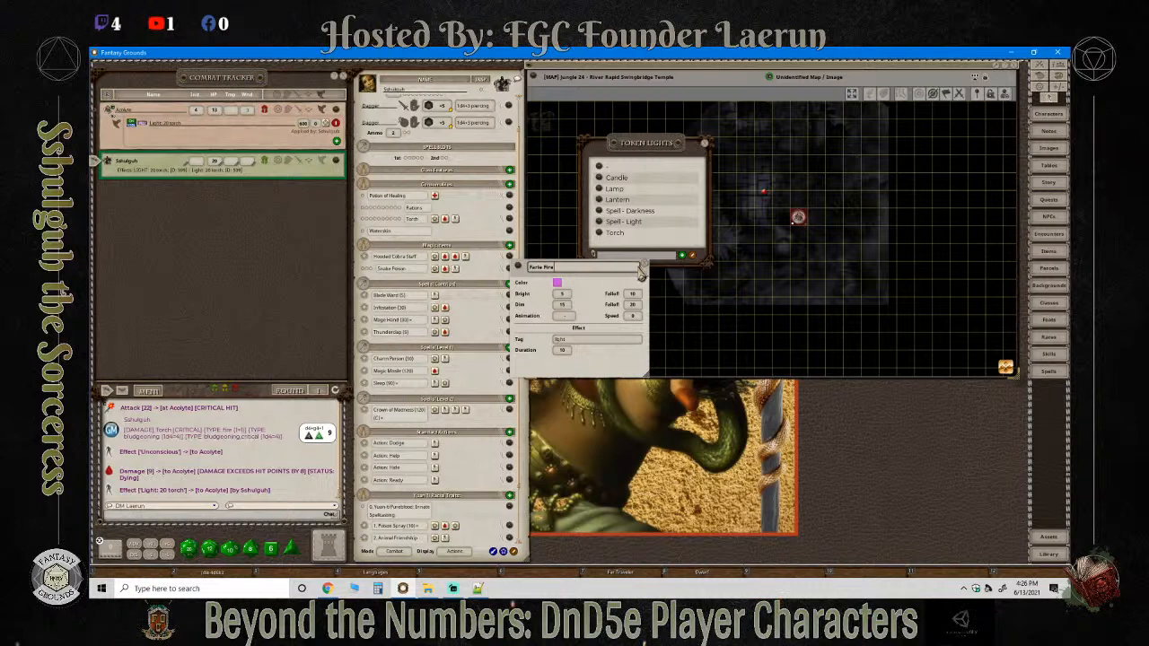
pyautogui.click(644, 267)
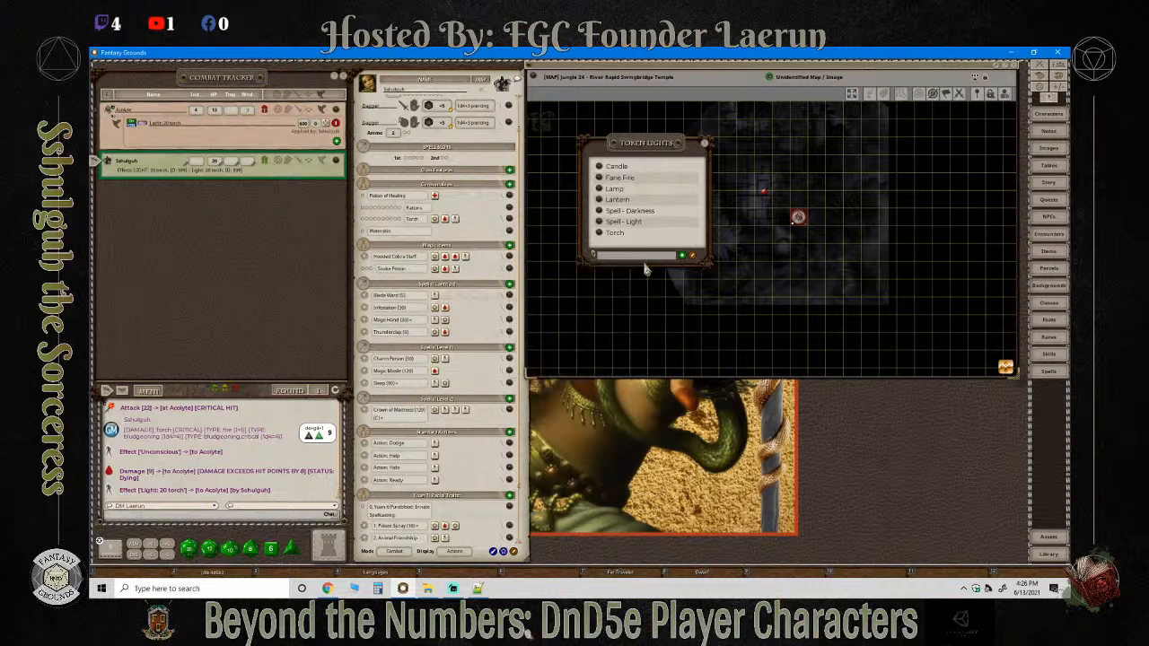
pyautogui.click(705, 144)
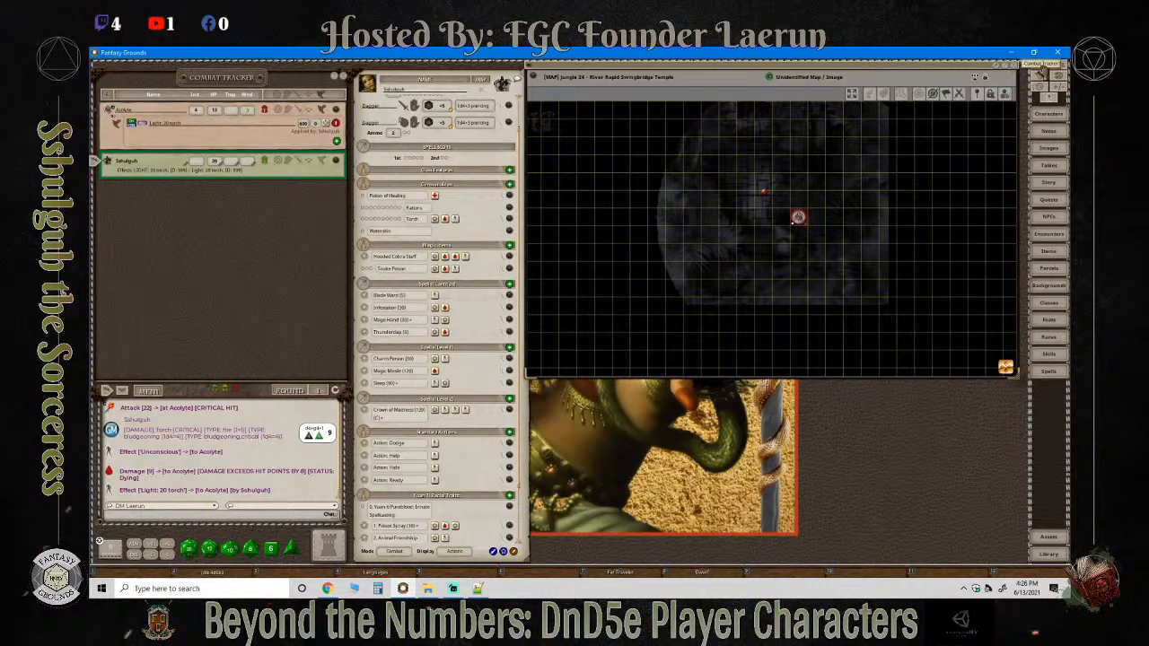
# Replace the Acolyte's 20-foot torch effect in the combat tracker with the Farie Fire light from the Effects presets.
pyautogui.click(1052, 99)
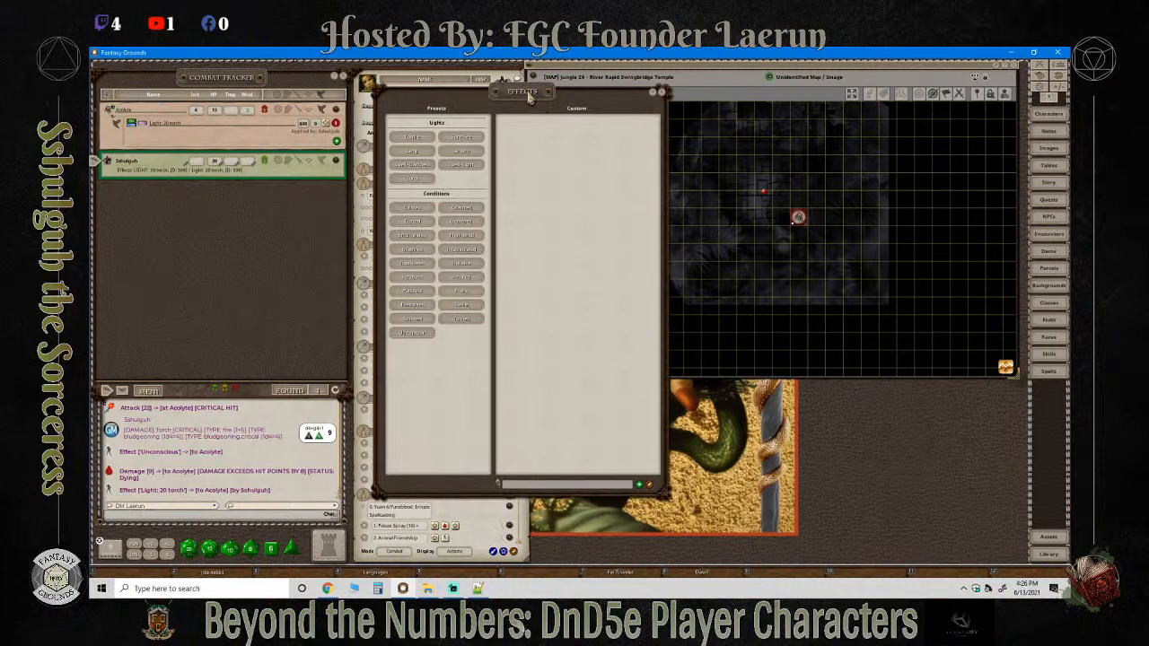
pyautogui.moveTo(521, 87); pyautogui.dragTo(744, 96)
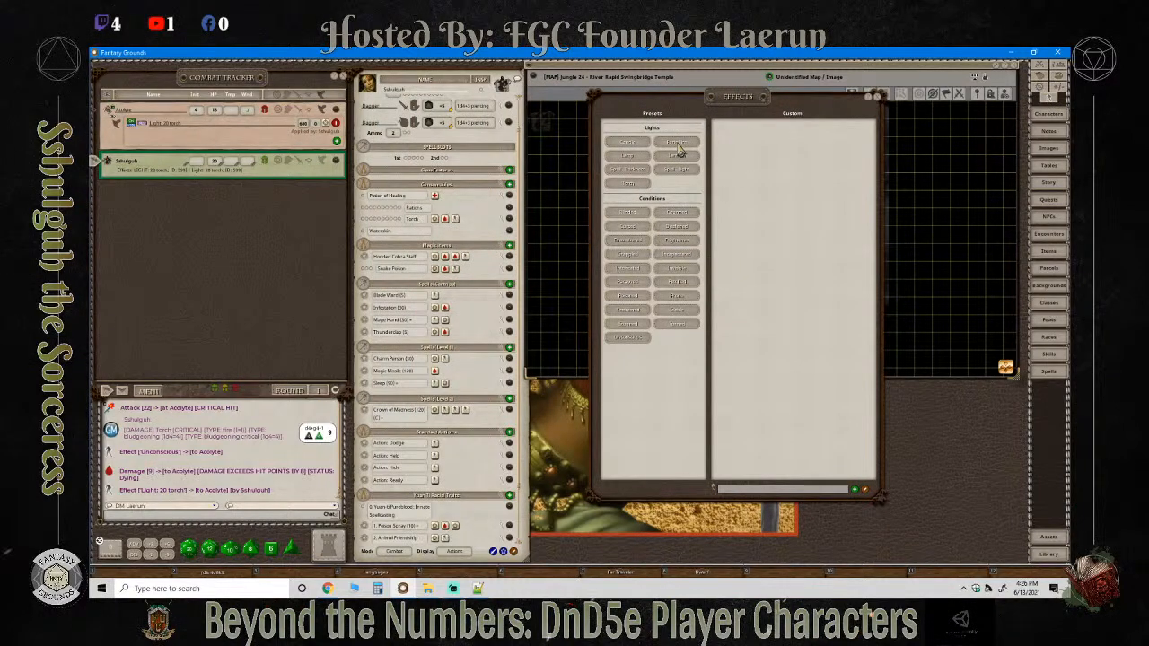
pyautogui.moveTo(748, 100); pyautogui.dragTo(390, 228)
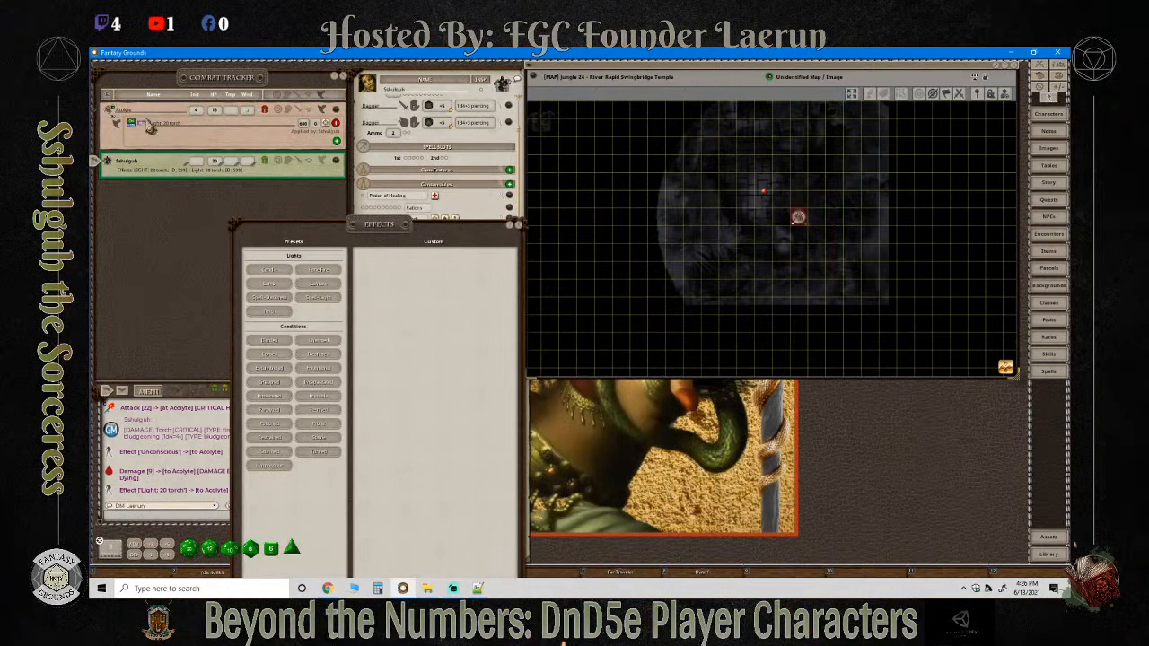
pyautogui.click(336, 123)
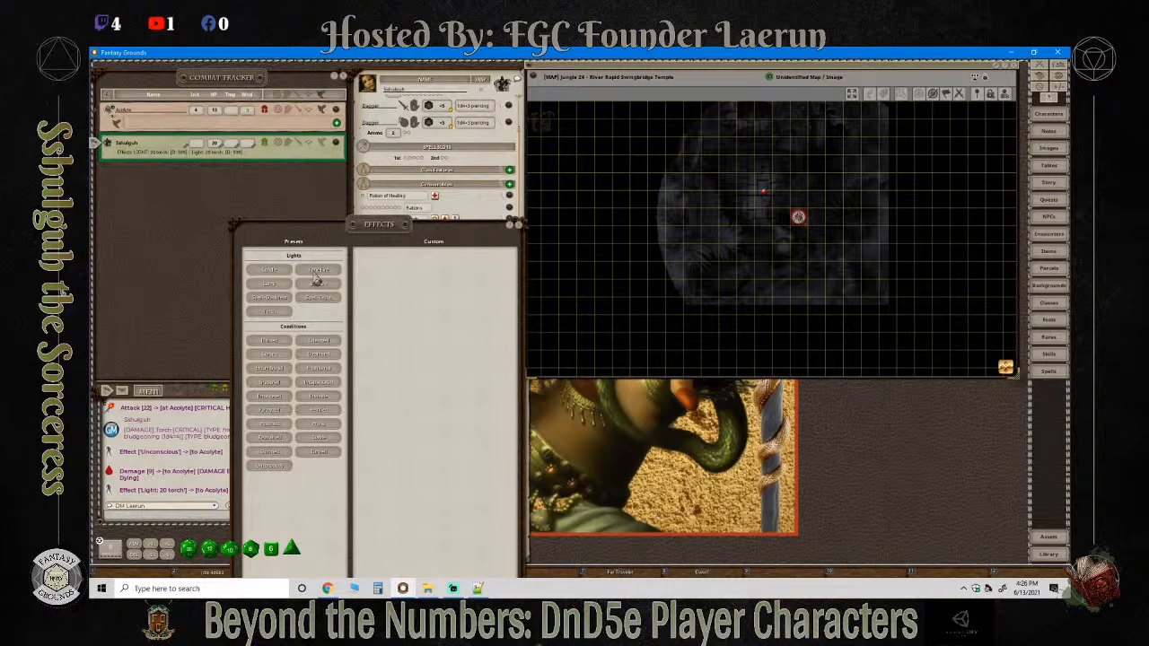
pyautogui.moveTo(317, 271); pyautogui.dragTo(159, 119)
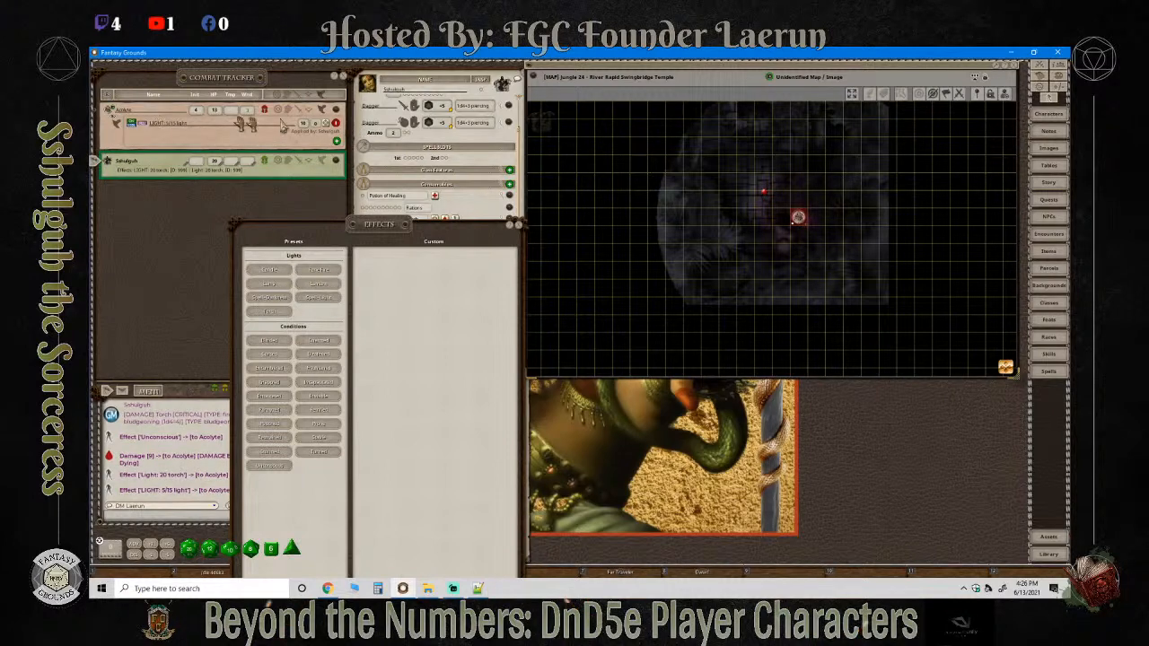
# Examine the Farie Fire light around the Acolyte on the map, and close the Effects window.
pyautogui.scroll(3, 830, 218)
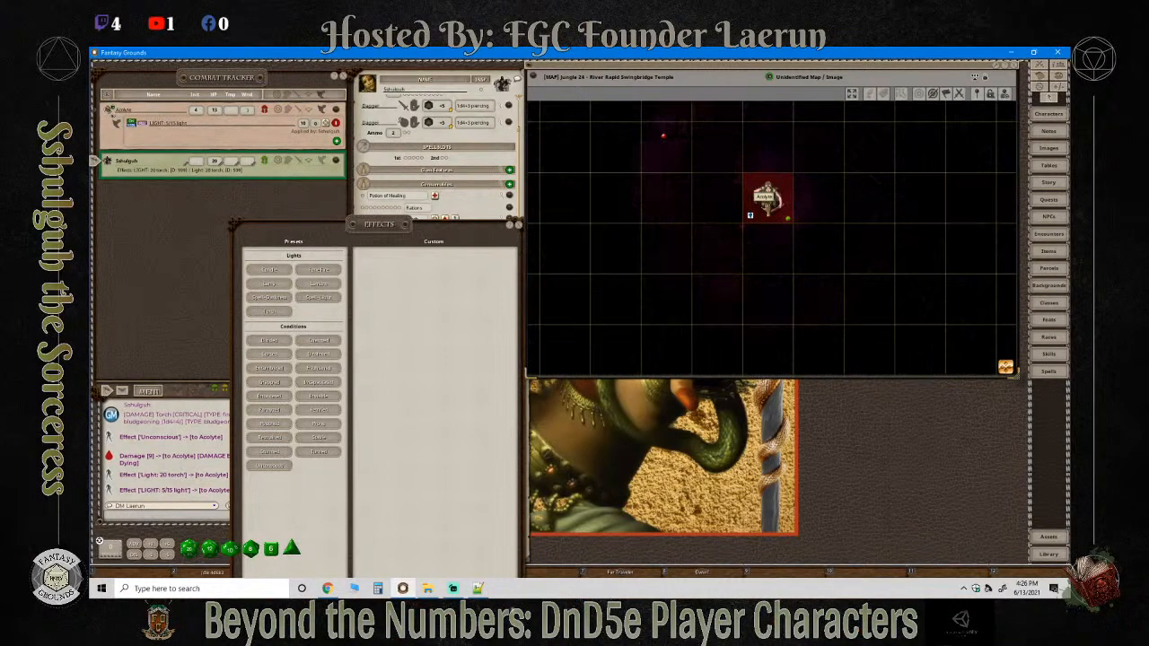
pyautogui.scroll(-2, 758, 173)
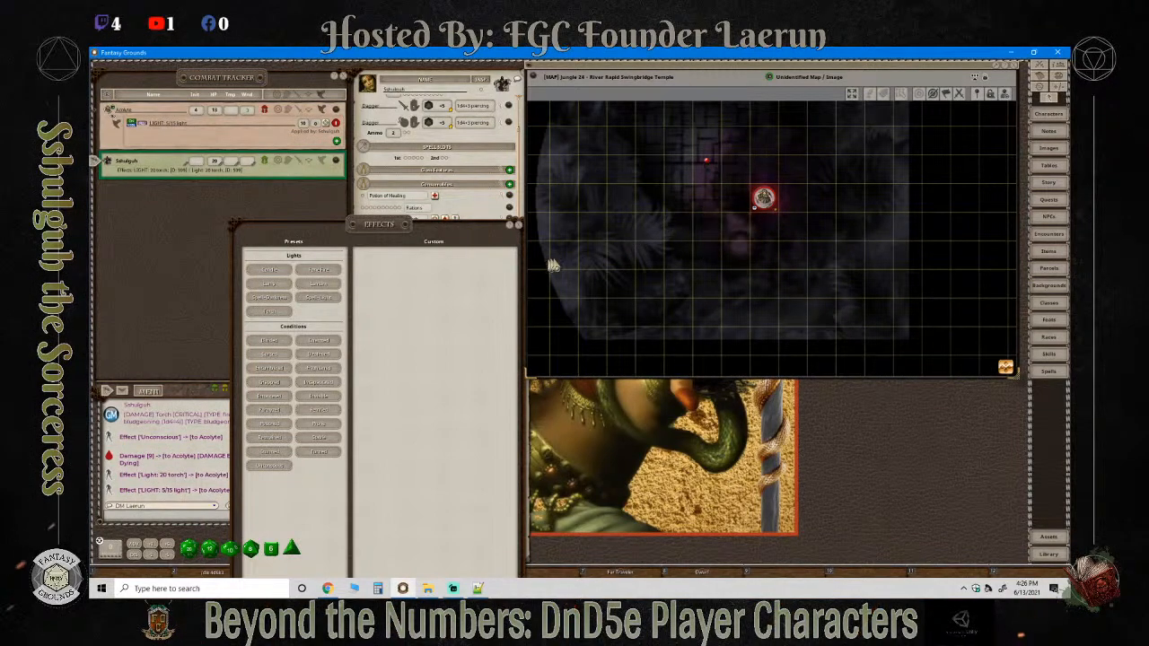
pyautogui.scroll(-2, 543, 269)
pyautogui.scroll(2, 538, 274)
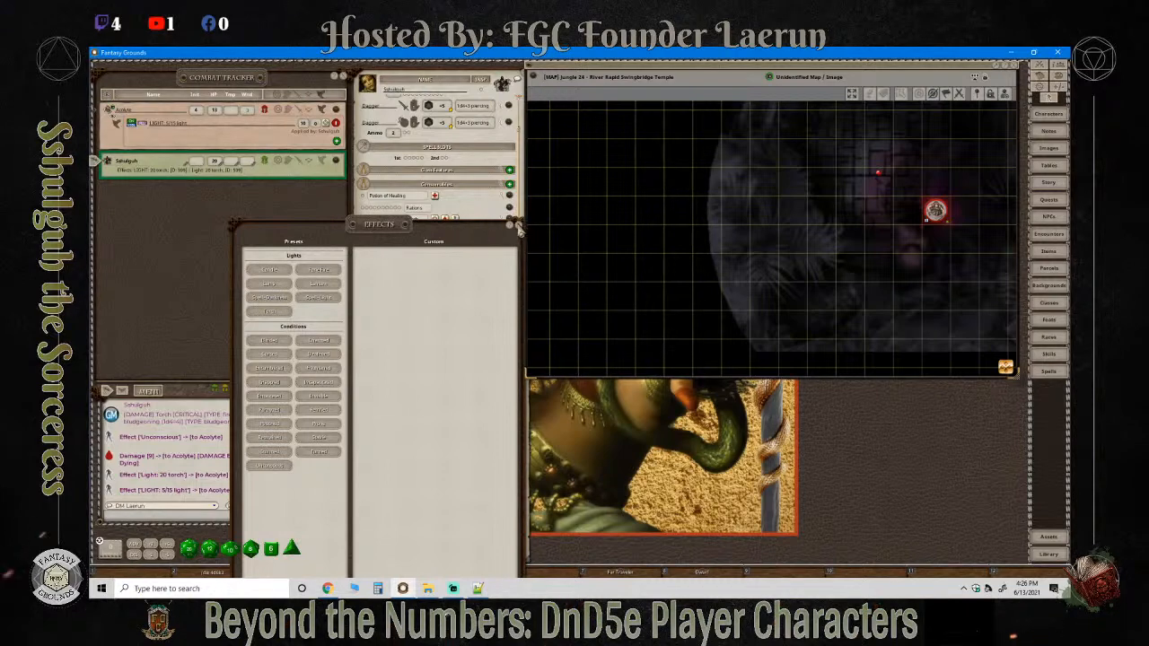
pyautogui.moveTo(519, 229); pyautogui.dragTo(420, 229)
pyautogui.click(423, 232)
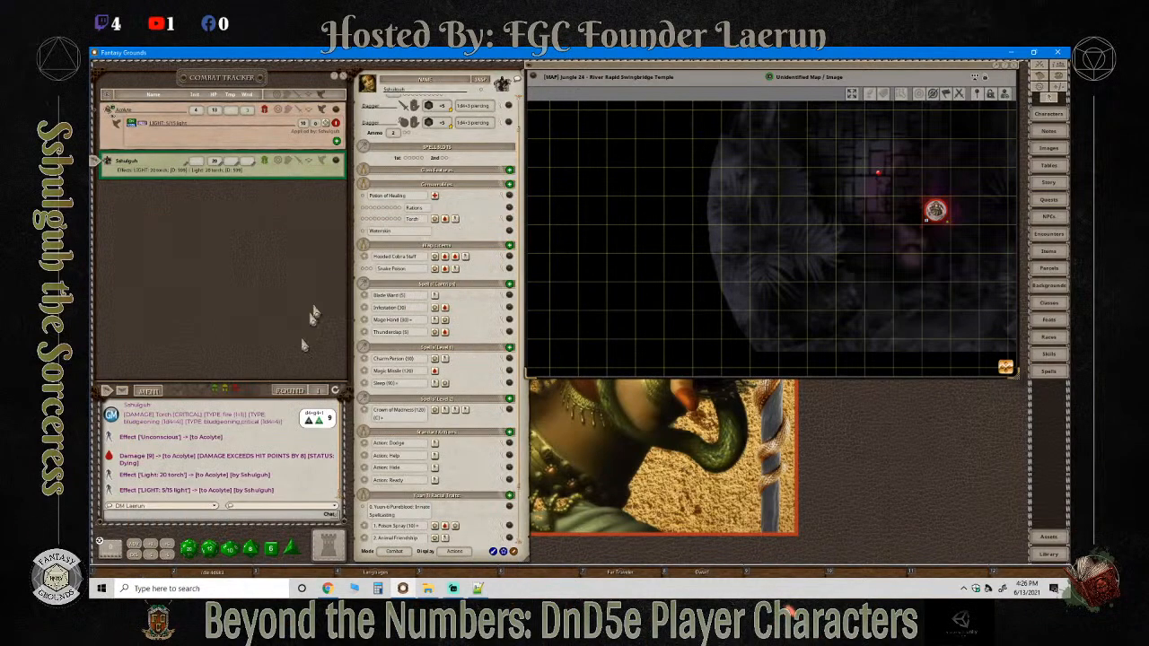
# Switch to Chrome, bring up the Player and NPC Token Vision on Maps wiki page, and close its enlarged image.
pyautogui.click(327, 587)
pyautogui.click(257, 75)
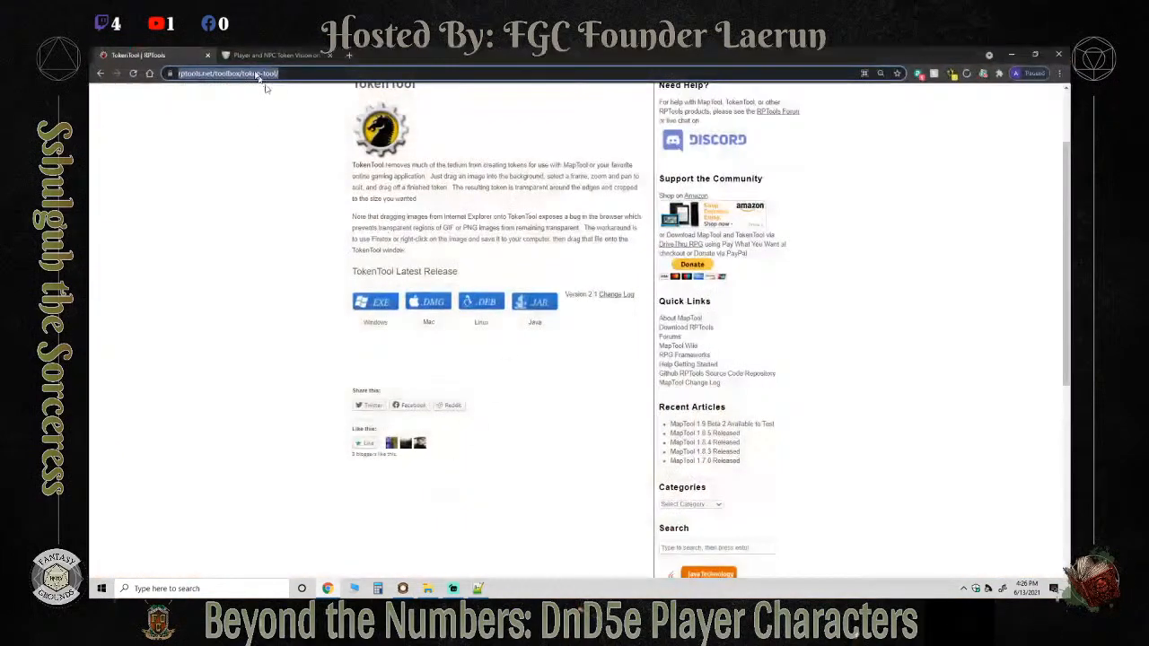
pyautogui.click(270, 56)
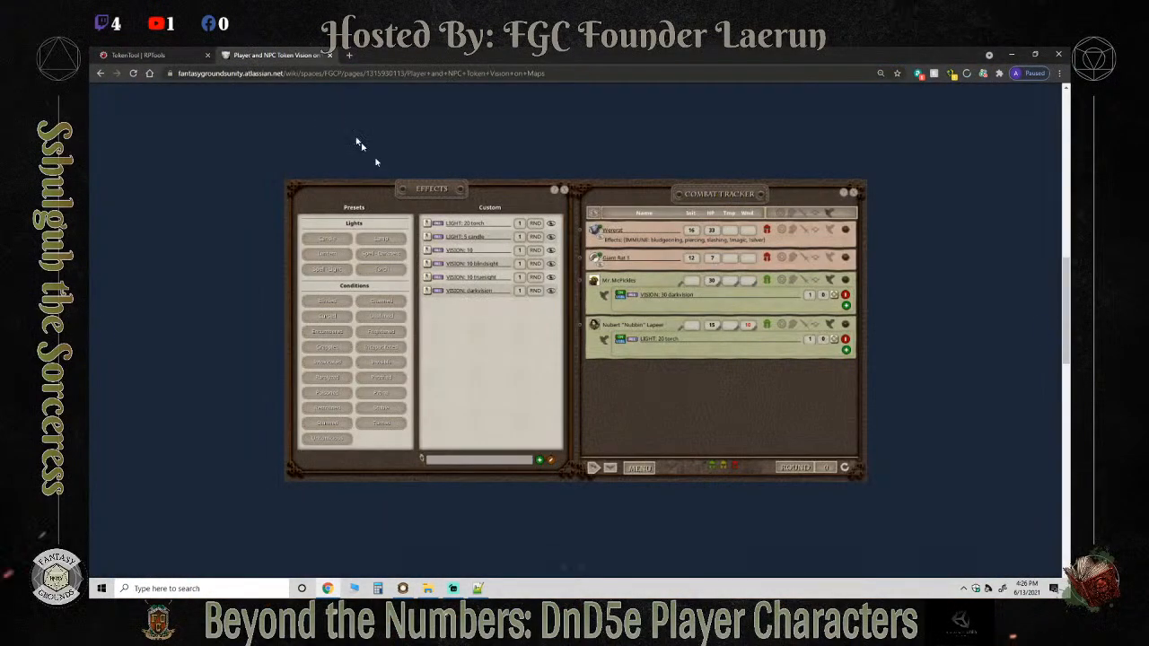
pyautogui.click(327, 166)
pyautogui.scroll(3, 341, 207)
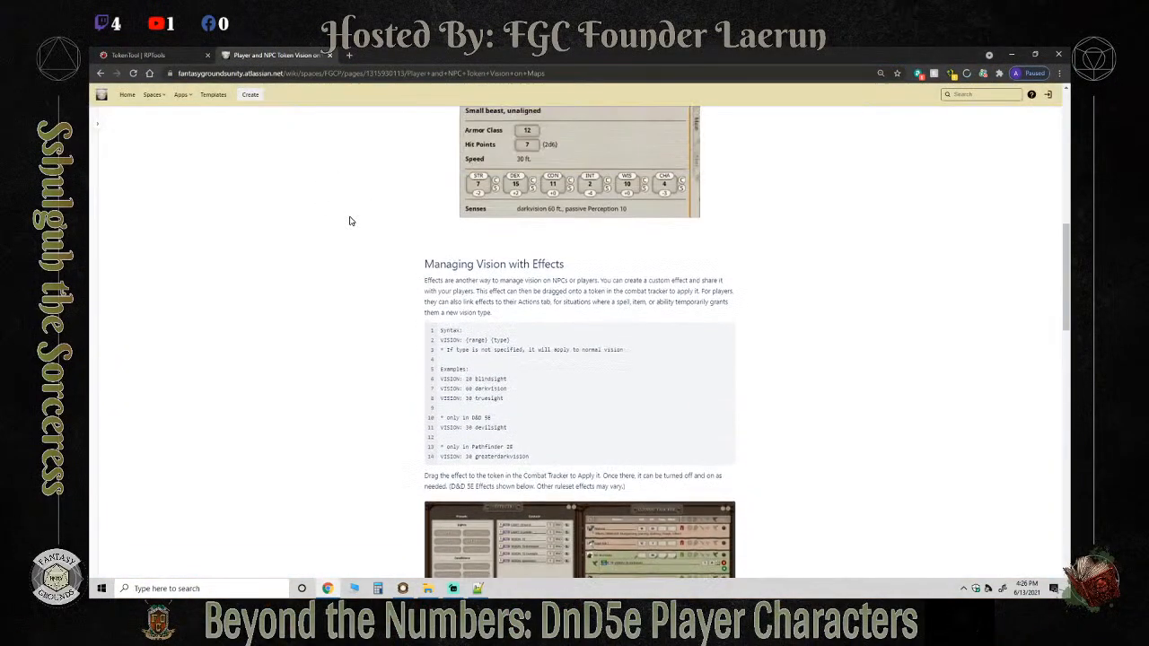
pyautogui.scroll(4, 329, 207)
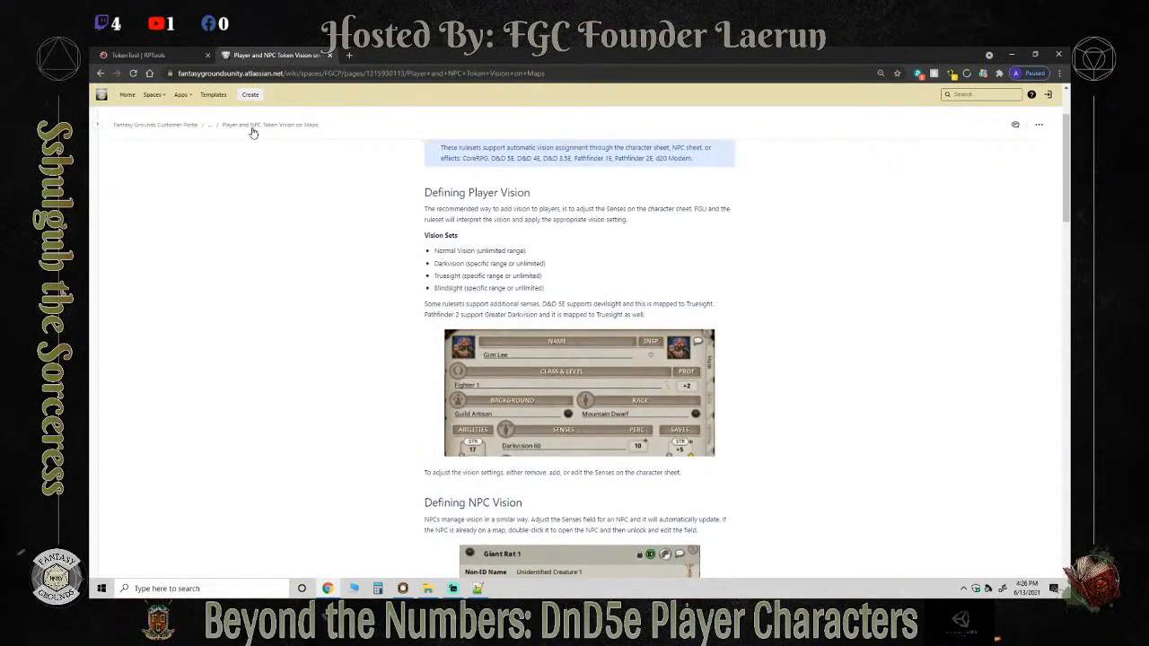
# Open the Interacting with Tabletop guide index and look through its Player and NPC Token Vision on Maps article.
pyautogui.click(213, 131)
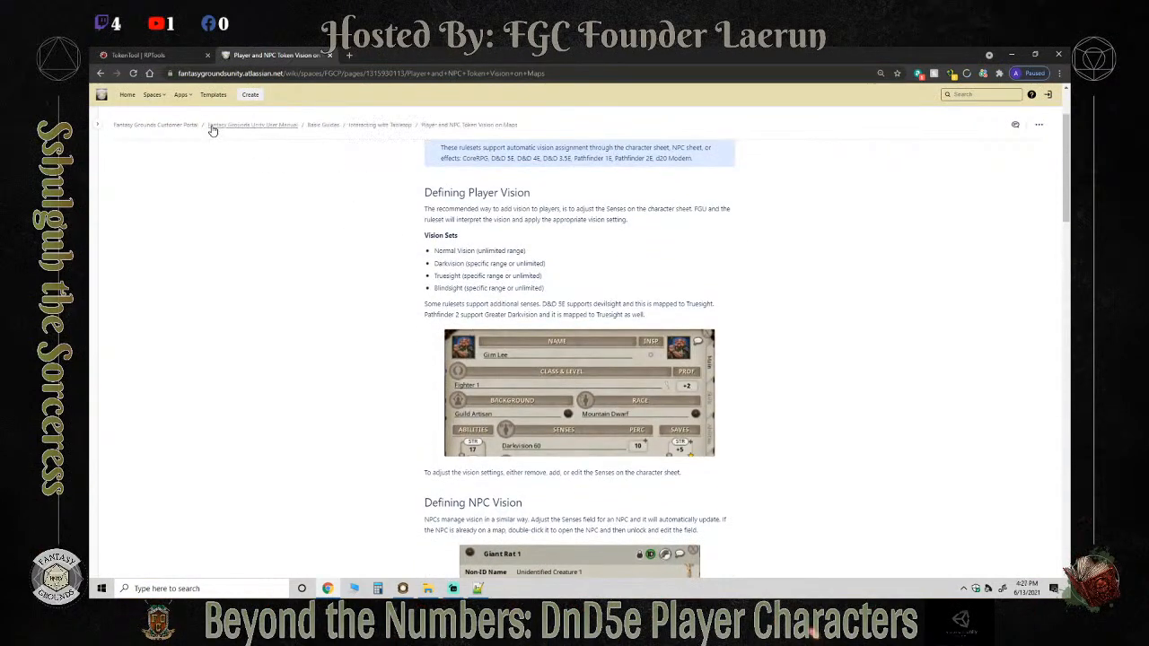
pyautogui.click(383, 128)
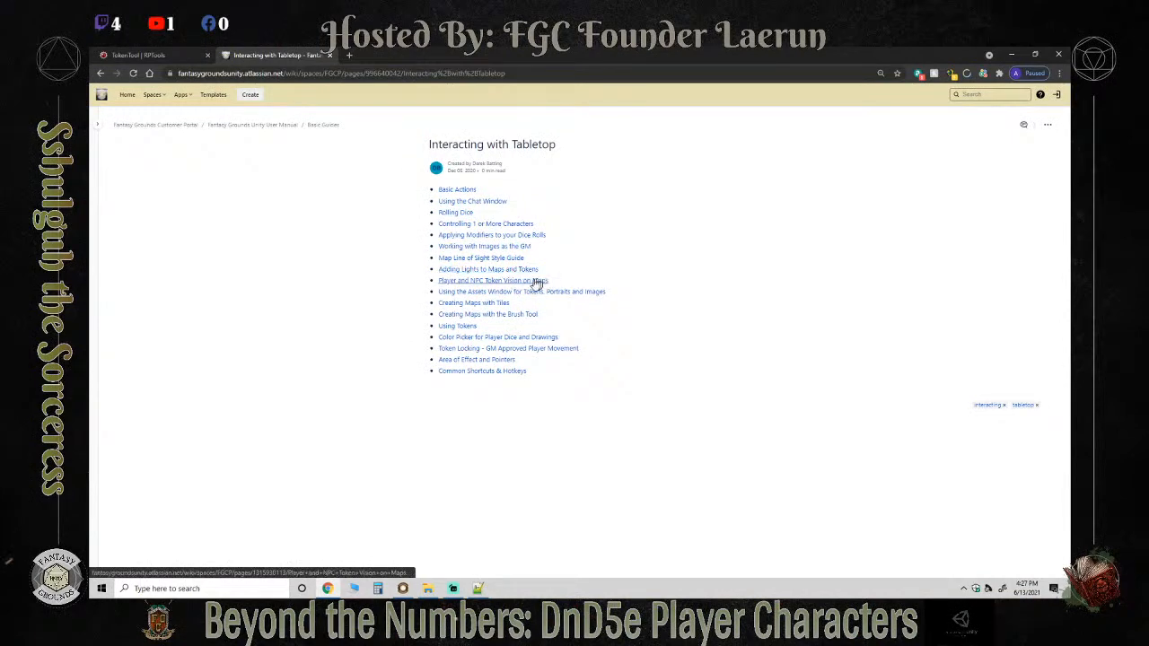
pyautogui.click(514, 282)
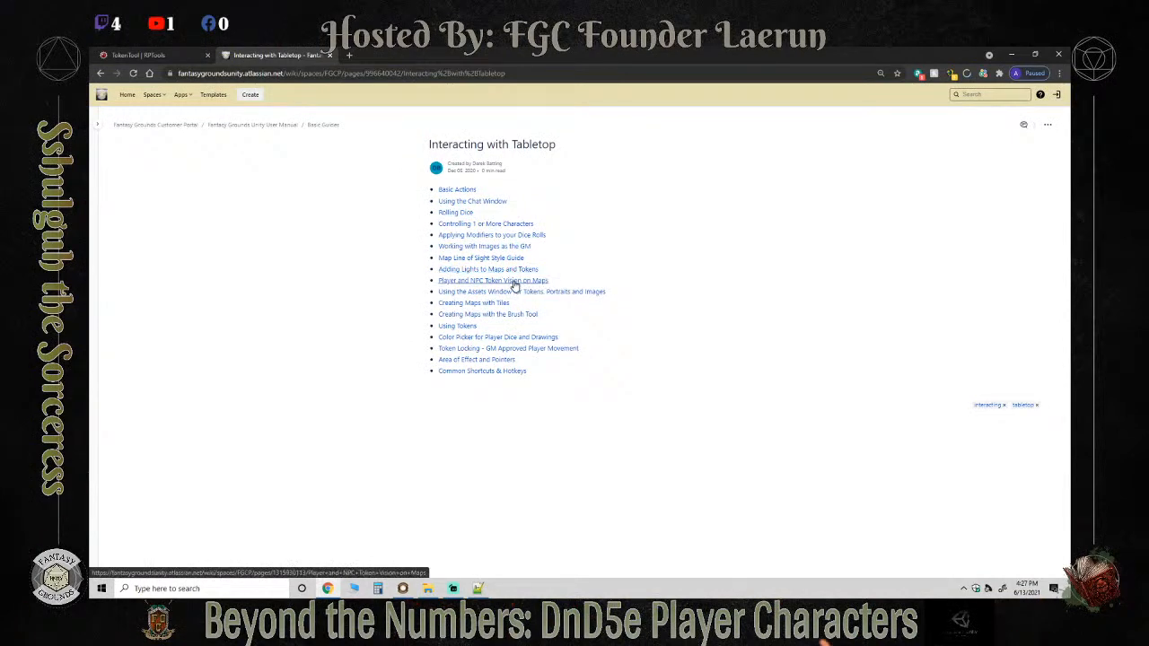
pyautogui.scroll(-10, 639, 321)
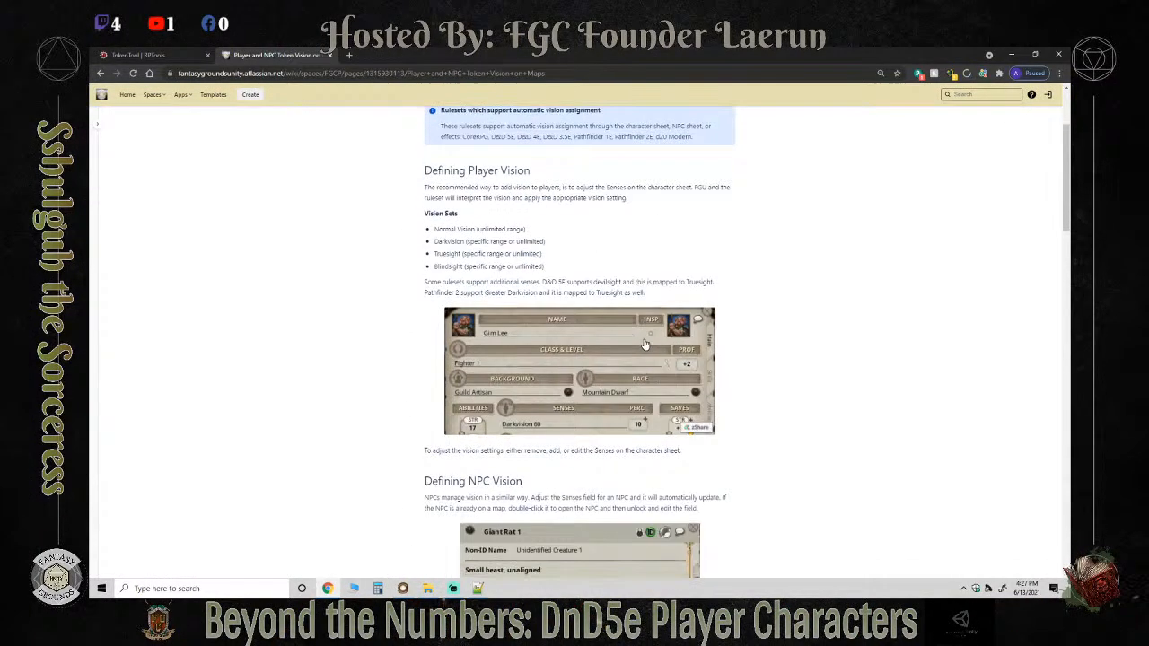
pyautogui.scroll(2, 640, 344)
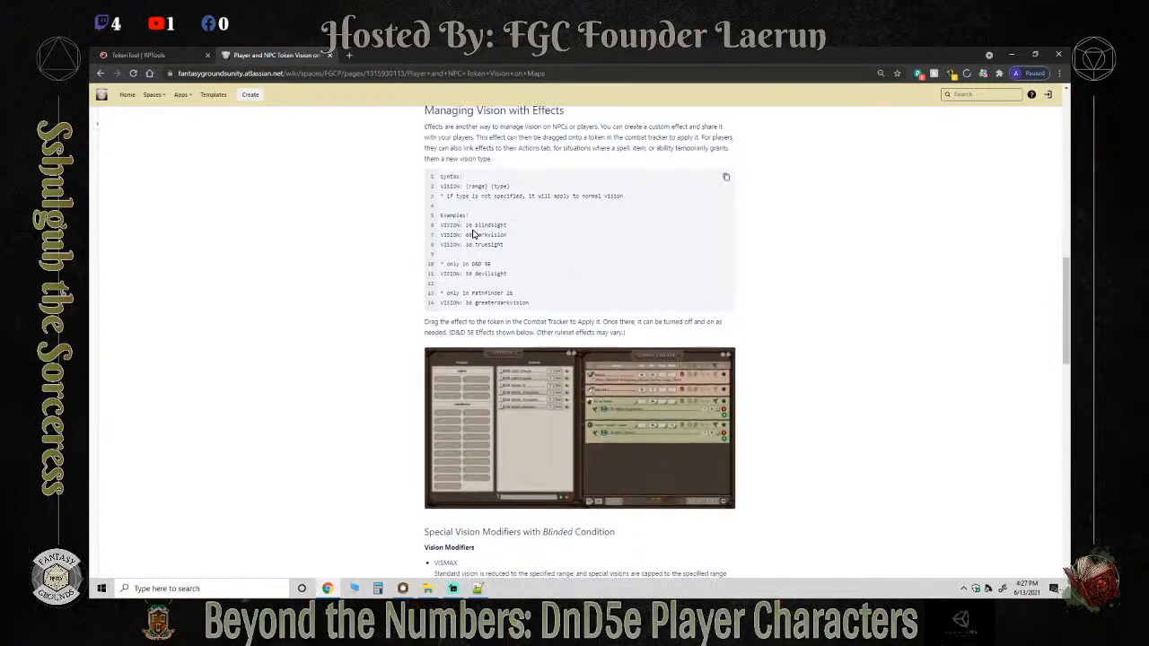
pyautogui.scroll(-5, 521, 367)
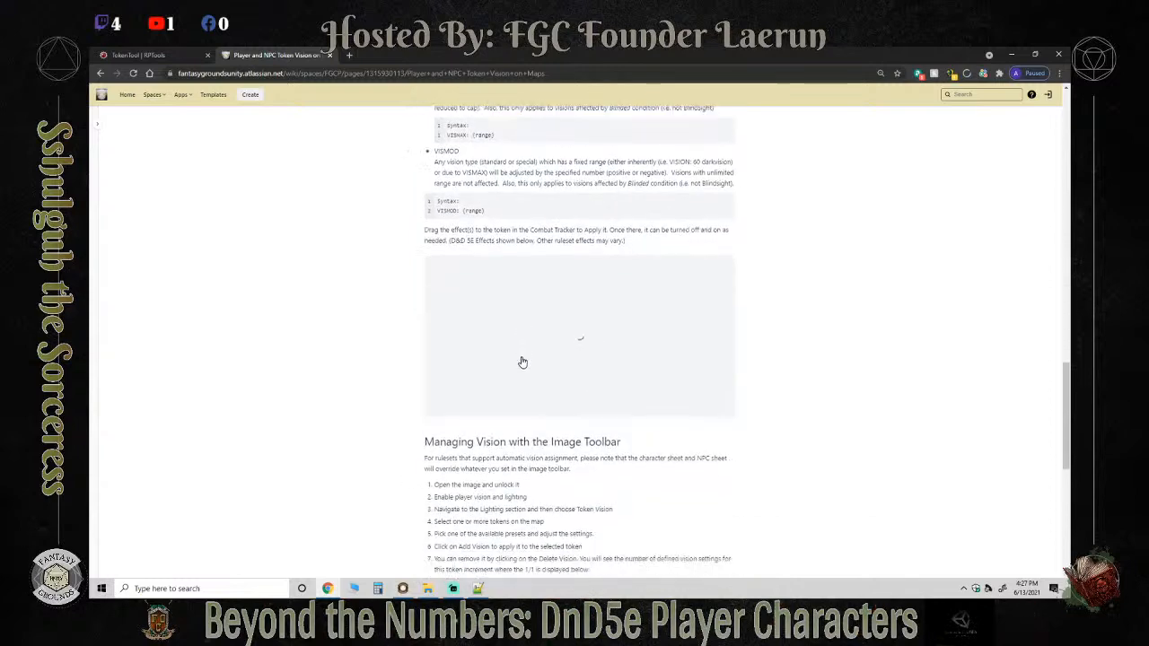
pyautogui.scroll(-5, 520, 361)
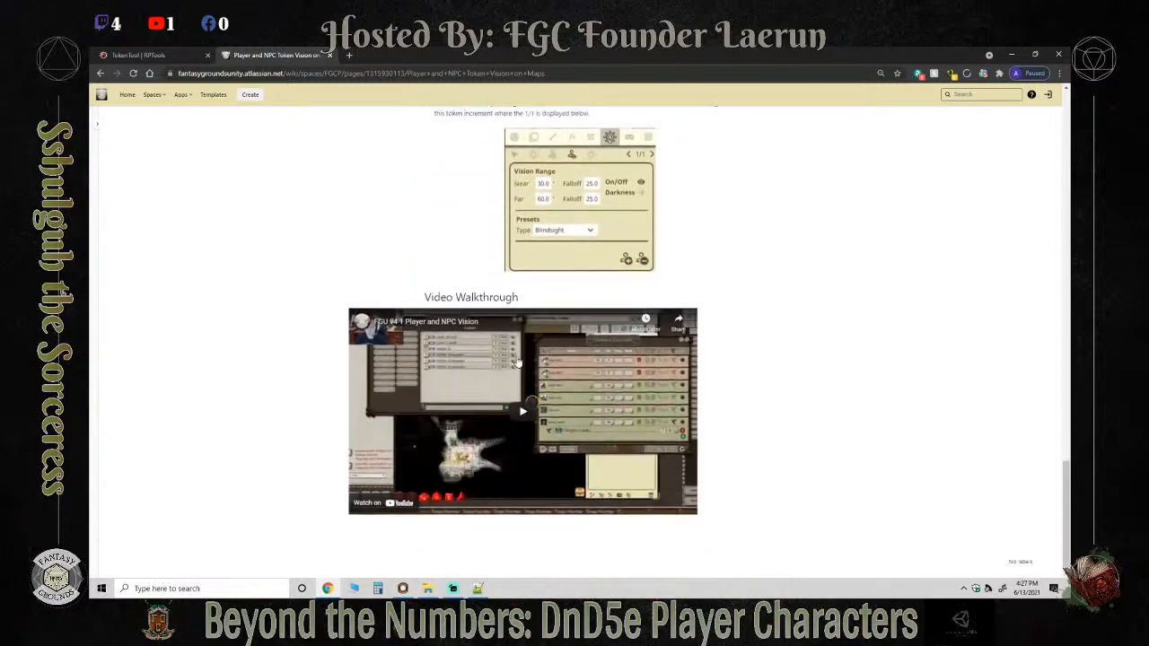
pyautogui.scroll(3, 517, 361)
pyautogui.scroll(6, 517, 360)
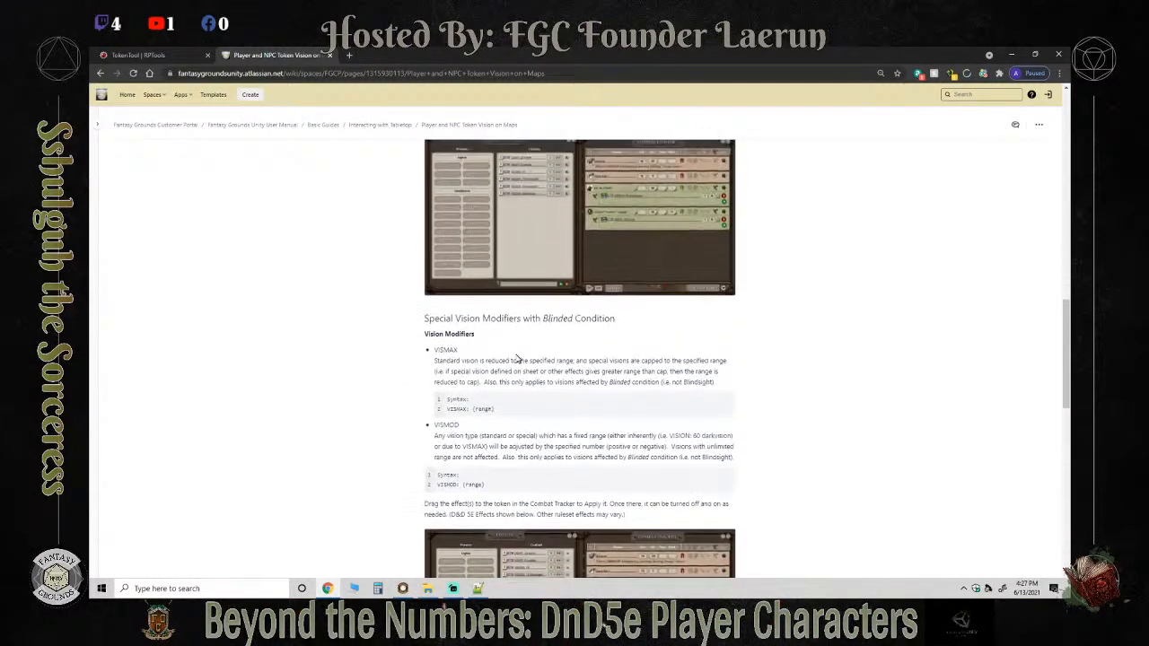
pyautogui.scroll(20, 515, 359)
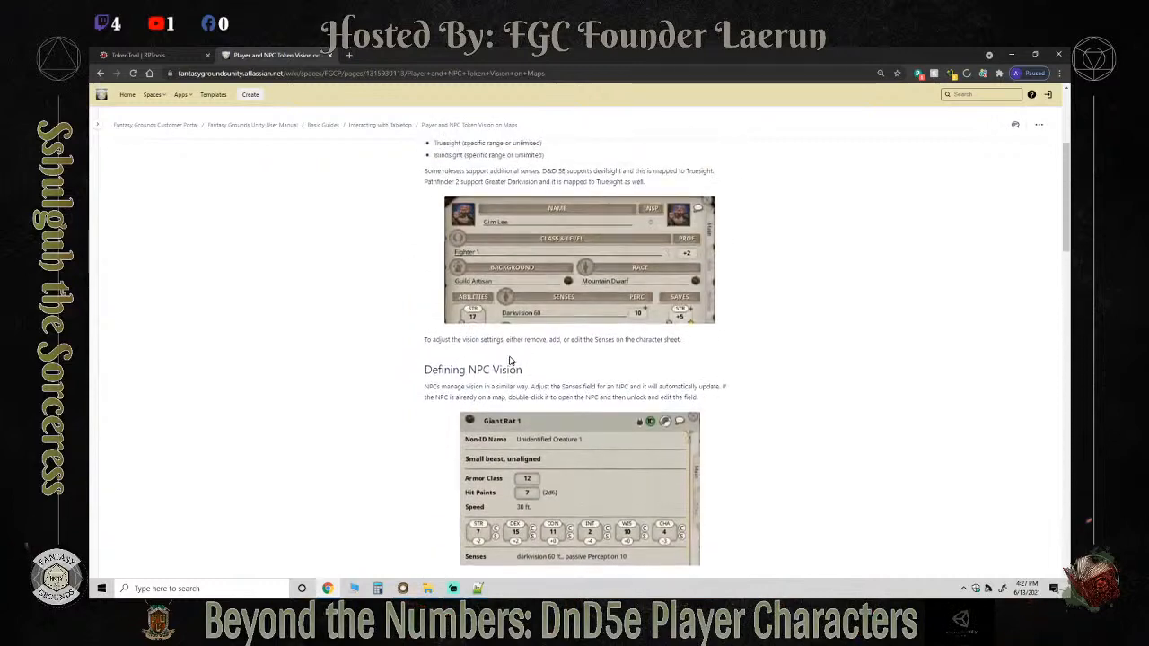
# Return to the guide index, recheck the token vision article for light effect syntax, and go back to the index.
pyautogui.click(101, 74)
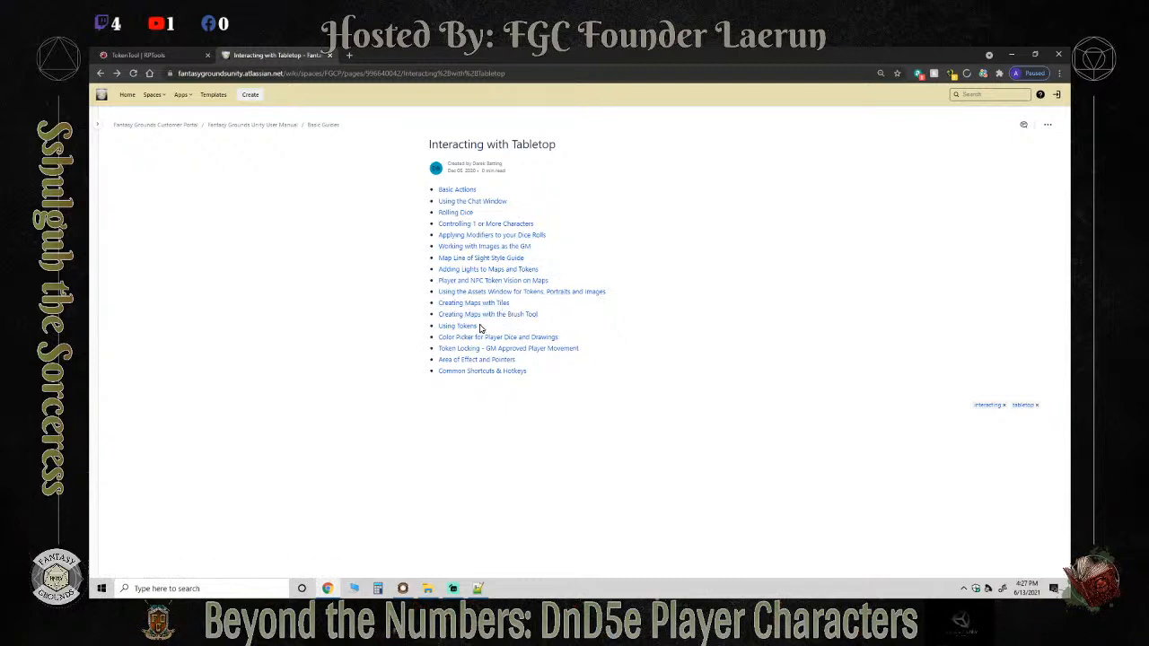
pyautogui.click(516, 286)
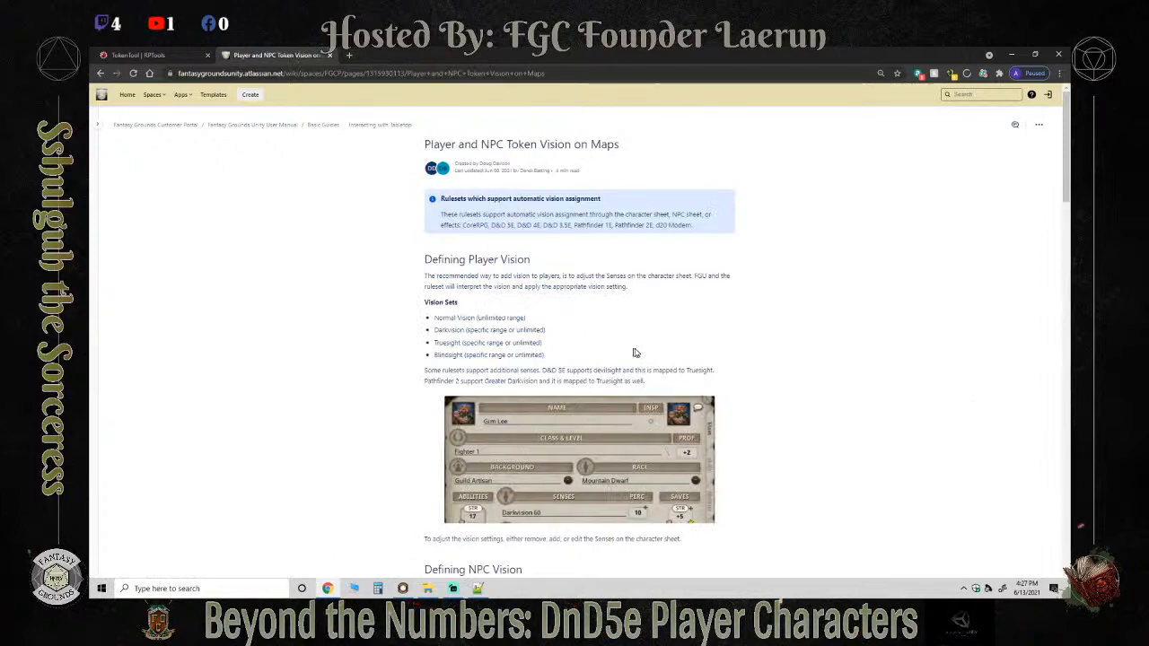
pyautogui.scroll(-3, 636, 353)
pyautogui.scroll(-4, 636, 360)
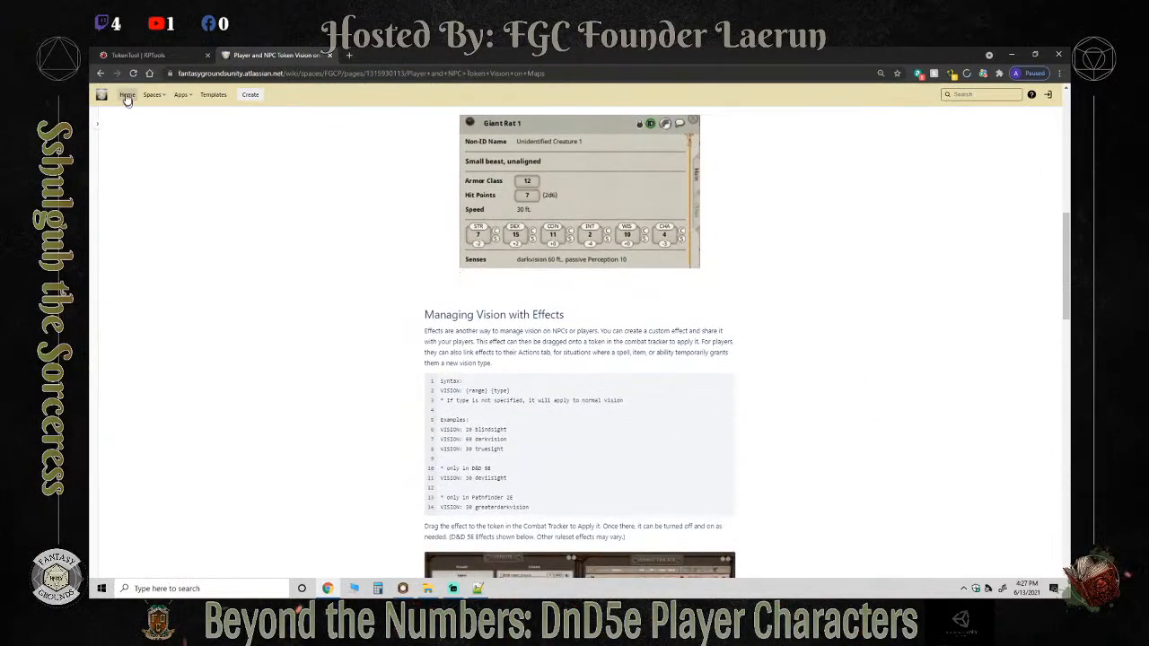
pyautogui.click(102, 72)
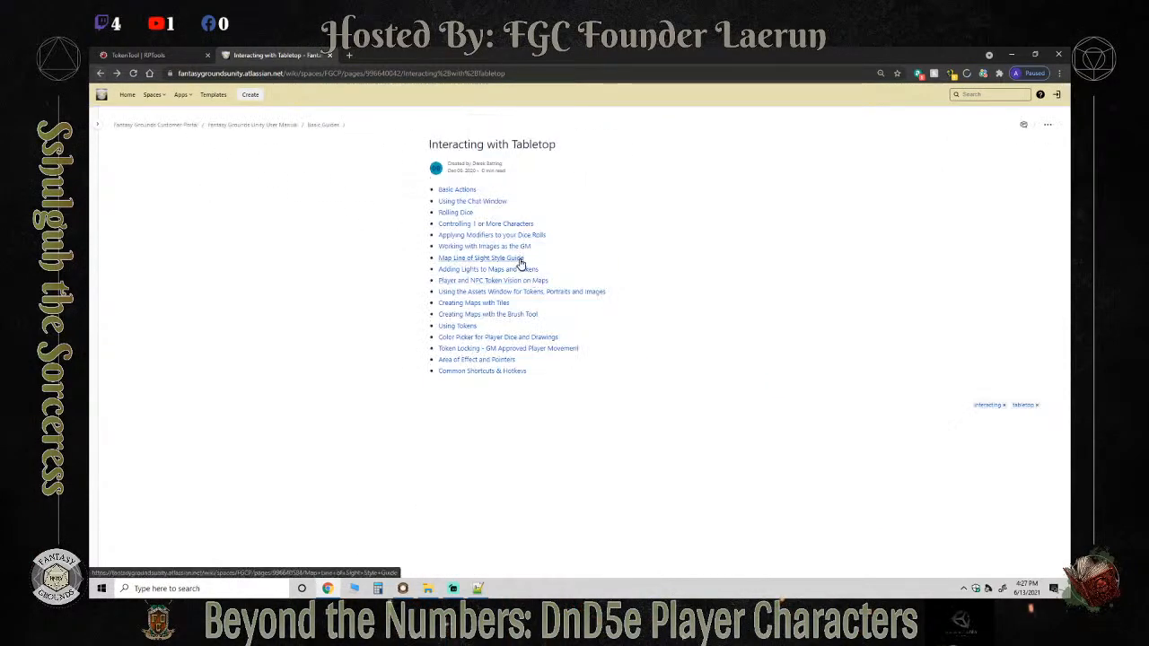
# Open the Adding Lights to Maps and Tokens article and find the Supported Light Effects Syntax and Examples section.
pyautogui.click(521, 271)
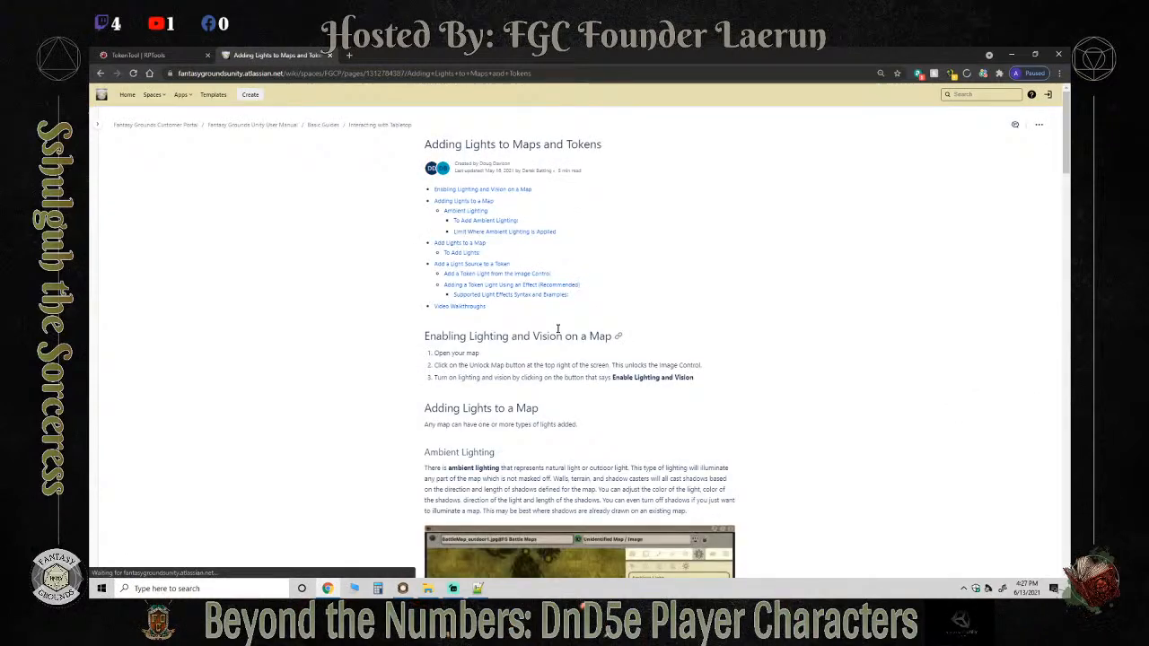
pyautogui.scroll(-2, 558, 332)
pyautogui.scroll(-9, 558, 328)
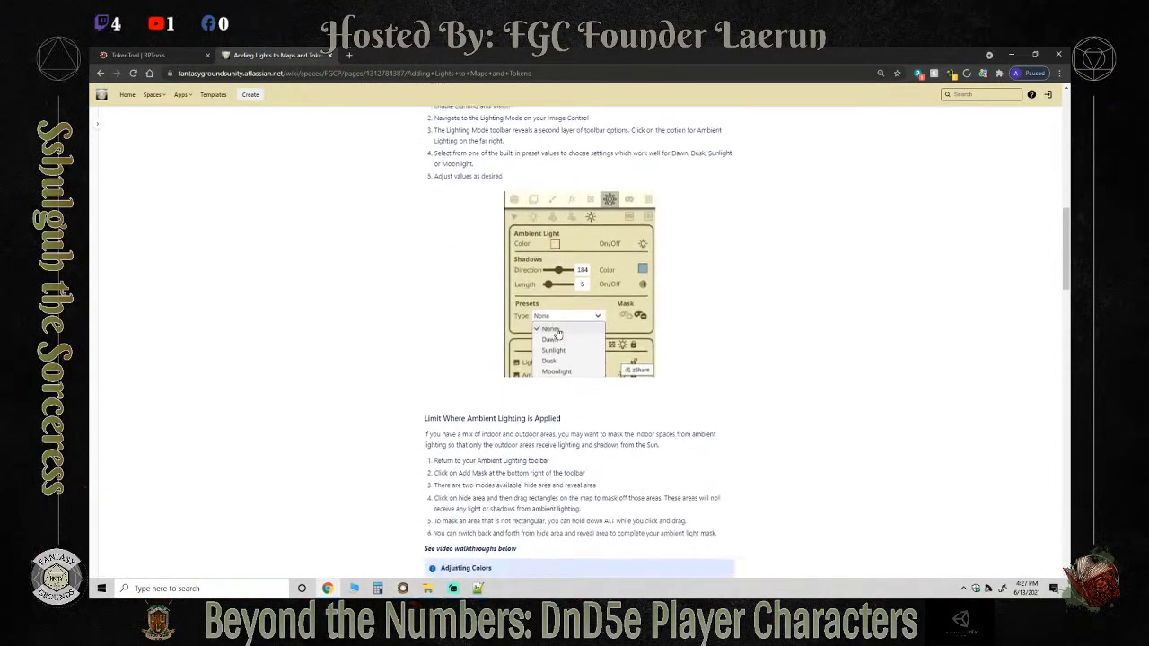
pyautogui.scroll(-10, 556, 334)
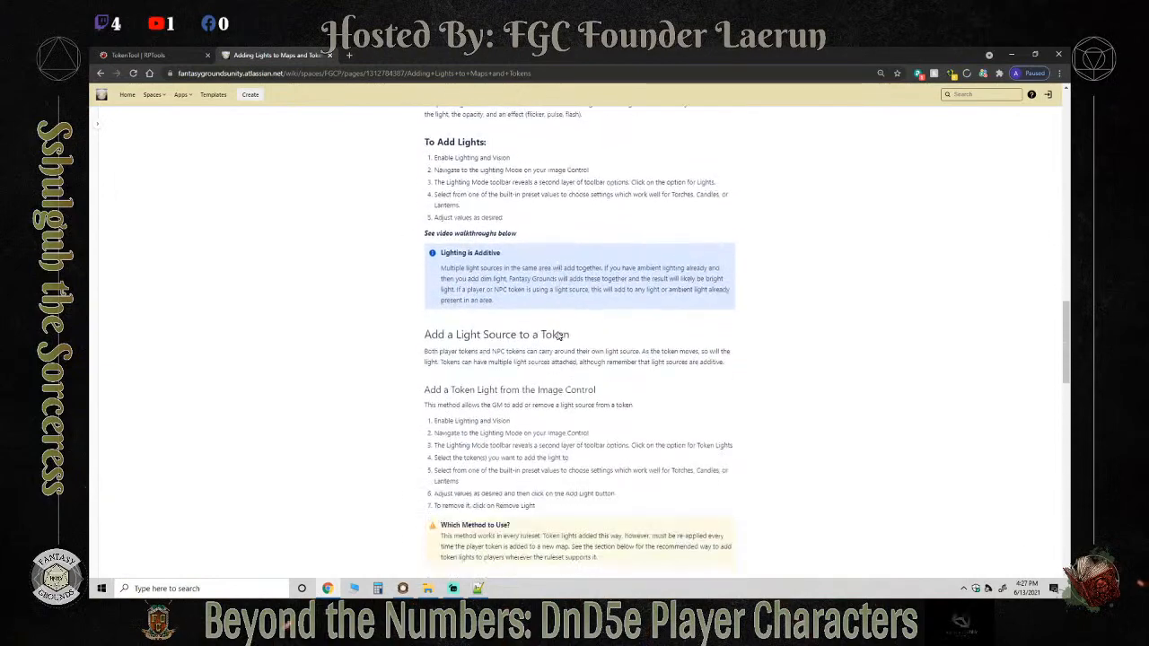
pyautogui.scroll(-4, 558, 336)
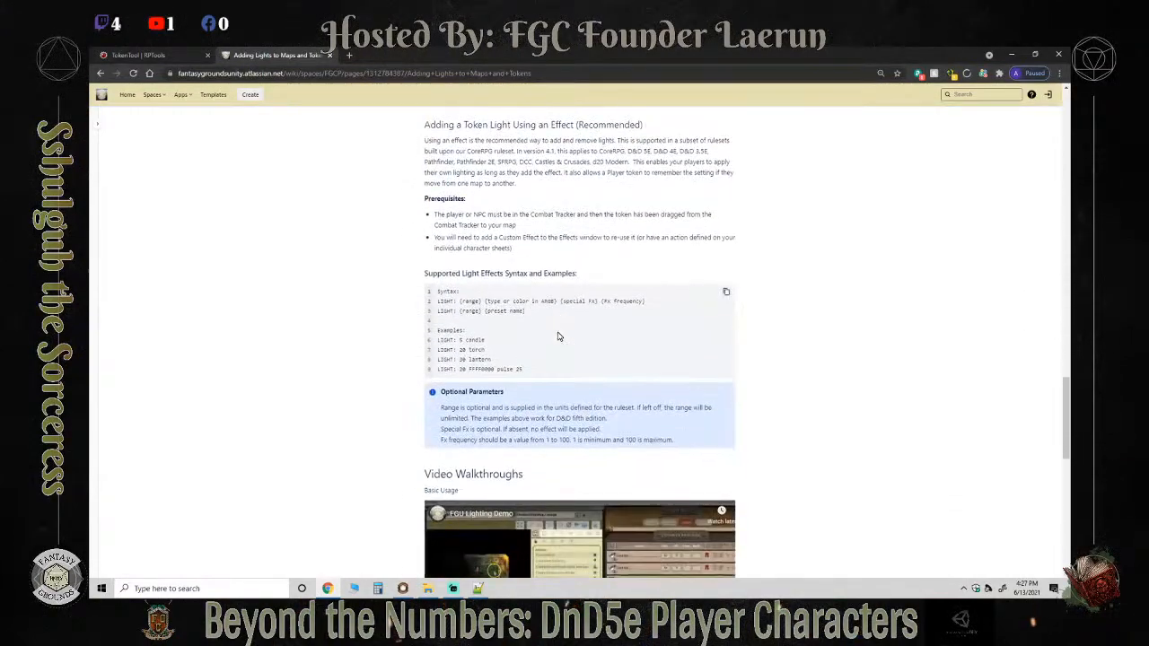
pyautogui.scroll(-1, 514, 337)
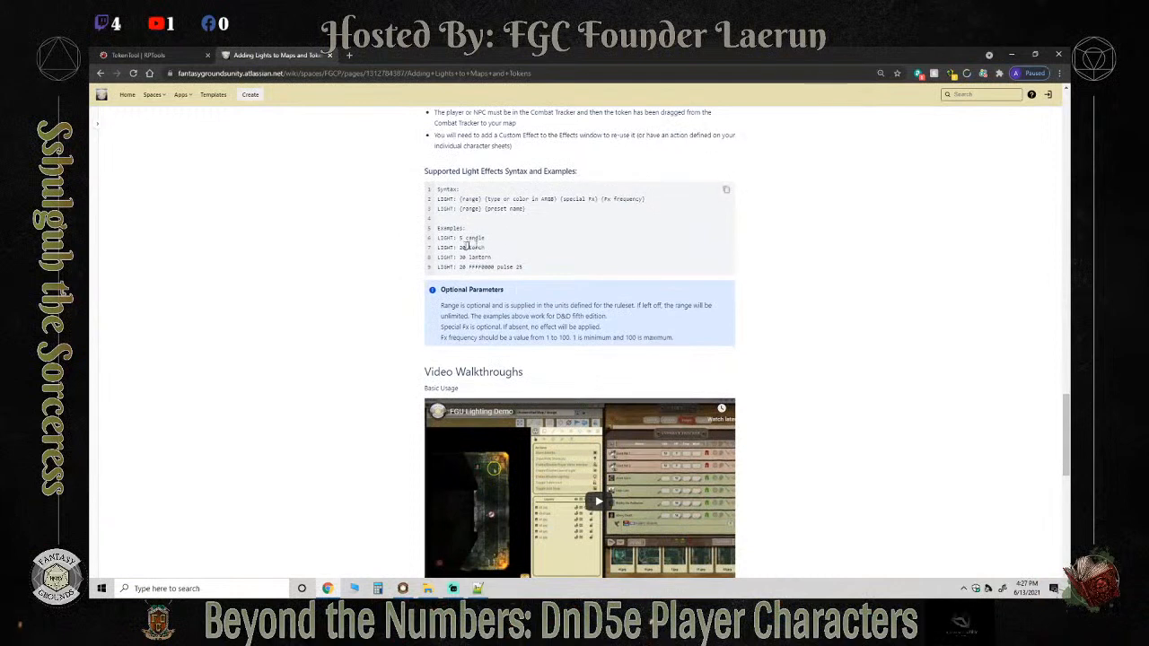
# Review the light effect syntax block and copy its example line "LIGHT: 5 candle".
pyautogui.moveTo(526, 269); pyautogui.dragTo(428, 193)
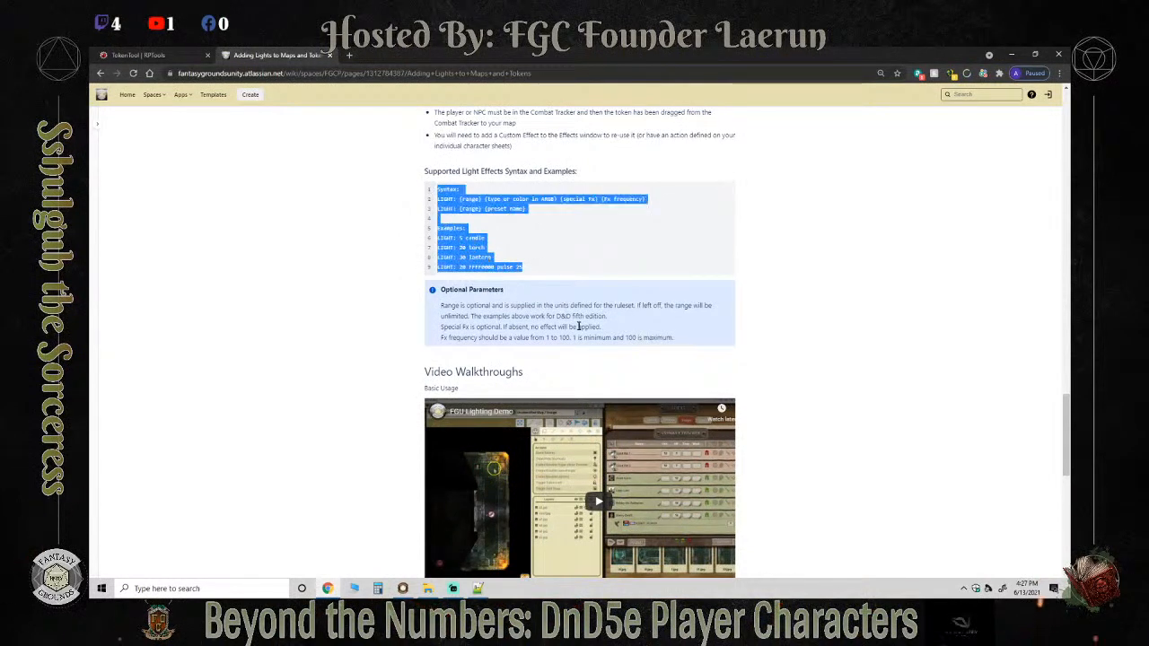
pyautogui.click(525, 242)
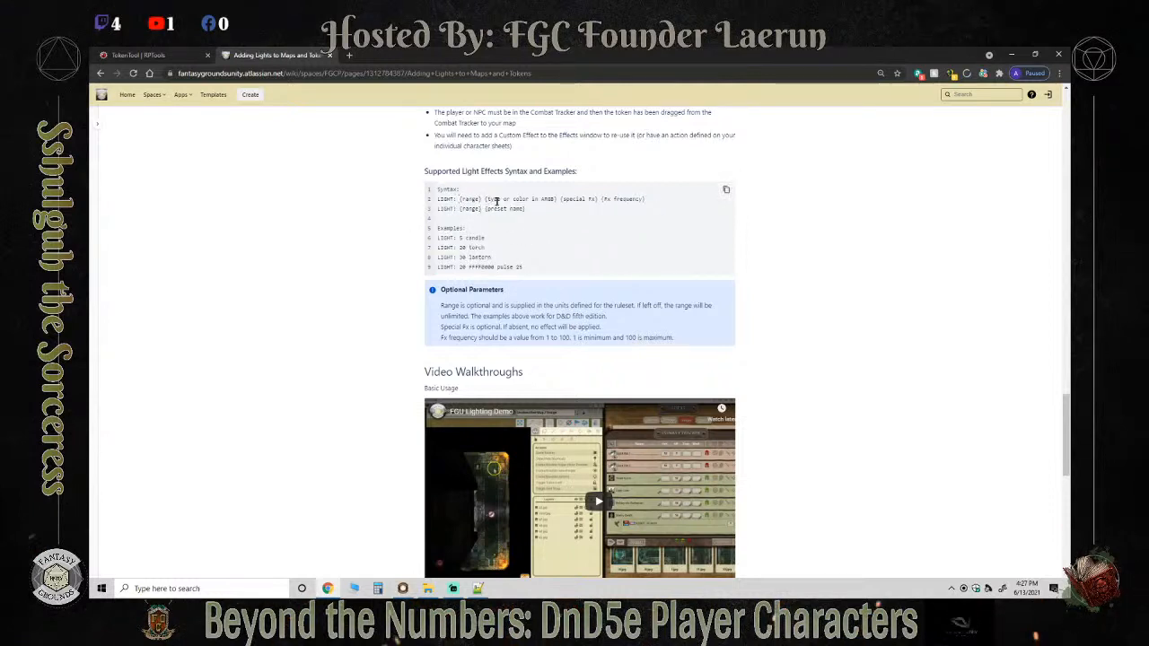
pyautogui.moveTo(484, 237); pyautogui.dragTo(437, 238)
pyautogui.rightClick(463, 245)
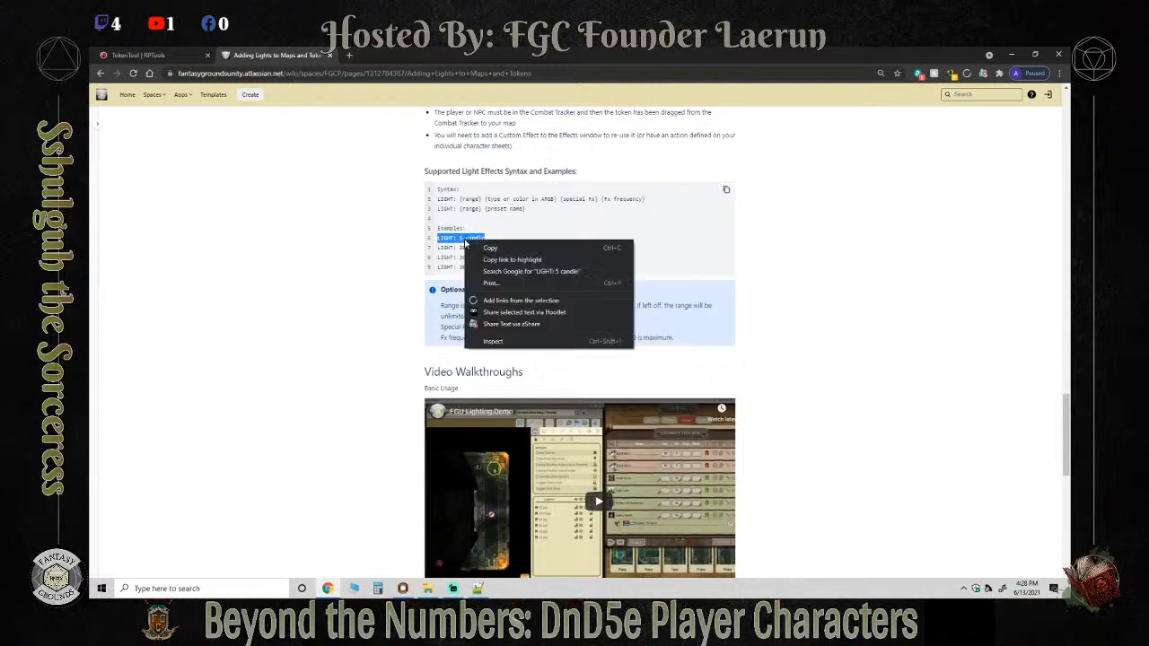
pyautogui.click(481, 247)
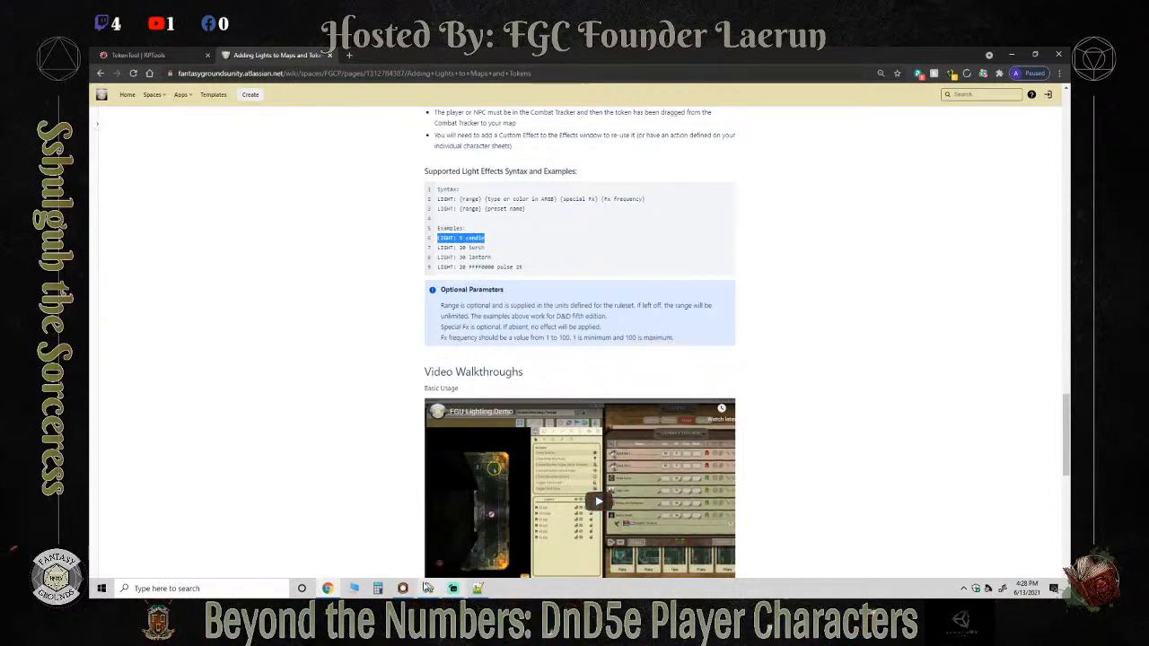
# Switch to Fantasy Grounds, set the sorceress's Torch effect targeting to Targets, and replace its description with "Torch; LIGHT: 5 candle".
pyautogui.click(404, 589)
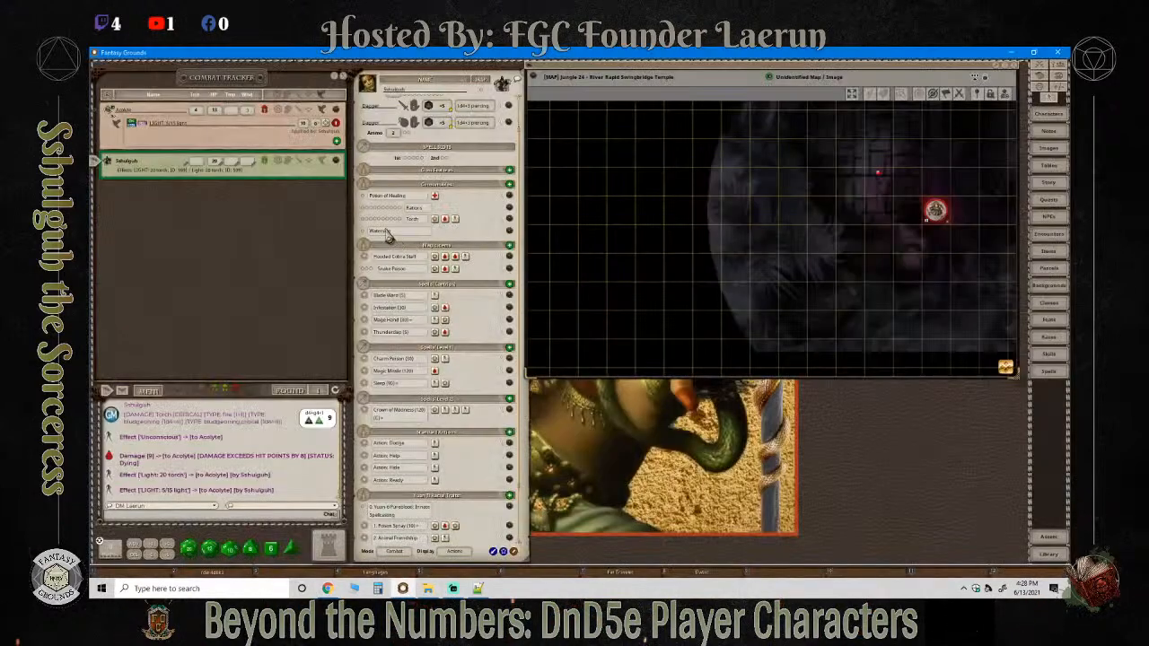
pyautogui.click(508, 220)
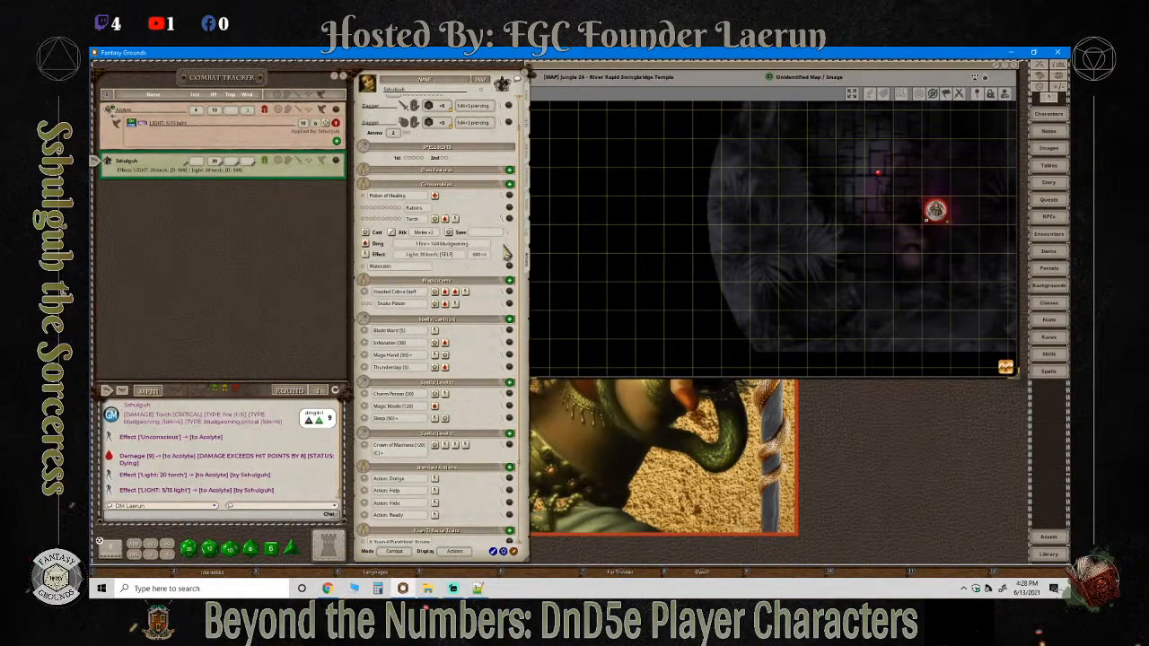
pyautogui.click(507, 256)
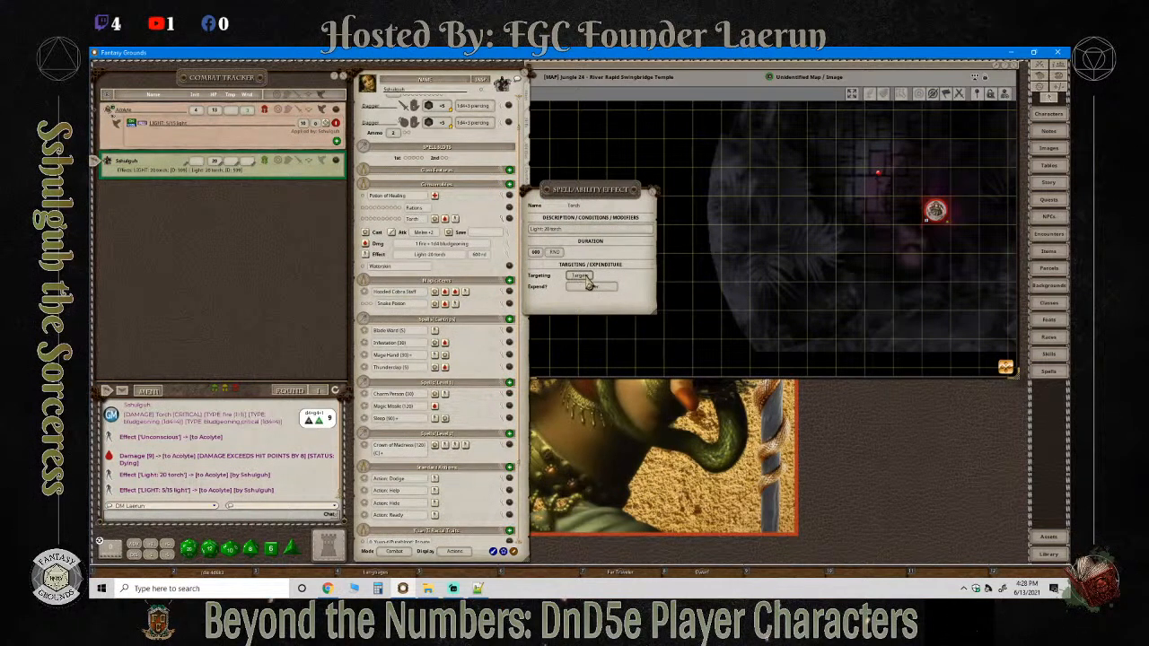
pyautogui.click(574, 228)
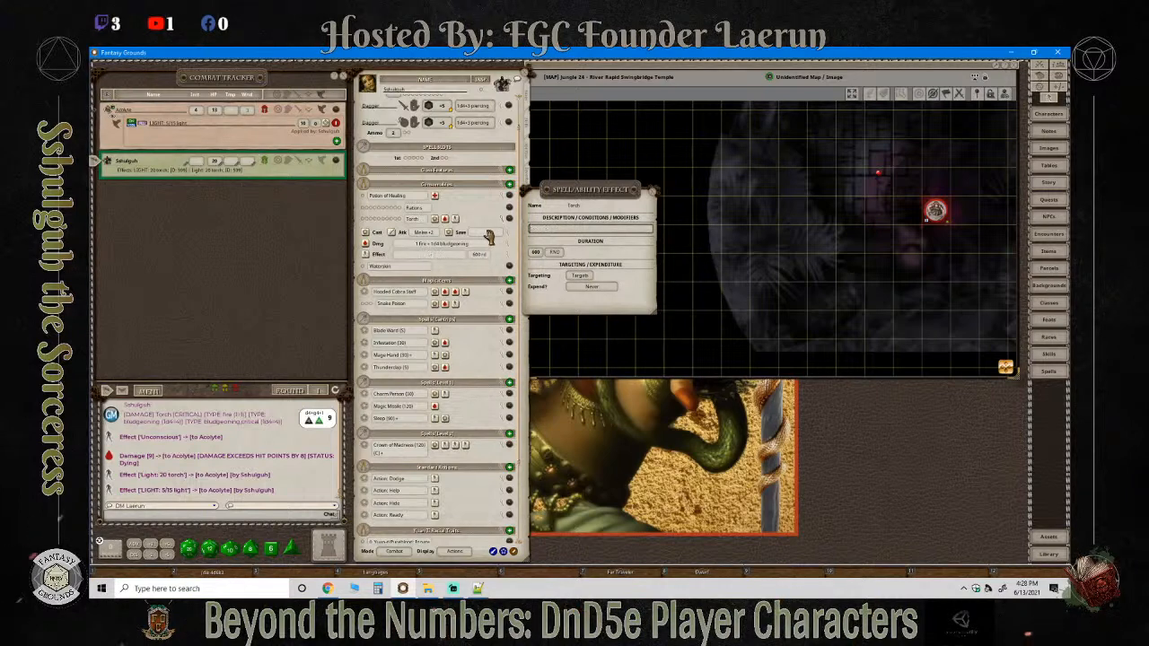
pyautogui.write('Torch')
pyautogui.hotkey('ctrl', 'v')
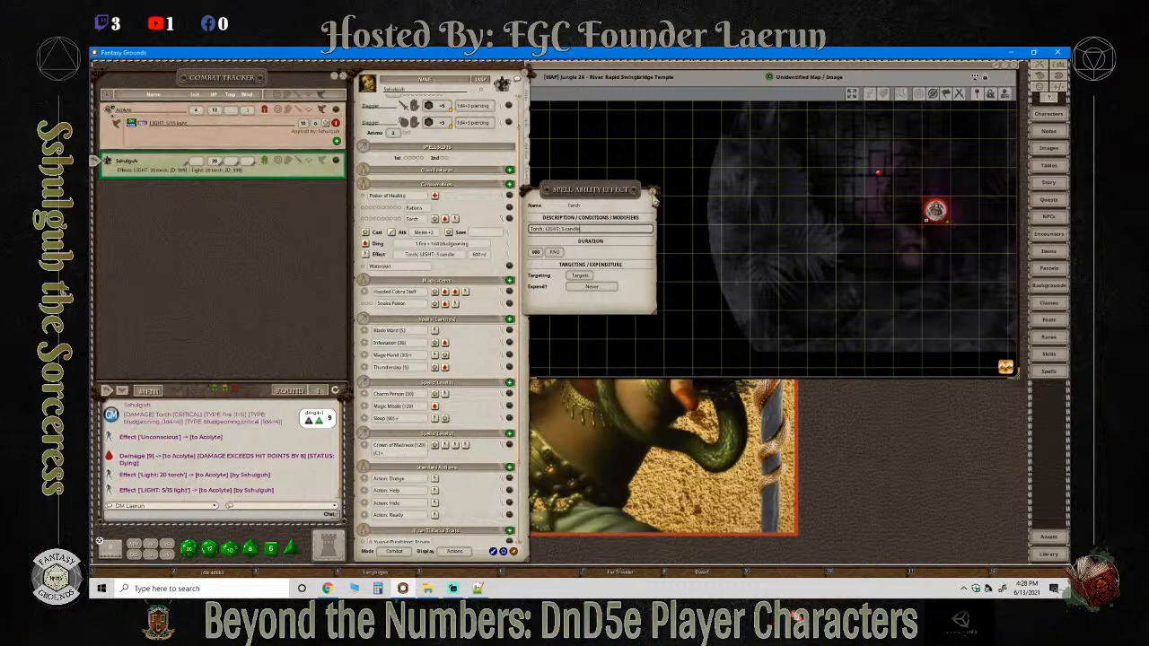
# Close the Torch effect editor, delete the Acolyte's "LIGHT: 5/15 light" effect in the combat tracker, and collapse the Torch action details.
pyautogui.click(653, 194)
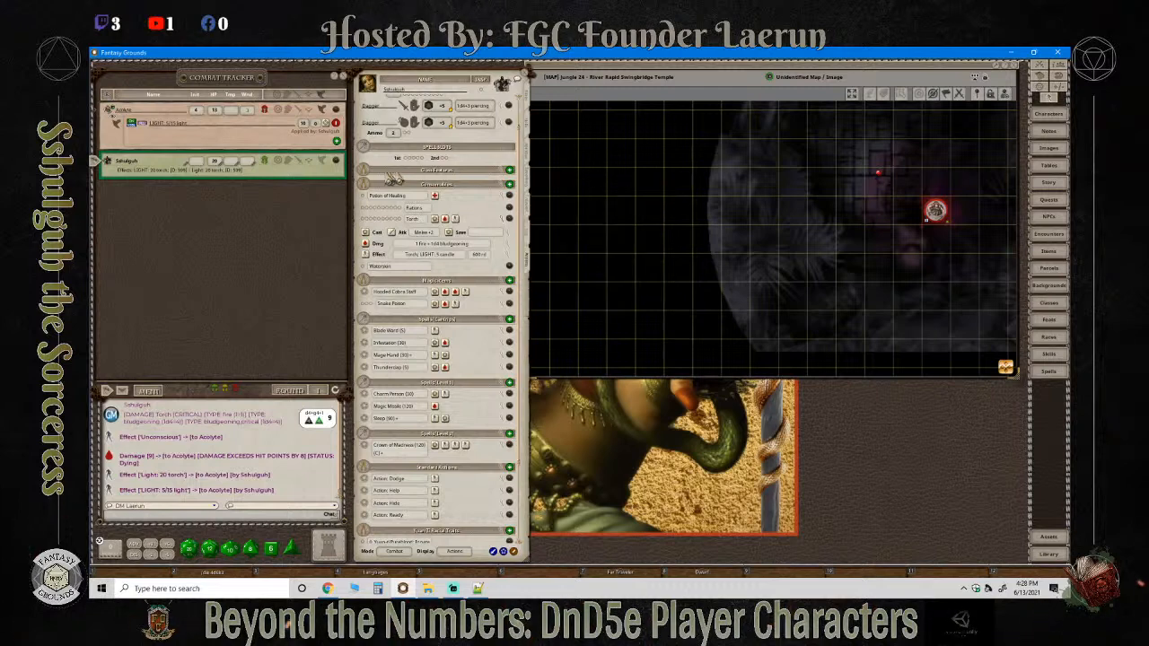
pyautogui.click(337, 127)
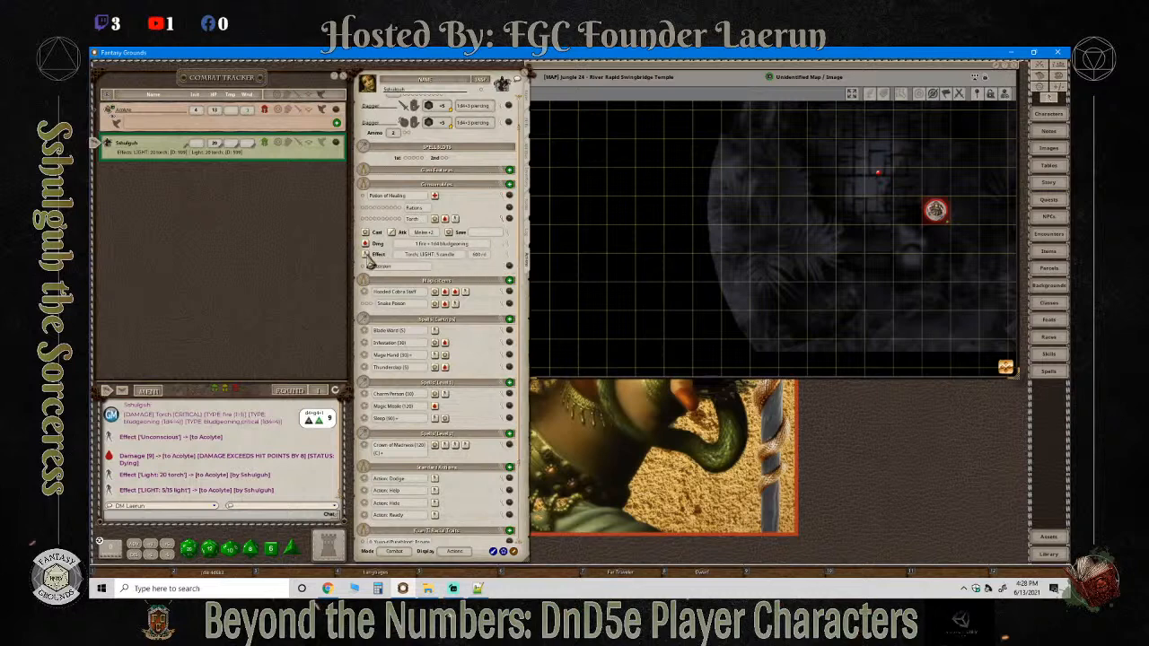
pyautogui.click(504, 225)
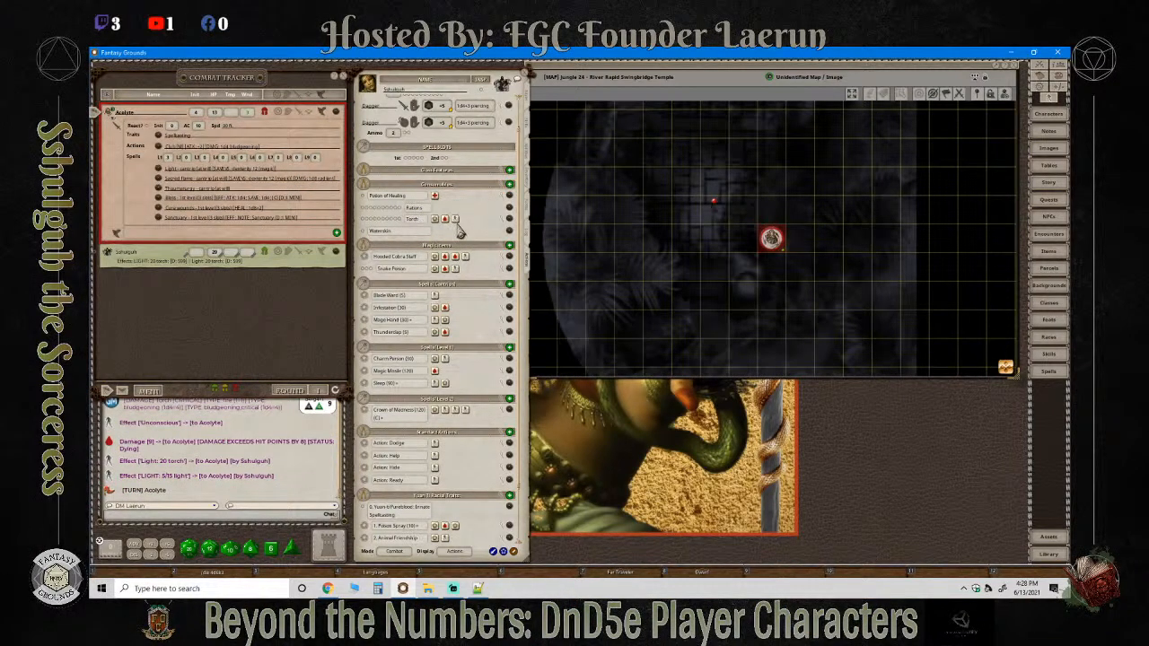
# Apply the sorceress's "Torch; LIGHT: 5 candle" effect to the Acolyte and inspect the light around its token on the map.
pyautogui.moveTo(459, 230); pyautogui.dragTo(133, 158)
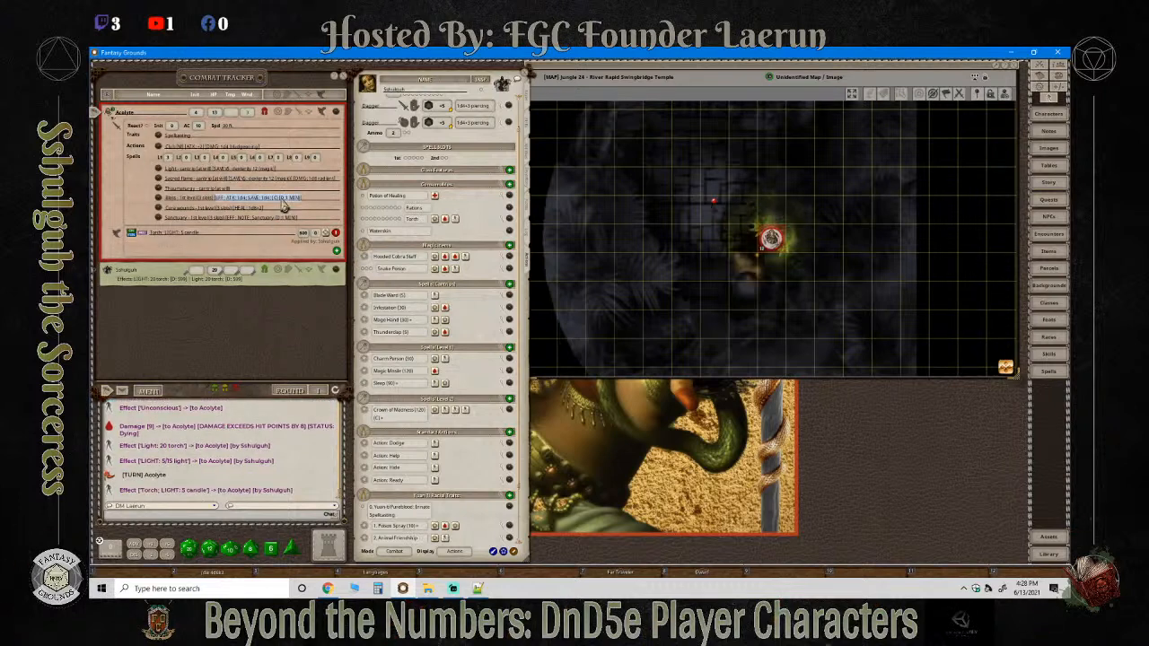
pyautogui.scroll(4, 745, 279)
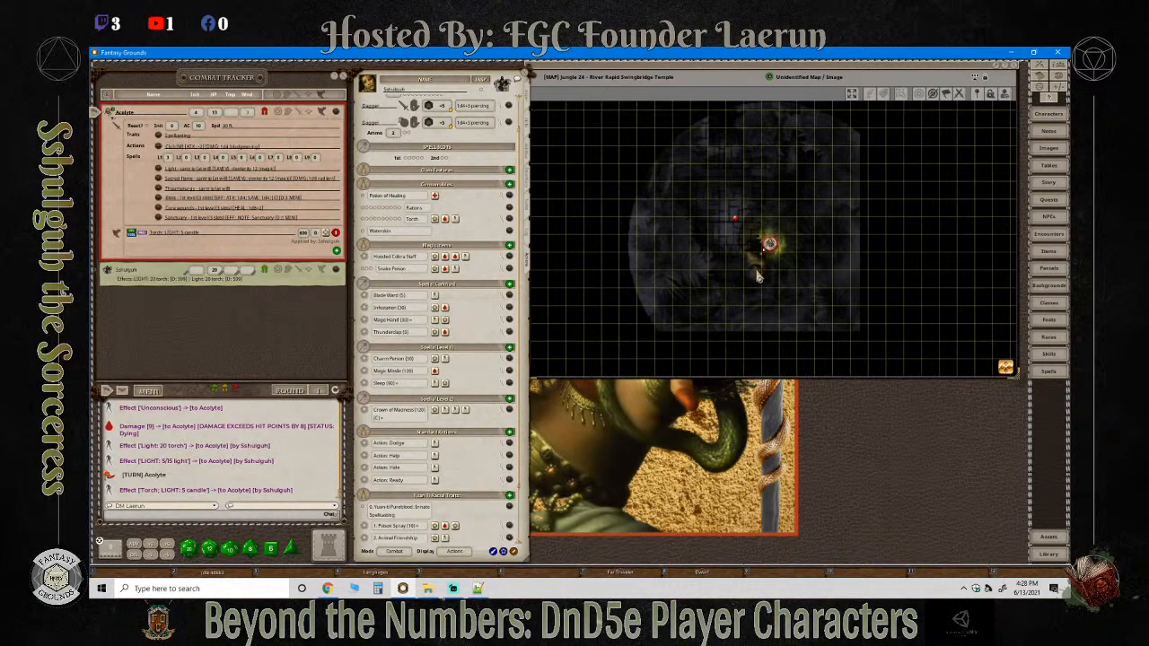
pyautogui.scroll(2, 760, 277)
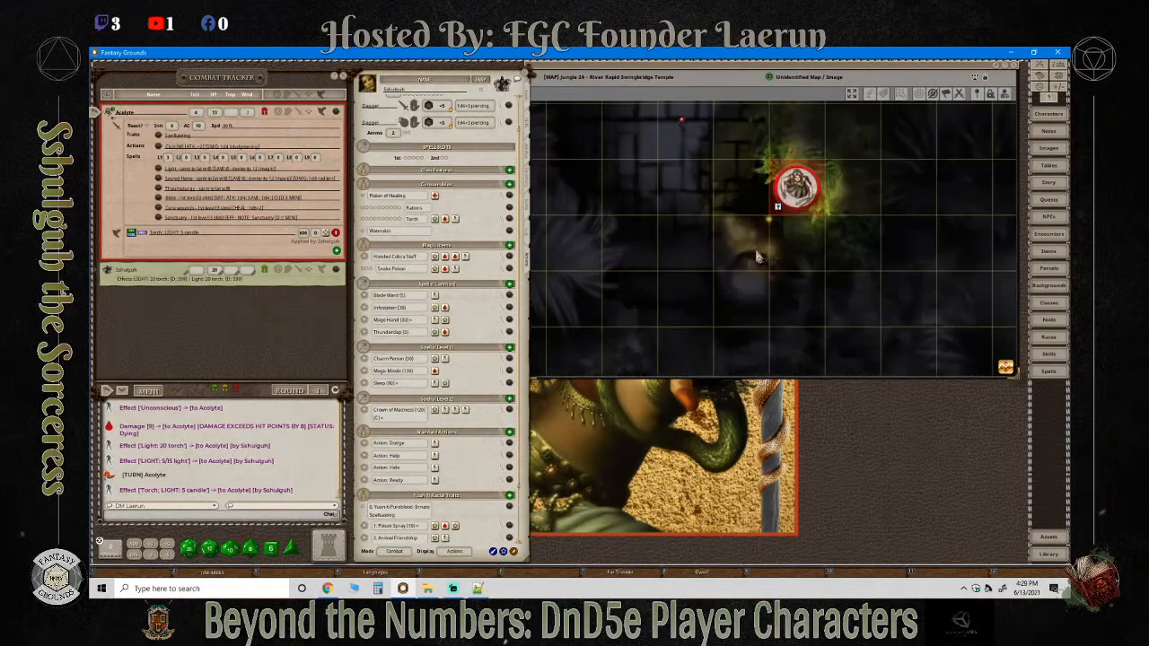
pyautogui.scroll(-8, 759, 257)
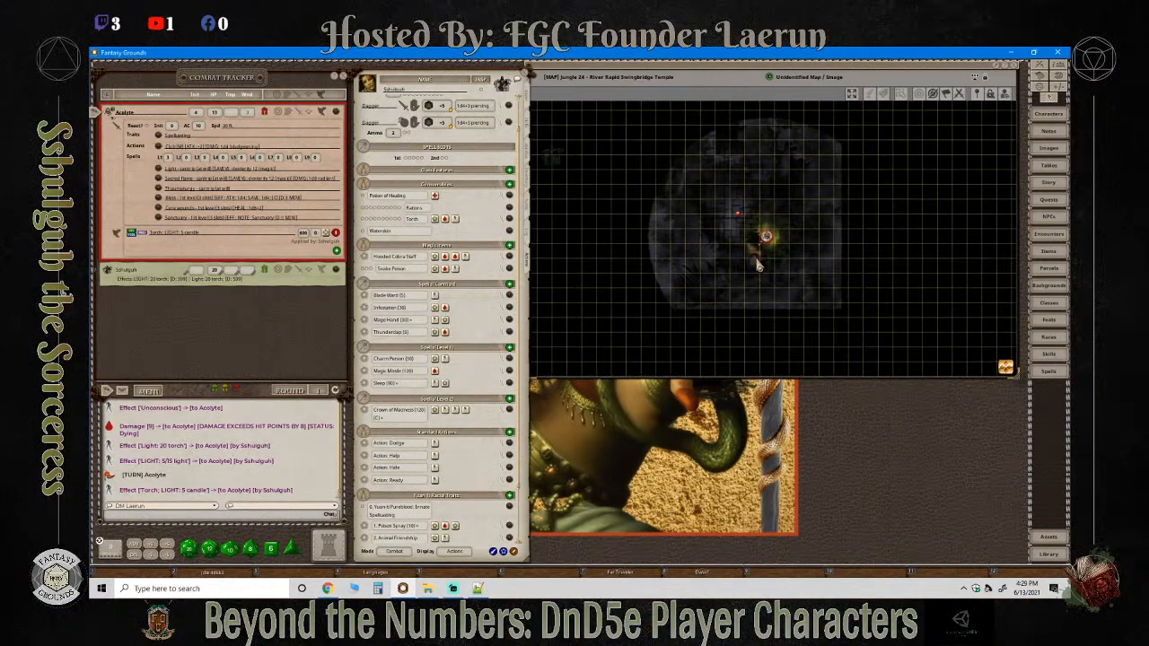
pyautogui.scroll(8, 759, 262)
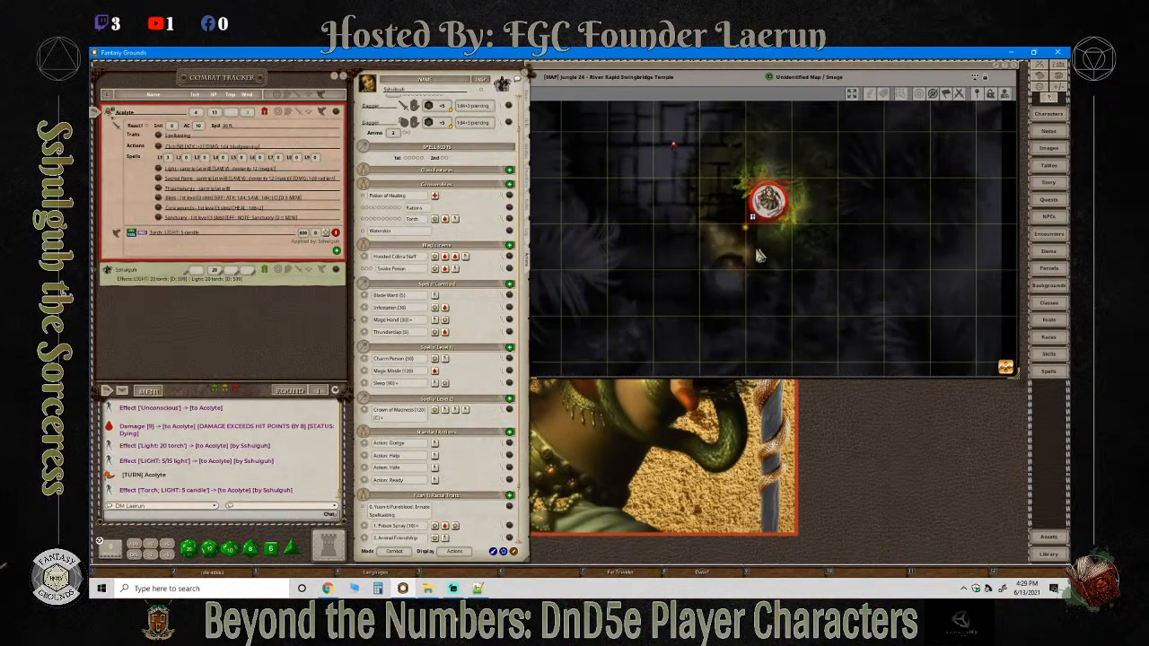
# Switch to Streamlabs OBS to check the stream chat, and return to the map in Fantasy Grounds.
pyautogui.click(452, 588)
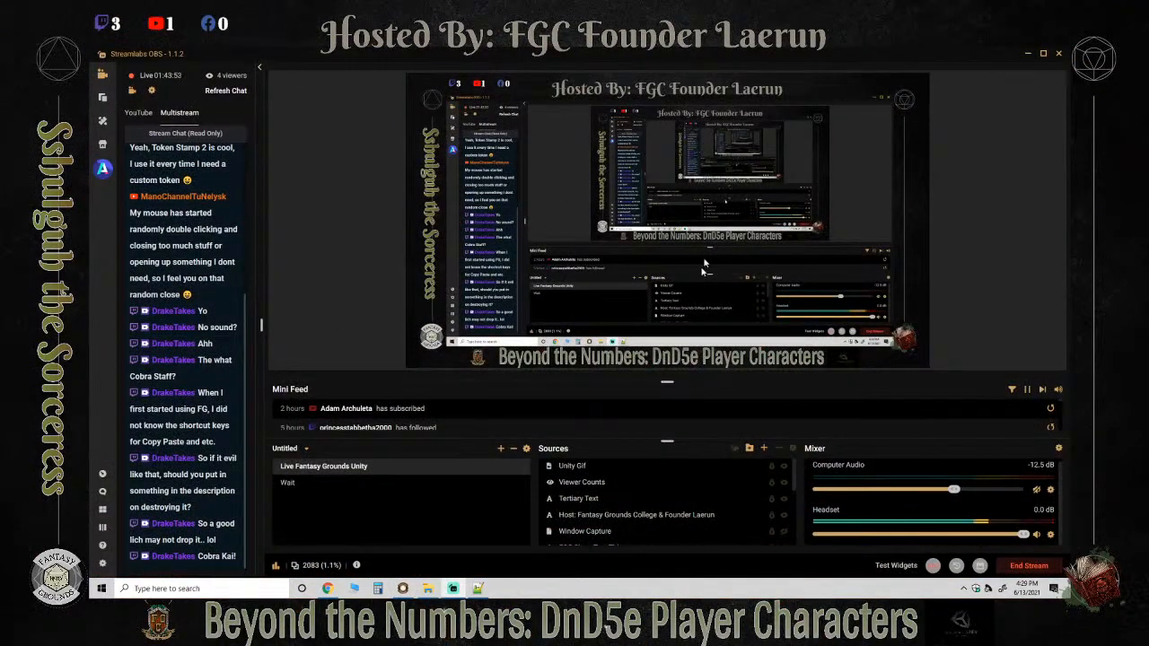
pyautogui.hotkey('alt', 'Tab')
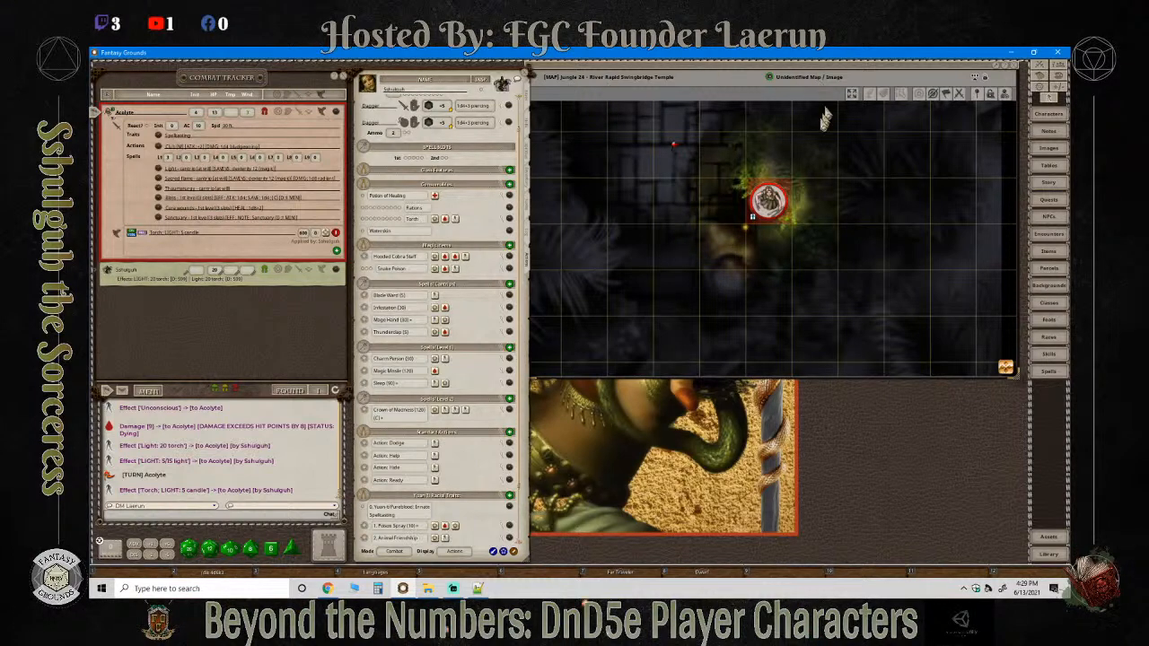
pyautogui.scroll(-3, 761, 238)
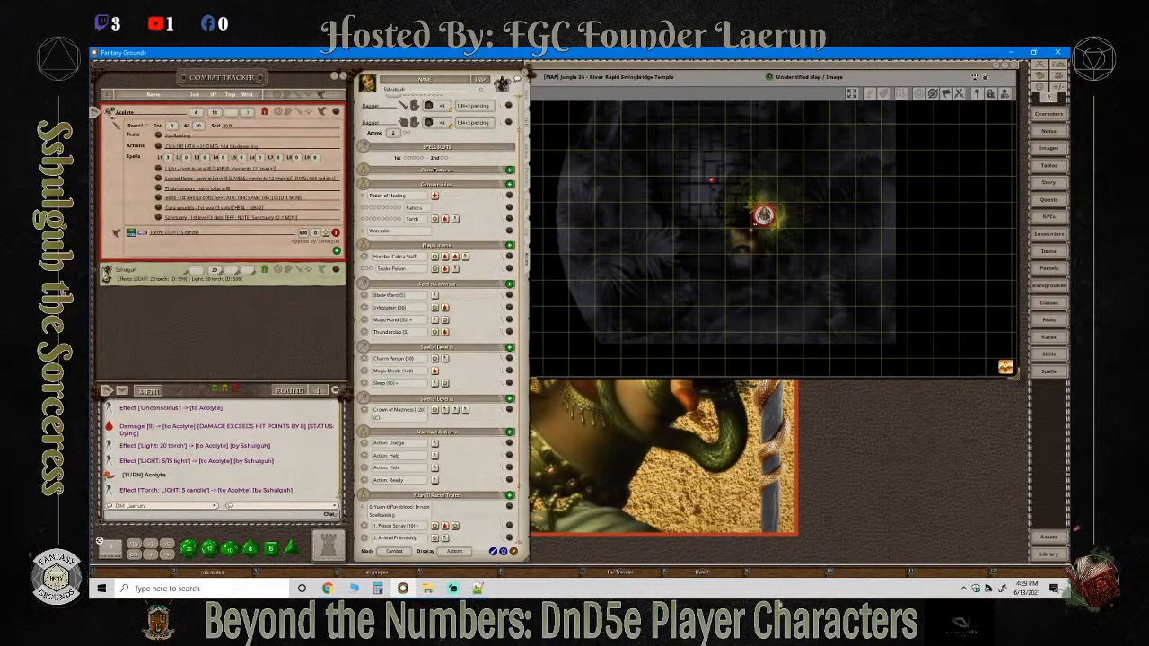
# Pass the turn to the sorceress and delete both of her 20 torch light effects in the combat tracker.
pyautogui.click(100, 275)
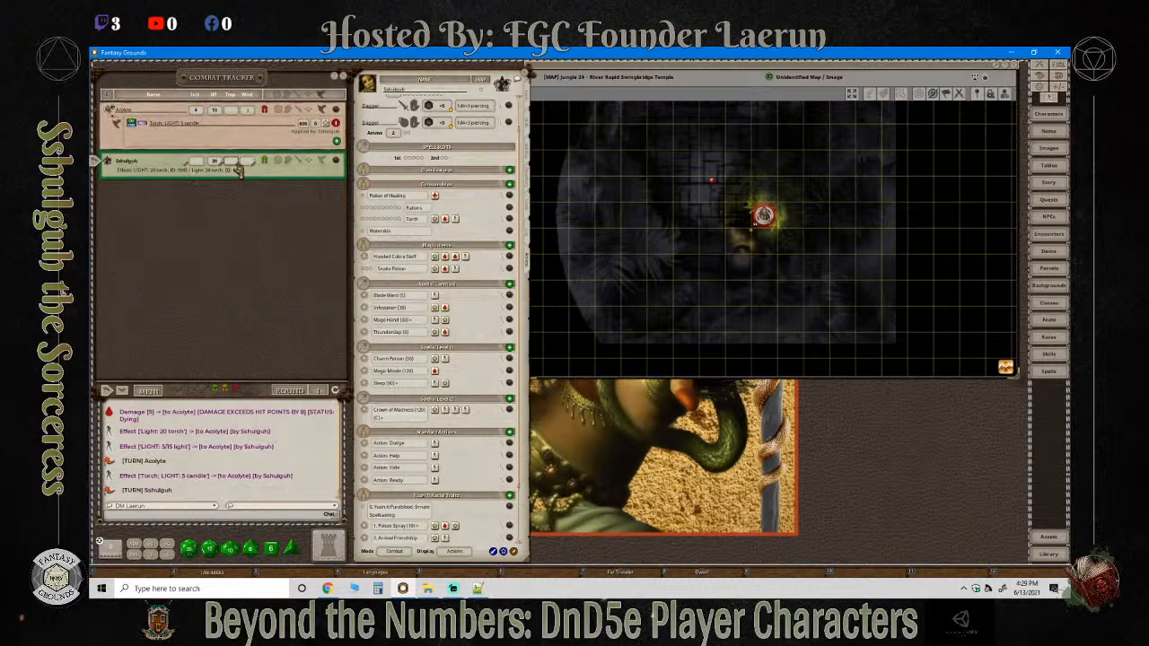
pyautogui.click(324, 160)
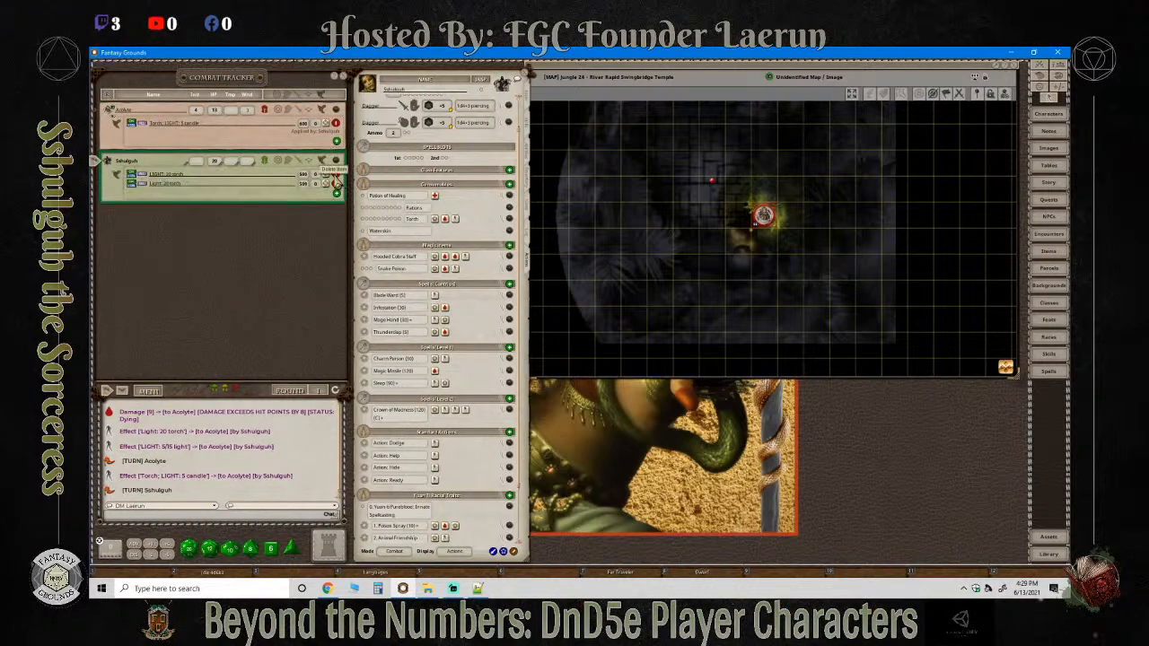
pyautogui.click(336, 181)
pyautogui.click(336, 178)
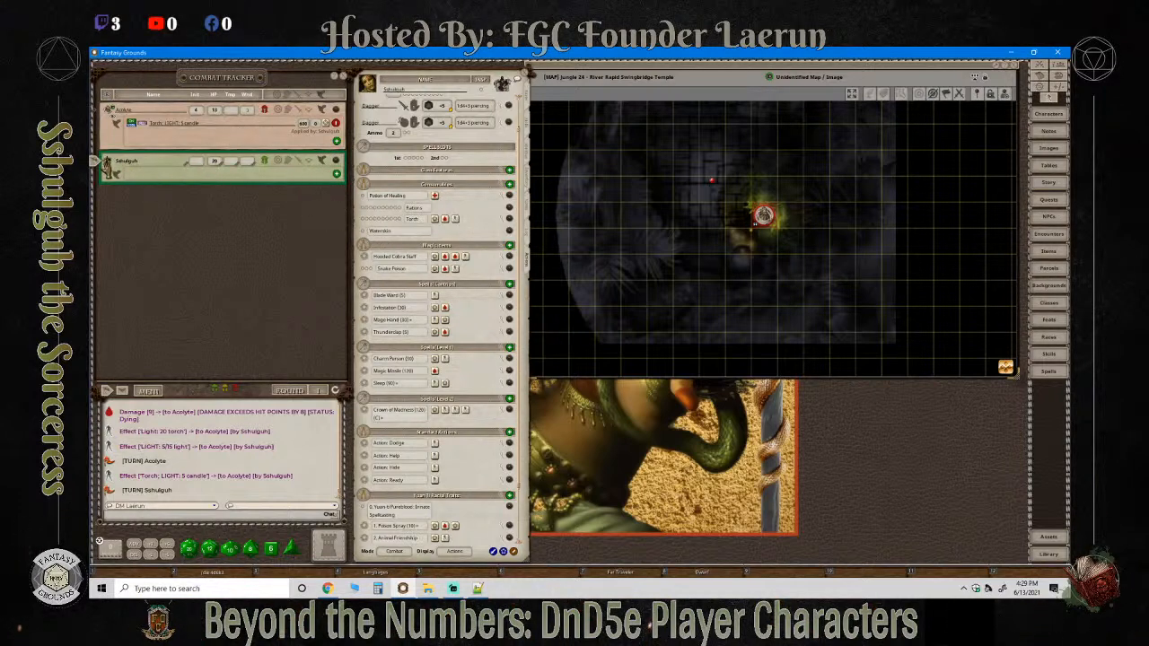
# Place the sorceress's token from the combat tracker on the map beside the temple's stone floor and select it.
pyautogui.scroll(-2, 669, 251)
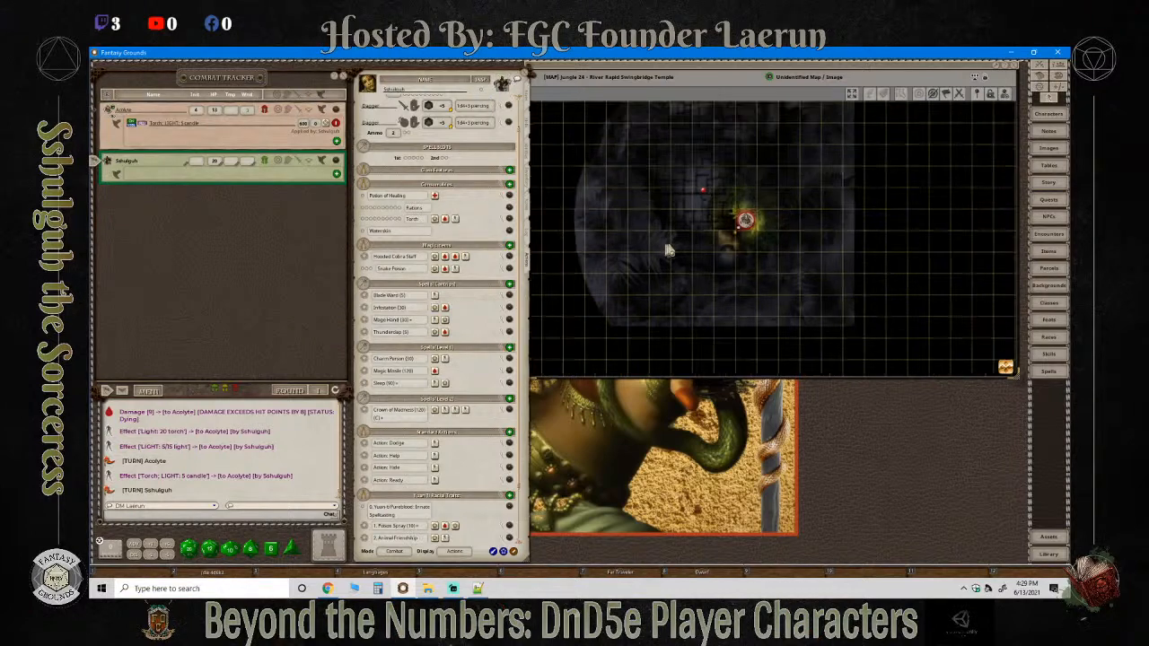
pyautogui.scroll(-3, 669, 251)
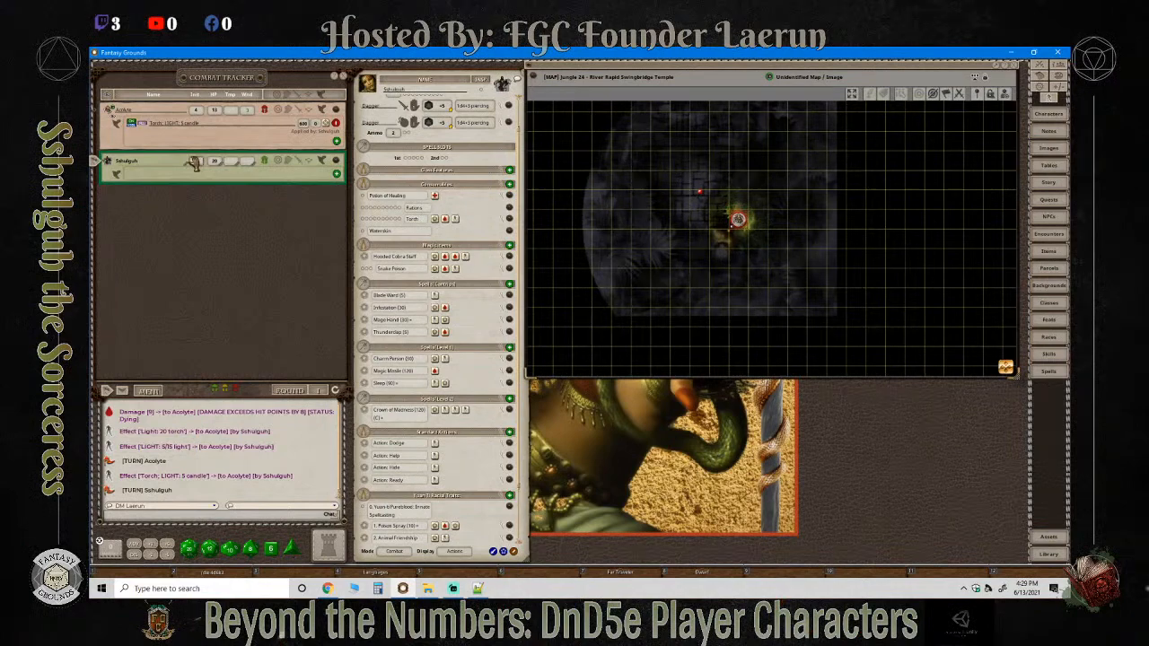
pyautogui.moveTo(110, 166); pyautogui.dragTo(660, 182)
pyautogui.click(659, 184)
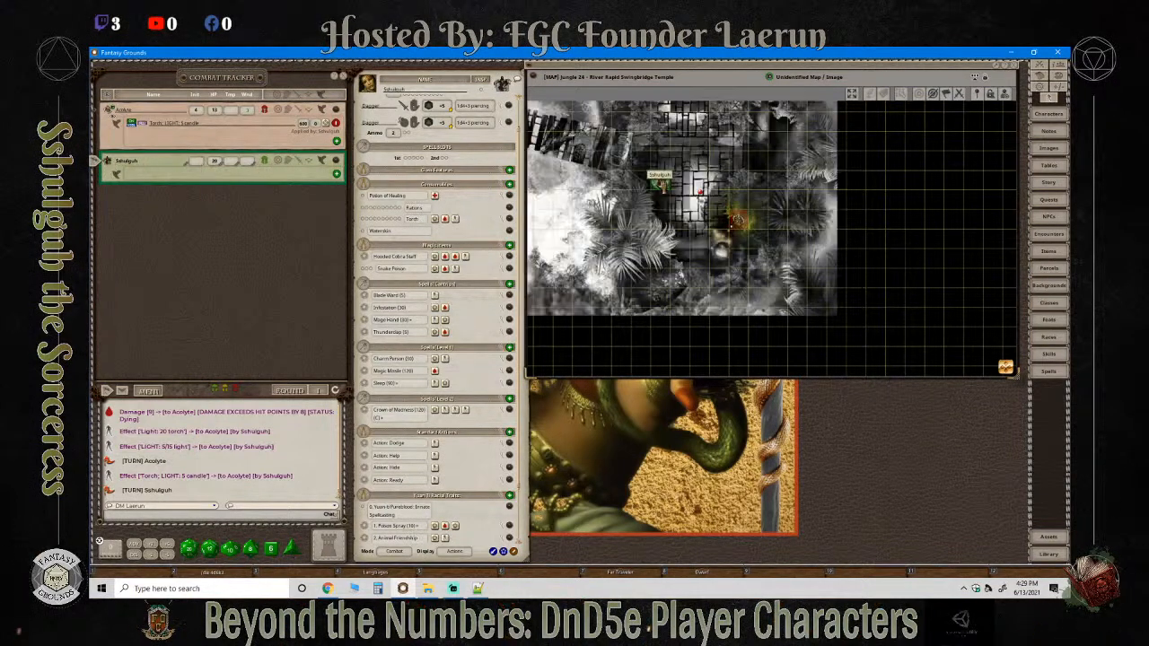
pyautogui.scroll(-4, 654, 250)
pyautogui.scroll(-2, 654, 250)
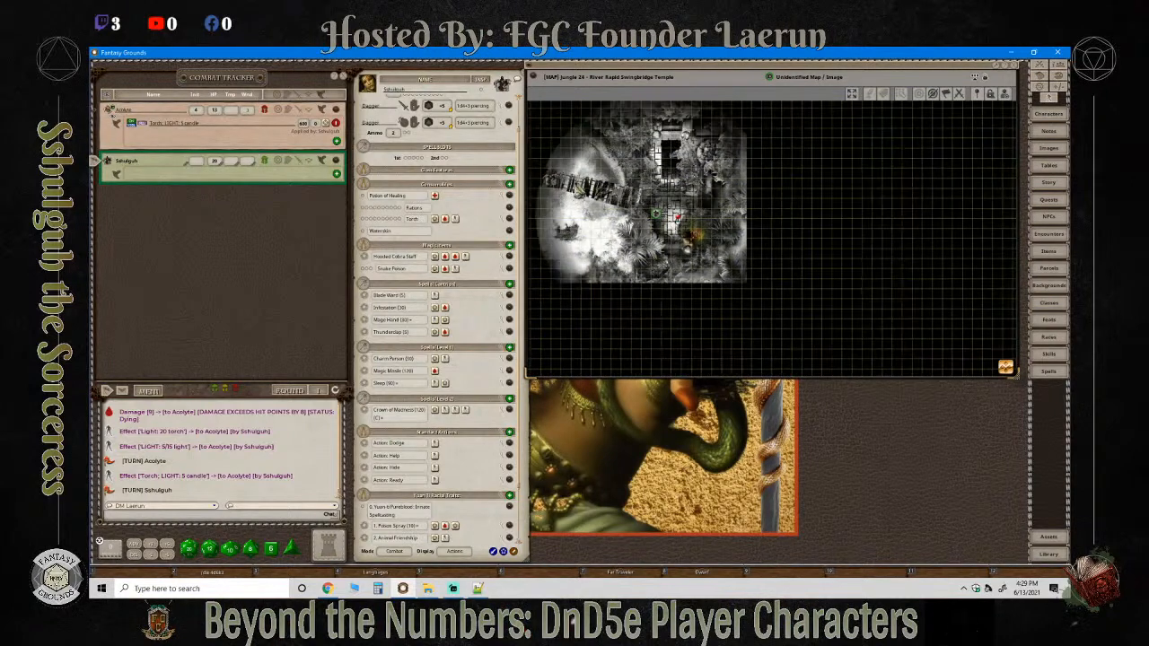
# Try the sorceress's token on the rope bridge, remove it from there, and select her token beside the temple floor.
pyautogui.moveTo(553, 183); pyautogui.dragTo(554, 184)
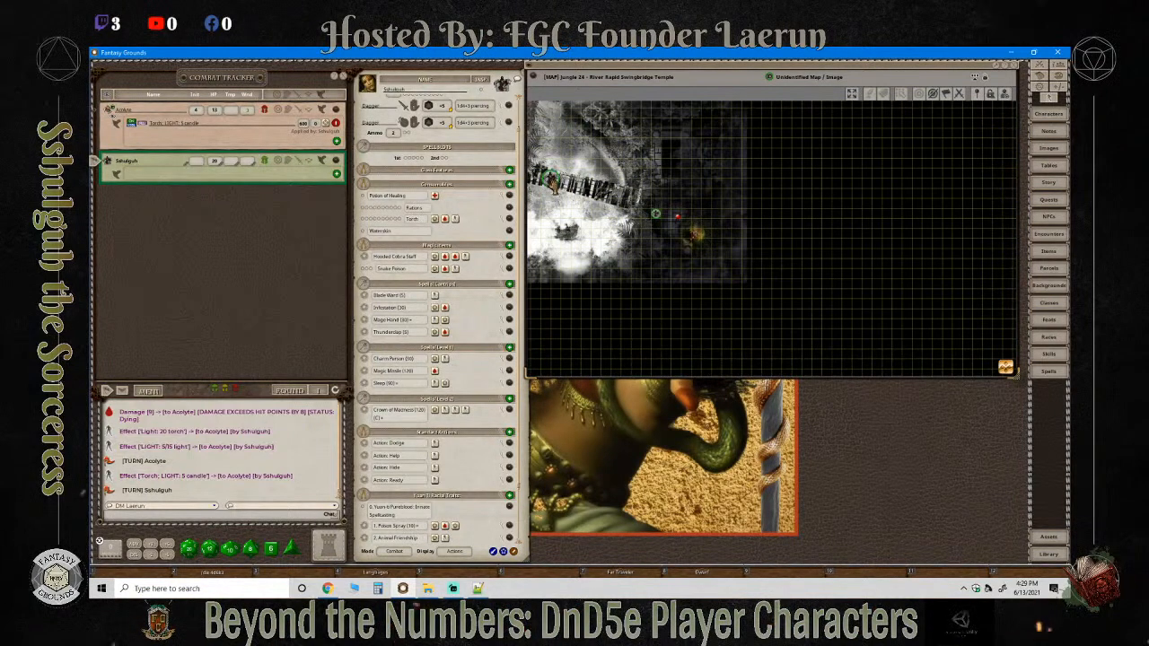
pyautogui.rightClick(553, 174)
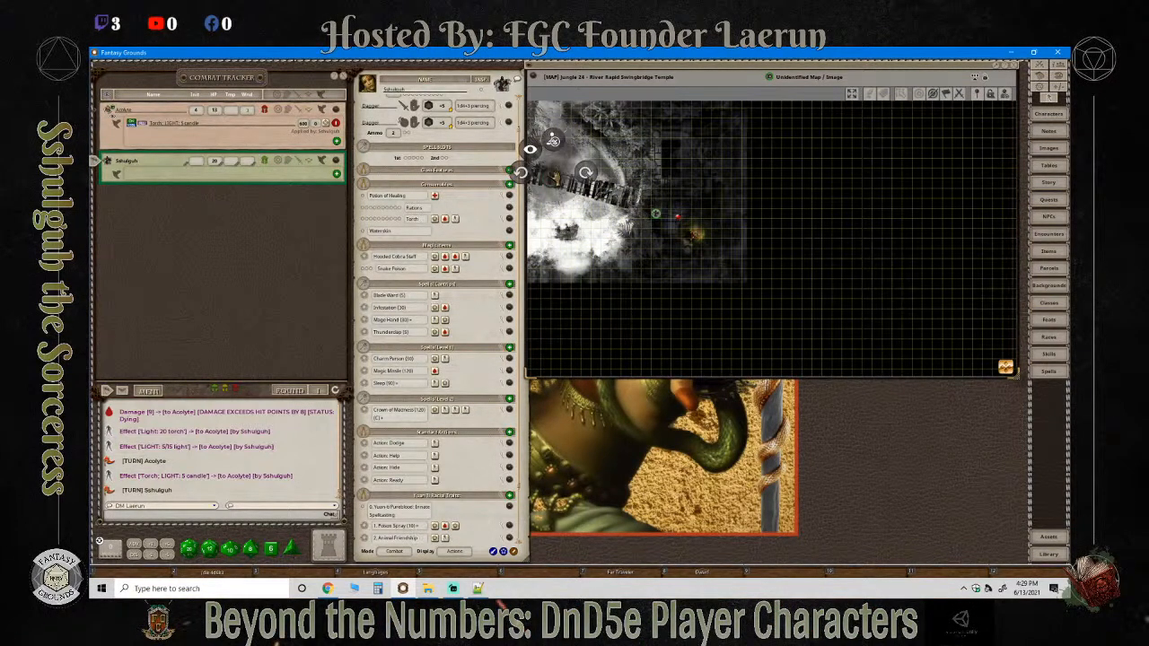
pyautogui.click(554, 144)
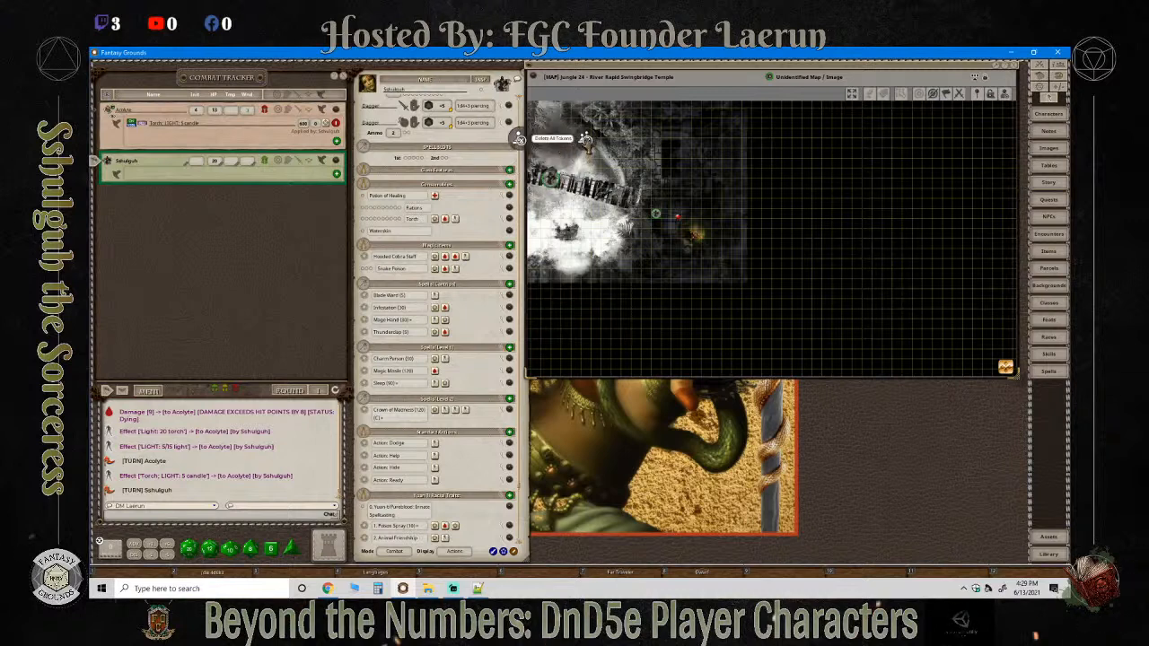
pyautogui.click(521, 140)
pyautogui.click(654, 216)
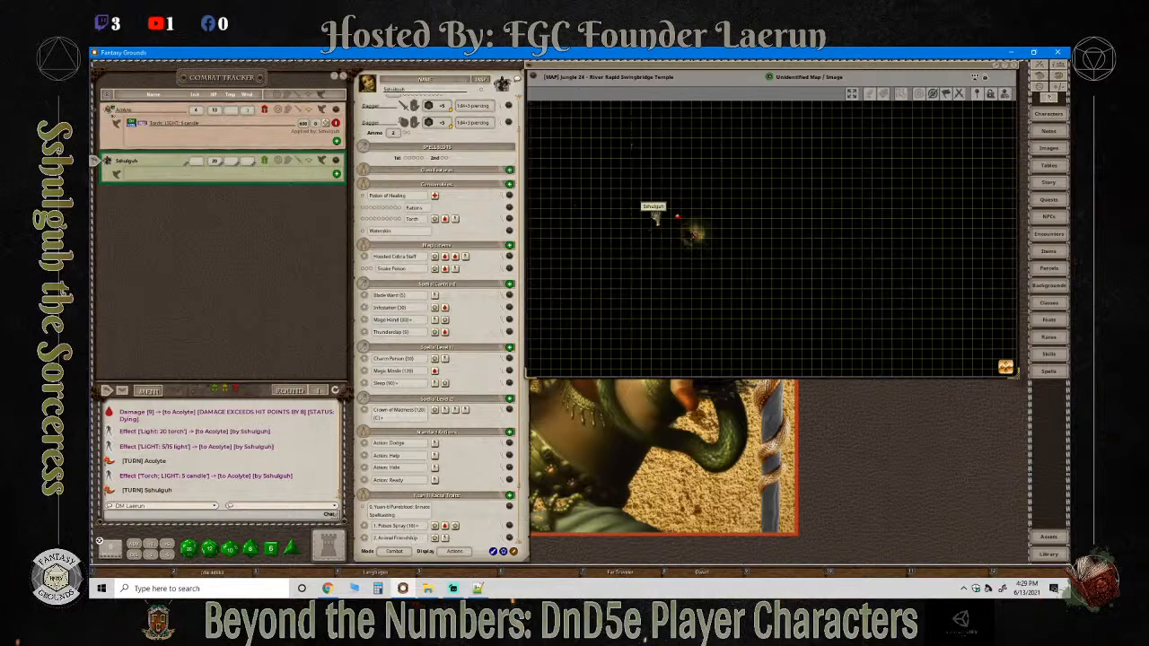
# Replace the token on the sorceress's character sheet with her portrait image.
pyautogui.scroll(3, 657, 265)
pyautogui.scroll(3, 659, 273)
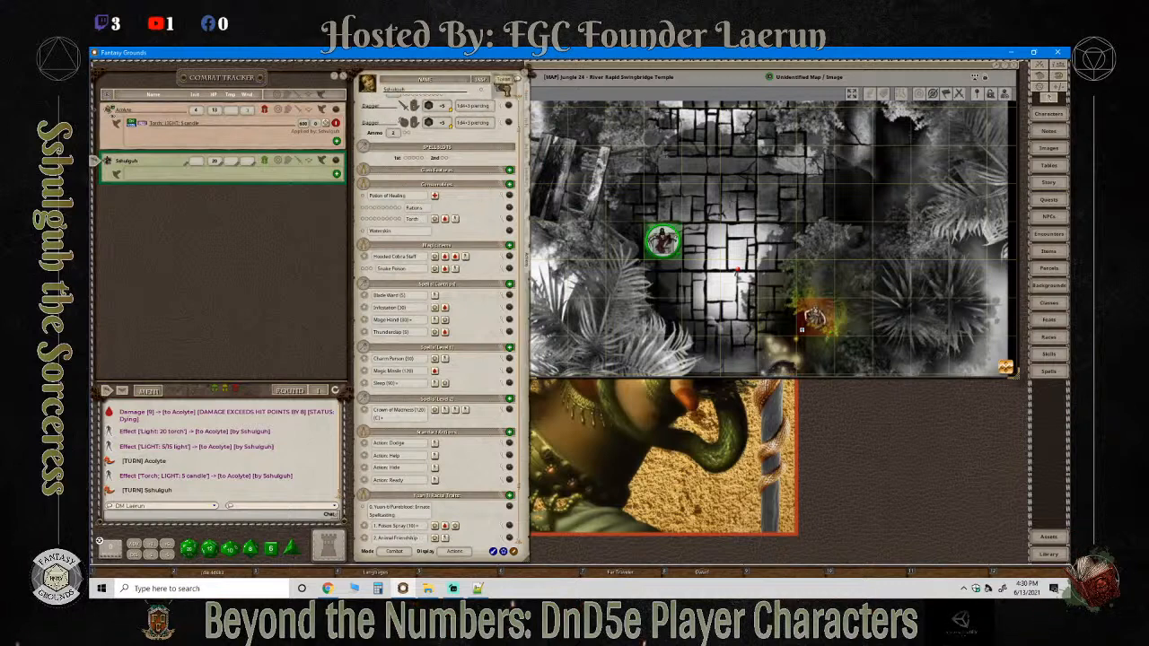
pyautogui.moveTo(505, 84); pyautogui.dragTo(659, 238)
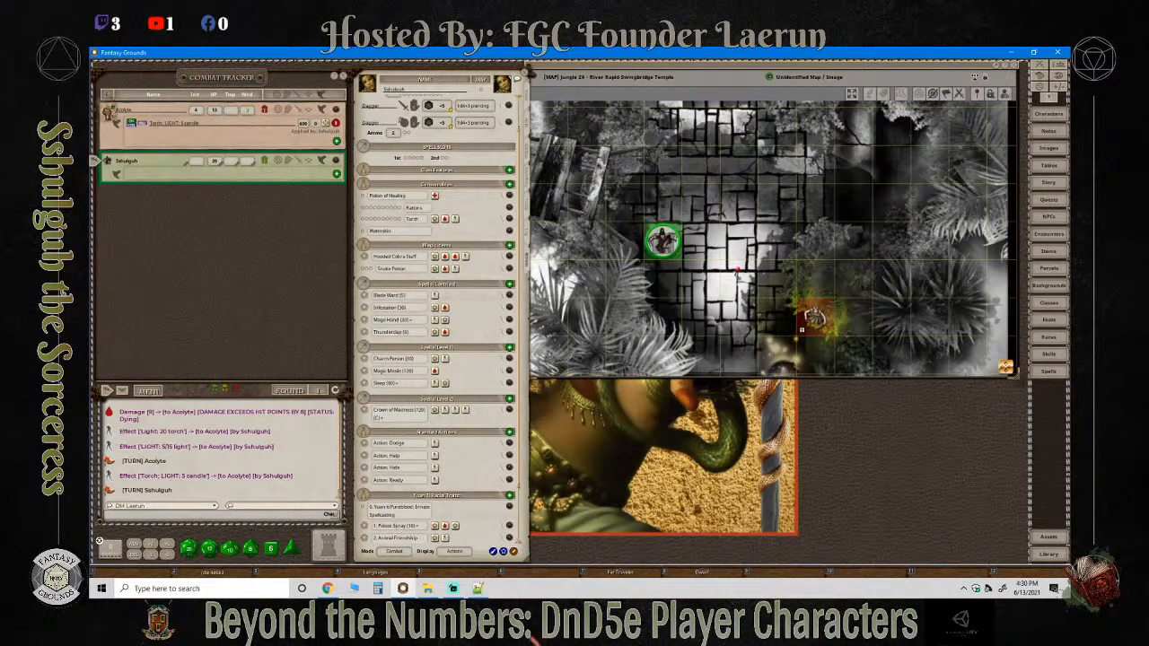
# Add the sorceress to the combat tracker a second time and delete that duplicate entry.
pyautogui.moveTo(105, 167); pyautogui.dragTo(108, 169)
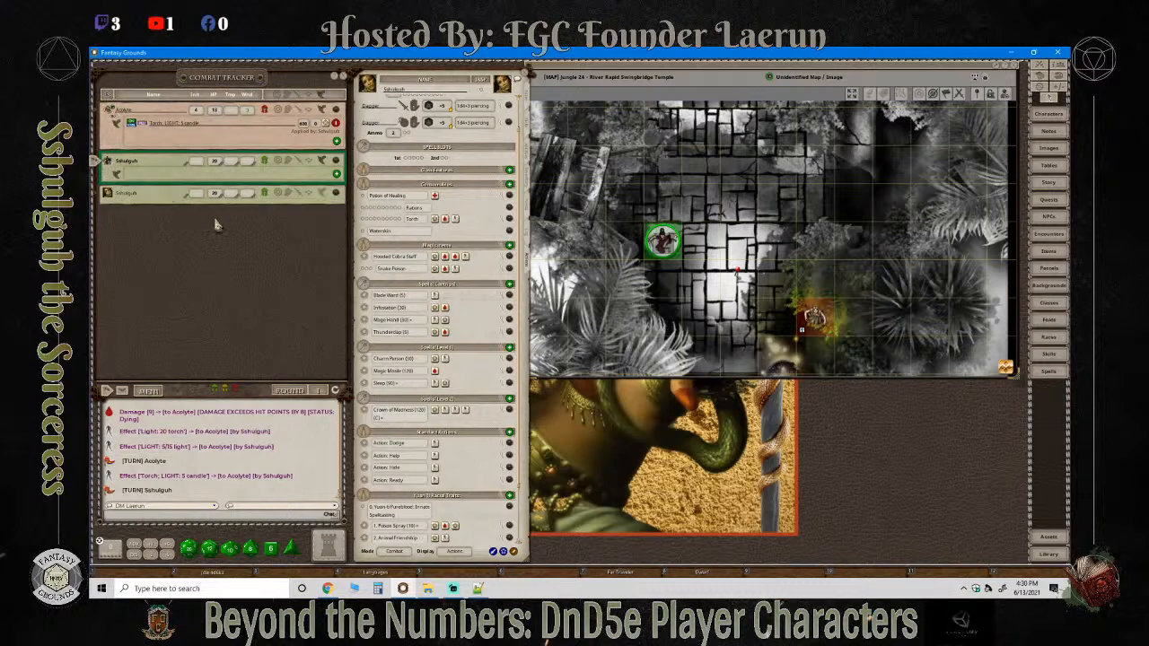
pyautogui.rightClick(336, 191)
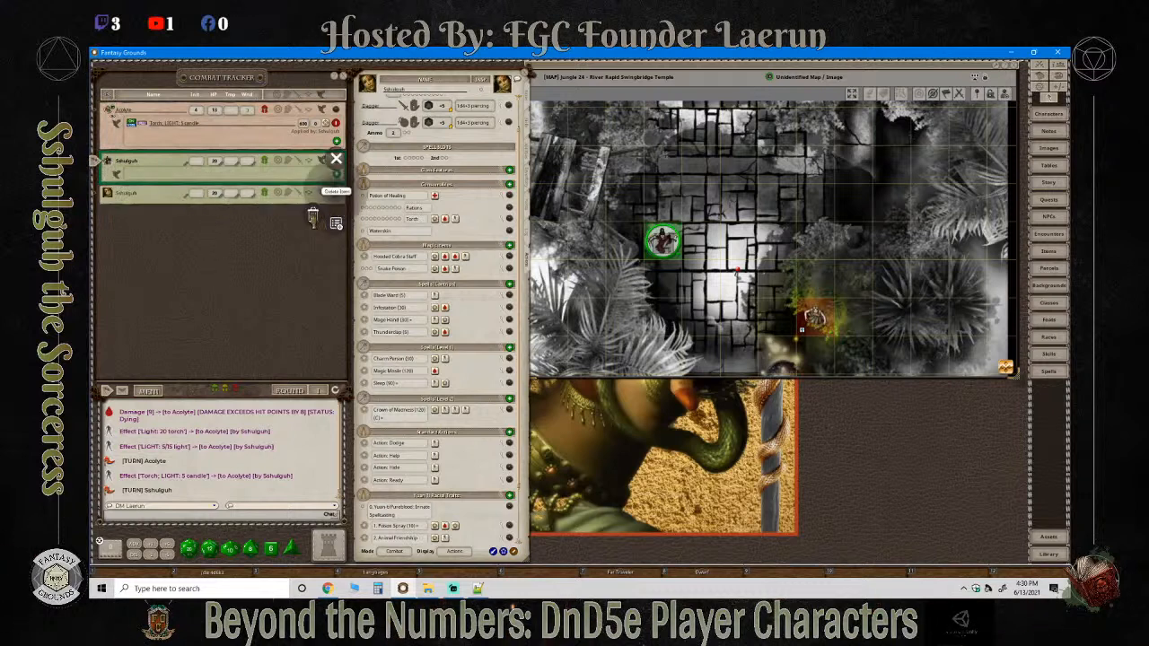
pyautogui.click(312, 214)
pyautogui.click(279, 216)
# Apply the portrait token from the character sheet to the sorceress's combat tracker entry and select her token on the map.
pyautogui.moveTo(502, 86); pyautogui.dragTo(108, 164)
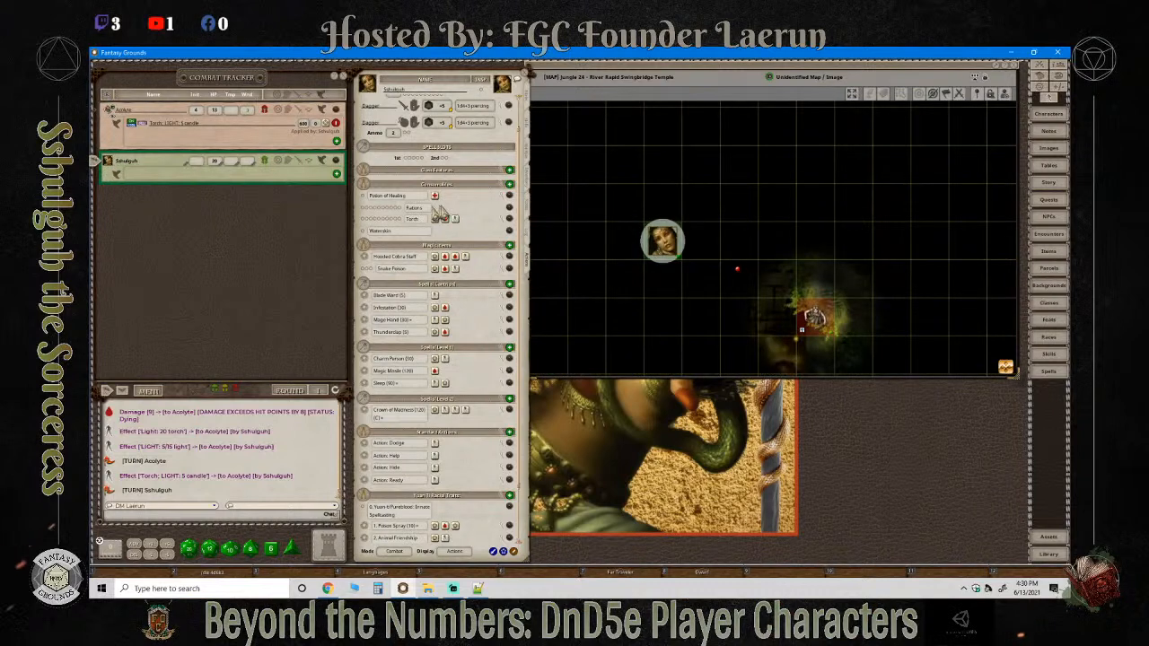
pyautogui.click(649, 235)
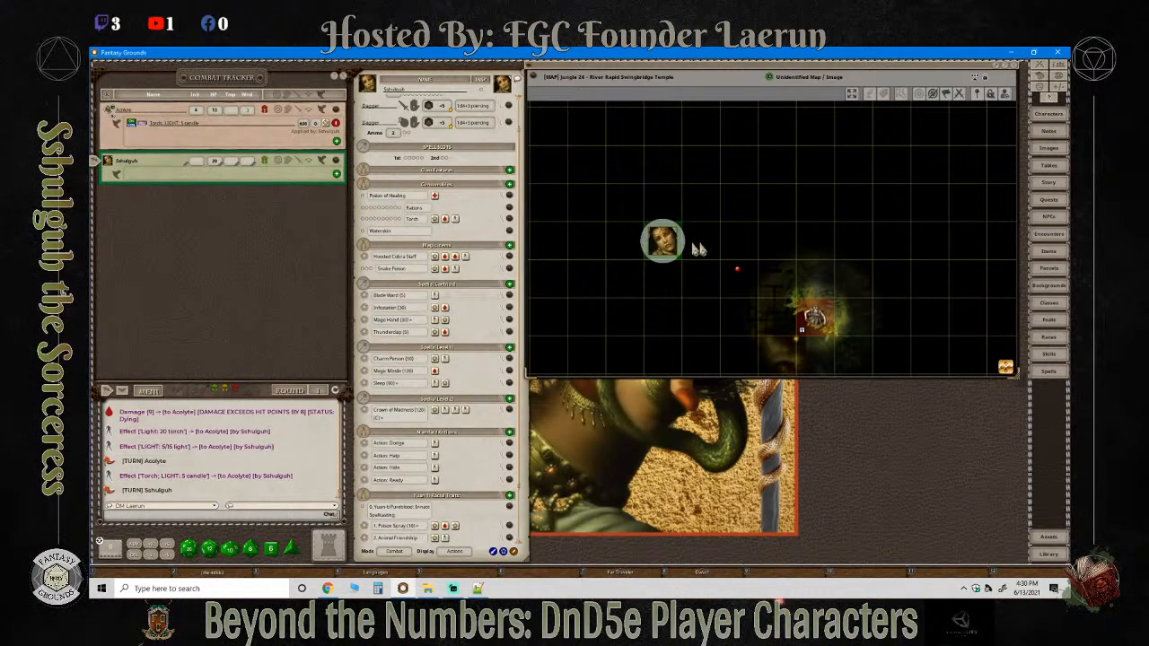
pyautogui.click(663, 242)
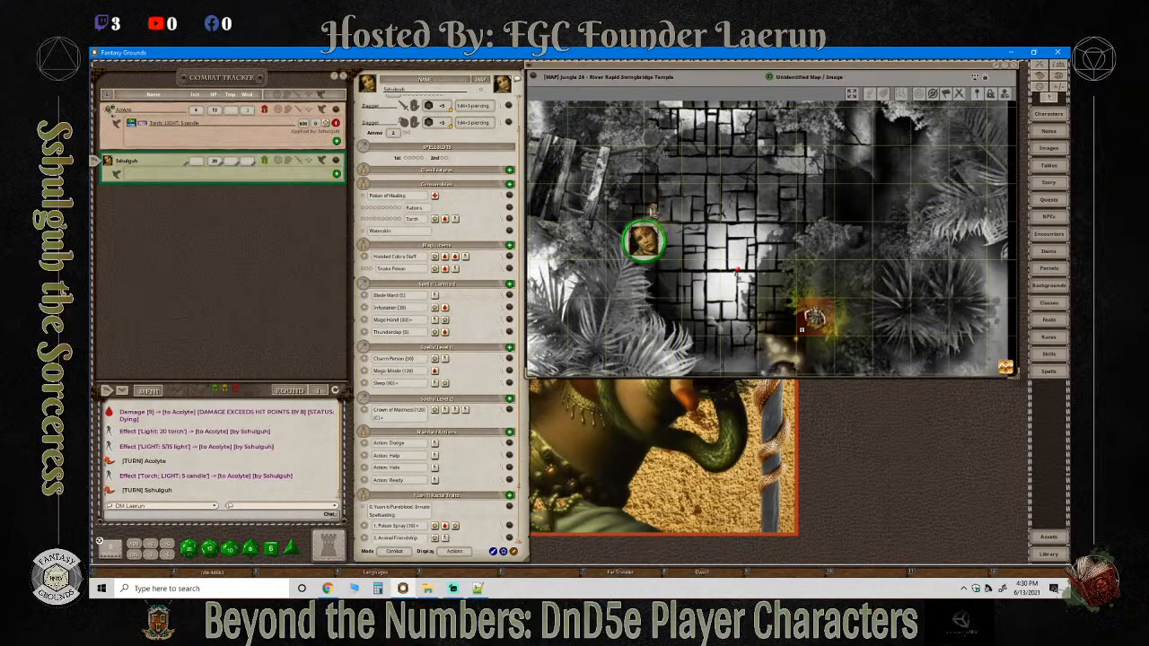
# Examine the map through the sorceress's vision, comparing it with the Acolyte's candlelight and the surrounding temple area.
pyautogui.scroll(-1, 737, 285)
pyautogui.scroll(-3, 738, 285)
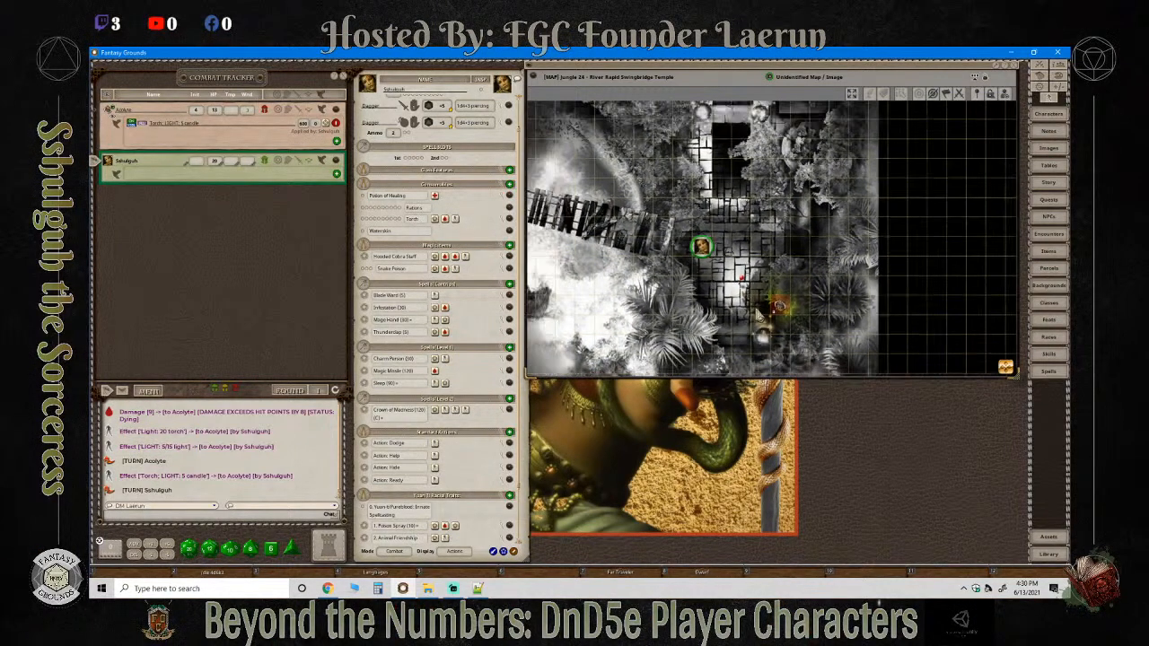
pyautogui.scroll(2, 750, 295)
pyautogui.click(781, 304)
pyautogui.click(688, 227)
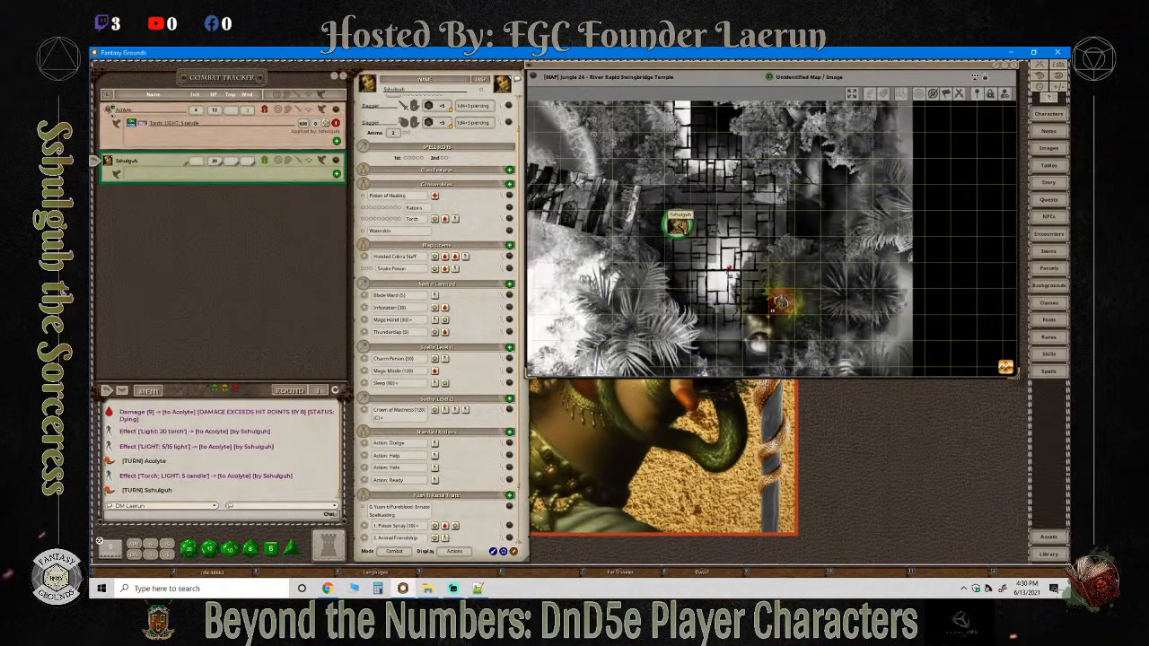
pyautogui.scroll(-3, 740, 264)
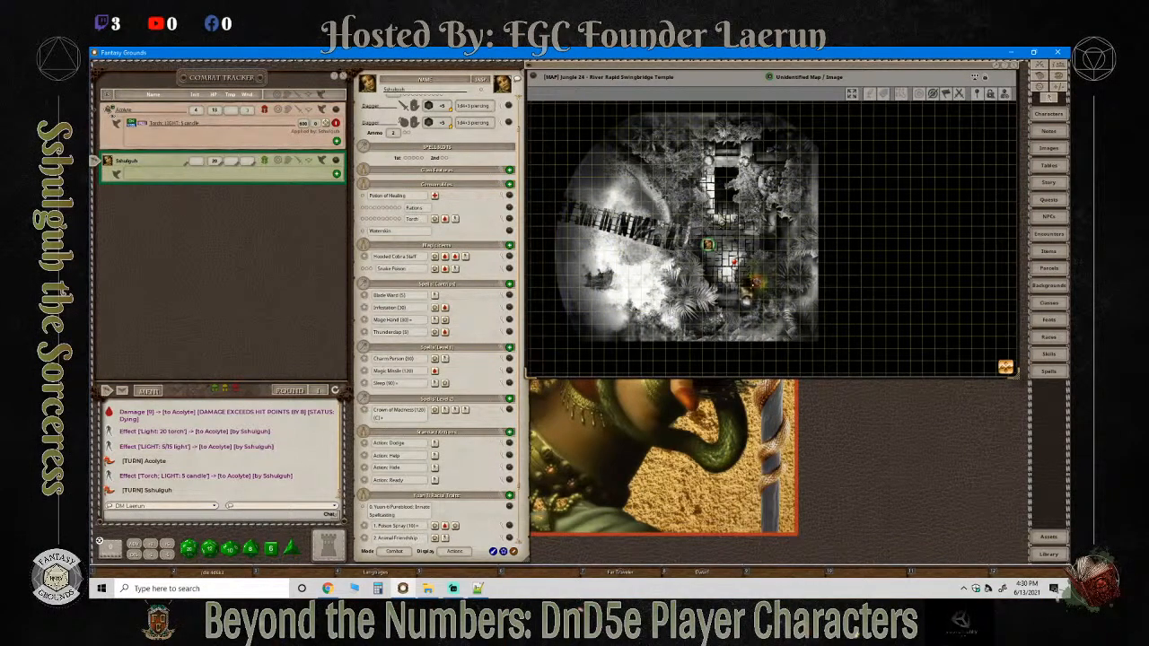
pyautogui.scroll(-2, 656, 245)
pyautogui.scroll(2, 652, 235)
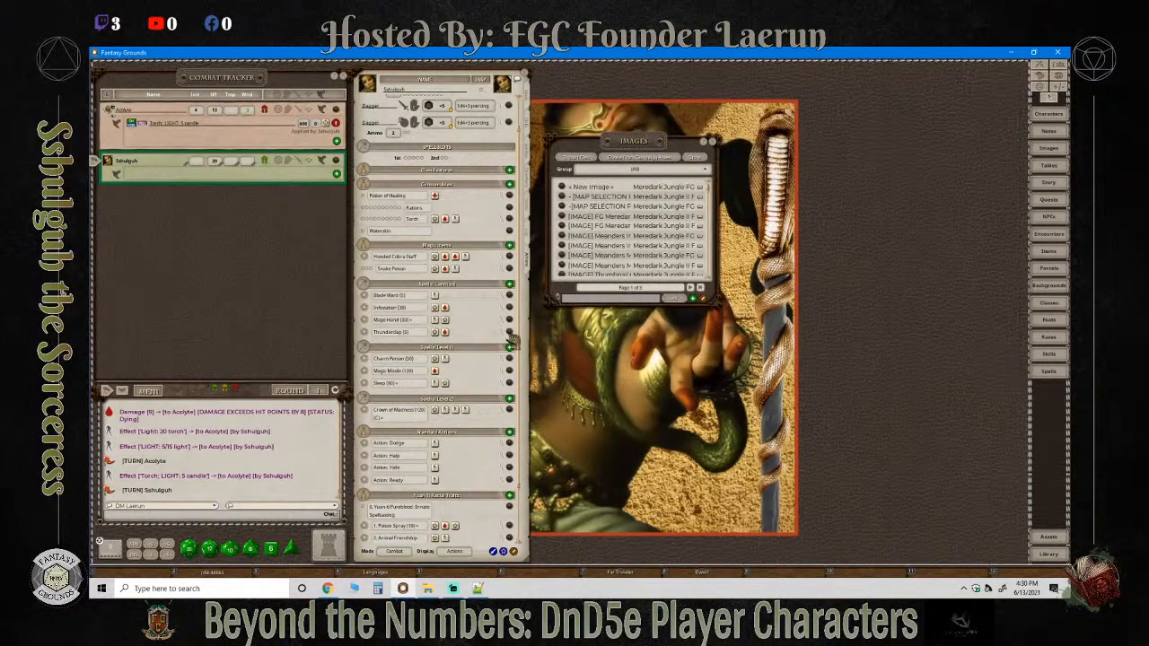
# Close the image list, expand the Class Features group on the sorceress's sheet, and review her listed actions and spells.
pyautogui.click(712, 141)
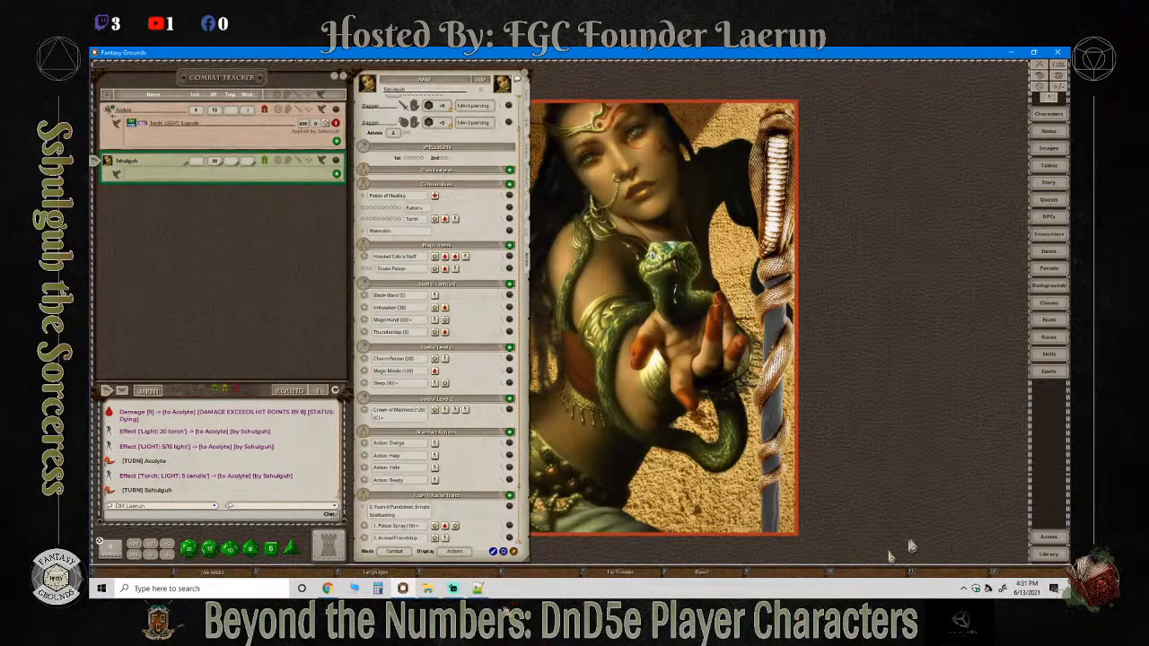
pyautogui.scroll(-1, 442, 382)
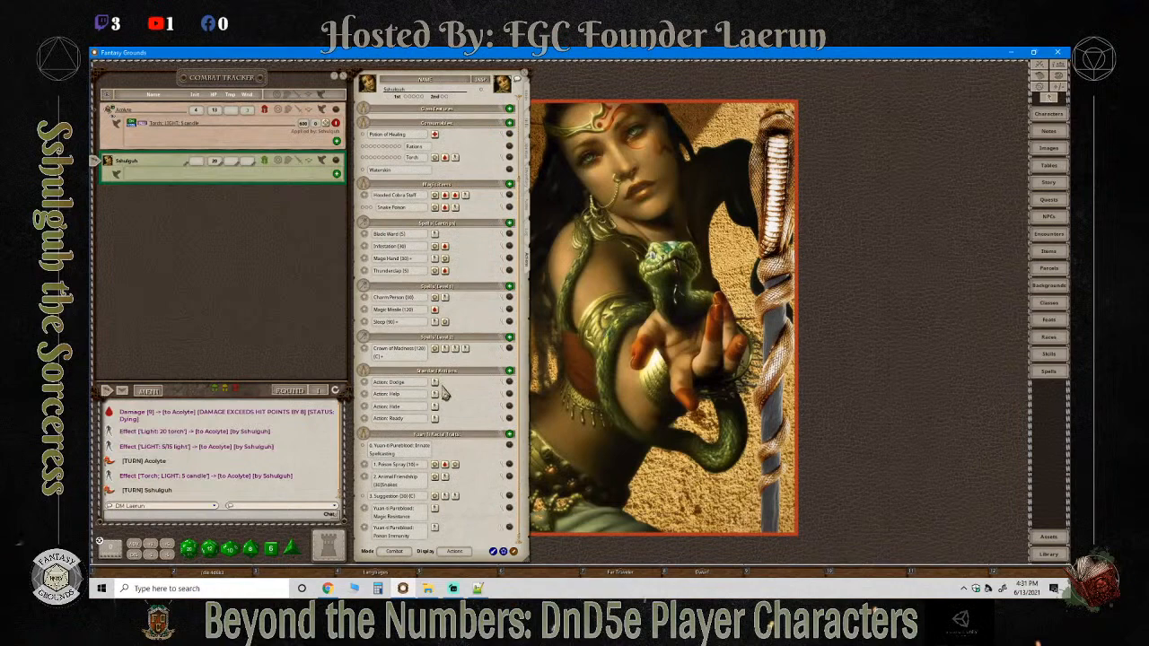
pyautogui.scroll(-1, 435, 397)
pyautogui.scroll(2, 434, 398)
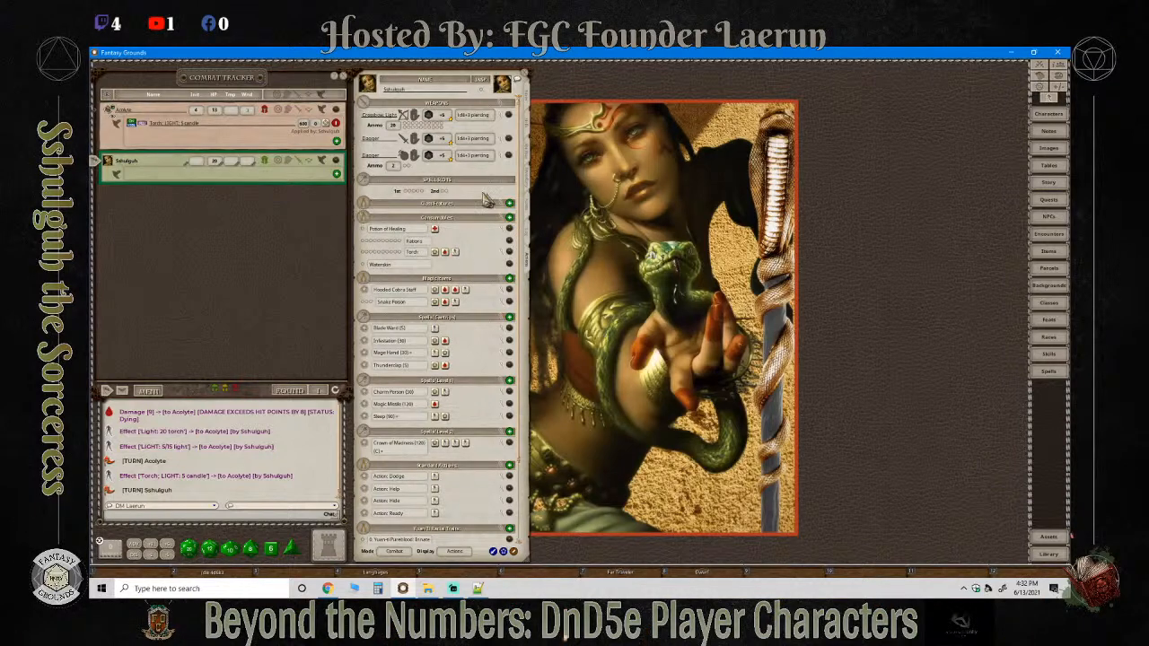
pyautogui.click(487, 203)
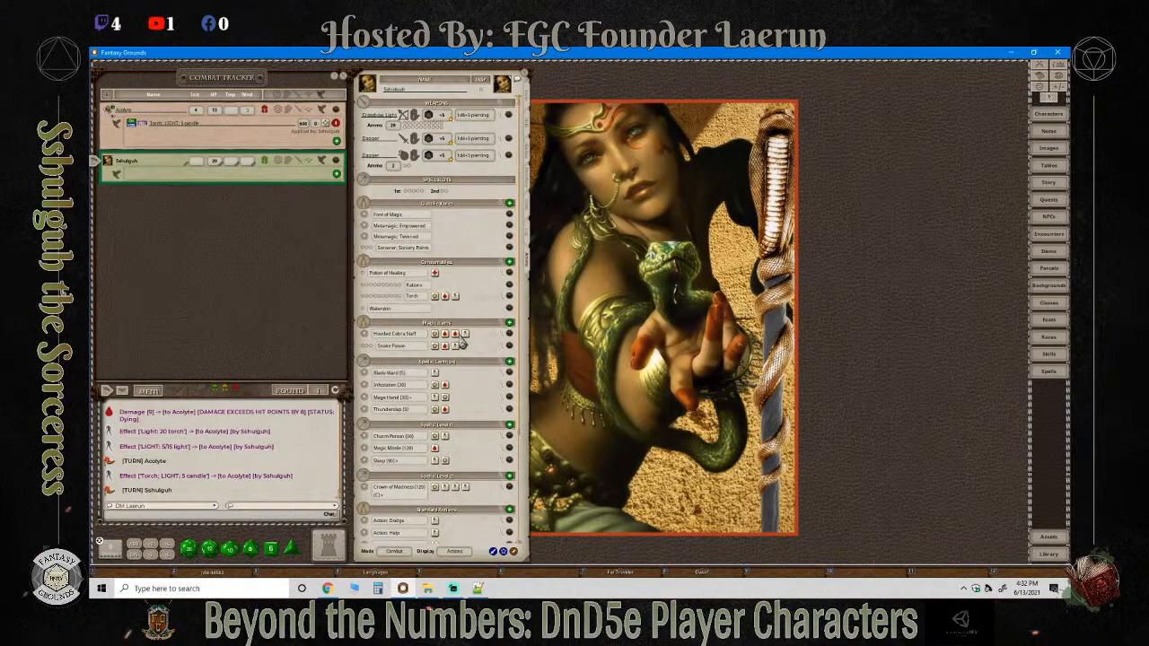
pyautogui.scroll(-5, 462, 354)
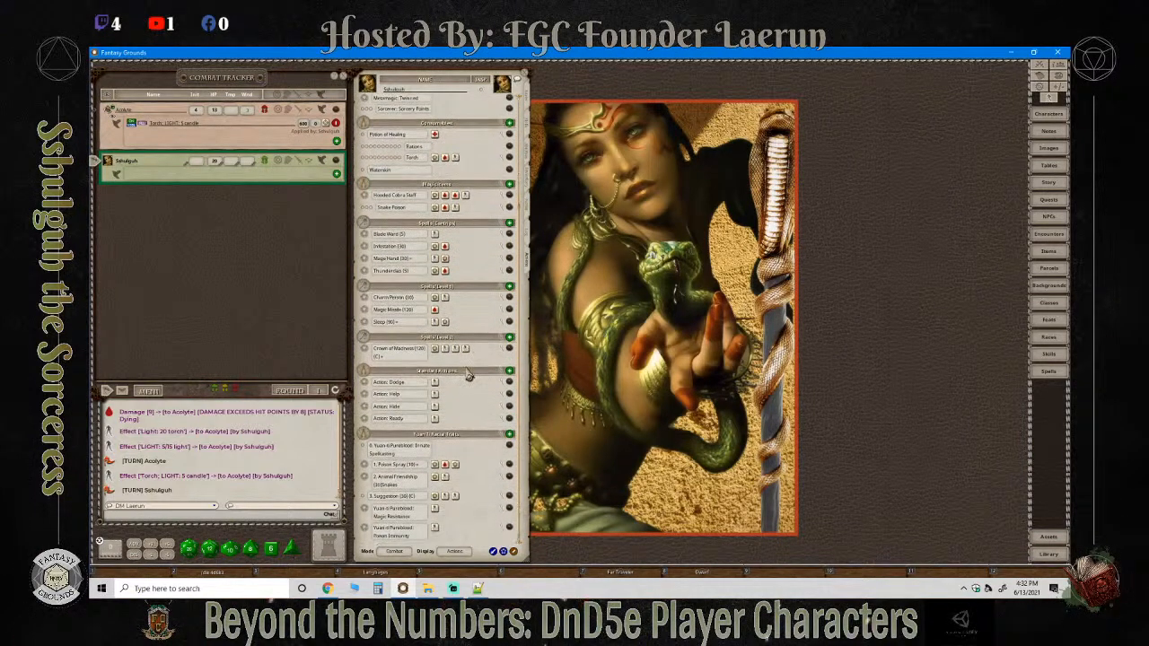
pyautogui.scroll(5, 467, 376)
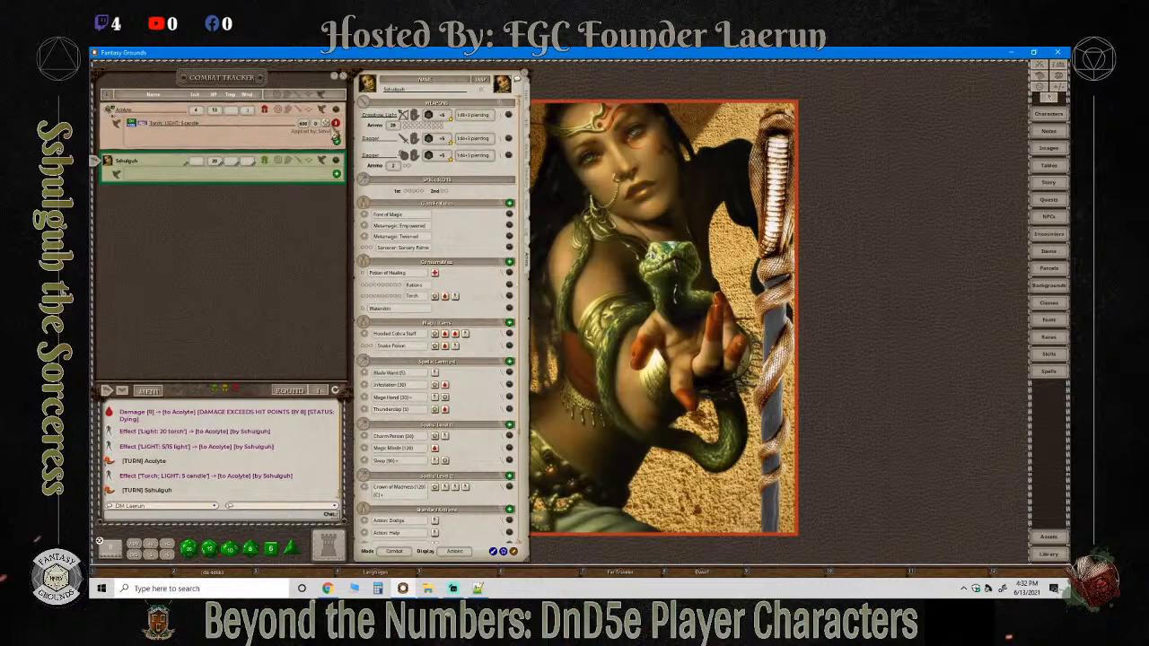
# Switch to Streamlabs OBS to check the stream chat for viewer questions.
pyautogui.hotkey('alt', 'Tab')
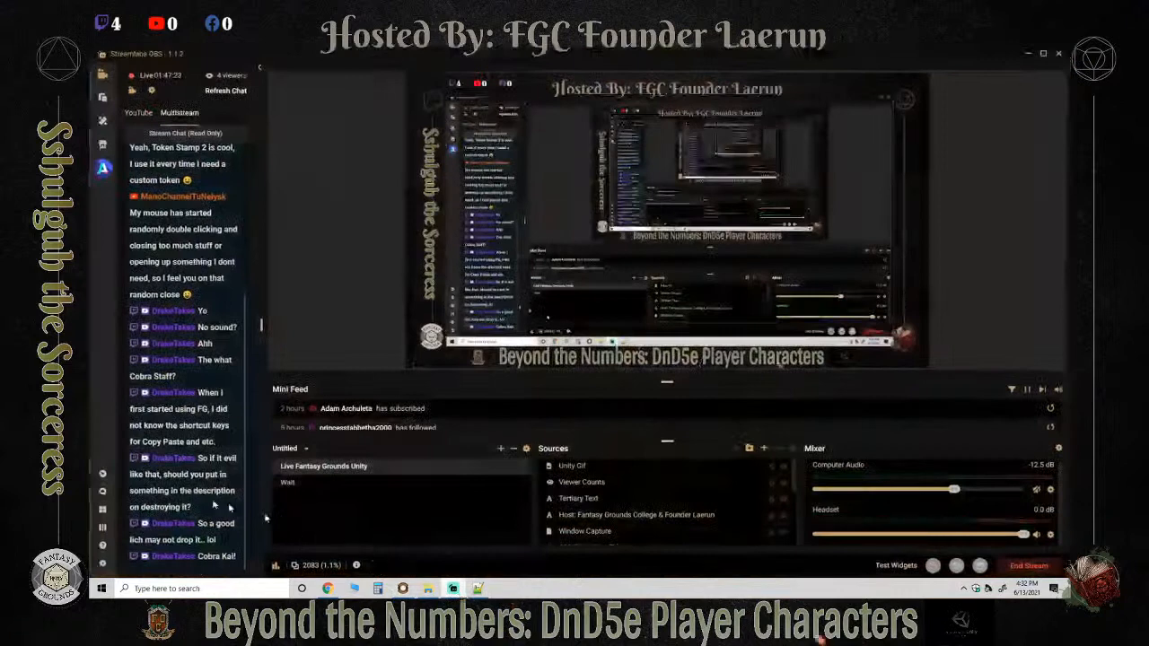